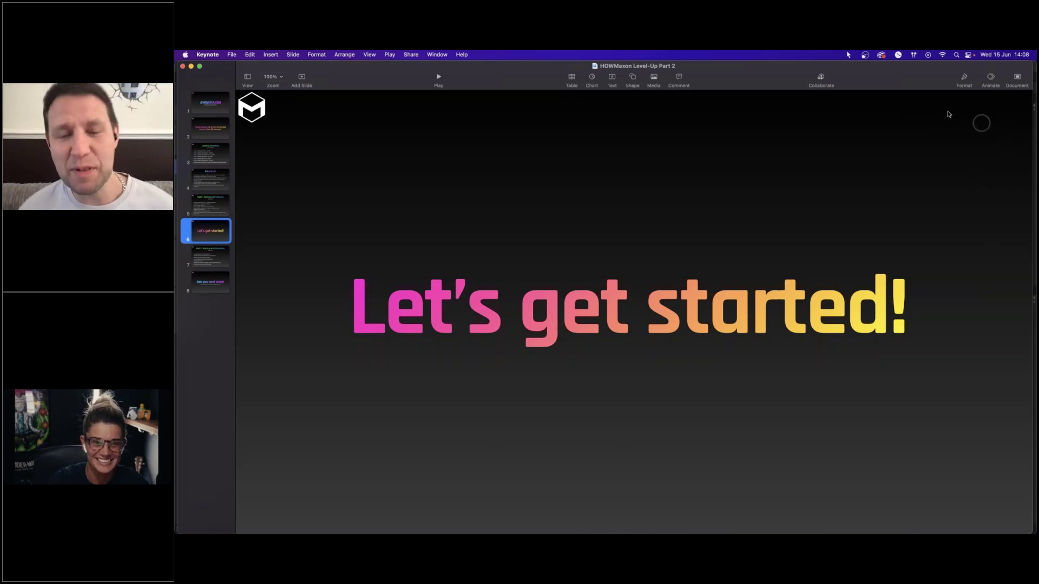
- Put the presentation away and switch to Cinema 4D with its empty untitled project
{"action": "left_click", "coordinate": [898, 98]}
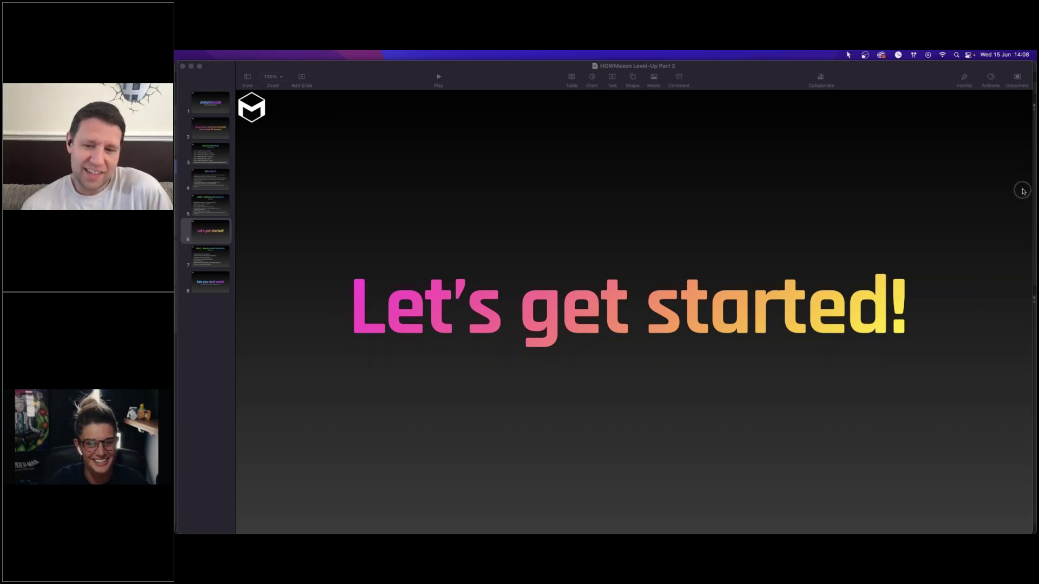
{"action": "left_click", "coordinate": [1016, 186]}
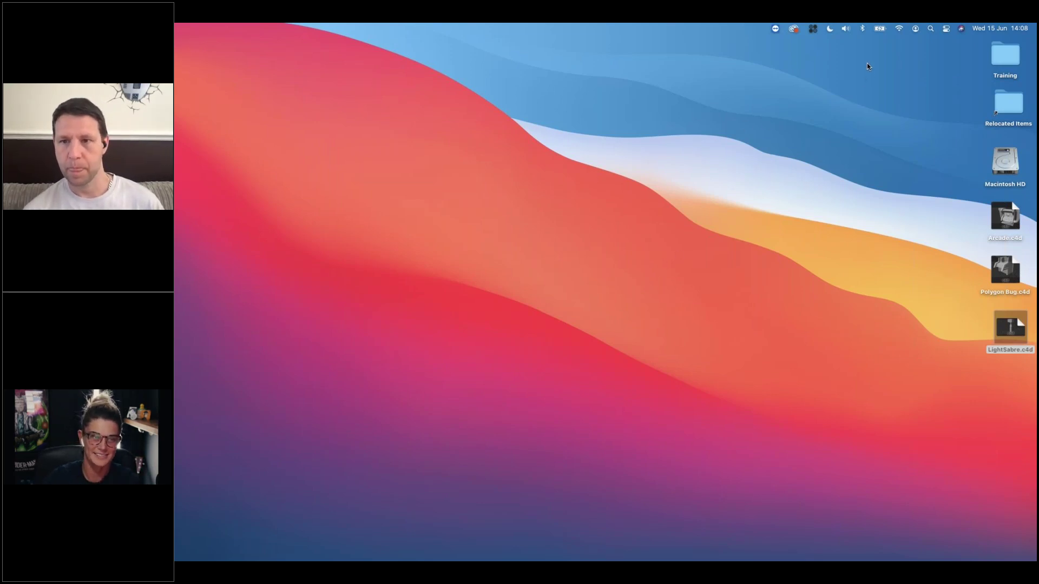
{"action": "mouse_move", "coordinate": [563, 557]}
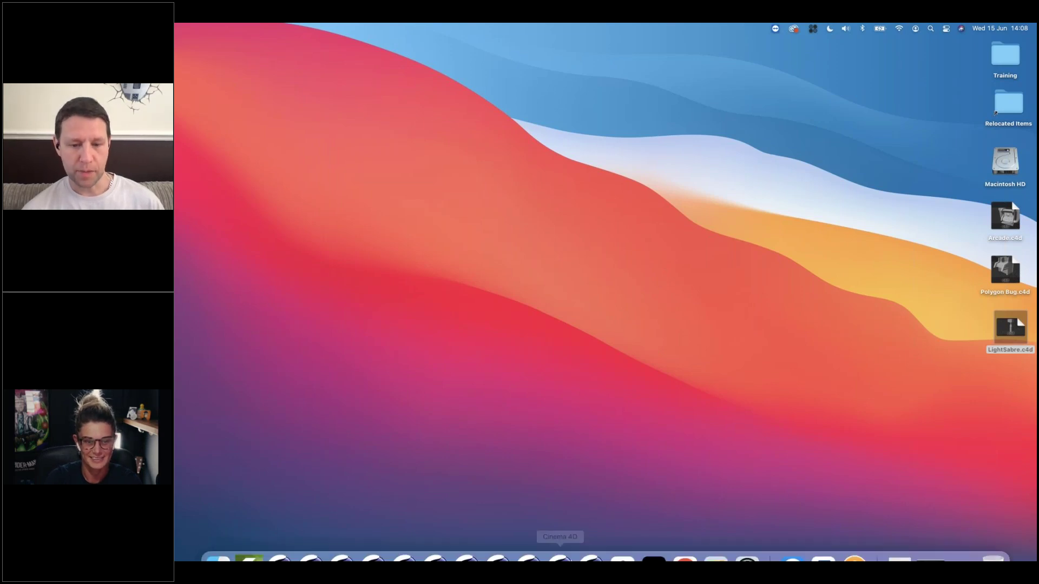
{"action": "left_click", "coordinate": [590, 541]}
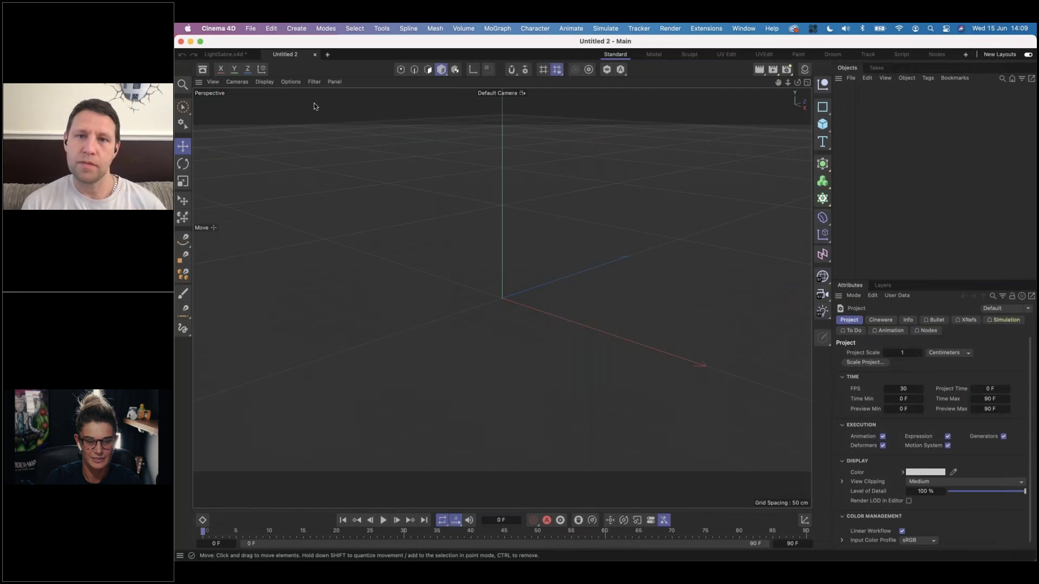
{"action": "left_click", "coordinate": [201, 42]}
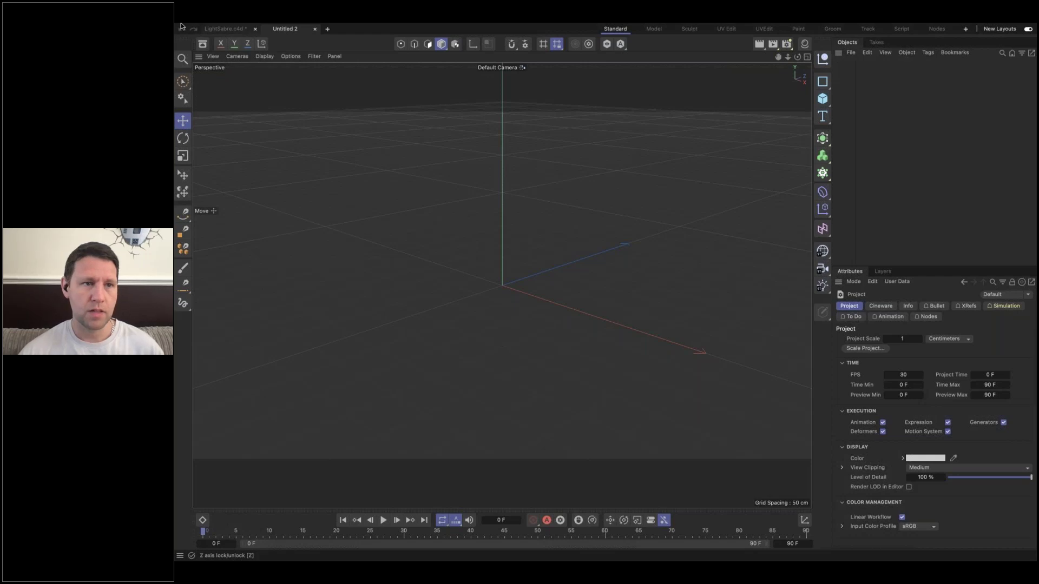
{"action": "left_click", "coordinate": [200, 42]}
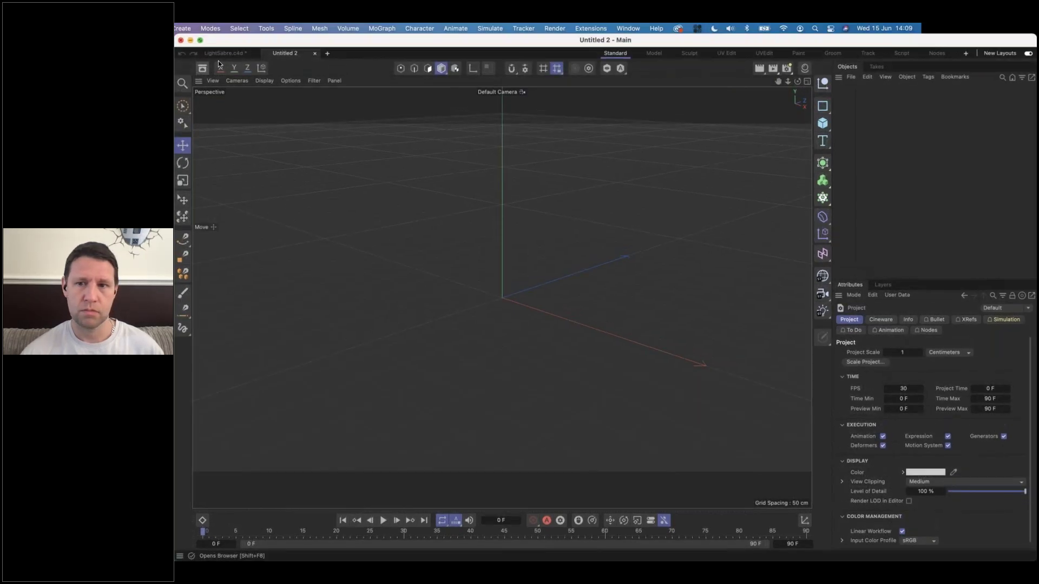
{"action": "left_click", "coordinate": [191, 41]}
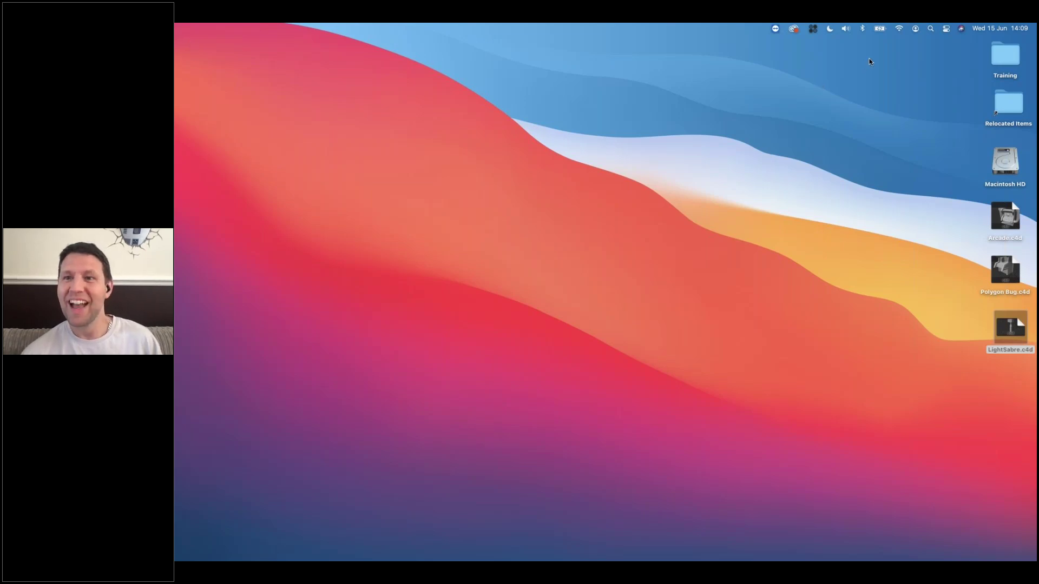
- Bring the Cinema 4D window back up and show it in full screen
{"action": "mouse_move", "coordinate": [733, 561]}
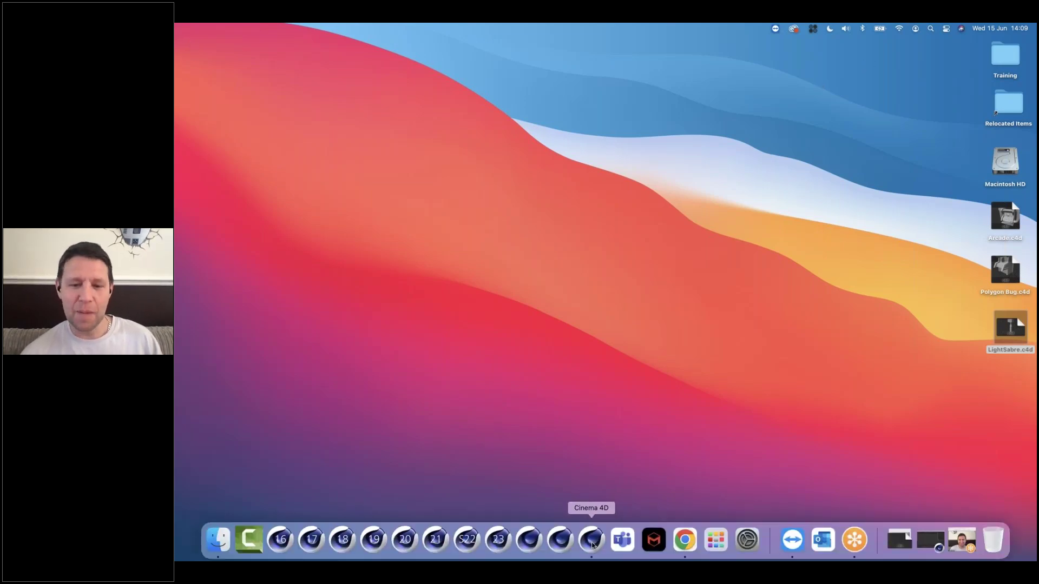
{"action": "left_click", "coordinate": [598, 539]}
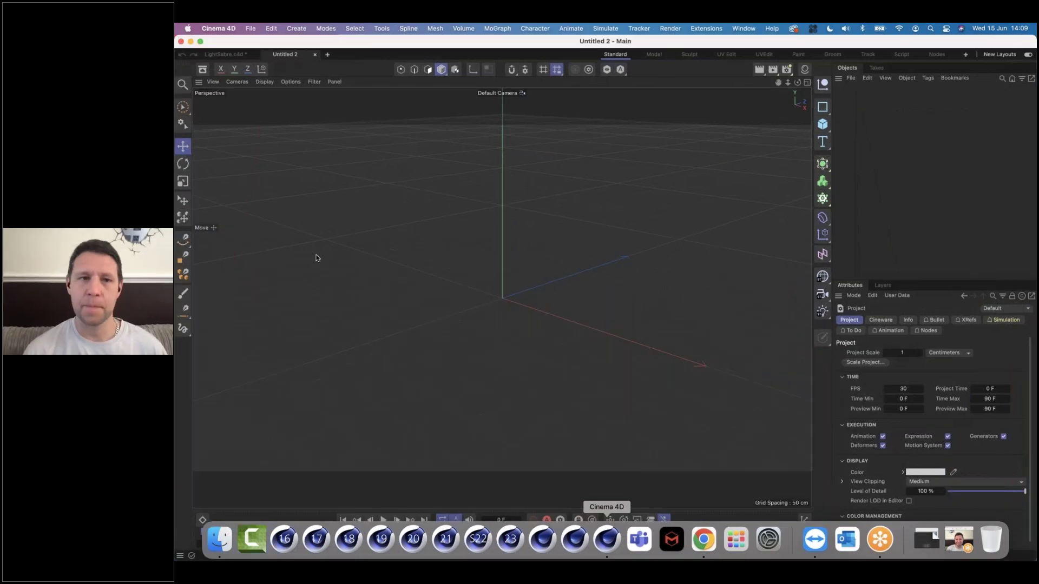
{"action": "left_click", "coordinate": [201, 43]}
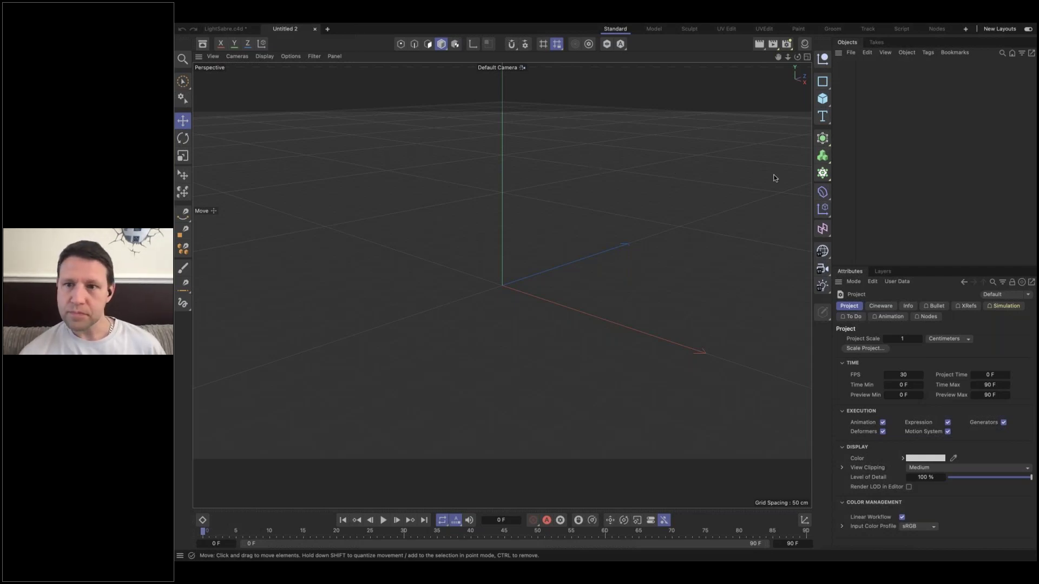
- Add a cube and a Volume Builder, and make the cube a child of the Volume Builder
{"action": "left_click", "coordinate": [824, 101]}
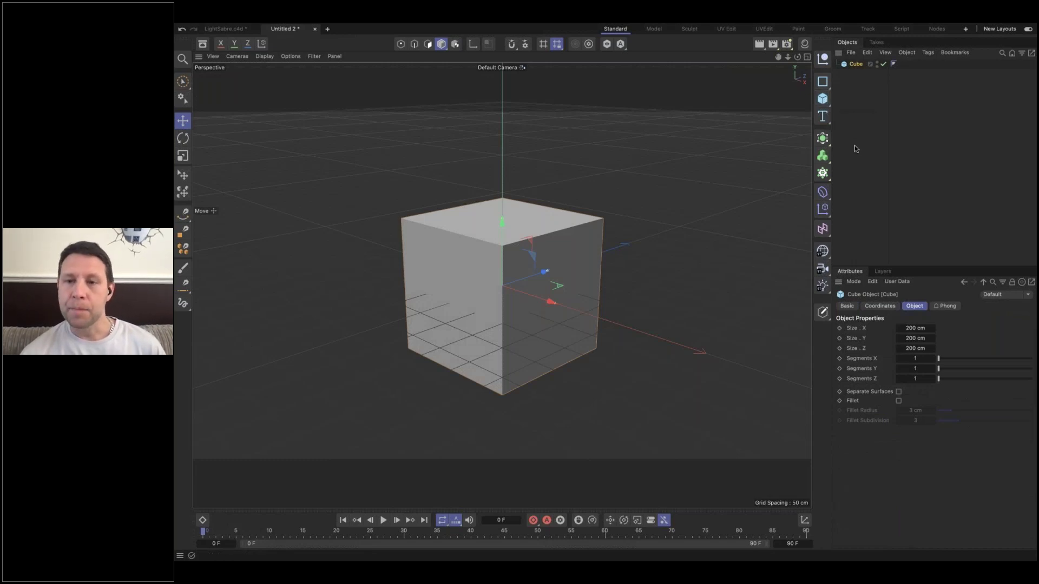
{"action": "left_click", "coordinate": [823, 157]}
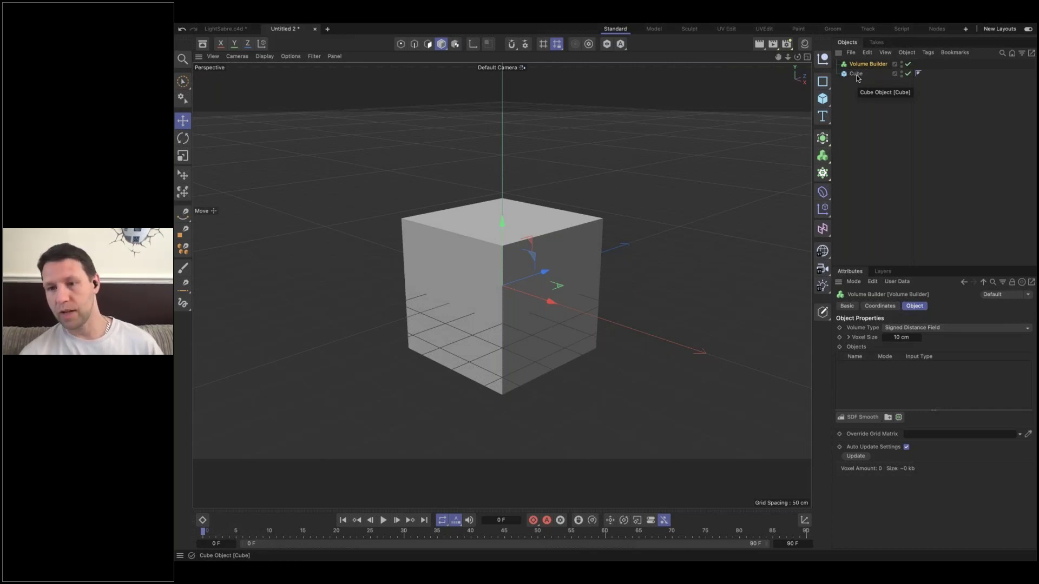
{"action": "left_click", "coordinate": [854, 76]}
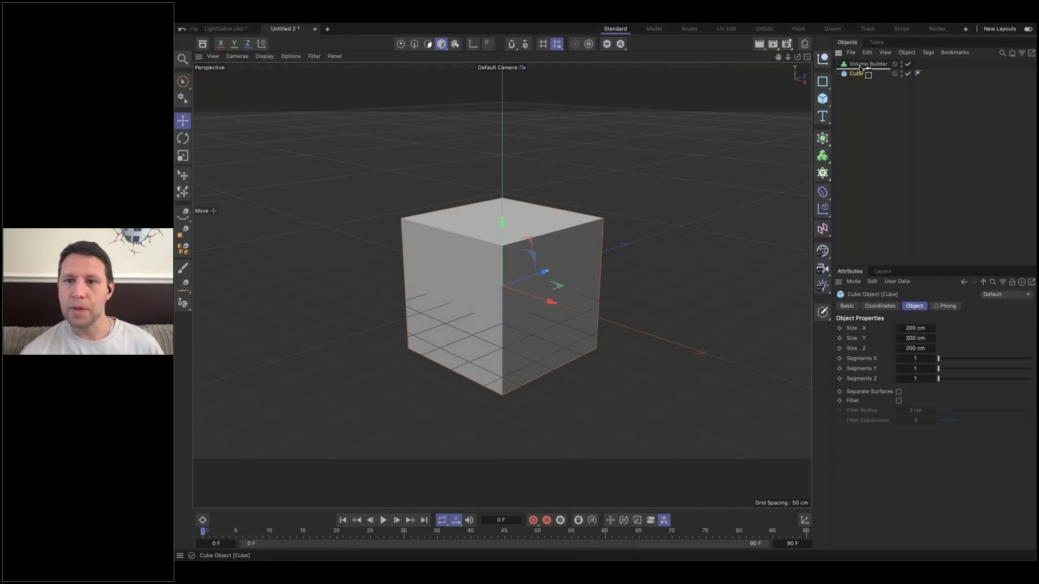
{"action": "left_click_drag", "start_coordinate": [861, 67], "coordinate": [862, 66]}
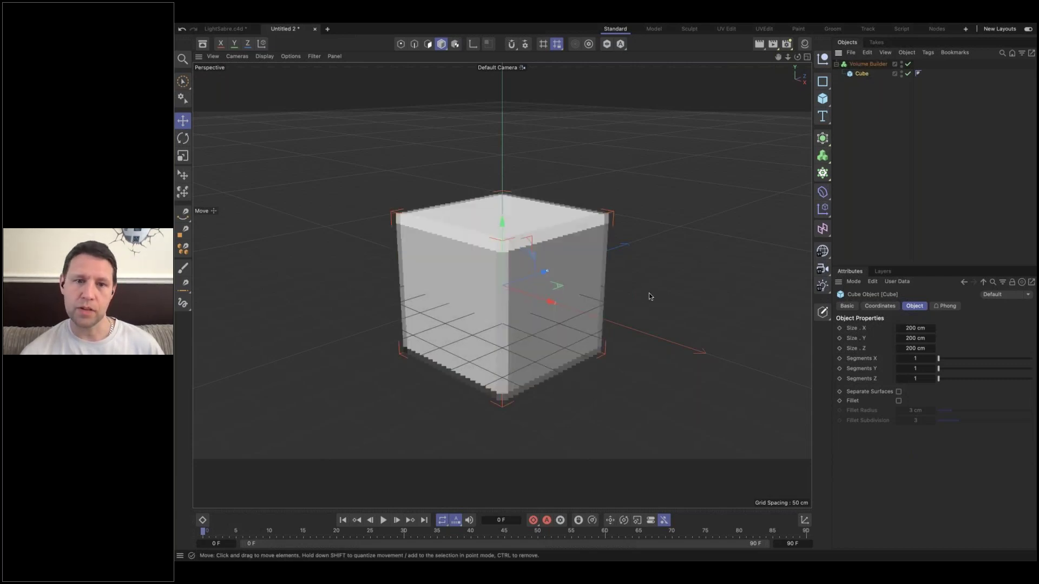
- Set the Volume Builder's voxel size to 20 cm
{"action": "right_click_drag", "start_coordinate": [563, 240], "coordinate": [660, 241], "text": "alt"}
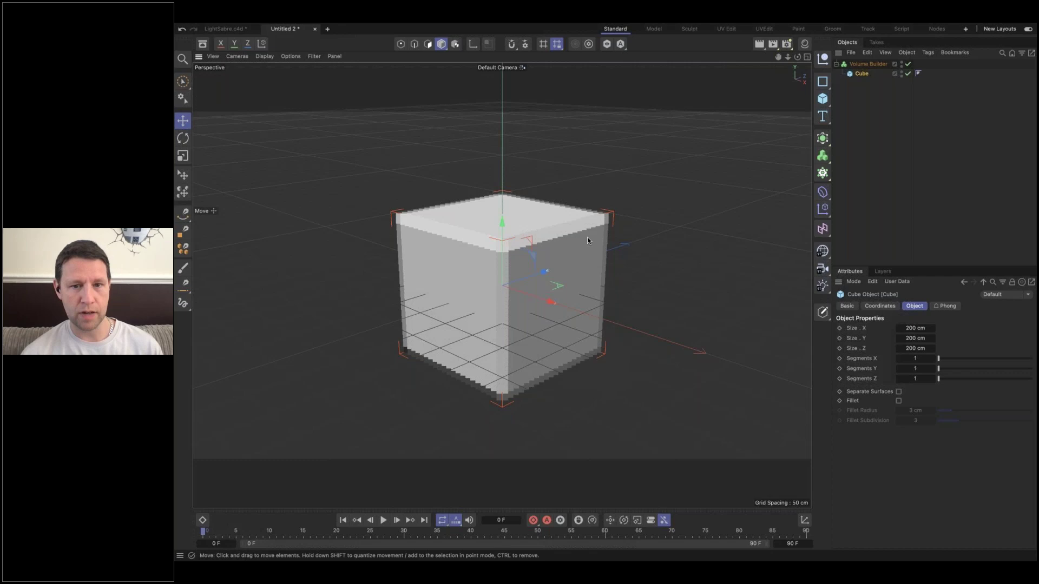
{"action": "left_click_drag", "start_coordinate": [660, 241], "coordinate": [766, 253], "text": "alt"}
{"action": "left_click_drag", "start_coordinate": [756, 243], "coordinate": [645, 222], "text": "alt"}
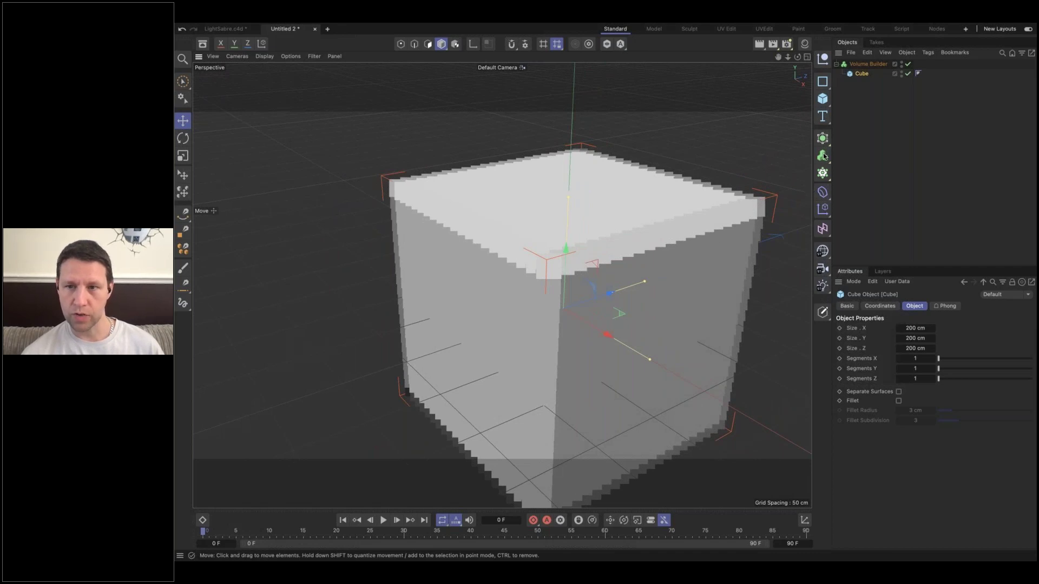
{"action": "left_click", "coordinate": [868, 64]}
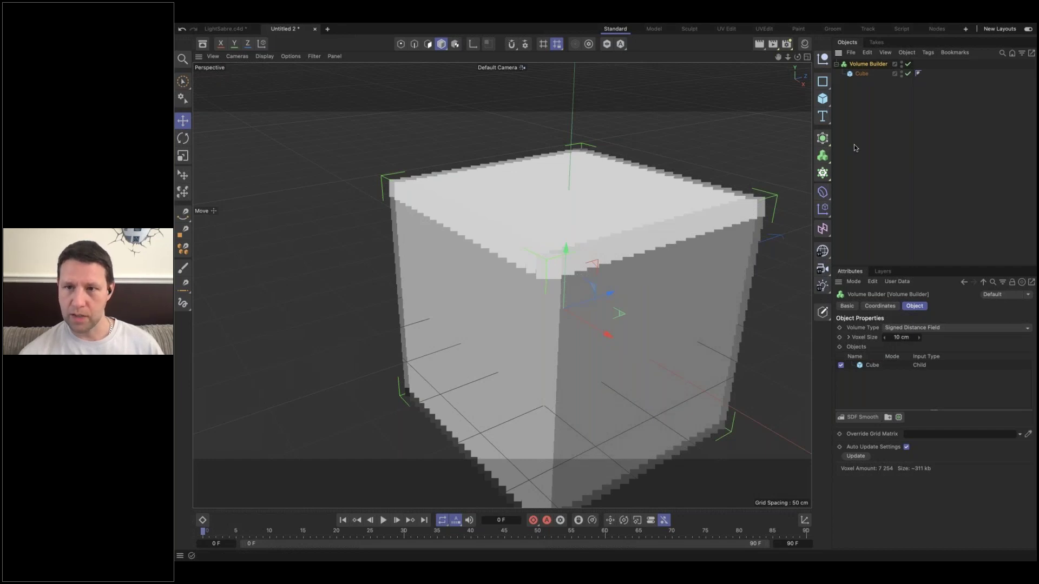
{"action": "left_click", "coordinate": [866, 75]}
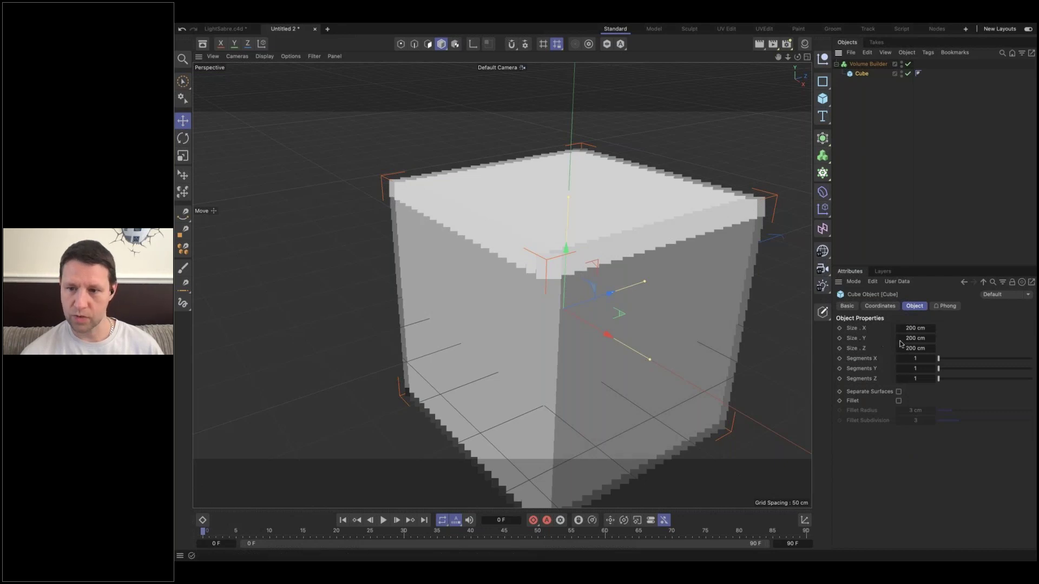
{"action": "left_click", "coordinate": [866, 64]}
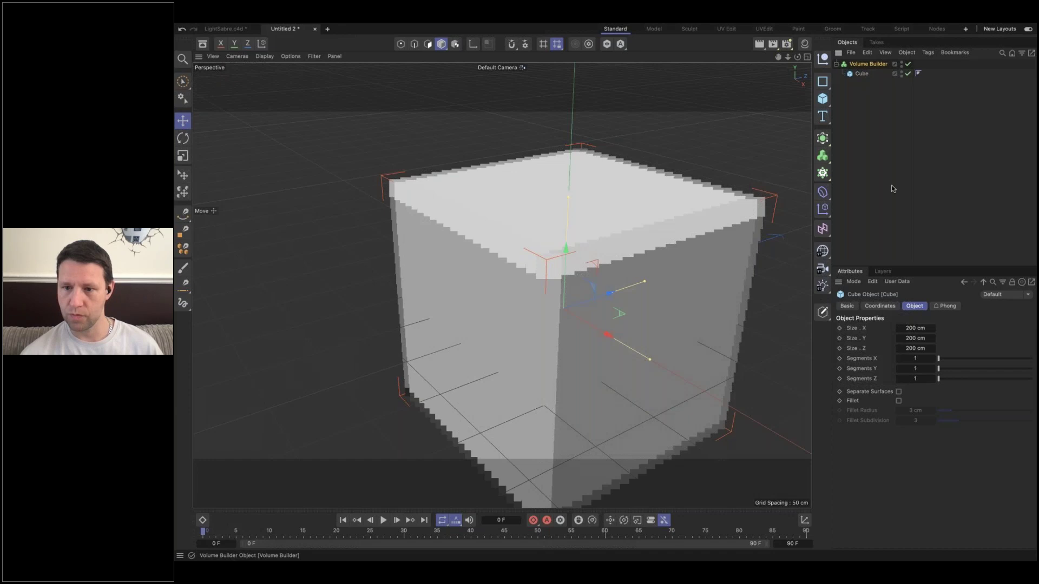
{"action": "double_click", "coordinate": [896, 338]}
{"action": "type", "text": "20"}
{"action": "key", "text": "Return"}
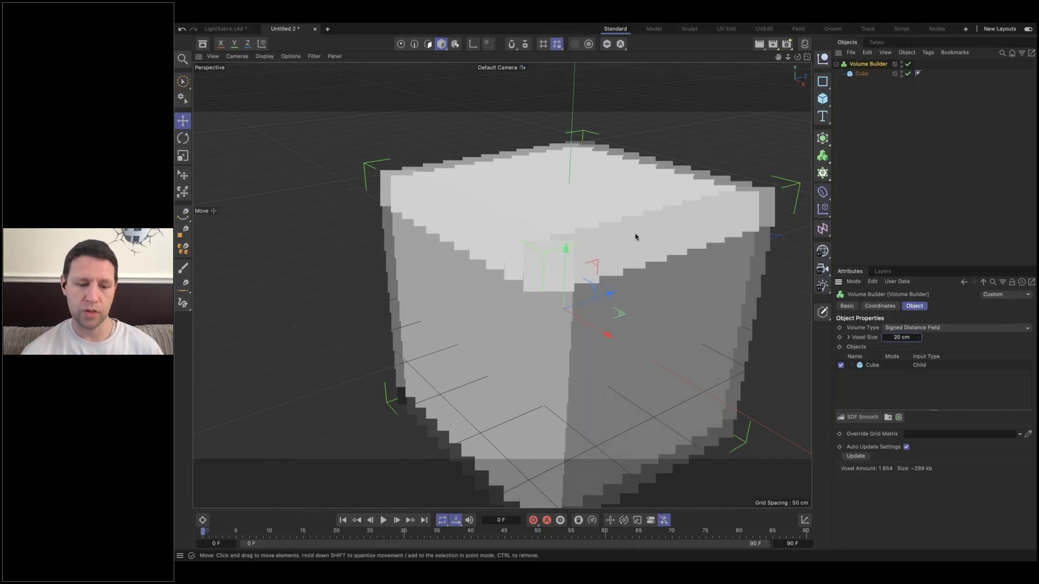
- Render the unmeshed volume in the viewport as a test, and return to the normal view
{"action": "mouse_move", "coordinate": [535, 231]}
{"action": "left_mouse_down", "text": "alt"}
{"action": "mouse_move", "coordinate": [677, 200]}
{"action": "mouse_move", "coordinate": [674, 251]}
{"action": "mouse_move", "coordinate": [547, 239]}
{"action": "left_mouse_up", "text": "alt"}
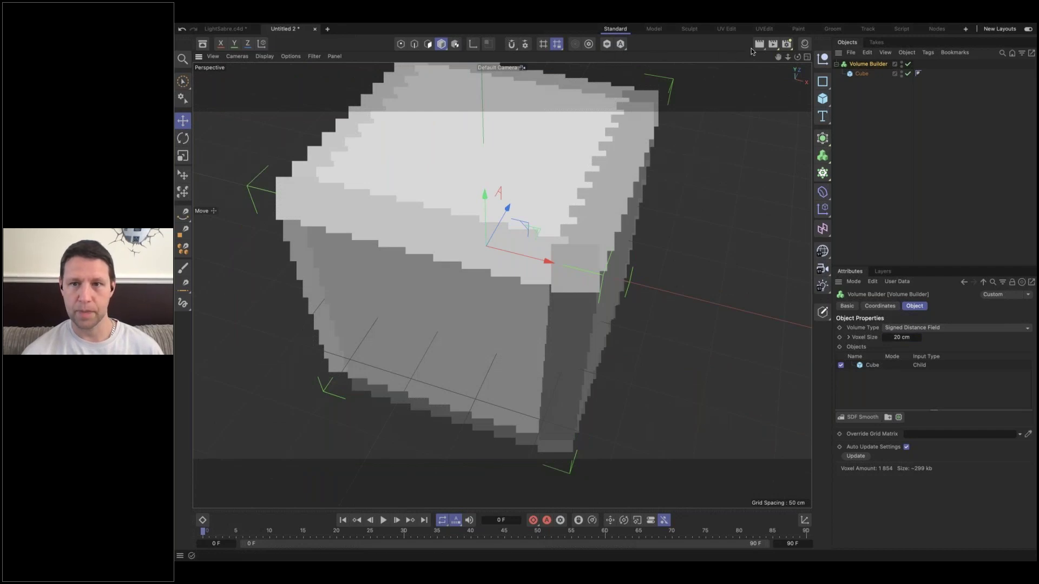
{"action": "left_click", "coordinate": [757, 46]}
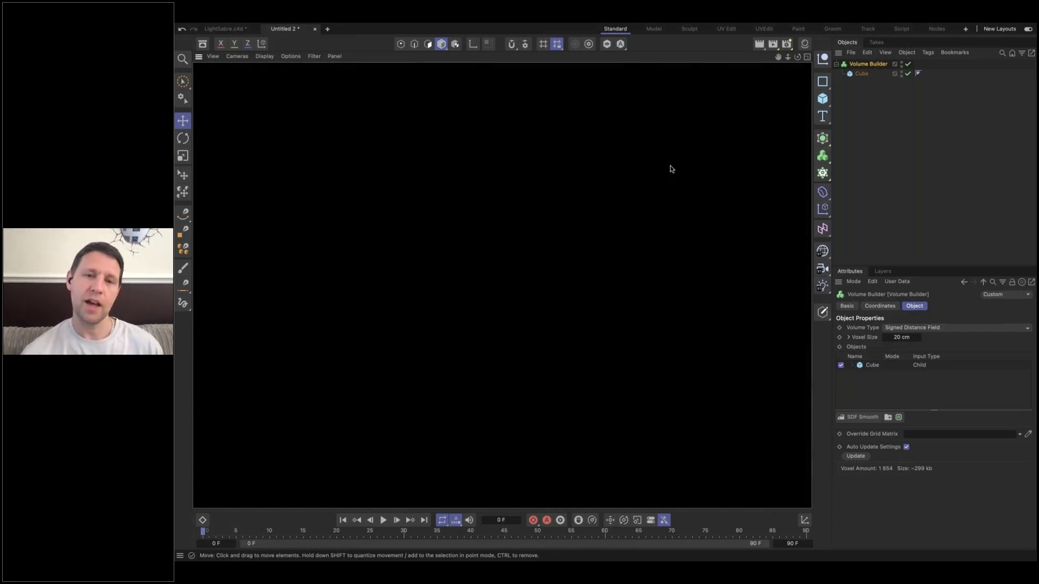
{"action": "scroll", "coordinate": [614, 170], "scroll_direction": "down", "scroll_amount": 4}
{"action": "left_click_drag", "start_coordinate": [606, 170], "coordinate": [401, 177], "text": "alt"}
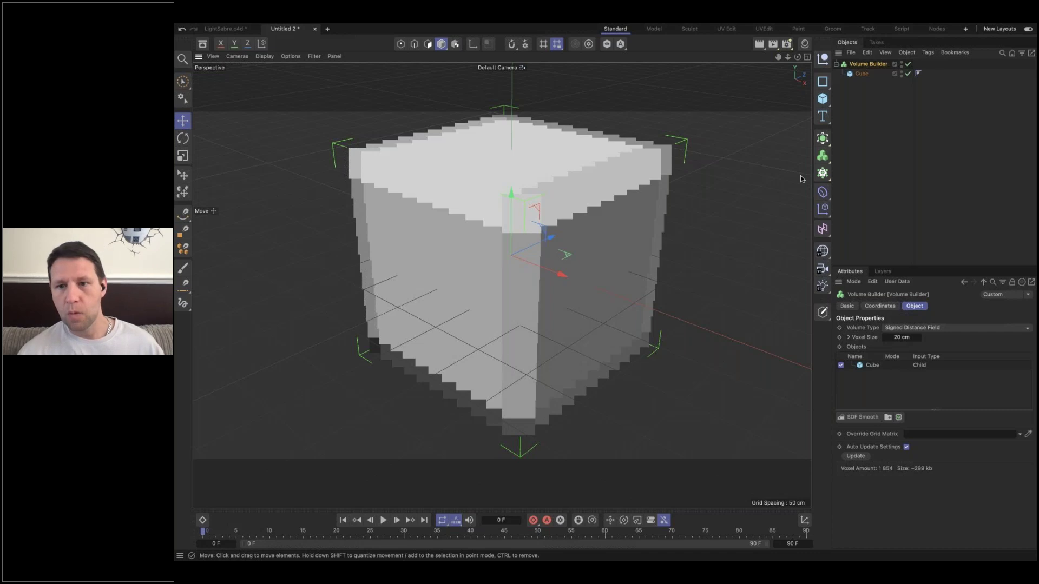
- Add a Volume Mesher and make the Volume Builder its child
{"action": "left_click", "coordinate": [822, 156]}
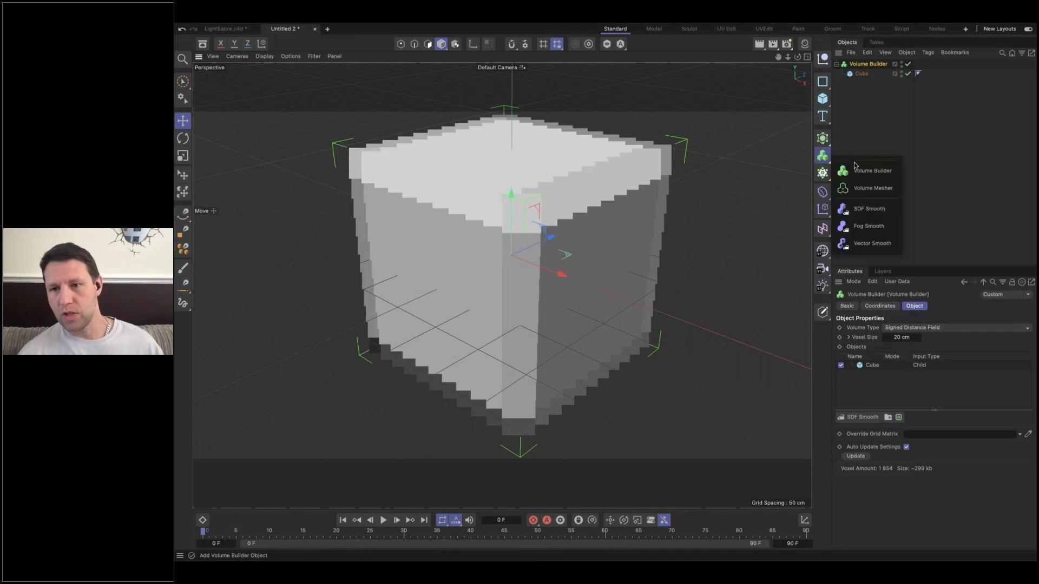
{"action": "left_click", "coordinate": [870, 188], "text": "alt"}
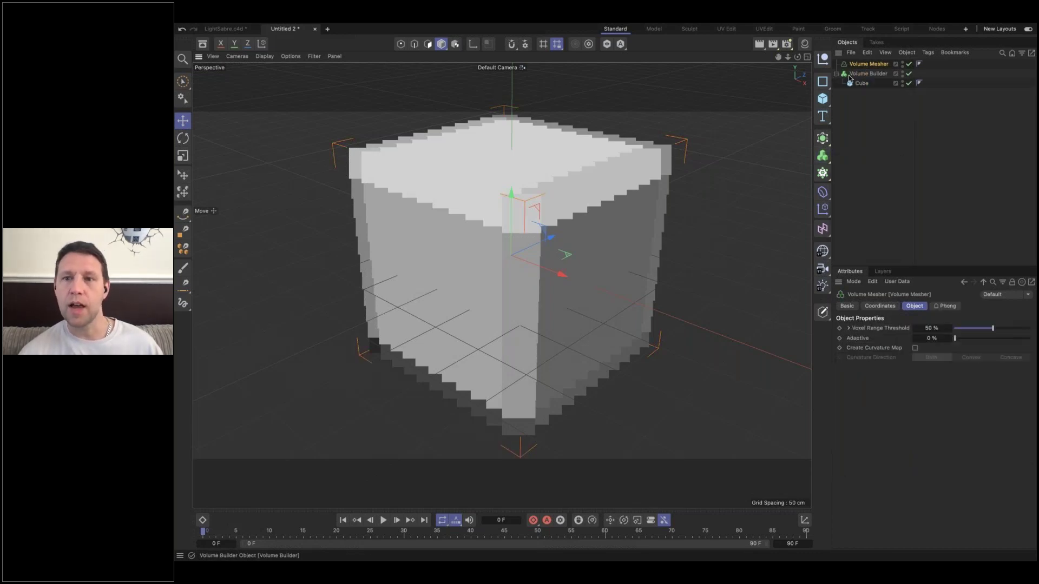
{"action": "left_click_drag", "start_coordinate": [853, 76], "coordinate": [873, 67]}
{"action": "left_click_drag", "start_coordinate": [618, 210], "coordinate": [586, 225], "text": "alt"}
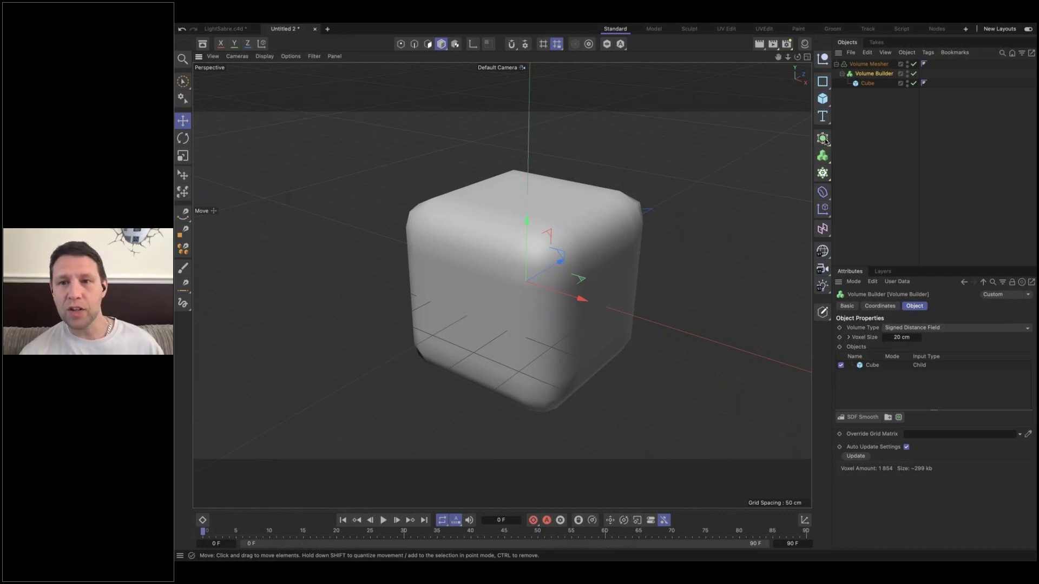
- Add a sphere as a child of the Volume Builder above the cube, and move it partly out of the cube's side
{"action": "left_click", "coordinate": [822, 98]}
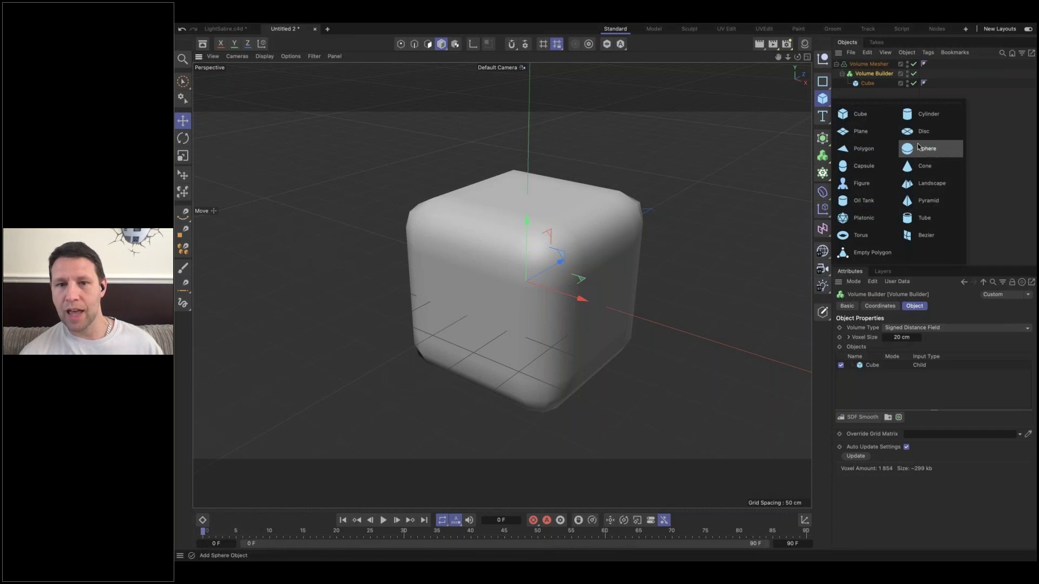
{"action": "left_click", "coordinate": [919, 147]}
{"action": "left_click_drag", "start_coordinate": [559, 266], "coordinate": [530, 282]}
{"action": "left_click_drag", "start_coordinate": [856, 70], "coordinate": [872, 90]}
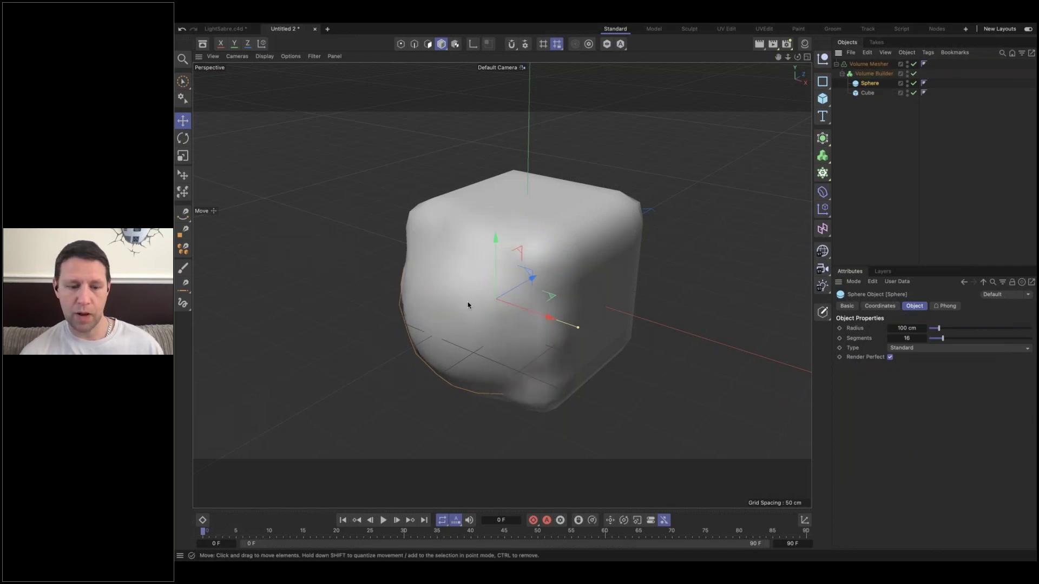
{"action": "left_click_drag", "start_coordinate": [432, 300], "coordinate": [463, 323], "text": "alt"}
{"action": "mouse_move", "coordinate": [592, 309]}
{"action": "left_mouse_down", "text": "alt"}
{"action": "mouse_move", "coordinate": [629, 285]}
{"action": "mouse_move", "coordinate": [696, 287]}
{"action": "mouse_move", "coordinate": [623, 305]}
{"action": "mouse_move", "coordinate": [593, 332]}
{"action": "mouse_move", "coordinate": [562, 324]}
{"action": "left_mouse_up", "text": "alt"}
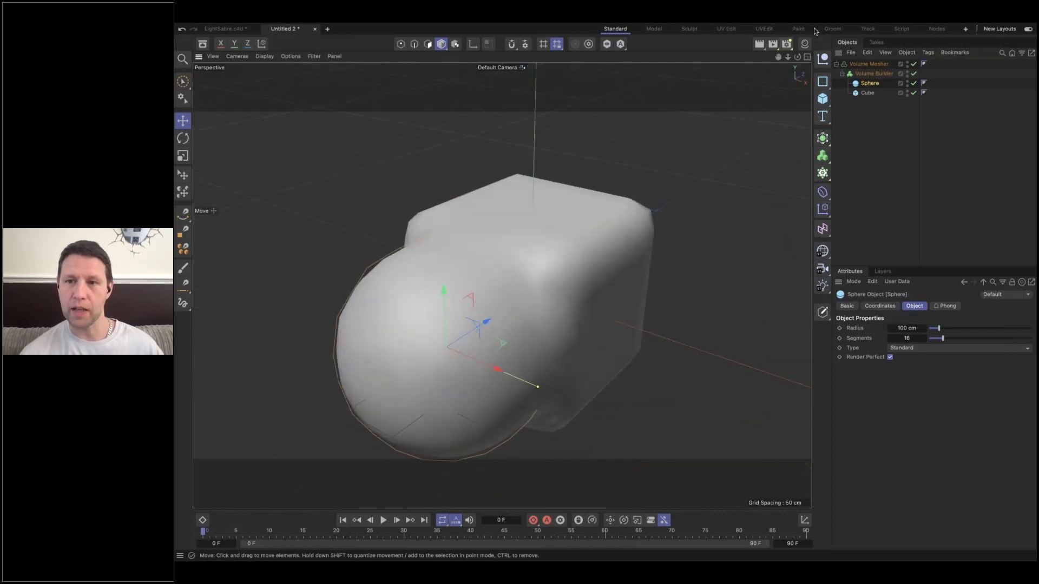
- Refine the Volume Builder's voxel size to 10 cm and finally to 5 cm
{"action": "left_click", "coordinate": [874, 74]}
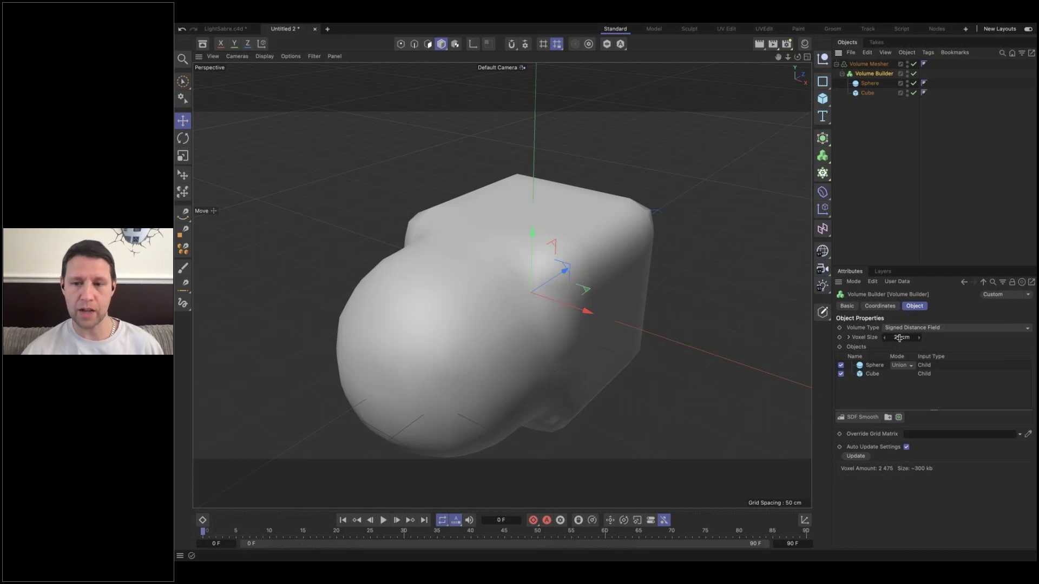
{"action": "left_click", "coordinate": [899, 337]}
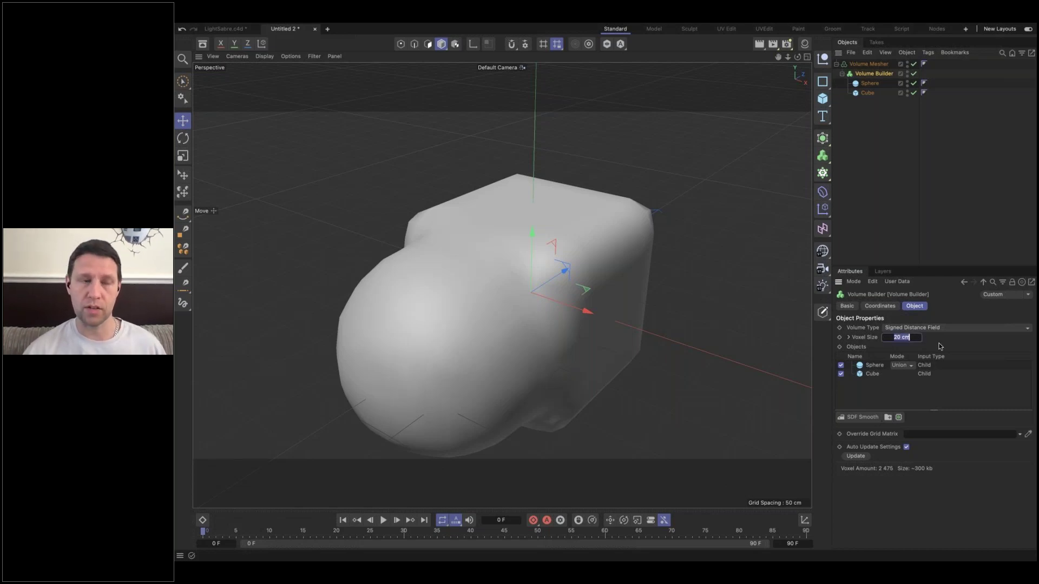
{"action": "type", "text": "10"}
{"action": "key", "text": "Return"}
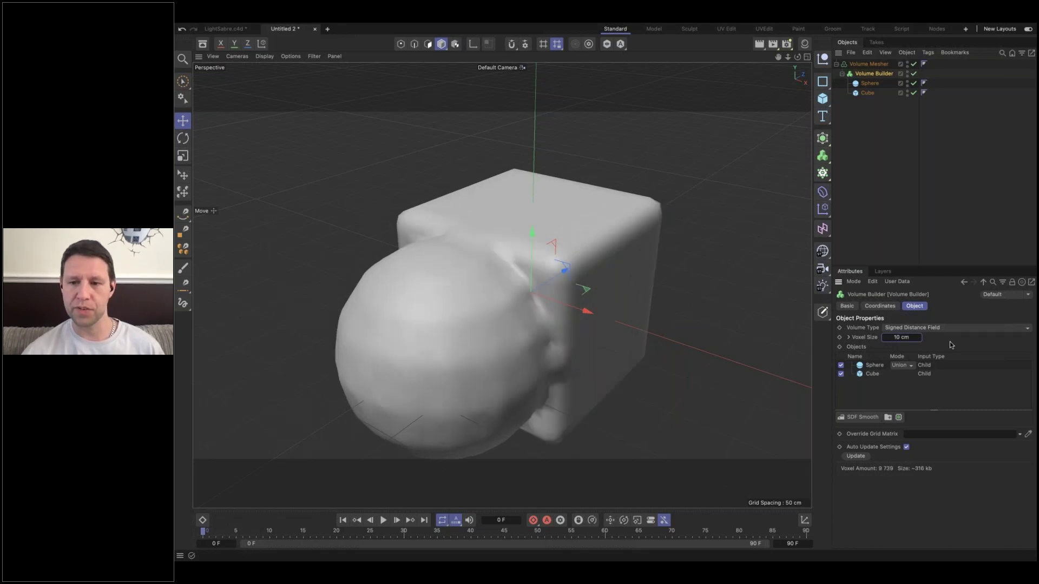
{"action": "left_click", "coordinate": [895, 337]}
{"action": "type", "text": "5"}
{"action": "key", "text": "Return"}
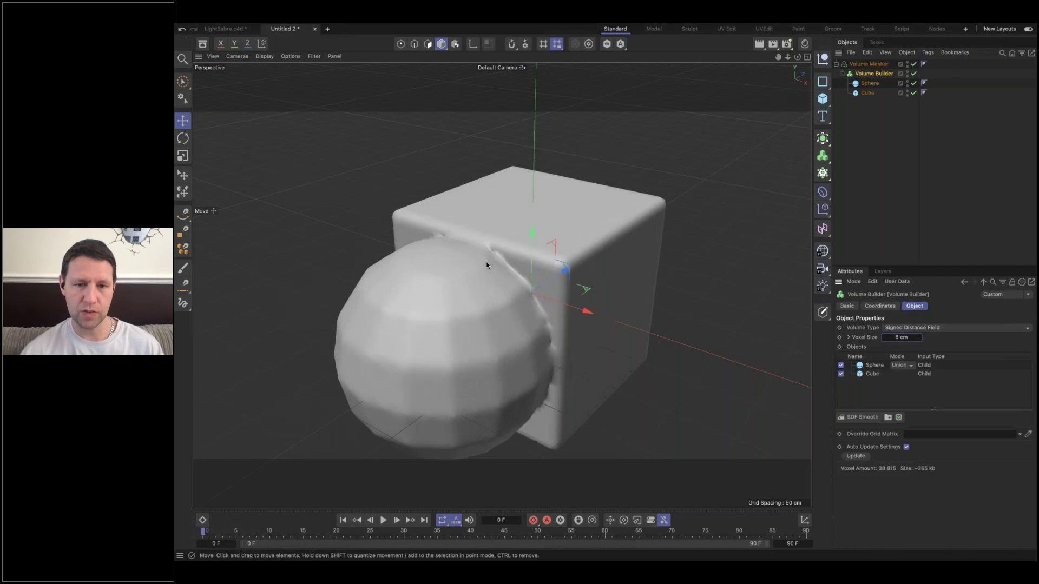
- Turn on Perfect Primitive for the sphere in the Volume Builder's object list
{"action": "left_click_drag", "start_coordinate": [555, 269], "coordinate": [407, 382], "text": "alt"}
{"action": "left_click_drag", "start_coordinate": [530, 339], "coordinate": [560, 349], "text": "alt"}
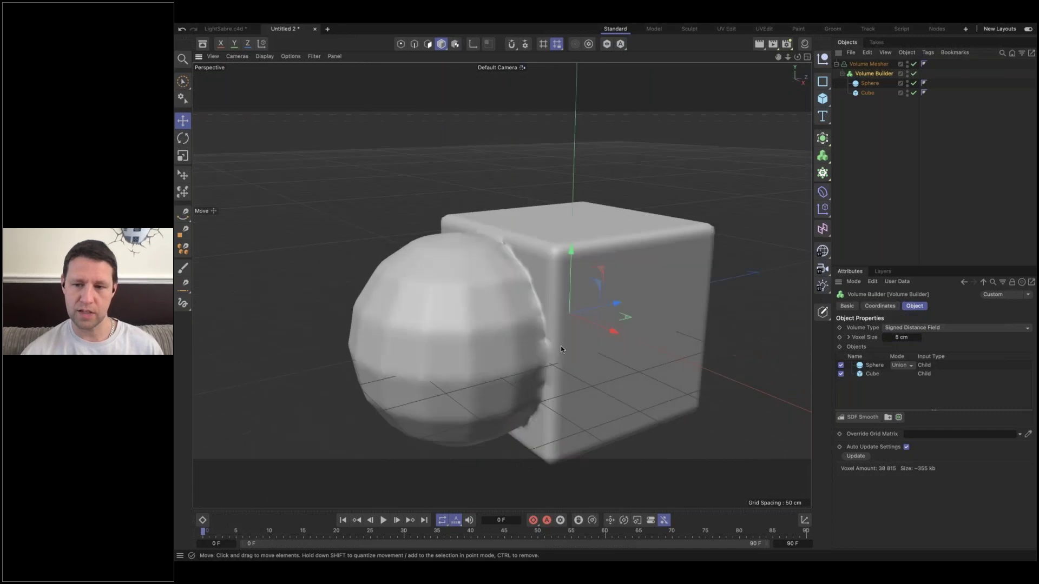
{"action": "left_click", "coordinate": [873, 365]}
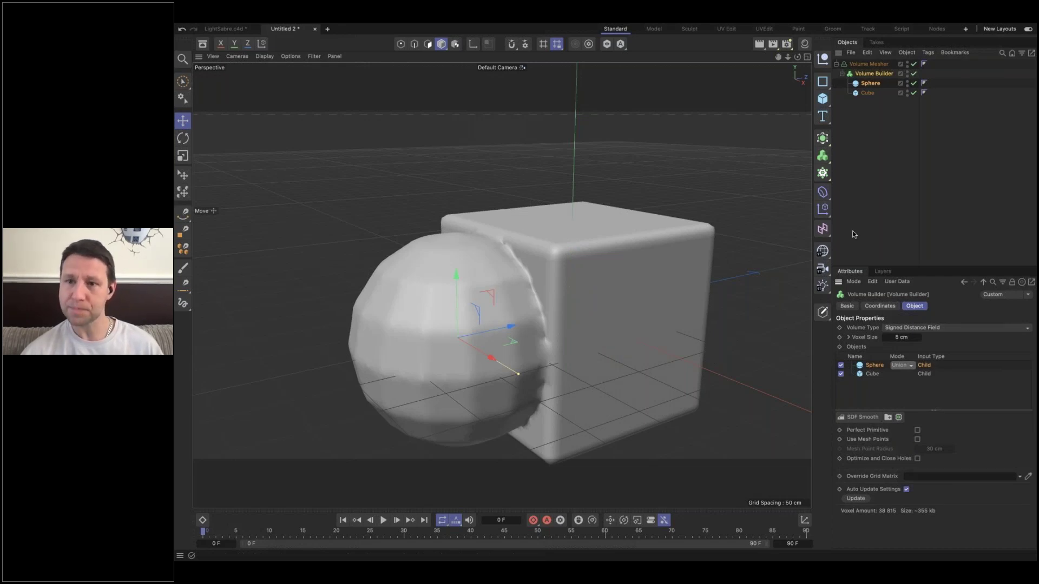
{"action": "left_click", "coordinate": [872, 375]}
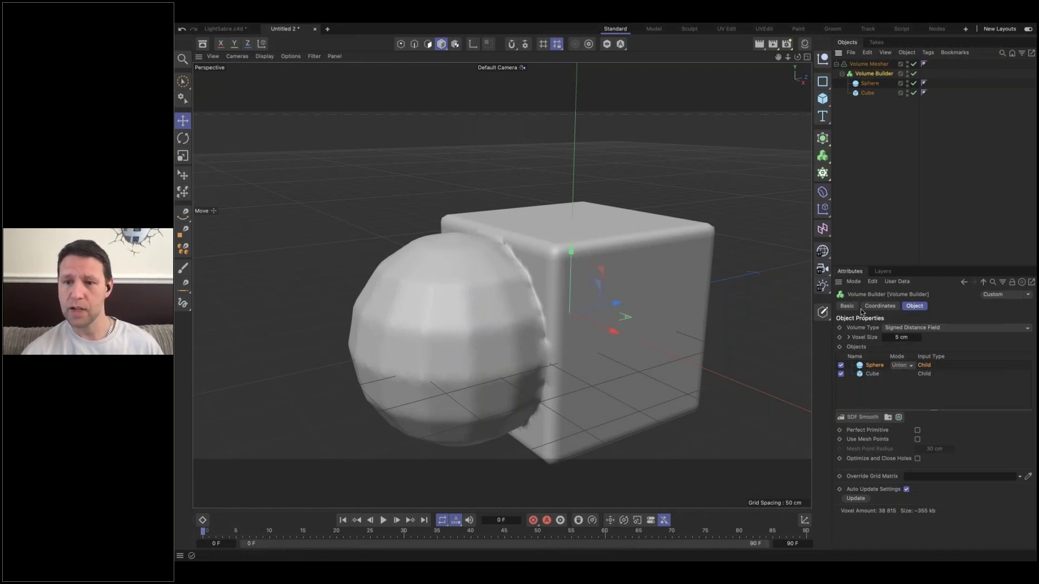
{"action": "left_click", "coordinate": [918, 430]}
- Select the sphere and raise it so that it overlaps the upper edge of the cube
{"action": "left_click_drag", "start_coordinate": [617, 317], "coordinate": [604, 338], "text": "alt"}
{"action": "left_click", "coordinate": [869, 83]}
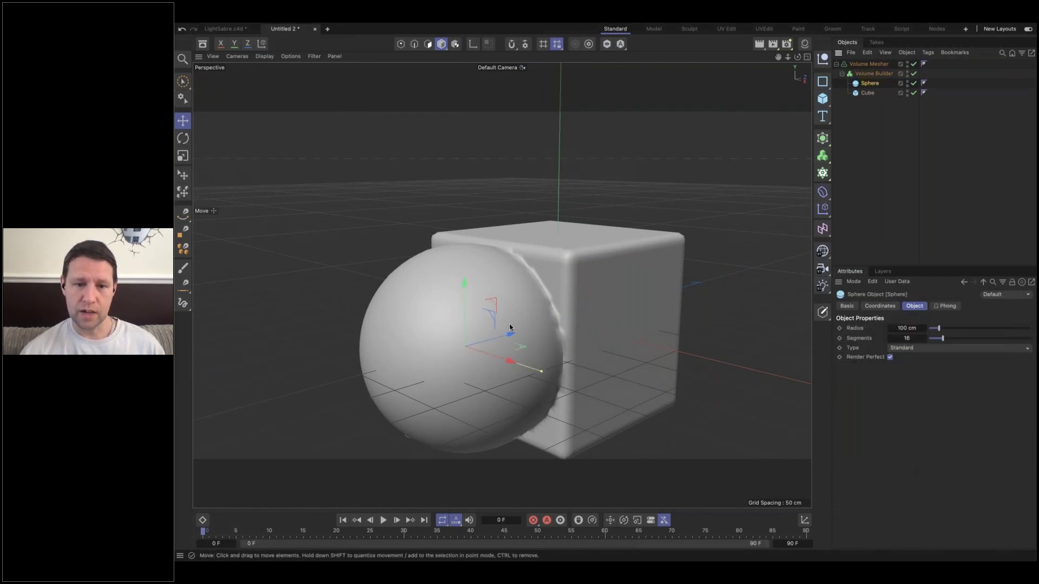
{"action": "left_click_drag", "start_coordinate": [506, 335], "coordinate": [497, 190]}
{"action": "left_click_drag", "start_coordinate": [622, 329], "coordinate": [573, 281], "text": "alt"}
- Add an SDF Close and Open filter to the Volume Builder
{"action": "left_click", "coordinate": [873, 73]}
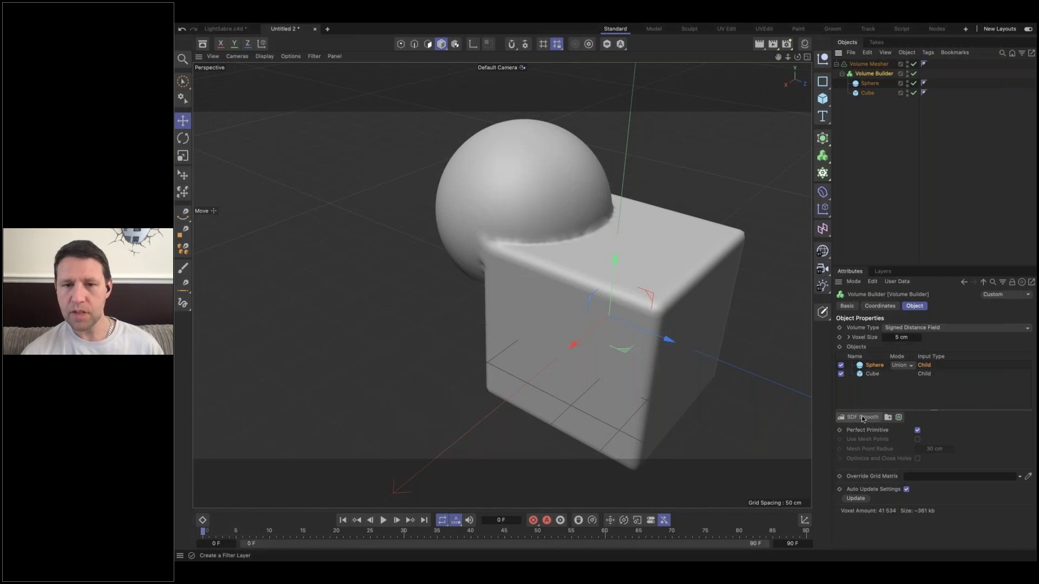
{"action": "left_click_drag", "start_coordinate": [602, 312], "coordinate": [586, 232], "text": "alt"}
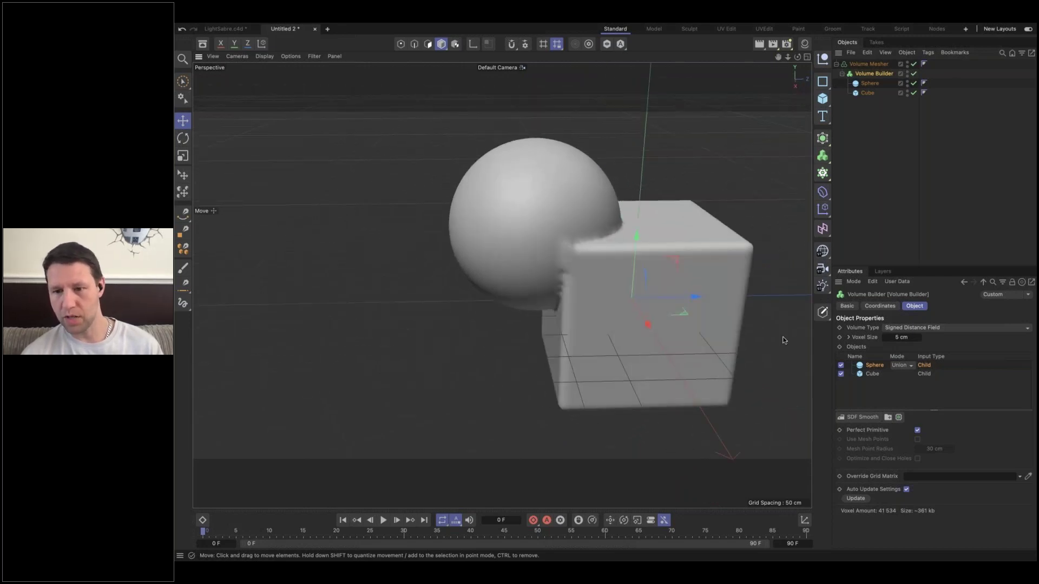
{"action": "left_click", "coordinate": [863, 417]}
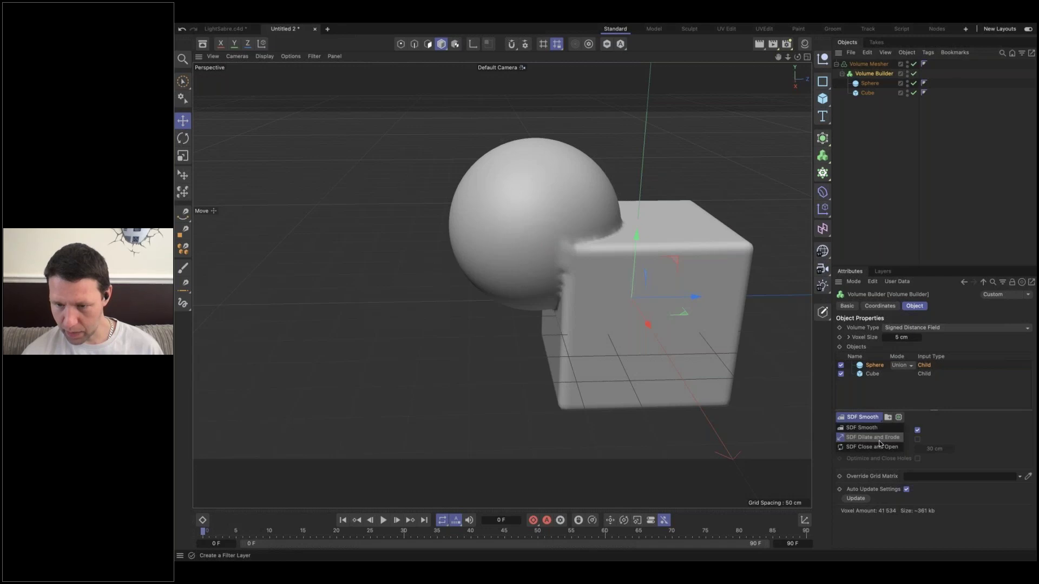
{"action": "left_click", "coordinate": [879, 447]}
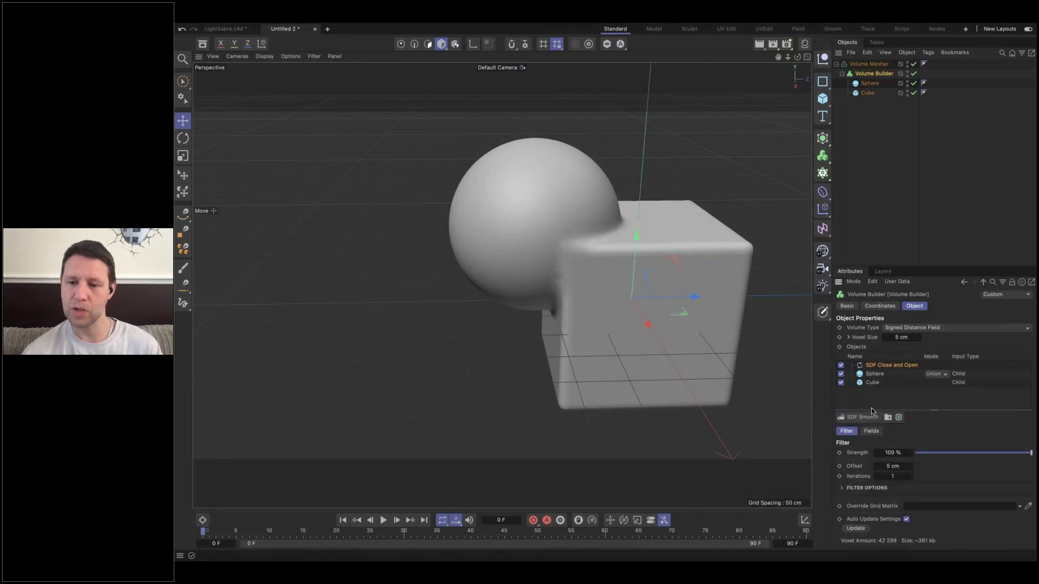
- Lower the sphere slightly along the cube's edge
{"action": "left_click_drag", "start_coordinate": [780, 390], "coordinate": [618, 271], "text": "alt"}
{"action": "left_click", "coordinate": [550, 215]}
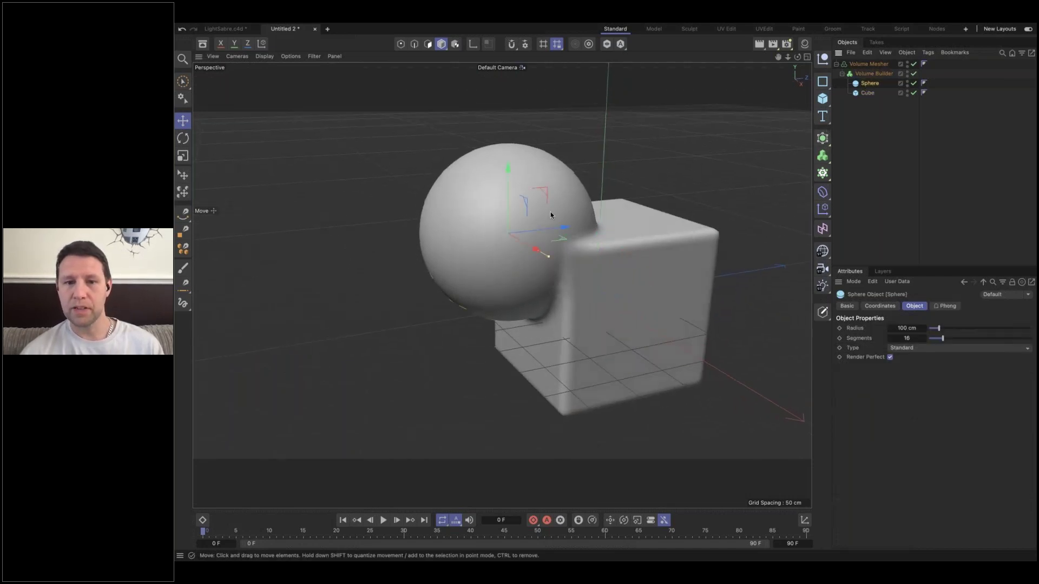
{"action": "left_click_drag", "start_coordinate": [507, 175], "coordinate": [530, 188]}
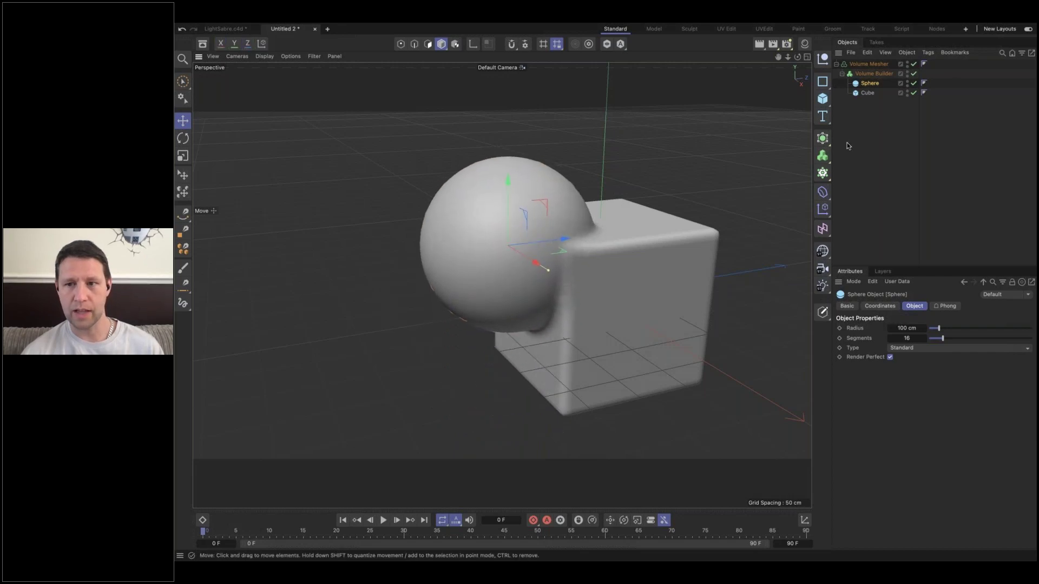
- Set the sphere's mode in the Volume Builder to Subtract
{"action": "left_click", "coordinate": [877, 74]}
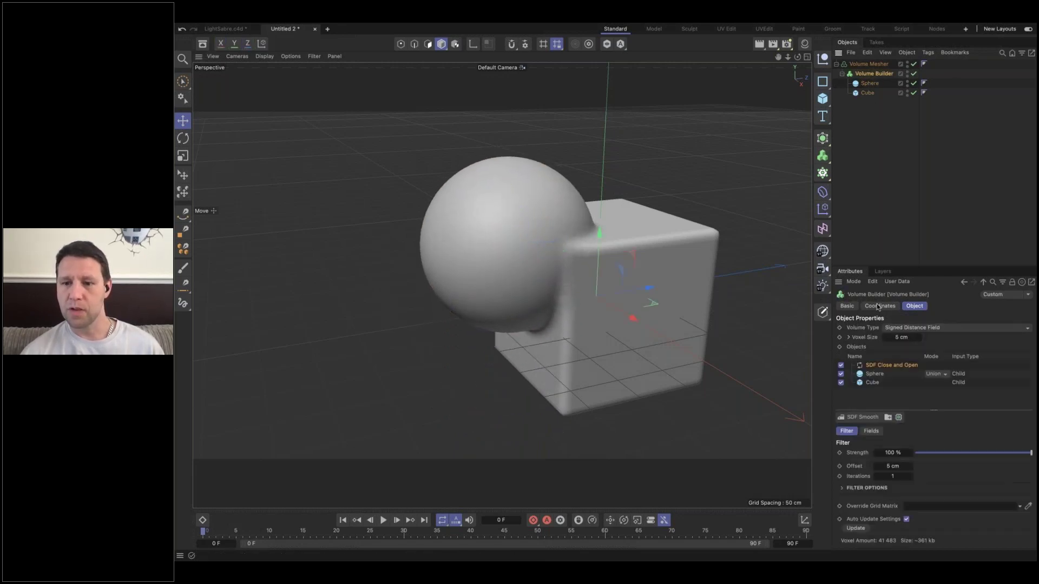
{"action": "left_click", "coordinate": [876, 375]}
{"action": "left_click", "coordinate": [935, 374]}
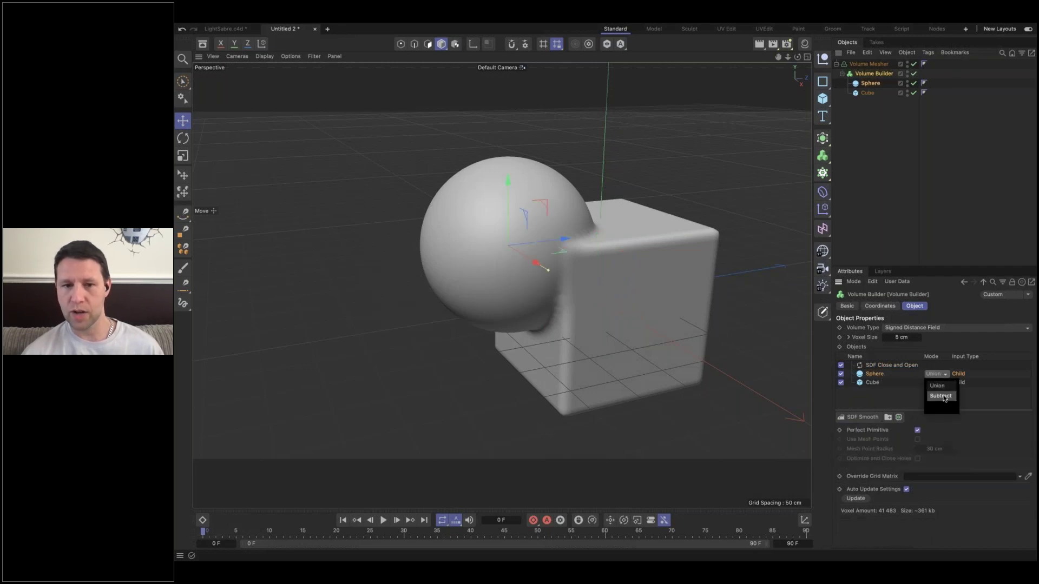
{"action": "left_click", "coordinate": [941, 396]}
{"action": "left_click_drag", "start_coordinate": [638, 303], "coordinate": [533, 238], "text": "alt"}
- Move the subtracting sphere to the middle of the cube and resize its radius to about 112.4 cm, opening round holes in the faces
{"action": "left_click", "coordinate": [517, 198]}
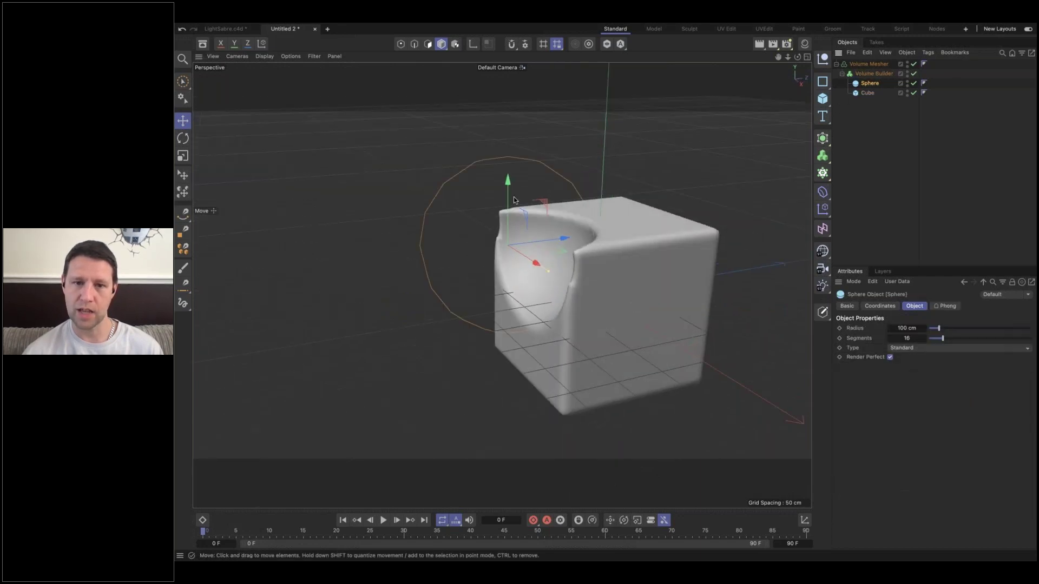
{"action": "left_click_drag", "start_coordinate": [510, 184], "coordinate": [511, 257]}
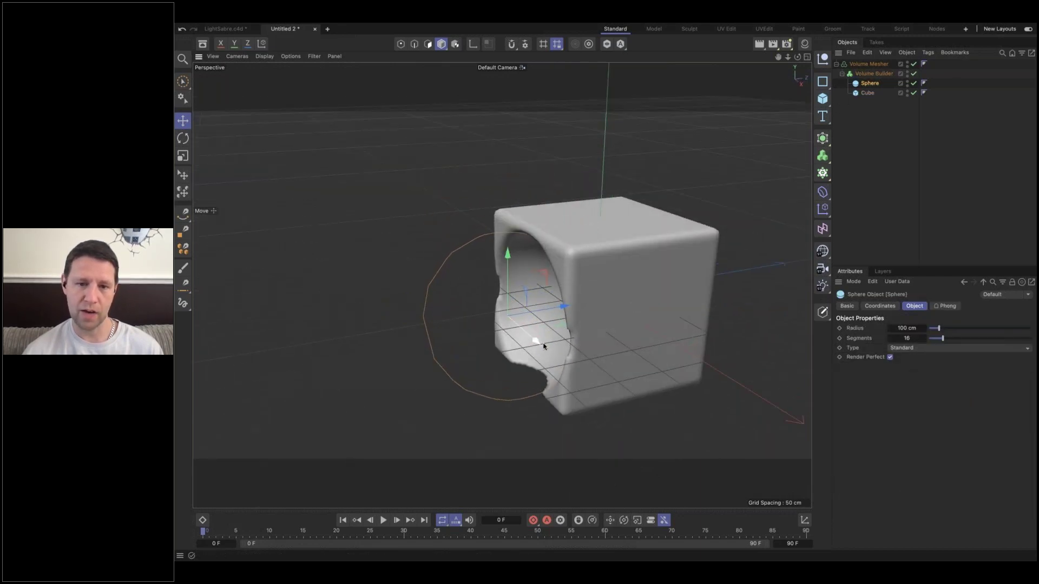
{"action": "left_click_drag", "start_coordinate": [549, 352], "coordinate": [575, 368]}
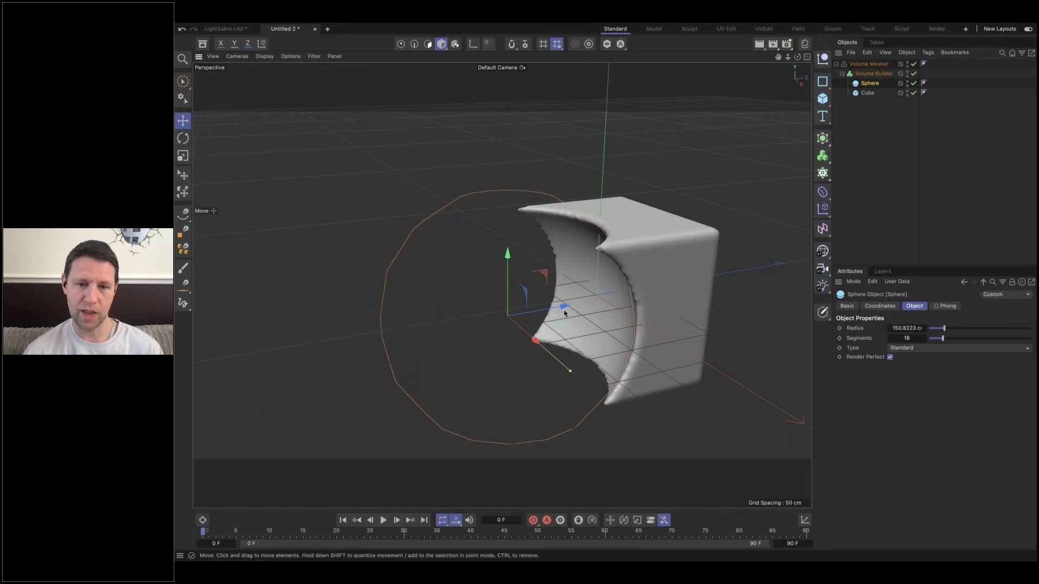
{"action": "left_click_drag", "start_coordinate": [591, 309], "coordinate": [670, 338]}
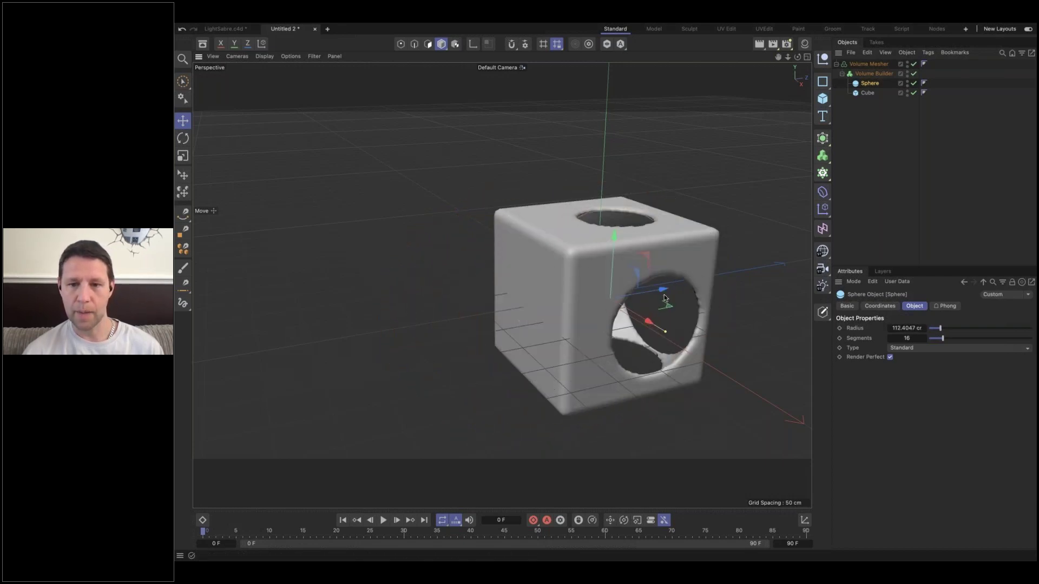
{"action": "left_click_drag", "start_coordinate": [660, 290], "coordinate": [649, 292]}
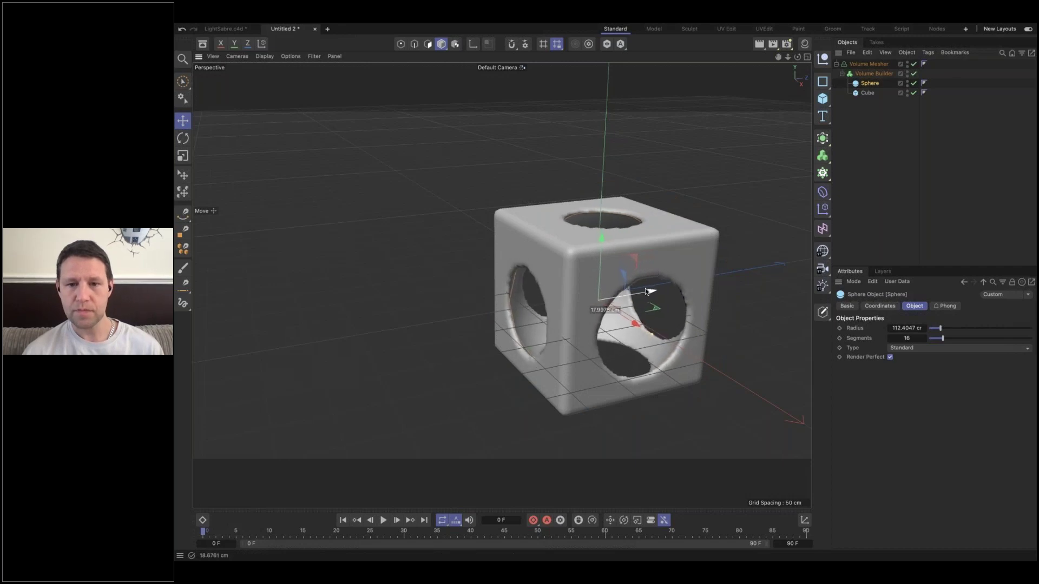
- Disable the Volume Builder's SDF Close and Open filter and add an SDF Smooth filter with a voxel distance of 1
{"action": "left_click", "coordinate": [865, 74]}
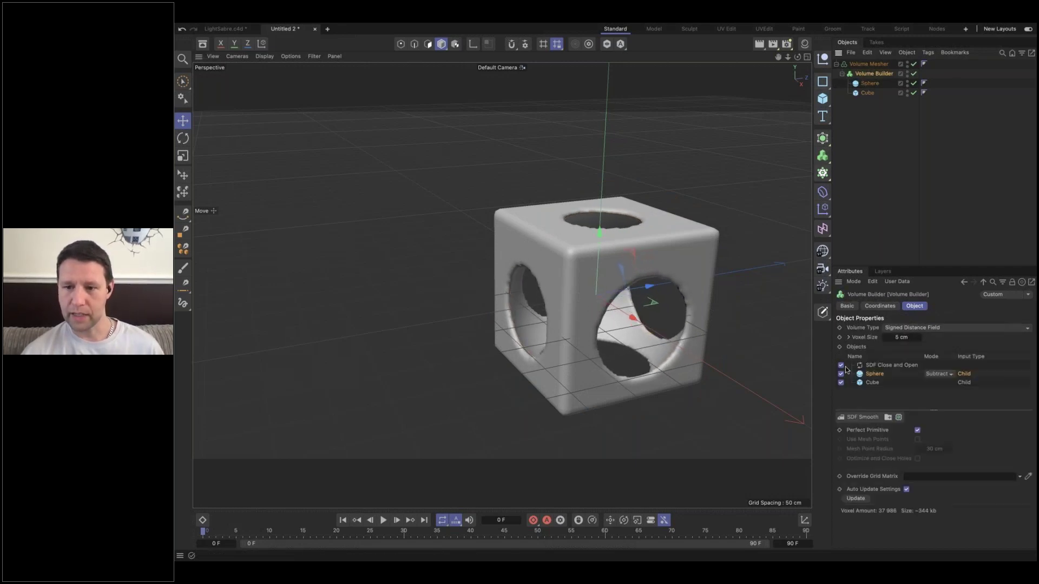
{"action": "left_click", "coordinate": [876, 417]}
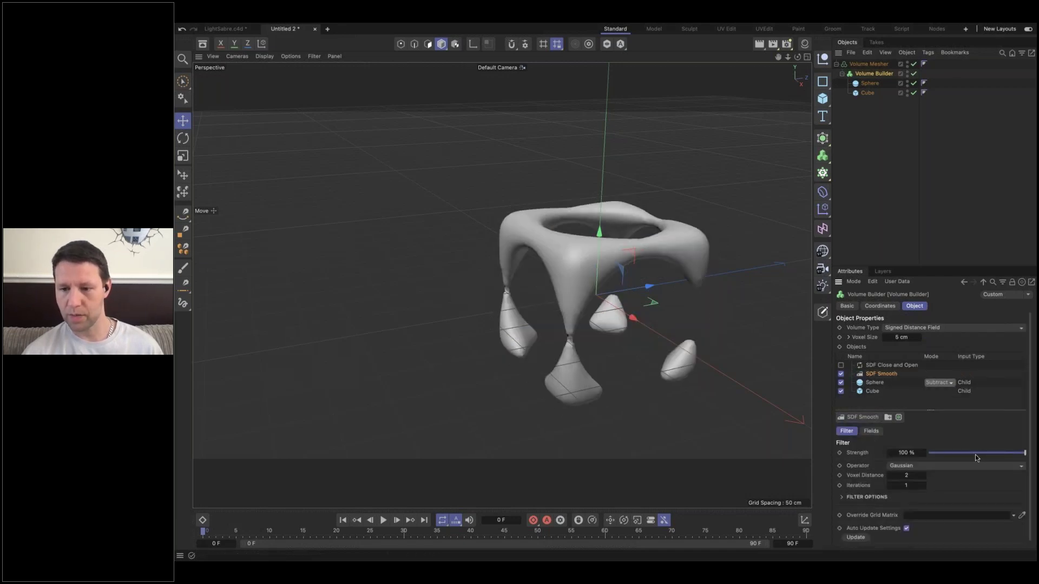
{"action": "left_click", "coordinate": [889, 477]}
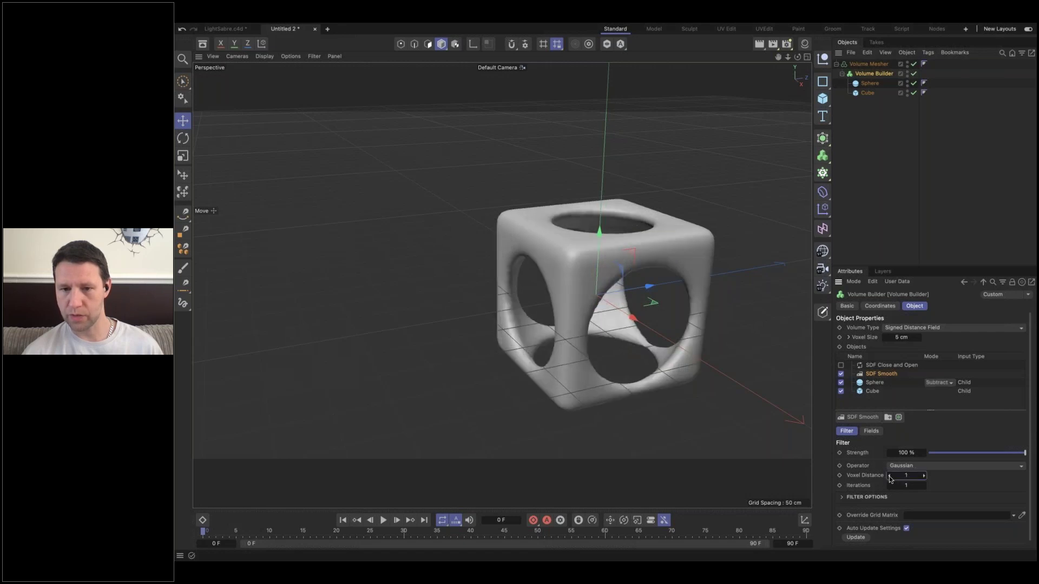
- Set the SDF Smooth filter's strength to 59 % and, after trying Median, its operator to Mean
{"action": "left_click", "coordinate": [982, 453]}
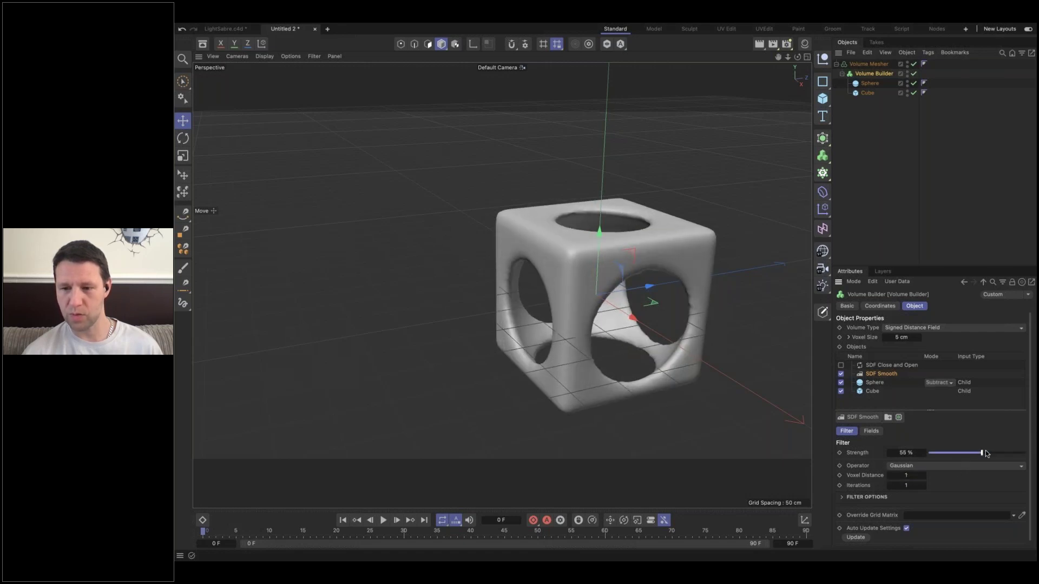
{"action": "left_click", "coordinate": [985, 453]}
{"action": "left_click", "coordinate": [955, 465]}
{"action": "left_click", "coordinate": [945, 496]}
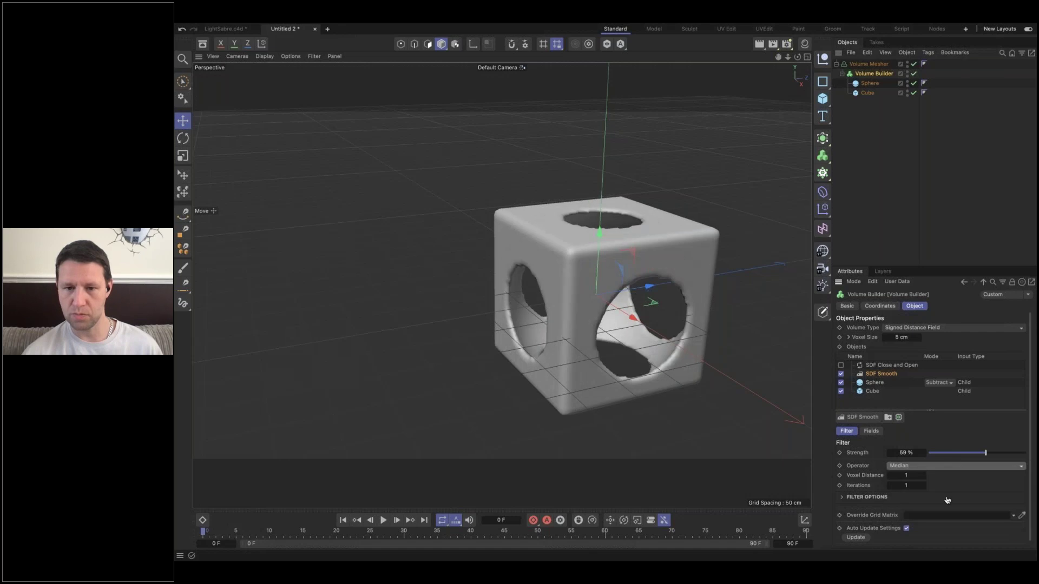
{"action": "left_click", "coordinate": [949, 466]}
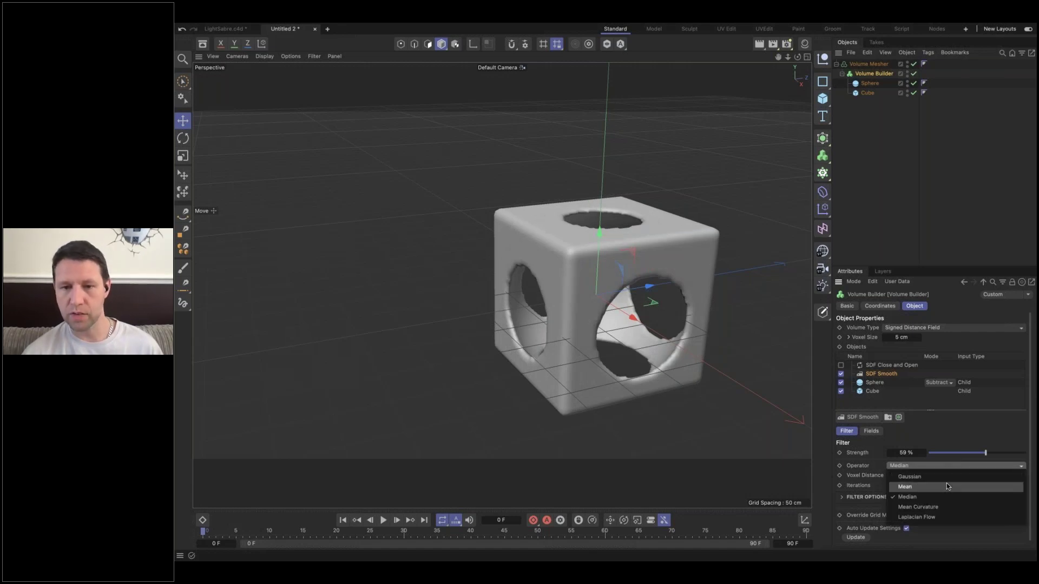
{"action": "left_click", "coordinate": [946, 483]}
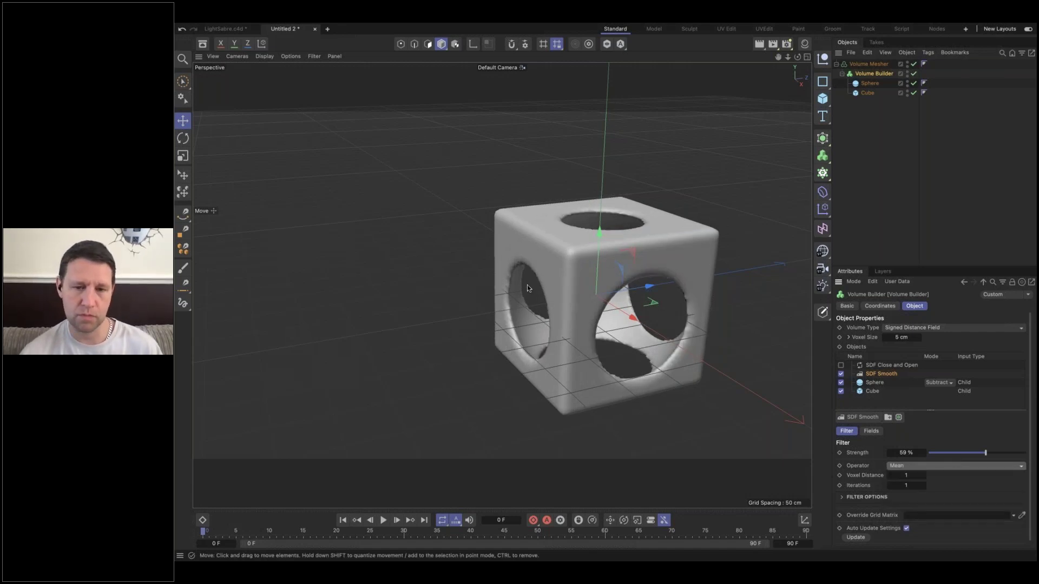
- Try SDF Smooth voxel distances up to 4 and return the value to 1
{"action": "left_click_drag", "start_coordinate": [551, 262], "coordinate": [517, 245], "text": "alt"}
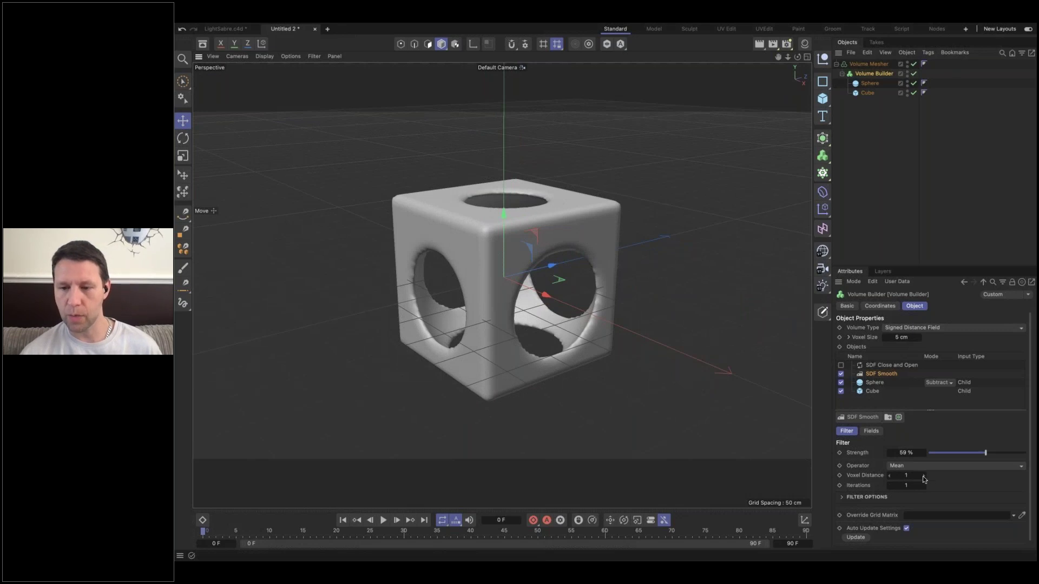
{"action": "left_click", "coordinate": [924, 476]}
{"action": "left_click", "coordinate": [924, 476]}
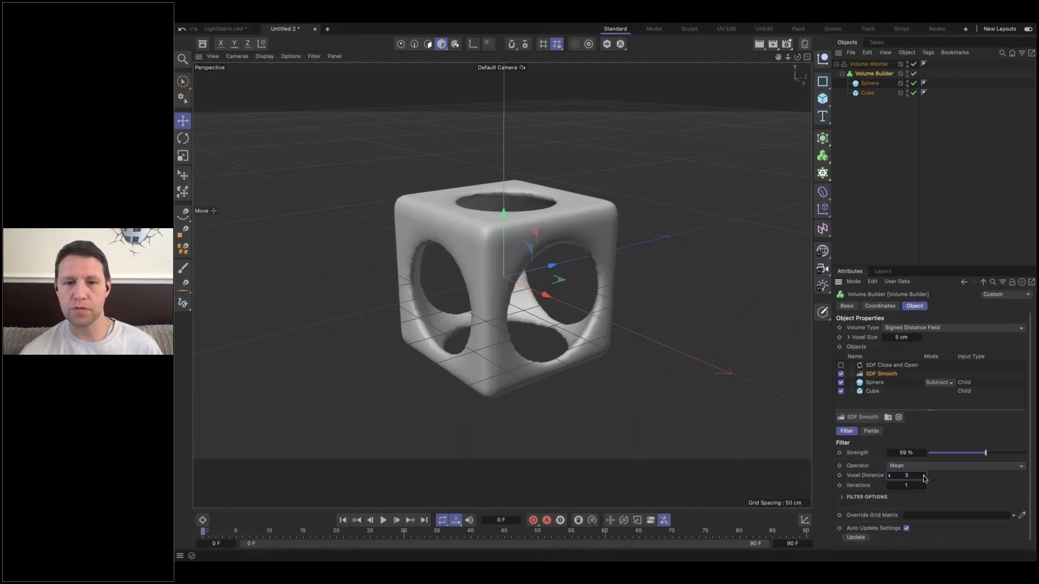
{"action": "left_click", "coordinate": [924, 476]}
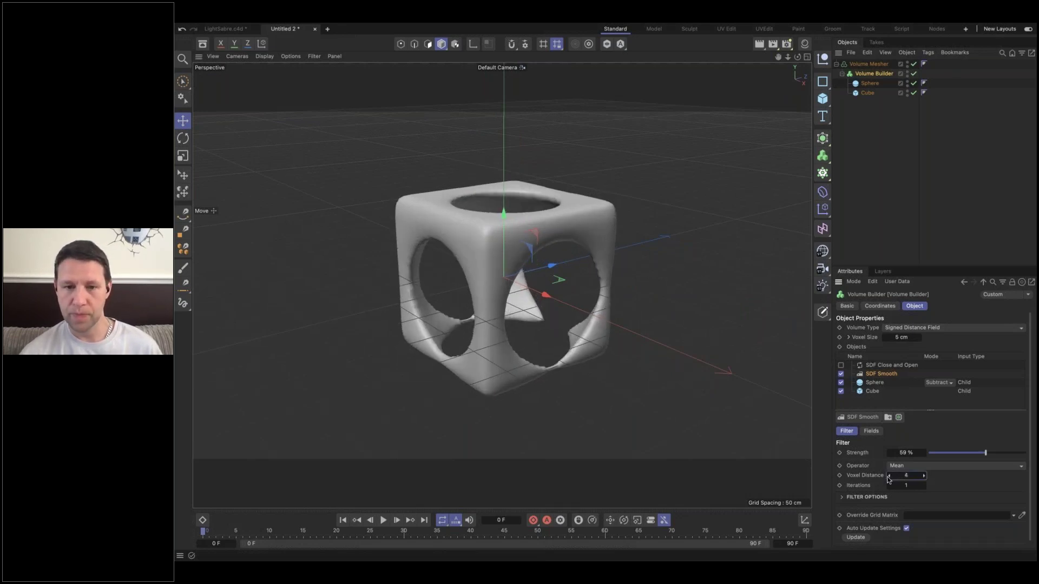
{"action": "left_click", "coordinate": [888, 478]}
{"action": "left_click", "coordinate": [888, 477]}
{"action": "left_click", "coordinate": [888, 478]}
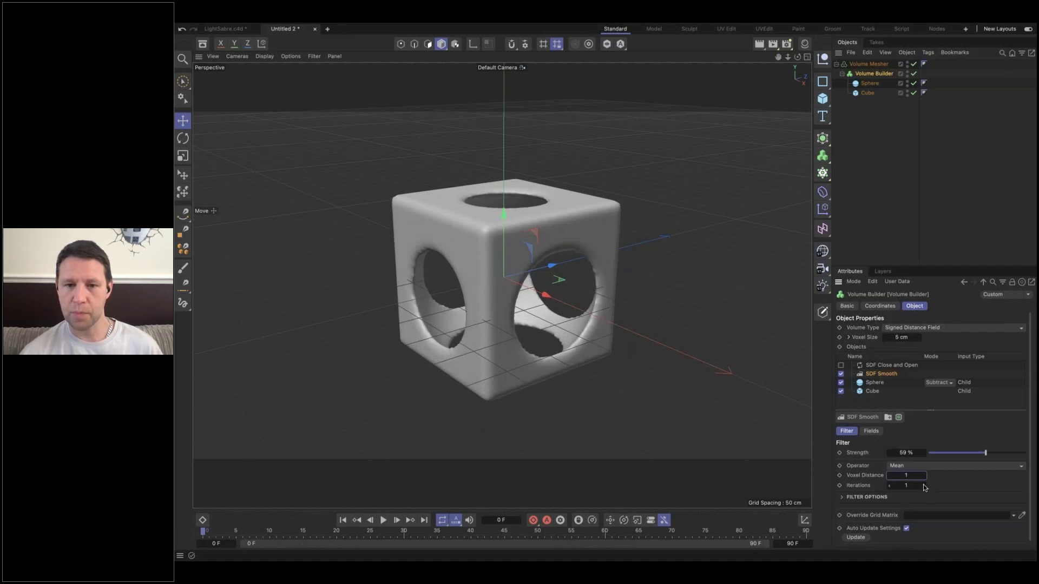
- Set the SDF Smooth filter to 3 iterations and 100 % strength
{"action": "left_click", "coordinate": [924, 486]}
{"action": "left_click", "coordinate": [924, 486]}
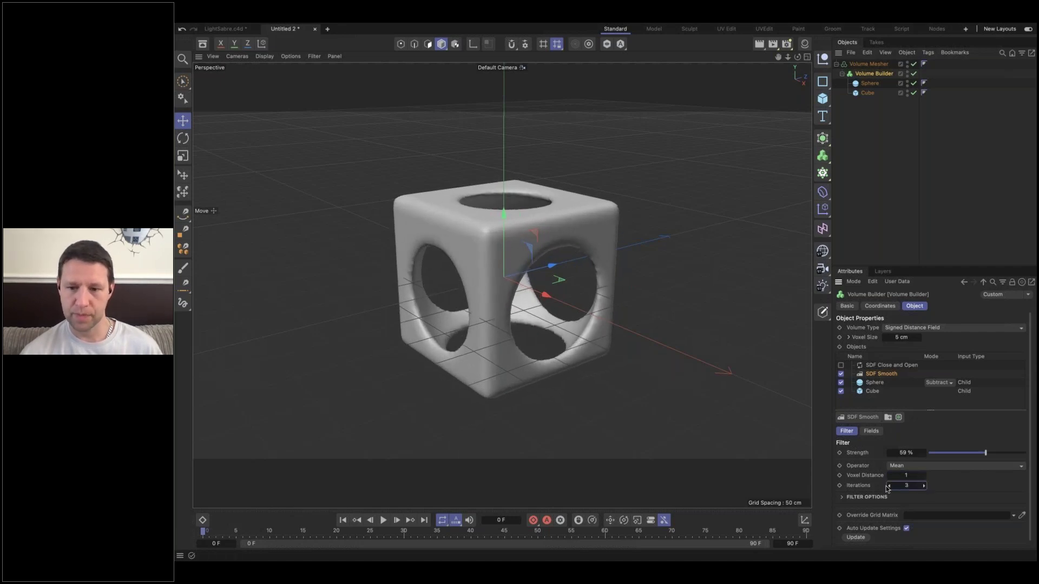
{"action": "left_click_drag", "start_coordinate": [985, 453], "coordinate": [1028, 453]}
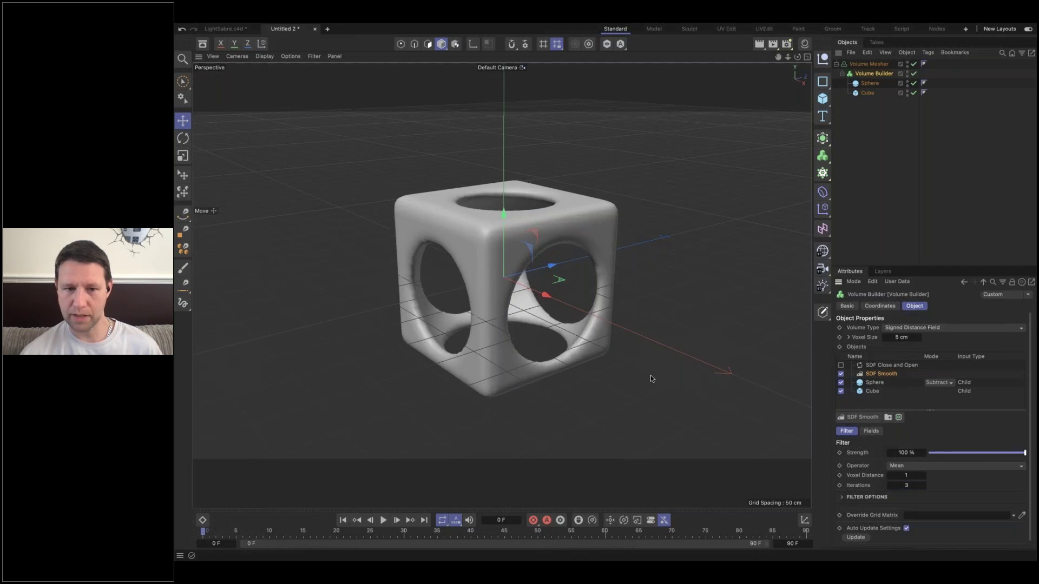
- Add a torus and raise it over the top of the hollowed cube
{"action": "left_click_drag", "start_coordinate": [540, 279], "coordinate": [479, 250], "text": "alt"}
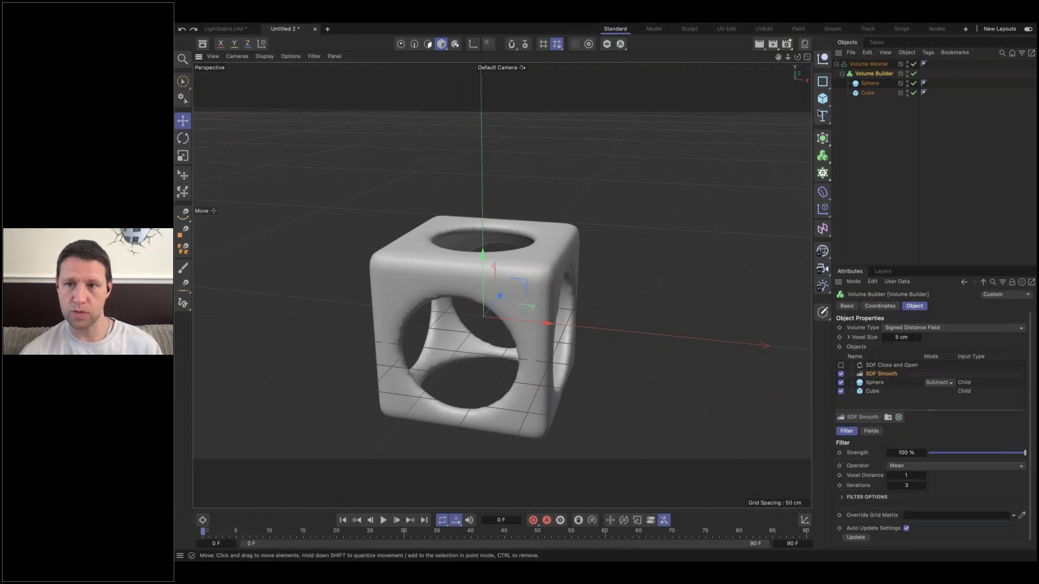
{"action": "mouse_move", "coordinate": [483, 253]}
{"action": "left_mouse_down"}
{"action": "mouse_move", "coordinate": [511, 252]}
{"action": "mouse_move", "coordinate": [492, 254]}
{"action": "left_mouse_up"}
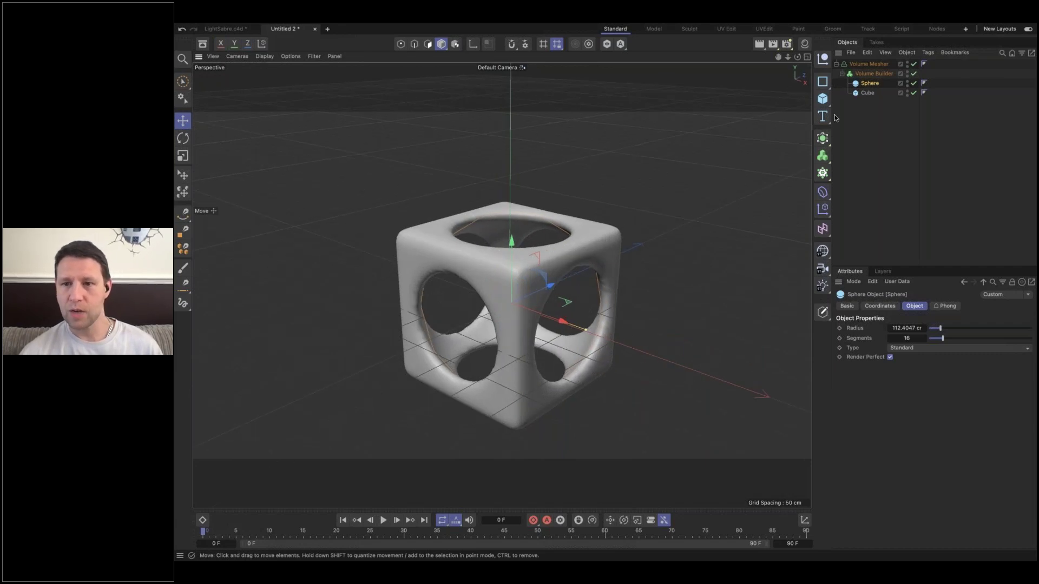
{"action": "left_click", "coordinate": [822, 97]}
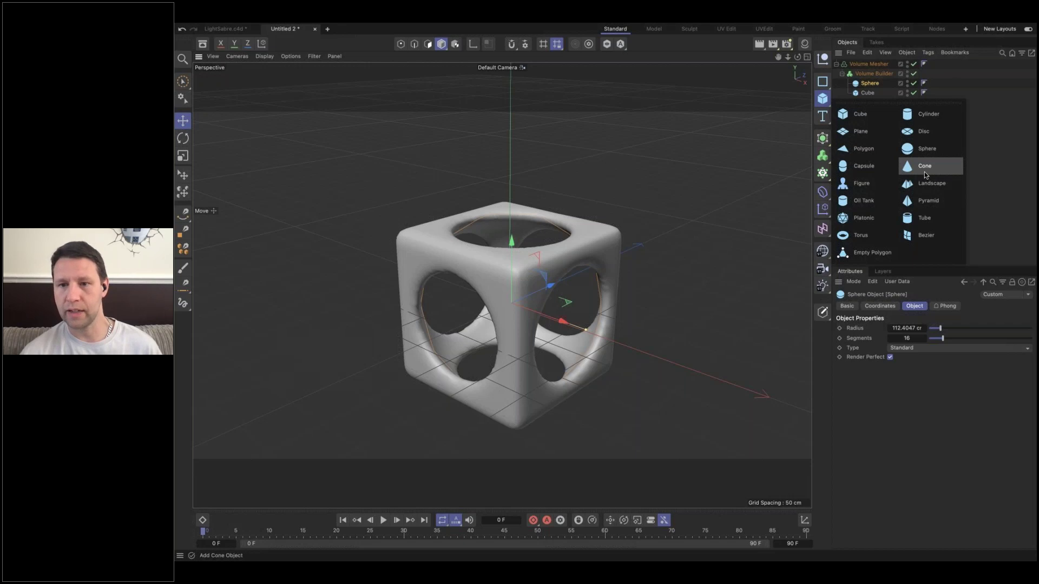
{"action": "left_click", "coordinate": [861, 236]}
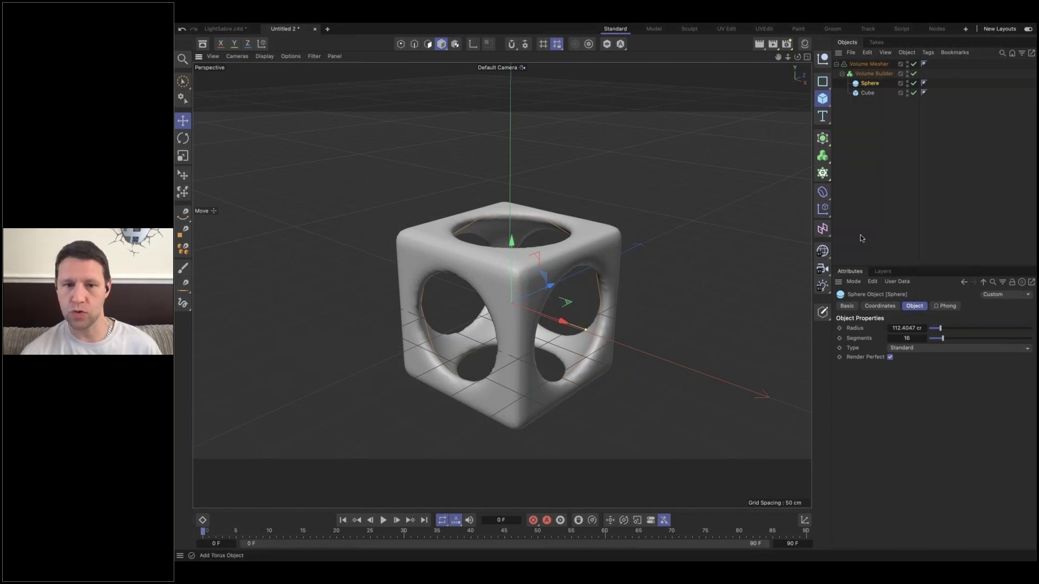
{"action": "left_click_drag", "start_coordinate": [511, 239], "coordinate": [515, 168]}
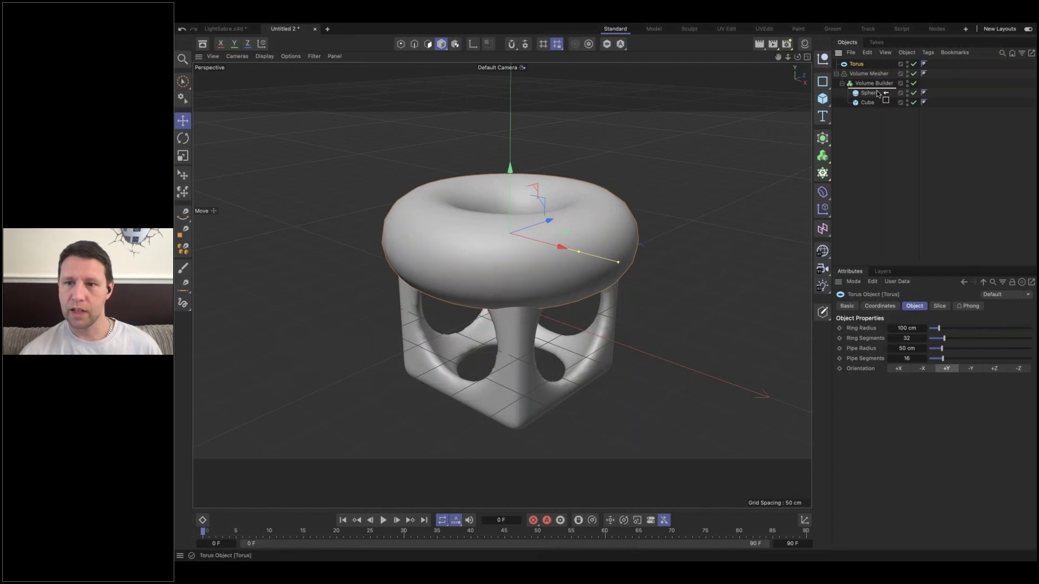
- Make the torus a child of the Volume Builder and shrink it to about 68 cm ring radius and 30 cm pipe radius
{"action": "left_click_drag", "start_coordinate": [877, 93], "coordinate": [876, 91]}
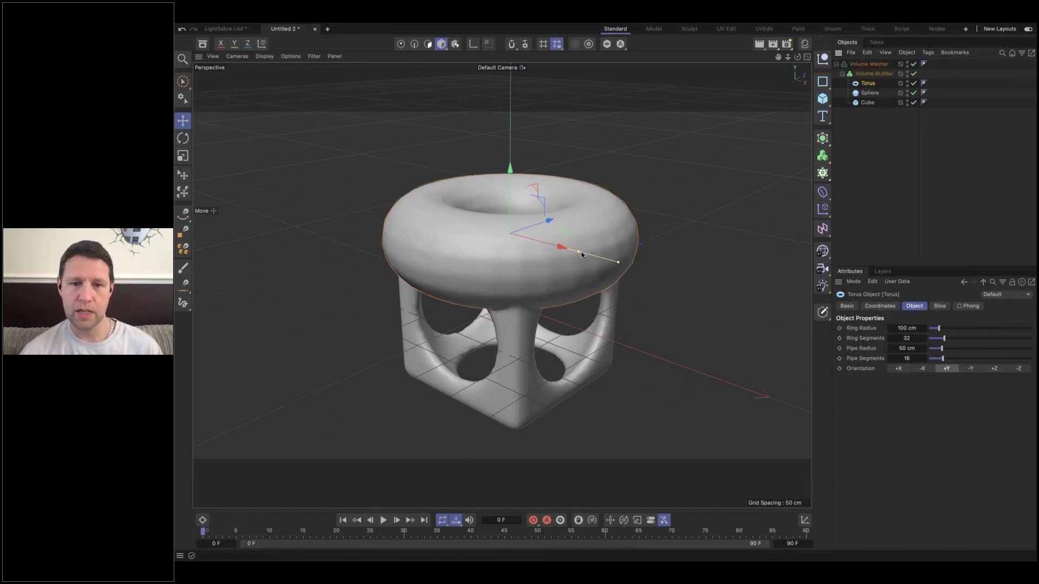
{"action": "left_click_drag", "start_coordinate": [580, 252], "coordinate": [579, 304]}
- Place the torus between the SDF Close and Open and SDF Smooth filters in the Volume Builder and enable SDF Close and Open
{"action": "left_click", "coordinate": [872, 73]}
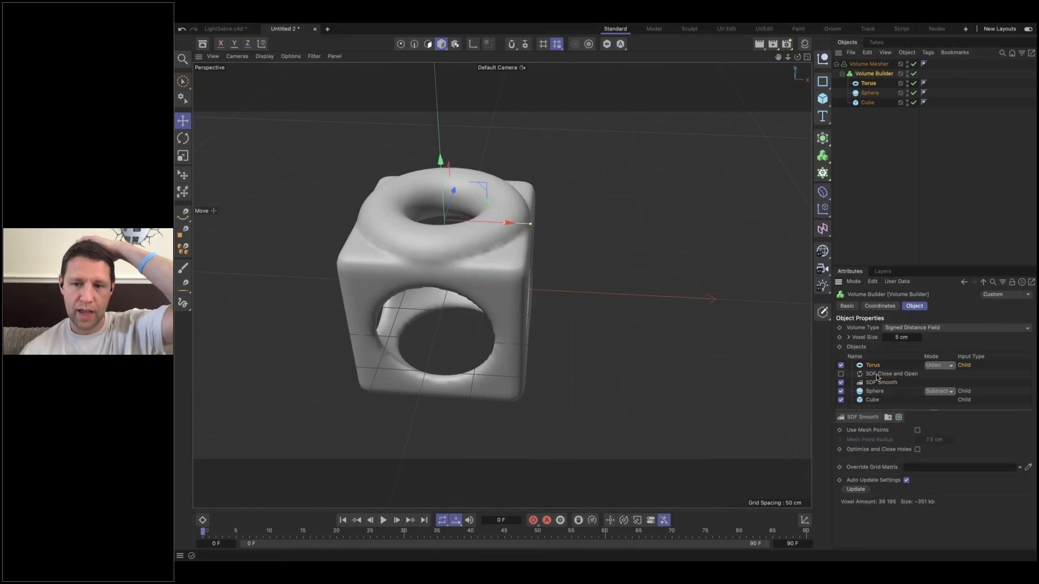
{"action": "left_click", "coordinate": [872, 367]}
{"action": "left_click_drag", "start_coordinate": [873, 367], "coordinate": [875, 387]}
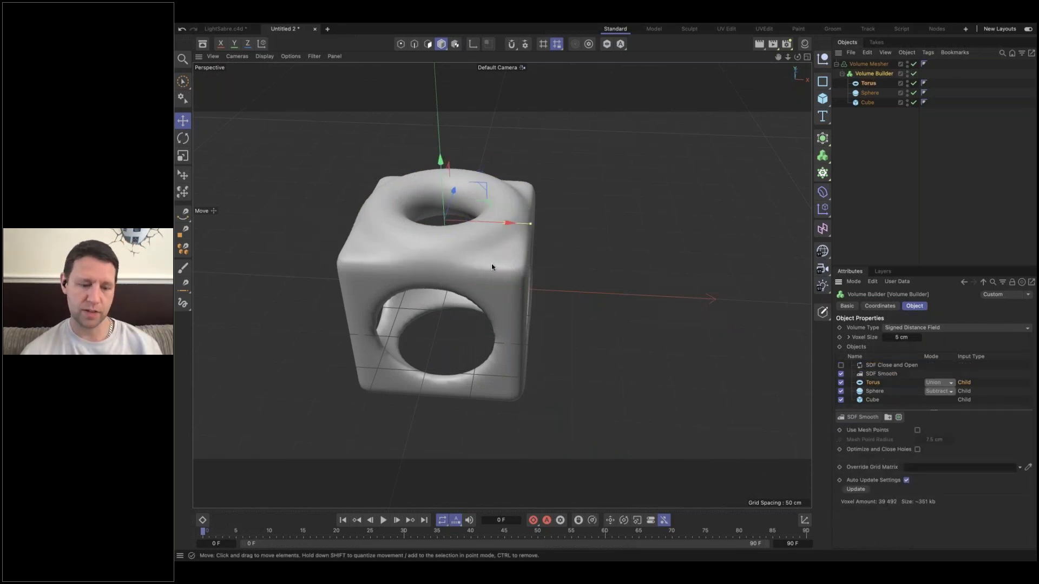
{"action": "left_click_drag", "start_coordinate": [492, 260], "coordinate": [547, 278], "text": "alt"}
{"action": "left_click_drag", "start_coordinate": [874, 386], "coordinate": [874, 370]}
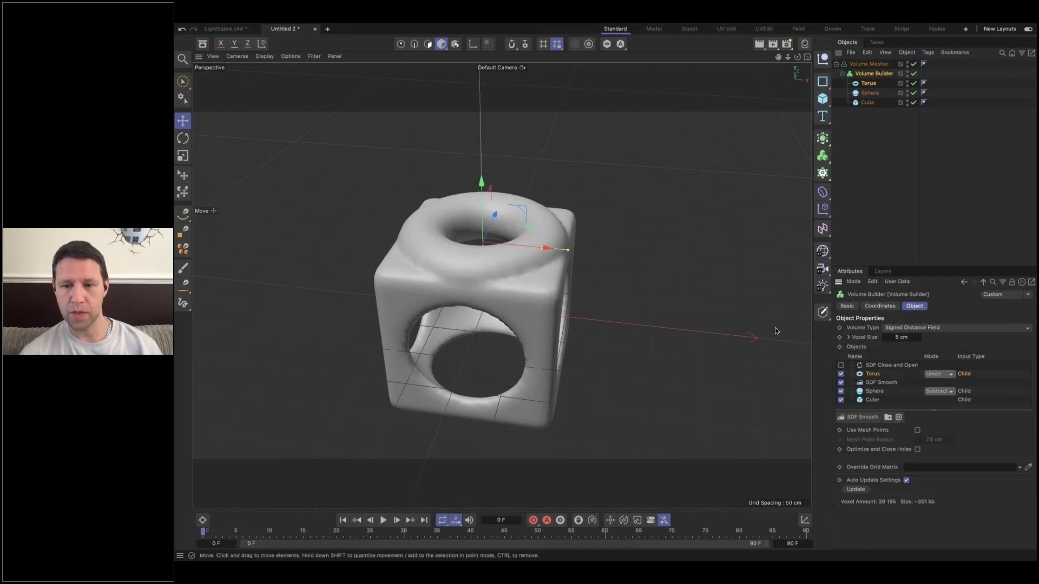
{"action": "left_click", "coordinate": [841, 365]}
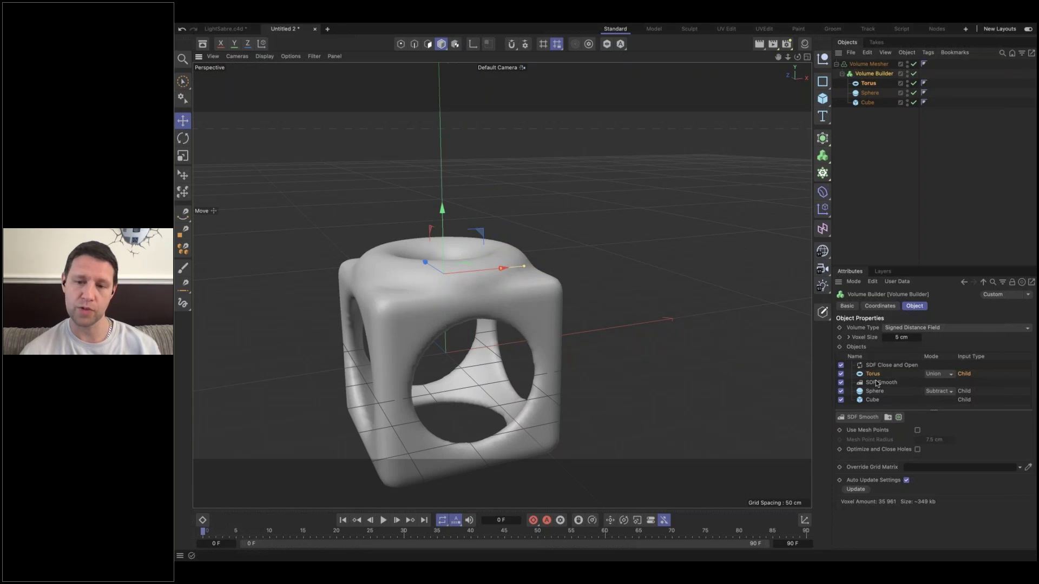
- Try the SDF Smooth filter above all entries and directly above the cube, and return it between the torus and the sphere
{"action": "left_click_drag", "start_coordinate": [873, 384], "coordinate": [860, 365]}
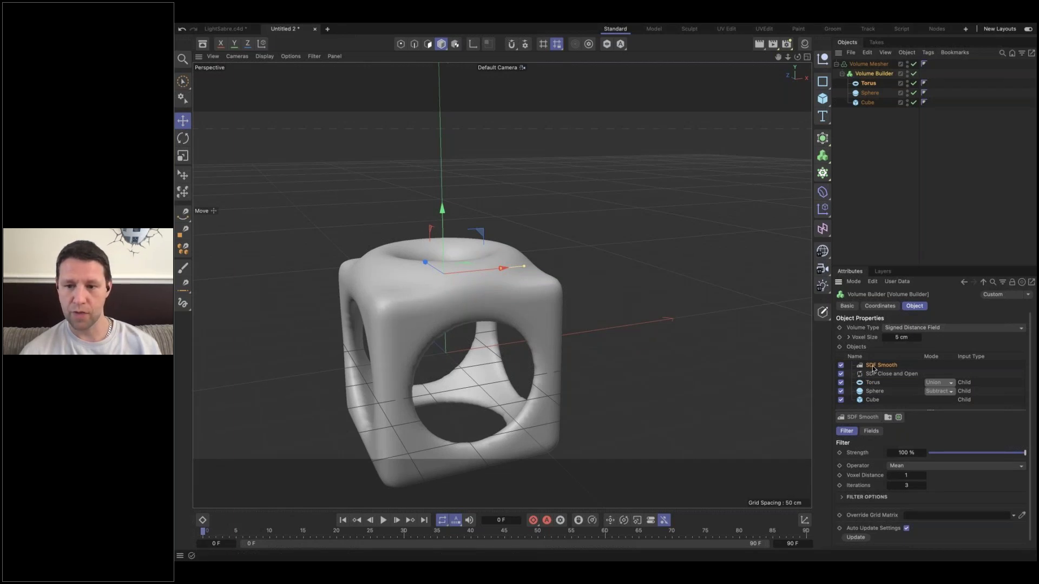
{"action": "left_click_drag", "start_coordinate": [872, 398], "coordinate": [872, 396]}
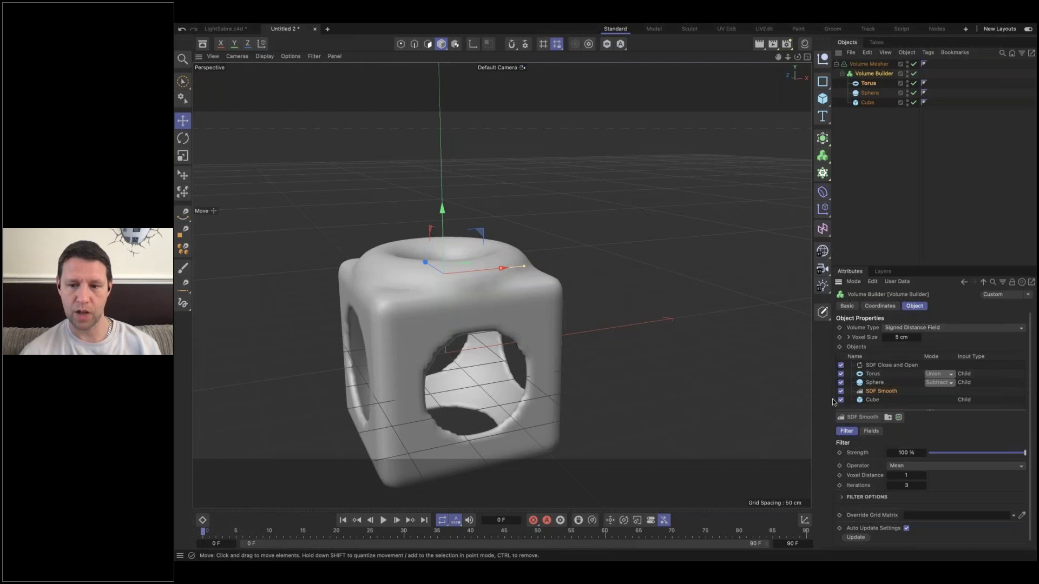
{"action": "left_click_drag", "start_coordinate": [873, 382], "coordinate": [872, 381]}
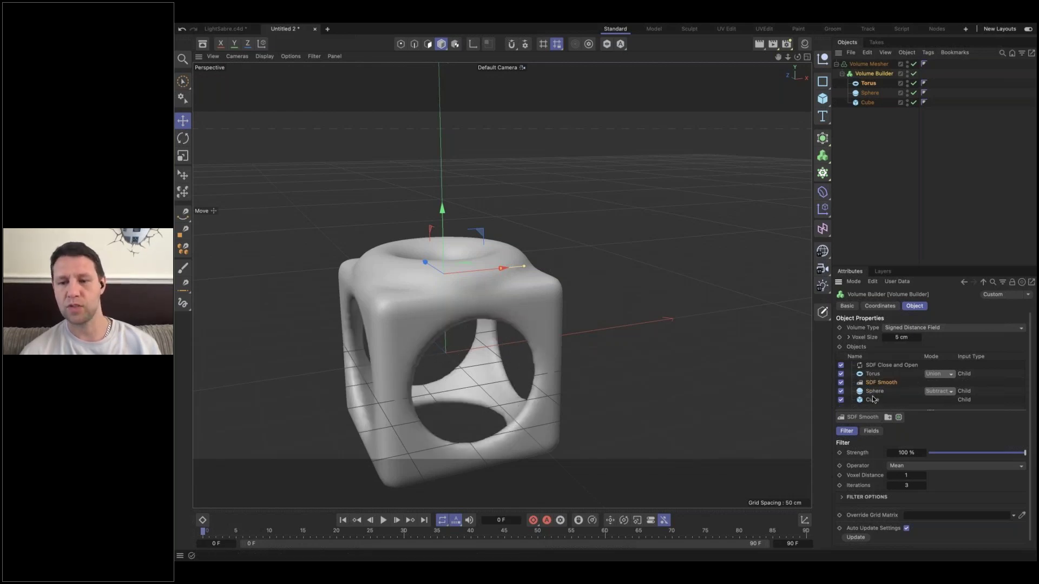
{"action": "left_click", "coordinate": [871, 366]}
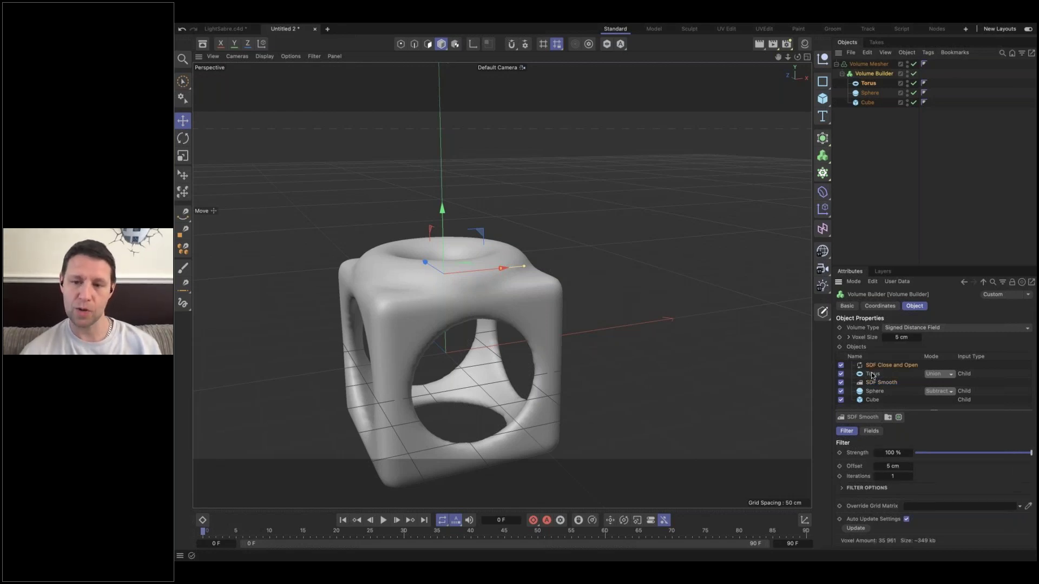
{"action": "left_click", "coordinate": [872, 375]}
- Move the subtracted sphere out through one side of the cube so that it cuts that side open
{"action": "left_click_drag", "start_coordinate": [517, 296], "coordinate": [557, 331], "text": "alt"}
{"action": "left_click", "coordinate": [869, 93]}
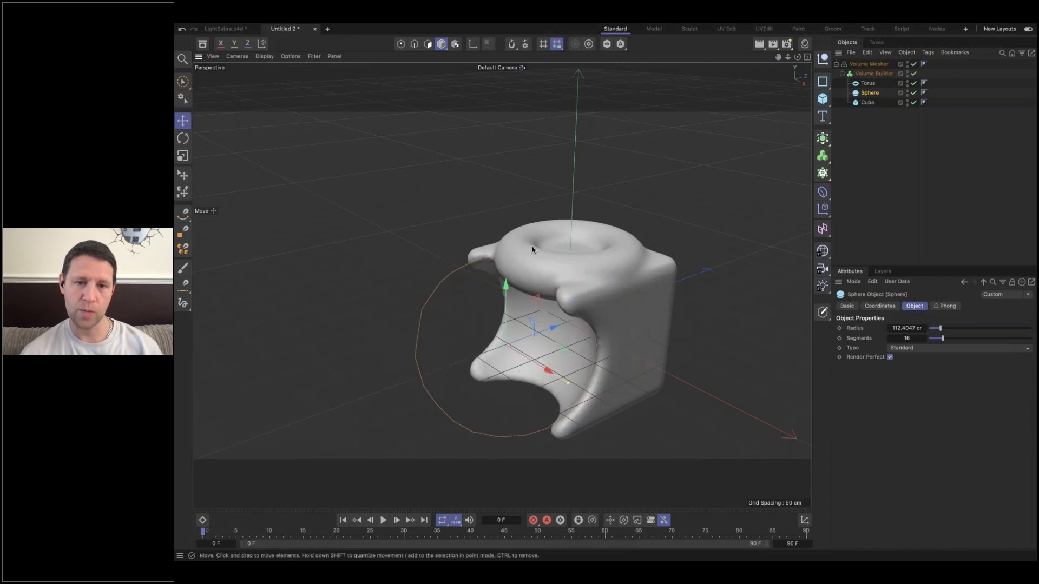
{"action": "left_click_drag", "start_coordinate": [618, 352], "coordinate": [554, 275], "text": "alt"}
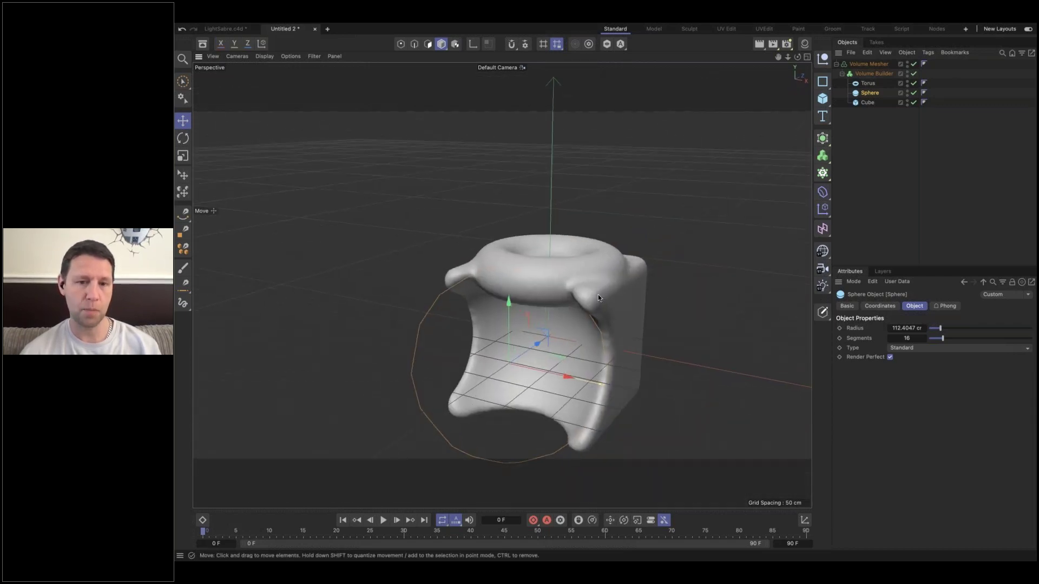
{"action": "mouse_move", "coordinate": [547, 339]}
{"action": "left_mouse_down"}
{"action": "mouse_move", "coordinate": [583, 316]}
{"action": "mouse_move", "coordinate": [532, 339]}
{"action": "mouse_move", "coordinate": [553, 329]}
{"action": "left_mouse_up"}
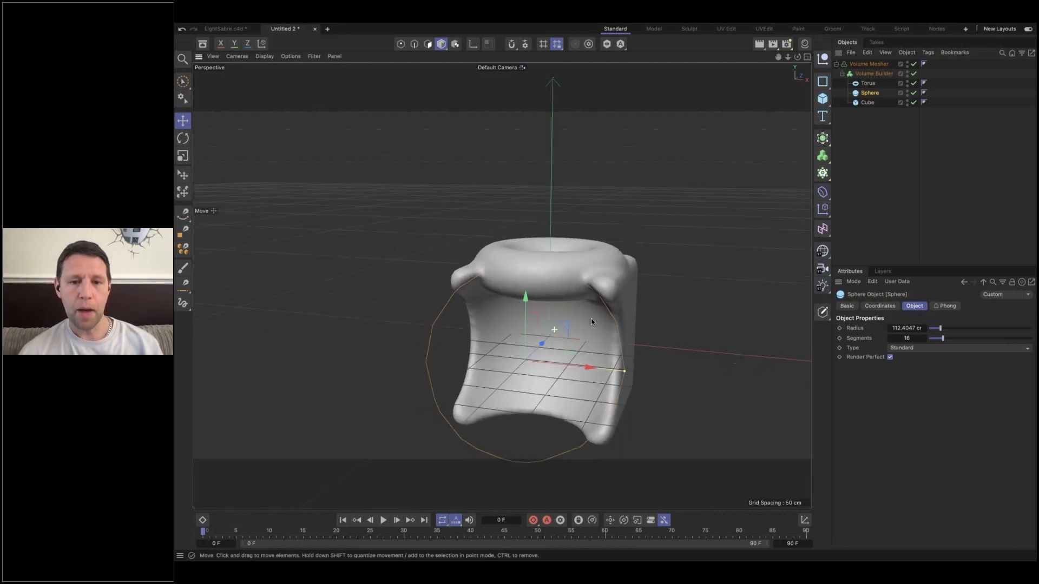
{"action": "scroll", "coordinate": [599, 327], "scroll_direction": "down", "scroll_amount": 3}
{"action": "middle_click_drag", "start_coordinate": [548, 293], "coordinate": [511, 275], "text": "alt"}
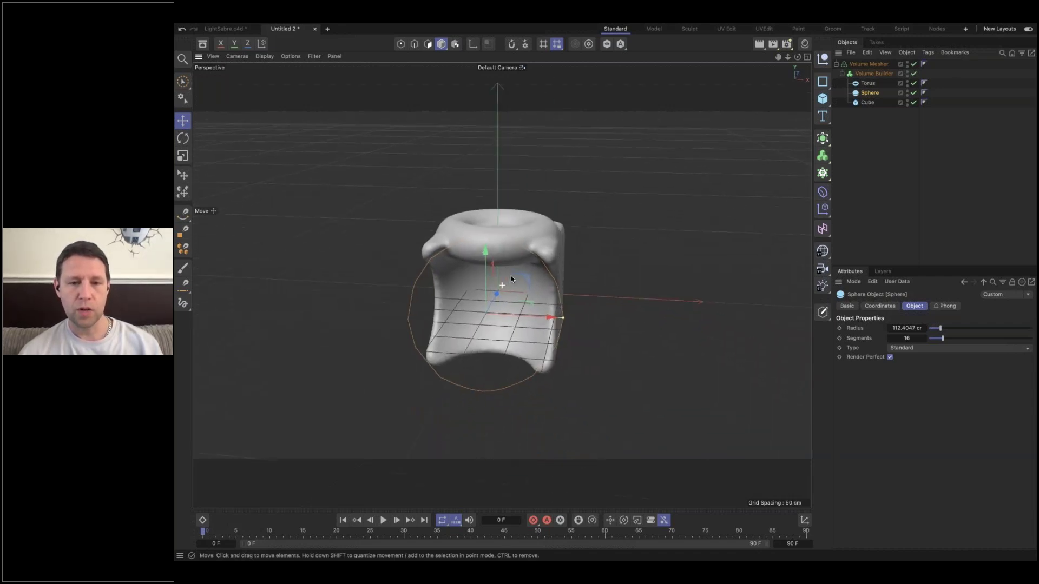
{"action": "left_click_drag", "start_coordinate": [511, 278], "coordinate": [511, 240], "text": "alt"}
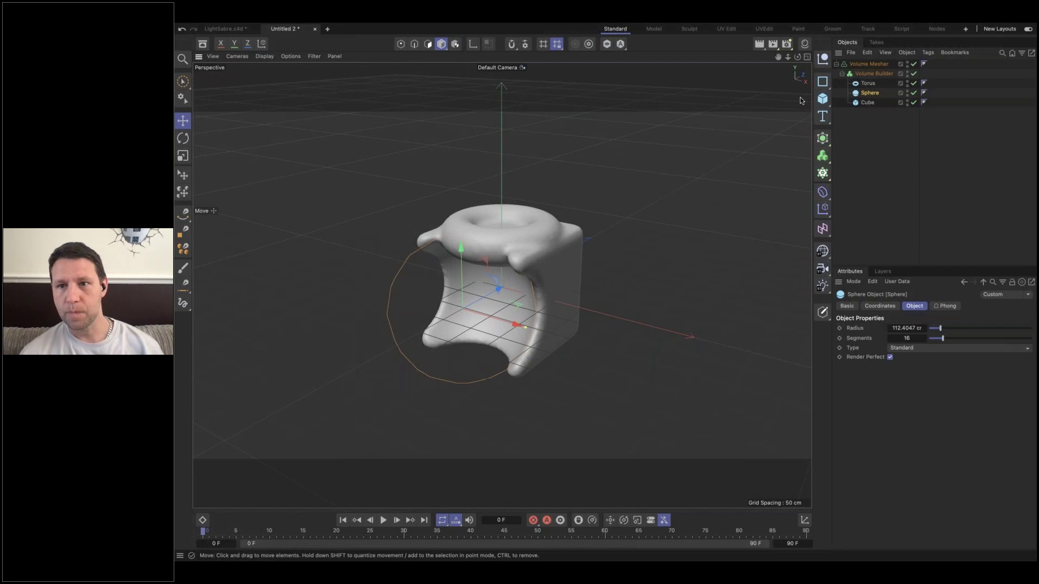
- Add a circle spline to the Volume Builder and set its volume radius to 12.2 cm
{"action": "left_click", "coordinate": [821, 84]}
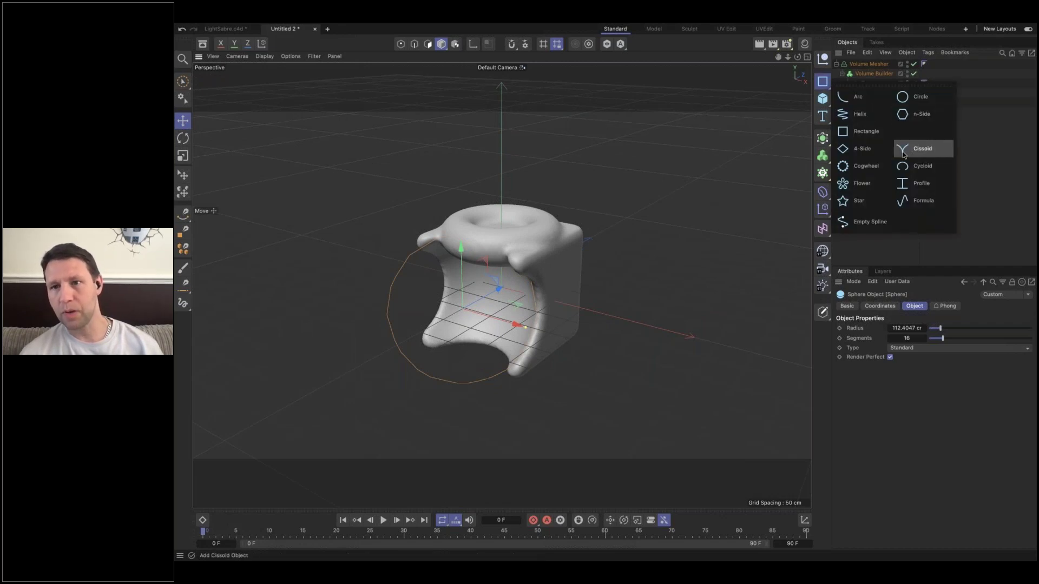
{"action": "left_click", "coordinate": [908, 100]}
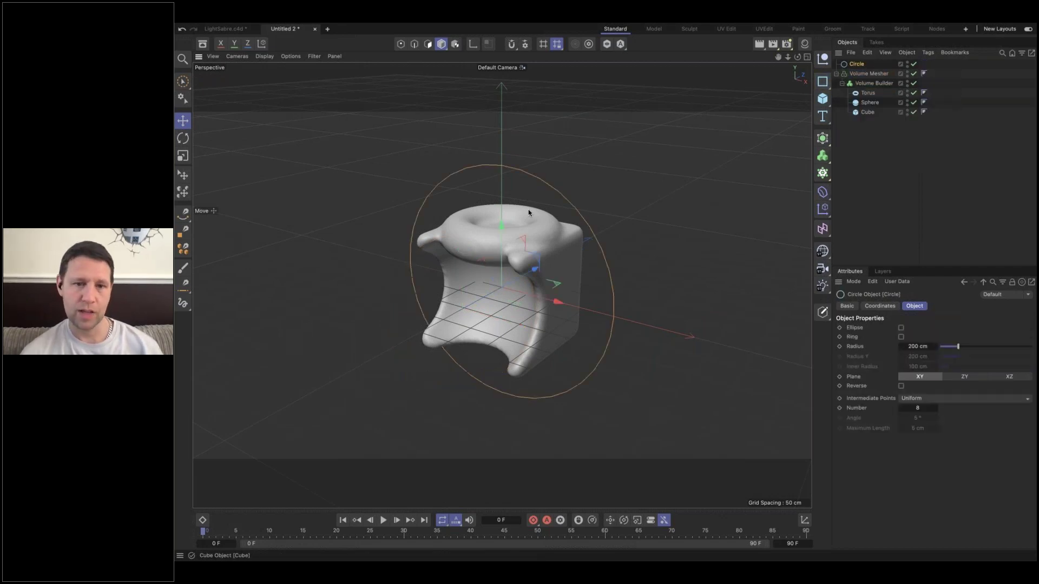
{"action": "left_click_drag", "start_coordinate": [857, 63], "coordinate": [871, 92]}
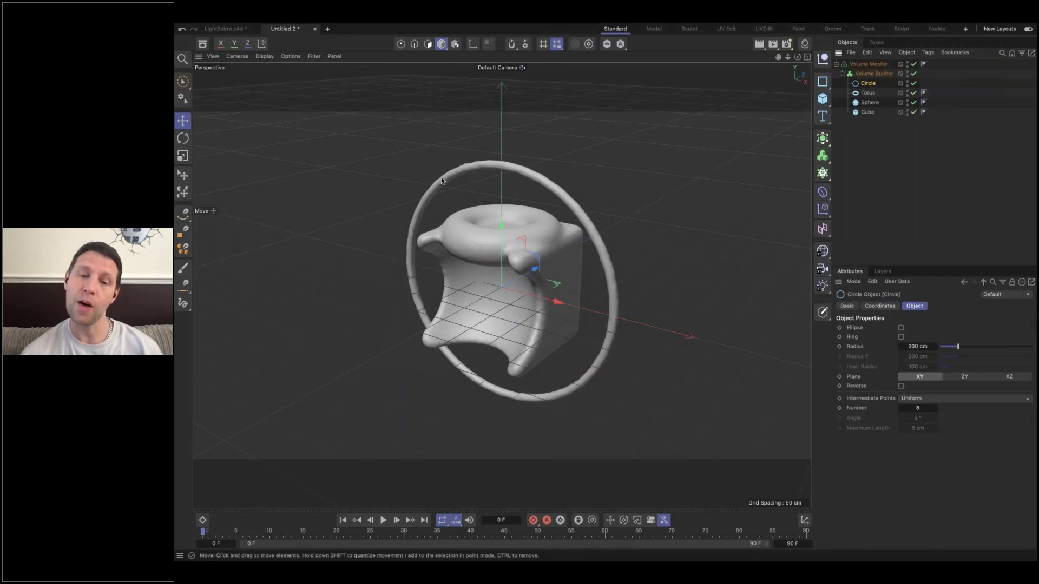
{"action": "left_click", "coordinate": [875, 75]}
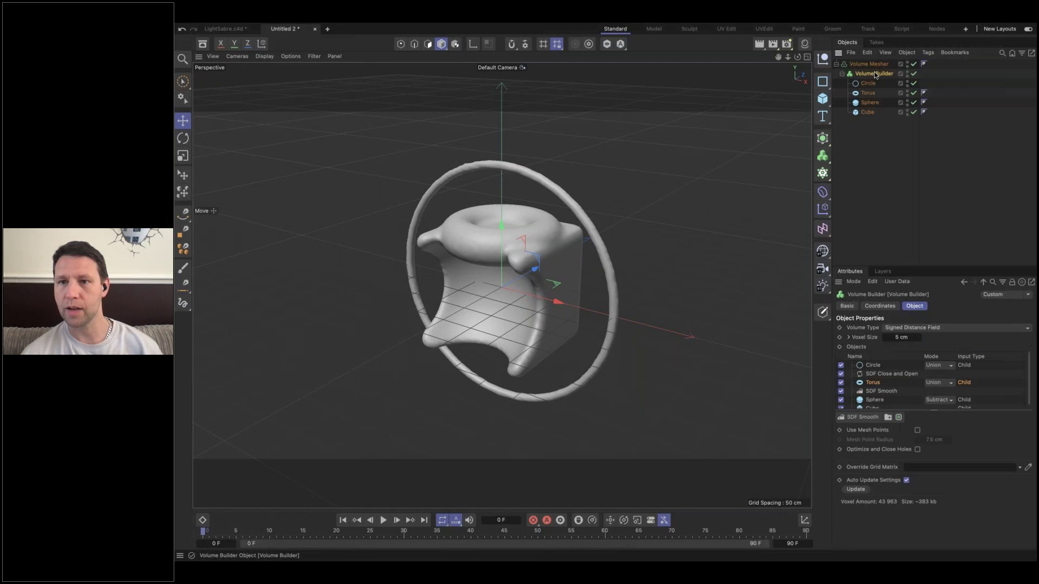
{"action": "left_click", "coordinate": [871, 366]}
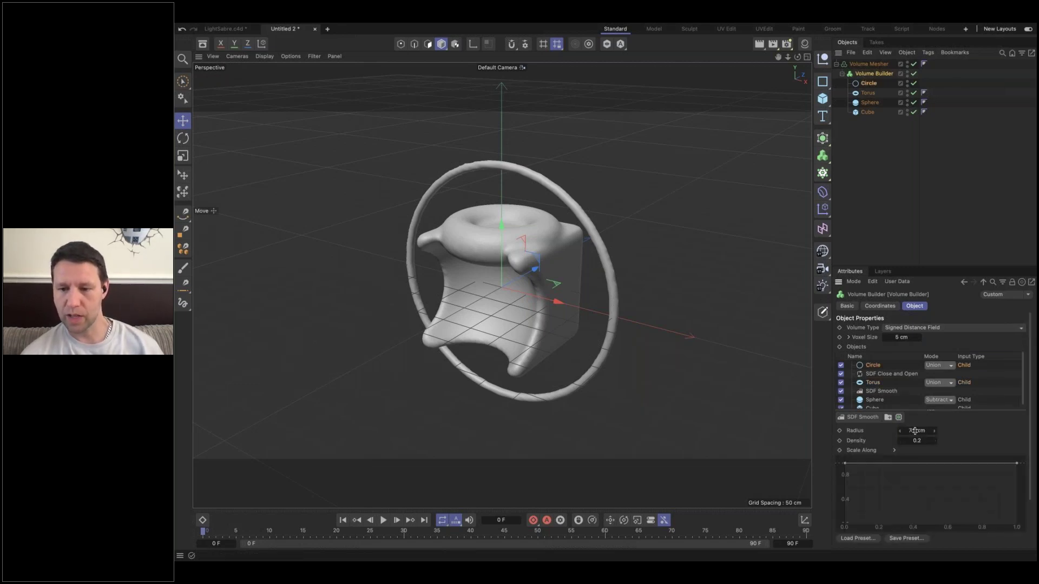
{"action": "left_click_drag", "start_coordinate": [913, 431], "coordinate": [896, 431]}
- Raise the circle and shift it so that its lower part meets the hollowed cube
{"action": "left_click_drag", "start_coordinate": [503, 226], "coordinate": [505, 122]}
{"action": "left_click_drag", "start_coordinate": [535, 177], "coordinate": [552, 172]}
{"action": "mouse_move", "coordinate": [539, 292]}
{"action": "left_mouse_down", "text": "alt"}
{"action": "mouse_move", "coordinate": [483, 272]}
{"action": "mouse_move", "coordinate": [638, 271]}
{"action": "mouse_move", "coordinate": [535, 274]}
{"action": "left_mouse_up", "text": "alt"}
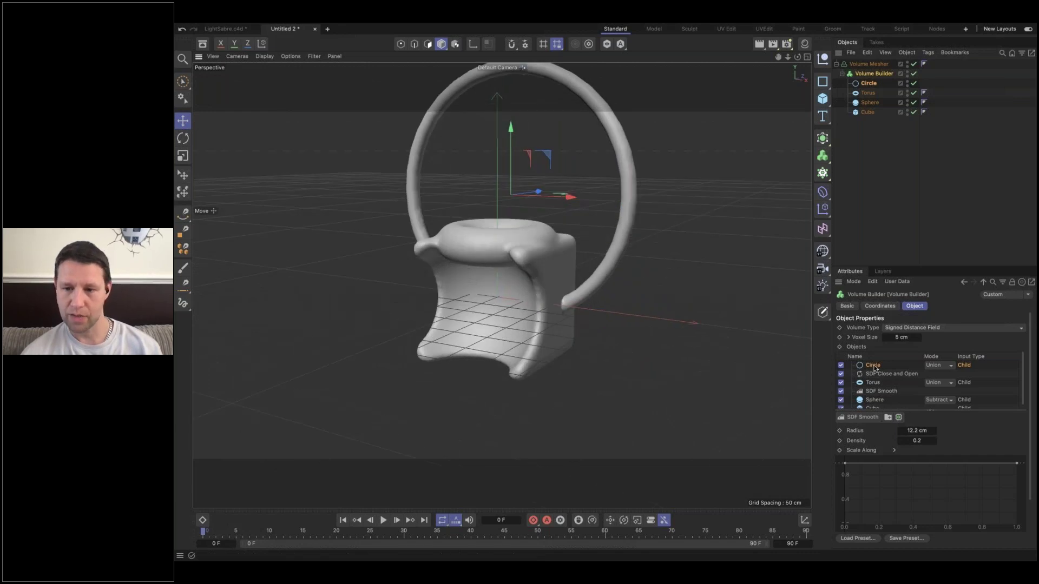
- Move the circle below the SDF Close and Open filter and inspect its junction with the cube
{"action": "left_click_drag", "start_coordinate": [873, 369], "coordinate": [871, 379]}
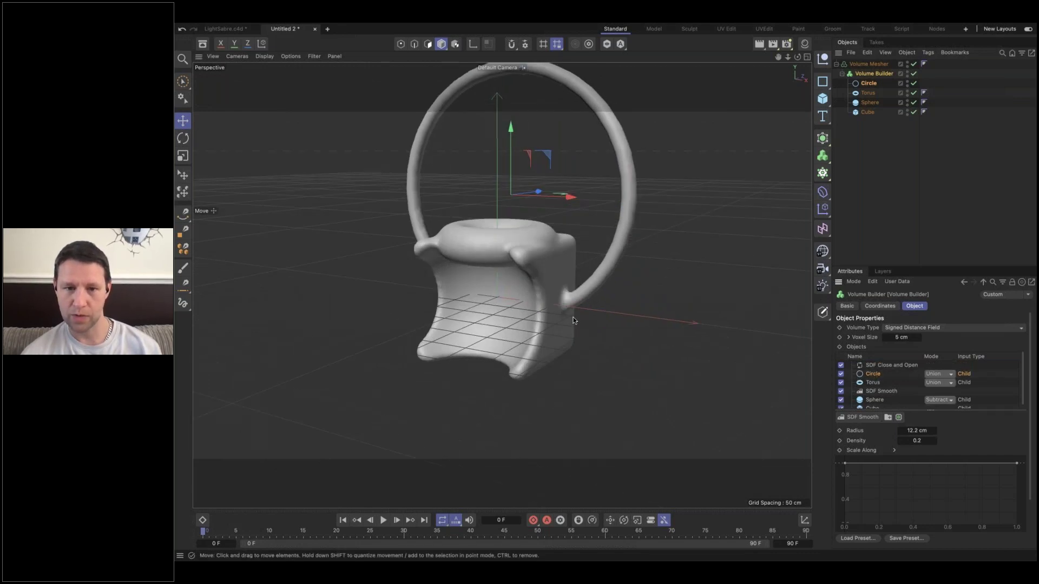
{"action": "scroll", "coordinate": [580, 310], "scroll_direction": "up", "scroll_amount": 6}
{"action": "left_click_drag", "start_coordinate": [553, 290], "coordinate": [423, 285], "text": "alt"}
{"action": "left_click_drag", "start_coordinate": [573, 289], "coordinate": [553, 288], "text": "alt"}
{"action": "scroll", "coordinate": [553, 287], "scroll_direction": "down", "scroll_amount": 5}
{"action": "left_click_drag", "start_coordinate": [480, 290], "coordinate": [508, 296], "text": "alt"}
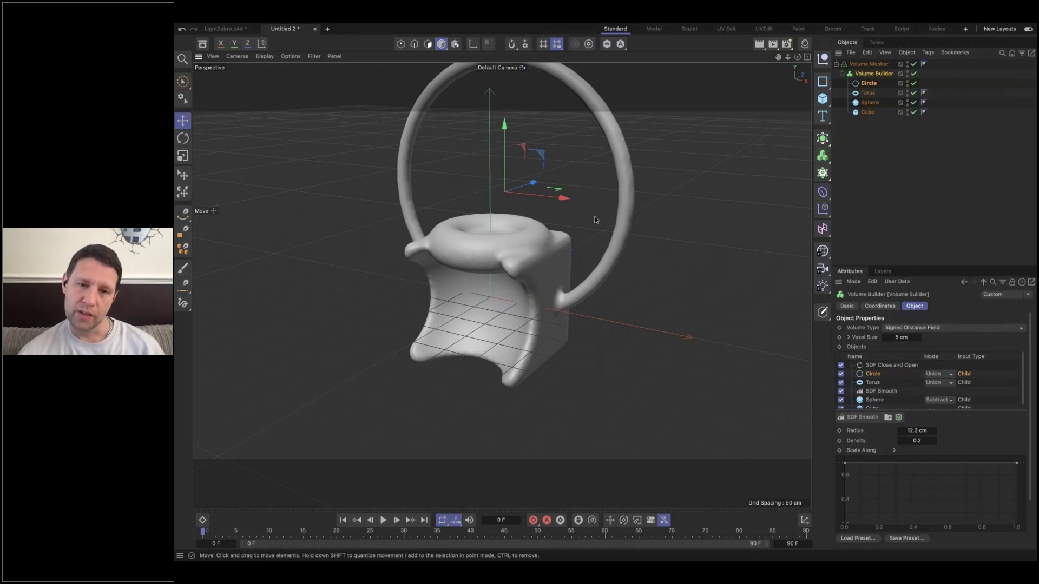
{"action": "left_click", "coordinate": [866, 84]}
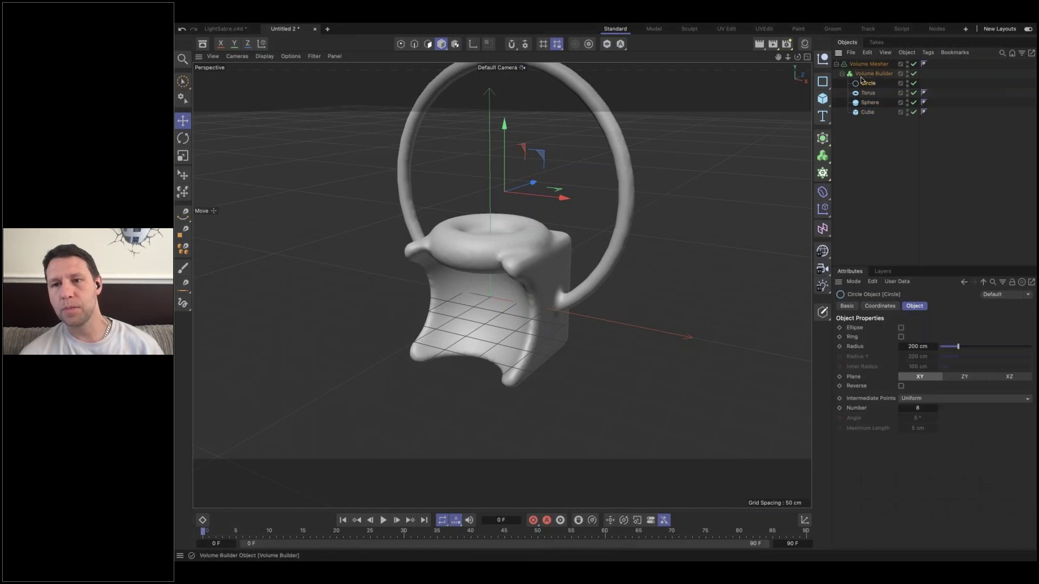
{"action": "key", "text": "Down"}
{"action": "key", "text": "Down"}
{"action": "key", "text": "Down"}
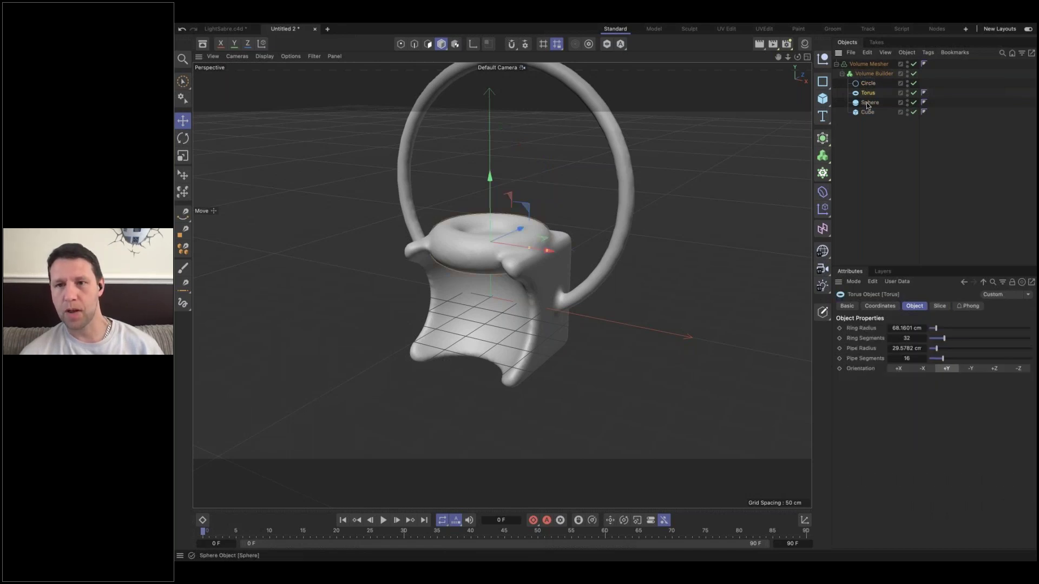
{"action": "key", "text": "Up"}
{"action": "key", "text": "Up"}
{"action": "key", "text": "Up"}
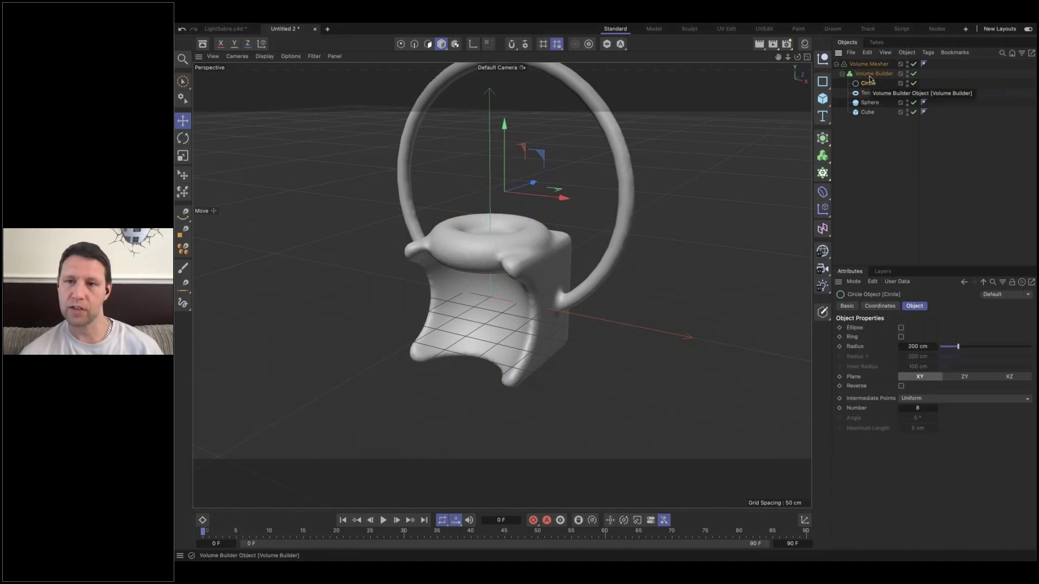
- Enlarge the Volume Builder's object list and toggle the circle's entry off and on
{"action": "left_click", "coordinate": [872, 74]}
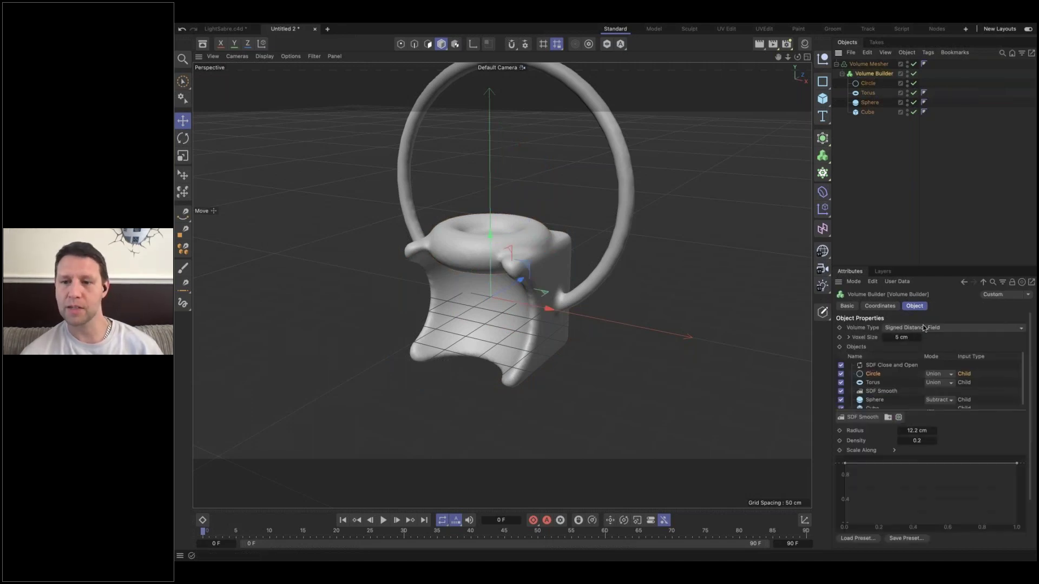
{"action": "left_click_drag", "start_coordinate": [930, 410], "coordinate": [930, 481]}
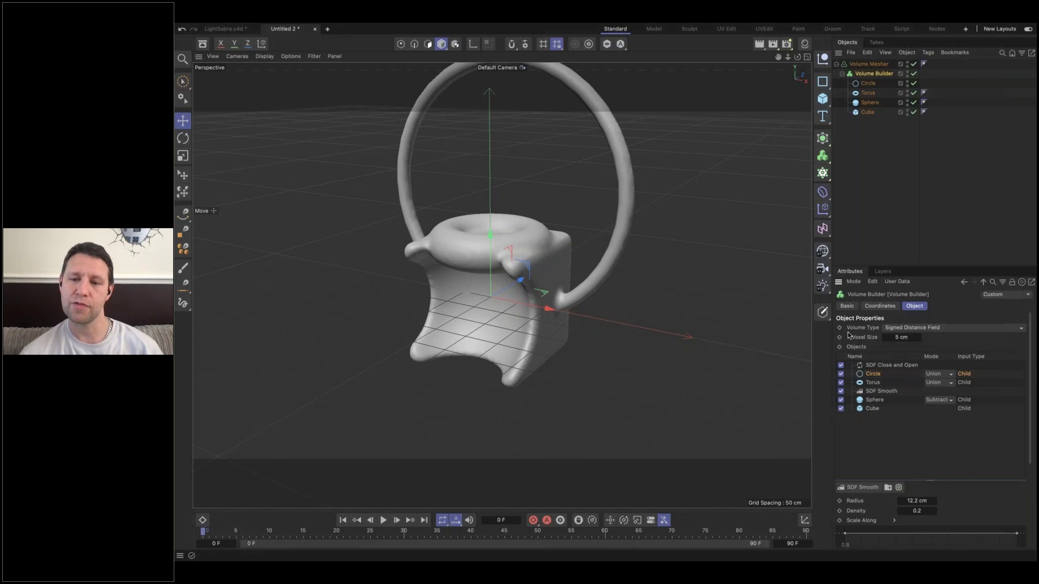
{"action": "left_click", "coordinate": [841, 375]}
{"action": "left_click", "coordinate": [841, 375]}
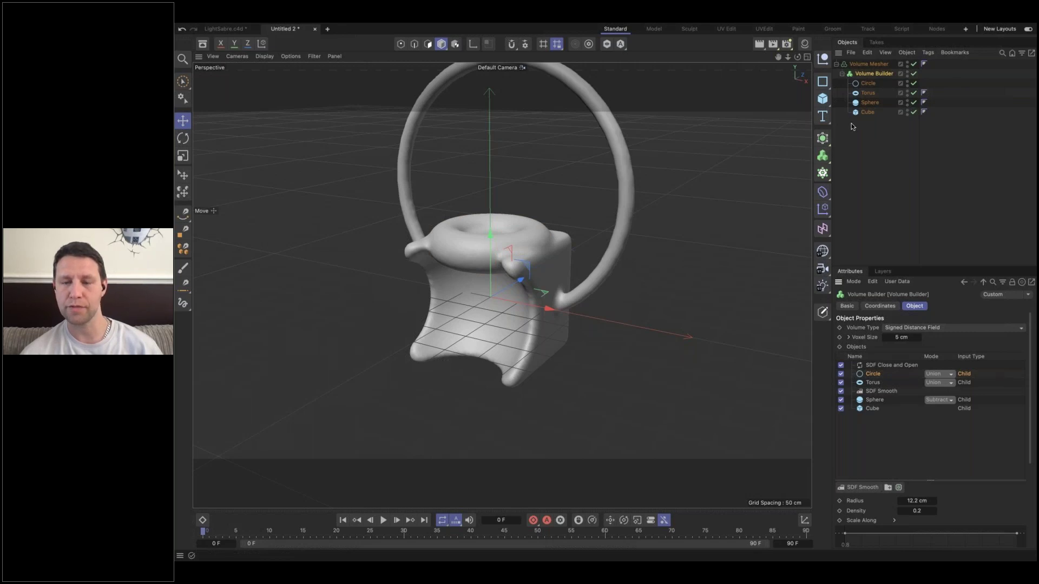
- Add the same circle a second time above SDF Close and Open in the Volume Builder and set its mode to Subtract
{"action": "left_click", "coordinate": [870, 85]}
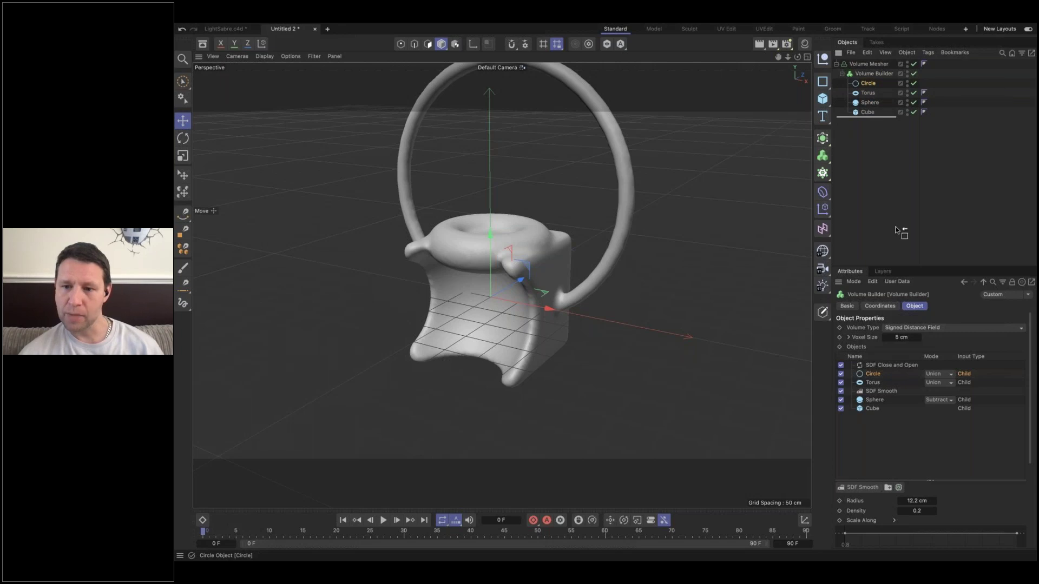
{"action": "left_click_drag", "start_coordinate": [874, 361], "coordinate": [875, 364]}
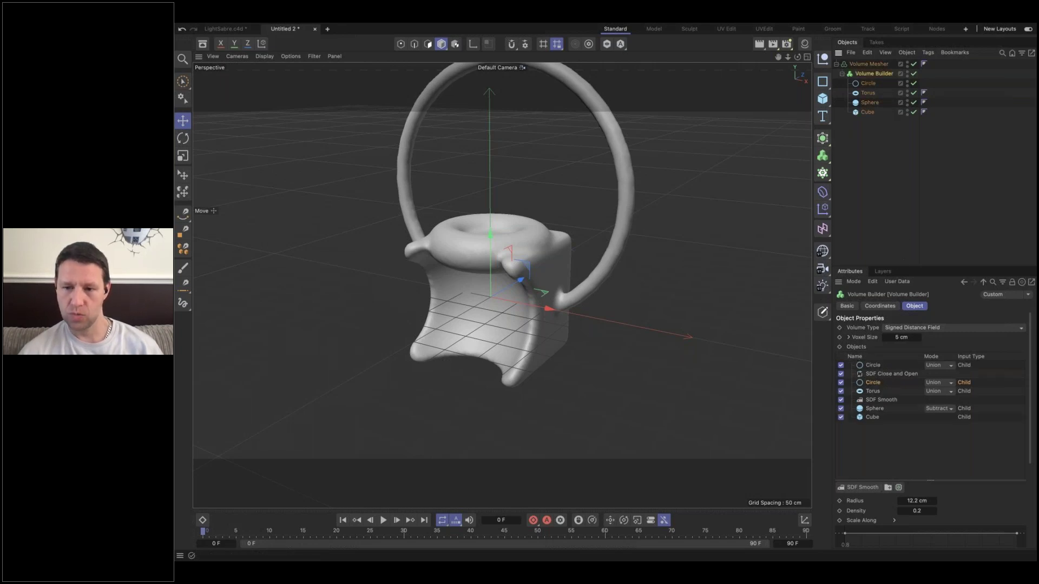
{"action": "left_click", "coordinate": [875, 367]}
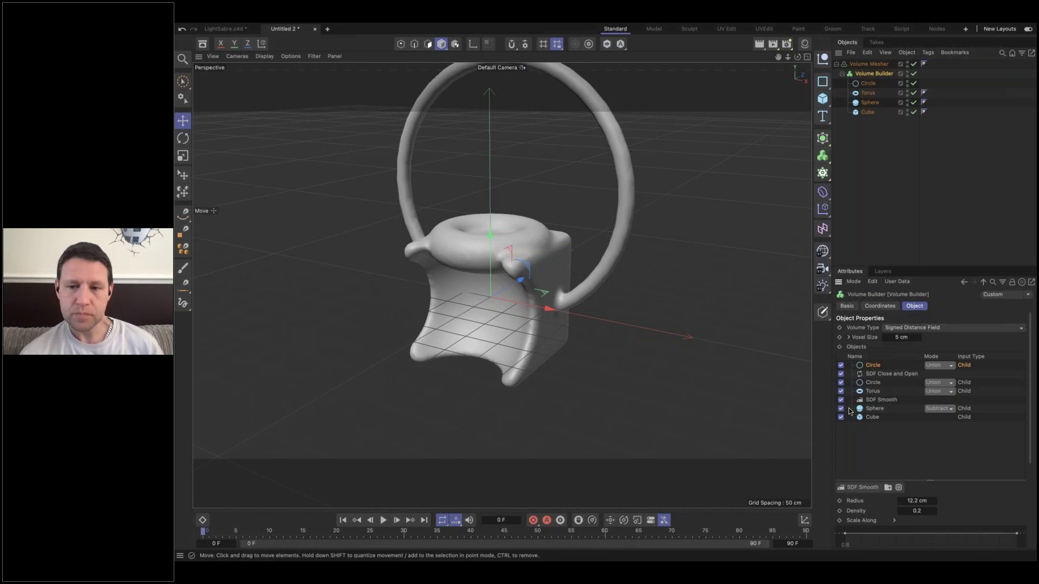
{"action": "left_click", "coordinate": [950, 367]}
{"action": "left_click", "coordinate": [941, 388]}
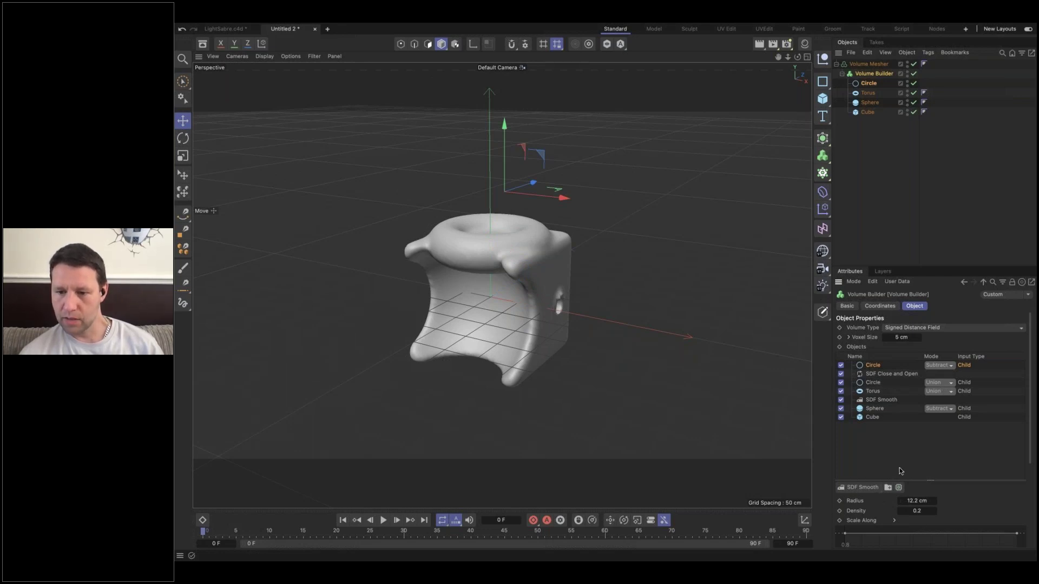
- Set the subtracting circle's radius to 30.2 cm and move the union circle above it in the Volume Builder
{"action": "scroll", "coordinate": [874, 373], "scroll_direction": "down", "scroll_amount": 1}
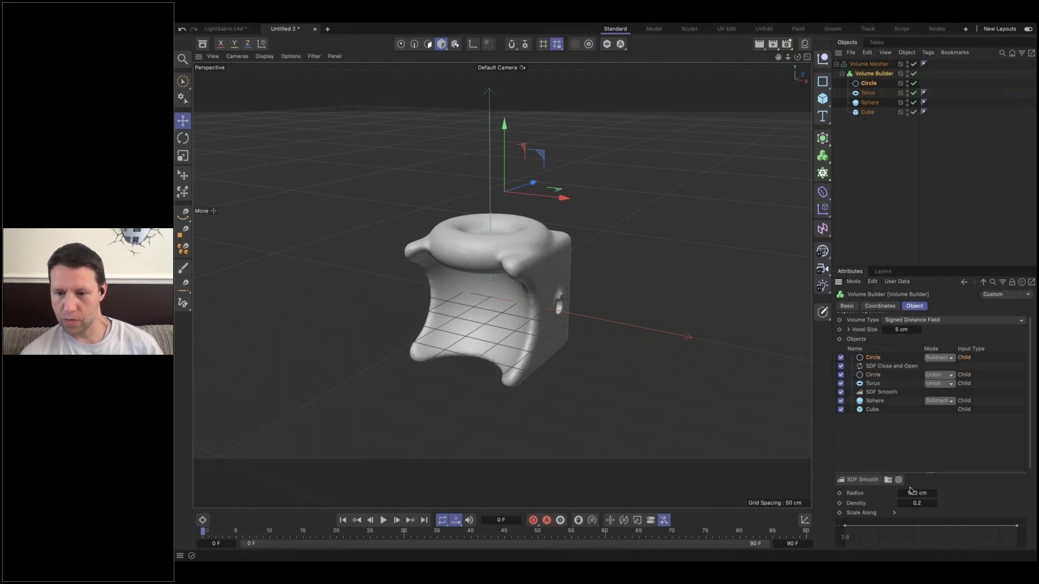
{"action": "left_click_drag", "start_coordinate": [911, 492], "coordinate": [915, 490]}
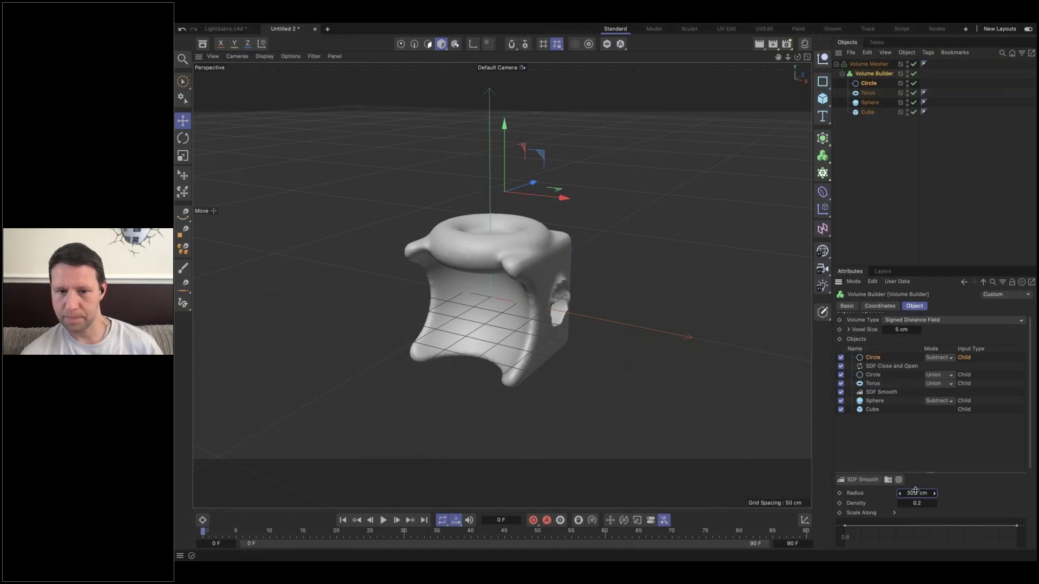
{"action": "left_click_drag", "start_coordinate": [872, 376], "coordinate": [872, 358]}
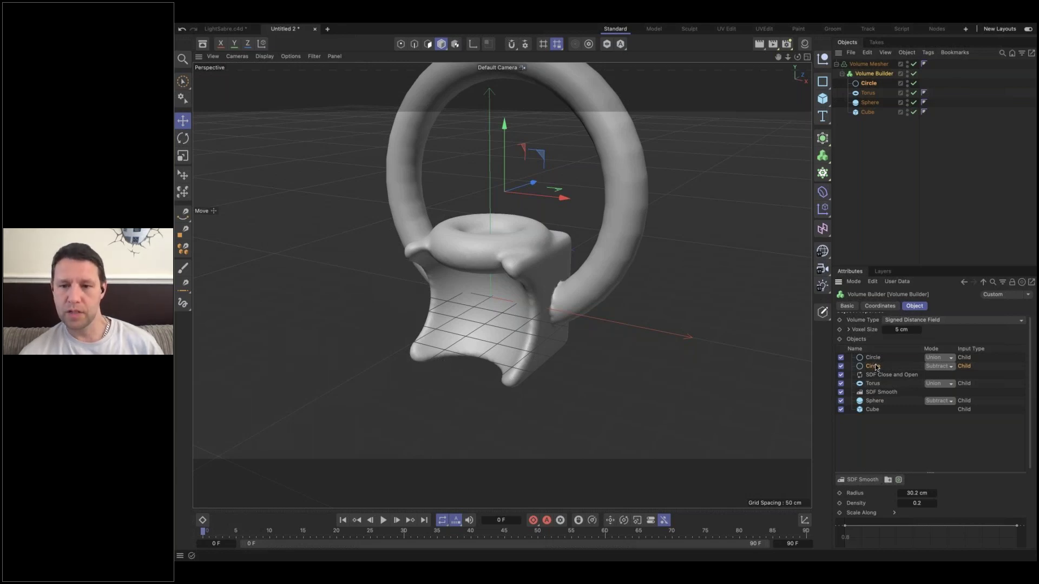
- Set the union circle's radius to 10 cm in the Volume Builder and nudge the circle spline slightly along the X axis
{"action": "left_click", "coordinate": [874, 367]}
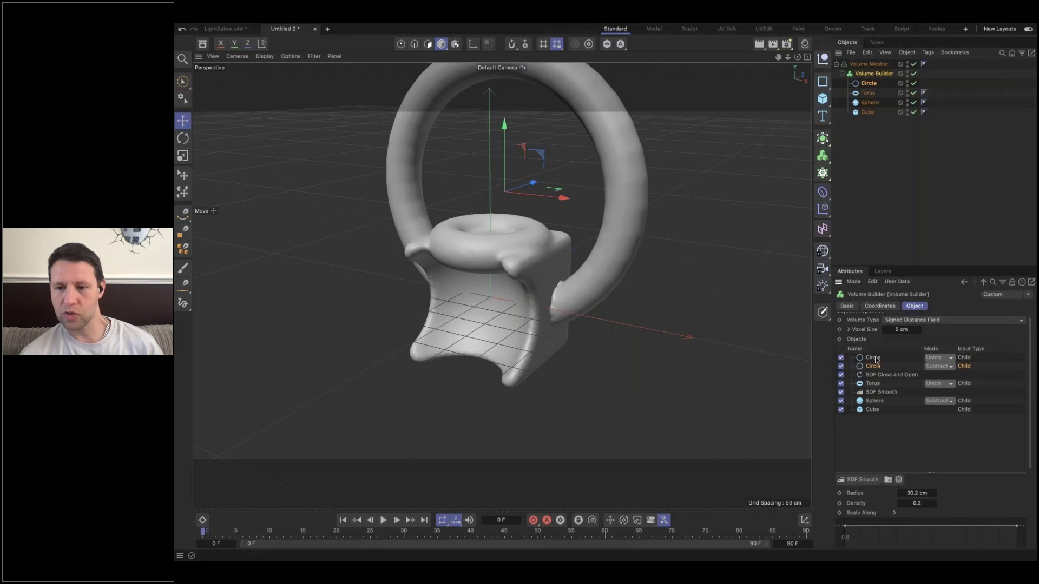
{"action": "double_click", "coordinate": [916, 493]}
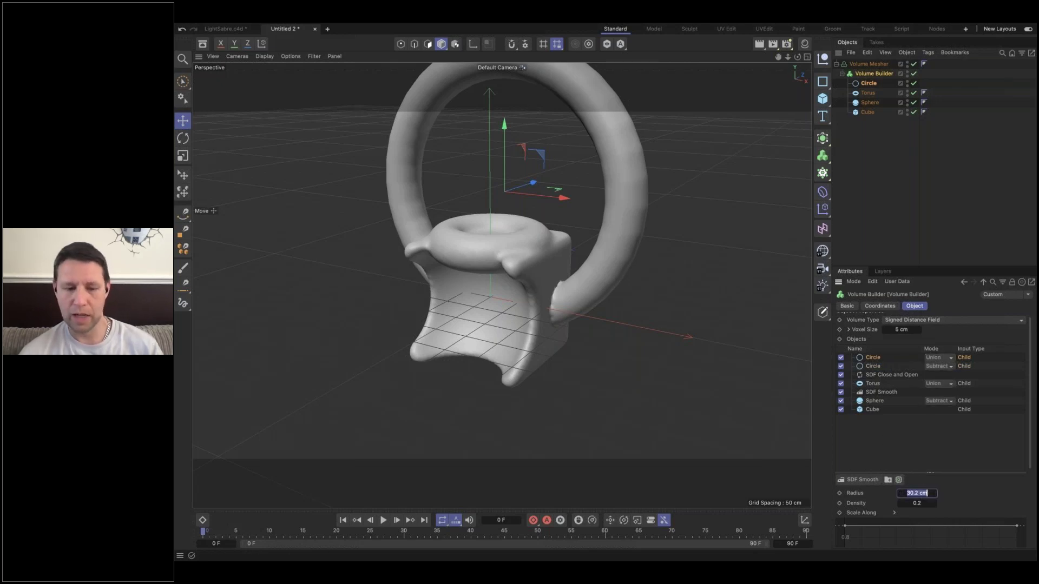
{"action": "type", "text": "10"}
{"action": "key", "text": "Return"}
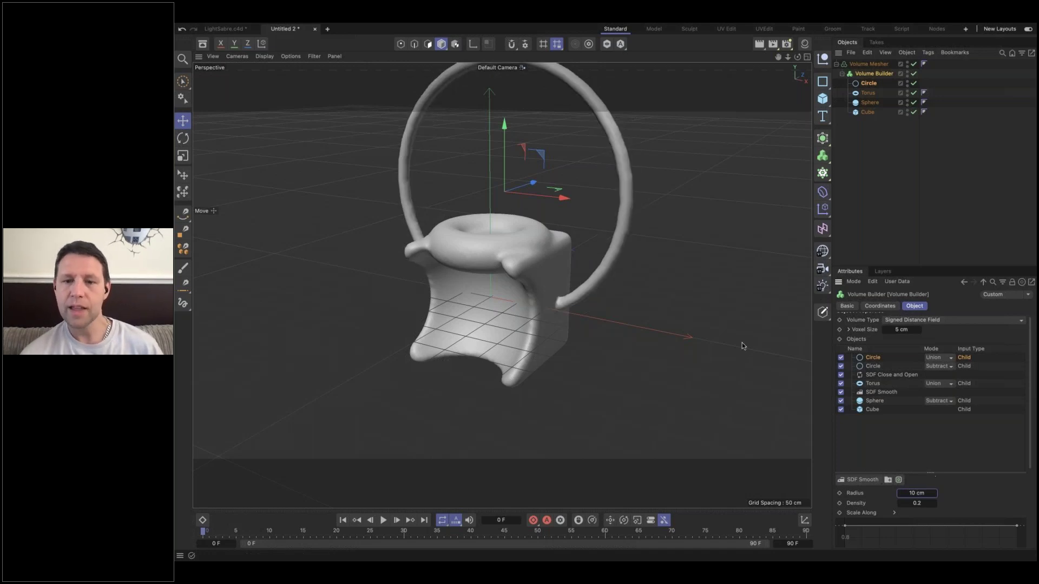
{"action": "left_click_drag", "start_coordinate": [560, 199], "coordinate": [555, 198]}
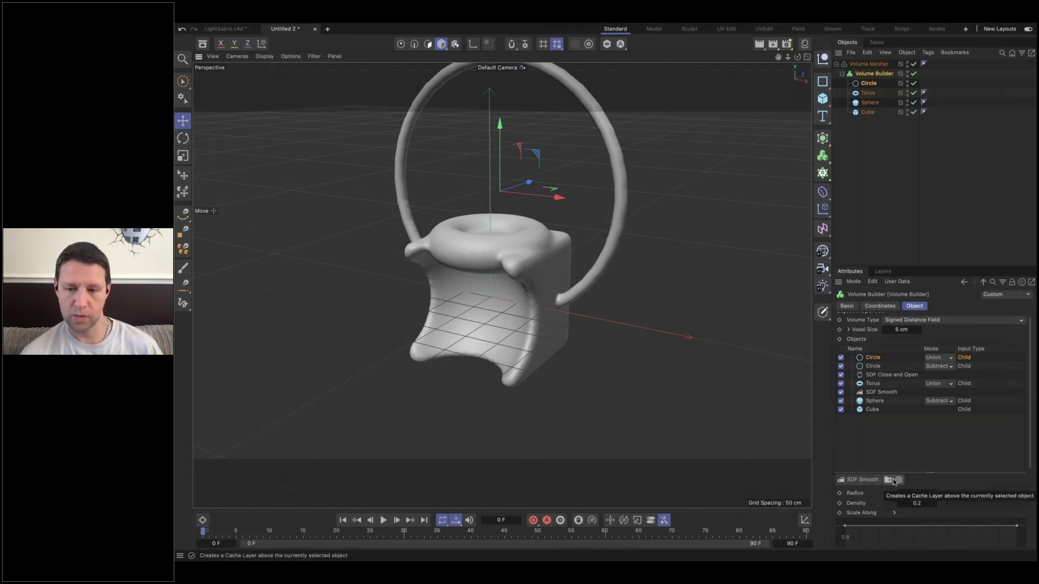
- Create a new folder in the Volume Builder's object list, place a circle inside it and set the folder's mode to Subtract
{"action": "left_click", "coordinate": [888, 480]}
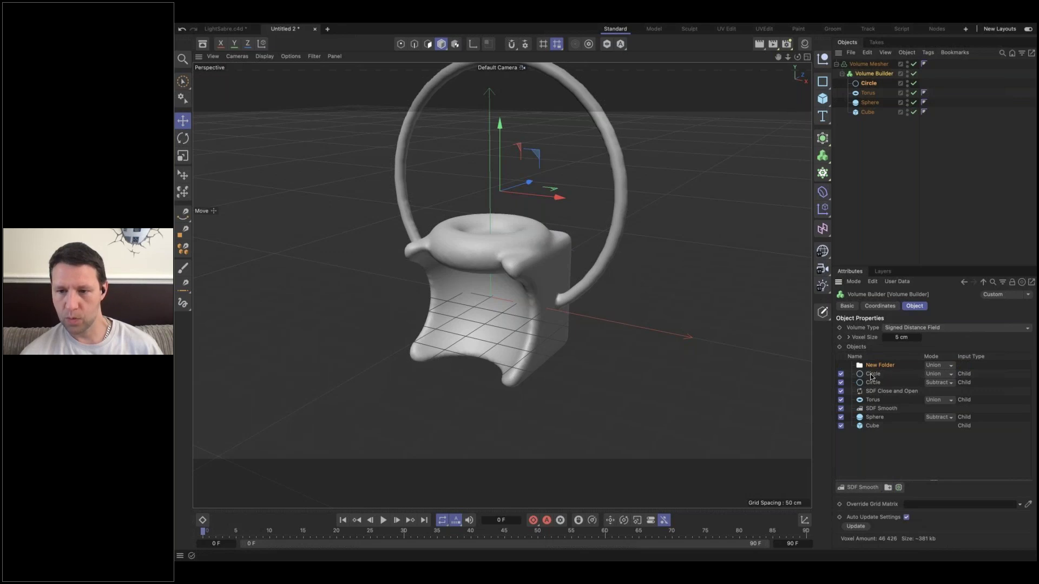
{"action": "left_click_drag", "start_coordinate": [873, 381], "coordinate": [877, 369]}
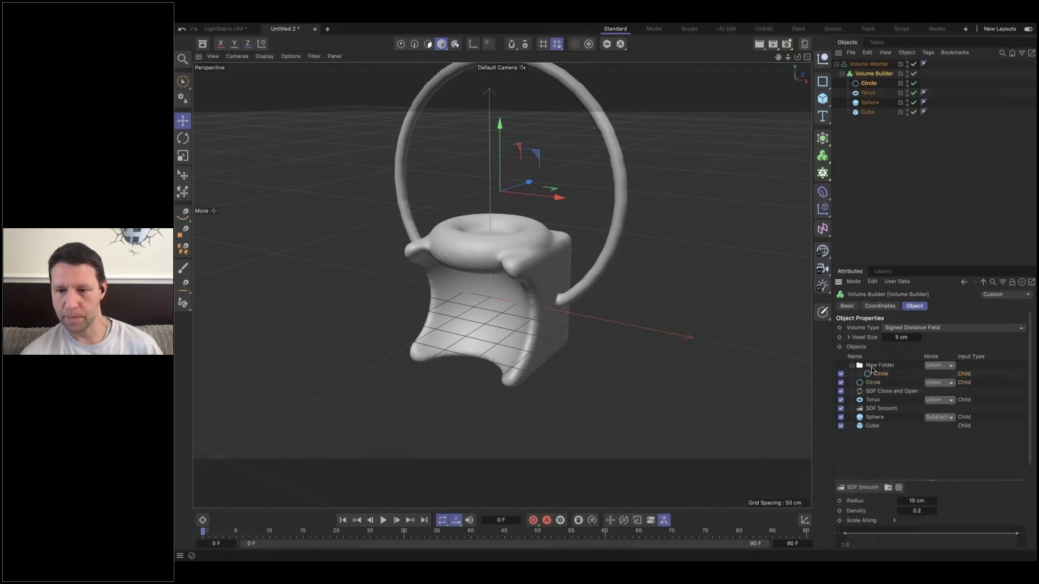
{"action": "left_click", "coordinate": [938, 370]}
{"action": "left_click", "coordinate": [936, 379]}
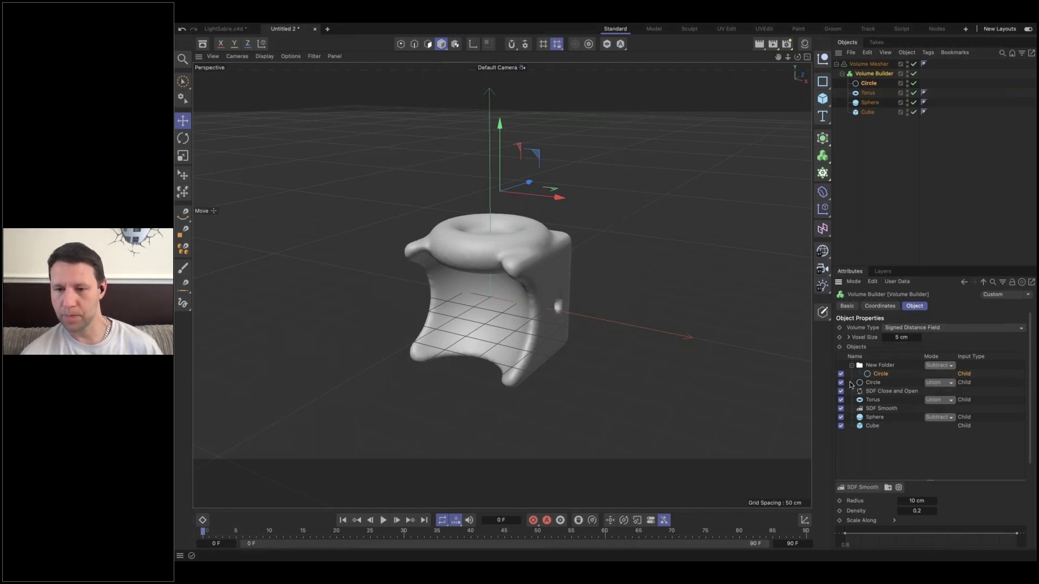
- Add an SDF Dilate and Erode filter inside the new folder of the Volume Builder
{"action": "left_click", "coordinate": [881, 365]}
{"action": "left_click", "coordinate": [882, 488]}
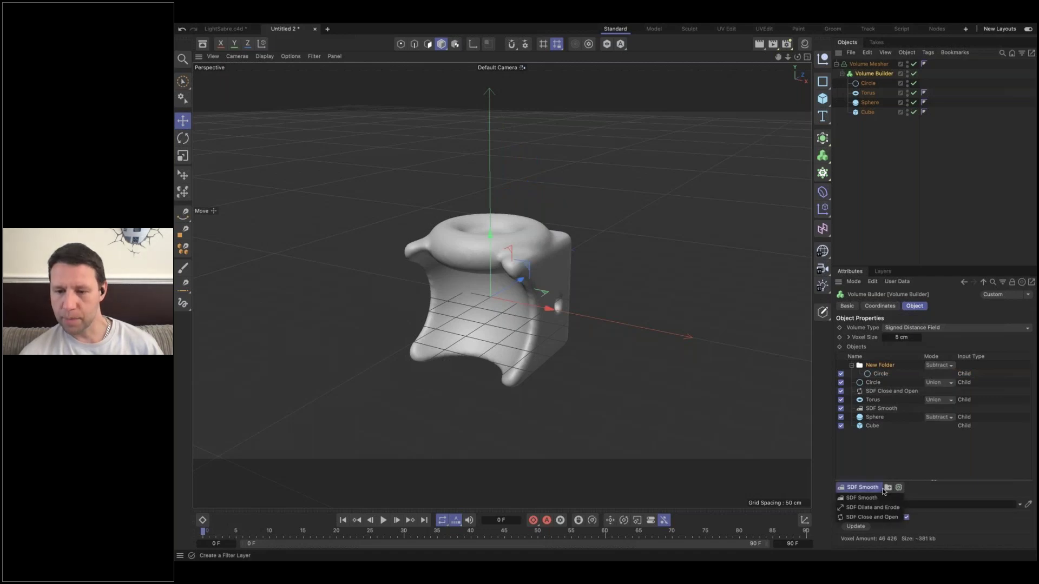
{"action": "left_click", "coordinate": [872, 508]}
{"action": "left_click_drag", "start_coordinate": [888, 376], "coordinate": [889, 383]}
- Set the folder's mode to Union and give SDF Dilate and Erode, placed above the folder's circle, an offset of 20.5 cm
{"action": "left_click", "coordinate": [957, 367]}
{"action": "left_click", "coordinate": [953, 377]}
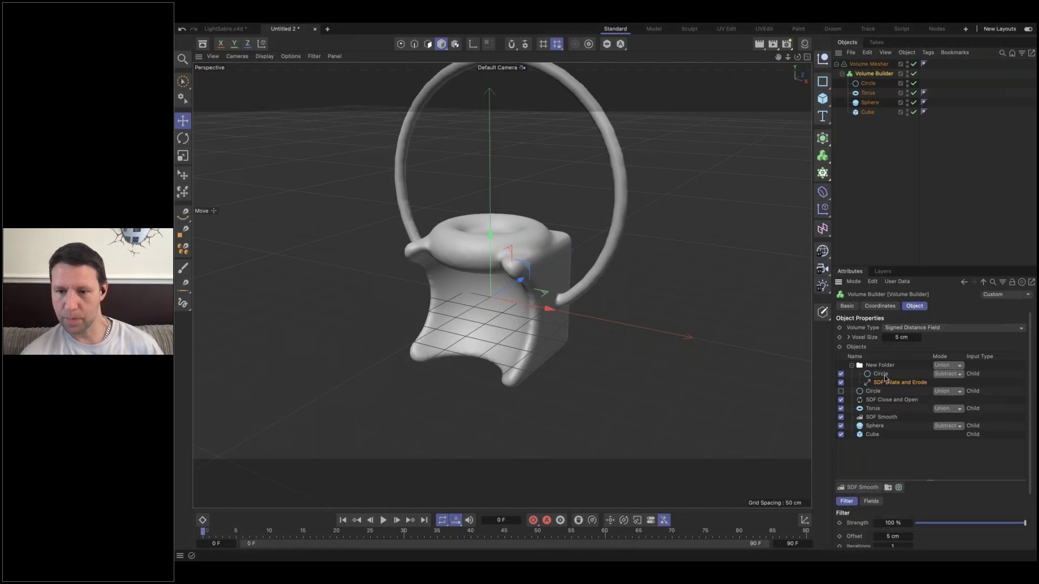
{"action": "left_click_drag", "start_coordinate": [885, 377], "coordinate": [886, 379]}
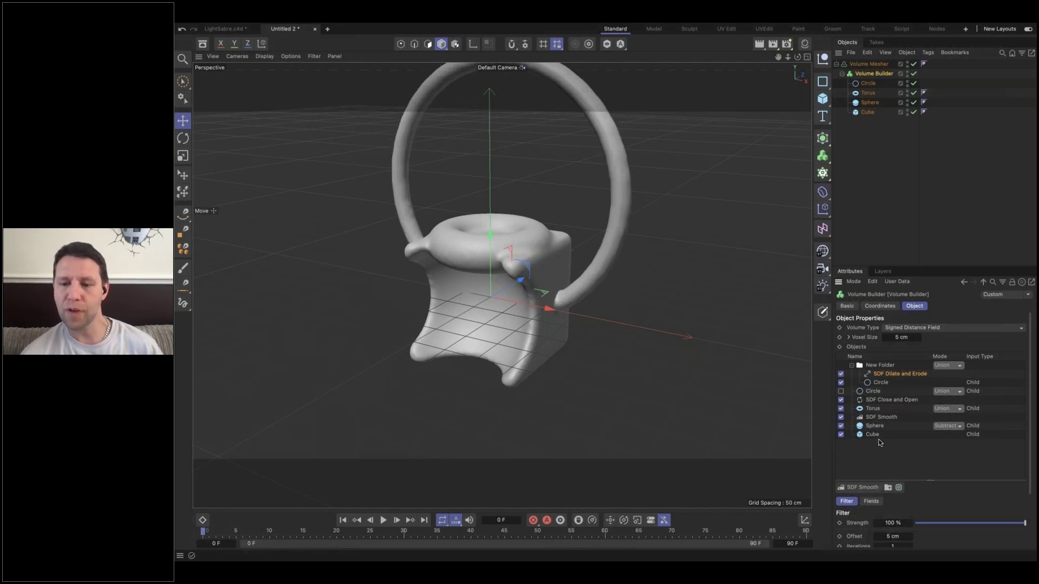
{"action": "left_click_drag", "start_coordinate": [889, 538], "coordinate": [887, 536]}
- Move SDF Close and Open above the folder and set the folder's mode to Subtract
{"action": "left_click_drag", "start_coordinate": [876, 400], "coordinate": [871, 363]}
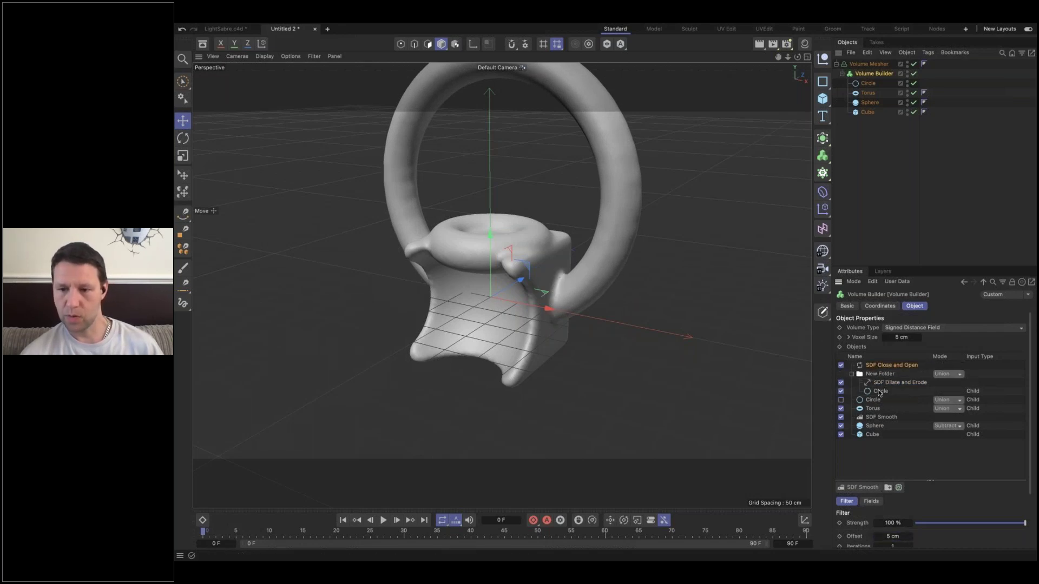
{"action": "left_click", "coordinate": [945, 374]}
{"action": "left_click", "coordinate": [949, 397]}
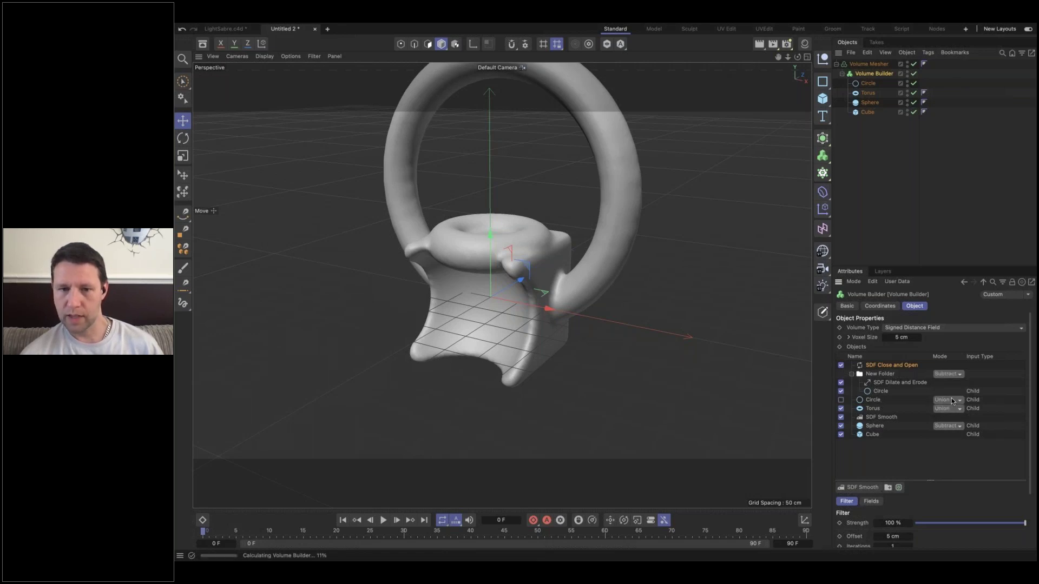
- Re-enable the circle outside the folder and move it above SDF Close and Open, at the top of the object list
{"action": "left_click", "coordinate": [879, 392]}
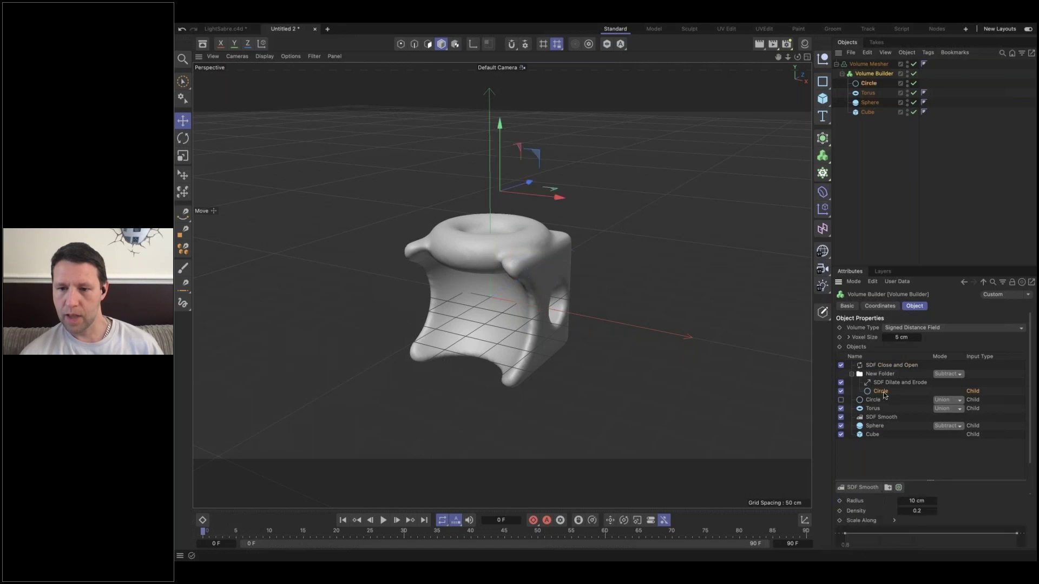
{"action": "mouse_move", "coordinate": [885, 394]}
{"action": "left_mouse_down"}
{"action": "mouse_move", "coordinate": [888, 367]}
{"action": "mouse_move", "coordinate": [882, 391]}
{"action": "left_mouse_up"}
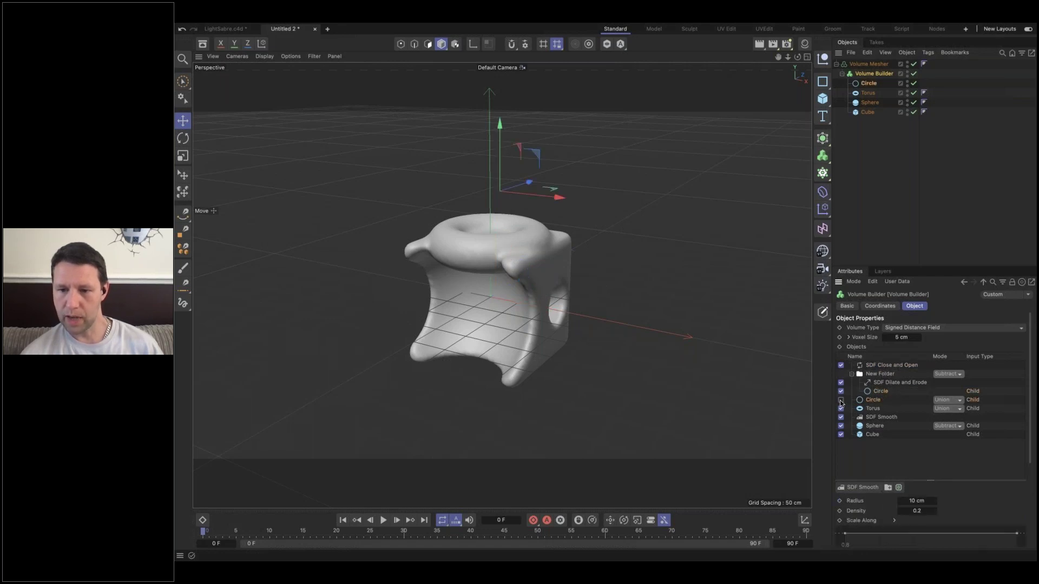
{"action": "left_click_drag", "start_coordinate": [871, 403], "coordinate": [873, 362]}
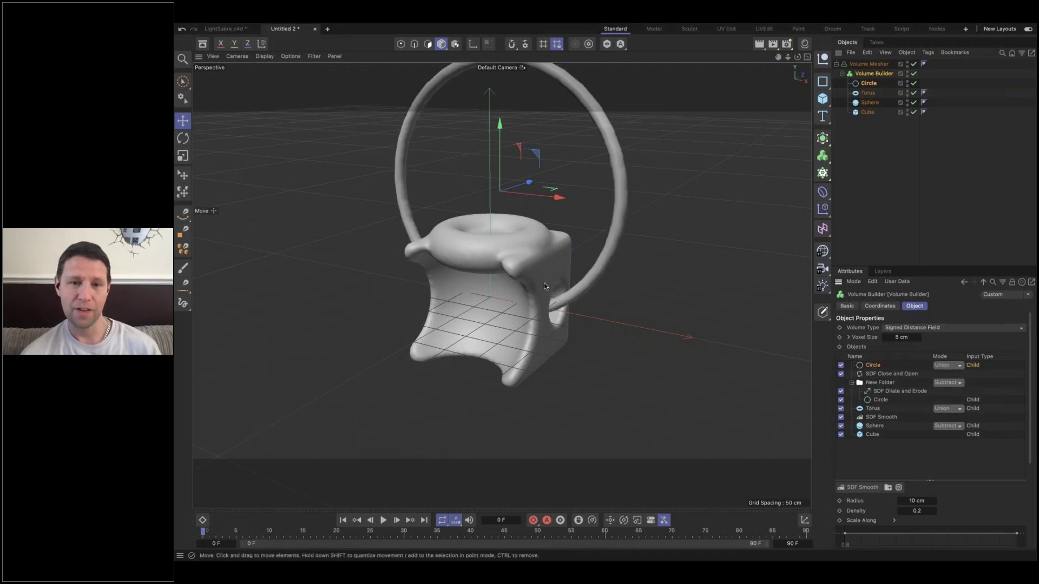
{"action": "left_click_drag", "start_coordinate": [526, 280], "coordinate": [729, 282], "text": "alt"}
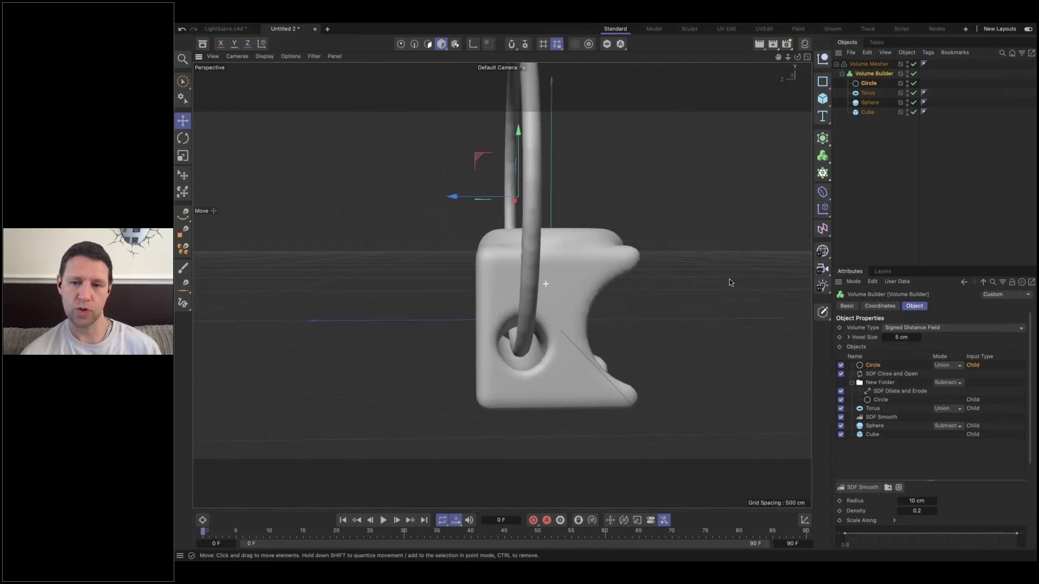
- Rename the subtracting folder as Remove
{"action": "left_click", "coordinate": [879, 383]}
{"action": "double_click", "coordinate": [880, 383]}
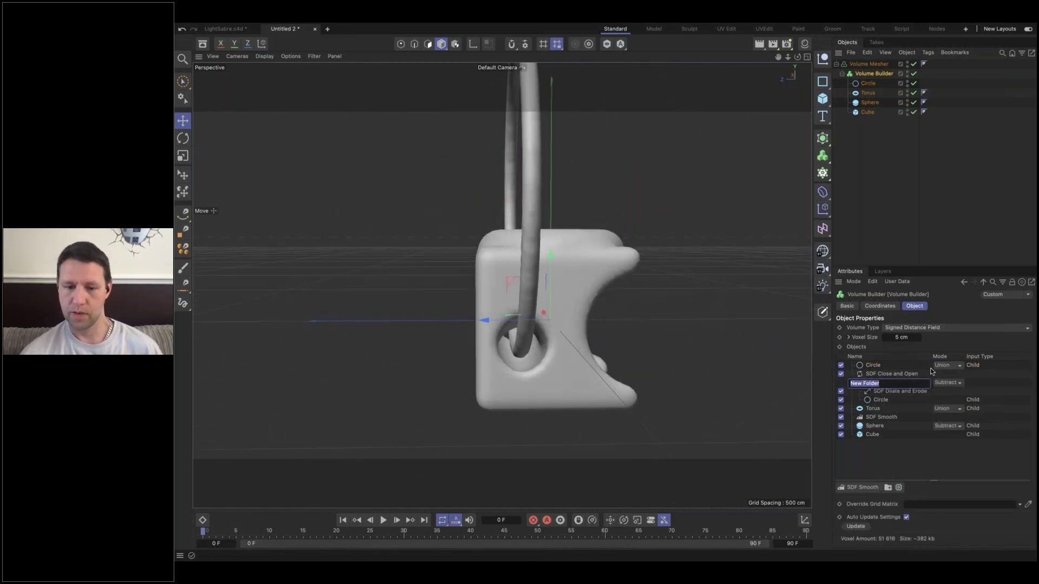
{"action": "type", "text": "F"}
{"action": "type", "text": "emove"}
{"action": "key", "text": "Return"}
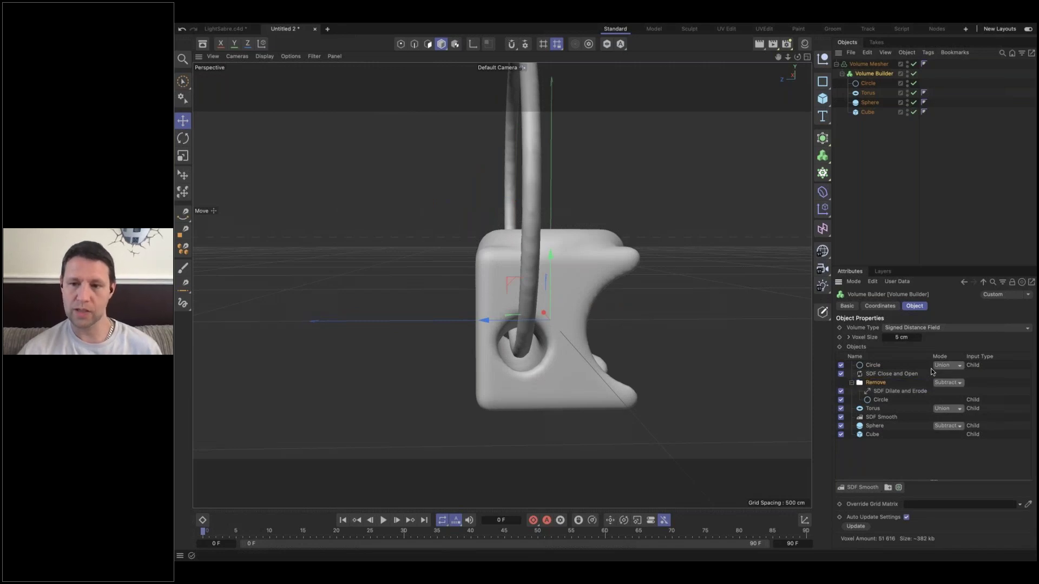
- Check the circle and SDF Dilate and Erode settings in the Remove folder, and set the union circle's radius to 11.1 cm
{"action": "left_click", "coordinate": [882, 400]}
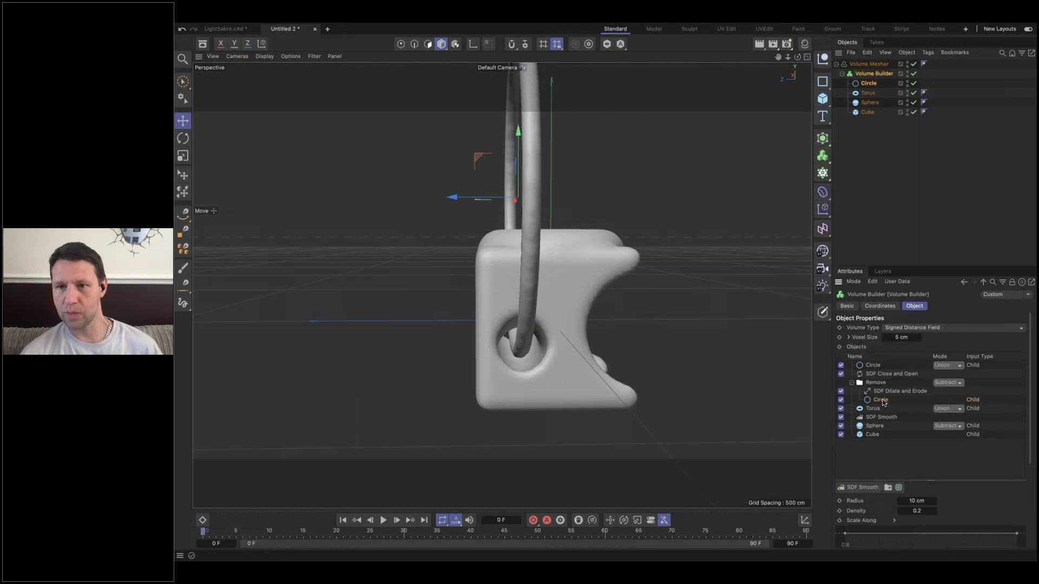
{"action": "left_click", "coordinate": [885, 391]}
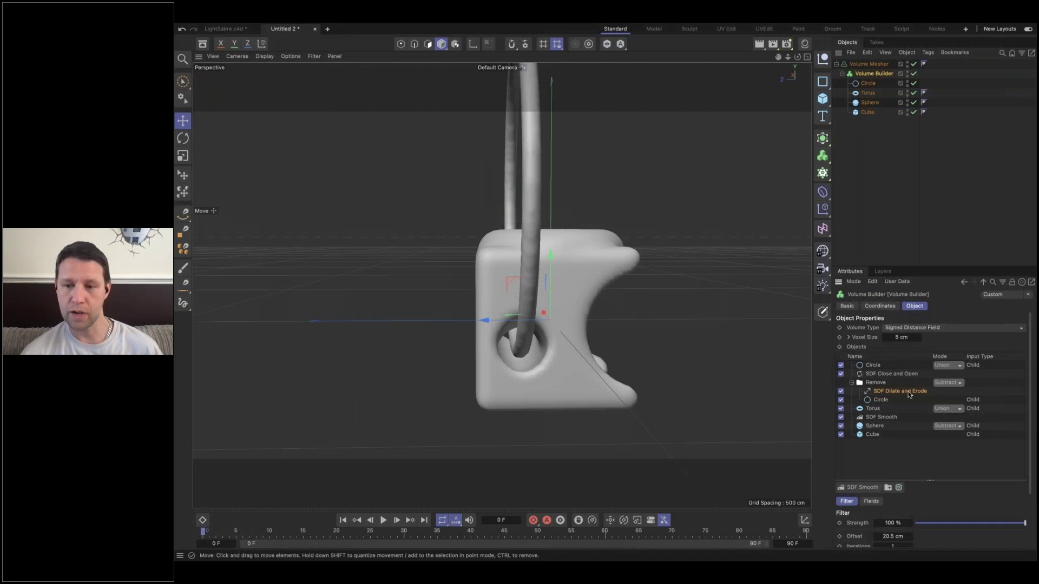
{"action": "left_click", "coordinate": [878, 401]}
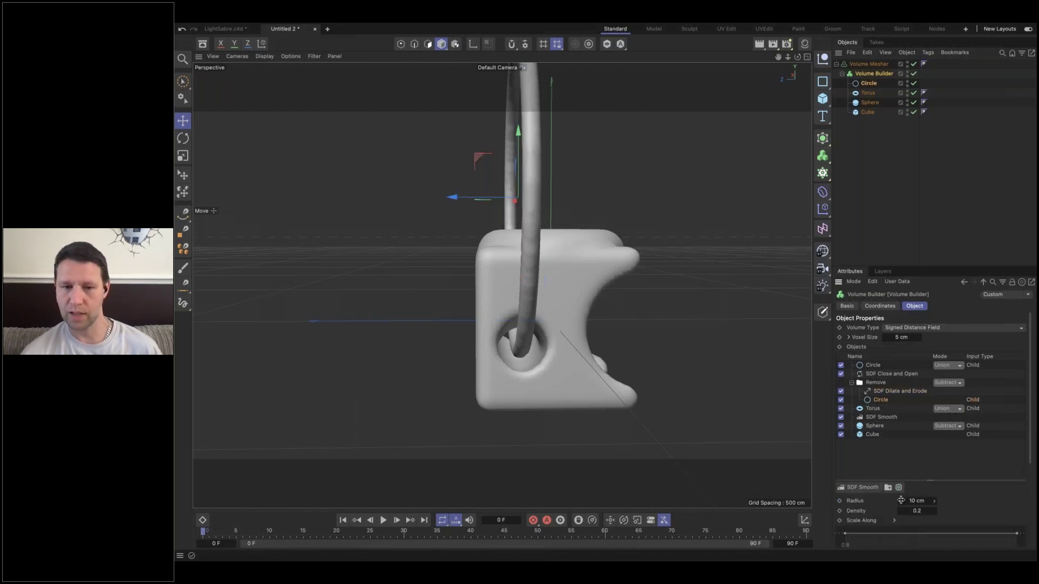
{"action": "left_click_drag", "start_coordinate": [577, 311], "coordinate": [465, 314], "text": "alt"}
{"action": "left_click", "coordinate": [871, 365]}
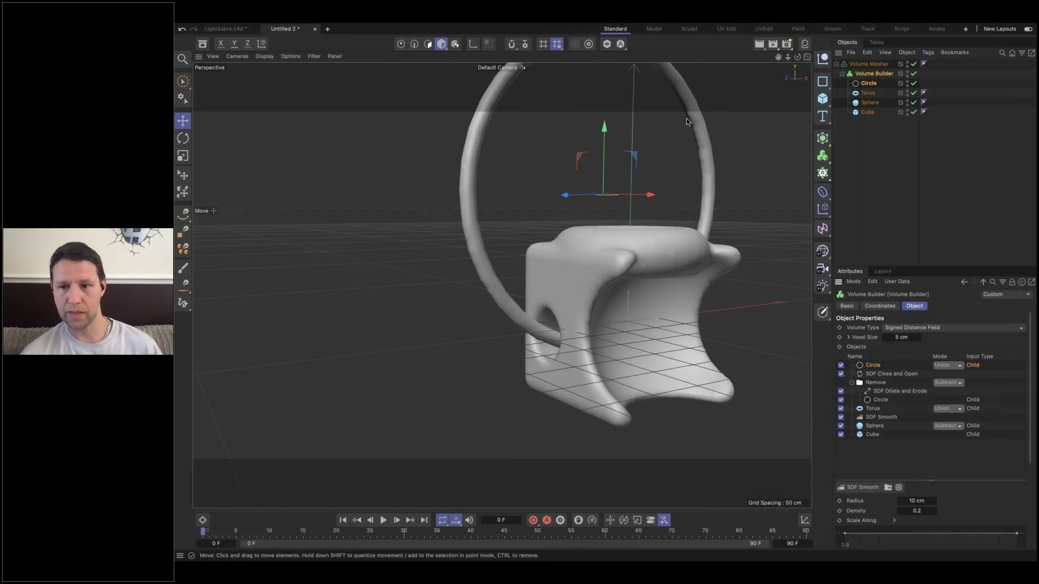
{"action": "mouse_move", "coordinate": [914, 501]}
{"action": "left_mouse_down"}
{"action": "mouse_move", "coordinate": [924, 501]}
{"action": "mouse_move", "coordinate": [911, 501]}
{"action": "left_mouse_up"}
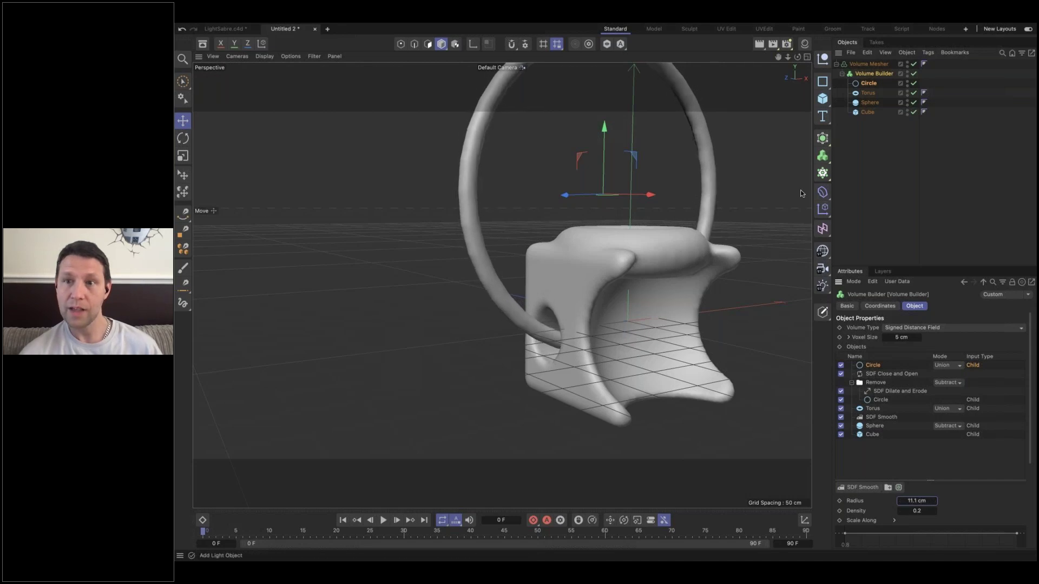
- Move the circle spline so that its lower arc passes through the middle of the cube and across the sphere cut-out
{"action": "left_click", "coordinate": [867, 83]}
{"action": "left_click_drag", "start_coordinate": [635, 162], "coordinate": [605, 156]}
{"action": "mouse_move", "coordinate": [570, 200]}
{"action": "left_mouse_down"}
{"action": "mouse_move", "coordinate": [615, 210]}
{"action": "mouse_move", "coordinate": [571, 214]}
{"action": "mouse_move", "coordinate": [584, 211]}
{"action": "left_mouse_up"}
- Move SDF Smooth to the top of the Volume Builder's object list and inspect the smoothed model from several sides
{"action": "left_click", "coordinate": [874, 74]}
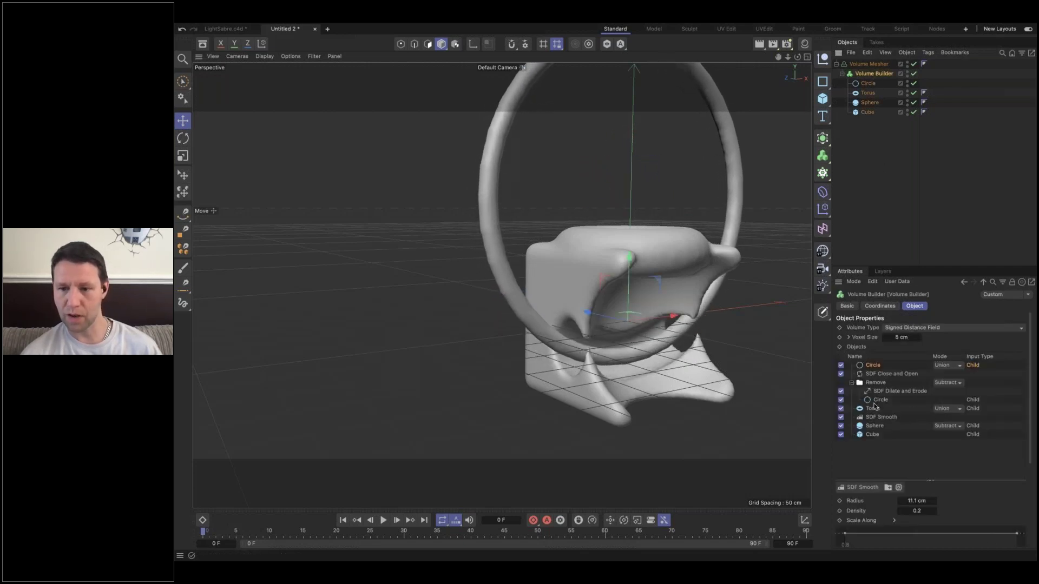
{"action": "left_click_drag", "start_coordinate": [875, 418], "coordinate": [878, 361]}
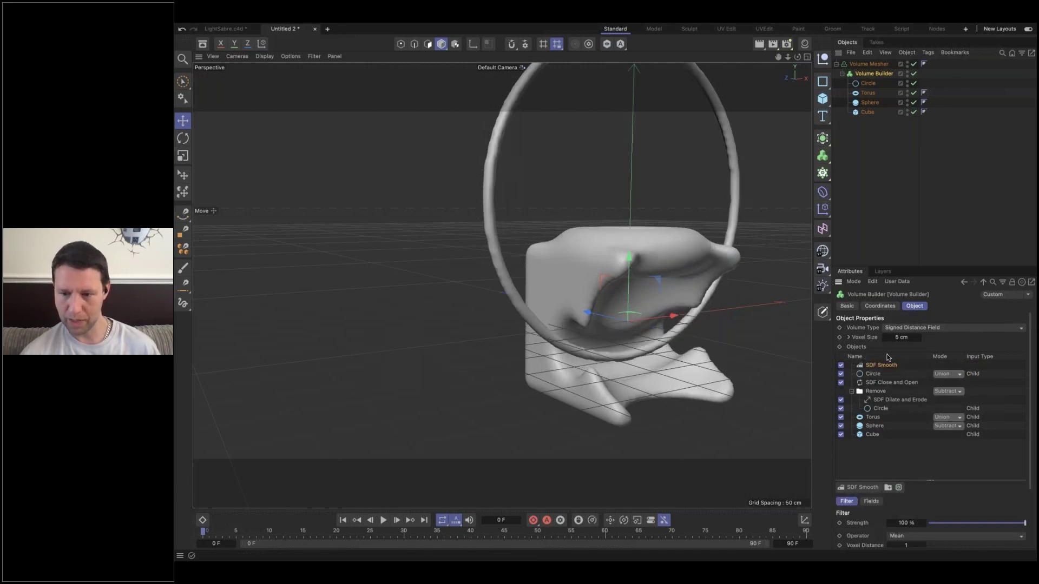
{"action": "left_click_drag", "start_coordinate": [694, 352], "coordinate": [584, 368], "text": "alt"}
{"action": "right_click_drag", "start_coordinate": [730, 352], "coordinate": [716, 306], "text": "alt"}
{"action": "left_click_drag", "start_coordinate": [633, 306], "coordinate": [804, 308], "text": "alt"}
{"action": "middle_click_drag", "start_coordinate": [647, 289], "coordinate": [500, 278], "text": "alt"}
{"action": "left_click_drag", "start_coordinate": [499, 277], "coordinate": [389, 264], "text": "alt"}
{"action": "middle_click_drag", "start_coordinate": [565, 290], "coordinate": [551, 301], "text": "alt"}
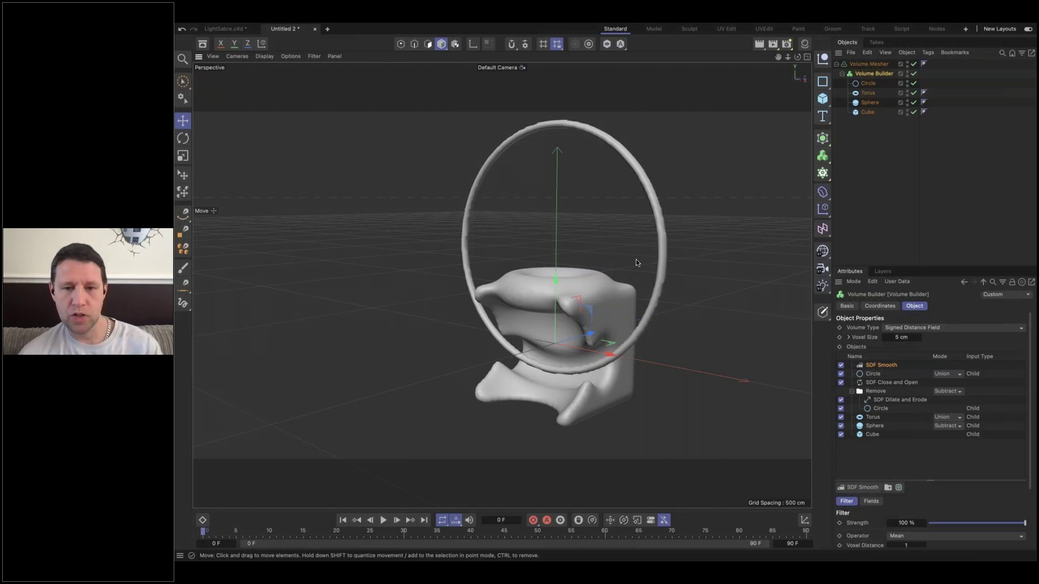
- Display the mesh lines on the shaded model and examine the polygon structure around the torus and cube
{"action": "left_click", "coordinate": [280, 59]}
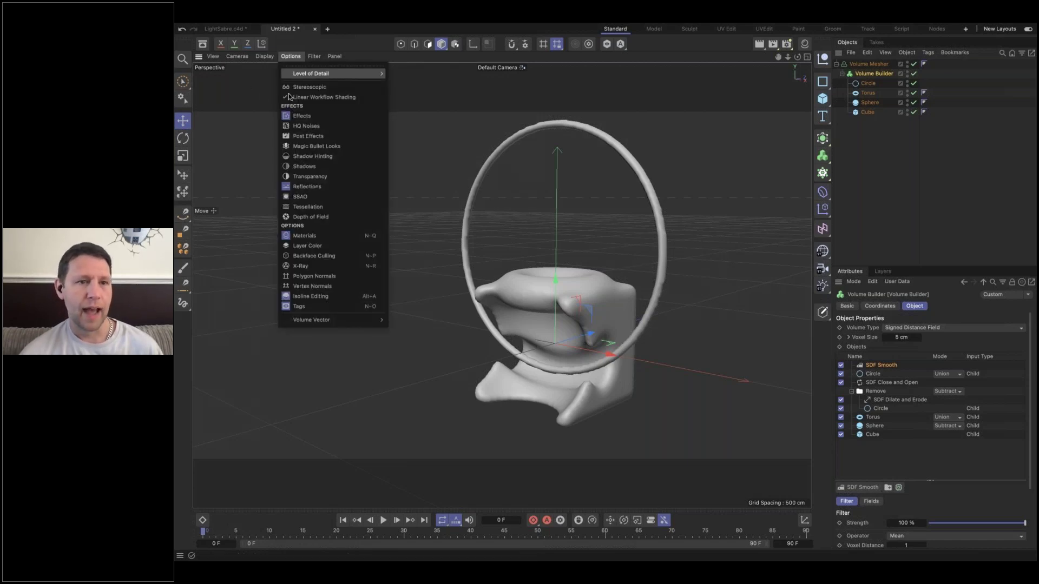
{"action": "mouse_move", "coordinate": [265, 57]}
{"action": "left_click", "coordinate": [270, 93]}
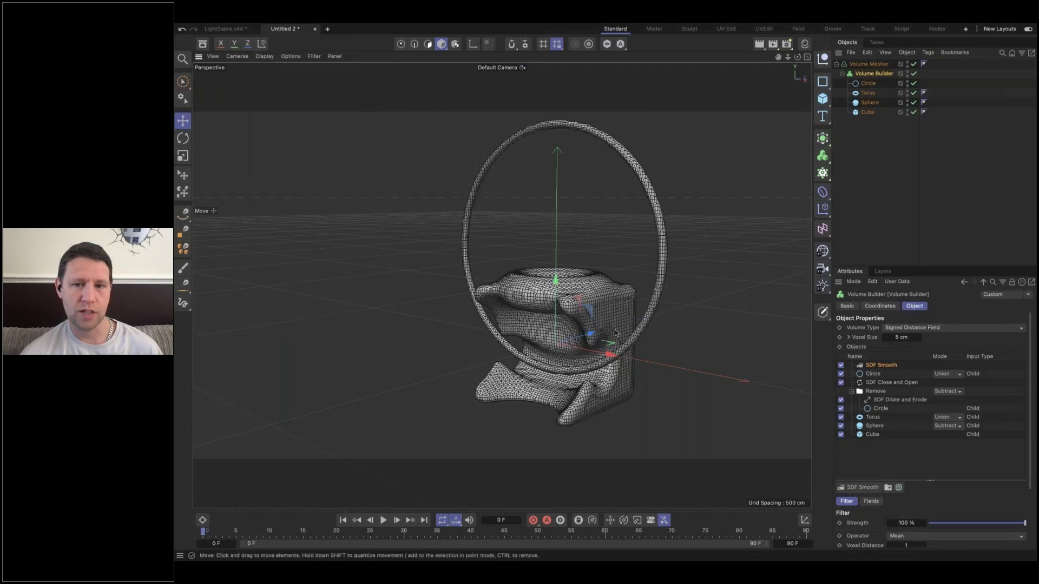
{"action": "scroll", "coordinate": [626, 302], "scroll_direction": "up", "scroll_amount": 10}
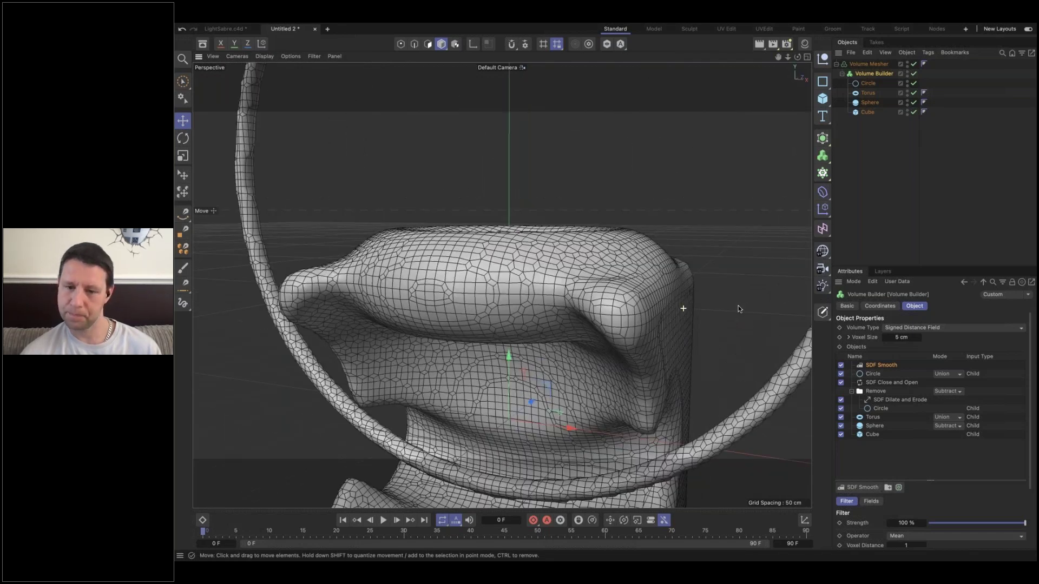
{"action": "scroll", "coordinate": [705, 306], "scroll_direction": "down", "scroll_amount": 5}
{"action": "left_click_drag", "start_coordinate": [618, 320], "coordinate": [703, 323], "text": "alt"}
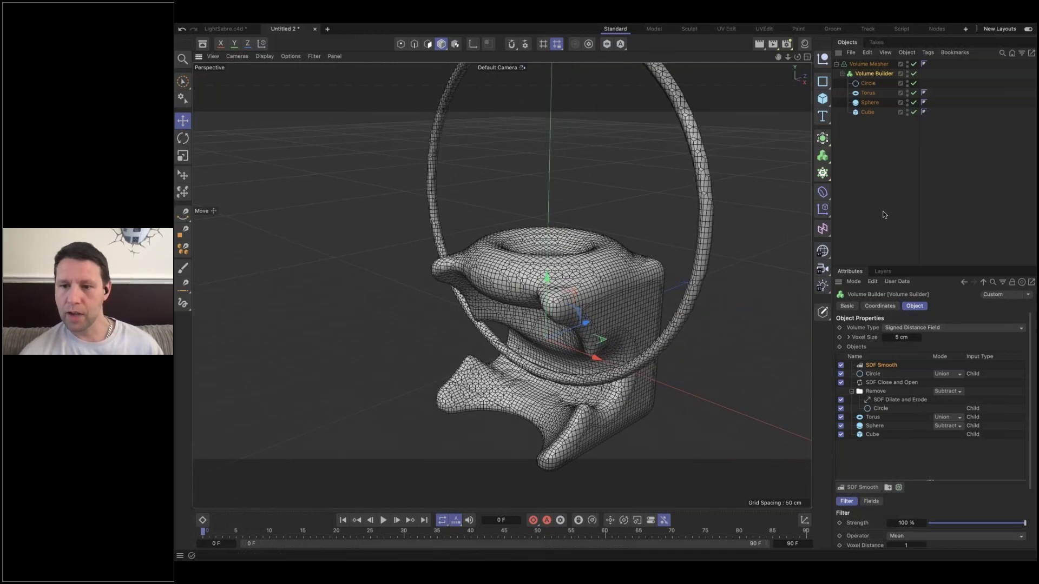
- Set the Volume Builder's voxel size to 1 cm and examine the mesh density and edges of the model
{"action": "left_click", "coordinate": [897, 337]}
{"action": "type", "text": "1"}
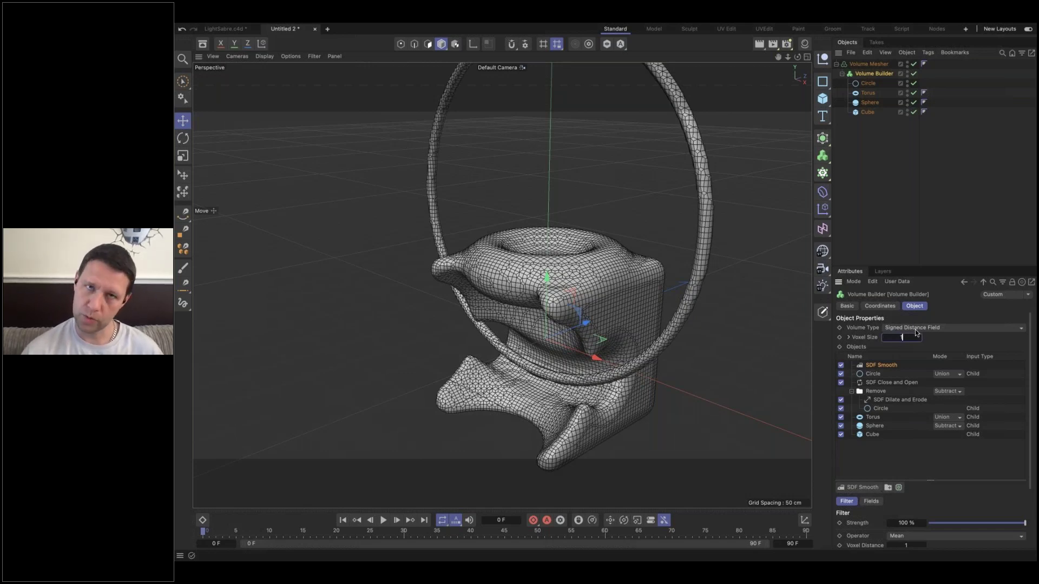
{"action": "key", "text": "Return"}
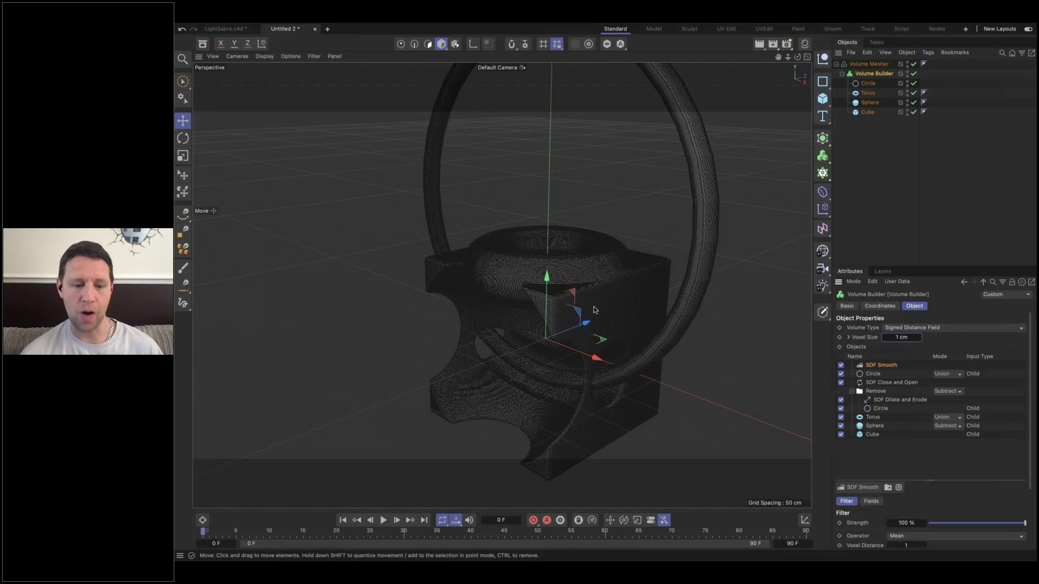
{"action": "right_click_drag", "start_coordinate": [592, 307], "coordinate": [736, 307], "text": "alt"}
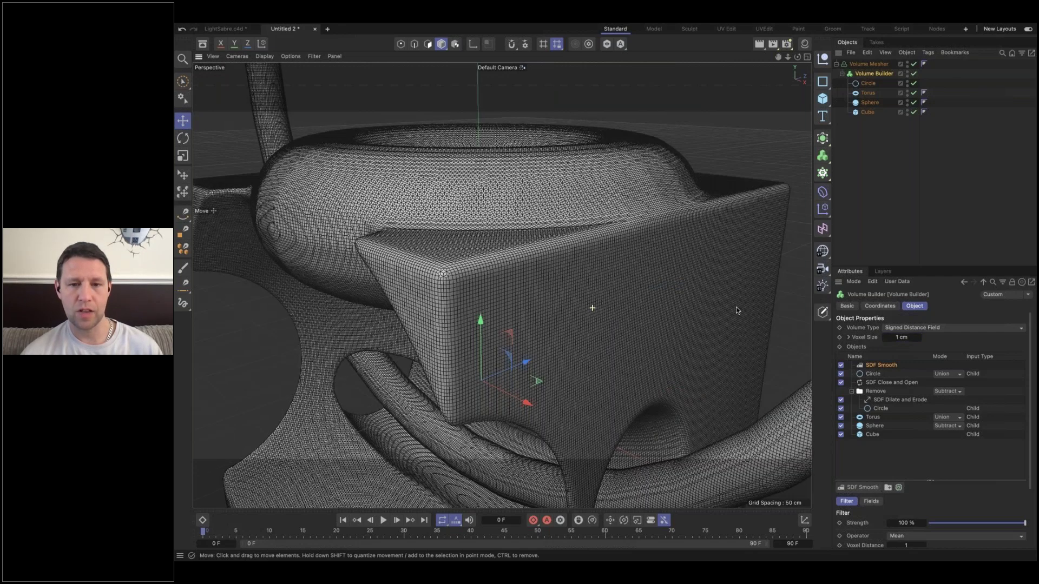
{"action": "left_click_drag", "start_coordinate": [673, 325], "coordinate": [742, 336], "text": "alt"}
{"action": "right_click_drag", "start_coordinate": [742, 332], "coordinate": [557, 300], "text": "alt"}
{"action": "mouse_move", "coordinate": [558, 300]}
{"action": "left_mouse_down", "text": "alt"}
{"action": "mouse_move", "coordinate": [573, 280]}
{"action": "mouse_move", "coordinate": [567, 287]}
{"action": "mouse_move", "coordinate": [593, 284]}
{"action": "mouse_move", "coordinate": [562, 286]}
{"action": "left_mouse_up", "text": "alt"}
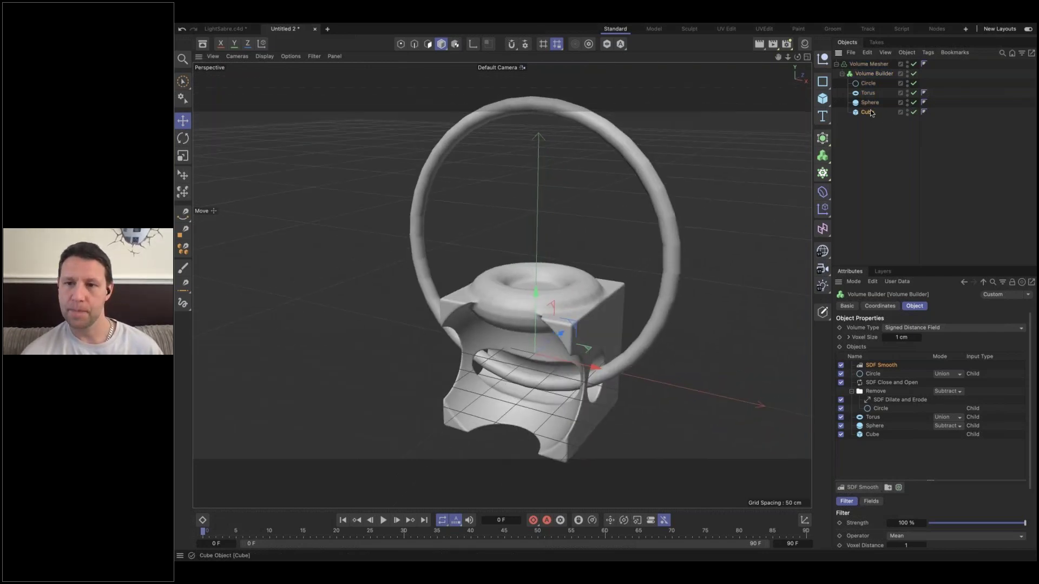
- Select the Volume Mesher and display it with Gouraud Shading (Lines)
{"action": "left_click", "coordinate": [867, 93]}
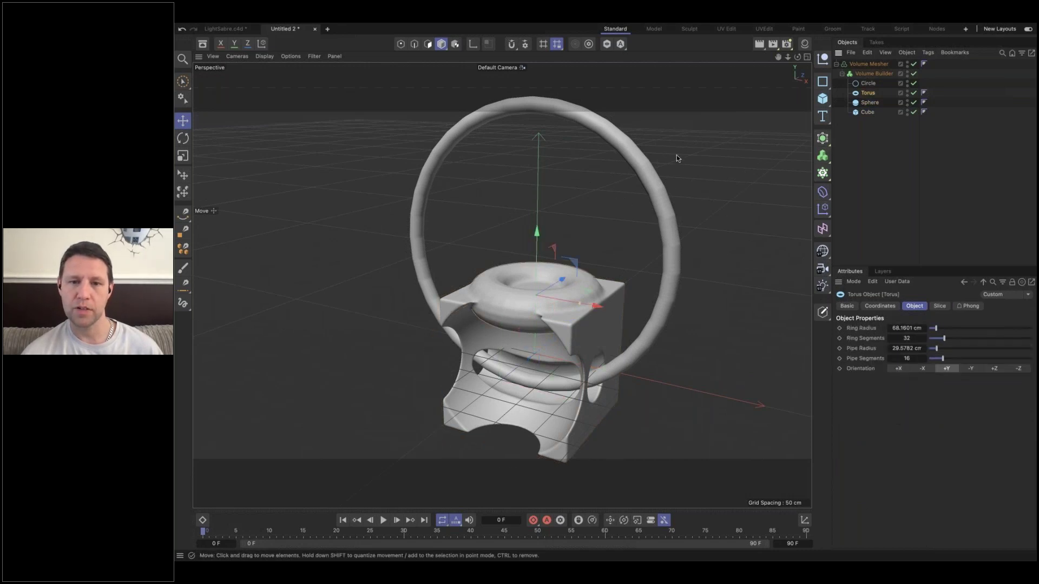
{"action": "left_click", "coordinate": [869, 64]}
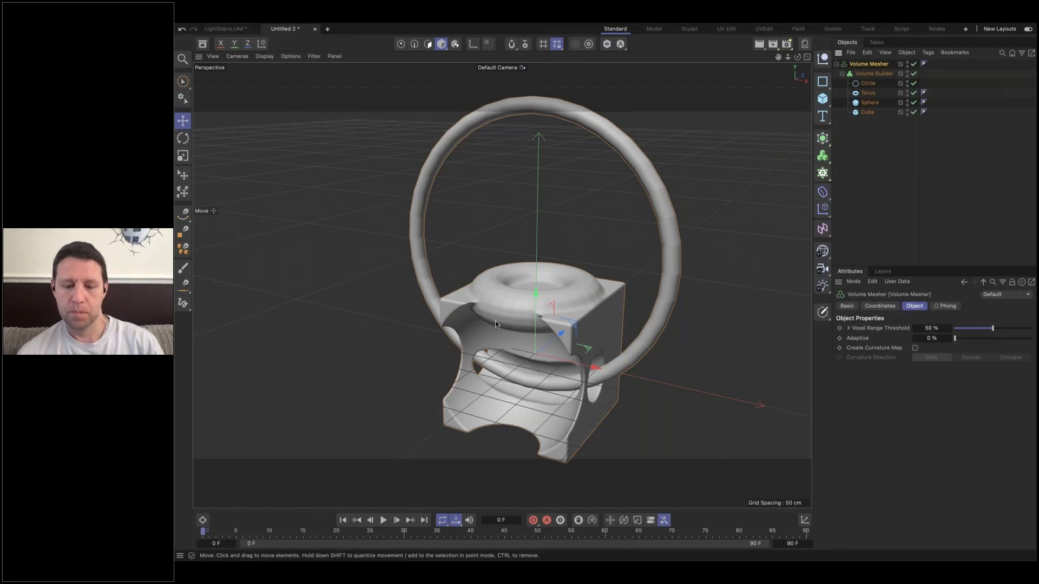
{"action": "key", "text": "n"}
{"action": "key", "text": "b"}
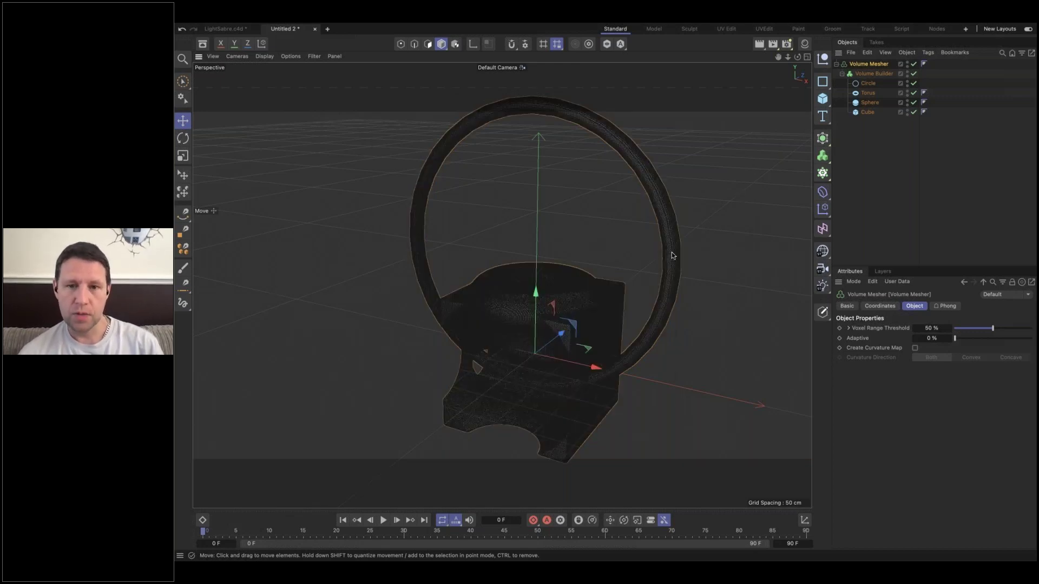
- Convert the Volume Mesher's current state to a polygon object, then disable the Volume Builder and hide the original Volume Mesher
{"action": "right_click", "coordinate": [876, 71]}
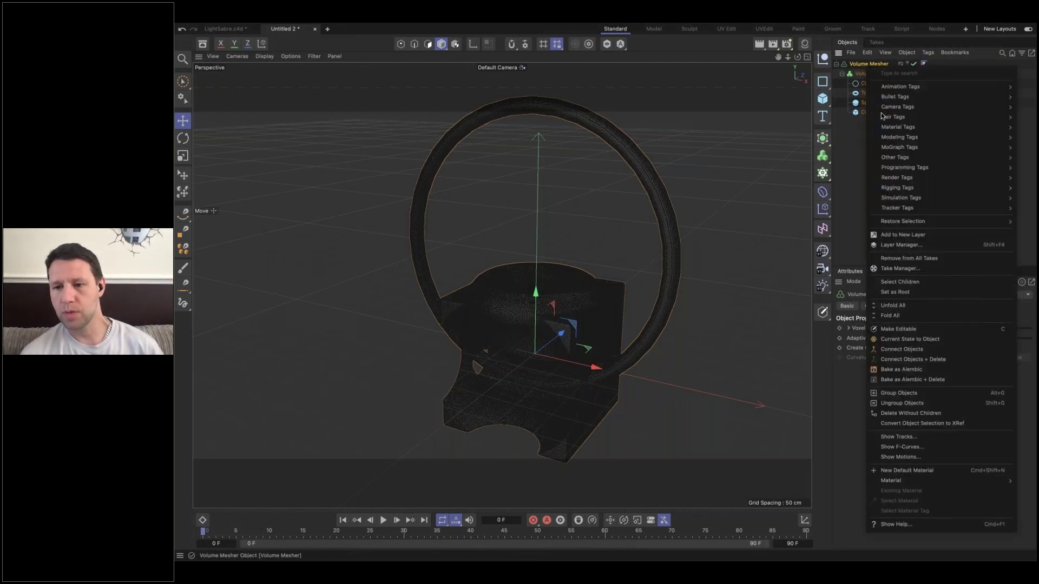
{"action": "left_click", "coordinate": [909, 339]}
{"action": "left_click_drag", "start_coordinate": [867, 104], "coordinate": [869, 127]}
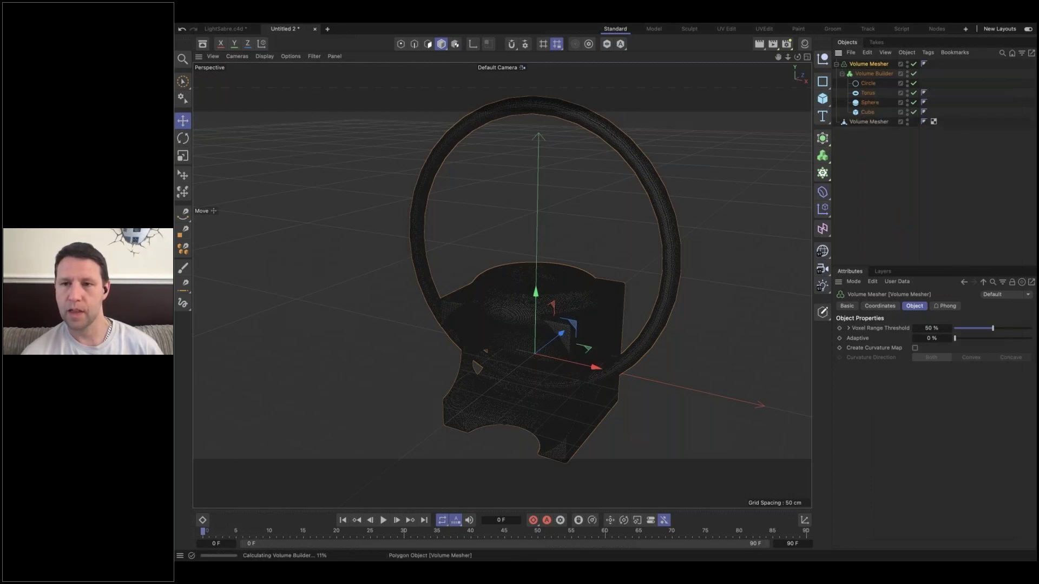
{"action": "left_click", "coordinate": [913, 73]}
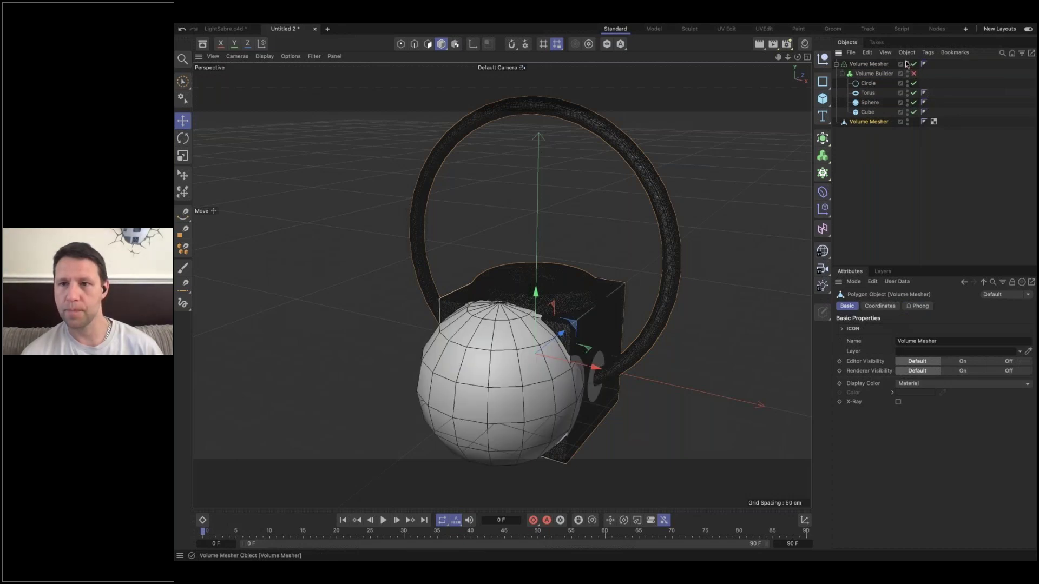
{"action": "left_click", "coordinate": [907, 64]}
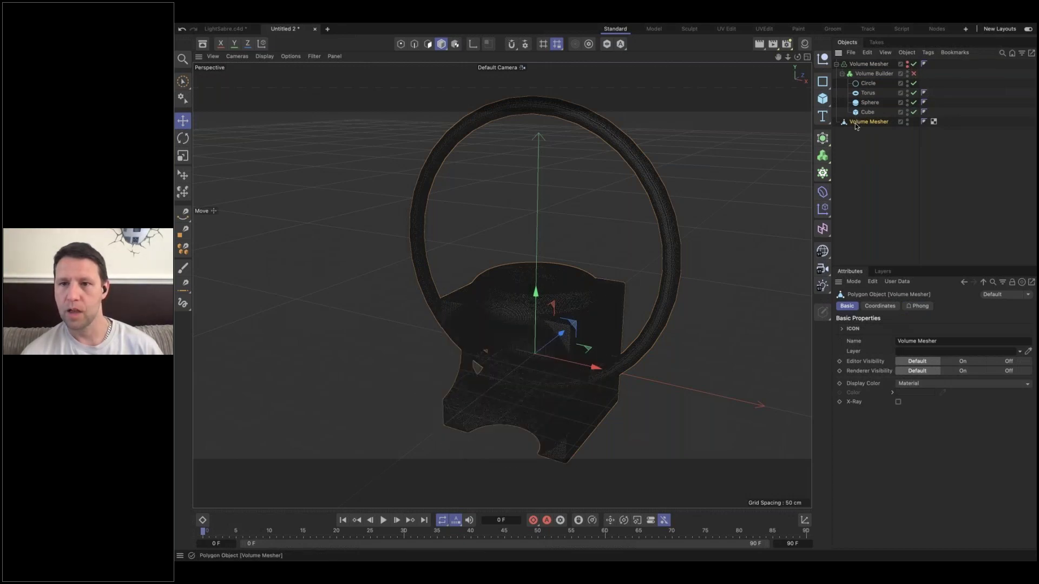
- Switch to polygon mode on the converted mesh and examine its polygon density around the ring and torus
{"action": "left_click", "coordinate": [429, 45]}
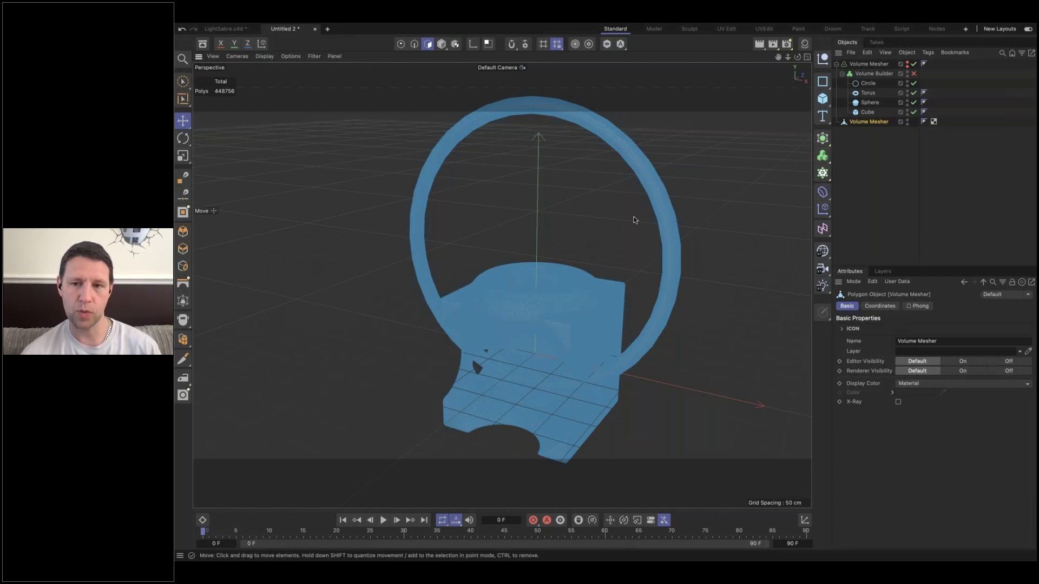
{"action": "scroll", "coordinate": [635, 219], "scroll_direction": "up", "scroll_amount": 10}
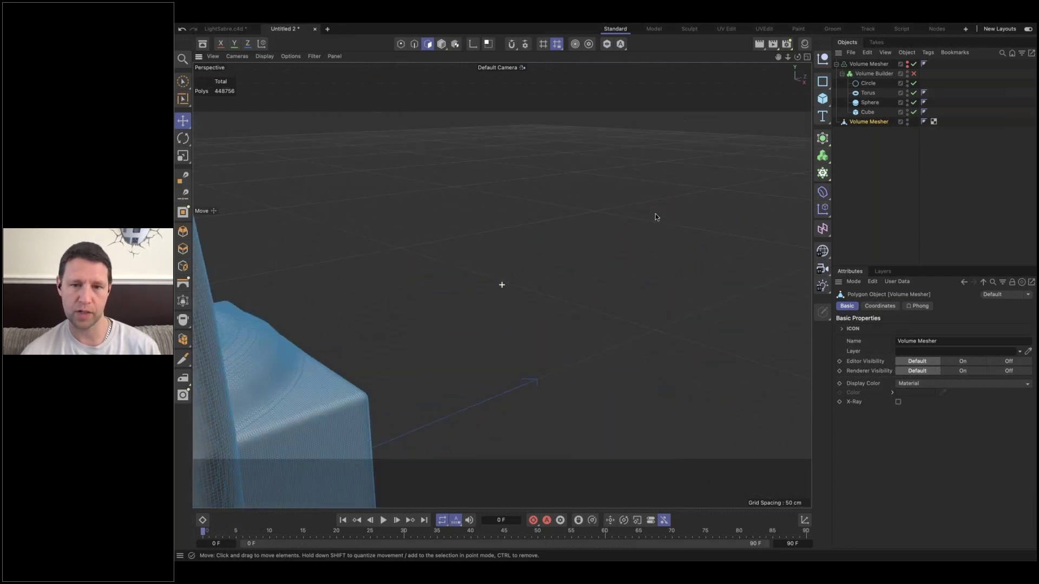
{"action": "scroll", "coordinate": [654, 214], "scroll_direction": "down", "scroll_amount": 5}
{"action": "mouse_move", "coordinate": [626, 226]}
{"action": "left_mouse_down", "text": "alt"}
{"action": "mouse_move", "coordinate": [560, 195]}
{"action": "mouse_move", "coordinate": [628, 211]}
{"action": "left_mouse_up", "text": "alt"}
- Look up the object information of the converted mesh to read its polygon count
{"action": "left_click", "coordinate": [907, 52]}
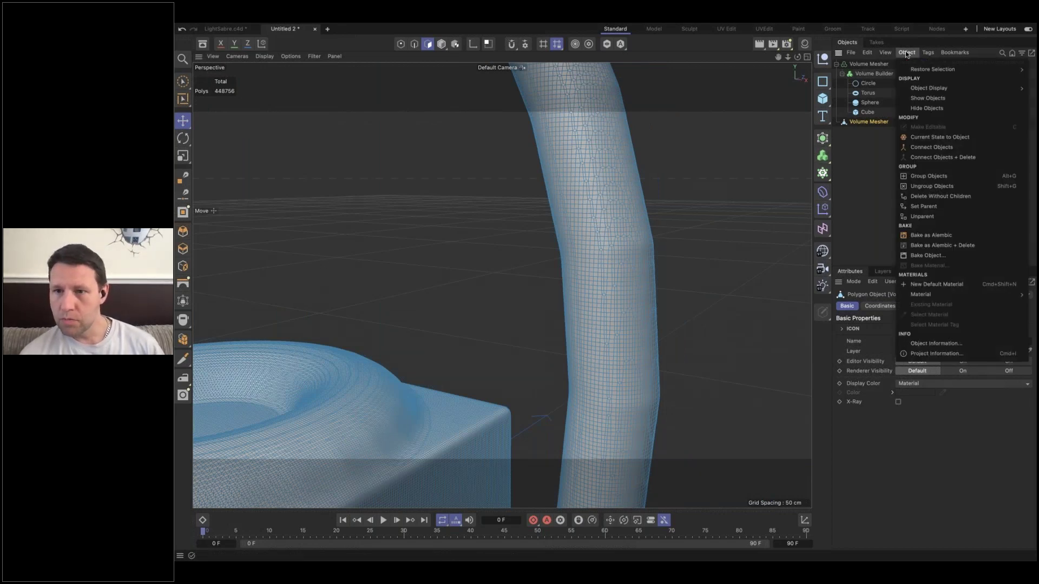
{"action": "left_click", "coordinate": [932, 344]}
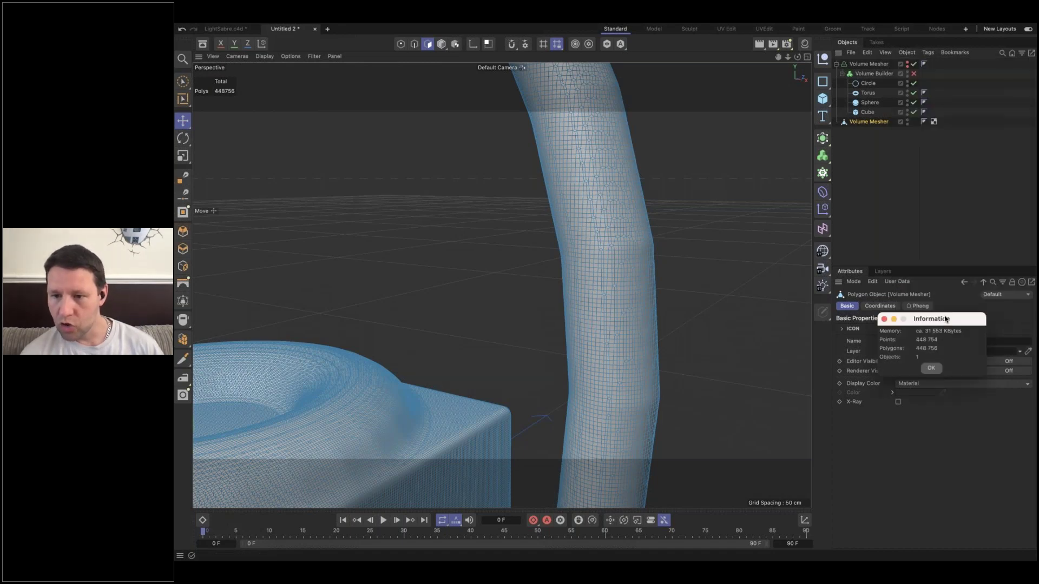
{"action": "left_click_drag", "start_coordinate": [946, 319], "coordinate": [929, 308]}
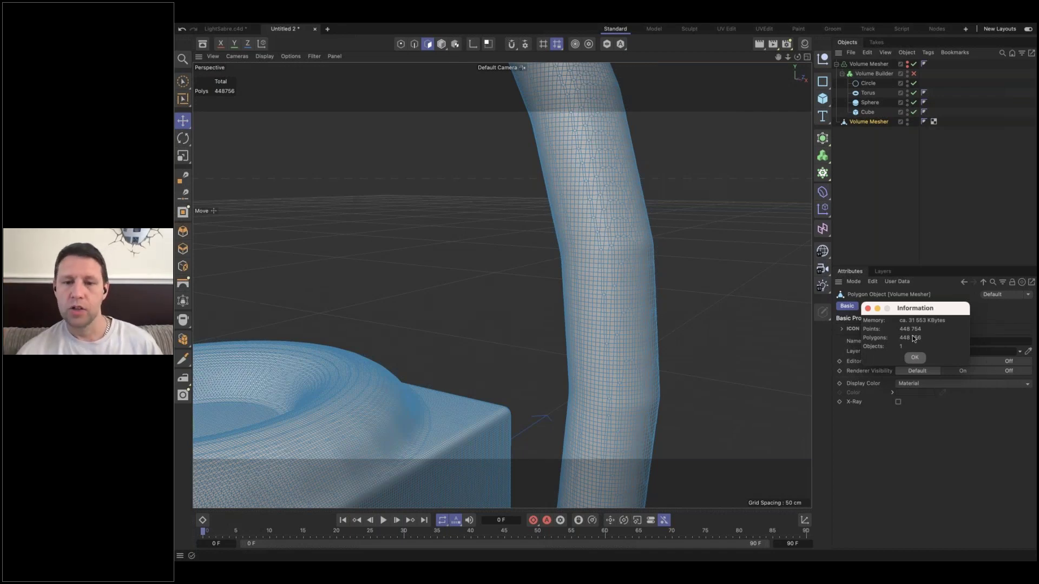
{"action": "left_click", "coordinate": [914, 358]}
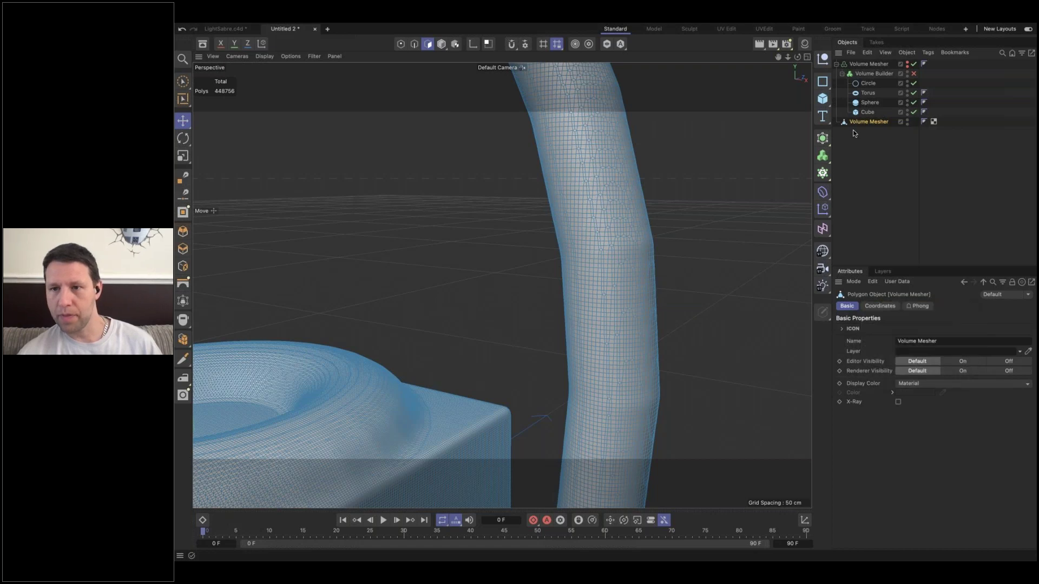
- Rename the converted polygon object as 448000
{"action": "double_click", "coordinate": [881, 125]}
{"action": "type", "text": "446"}
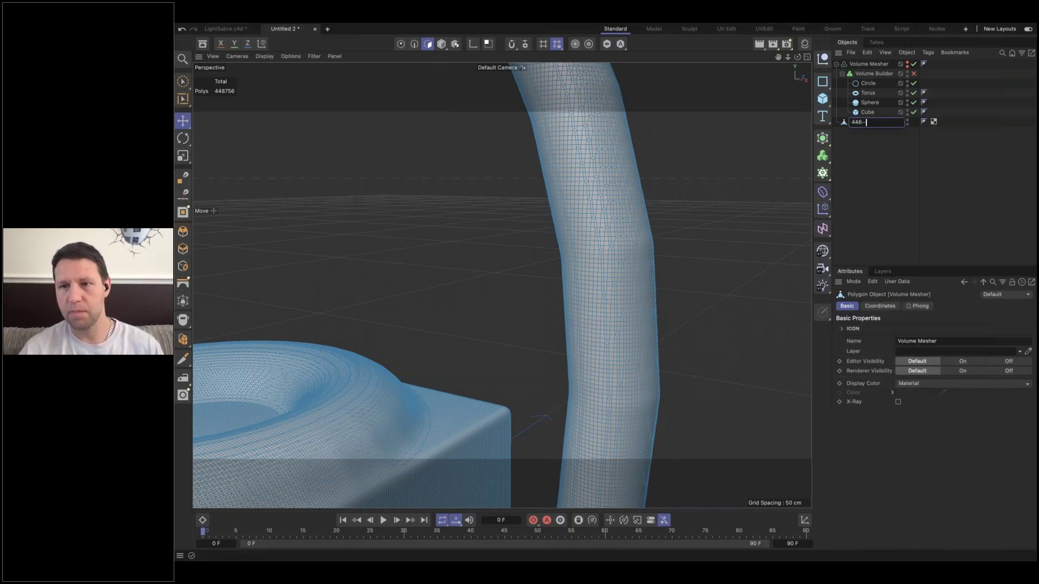
{"action": "key", "text": "BackSpace"}
{"action": "type", "text": "8000"}
{"action": "key", "text": "Return"}
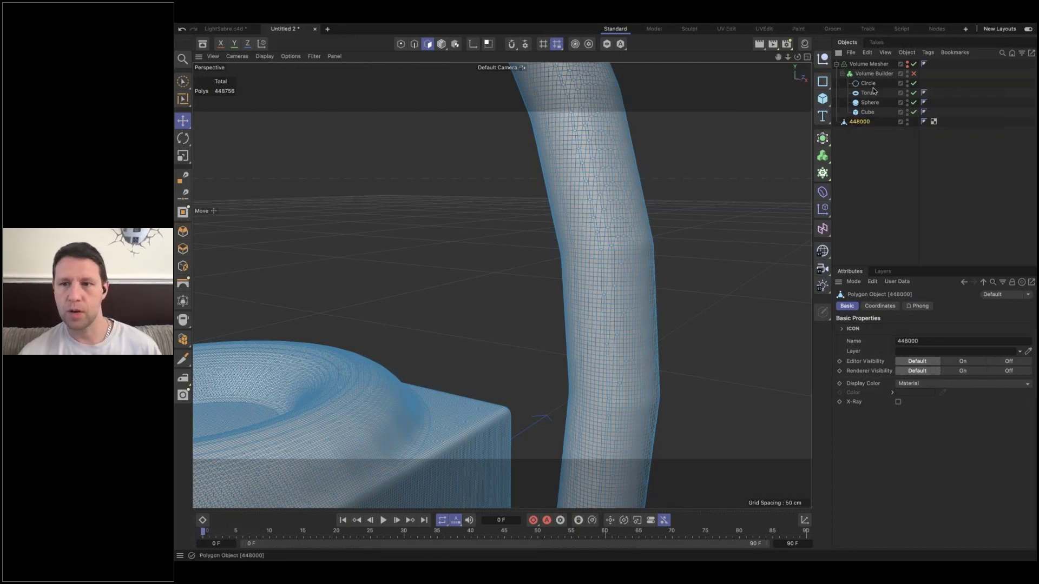
- Hide the 448000 mesh in the editor and renderer, and turn the original Volume Mesher and Volume Builder back on
{"action": "left_click", "coordinate": [907, 121]}
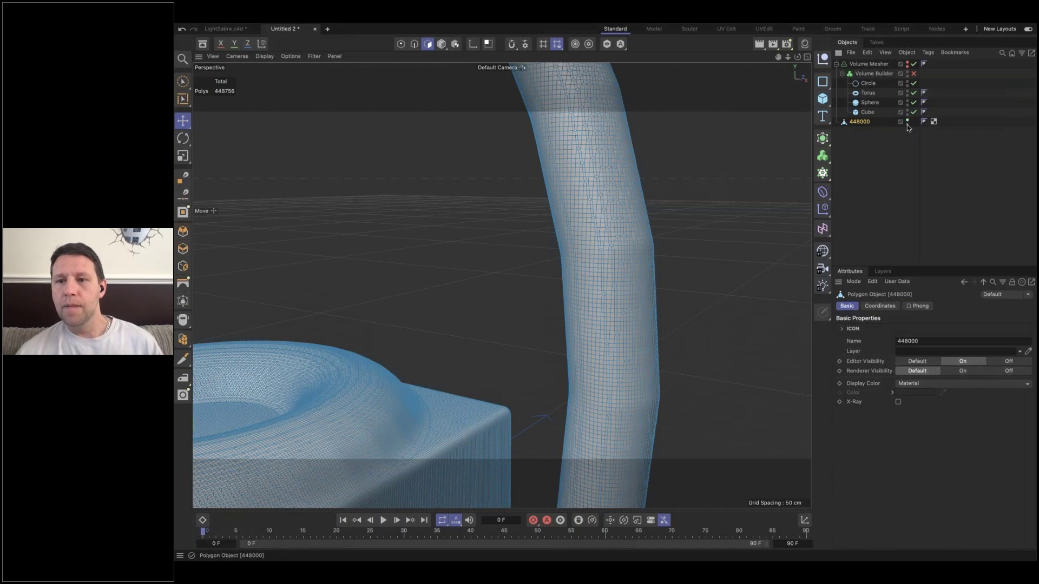
{"action": "left_click", "coordinate": [907, 124]}
{"action": "left_click", "coordinate": [913, 73]}
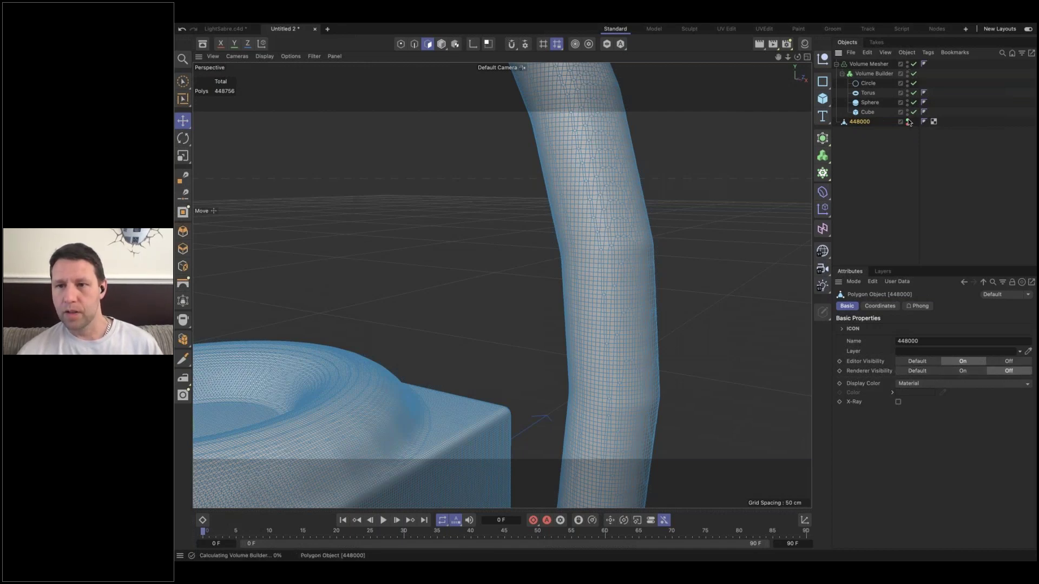
{"action": "left_click", "coordinate": [869, 64]}
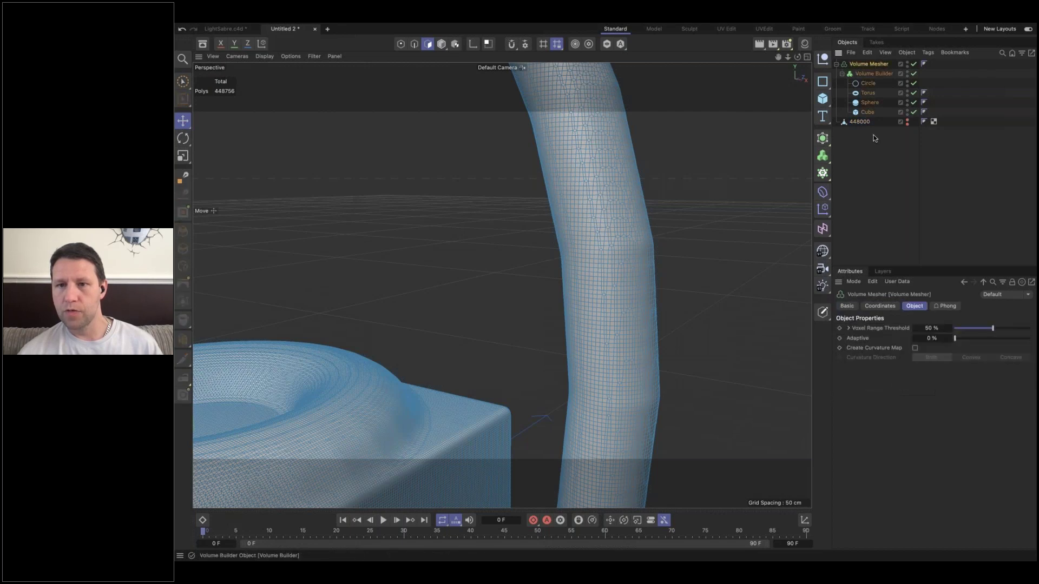
{"action": "left_click", "coordinate": [860, 122]}
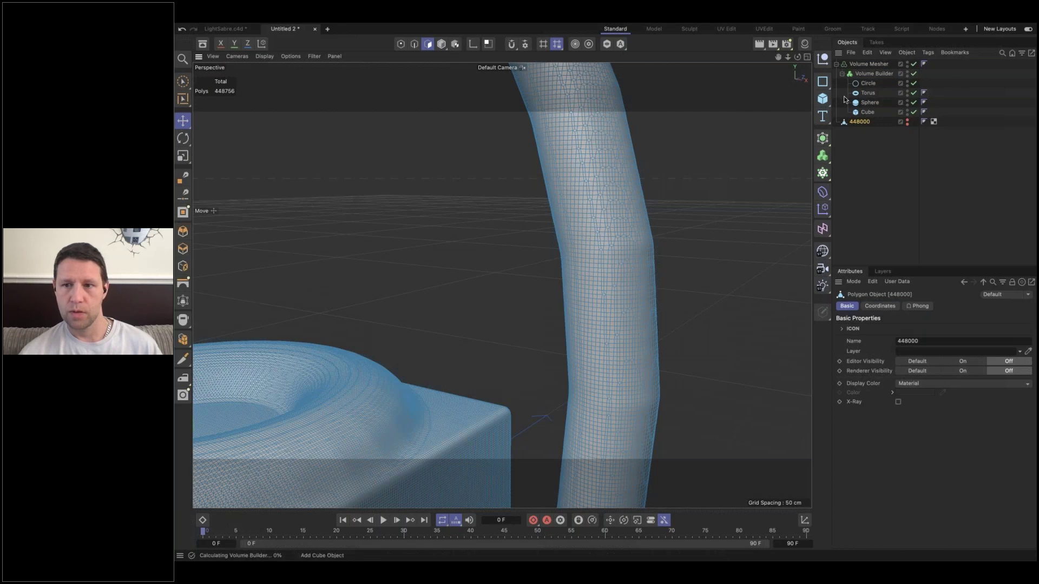
{"action": "left_click", "coordinate": [865, 102]}
{"action": "left_click", "coordinate": [872, 73]}
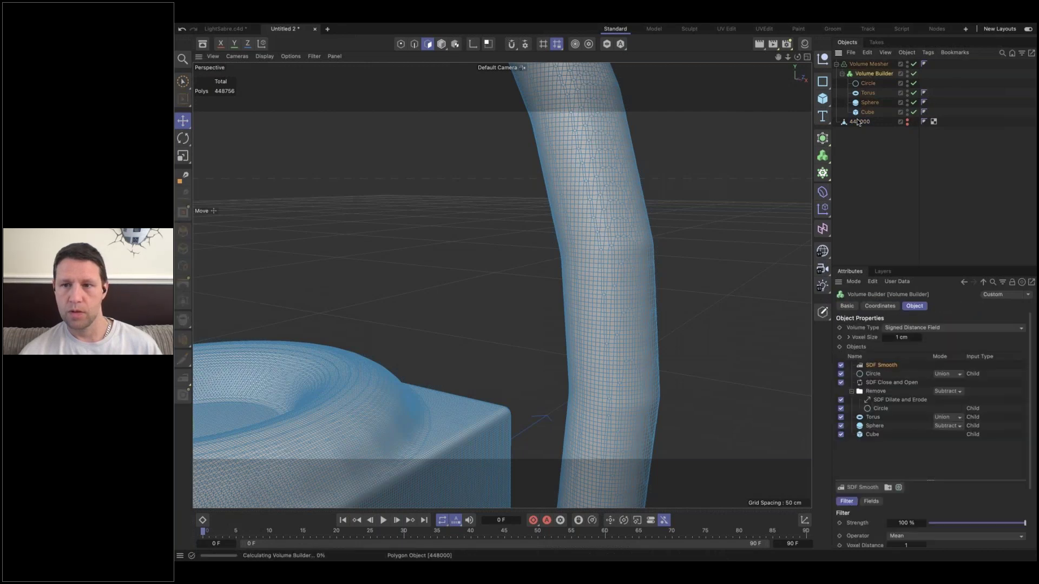
{"action": "left_click", "coordinate": [860, 122]}
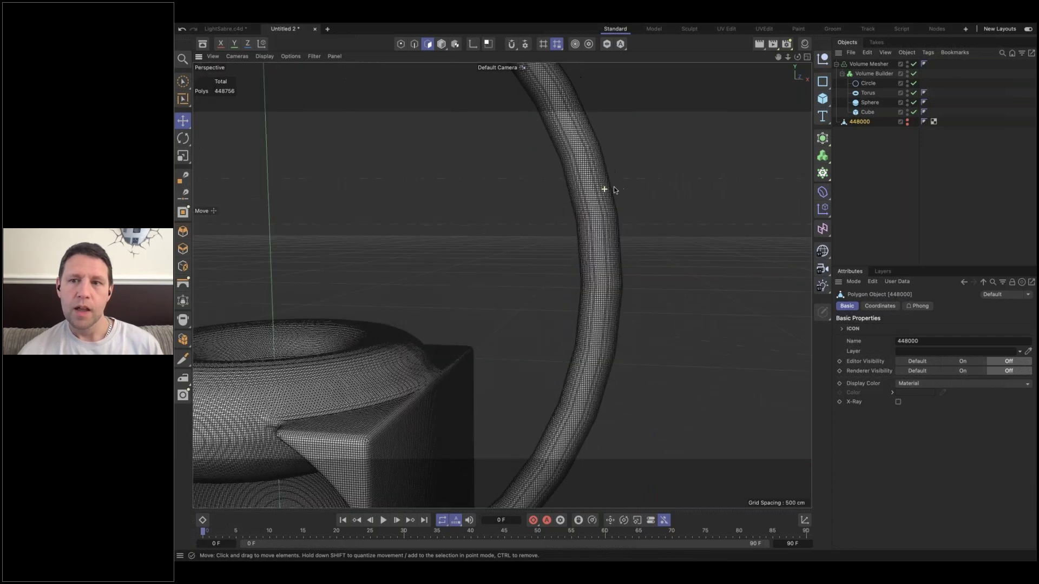
{"action": "scroll", "coordinate": [602, 186], "scroll_direction": "down", "scroll_amount": 3}
- Set the Volume Mesher's Adaptive value to 0.1%
{"action": "left_click", "coordinate": [880, 66]}
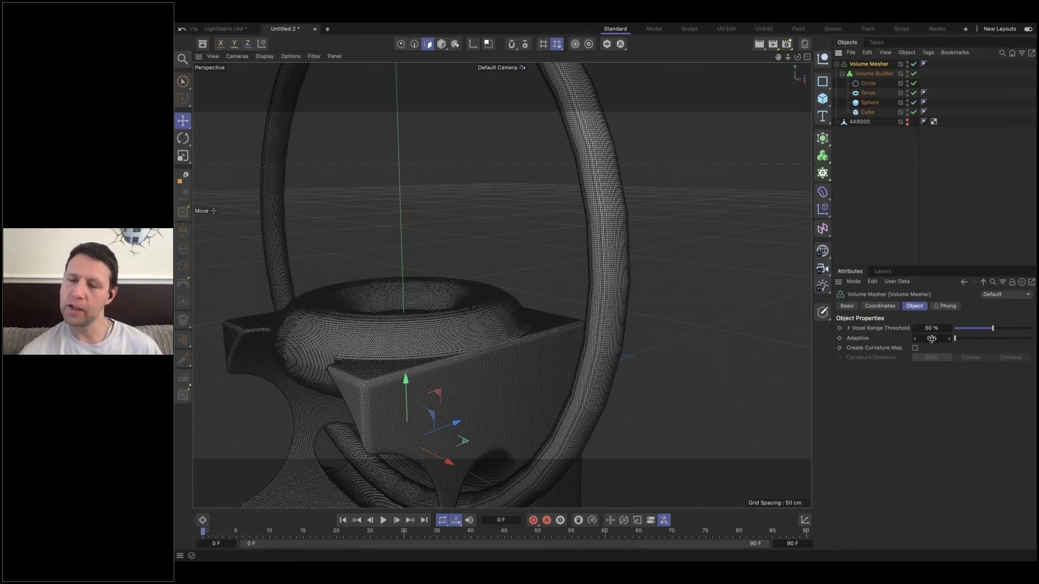
{"action": "left_click", "coordinate": [931, 339]}
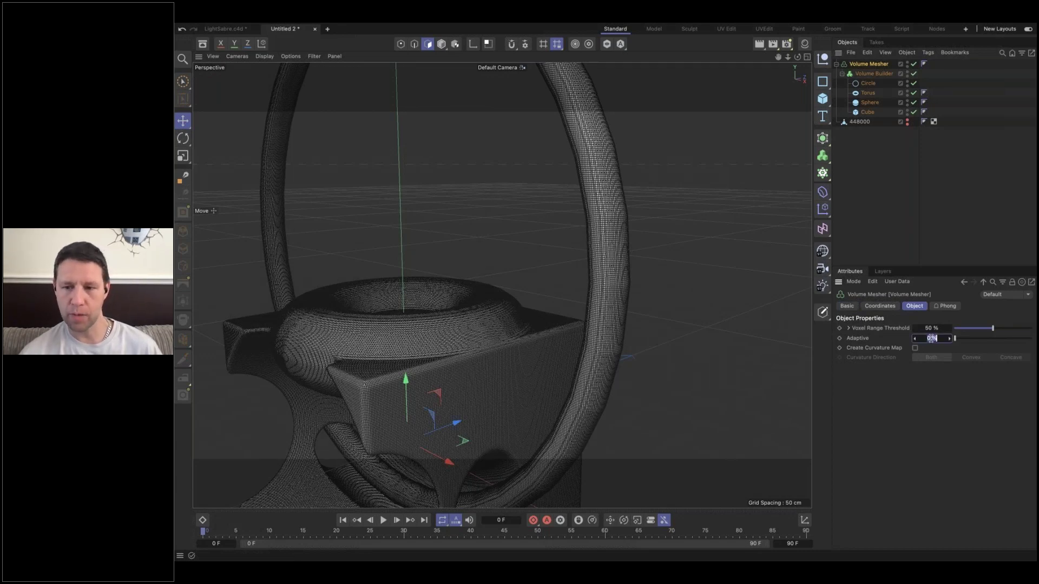
{"action": "key", "text": "Return"}
{"action": "type", "text": "0.1"}
{"action": "key", "text": "Return"}
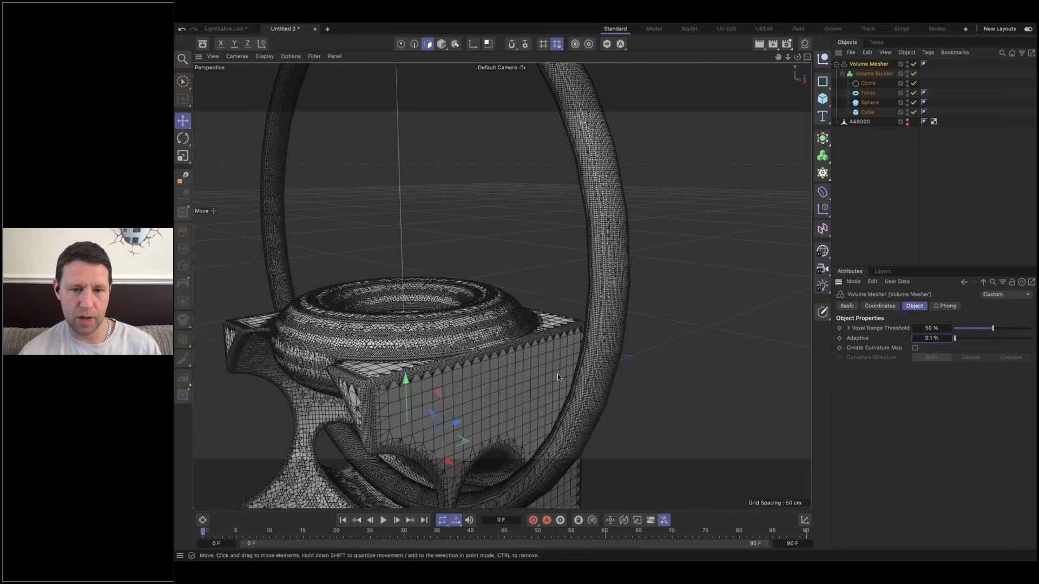
- Examine the adaptive mesh from several sides, including the flat cube faces, the edges and the ring
{"action": "left_click_drag", "start_coordinate": [557, 374], "coordinate": [461, 366], "text": "alt"}
{"action": "scroll", "coordinate": [562, 333], "scroll_direction": "up", "scroll_amount": 3}
{"action": "left_click_drag", "start_coordinate": [561, 334], "coordinate": [495, 323], "text": "alt"}
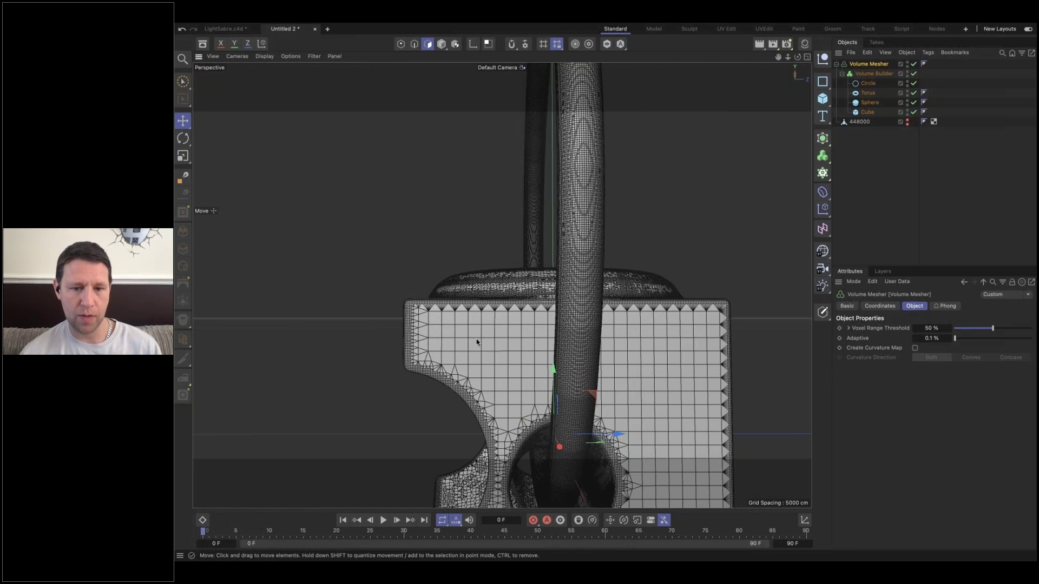
{"action": "left_click_drag", "start_coordinate": [503, 347], "coordinate": [584, 357], "text": "alt"}
{"action": "right_click_drag", "start_coordinate": [546, 314], "coordinate": [599, 297], "text": "alt"}
{"action": "right_click_drag", "start_coordinate": [508, 310], "coordinate": [479, 327], "text": "alt"}
{"action": "left_click_drag", "start_coordinate": [479, 327], "coordinate": [585, 280], "text": "alt"}
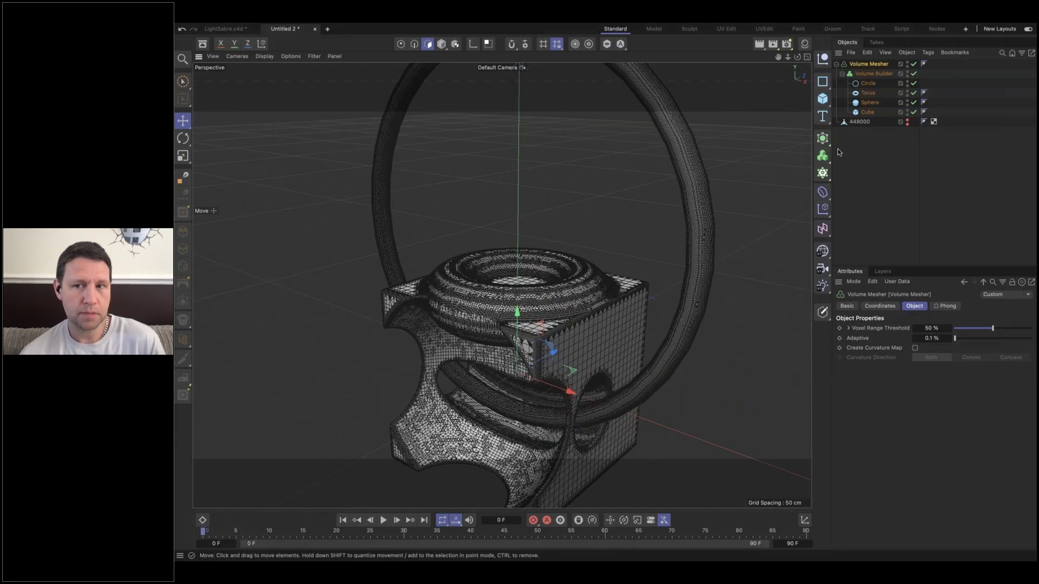
- Convert the adaptive Volume Mesher's current state to a polygon object and look up its object information
{"action": "right_click", "coordinate": [869, 64]}
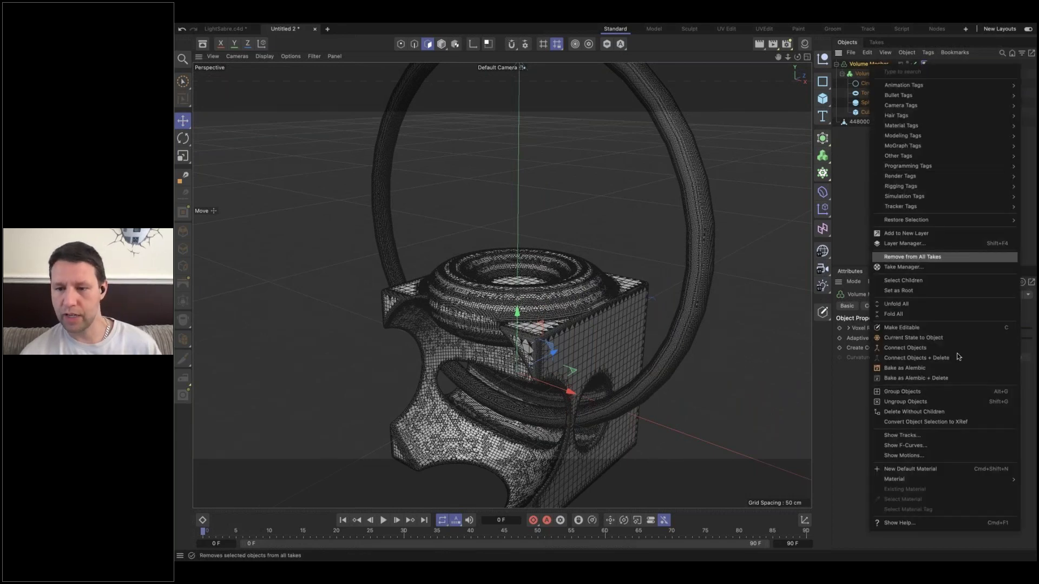
{"action": "left_click", "coordinate": [915, 338]}
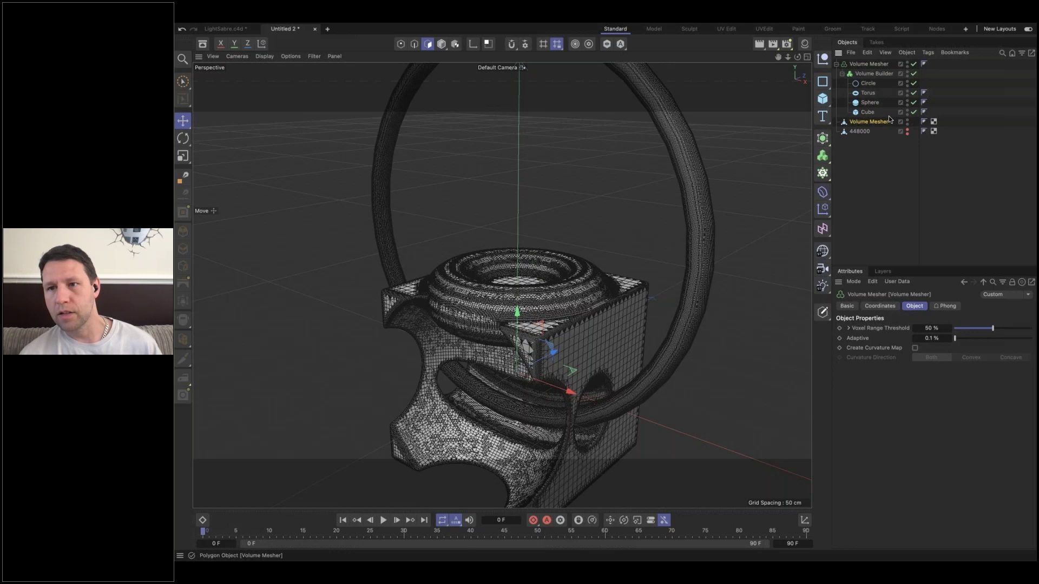
{"action": "left_click", "coordinate": [929, 53]}
{"action": "mouse_move", "coordinate": [907, 52]}
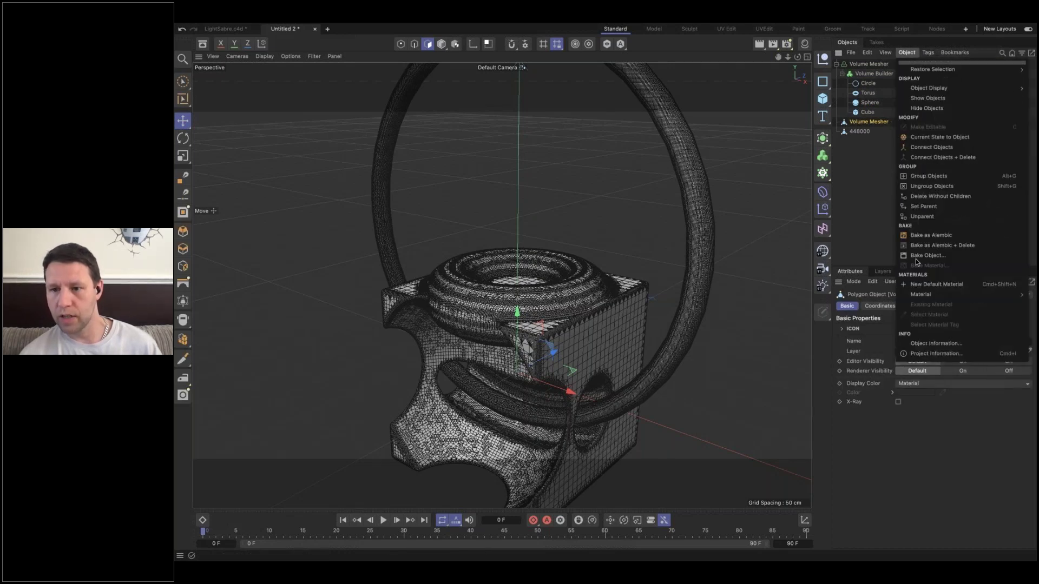
{"action": "left_click", "coordinate": [926, 344]}
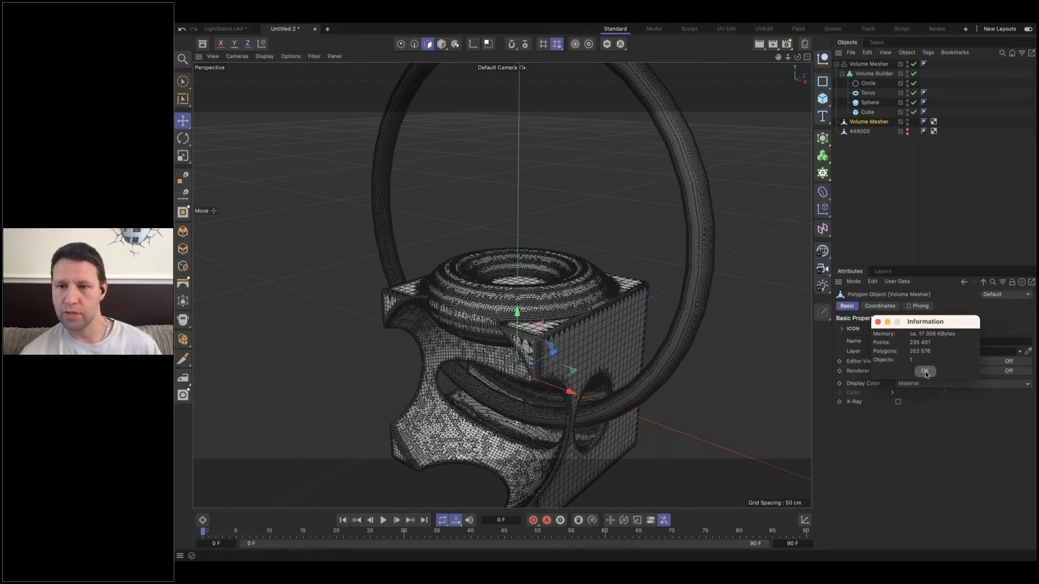
{"action": "left_click", "coordinate": [924, 372]}
- Rename the new polygon object made from the adaptive mesh as 252500
{"action": "double_click", "coordinate": [877, 123]}
{"action": "type", "text": "252"}
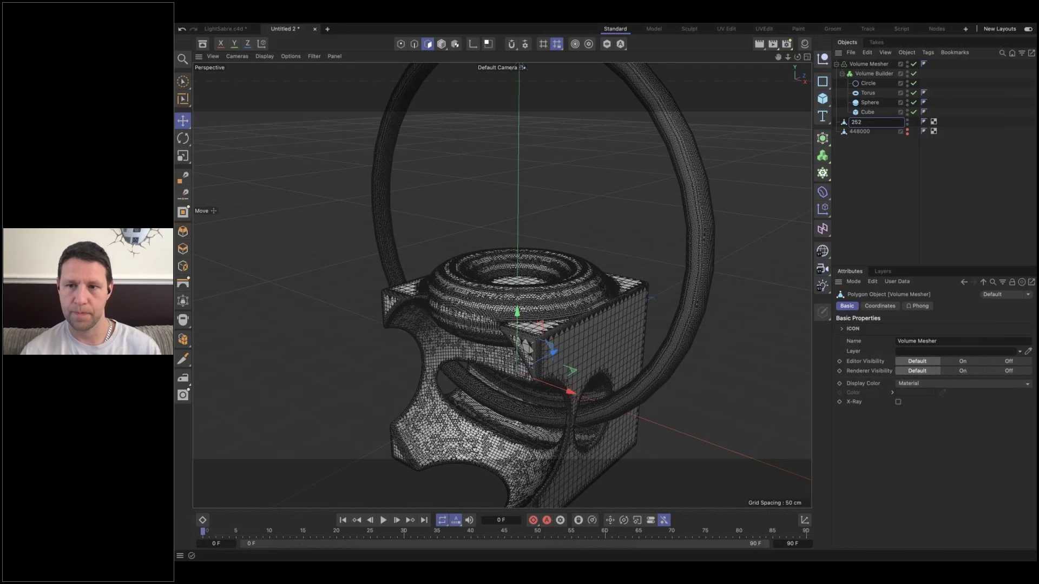
{"action": "type", "text": "500"}
{"action": "key", "text": "Return"}
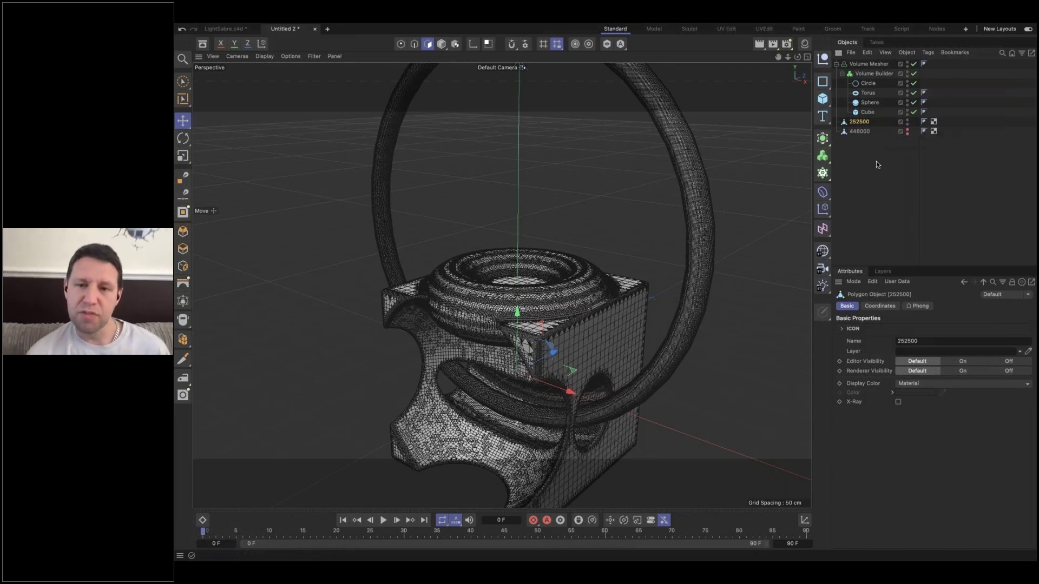
- Hide the 252500 mesh in both the editor and the renderer
{"action": "left_click", "coordinate": [907, 121]}
{"action": "left_click", "coordinate": [907, 120]}
{"action": "left_click", "coordinate": [907, 124]}
{"action": "left_click", "coordinate": [907, 124]}
- Select the Volume Mesher and display the model with Gouraud Shading without mesh lines
{"action": "left_click", "coordinate": [872, 65]}
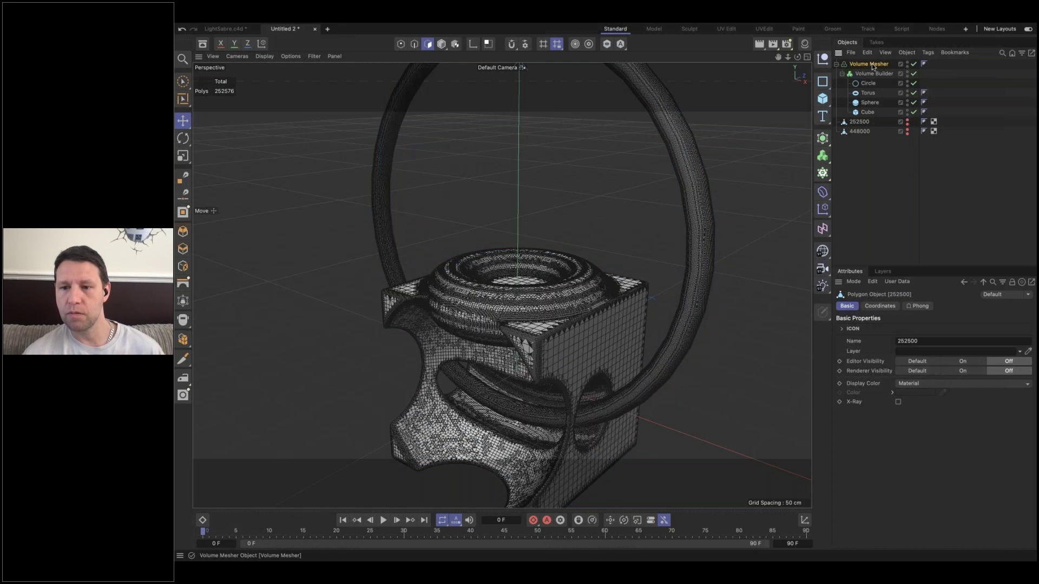
{"action": "left_click", "coordinate": [288, 57]}
{"action": "mouse_move", "coordinate": [264, 56]}
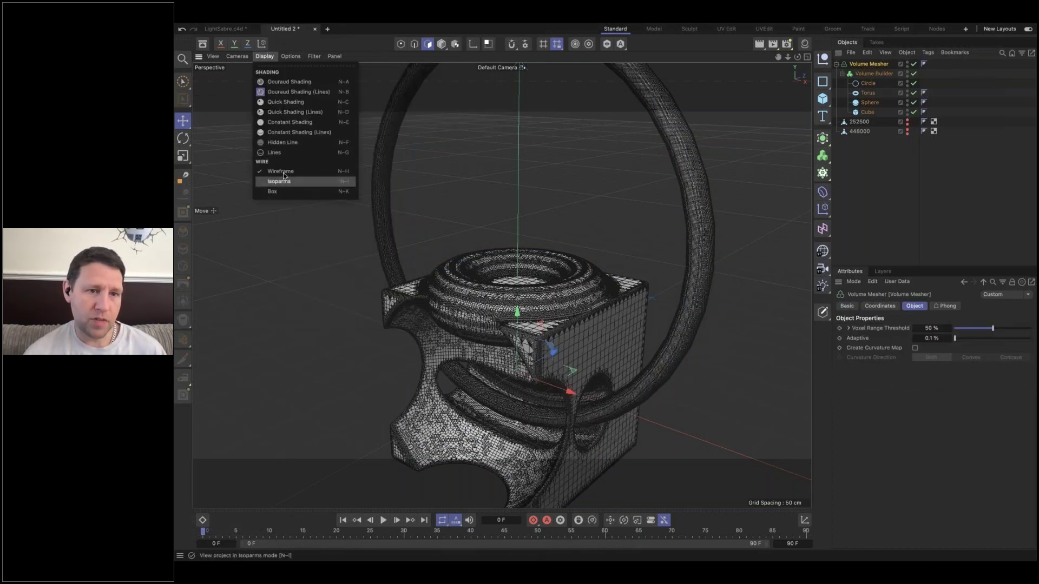
{"action": "left_click", "coordinate": [286, 82]}
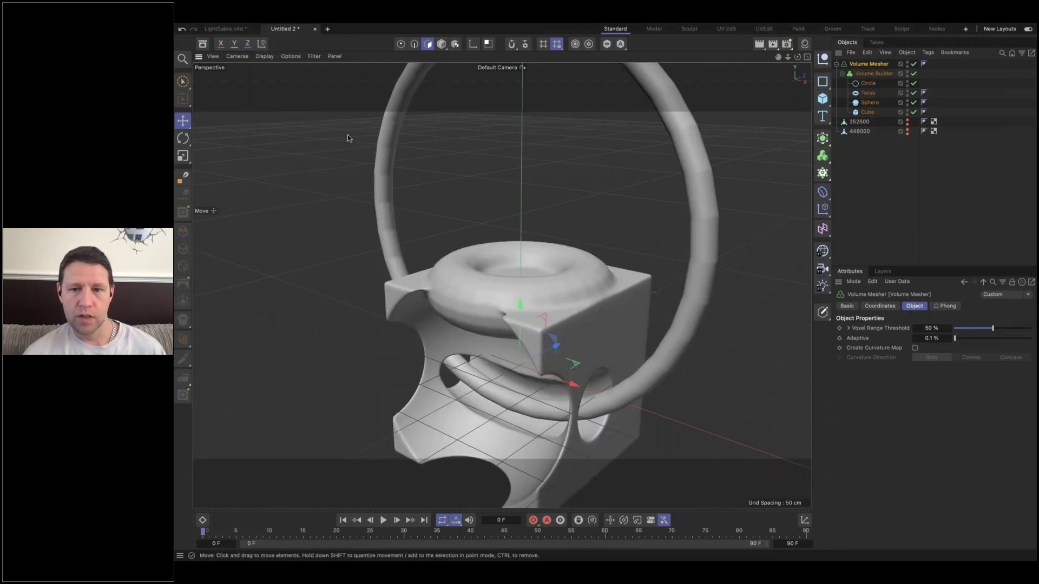
- Set the Volume Mesher's Adaptive value to 0.2% and display the model with mesh lines
{"action": "left_click", "coordinate": [931, 337]}
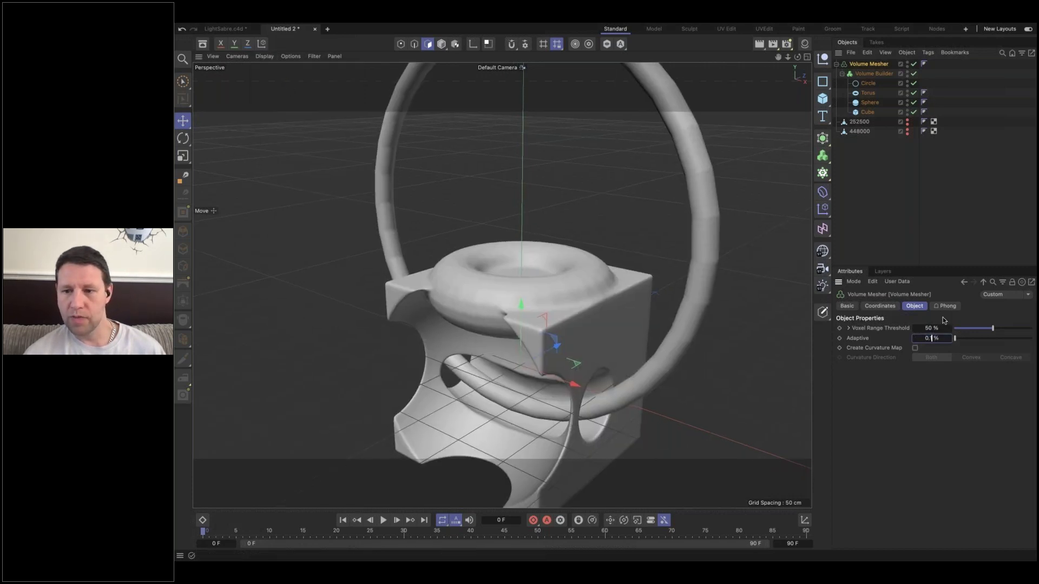
{"action": "key", "text": "BackSpace"}
{"action": "type", "text": "2"}
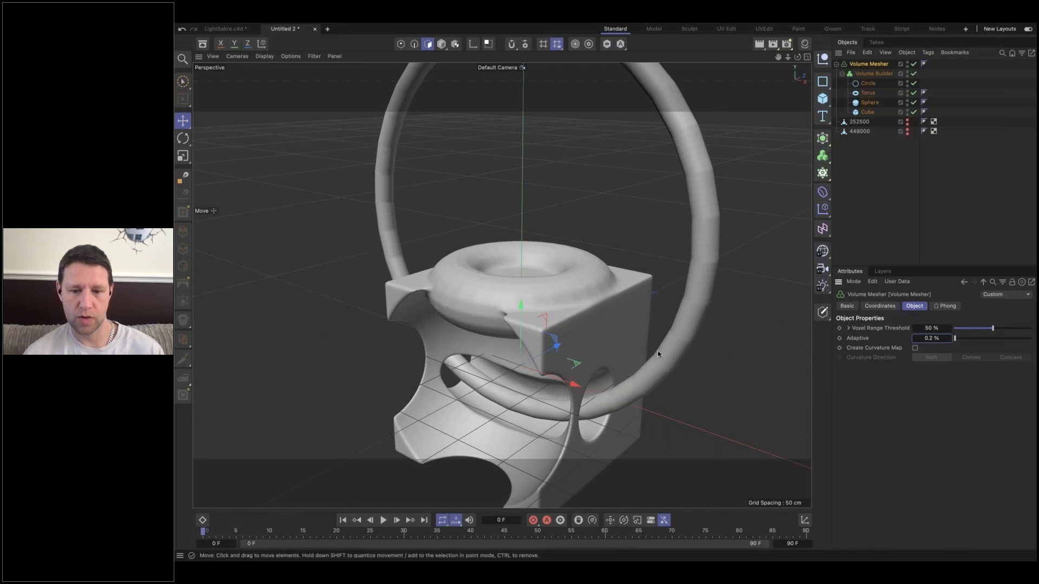
{"action": "type", "text": "nb"}
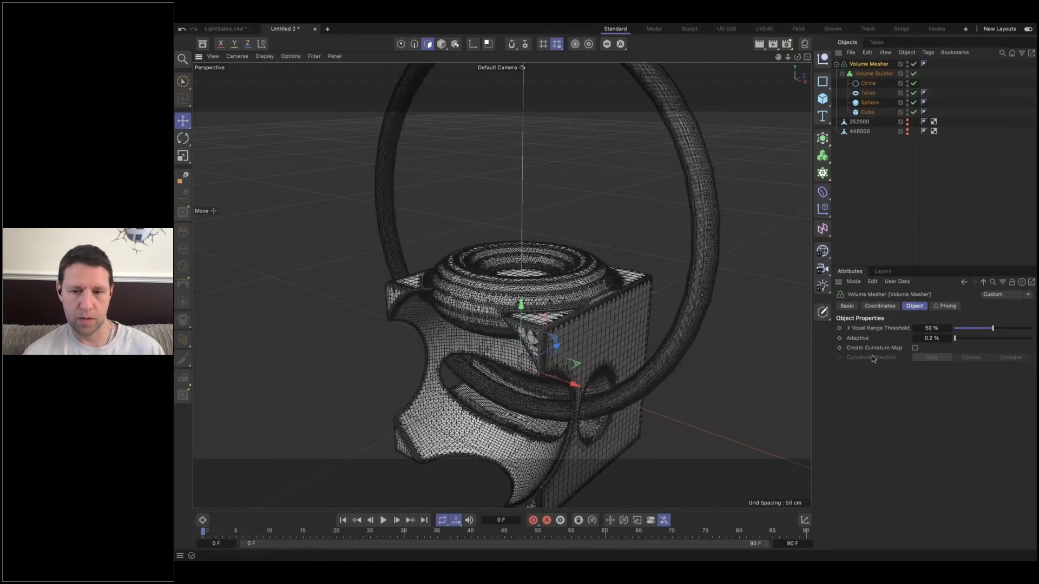
- Set the Volume Mesher's Adaptive value to 0.1%
{"action": "left_click", "coordinate": [932, 339]}
{"action": "type", "text": "0.1"}
{"action": "key", "text": "Return"}
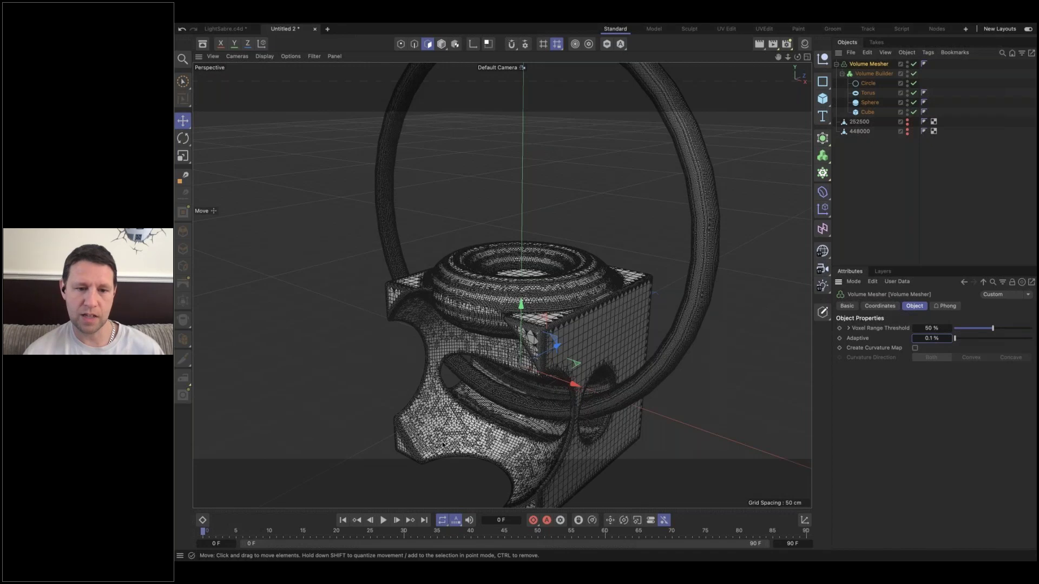
- Raise the Volume Mesher's Adaptive value to 1% with the mesh lines displayed
{"action": "double_click", "coordinate": [933, 338]}
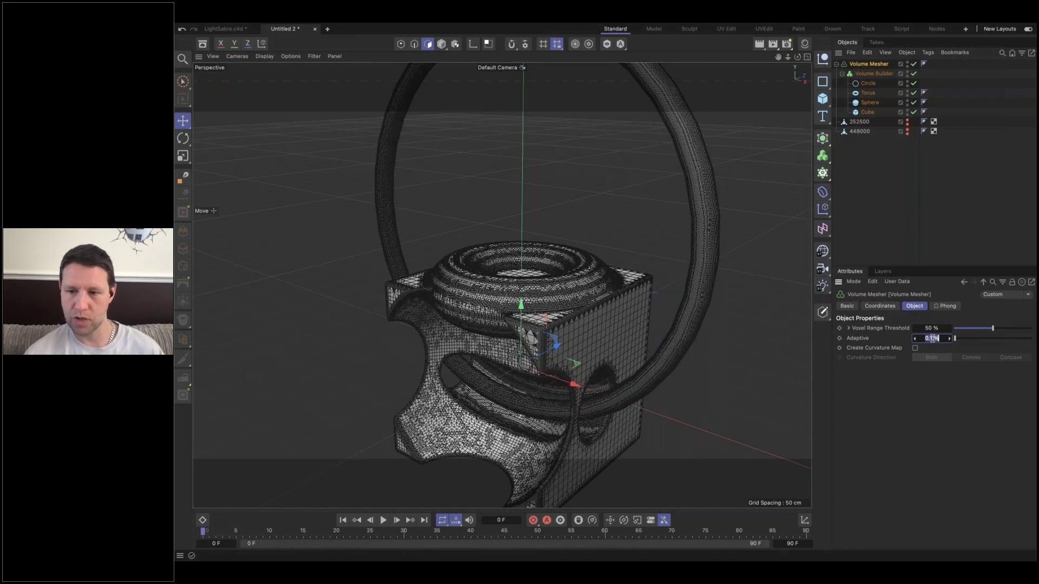
{"action": "left_click_drag", "start_coordinate": [932, 339], "coordinate": [913, 339]}
{"action": "type", "text": "1"}
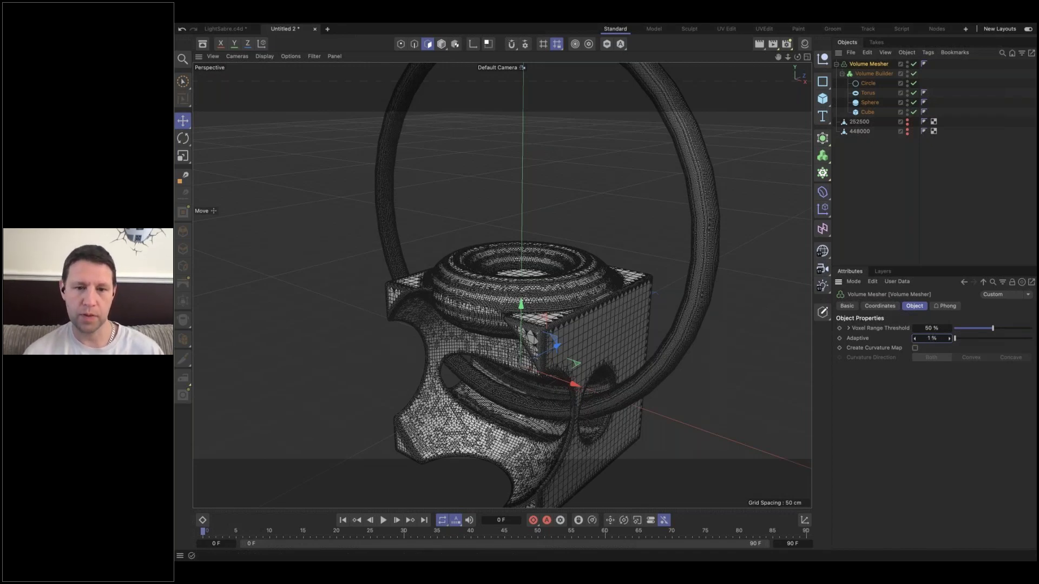
{"action": "key", "text": "Return"}
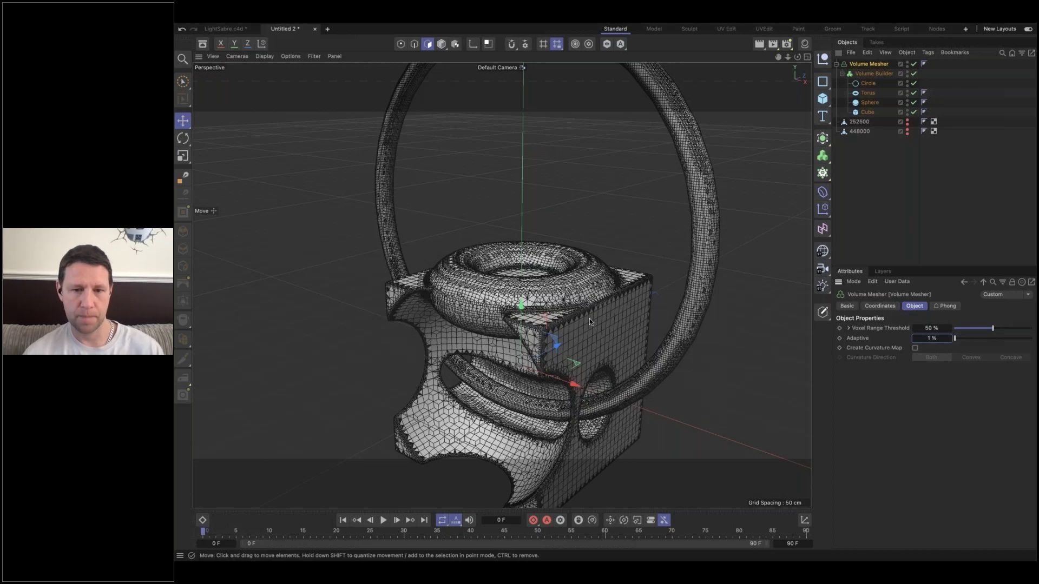
- Display the model with Gouraud Shading without mesh lines and set the Volume Mesher's Adaptive value to 0%
{"action": "key", "text": "n"}
{"action": "key", "text": "a"}
{"action": "left_click_drag", "start_coordinate": [619, 327], "coordinate": [648, 328], "text": "alt"}
{"action": "double_click", "coordinate": [933, 338]}
{"action": "type", "text": "0"}
{"action": "key", "text": "Return"}
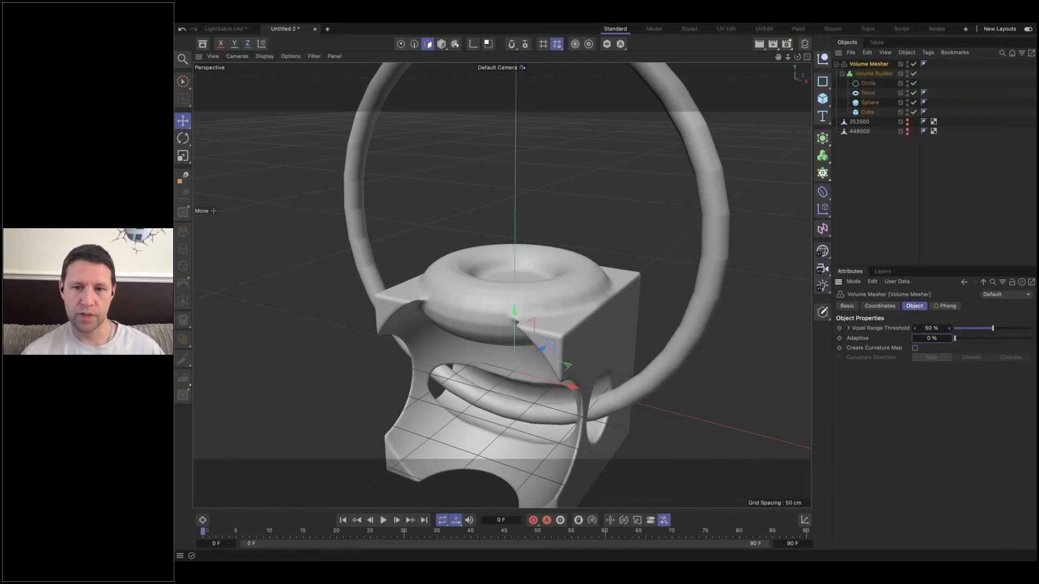
- Set the Volume Mesher's Adaptive value to 1%
{"action": "double_click", "coordinate": [930, 339]}
{"action": "type", "text": "1"}
{"action": "key", "text": "Return"}
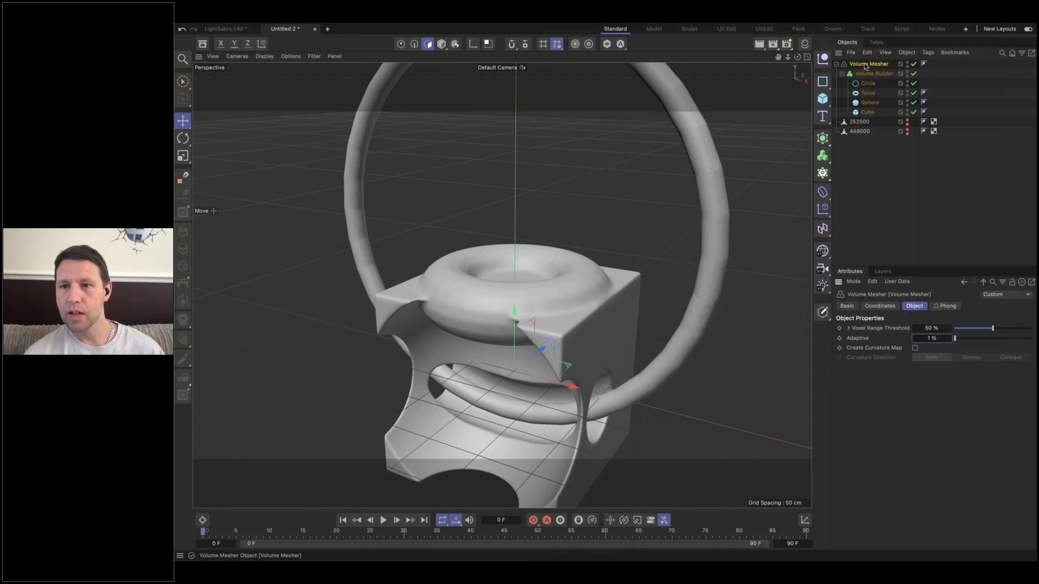
- Convert the 1% adaptive Volume Mesher's current state to a polygon object and look up its object information
{"action": "right_click", "coordinate": [867, 96]}
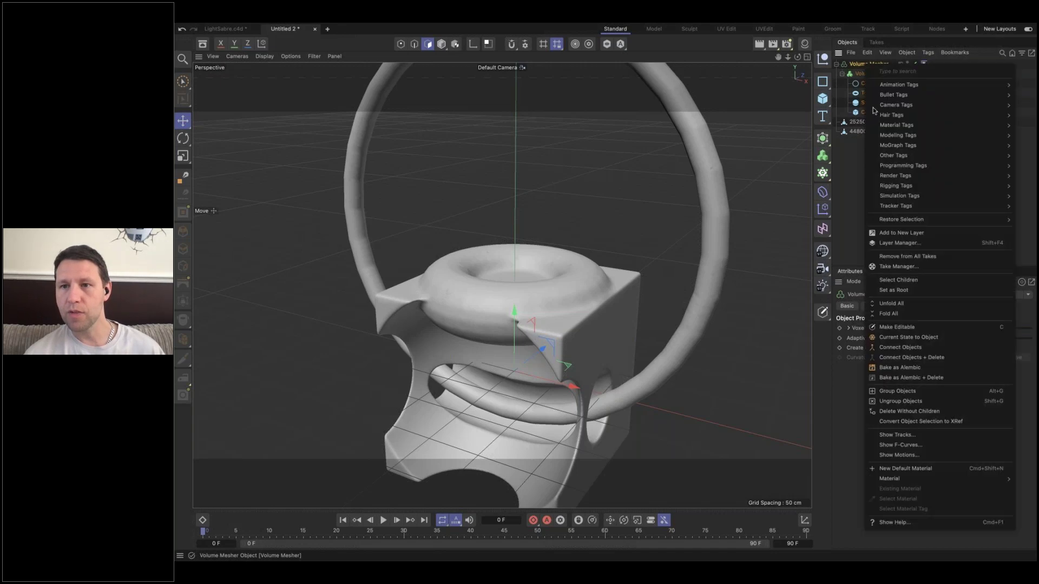
{"action": "left_click", "coordinate": [911, 338]}
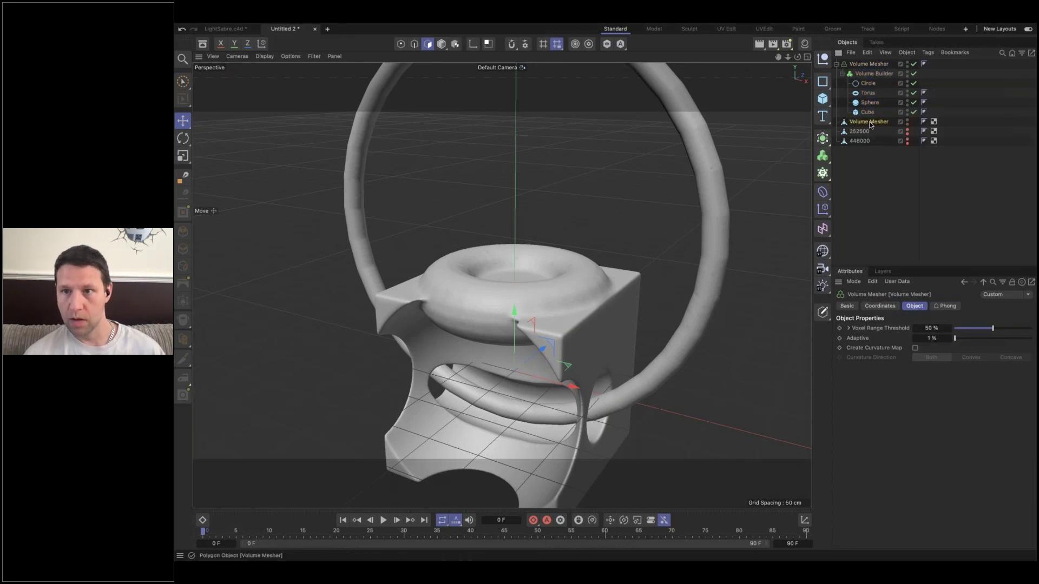
{"action": "left_click", "coordinate": [907, 52]}
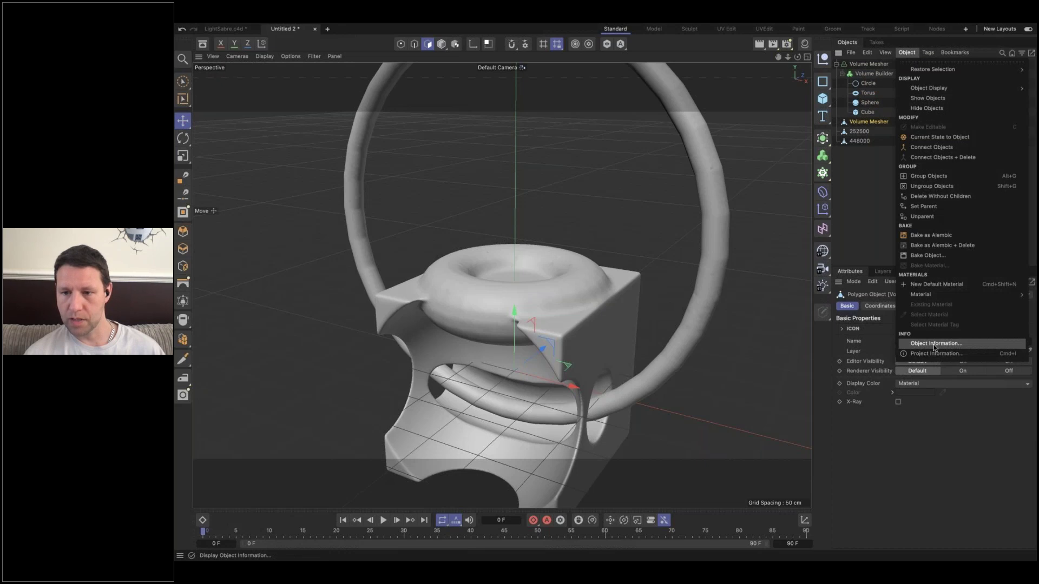
{"action": "left_click", "coordinate": [933, 343]}
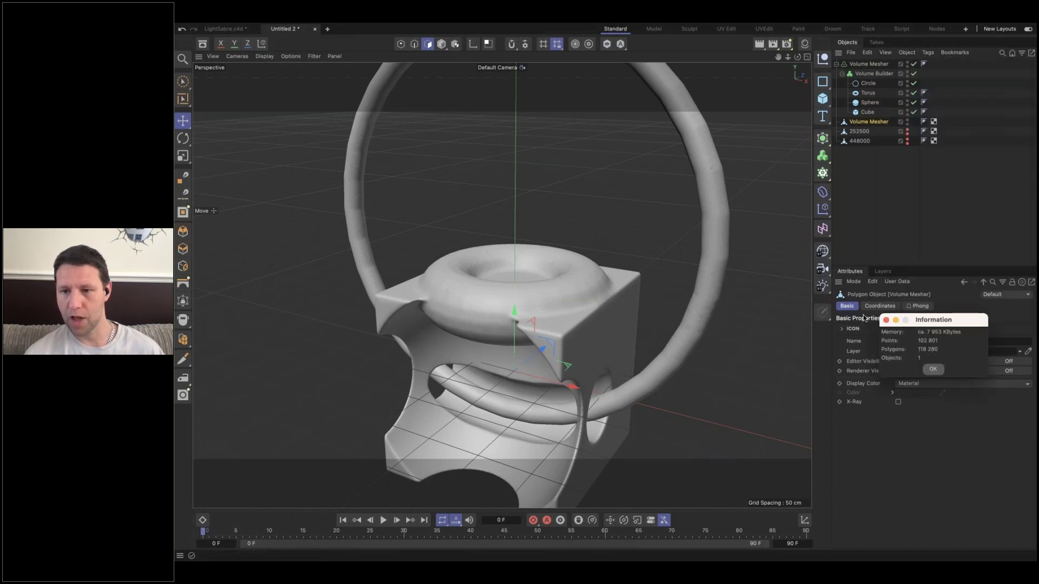
{"action": "left_click", "coordinate": [886, 320]}
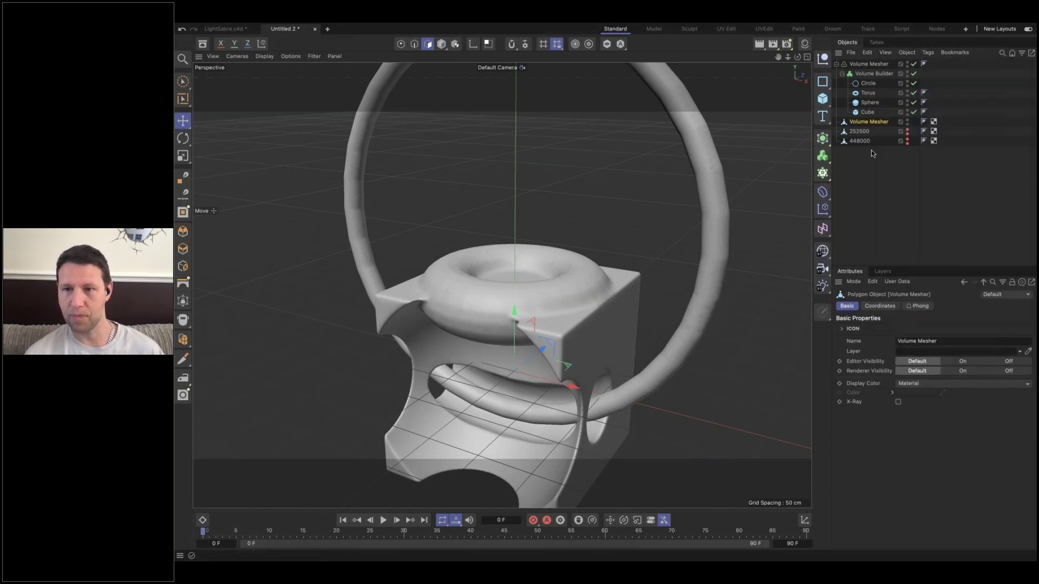
- Rename the new polygon object made from the 1% adaptive mesh as 118000
{"action": "double_click", "coordinate": [868, 122]}
{"action": "type", "text": "118"}
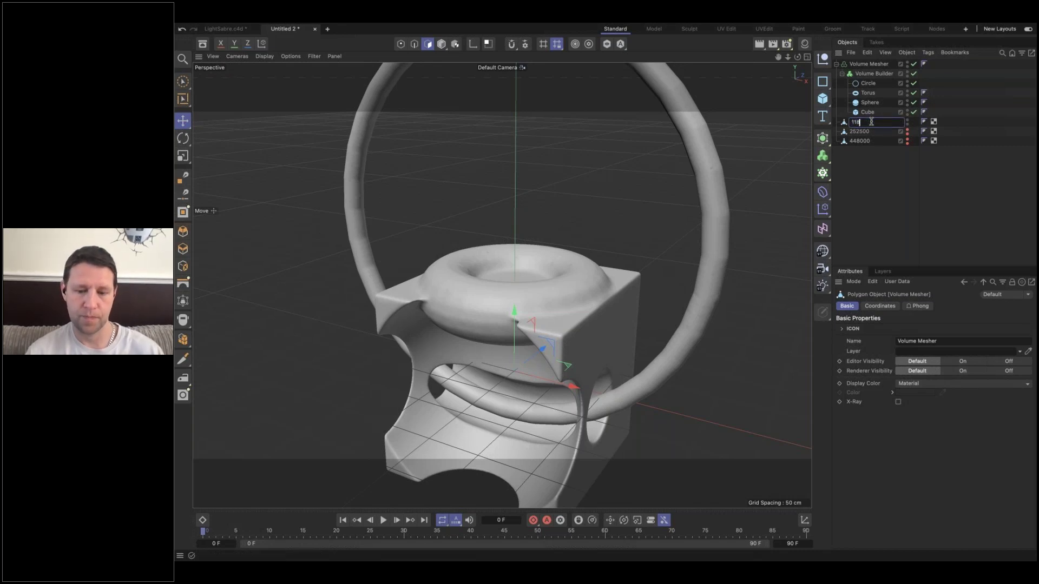
{"action": "type", "text": "000"}
{"action": "key", "text": "Return"}
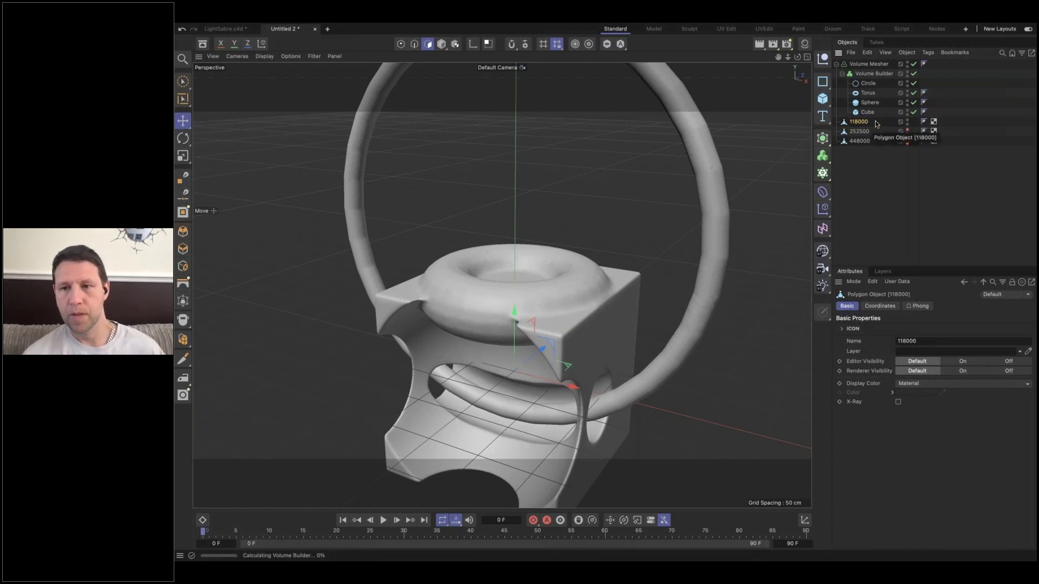
- Hide the 118000 mesh in both the editor and the renderer
{"action": "left_click", "coordinate": [907, 120]}
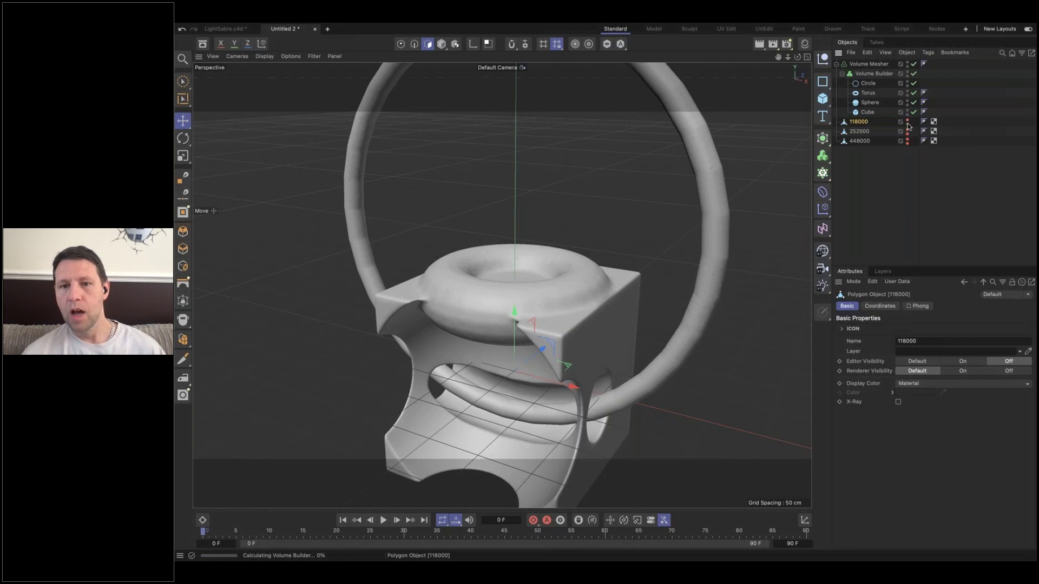
{"action": "left_click", "coordinate": [907, 123]}
{"action": "left_click", "coordinate": [907, 124]}
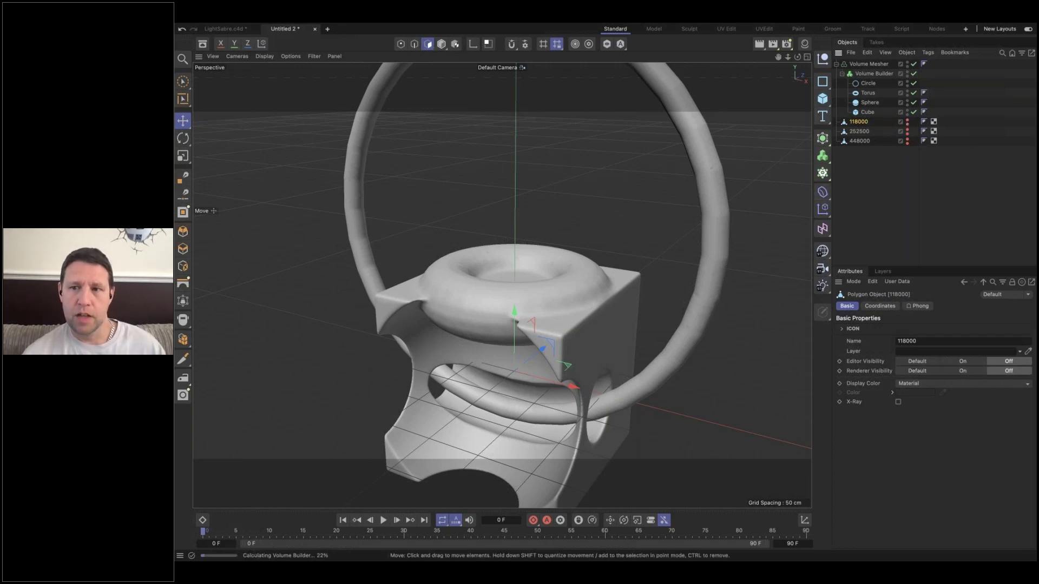
- Disable the Volume Builder, hide the Volume Mesher, and show only the 118000 mesh for inspection
{"action": "left_click", "coordinate": [914, 74]}
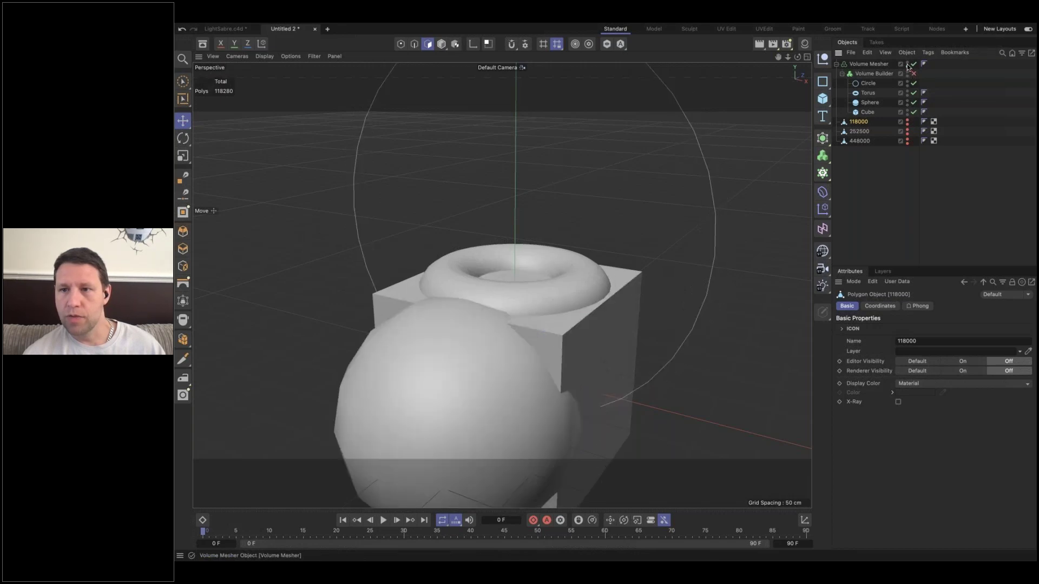
{"action": "left_click", "coordinate": [907, 63], "text": "alt"}
{"action": "left_click", "coordinate": [908, 120], "text": "alt"}
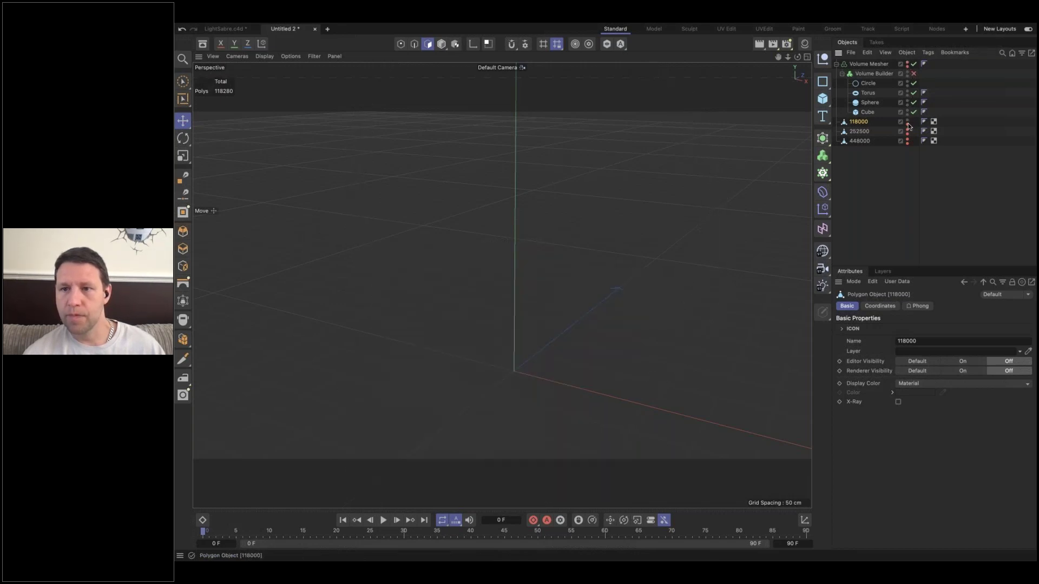
{"action": "left_click_drag", "start_coordinate": [626, 251], "coordinate": [522, 293], "text": "alt"}
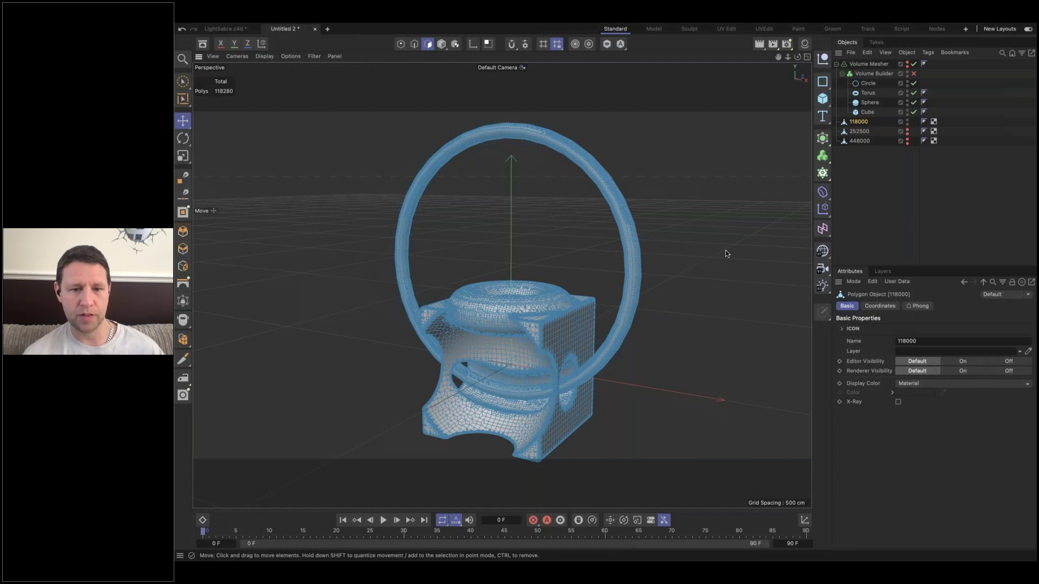
- Hide the 118000 mesh, then show and select the 448000 mesh to inspect its density
{"action": "left_click", "coordinate": [907, 122], "text": "ctrl"}
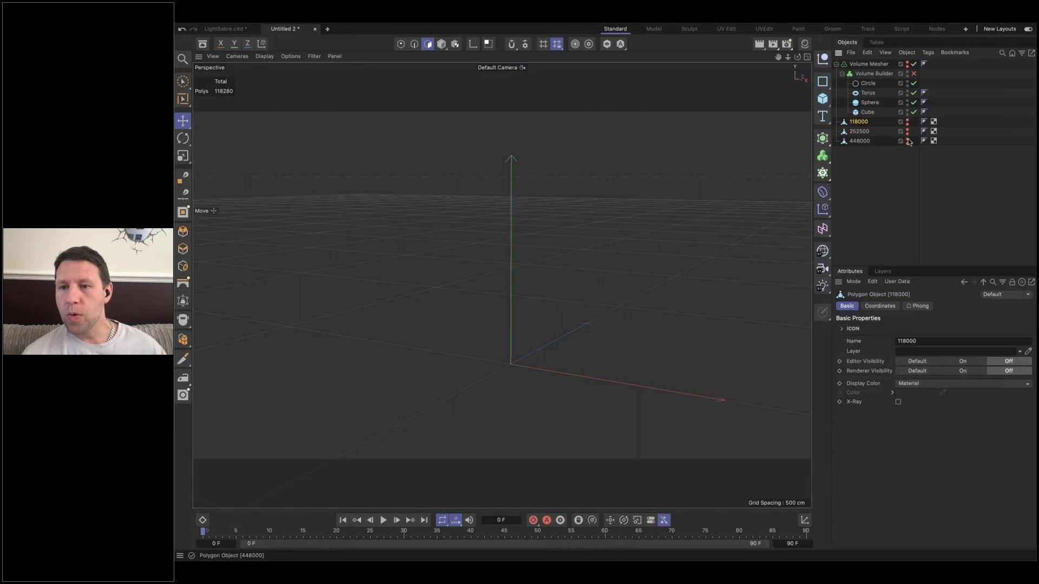
{"action": "left_click", "coordinate": [908, 142], "text": "ctrl"}
{"action": "left_click", "coordinate": [859, 141]}
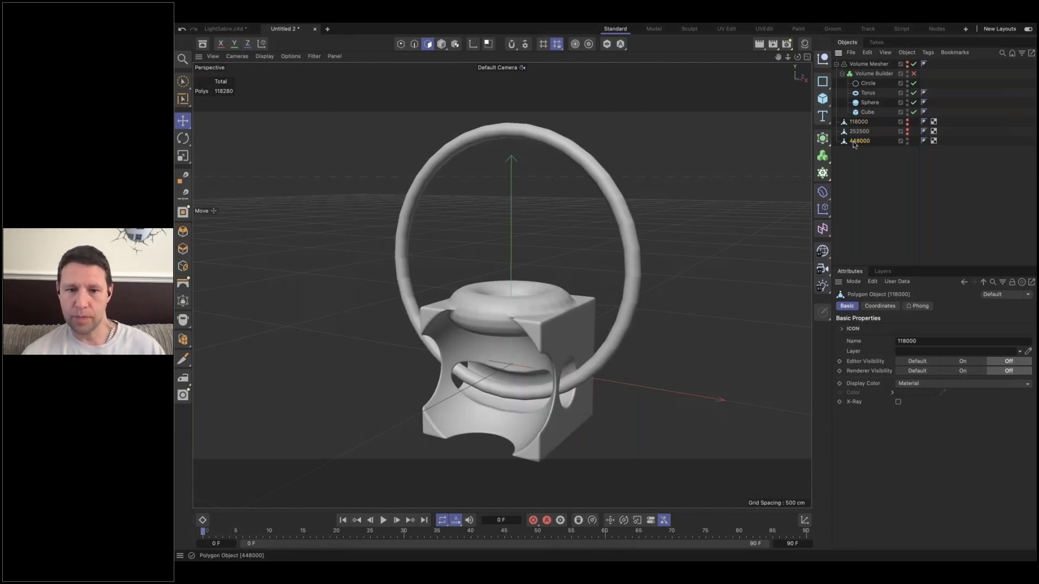
{"action": "right_click_drag", "start_coordinate": [541, 236], "coordinate": [618, 228], "text": "alt"}
{"action": "left_click_drag", "start_coordinate": [618, 229], "coordinate": [608, 233], "text": "alt"}
{"action": "right_click_drag", "start_coordinate": [615, 227], "coordinate": [541, 226], "text": "alt"}
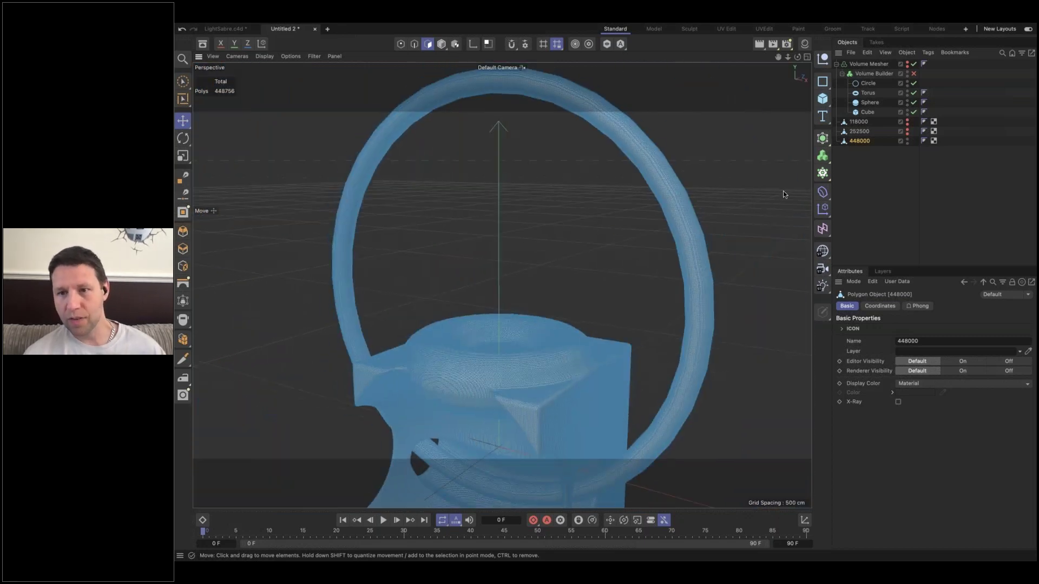
- Add a Remesh generator, try the Instant Mesh algorithm, and set it back to ZRemesher
{"action": "left_click", "coordinate": [823, 139]}
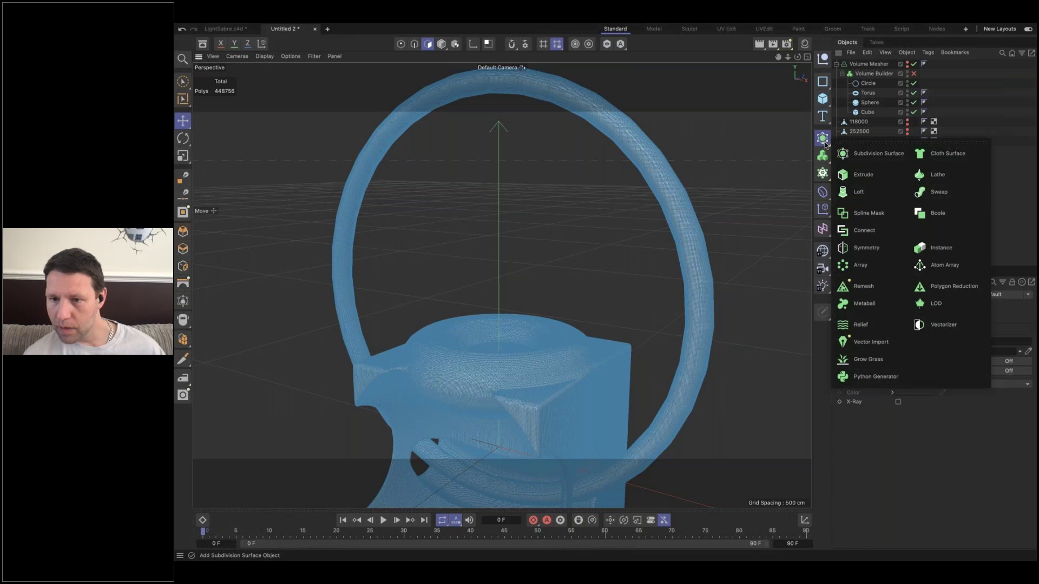
{"action": "left_click", "coordinate": [861, 291]}
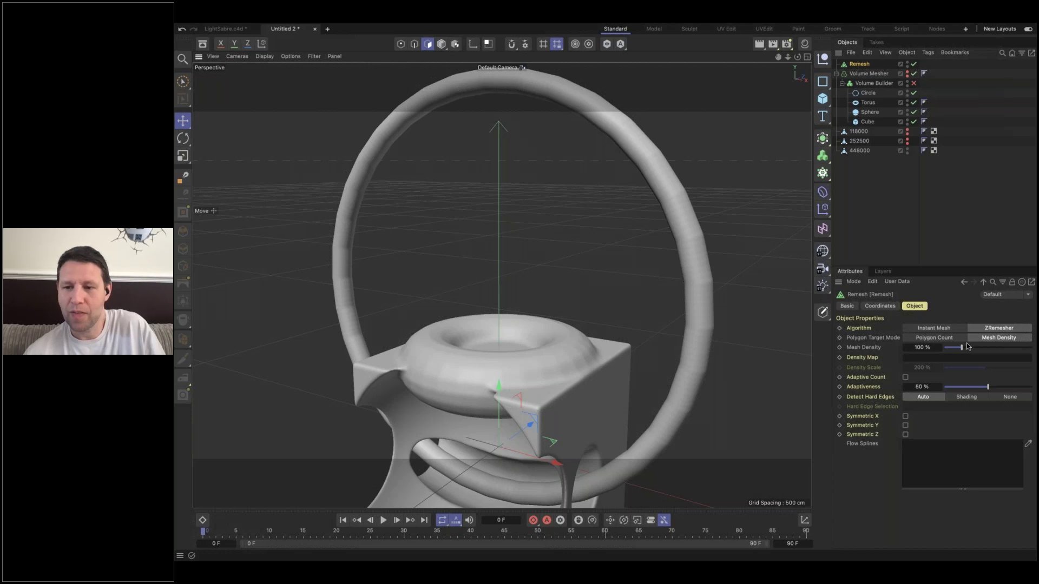
{"action": "left_click", "coordinate": [953, 329]}
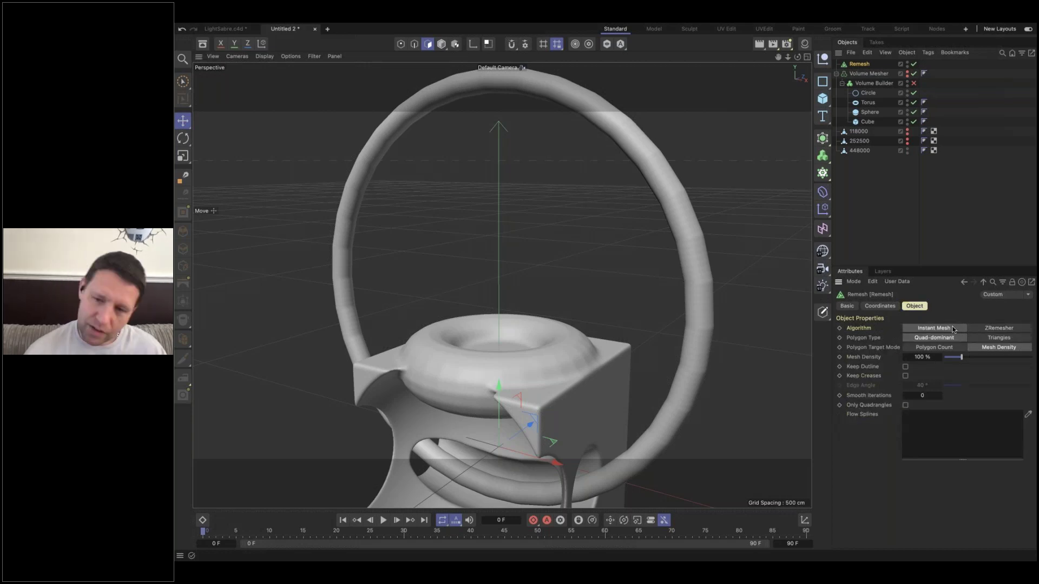
{"action": "left_click", "coordinate": [994, 328]}
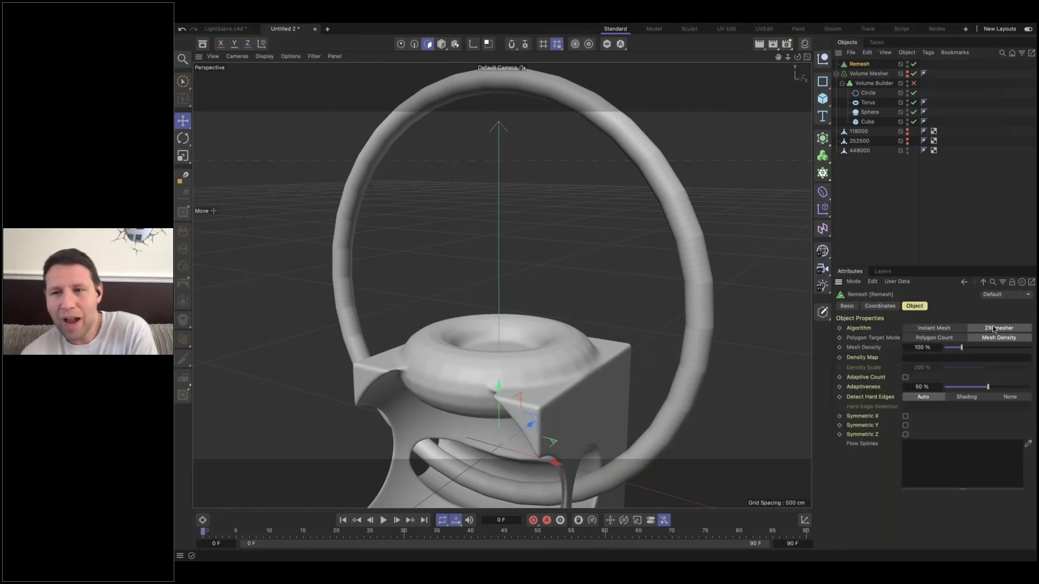
- Make the 448000 mesh a child of Remesh and display the model with Gouraud Shading and mesh lines
{"action": "left_click", "coordinate": [860, 151]}
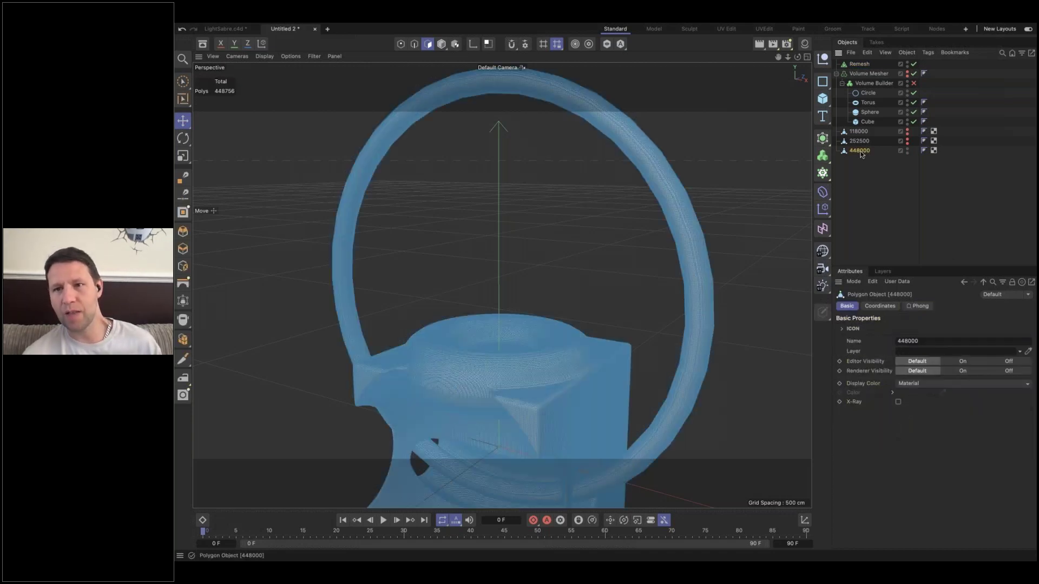
{"action": "left_click_drag", "start_coordinate": [860, 151], "coordinate": [856, 65]}
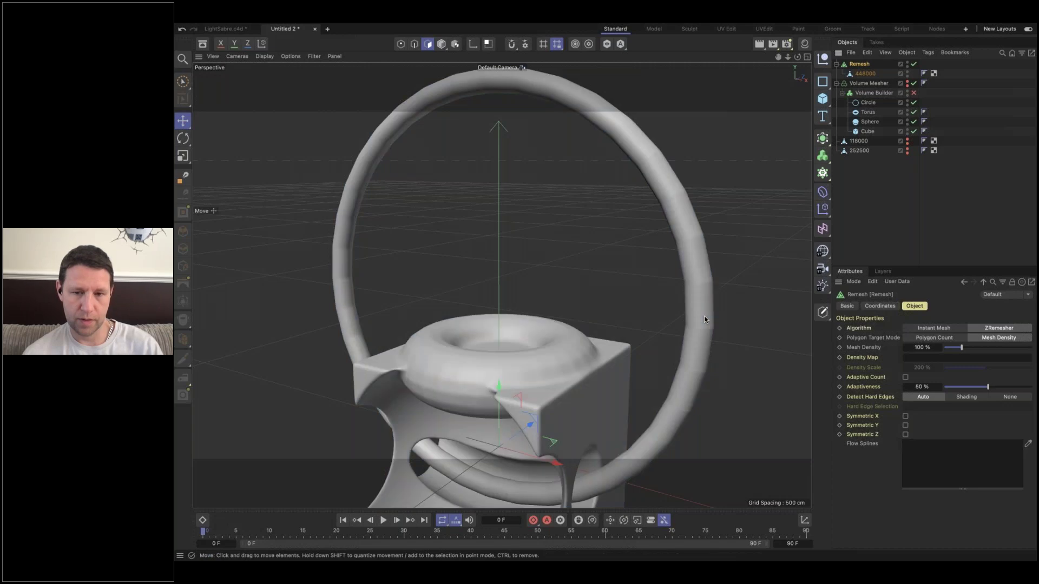
{"action": "key", "text": "n"}
{"action": "key", "text": "b"}
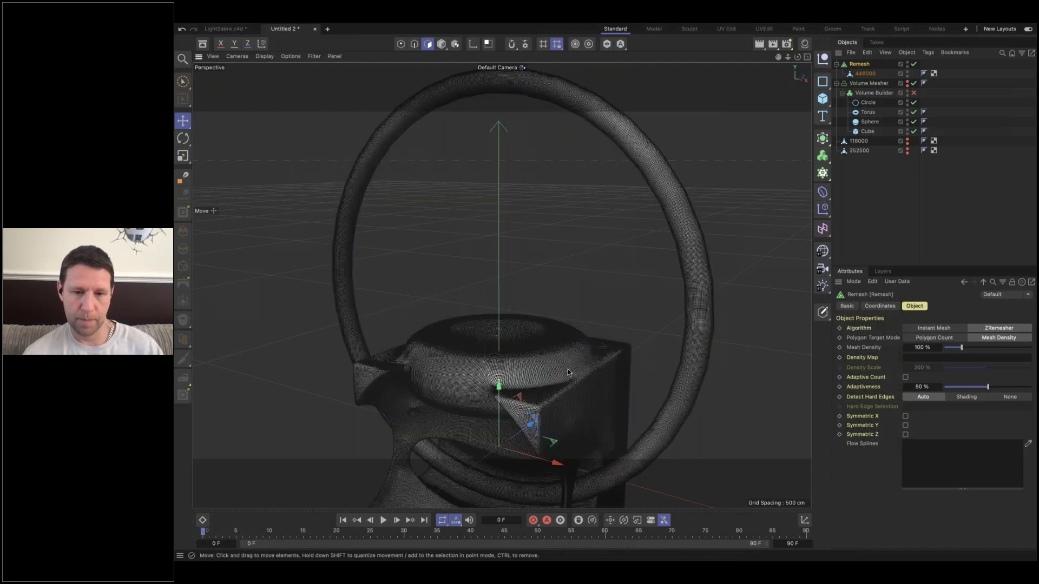
- Examine the remeshed topology around the torus, the cube edges and the cut-out corners
{"action": "scroll", "coordinate": [563, 371], "scroll_direction": "up", "scroll_amount": 3}
{"action": "scroll", "coordinate": [592, 378], "scroll_direction": "up", "scroll_amount": 5}
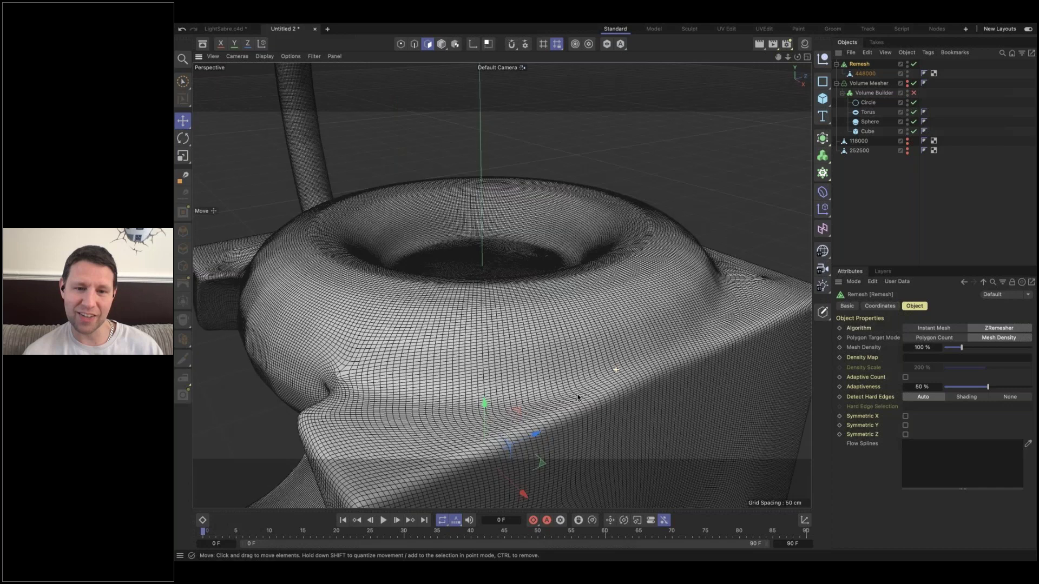
{"action": "scroll", "coordinate": [622, 375], "scroll_direction": "down", "scroll_amount": 6}
{"action": "scroll", "coordinate": [622, 343], "scroll_direction": "up", "scroll_amount": 2}
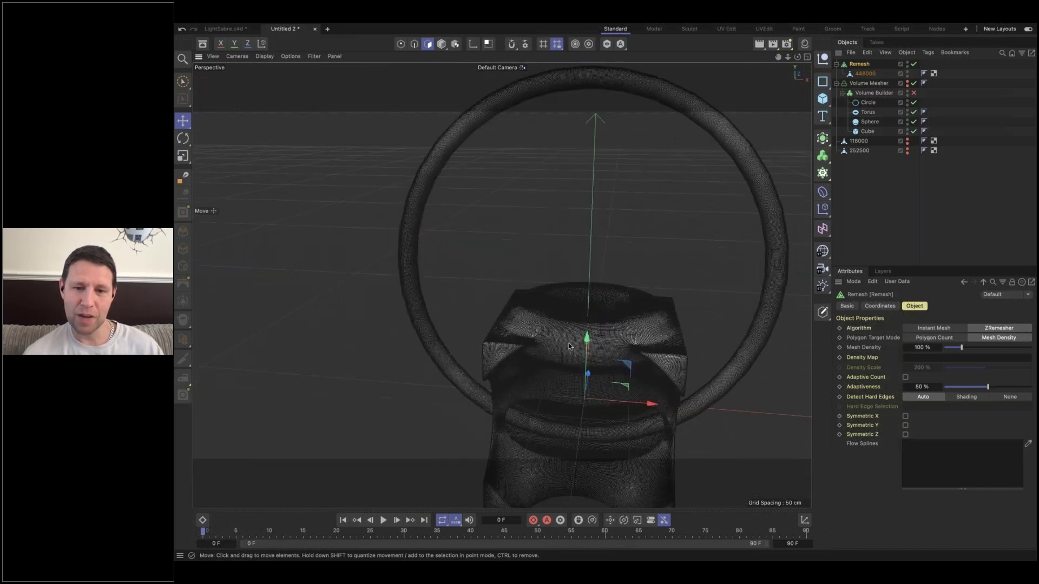
{"action": "scroll", "coordinate": [622, 342], "scroll_direction": "up", "scroll_amount": 5}
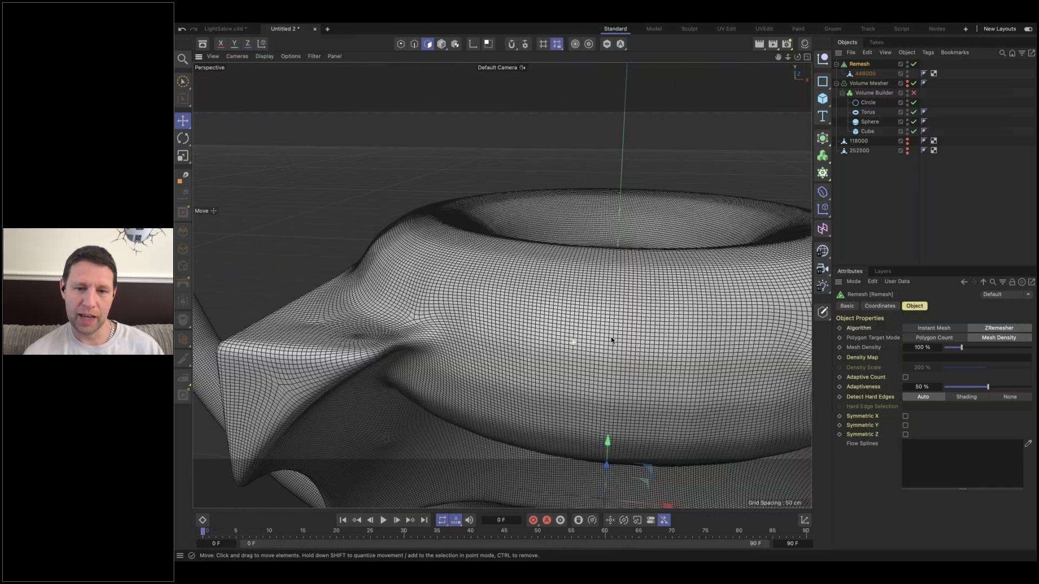
{"action": "left_click_drag", "start_coordinate": [612, 340], "coordinate": [649, 314], "text": "alt"}
{"action": "scroll", "coordinate": [595, 303], "scroll_direction": "down", "scroll_amount": 5}
{"action": "left_click_drag", "start_coordinate": [568, 298], "coordinate": [525, 316], "text": "alt"}
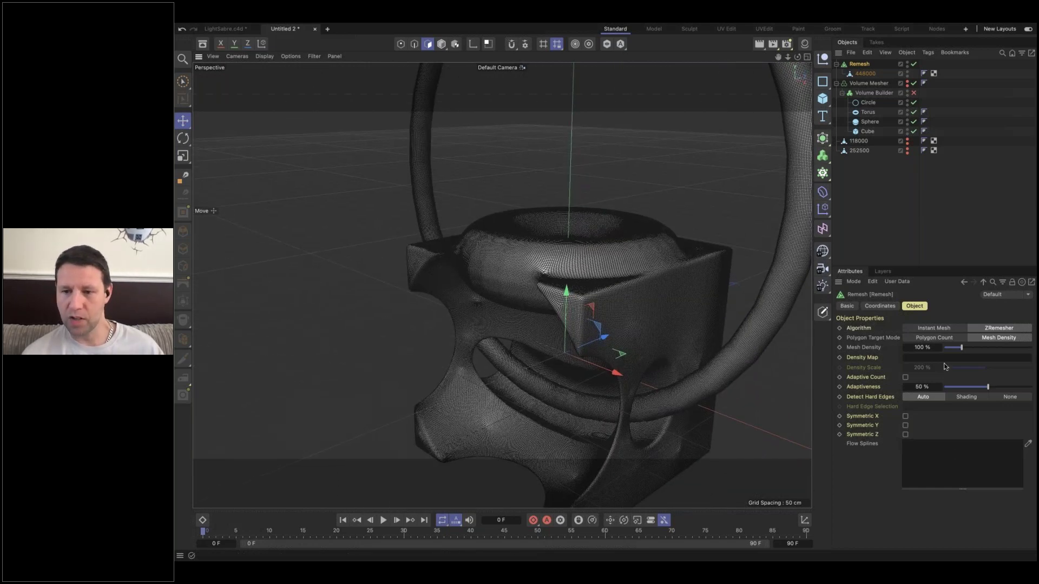
- Set the Remesh generator's Mesh Density to 50 %
{"action": "double_click", "coordinate": [923, 347]}
{"action": "type", "text": "50"}
{"action": "key", "text": "Return"}
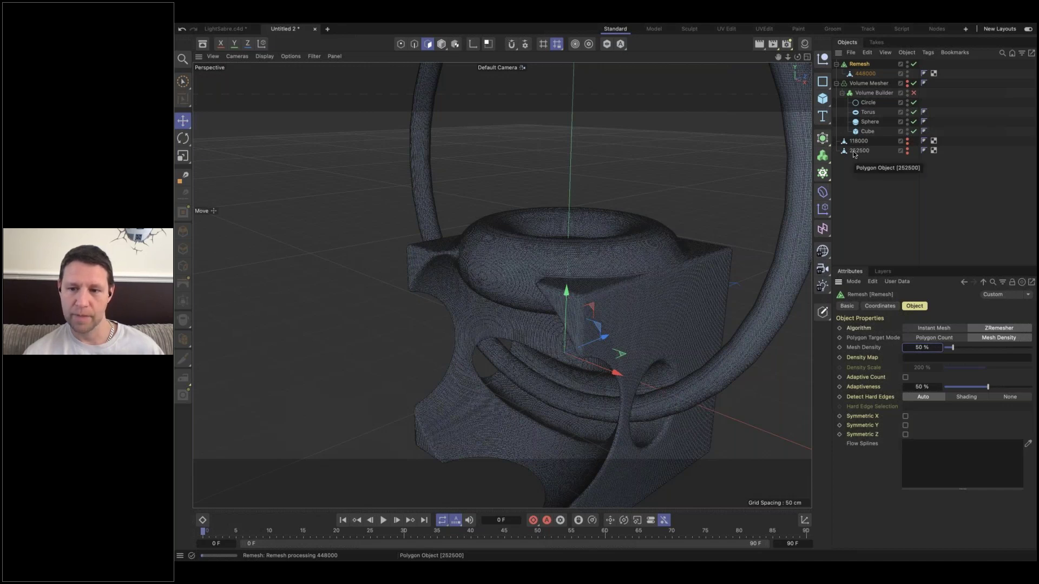
- Read the help entry for Remesh's Adaptiveness setting, including the horse head comparison, and close the help window
{"action": "right_click", "coordinate": [869, 389]}
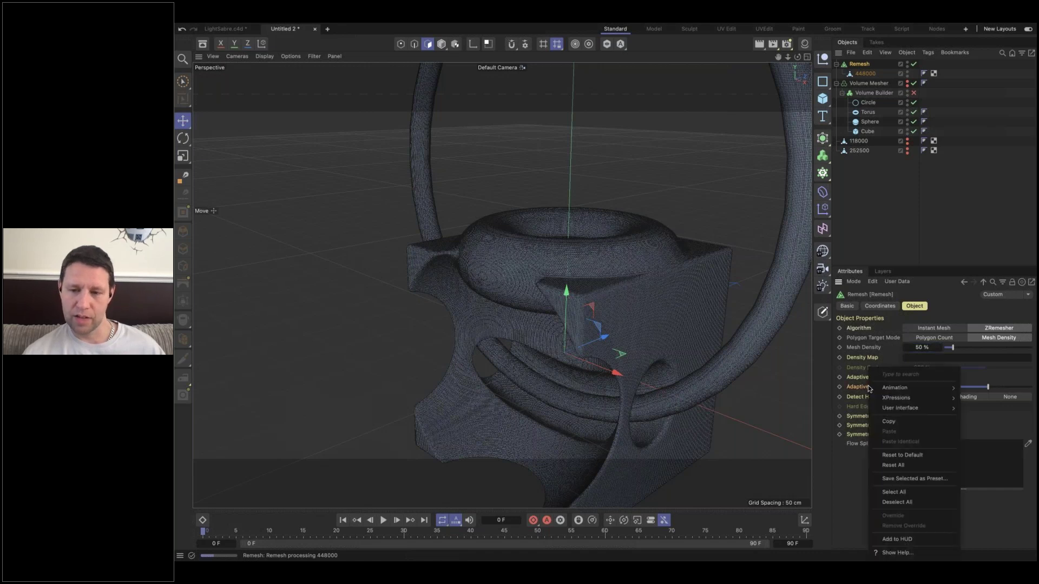
{"action": "left_click", "coordinate": [898, 552]}
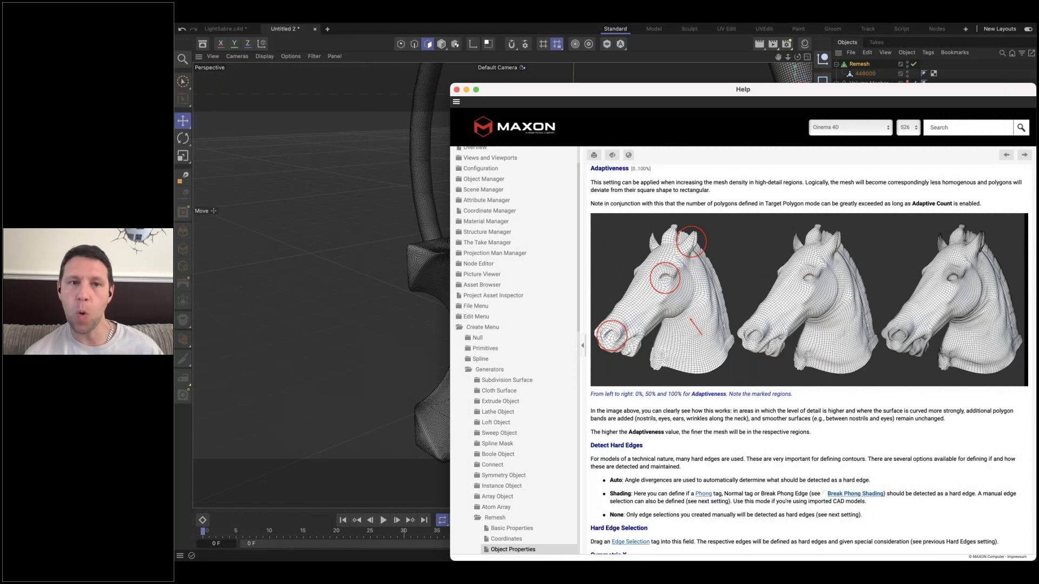
{"action": "left_click", "coordinate": [377, 30]}
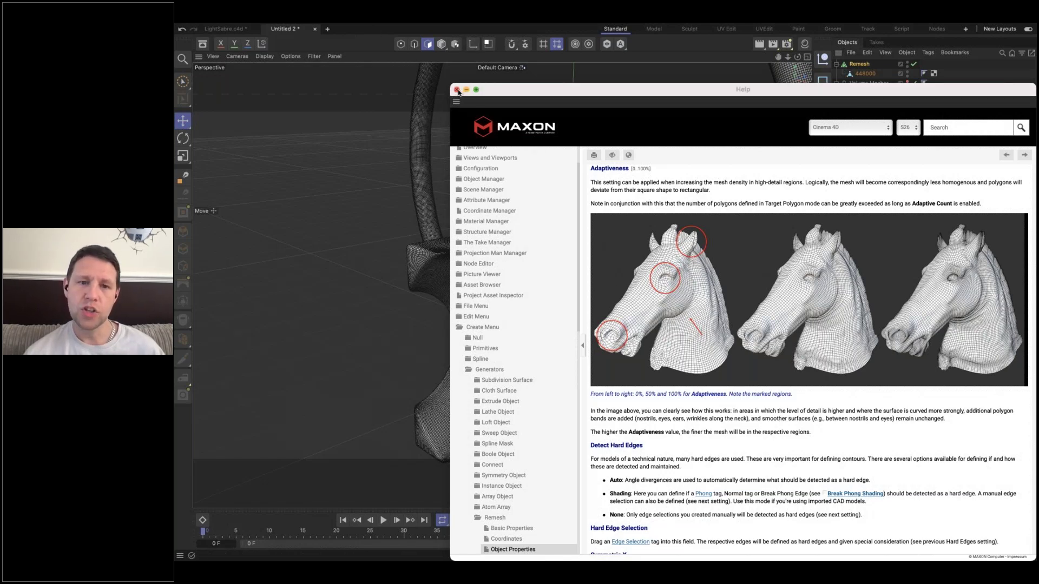
{"action": "left_click", "coordinate": [458, 90]}
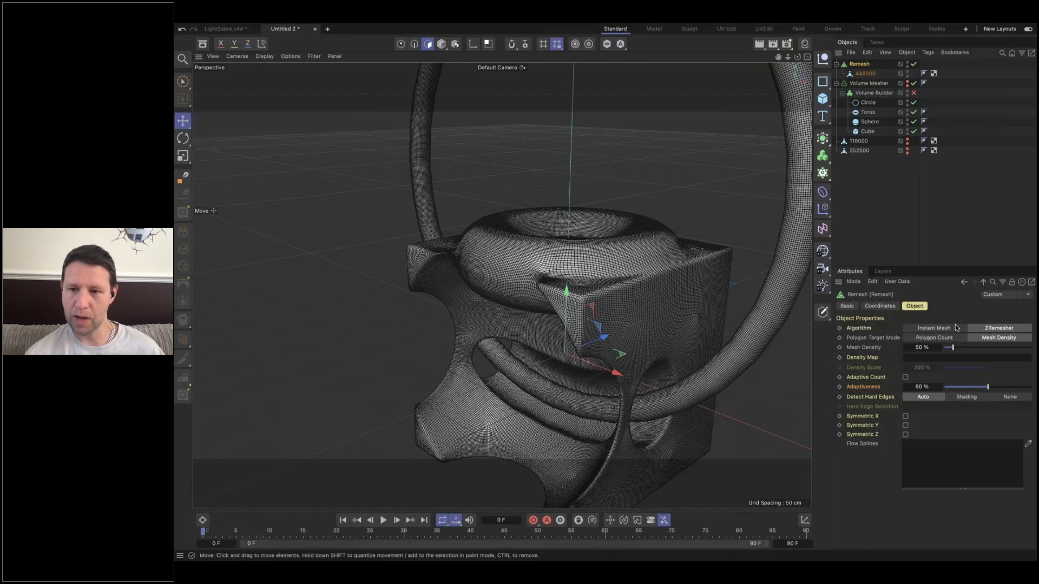
- Try a Remesh Adaptiveness of 79 % and examine the resulting topology on the torus, ring and cube from several angles
{"action": "left_click_drag", "start_coordinate": [989, 389], "coordinate": [1013, 387]}
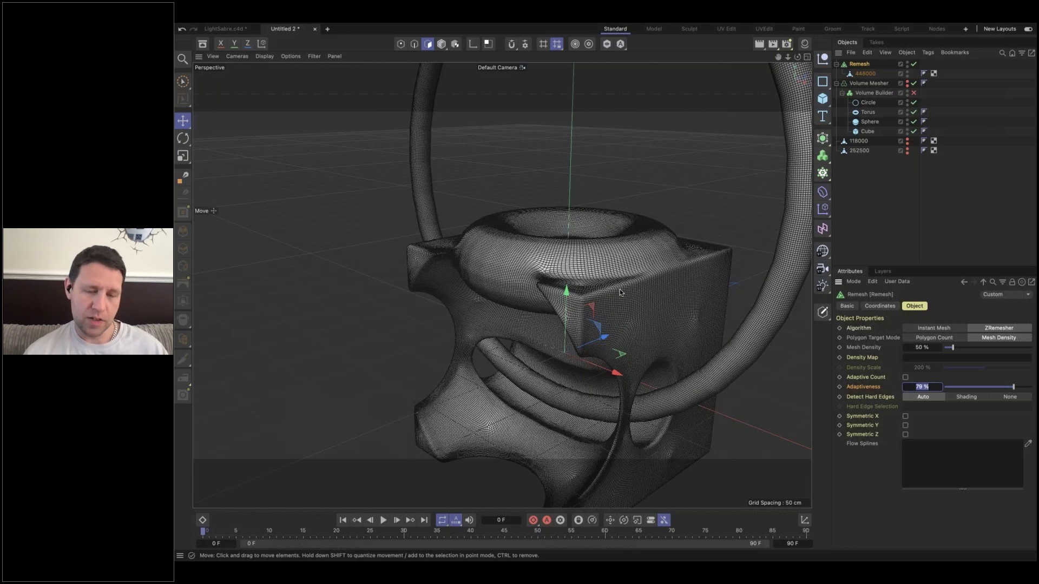
{"action": "key", "text": "Return"}
{"action": "left_click_drag", "start_coordinate": [618, 294], "coordinate": [802, 190], "text": "alt"}
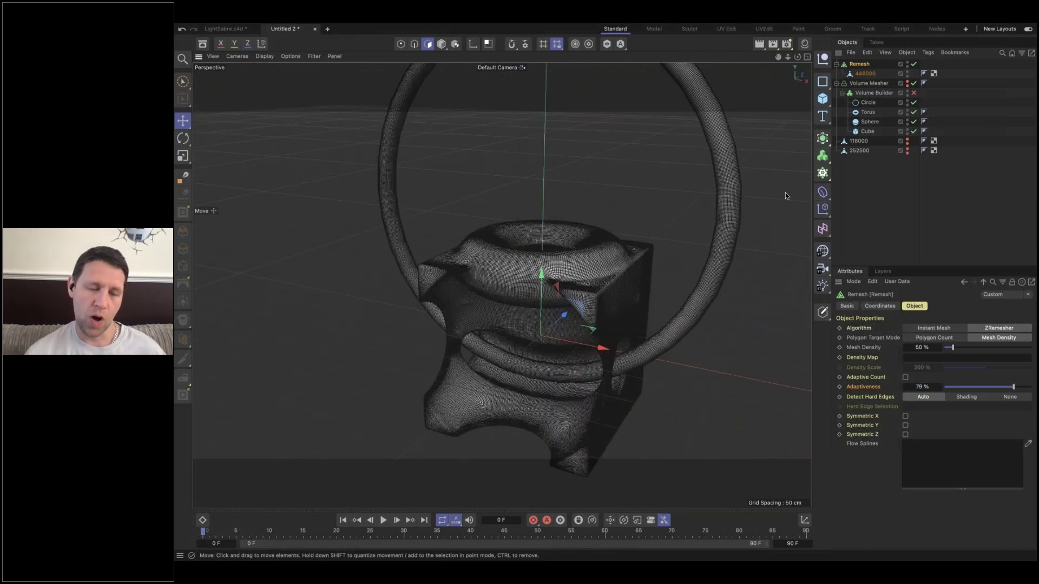
{"action": "left_click_drag", "start_coordinate": [610, 274], "coordinate": [661, 287], "text": "alt"}
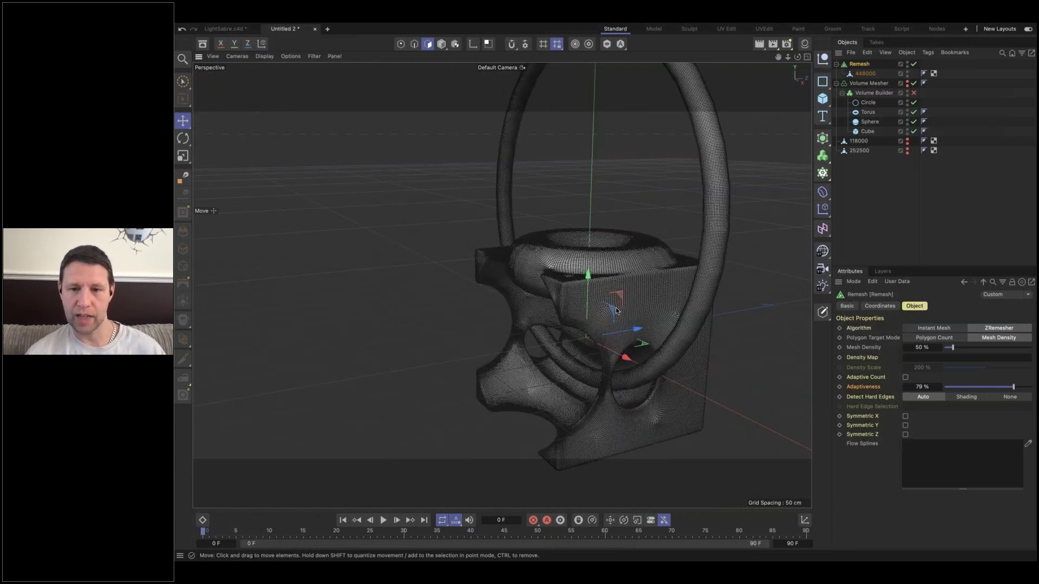
{"action": "left_click_drag", "start_coordinate": [631, 293], "coordinate": [679, 297], "text": "alt"}
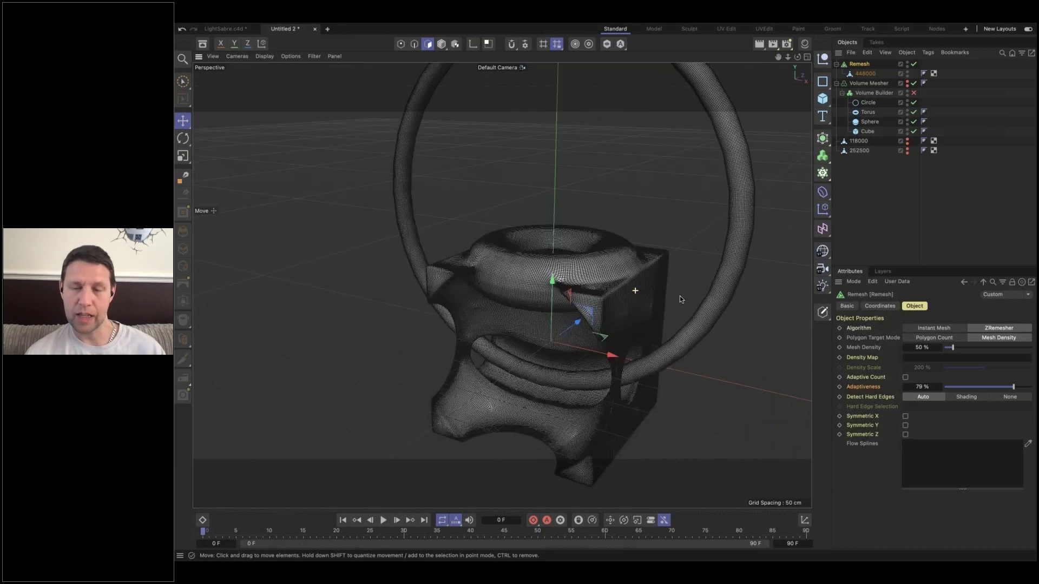
{"action": "left_click_drag", "start_coordinate": [659, 288], "coordinate": [657, 266], "text": "alt"}
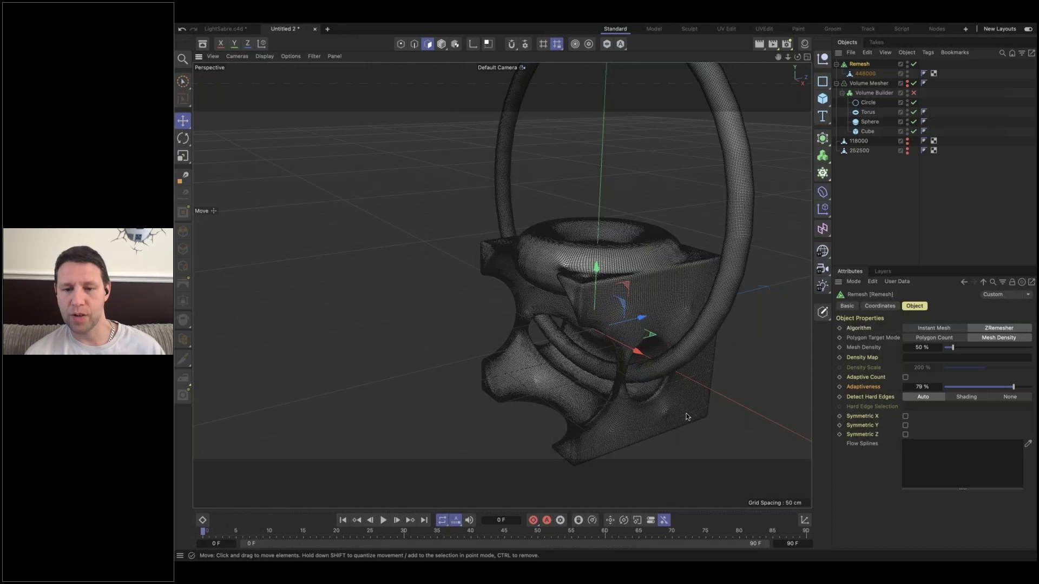
{"action": "mouse_move", "coordinate": [661, 296]}
{"action": "left_mouse_down", "text": "alt"}
{"action": "mouse_move", "coordinate": [700, 301]}
{"action": "mouse_move", "coordinate": [664, 306]}
{"action": "left_mouse_up", "text": "alt"}
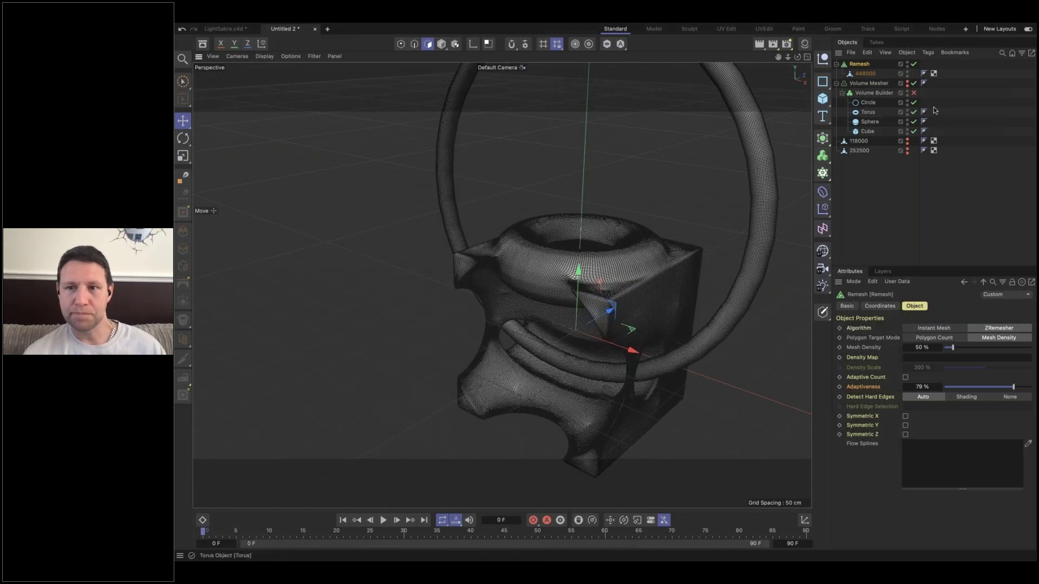
- Switch Remesh's Polygon Target Mode to Polygon Count and set the count to 100000
{"action": "left_click", "coordinate": [934, 338]}
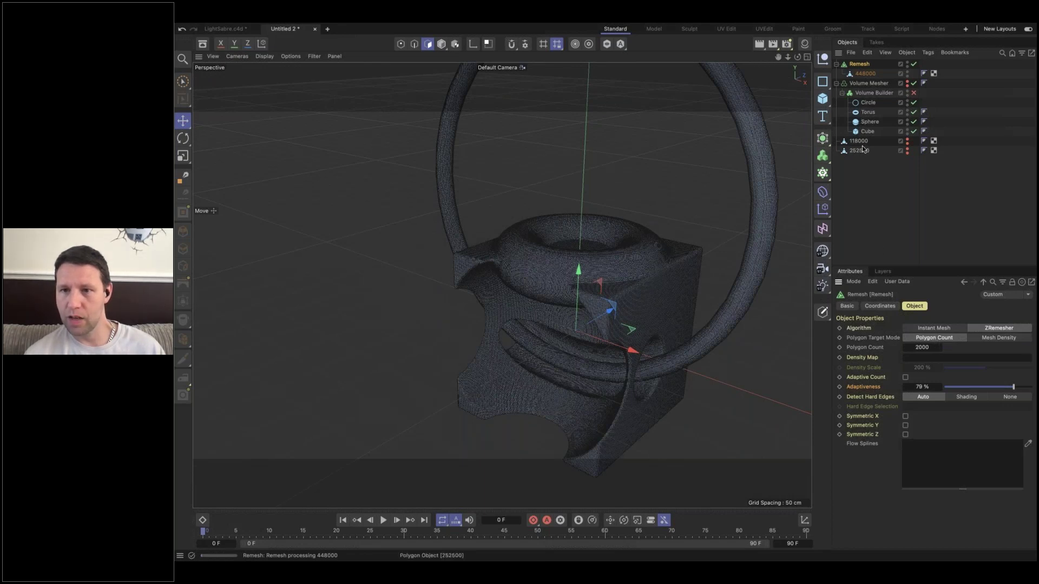
{"action": "double_click", "coordinate": [922, 347]}
{"action": "type", "text": "11100"}
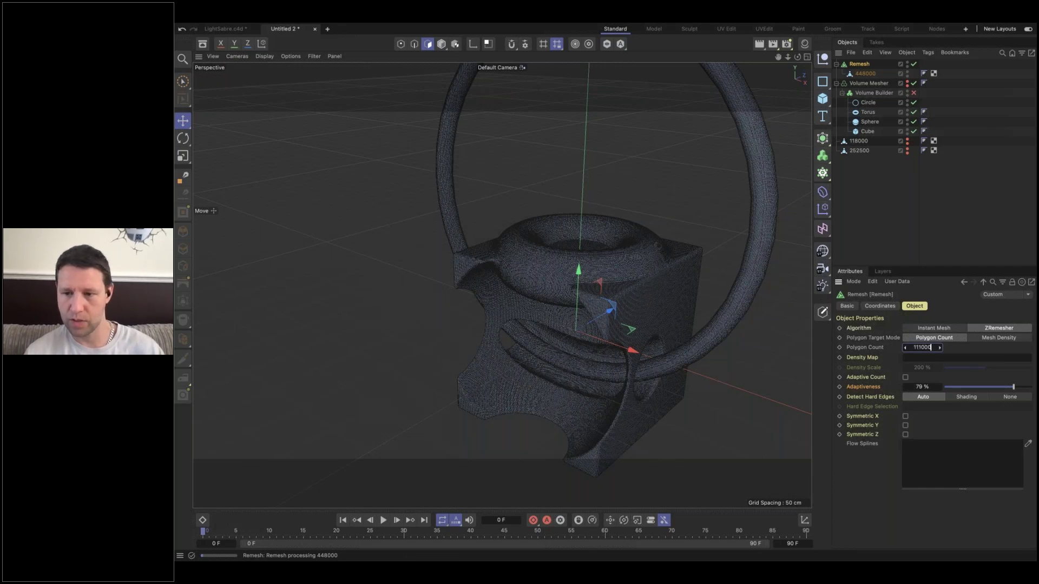
{"action": "key", "text": "Return"}
{"action": "left_click", "coordinate": [919, 348]}
{"action": "key", "text": "BackSpace"}
{"action": "type", "text": "0"}
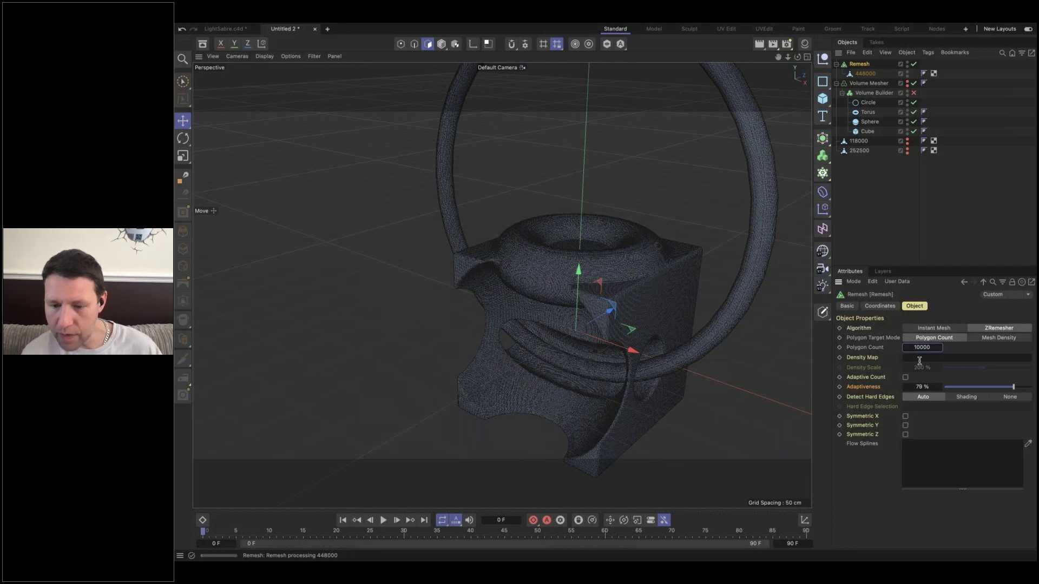
{"action": "type", "text": "0"}
{"action": "key", "text": "Return"}
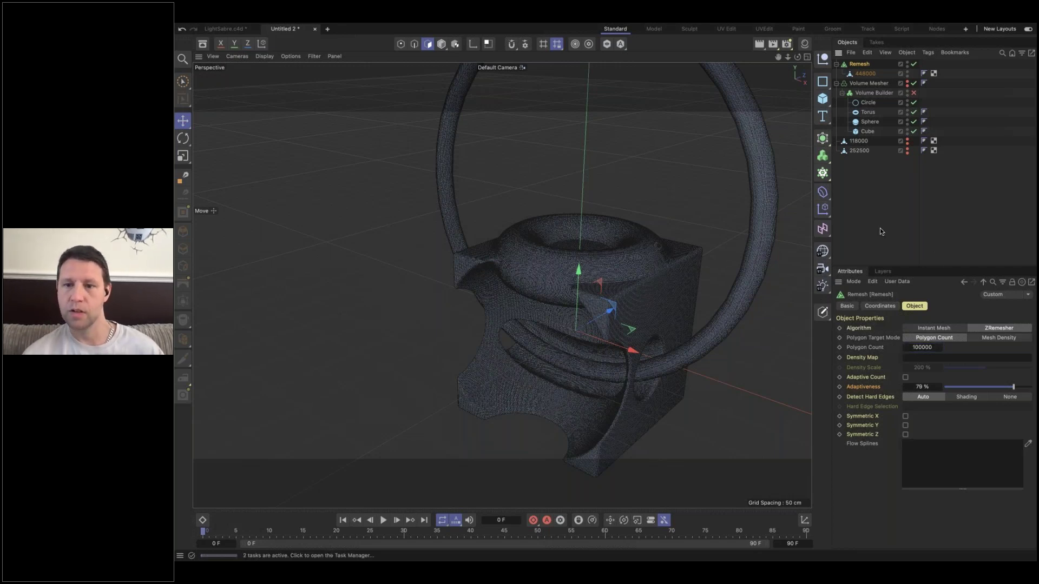
- Set the Remesh generator's Adaptiveness to 47 %
{"action": "left_click", "coordinate": [880, 229]}
{"action": "left_click", "coordinate": [857, 65]}
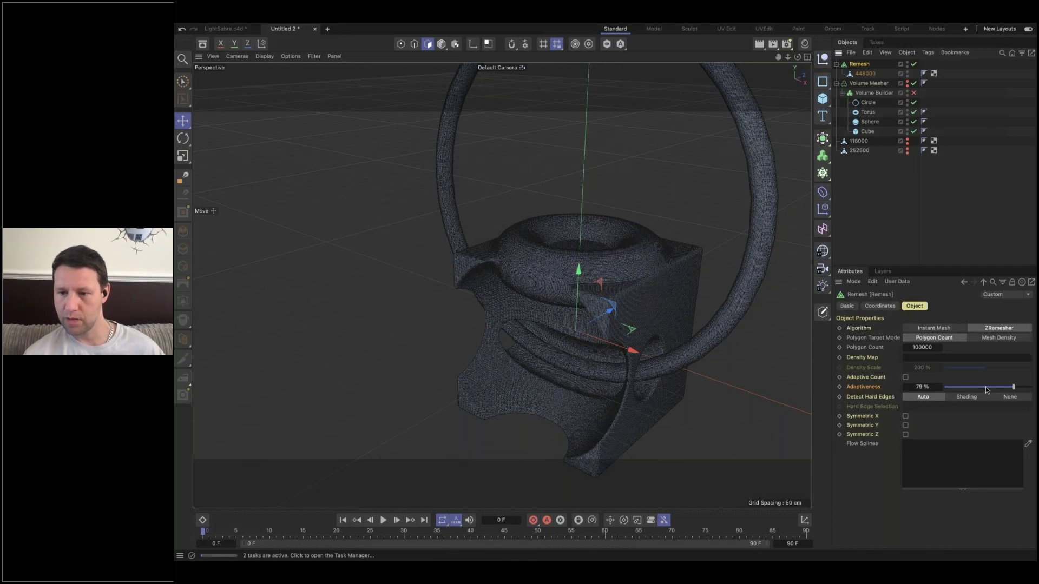
{"action": "left_click", "coordinate": [985, 387]}
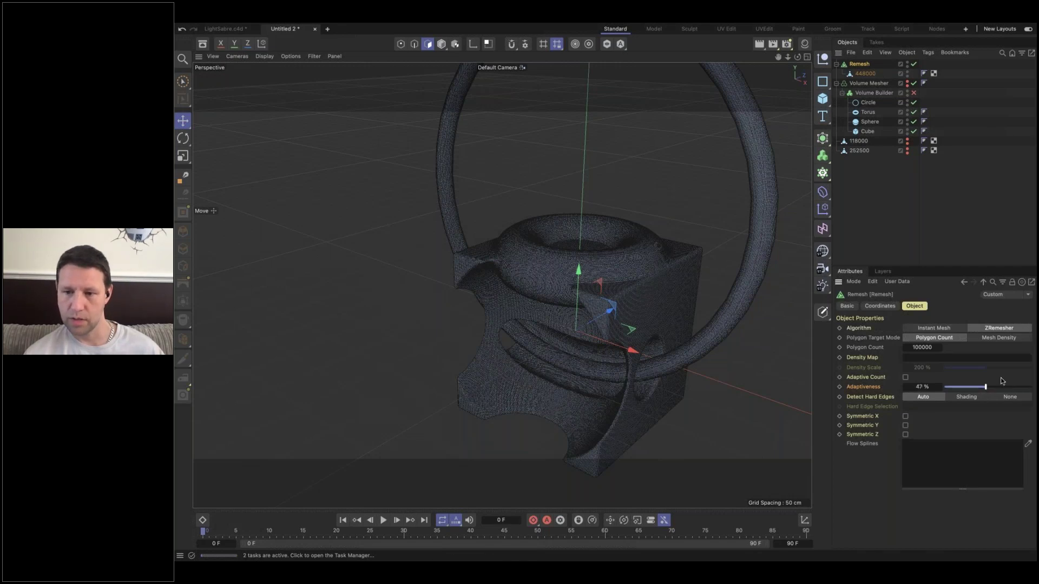
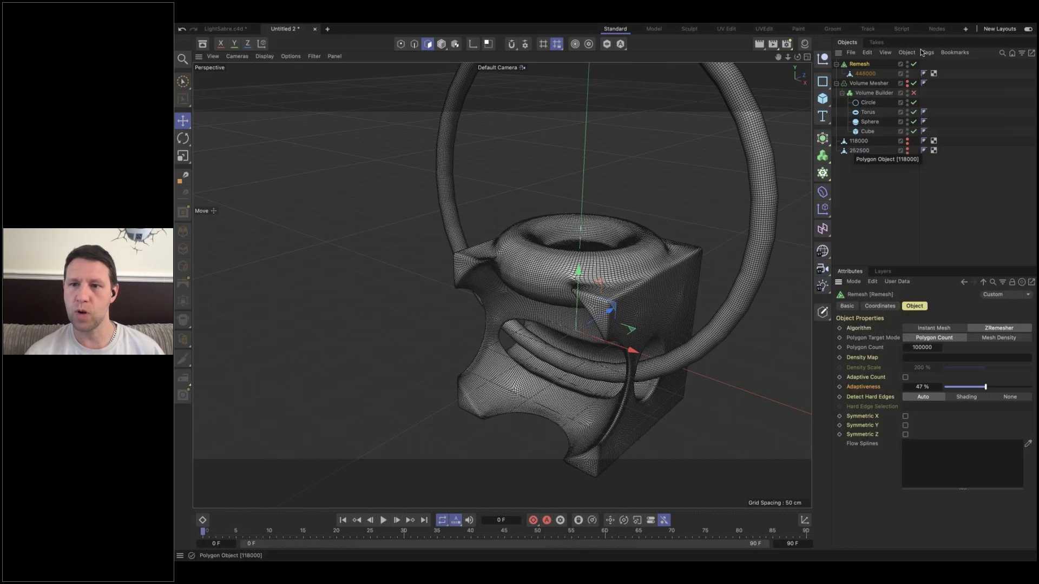
- Select the Volume Builder to review its SDF Smooth settings, and display the model with Gouraud Shading without mesh lines
{"action": "left_click", "coordinate": [873, 92]}
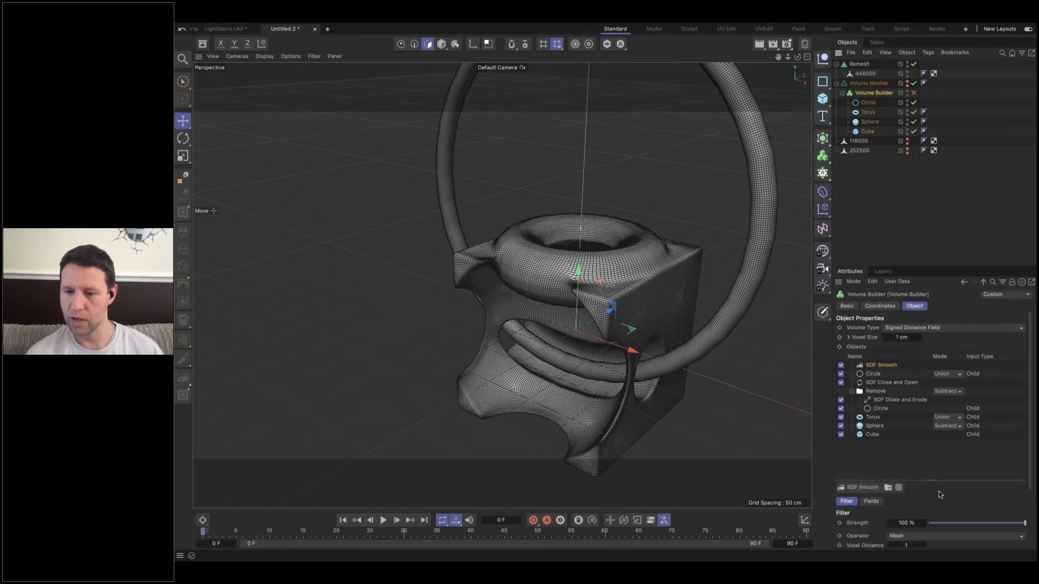
{"action": "scroll", "coordinate": [940, 492], "scroll_direction": "down", "scroll_amount": 3}
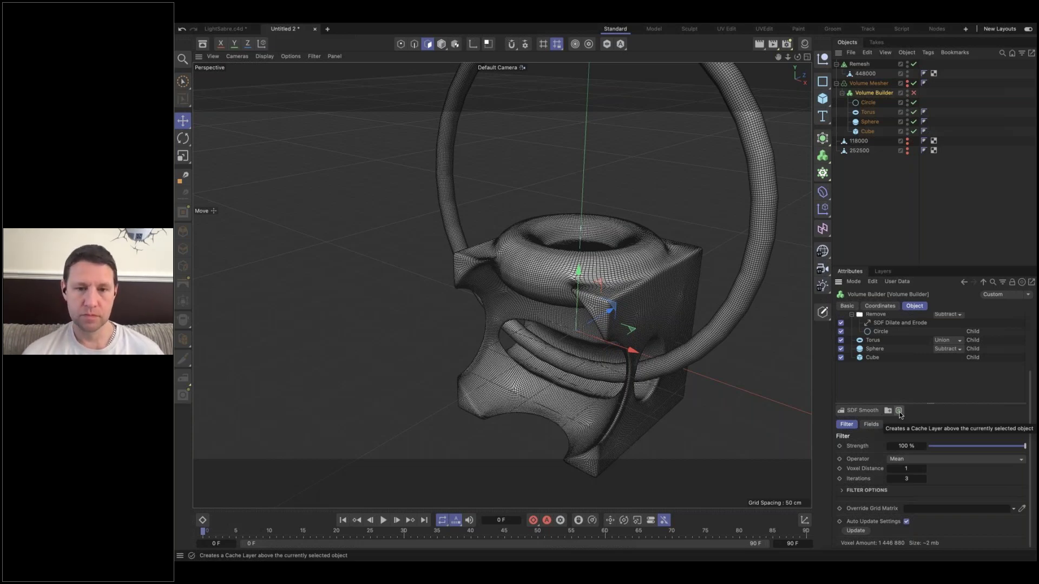
{"action": "key", "text": "n"}
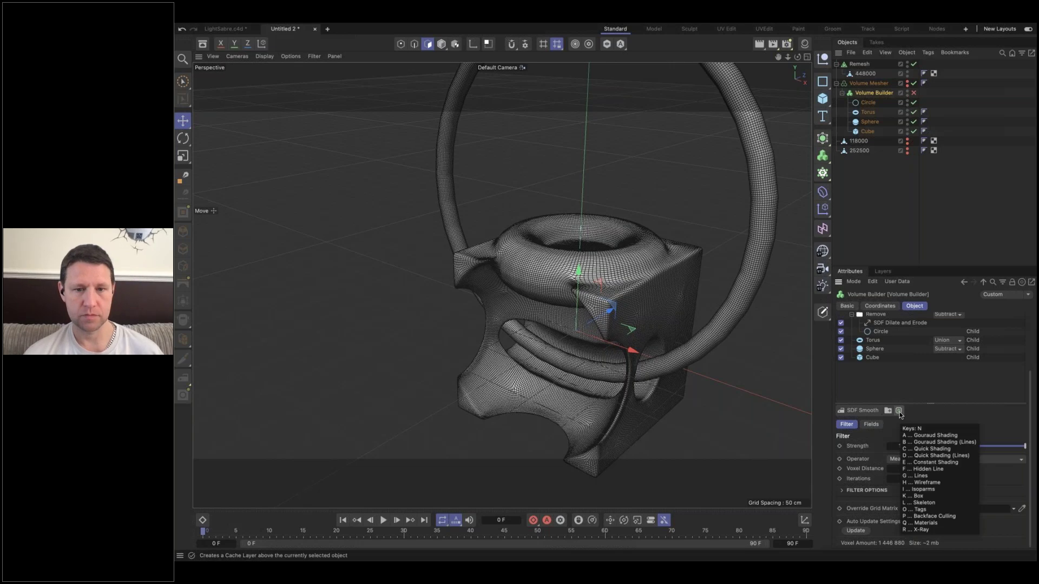
{"action": "key", "text": "a"}
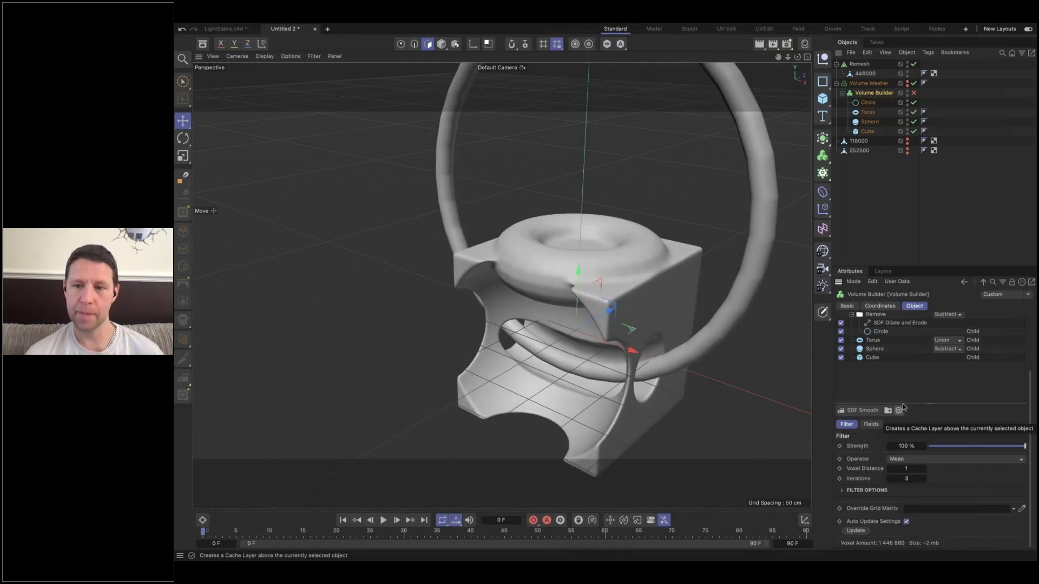
- Select the Torus layer in the Volume Builder, check the builder's coordinates and return to its object properties
{"action": "left_click", "coordinate": [873, 340]}
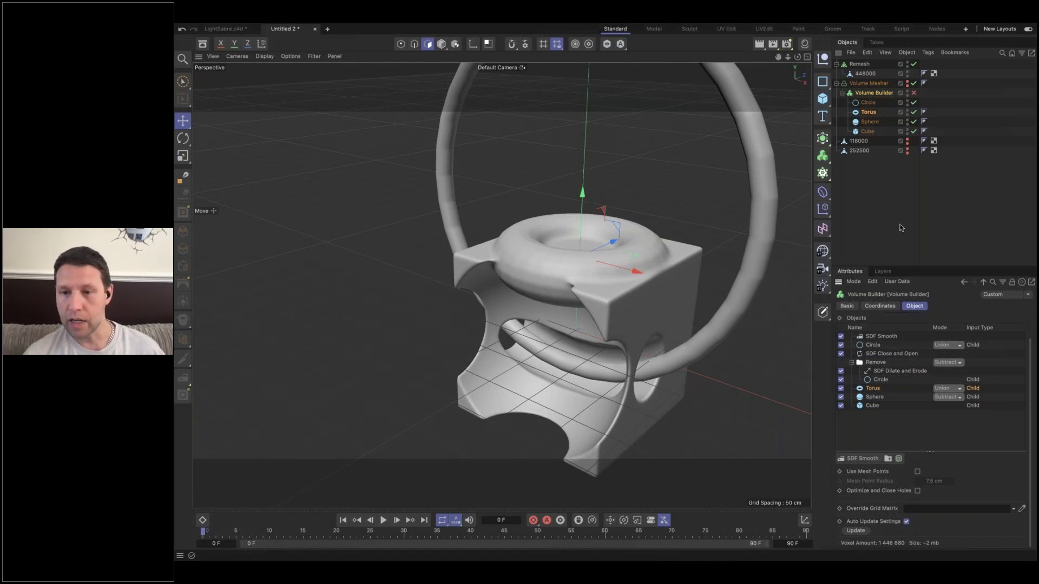
{"action": "left_click", "coordinate": [880, 306]}
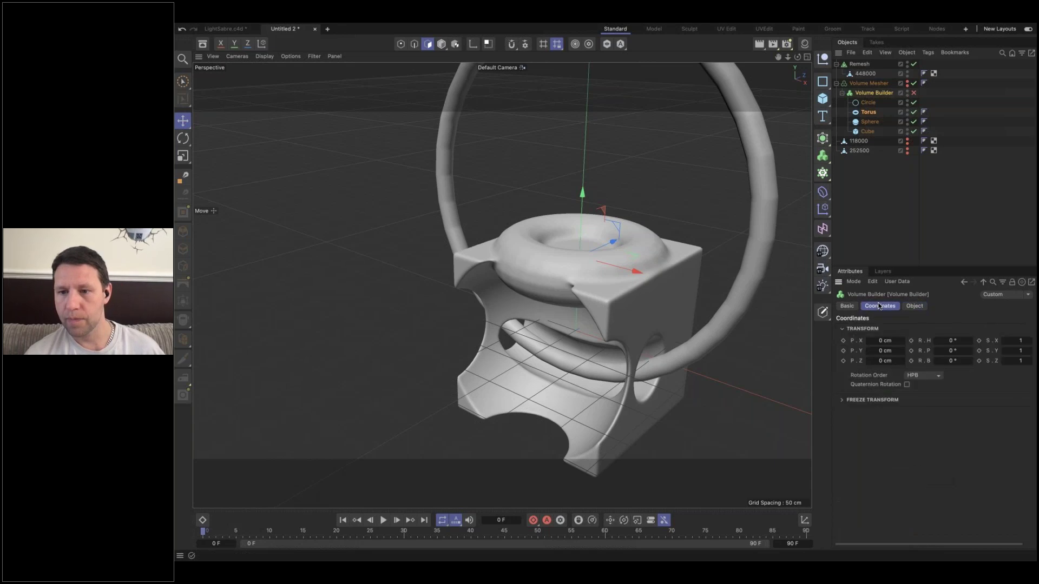
{"action": "left_click", "coordinate": [847, 306]}
{"action": "left_click", "coordinate": [879, 307]}
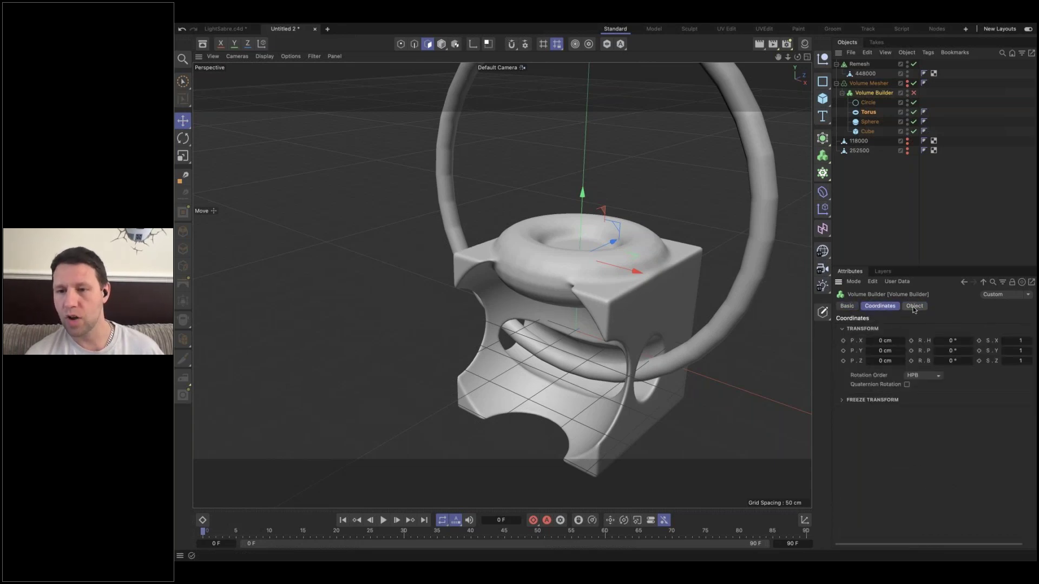
{"action": "left_click", "coordinate": [914, 306]}
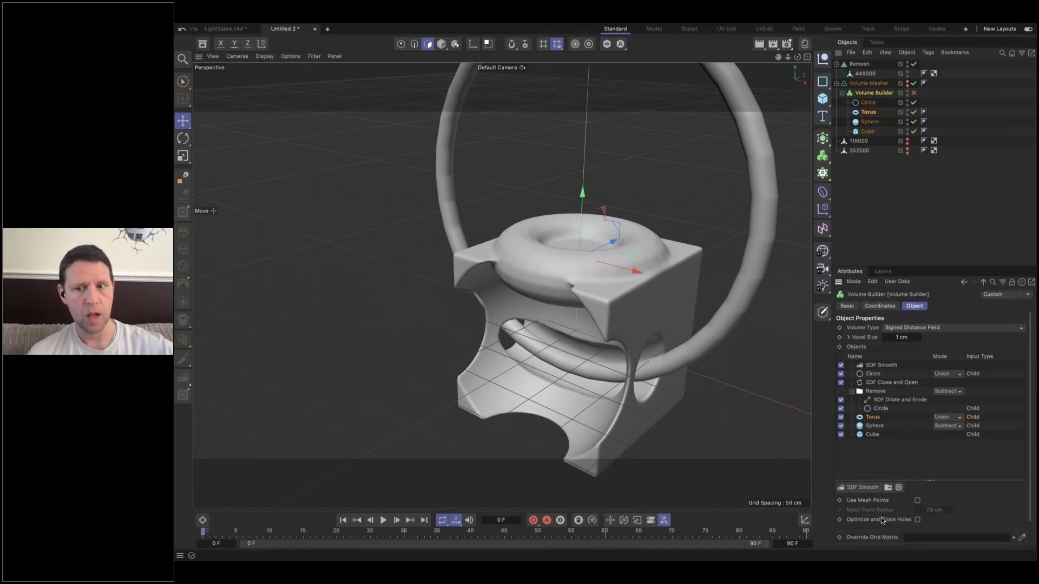
- Disable the SDF Dilate and Erode, SDF Smooth, and SDF Close and Open filters in the Volume Builder
{"action": "left_click", "coordinate": [841, 400]}
{"action": "left_click", "coordinate": [840, 366]}
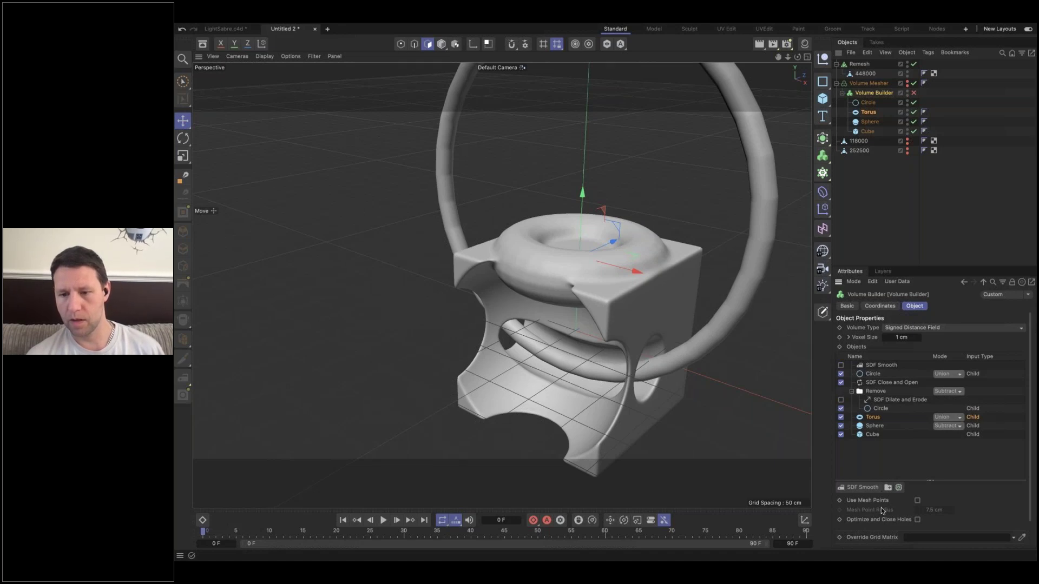
{"action": "scroll", "coordinate": [927, 499], "scroll_direction": "down", "scroll_amount": 2}
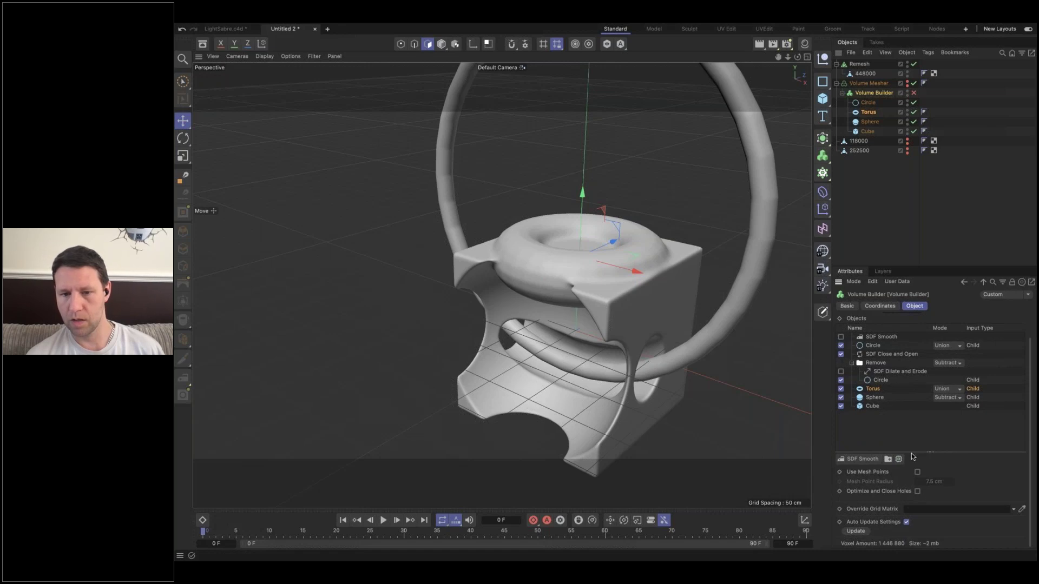
{"action": "scroll", "coordinate": [913, 457], "scroll_direction": "up", "scroll_amount": 2}
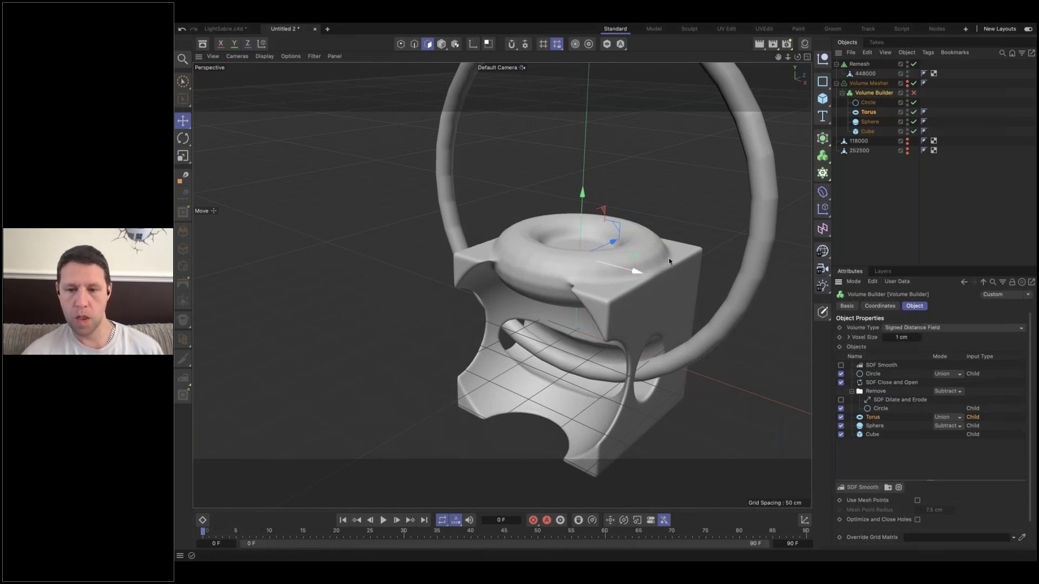
{"action": "left_click", "coordinate": [841, 383]}
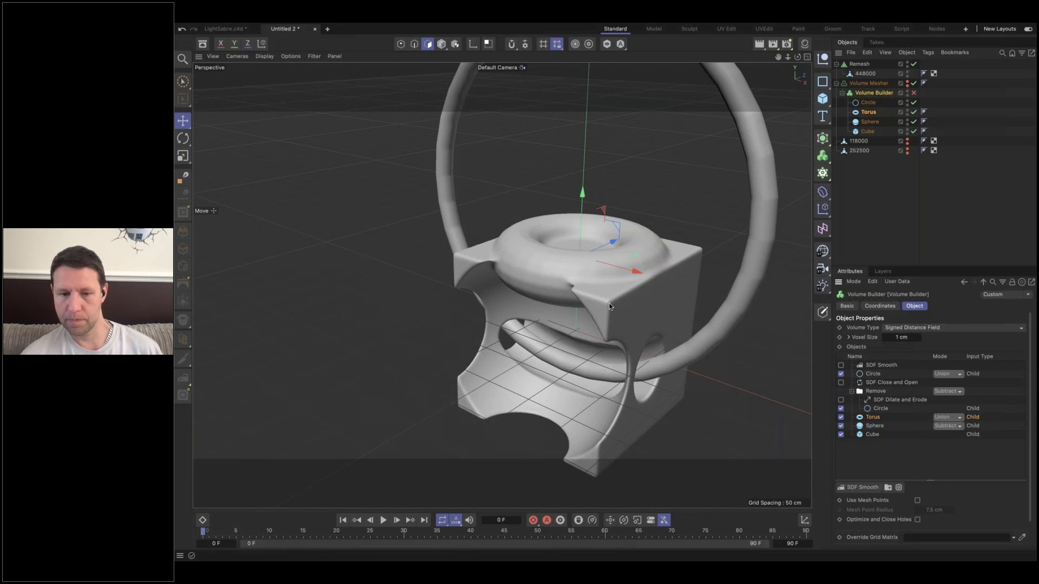
- Hide the Remesh generator and enable the Volume Builder to show the unfiltered volume model
{"action": "left_click_drag", "start_coordinate": [651, 276], "coordinate": [563, 277], "text": "alt"}
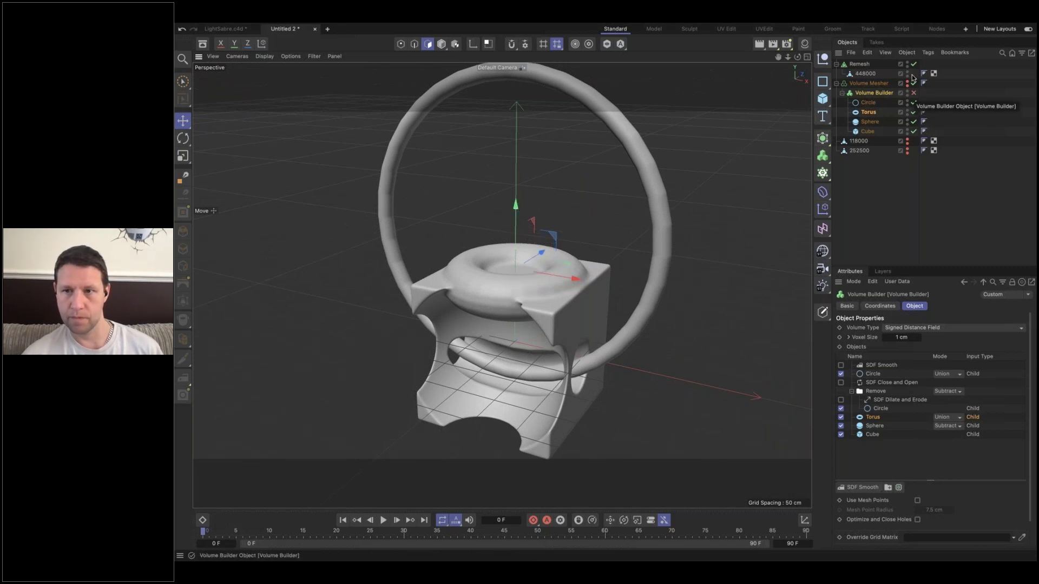
{"action": "left_click", "coordinate": [914, 93]}
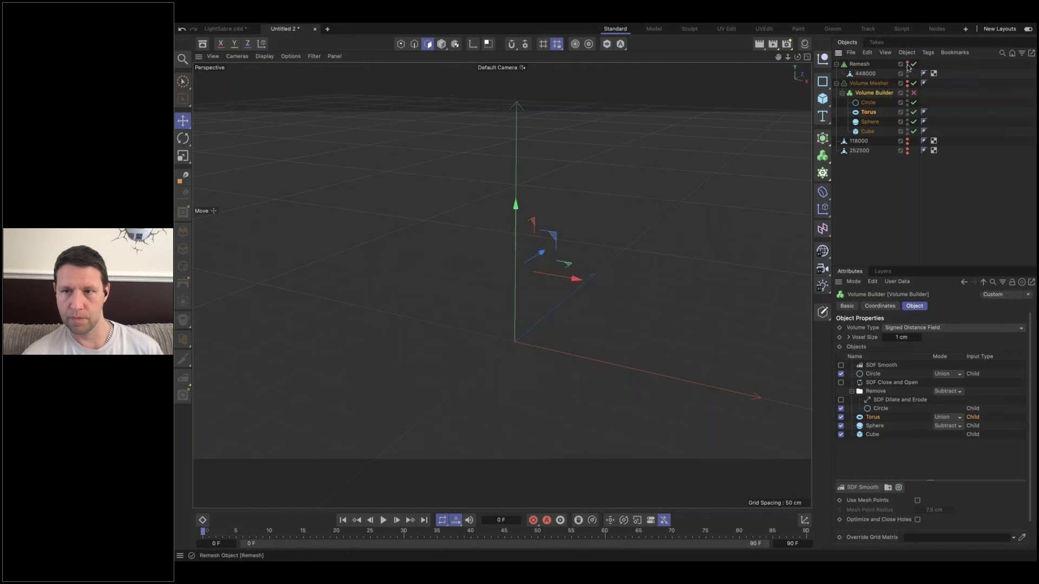
{"action": "left_click", "coordinate": [913, 93]}
{"action": "left_click", "coordinate": [914, 94]}
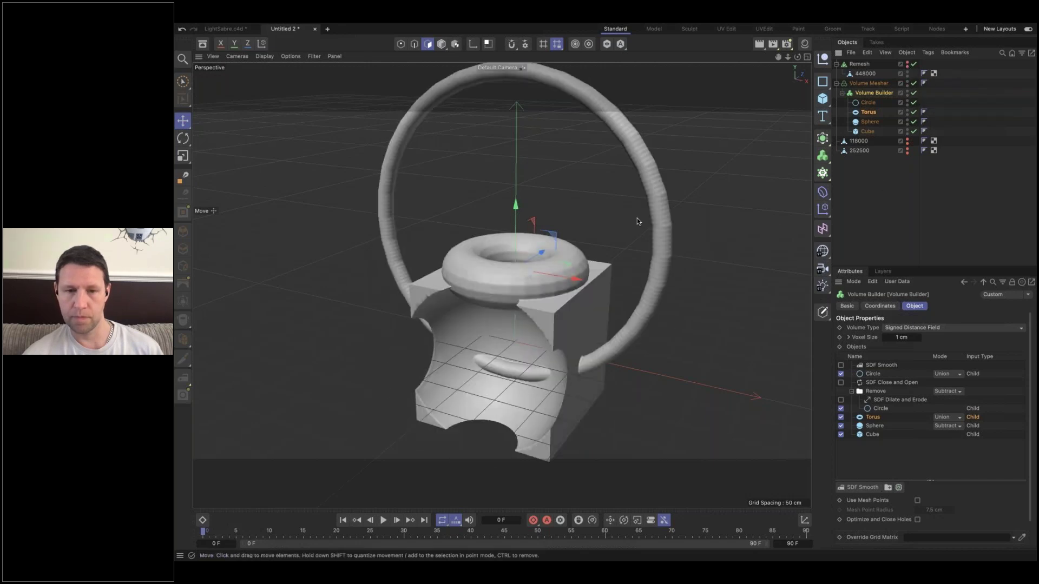
- Lower the Torus slightly and re-enable the SDF Dilate and Erode, SDF Close and Open, and SDF Smooth filters
{"action": "left_click_drag", "start_coordinate": [519, 205], "coordinate": [584, 277]}
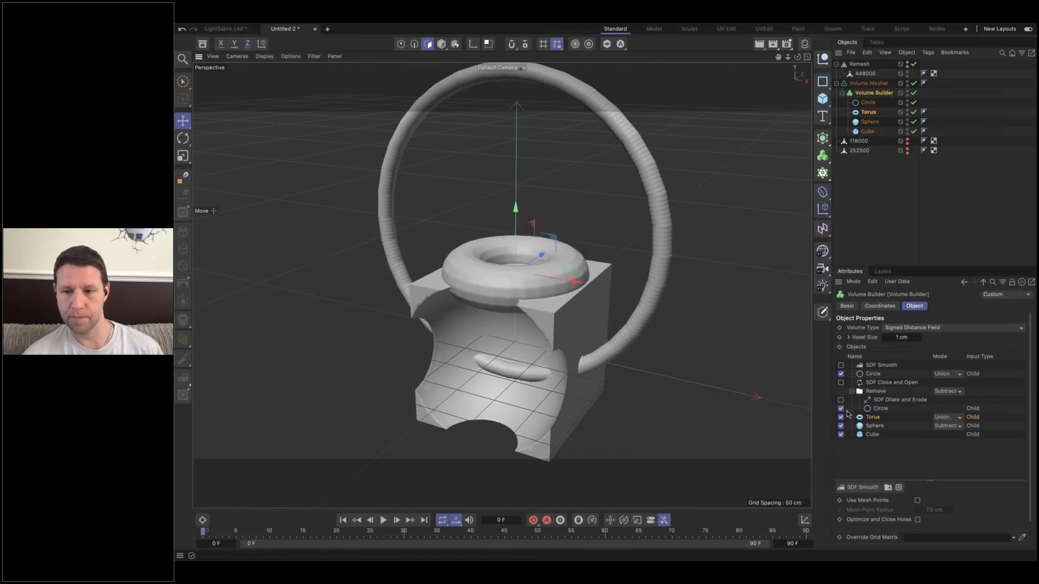
{"action": "left_click", "coordinate": [841, 400]}
{"action": "left_click", "coordinate": [841, 382]}
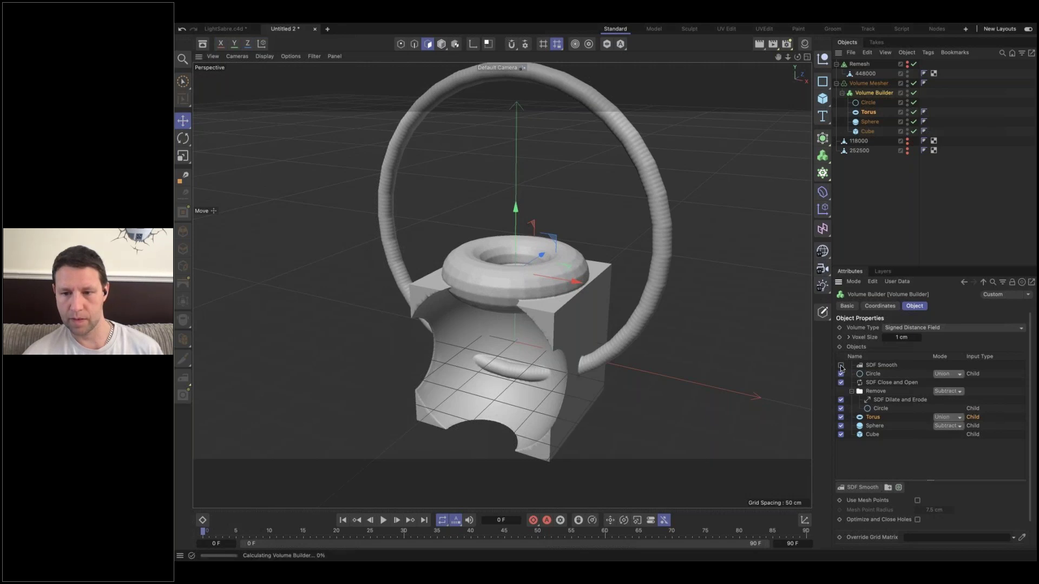
{"action": "left_click", "coordinate": [841, 365]}
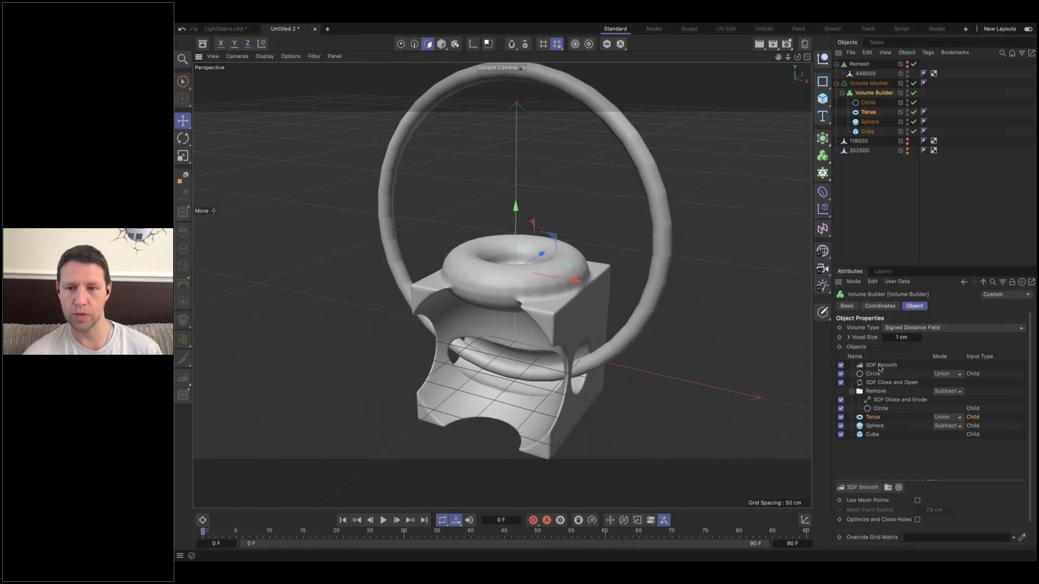
- Disable the Volume Builder's SDF filters again, try shifting the Torus vertically and undo that move
{"action": "left_click", "coordinate": [840, 366]}
{"action": "left_click", "coordinate": [841, 401]}
{"action": "left_click_drag", "start_coordinate": [515, 188], "coordinate": [515, 215]}
{"action": "key", "text": "super+z"}
- Set the Volume Builder's voxel size to 2 cm and lower the Torus slightly along Y
{"action": "left_click", "coordinate": [902, 337]}
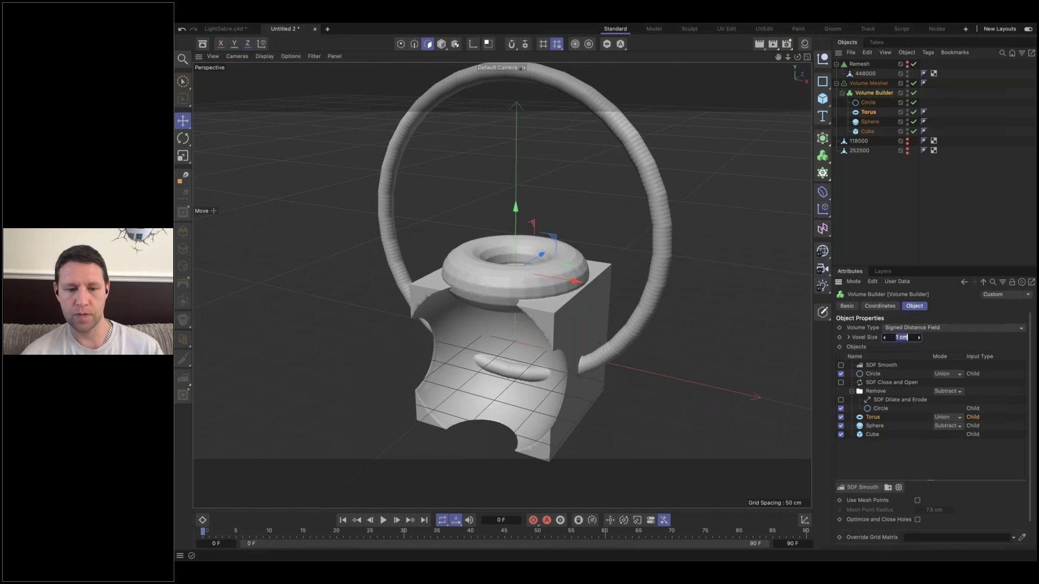
{"action": "type", "text": "2."}
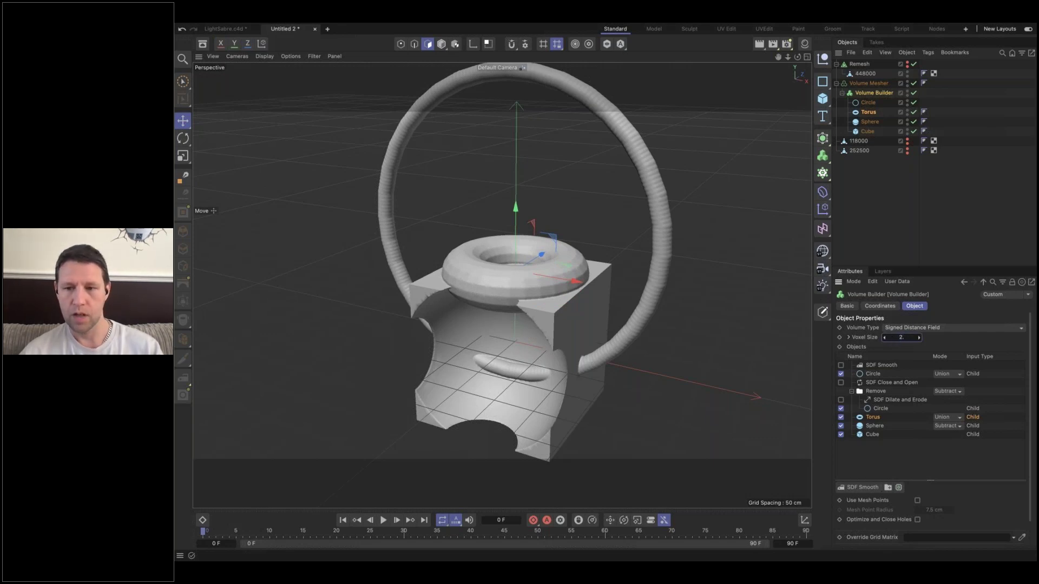
{"action": "key", "text": "Return"}
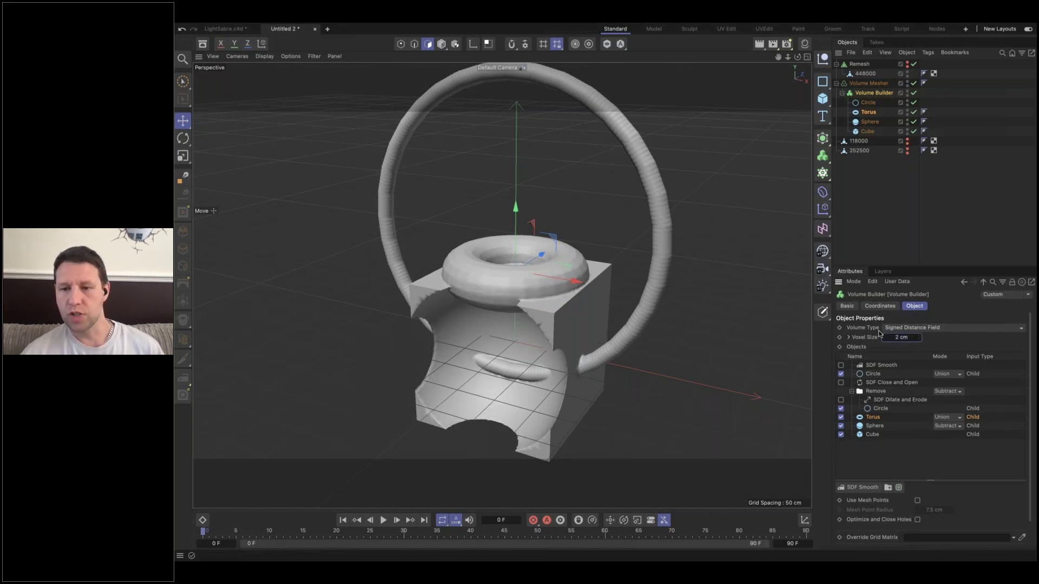
{"action": "mouse_move", "coordinate": [514, 197]}
{"action": "left_mouse_down"}
{"action": "mouse_move", "coordinate": [515, 187]}
{"action": "mouse_move", "coordinate": [514, 221]}
{"action": "mouse_move", "coordinate": [514, 176]}
{"action": "mouse_move", "coordinate": [508, 216]}
{"action": "left_mouse_up"}
{"action": "left_click_drag", "start_coordinate": [508, 212], "coordinate": [508, 212]}
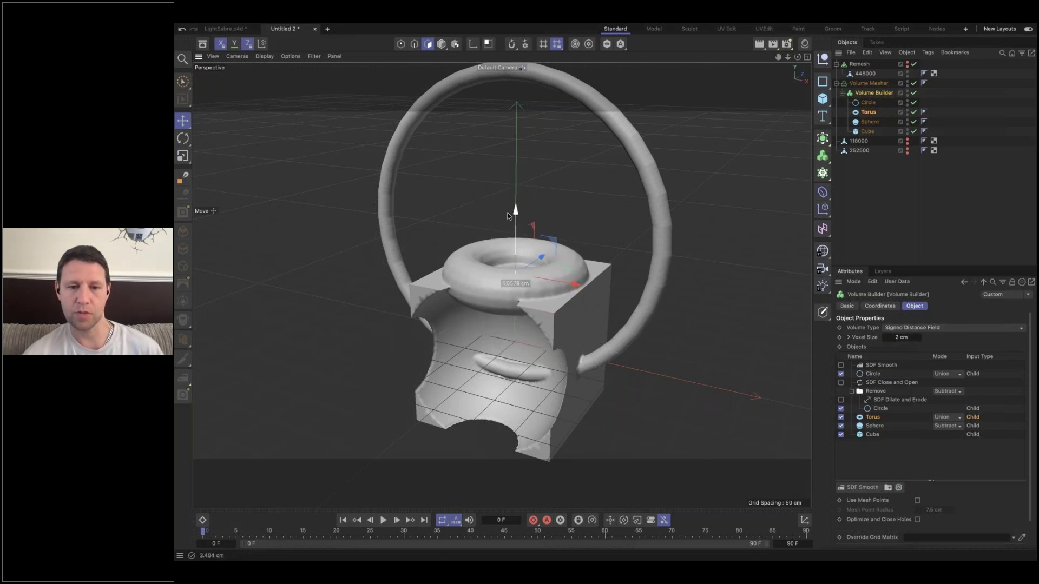
- Set the Volume Builder's voxel size to 5 cm and sink the Torus into the cube's upper face
{"action": "double_click", "coordinate": [894, 338]}
{"action": "type", "text": "5"}
{"action": "key", "text": "Return"}
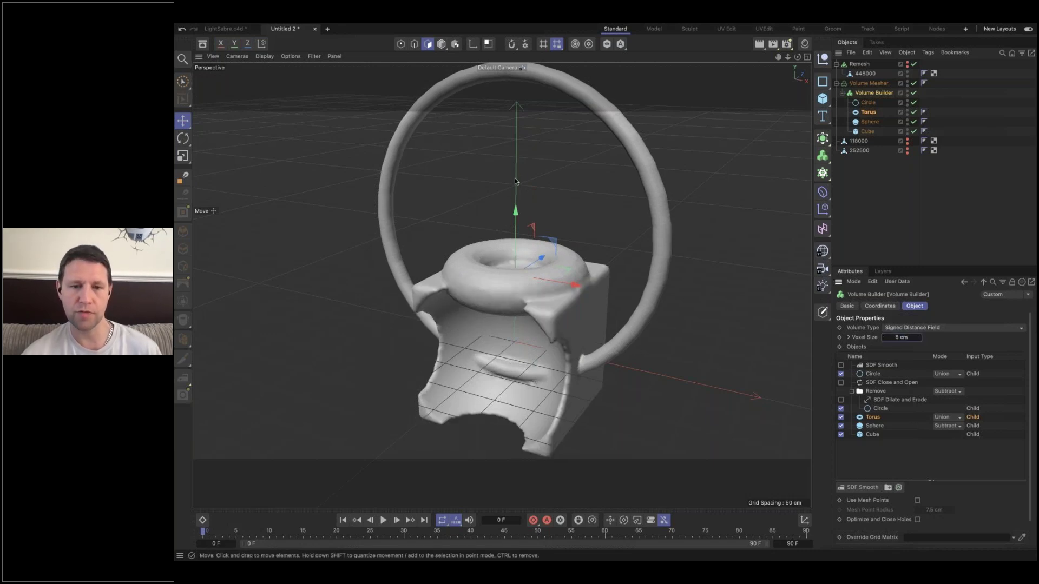
{"action": "left_click_drag", "start_coordinate": [514, 215], "coordinate": [478, 260]}
- Set the Volume Builder's voxel size to 0.5 cm
{"action": "double_click", "coordinate": [901, 337]}
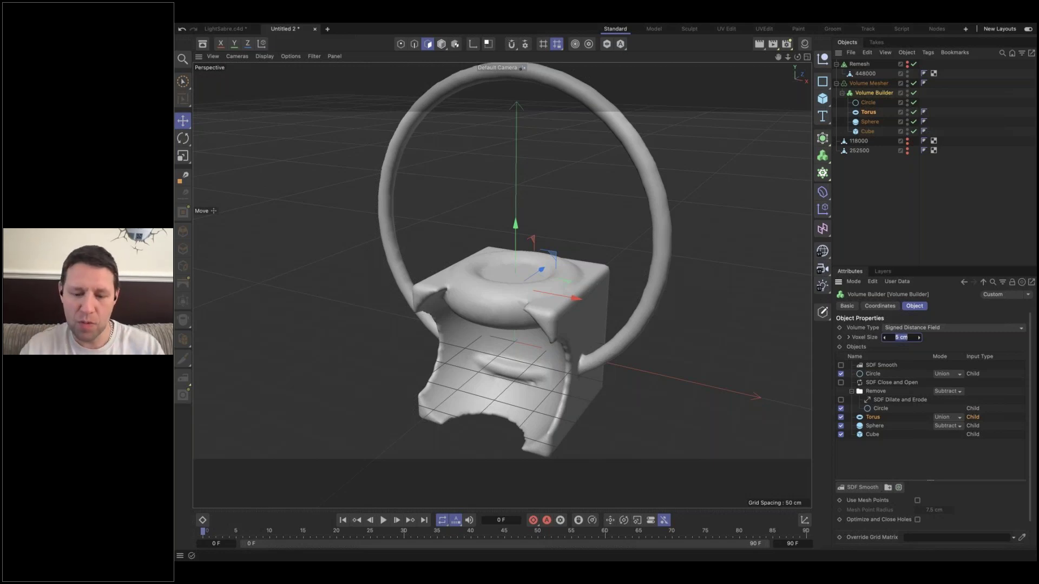
{"action": "type", "text": "0.5"}
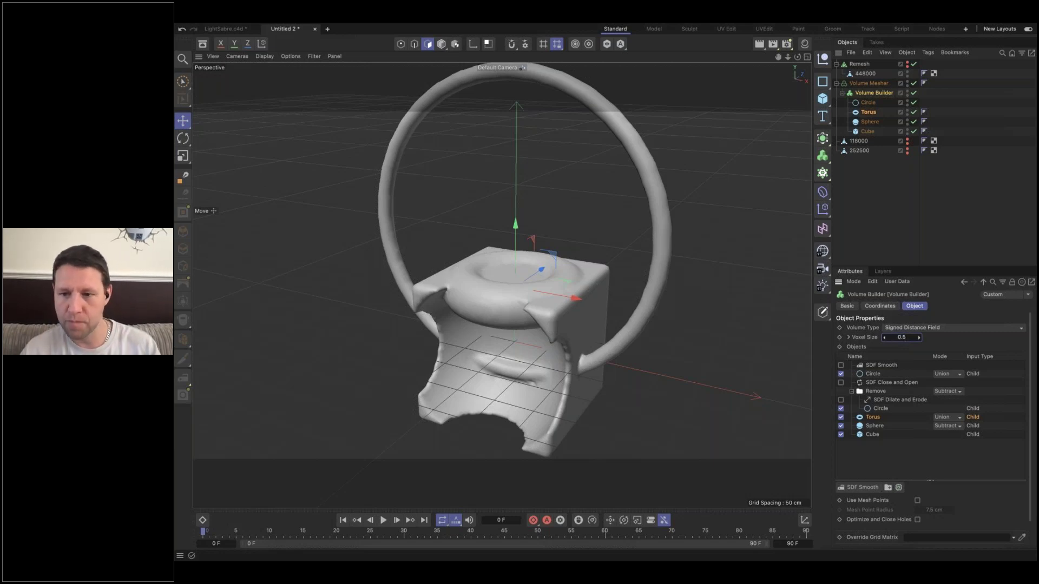
{"action": "key", "text": "Return"}
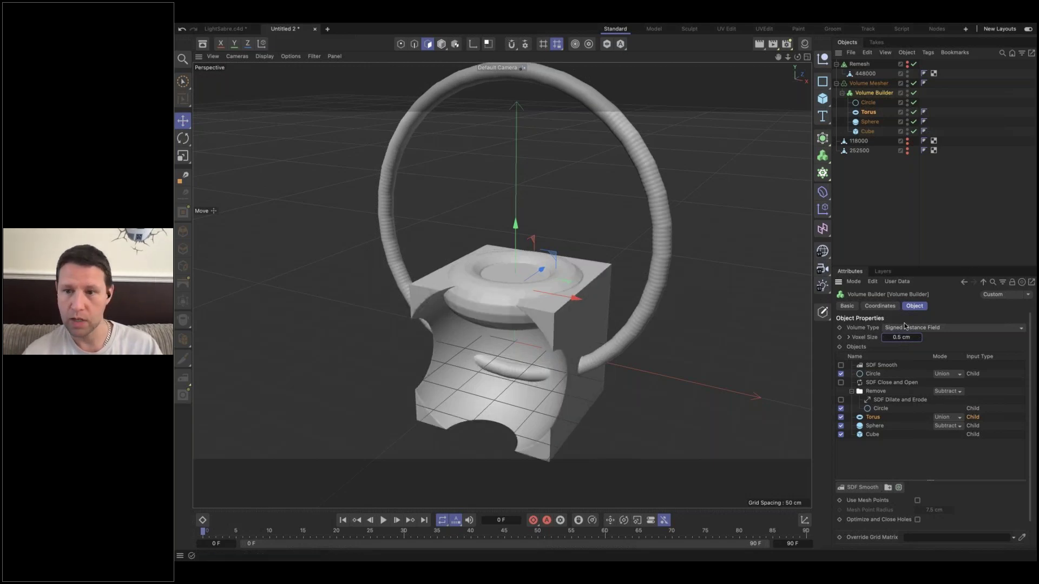
- Try a voxel size of 0.01 cm on the Volume Builder and cancel the calculation
{"action": "key", "text": "0"}
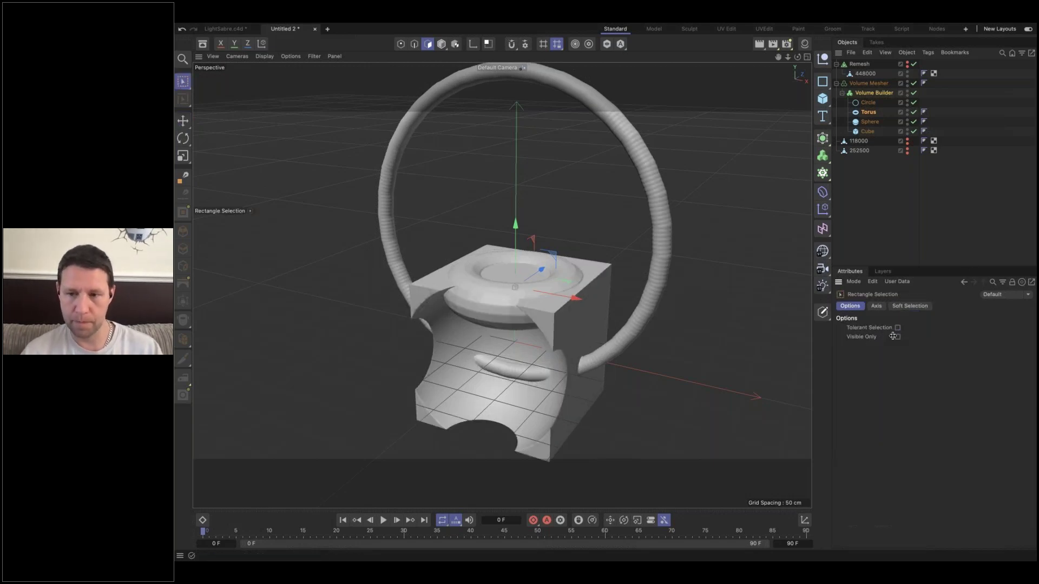
{"action": "left_click", "coordinate": [872, 94]}
{"action": "double_click", "coordinate": [893, 337]}
{"action": "type", "text": "0.01"}
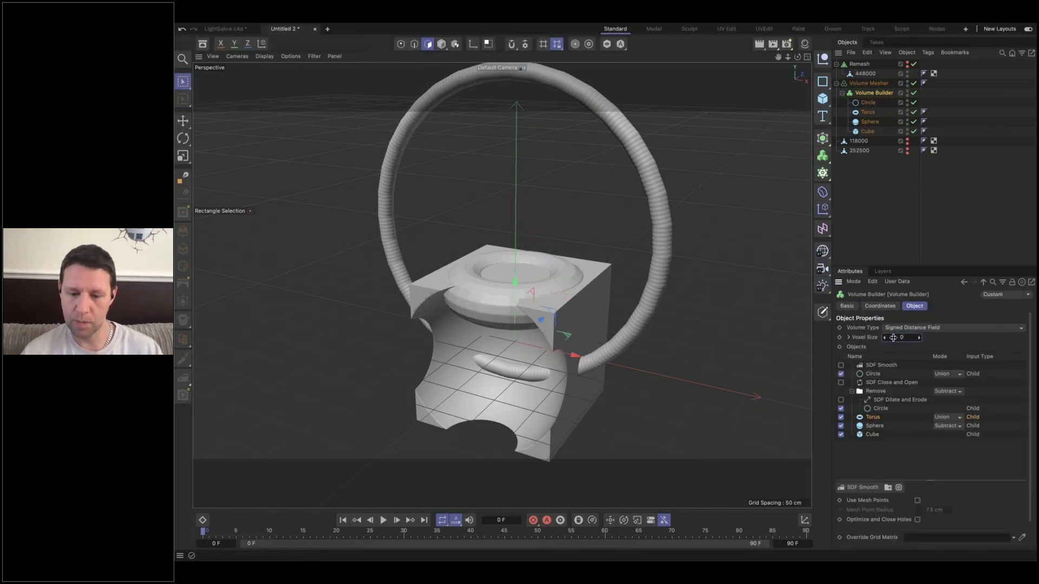
{"action": "key", "text": "Return"}
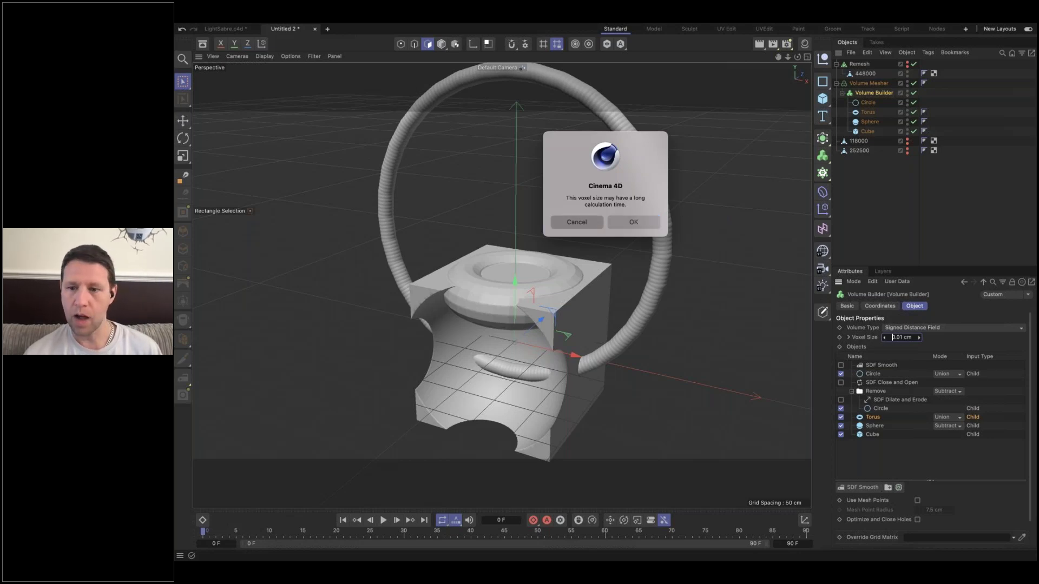
{"action": "left_click", "coordinate": [576, 222]}
- Set the Volume Builder's voxel size to 2 cm and raise the Torus about 21 cm along Y
{"action": "double_click", "coordinate": [892, 337]}
{"action": "type", "text": "2"}
{"action": "key", "text": "Return"}
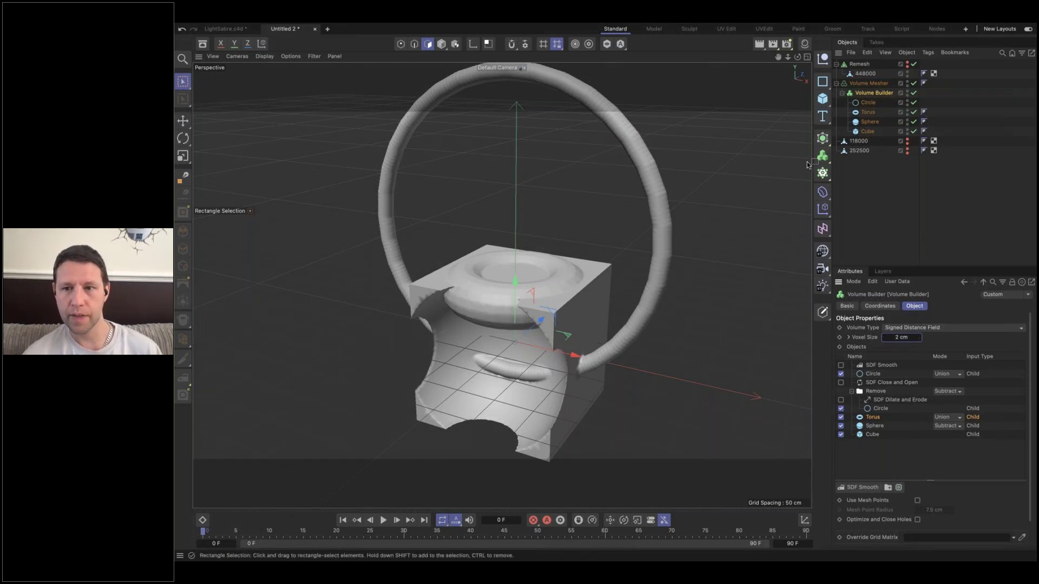
{"action": "left_click", "coordinate": [586, 147]}
{"action": "left_click_drag", "start_coordinate": [516, 230], "coordinate": [502, 189]}
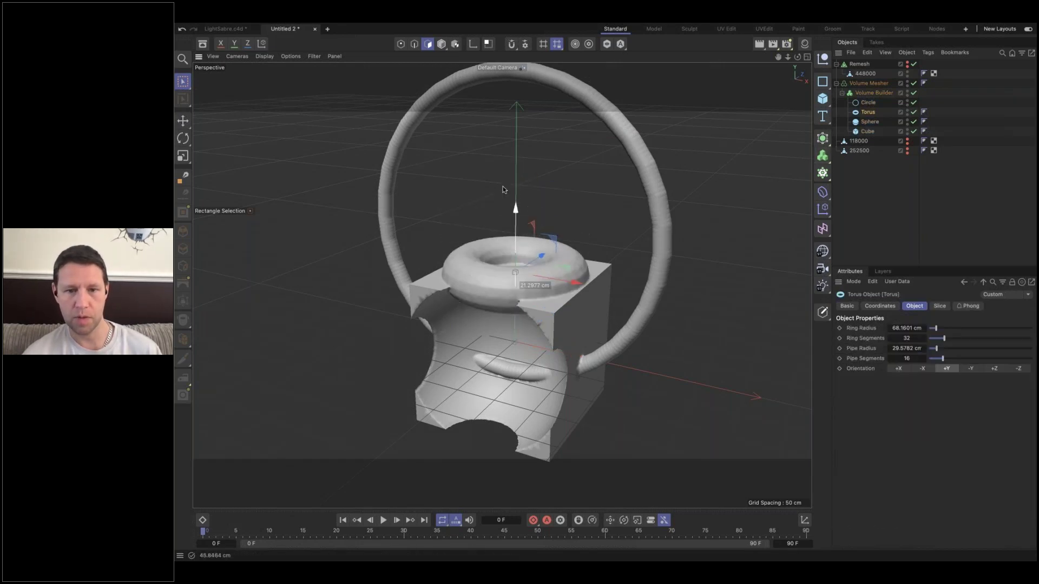
- Enable the SDF Smooth filter in the Volume Builder and lower the Torus slightly toward the cube
{"action": "left_click", "coordinate": [873, 92]}
{"action": "left_click", "coordinate": [841, 365]}
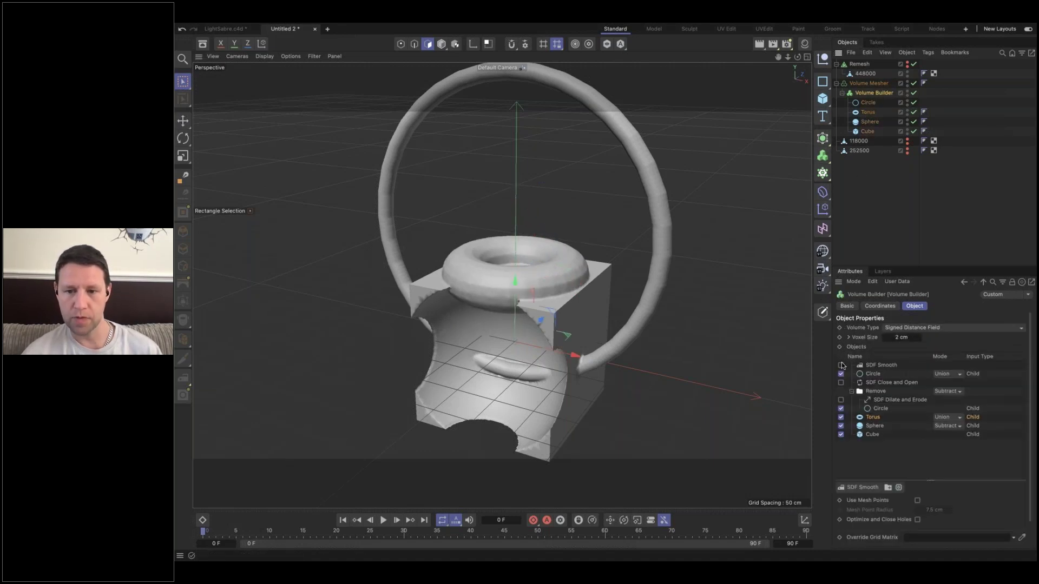
{"action": "left_click", "coordinate": [868, 112]}
{"action": "mouse_move", "coordinate": [522, 207]}
{"action": "left_mouse_down"}
{"action": "mouse_move", "coordinate": [521, 195]}
{"action": "mouse_move", "coordinate": [523, 218]}
{"action": "left_mouse_up"}
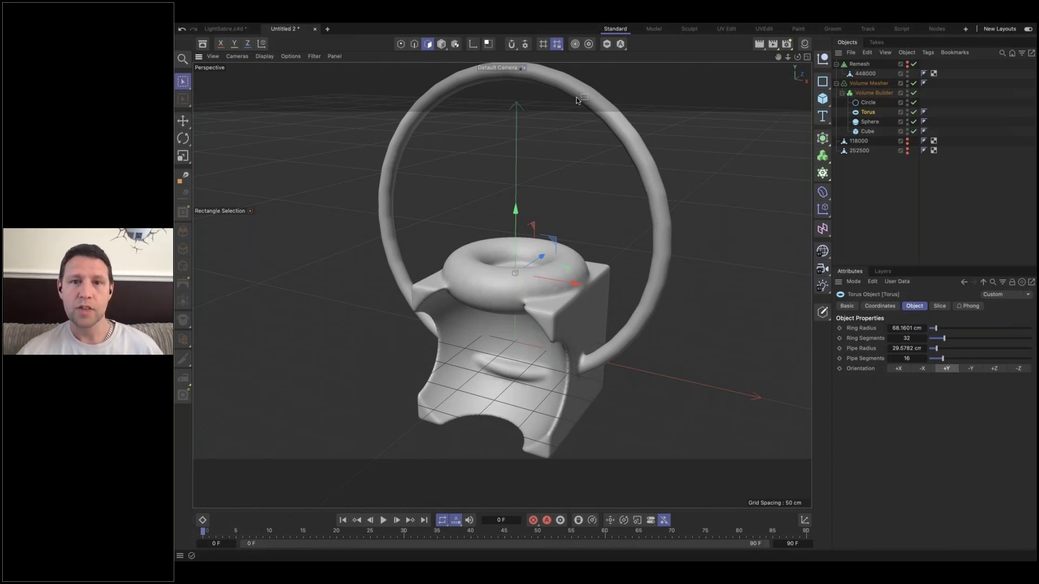
- Add a new Cube primitive and move it about 410 cm along Z, clear of the volume model
{"action": "left_click", "coordinate": [822, 99]}
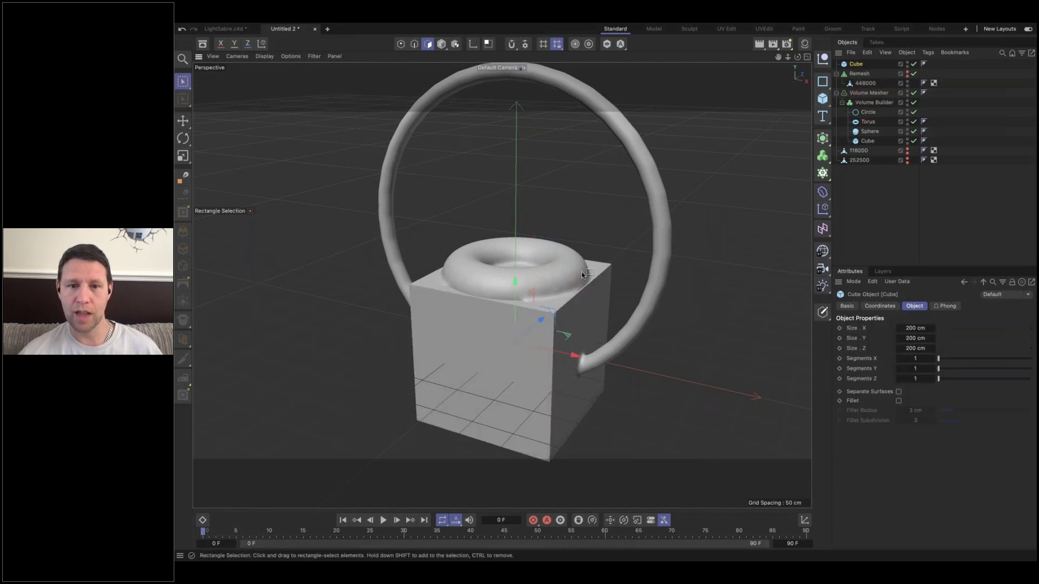
{"action": "left_click_drag", "start_coordinate": [540, 321], "coordinate": [698, 230]}
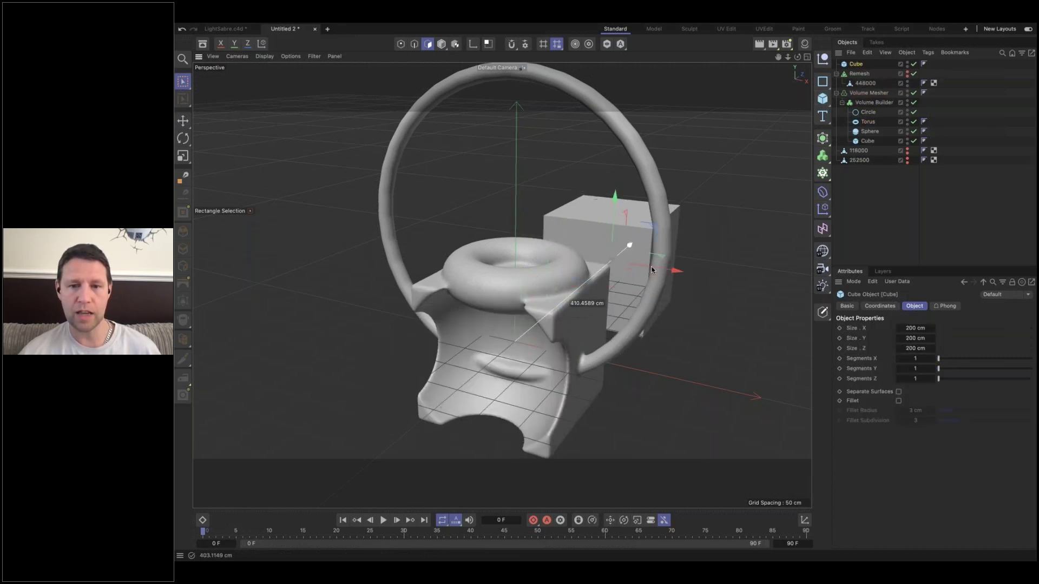
{"action": "left_click_drag", "start_coordinate": [501, 320], "coordinate": [422, 314], "text": "alt"}
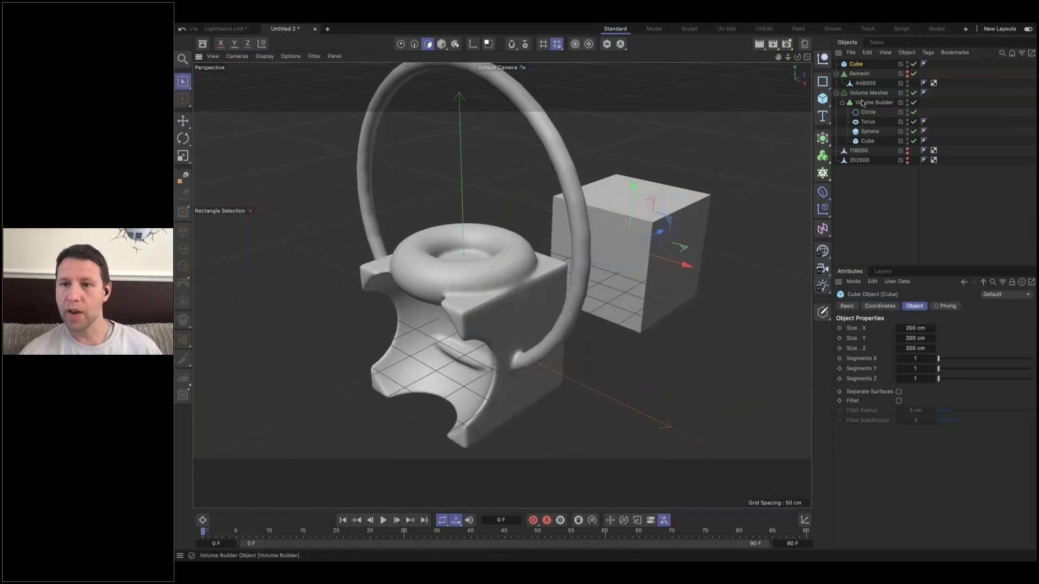
- Link the new Cube into the Volume Builder's Objects list above SDF Smooth and set its mode to Subtract
{"action": "left_click", "coordinate": [869, 103]}
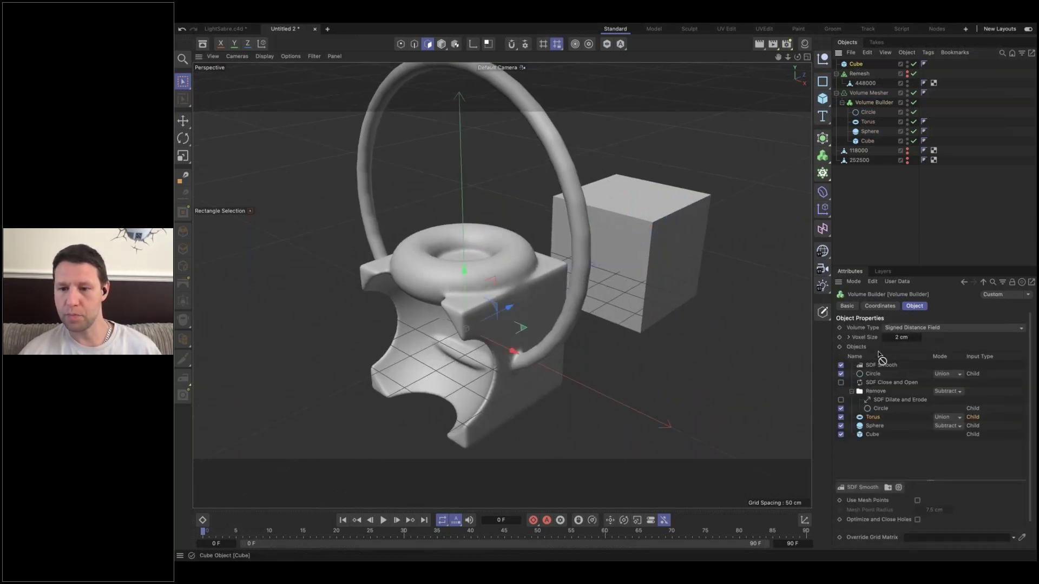
{"action": "left_click_drag", "start_coordinate": [881, 368], "coordinate": [880, 365]}
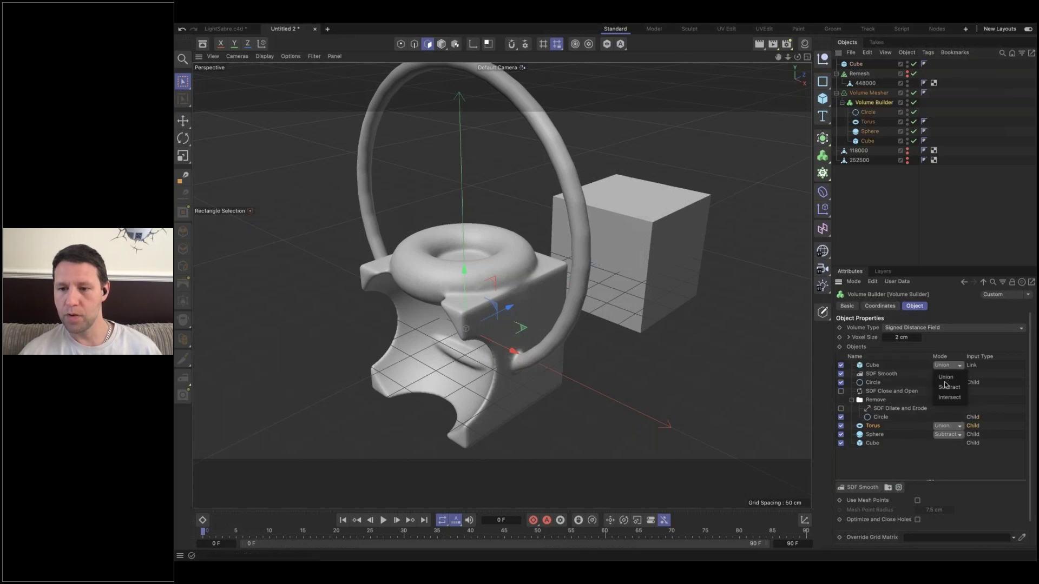
{"action": "left_click_drag", "start_coordinate": [515, 292], "coordinate": [541, 243], "text": "alt"}
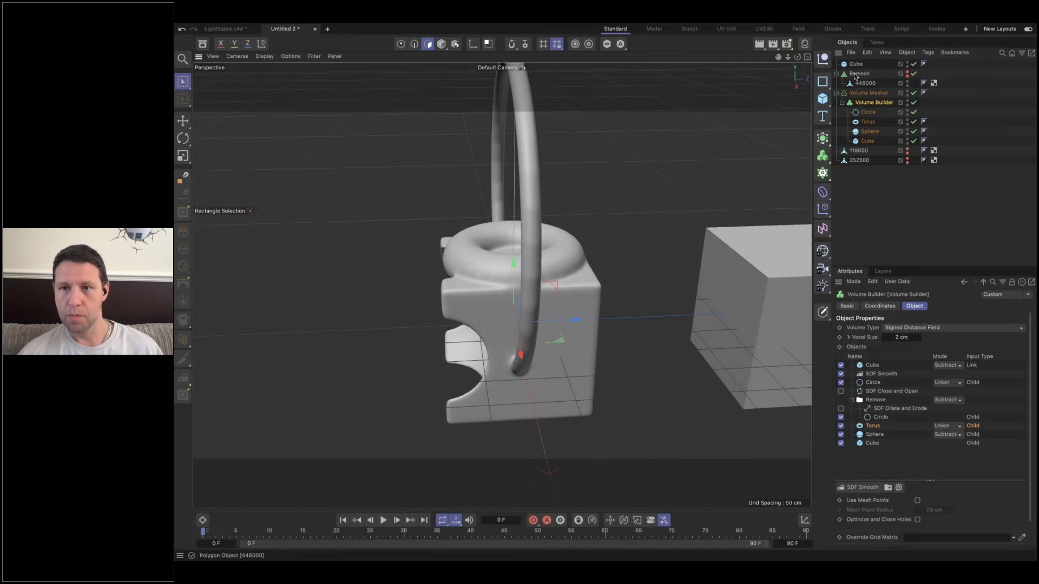
- Move the linked Cube along Z close to the volume model's flat face and hide it in the viewport
{"action": "left_click", "coordinate": [571, 228]}
{"action": "left_click_drag", "start_coordinate": [607, 221], "coordinate": [465, 219], "text": "alt"}
{"action": "left_click_drag", "start_coordinate": [779, 309], "coordinate": [661, 320]}
{"action": "mouse_move", "coordinate": [495, 303]}
{"action": "left_mouse_down", "text": "alt"}
{"action": "mouse_move", "coordinate": [470, 306]}
{"action": "mouse_move", "coordinate": [487, 292]}
{"action": "left_mouse_up", "text": "alt"}
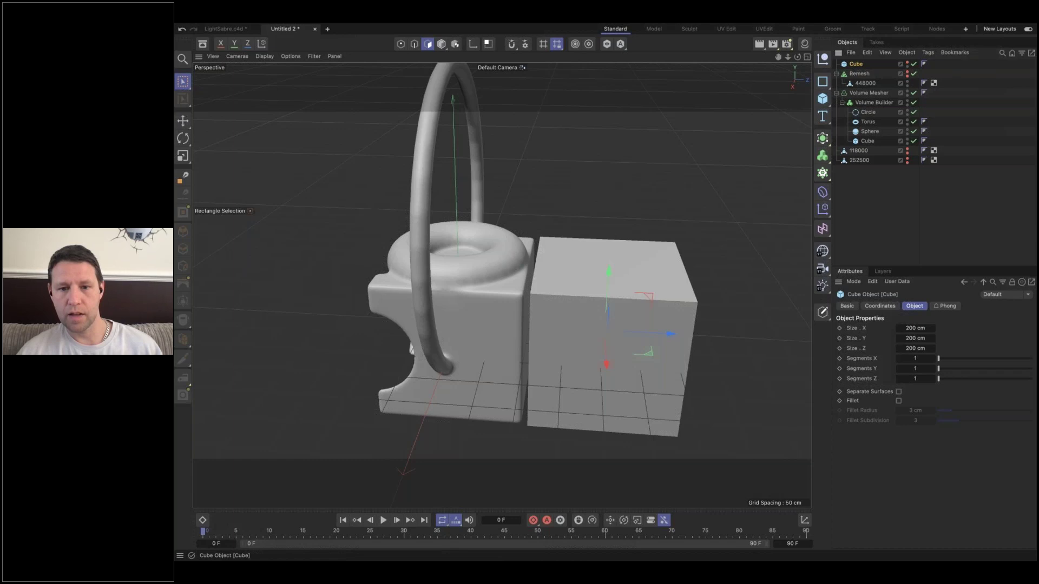
{"action": "left_click", "coordinate": [907, 63]}
- Move the hidden Cube into the volume model's flat face so it cuts a rectangular opening
{"action": "left_click_drag", "start_coordinate": [652, 337], "coordinate": [683, 335]}
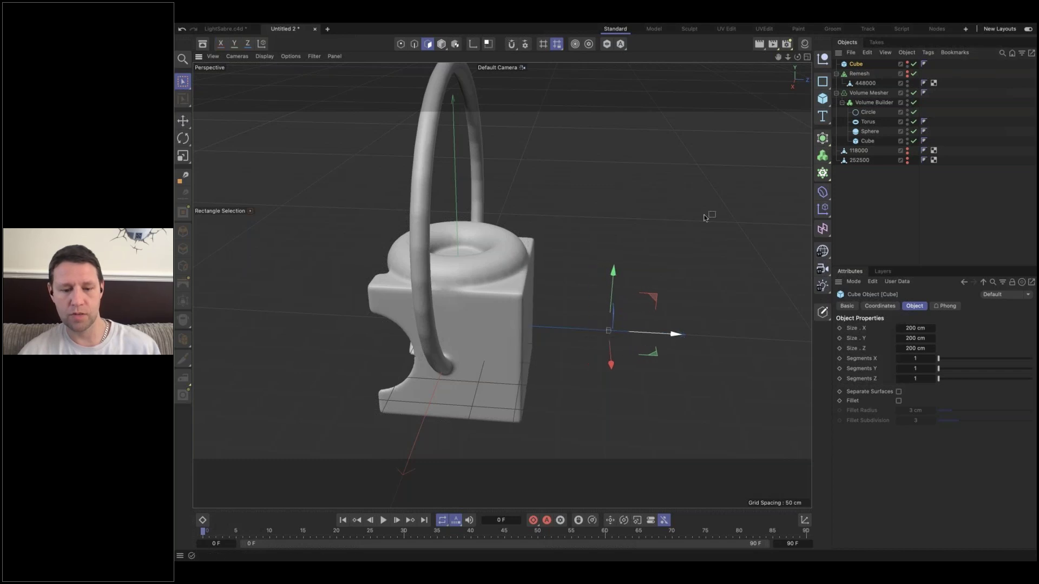
{"action": "key", "text": "t"}
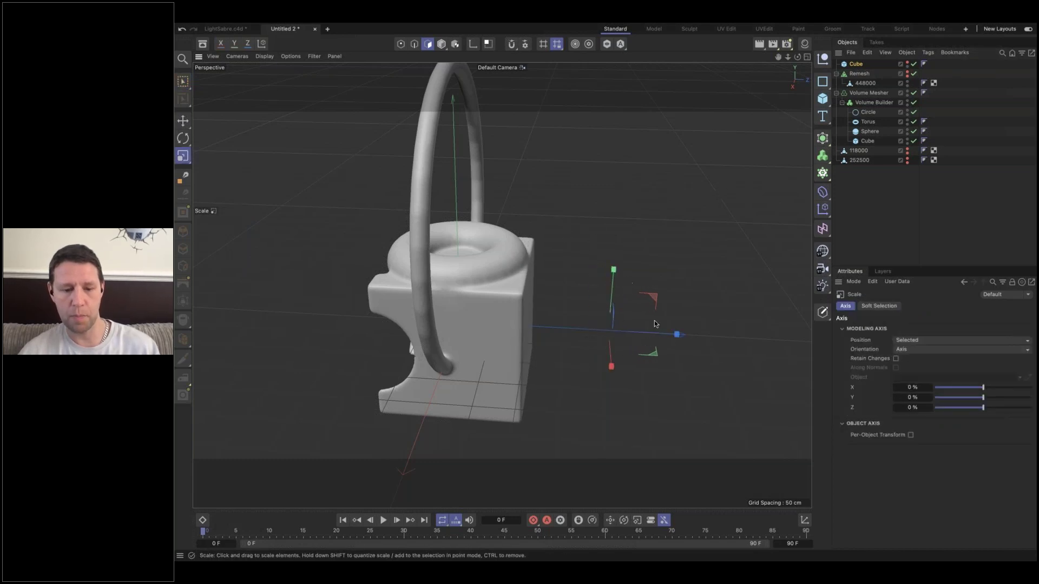
{"action": "key", "text": "e"}
{"action": "mouse_move", "coordinate": [616, 337]}
{"action": "left_mouse_down"}
{"action": "mouse_move", "coordinate": [547, 333]}
{"action": "mouse_move", "coordinate": [371, 271]}
{"action": "mouse_move", "coordinate": [394, 262]}
{"action": "mouse_move", "coordinate": [405, 309]}
{"action": "mouse_move", "coordinate": [583, 308]}
{"action": "left_mouse_up"}
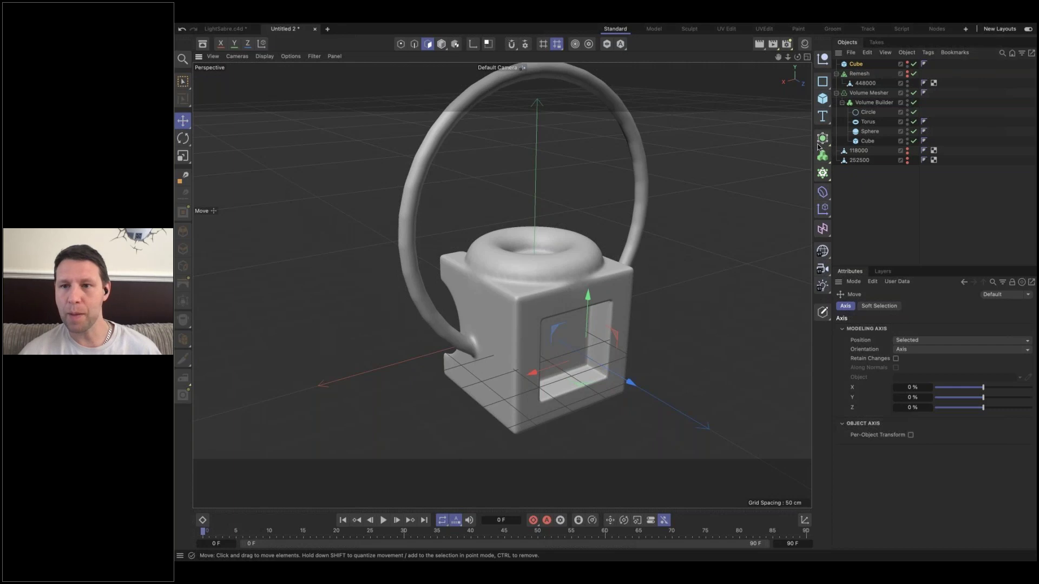
- Add a folder above SDF Smooth in the Volume Builder, place the linked Cube inside and set the folder to Subtract
{"action": "left_click", "coordinate": [868, 103]}
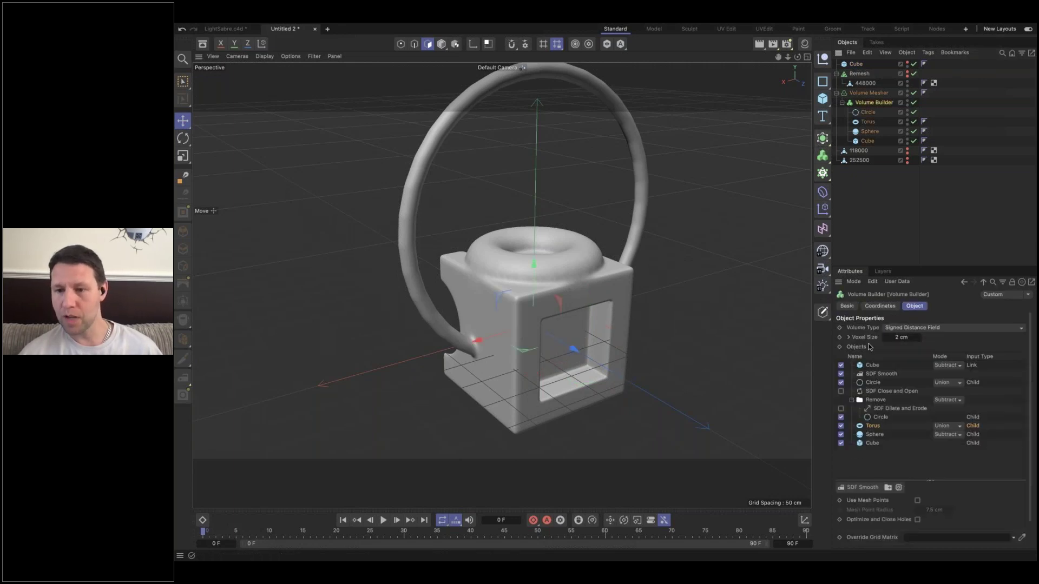
{"action": "left_click", "coordinate": [888, 487]}
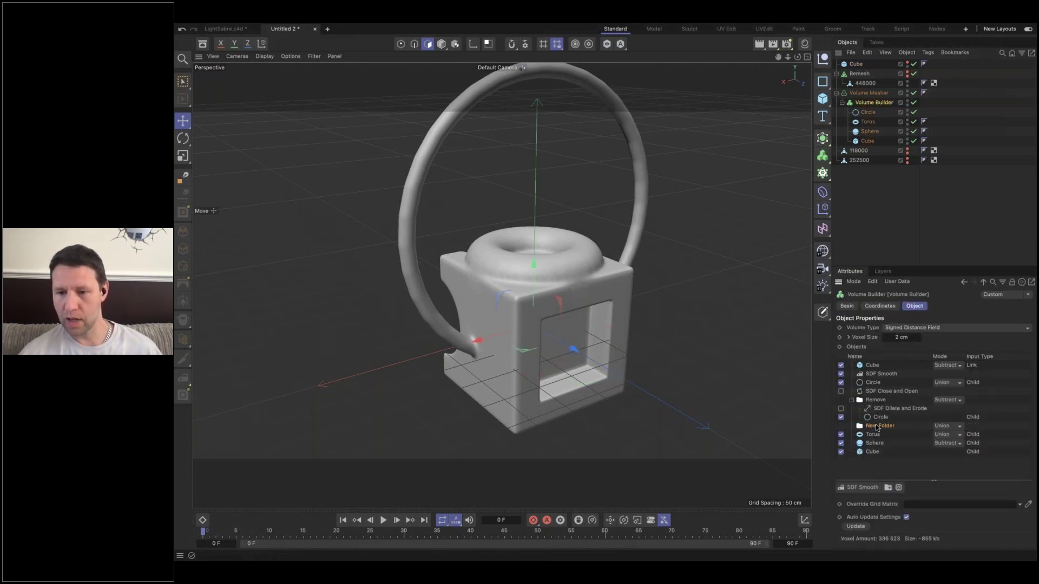
{"action": "left_click_drag", "start_coordinate": [876, 427], "coordinate": [880, 369]}
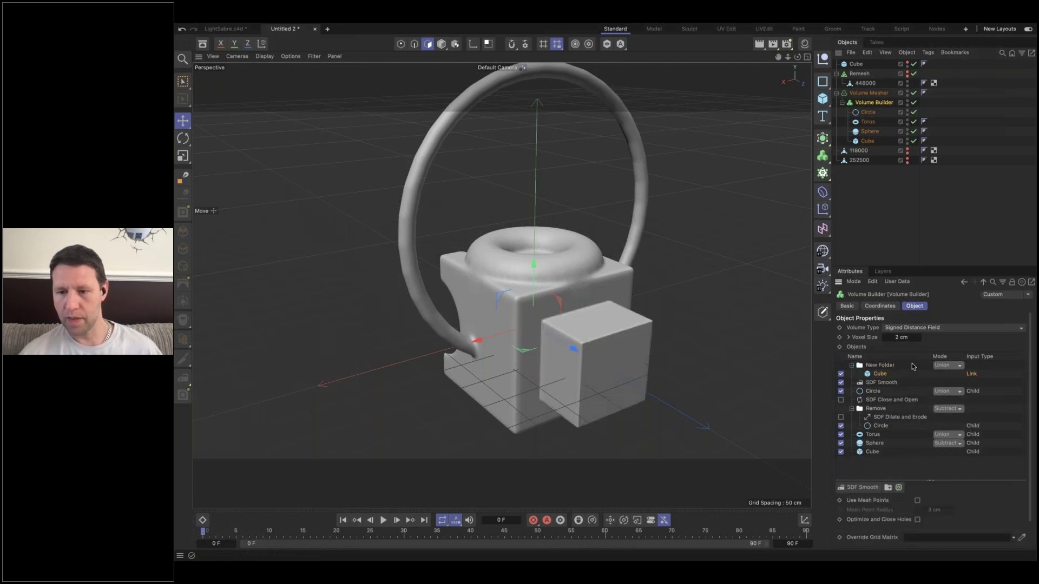
{"action": "left_click", "coordinate": [947, 368]}
{"action": "left_click", "coordinate": [947, 378]}
- Add an SDF Dilate and Erode filter above the linked Cube in the new folder with an offset of 0.1 cm
{"action": "left_click", "coordinate": [873, 488]}
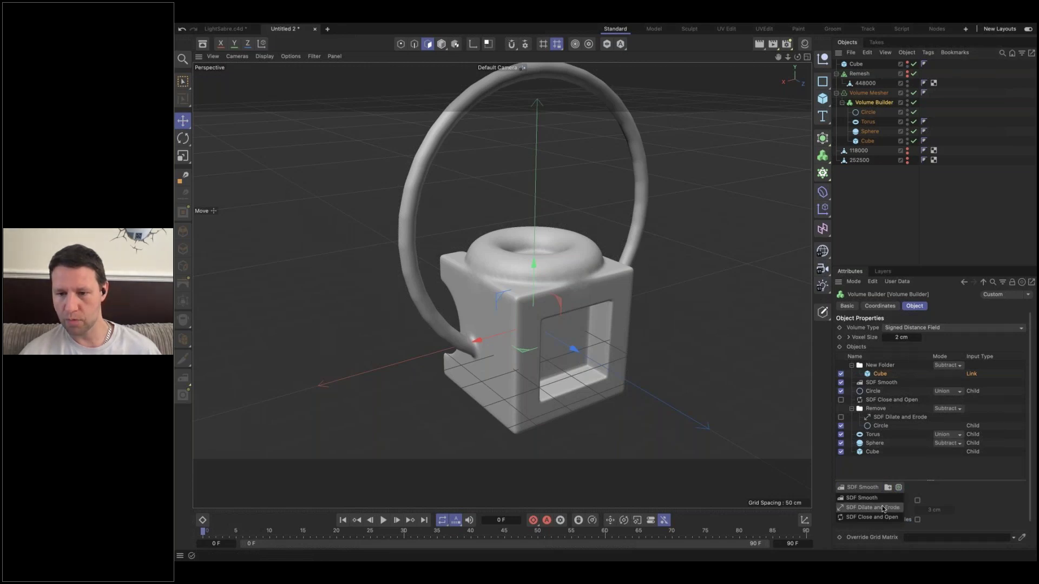
{"action": "left_click", "coordinate": [879, 508]}
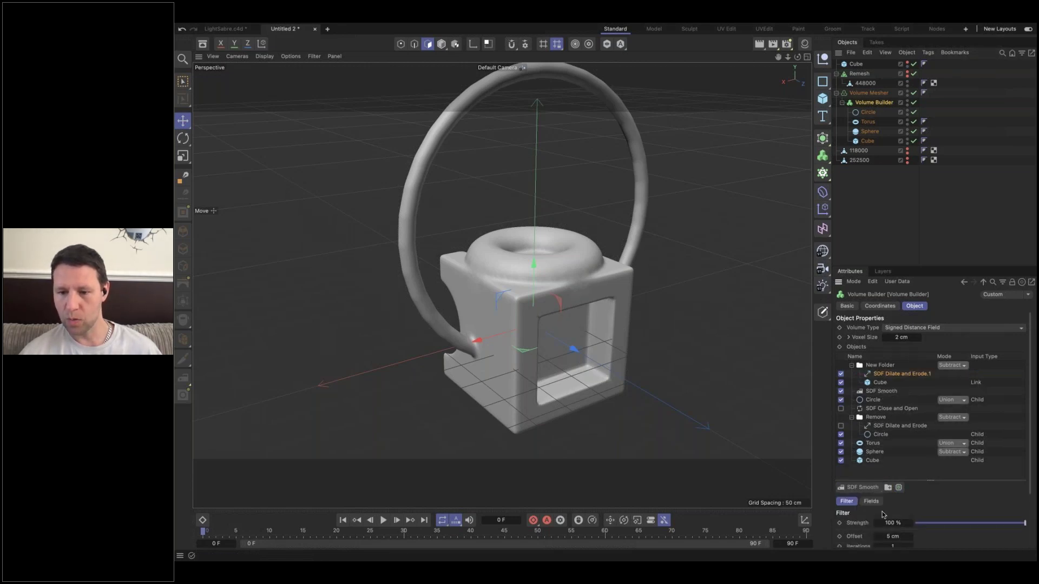
{"action": "double_click", "coordinate": [888, 537]}
{"action": "type", "text": "0.1"}
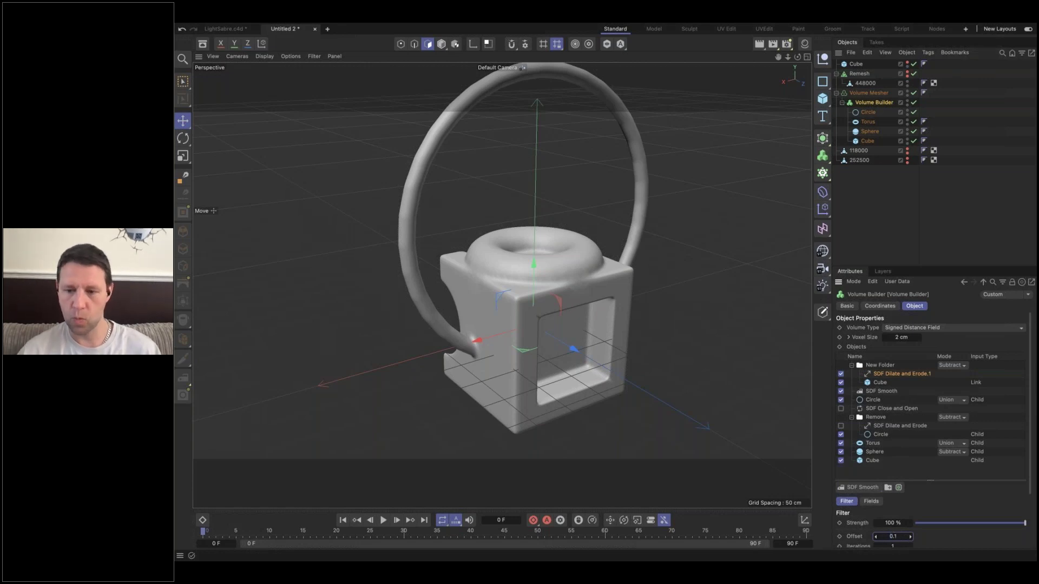
{"action": "key", "text": "Return"}
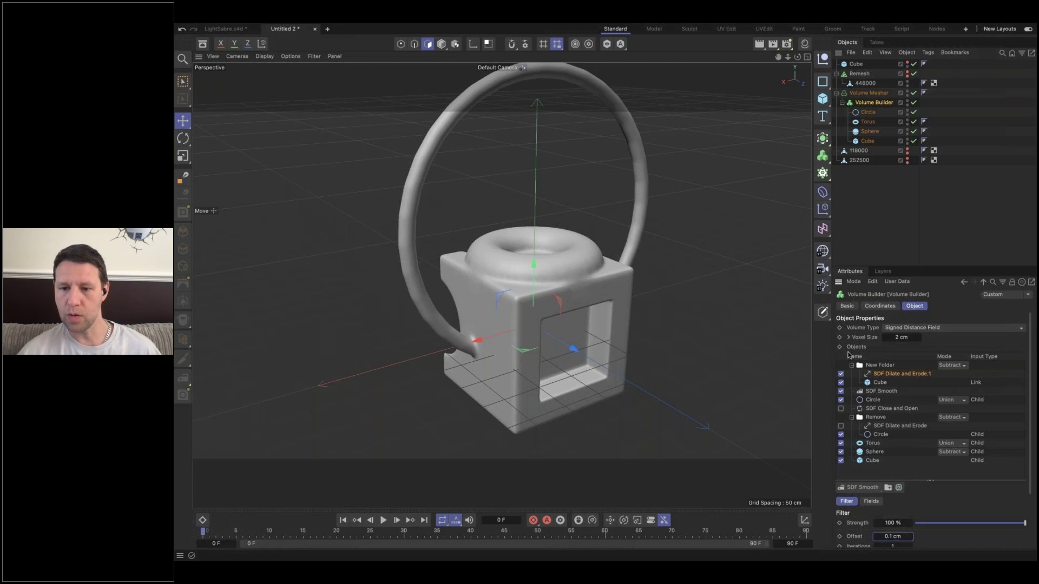
- Set the offset of the SDF Dilate and Erode filter in the new folder to 1 cm and toggle the filter to compare its effect
{"action": "left_click", "coordinate": [841, 374]}
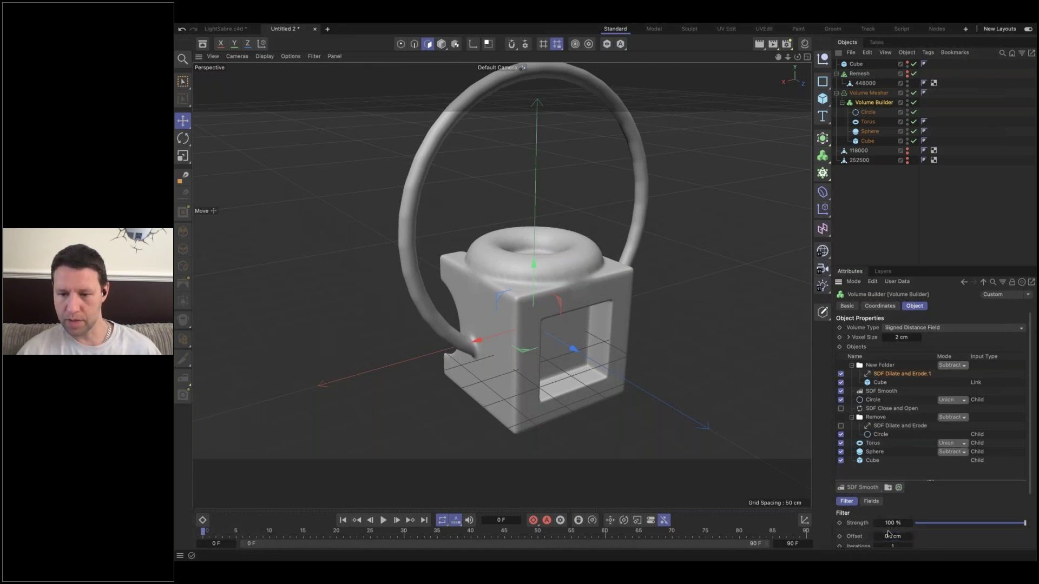
{"action": "type", "text": "1"}
{"action": "key", "text": "Return"}
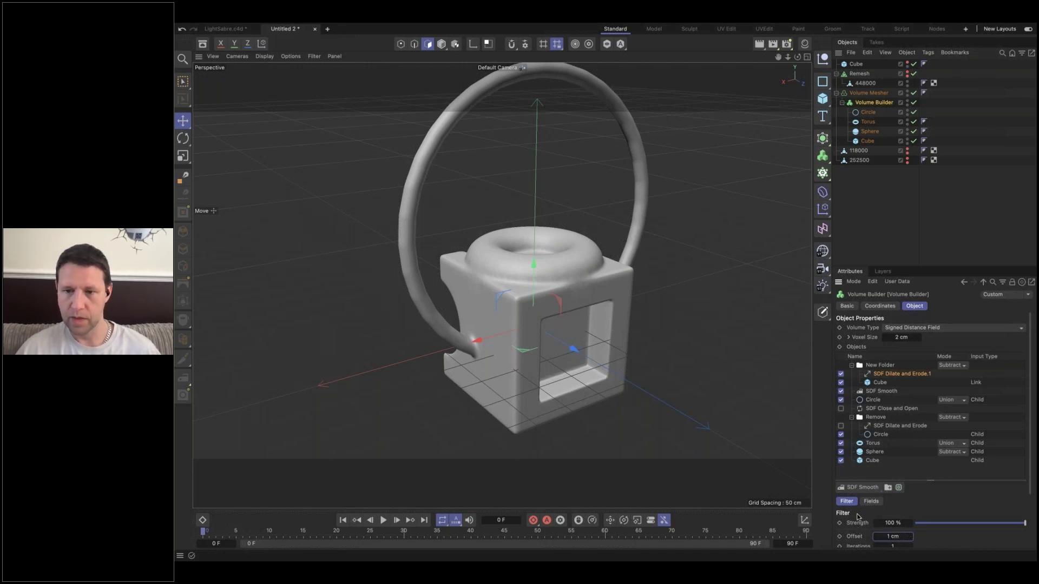
{"action": "left_click", "coordinate": [842, 375]}
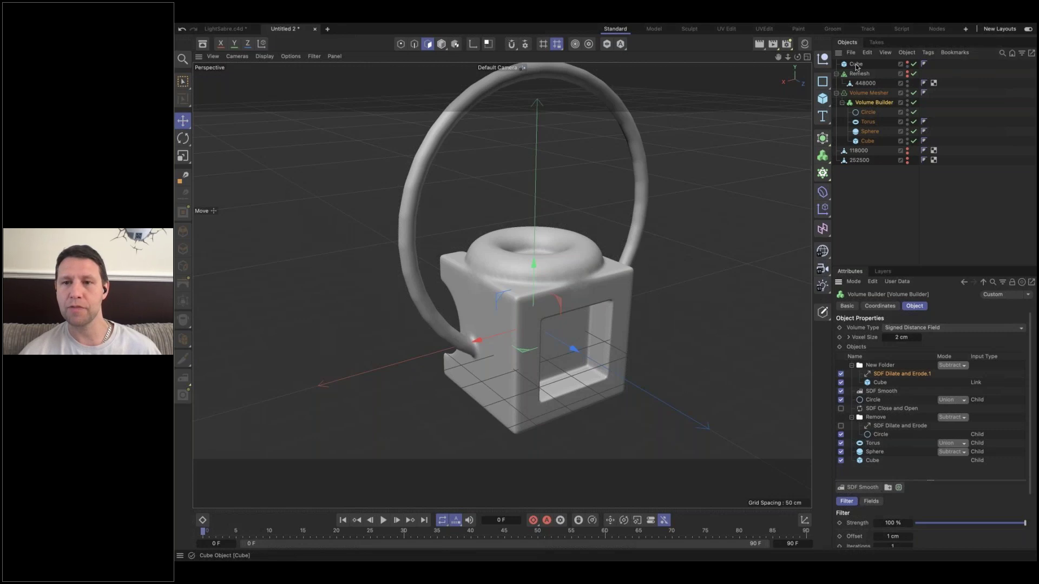
- Scale the linked Cube down uniformly to about 104 cm so it cuts a smaller opening in the volume model
{"action": "left_click", "coordinate": [879, 384]}
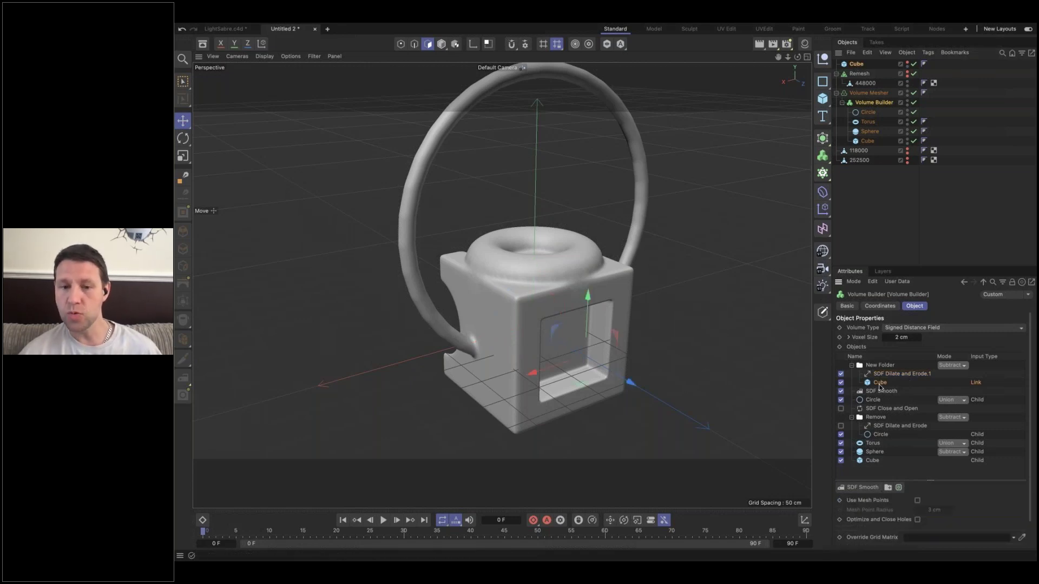
{"action": "left_click", "coordinate": [854, 65]}
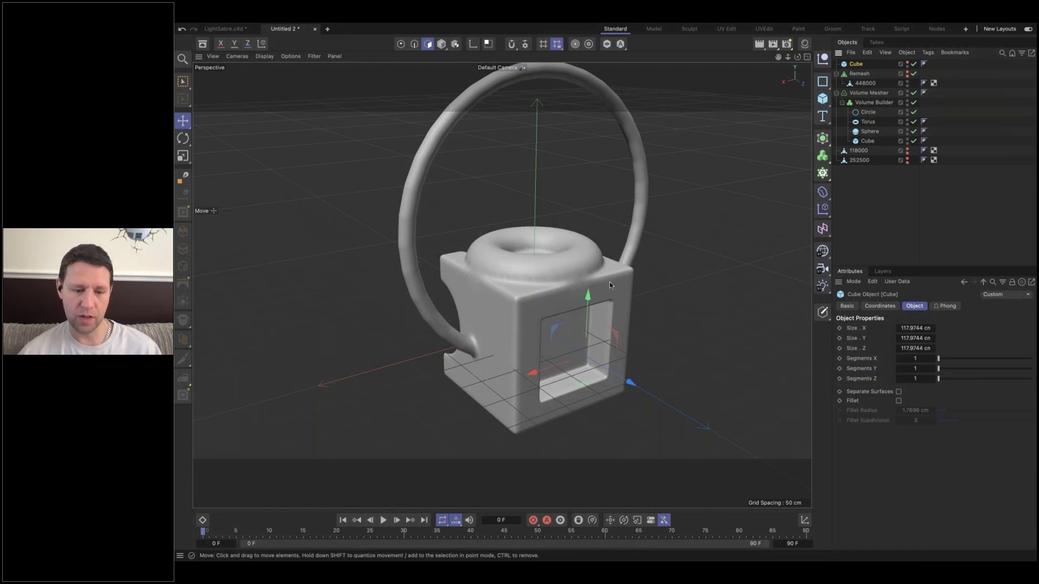
{"action": "key", "text": "t"}
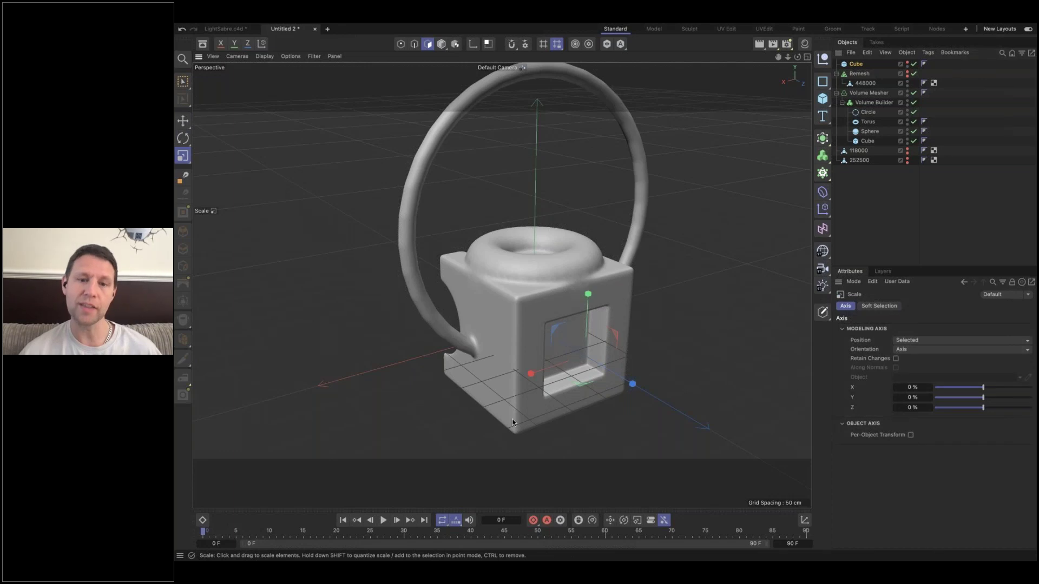
{"action": "mouse_move", "coordinate": [520, 365]}
{"action": "left_mouse_down", "text": "alt"}
{"action": "mouse_move", "coordinate": [712, 326]}
{"action": "mouse_move", "coordinate": [336, 342]}
{"action": "mouse_move", "coordinate": [523, 362]}
{"action": "left_mouse_up", "text": "alt"}
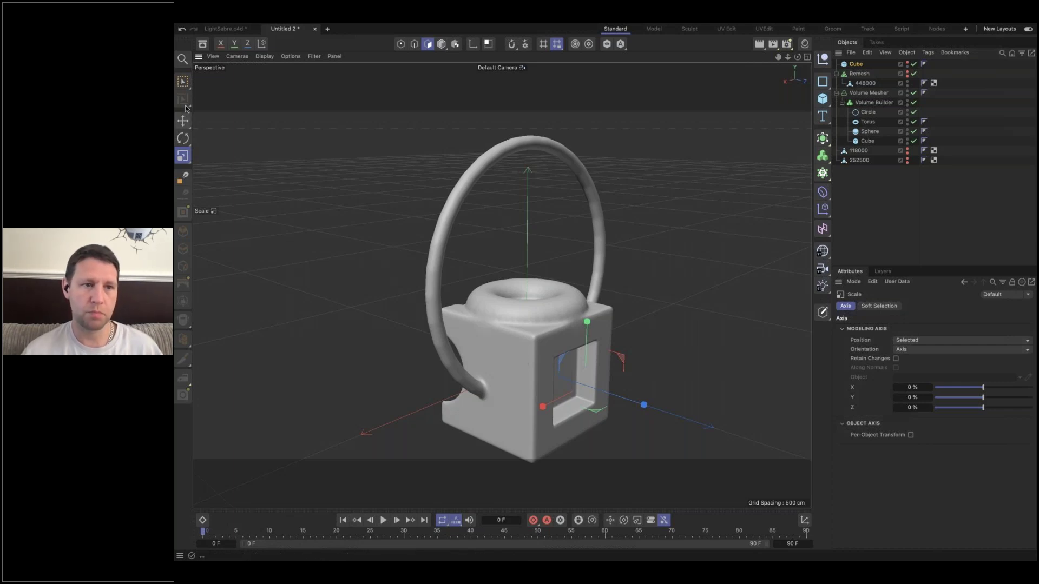
- Search the asset library for "volume" and open the Bottle 02 product shot scene
{"action": "left_click", "coordinate": [204, 42]}
{"action": "left_click", "coordinate": [286, 90]}
{"action": "type", "text": "volum"}
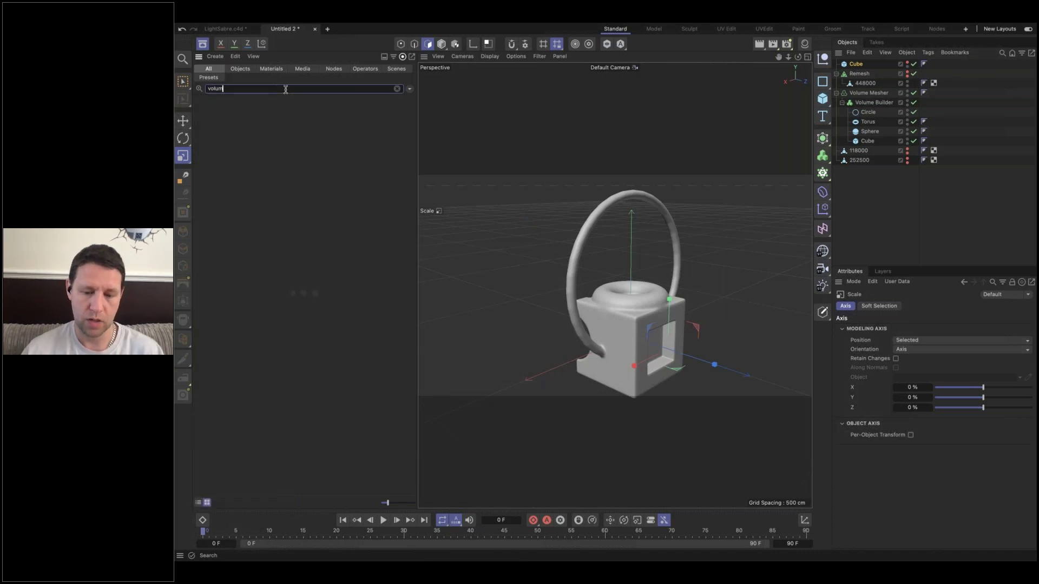
{"action": "type", "text": "e"}
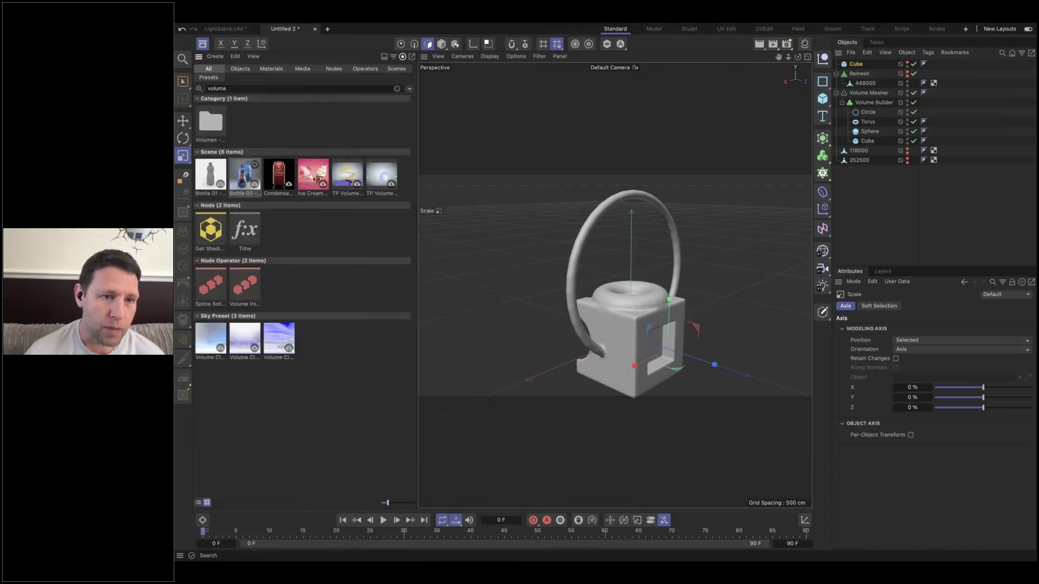
{"action": "double_click", "coordinate": [245, 174]}
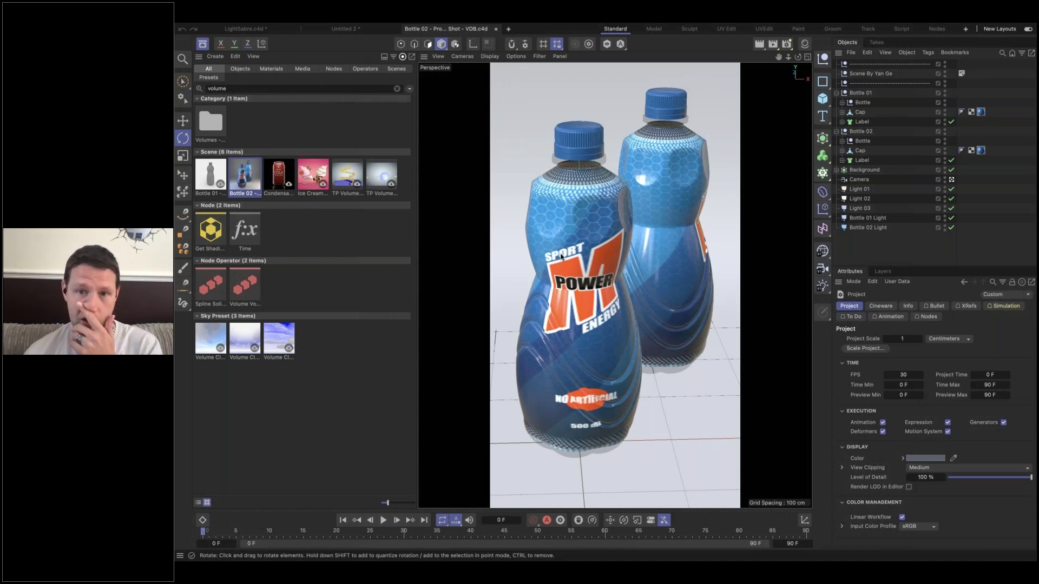
- Open the Bottle 01 shape building scene from the asset library and disable its Volume Builder
{"action": "left_click_drag", "start_coordinate": [214, 175], "coordinate": [544, 128]}
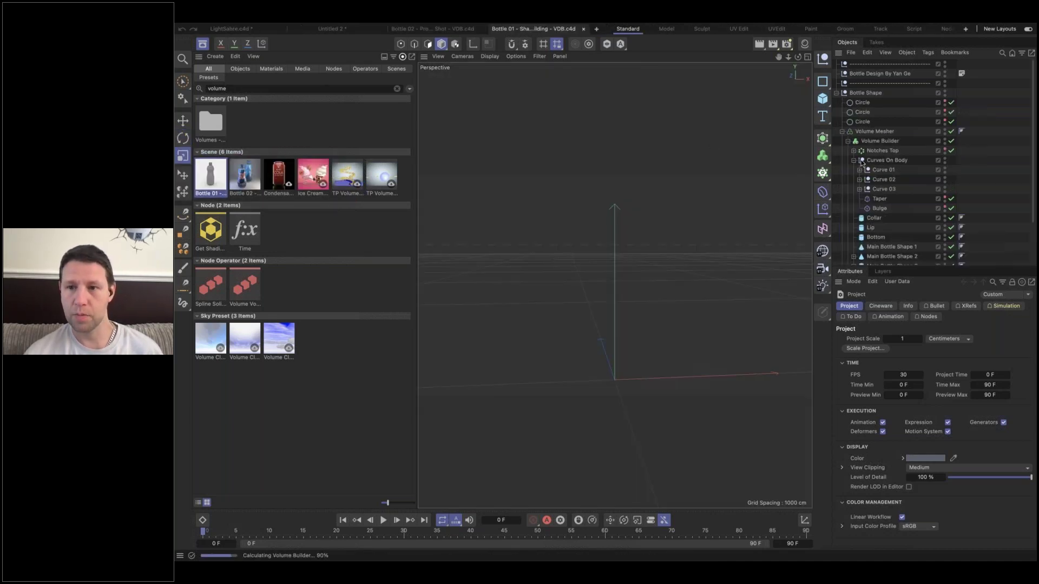
{"action": "scroll", "coordinate": [894, 158], "scroll_direction": "down", "scroll_amount": 1}
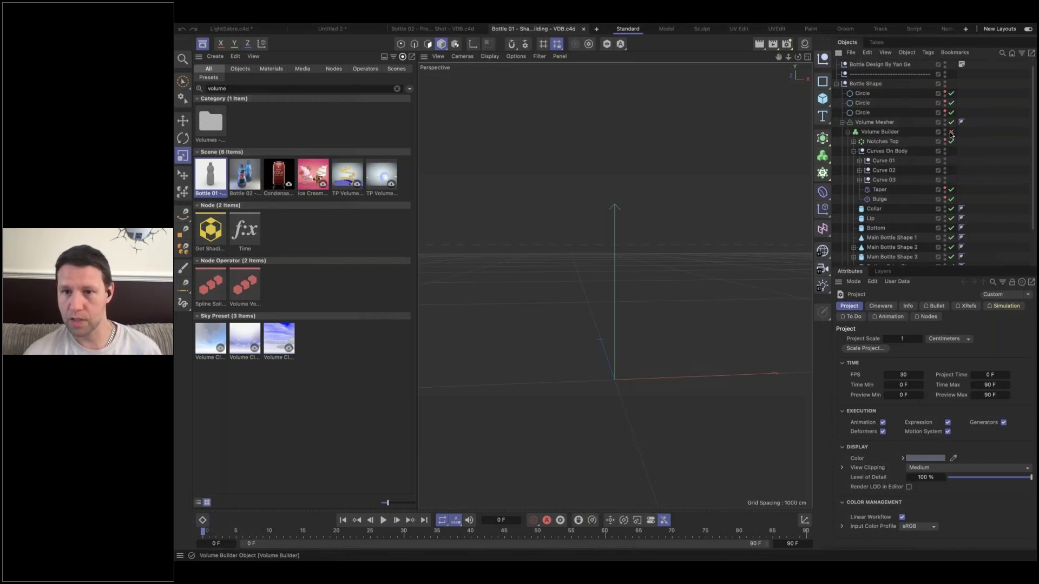
{"action": "left_click", "coordinate": [950, 132]}
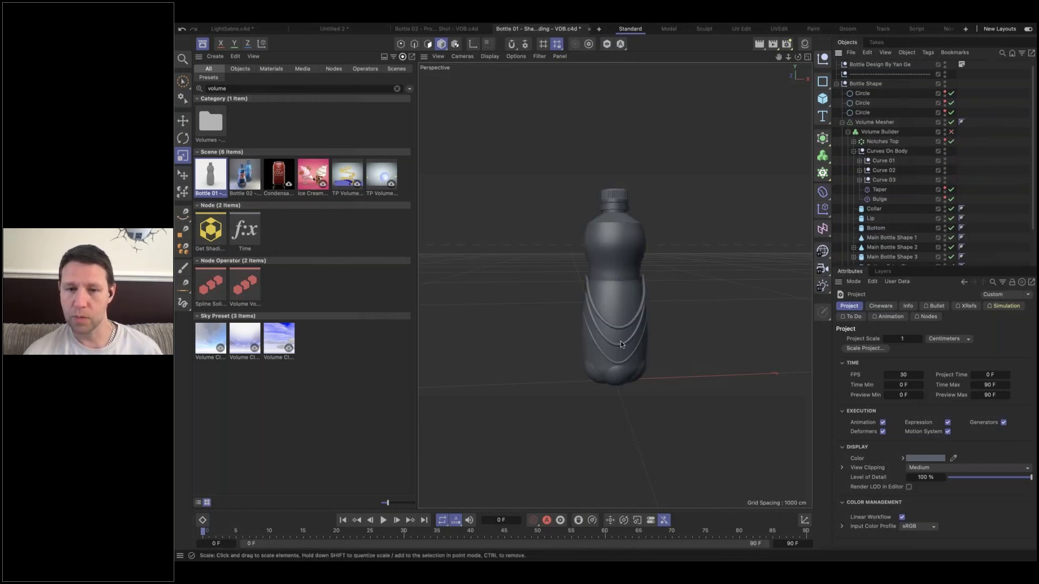
{"action": "scroll", "coordinate": [876, 222], "scroll_direction": "down", "scroll_amount": 5}
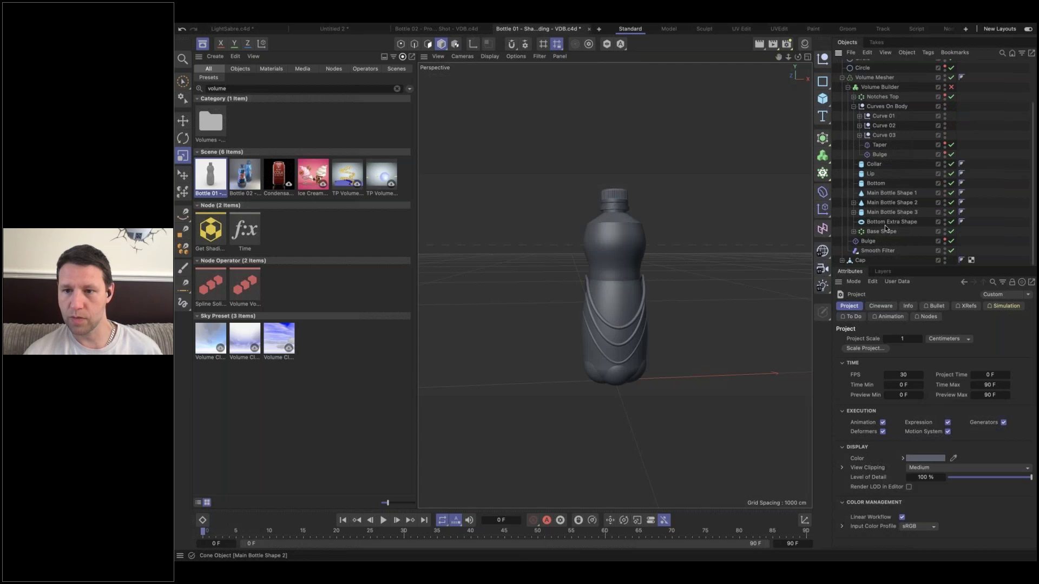
- Unfold Base Shape and disable the Bulge deformer directly under the Volume Mesher, toggling it to compare
{"action": "left_click", "coordinate": [854, 232]}
{"action": "left_click", "coordinate": [952, 241]}
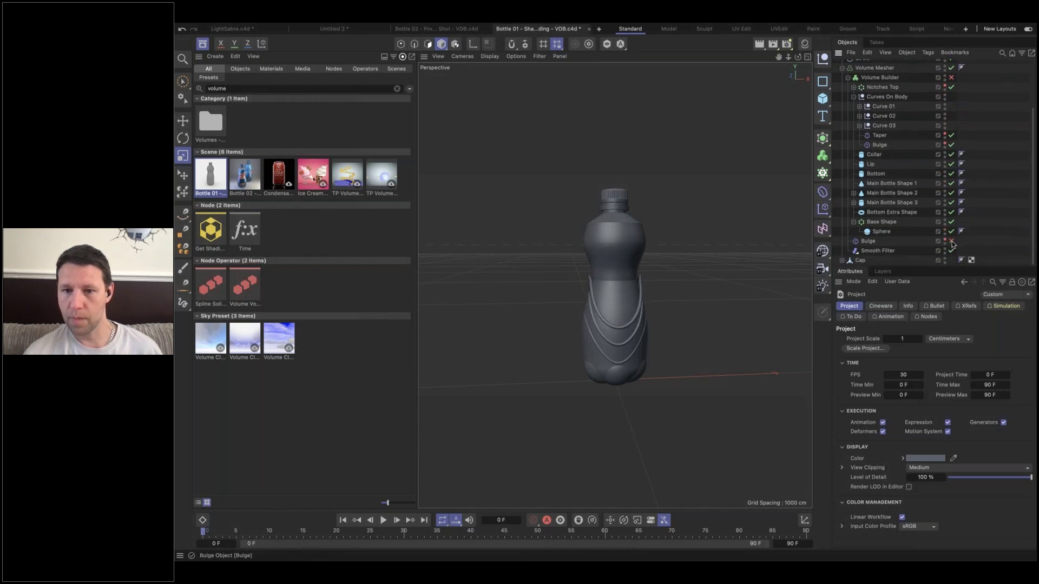
{"action": "left_click", "coordinate": [952, 241]}
{"action": "left_click", "coordinate": [951, 242]}
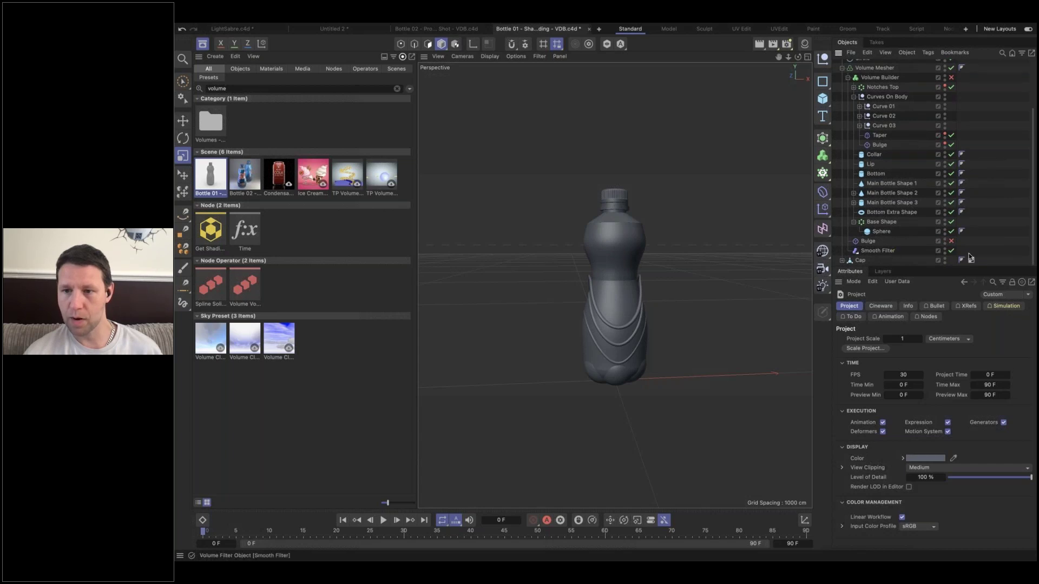
- Disable the Bulge under Main Bottle Shape 2 and the Taper and Bulge under Main Bottle Shape 3
{"action": "left_click", "coordinate": [854, 202]}
{"action": "left_click", "coordinate": [854, 193]}
{"action": "left_click", "coordinate": [952, 202]}
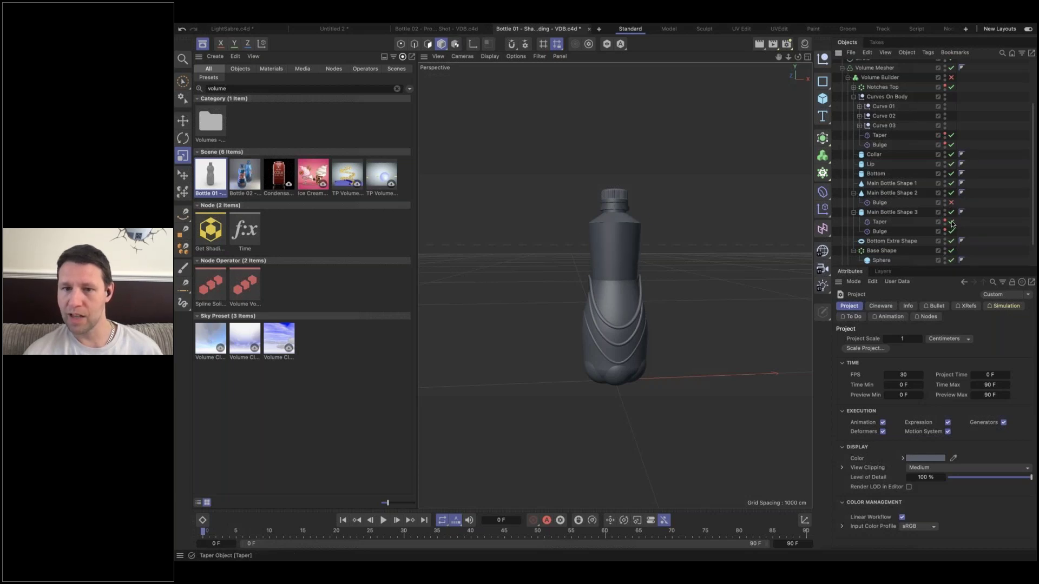
{"action": "left_click", "coordinate": [951, 222]}
{"action": "left_click", "coordinate": [952, 231]}
- Move the Main Bottle Shape 3 cylinder along X until it stands clear beside the bottle
{"action": "left_click", "coordinate": [891, 213]}
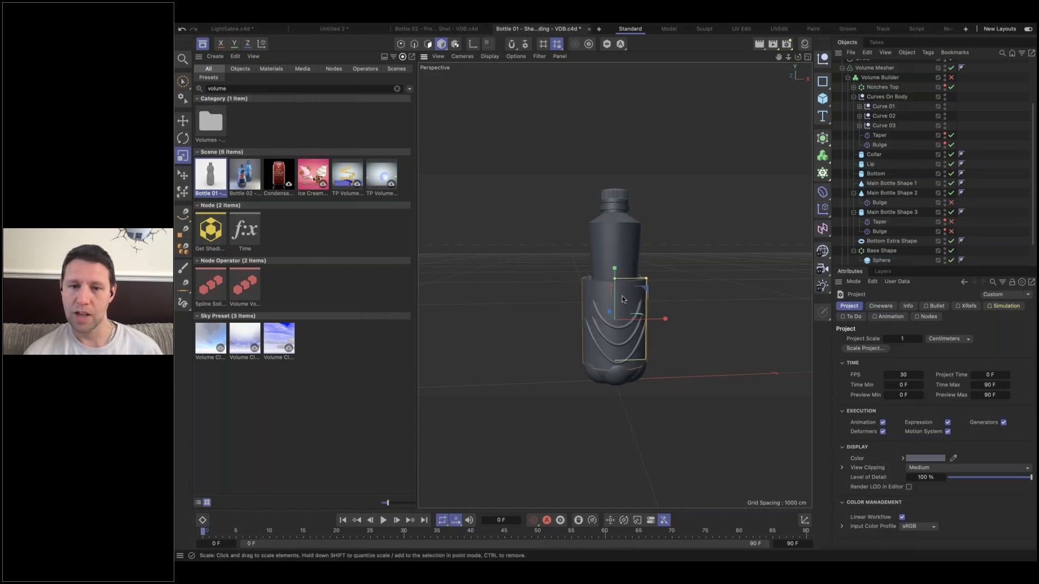
{"action": "key", "text": "e"}
{"action": "left_click_drag", "start_coordinate": [668, 317], "coordinate": [722, 294]}
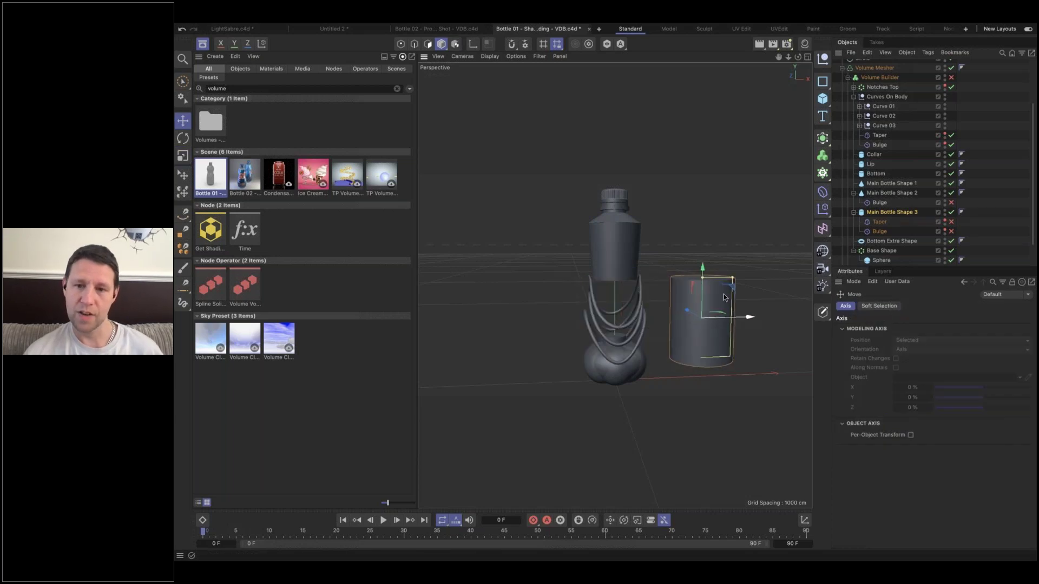
- Disable the Sweep inside Curve 01 and the Spline Wrap on its Formula spline
{"action": "left_click", "coordinate": [642, 290]}
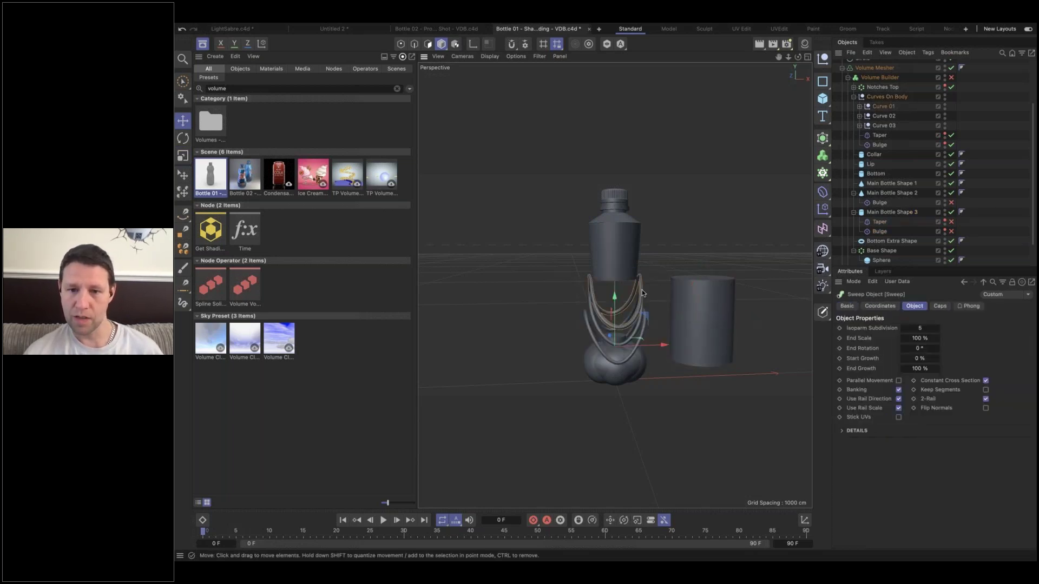
{"action": "left_click", "coordinate": [859, 107]}
{"action": "left_click", "coordinate": [951, 115]}
{"action": "left_click", "coordinate": [871, 135]}
{"action": "left_click", "coordinate": [951, 145]}
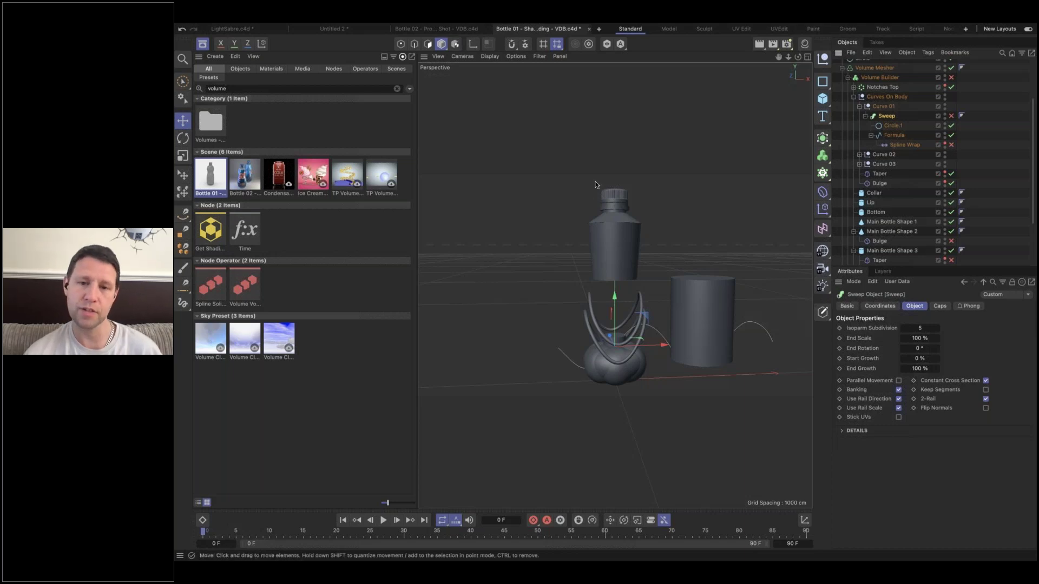
- Select the bottle's Cap, unfold it in the hierarchy and examine its ribbed geometry up close
{"action": "left_click", "coordinate": [623, 196]}
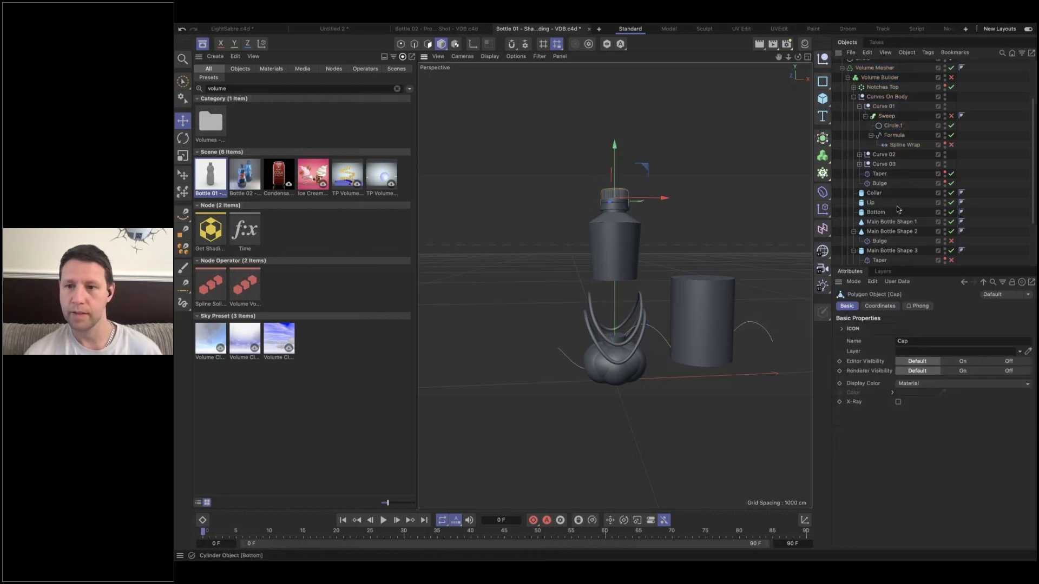
{"action": "scroll", "coordinate": [897, 206], "scroll_direction": "down", "scroll_amount": 3}
{"action": "left_click", "coordinate": [841, 261]}
{"action": "scroll", "coordinate": [844, 254], "scroll_direction": "down", "scroll_amount": 1}
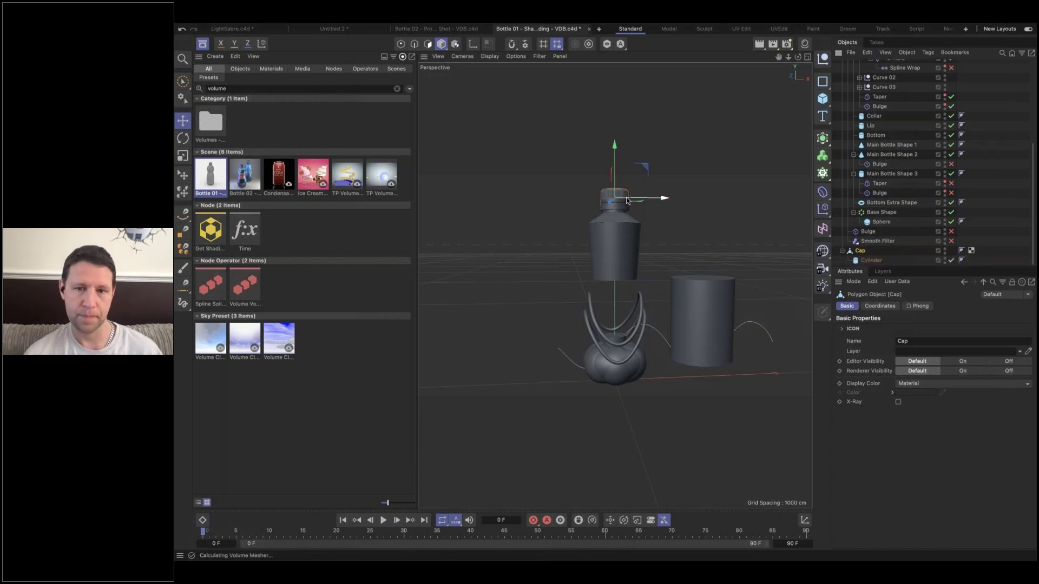
{"action": "scroll", "coordinate": [628, 200], "scroll_direction": "up", "scroll_amount": 10}
{"action": "left_click_drag", "start_coordinate": [662, 197], "coordinate": [706, 211], "text": "alt"}
{"action": "scroll", "coordinate": [707, 211], "scroll_direction": "down", "scroll_amount": 10}
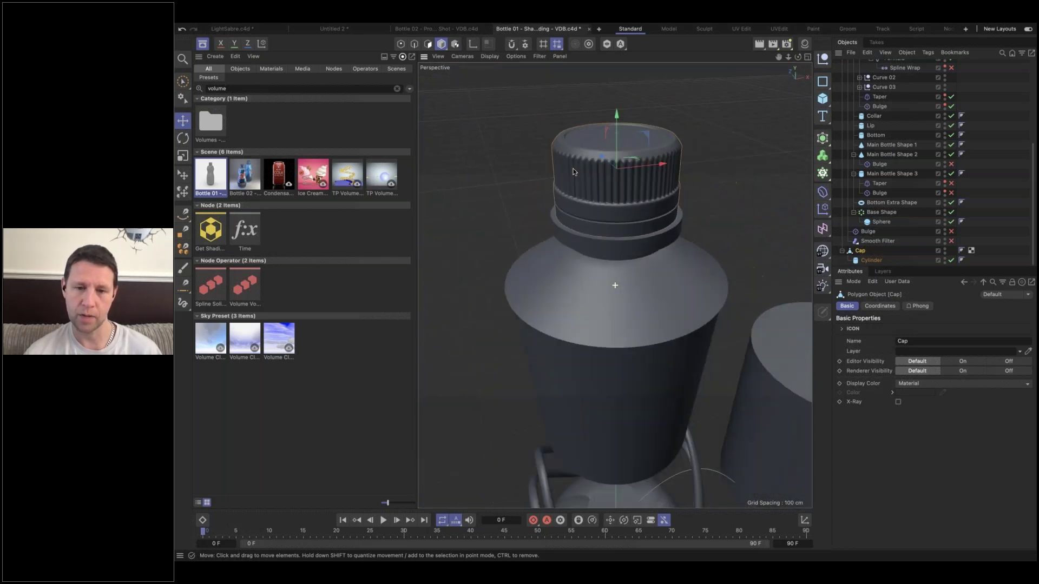
- Pull the Bottom Extra Shape torus, the Base Shape and one body curve out of the bottle so each stands apart
{"action": "left_click_drag", "start_coordinate": [548, 191], "coordinate": [644, 361], "text": "alt"}
{"action": "left_click", "coordinate": [570, 318]}
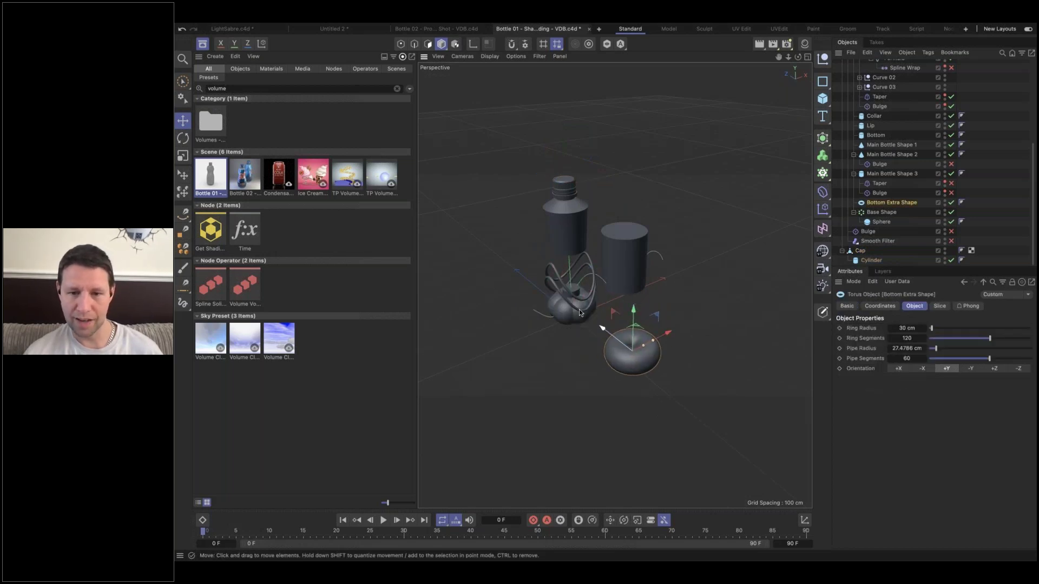
{"action": "left_click", "coordinate": [608, 302]}
{"action": "left_click_drag", "start_coordinate": [608, 302], "coordinate": [530, 331]}
{"action": "left_click", "coordinate": [597, 308]}
{"action": "left_click_drag", "start_coordinate": [578, 306], "coordinate": [550, 363]}
{"action": "left_click", "coordinate": [637, 367]}
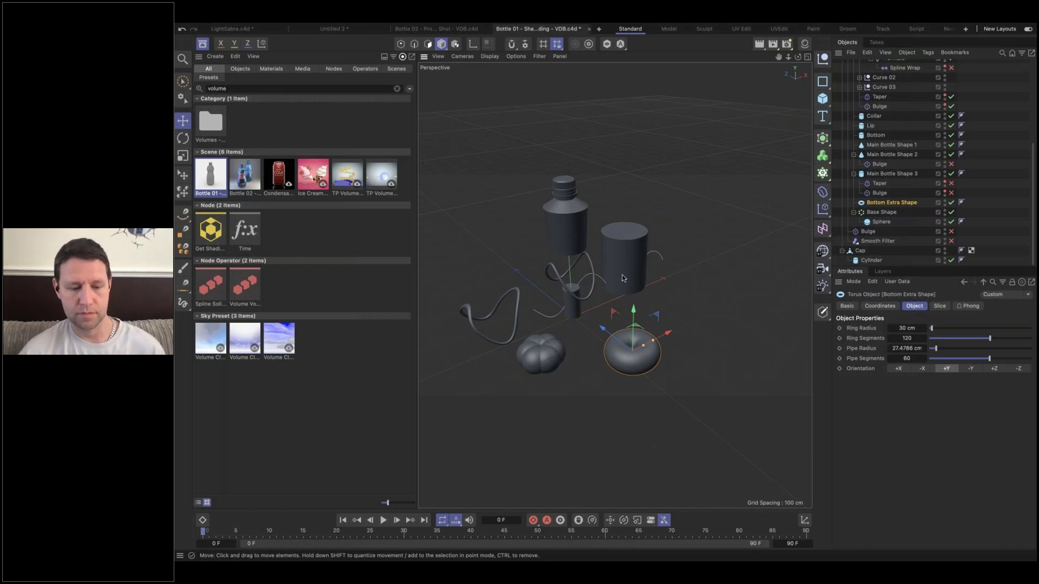
- Move Main Bottle Shape 2 along X to the side opposite the large cylinder and lower Main Bottle Shape 1 along Y
{"action": "mouse_move", "coordinate": [622, 278]}
{"action": "left_mouse_down", "text": "alt"}
{"action": "mouse_move", "coordinate": [609, 200]}
{"action": "mouse_move", "coordinate": [664, 250]}
{"action": "mouse_move", "coordinate": [652, 296]}
{"action": "mouse_move", "coordinate": [611, 270]}
{"action": "left_mouse_up", "text": "alt"}
{"action": "left_click", "coordinate": [572, 220]}
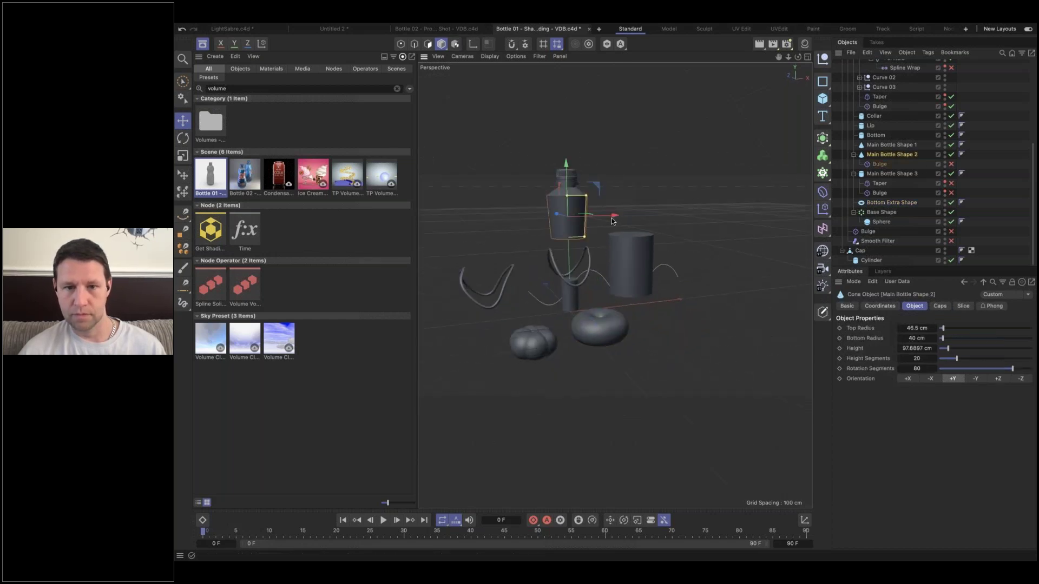
{"action": "left_click_drag", "start_coordinate": [619, 221], "coordinate": [546, 248]}
{"action": "right_click_drag", "start_coordinate": [559, 211], "coordinate": [557, 171], "text": "alt"}
{"action": "left_click", "coordinate": [611, 148]}
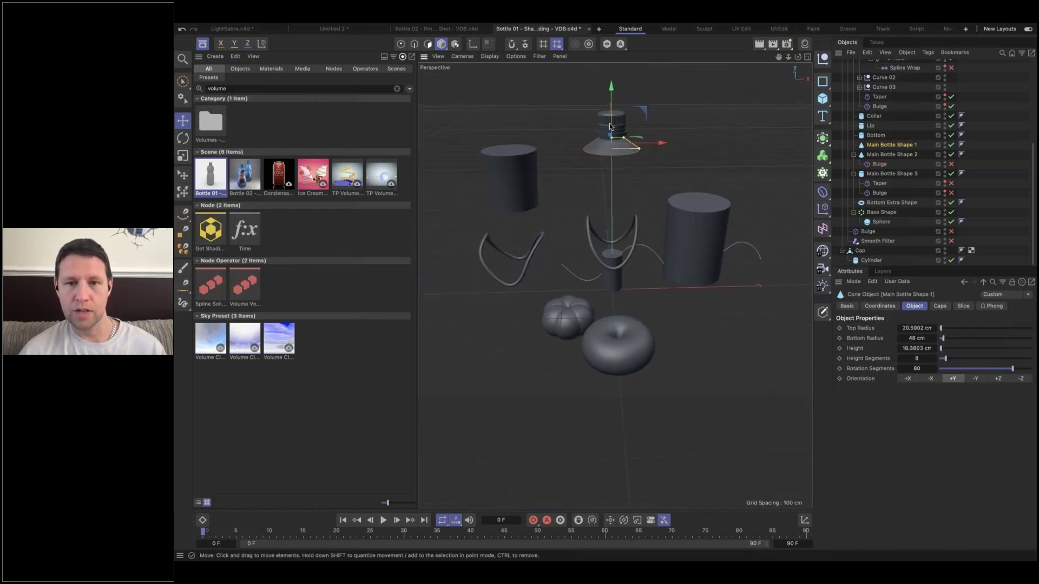
{"action": "left_click_drag", "start_coordinate": [611, 111], "coordinate": [613, 158]}
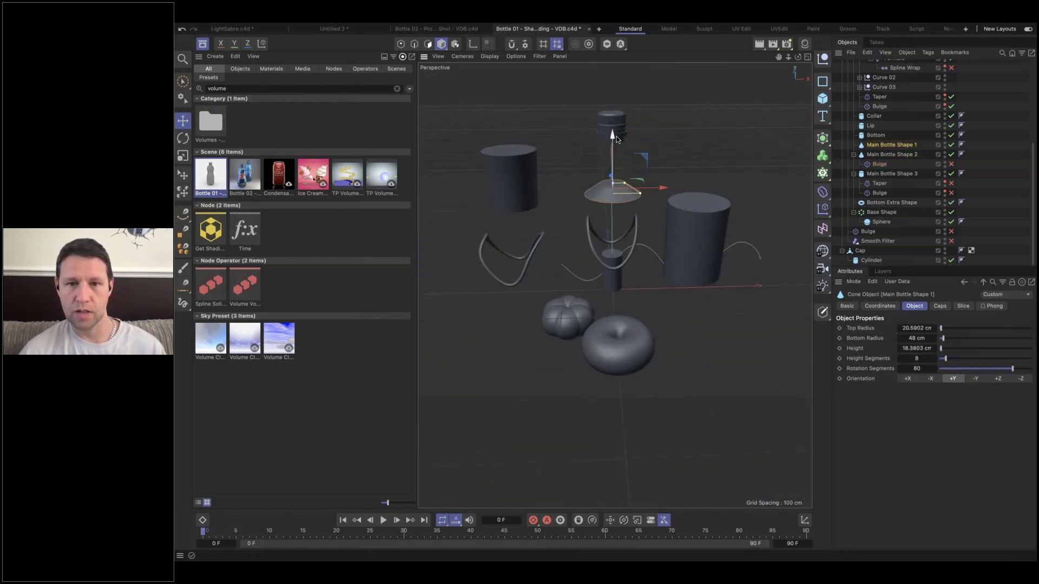
- Move the Collar disc sideways along X away from the neck and lower the Lip cylinder along Y below the Cap
{"action": "left_click", "coordinate": [620, 133]}
{"action": "left_click_drag", "start_coordinate": [661, 134], "coordinate": [728, 134]}
{"action": "left_click", "coordinate": [623, 141]}
{"action": "left_click_drag", "start_coordinate": [611, 117], "coordinate": [612, 147]}
{"action": "mouse_move", "coordinate": [596, 184]}
{"action": "left_mouse_down", "text": "alt"}
{"action": "mouse_move", "coordinate": [678, 157]}
{"action": "mouse_move", "coordinate": [809, 161]}
{"action": "mouse_move", "coordinate": [534, 147]}
{"action": "mouse_move", "coordinate": [597, 199]}
{"action": "left_mouse_up", "text": "alt"}
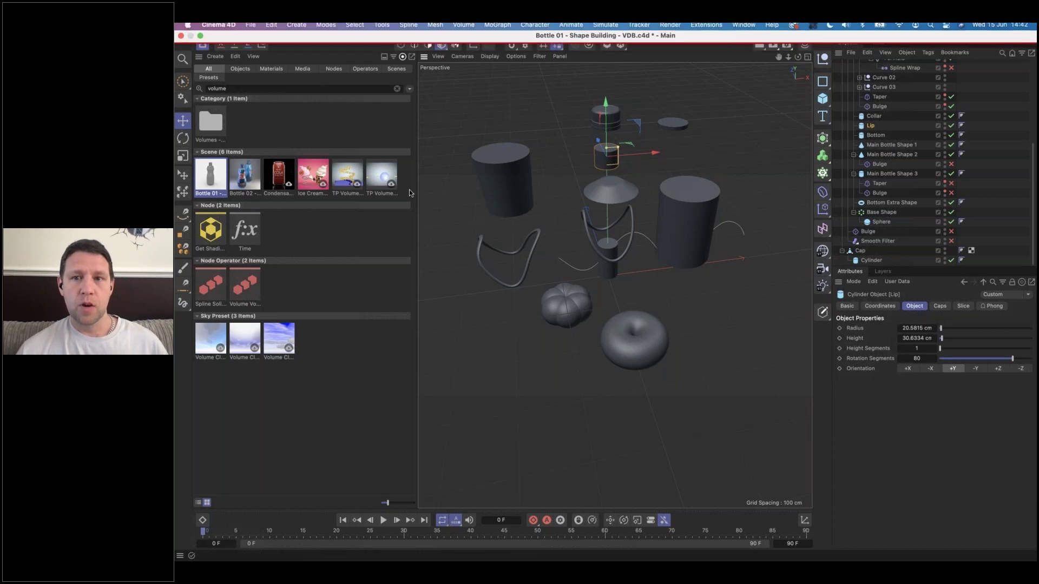
- Look through the file formats offered for exporting the selected objects, including STL and Volume
{"action": "left_click", "coordinate": [850, 53]}
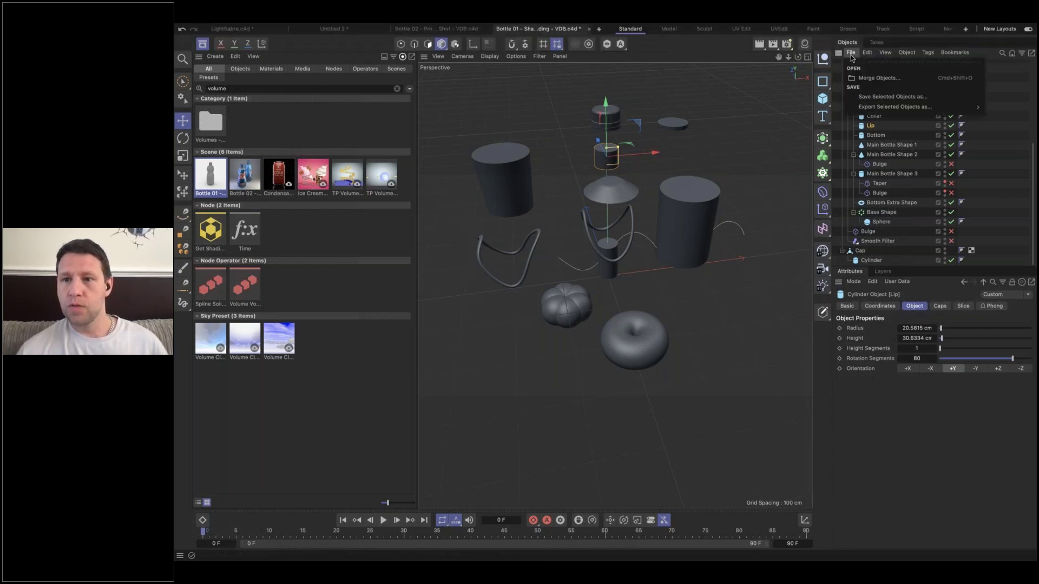
{"action": "mouse_move", "coordinate": [892, 106]}
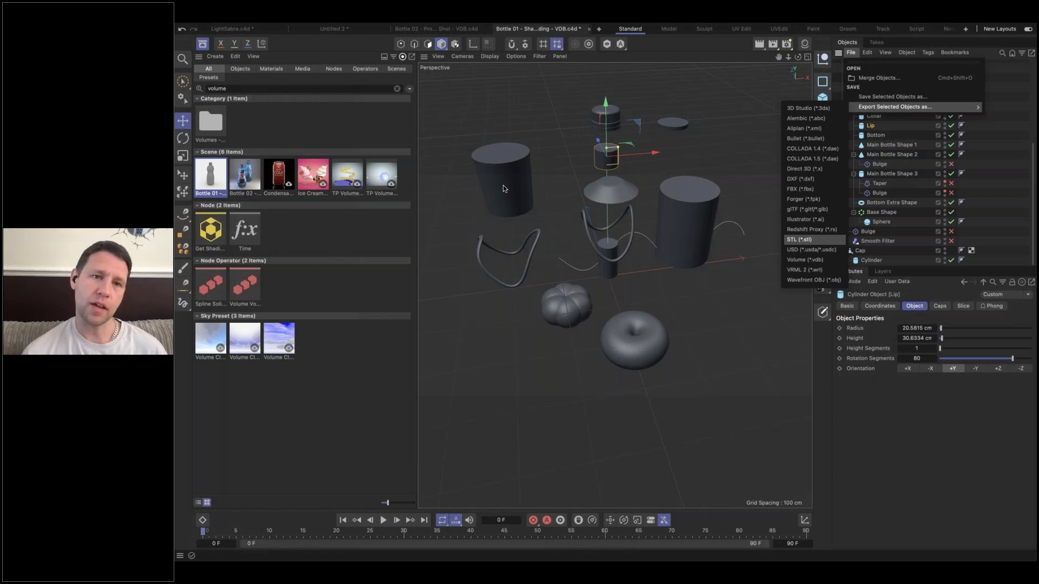
{"action": "left_click", "coordinate": [302, 52]}
{"action": "mouse_move", "coordinate": [248, 25]}
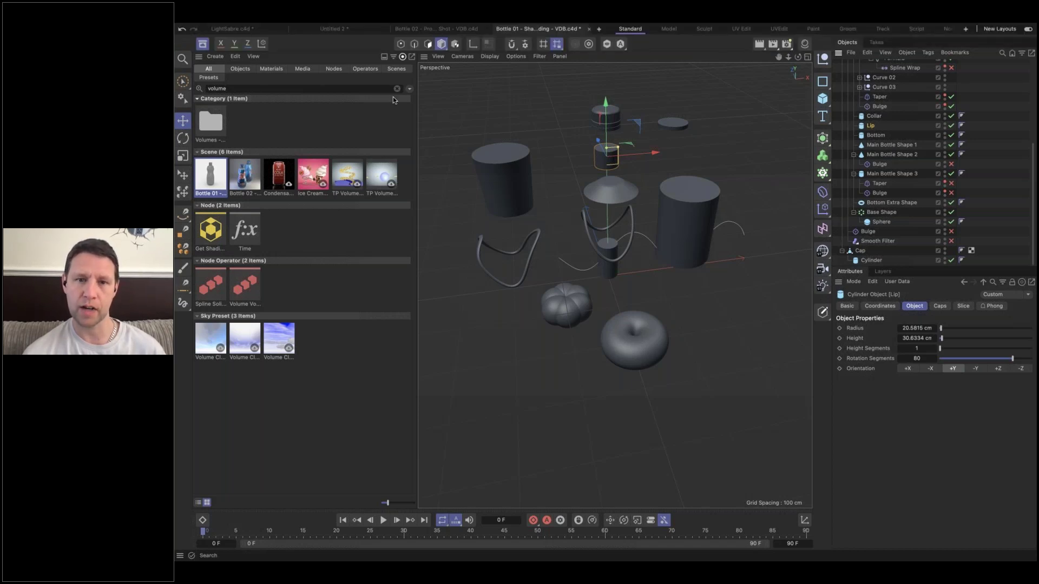
- Convert the Volume Mesher in the Untitled 2 scene with Current State to Object and look through the export formats for the resulting polygon object
{"action": "left_click", "coordinate": [352, 27]}
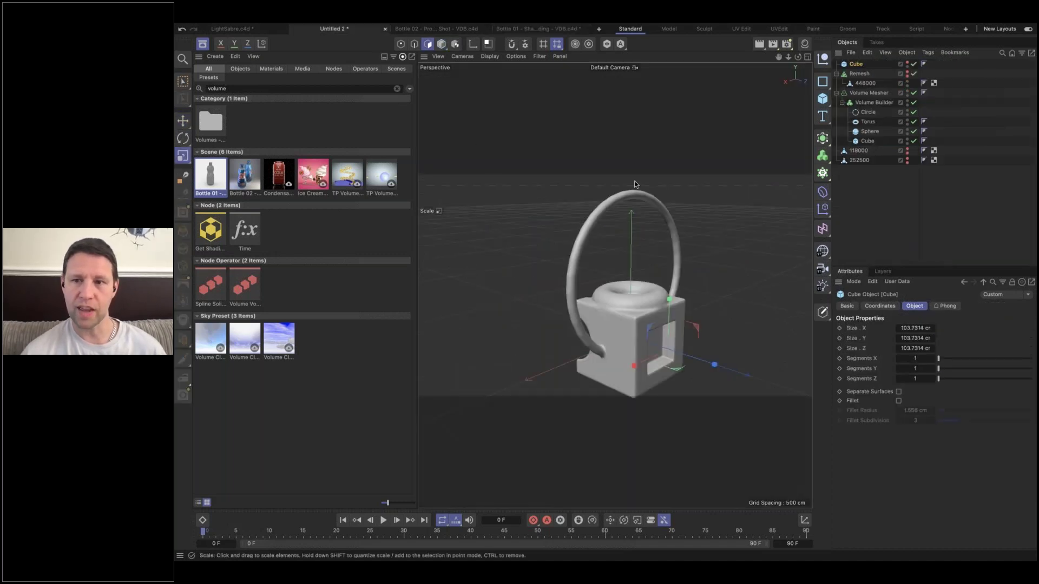
{"action": "left_click", "coordinate": [863, 93]}
{"action": "right_click", "coordinate": [863, 93]}
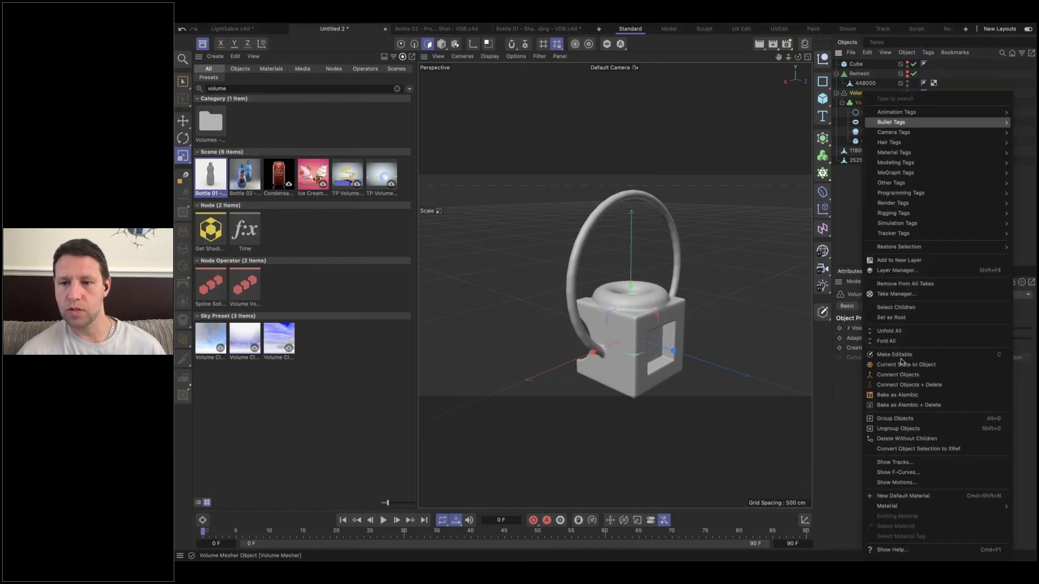
{"action": "left_click", "coordinate": [896, 366]}
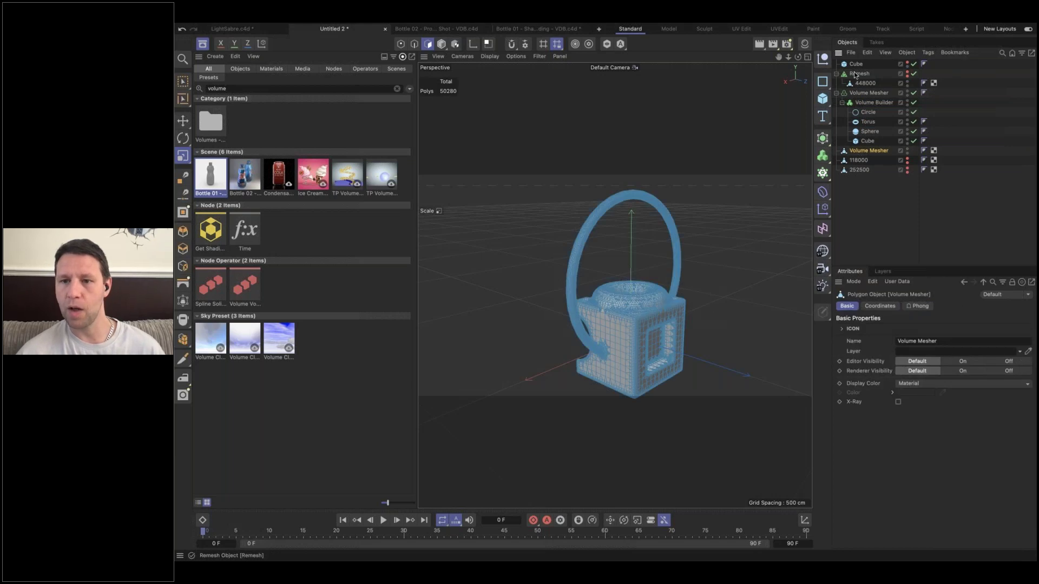
{"action": "left_click", "coordinate": [850, 53]}
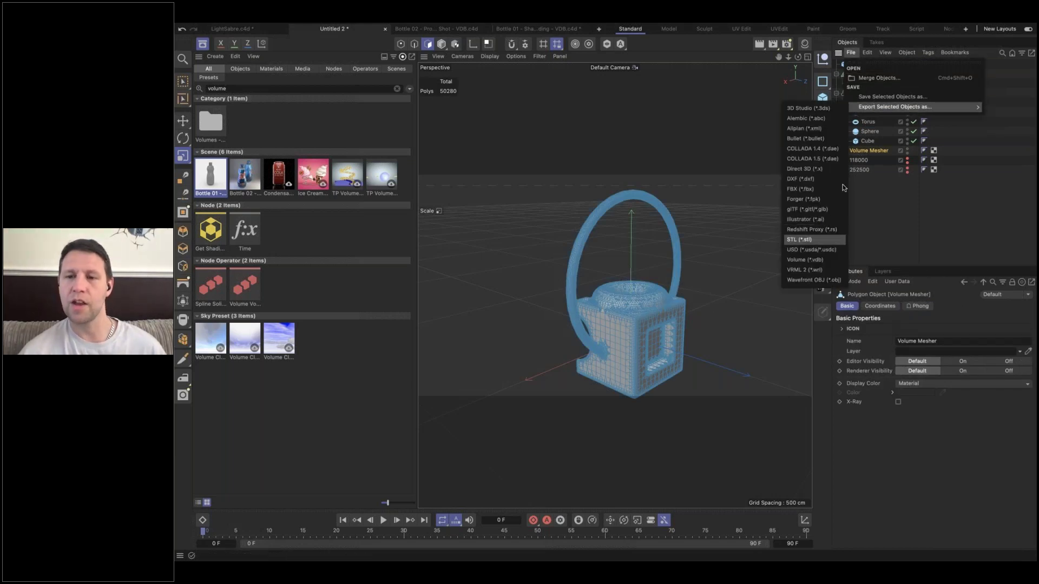
{"action": "left_click", "coordinate": [871, 151]}
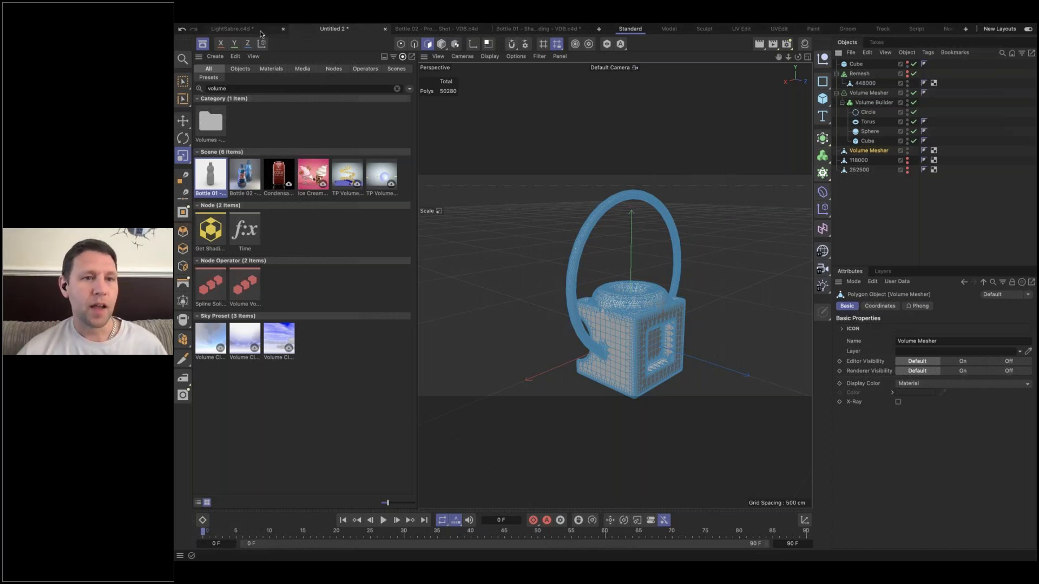
- Switch to the LightSabre.c4d scene, hide the Asset Browser and examine the volume-built lightsaber from different angles
{"action": "left_click", "coordinate": [258, 30]}
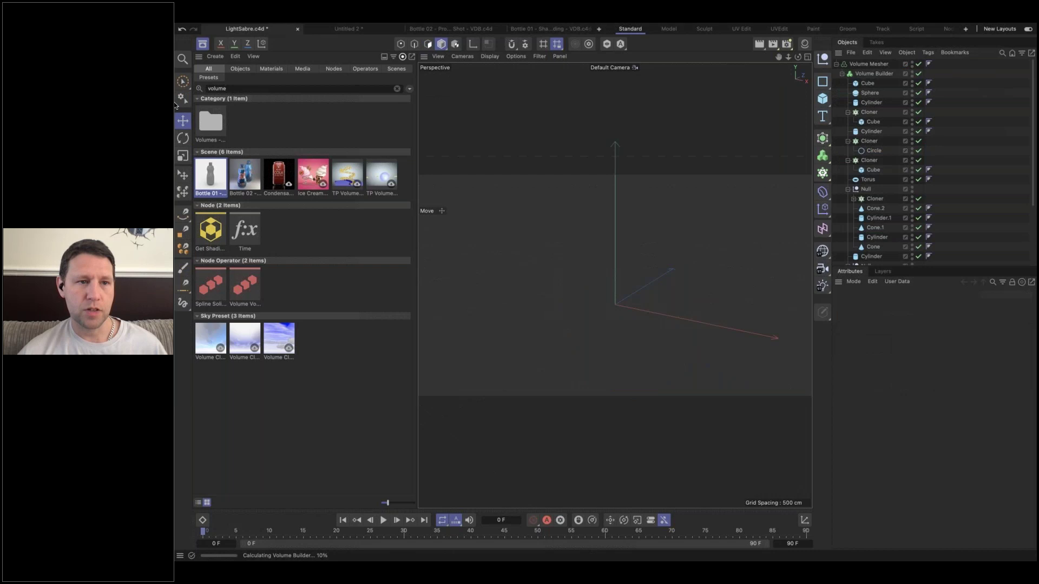
{"action": "left_click", "coordinate": [202, 46]}
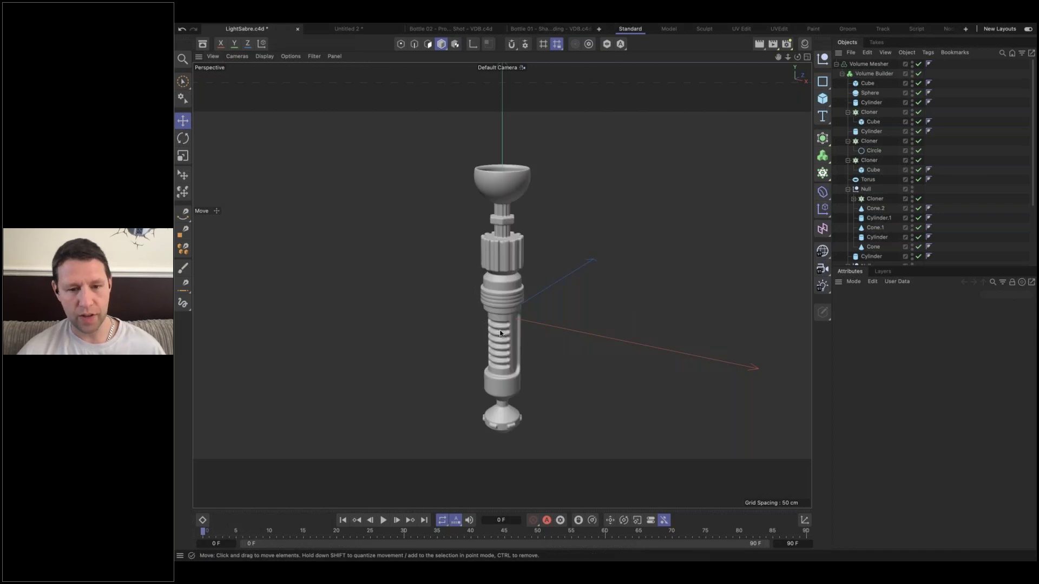
{"action": "scroll", "coordinate": [506, 328], "scroll_direction": "up", "scroll_amount": 4}
{"action": "left_click_drag", "start_coordinate": [512, 326], "coordinate": [452, 274], "text": "alt"}
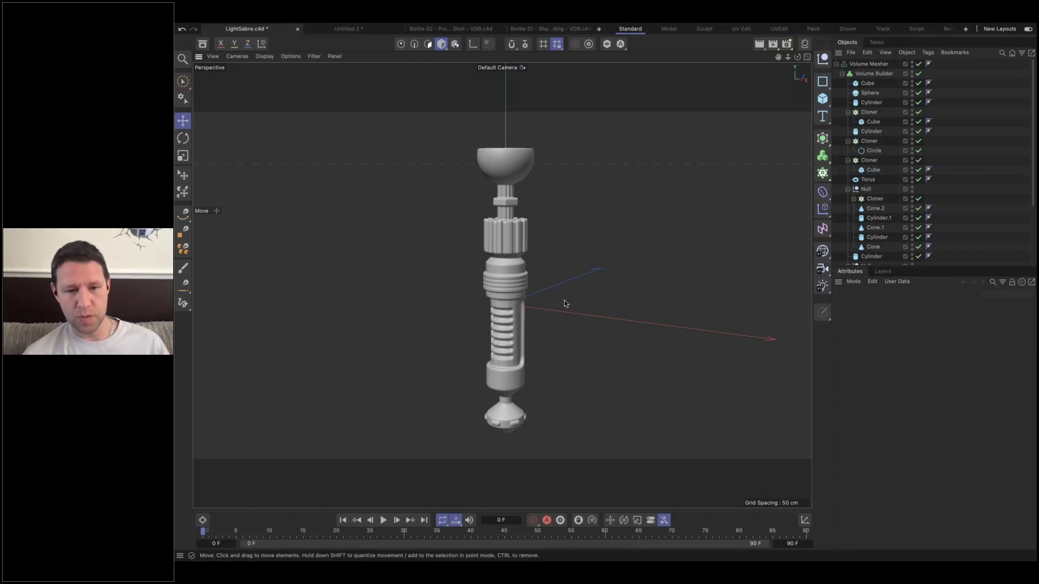
{"action": "left_click_drag", "start_coordinate": [506, 365], "coordinate": [540, 372], "text": "alt"}
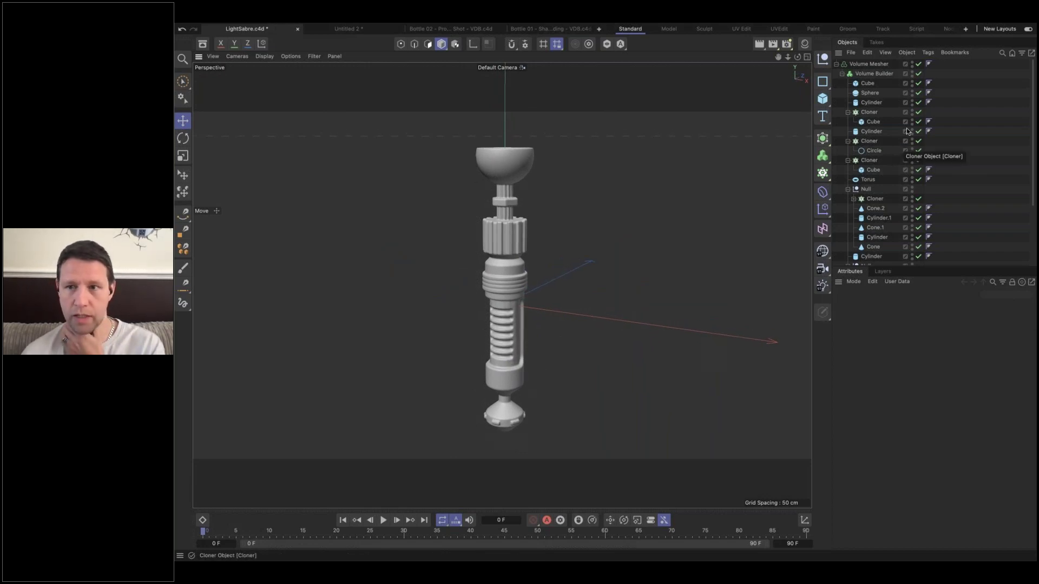
- Disable the lightsaber's Volume Builder and inspect the source primitives, cloners and nulls that make up the model
{"action": "left_click", "coordinate": [918, 74]}
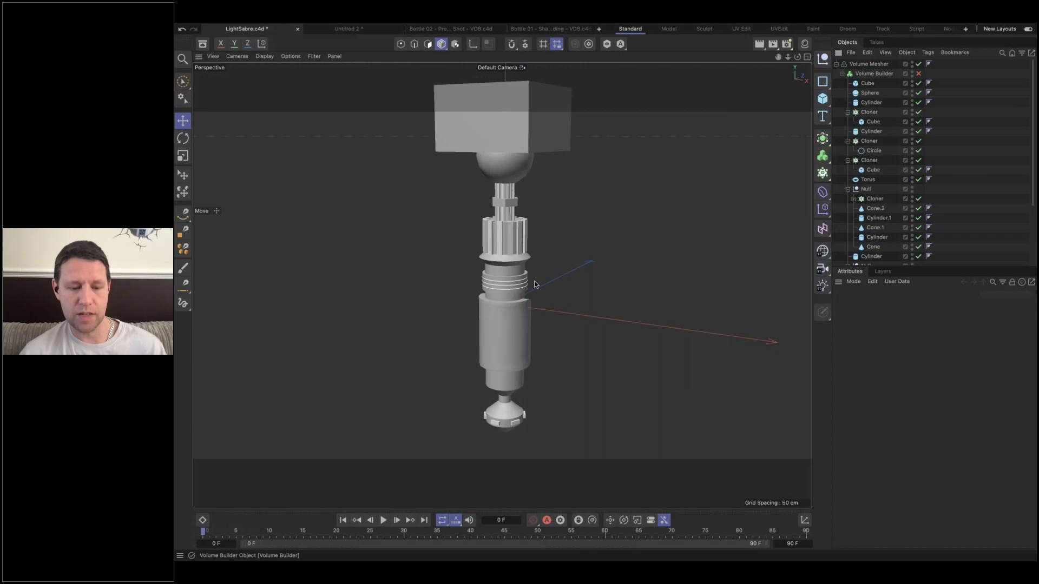
{"action": "left_click_drag", "start_coordinate": [479, 315], "coordinate": [615, 304], "text": "alt"}
{"action": "scroll", "coordinate": [896, 171], "scroll_direction": "down", "scroll_amount": 5}
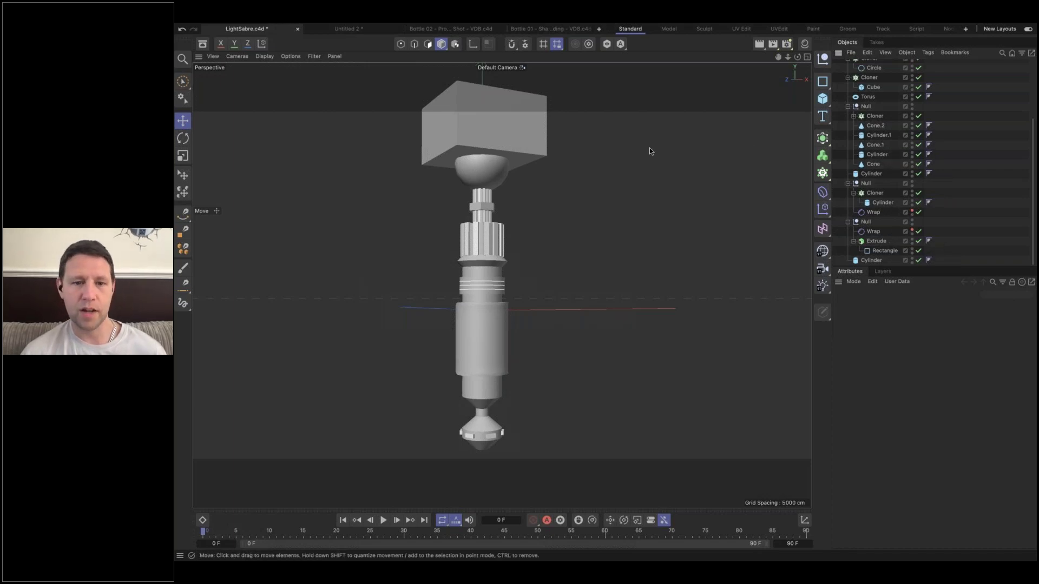
{"action": "key", "text": "h"}
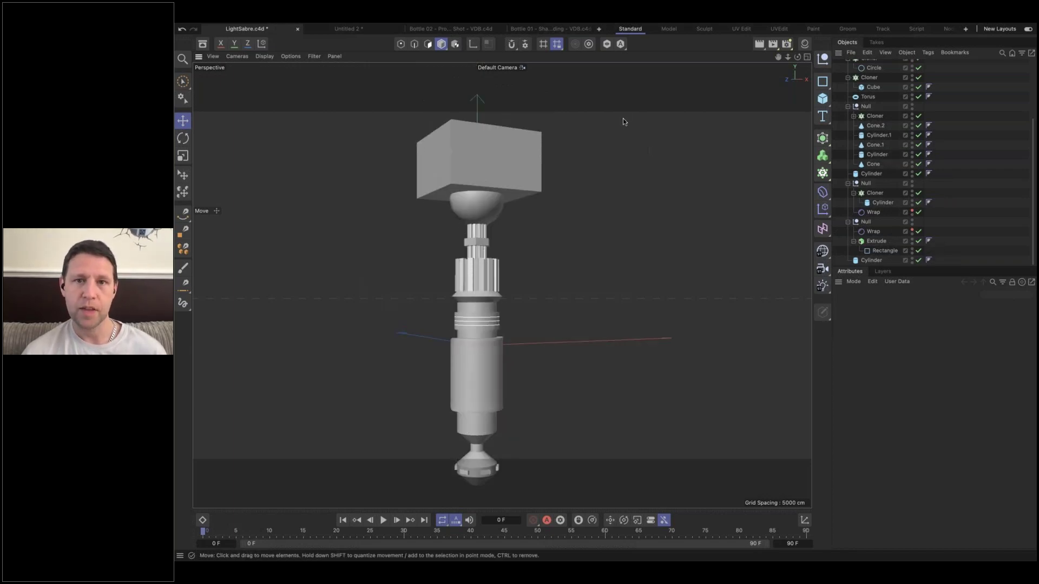
- Create a cylinder with a radius of 50 cm and a height of about 253 cm in a new project
{"action": "left_click", "coordinate": [600, 28]}
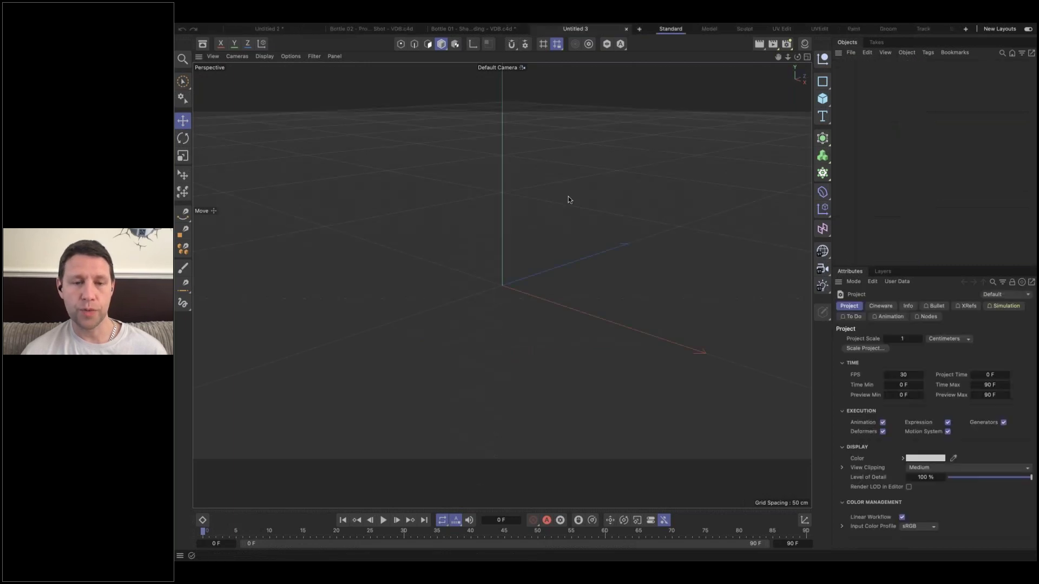
{"action": "left_click", "coordinate": [822, 98]}
{"action": "left_click", "coordinate": [927, 124]}
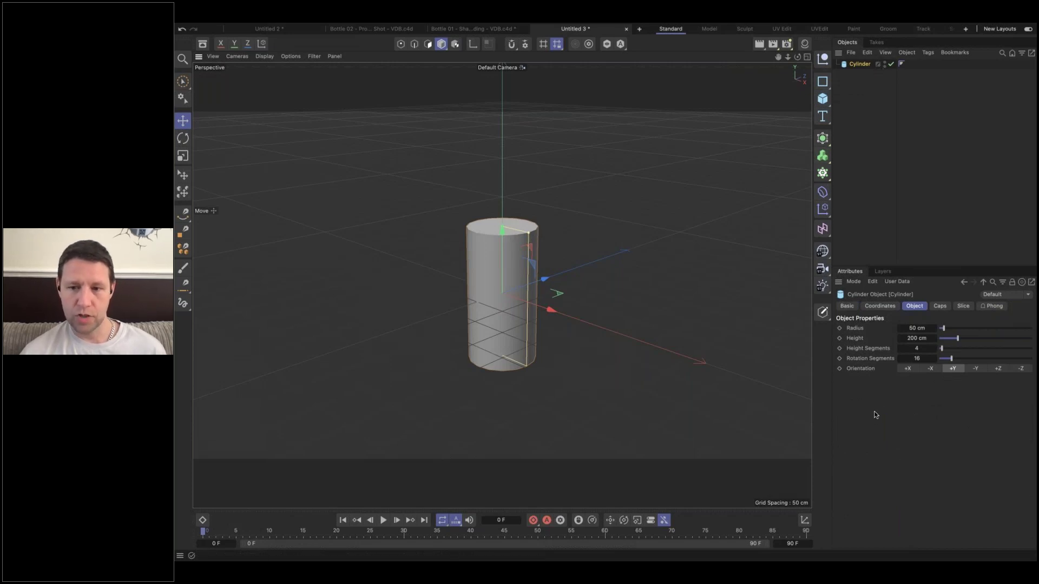
{"action": "left_click_drag", "start_coordinate": [529, 234], "coordinate": [525, 233]}
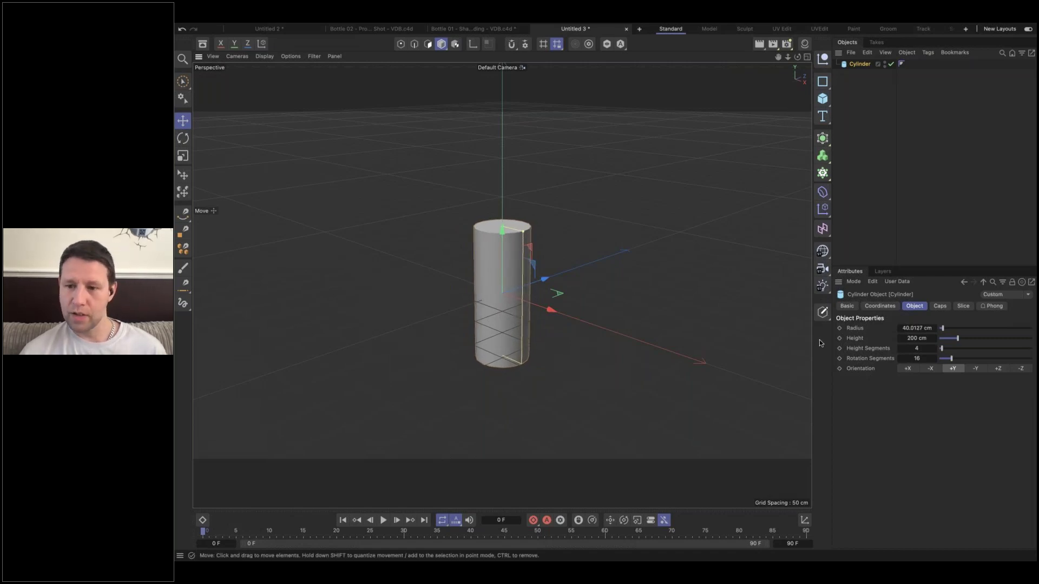
{"action": "left_click", "coordinate": [916, 327]}
{"action": "type", "text": "50"}
{"action": "key", "text": "Return"}
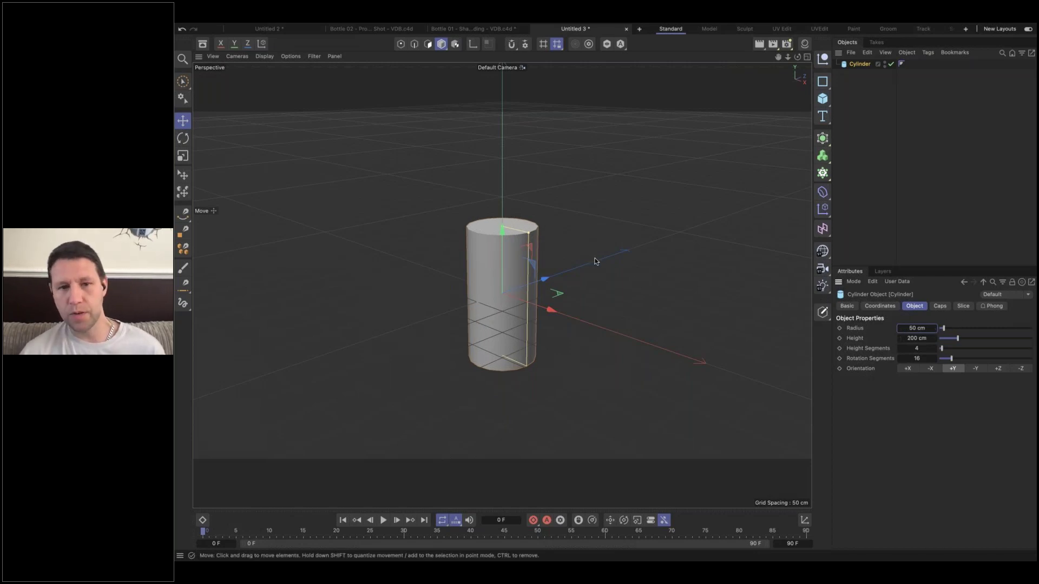
{"action": "left_click_drag", "start_coordinate": [502, 228], "coordinate": [504, 214]}
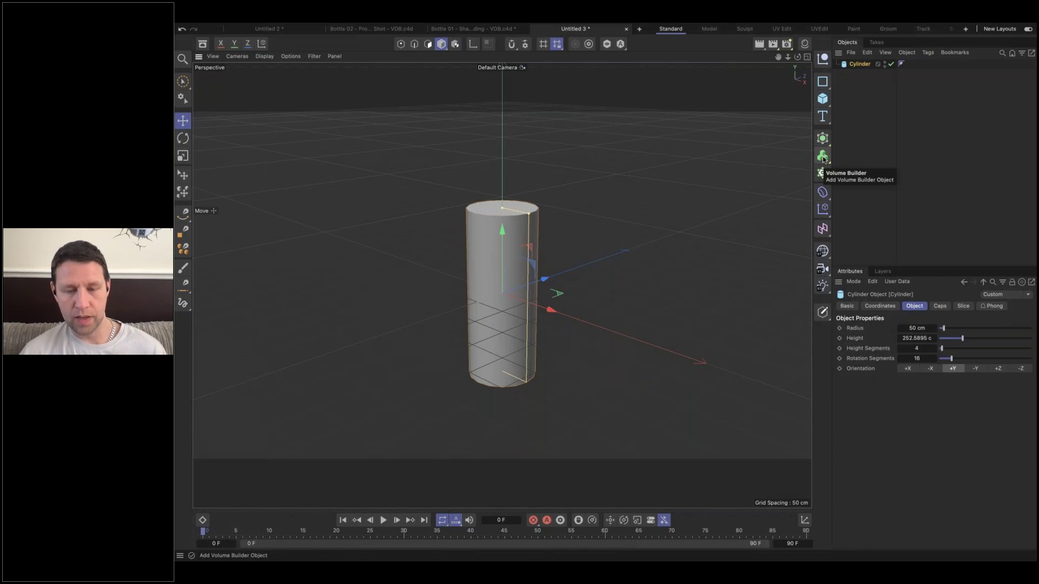
- Nest the cylinder in a Volume Builder inside a Volume Mesher and set the voxel size to 5 cm
{"action": "left_click_drag", "start_coordinate": [822, 156], "coordinate": [858, 169]}
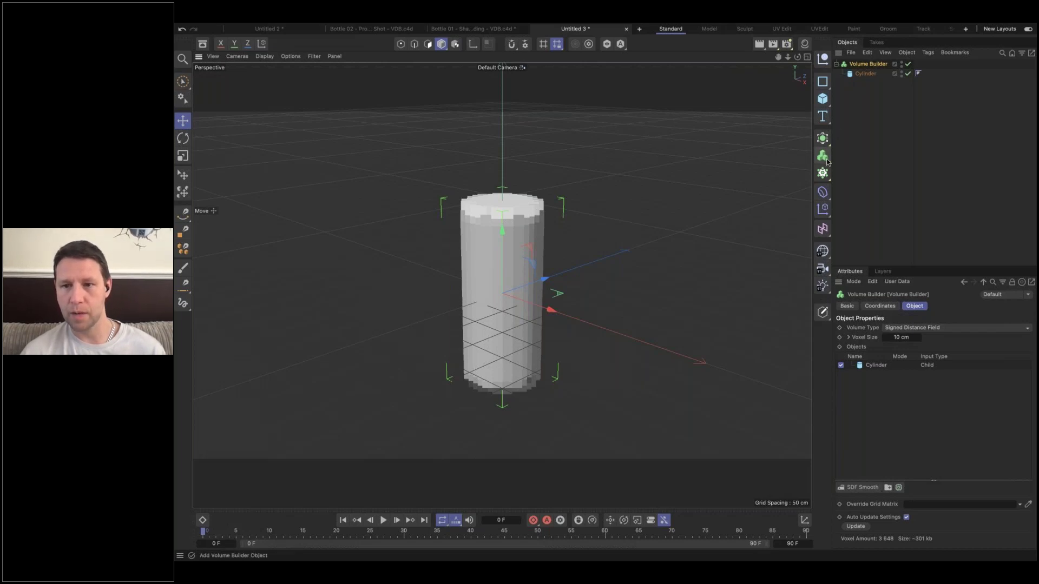
{"action": "left_click_drag", "start_coordinate": [828, 158], "coordinate": [877, 187]}
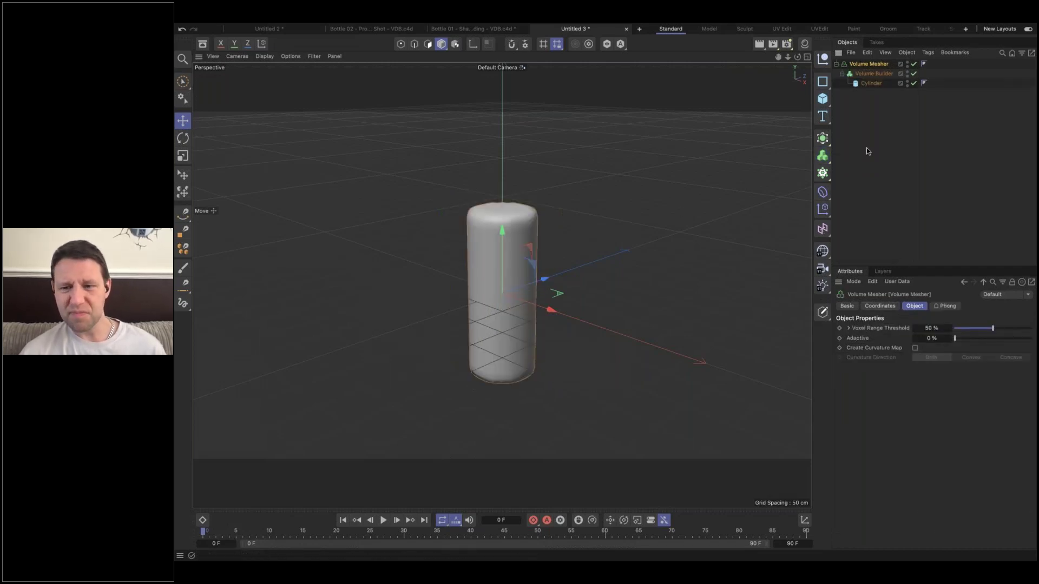
{"action": "left_click", "coordinate": [855, 76]}
{"action": "double_click", "coordinate": [895, 338]}
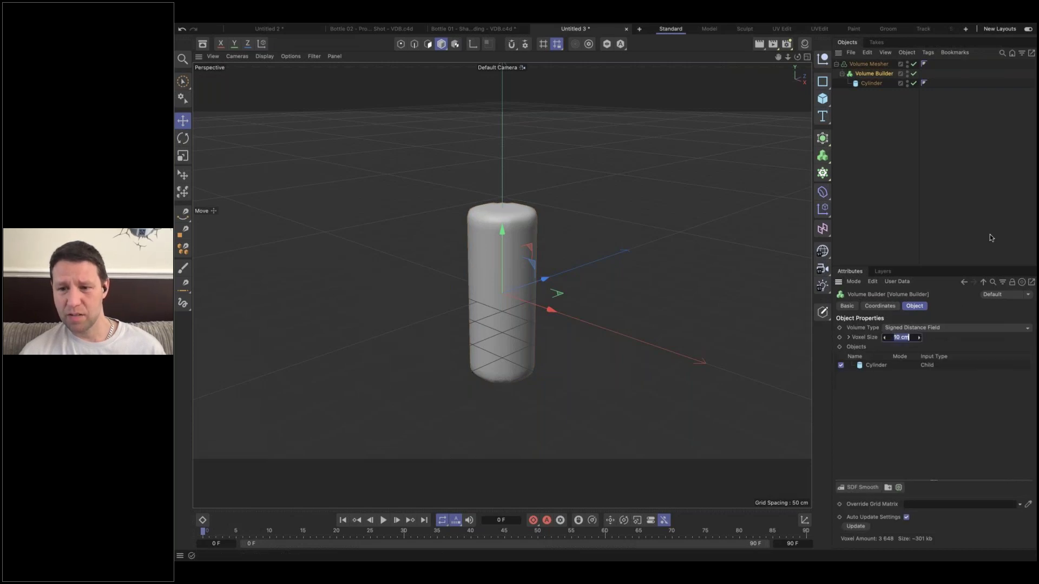
{"action": "type", "text": "5"}
{"action": "key", "text": "Return"}
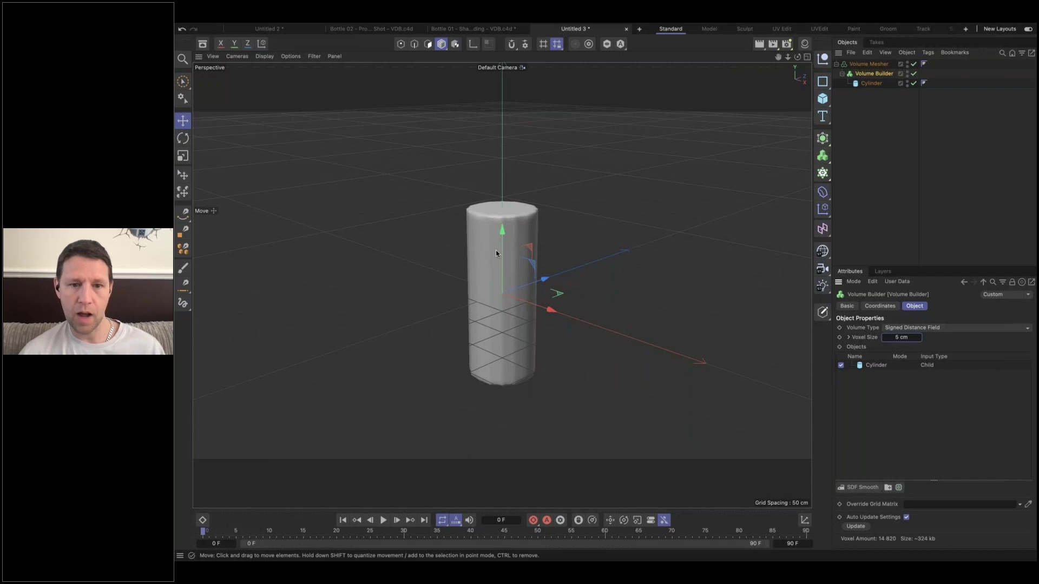
{"action": "left_click_drag", "start_coordinate": [481, 254], "coordinate": [504, 270], "text": "alt"}
{"action": "mouse_move", "coordinate": [499, 222]}
{"action": "right_mouse_down", "text": "alt"}
{"action": "mouse_move", "coordinate": [543, 223]}
{"action": "mouse_move", "coordinate": [513, 219]}
{"action": "right_mouse_up", "text": "alt"}
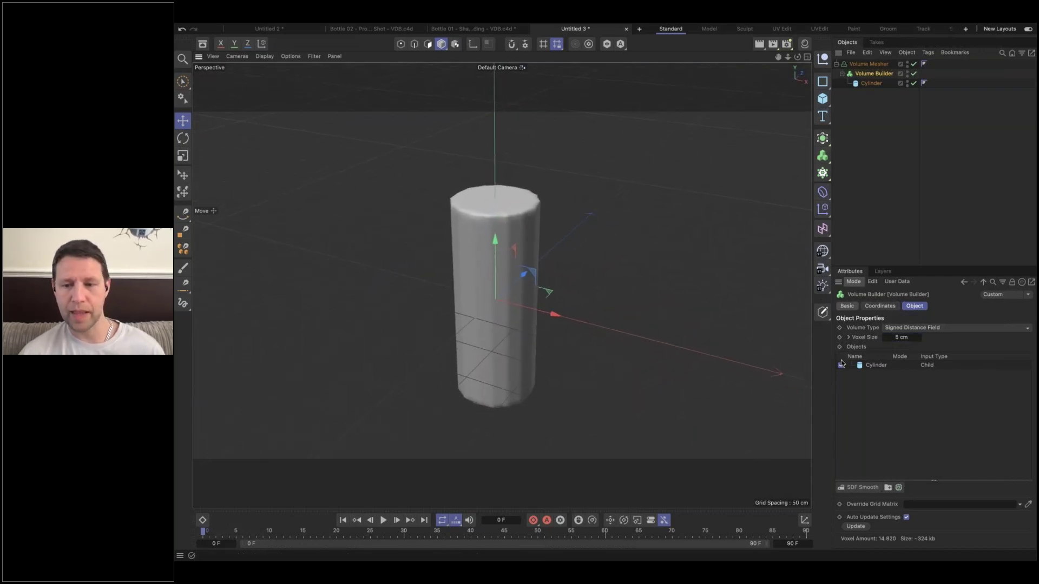
- Try the Use Mesh Points option on the cylinder in the Volume Builder and switch it off again
{"action": "left_click", "coordinate": [874, 365]}
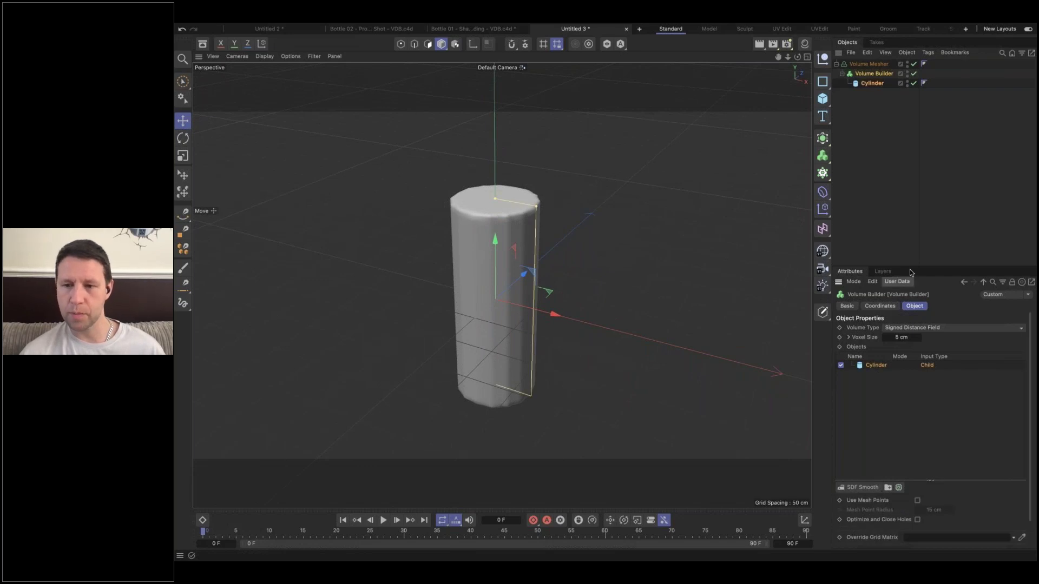
{"action": "left_click_drag", "start_coordinate": [911, 270], "coordinate": [875, 182]}
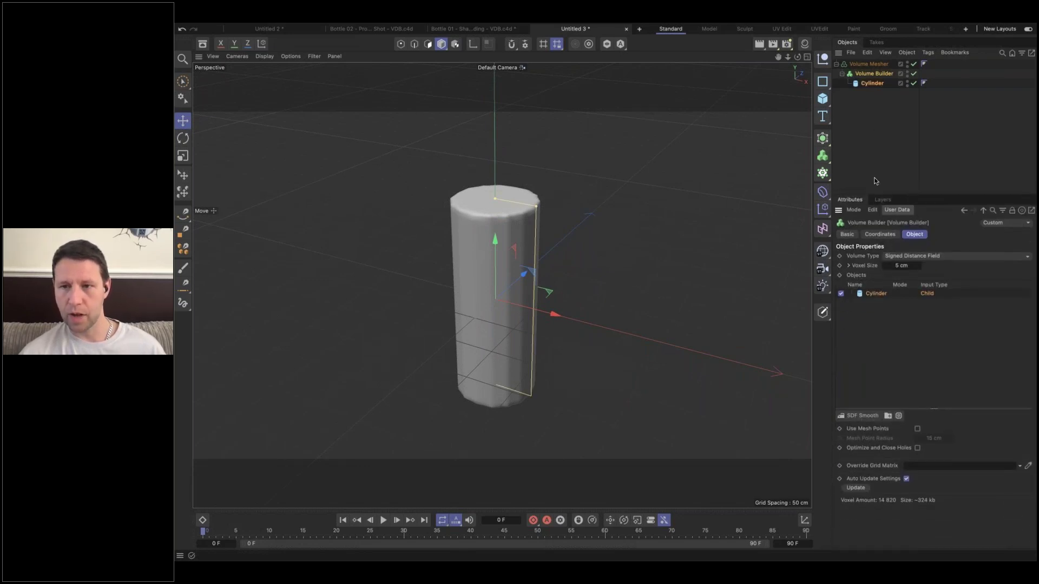
{"action": "left_click", "coordinate": [871, 84]}
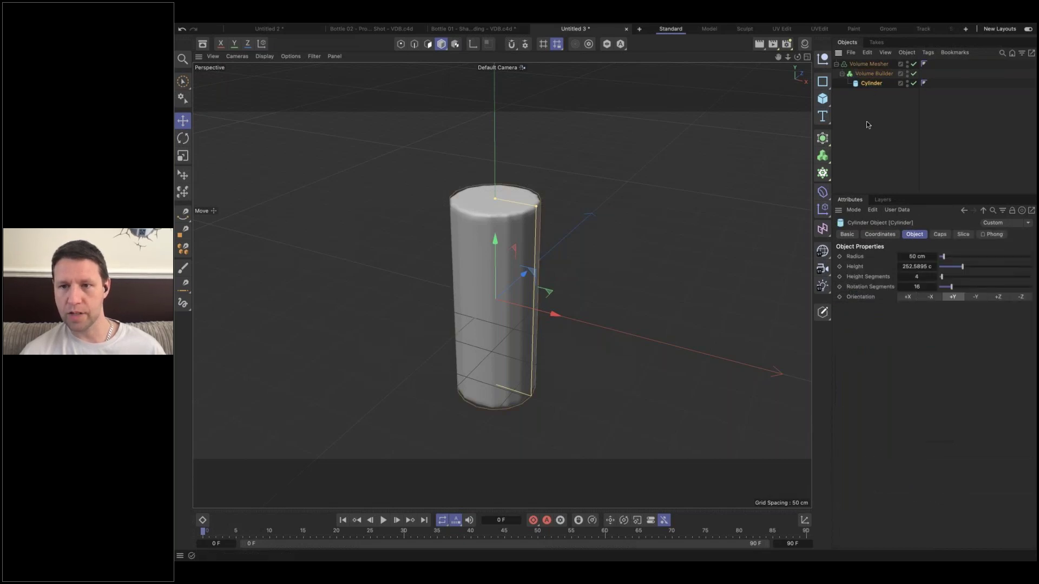
{"action": "left_click", "coordinate": [874, 74]}
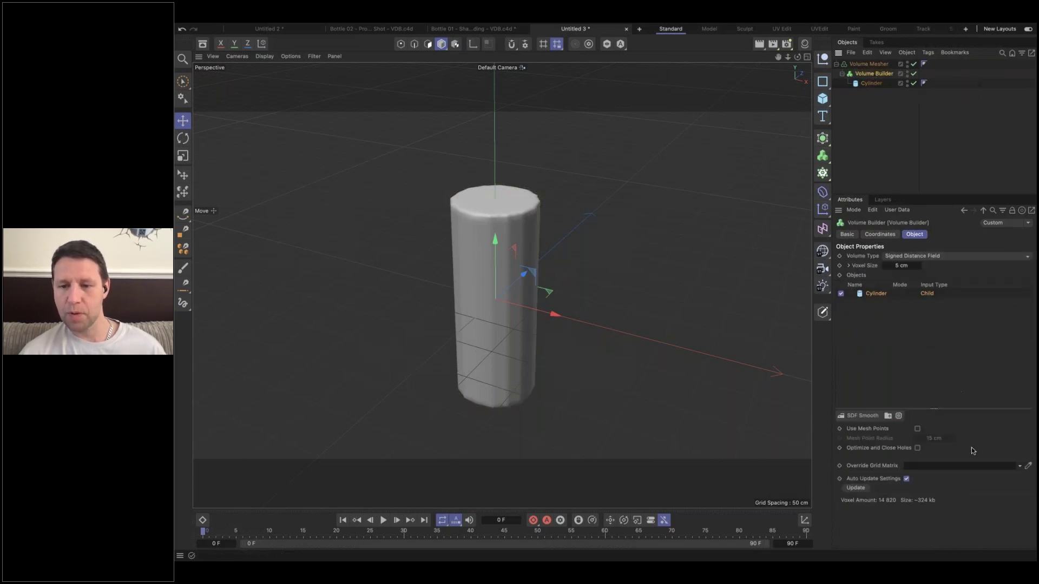
{"action": "left_click", "coordinate": [918, 429]}
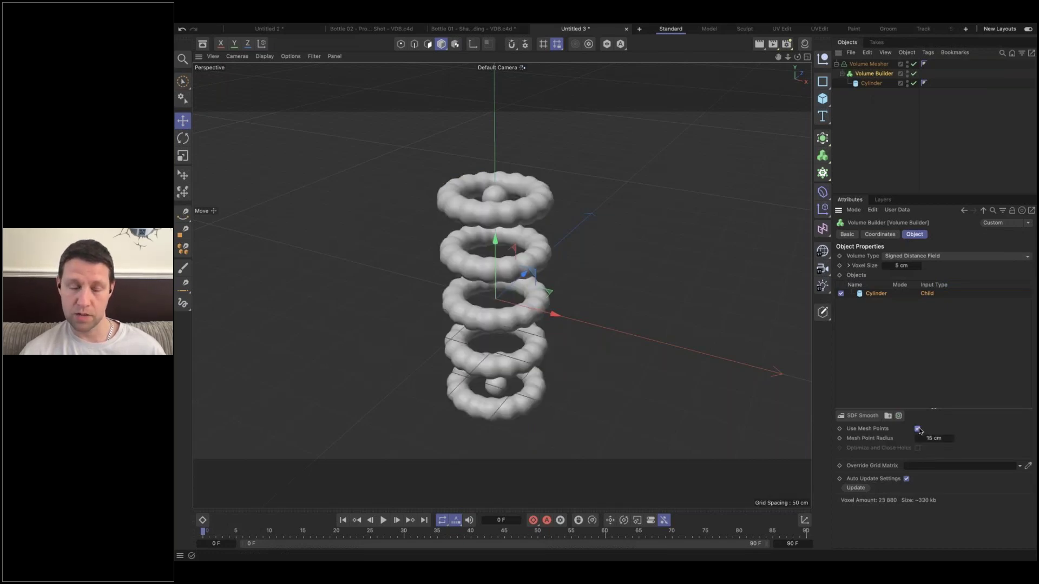
{"action": "left_click", "coordinate": [918, 429]}
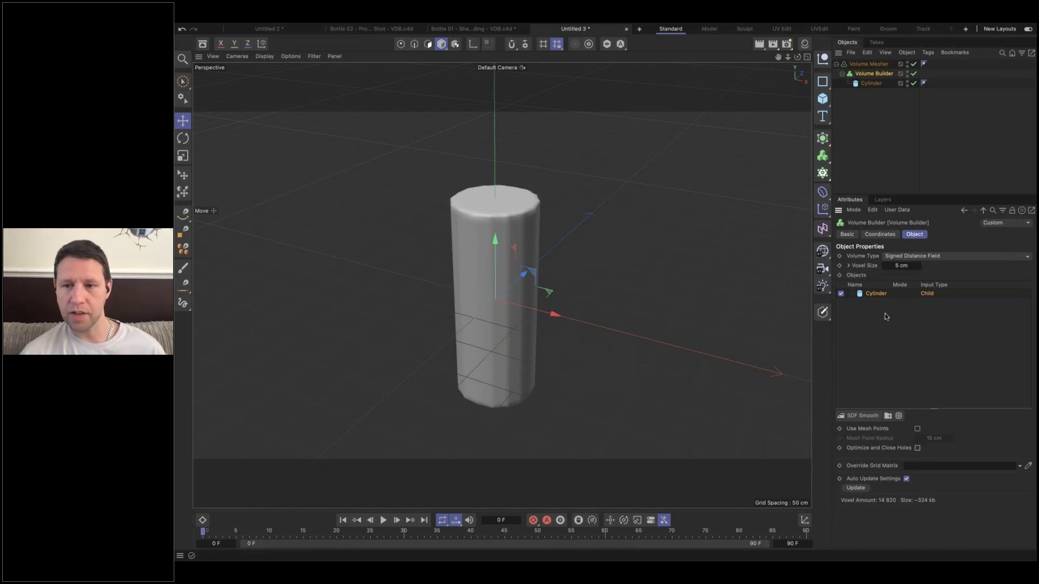
- Set the cylinder's rotation segments to 64 and check the smoothness of the meshed surface
{"action": "left_click", "coordinate": [871, 83]}
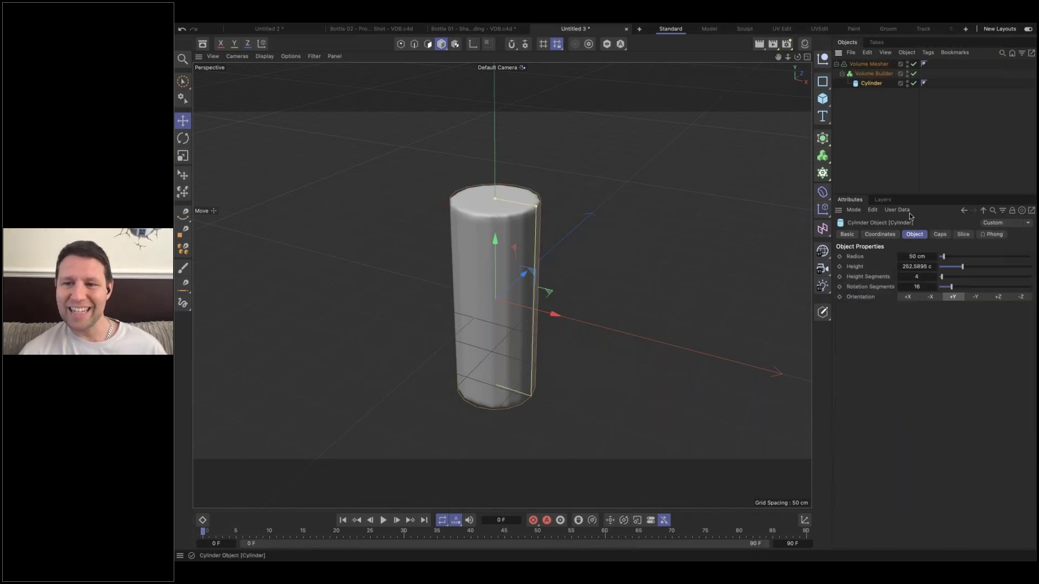
{"action": "double_click", "coordinate": [920, 286]}
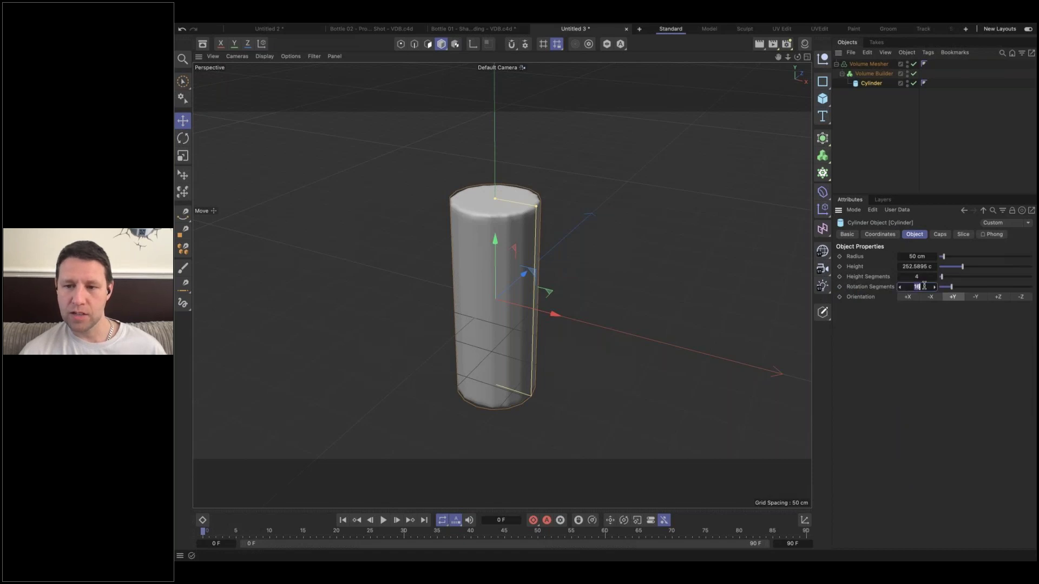
{"action": "type", "text": "*4"}
{"action": "key", "text": "Return"}
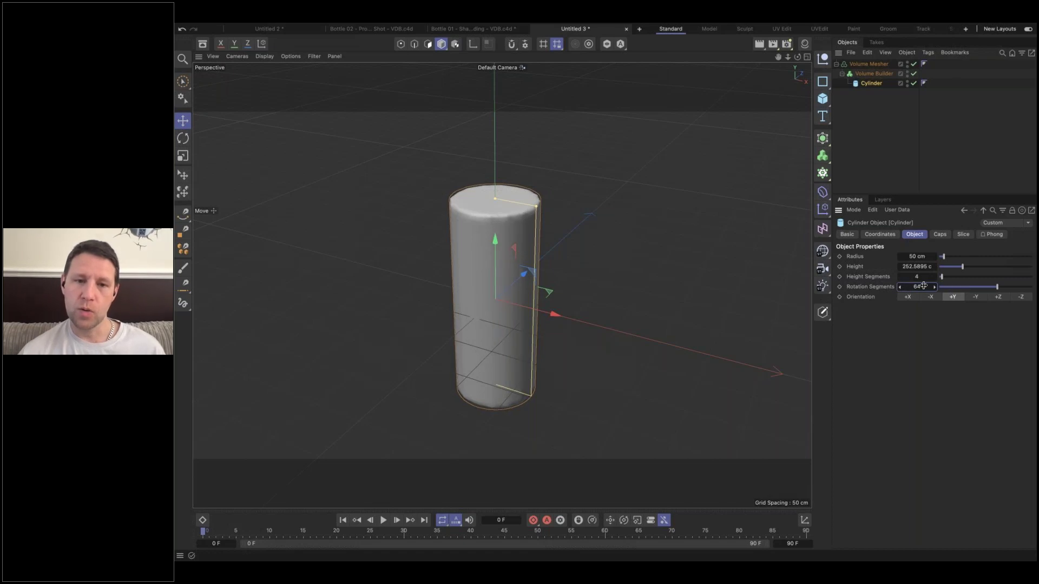
{"action": "left_click_drag", "start_coordinate": [483, 331], "coordinate": [526, 294], "text": "alt"}
{"action": "scroll", "coordinate": [501, 316], "scroll_direction": "up", "scroll_amount": 5}
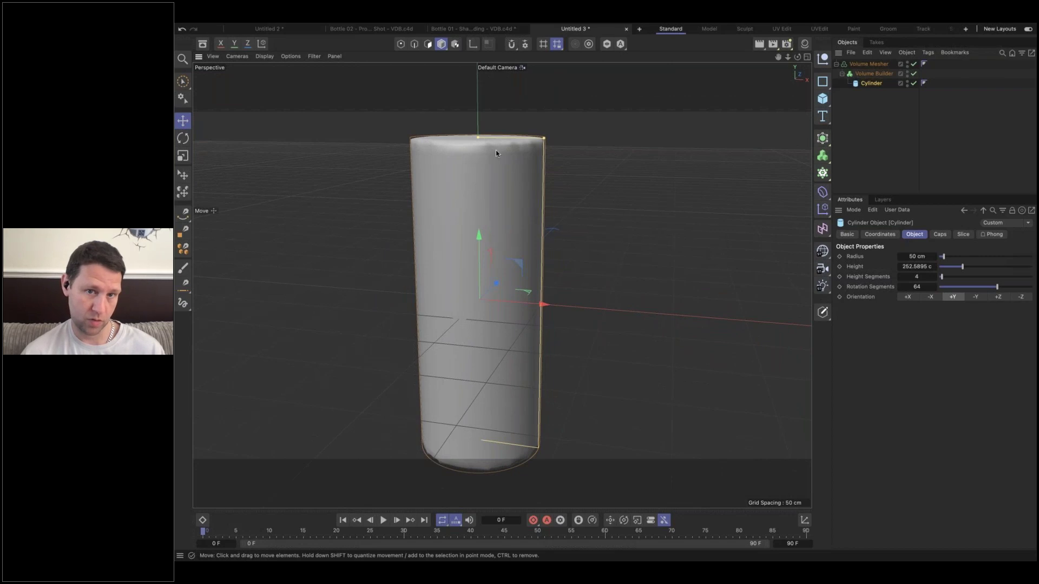
{"action": "scroll", "coordinate": [461, 281], "scroll_direction": "down", "scroll_amount": 2}
{"action": "left_click_drag", "start_coordinate": [461, 279], "coordinate": [433, 254], "text": "alt"}
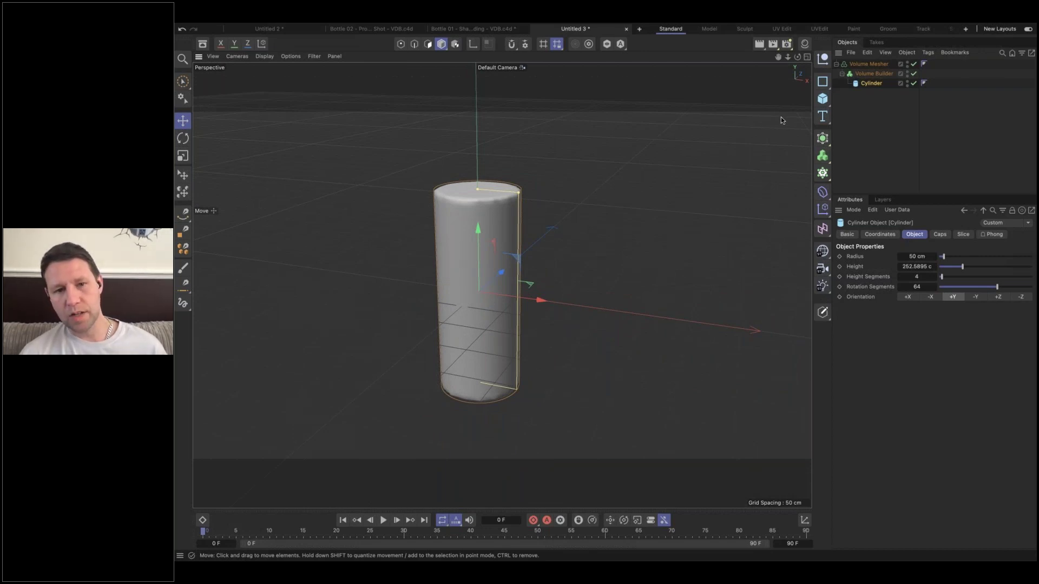
- Add a rectangle spline with a width of 100 cm and a height of 100 cm
{"action": "left_click", "coordinate": [823, 82]}
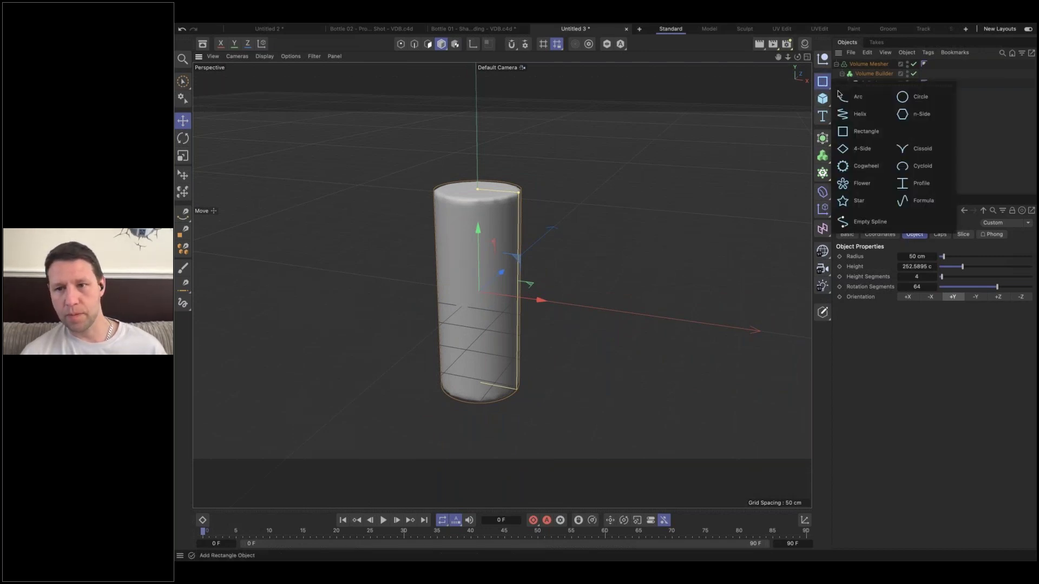
{"action": "left_click", "coordinate": [859, 134]}
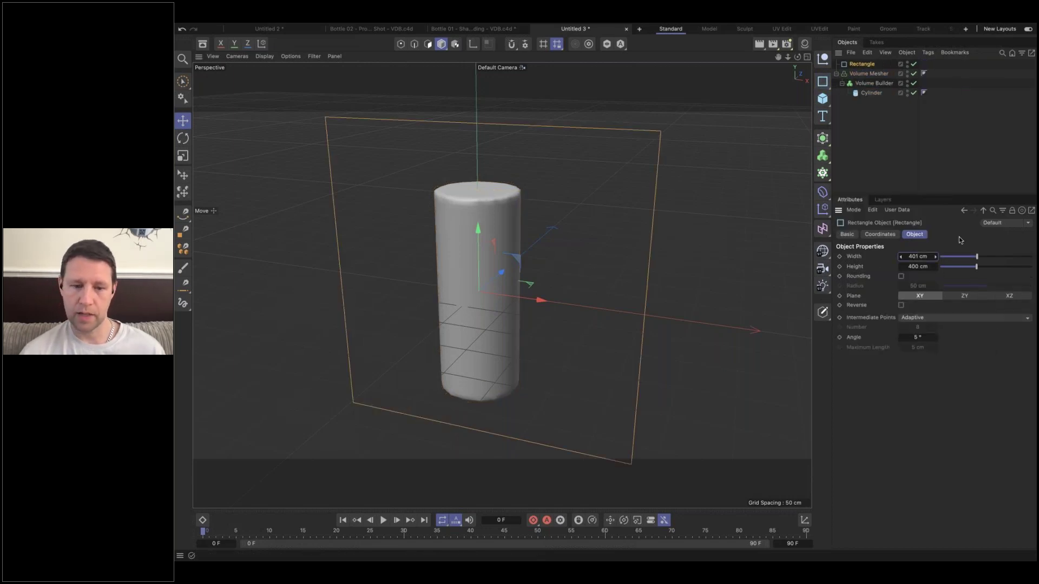
{"action": "key", "text": "0"}
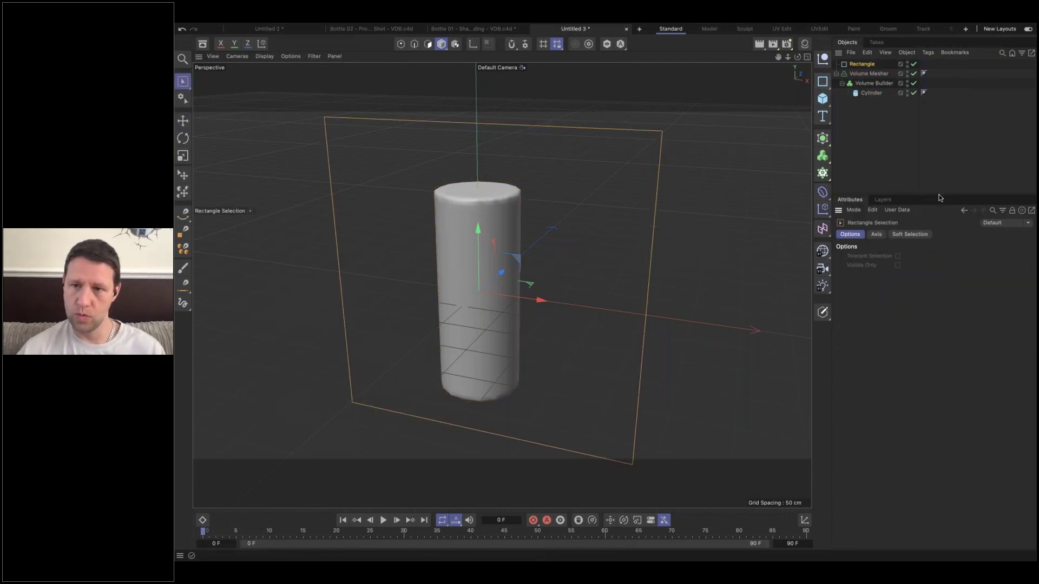
{"action": "left_click", "coordinate": [868, 65]}
{"action": "double_click", "coordinate": [915, 257]}
{"action": "type", "text": "100"}
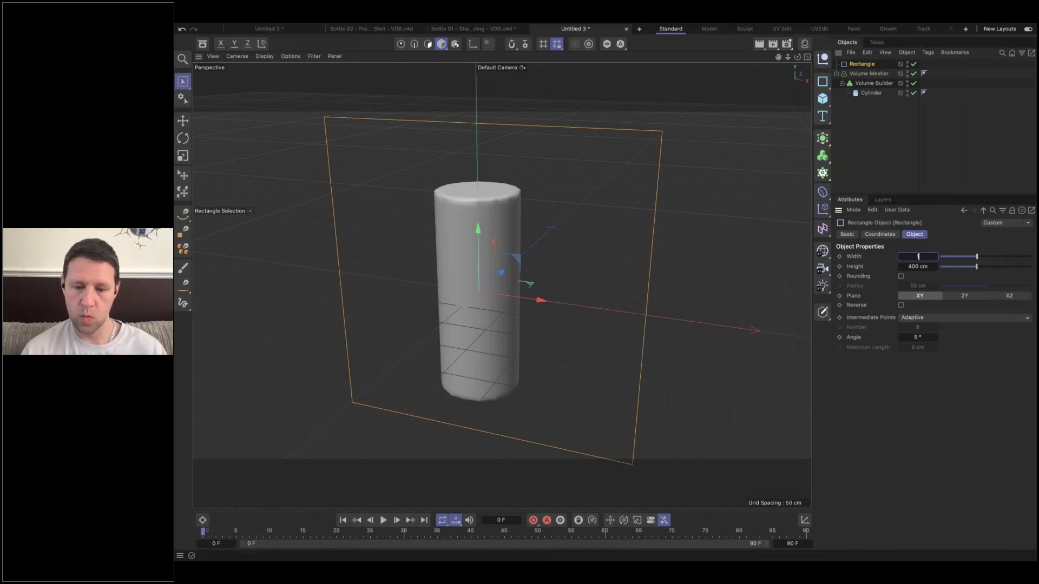
{"action": "key", "text": "Tab"}
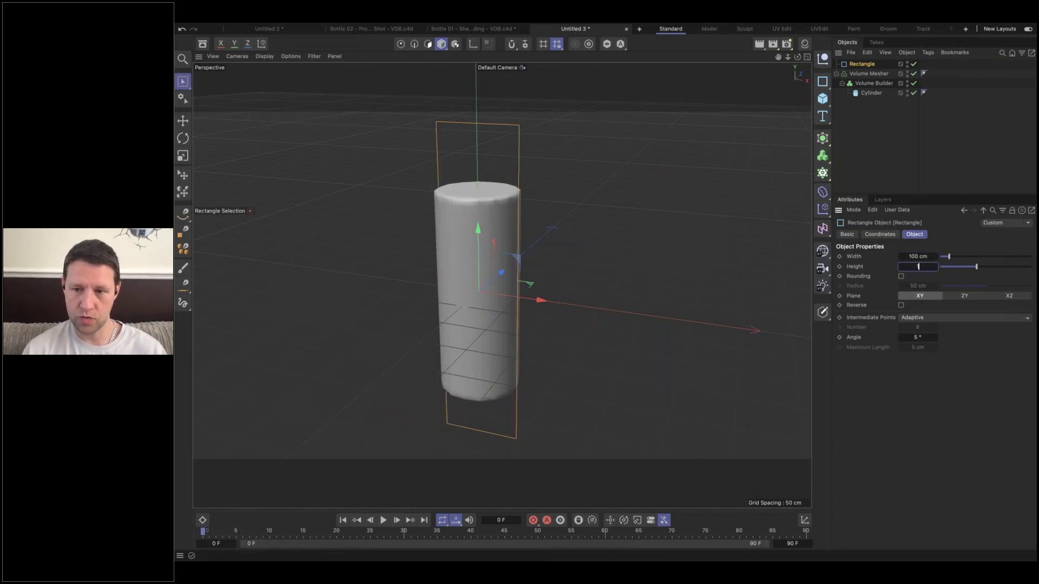
{"action": "type", "text": "100"}
{"action": "key", "text": "Return"}
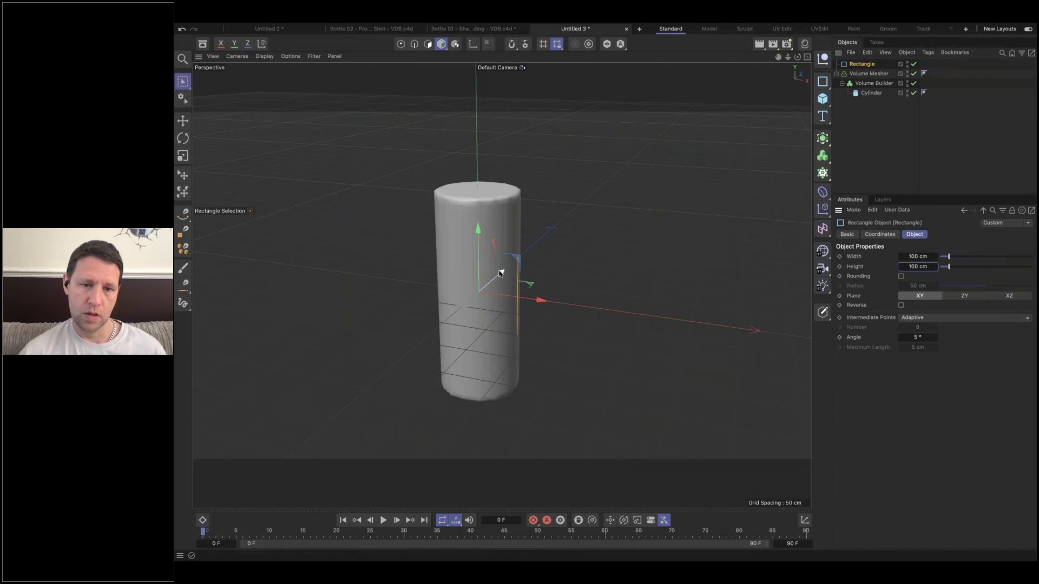
- Move the rectangle spline along Z in front of the cylinder and round its corners with a 20 cm radius
{"action": "left_click_drag", "start_coordinate": [495, 276], "coordinate": [473, 298]}
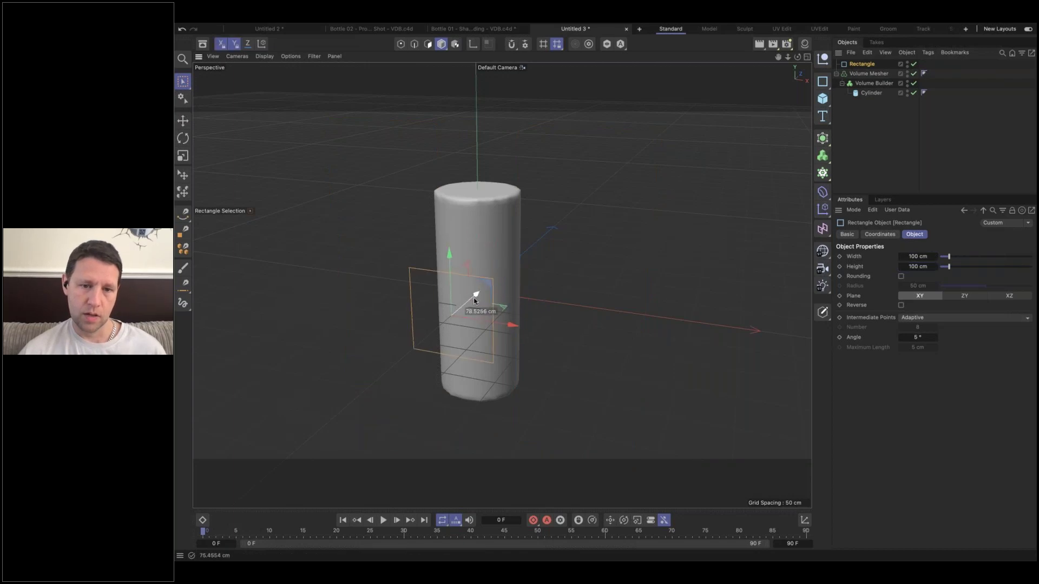
{"action": "left_click", "coordinate": [900, 277]}
{"action": "left_click_drag", "start_coordinate": [975, 289], "coordinate": [958, 289]}
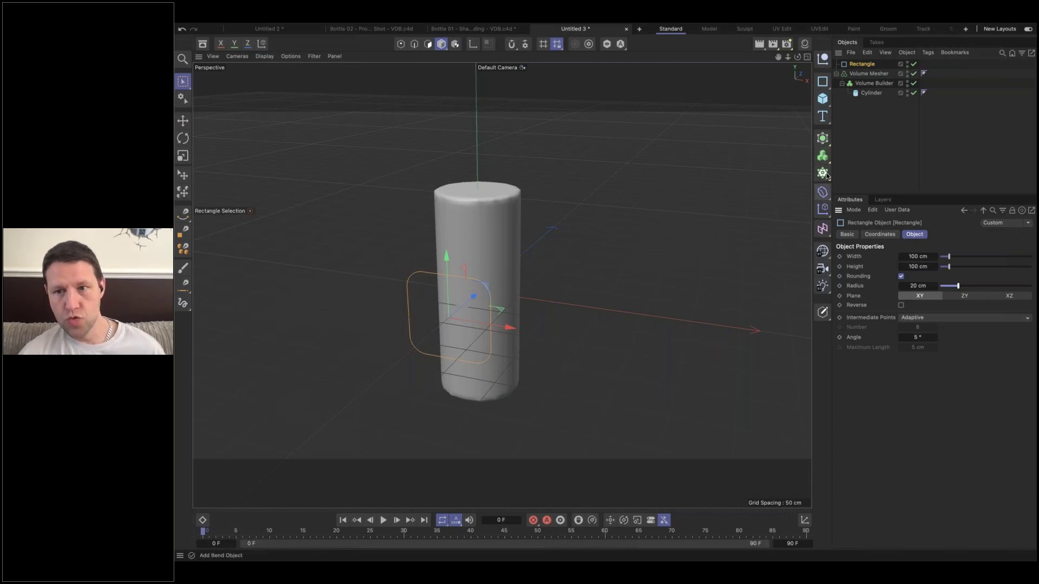
{"action": "left_click", "coordinate": [823, 138]}
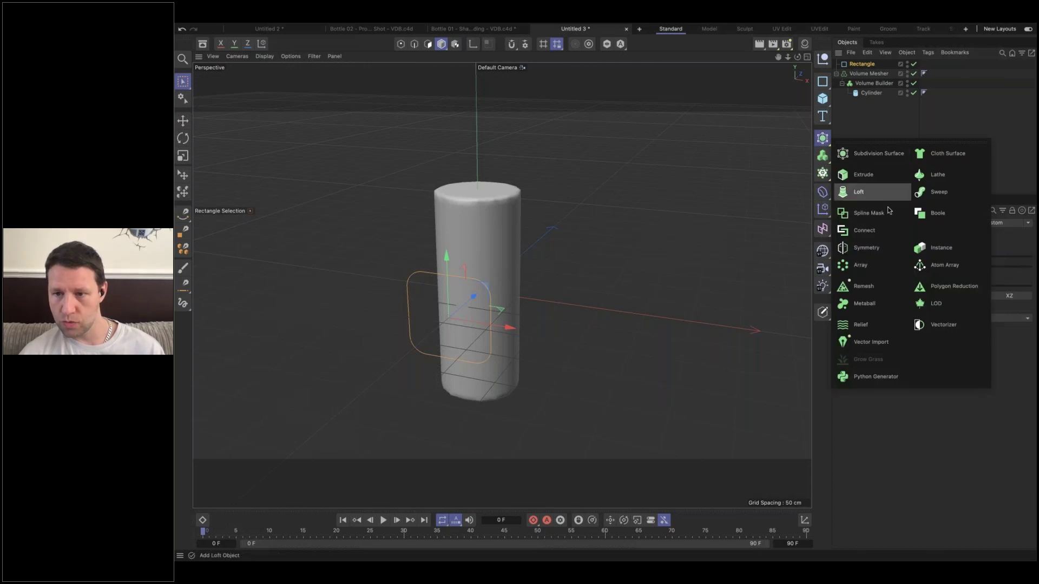
{"action": "left_click", "coordinate": [872, 177]}
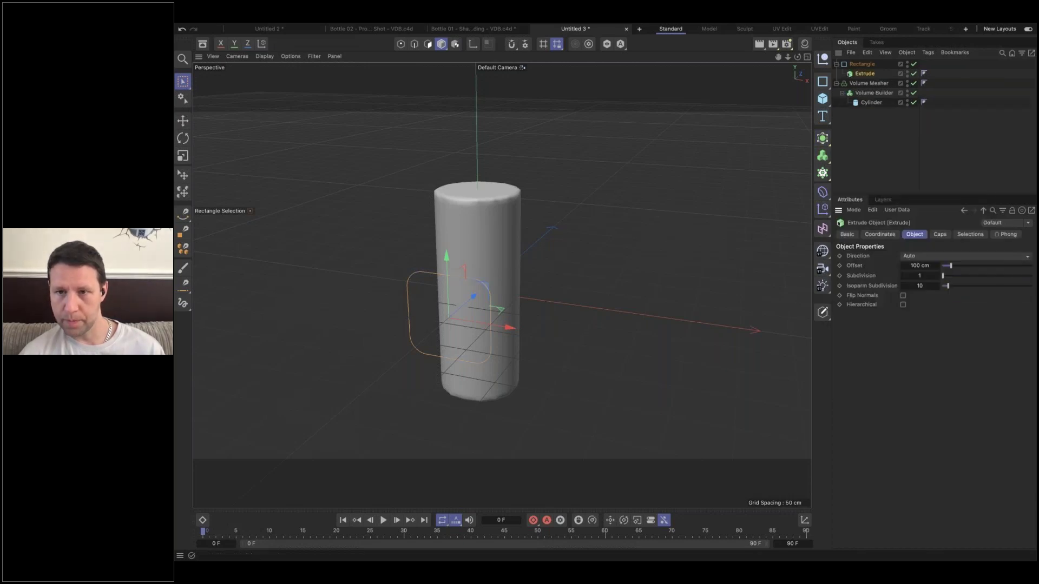
{"action": "key", "text": "ctrl+z"}
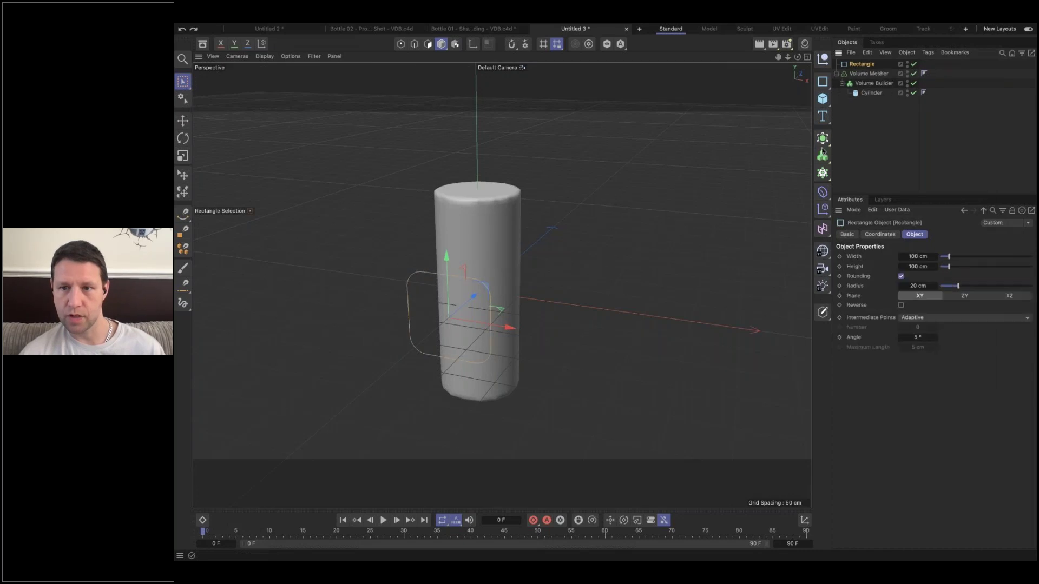
- Place the rectangle spline inside an Extrude generator and set the extrusion offset to 20 cm
{"action": "left_click", "coordinate": [822, 142]}
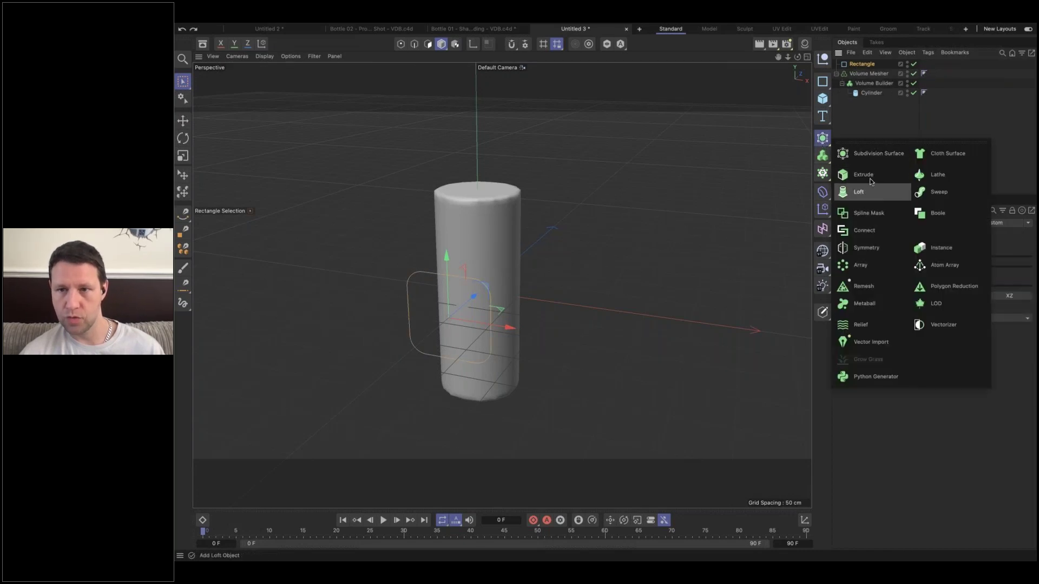
{"action": "left_click", "coordinate": [871, 177], "text": "alt"}
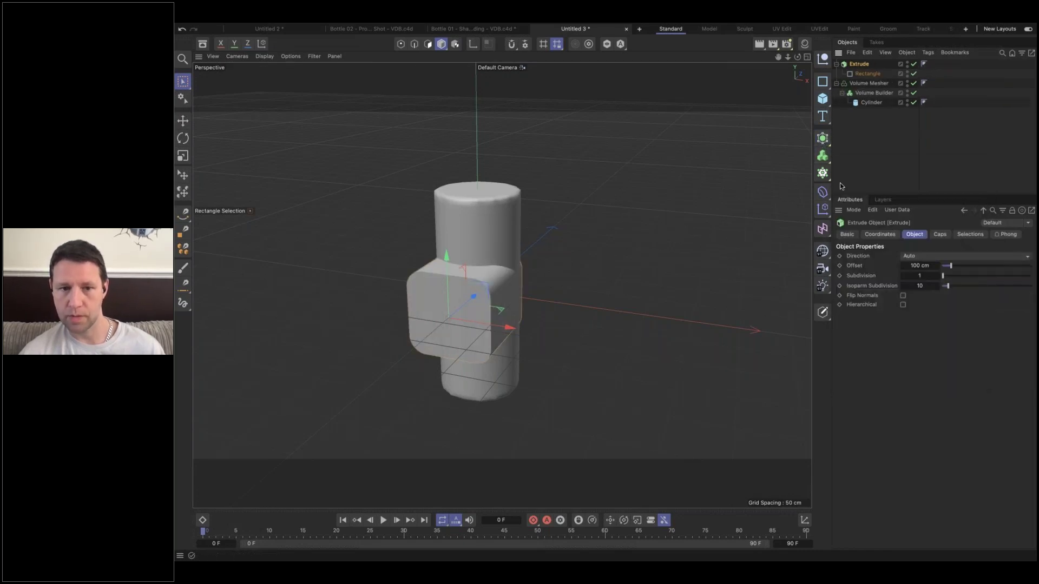
{"action": "double_click", "coordinate": [919, 266]}
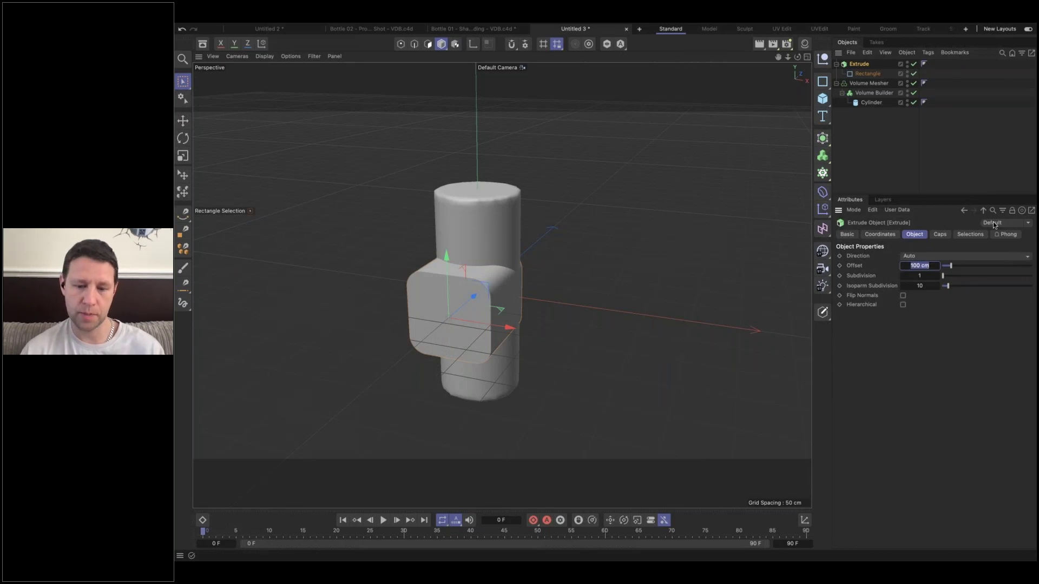
{"action": "type", "text": "10"}
{"action": "key", "text": "Return"}
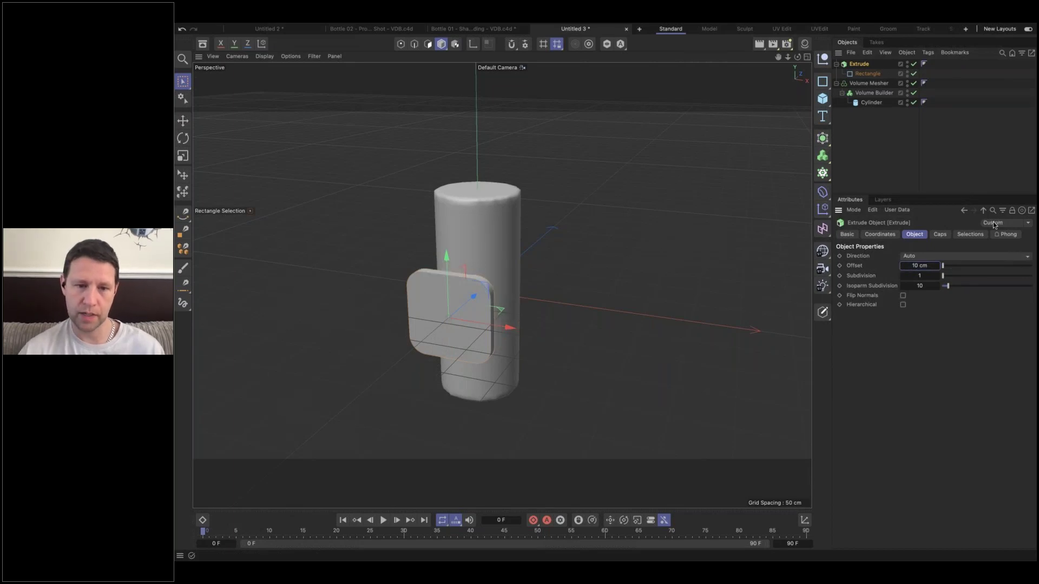
{"action": "double_click", "coordinate": [917, 266]}
{"action": "type", "text": "20"}
{"action": "key", "text": "Return"}
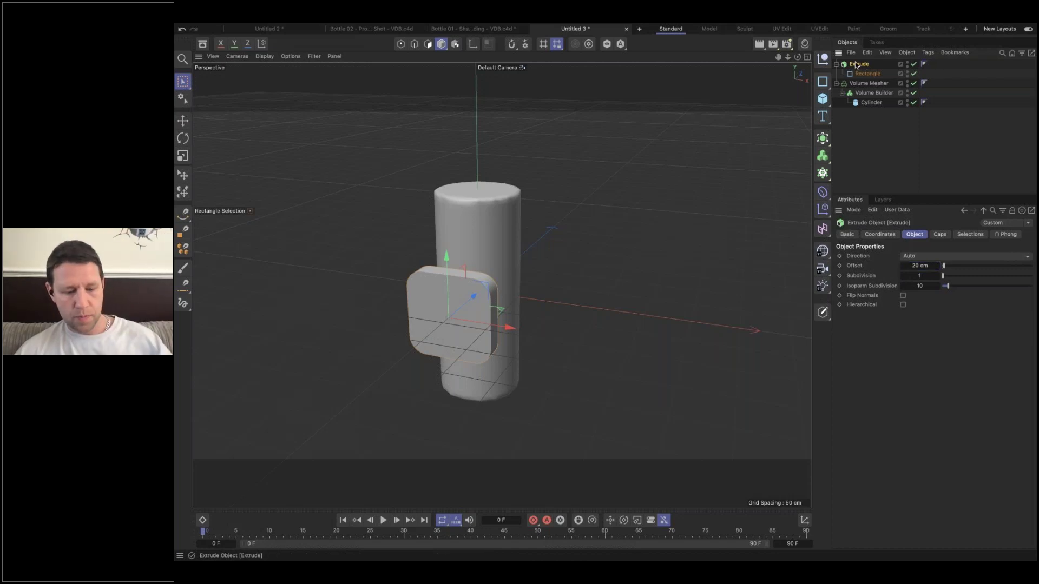
- Group the Extrude in a null and add a cylindrical Wrap deformer with a radius of 50 cm
{"action": "key", "text": "alt+g"}
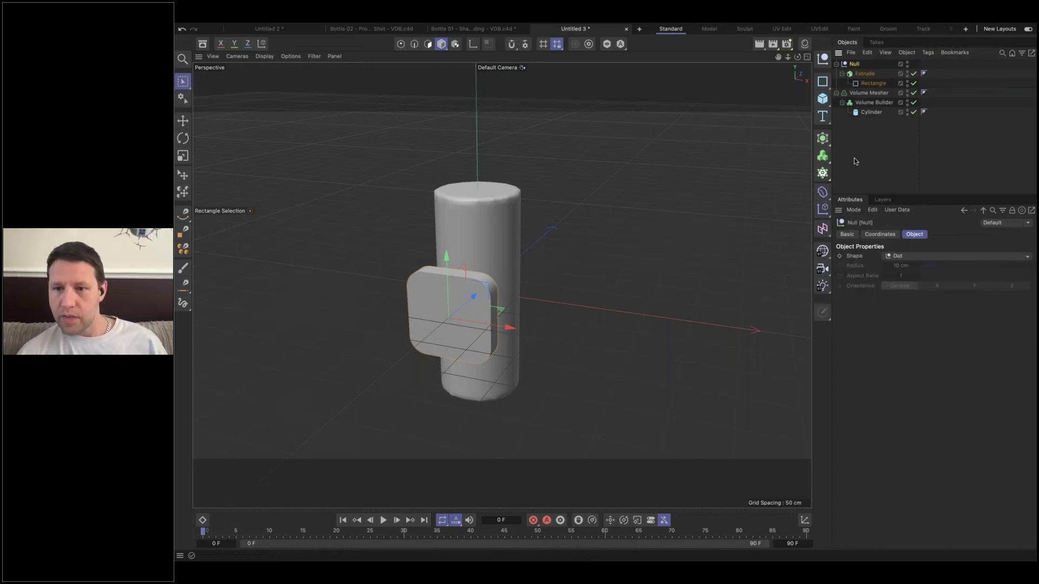
{"action": "left_click", "coordinate": [822, 191]}
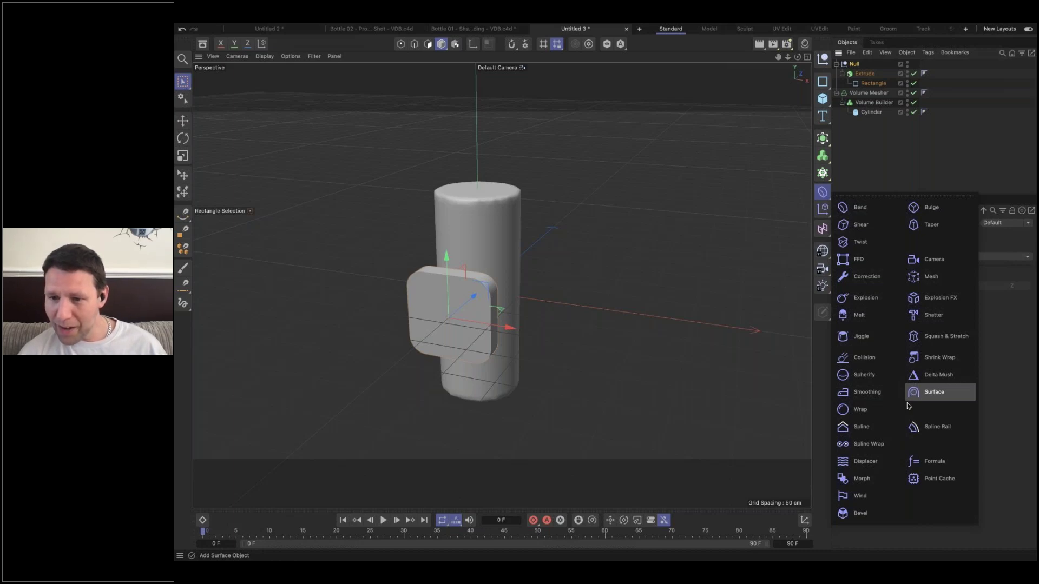
{"action": "left_click", "coordinate": [863, 411]}
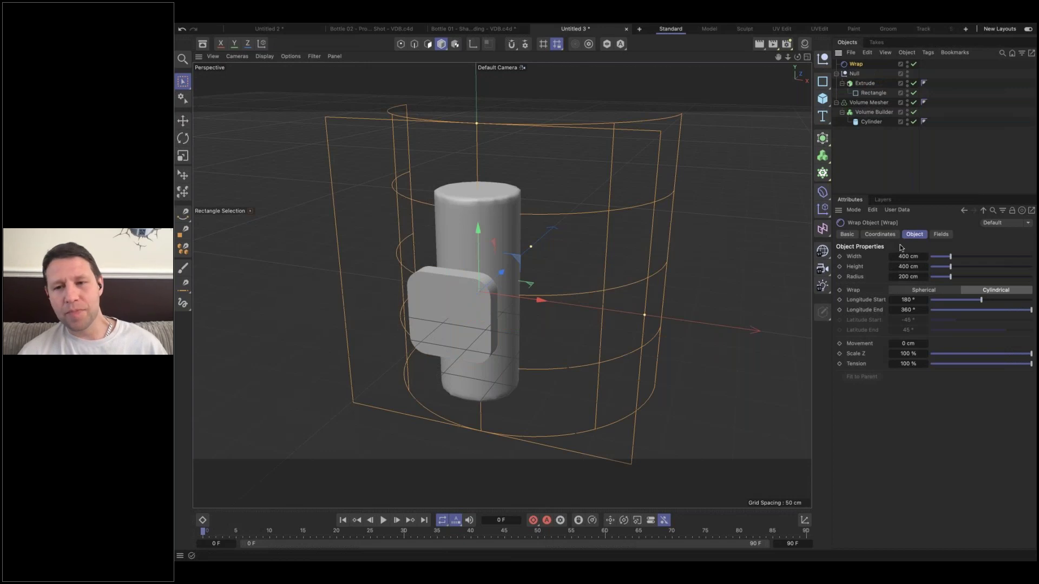
{"action": "left_click", "coordinate": [908, 277]}
{"action": "type", "text": "50"}
{"action": "key", "text": "Return"}
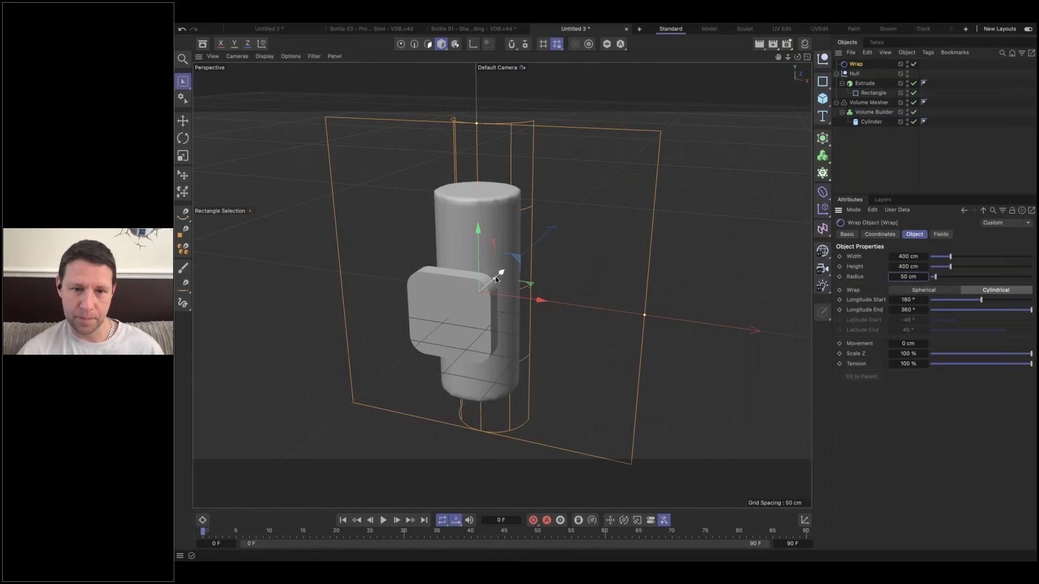
- Move the Wrap deformer to a Z position of -50 cm, lining it up with the cylinder's front surface
{"action": "left_click_drag", "start_coordinate": [498, 279], "coordinate": [486, 287]}
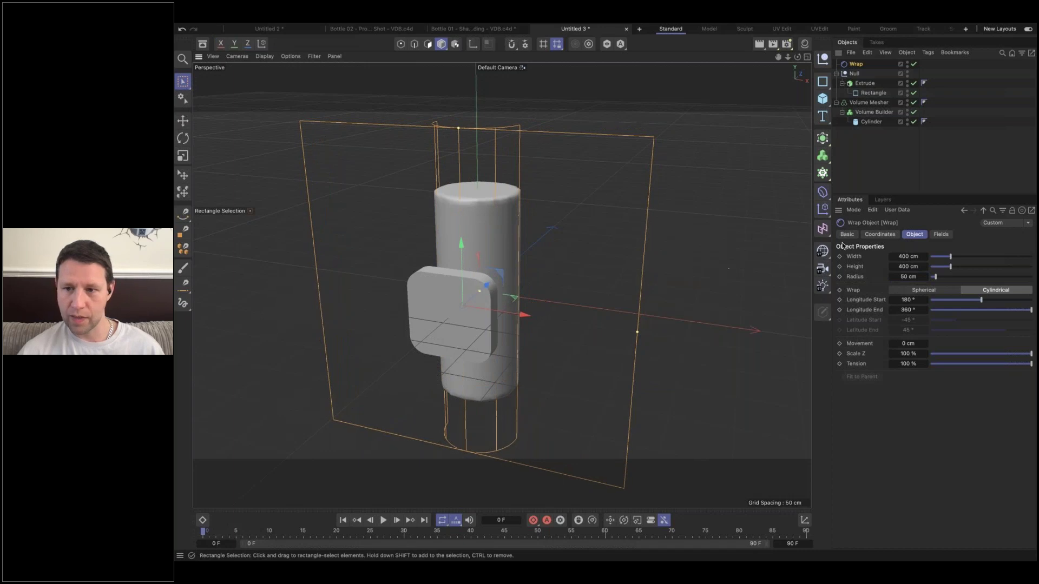
{"action": "left_click", "coordinate": [880, 234]}
{"action": "double_click", "coordinate": [882, 289]}
{"action": "type", "text": "-50"}
{"action": "key", "text": "Return"}
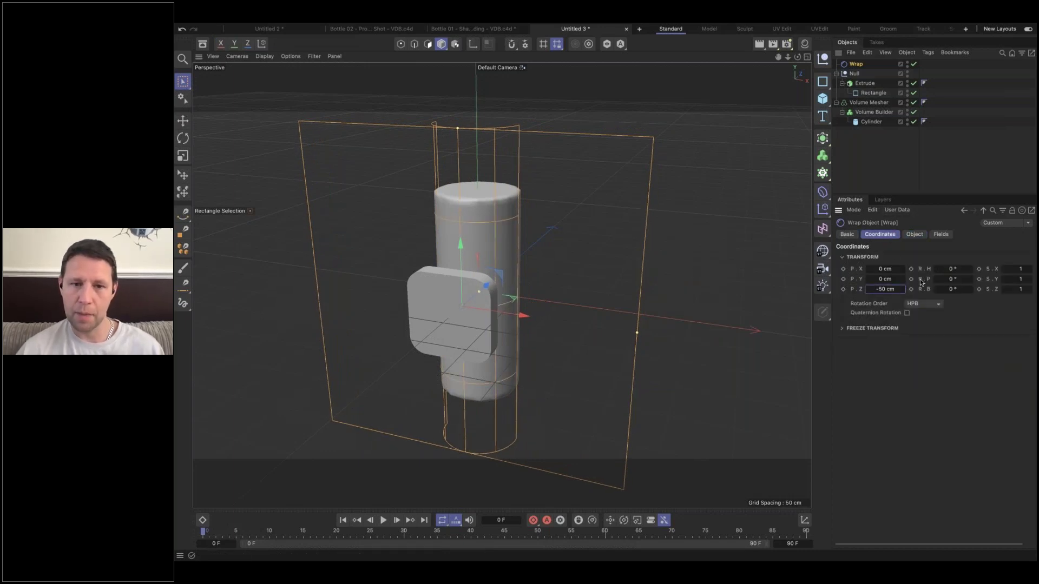
- Nest the Wrap deformer in the null above the Extrude and shift the Extrude toward the cylinder to about 24.5 cm in Z
{"action": "left_click_drag", "start_coordinate": [476, 224], "coordinate": [589, 249], "text": "alt"}
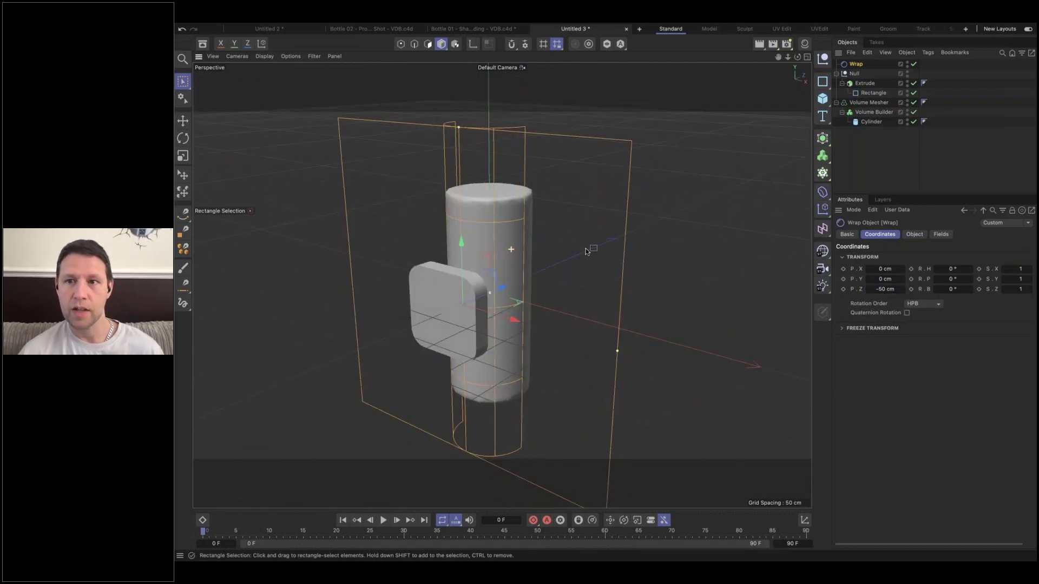
{"action": "left_click_drag", "start_coordinate": [856, 64], "coordinate": [860, 74]}
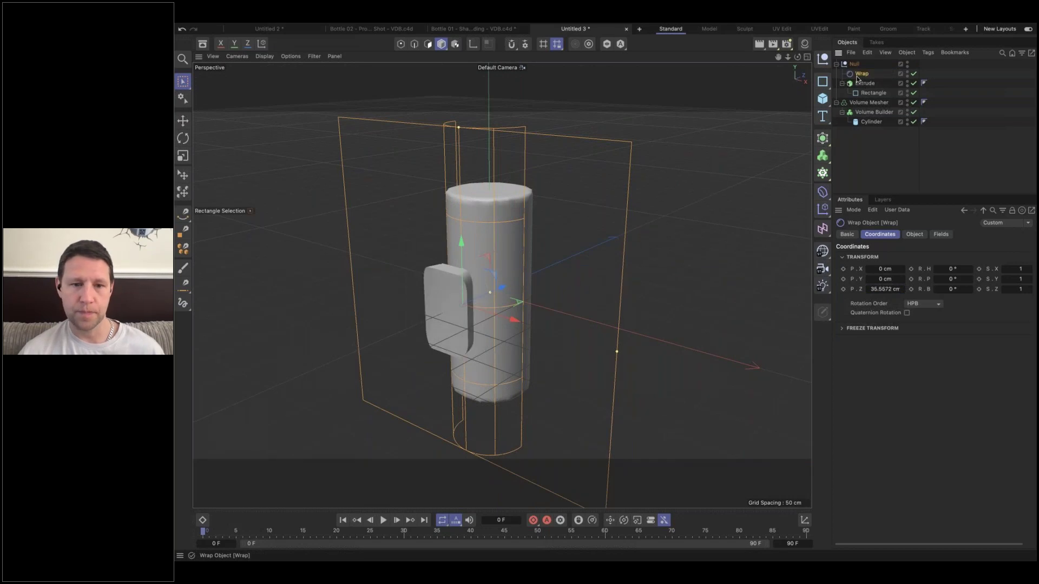
{"action": "left_click_drag", "start_coordinate": [468, 277], "coordinate": [720, 281], "text": "alt"}
{"action": "left_click", "coordinate": [871, 84]}
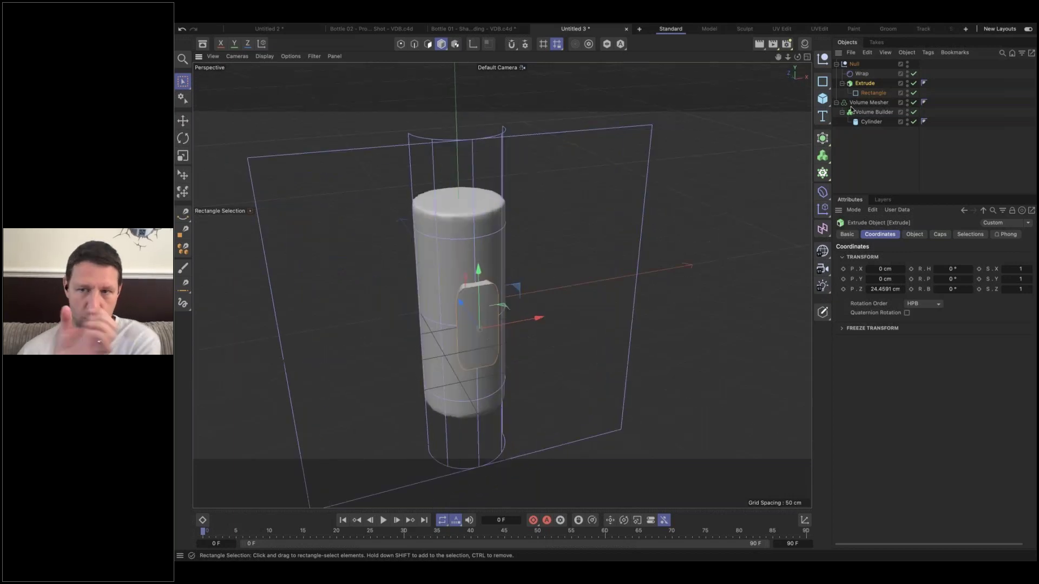
- Reduce the Wrap deformer's width to 156 cm and inspect how the extruded plate bends around the cylinder
{"action": "left_click", "coordinate": [861, 74]}
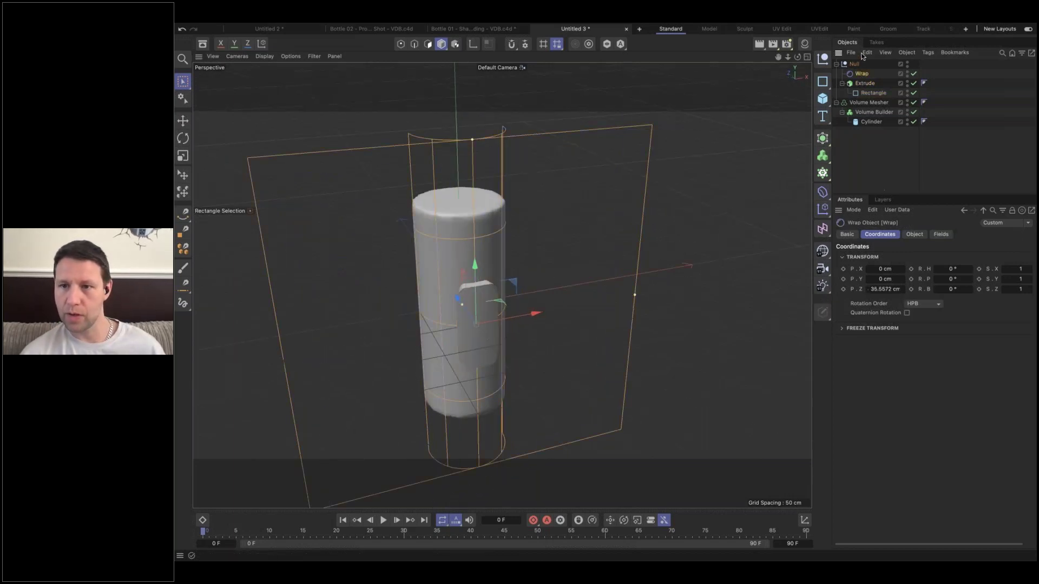
{"action": "left_click", "coordinate": [914, 234]}
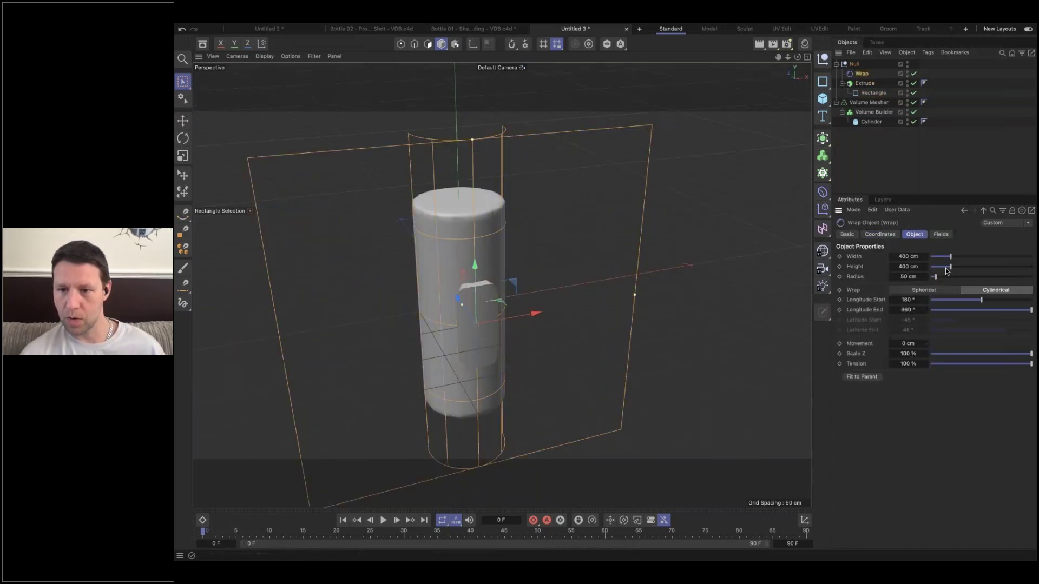
{"action": "left_click_drag", "start_coordinate": [948, 258], "coordinate": [937, 258]}
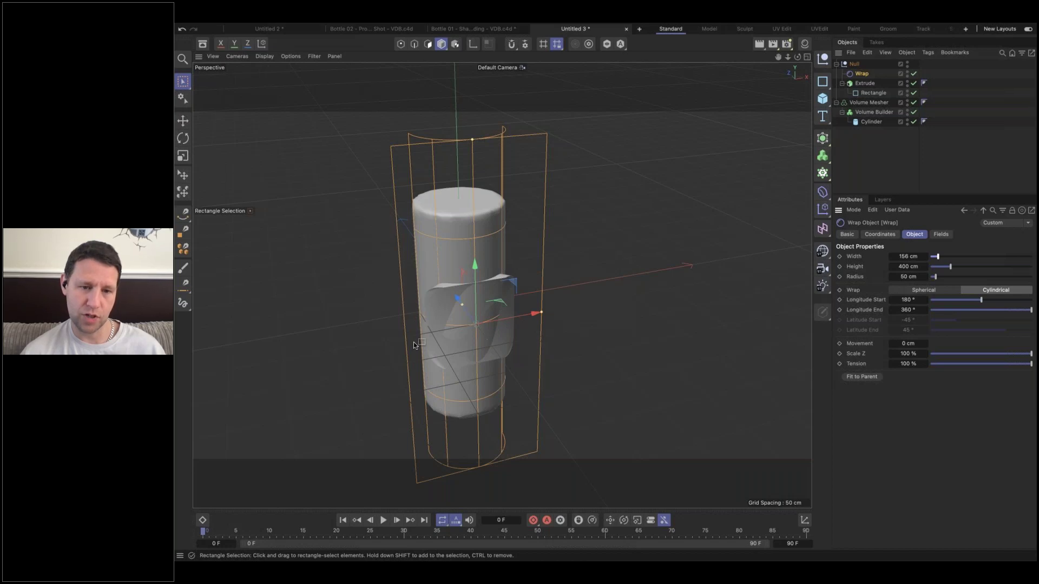
{"action": "scroll", "coordinate": [414, 345], "scroll_direction": "up", "scroll_amount": 5}
{"action": "left_click_drag", "start_coordinate": [414, 345], "coordinate": [389, 338], "text": "alt"}
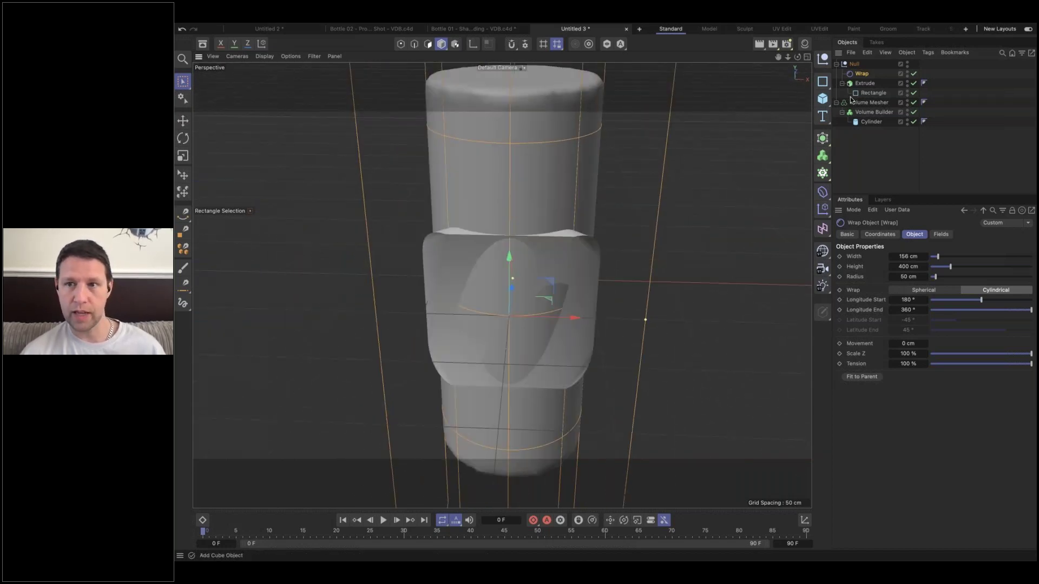
- Set the Extrude's caps type to Regular Grid and check the plate's curvature from above
{"action": "left_click", "coordinate": [865, 83]}
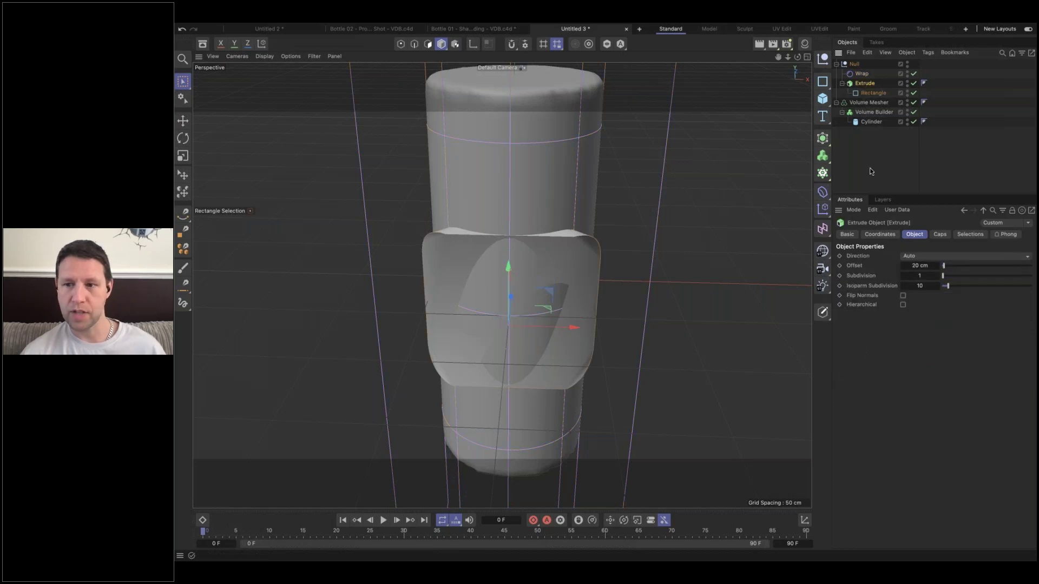
{"action": "left_click", "coordinate": [940, 234]}
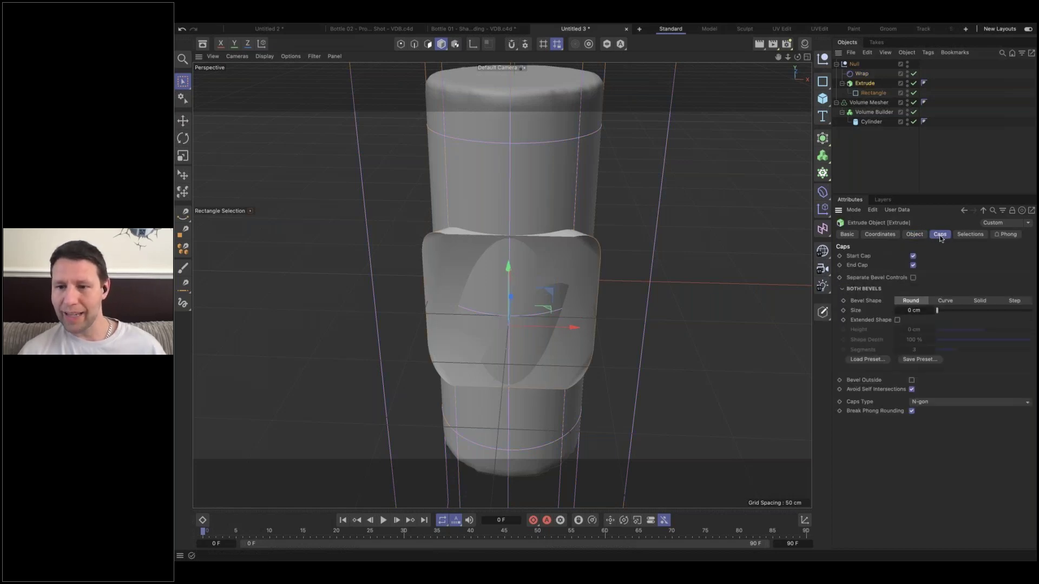
{"action": "left_click", "coordinate": [960, 402]}
{"action": "left_click", "coordinate": [950, 436]}
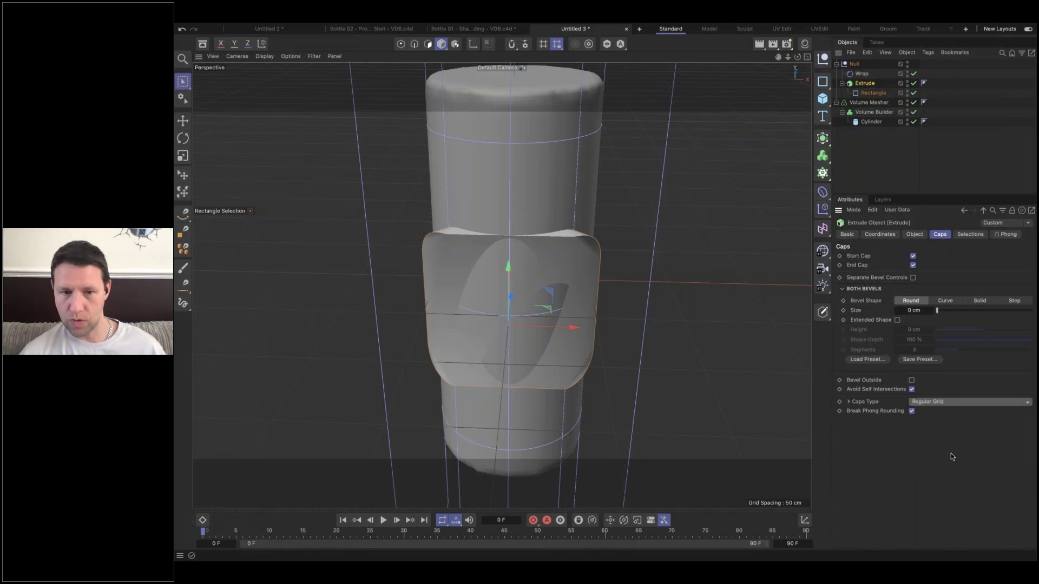
{"action": "left_click_drag", "start_coordinate": [596, 278], "coordinate": [575, 299], "text": "alt"}
- Try adjusting the rectangle spline's intermediate point settings and undo the changes
{"action": "left_click", "coordinate": [866, 93]}
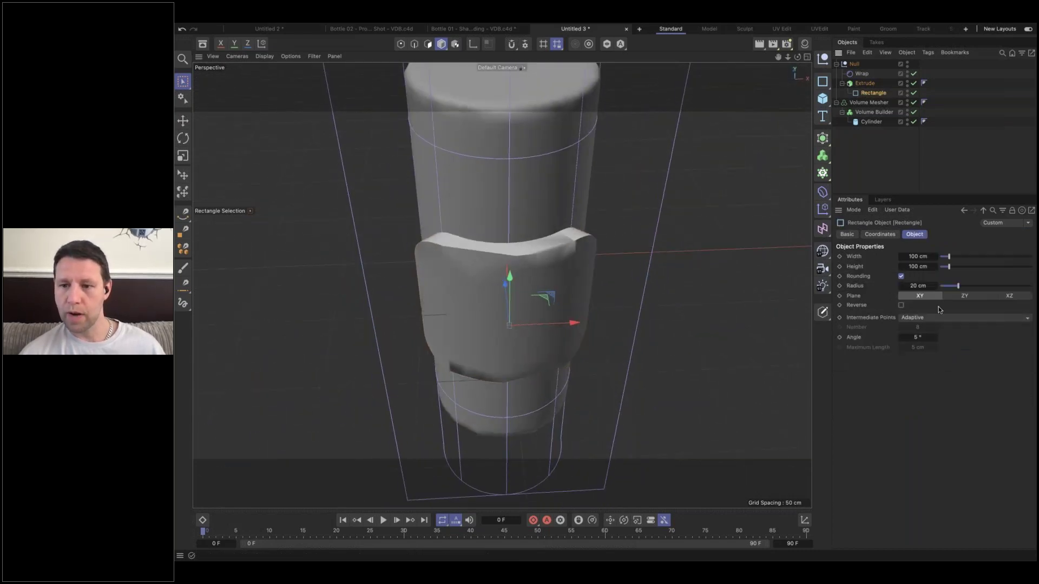
{"action": "left_click", "coordinate": [939, 317]}
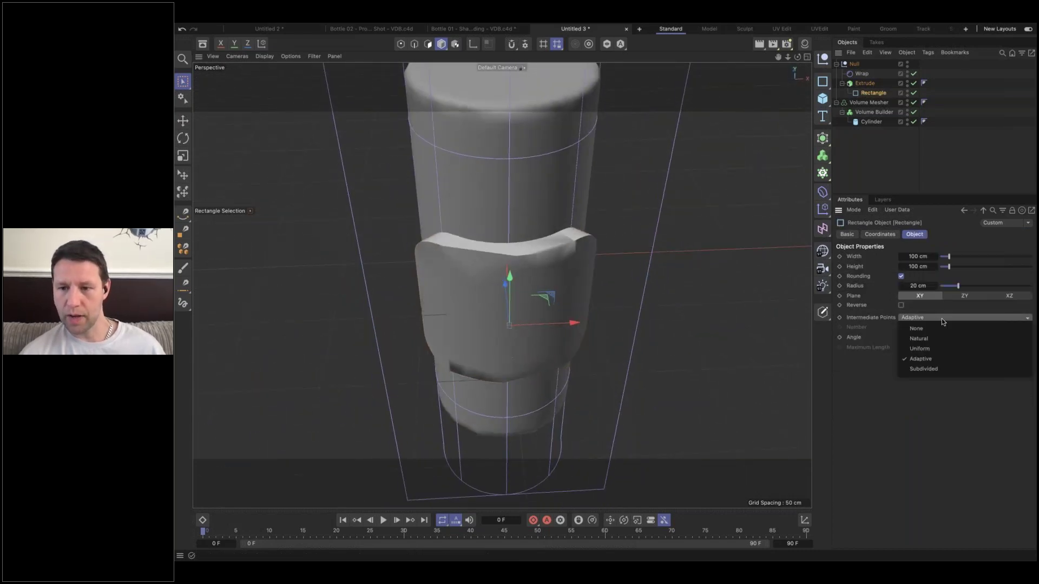
{"action": "left_click", "coordinate": [884, 366]}
{"action": "left_click_drag", "start_coordinate": [922, 338], "coordinate": [923, 338]}
{"action": "key", "text": "super+z"}
{"action": "key", "text": "super+z"}
{"action": "key", "text": "super+z"}
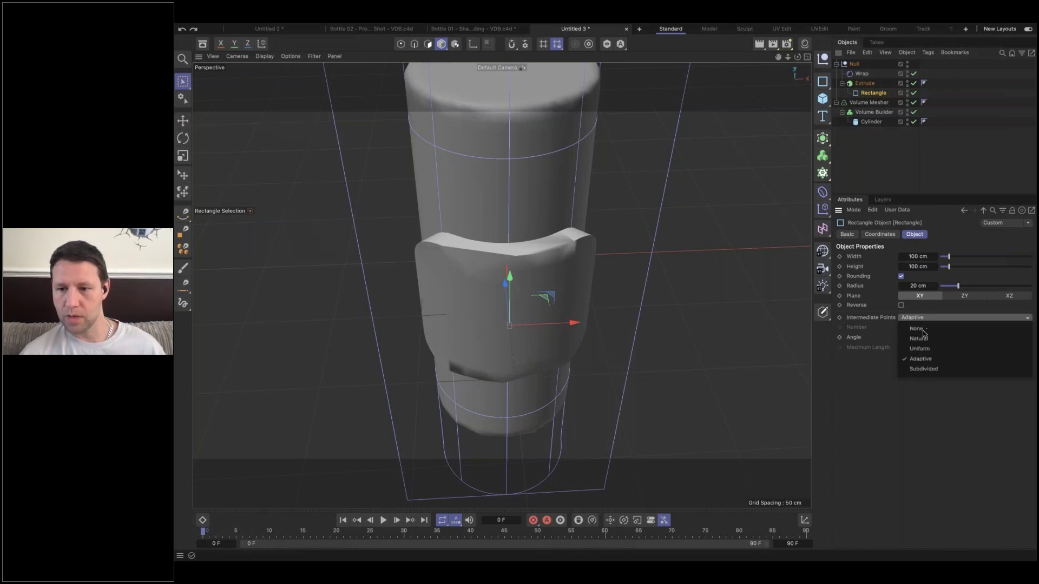
- Set the Rectangle spline's intermediate points to Uniform
{"action": "left_click", "coordinate": [872, 370]}
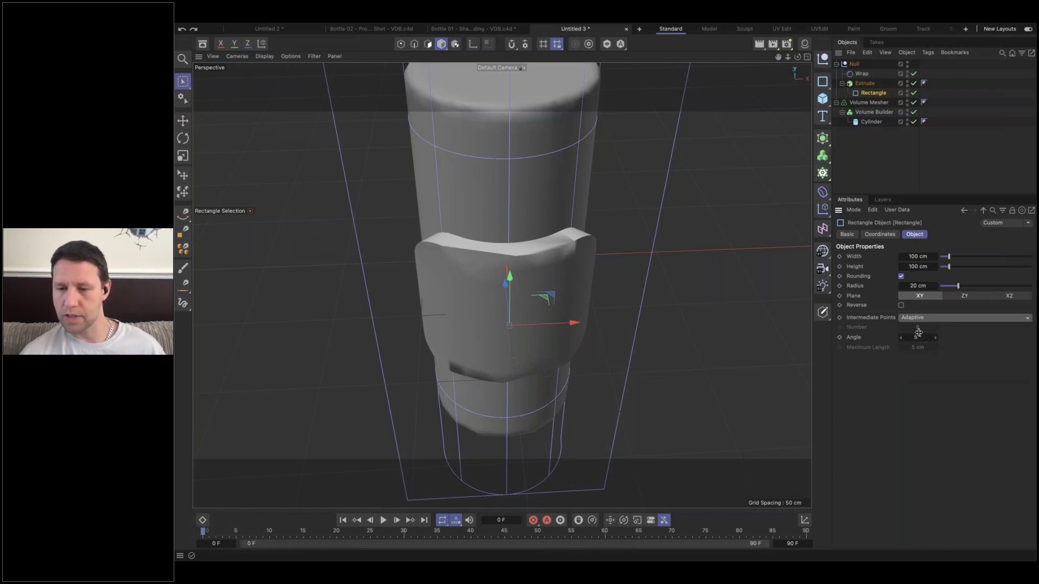
{"action": "left_click", "coordinate": [931, 320]}
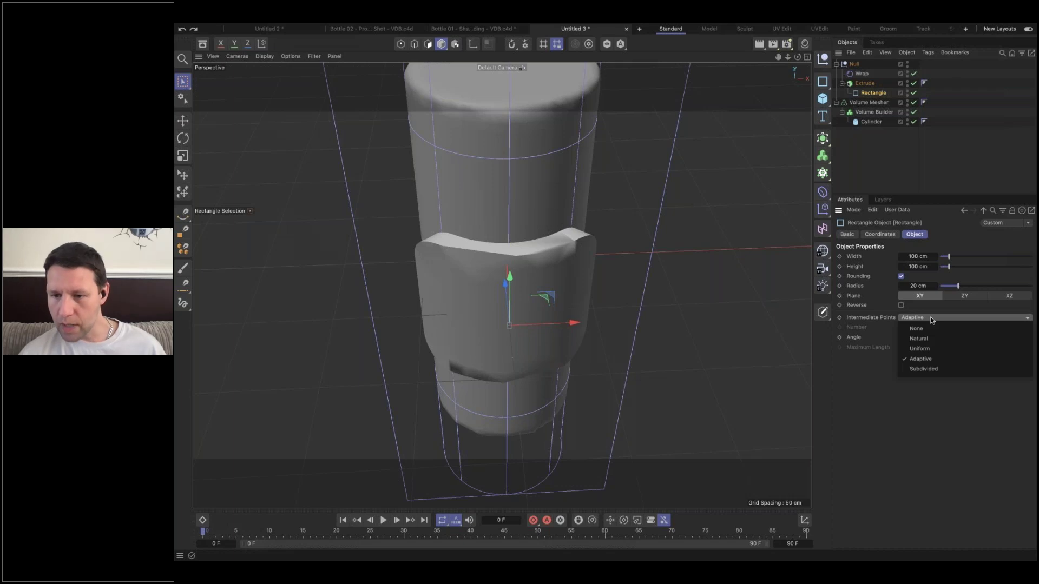
{"action": "left_click", "coordinate": [928, 347]}
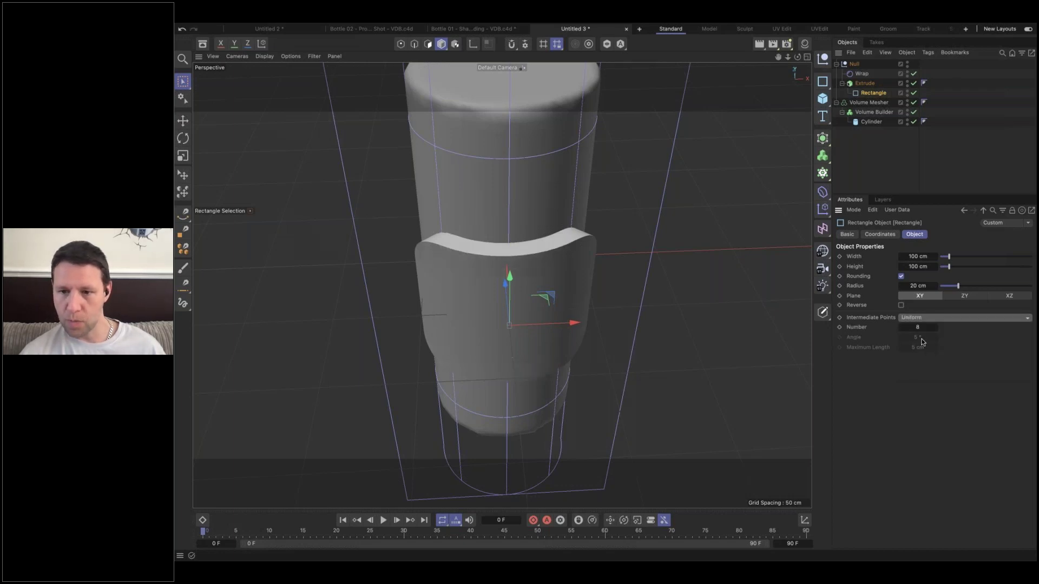
{"action": "left_click_drag", "start_coordinate": [743, 308], "coordinate": [617, 253], "text": "alt"}
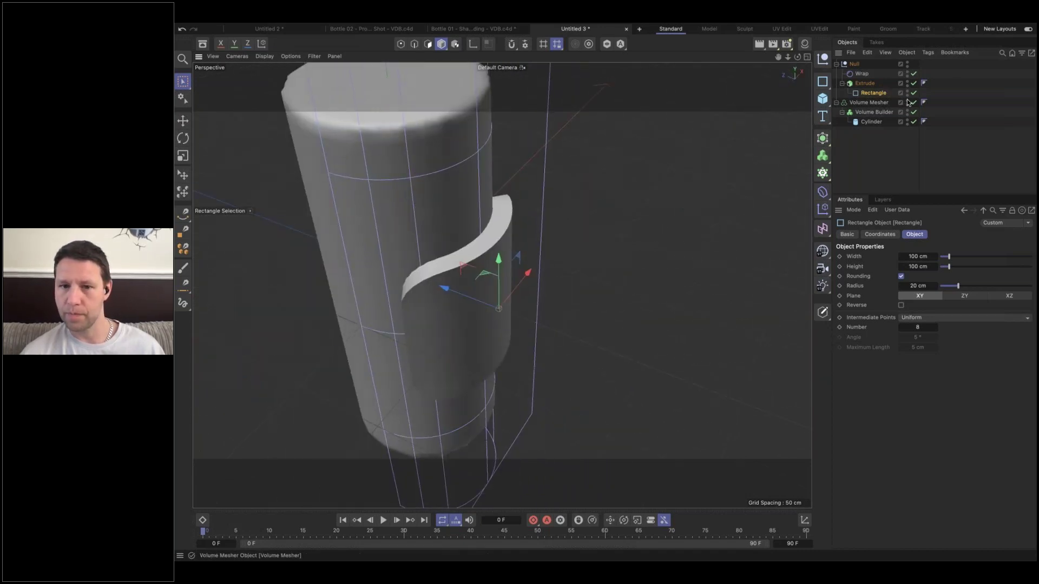
- Try the N-gon caps type on the Extrude with the Volume Mesher hidden, and restore Regular Grid caps
{"action": "left_click", "coordinate": [907, 101]}
{"action": "left_click_drag", "start_coordinate": [541, 272], "coordinate": [775, 215], "text": "alt"}
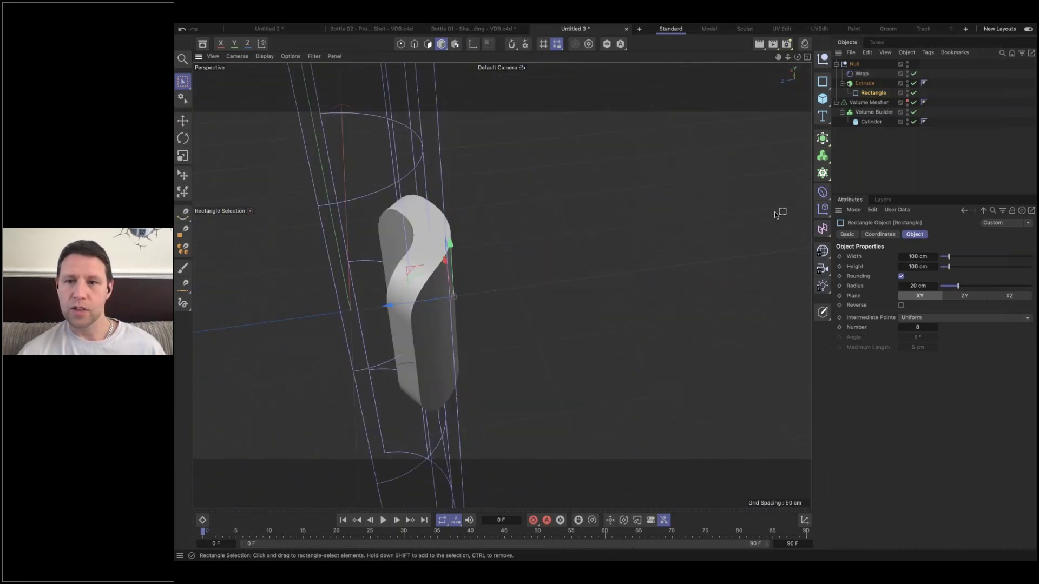
{"action": "left_click", "coordinate": [864, 83]}
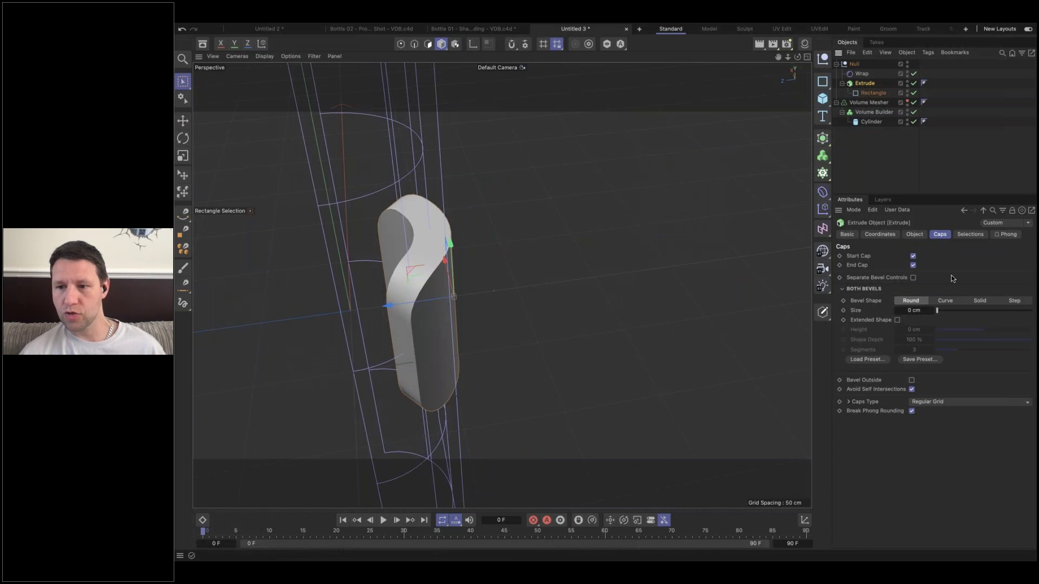
{"action": "left_click", "coordinate": [945, 400]}
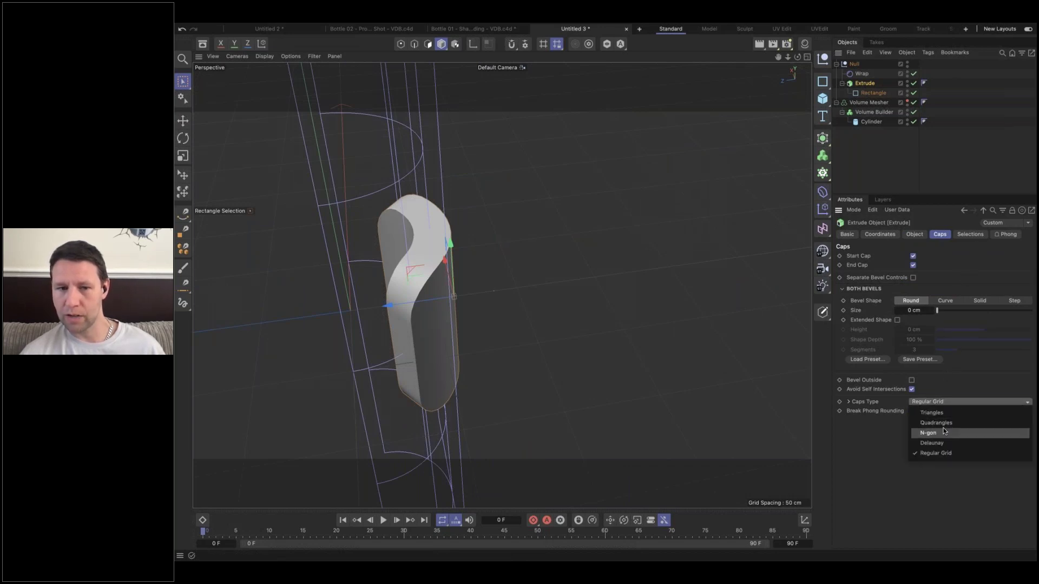
{"action": "left_click", "coordinate": [944, 431]}
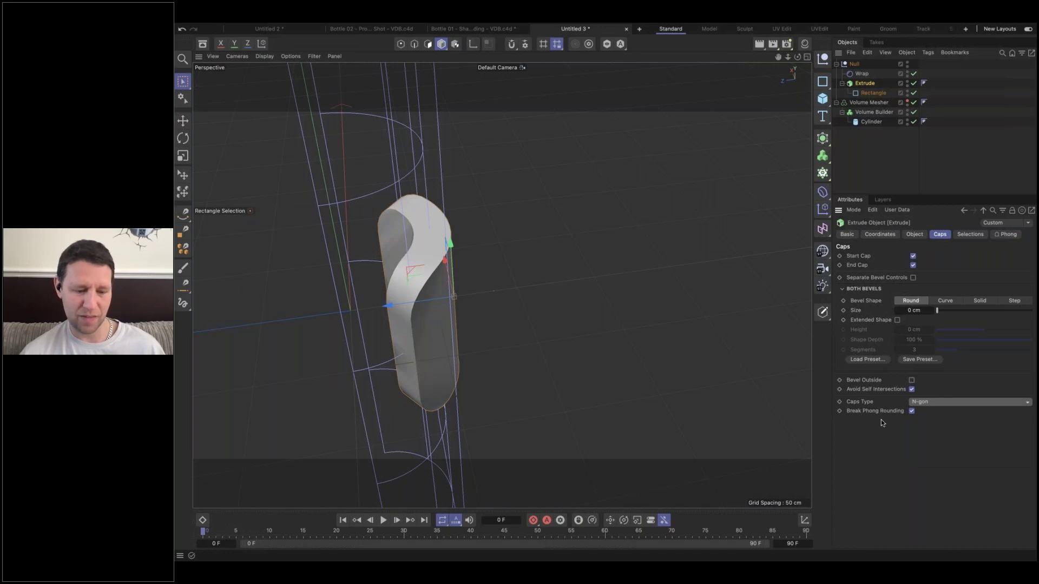
{"action": "left_click_drag", "start_coordinate": [230, 289], "coordinate": [433, 254], "text": "alt"}
{"action": "left_click", "coordinate": [945, 403]}
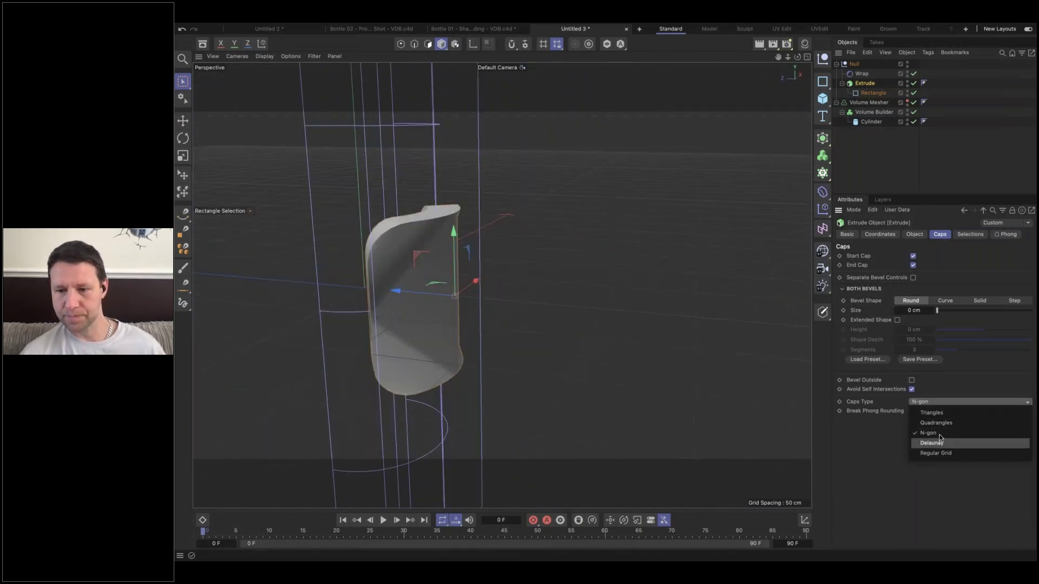
{"action": "left_click", "coordinate": [937, 454]}
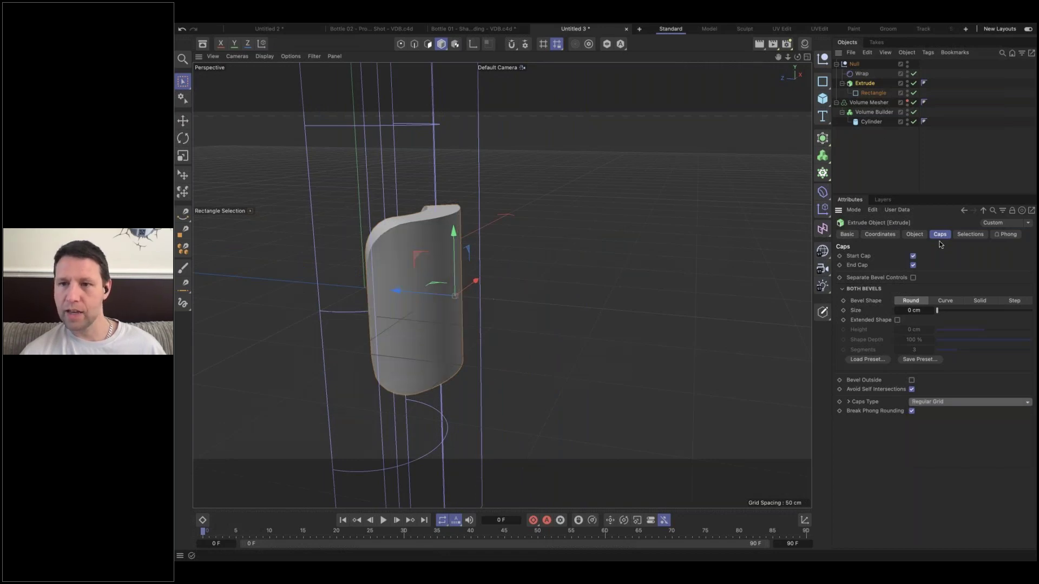
{"action": "left_click", "coordinate": [871, 93]}
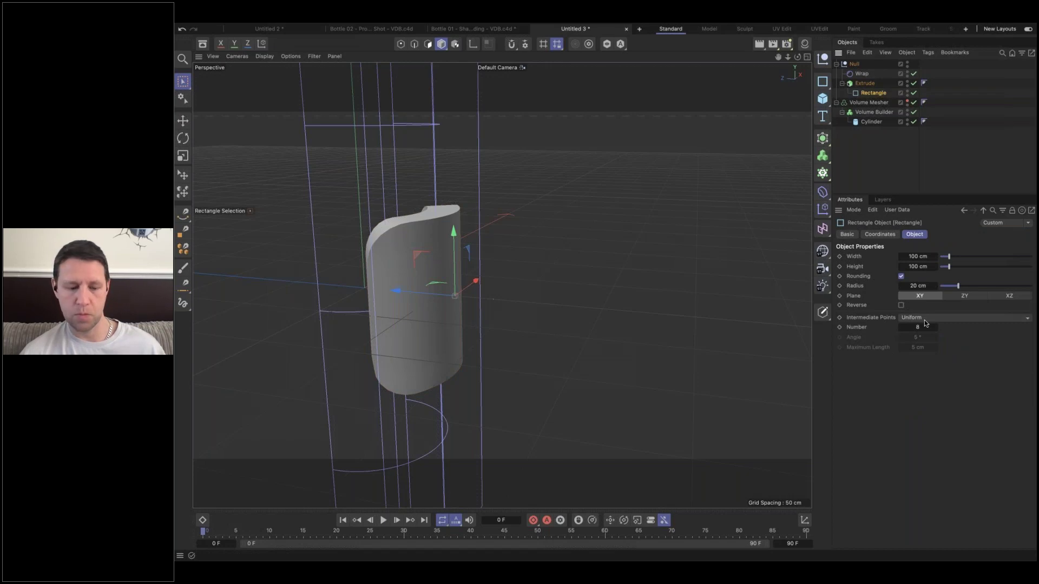
{"action": "left_click_drag", "start_coordinate": [423, 236], "coordinate": [330, 285], "text": "alt"}
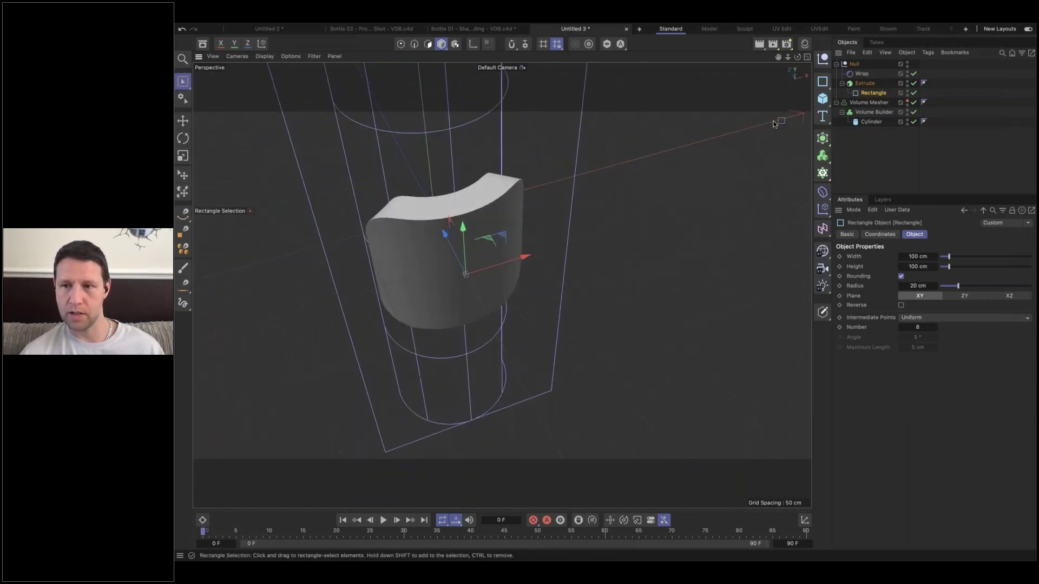
- Make the Volume Mesher visible and nest the Null with the wrapped extrude inside the Volume Builder above the Cylinder
{"action": "left_click", "coordinate": [907, 101]}
{"action": "left_click", "coordinate": [837, 64]}
{"action": "left_click_drag", "start_coordinate": [854, 64], "coordinate": [861, 87]}
{"action": "left_click_drag", "start_coordinate": [434, 199], "coordinate": [399, 175], "text": "alt"}
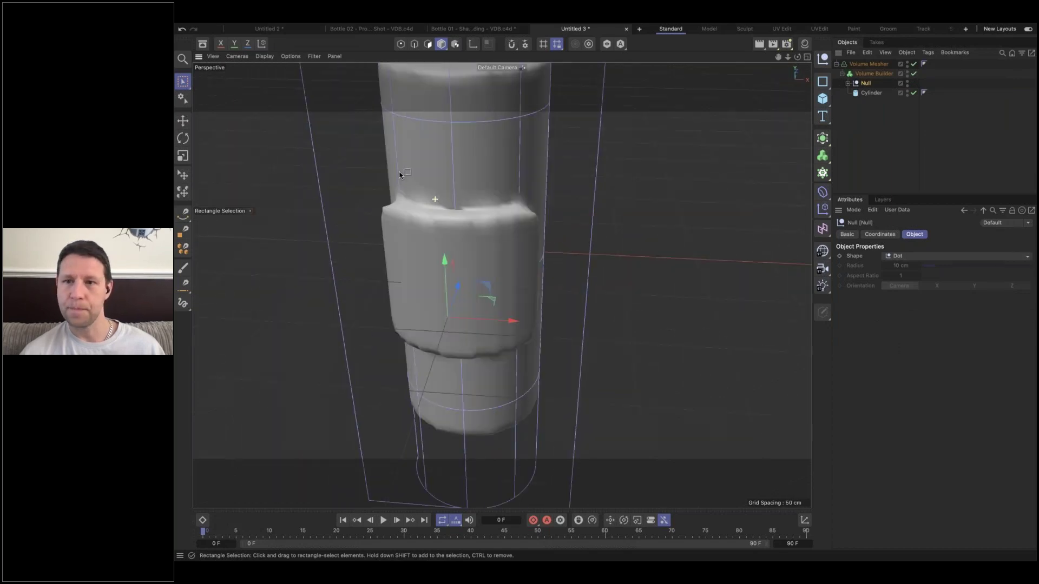
- Set the Null's mode to Subtract in the Volume Builder and the voxel size to 1 cm
{"action": "left_click", "coordinate": [872, 76]}
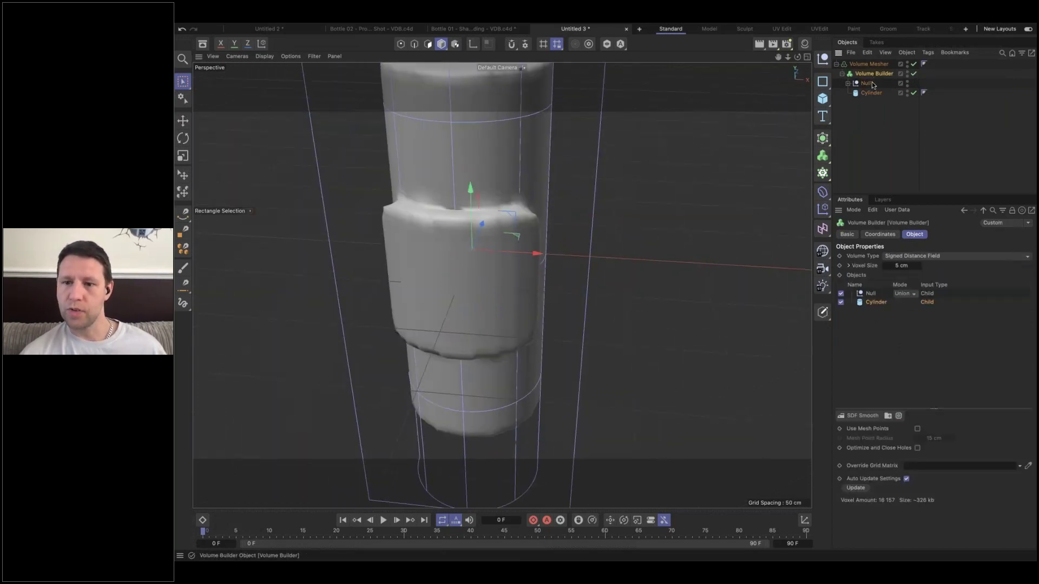
{"action": "left_click", "coordinate": [905, 294]}
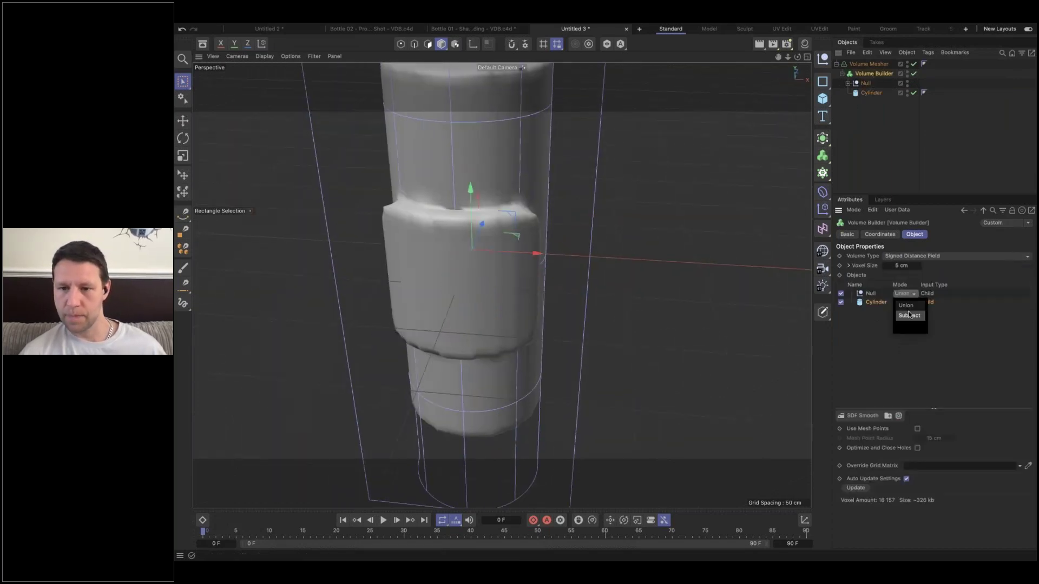
{"action": "left_click", "coordinate": [909, 312]}
{"action": "left_click_drag", "start_coordinate": [511, 259], "coordinate": [489, 254], "text": "alt"}
{"action": "double_click", "coordinate": [902, 265]}
{"action": "type", "text": "1"}
{"action": "key", "text": "Return"}
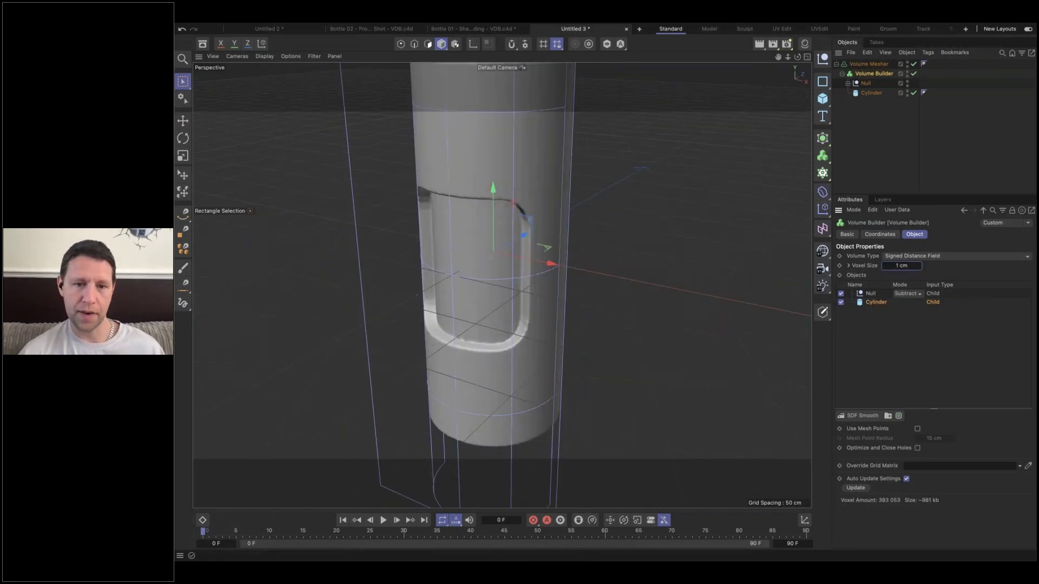
{"action": "mouse_move", "coordinate": [534, 244]}
{"action": "left_mouse_down", "text": "alt"}
{"action": "mouse_move", "coordinate": [485, 206]}
{"action": "mouse_move", "coordinate": [436, 204]}
{"action": "mouse_move", "coordinate": [531, 228]}
{"action": "mouse_move", "coordinate": [520, 233]}
{"action": "left_mouse_up", "text": "alt"}
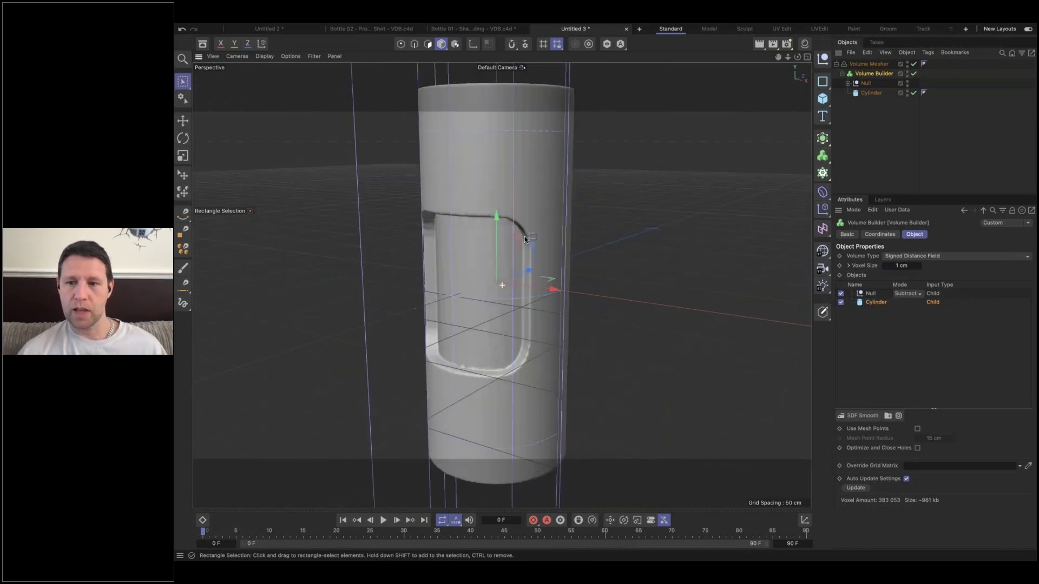
{"action": "middle_click_drag", "start_coordinate": [501, 276], "coordinate": [503, 285], "text": "alt"}
- Resize the Rectangle inside the Null to 165 cm high and 144 cm wide to enlarge the label recess
{"action": "left_click", "coordinate": [869, 295]}
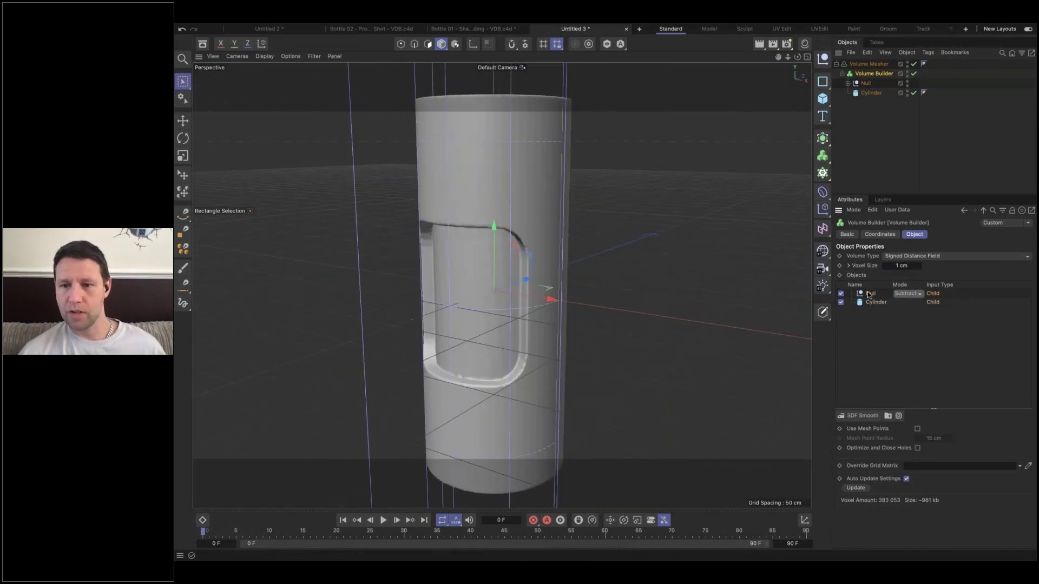
{"action": "left_click", "coordinate": [847, 83]}
{"action": "left_click", "coordinate": [877, 111]}
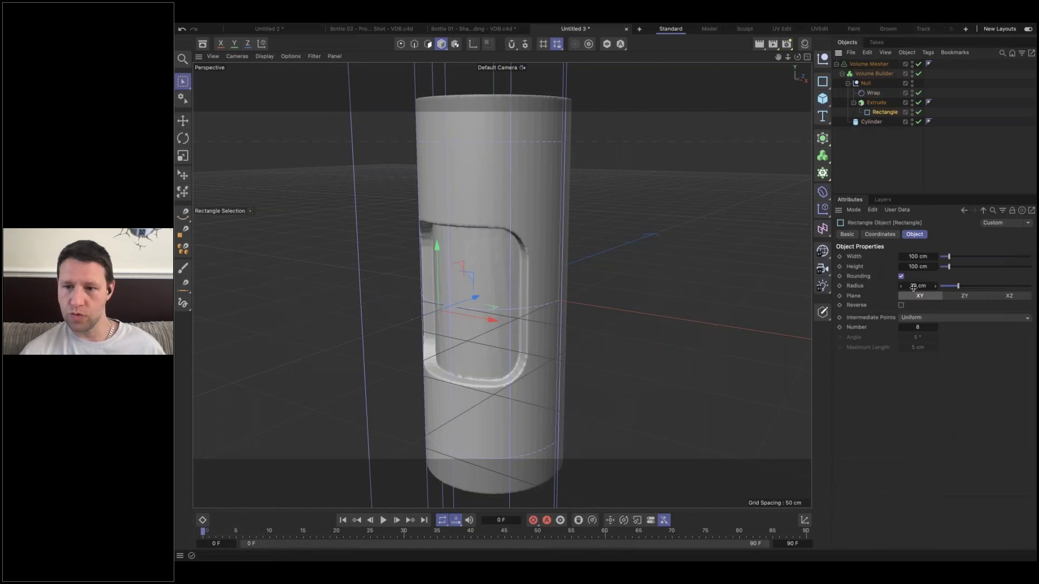
{"action": "left_click_drag", "start_coordinate": [950, 266], "coordinate": [943, 260]}
{"action": "left_click_drag", "start_coordinate": [516, 274], "coordinate": [476, 276], "text": "alt"}
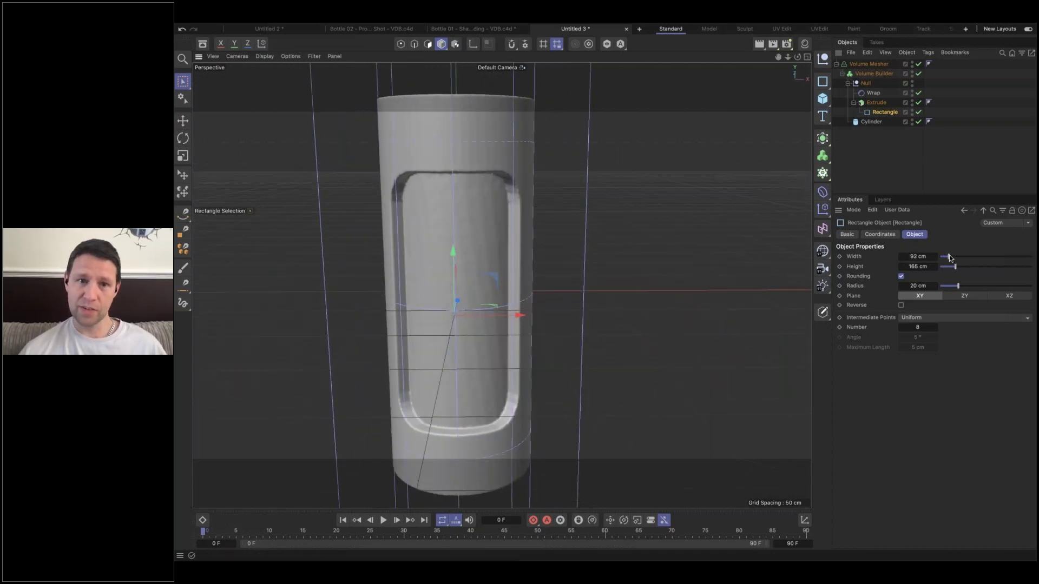
{"action": "left_click_drag", "start_coordinate": [950, 257], "coordinate": [952, 257]}
{"action": "left_click_drag", "start_coordinate": [419, 241], "coordinate": [476, 244], "text": "alt"}
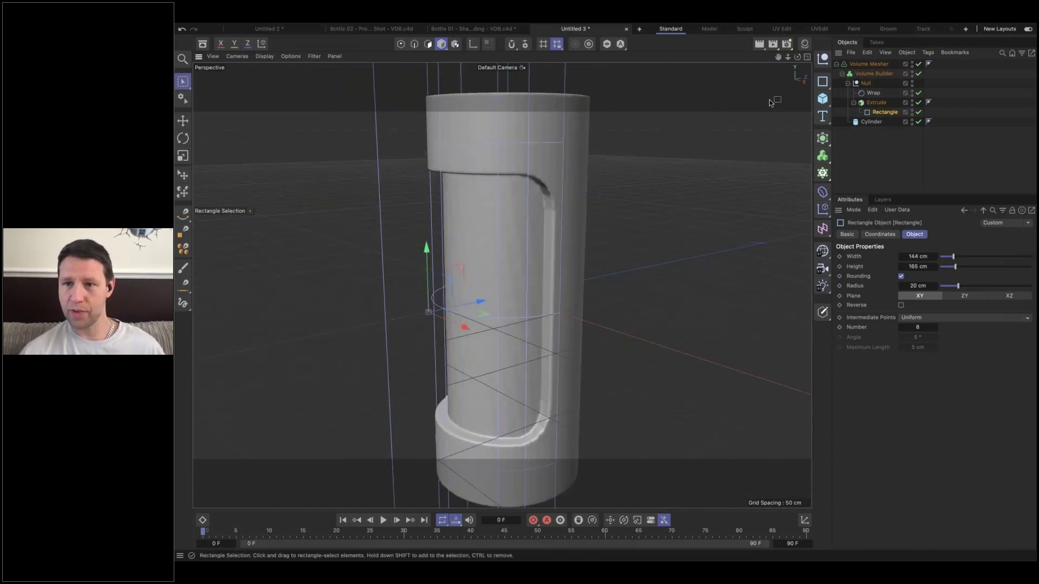
- Add an SDF Smooth filter to the Volume Builder and hide the Wrap deformer in the viewport
{"action": "left_click", "coordinate": [874, 73]}
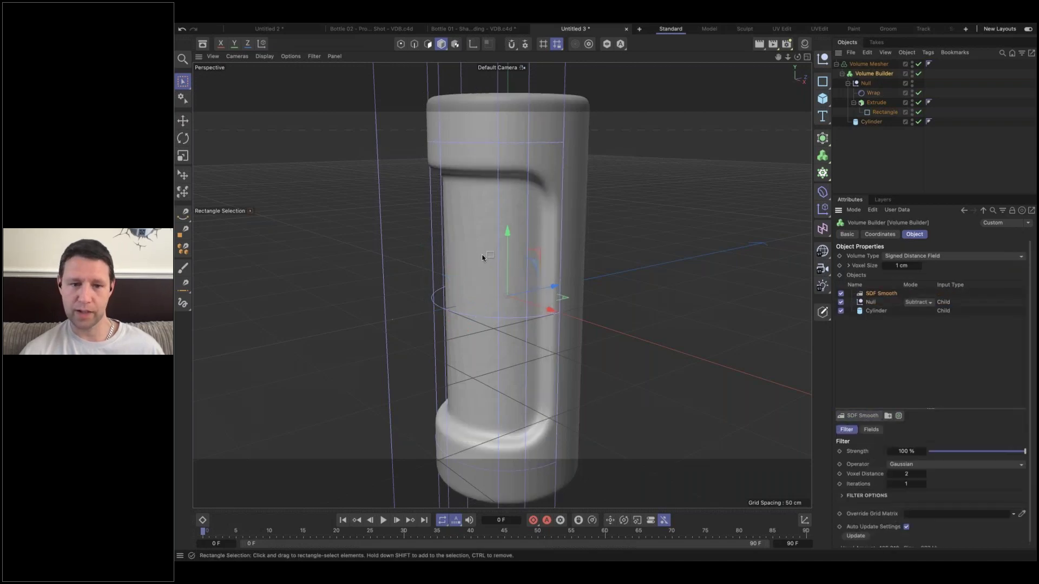
{"action": "scroll", "coordinate": [478, 243], "scroll_direction": "down", "scroll_amount": 3}
{"action": "left_click_drag", "start_coordinate": [474, 243], "coordinate": [508, 230], "text": "alt"}
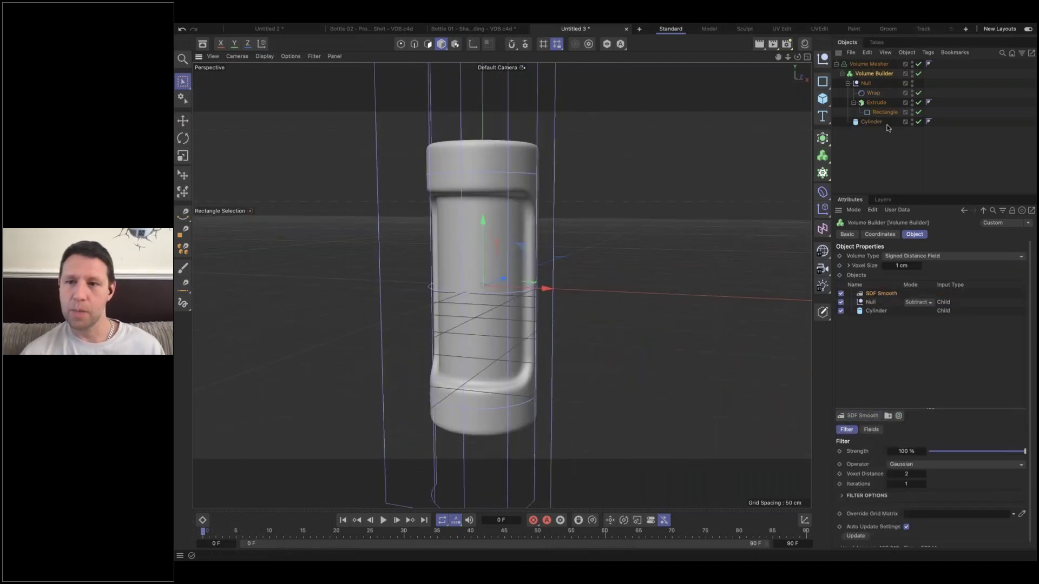
{"action": "left_click", "coordinate": [897, 142]}
{"action": "left_click_drag", "start_coordinate": [509, 211], "coordinate": [580, 190], "text": "alt"}
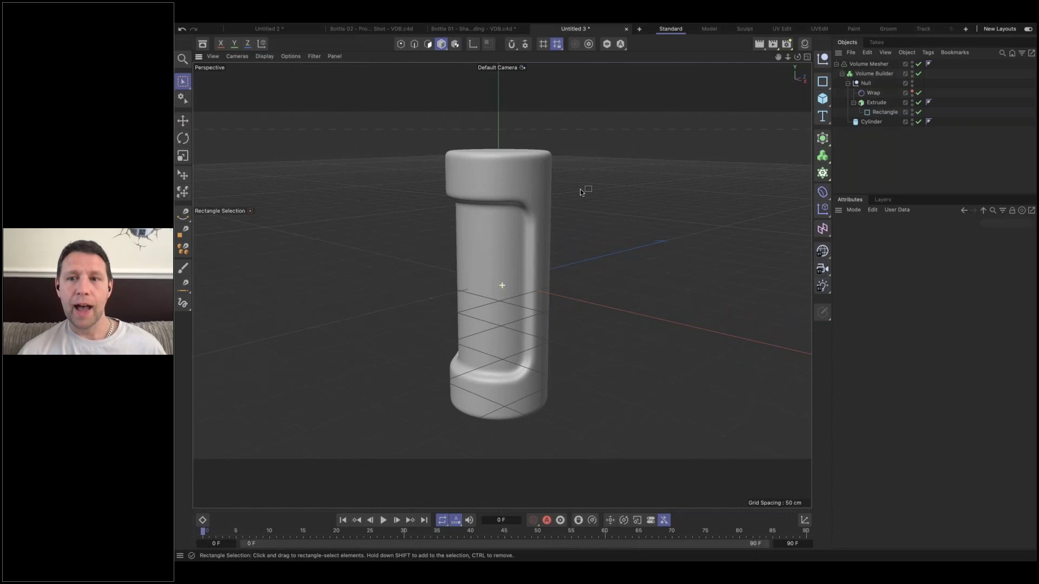
- Add a capsule oriented along +X, about 12.3 cm in radius and 103 cm high, in front of the cylinder
{"action": "left_click", "coordinate": [826, 101]}
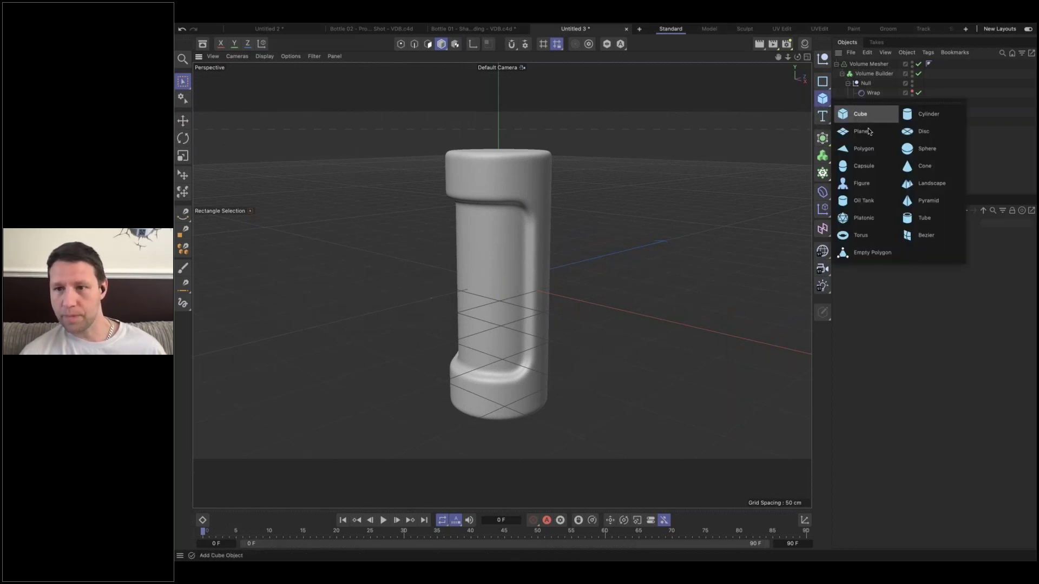
{"action": "left_click", "coordinate": [864, 168]}
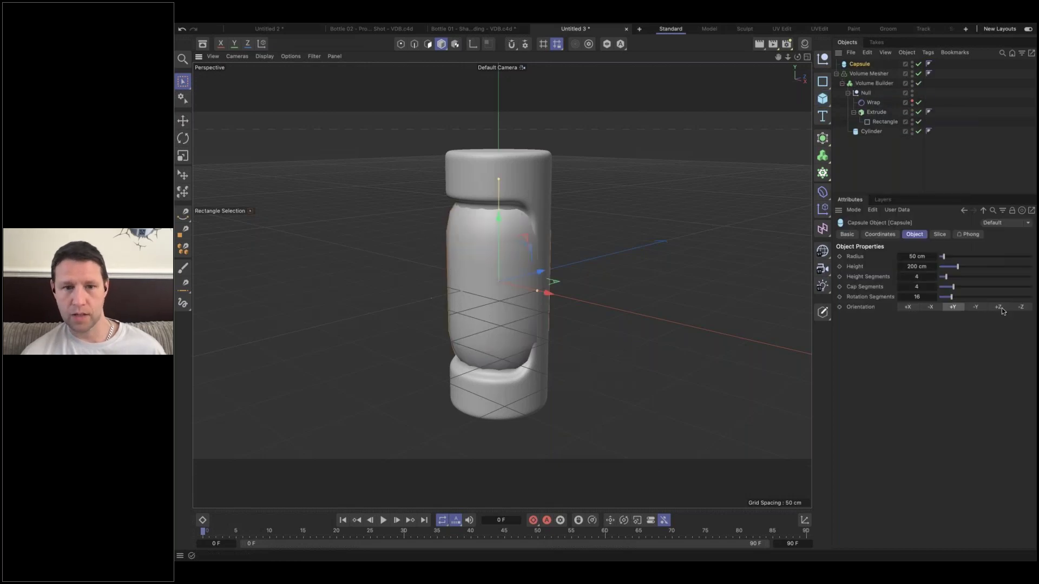
{"action": "left_click", "coordinate": [1001, 308]}
{"action": "left_click", "coordinate": [907, 307]}
{"action": "left_click_drag", "start_coordinate": [509, 331], "coordinate": [503, 295]}
{"action": "left_click_drag", "start_coordinate": [580, 301], "coordinate": [498, 284]}
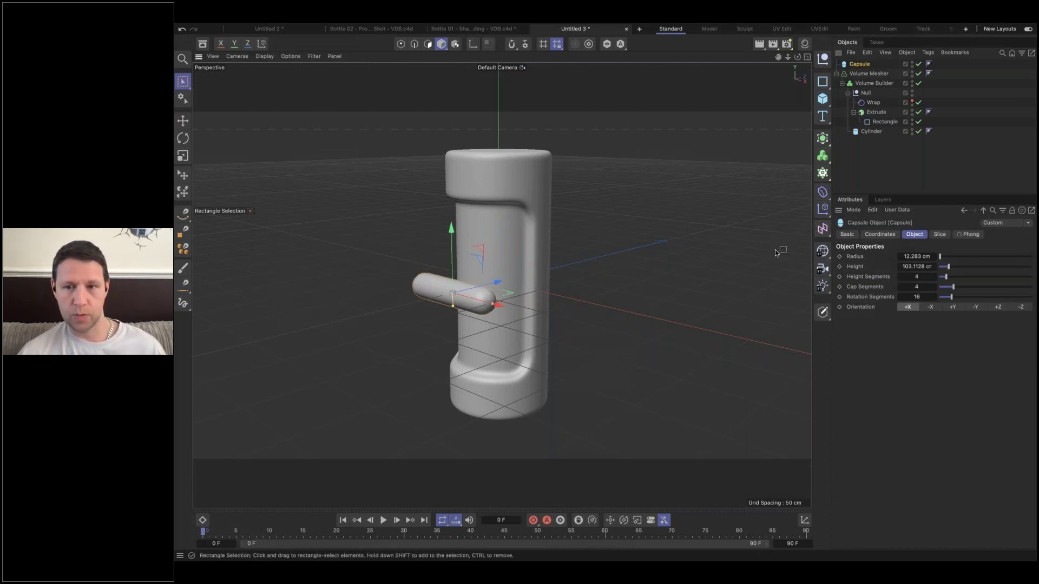
- Clone the capsule with a Linear Cloner, using a count of 6 and a vertical step of 26 cm
{"action": "left_click", "coordinate": [822, 174]}
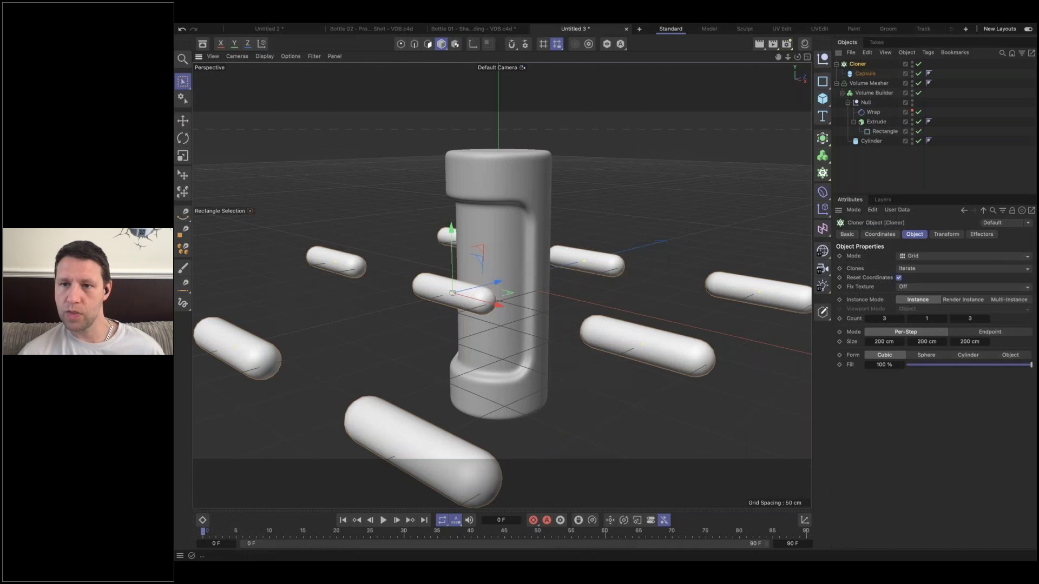
{"action": "left_click", "coordinate": [912, 257]}
{"action": "left_click", "coordinate": [916, 277]}
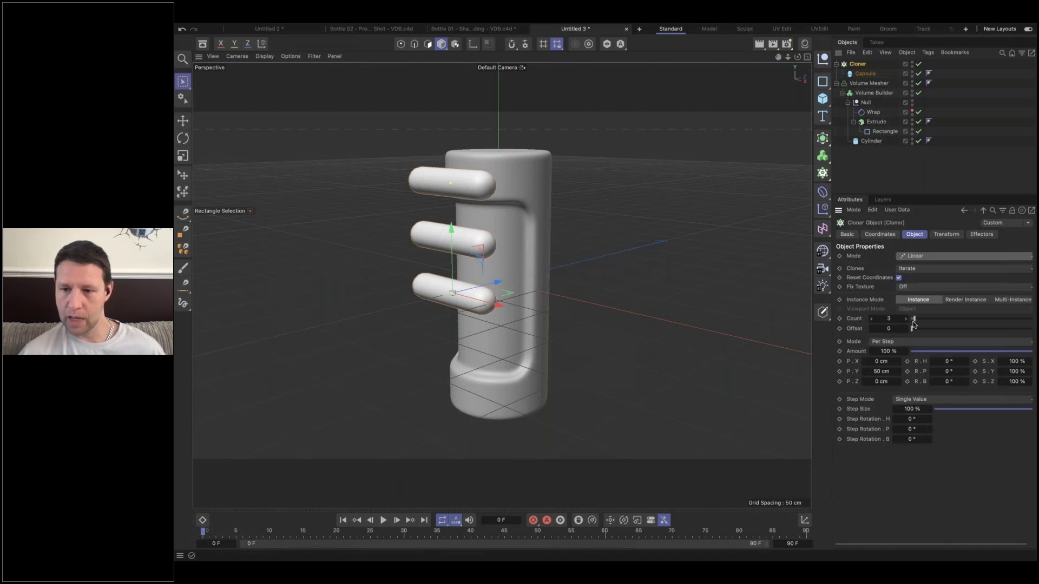
{"action": "left_click_drag", "start_coordinate": [916, 322], "coordinate": [922, 322]}
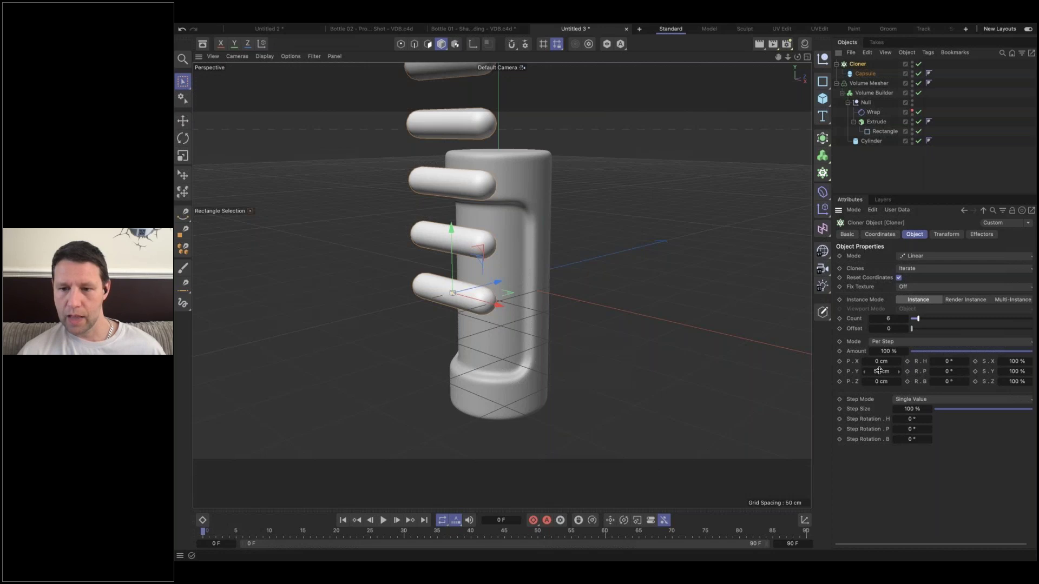
{"action": "left_click_drag", "start_coordinate": [880, 371], "coordinate": [878, 371]}
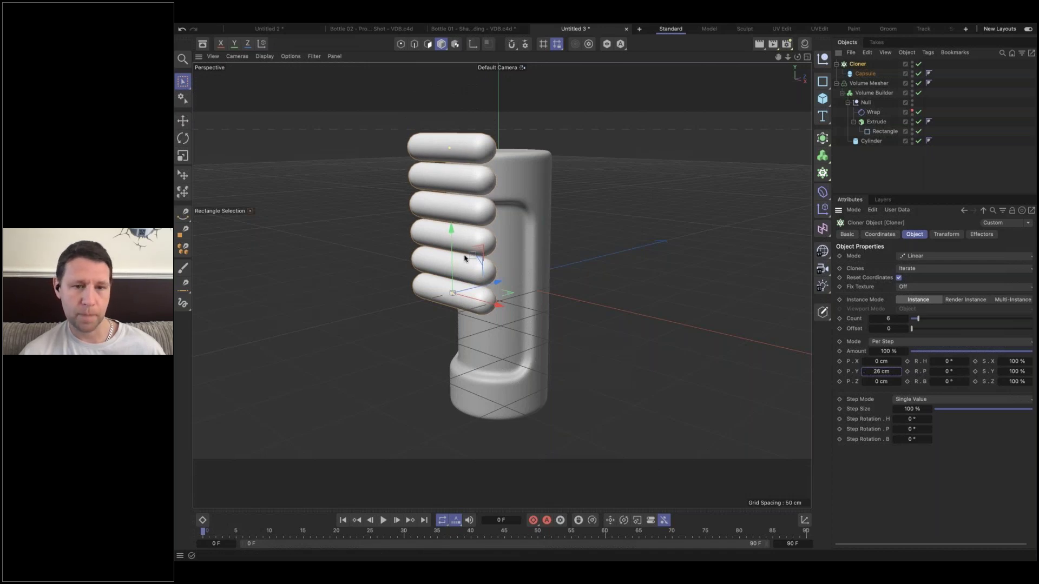
- Lower the Cloner along the Y axis until its six capsules sit centred over the bottle's label recess
{"action": "left_click_drag", "start_coordinate": [453, 265], "coordinate": [454, 330]}
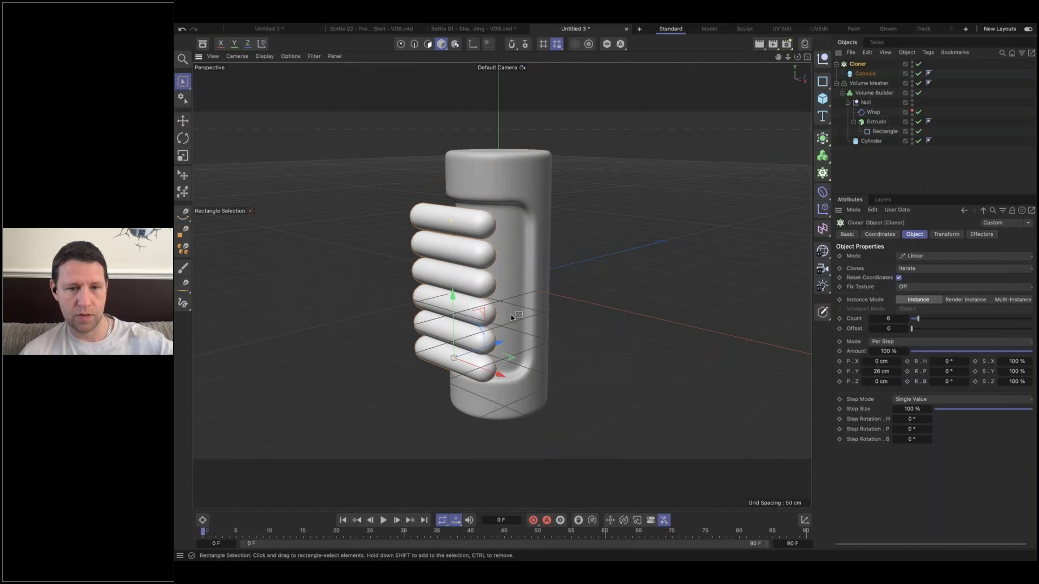
{"action": "key", "text": "F4"}
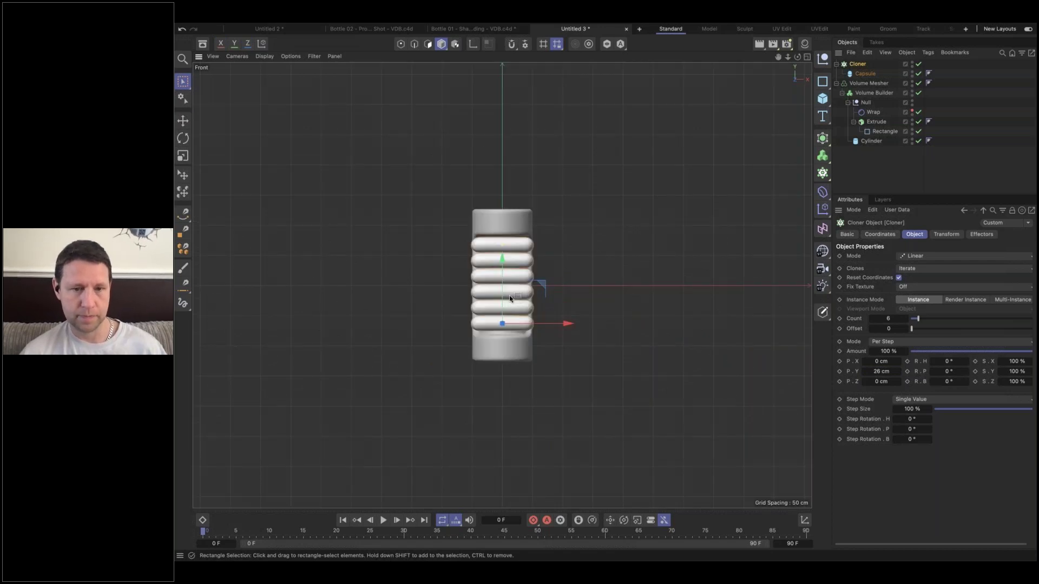
{"action": "scroll", "coordinate": [514, 301], "scroll_direction": "up", "scroll_amount": 2}
{"action": "scroll", "coordinate": [544, 287], "scroll_direction": "up", "scroll_amount": 4}
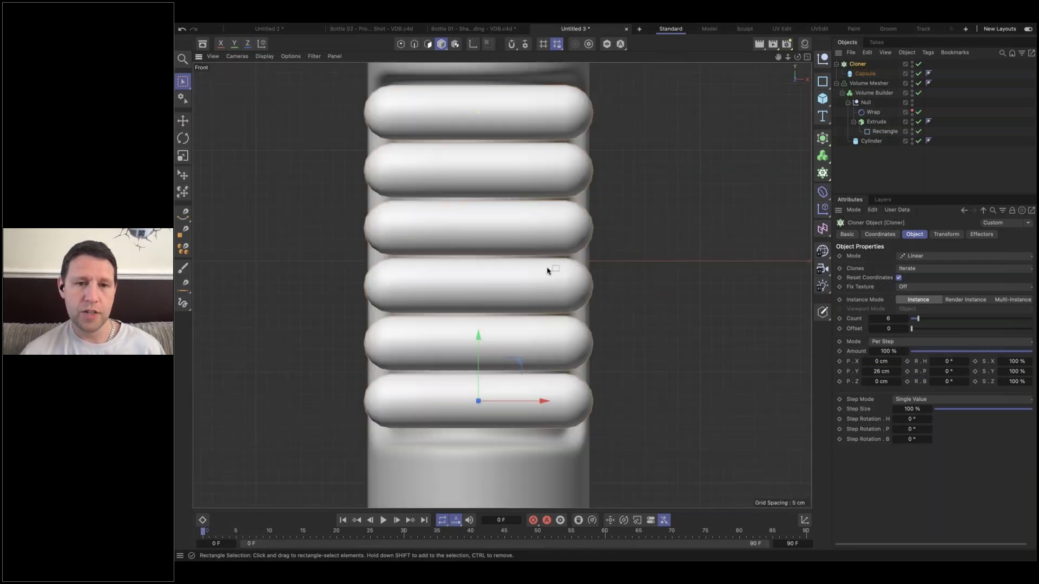
{"action": "scroll", "coordinate": [550, 271], "scroll_direction": "down", "scroll_amount": 2}
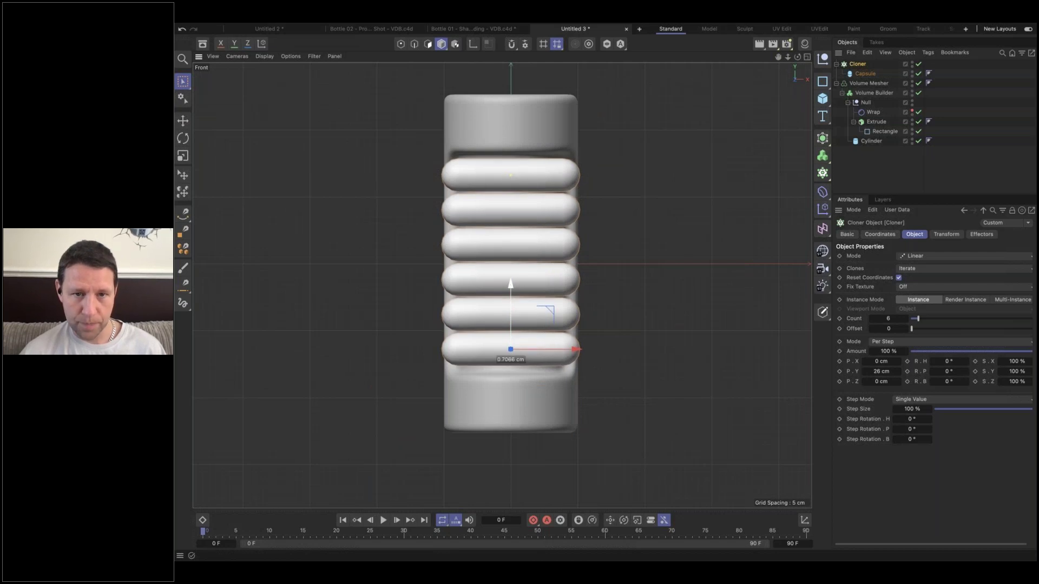
- Set the radius of the cloned capsule to 7 cm to make the ribs thinner
{"action": "left_click", "coordinate": [863, 74]}
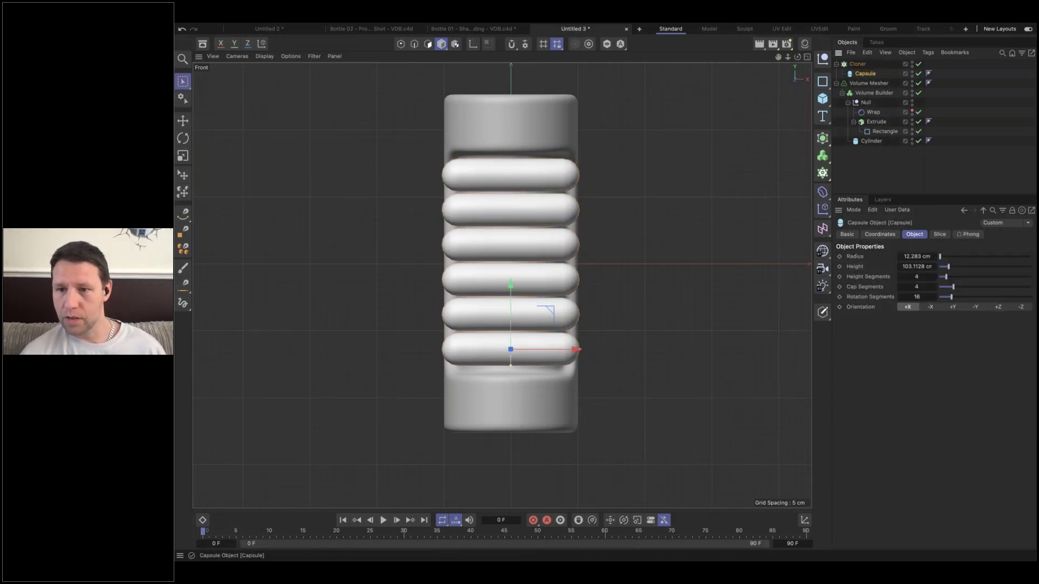
{"action": "double_click", "coordinate": [914, 256]}
{"action": "type", "text": "5"}
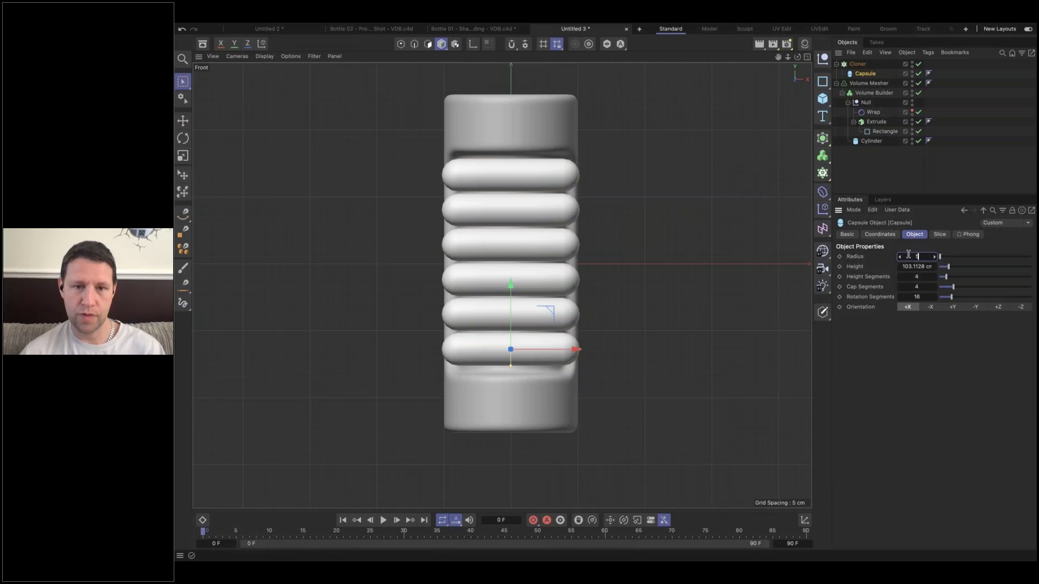
{"action": "key", "text": "Return"}
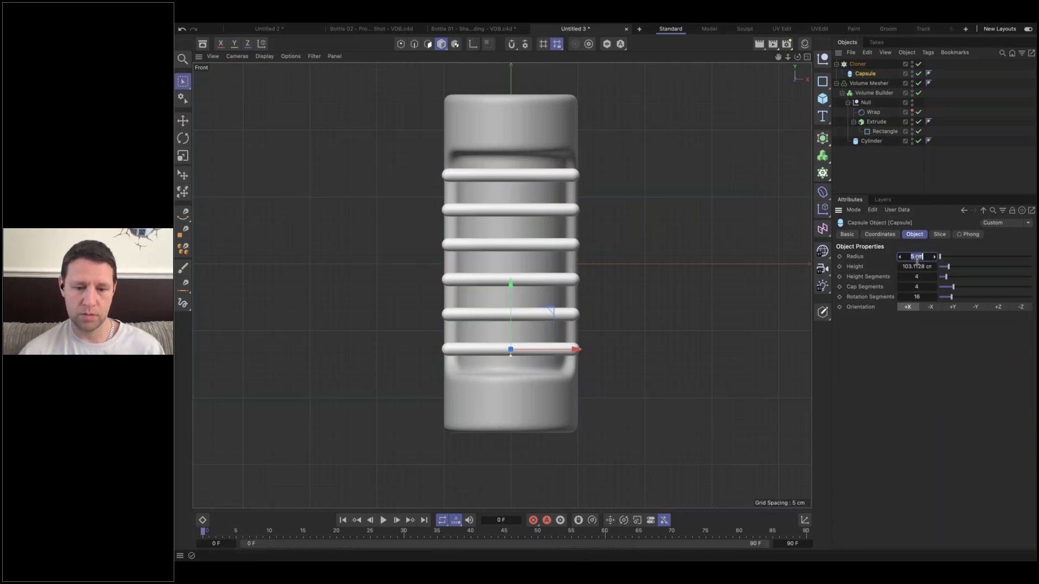
{"action": "type", "text": "7"}
{"action": "key", "text": "Return"}
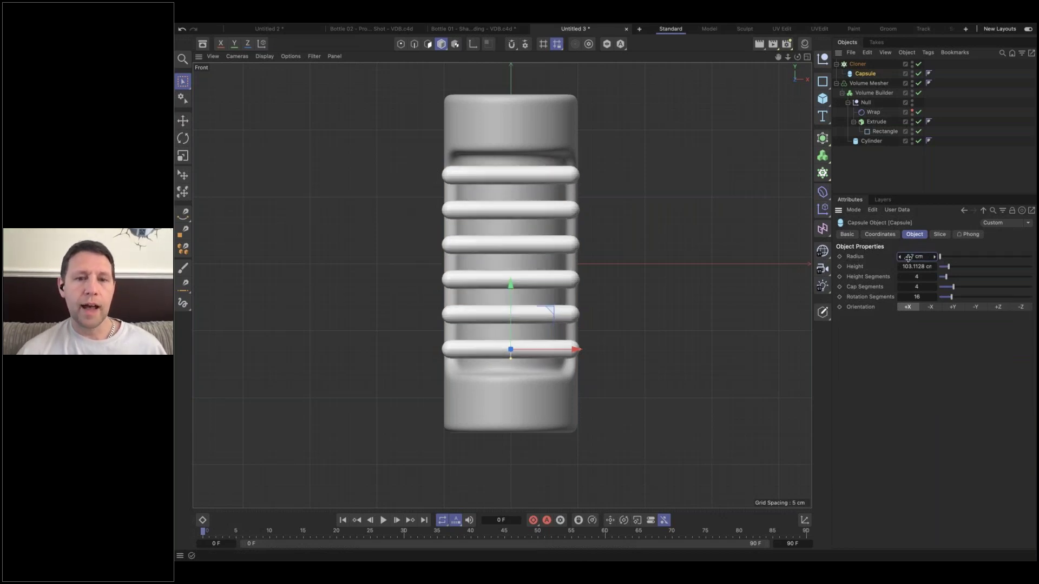
- Place the Cloner inside the Null, between the Wrap deformer and the Extrude, so the ribs wrap and subtract too
{"action": "key", "text": "F1"}
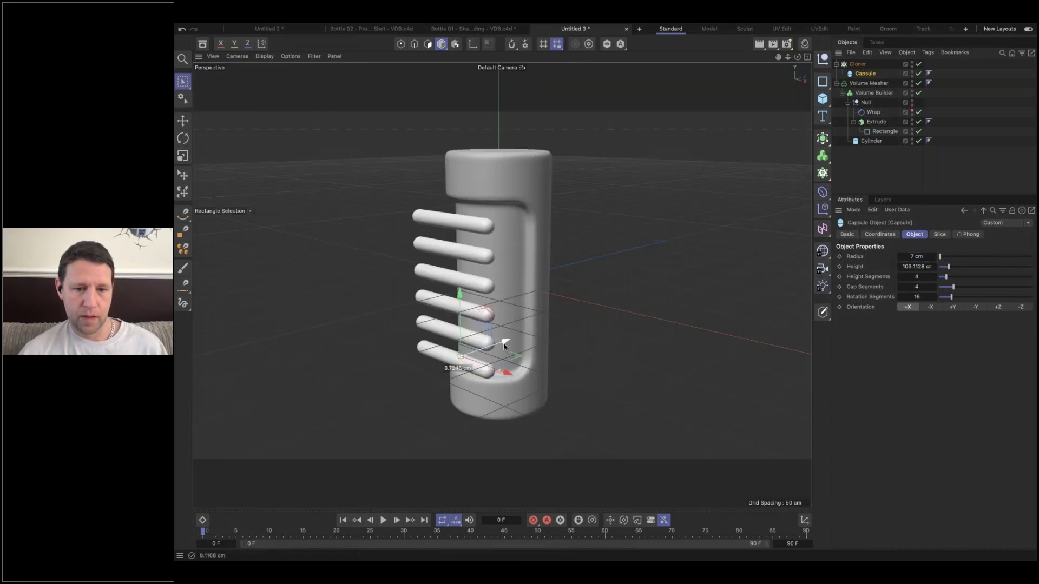
{"action": "left_click", "coordinate": [837, 64]}
{"action": "left_click", "coordinate": [856, 65]}
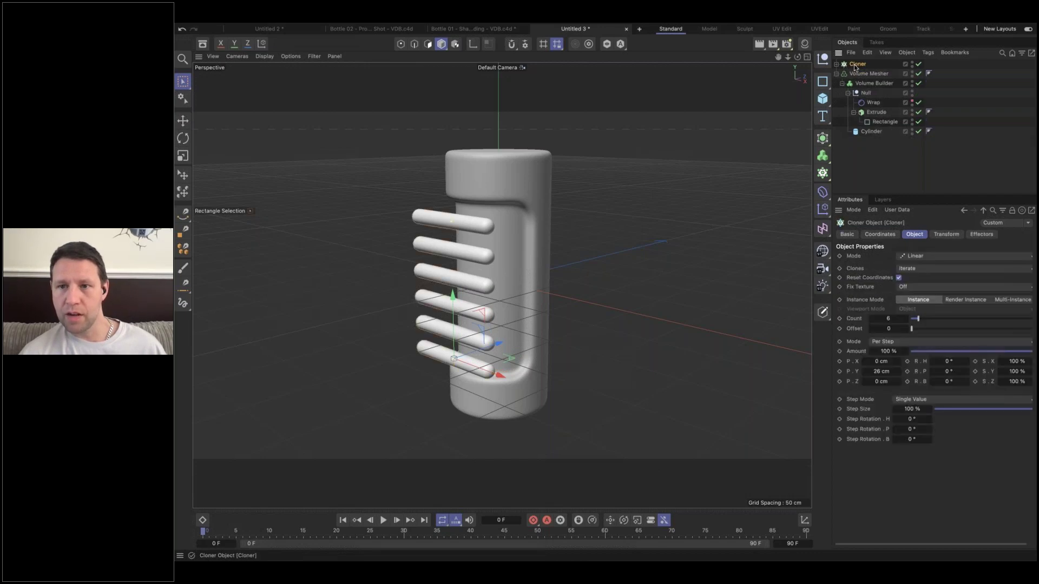
{"action": "left_click_drag", "start_coordinate": [855, 65], "coordinate": [879, 108]}
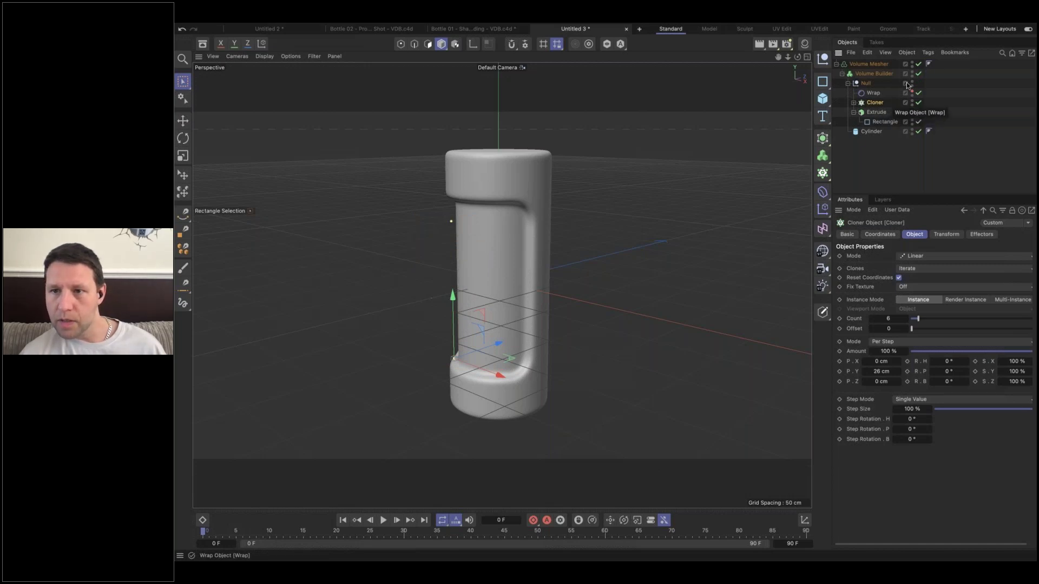
- Move the Cloner along Z into the bottle so its ribs cut the recess, disabling the Volume Builder only while positioning it
{"action": "left_click", "coordinate": [919, 74]}
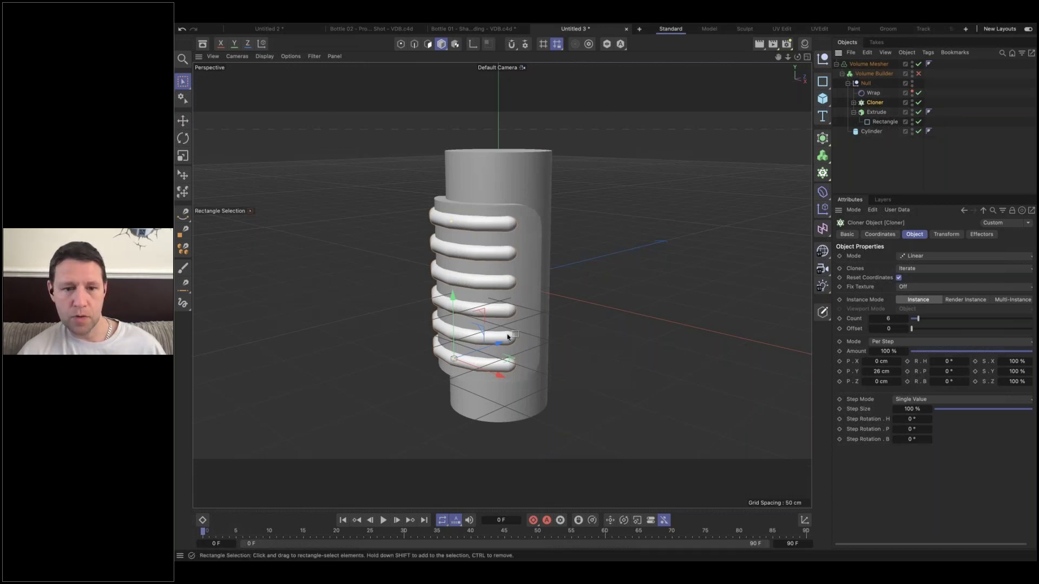
{"action": "left_click_drag", "start_coordinate": [502, 341], "coordinate": [514, 338]}
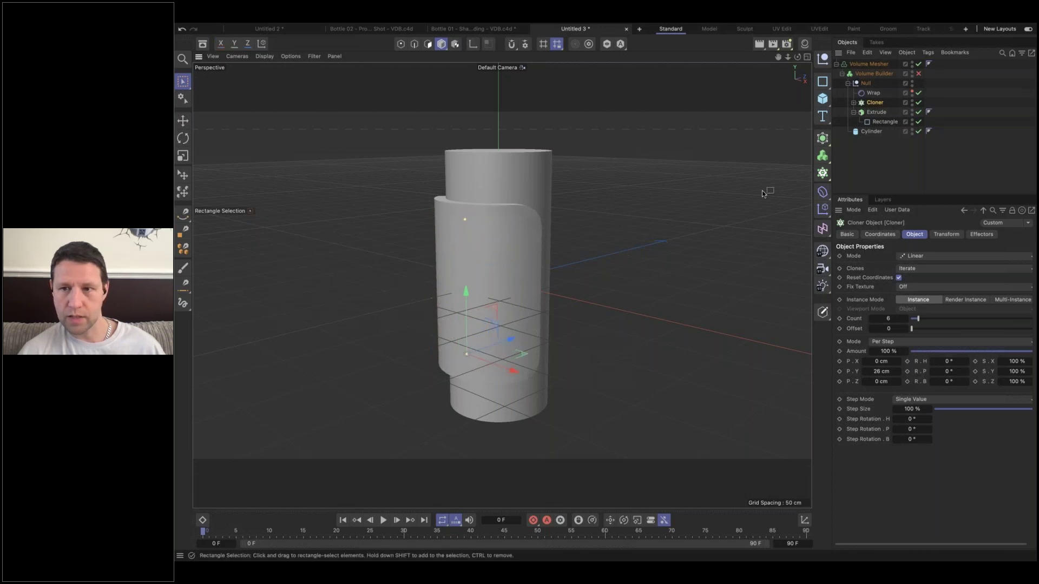
{"action": "left_click", "coordinate": [919, 74]}
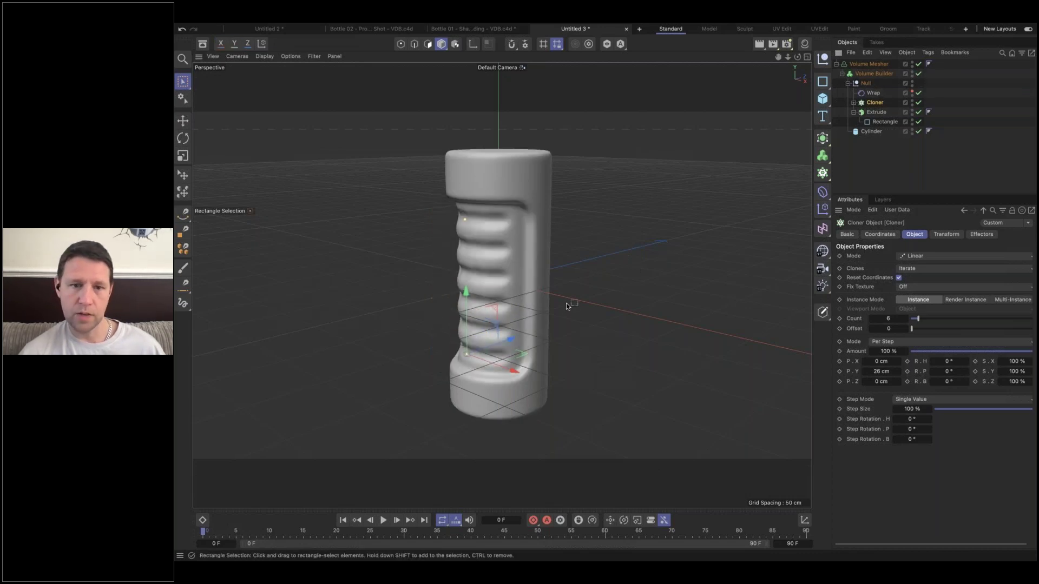
{"action": "left_click_drag", "start_coordinate": [509, 338], "coordinate": [530, 254]}
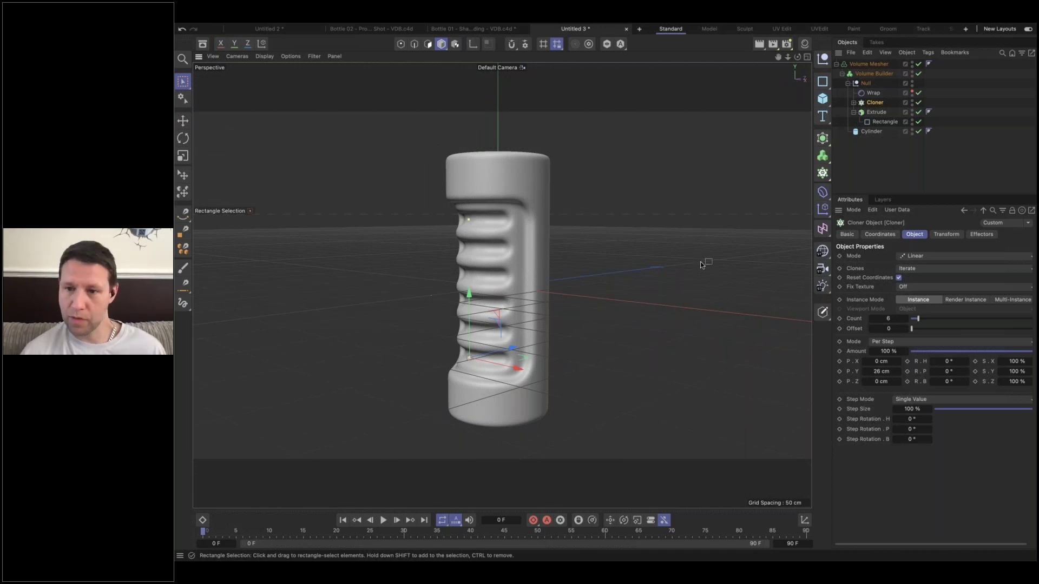
- Configure the Volume Builder's SDF Smooth filter with voxel distance 1, 2 iterations and 48% strength
{"action": "left_click", "coordinate": [874, 73]}
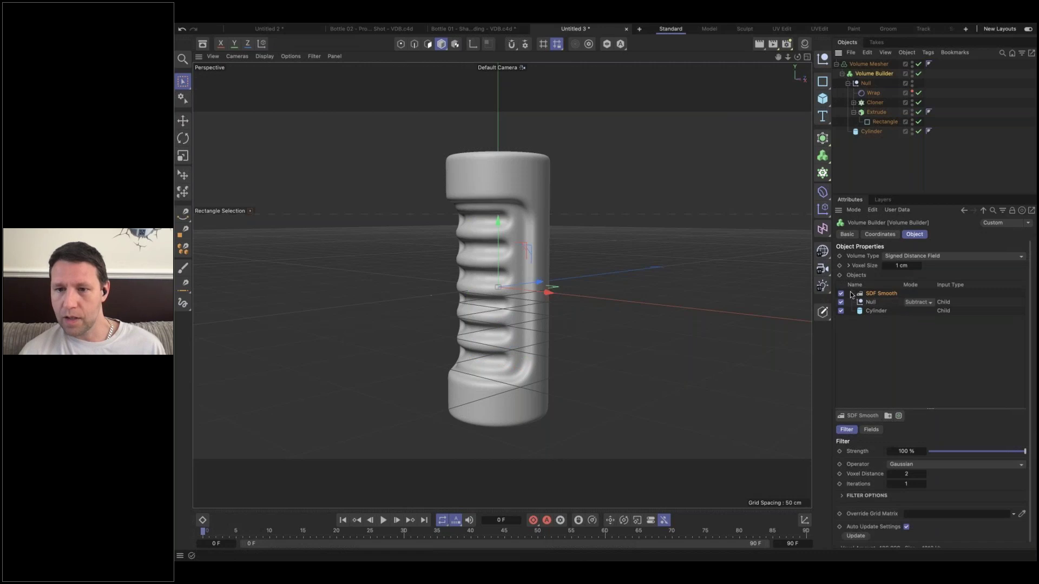
{"action": "left_click", "coordinate": [889, 475]}
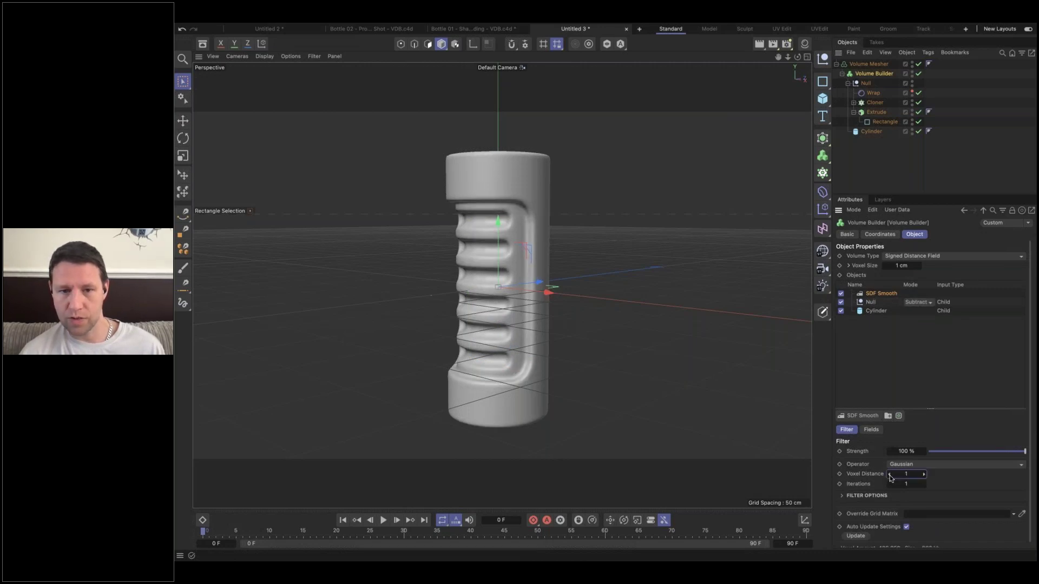
{"action": "left_click", "coordinate": [924, 484]}
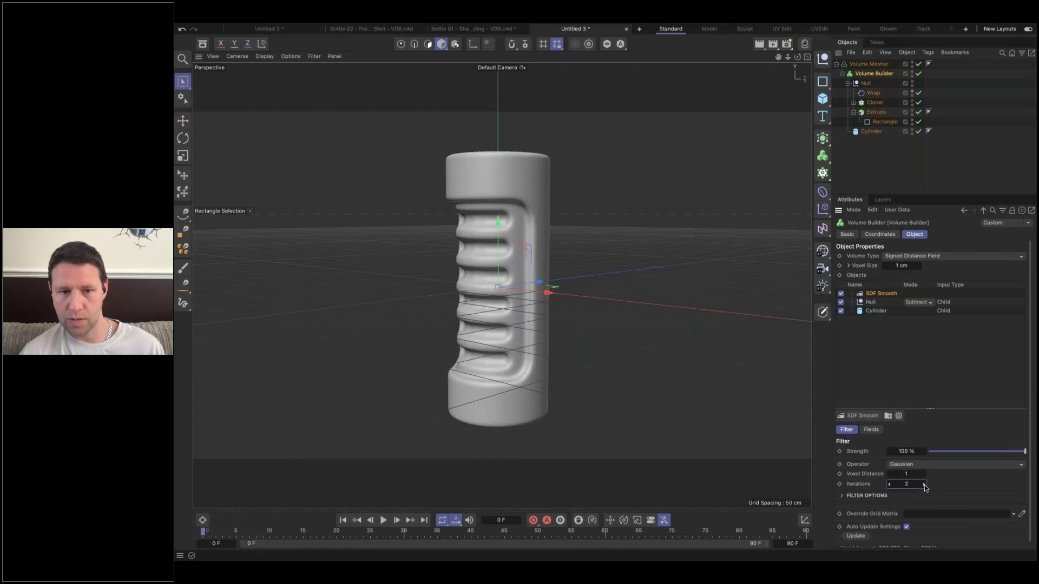
{"action": "scroll", "coordinate": [476, 307], "scroll_direction": "up", "scroll_amount": 4}
{"action": "mouse_move", "coordinate": [518, 306]}
{"action": "left_mouse_down", "text": "alt"}
{"action": "mouse_move", "coordinate": [698, 318]}
{"action": "mouse_move", "coordinate": [626, 280]}
{"action": "mouse_move", "coordinate": [586, 280]}
{"action": "mouse_move", "coordinate": [505, 329]}
{"action": "mouse_move", "coordinate": [541, 330]}
{"action": "left_mouse_up", "text": "alt"}
{"action": "left_click", "coordinate": [975, 450]}
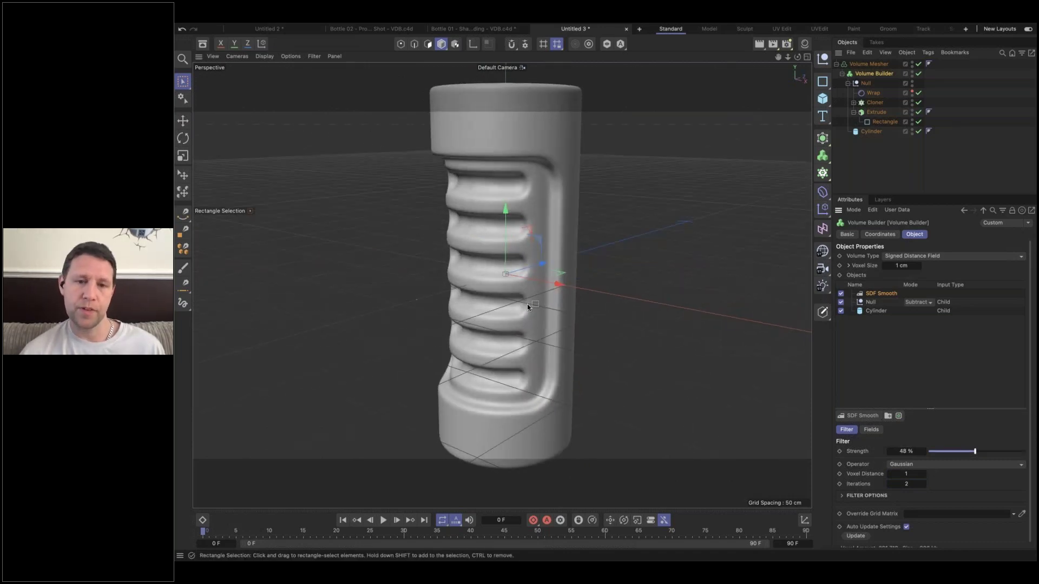
{"action": "scroll", "coordinate": [506, 306], "scroll_direction": "down", "scroll_amount": 5}
{"action": "left_click_drag", "start_coordinate": [487, 304], "coordinate": [581, 257], "text": "alt"}
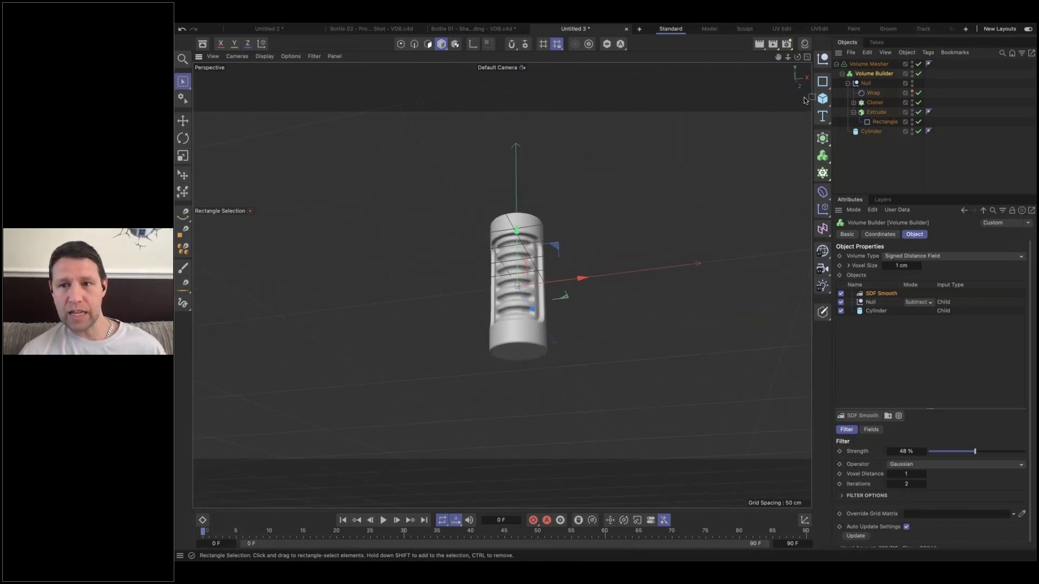
{"action": "left_click", "coordinate": [822, 98]}
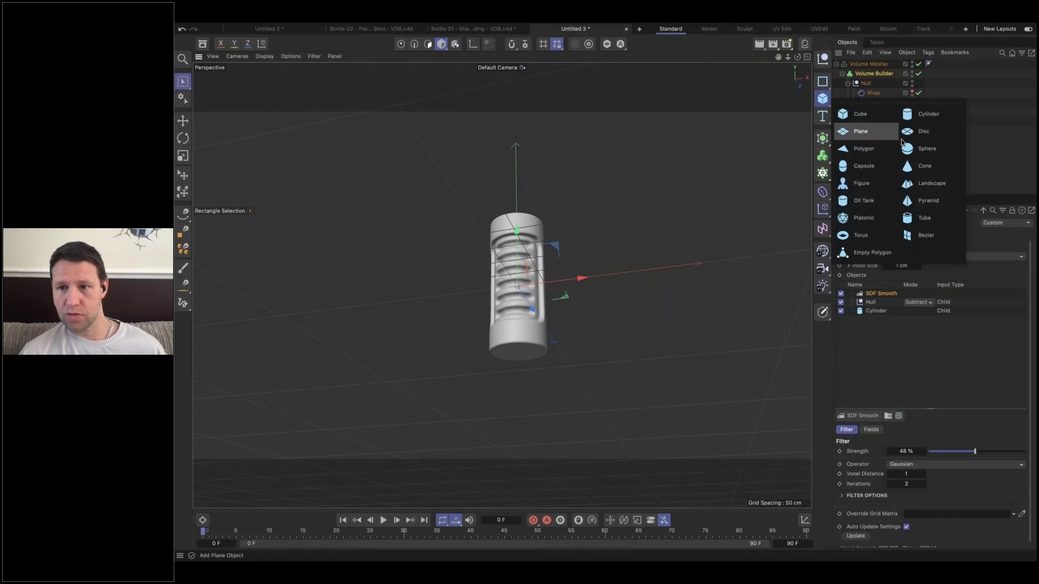
{"action": "left_click", "coordinate": [925, 114]}
{"action": "key", "text": "e"}
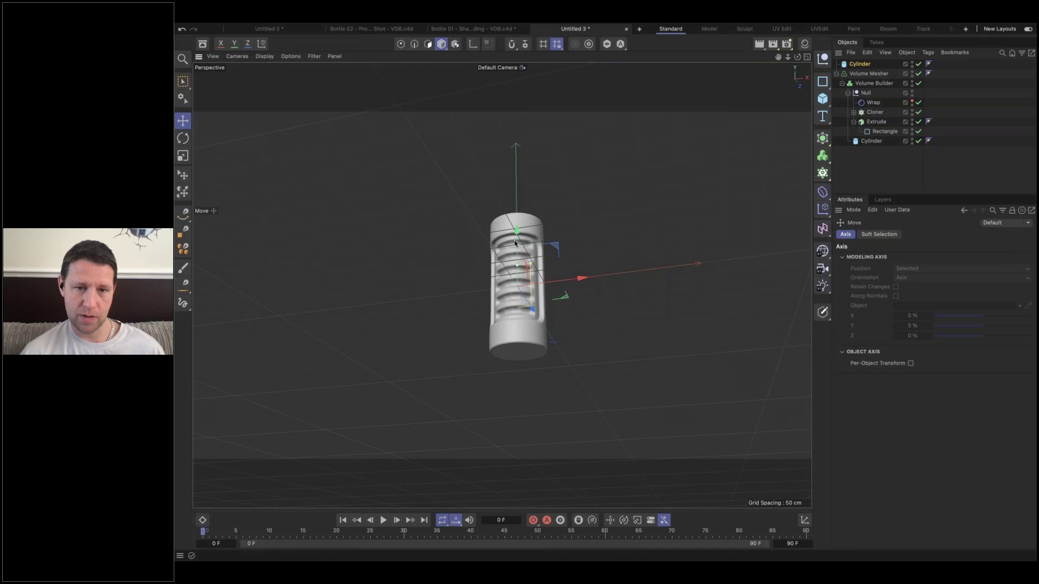
{"action": "left_click_drag", "start_coordinate": [517, 232], "coordinate": [536, 373]}
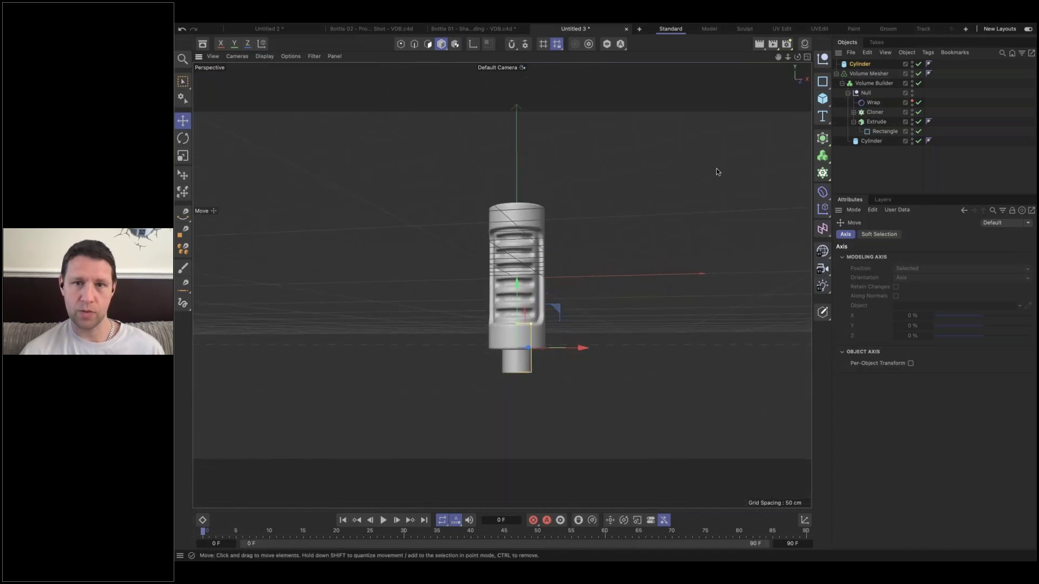
{"action": "key", "text": "Delete"}
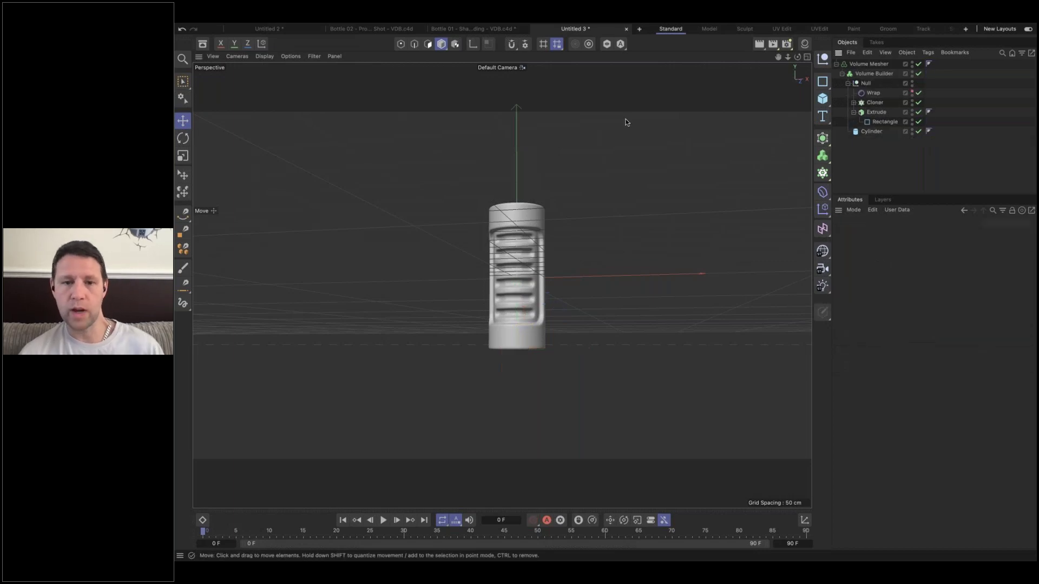
- Add a cone oriented along -Y and move it down to the bottle's base
{"action": "left_click", "coordinate": [823, 98]}
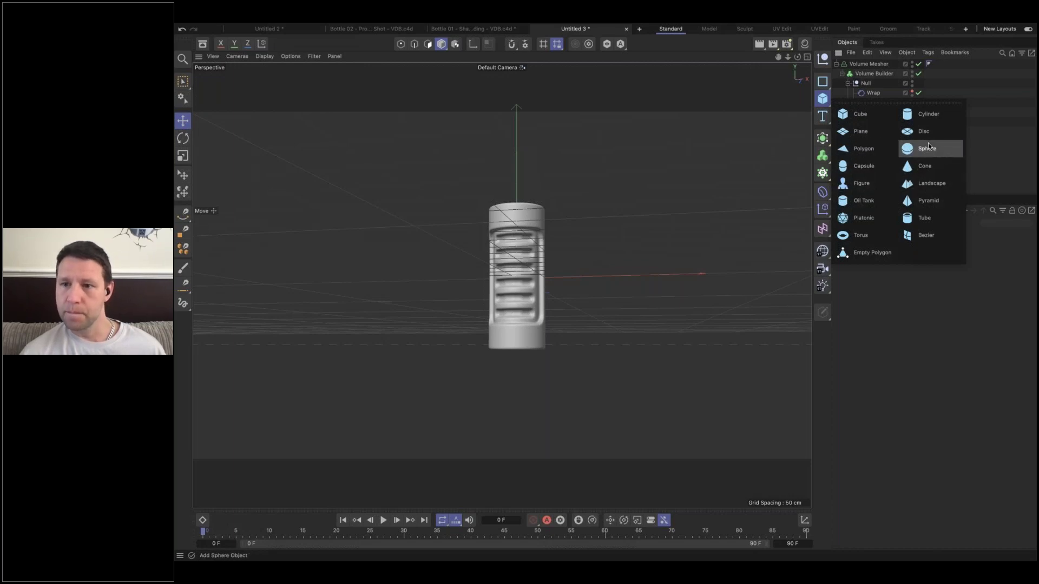
{"action": "left_click", "coordinate": [924, 167]}
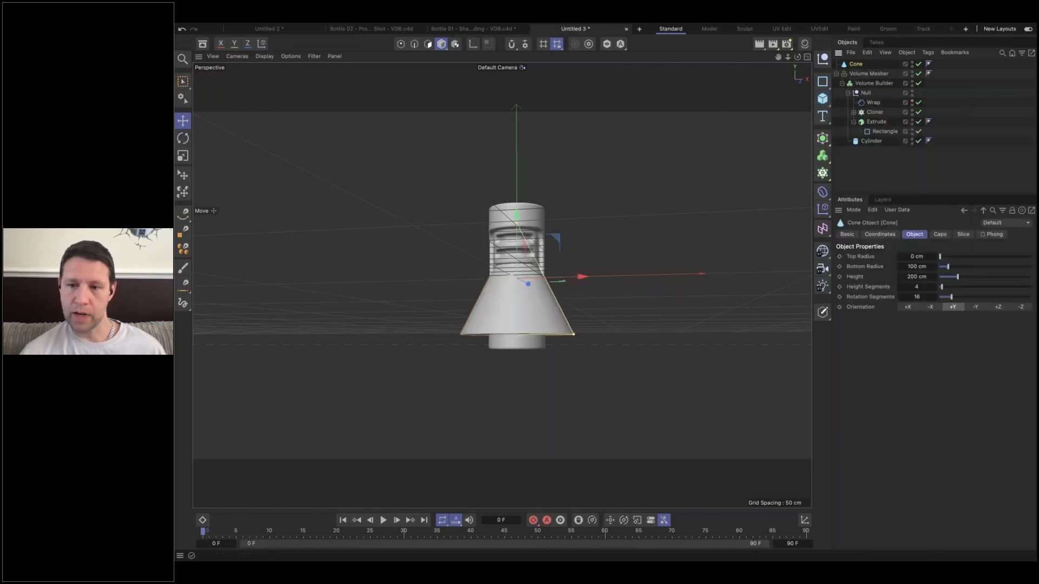
{"action": "left_click", "coordinate": [974, 307]}
{"action": "left_click_drag", "start_coordinate": [515, 214], "coordinate": [522, 332]}
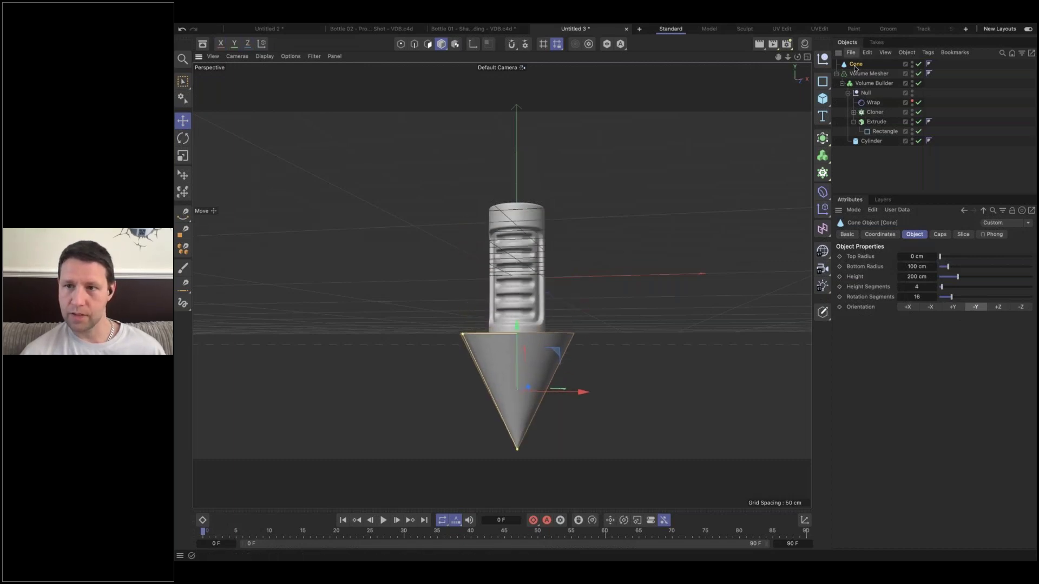
- Scale the cone to about 50 cm bottom radius and 100 cm height, and align its wide end with the bottle's base
{"action": "key", "text": "t"}
{"action": "left_click_drag", "start_coordinate": [641, 297], "coordinate": [462, 326]}
{"action": "key", "text": "e"}
{"action": "left_click_drag", "start_coordinate": [533, 329], "coordinate": [534, 314]}
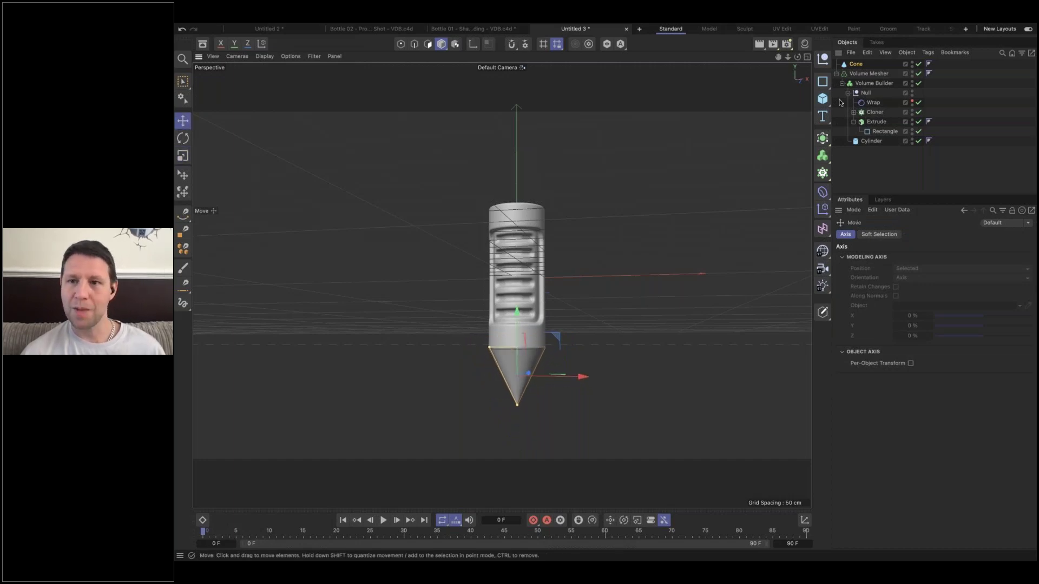
- Set the cone's top radius to 18 cm to flatten its tip
{"action": "left_click", "coordinate": [856, 64]}
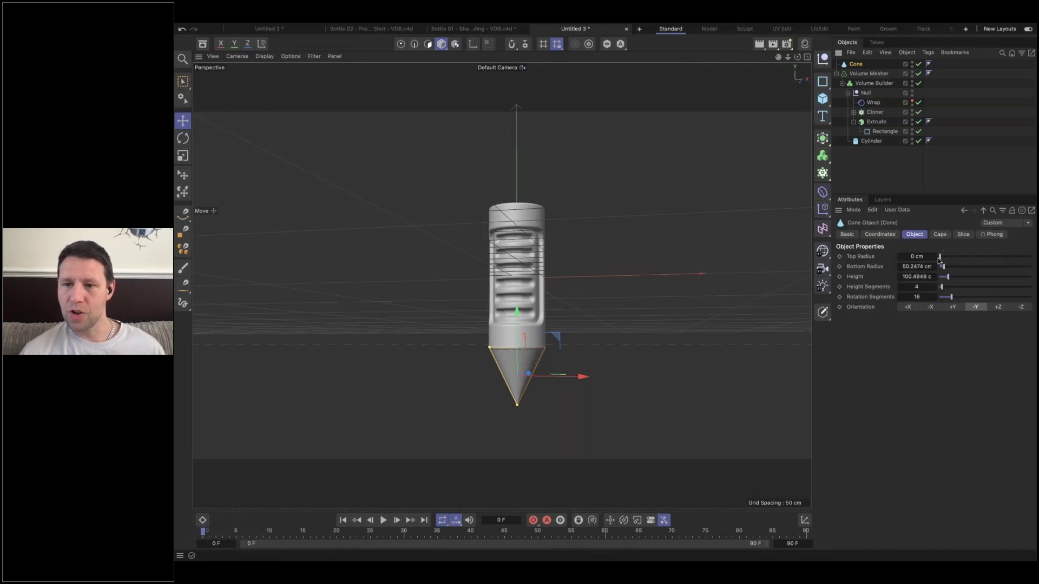
{"action": "left_click_drag", "start_coordinate": [941, 254], "coordinate": [940, 254]}
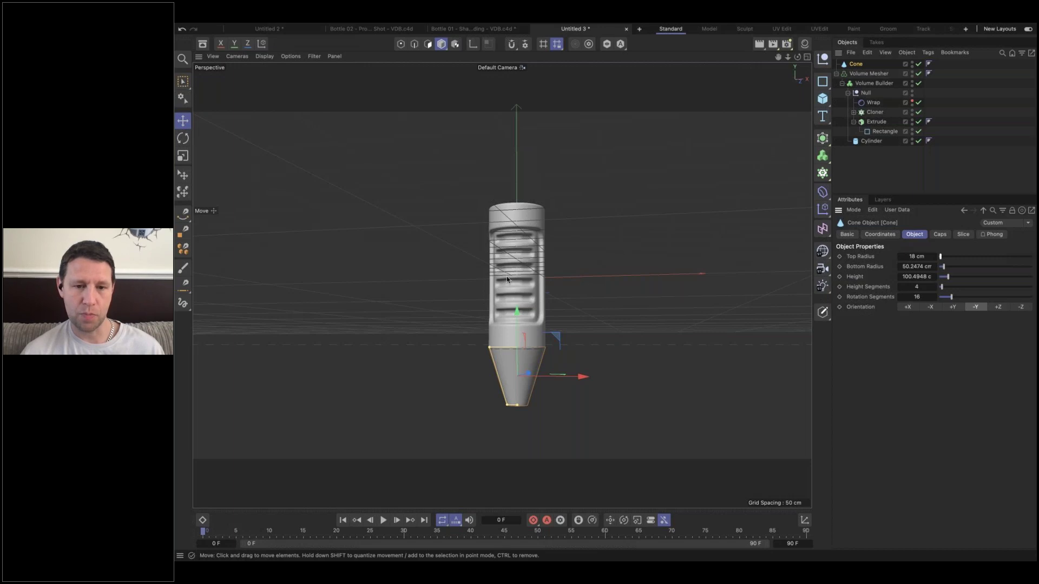
{"action": "left_click_drag", "start_coordinate": [493, 280], "coordinate": [677, 179], "text": "alt"}
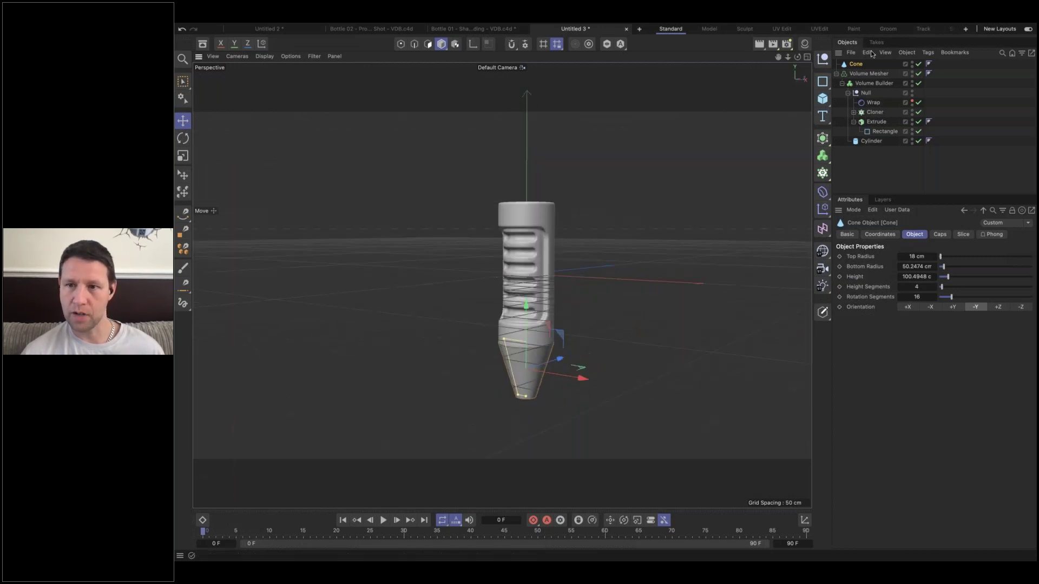
- Place the cone in the Volume Builder as a Union object above the SDF Smooth filter
{"action": "left_click_drag", "start_coordinate": [870, 94], "coordinate": [868, 89]}
{"action": "left_click", "coordinate": [873, 74]}
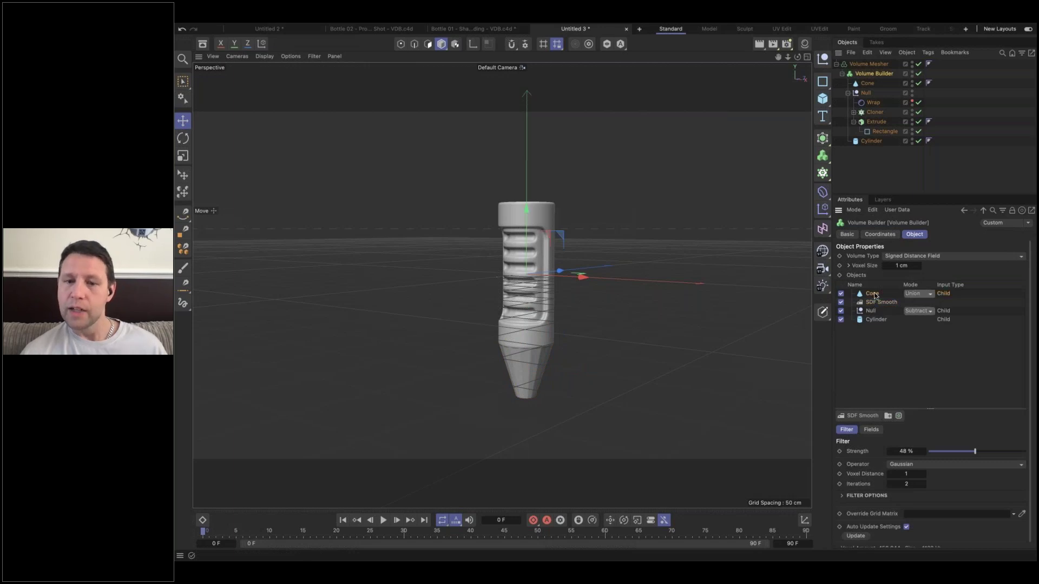
{"action": "left_click", "coordinate": [871, 294]}
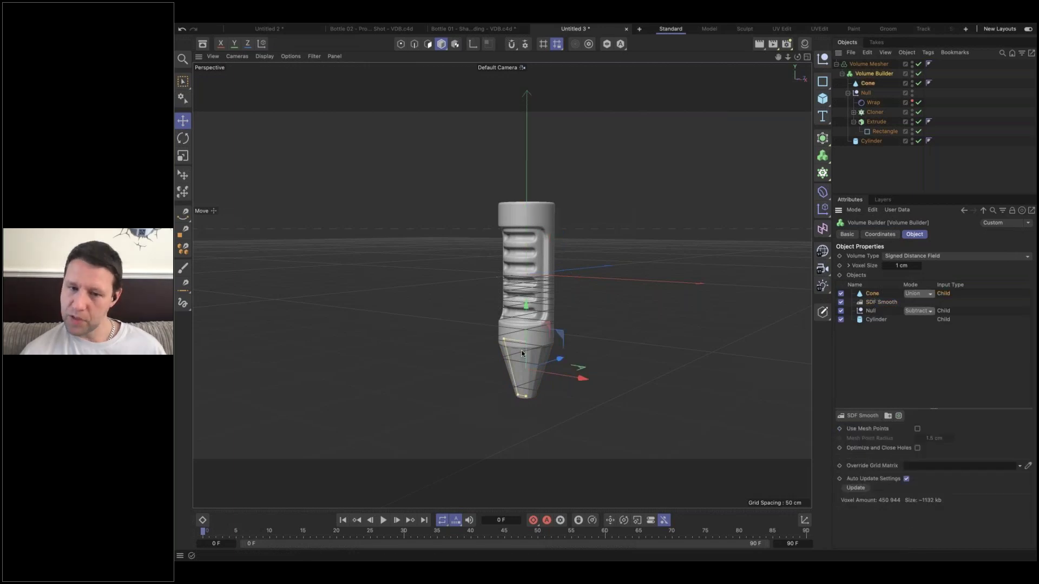
- Set the cone's rotation segments to 64 for a rounder surface
{"action": "left_click", "coordinate": [867, 83]}
{"action": "double_click", "coordinate": [917, 295]}
{"action": "type", "text": "64"}
{"action": "key", "text": "Return"}
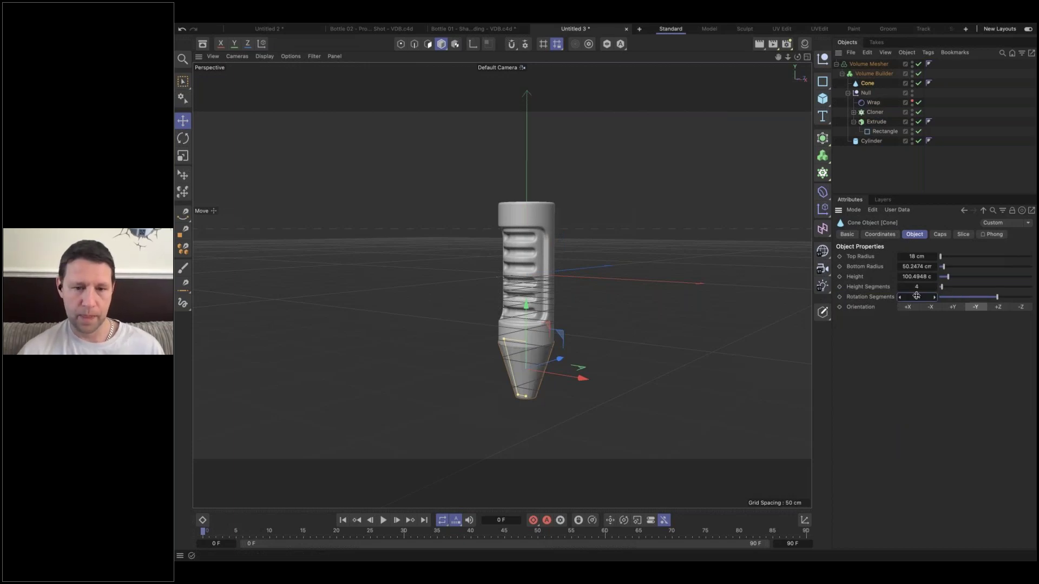
{"action": "scroll", "coordinate": [529, 335], "scroll_direction": "up", "scroll_amount": 6}
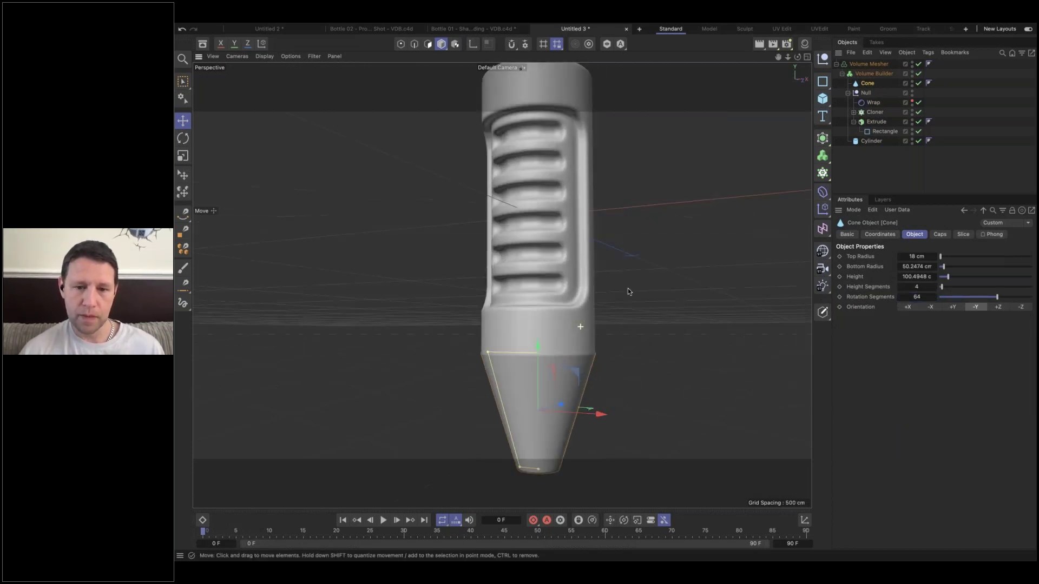
- Delete the SDF Smooth filter from the Volume Builder's object list
{"action": "left_click", "coordinate": [875, 73]}
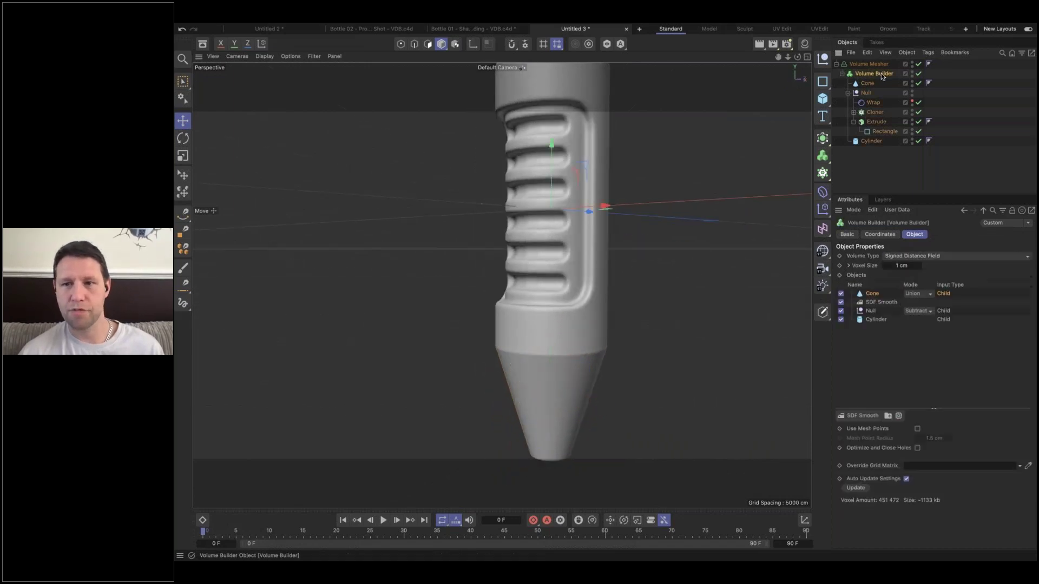
{"action": "key", "text": "Delete"}
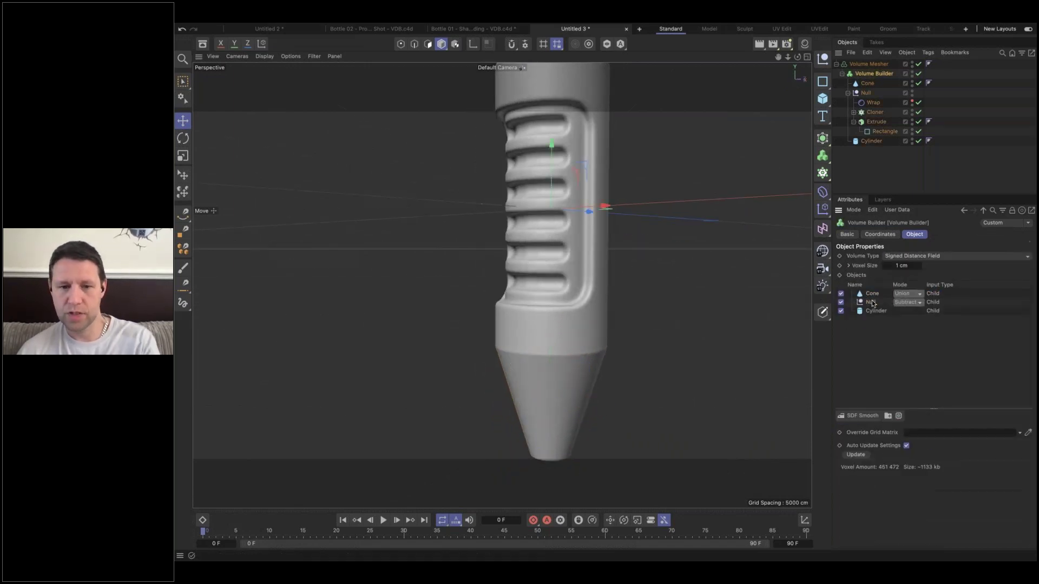
{"action": "scroll", "coordinate": [573, 285], "scroll_direction": "down", "scroll_amount": 3}
{"action": "left_click_drag", "start_coordinate": [577, 266], "coordinate": [601, 243], "text": "alt"}
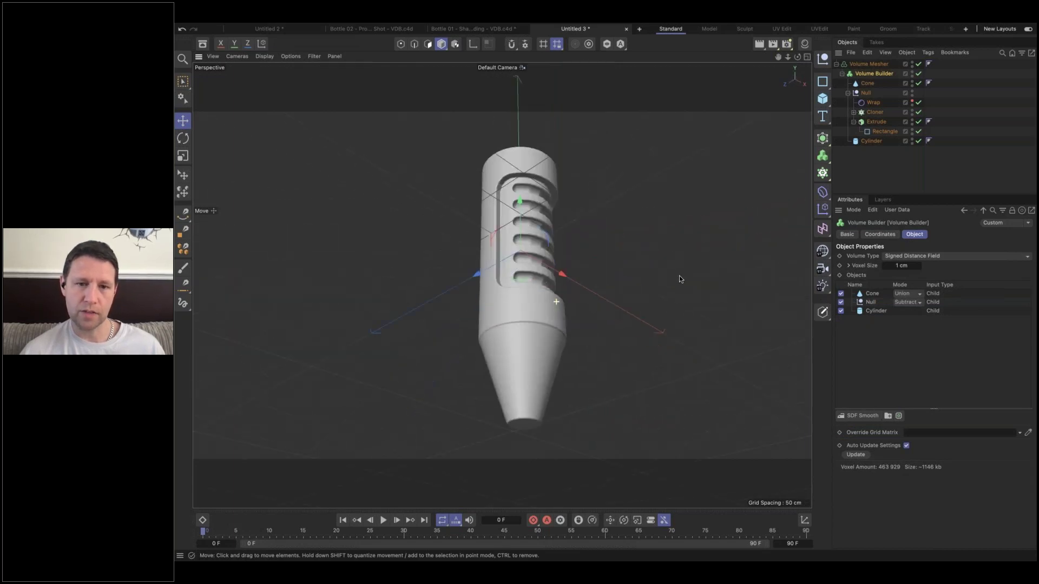
{"action": "scroll", "coordinate": [599, 303], "scroll_direction": "up", "scroll_amount": 5}
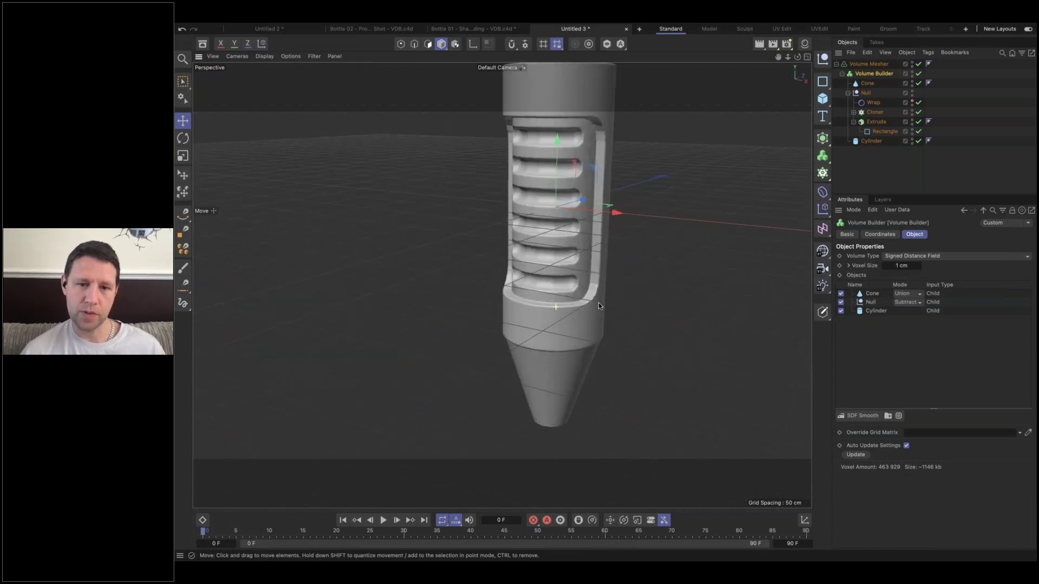
{"action": "left_click_drag", "start_coordinate": [577, 308], "coordinate": [575, 276], "text": "alt"}
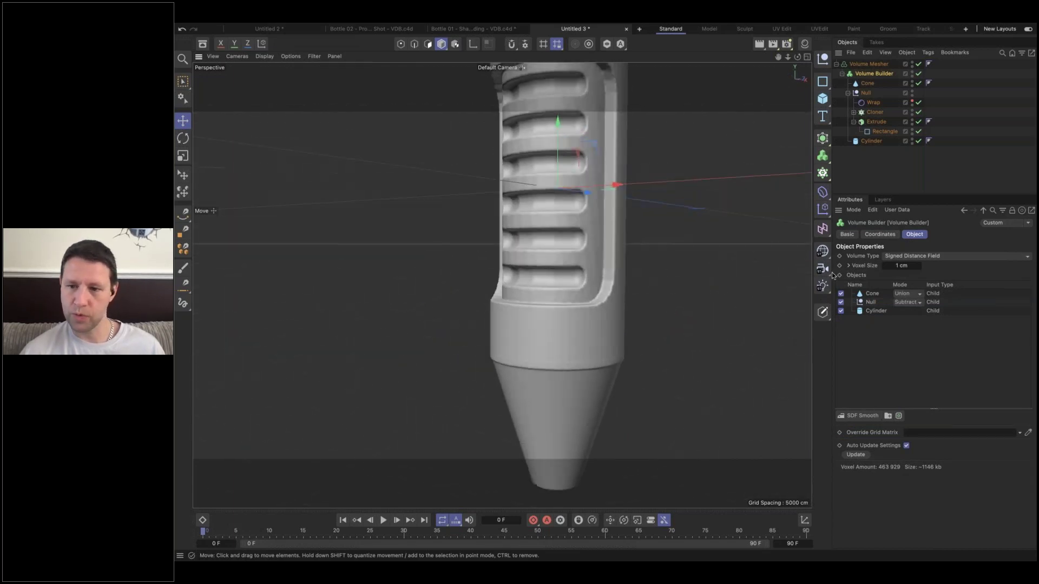
- Set the cone's bottom radius to 50 cm so its wide end matches the cylinder's base
{"action": "left_click", "coordinate": [871, 295]}
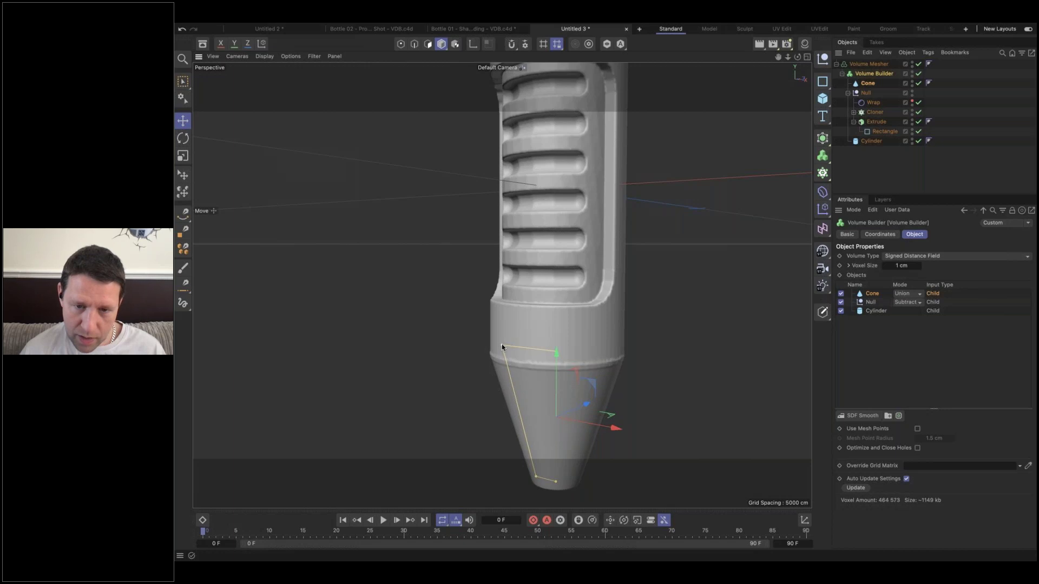
{"action": "left_click", "coordinate": [868, 83]}
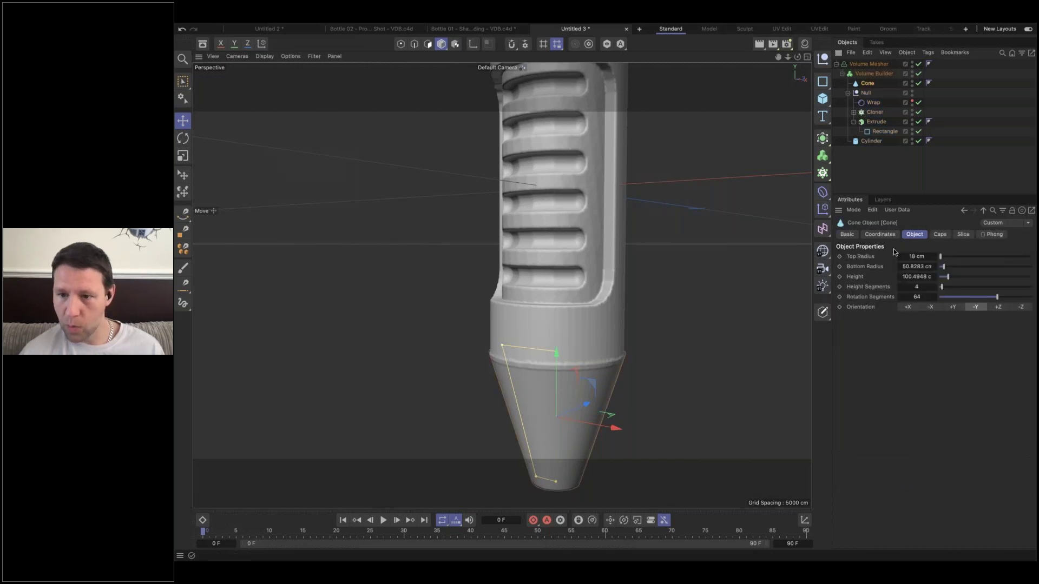
{"action": "double_click", "coordinate": [917, 269]}
{"action": "type", "text": "50"}
{"action": "key", "text": "Return"}
{"action": "left_click_drag", "start_coordinate": [597, 315], "coordinate": [577, 370], "text": "alt"}
{"action": "left_click_drag", "start_coordinate": [589, 341], "coordinate": [463, 321], "text": "alt"}
{"action": "scroll", "coordinate": [548, 341], "scroll_direction": "down", "scroll_amount": 5}
{"action": "left_click", "coordinate": [694, 297]}
{"action": "left_click_drag", "start_coordinate": [595, 310], "coordinate": [470, 368], "text": "alt"}
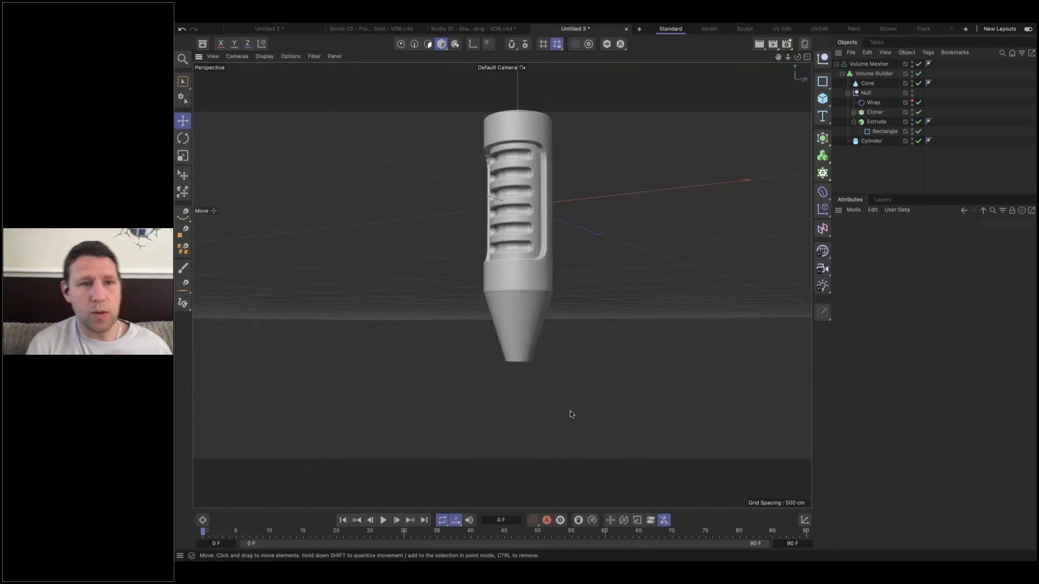
- Close the Bottle 02 and Bottle 01 projects, discarding the unsaved changes in Bottle 01
{"action": "left_click_drag", "start_coordinate": [244, 32], "coordinate": [339, 42]}
{"action": "left_click_drag", "start_coordinate": [272, 34], "coordinate": [397, 33]}
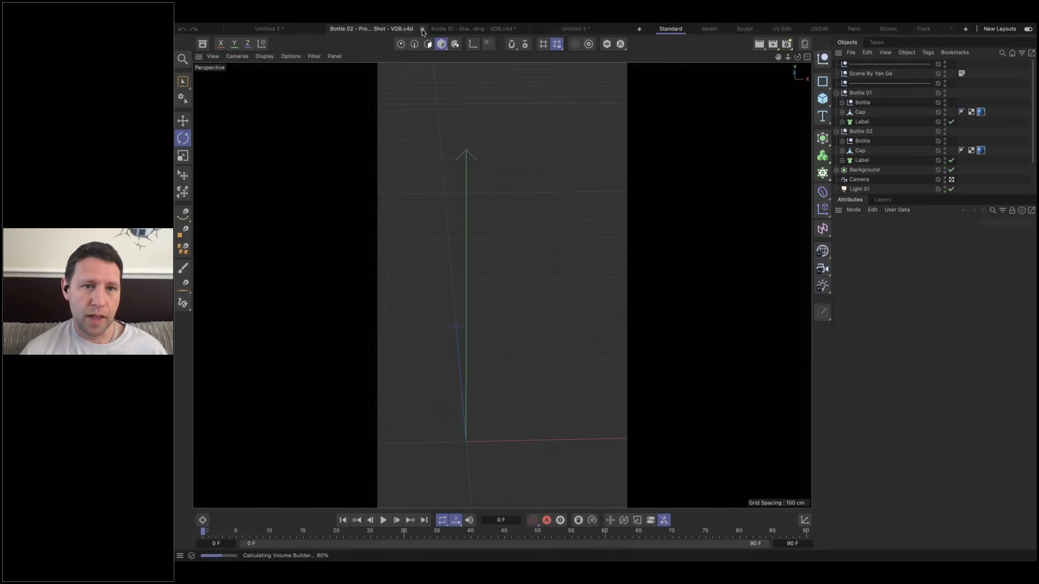
{"action": "left_click", "coordinate": [422, 28]}
{"action": "left_click", "coordinate": [484, 29]}
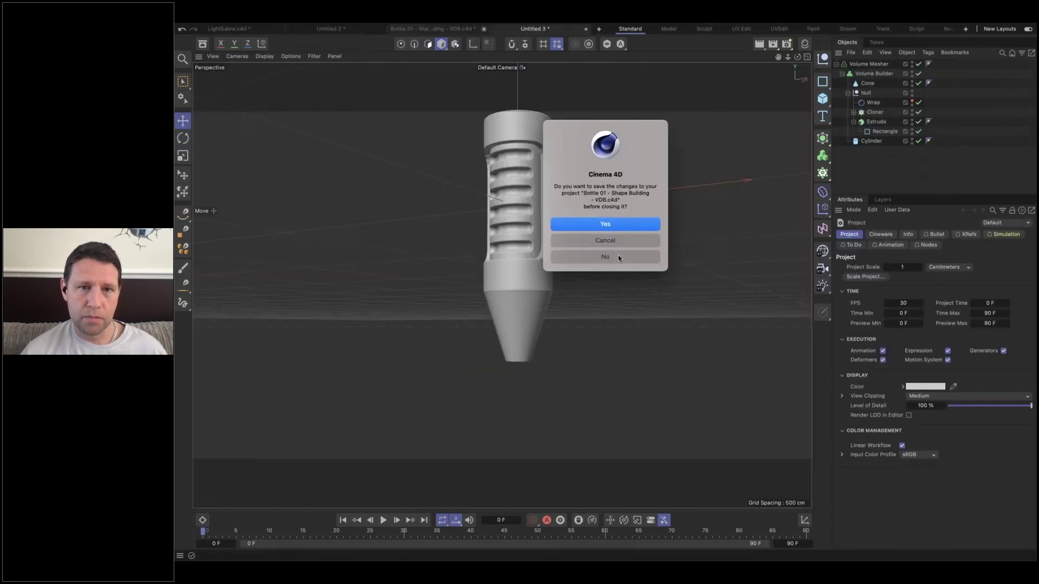
{"action": "left_click", "coordinate": [617, 241]}
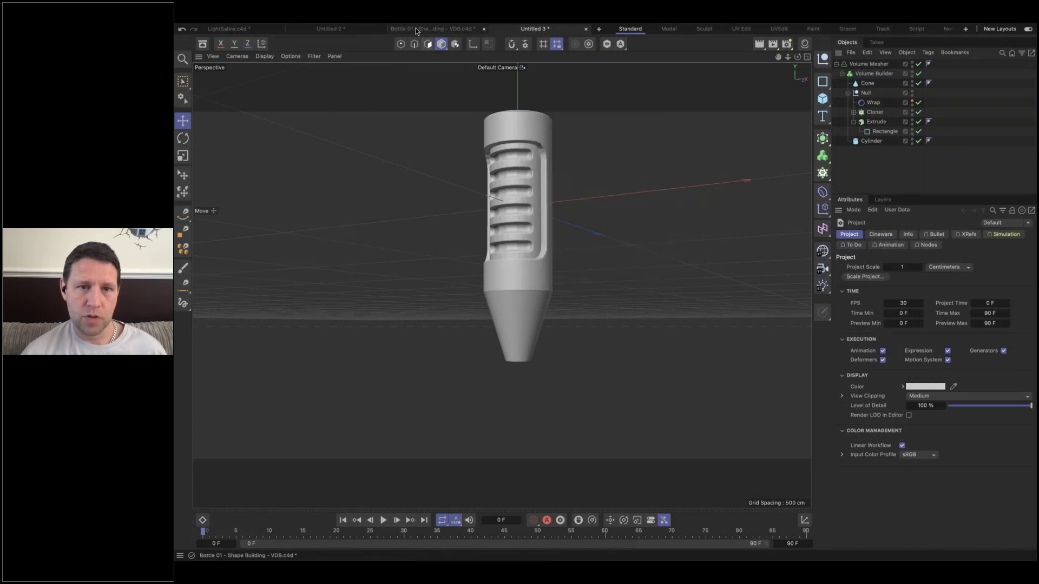
{"action": "left_click", "coordinate": [433, 29]}
{"action": "left_click", "coordinate": [484, 29]}
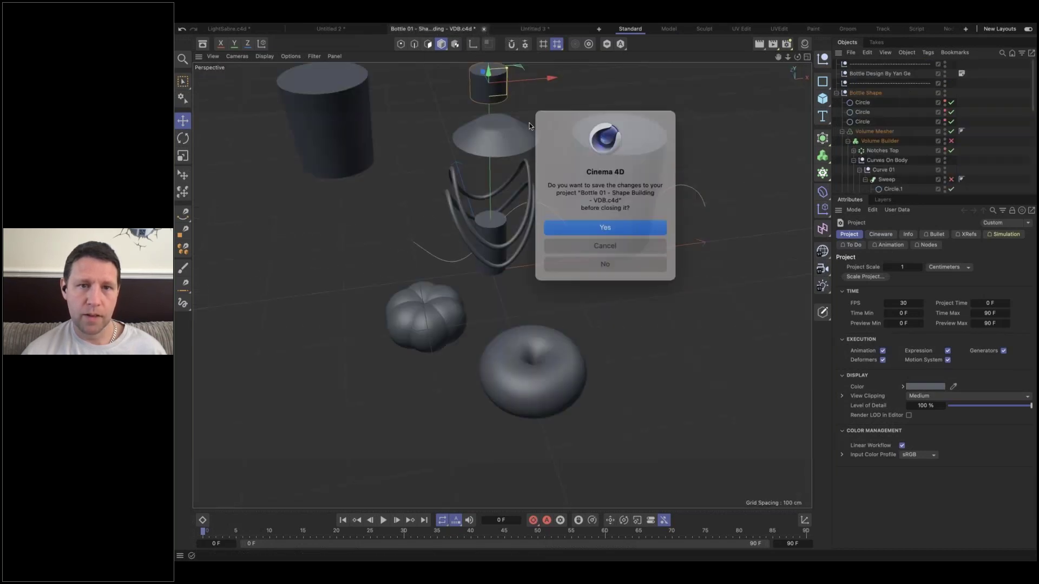
{"action": "left_click", "coordinate": [613, 256]}
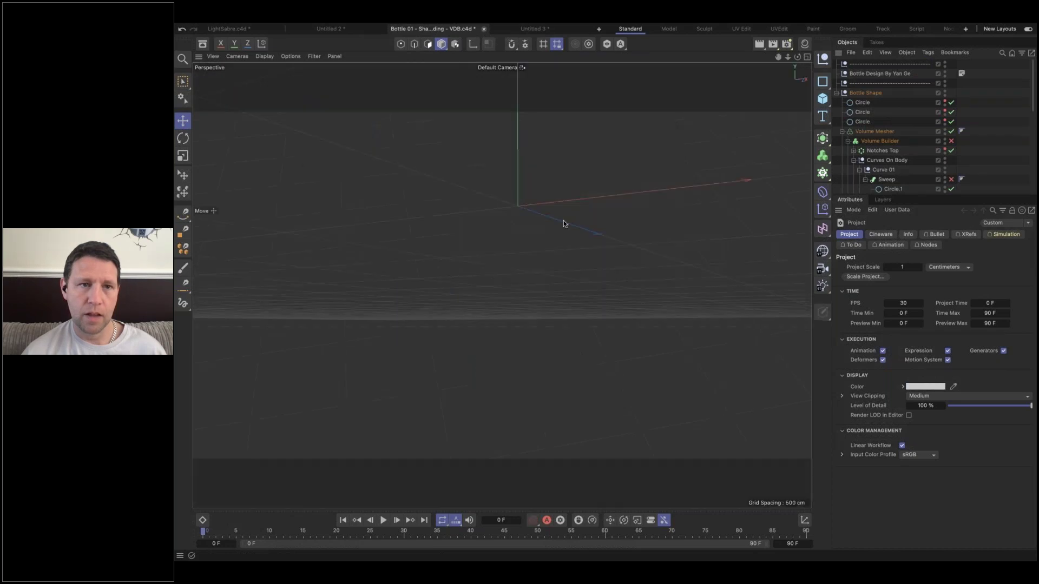
- Examine the stacked primitives of the LightSabre.c4d model as a reference, and return to the Untitled 3 project
{"action": "left_click", "coordinate": [236, 30]}
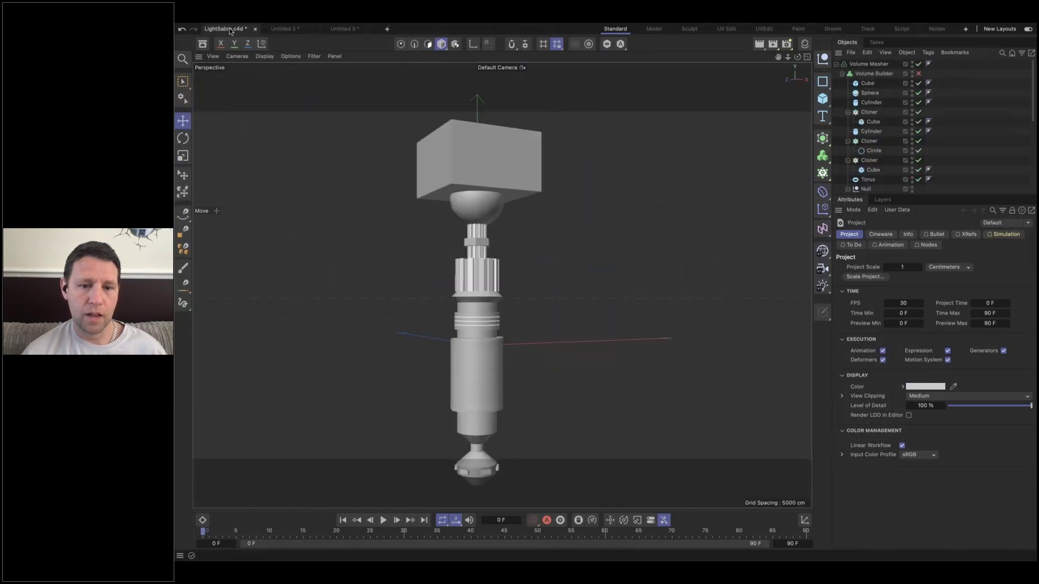
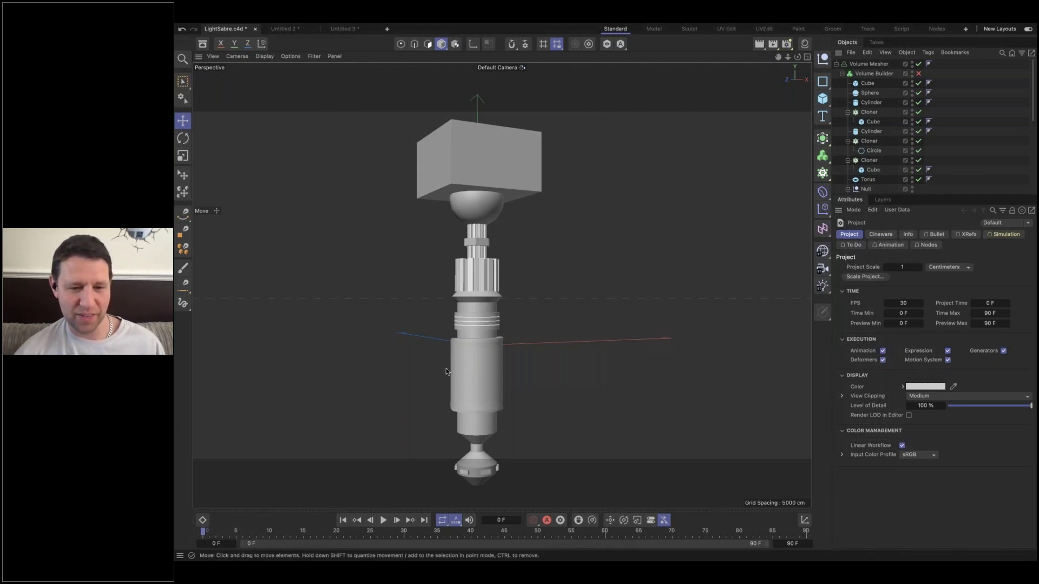
{"action": "scroll", "coordinate": [445, 368], "scroll_direction": "down", "scroll_amount": 3}
{"action": "mouse_move", "coordinate": [464, 386]}
{"action": "left_mouse_down", "text": "alt"}
{"action": "mouse_move", "coordinate": [473, 373]}
{"action": "mouse_move", "coordinate": [471, 392]}
{"action": "left_mouse_up", "text": "alt"}
{"action": "middle_click_drag", "start_coordinate": [471, 392], "coordinate": [547, 363], "text": "alt"}
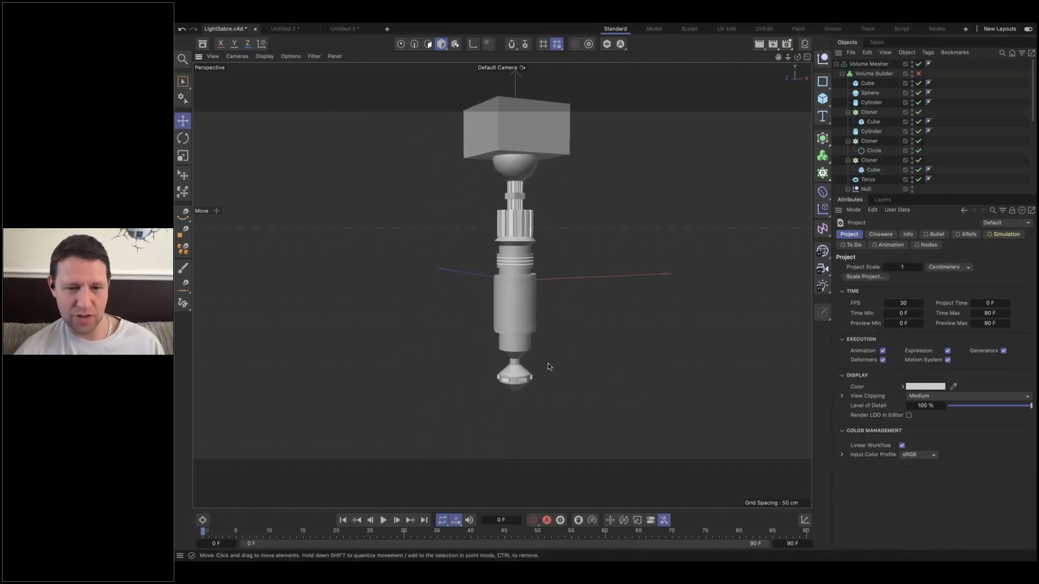
{"action": "left_click", "coordinate": [345, 28]}
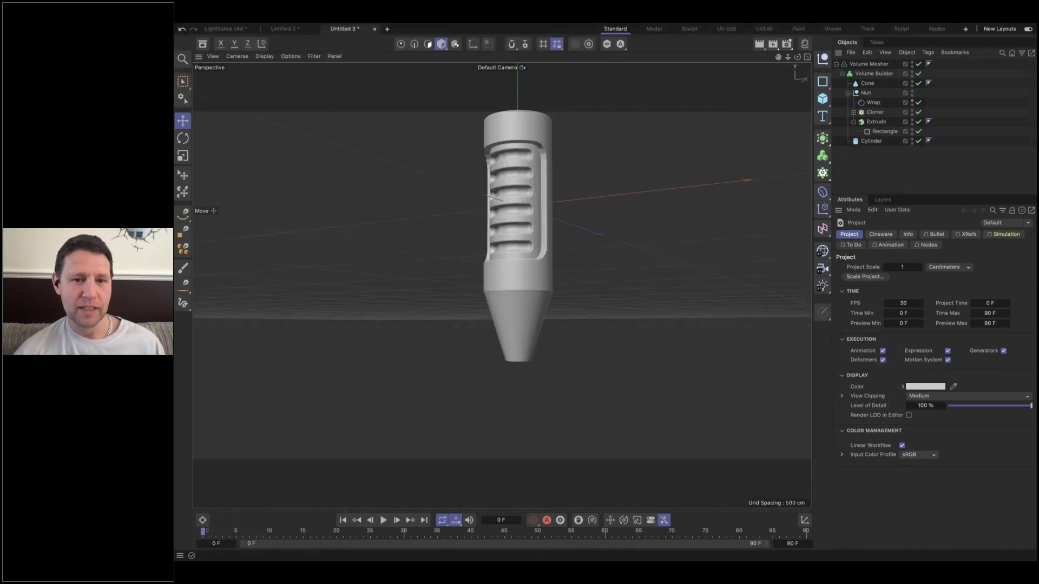
- Duplicate the cone, place the copy first in the Volume Builder, and lower it about 84 cm along the Y axis
{"action": "left_click_drag", "start_coordinate": [541, 242], "coordinate": [530, 321], "text": "alt"}
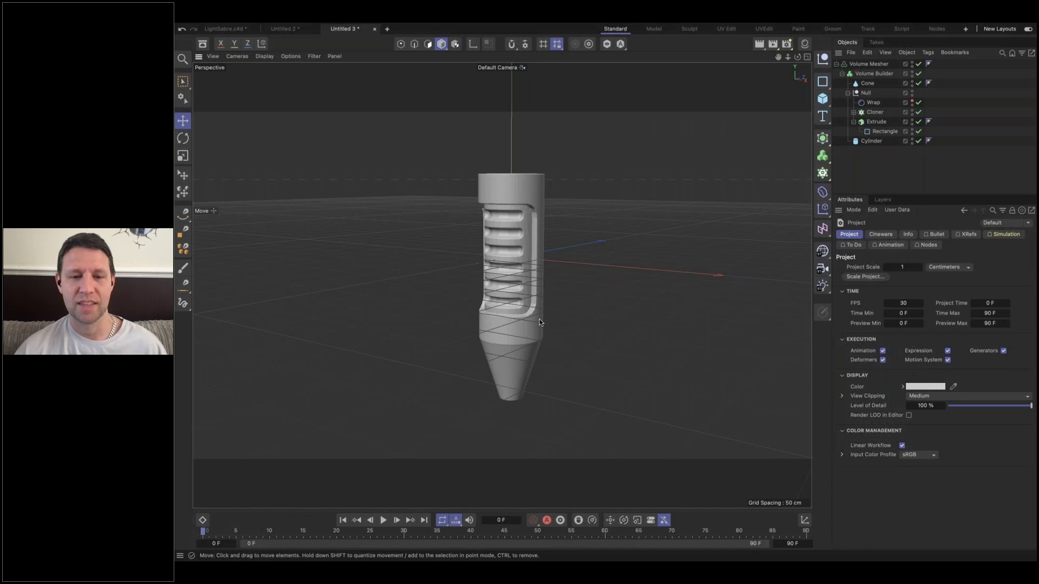
{"action": "left_click", "coordinate": [524, 318]}
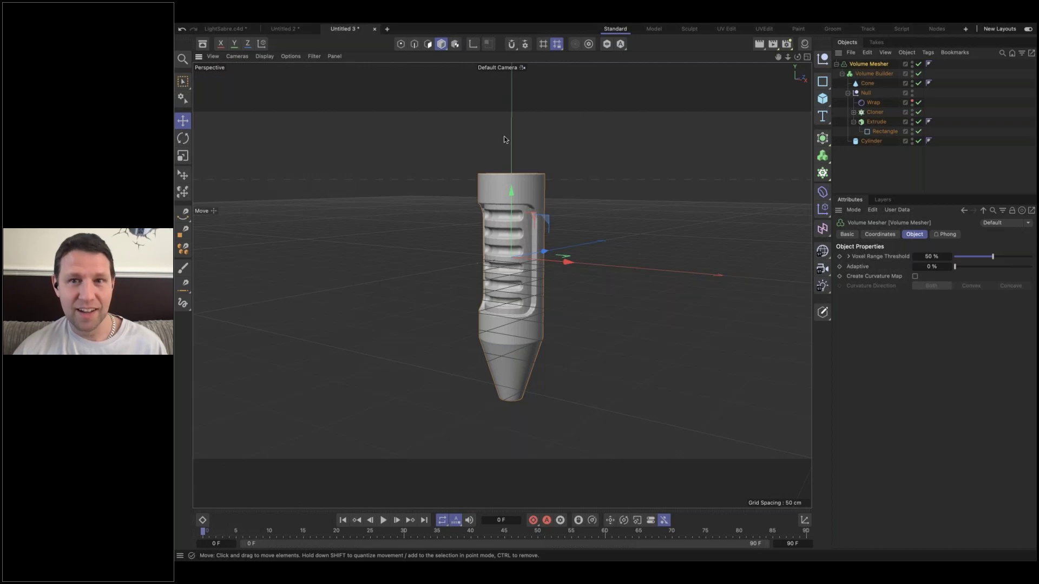
{"action": "left_click_drag", "start_coordinate": [495, 204], "coordinate": [497, 180], "text": "alt"}
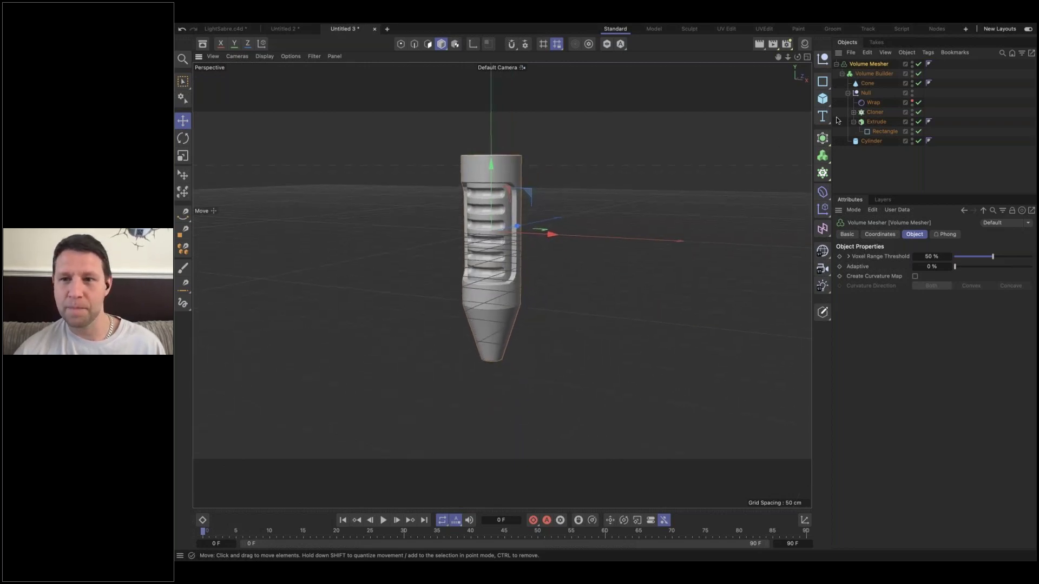
{"action": "left_click", "coordinate": [866, 84]}
{"action": "key", "text": "super+c"}
{"action": "key", "text": "super+v"}
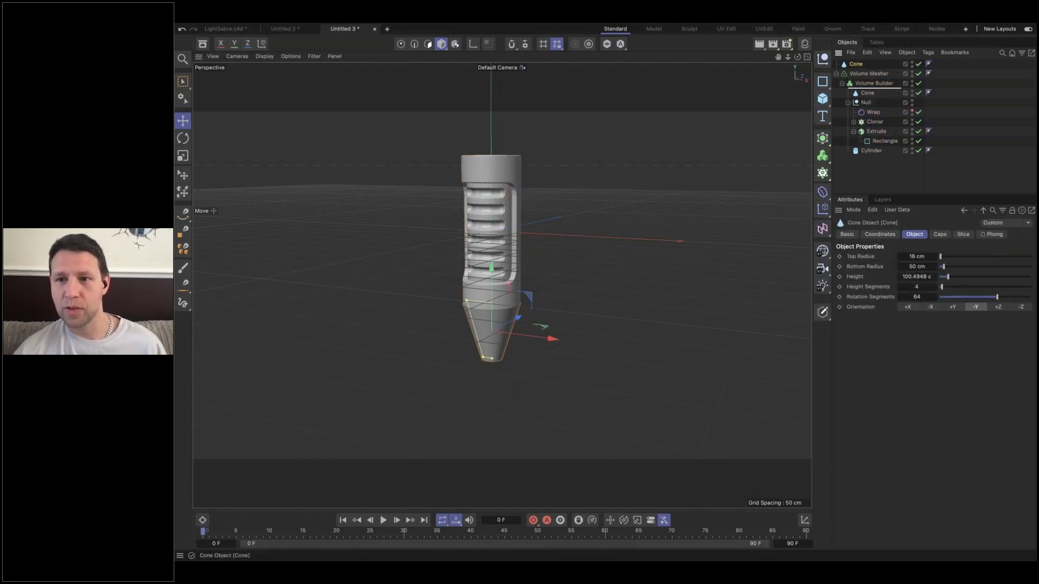
{"action": "left_click_drag", "start_coordinate": [870, 94], "coordinate": [869, 91]}
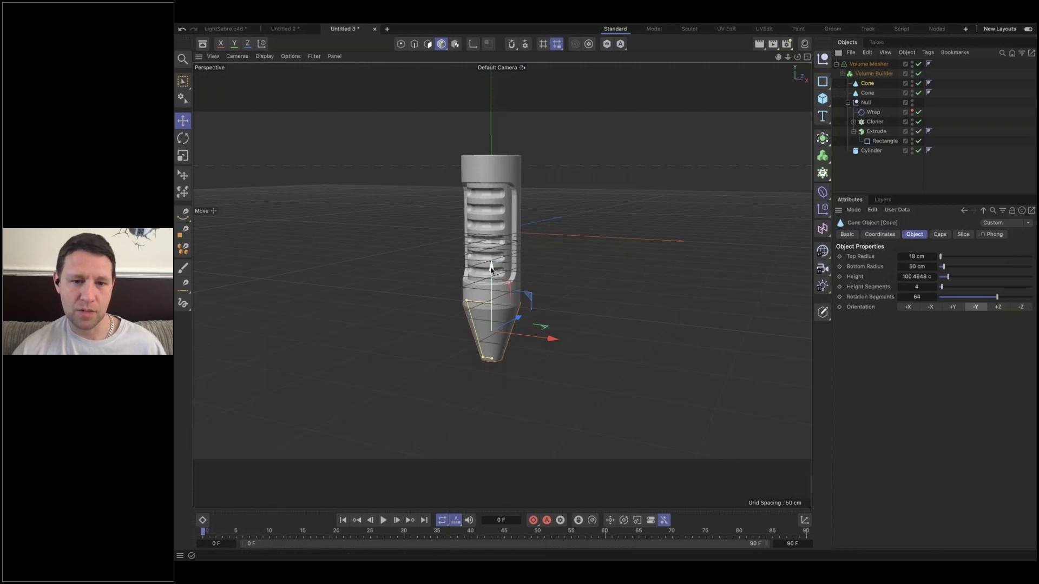
{"action": "left_click_drag", "start_coordinate": [492, 314], "coordinate": [493, 361]}
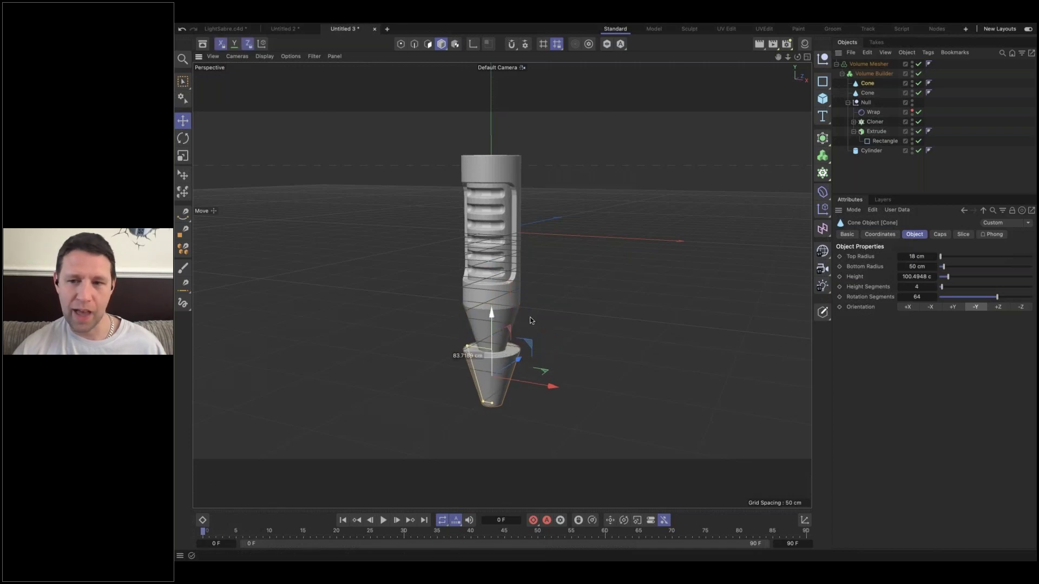
- Set the lower cone's bottom radius to 18 cm, turning it into a straight neck
{"action": "left_click", "coordinate": [912, 266]}
{"action": "type", "text": "18"}
{"action": "key", "text": "Return"}
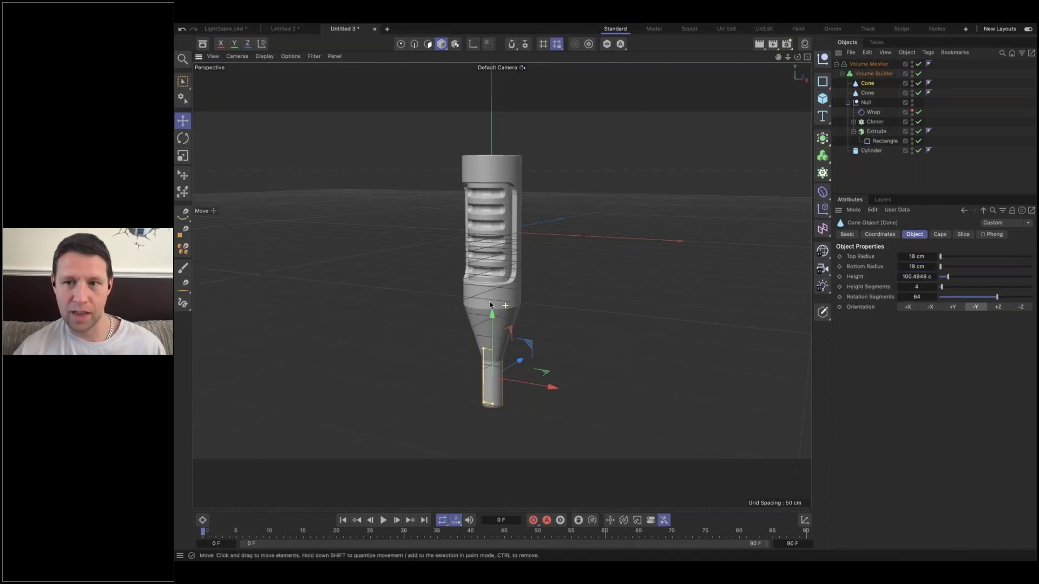
- Add a sphere with a radius of about 43 cm and position it at the lower end of the neck
{"action": "left_click_drag", "start_coordinate": [497, 305], "coordinate": [506, 305], "text": "alt"}
{"action": "left_click", "coordinate": [823, 98]}
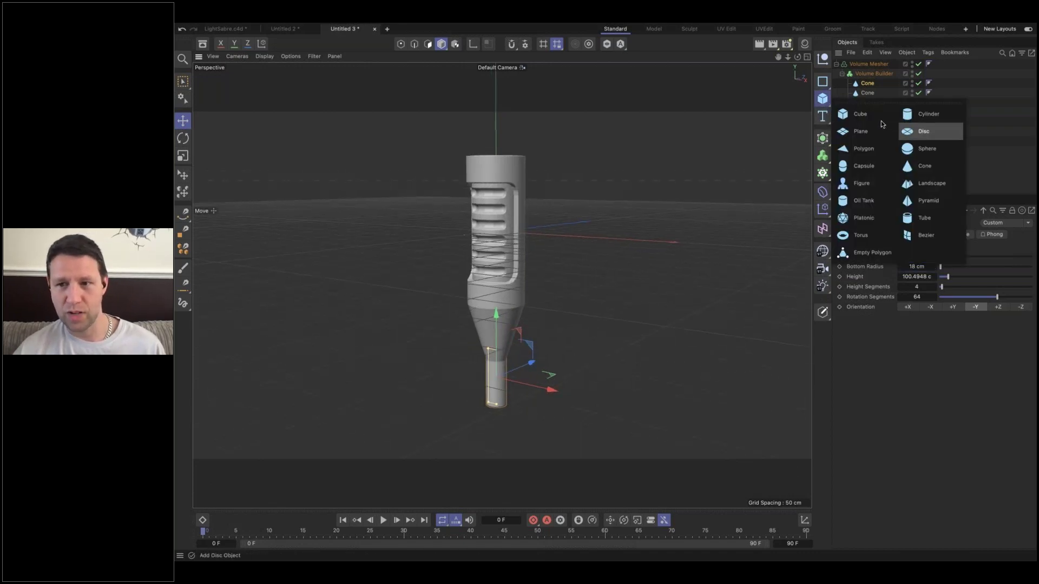
{"action": "left_click", "coordinate": [920, 148]}
{"action": "left_click_drag", "start_coordinate": [547, 238], "coordinate": [509, 419]}
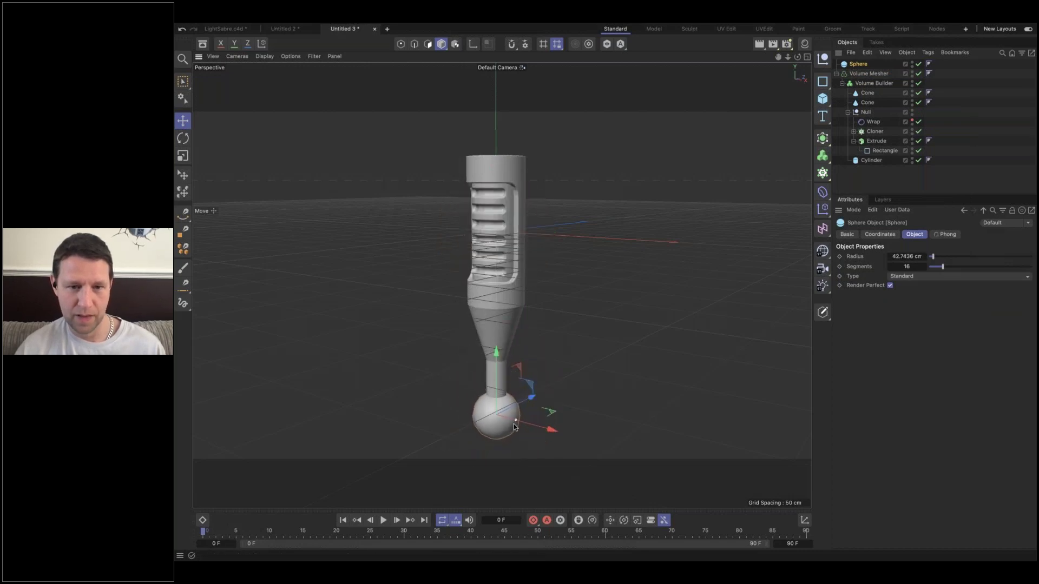
- Place the sphere first in the Volume Builder and enable Perfect Primitive for it
{"action": "left_click_drag", "start_coordinate": [858, 65], "coordinate": [872, 83]}
{"action": "left_click", "coordinate": [871, 76]}
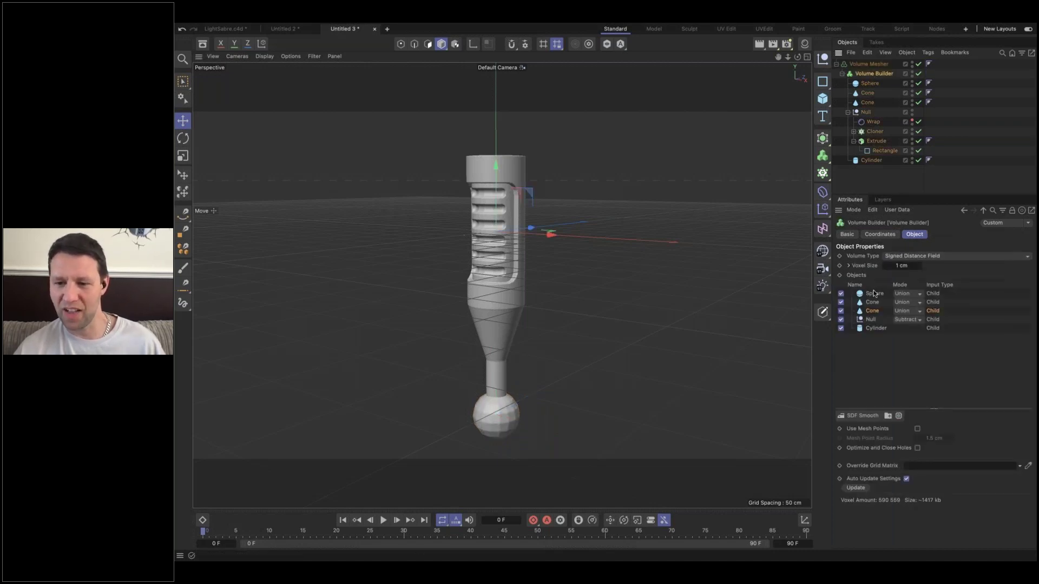
{"action": "left_click", "coordinate": [874, 293]}
{"action": "left_click", "coordinate": [917, 429]}
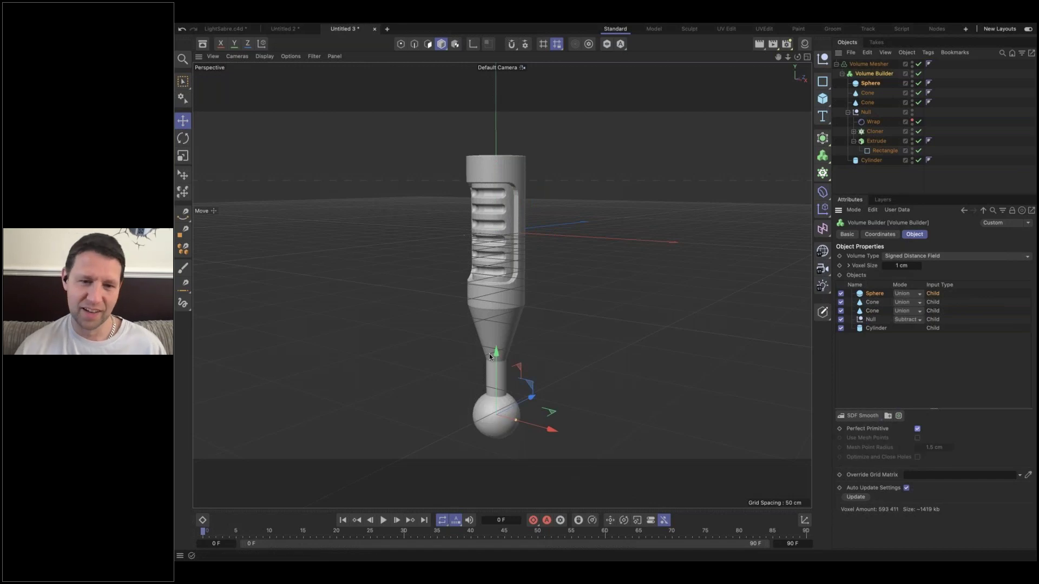
{"action": "left_click_drag", "start_coordinate": [541, 293], "coordinate": [546, 242], "text": "alt"}
{"action": "scroll", "coordinate": [535, 309], "scroll_direction": "up", "scroll_amount": 6}
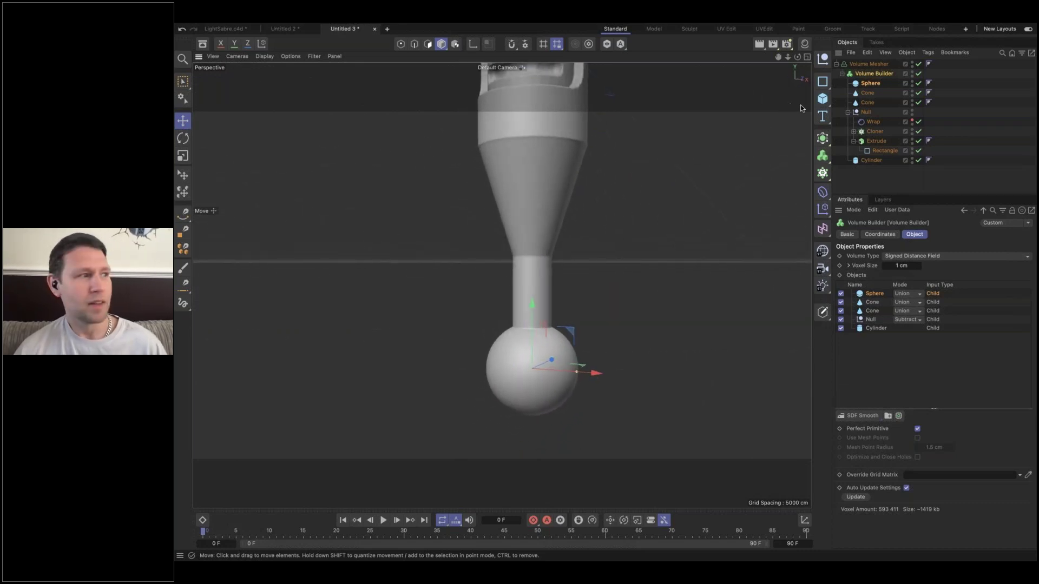
- Add a circle spline in the XZ plane and nest it in a new Cloner
{"action": "left_click", "coordinate": [822, 82]}
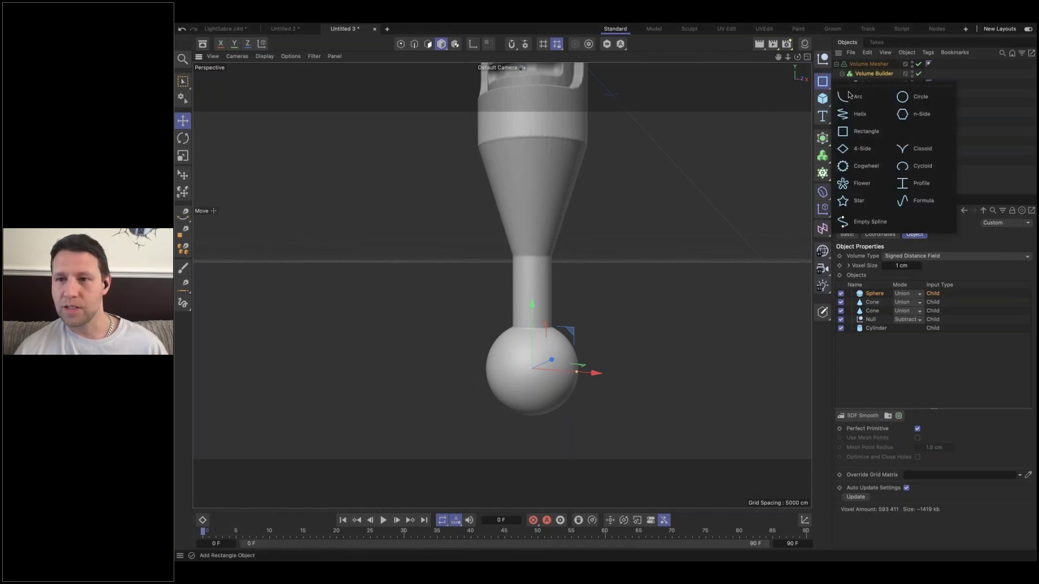
{"action": "left_click", "coordinate": [916, 93]}
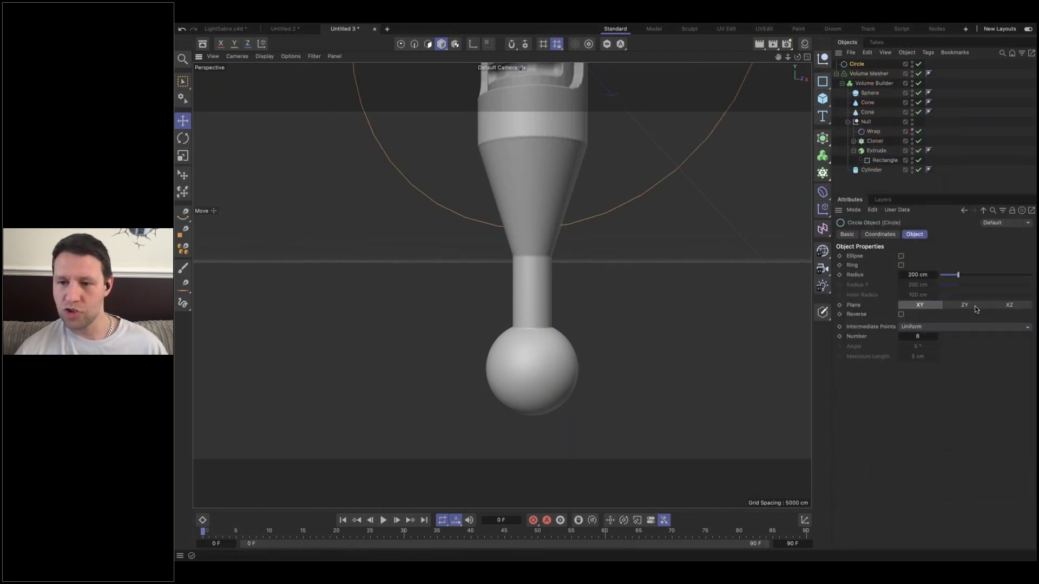
{"action": "left_click", "coordinate": [974, 306]}
{"action": "left_click", "coordinate": [1009, 305]}
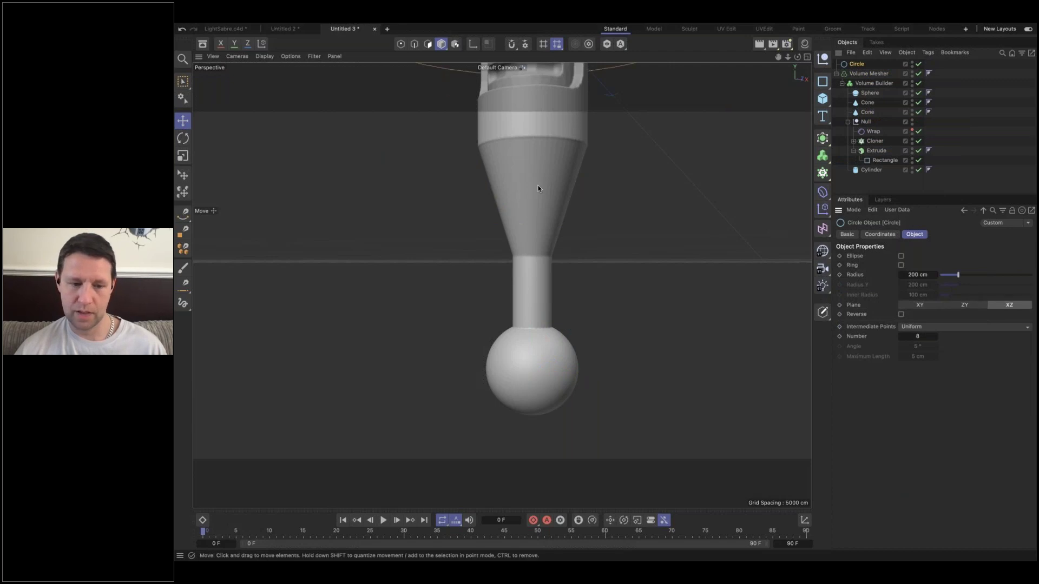
{"action": "scroll", "coordinate": [495, 156], "scroll_direction": "down", "scroll_amount": 6}
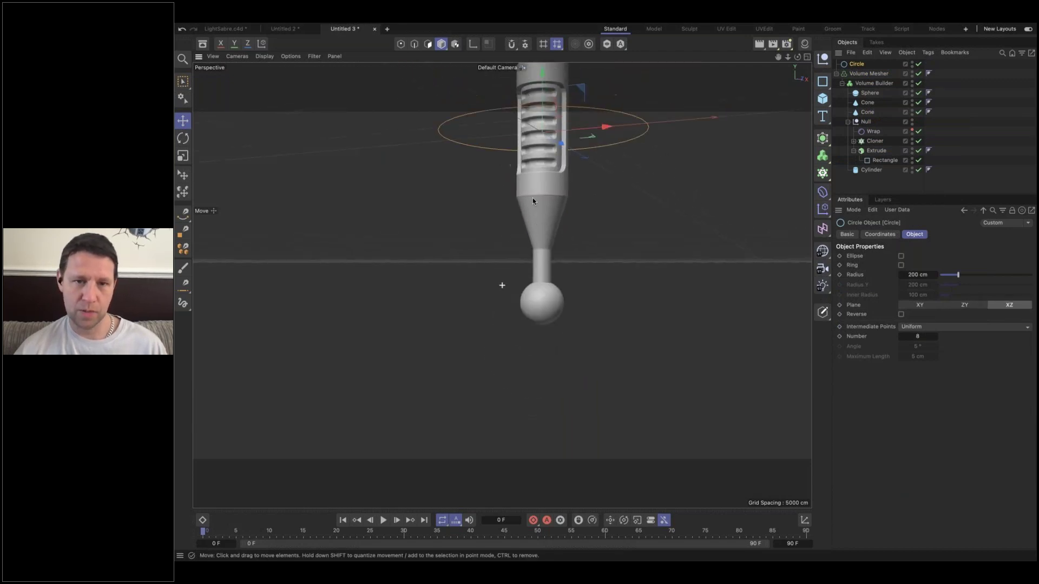
{"action": "left_click_drag", "start_coordinate": [547, 145], "coordinate": [557, 239]}
{"action": "key", "text": "ctrl+z"}
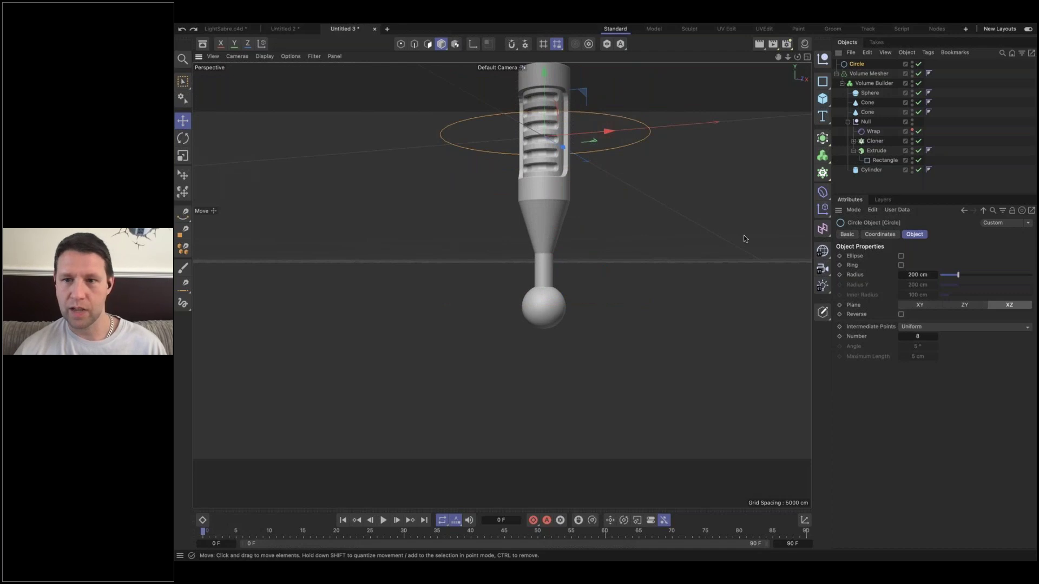
{"action": "left_click", "coordinate": [823, 173], "text": "alt"}
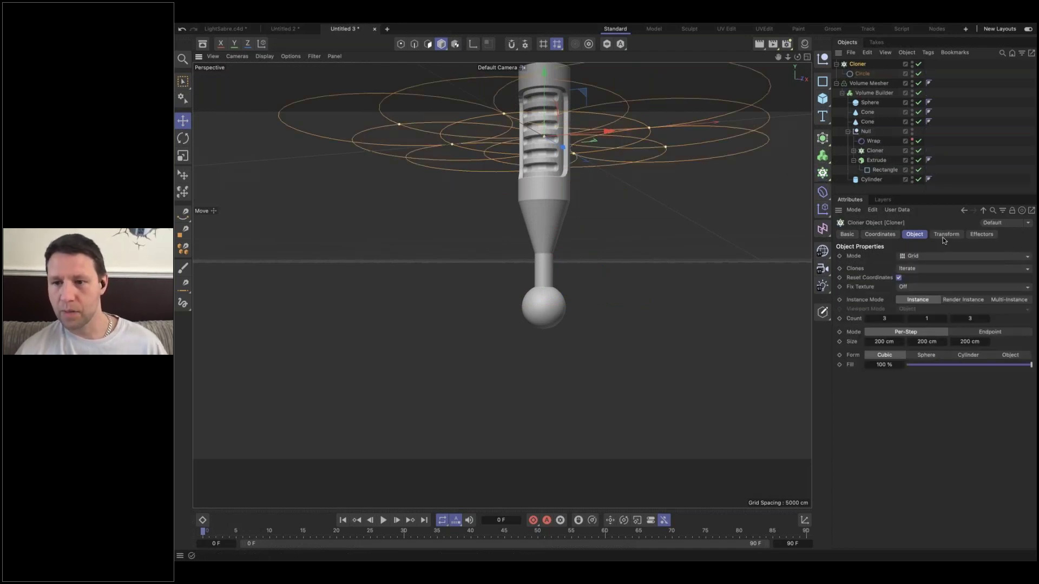
- Set the new Cloner to Linear mode with a 12 cm Y spacing and move it down onto the sphere
{"action": "left_click", "coordinate": [930, 257]}
{"action": "left_click", "coordinate": [925, 276]}
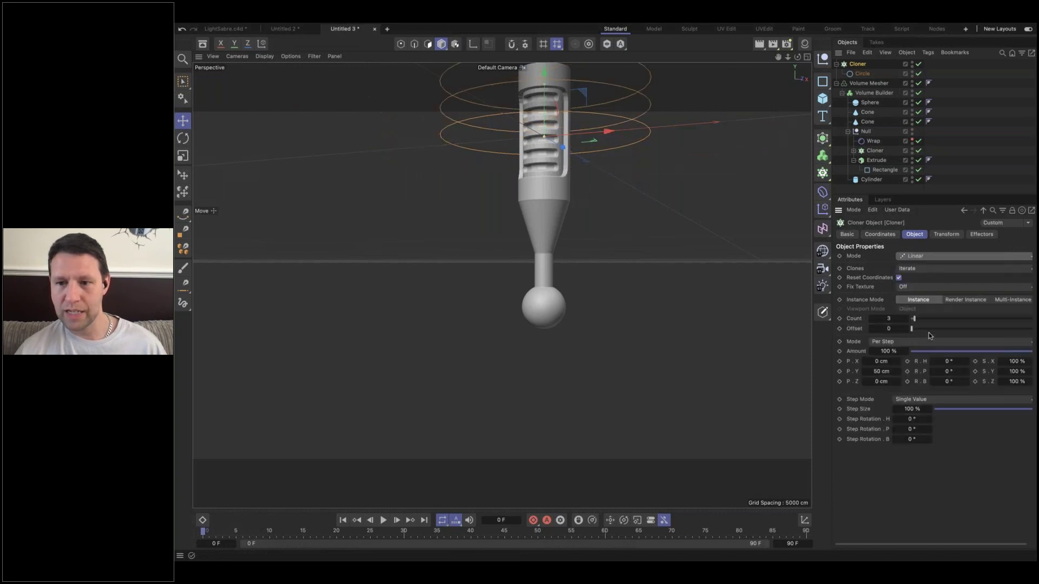
{"action": "left_click_drag", "start_coordinate": [878, 372], "coordinate": [881, 371]}
{"action": "left_click_drag", "start_coordinate": [547, 80], "coordinate": [544, 250]}
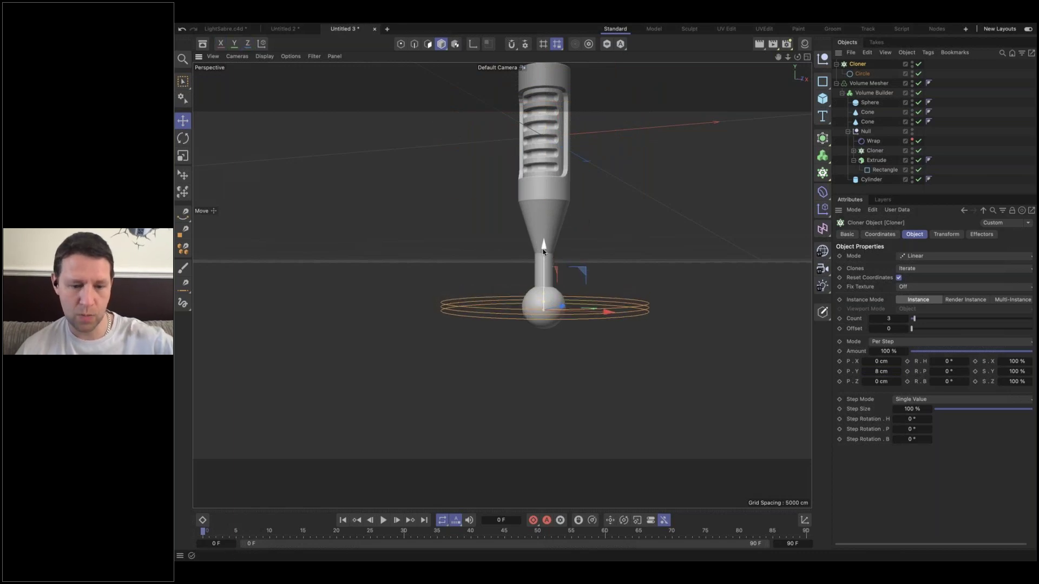
{"action": "key", "text": "F4"}
{"action": "key", "text": "h"}
{"action": "left_click_drag", "start_coordinate": [501, 400], "coordinate": [502, 405]}
{"action": "left_click_drag", "start_coordinate": [883, 369], "coordinate": [886, 371]}
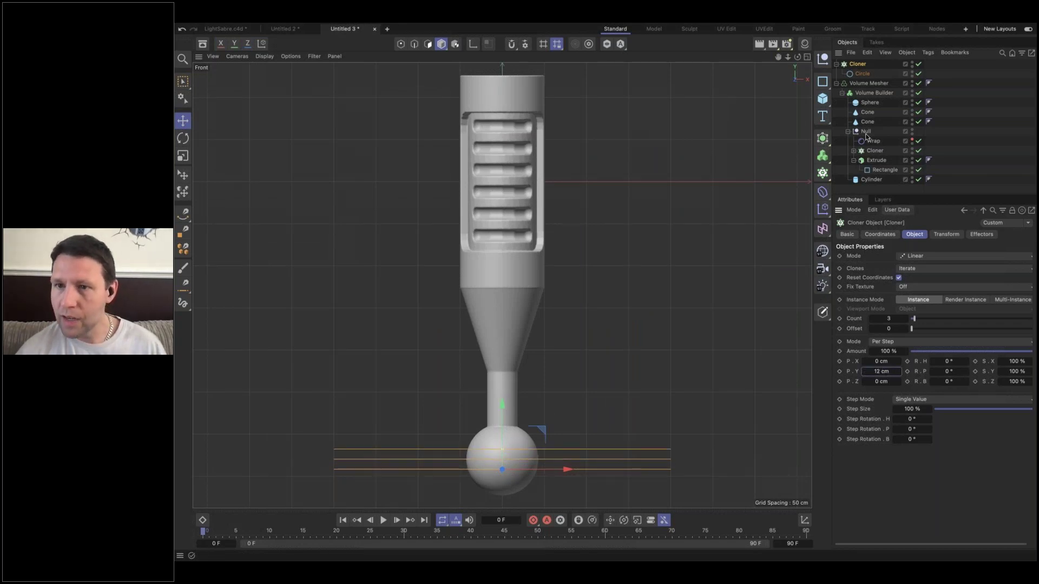
- Set the cloned circle's radius to 45 cm and nest its Cloner first in the Volume Builder
{"action": "left_click", "coordinate": [860, 74]}
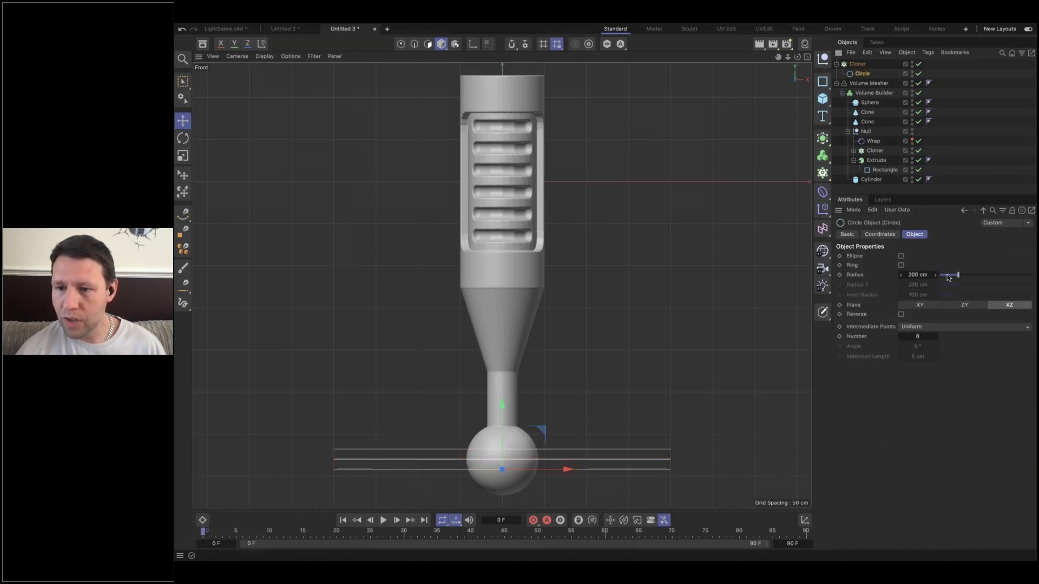
{"action": "left_click_drag", "start_coordinate": [953, 277], "coordinate": [948, 277]}
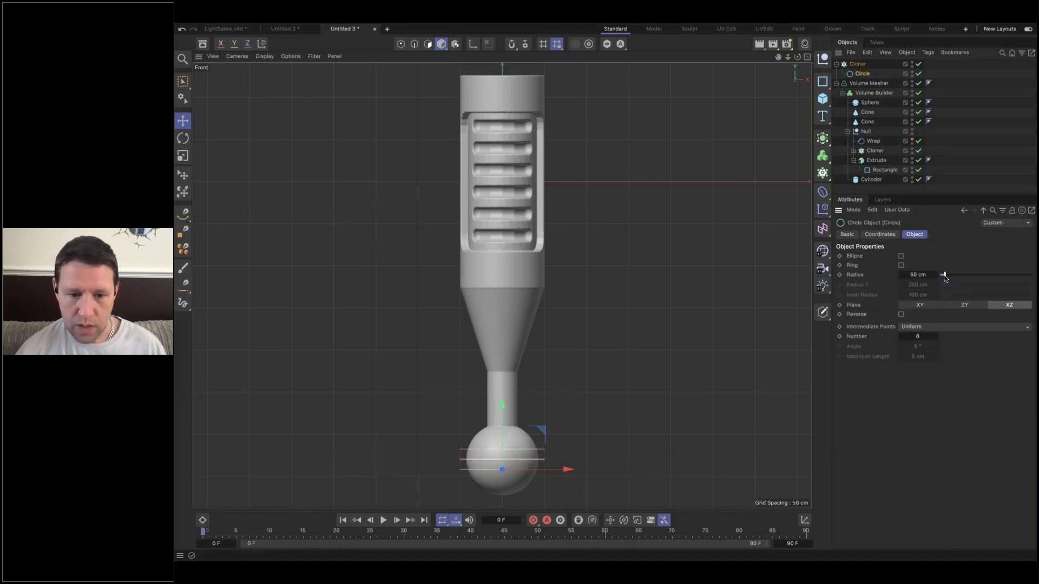
{"action": "left_click", "coordinate": [837, 64]}
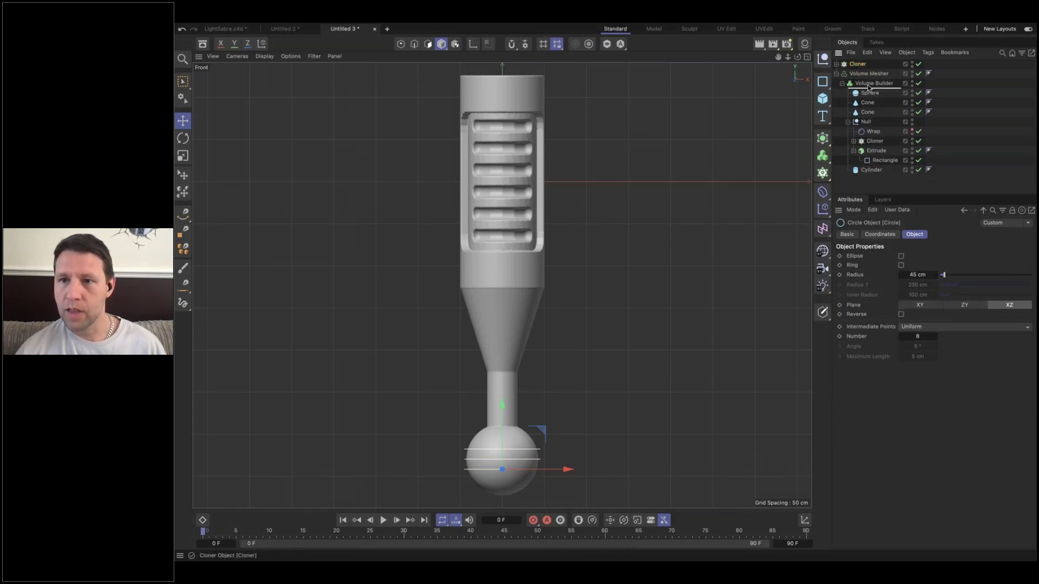
{"action": "left_click_drag", "start_coordinate": [868, 87], "coordinate": [869, 84]}
- Set the circle Cloner's mode to Subtract in the Volume Builder so it cuts into the sphere
{"action": "key", "text": "F1"}
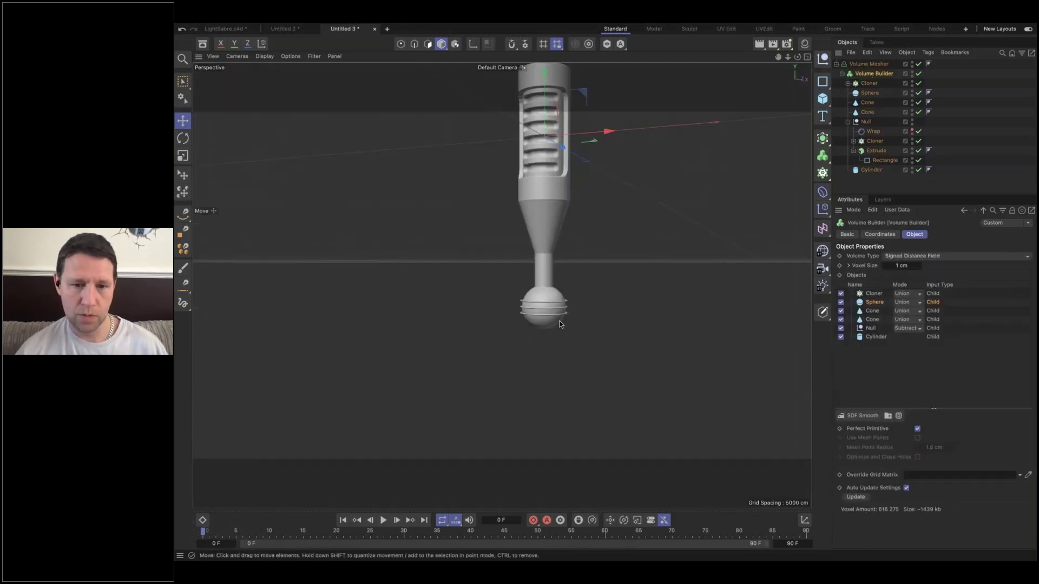
{"action": "right_click_drag", "start_coordinate": [544, 304], "coordinate": [677, 297], "text": "alt"}
{"action": "left_click_drag", "start_coordinate": [544, 313], "coordinate": [578, 297], "text": "alt"}
{"action": "right_click_drag", "start_coordinate": [547, 297], "coordinate": [608, 296], "text": "alt"}
{"action": "left_click_drag", "start_coordinate": [559, 311], "coordinate": [547, 284], "text": "alt"}
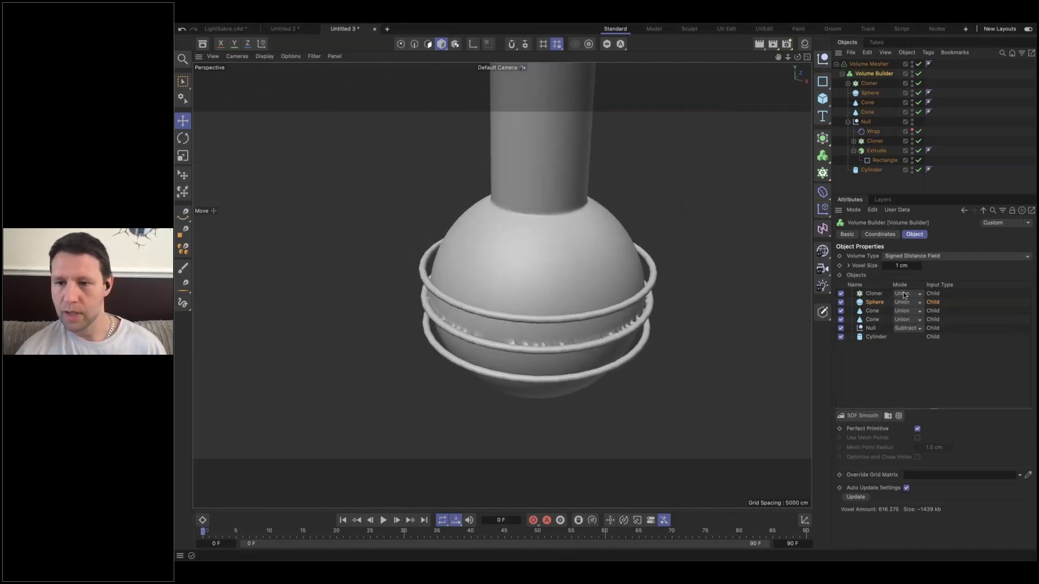
{"action": "left_click", "coordinate": [906, 296]}
{"action": "left_click", "coordinate": [914, 311]}
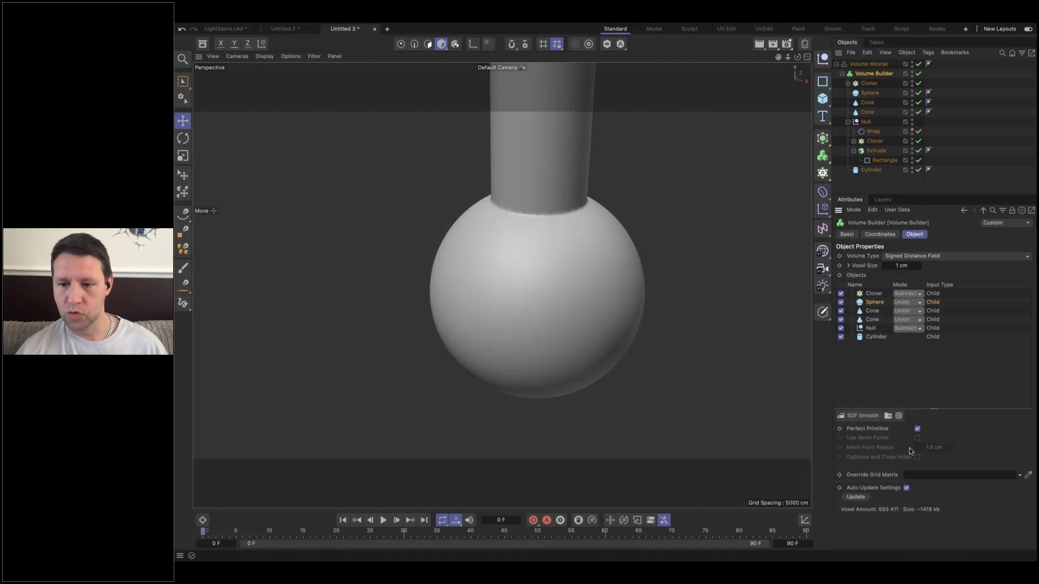
- Give the circle Cloner a spline radius of 6.2 cm and a density of 2 in the Volume Builder
{"action": "left_click", "coordinate": [871, 295]}
{"action": "left_click_drag", "start_coordinate": [920, 429], "coordinate": [920, 429]}
{"action": "scroll", "coordinate": [489, 226], "scroll_direction": "down", "scroll_amount": 10}
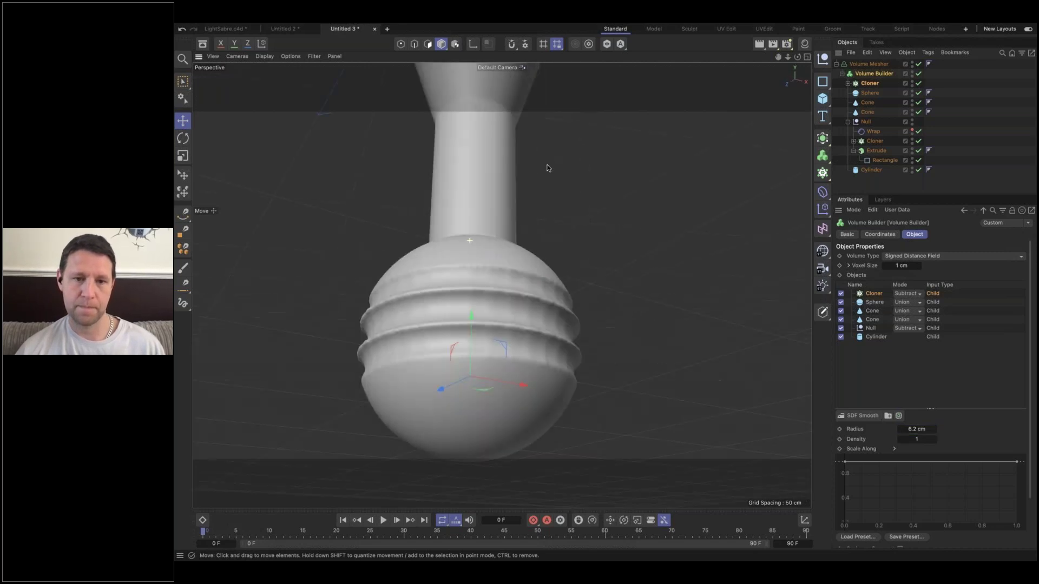
{"action": "scroll", "coordinate": [532, 241], "scroll_direction": "up", "scroll_amount": 5}
{"action": "left_click_drag", "start_coordinate": [531, 241], "coordinate": [537, 319], "text": "alt"}
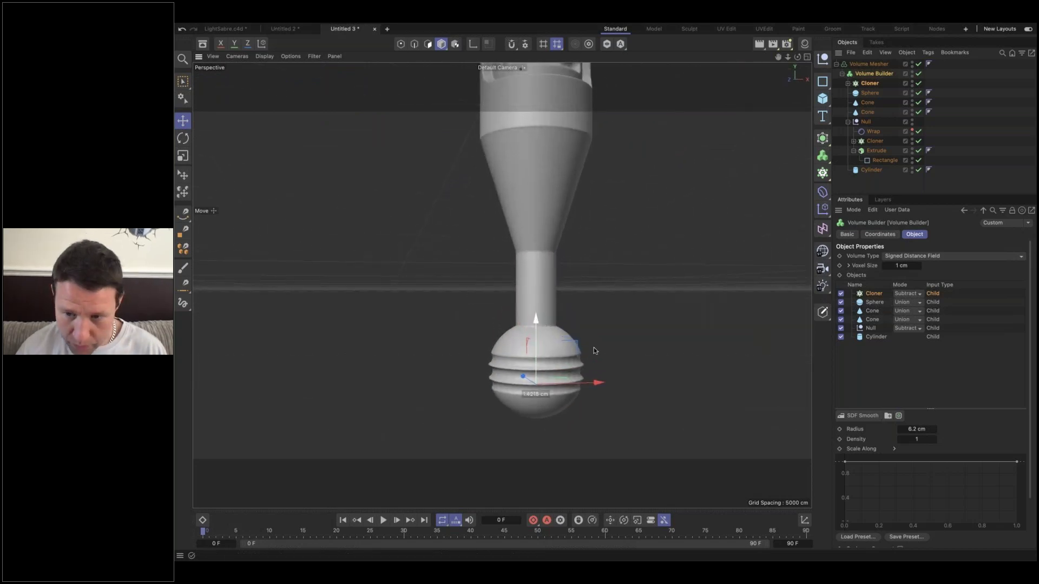
{"action": "left_click", "coordinate": [926, 440]}
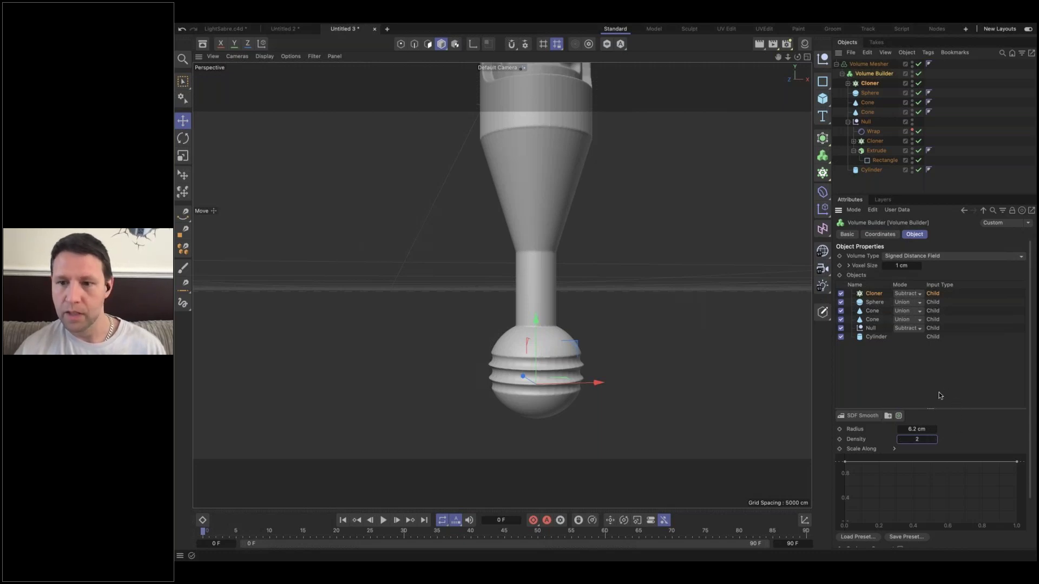
{"action": "scroll", "coordinate": [488, 251], "scroll_direction": "down", "scroll_amount": 8}
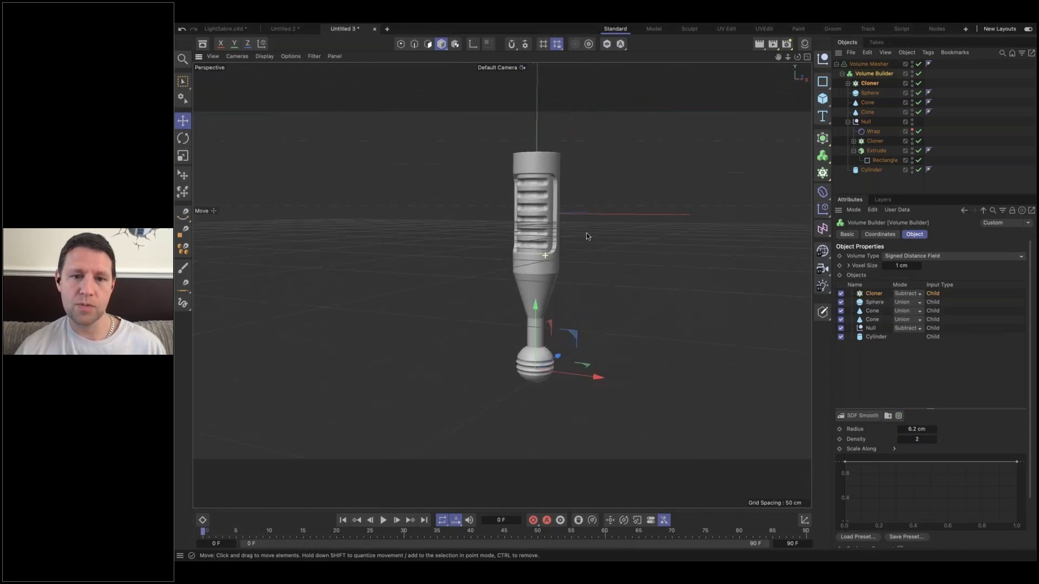
- Add a tube, move it down to the cylinder's lower end and scale it to an outer radius of about 55 cm
{"action": "left_click_drag", "start_coordinate": [588, 236], "coordinate": [513, 251], "text": "alt"}
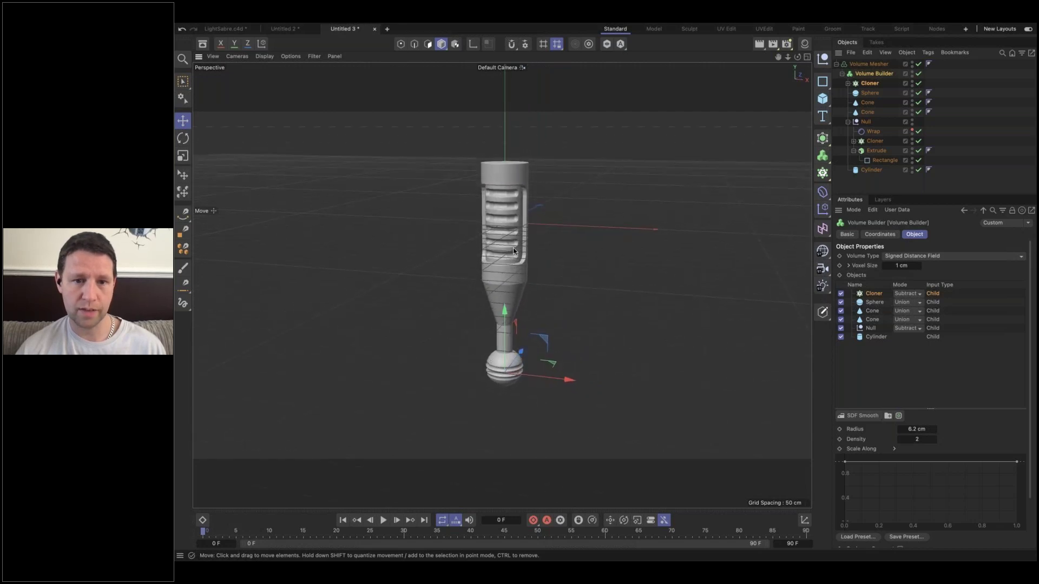
{"action": "right_click_drag", "start_coordinate": [509, 254], "coordinate": [539, 81], "text": "alt"}
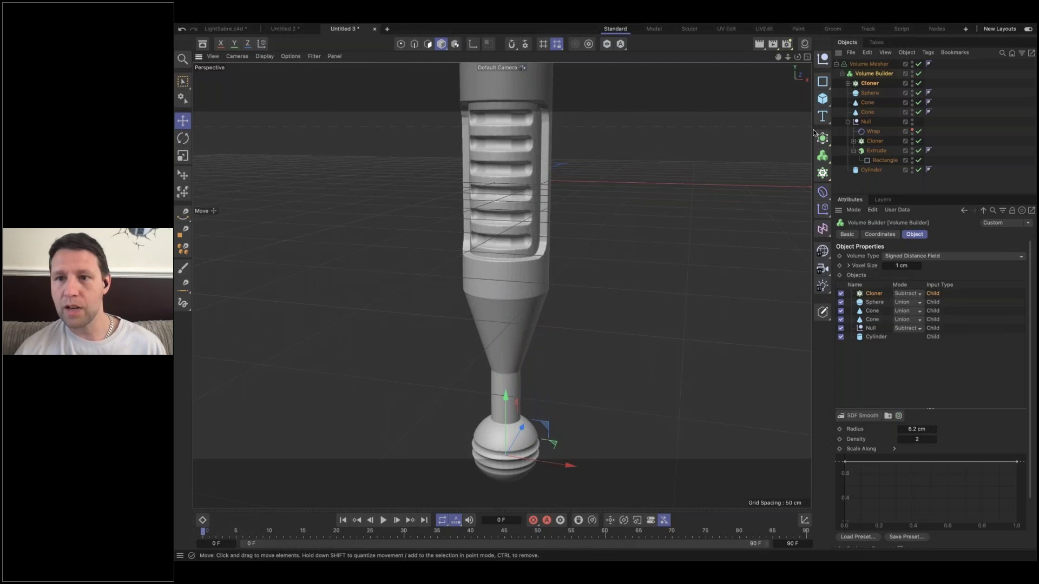
{"action": "left_click", "coordinate": [827, 102]}
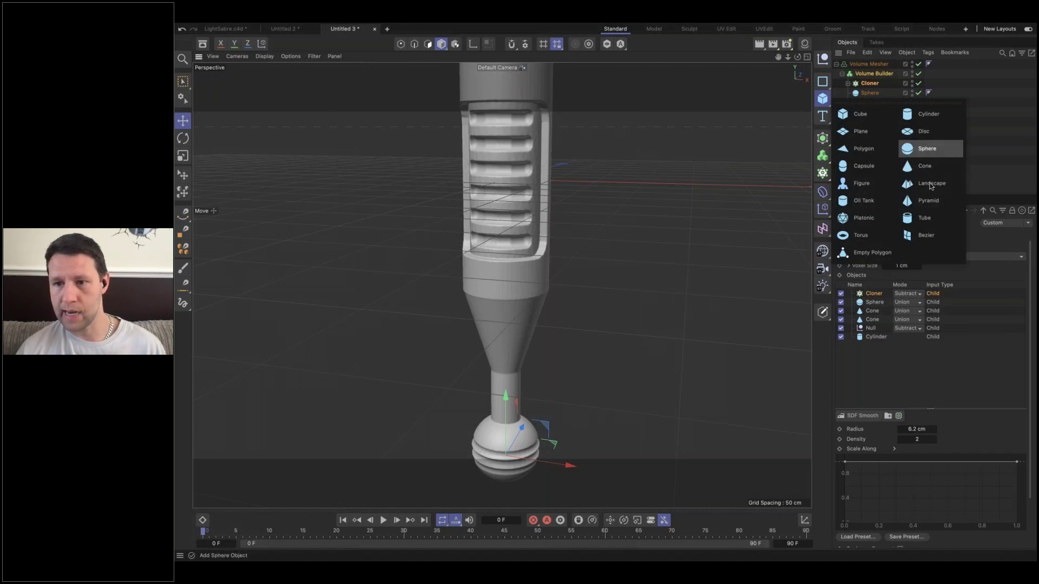
{"action": "left_click", "coordinate": [924, 217]}
{"action": "left_click_drag", "start_coordinate": [515, 175], "coordinate": [512, 232]}
{"action": "key", "text": "t"}
{"action": "left_click_drag", "start_coordinate": [570, 211], "coordinate": [453, 212]}
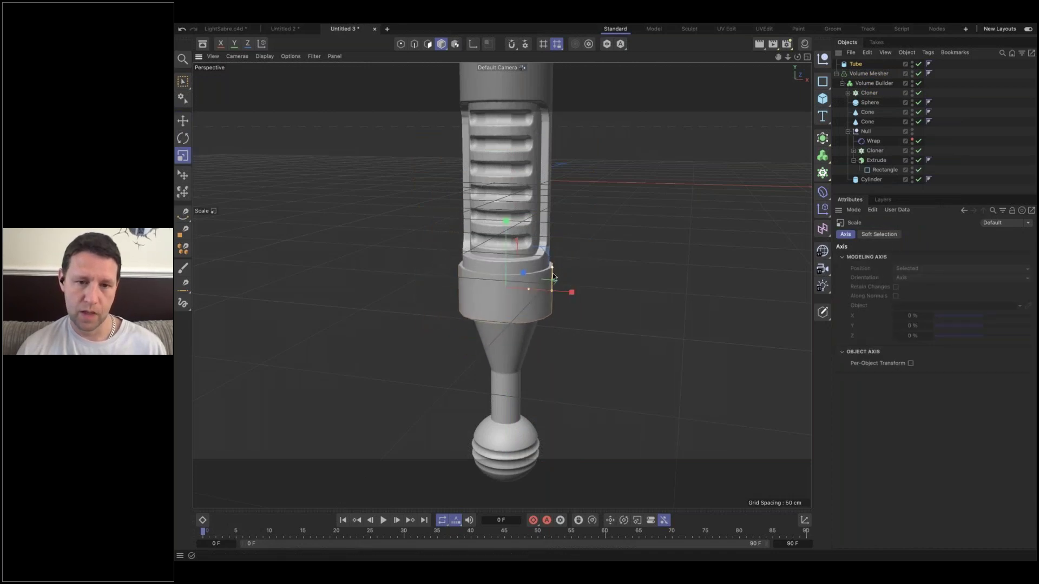
- Reduce the tube's height to about 27 cm and raise it around the joint between cylinder and tapered cone
{"action": "left_click_drag", "start_coordinate": [552, 272], "coordinate": [554, 281]}
{"action": "key", "text": "e"}
{"action": "left_click_drag", "start_coordinate": [502, 222], "coordinate": [505, 212]}
- Nest the tube first in the Volume Builder and set its rotation segments to 64
{"action": "left_click_drag", "start_coordinate": [838, 68], "coordinate": [871, 84]}
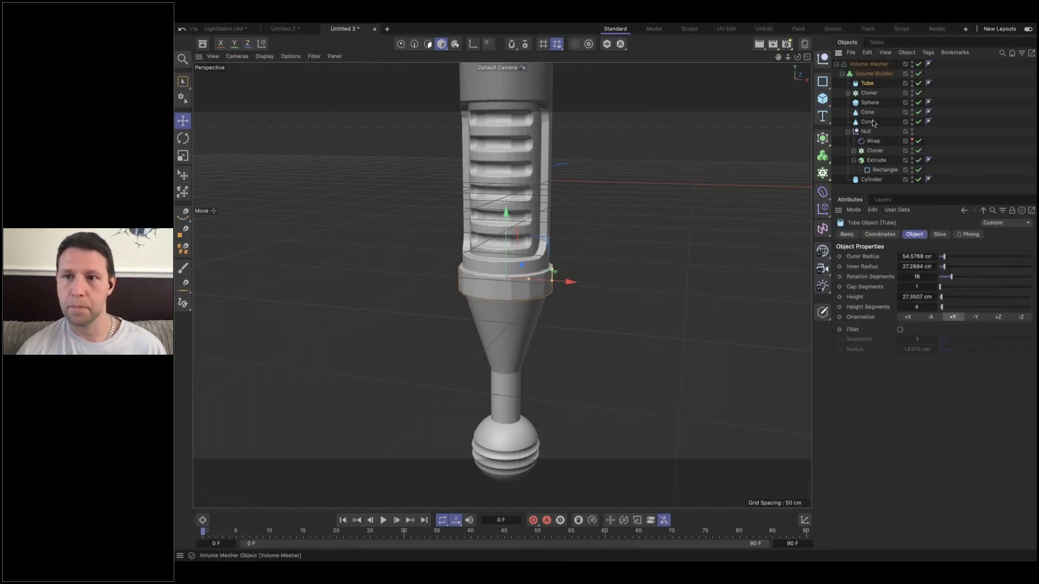
{"action": "left_click", "coordinate": [919, 277]}
{"action": "type", "text": "64"}
{"action": "key", "text": "Return"}
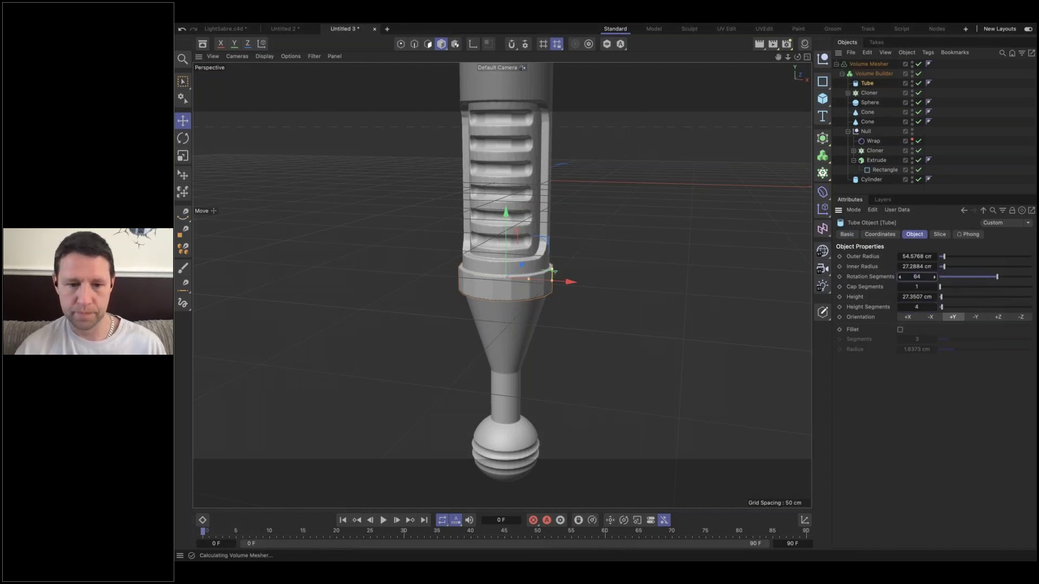
- Examine the combined hilt form from several angles, including the new collar, tapered cone and grooved sphere
{"action": "left_click_drag", "start_coordinate": [524, 228], "coordinate": [469, 228], "text": "alt"}
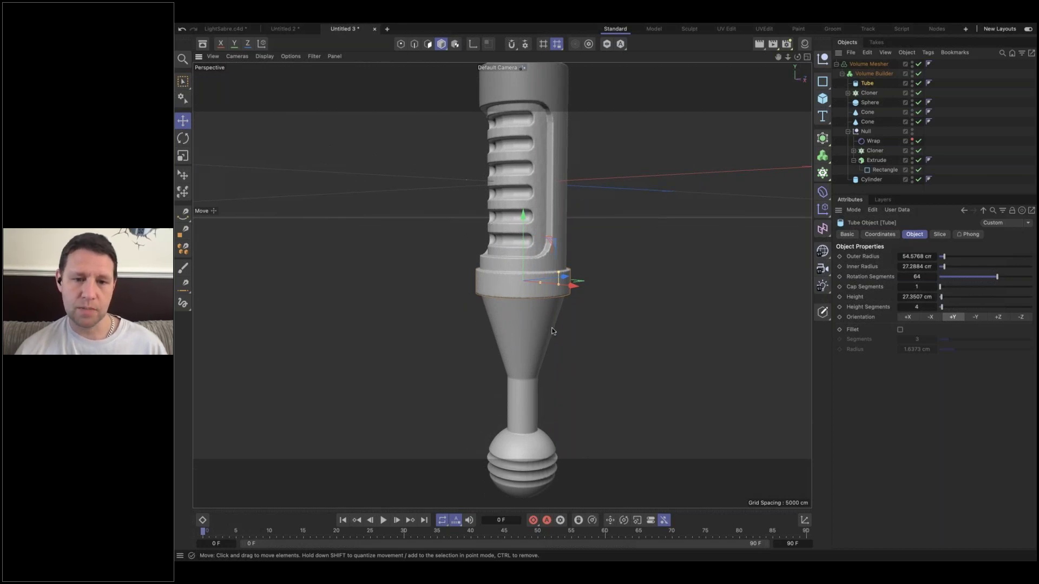
{"action": "left_click_drag", "start_coordinate": [525, 322], "coordinate": [684, 355], "text": "alt"}
{"action": "scroll", "coordinate": [696, 357], "scroll_direction": "up", "scroll_amount": 5}
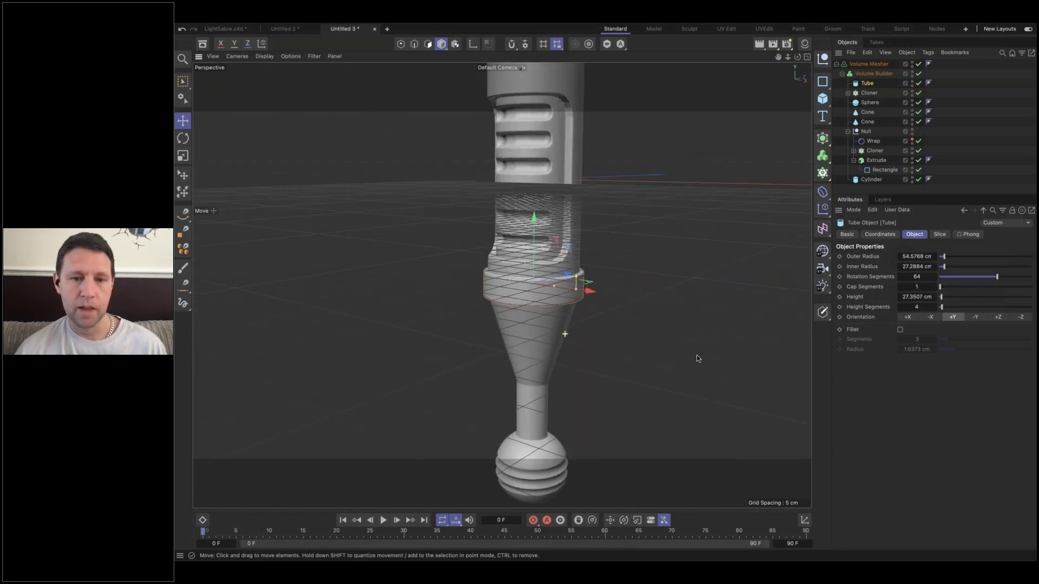
{"action": "middle_click_drag", "start_coordinate": [537, 183], "coordinate": [510, 139], "text": "alt"}
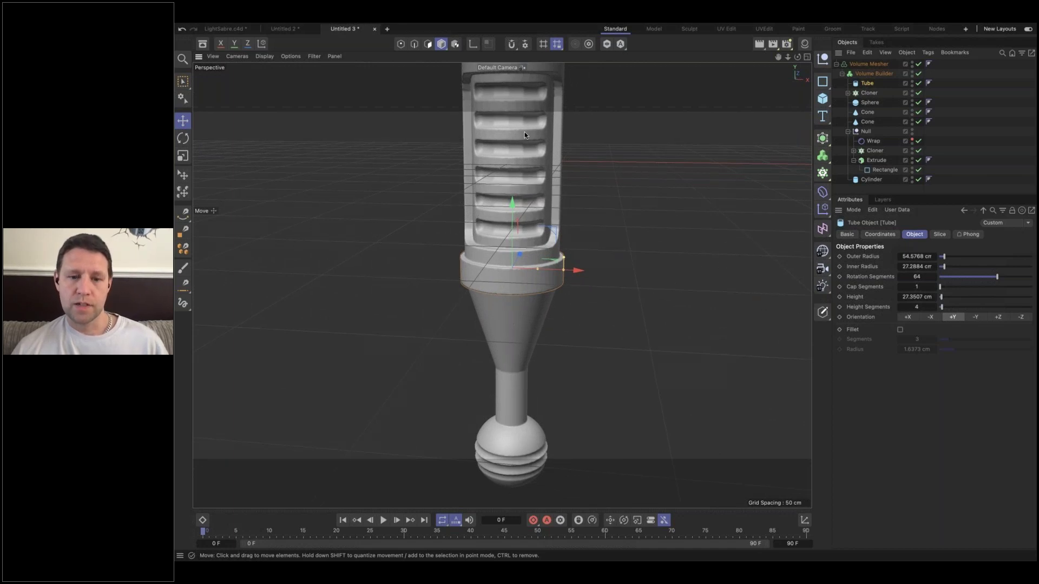
{"action": "left_click_drag", "start_coordinate": [515, 371], "coordinate": [592, 227], "text": "alt"}
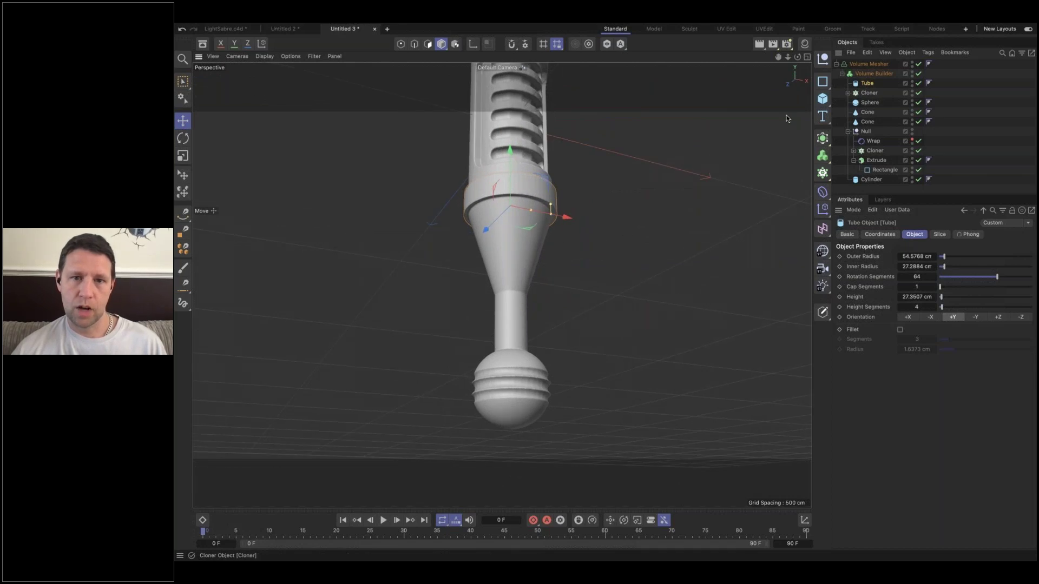
{"action": "left_click_drag", "start_coordinate": [474, 172], "coordinate": [535, 179], "text": "alt"}
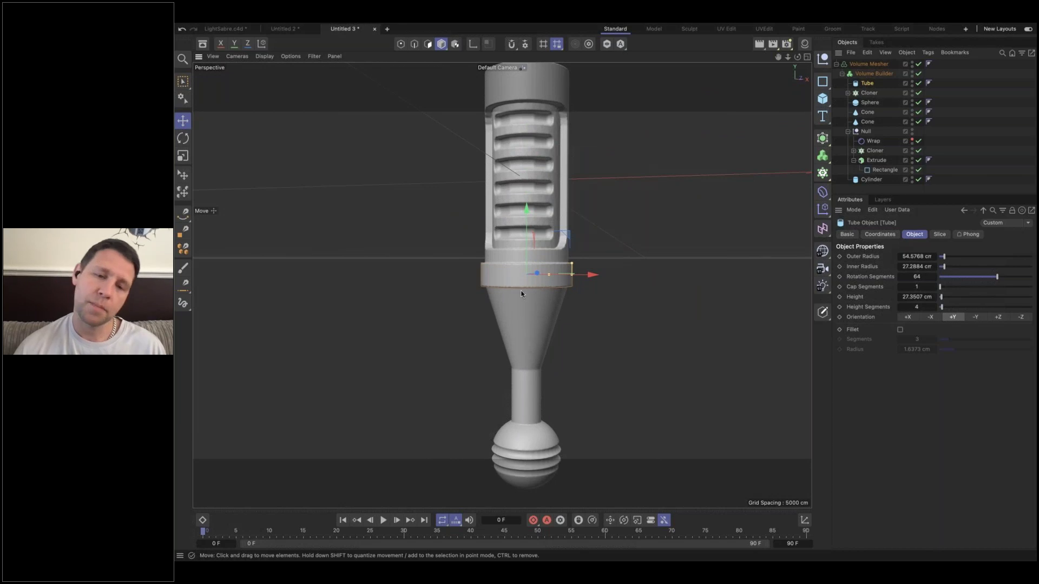
{"action": "left_click_drag", "start_coordinate": [517, 334], "coordinate": [567, 346], "text": "alt"}
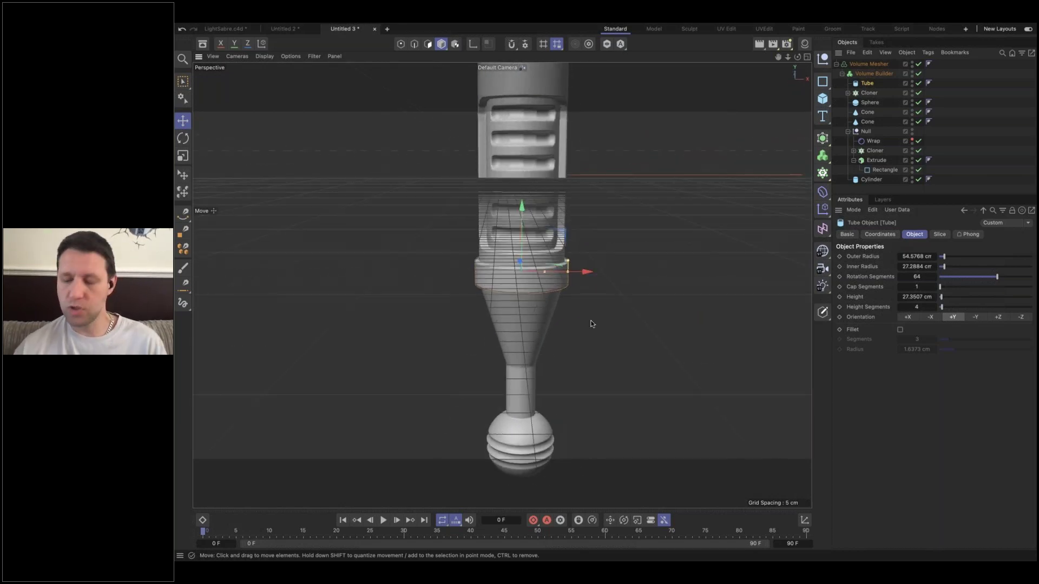
{"action": "left_click_drag", "start_coordinate": [588, 321], "coordinate": [521, 315], "text": "alt"}
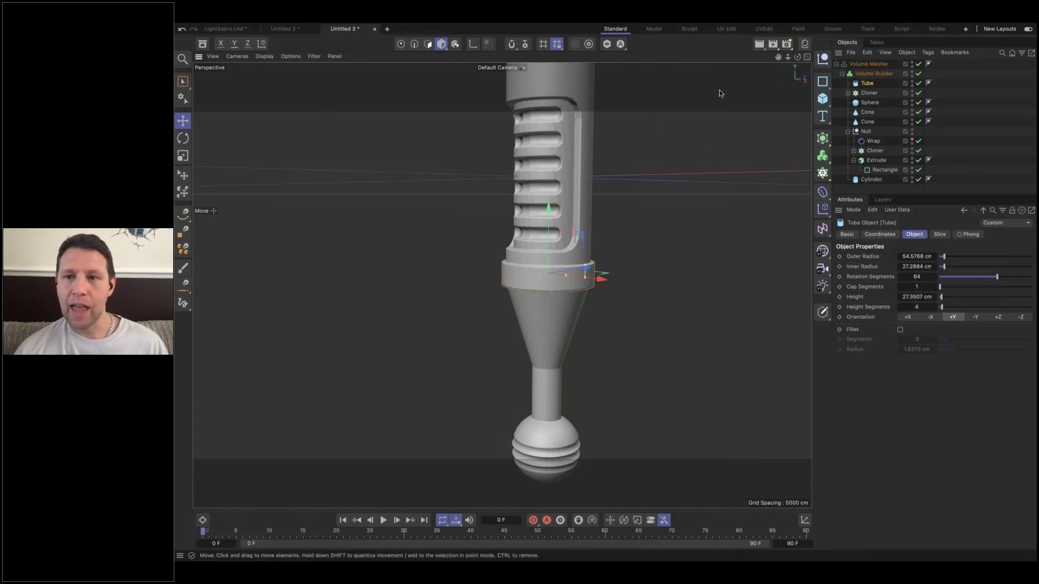
- Add a cube, scale it down to a small block and move it beside the tapered cone
{"action": "left_click", "coordinate": [822, 99]}
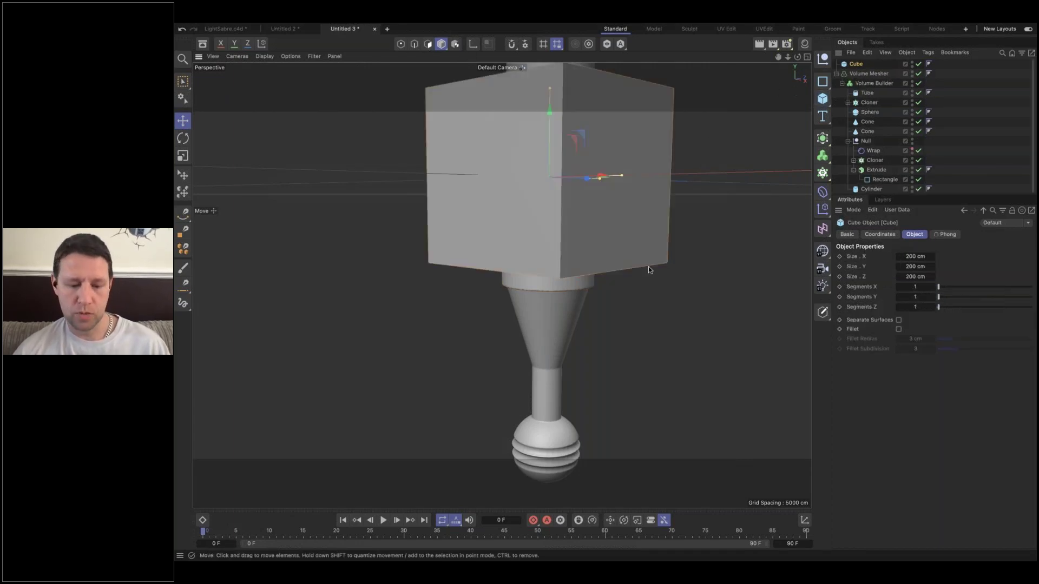
{"action": "key", "text": "t"}
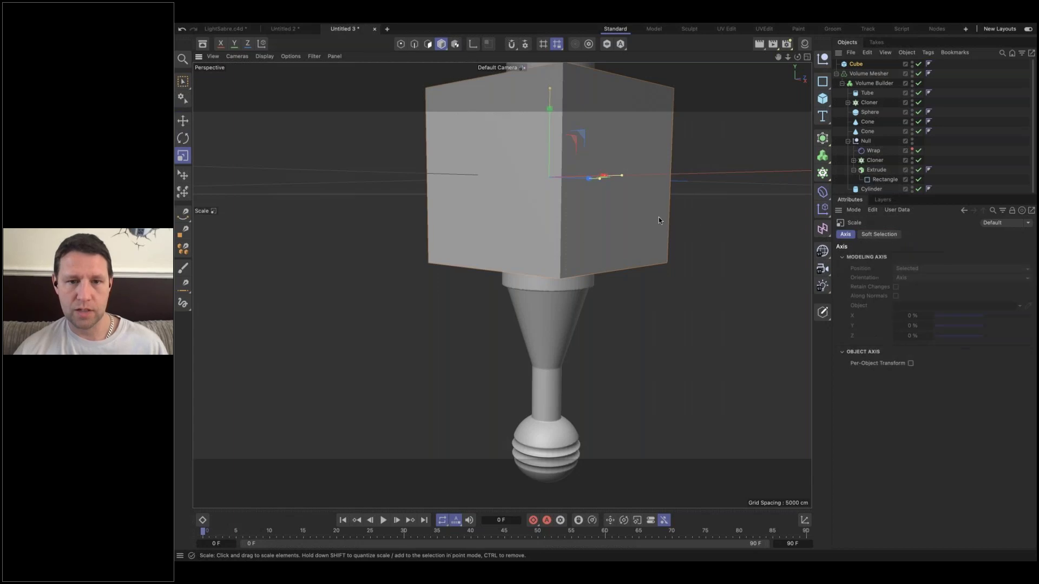
{"action": "left_click_drag", "start_coordinate": [659, 220], "coordinate": [378, 255]}
{"action": "key", "text": "e"}
{"action": "left_click_drag", "start_coordinate": [551, 112], "coordinate": [547, 269]}
{"action": "left_click_drag", "start_coordinate": [595, 327], "coordinate": [497, 341]}
- Attach the cube to the tapered cone's surface with the Place tool
{"action": "left_click_drag", "start_coordinate": [552, 319], "coordinate": [518, 320], "text": "alt"}
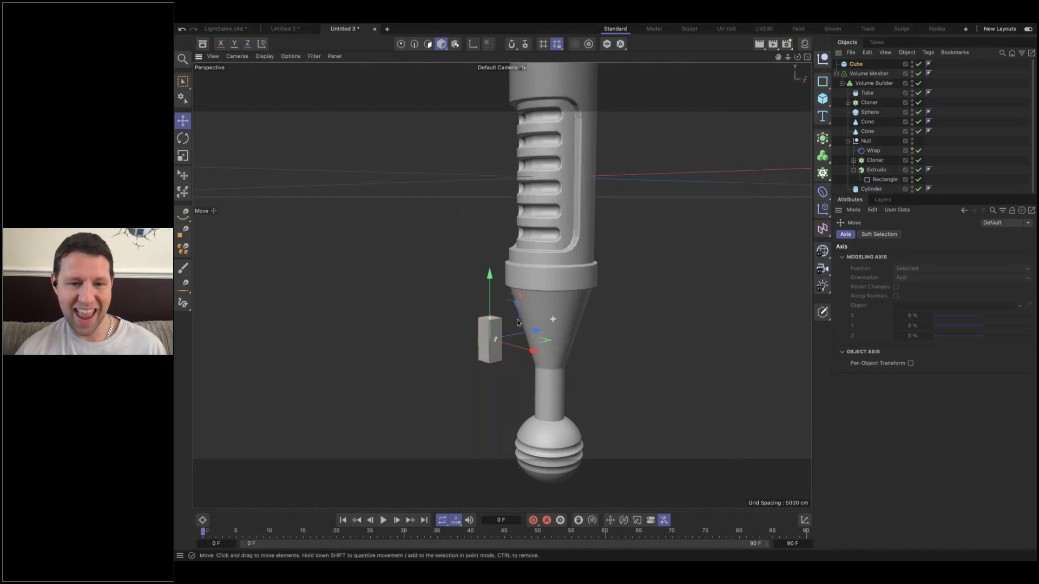
{"action": "scroll", "coordinate": [516, 323], "scroll_direction": "up", "scroll_amount": 6}
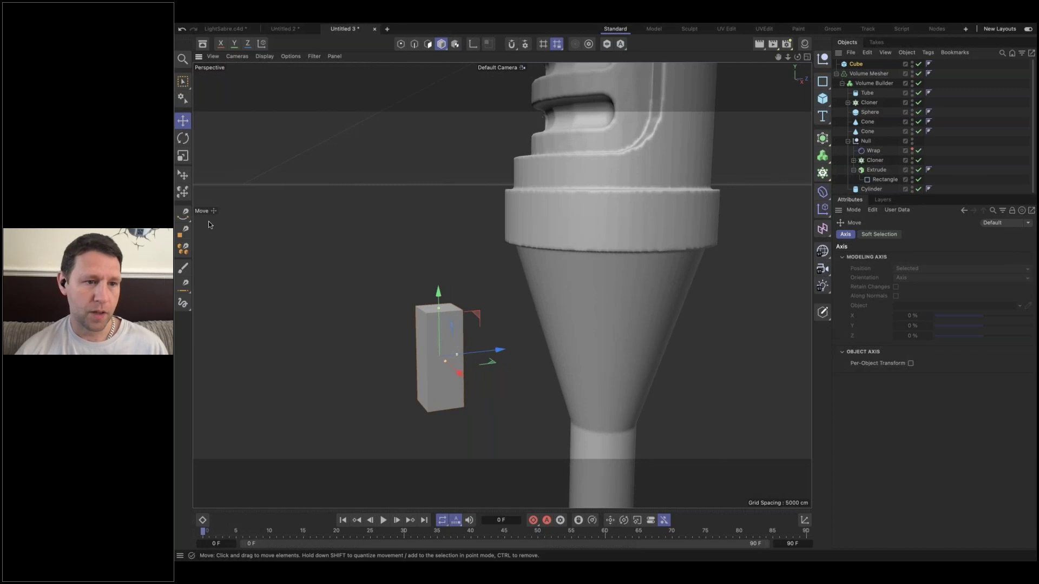
{"action": "left_click", "coordinate": [182, 176]}
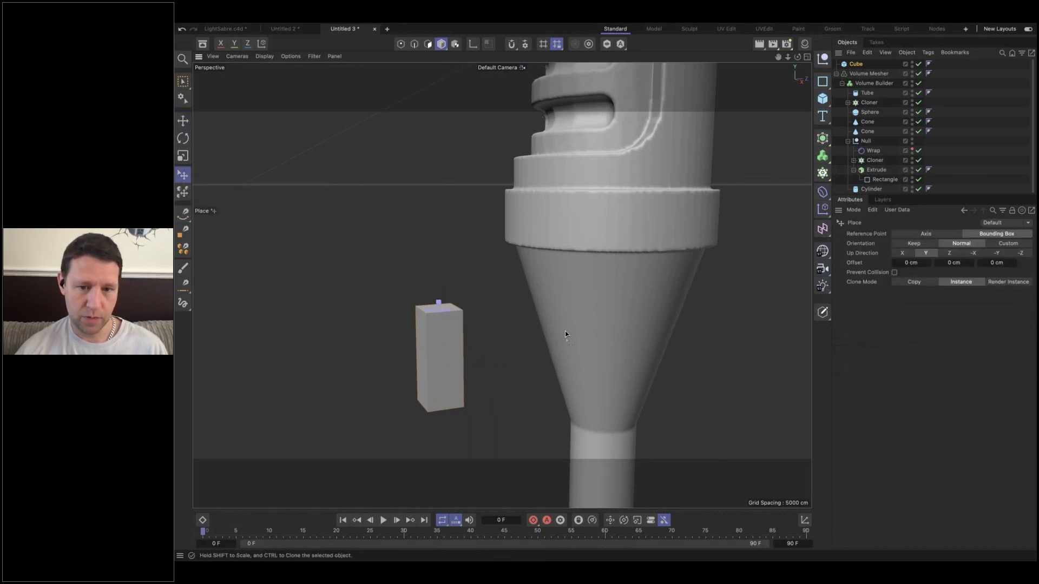
{"action": "left_click_drag", "start_coordinate": [553, 338], "coordinate": [545, 330]}
{"action": "left_click_drag", "start_coordinate": [591, 354], "coordinate": [655, 323], "text": "alt"}
- Try placing the cube with X as up direction, switch the Place tool's up direction to Z and undo that placement
{"action": "left_click", "coordinate": [901, 253]}
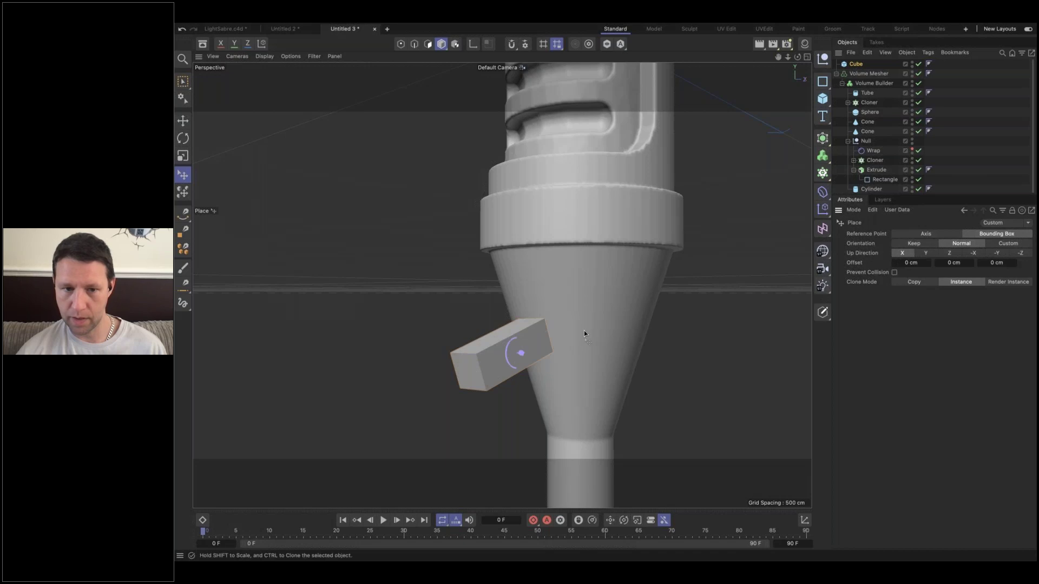
{"action": "left_click_drag", "start_coordinate": [559, 339], "coordinate": [560, 313]}
{"action": "left_click", "coordinate": [949, 253]}
{"action": "key", "text": "super+z"}
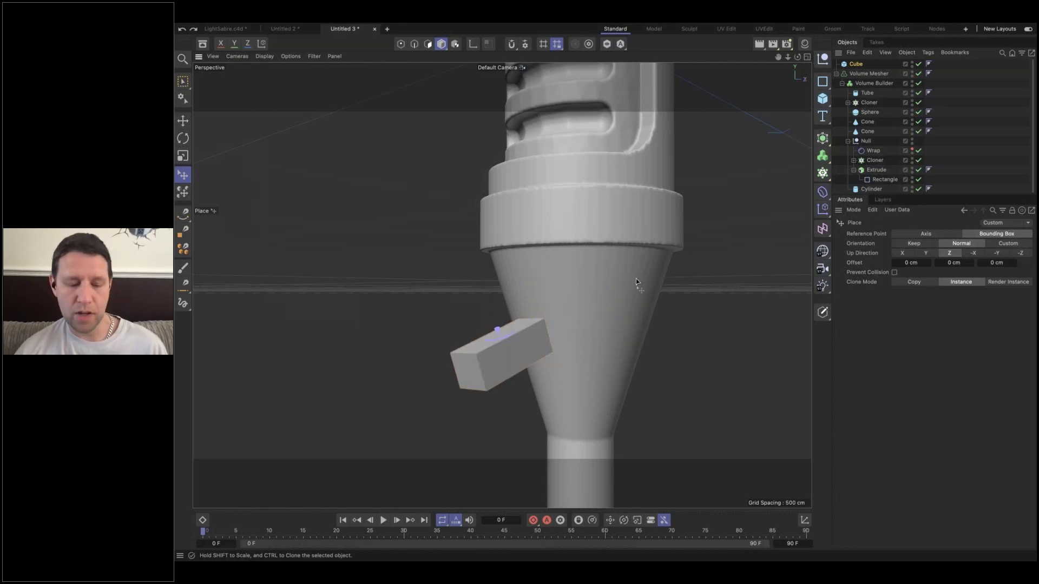
- Resize the cube to 16 cm in X, 17.5085 cm in Y and 46.6929 cm in Z, and reposition it on the cone's surface
{"action": "left_click_drag", "start_coordinate": [562, 280], "coordinate": [631, 320], "text": "alt"}
{"action": "left_click", "coordinate": [856, 65]}
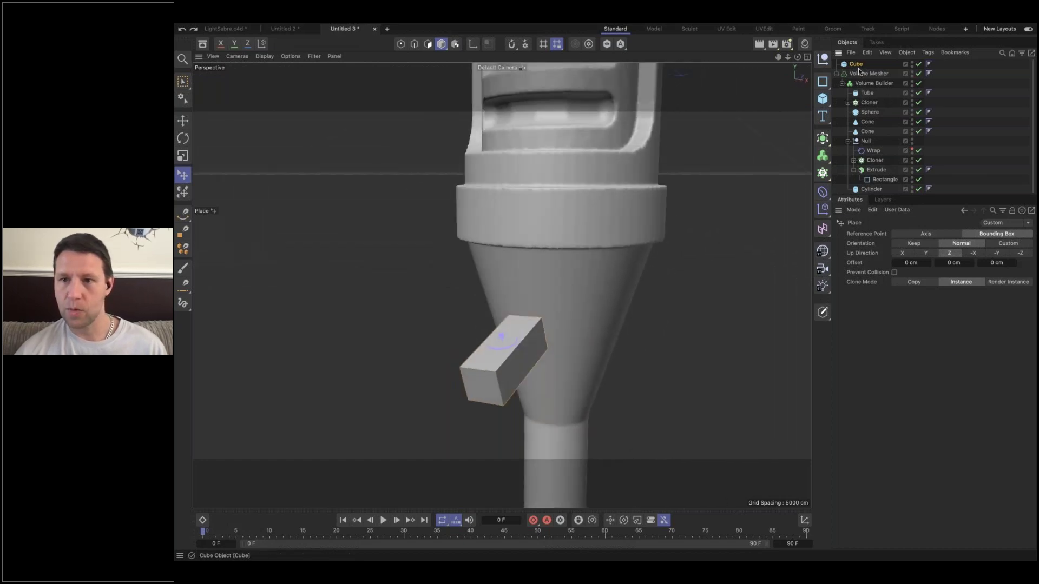
{"action": "mouse_move", "coordinate": [914, 257]}
{"action": "left_mouse_down"}
{"action": "mouse_move", "coordinate": [901, 258]}
{"action": "mouse_move", "coordinate": [915, 261]}
{"action": "mouse_move", "coordinate": [914, 277]}
{"action": "left_mouse_up"}
{"action": "left_click_drag", "start_coordinate": [536, 336], "coordinate": [533, 326]}
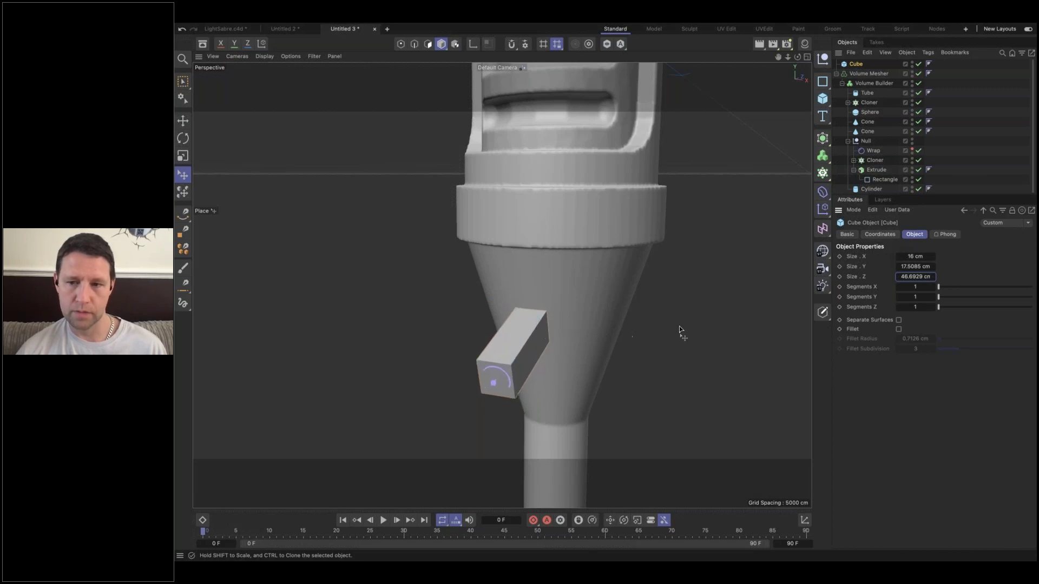
- Undo the cube's last placement and move the cube along its own axes until it sinks partly into the tapered cone's side
{"action": "key", "text": "ctrl+z"}
{"action": "left_click_drag", "start_coordinate": [560, 312], "coordinate": [538, 316], "text": "alt"}
{"action": "key", "text": "e"}
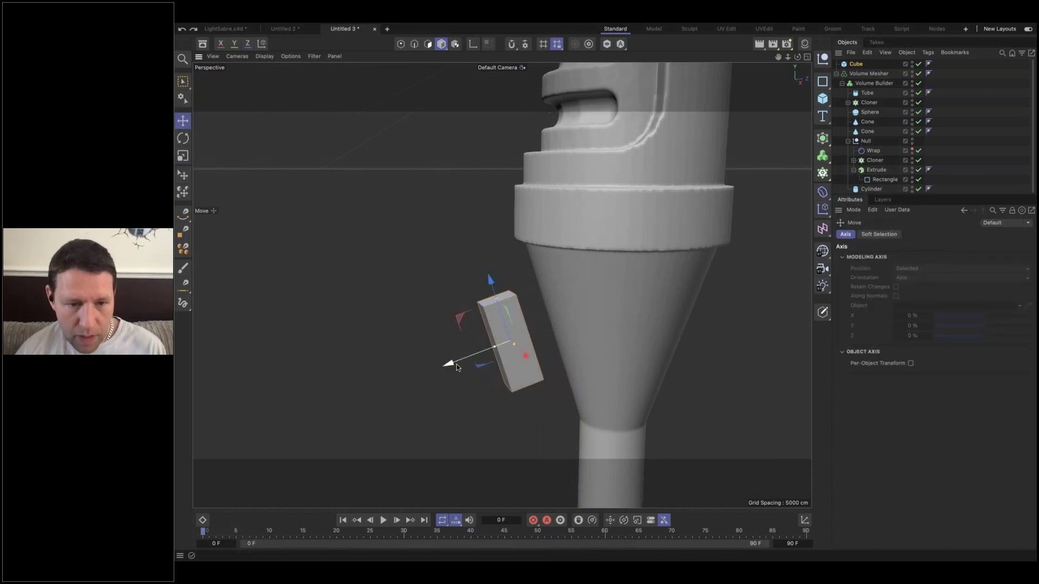
{"action": "left_click_drag", "start_coordinate": [456, 365], "coordinate": [483, 355]}
{"action": "left_click_drag", "start_coordinate": [637, 310], "coordinate": [490, 359], "text": "alt"}
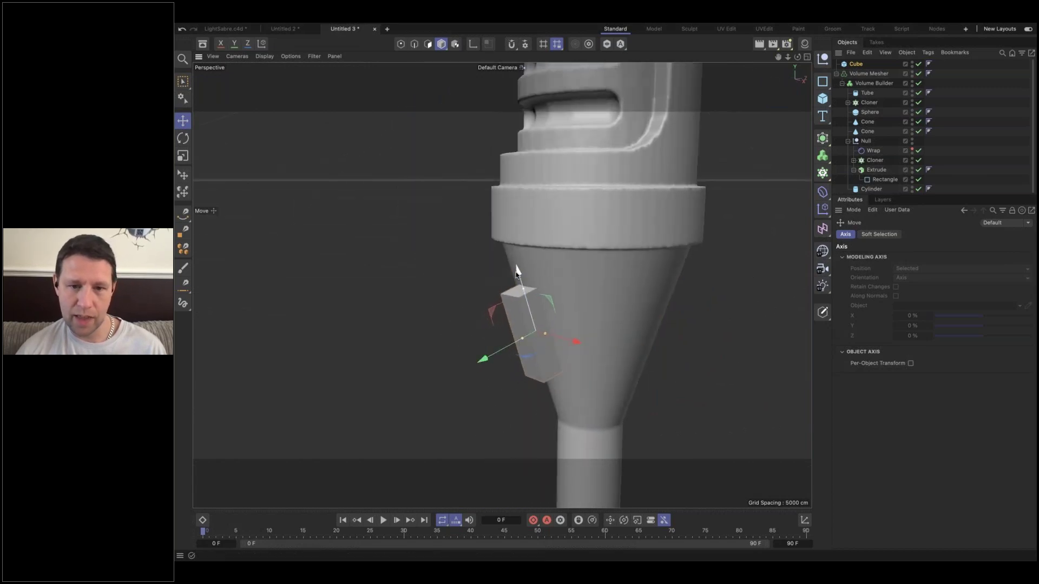
{"action": "left_click_drag", "start_coordinate": [516, 275], "coordinate": [518, 281]}
- Add a Cloner, nest the cube inside it and set the cloning mode to Radial
{"action": "left_click", "coordinate": [821, 174]}
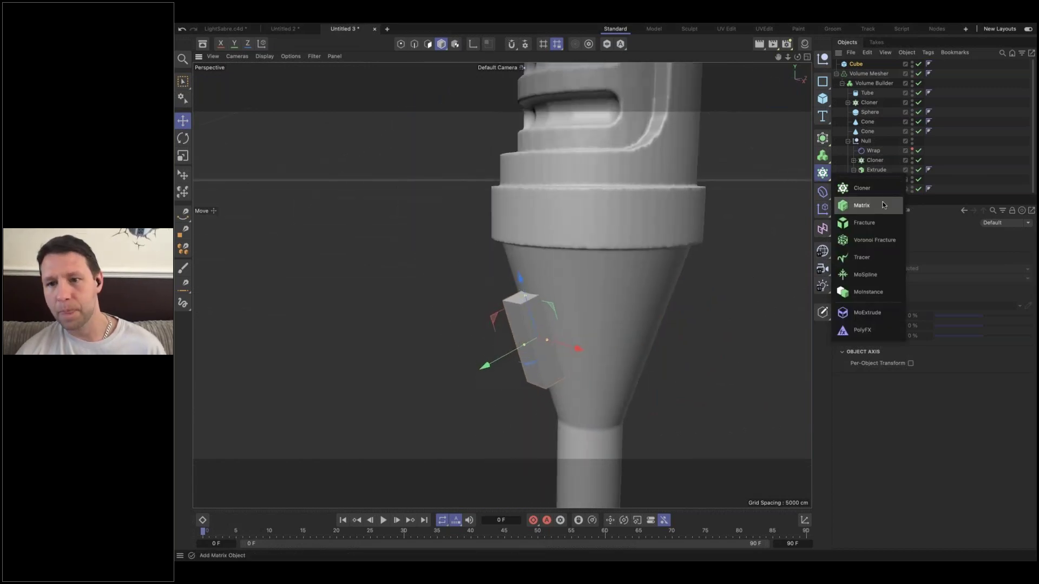
{"action": "left_click", "coordinate": [878, 189]}
{"action": "left_click_drag", "start_coordinate": [859, 74], "coordinate": [858, 64]}
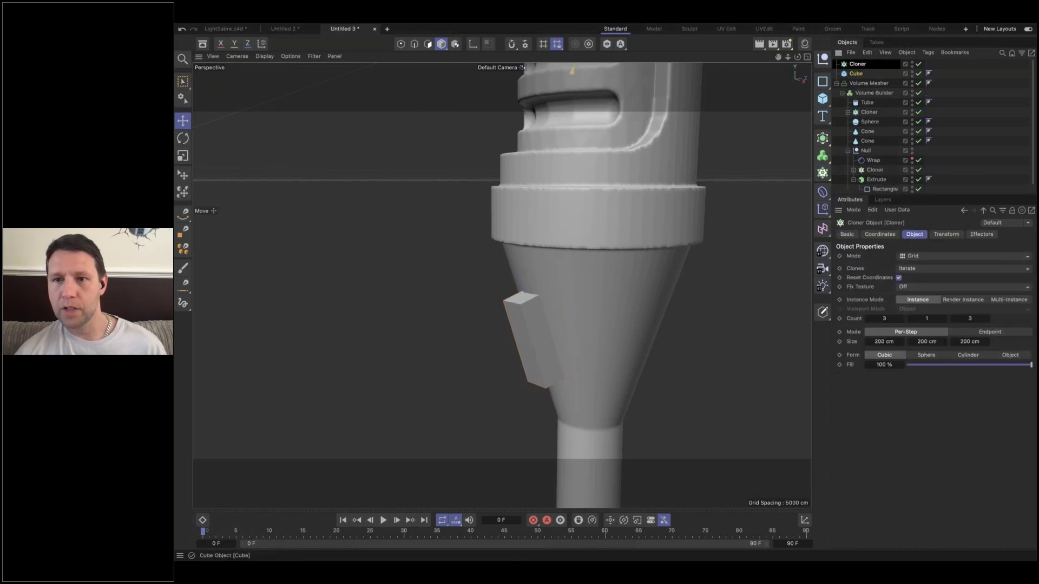
{"action": "left_click", "coordinate": [857, 63]}
{"action": "left_click", "coordinate": [915, 261]}
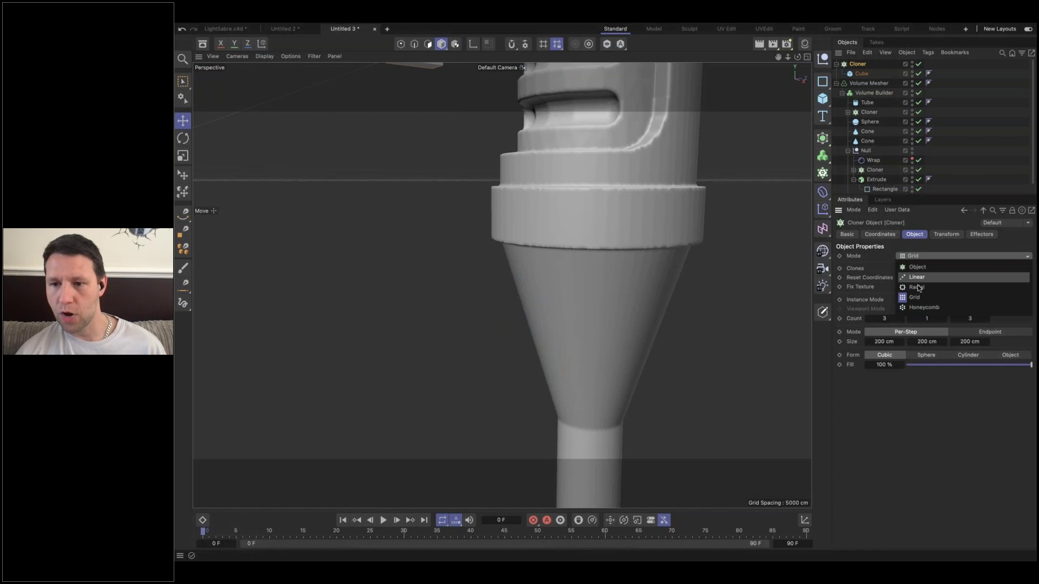
{"action": "left_click", "coordinate": [917, 277]}
{"action": "scroll", "coordinate": [634, 233], "scroll_direction": "down", "scroll_amount": 10}
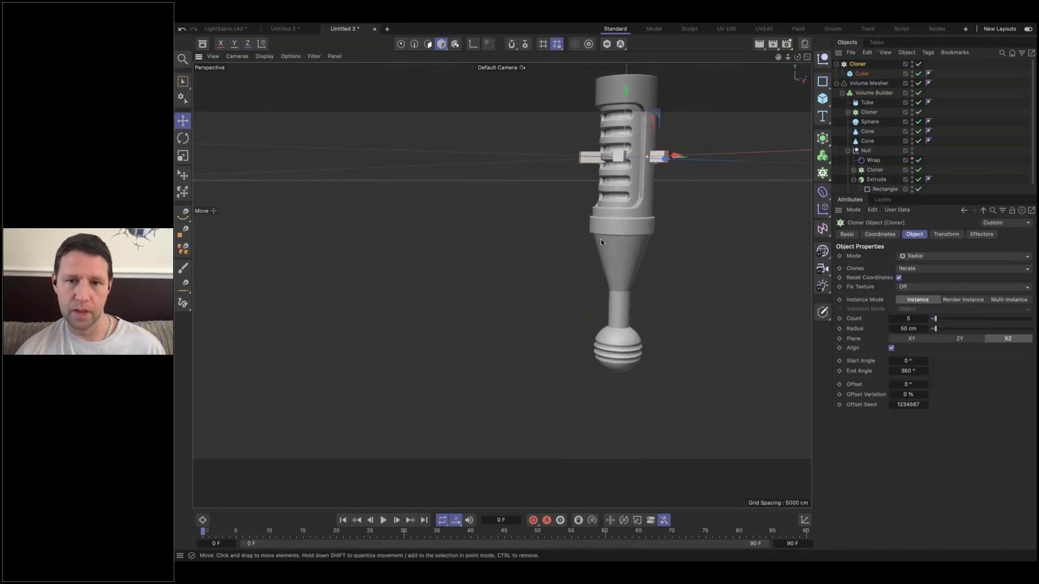
- Lower the radial cloner to the narrow end of the tapered cone and disable its Align option
{"action": "left_click_drag", "start_coordinate": [623, 211], "coordinate": [628, 351]}
{"action": "scroll", "coordinate": [628, 351], "scroll_direction": "up", "scroll_amount": 5}
{"action": "left_click", "coordinate": [891, 348]}
{"action": "scroll", "coordinate": [619, 321], "scroll_direction": "up", "scroll_amount": 4}
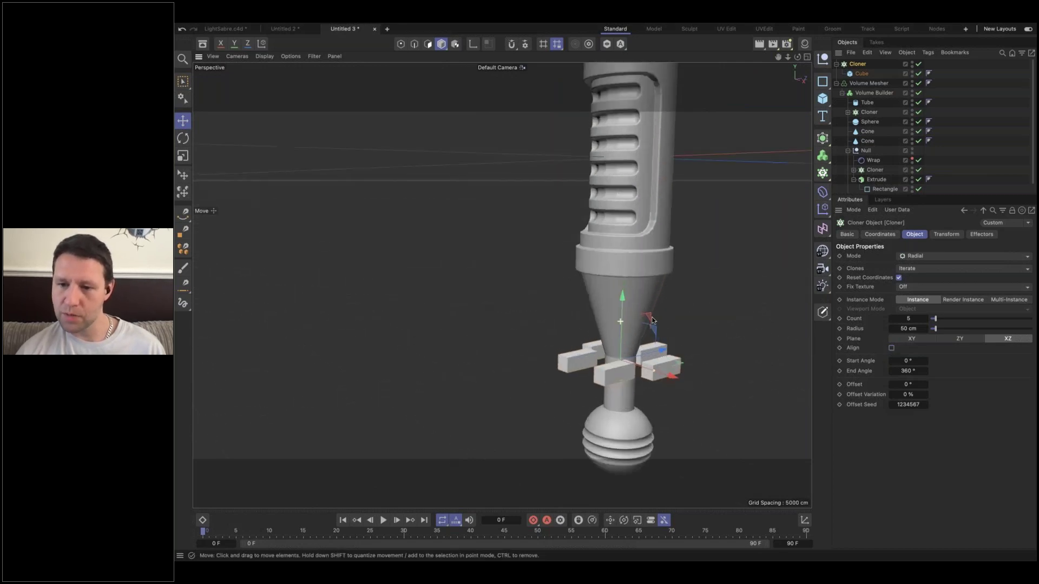
{"action": "middle_click_drag", "start_coordinate": [634, 295], "coordinate": [621, 284], "text": "alt"}
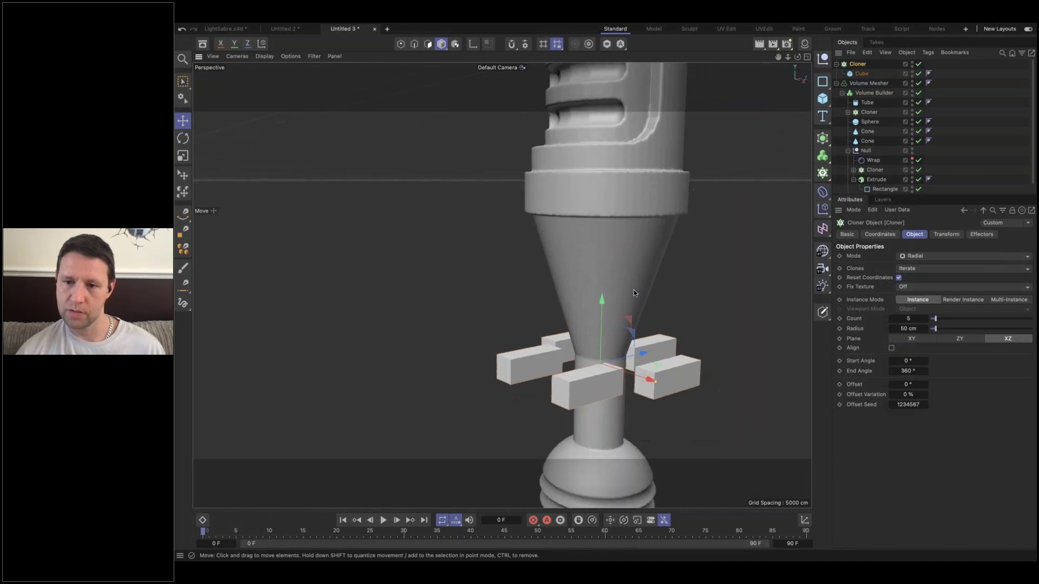
{"action": "left_click_drag", "start_coordinate": [621, 285], "coordinate": [621, 287], "text": "alt"}
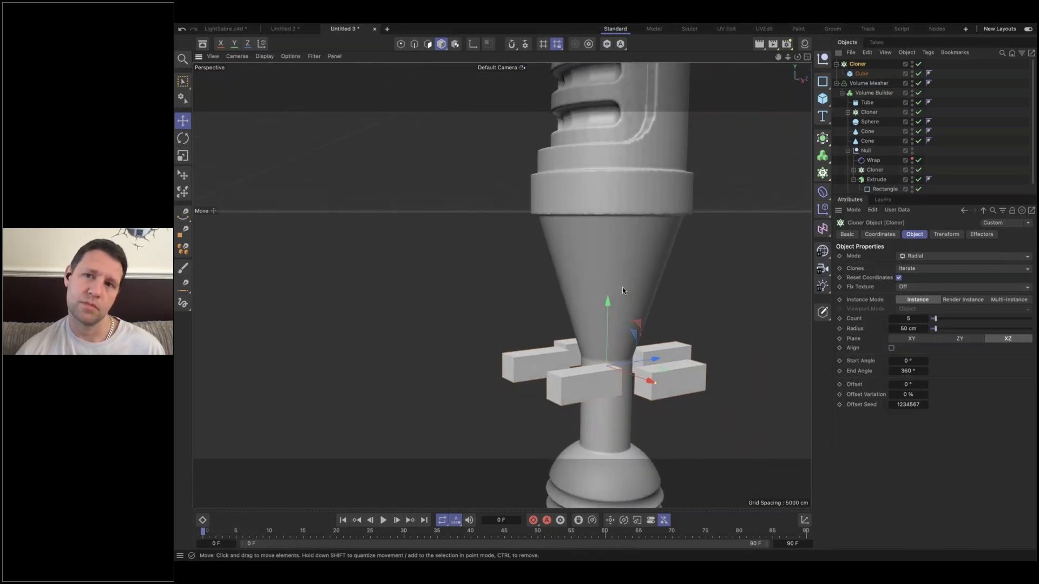
- Disable the cloner and take the cube out of its hierarchy
{"action": "left_click", "coordinate": [919, 64]}
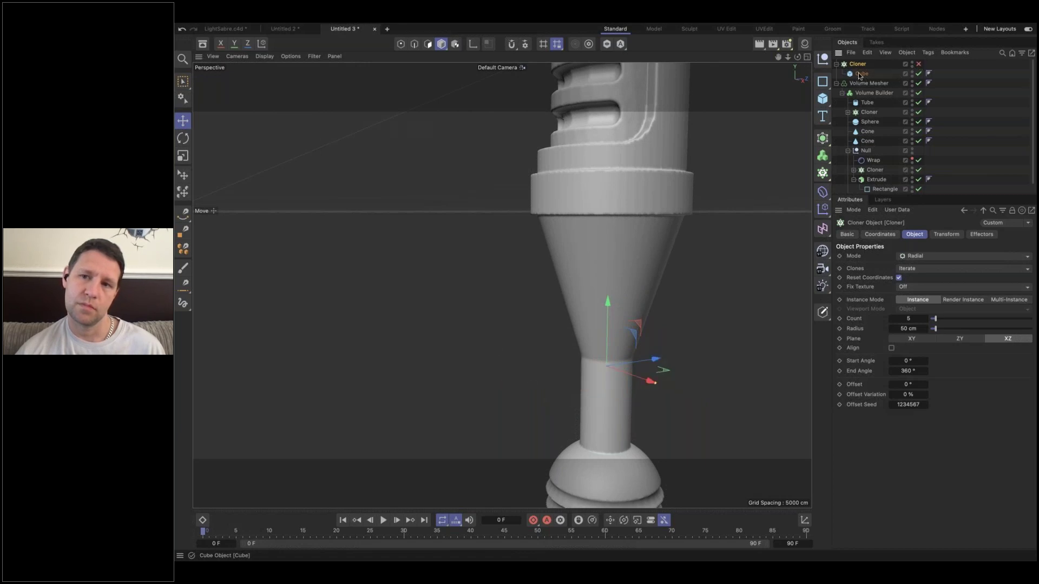
{"action": "left_click_drag", "start_coordinate": [860, 76], "coordinate": [861, 61]}
{"action": "scroll", "coordinate": [511, 325], "scroll_direction": "down", "scroll_amount": 6}
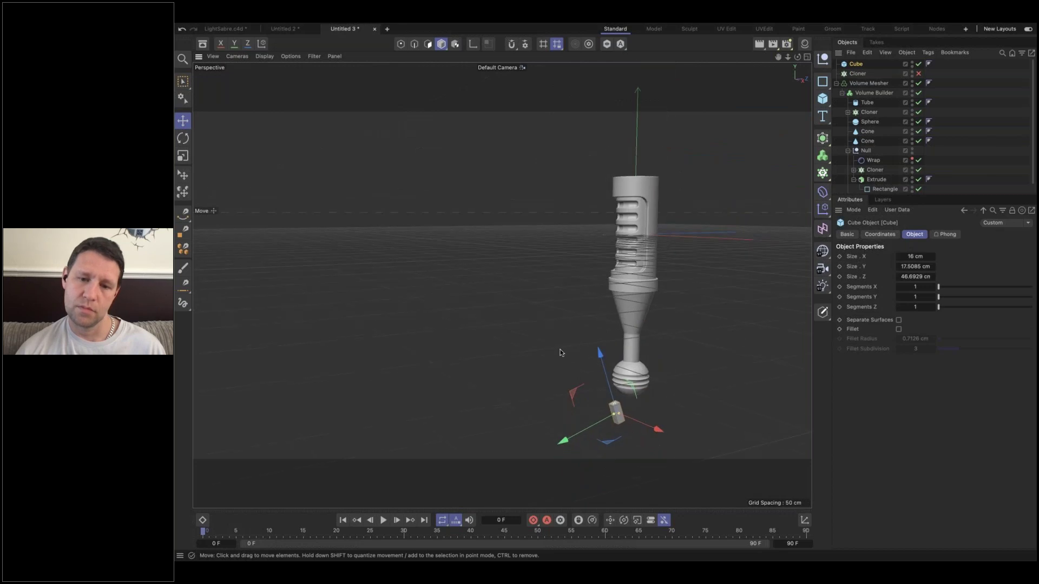
{"action": "left_click_drag", "start_coordinate": [595, 327], "coordinate": [615, 333], "text": "alt"}
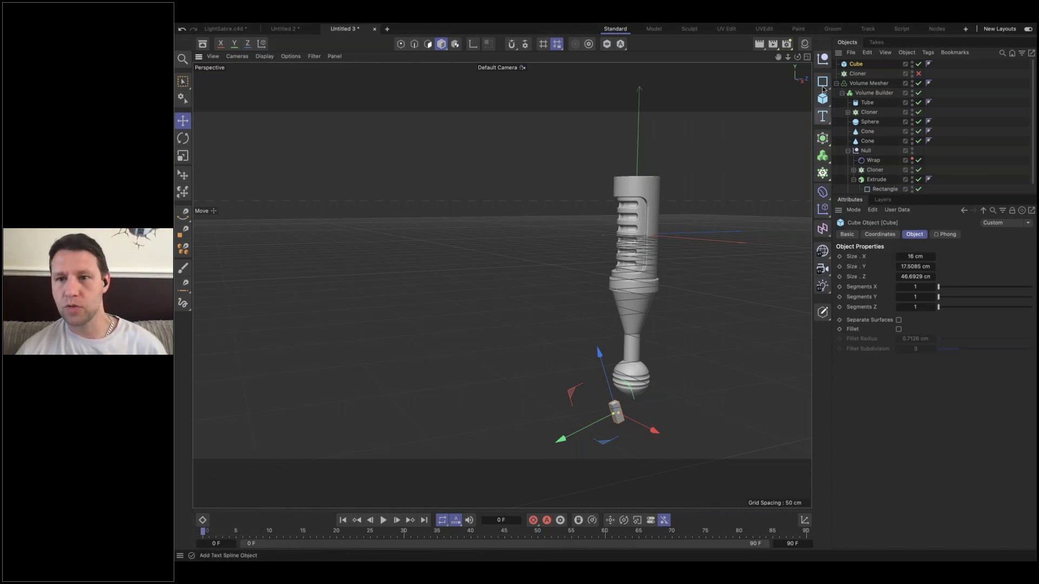
- Add a null, lower it along the hilt's axis to the cube's height and nest the cube under it
{"action": "left_click", "coordinate": [822, 58]}
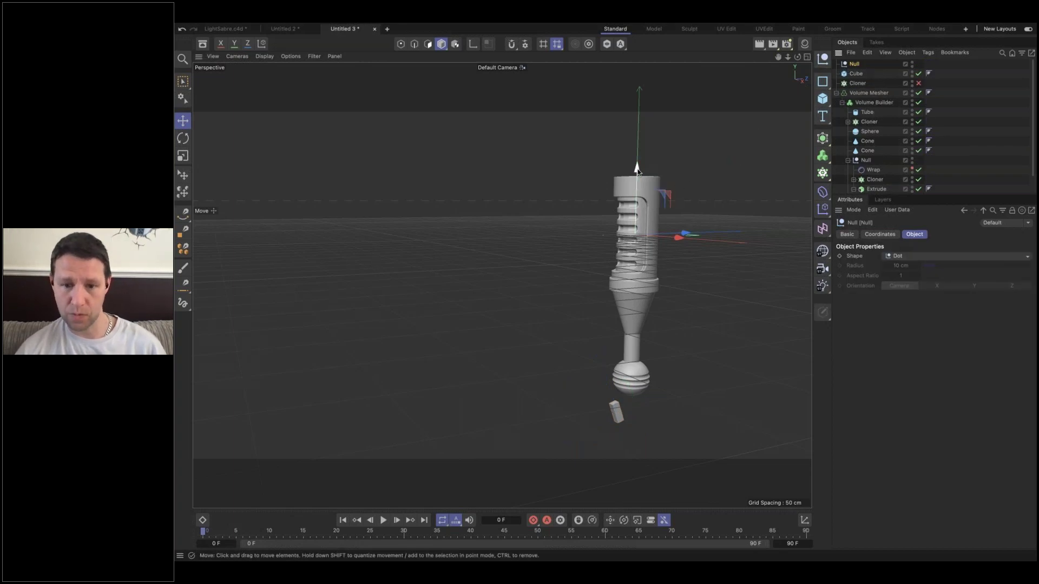
{"action": "left_click_drag", "start_coordinate": [637, 170], "coordinate": [638, 360]}
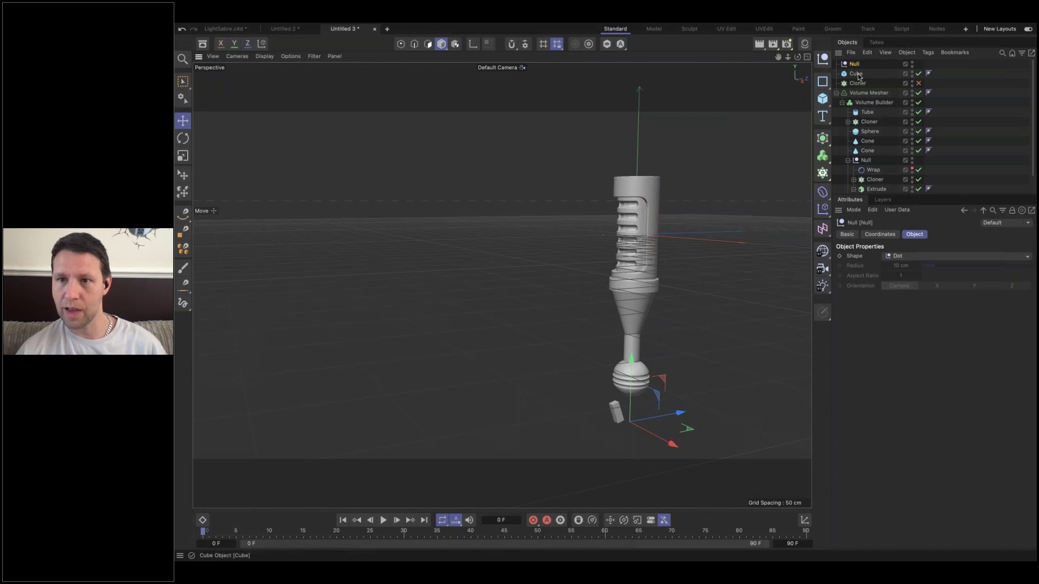
{"action": "left_click_drag", "start_coordinate": [858, 67], "coordinate": [857, 64]}
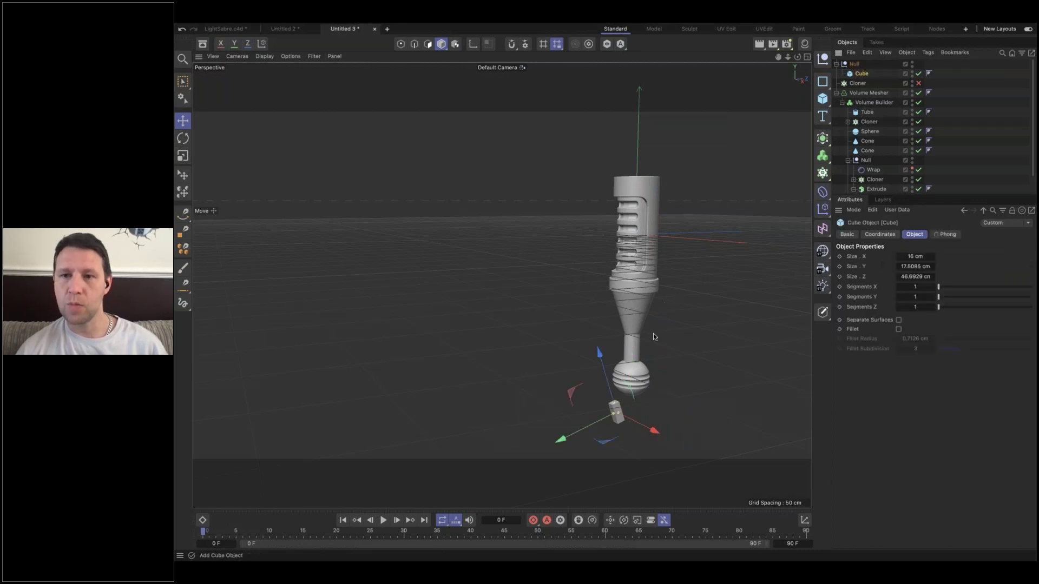
- Raise the null with its cube up to the tapered cone and nest it under the re-enabled cloner
{"action": "left_click", "coordinate": [853, 64]}
{"action": "left_click", "coordinate": [836, 65]}
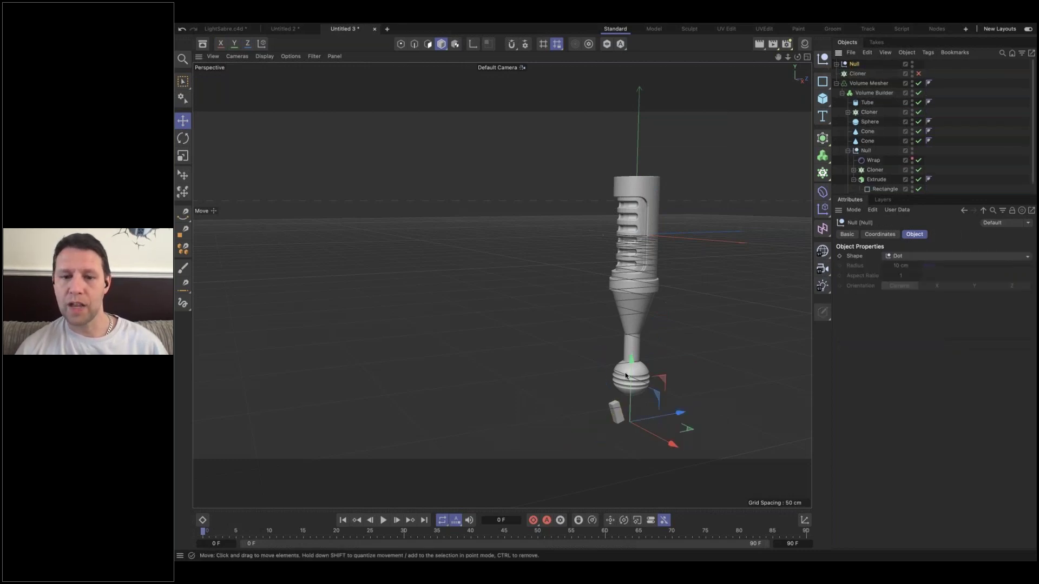
{"action": "left_click_drag", "start_coordinate": [626, 372], "coordinate": [629, 281]}
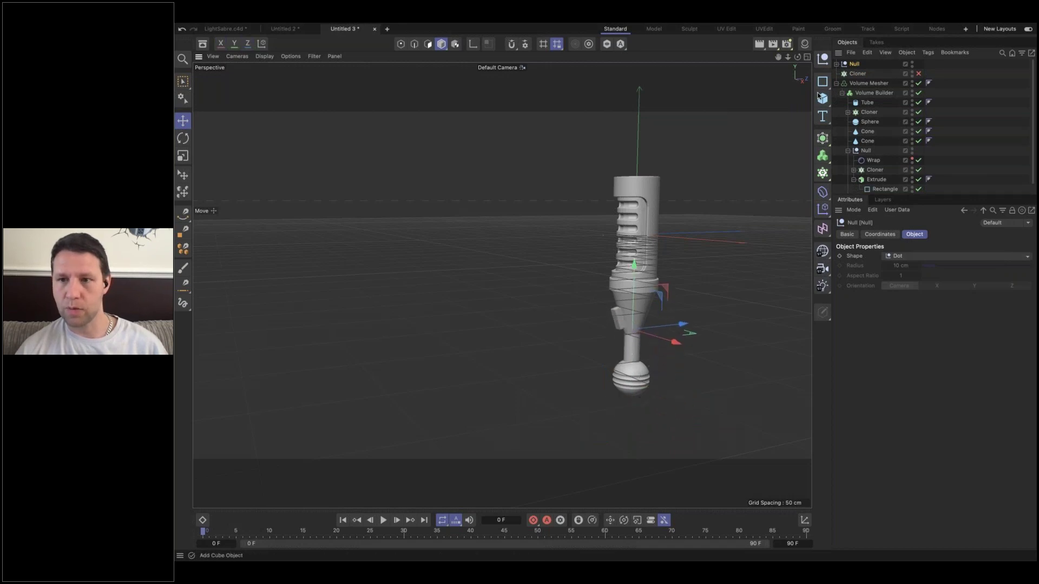
{"action": "left_click_drag", "start_coordinate": [855, 64], "coordinate": [858, 74]}
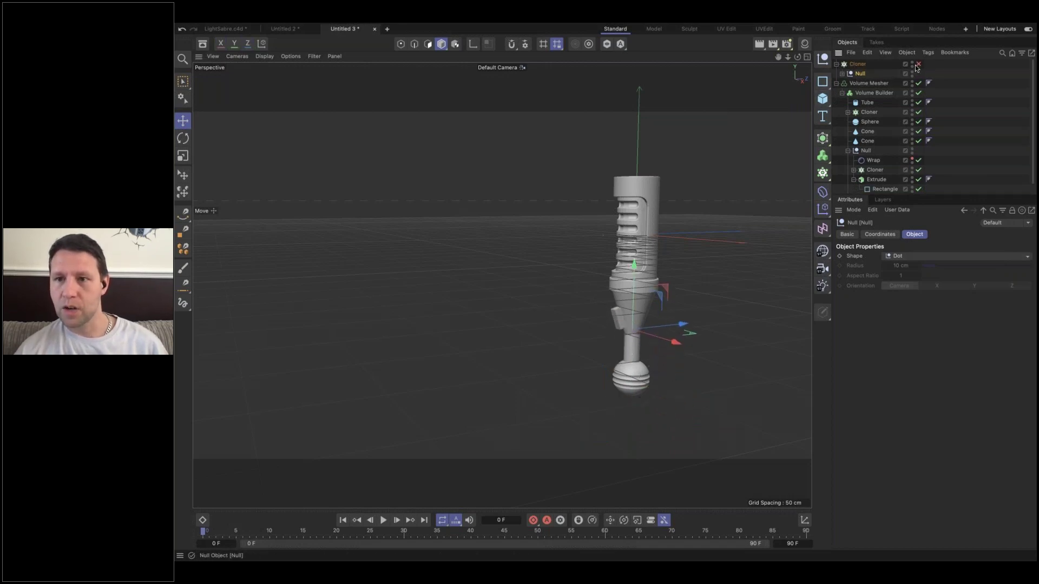
{"action": "left_click", "coordinate": [919, 65]}
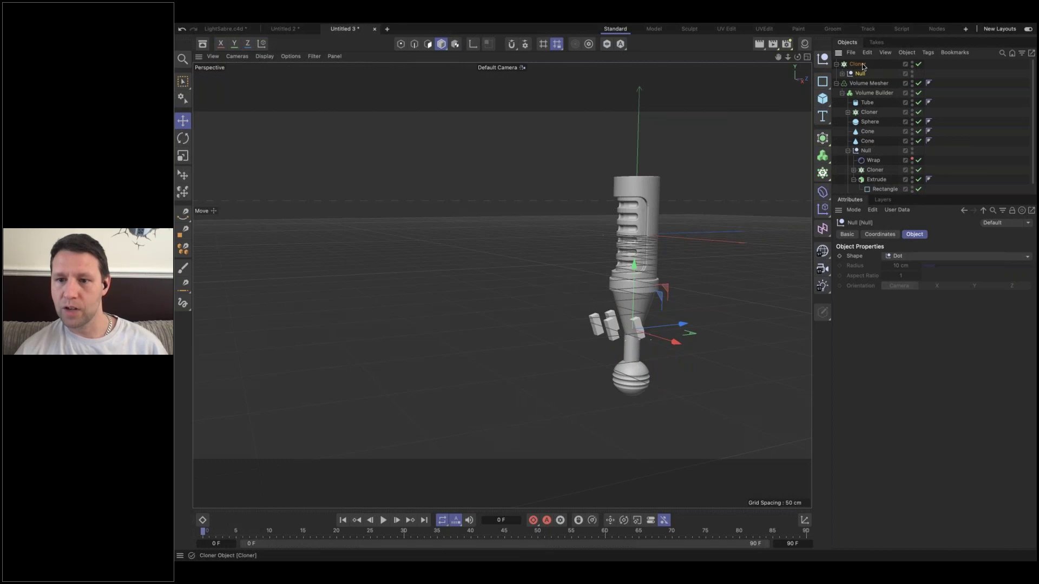
- Enable Align on the radial cloner and set its radius to 0 cm
{"action": "left_click", "coordinate": [892, 348]}
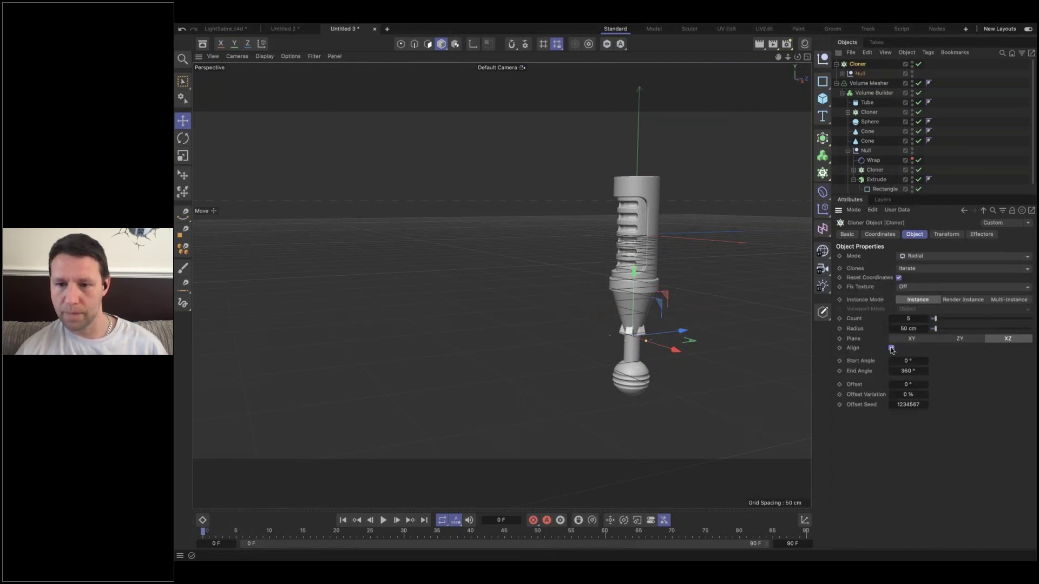
{"action": "left_click", "coordinate": [902, 327]}
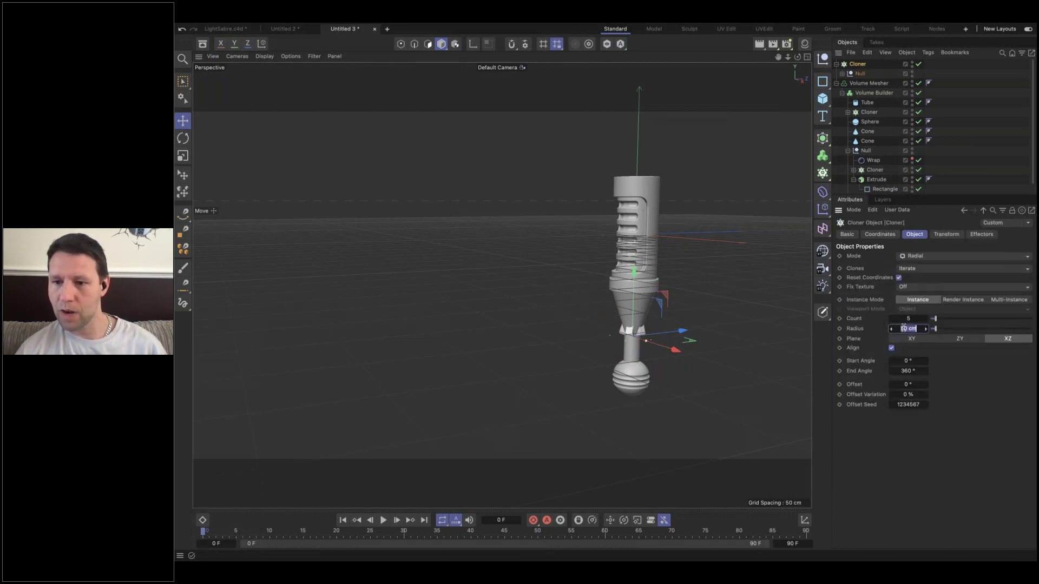
{"action": "type", "text": "0"}
{"action": "key", "text": "Return"}
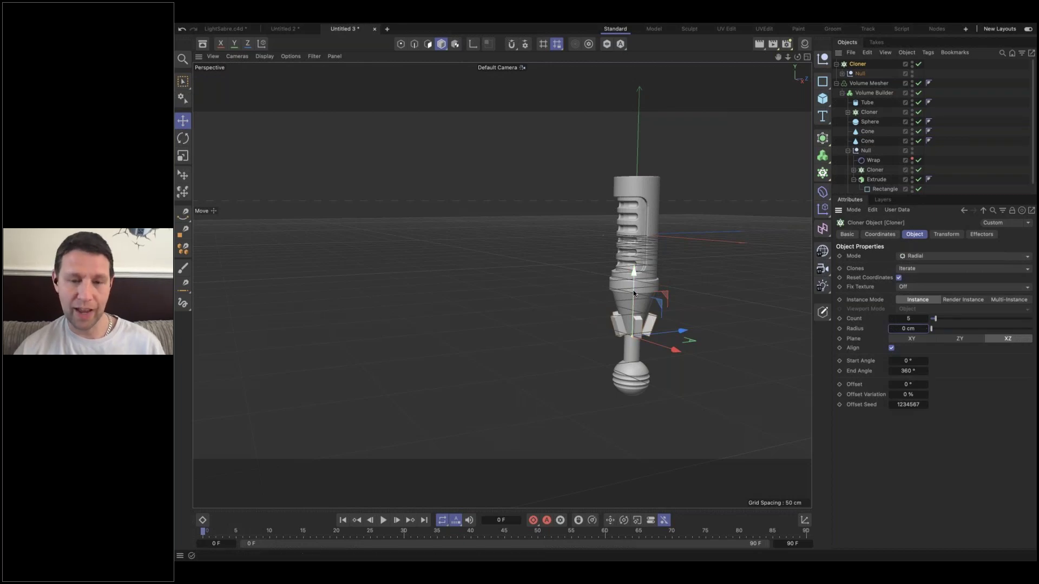
{"action": "left_click_drag", "start_coordinate": [647, 287], "coordinate": [545, 271], "text": "alt"}
{"action": "right_click_drag", "start_coordinate": [617, 323], "coordinate": [742, 324], "text": "alt"}
{"action": "mouse_move", "coordinate": [714, 322]}
{"action": "left_mouse_down", "text": "alt"}
{"action": "mouse_move", "coordinate": [807, 332]}
{"action": "mouse_move", "coordinate": [639, 239]}
{"action": "mouse_move", "coordinate": [580, 235]}
{"action": "mouse_move", "coordinate": [589, 191]}
{"action": "left_mouse_up", "text": "alt"}
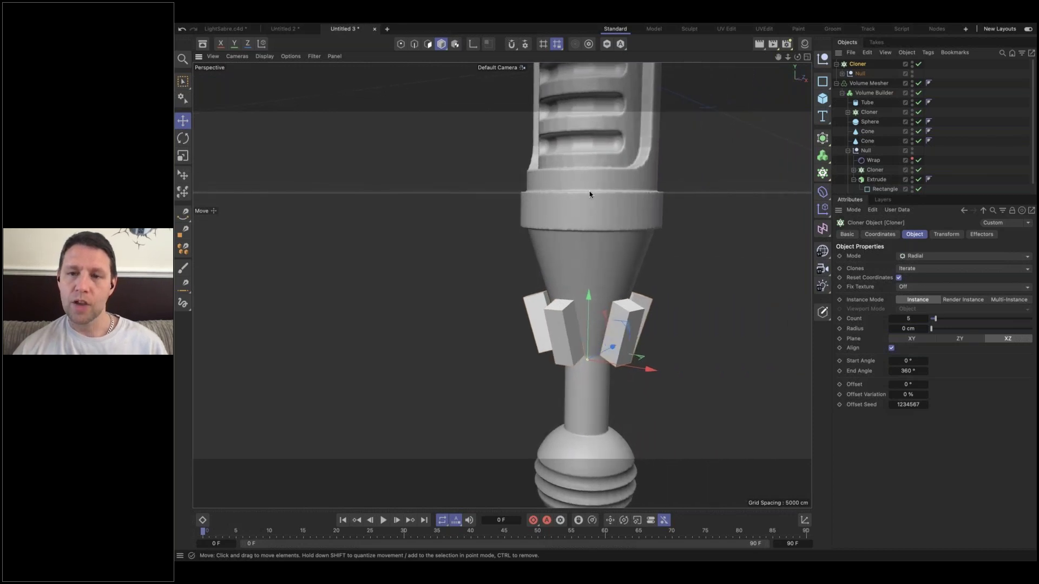
{"action": "left_click", "coordinate": [841, 74]}
{"action": "left_click", "coordinate": [867, 83]}
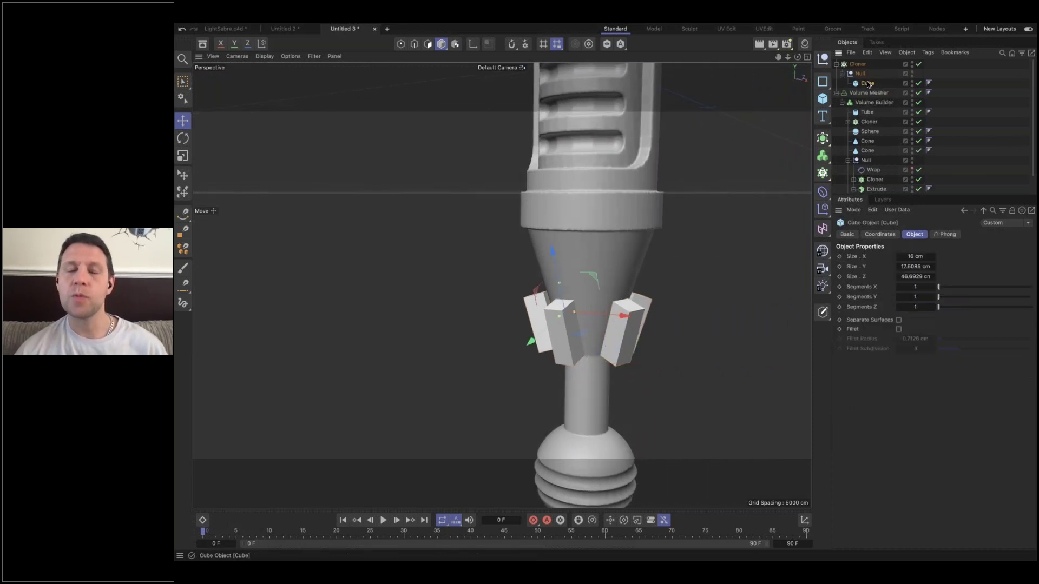
{"action": "left_click", "coordinate": [862, 76]}
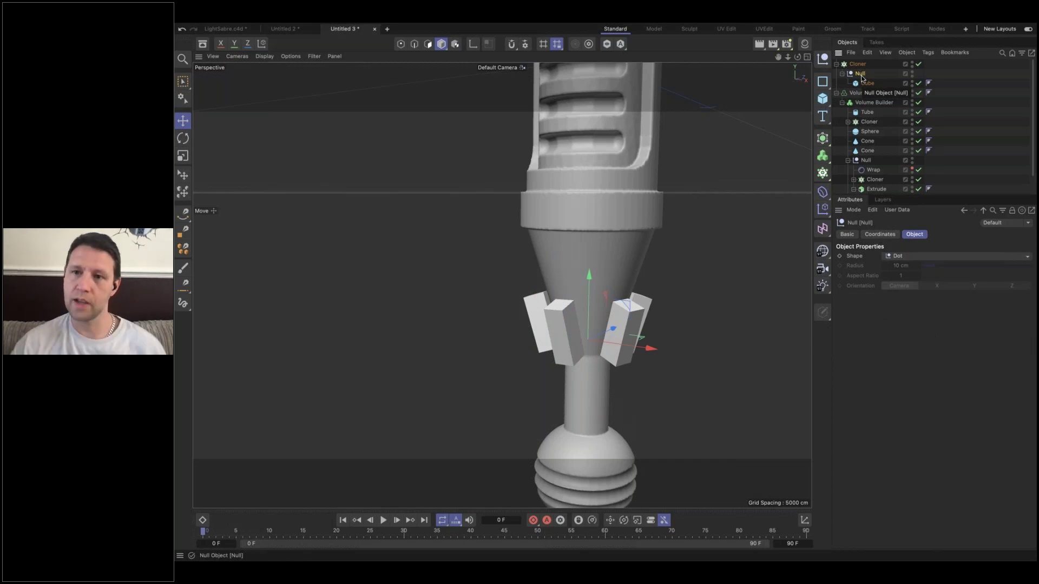
- Raise the radial cloner so the cube clones sit higher on the tapered cone
{"action": "left_click", "coordinate": [858, 64]}
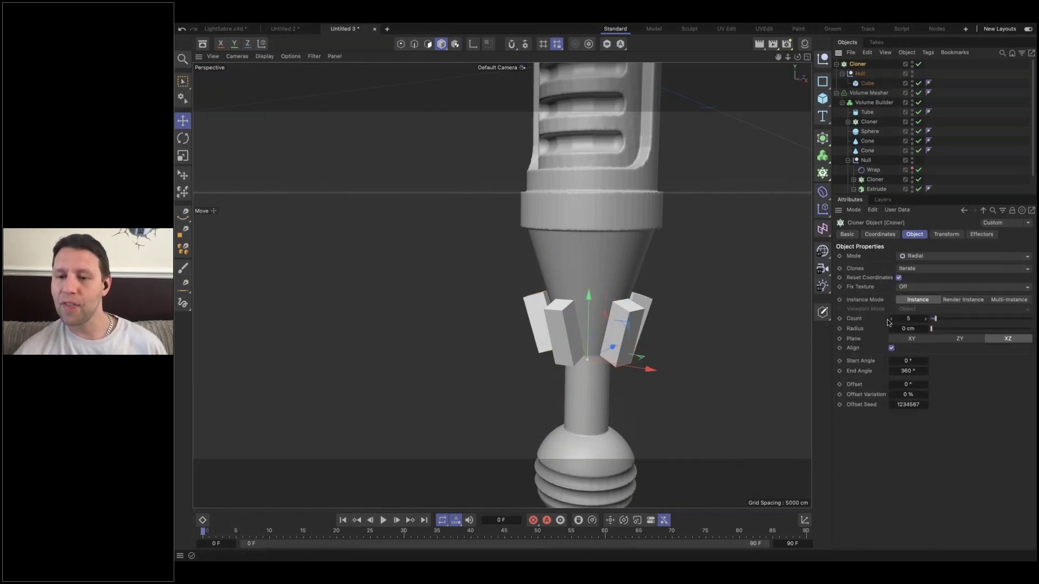
{"action": "mouse_move", "coordinate": [900, 328]}
{"action": "left_mouse_down"}
{"action": "mouse_move", "coordinate": [976, 328]}
{"action": "mouse_move", "coordinate": [921, 330]}
{"action": "left_mouse_up"}
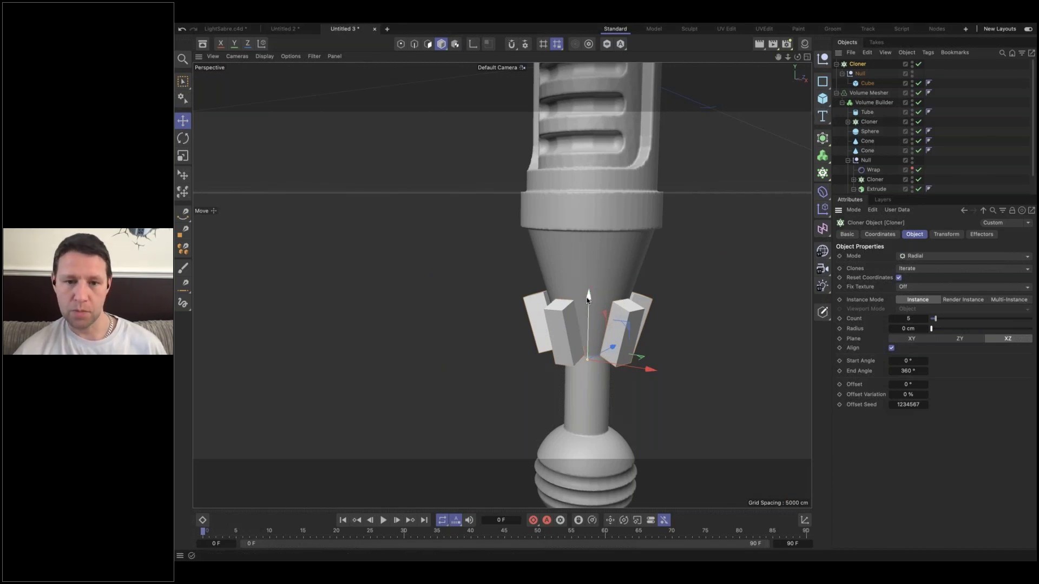
{"action": "left_click_drag", "start_coordinate": [589, 283], "coordinate": [588, 247]}
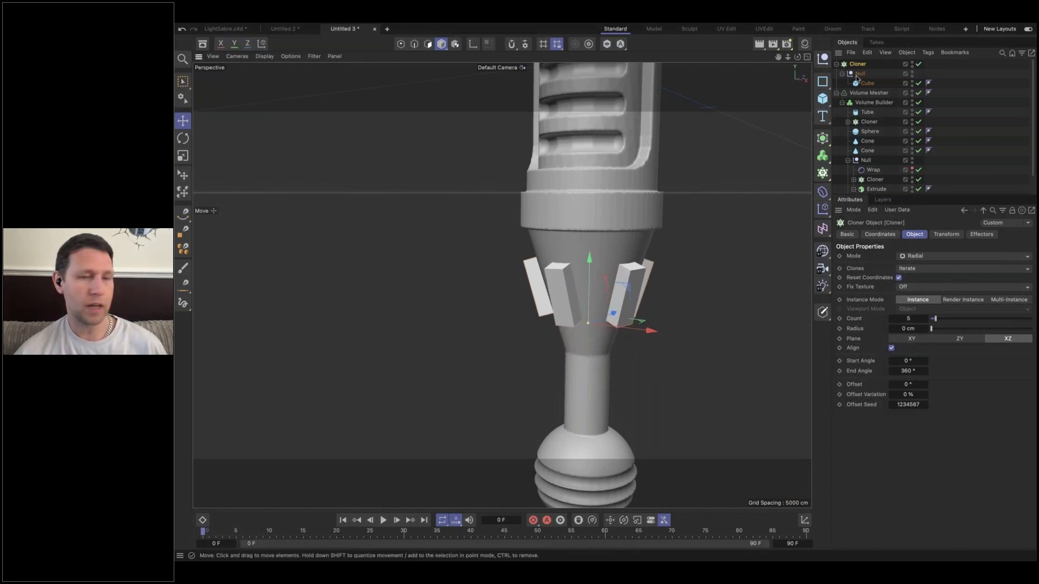
- Nest the cube cloner in the Volume Builder above the tube and set its mode to Subtract
{"action": "left_click", "coordinate": [837, 64]}
{"action": "left_click_drag", "start_coordinate": [857, 63], "coordinate": [872, 79]}
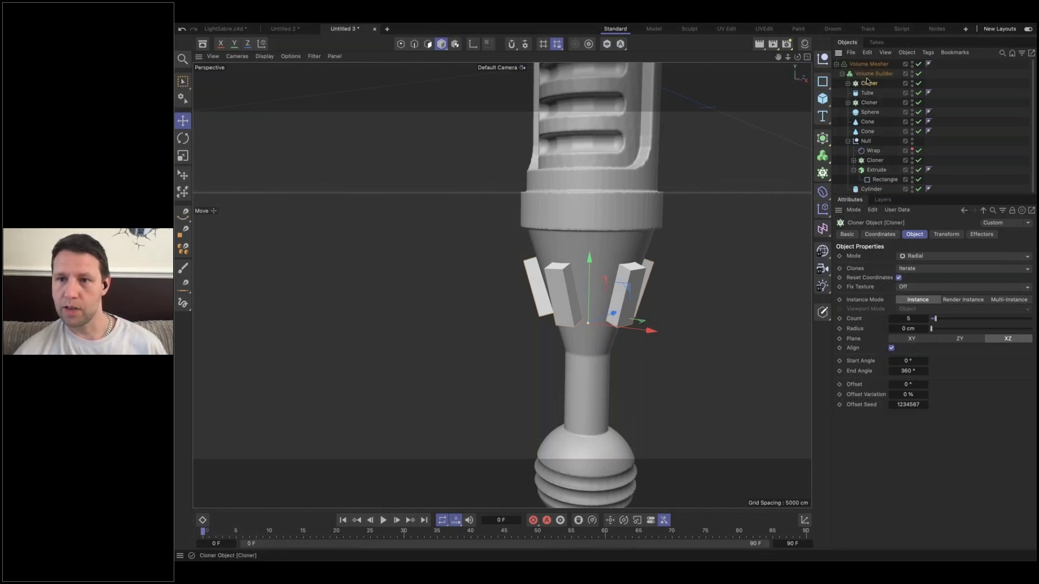
{"action": "left_click", "coordinate": [873, 74]}
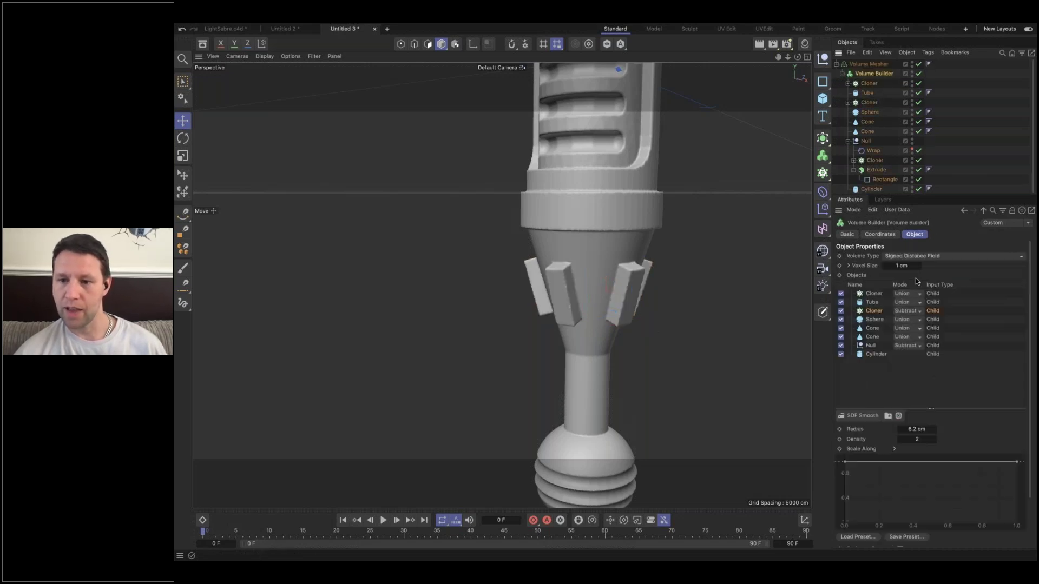
{"action": "left_click", "coordinate": [914, 295]}
{"action": "left_click", "coordinate": [916, 313]}
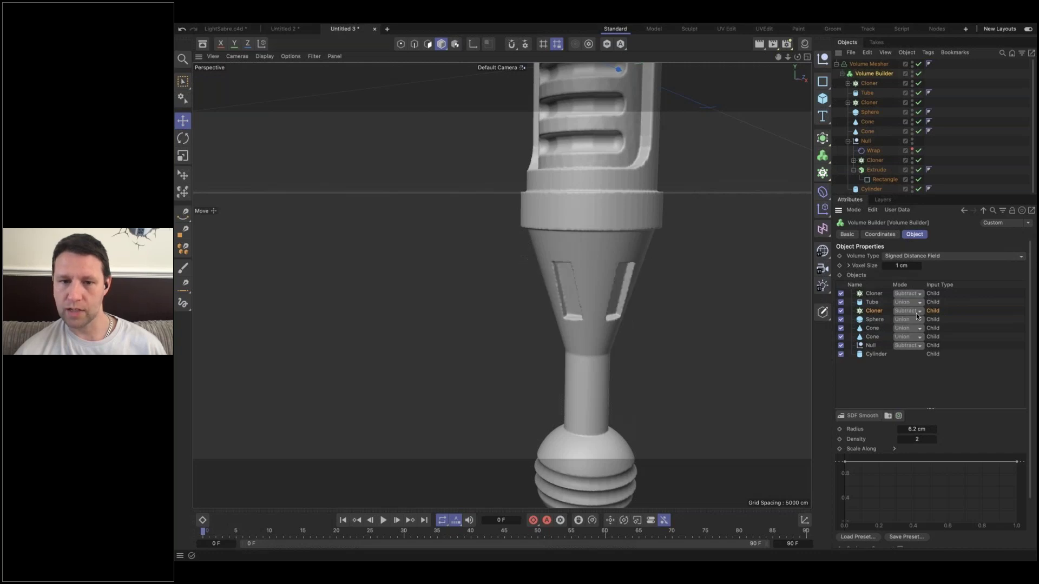
- Examine the whole hilt and the slots cut into its tapered cone from several sides
{"action": "left_click_drag", "start_coordinate": [585, 286], "coordinate": [514, 268], "text": "alt"}
{"action": "scroll", "coordinate": [563, 272], "scroll_direction": "down", "scroll_amount": 5}
{"action": "right_click_drag", "start_coordinate": [514, 269], "coordinate": [456, 290], "text": "alt"}
{"action": "left_click_drag", "start_coordinate": [456, 290], "coordinate": [475, 279], "text": "alt"}
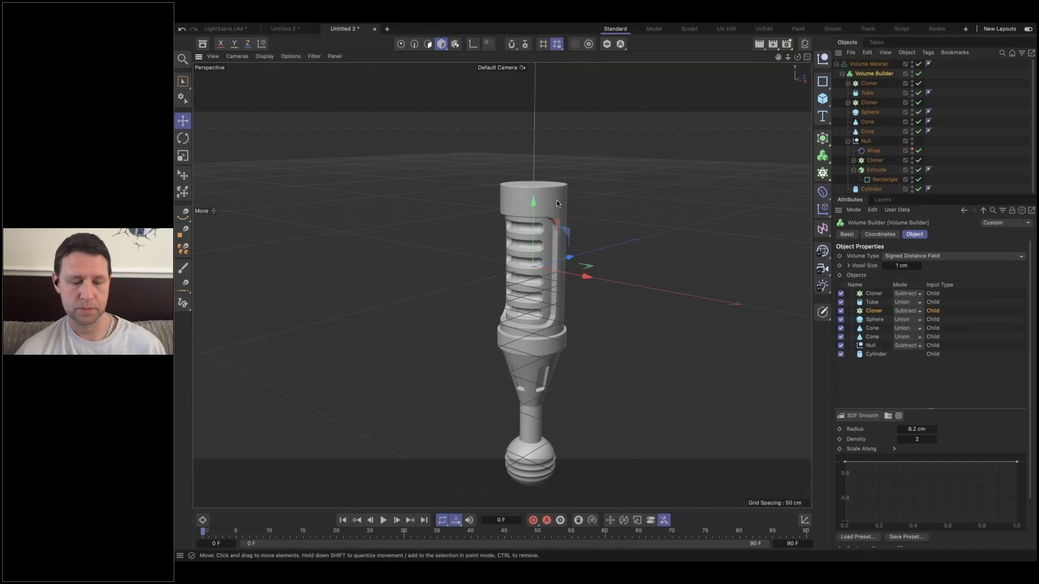
{"action": "left_click_drag", "start_coordinate": [556, 203], "coordinate": [544, 321], "text": "alt"}
{"action": "scroll", "coordinate": [544, 321], "scroll_direction": "up", "scroll_amount": 3}
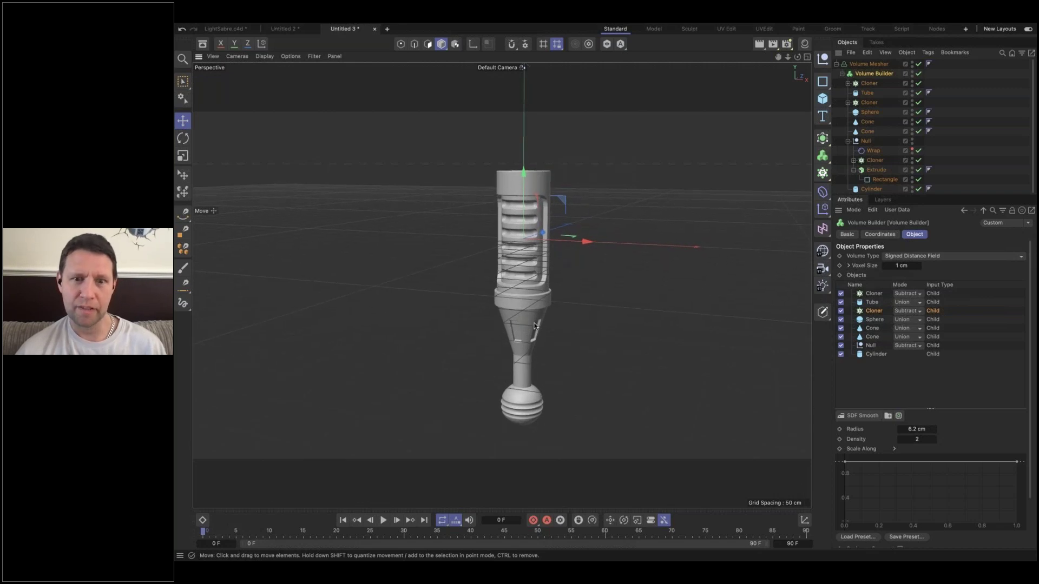
{"action": "mouse_move", "coordinate": [539, 327]}
{"action": "left_mouse_down", "text": "alt"}
{"action": "mouse_move", "coordinate": [411, 302]}
{"action": "mouse_move", "coordinate": [319, 322]}
{"action": "mouse_move", "coordinate": [550, 310]}
{"action": "left_mouse_up", "text": "alt"}
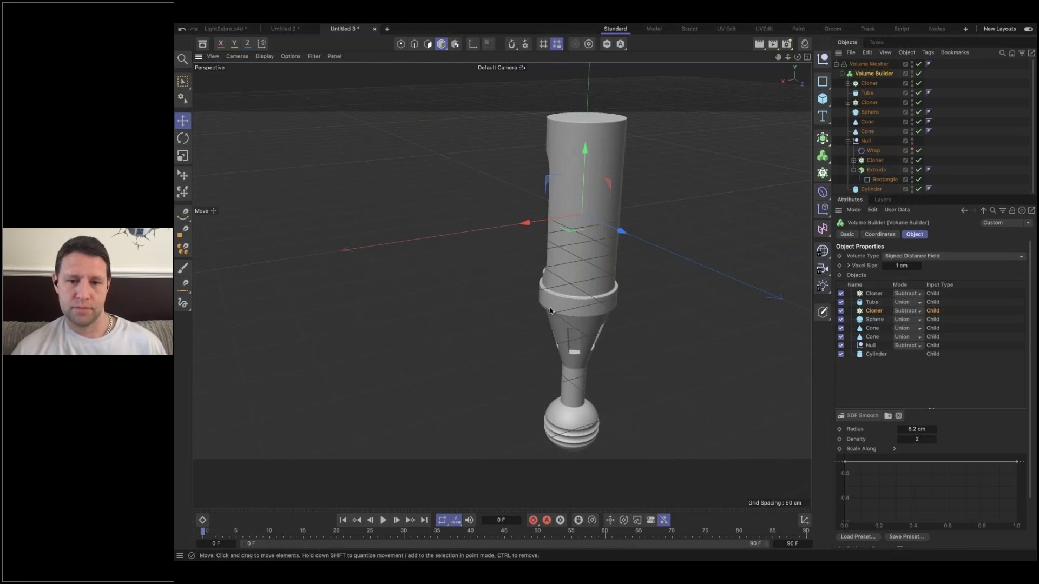
{"action": "left_click_drag", "start_coordinate": [555, 310], "coordinate": [522, 284], "text": "alt"}
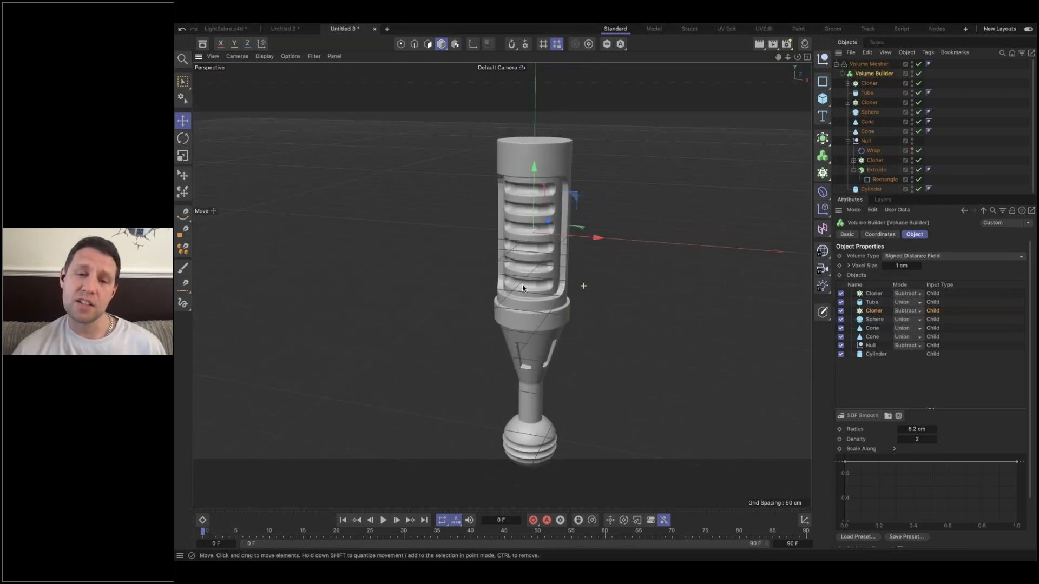
- Duplicate the radial cloner that cuts the cone's slots and delete the null with the cube from the copy
{"action": "scroll", "coordinate": [514, 284], "scroll_direction": "down", "scroll_amount": 2}
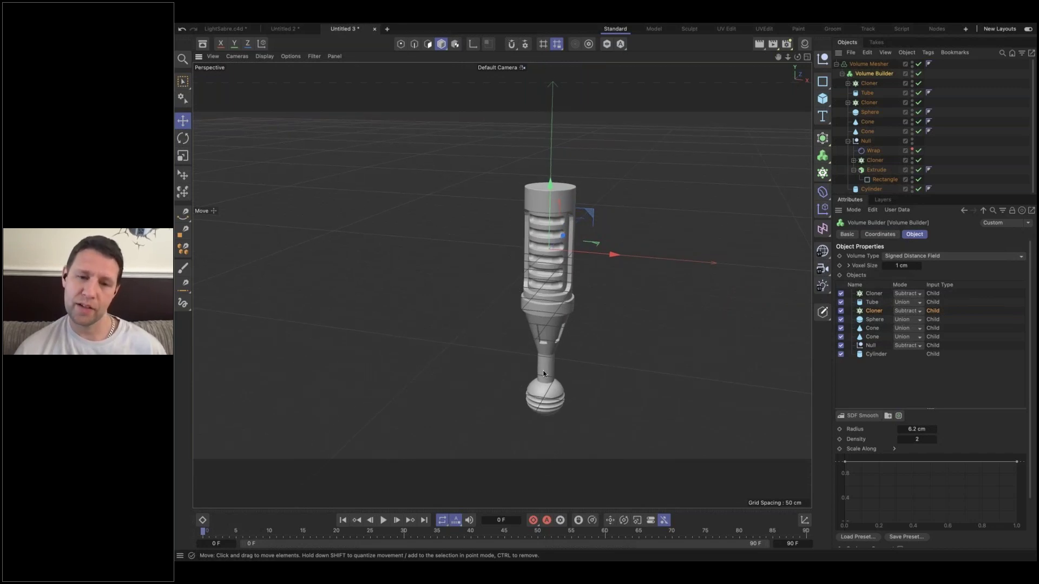
{"action": "scroll", "coordinate": [554, 348], "scroll_direction": "up", "scroll_amount": 6}
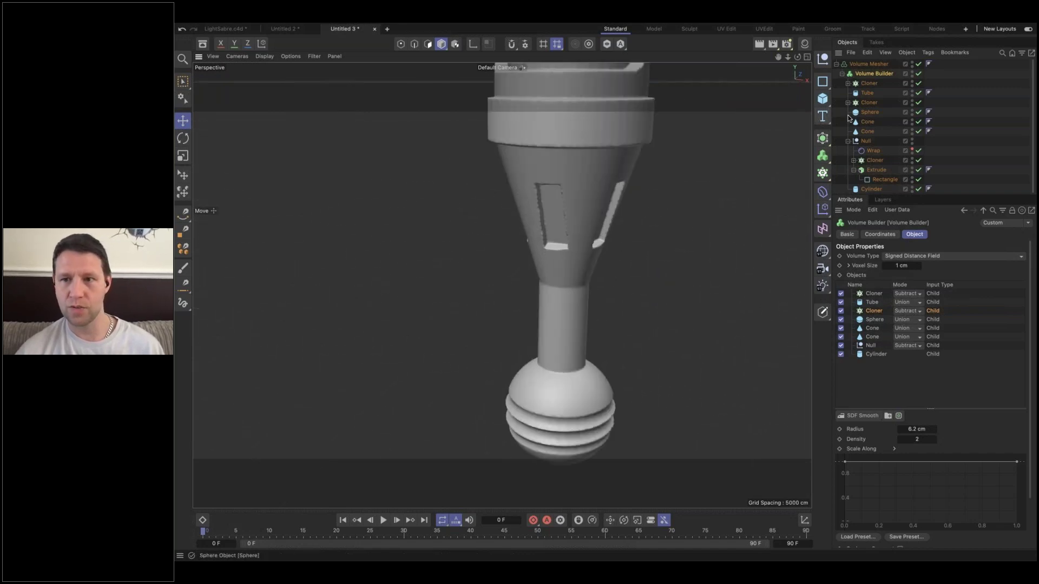
{"action": "left_click", "coordinate": [869, 88]}
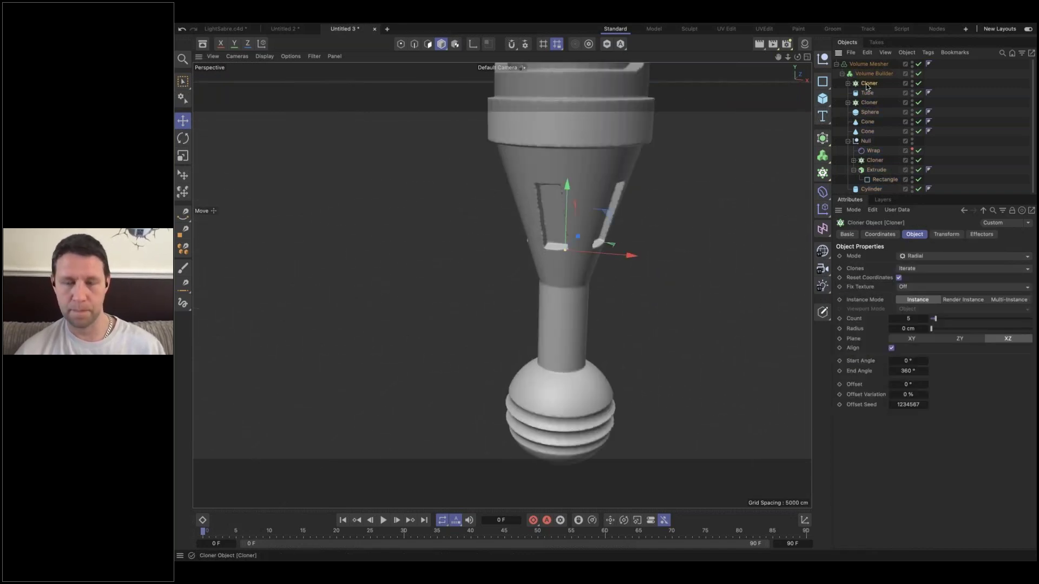
{"action": "key", "text": "ctrl+c"}
{"action": "key", "text": "ctrl+v"}
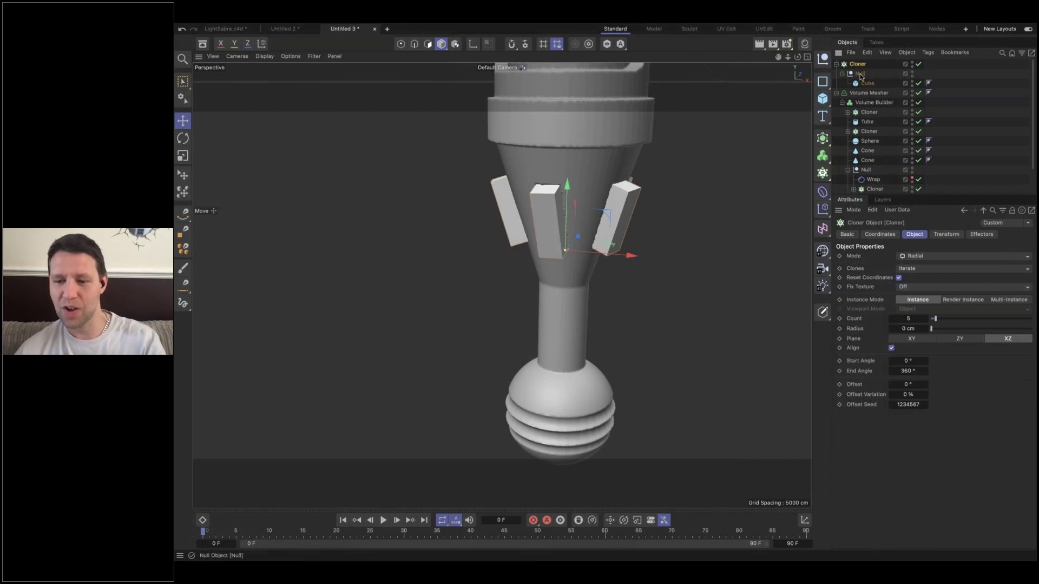
{"action": "left_click", "coordinate": [861, 77]}
{"action": "key", "text": "Delete"}
- Add a cube primitive and set its X and Z sizes to 20 cm
{"action": "left_click_drag", "start_coordinate": [822, 98], "coordinate": [873, 113]}
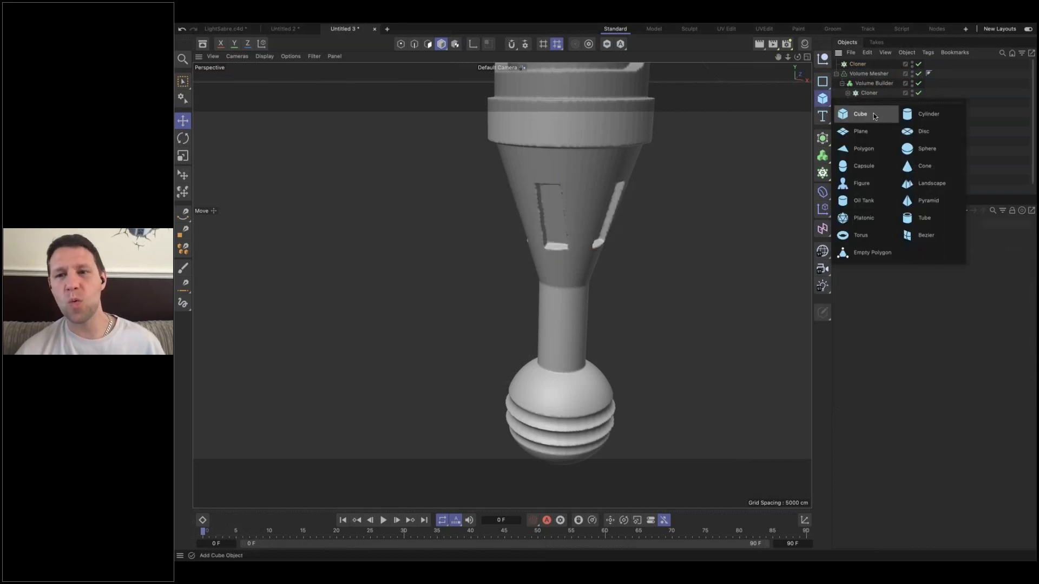
{"action": "left_click", "coordinate": [873, 115]}
{"action": "mouse_move", "coordinate": [671, 182]}
{"action": "right_mouse_down", "text": "alt"}
{"action": "mouse_move", "coordinate": [486, 188]}
{"action": "mouse_move", "coordinate": [530, 180]}
{"action": "right_mouse_up", "text": "alt"}
{"action": "middle_click_drag", "start_coordinate": [530, 183], "coordinate": [501, 297], "text": "alt"}
{"action": "left_click_drag", "start_coordinate": [670, 195], "coordinate": [639, 183]}
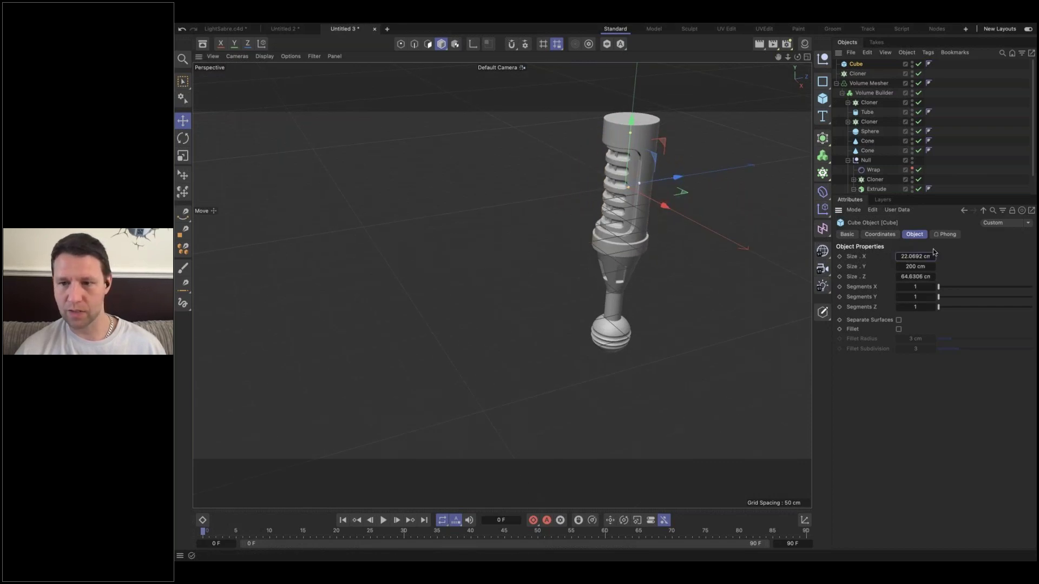
{"action": "key", "text": "0"}
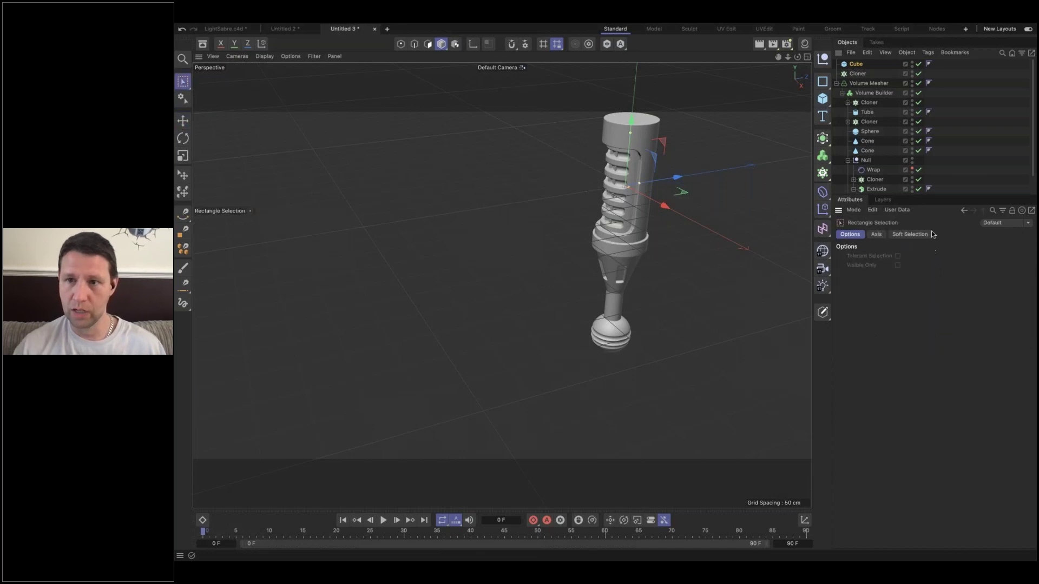
{"action": "left_click", "coordinate": [912, 256]}
{"action": "left_click", "coordinate": [911, 276]}
{"action": "type", "text": "20"}
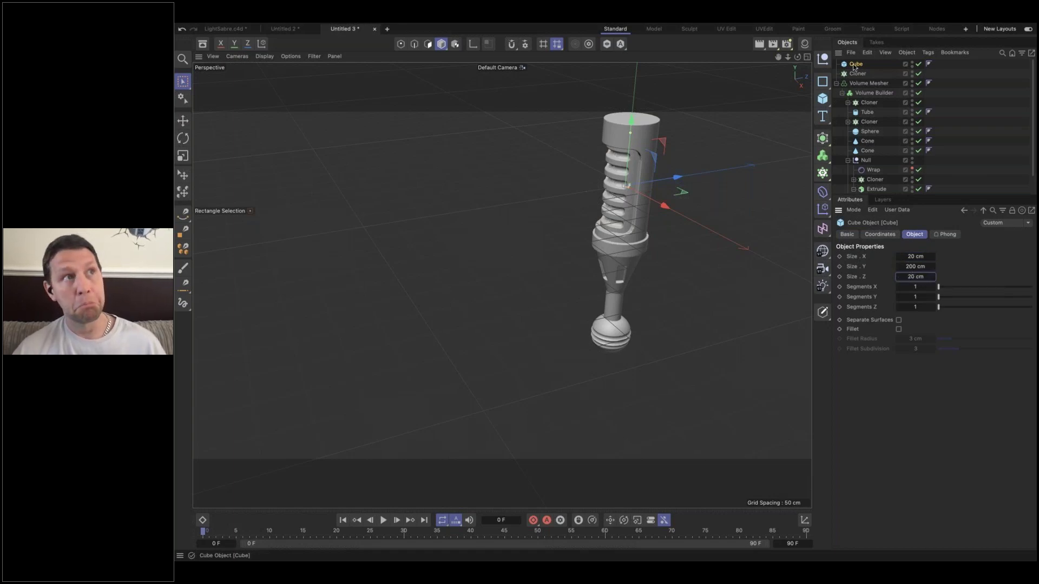
- Nest the new cube in the empty radial cloner and set the cloner's radius to 31 cm
{"action": "left_click_drag", "start_coordinate": [854, 66], "coordinate": [858, 74]}
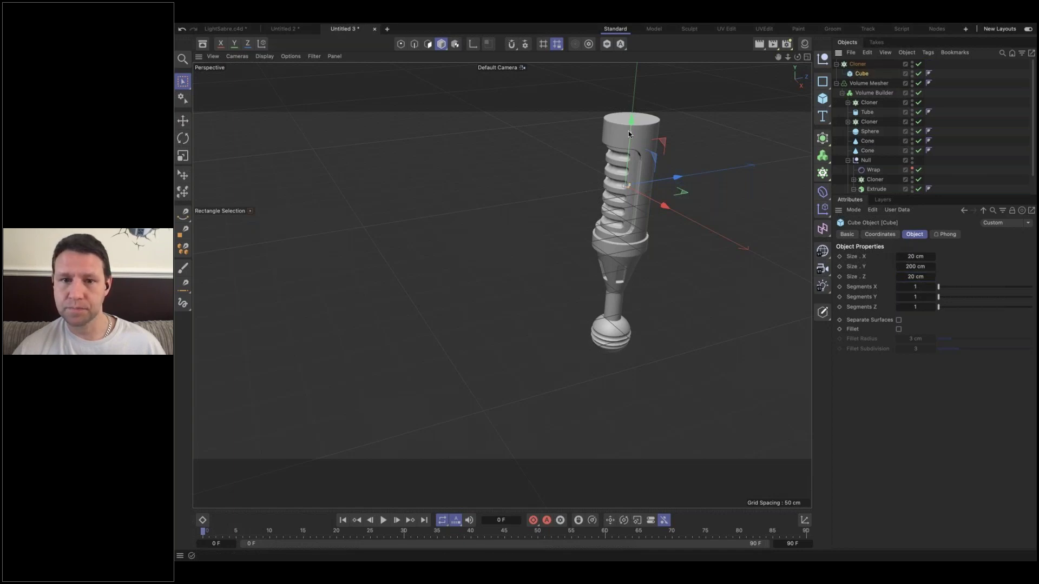
{"action": "left_click", "coordinate": [857, 64]}
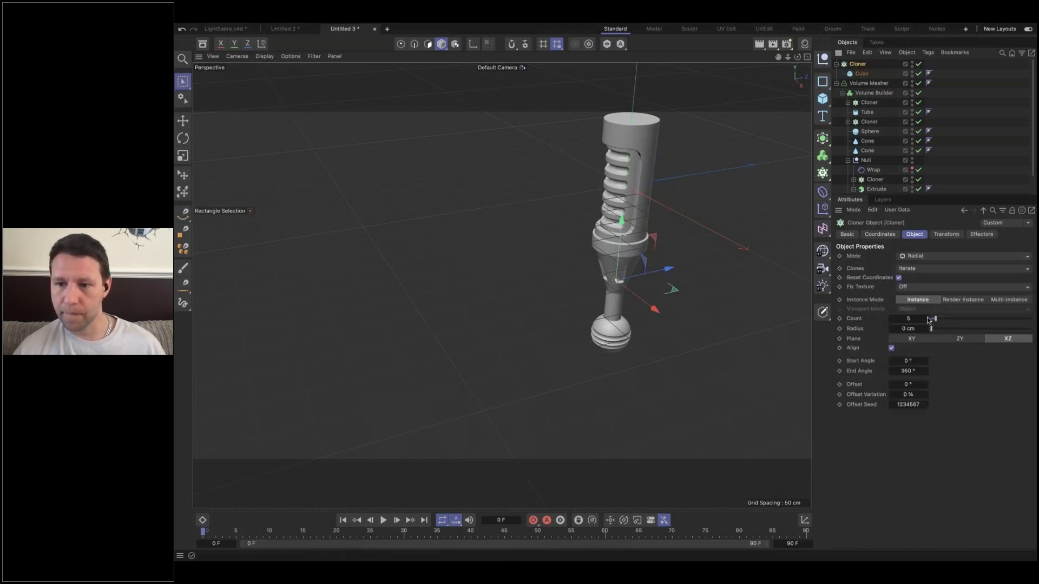
{"action": "left_click_drag", "start_coordinate": [932, 331], "coordinate": [933, 331]}
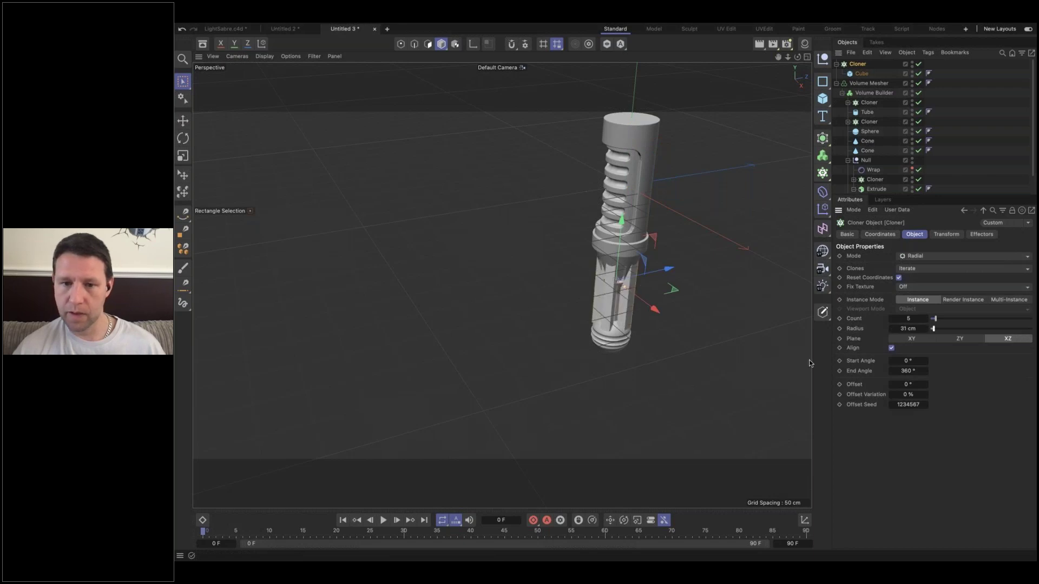
{"action": "scroll", "coordinate": [632, 317], "scroll_direction": "up", "scroll_amount": 5}
{"action": "left_click_drag", "start_coordinate": [686, 294], "coordinate": [688, 293], "text": "alt"}
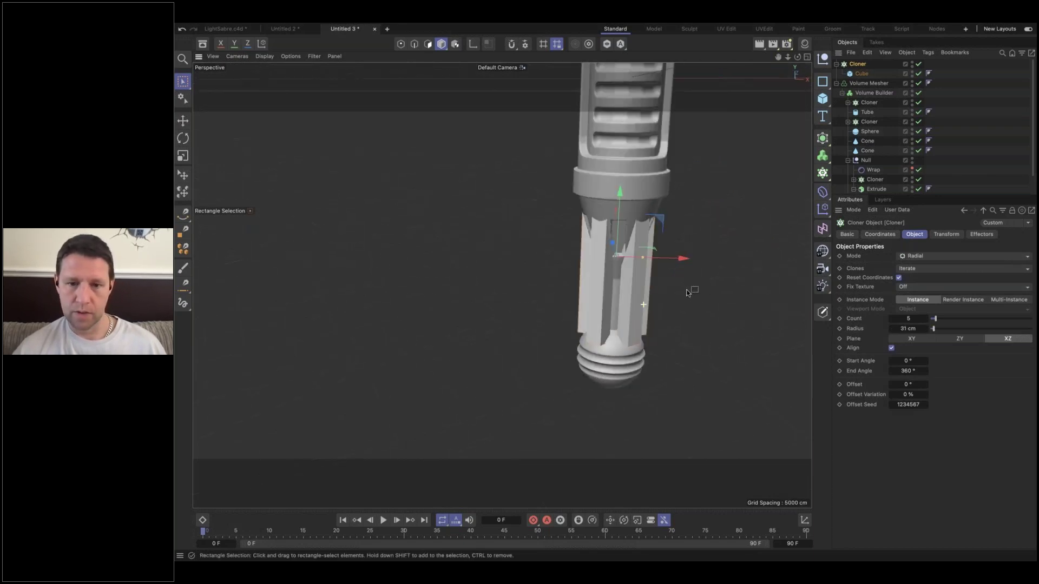
{"action": "scroll", "coordinate": [622, 266], "scroll_direction": "up", "scroll_amount": 3}
- Set the cloned cube's X and Z sizes to 10 cm to make the bars thinner
{"action": "left_click", "coordinate": [862, 74]}
{"action": "left_click", "coordinate": [911, 256]}
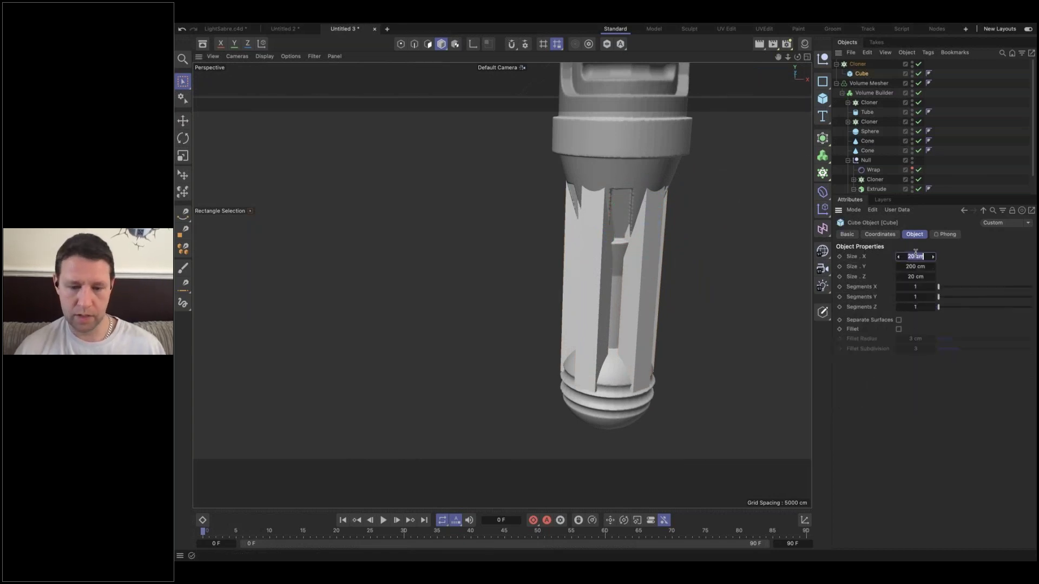
{"action": "type", "text": "10"}
{"action": "key", "text": "Tab"}
{"action": "key", "text": "Tab"}
{"action": "type", "text": "10"}
{"action": "key", "text": "Return"}
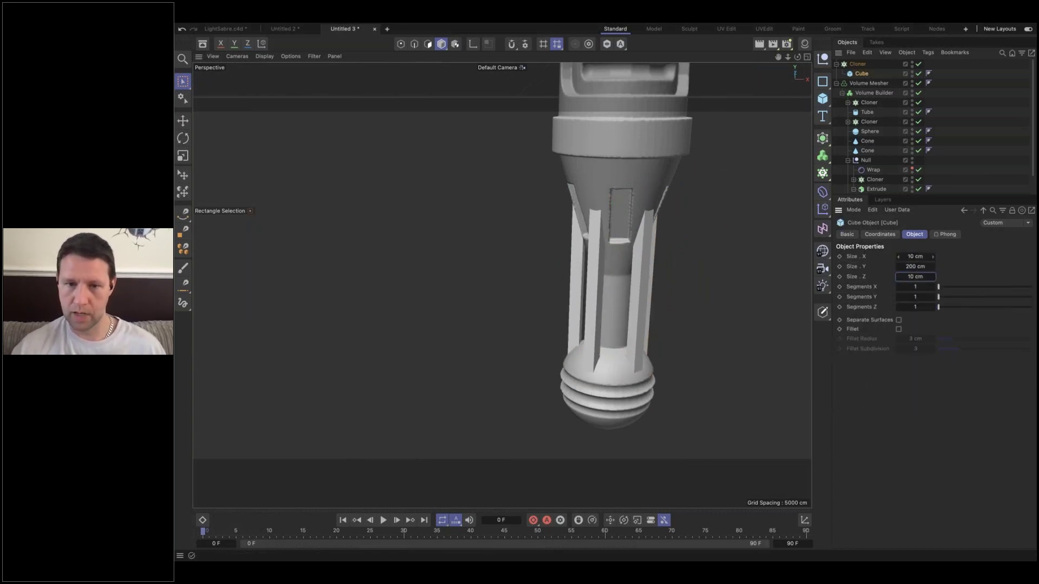
- Nest the bar cloner in the Volume Builder above its other children
{"action": "left_click_drag", "start_coordinate": [670, 188], "coordinate": [586, 311], "text": "alt"}
{"action": "left_click", "coordinate": [837, 65]}
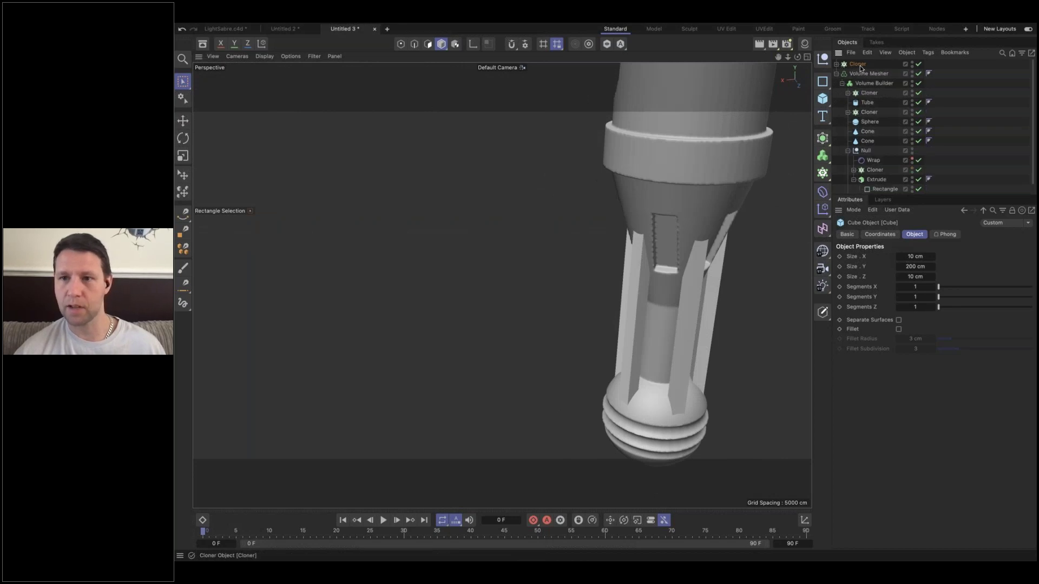
{"action": "left_click_drag", "start_coordinate": [858, 64], "coordinate": [869, 88]}
{"action": "left_click_drag", "start_coordinate": [710, 180], "coordinate": [676, 176], "text": "alt"}
{"action": "scroll", "coordinate": [703, 173], "scroll_direction": "down", "scroll_amount": 6}
{"action": "middle_click_drag", "start_coordinate": [707, 145], "coordinate": [534, 173], "text": "alt"}
{"action": "mouse_move", "coordinate": [529, 173]}
{"action": "left_mouse_down", "text": "alt"}
{"action": "mouse_move", "coordinate": [364, 174]}
{"action": "mouse_move", "coordinate": [522, 185]}
{"action": "mouse_move", "coordinate": [547, 172]}
{"action": "left_mouse_up", "text": "alt"}
{"action": "middle_click_drag", "start_coordinate": [547, 172], "coordinate": [530, 187], "text": "alt"}
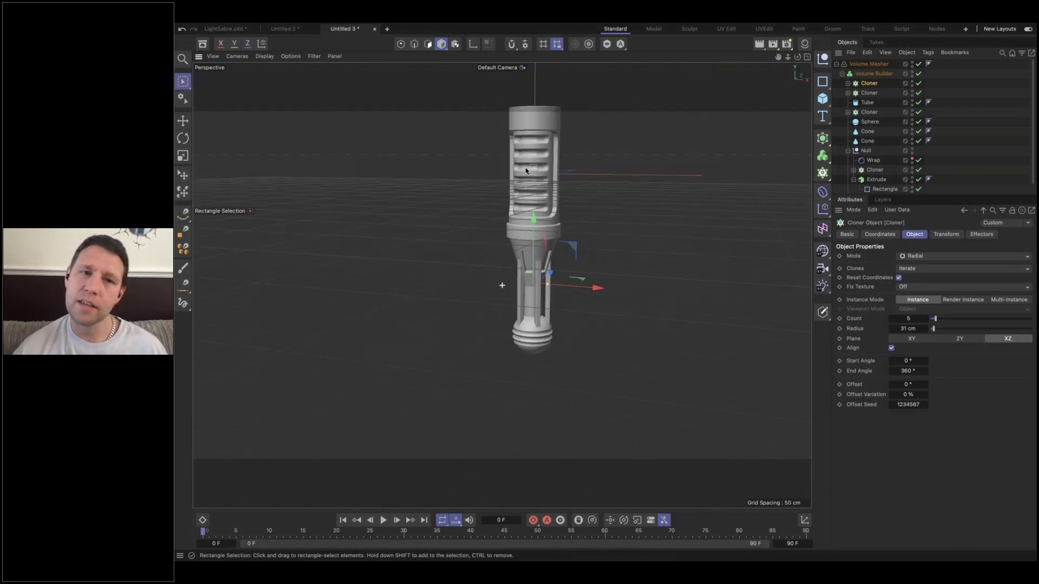
- Hide the workplane grid with the viewport display filters, leaving the World Grid filter enabled
{"action": "left_click", "coordinate": [314, 57]}
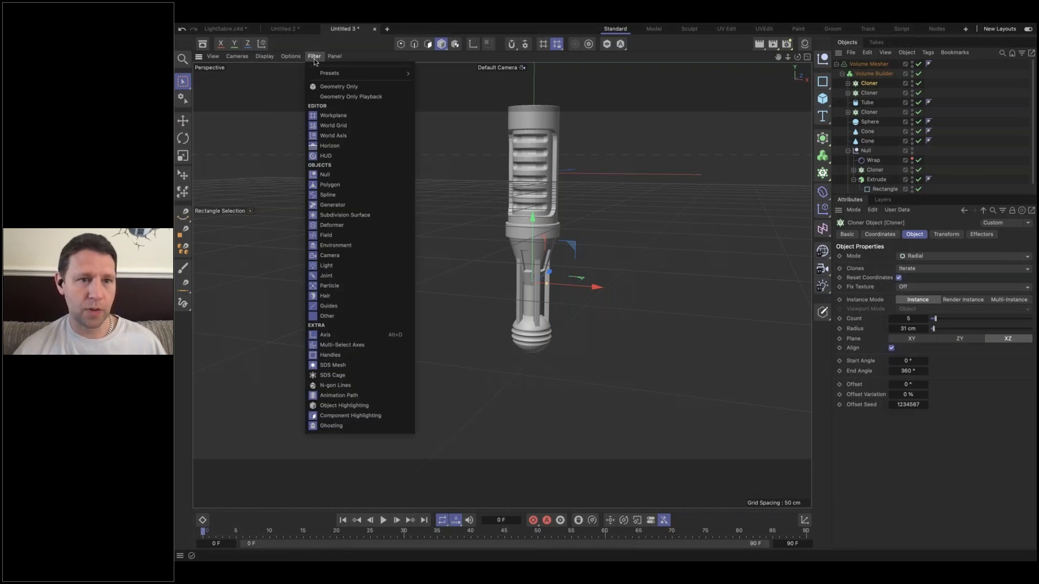
{"action": "left_click", "coordinate": [326, 127]}
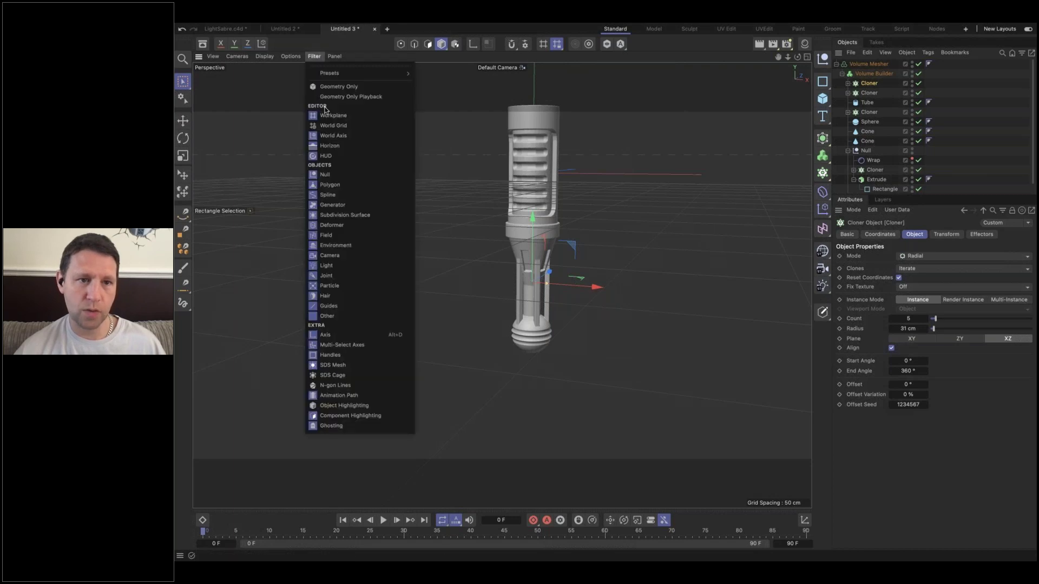
{"action": "left_click", "coordinate": [315, 58]}
{"action": "left_click", "coordinate": [314, 58]}
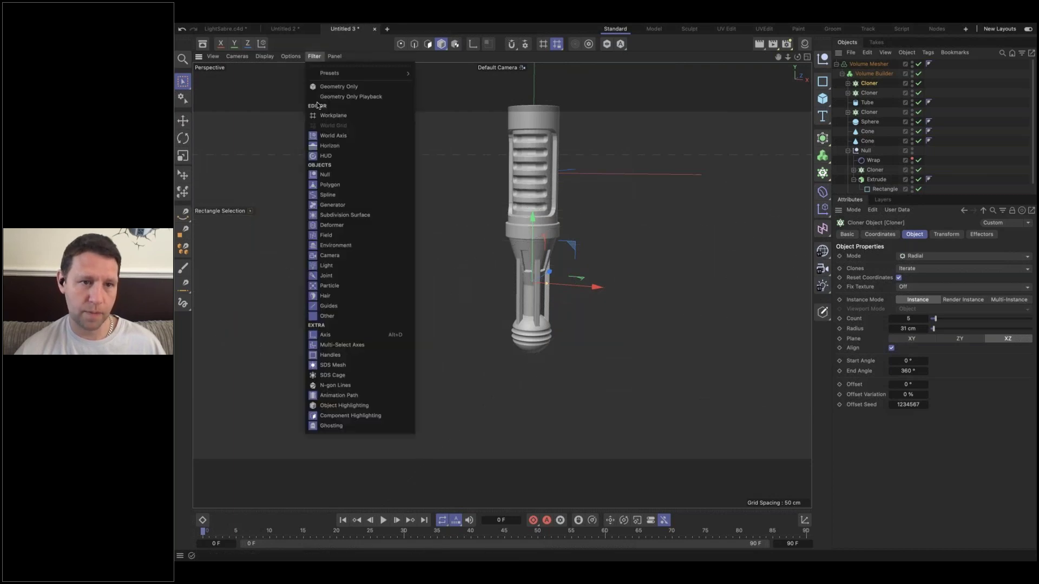
{"action": "left_click", "coordinate": [322, 124]}
{"action": "left_click", "coordinate": [314, 60]}
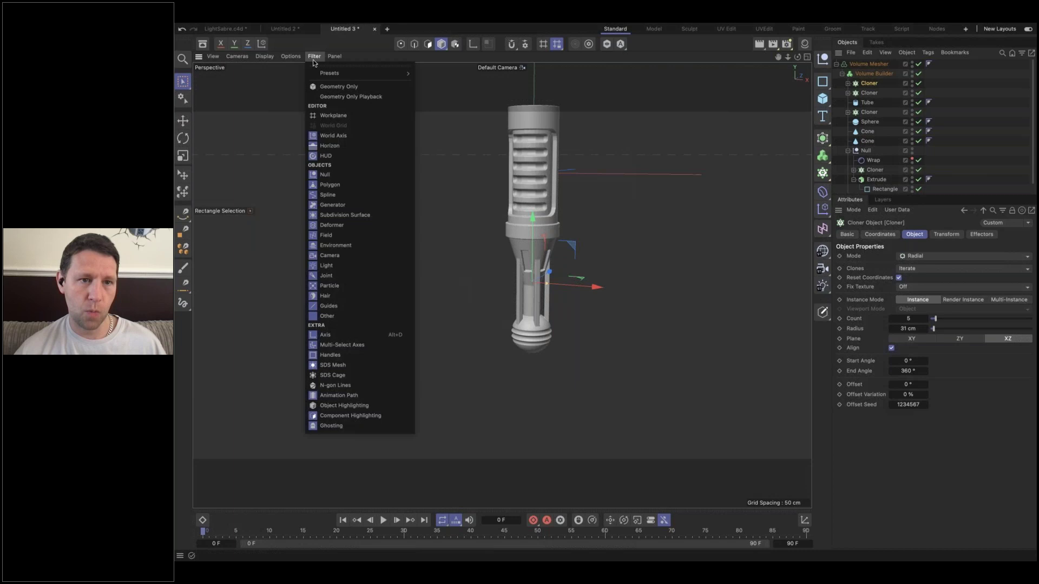
{"action": "left_click", "coordinate": [325, 124]}
{"action": "left_click", "coordinate": [315, 58]}
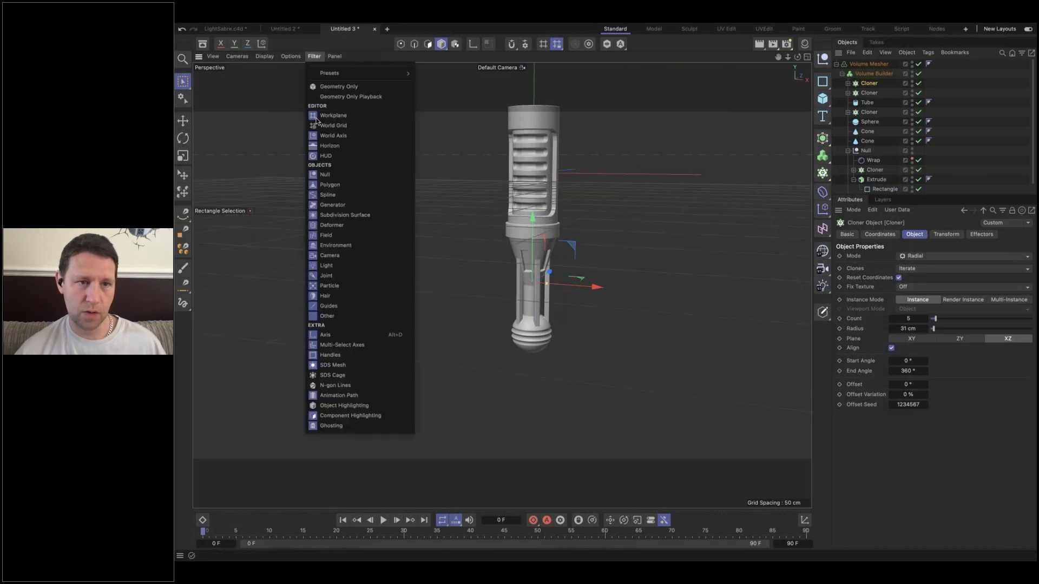
{"action": "left_click", "coordinate": [318, 125]}
{"action": "left_click", "coordinate": [313, 59]}
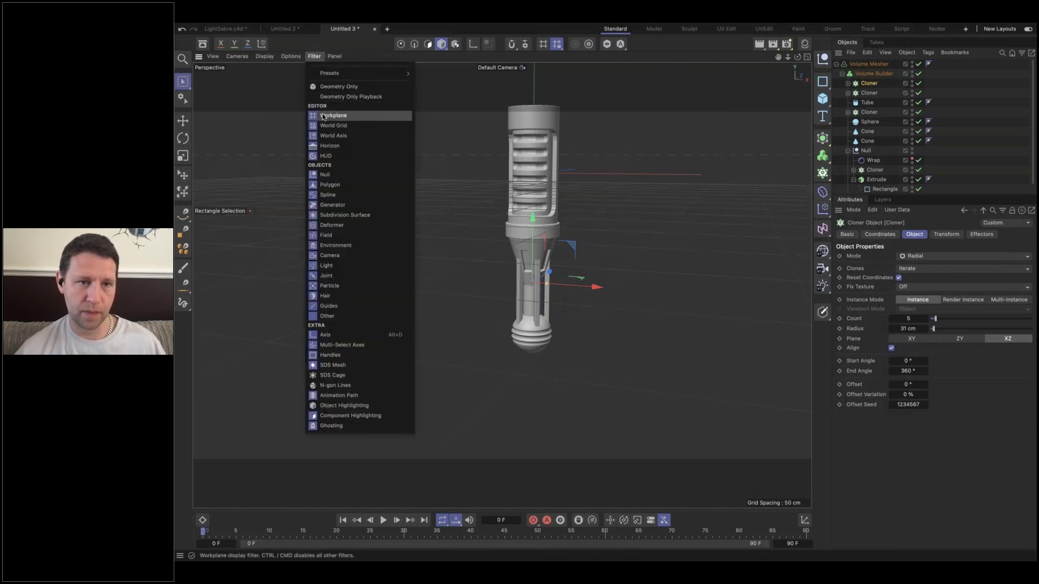
{"action": "left_click", "coordinate": [323, 116]}
- Examine the hilt's ribbed upper section up close from several angles
{"action": "left_click_drag", "start_coordinate": [479, 197], "coordinate": [607, 243], "text": "alt"}
{"action": "scroll", "coordinate": [593, 241], "scroll_direction": "up", "scroll_amount": 5}
{"action": "scroll", "coordinate": [526, 240], "scroll_direction": "down", "scroll_amount": 4}
{"action": "left_click_drag", "start_coordinate": [526, 240], "coordinate": [543, 170], "text": "alt"}
{"action": "right_click_drag", "start_coordinate": [544, 169], "coordinate": [758, 201], "text": "alt"}
{"action": "middle_click_drag", "start_coordinate": [553, 157], "coordinate": [573, 206], "text": "alt"}
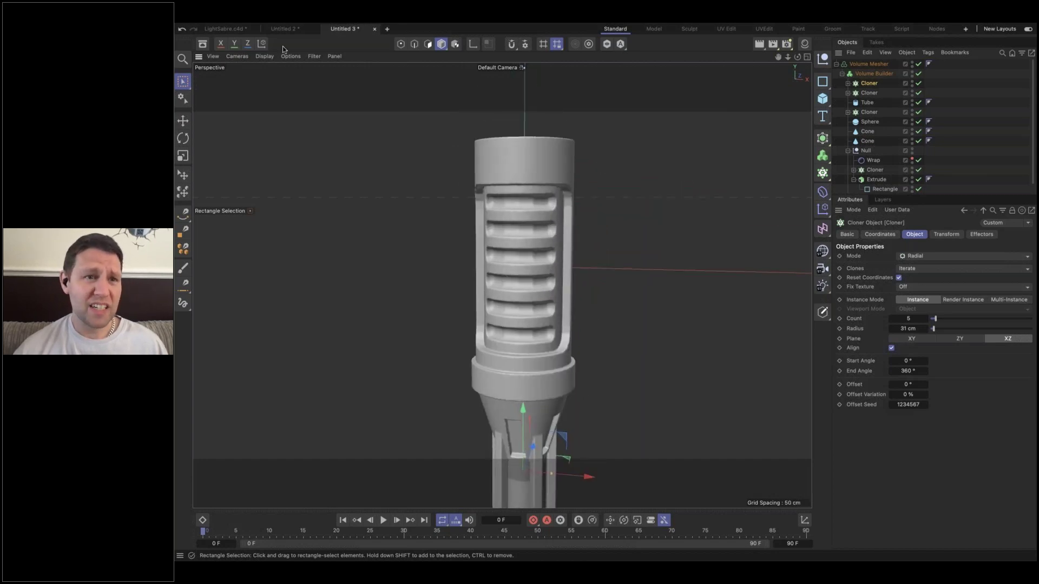
- Switch to the LightSabre.c4d document, enable its Volume Builder and examine the finished hilt from several sides
{"action": "left_click", "coordinate": [231, 28]}
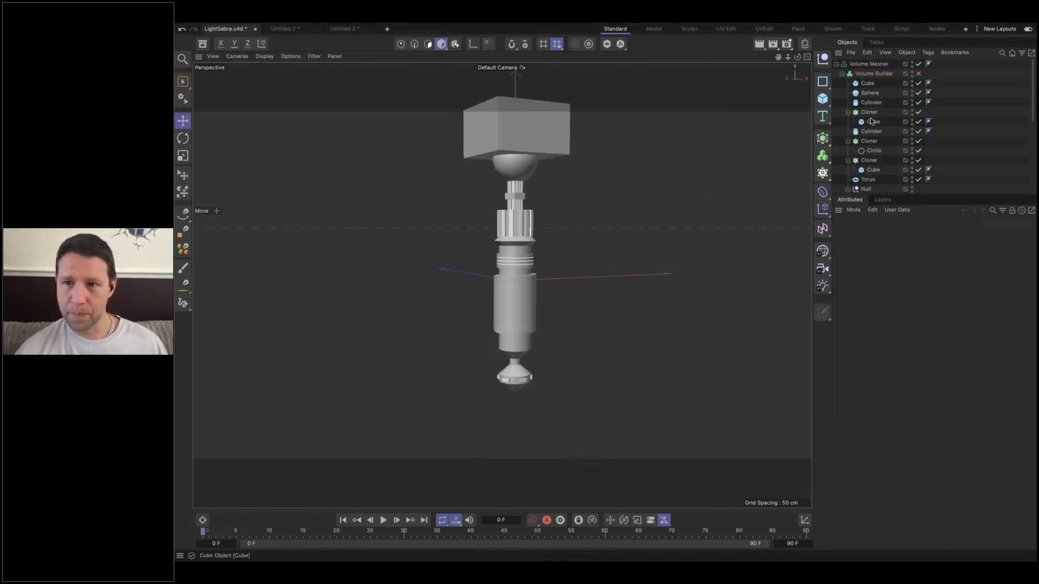
{"action": "left_click", "coordinate": [919, 73]}
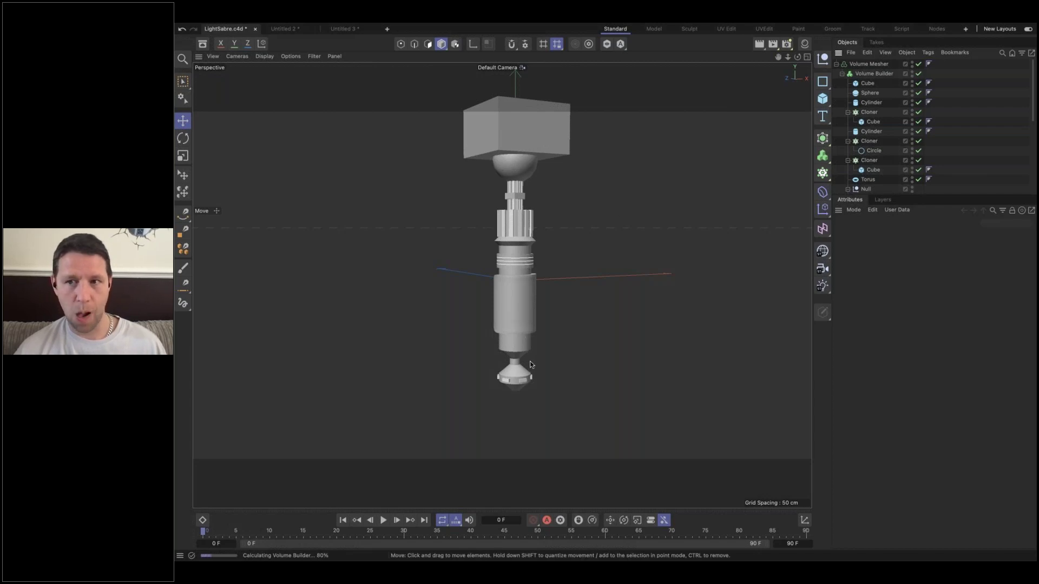
{"action": "scroll", "coordinate": [583, 240], "scroll_direction": "up", "scroll_amount": 6}
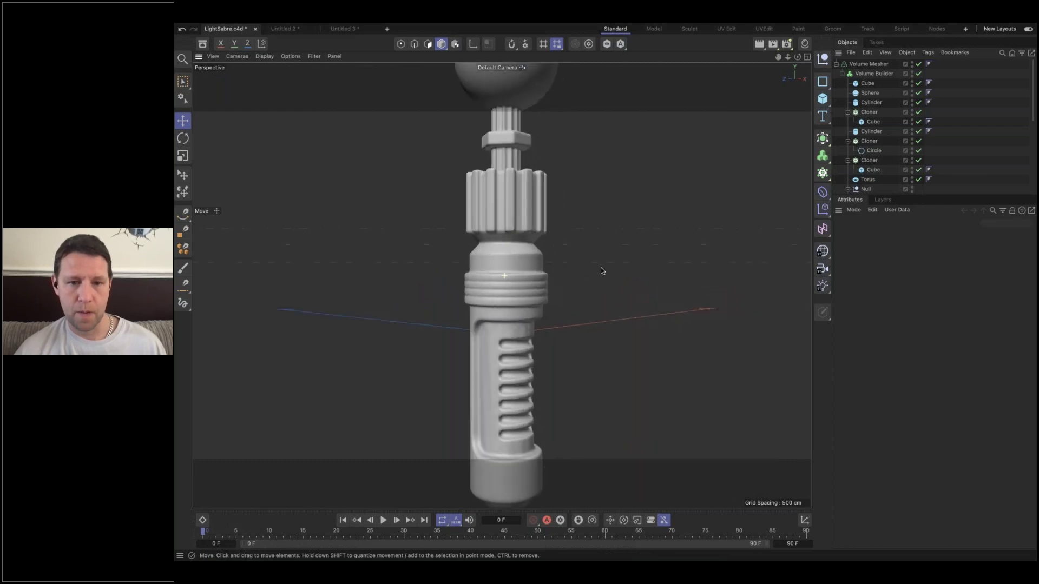
{"action": "left_click_drag", "start_coordinate": [600, 267], "coordinate": [694, 273], "text": "alt"}
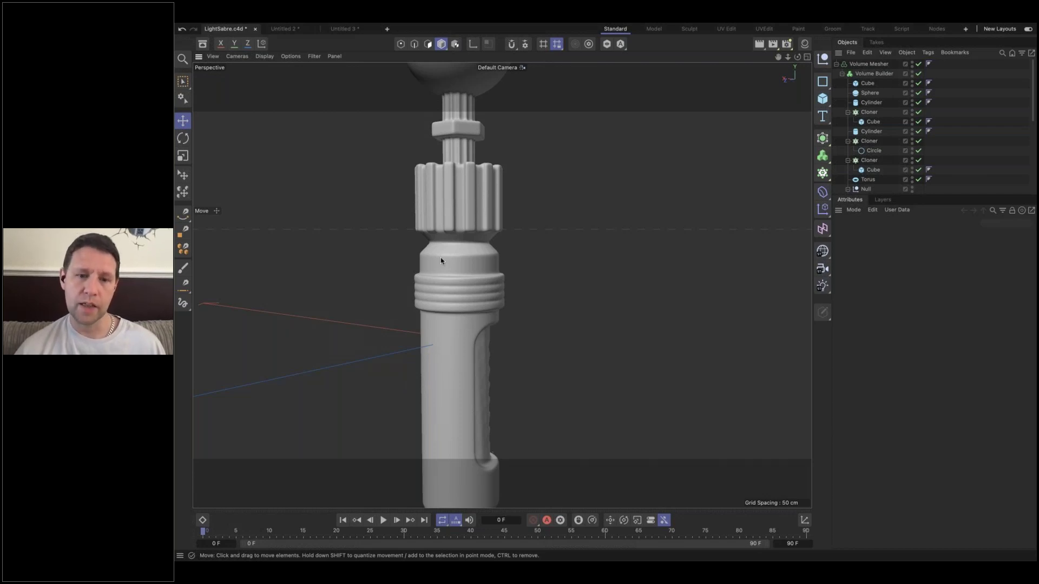
{"action": "scroll", "coordinate": [469, 261], "scroll_direction": "down", "scroll_amount": 4}
{"action": "left_click_drag", "start_coordinate": [471, 261], "coordinate": [273, 279], "text": "alt"}
{"action": "left_click_drag", "start_coordinate": [510, 263], "coordinate": [385, 117], "text": "alt"}
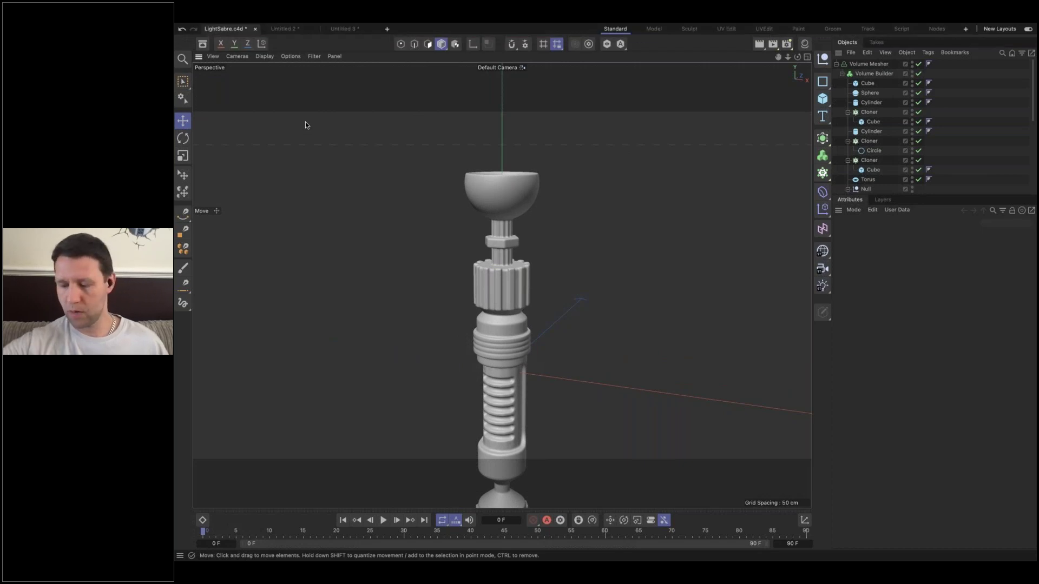
- Return to the Untitled 3 document, duplicate the radial bar cloner and raise the copy above the hilt's upper end
{"action": "left_click", "coordinate": [346, 29]}
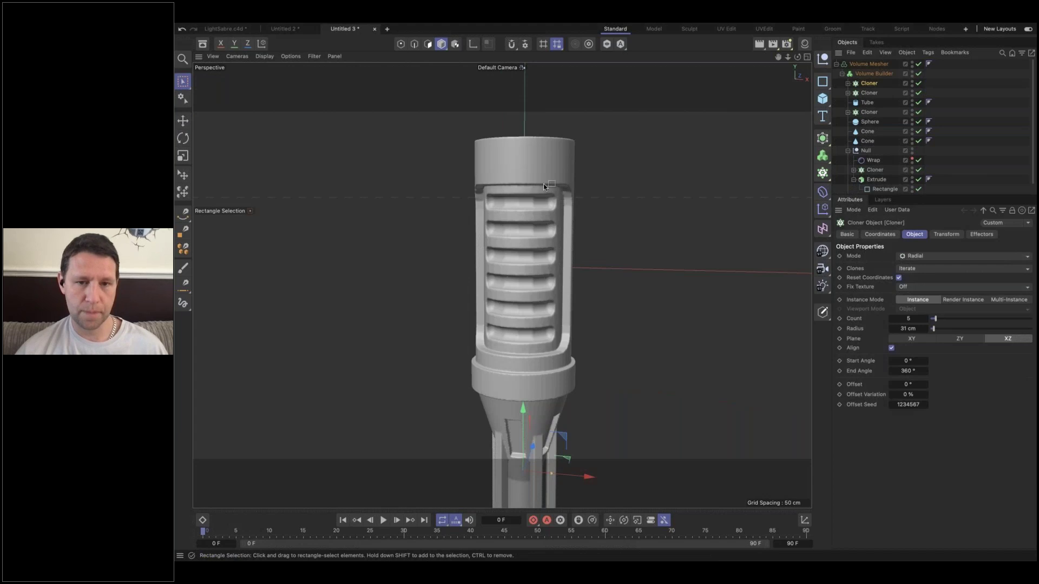
{"action": "scroll", "coordinate": [506, 184], "scroll_direction": "down", "scroll_amount": 5}
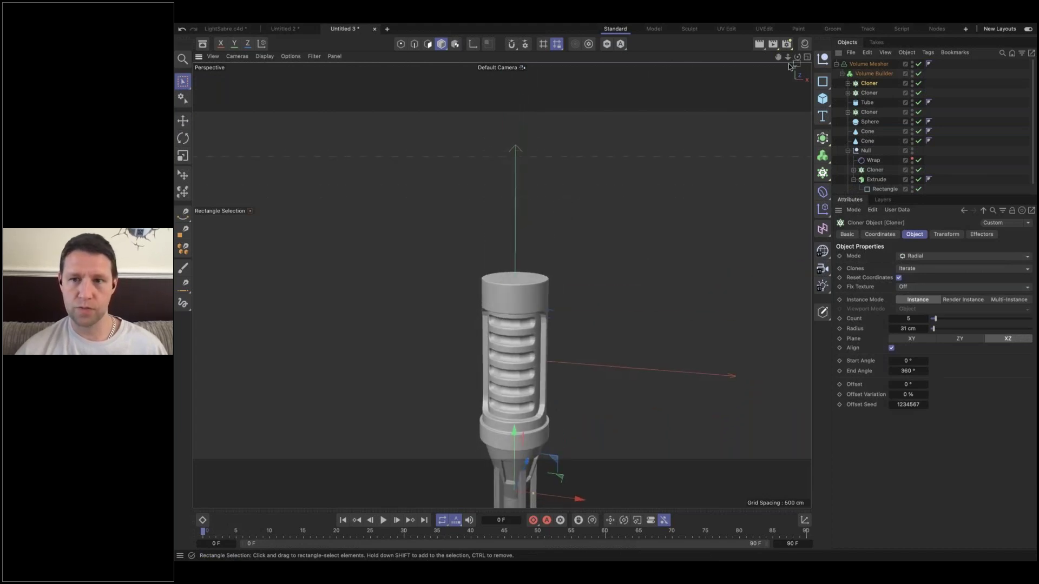
{"action": "key", "text": "super+c"}
{"action": "key", "text": "super+v"}
{"action": "left_click_drag", "start_coordinate": [515, 435], "coordinate": [525, 155]}
{"action": "scroll", "coordinate": [511, 297], "scroll_direction": "up", "scroll_amount": 1}
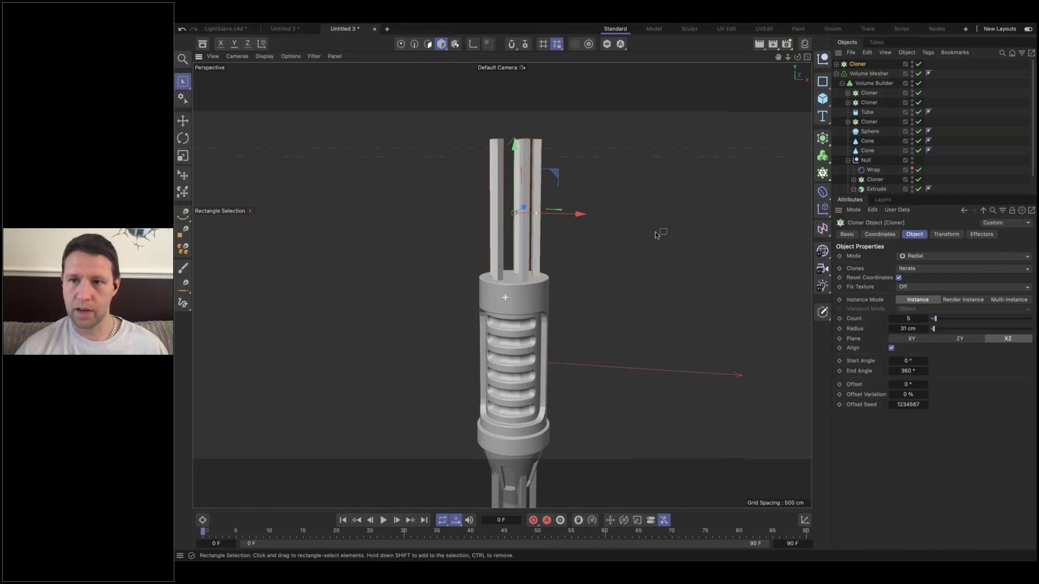
- Duplicate the main cylinder, shrink the copy's radius to about 7.8 cm and raise it between the upper bars
{"action": "scroll", "coordinate": [869, 160], "scroll_direction": "down", "scroll_amount": 2}
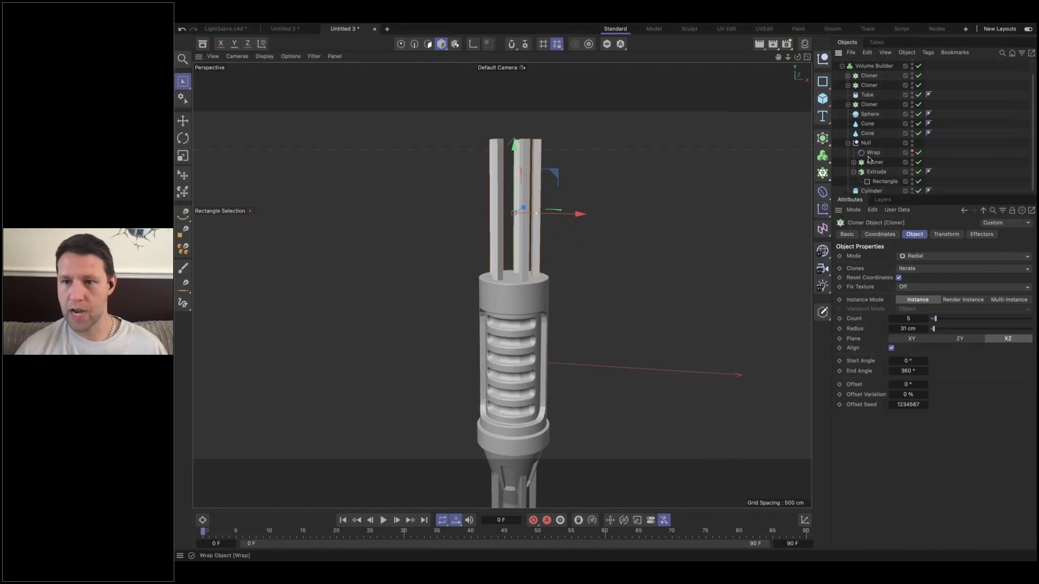
{"action": "left_click", "coordinate": [871, 189]}
{"action": "key", "text": "super+v"}
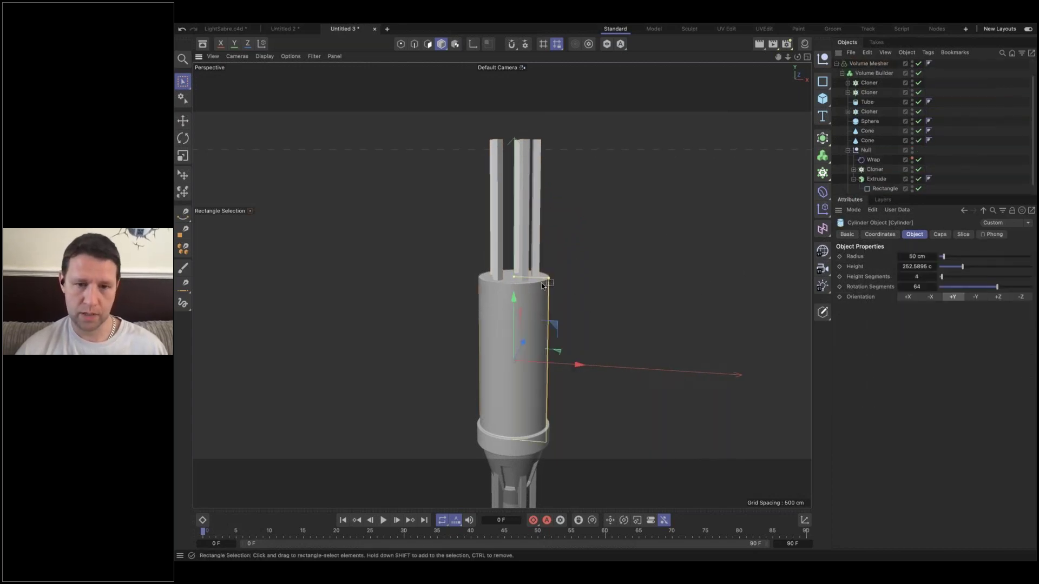
{"action": "left_click_drag", "start_coordinate": [549, 281], "coordinate": [514, 168]}
{"action": "scroll", "coordinate": [533, 193], "scroll_direction": "down", "scroll_amount": 3}
{"action": "scroll", "coordinate": [532, 194], "scroll_direction": "up", "scroll_amount": 1}
{"action": "middle_click_drag", "start_coordinate": [532, 195], "coordinate": [526, 270], "text": "alt"}
{"action": "left_click_drag", "start_coordinate": [525, 270], "coordinate": [495, 293], "text": "alt"}
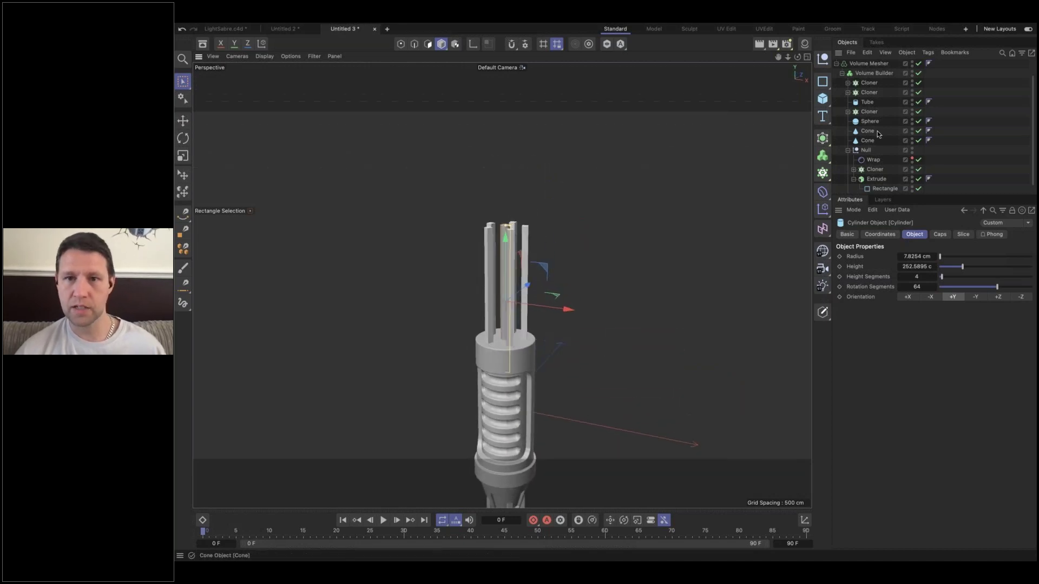
- Add a sphere primitive and nest it with the new cylinder and upper bar cloner at the start of the Volume Builder's children
{"action": "left_click", "coordinate": [822, 98]}
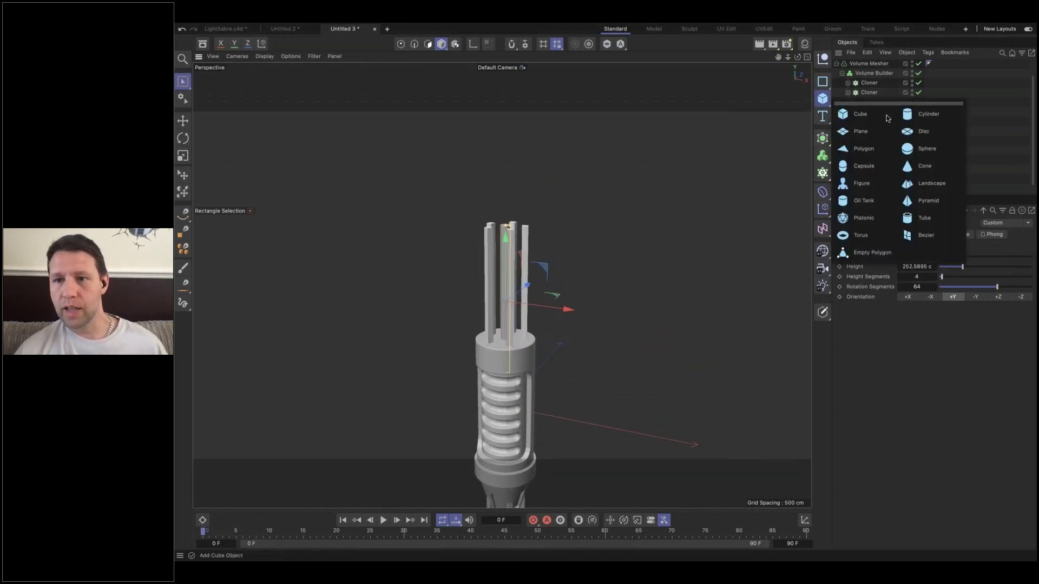
{"action": "left_click", "coordinate": [921, 147]}
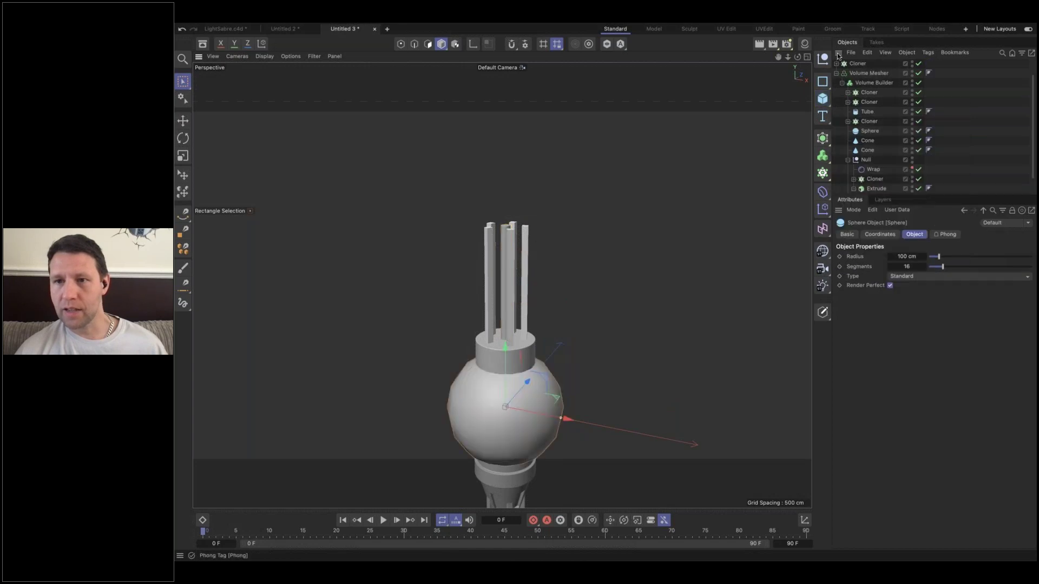
{"action": "scroll", "coordinate": [852, 85], "scroll_direction": "up", "scroll_amount": 2}
{"action": "left_click", "coordinate": [857, 85]}
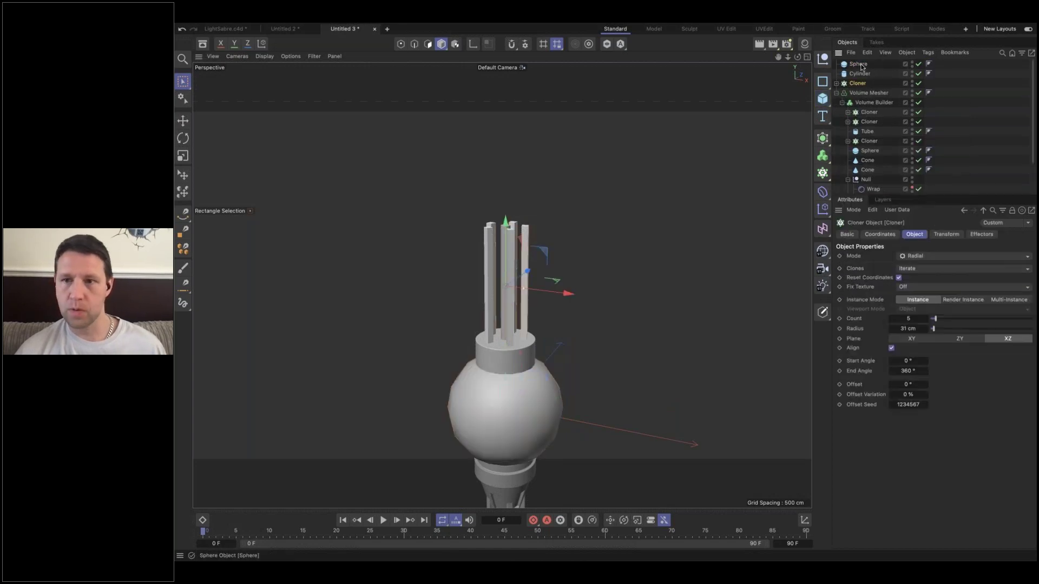
{"action": "left_click", "coordinate": [858, 65], "text": "shift"}
{"action": "left_click_drag", "start_coordinate": [868, 111], "coordinate": [868, 108]}
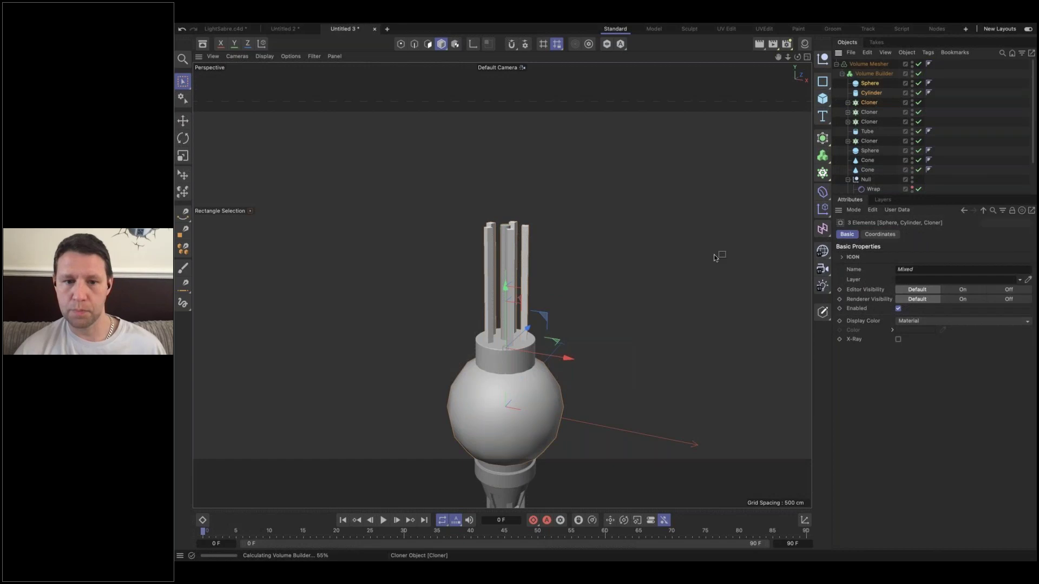
- Raise the new sphere onto the upper ends of the bars and enable Perfect Primitive for it in the Volume Builder
{"action": "left_click", "coordinate": [869, 83]}
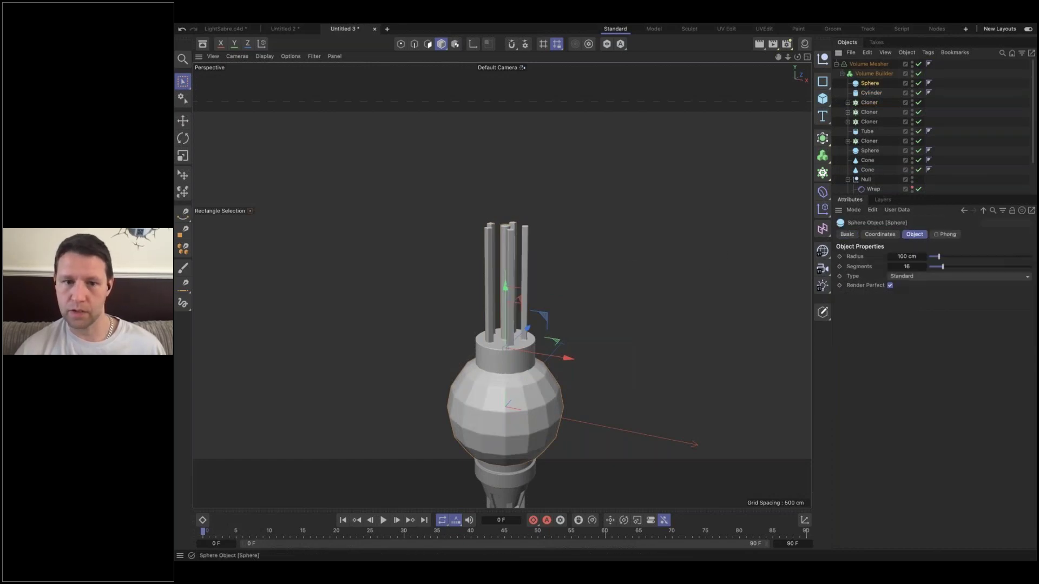
{"action": "left_click_drag", "start_coordinate": [512, 343], "coordinate": [526, 134]}
{"action": "left_click_drag", "start_coordinate": [494, 285], "coordinate": [614, 238], "text": "alt"}
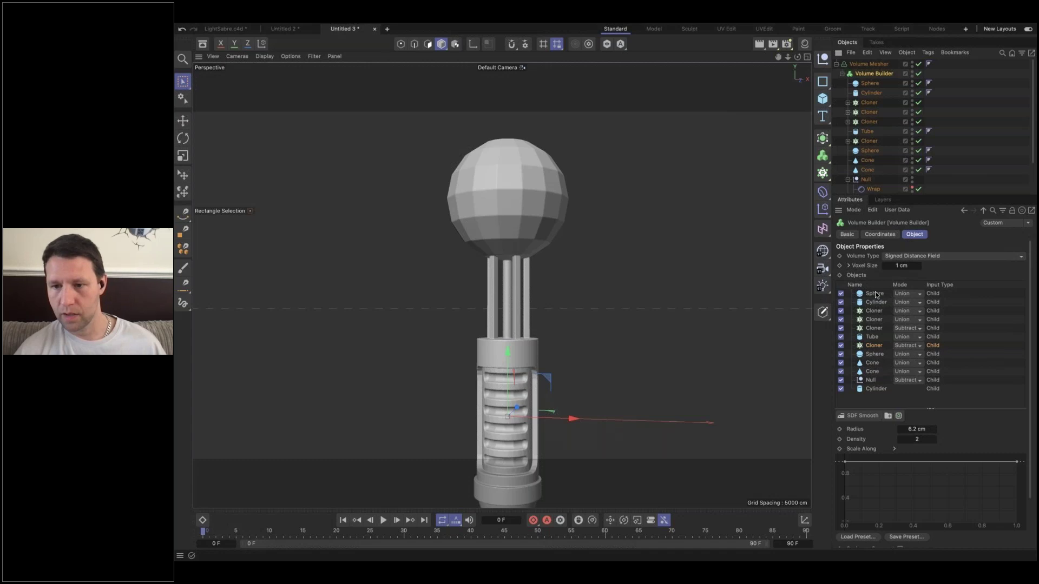
{"action": "left_click", "coordinate": [875, 294]}
{"action": "left_click", "coordinate": [917, 429]}
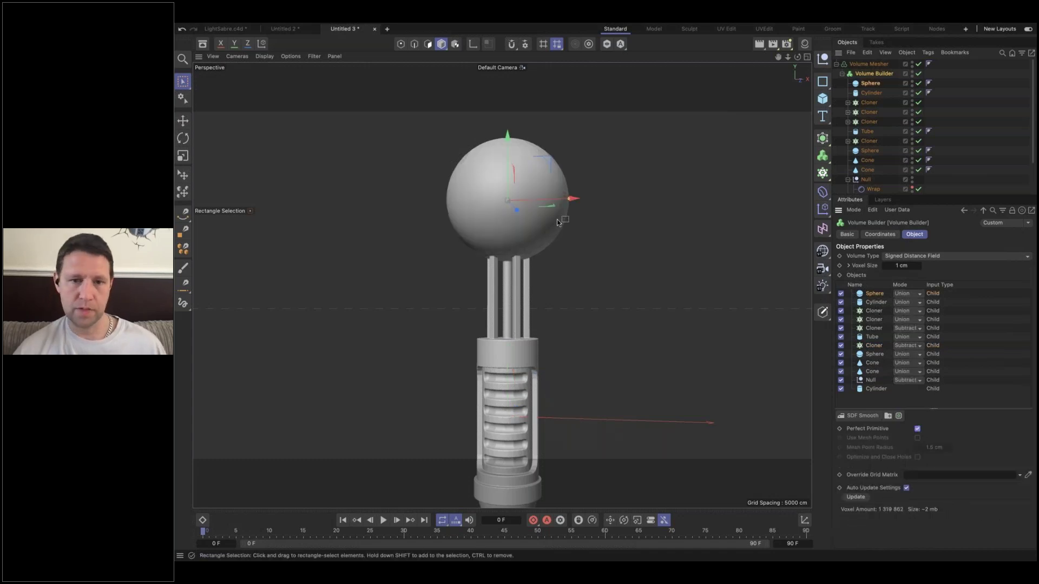
{"action": "left_click_drag", "start_coordinate": [526, 229], "coordinate": [548, 272], "text": "alt"}
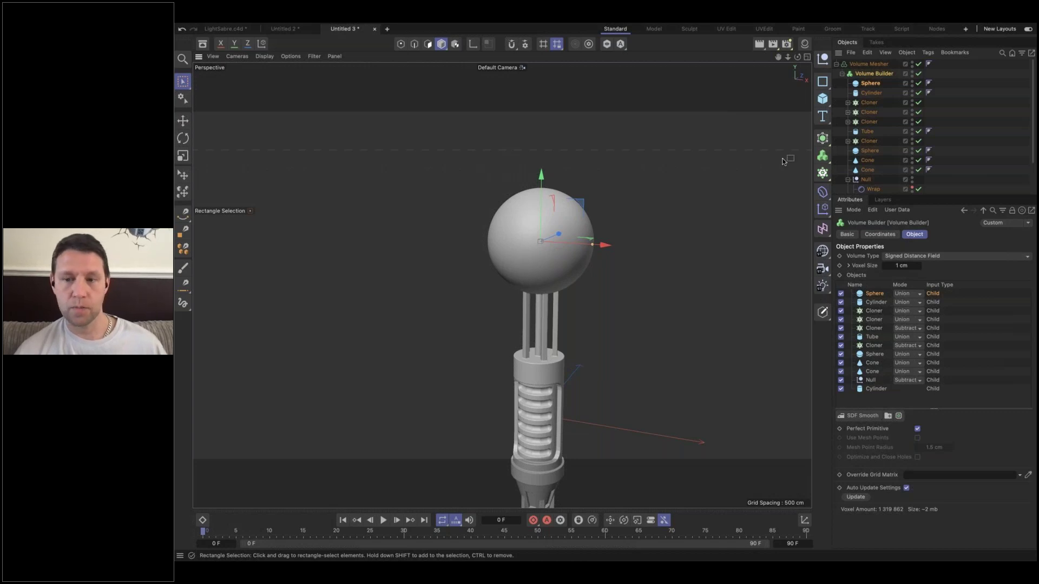
- Add a second entry of the new sphere to the Volume Builder's object list and place it in a new folder
{"action": "left_click_drag", "start_coordinate": [871, 85], "coordinate": [872, 127]}
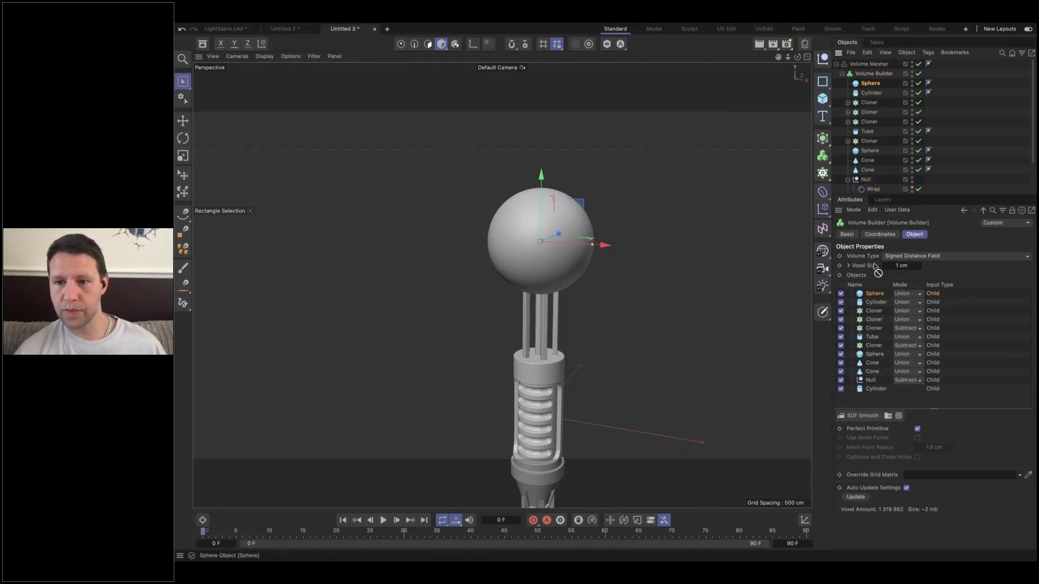
{"action": "left_click_drag", "start_coordinate": [877, 294], "coordinate": [871, 299]}
{"action": "left_click", "coordinate": [888, 415]}
{"action": "left_click", "coordinate": [875, 303]}
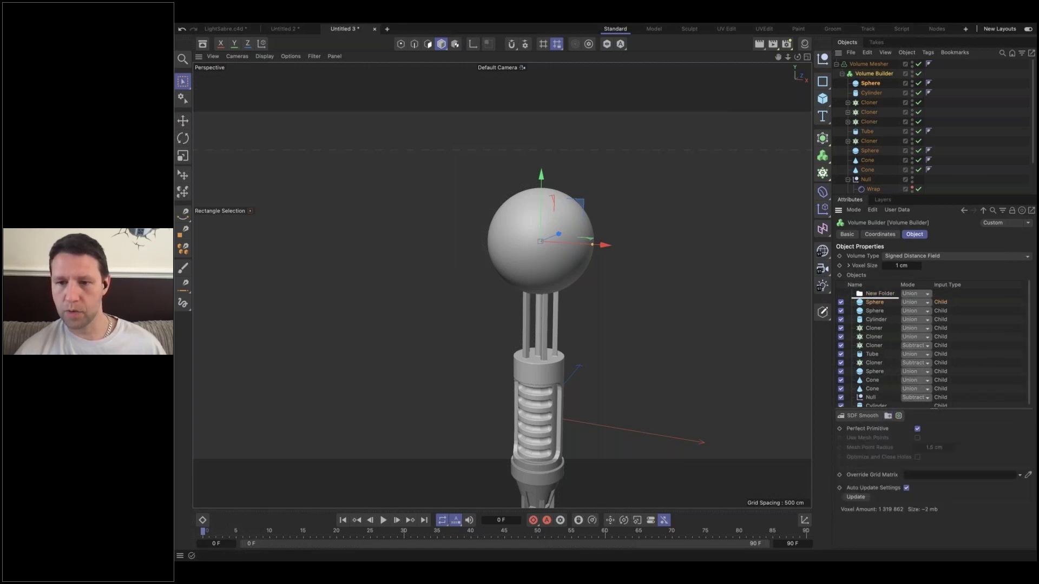
{"action": "left_click_drag", "start_coordinate": [880, 294], "coordinate": [880, 296]}
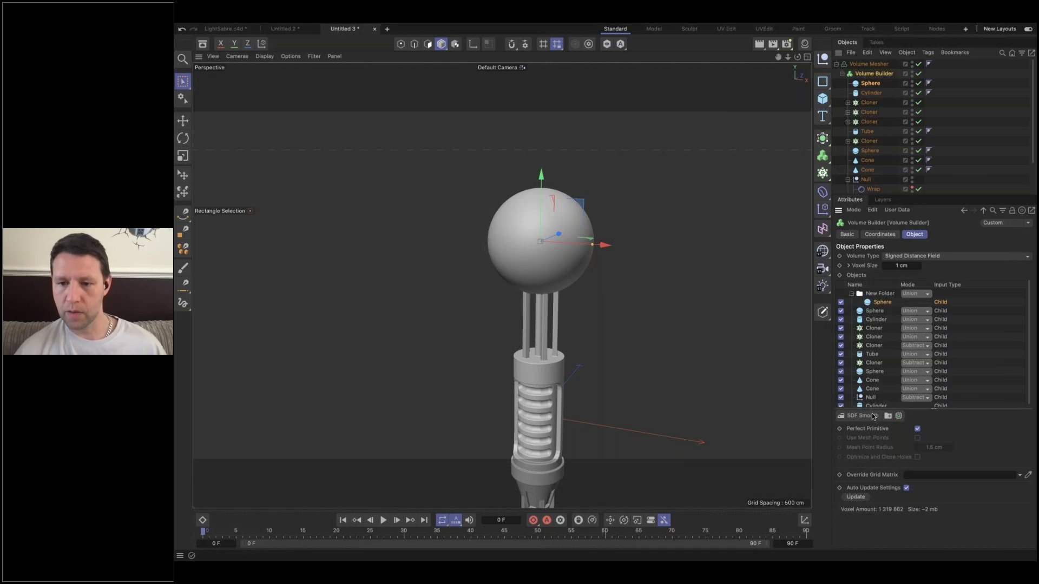
- Add an SDF Dilate and Erode filter above the sphere inside the folder, with an offset of -5 cm
{"action": "left_click", "coordinate": [861, 415]}
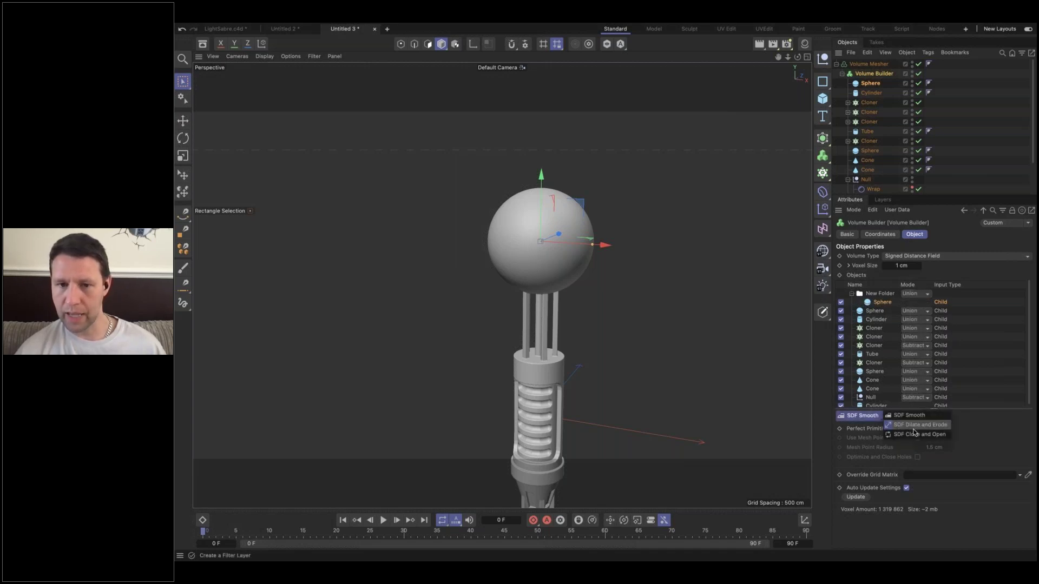
{"action": "left_click", "coordinate": [913, 427]}
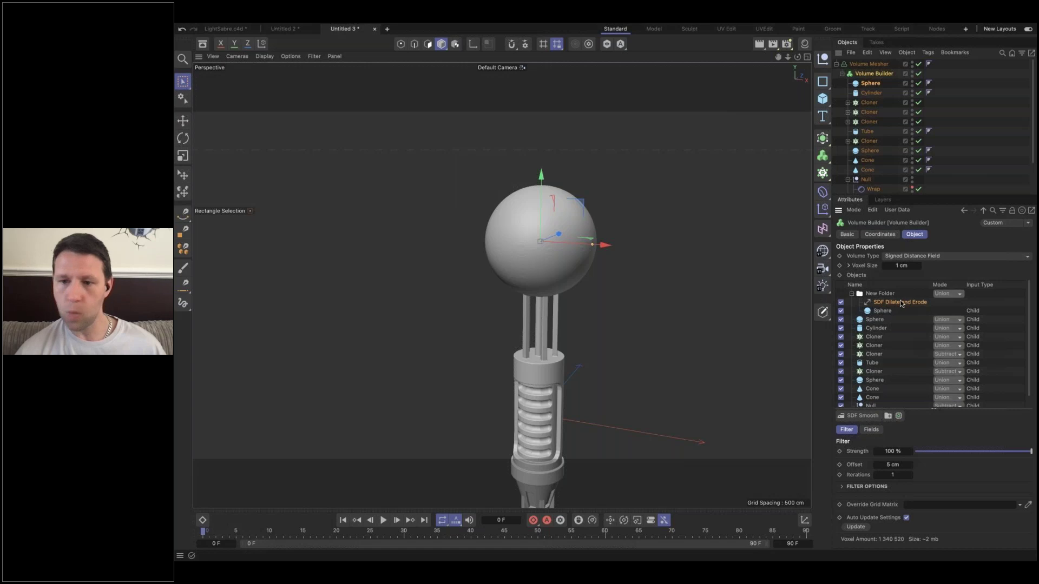
{"action": "double_click", "coordinate": [889, 465]}
{"action": "key", "text": "BackSpace"}
{"action": "type", "text": "-5"}
{"action": "key", "text": "Return"}
- Set the folder's mode to Subtract to hollow out the sphere, and check the sphere up close and from afar
{"action": "left_click", "coordinate": [950, 294]}
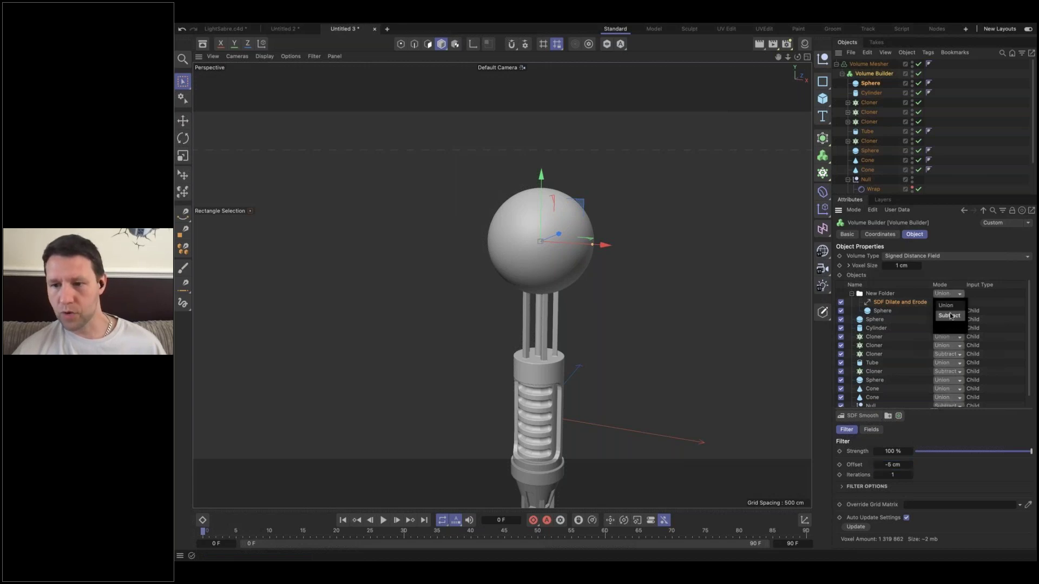
{"action": "left_click", "coordinate": [950, 315]}
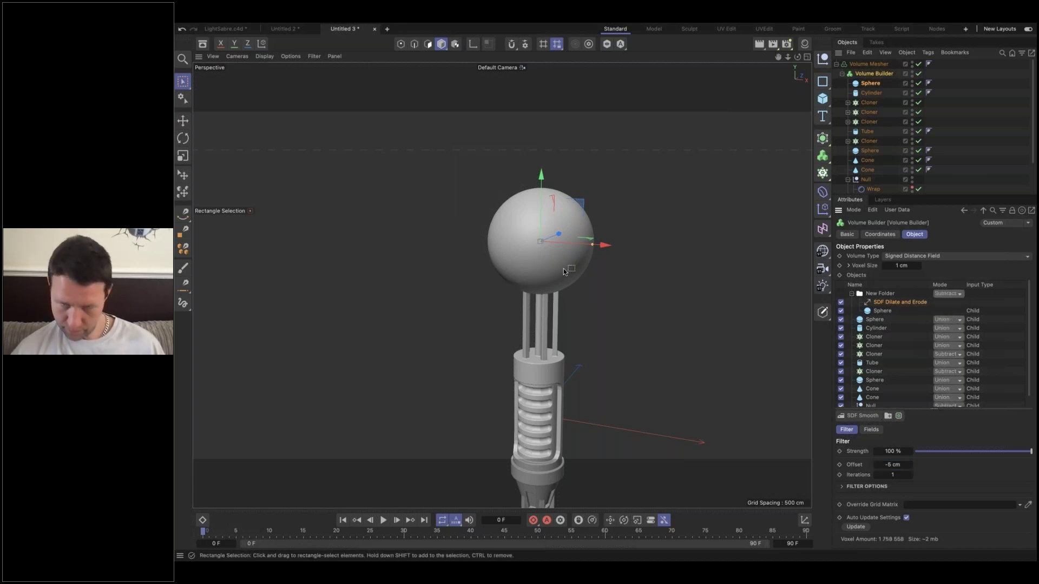
{"action": "scroll", "coordinate": [517, 238], "scroll_direction": "up", "scroll_amount": 5}
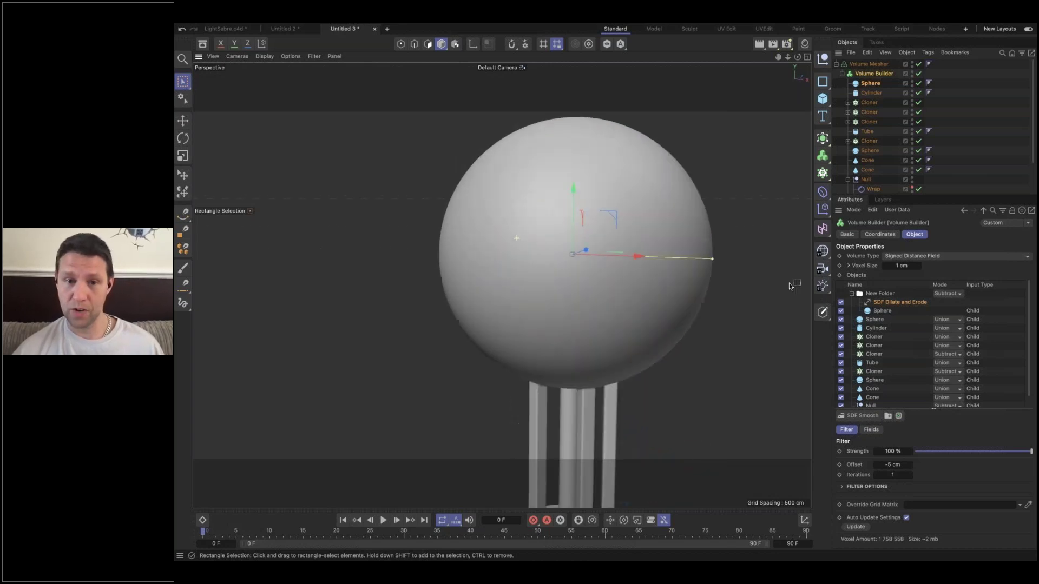
{"action": "right_click_drag", "start_coordinate": [789, 283], "coordinate": [647, 290], "text": "alt"}
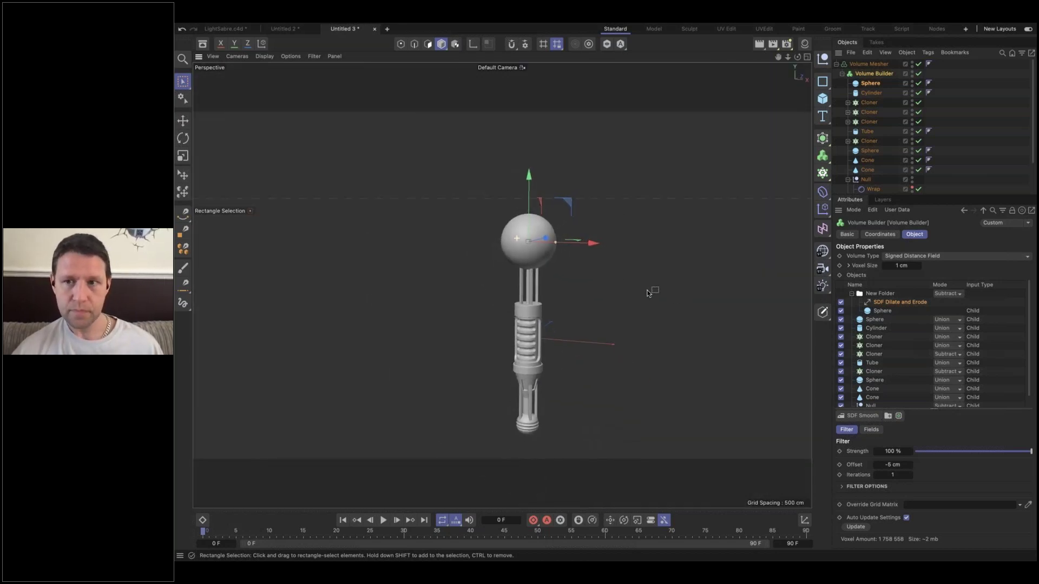
{"action": "scroll", "coordinate": [649, 293], "scroll_direction": "up", "scroll_amount": 2}
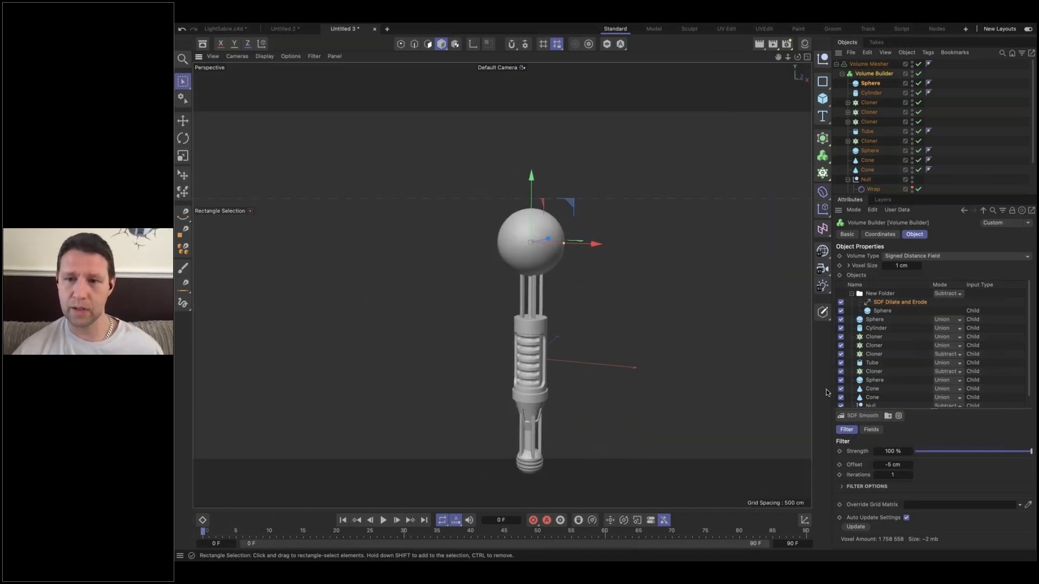
- Add a cube, raise it over the sphere's upper half and resize it to about 222 × 135 × 222 cm
{"action": "left_click", "coordinate": [822, 98]}
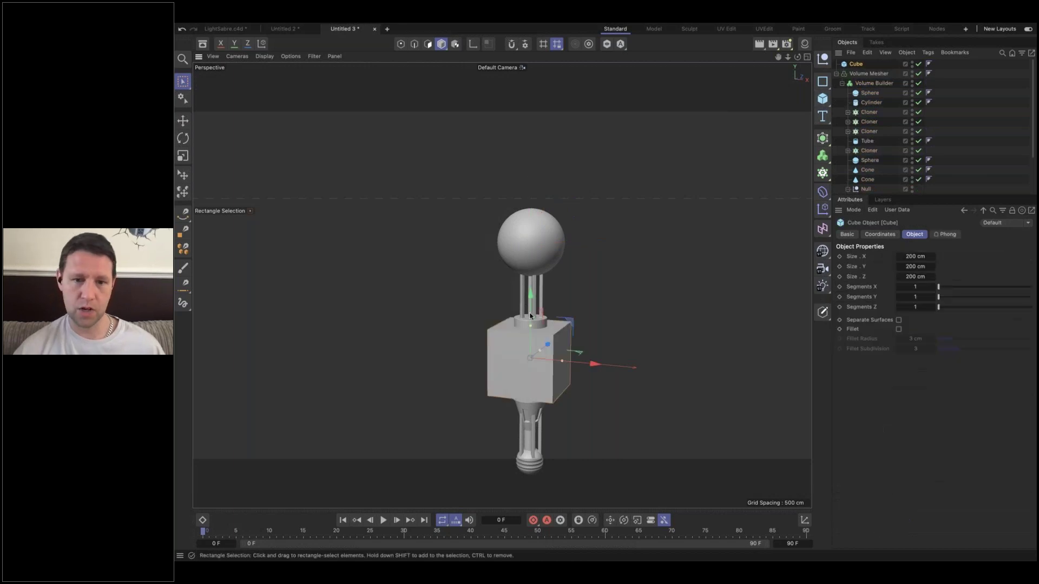
{"action": "left_click_drag", "start_coordinate": [534, 262], "coordinate": [544, 138]}
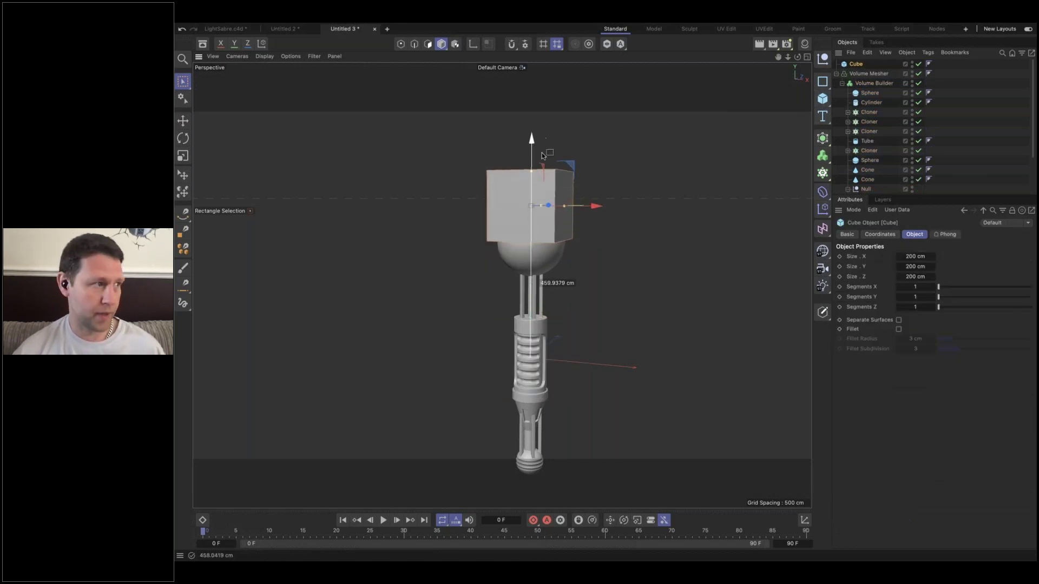
{"action": "left_click_drag", "start_coordinate": [557, 224], "coordinate": [525, 215], "text": "alt"}
{"action": "key", "text": "t"}
{"action": "left_click_drag", "start_coordinate": [612, 294], "coordinate": [620, 294]}
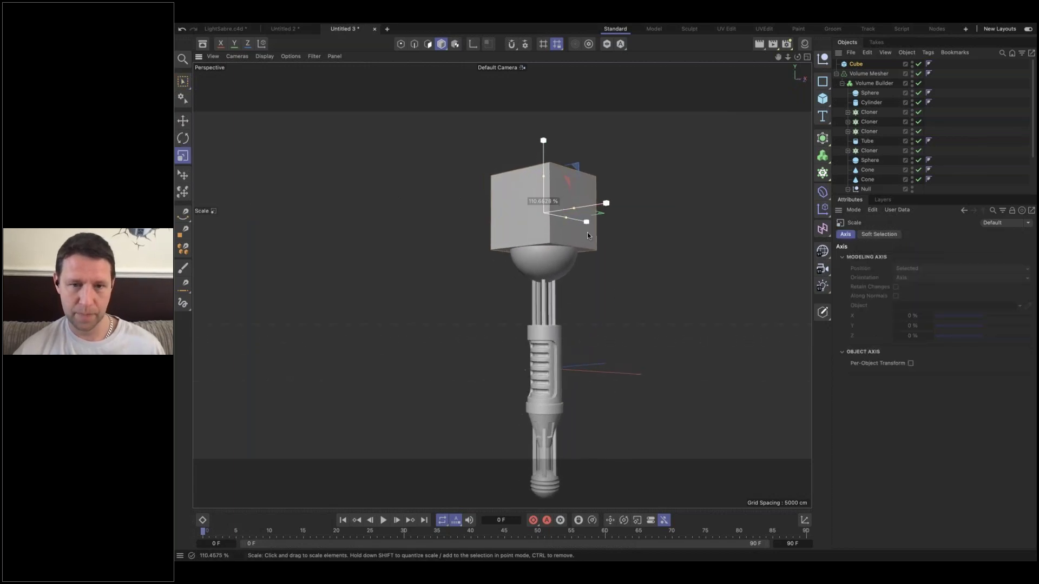
{"action": "mouse_move", "coordinate": [543, 162]}
{"action": "left_mouse_down"}
{"action": "mouse_move", "coordinate": [543, 193]}
{"action": "mouse_move", "coordinate": [543, 170]}
{"action": "left_mouse_up"}
{"action": "key", "text": "e"}
{"action": "left_click_drag", "start_coordinate": [593, 282], "coordinate": [611, 306], "text": "alt"}
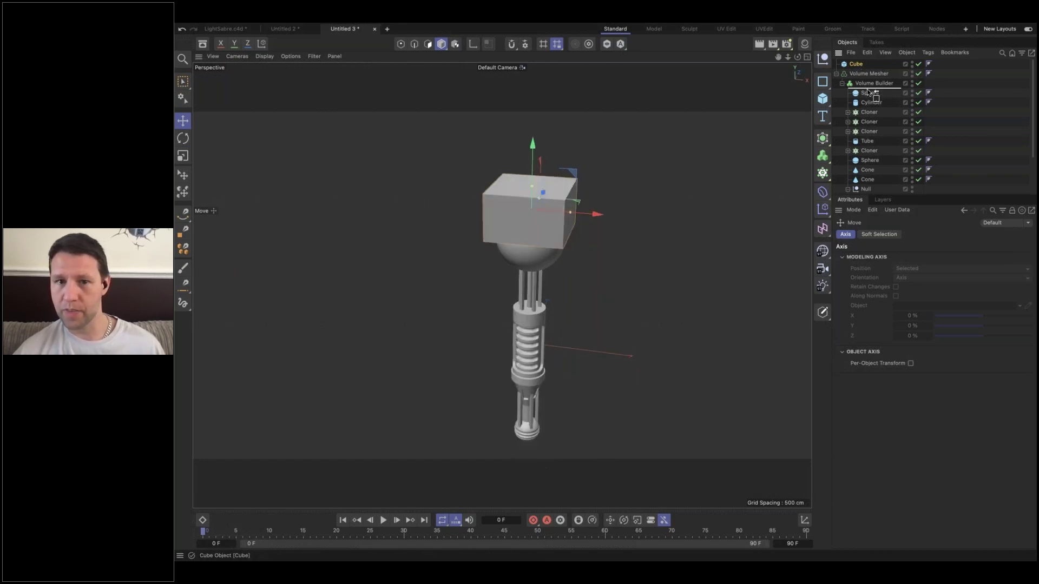
- Nest the cube first in the Volume Builder and set its mode to Subtract to cut the sphere into an open bowl
{"action": "left_click_drag", "start_coordinate": [868, 93], "coordinate": [868, 92]}
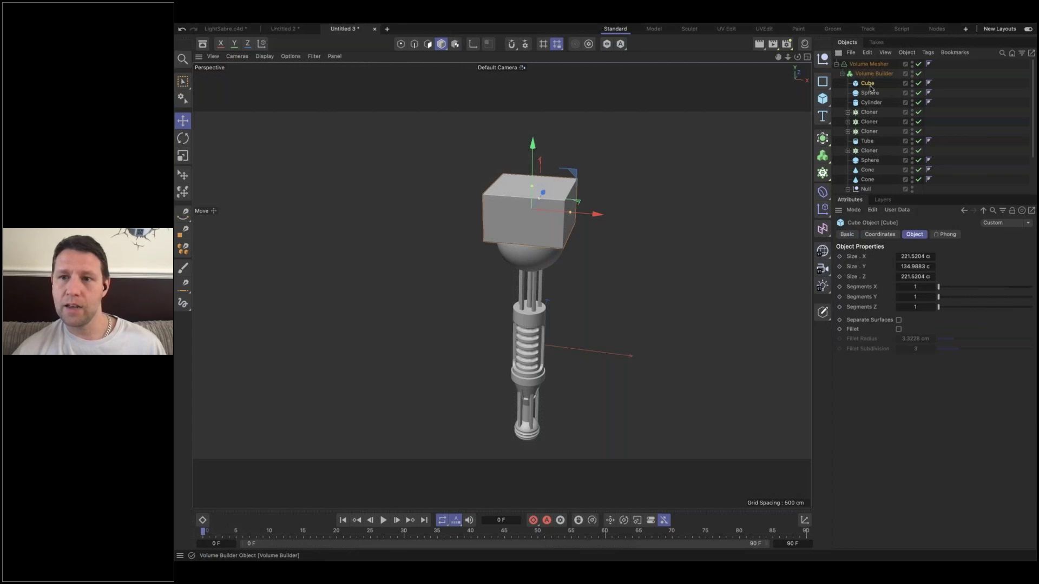
{"action": "left_click", "coordinate": [874, 73]}
{"action": "left_click", "coordinate": [948, 295]}
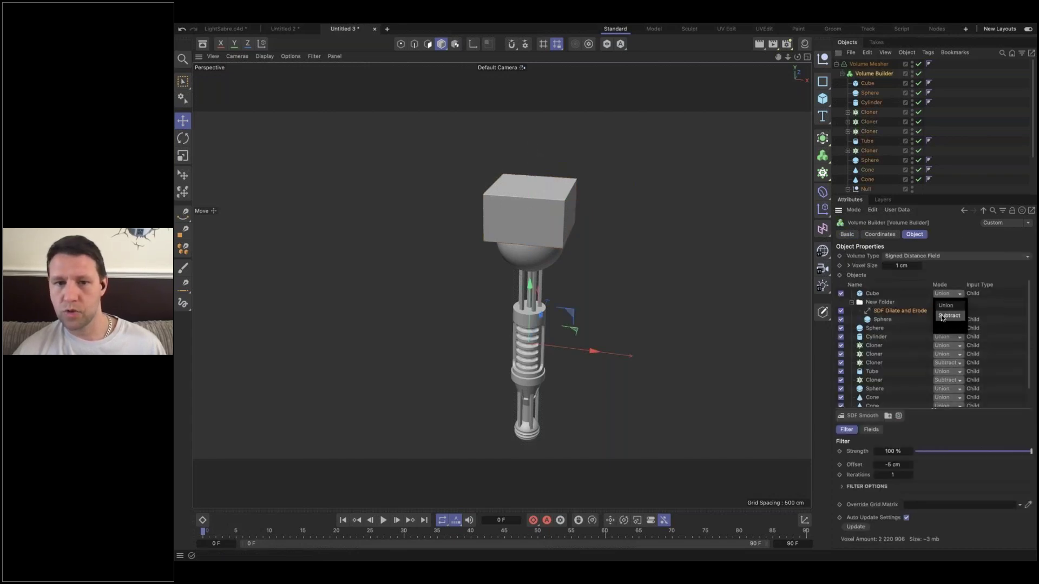
{"action": "left_click", "coordinate": [941, 316]}
{"action": "left_click_drag", "start_coordinate": [551, 334], "coordinate": [530, 251], "text": "alt"}
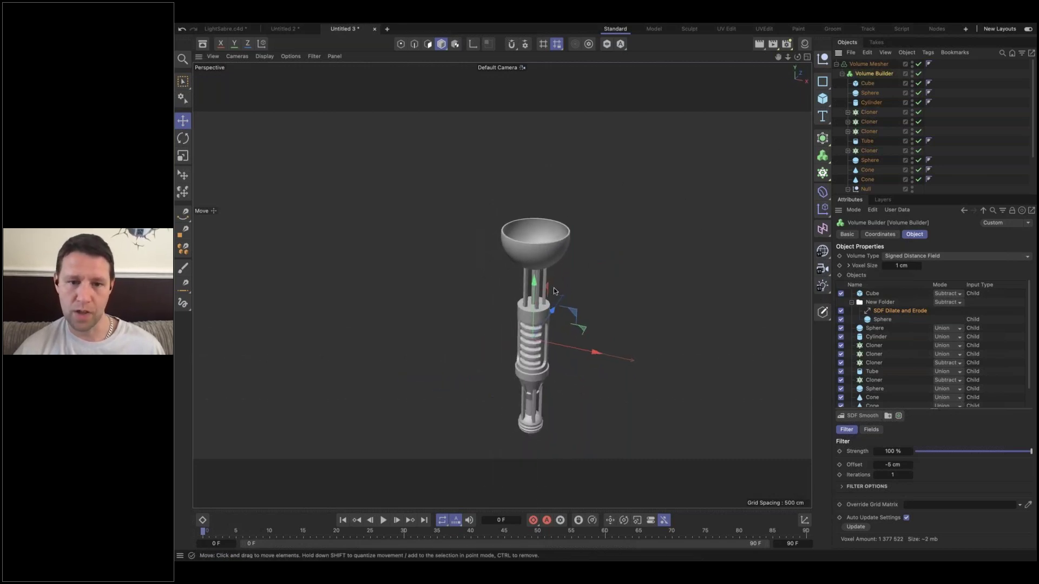
{"action": "scroll", "coordinate": [568, 195], "scroll_direction": "up", "scroll_amount": 5}
{"action": "key", "text": "e"}
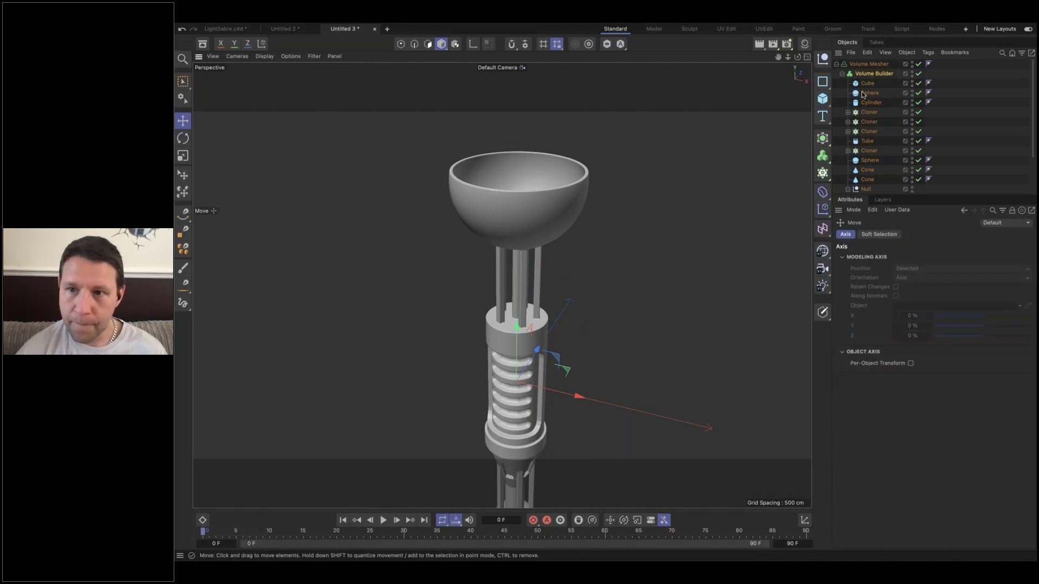
- Widen the cylinder between the upper bars to a radius of about 20 cm
{"action": "left_click", "coordinate": [866, 104]}
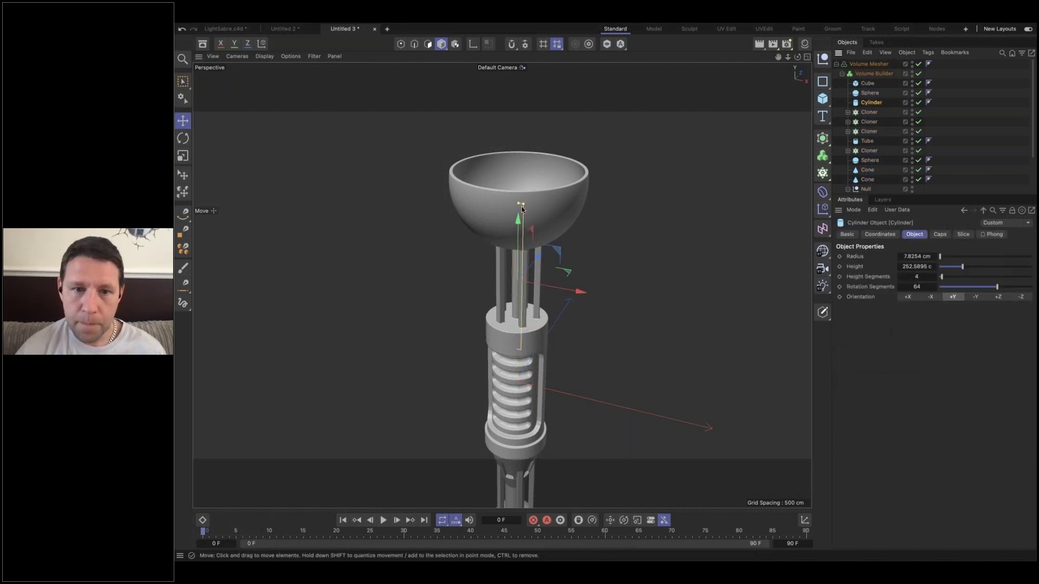
{"action": "left_click_drag", "start_coordinate": [521, 204], "coordinate": [568, 336]}
{"action": "left_click_drag", "start_coordinate": [516, 313], "coordinate": [536, 258], "text": "alt"}
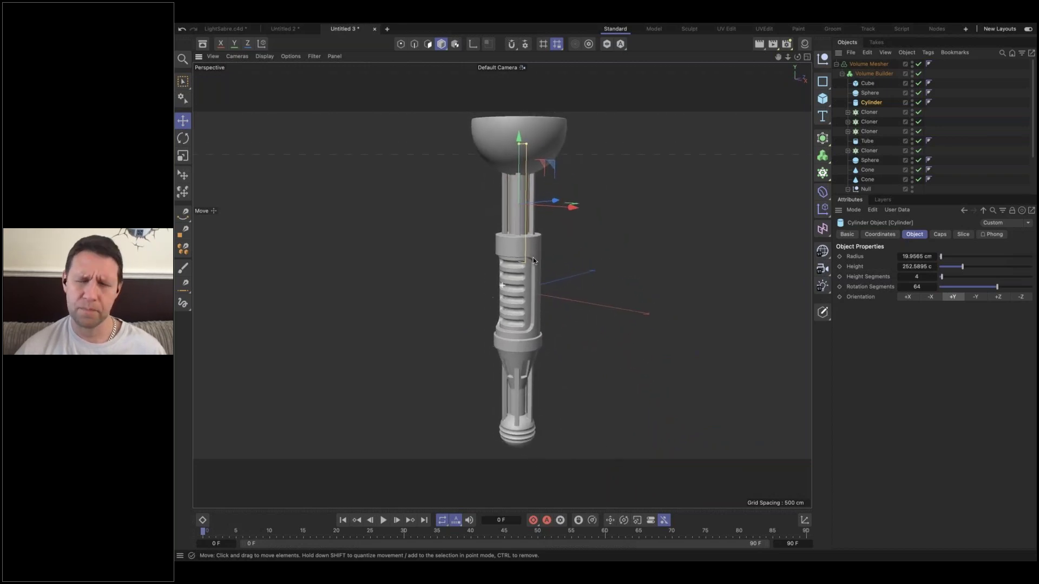
- Try to add an SDF Smooth filter to the Volume Builder with the folder collapsed, and undo it
{"action": "left_click", "coordinate": [875, 75]}
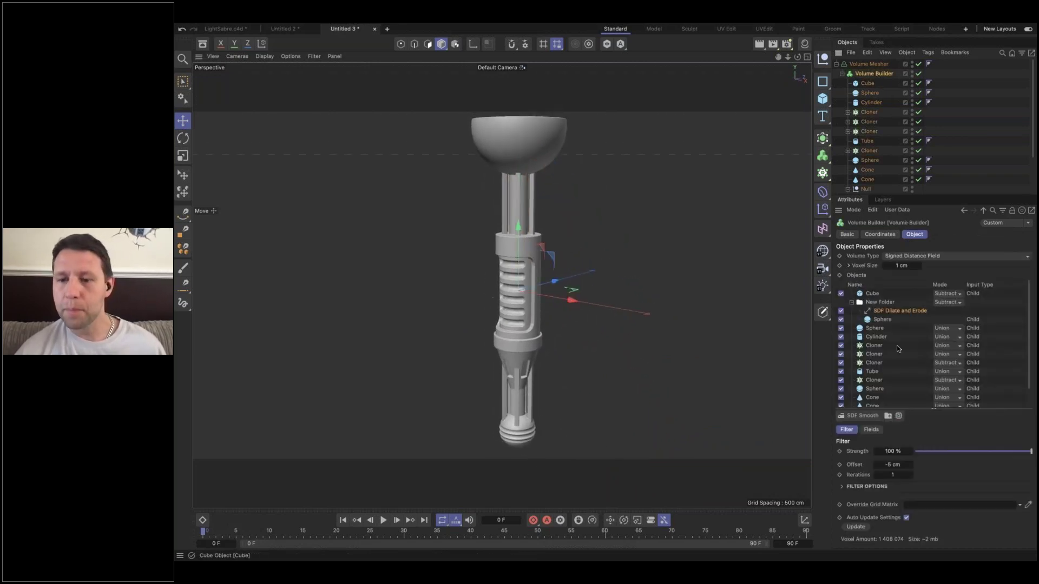
{"action": "left_click", "coordinate": [852, 303]}
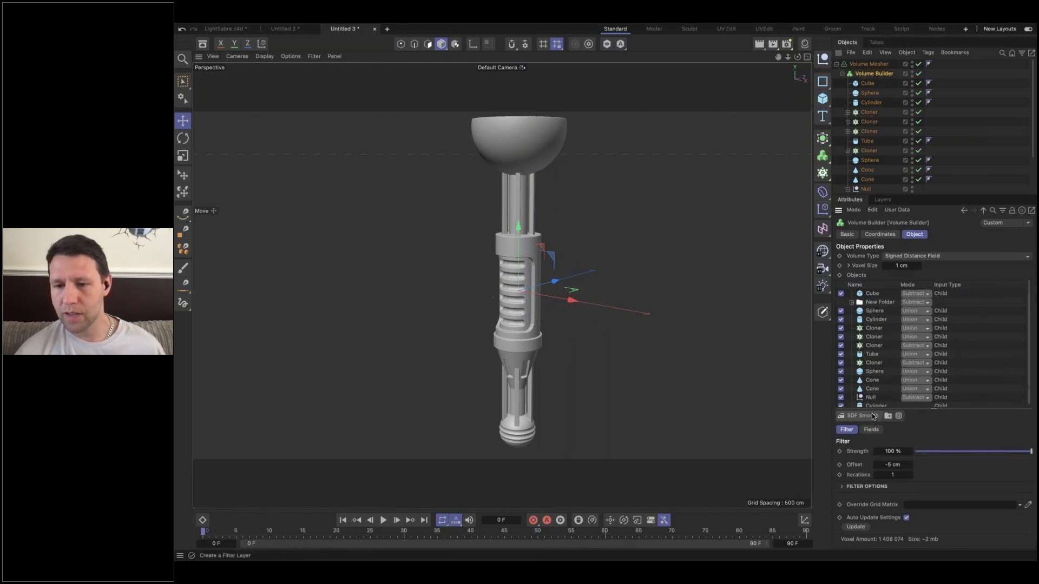
{"action": "scroll", "coordinate": [884, 380], "scroll_direction": "down", "scroll_amount": 1}
{"action": "left_click", "coordinate": [865, 416]}
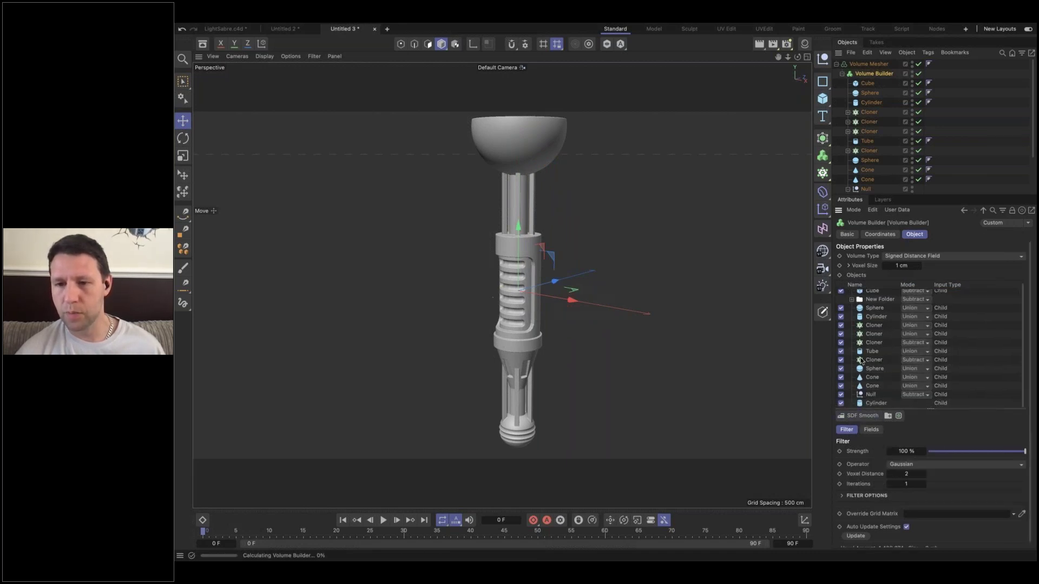
{"action": "scroll", "coordinate": [865, 320], "scroll_direction": "up", "scroll_amount": 1}
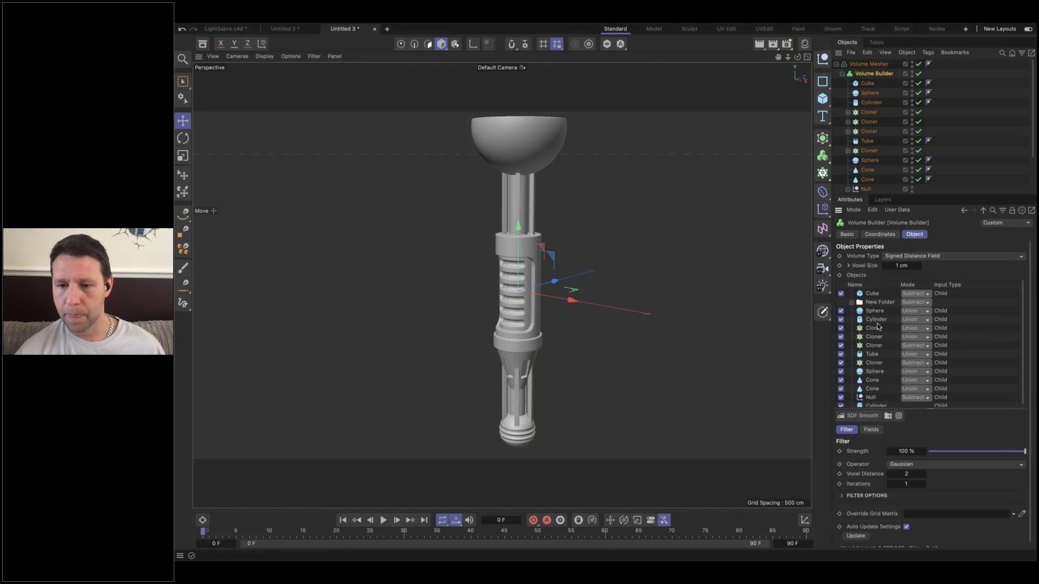
{"action": "key", "text": "super+z"}
- Expand the folder and add an SDF Smooth filter above the cube so that it smooths the whole hilt
{"action": "left_click", "coordinate": [851, 302]}
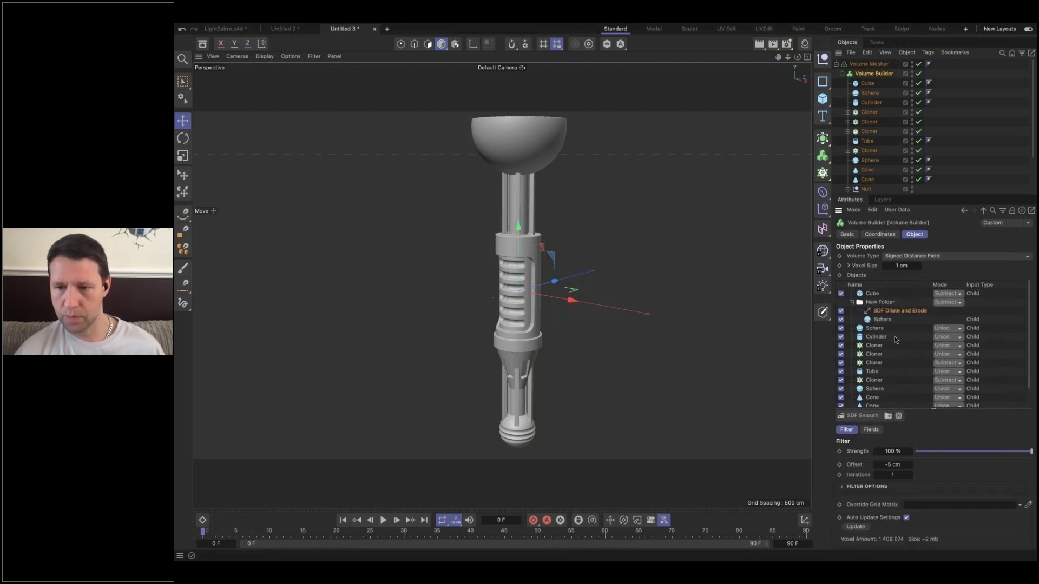
{"action": "left_click", "coordinate": [874, 293]}
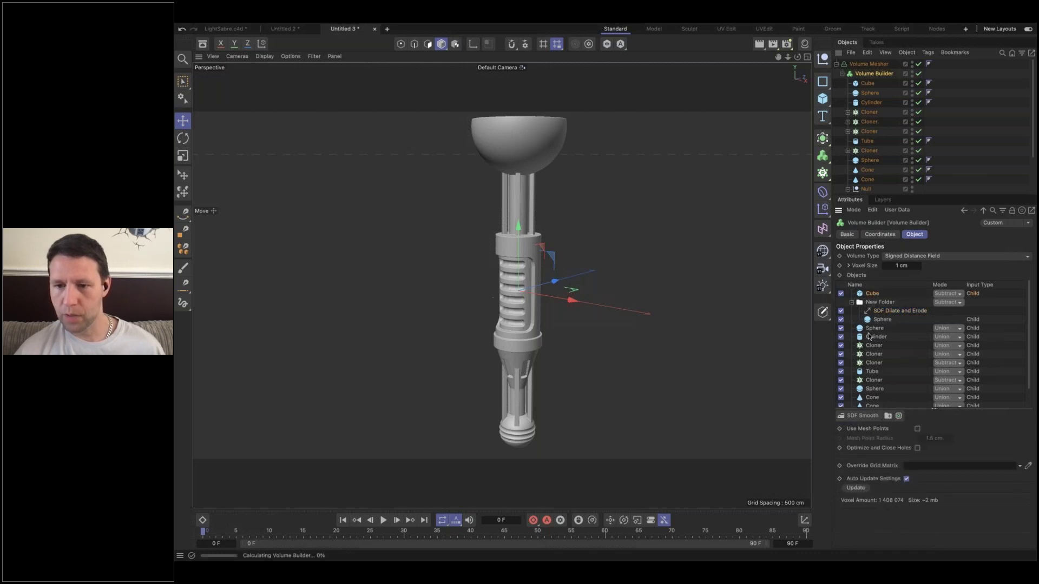
{"action": "left_click", "coordinate": [868, 416]}
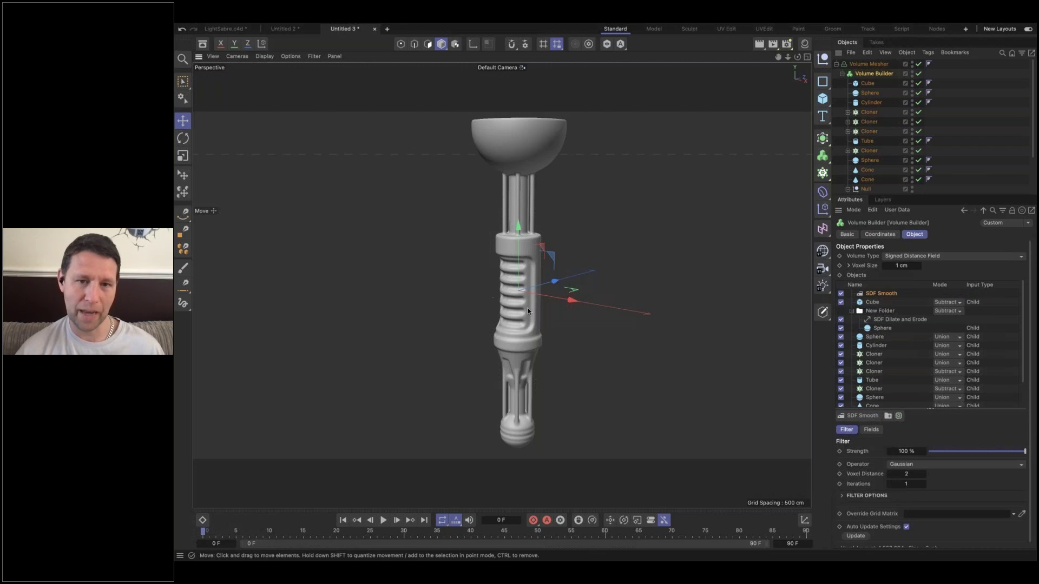
- Set the SDF Smooth filter's voxel distance to 1 and its iterations to 2
{"action": "scroll", "coordinate": [546, 303], "scroll_direction": "up", "scroll_amount": 2}
{"action": "mouse_move", "coordinate": [567, 298]}
{"action": "left_mouse_down", "text": "alt"}
{"action": "mouse_move", "coordinate": [610, 294]}
{"action": "mouse_move", "coordinate": [572, 297]}
{"action": "left_mouse_up", "text": "alt"}
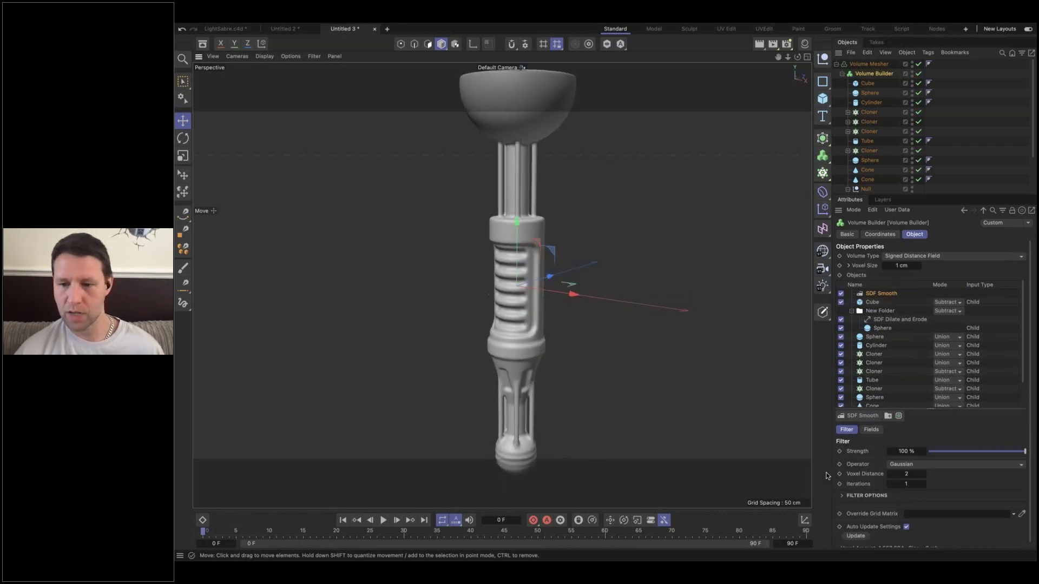
{"action": "left_click", "coordinate": [889, 475]}
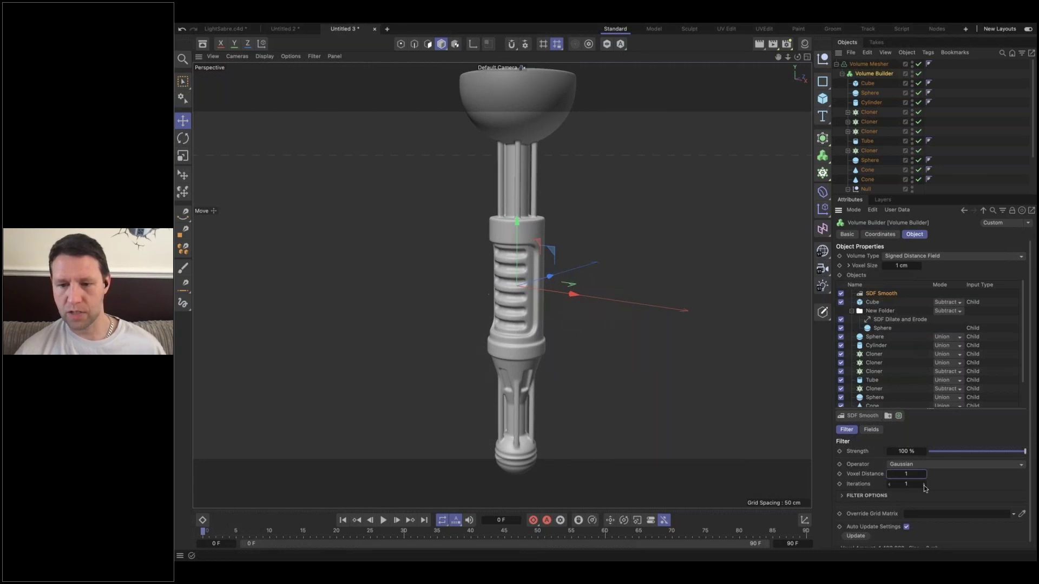
{"action": "left_click", "coordinate": [924, 484]}
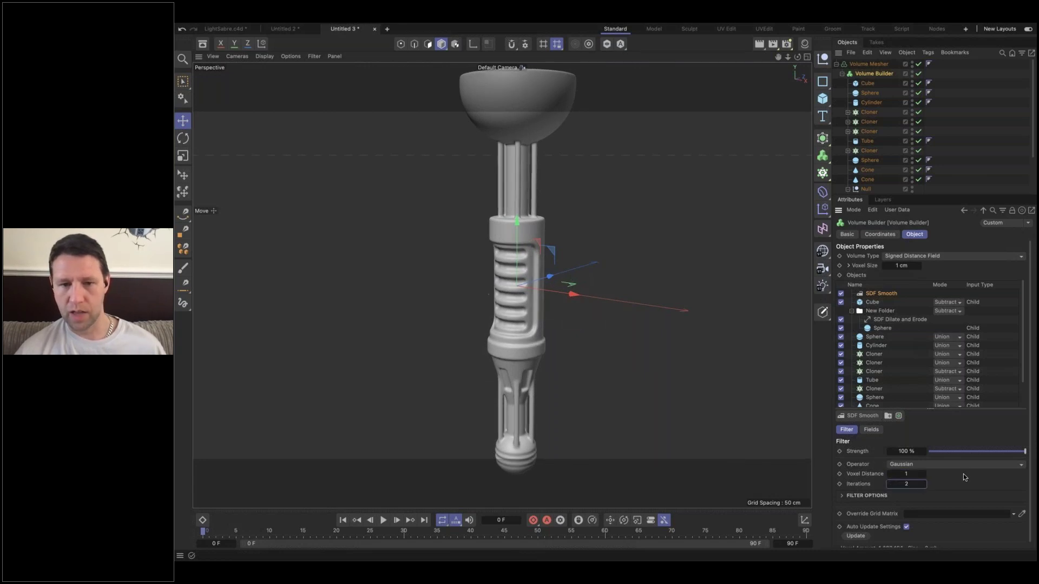
- Try the Median, Mean Curvature and Laplacian Flow operators on the SDF Smooth filter, and settle on Mean
{"action": "left_click", "coordinate": [968, 463]}
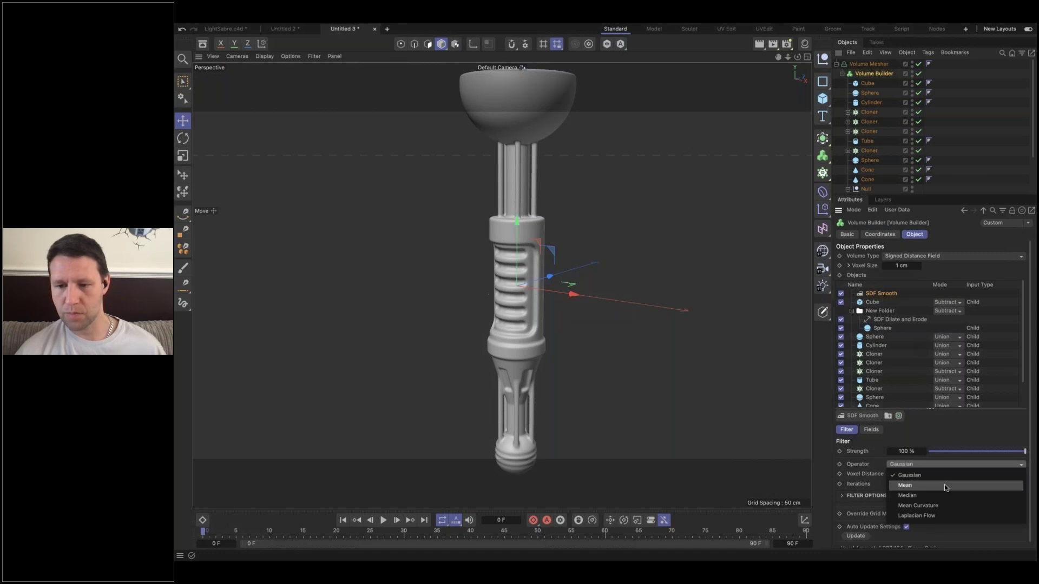
{"action": "left_click", "coordinate": [944, 484]}
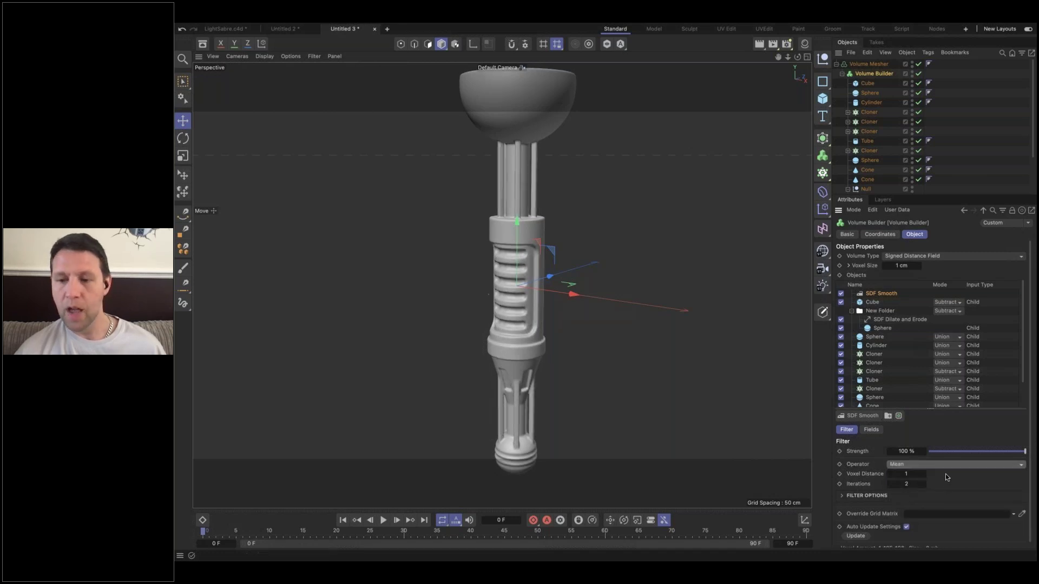
{"action": "left_click", "coordinate": [948, 465]}
{"action": "left_click", "coordinate": [940, 495]}
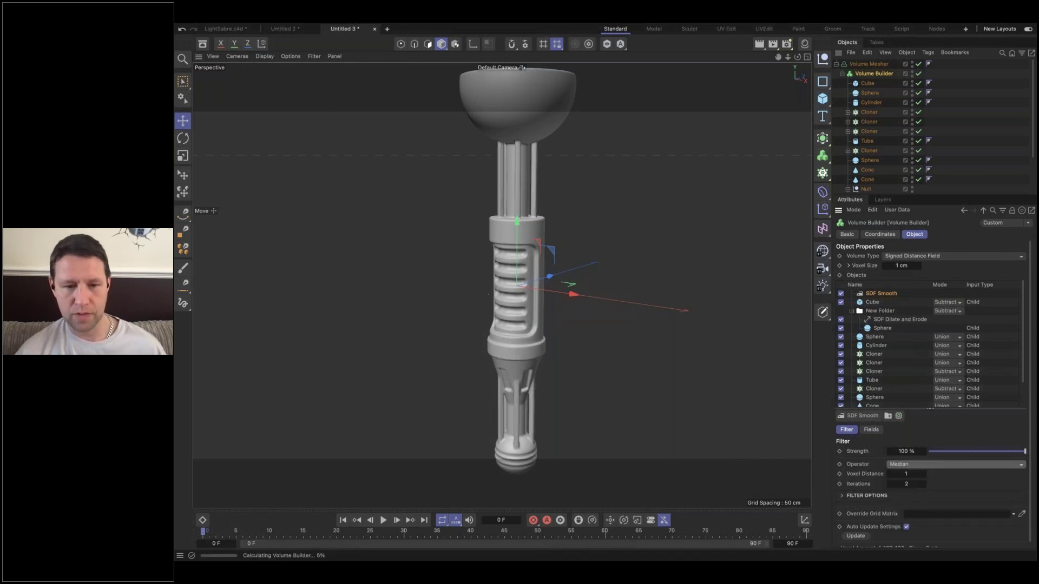
{"action": "left_click", "coordinate": [949, 465]}
{"action": "left_click", "coordinate": [943, 505]}
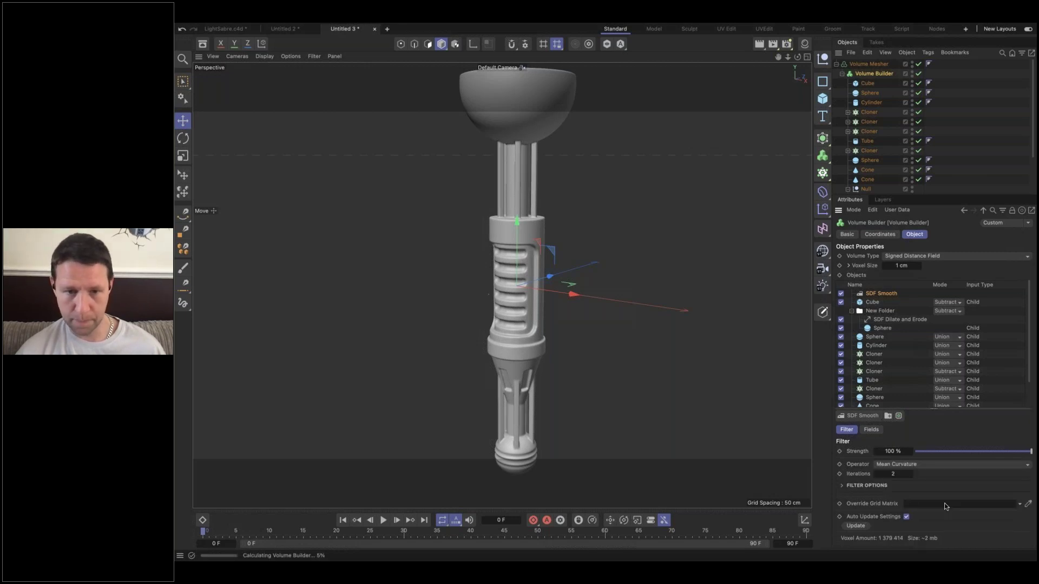
{"action": "left_click", "coordinate": [939, 464]}
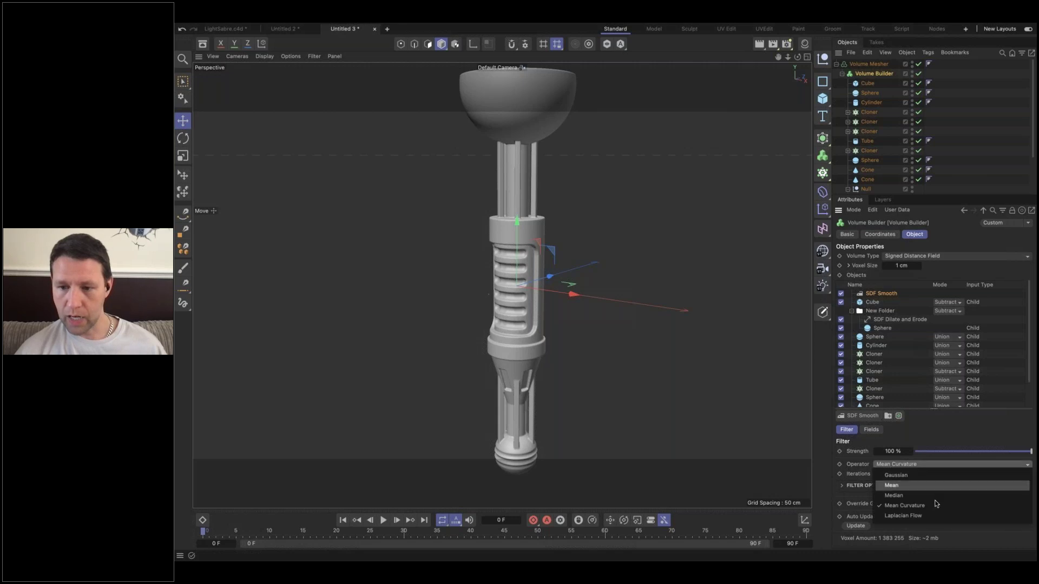
{"action": "left_click", "coordinate": [934, 514]}
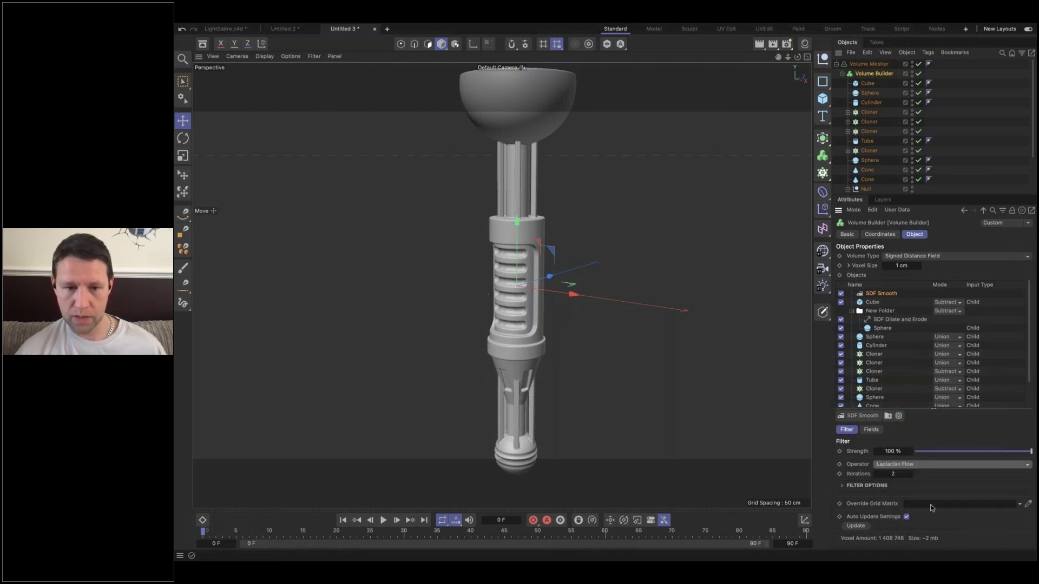
{"action": "left_click", "coordinate": [930, 463]}
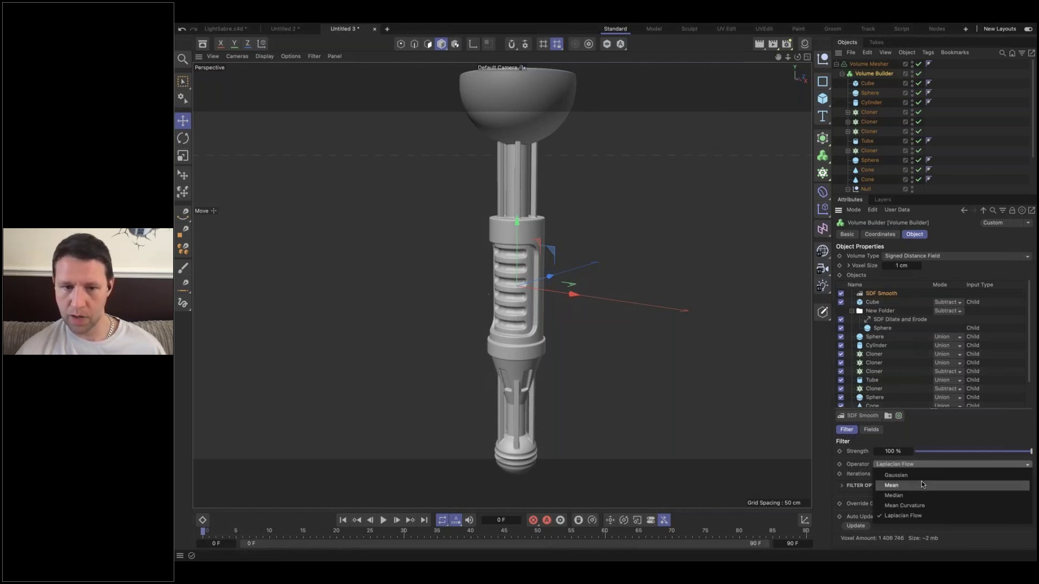
{"action": "left_click", "coordinate": [937, 488]}
- Reduce the radius of the emitter's outer sphere slightly so that the bowl is smaller, and deselect it
{"action": "scroll", "coordinate": [512, 324], "scroll_direction": "up", "scroll_amount": 5}
{"action": "mouse_move", "coordinate": [600, 321]}
{"action": "left_mouse_down", "text": "alt"}
{"action": "mouse_move", "coordinate": [647, 301]}
{"action": "mouse_move", "coordinate": [648, 265]}
{"action": "mouse_move", "coordinate": [524, 366]}
{"action": "mouse_move", "coordinate": [427, 394]}
{"action": "left_mouse_up", "text": "alt"}
{"action": "scroll", "coordinate": [502, 377], "scroll_direction": "down", "scroll_amount": 5}
{"action": "mouse_move", "coordinate": [500, 282]}
{"action": "left_mouse_down", "text": "alt"}
{"action": "mouse_move", "coordinate": [538, 351]}
{"action": "mouse_move", "coordinate": [493, 362]}
{"action": "mouse_move", "coordinate": [603, 359]}
{"action": "mouse_move", "coordinate": [591, 385]}
{"action": "mouse_move", "coordinate": [530, 325]}
{"action": "left_mouse_up", "text": "alt"}
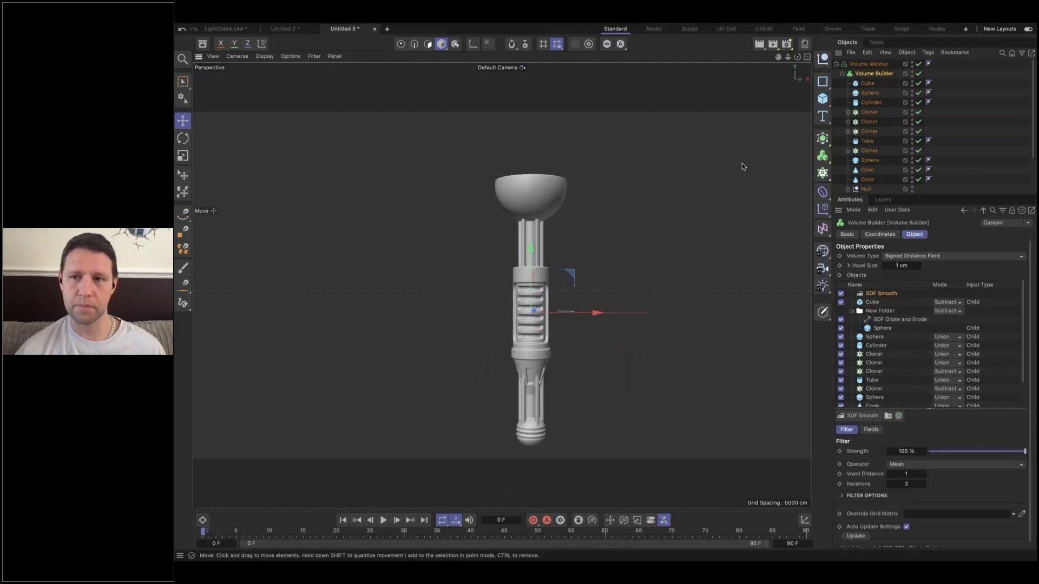
{"action": "left_click", "coordinate": [870, 93]}
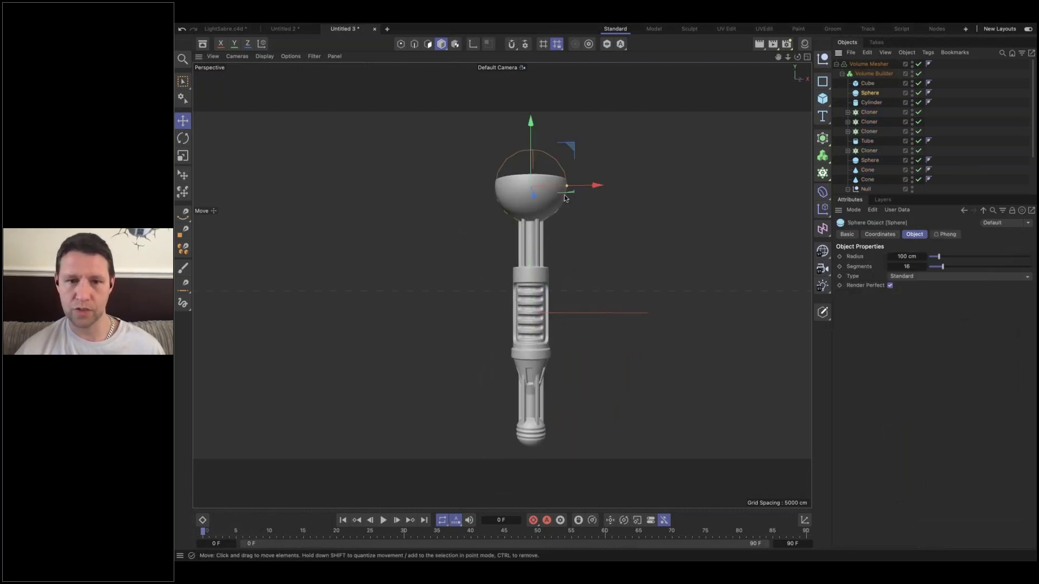
{"action": "mouse_move", "coordinate": [557, 186]}
{"action": "left_mouse_down"}
{"action": "mouse_move", "coordinate": [548, 187]}
{"action": "mouse_move", "coordinate": [567, 186]}
{"action": "mouse_move", "coordinate": [559, 207]}
{"action": "mouse_move", "coordinate": [555, 184]}
{"action": "left_mouse_up"}
{"action": "left_click", "coordinate": [589, 228]}
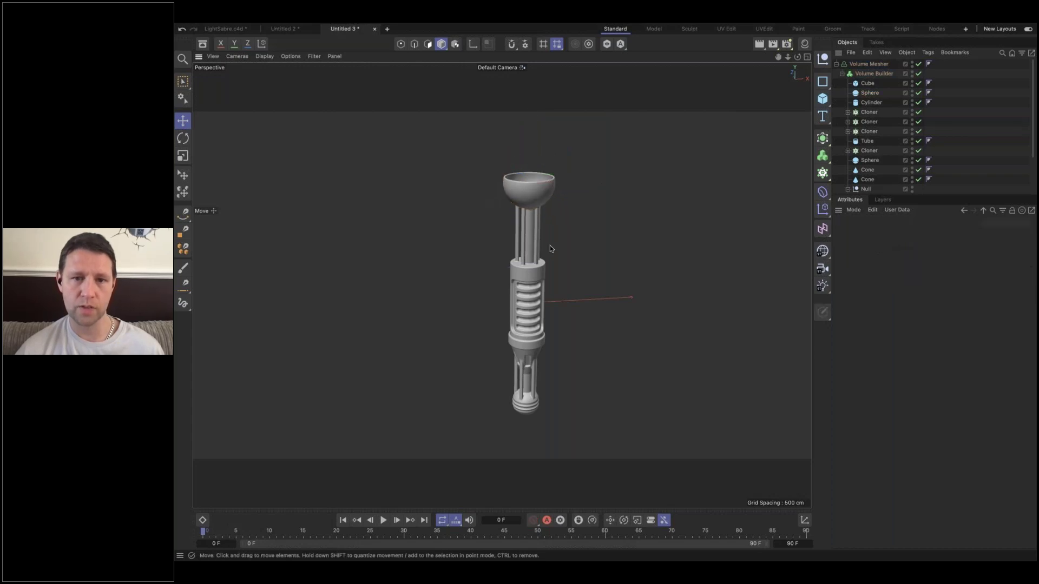
- Examine the smoothed hilt from several sides, checking the ribbed grip, the collars, the bars and the bowl
{"action": "left_click_drag", "start_coordinate": [510, 235], "coordinate": [543, 226], "text": "alt"}
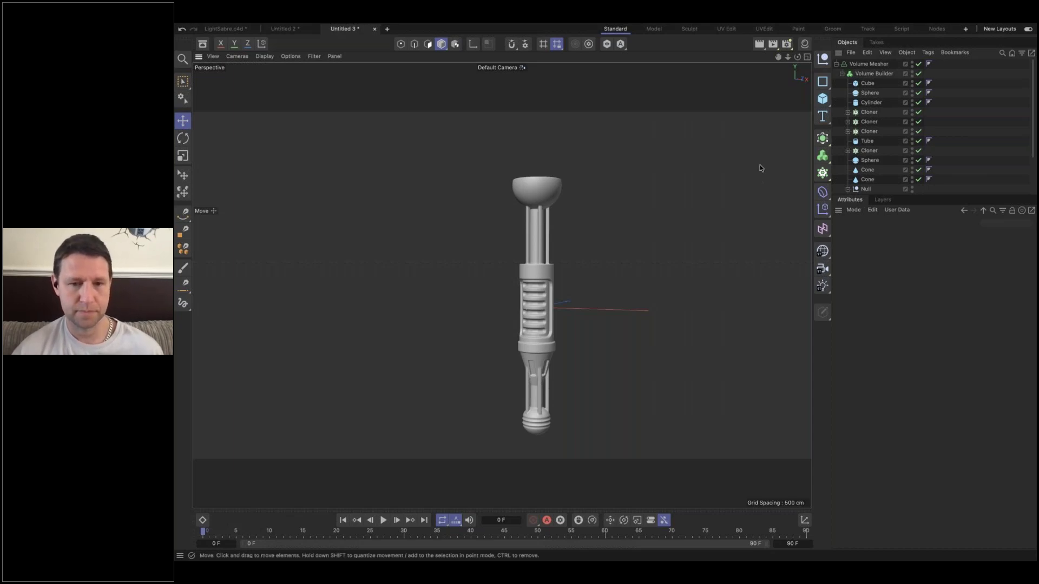
{"action": "scroll", "coordinate": [552, 282], "scroll_direction": "up", "scroll_amount": 5}
{"action": "left_click_drag", "start_coordinate": [575, 297], "coordinate": [509, 313], "text": "alt"}
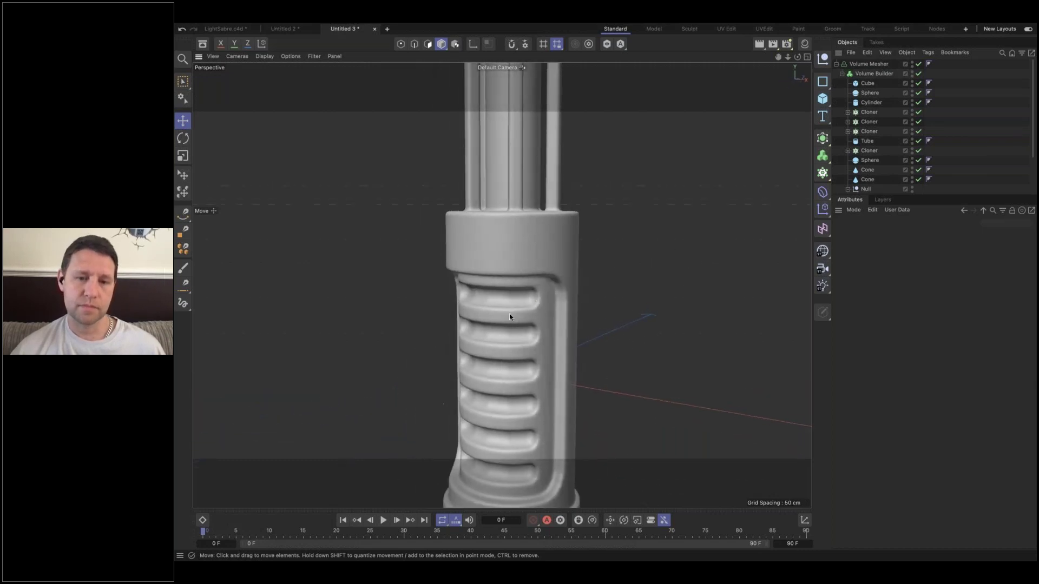
{"action": "scroll", "coordinate": [521, 239], "scroll_direction": "down", "scroll_amount": 6}
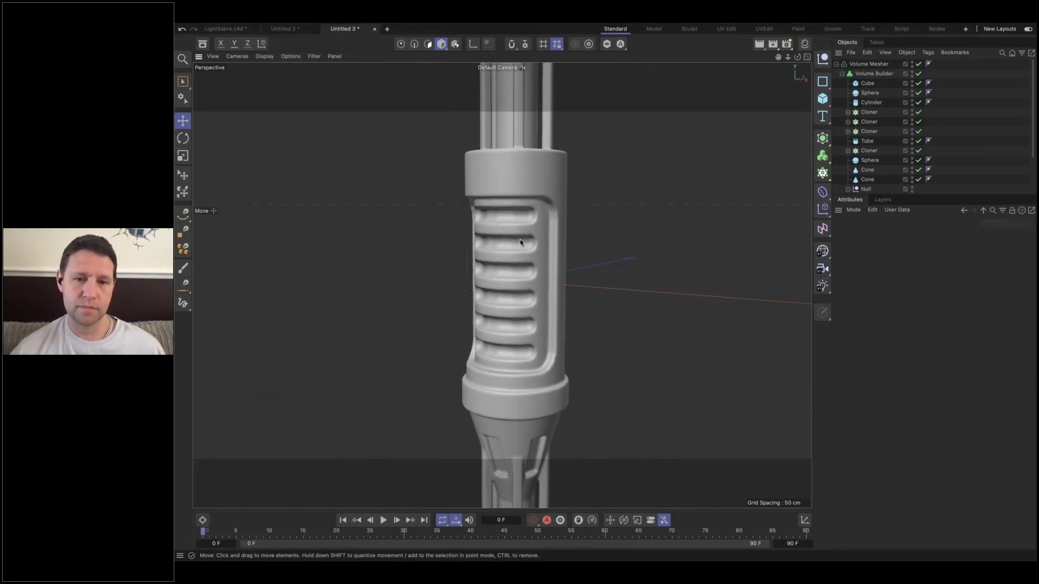
{"action": "left_click_drag", "start_coordinate": [523, 251], "coordinate": [547, 197], "text": "alt"}
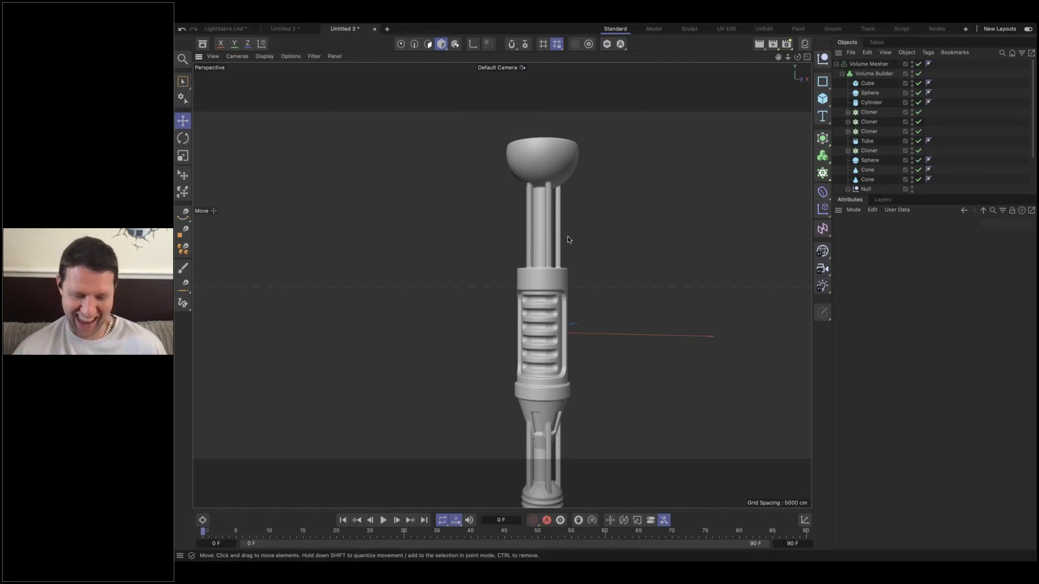
{"action": "left_click_drag", "start_coordinate": [547, 247], "coordinate": [544, 264], "text": "alt"}
{"action": "mouse_move", "coordinate": [544, 264]}
{"action": "right_mouse_down", "text": "alt"}
{"action": "mouse_move", "coordinate": [721, 253]}
{"action": "mouse_move", "coordinate": [545, 273]}
{"action": "right_mouse_up", "text": "alt"}
{"action": "left_click_drag", "start_coordinate": [546, 278], "coordinate": [512, 256], "text": "alt"}
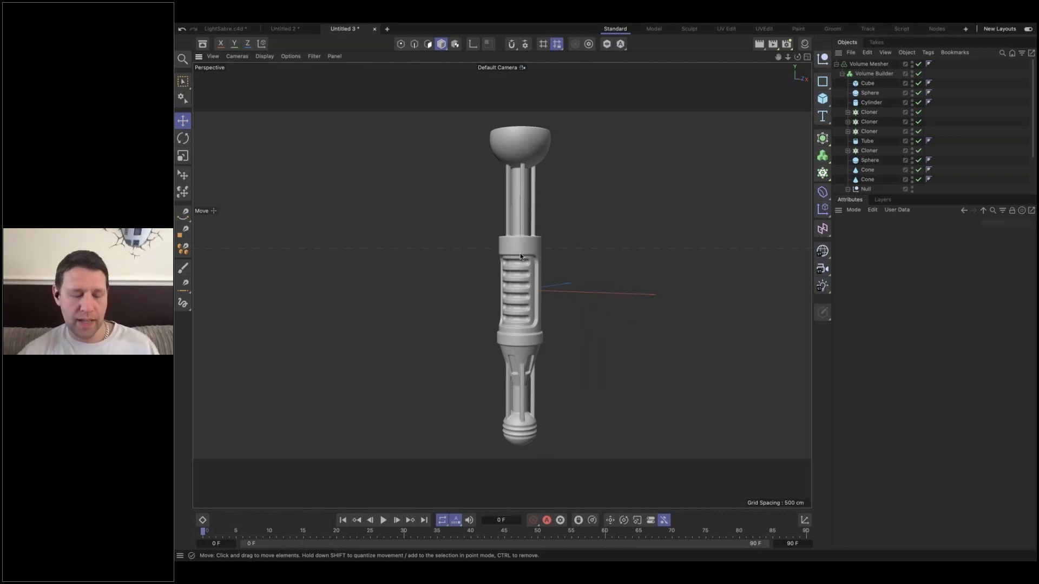
{"action": "scroll", "coordinate": [519, 249], "scroll_direction": "up", "scroll_amount": 5}
{"action": "left_click_drag", "start_coordinate": [549, 250], "coordinate": [493, 254], "text": "alt"}
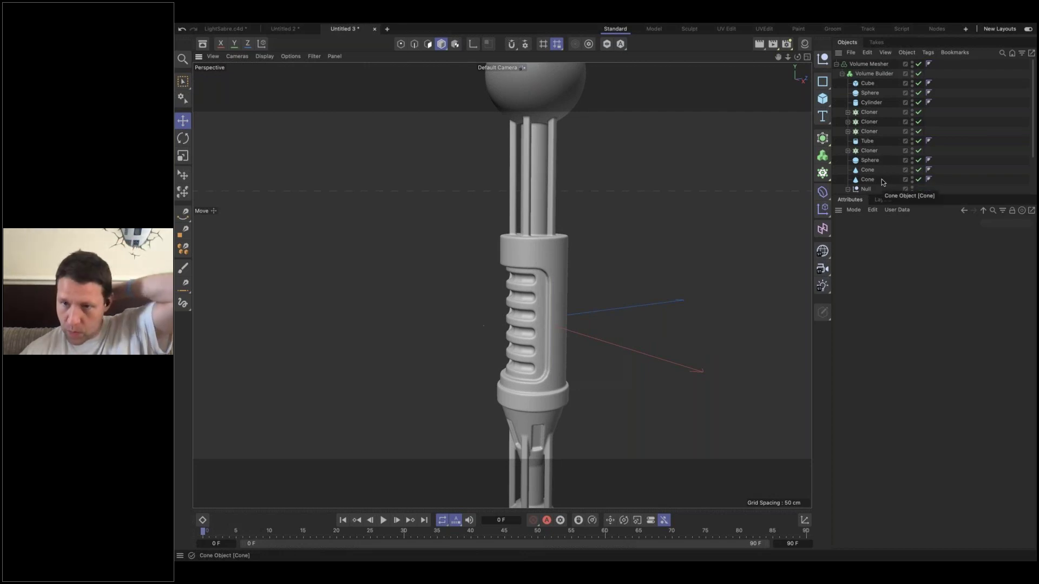
- Create a new folder at the bottom of the Volume Builder's object list and nest the main grip cylinder in it
{"action": "left_click", "coordinate": [868, 63]}
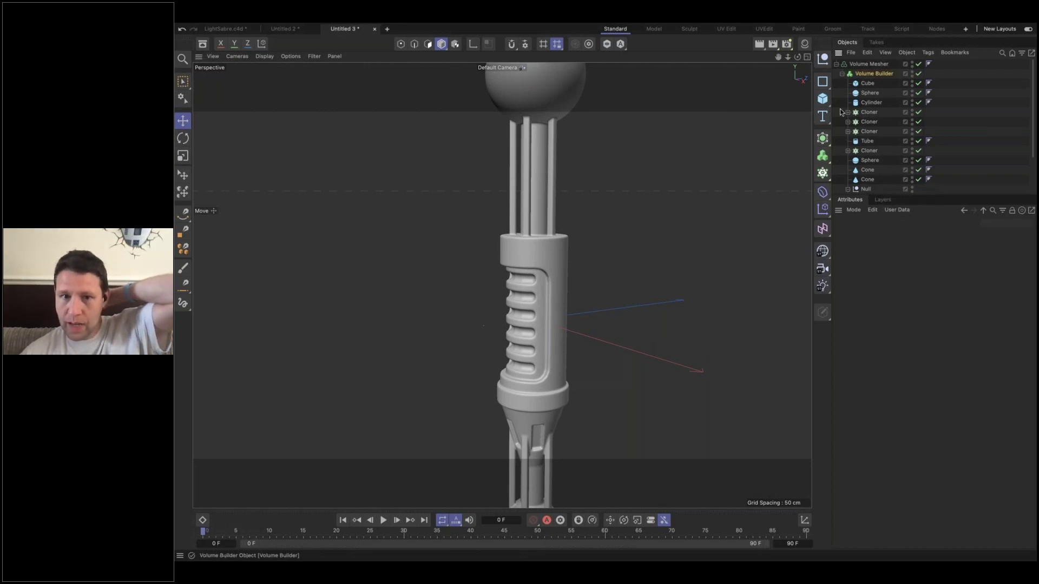
{"action": "left_click", "coordinate": [874, 73]}
{"action": "scroll", "coordinate": [875, 353], "scroll_direction": "down", "scroll_amount": 3}
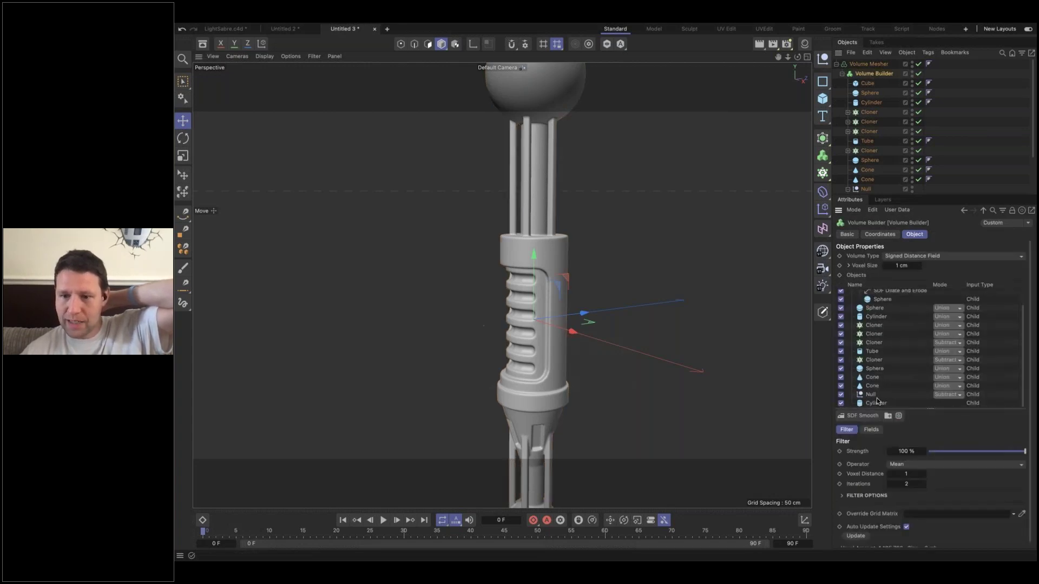
{"action": "left_click", "coordinate": [877, 402]}
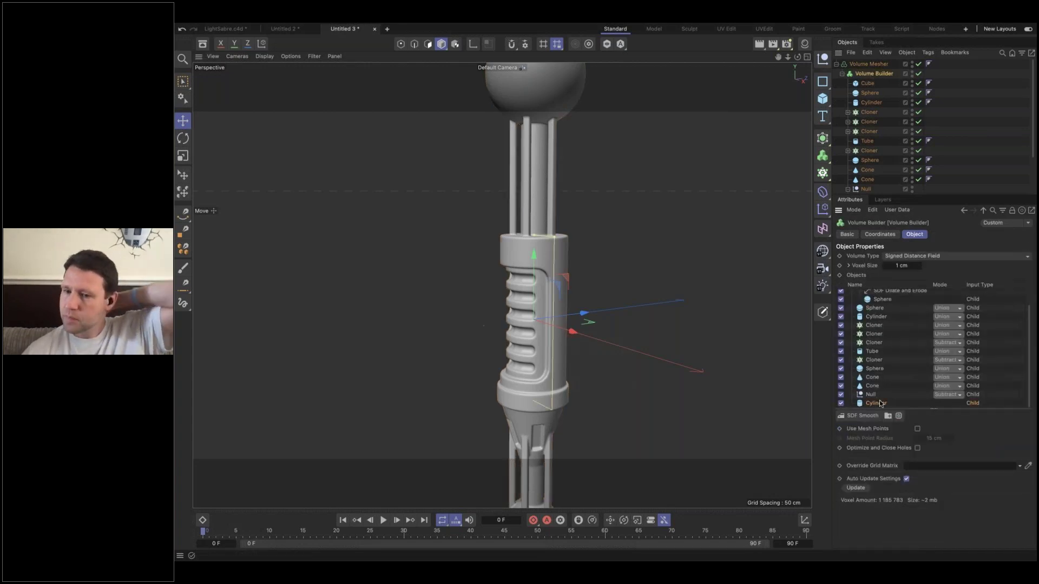
{"action": "left_click", "coordinate": [888, 416]}
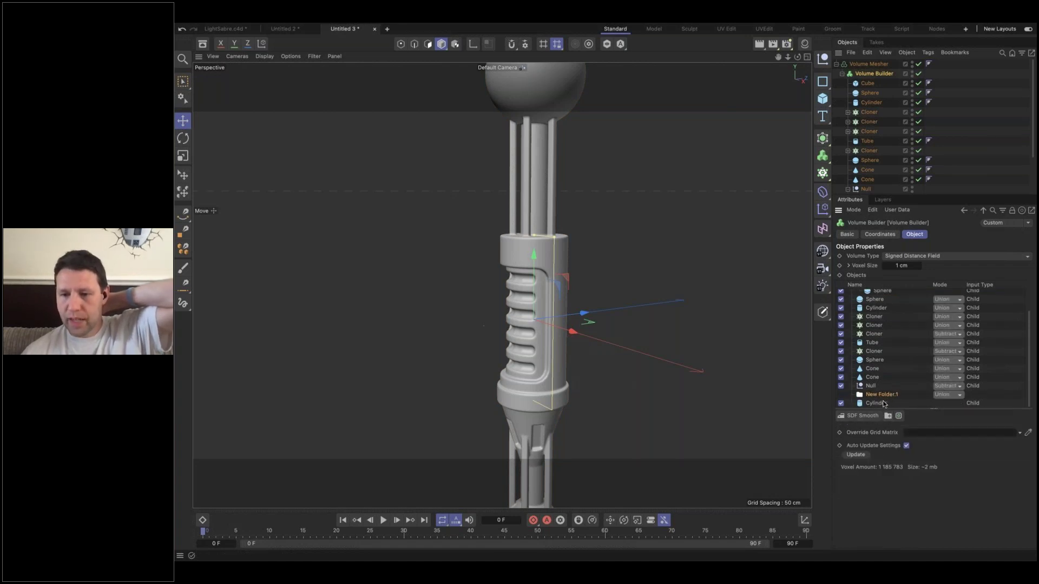
{"action": "left_click_drag", "start_coordinate": [881, 394], "coordinate": [881, 396]}
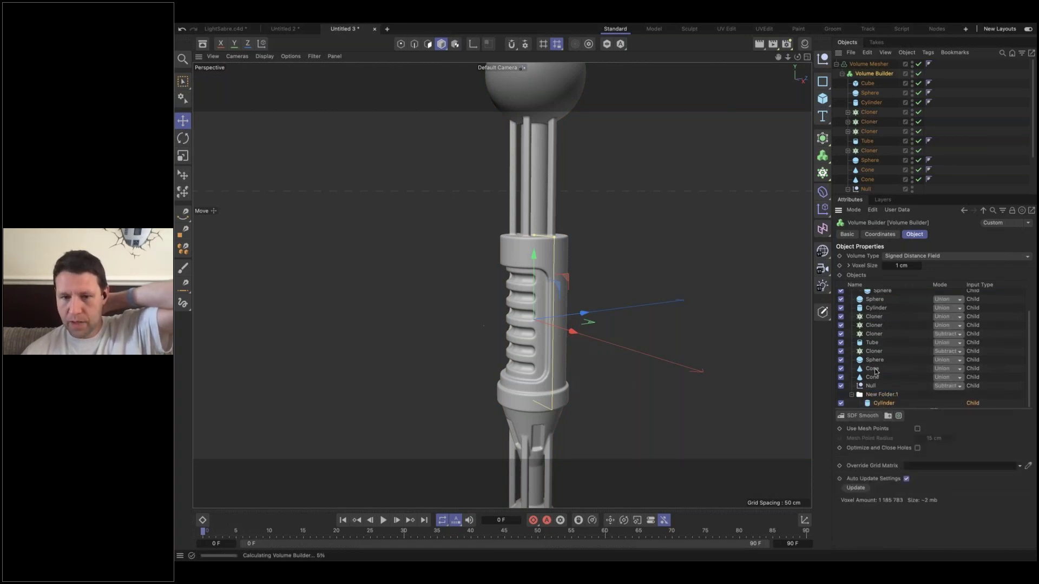
- Add an SDF Dilate and Erode filter above the cylinder in the new folder and set its offset to 1 cm
{"action": "scroll", "coordinate": [877, 327], "scroll_direction": "up", "scroll_amount": 3}
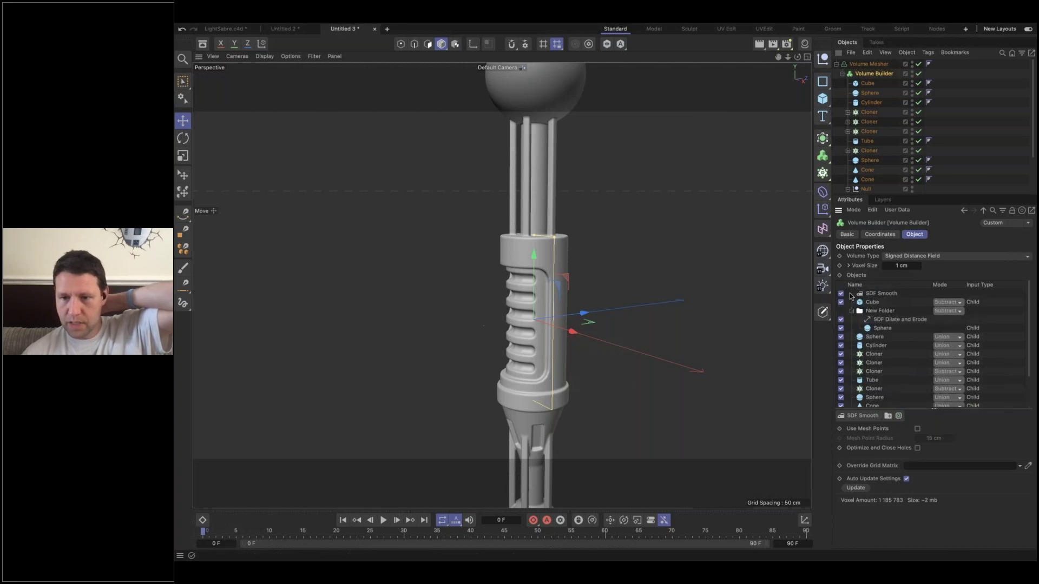
{"action": "scroll", "coordinate": [845, 298], "scroll_direction": "down", "scroll_amount": 3}
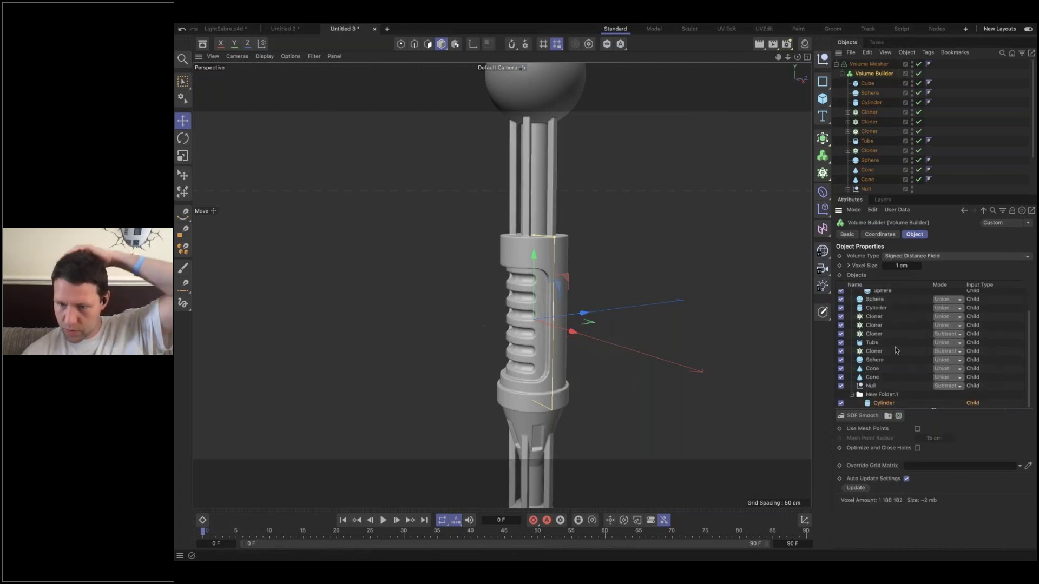
{"action": "left_click", "coordinate": [874, 420]}
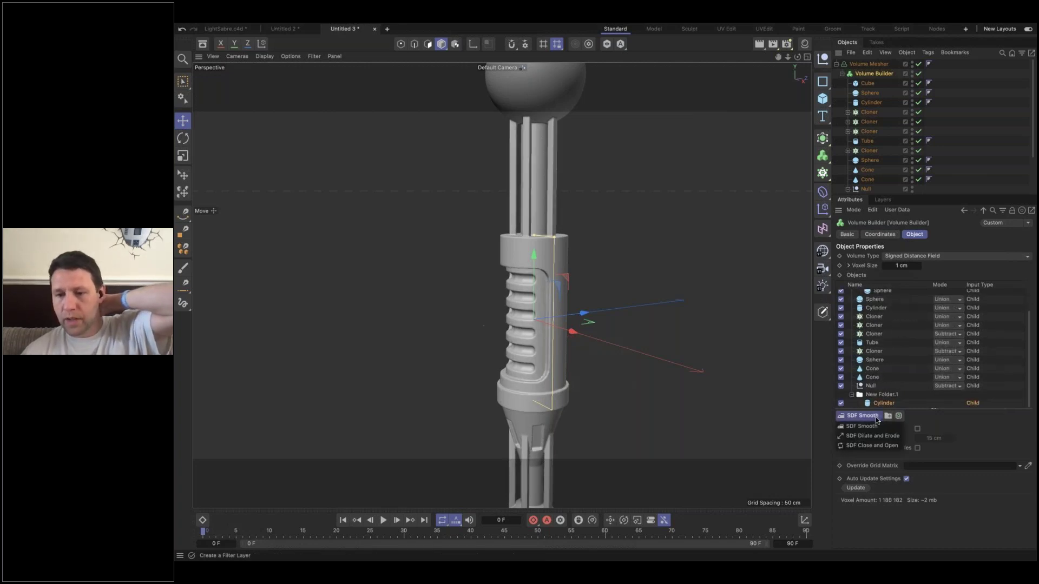
{"action": "left_click", "coordinate": [883, 440]}
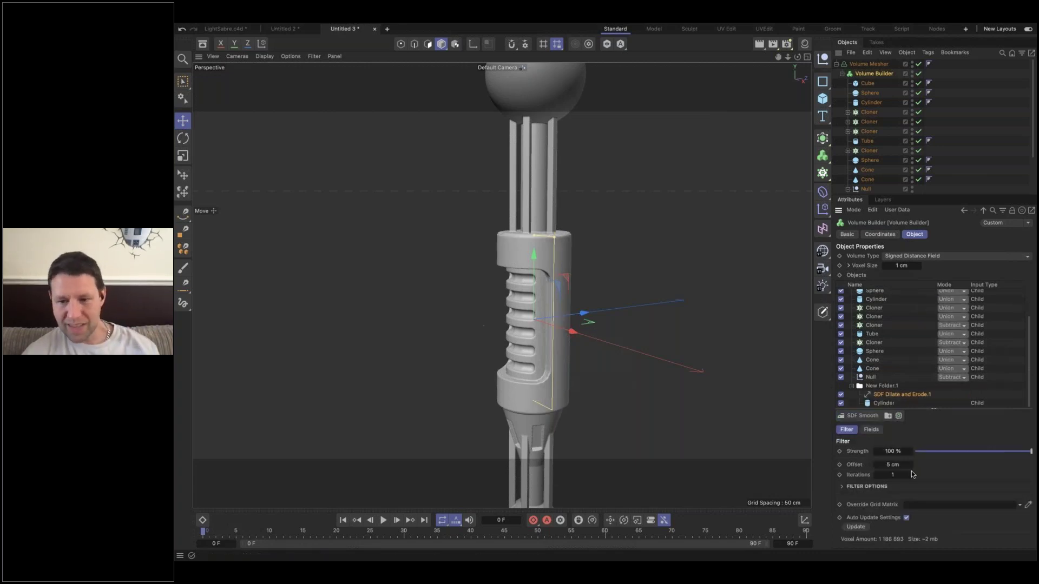
{"action": "double_click", "coordinate": [890, 464]}
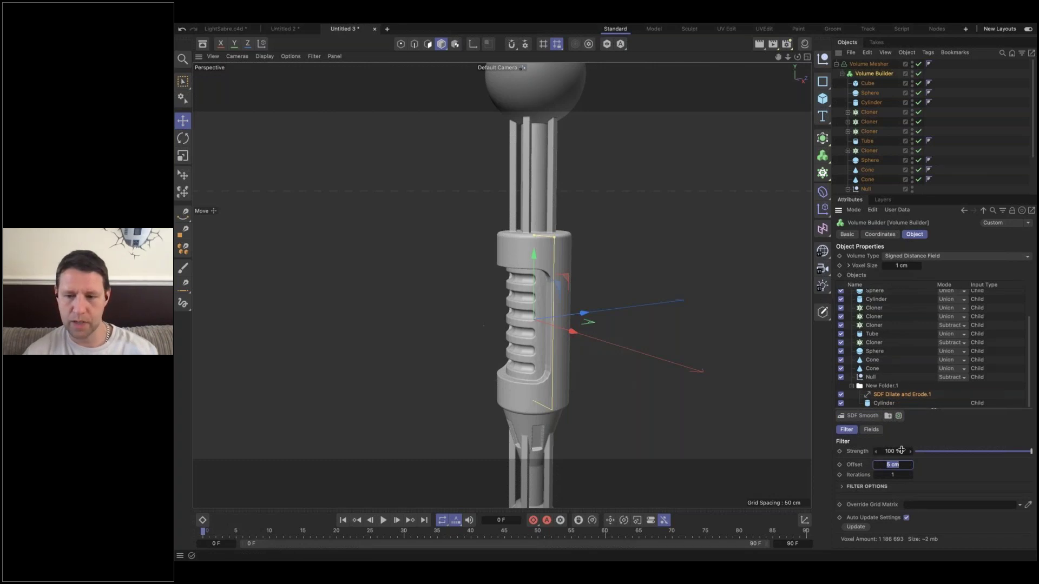
{"action": "type", "text": "1"}
{"action": "key", "text": "Return"}
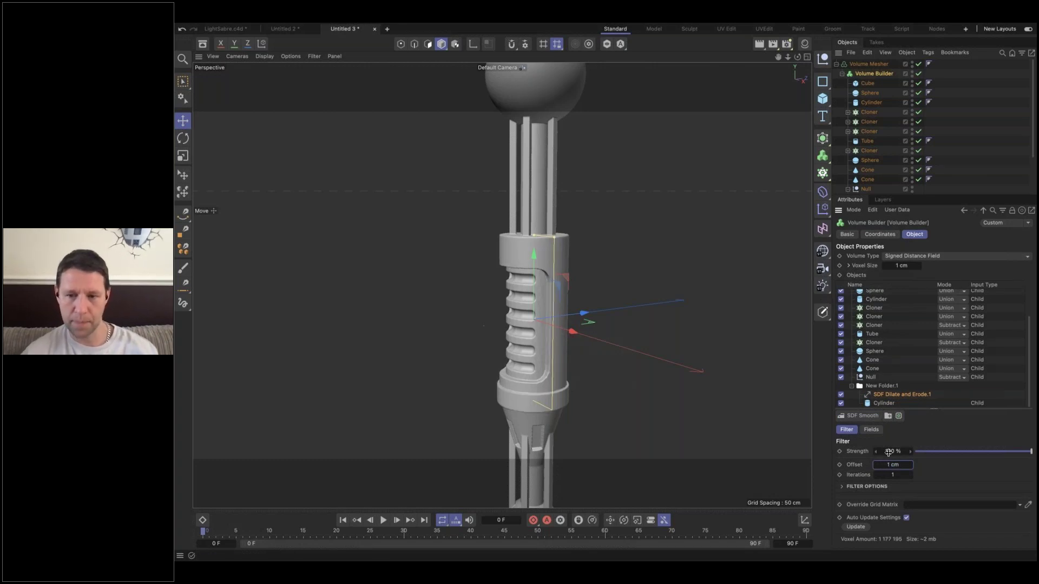
- Set the Dilate and Erode offset to 2.5 cm, and switch the filter off and on to compare the grip
{"action": "left_click", "coordinate": [841, 395]}
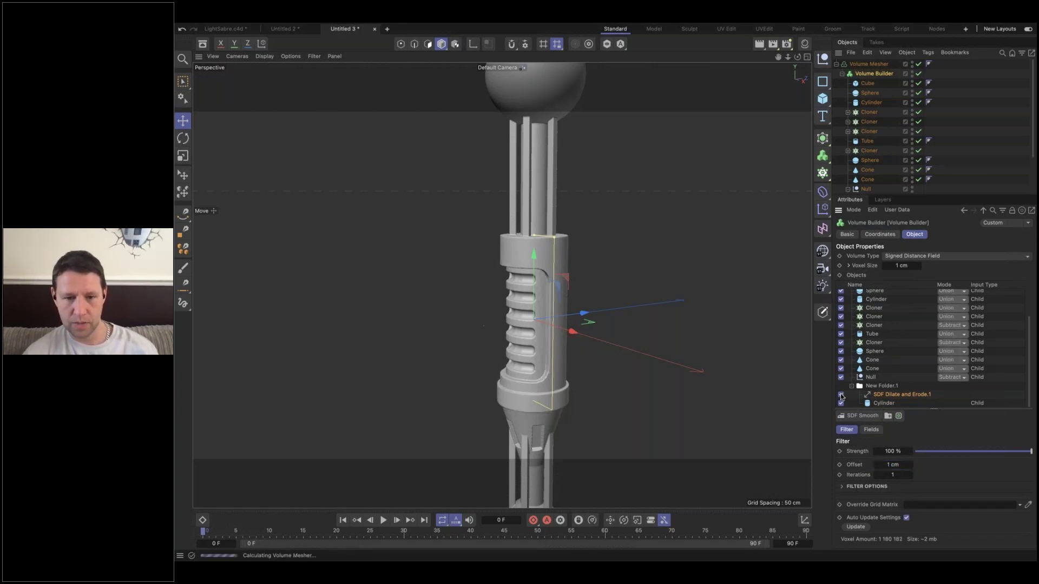
{"action": "left_click", "coordinate": [882, 465]}
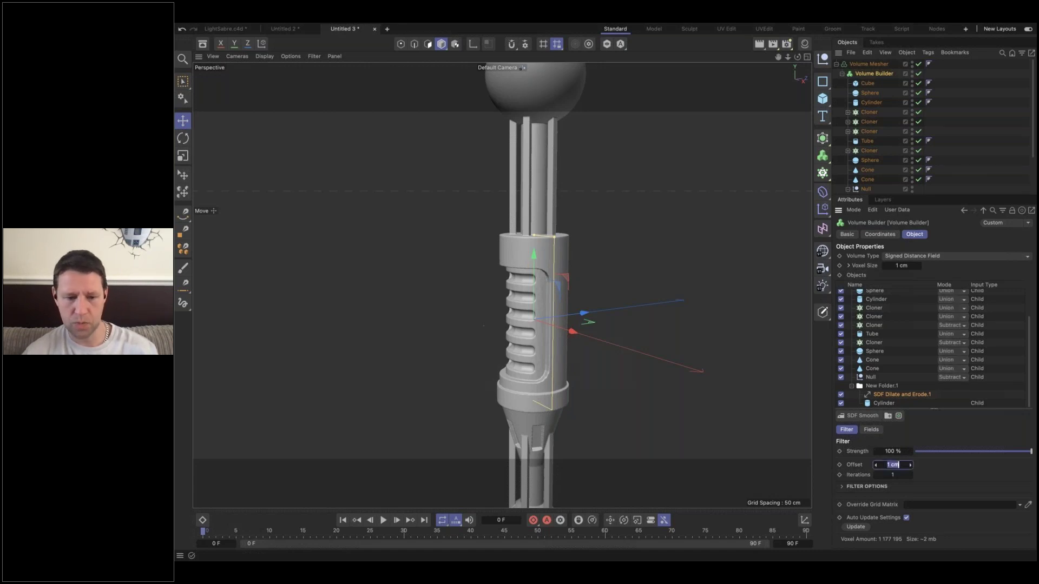
{"action": "type", "text": "2.5"}
{"action": "key", "text": "Return"}
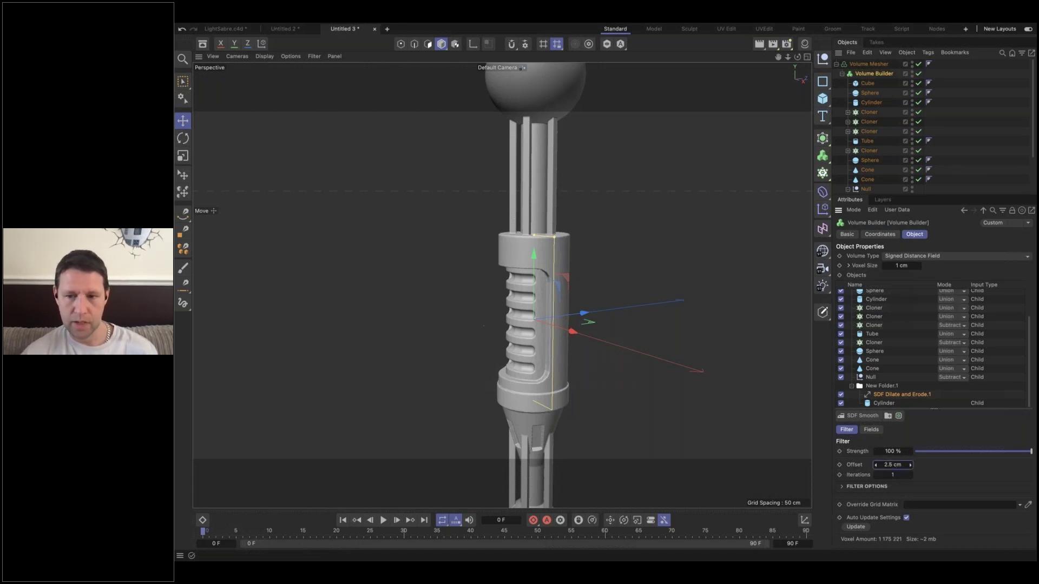
{"action": "left_click", "coordinate": [841, 395]}
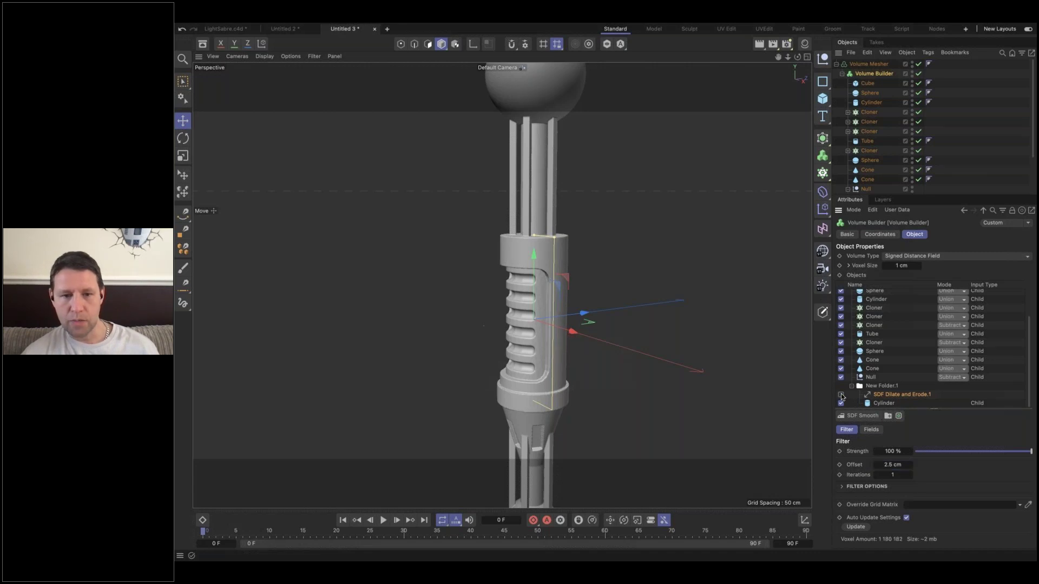
{"action": "left_click", "coordinate": [840, 395]}
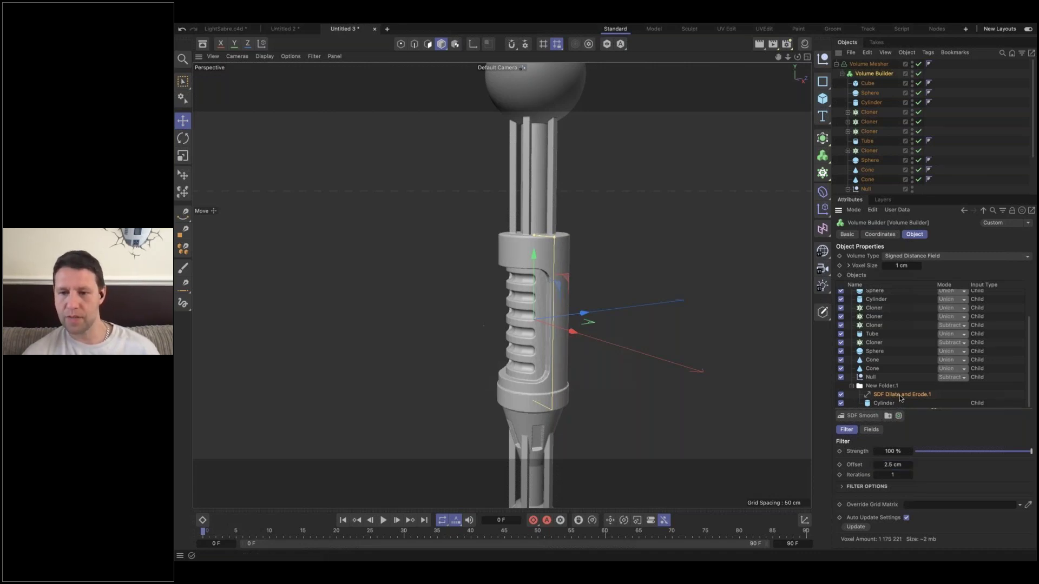
- Add a Random Field to the grip cylinder's SDF Dilate and Erode filter and view the roughened grip
{"action": "left_click", "coordinate": [873, 430]}
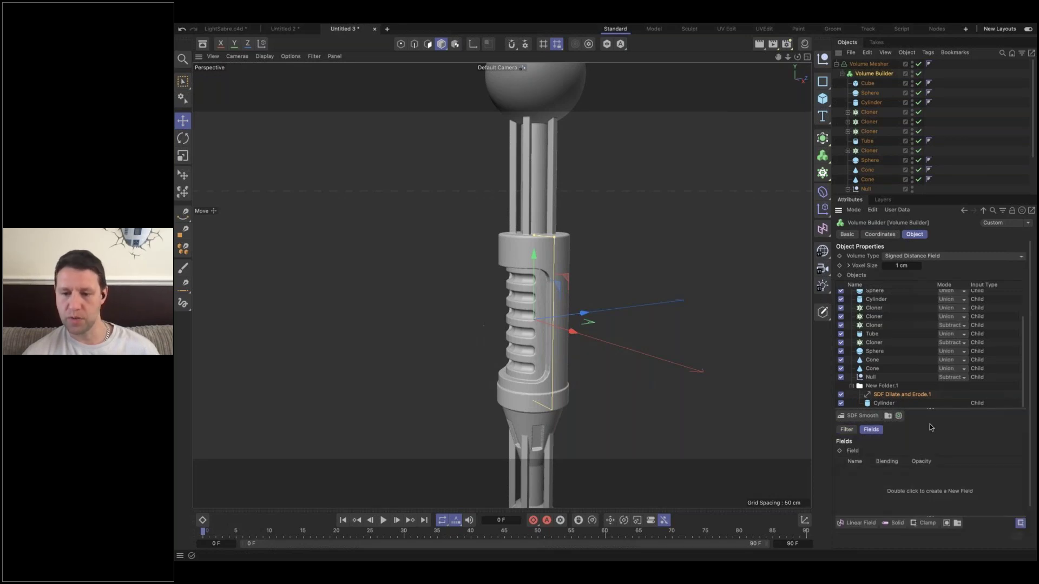
{"action": "scroll", "coordinate": [930, 427], "scroll_direction": "down", "scroll_amount": 3}
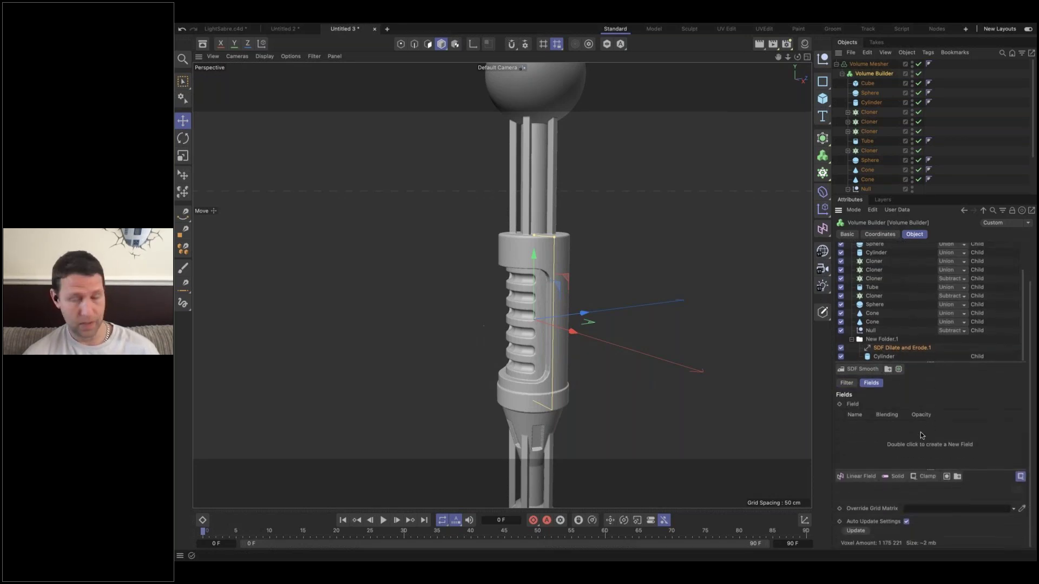
{"action": "left_click", "coordinate": [867, 477]}
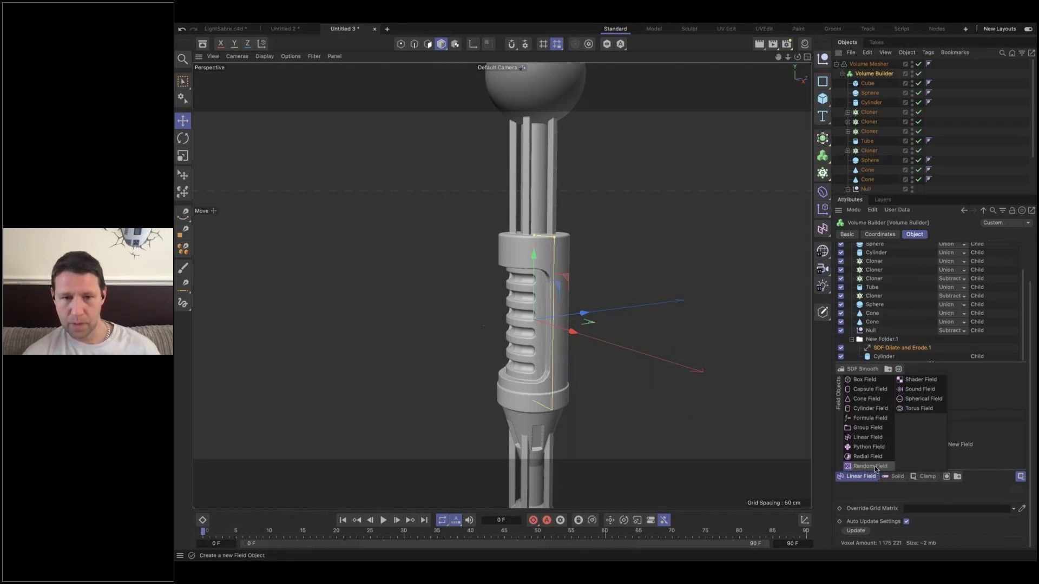
{"action": "left_click", "coordinate": [877, 467]}
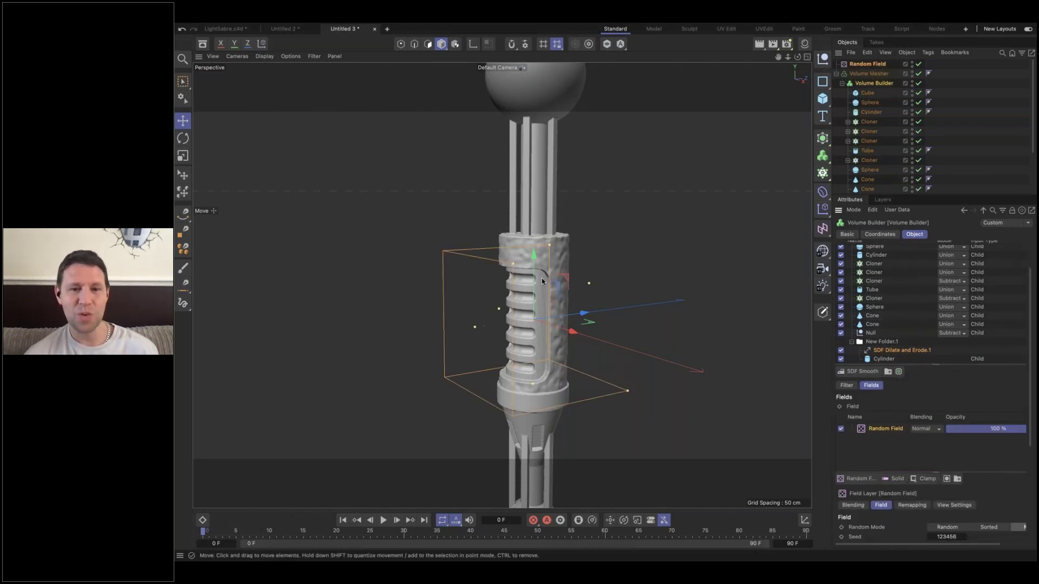
{"action": "scroll", "coordinate": [544, 282], "scroll_direction": "up", "scroll_amount": 5}
{"action": "left_click_drag", "start_coordinate": [544, 279], "coordinate": [576, 261], "text": "alt"}
{"action": "scroll", "coordinate": [521, 281], "scroll_direction": "down", "scroll_amount": 5}
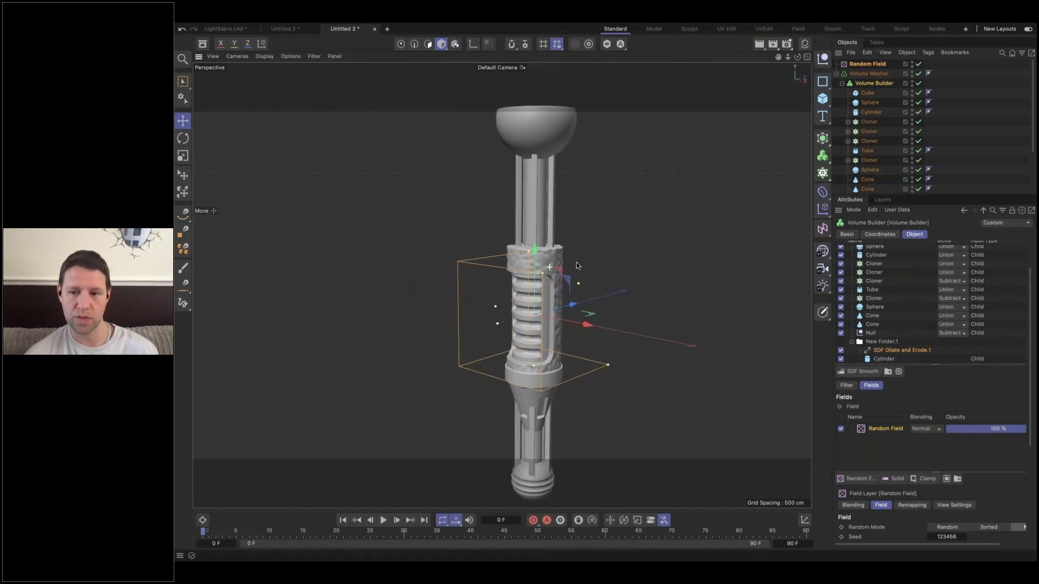
{"action": "scroll", "coordinate": [576, 262], "scroll_direction": "up", "scroll_amount": 2}
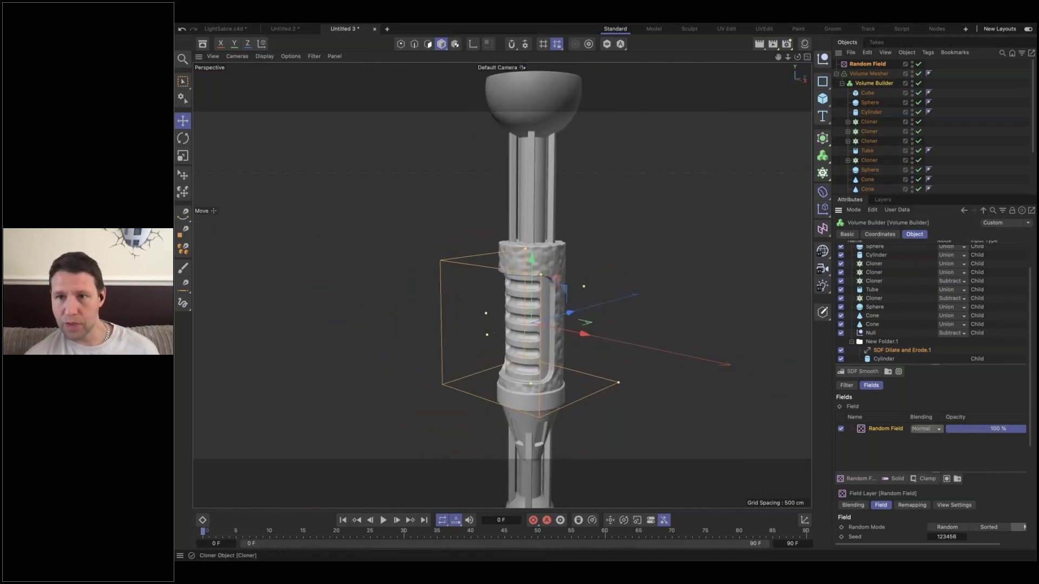
- Widen the attribute area and set the Random Field's noise type to Buya
{"action": "left_click", "coordinate": [864, 64]}
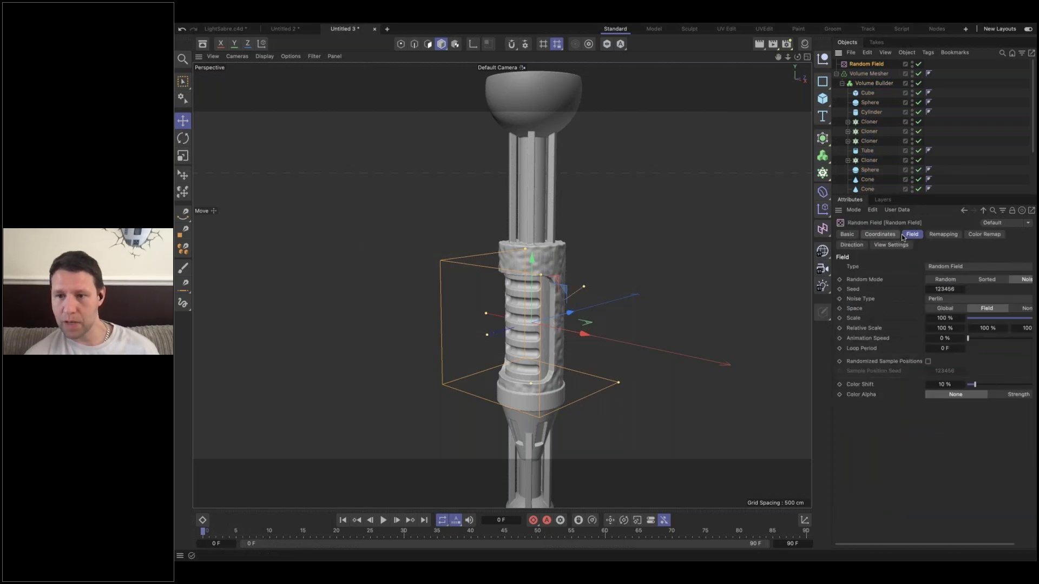
{"action": "left_click", "coordinate": [933, 267]}
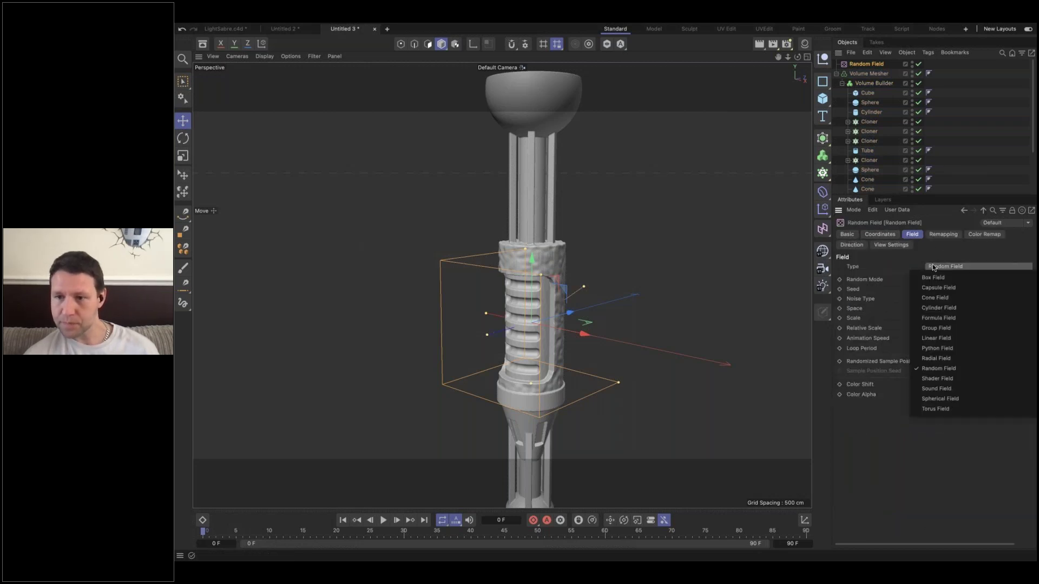
{"action": "left_click", "coordinate": [940, 253]}
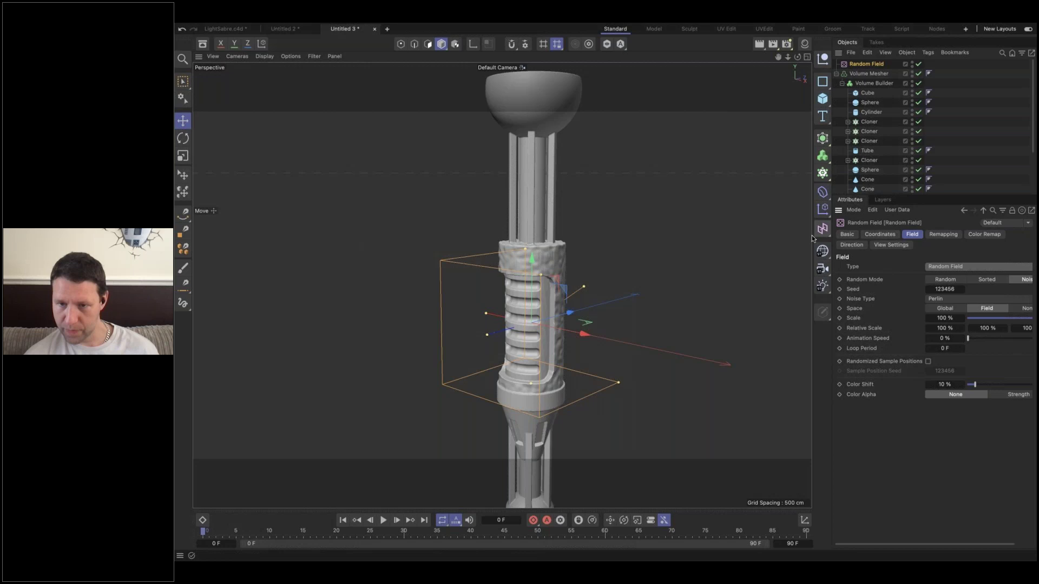
{"action": "left_click_drag", "start_coordinate": [832, 238], "coordinate": [770, 238]}
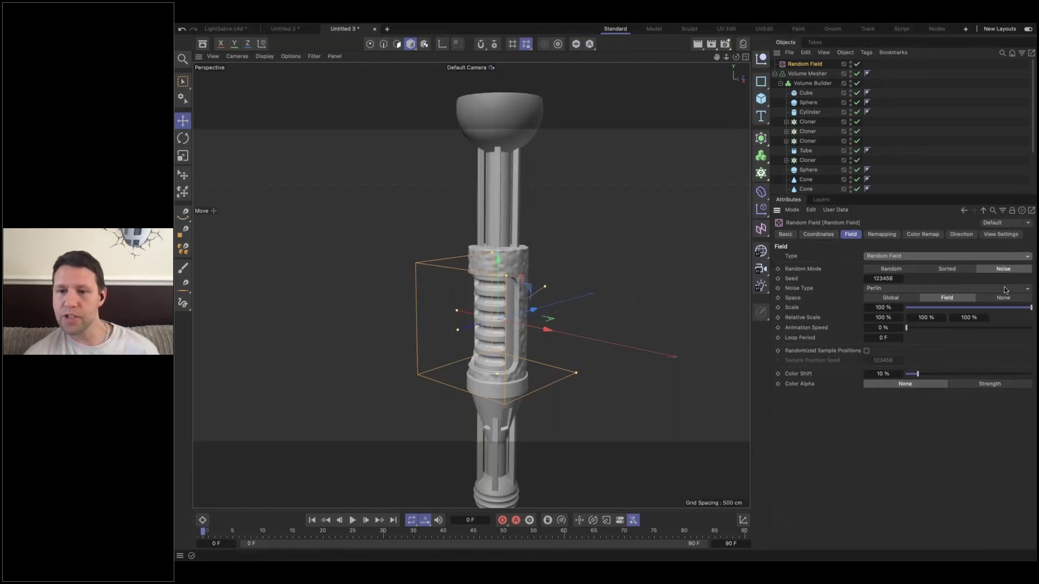
{"action": "left_click", "coordinate": [1004, 287]}
{"action": "left_click", "coordinate": [947, 250]}
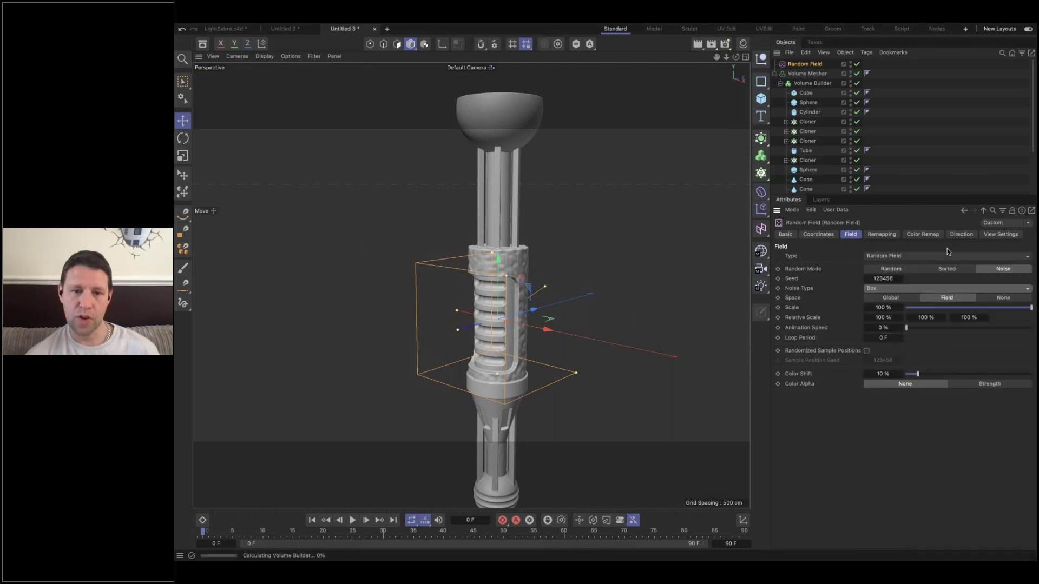
{"action": "key", "text": "Down"}
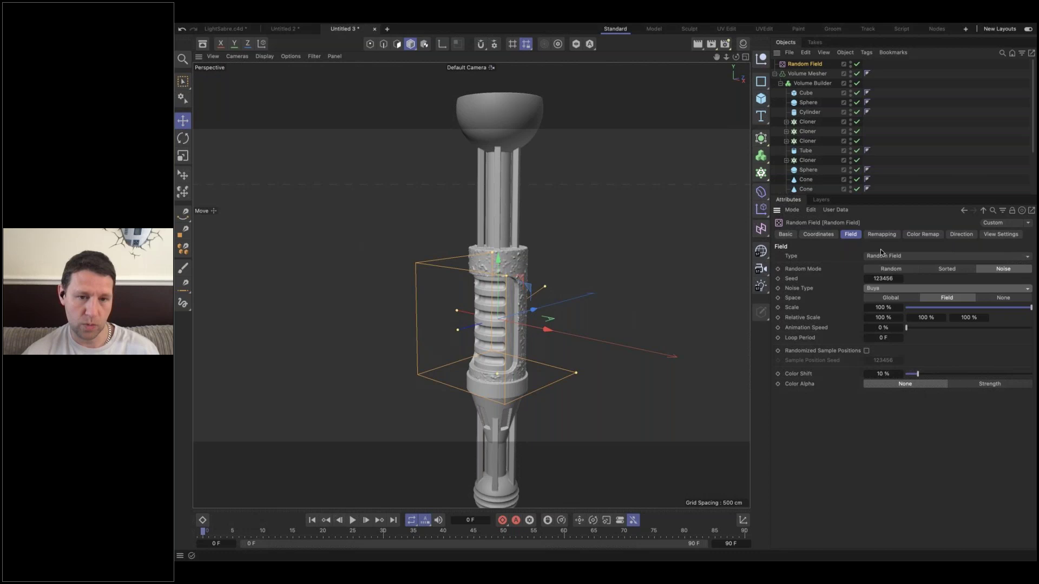
{"action": "scroll", "coordinate": [521, 266], "scroll_direction": "up", "scroll_amount": 5}
{"action": "mouse_move", "coordinate": [533, 262]}
{"action": "left_mouse_down", "text": "alt"}
{"action": "mouse_move", "coordinate": [374, 256]}
{"action": "mouse_move", "coordinate": [520, 265]}
{"action": "left_mouse_up", "text": "alt"}
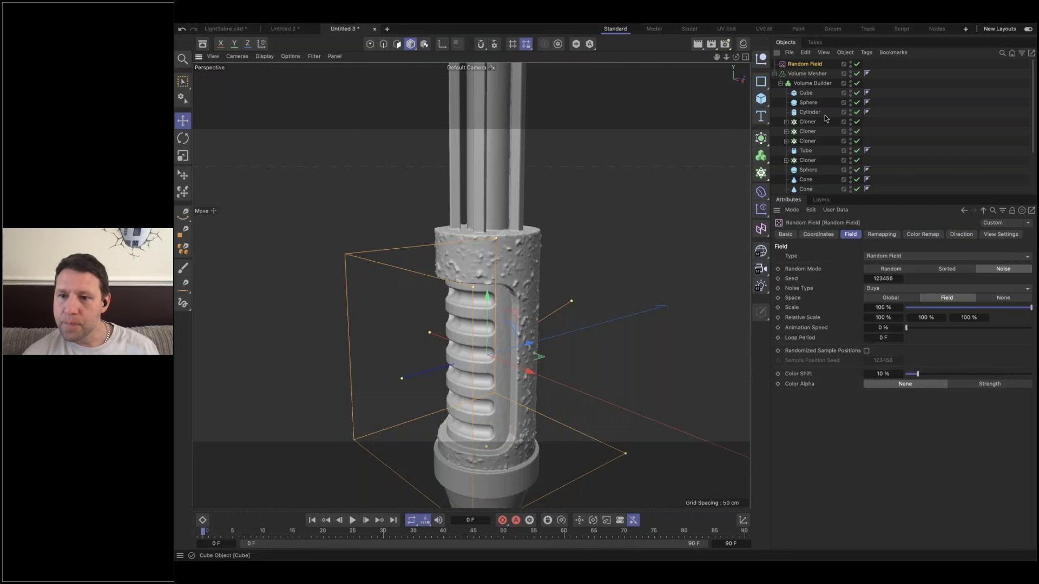
- Invert the Random Field's remapping so the noise cuts pits into the grip instead of raising bumps
{"action": "left_click", "coordinate": [882, 235]}
{"action": "left_click", "coordinate": [820, 329]}
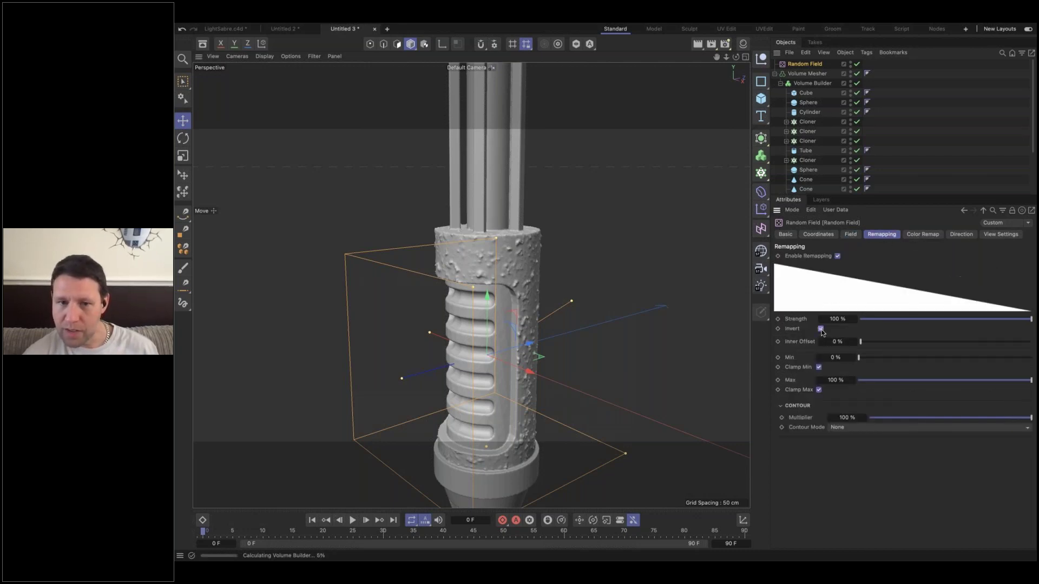
{"action": "left_click_drag", "start_coordinate": [529, 276], "coordinate": [528, 254], "text": "alt"}
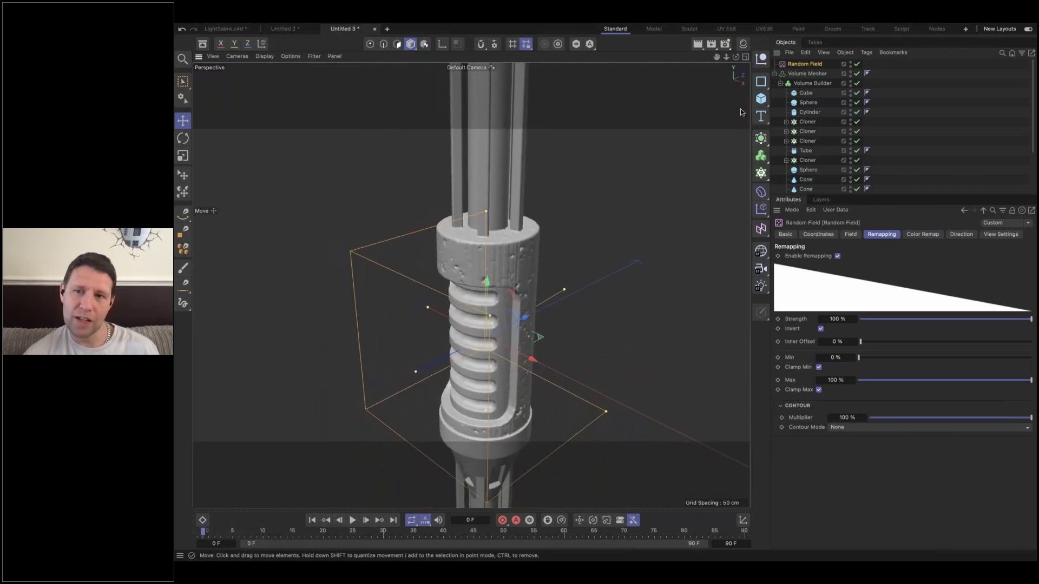
- Set the Volume Builder's voxel size to 0.5 cm
{"action": "left_click", "coordinate": [816, 73]}
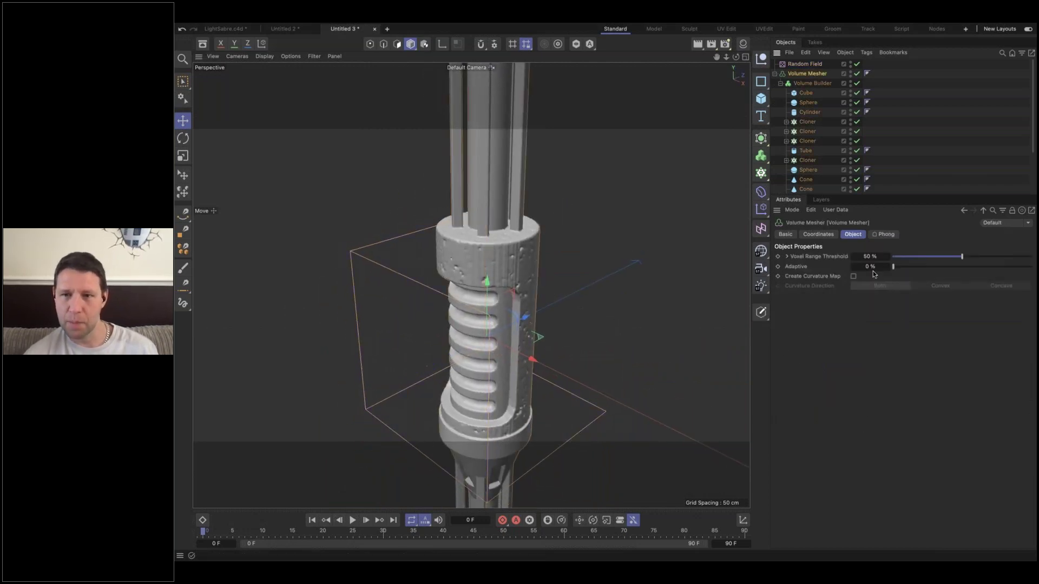
{"action": "left_click", "coordinate": [812, 83]}
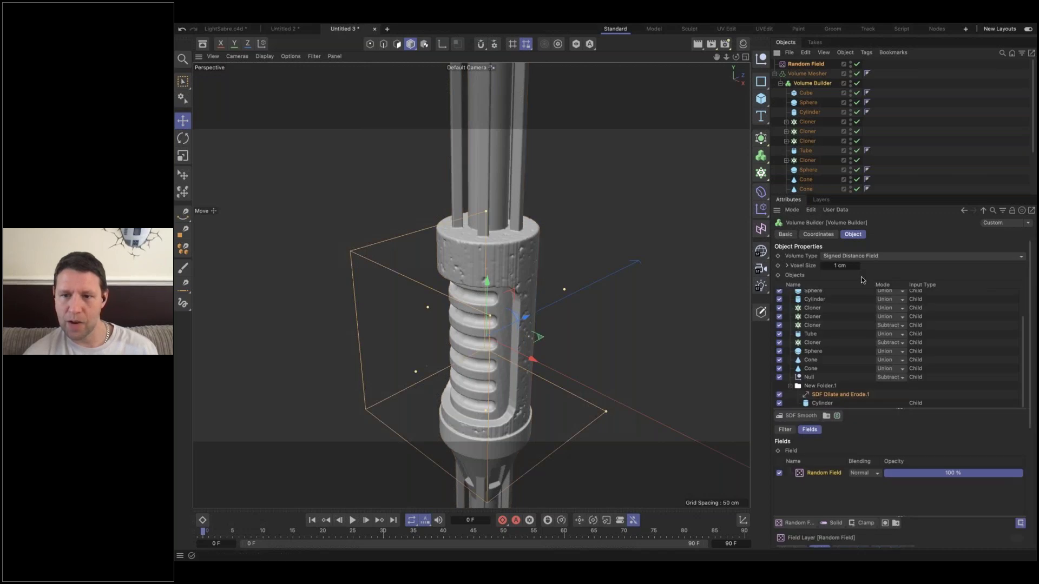
{"action": "double_click", "coordinate": [840, 266]}
{"action": "type", "text": "0."}
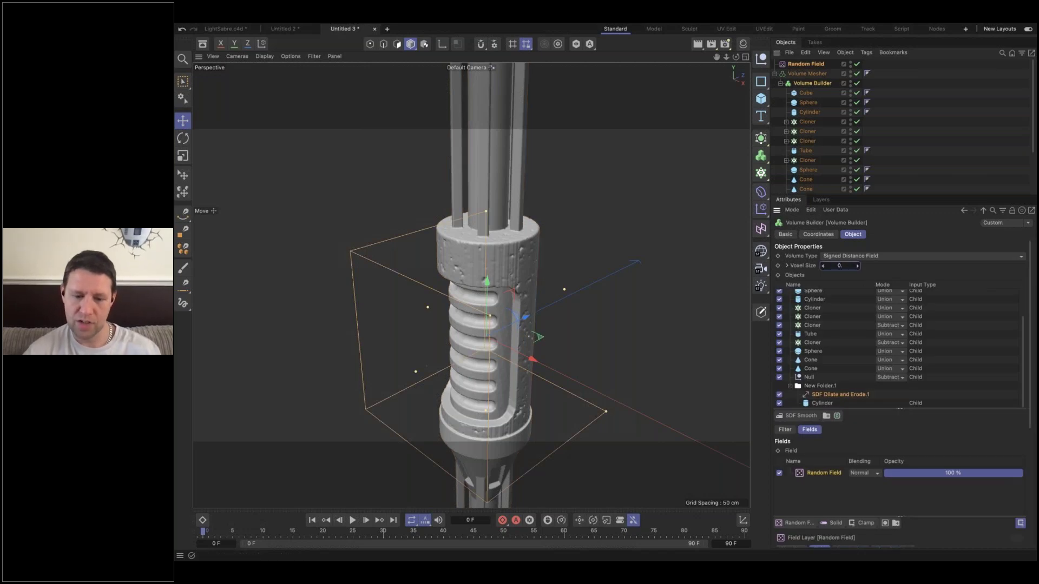
{"action": "type", "text": "5"}
{"action": "key", "text": "Return"}
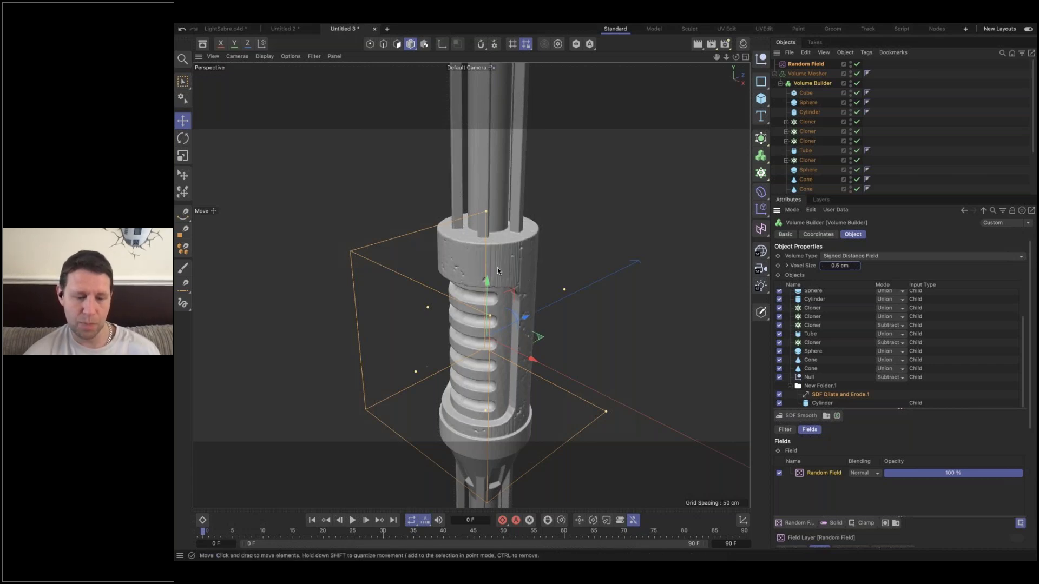
{"action": "left_click_drag", "start_coordinate": [497, 268], "coordinate": [611, 241], "text": "alt"}
{"action": "scroll", "coordinate": [793, 297], "scroll_direction": "up", "scroll_amount": 3}
- Enable the overall SDF Smooth filter at the top of the Volume Builder's object list and view the pitted grip
{"action": "left_click", "coordinate": [779, 294]}
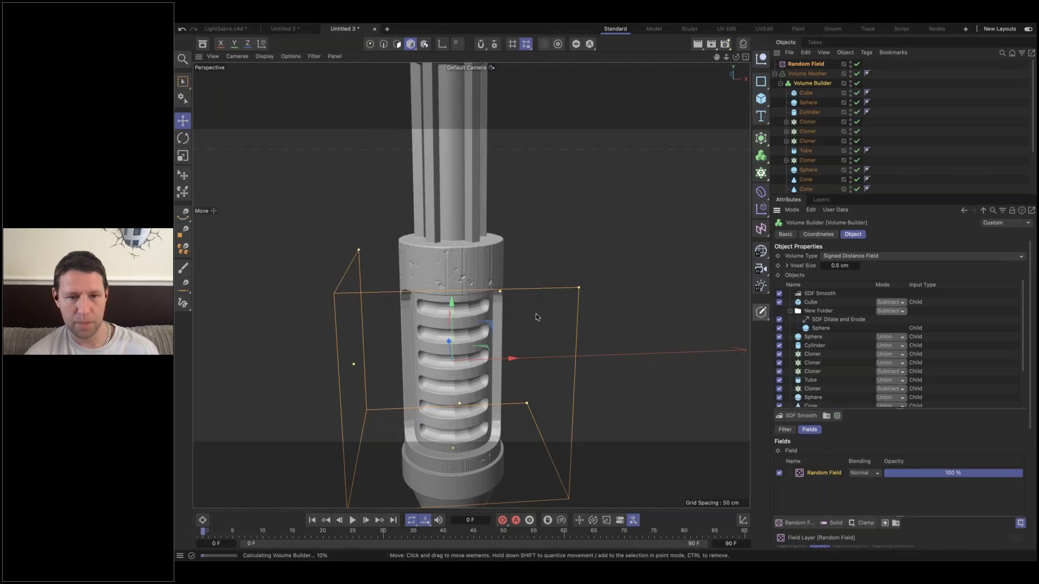
{"action": "left_click_drag", "start_coordinate": [439, 279], "coordinate": [260, 281], "text": "alt"}
{"action": "scroll", "coordinate": [549, 316], "scroll_direction": "down", "scroll_amount": 5}
{"action": "left_click_drag", "start_coordinate": [550, 321], "coordinate": [569, 304], "text": "alt"}
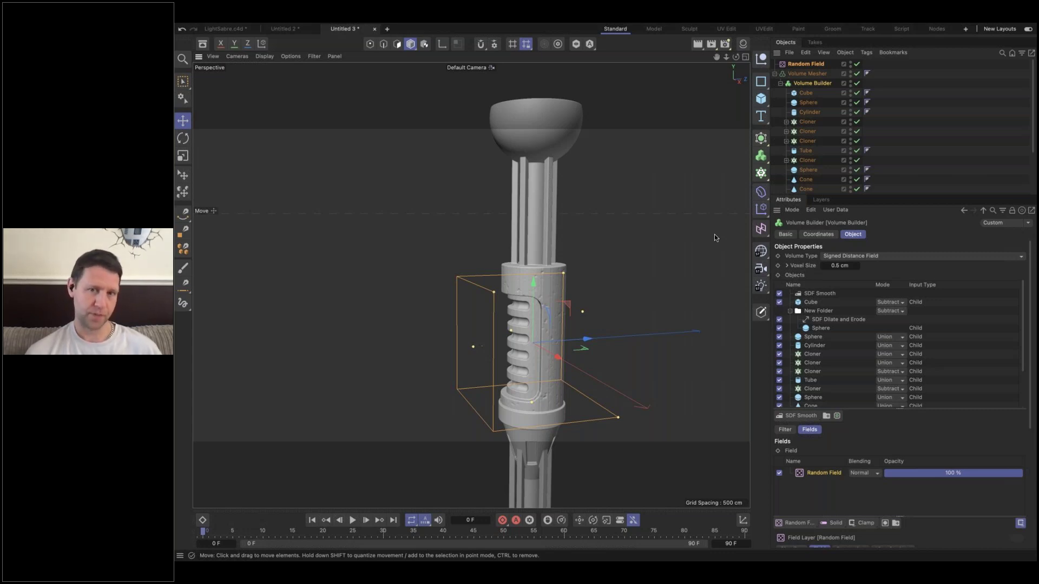
- Show the hilt's mesh lines over the shading and examine the polygon density where the bars meet the collar
{"action": "key", "text": "n"}
{"action": "key", "text": "b"}
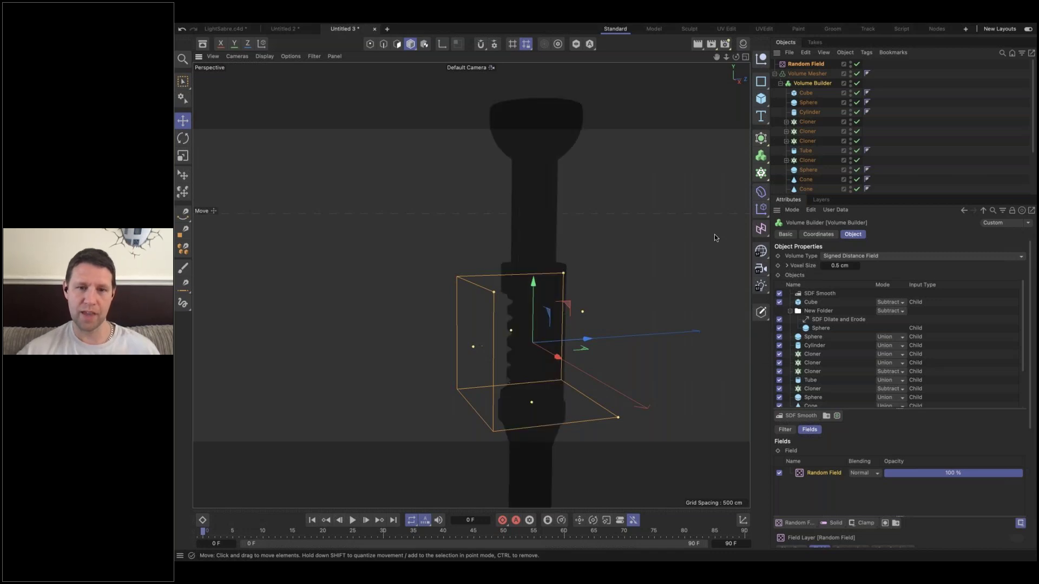
{"action": "right_click_drag", "start_coordinate": [574, 231], "coordinate": [611, 228], "text": "alt"}
{"action": "right_click_drag", "start_coordinate": [553, 387], "coordinate": [806, 370], "text": "alt"}
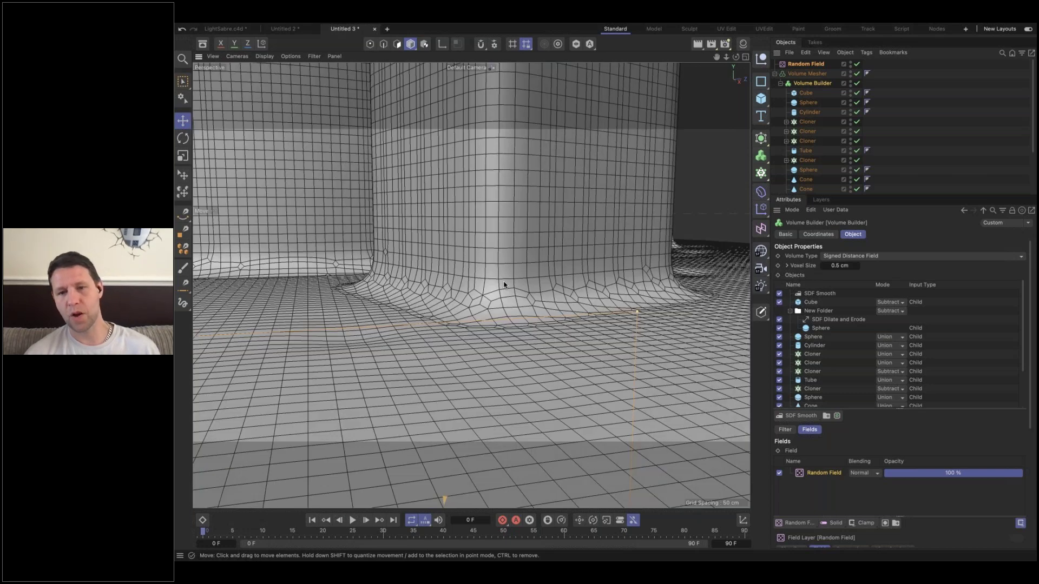
{"action": "right_click_drag", "start_coordinate": [582, 308], "coordinate": [435, 306], "text": "alt"}
{"action": "left_click_drag", "start_coordinate": [560, 194], "coordinate": [596, 197], "text": "alt"}
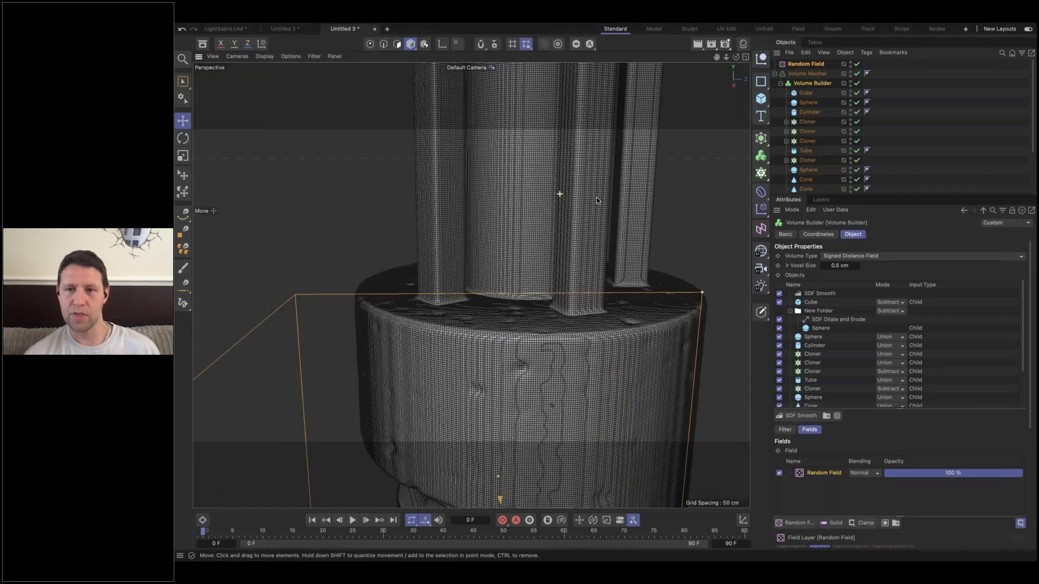
- Set the Volume Mesher's Adaptive value to 0.2%
{"action": "left_click", "coordinate": [808, 74]}
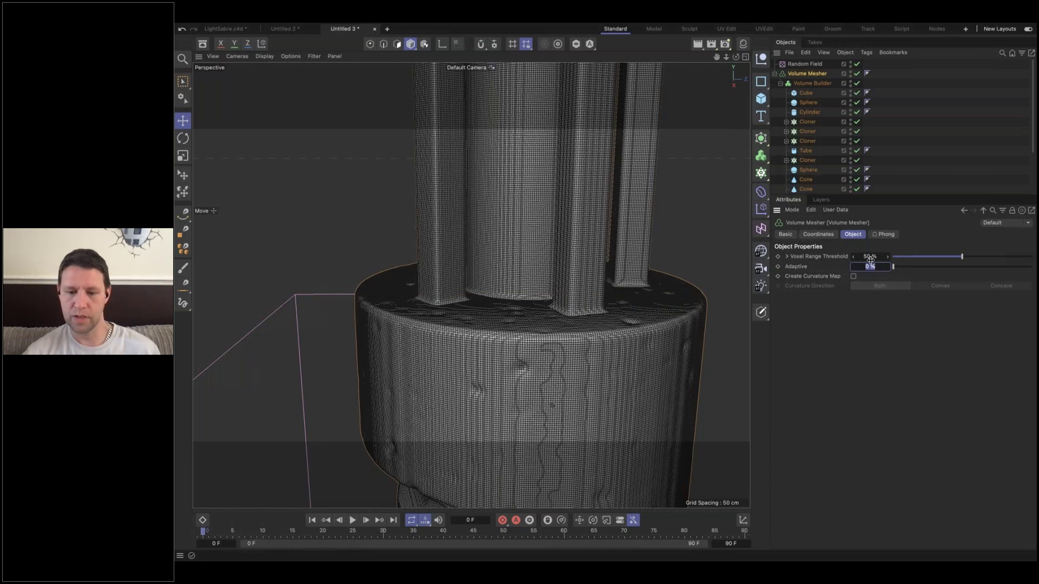
{"action": "key", "text": "Return"}
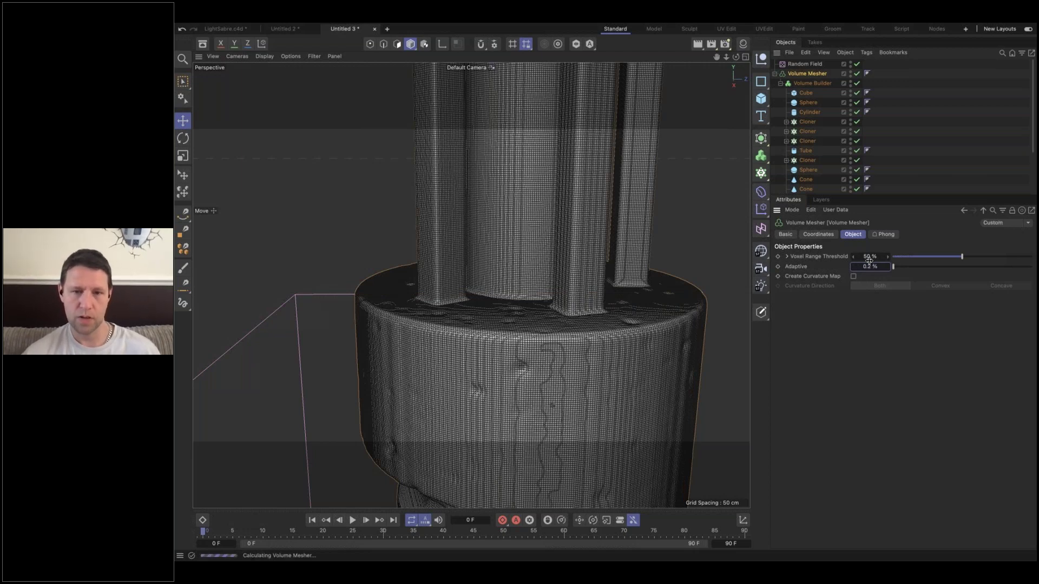
{"action": "left_click_drag", "start_coordinate": [626, 242], "coordinate": [562, 242], "text": "alt"}
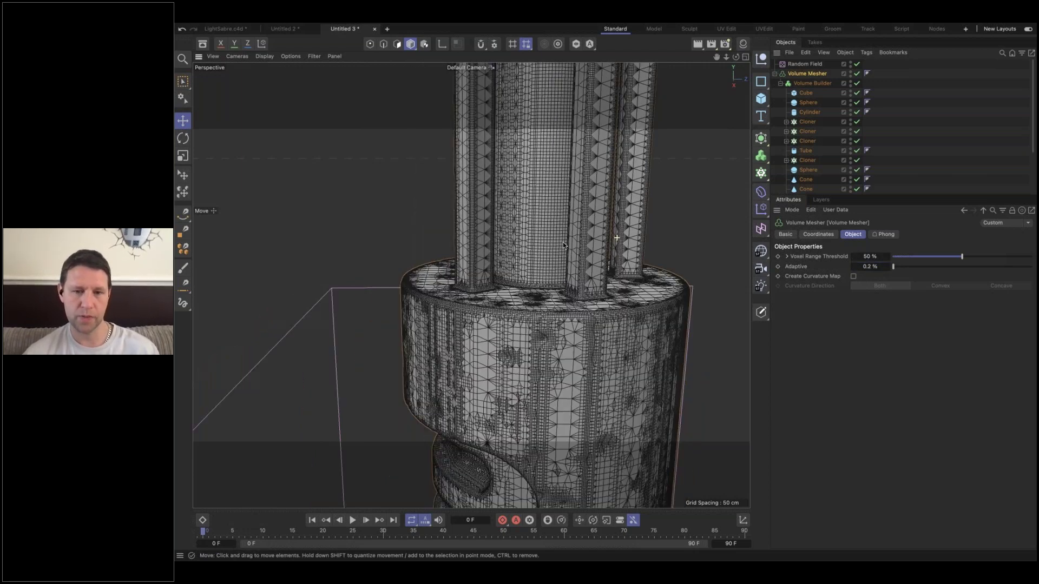
- Hide the mesh lines and examine the shading of the collar, bars and pitted grip surface up close
{"action": "key", "text": "n"}
{"action": "key", "text": "a"}
{"action": "scroll", "coordinate": [530, 271], "scroll_direction": "up", "scroll_amount": 8}
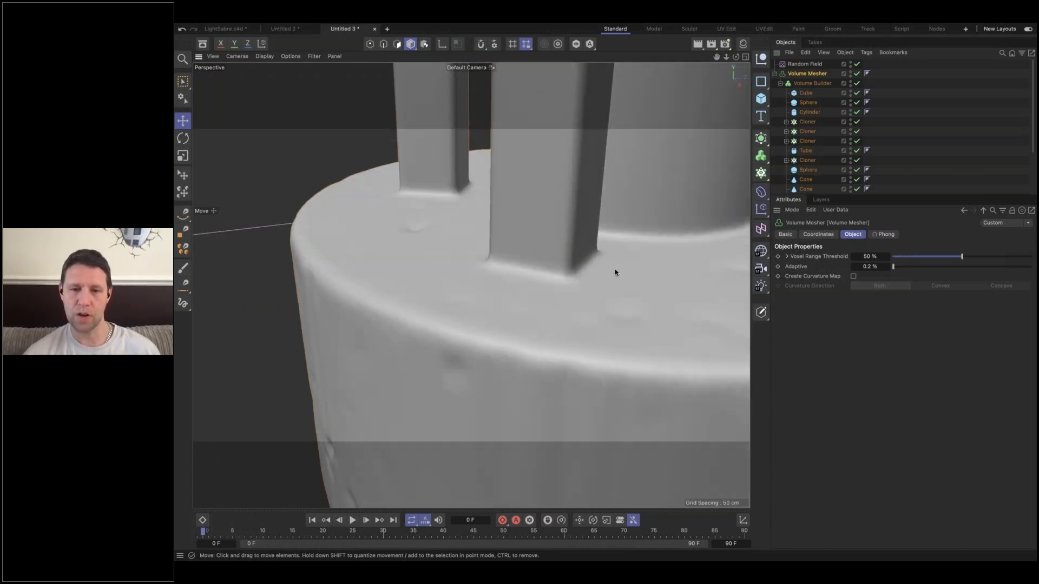
{"action": "left_click_drag", "start_coordinate": [580, 270], "coordinate": [484, 247], "text": "alt"}
{"action": "scroll", "coordinate": [591, 217], "scroll_direction": "down", "scroll_amount": 6}
{"action": "scroll", "coordinate": [585, 263], "scroll_direction": "down", "scroll_amount": 8}
{"action": "scroll", "coordinate": [559, 232], "scroll_direction": "up", "scroll_amount": 6}
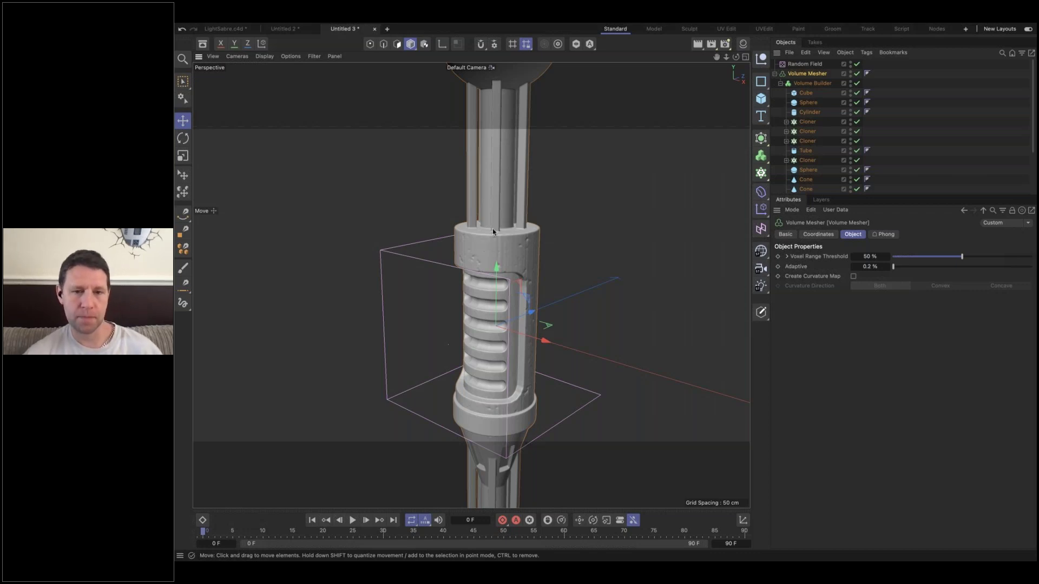
{"action": "left_click_drag", "start_coordinate": [493, 229], "coordinate": [534, 265], "text": "alt"}
{"action": "scroll", "coordinate": [535, 265], "scroll_direction": "up", "scroll_amount": 5}
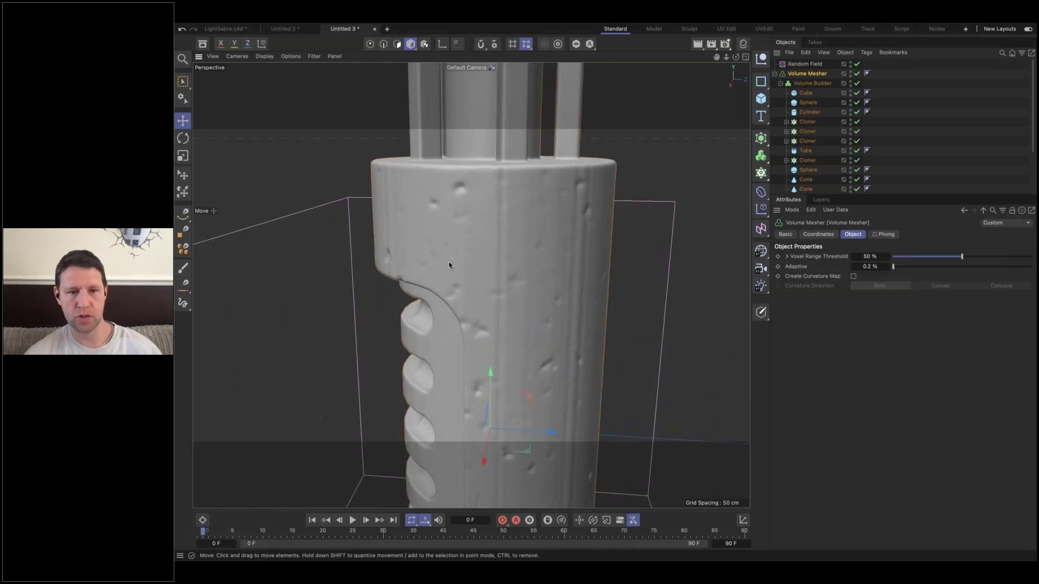
{"action": "mouse_move", "coordinate": [509, 242]}
{"action": "left_mouse_down", "text": "alt"}
{"action": "mouse_move", "coordinate": [520, 274]}
{"action": "mouse_move", "coordinate": [439, 223]}
{"action": "mouse_move", "coordinate": [525, 229]}
{"action": "left_mouse_up", "text": "alt"}
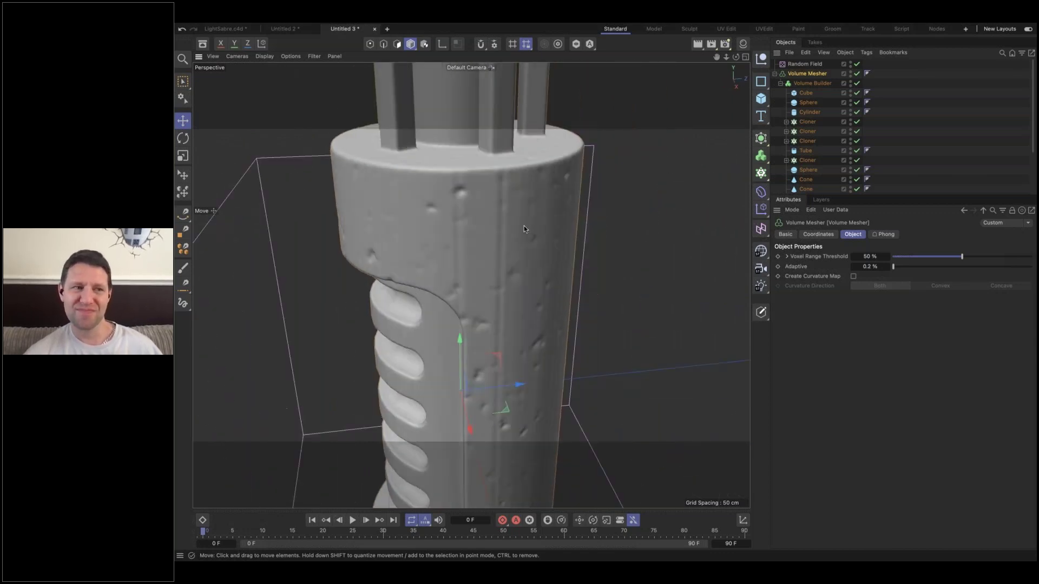
- Add another SDF Smooth filter above the Dilate and Erode filter in the grip cylinder's Volume Builder folder
{"action": "scroll", "coordinate": [796, 123], "scroll_direction": "down", "scroll_amount": 3}
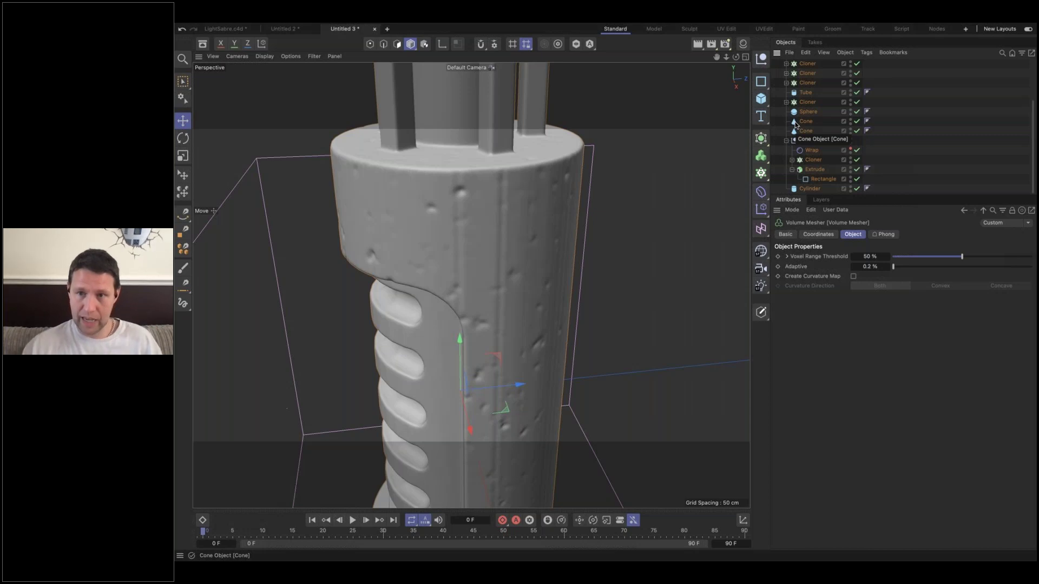
{"action": "scroll", "coordinate": [811, 77], "scroll_direction": "up", "scroll_amount": 3}
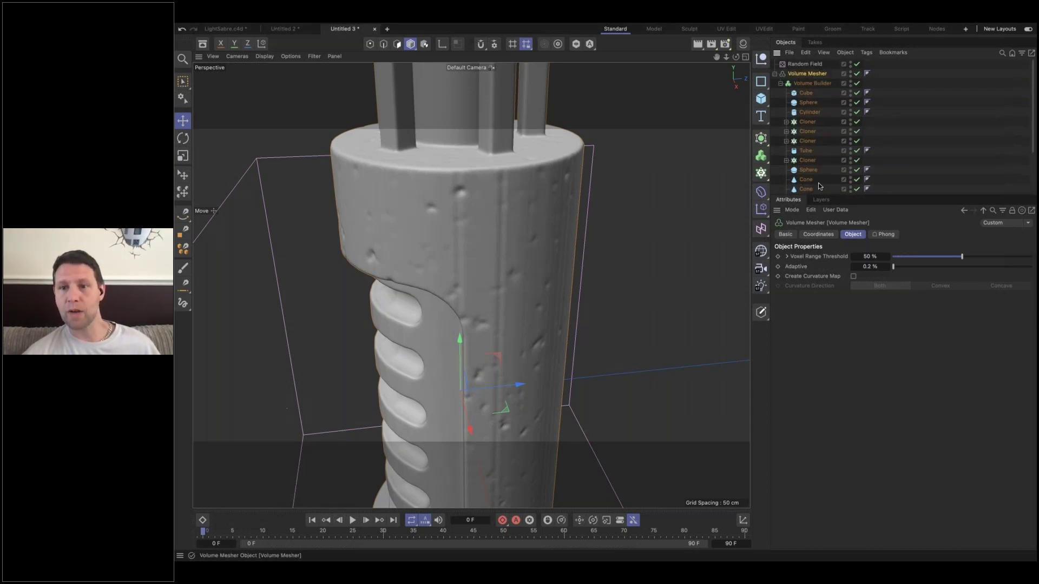
{"action": "scroll", "coordinate": [822, 161], "scroll_direction": "down", "scroll_amount": 2}
{"action": "scroll", "coordinate": [822, 161], "scroll_direction": "up", "scroll_amount": 3}
{"action": "left_click", "coordinate": [809, 84]}
{"action": "scroll", "coordinate": [826, 113], "scroll_direction": "down", "scroll_amount": 3}
{"action": "scroll", "coordinate": [852, 313], "scroll_direction": "down", "scroll_amount": 4}
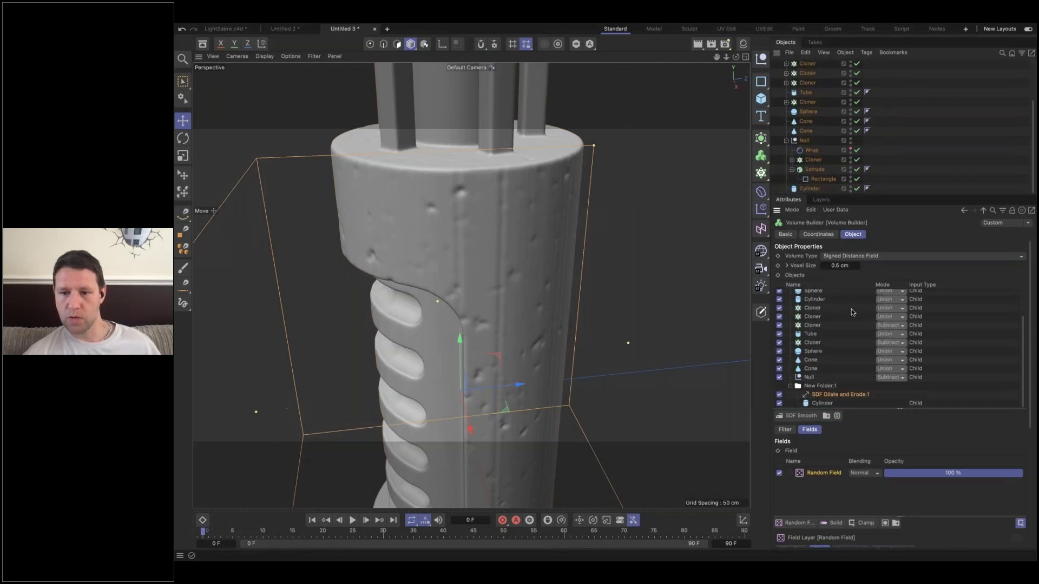
{"action": "left_click", "coordinate": [801, 416]}
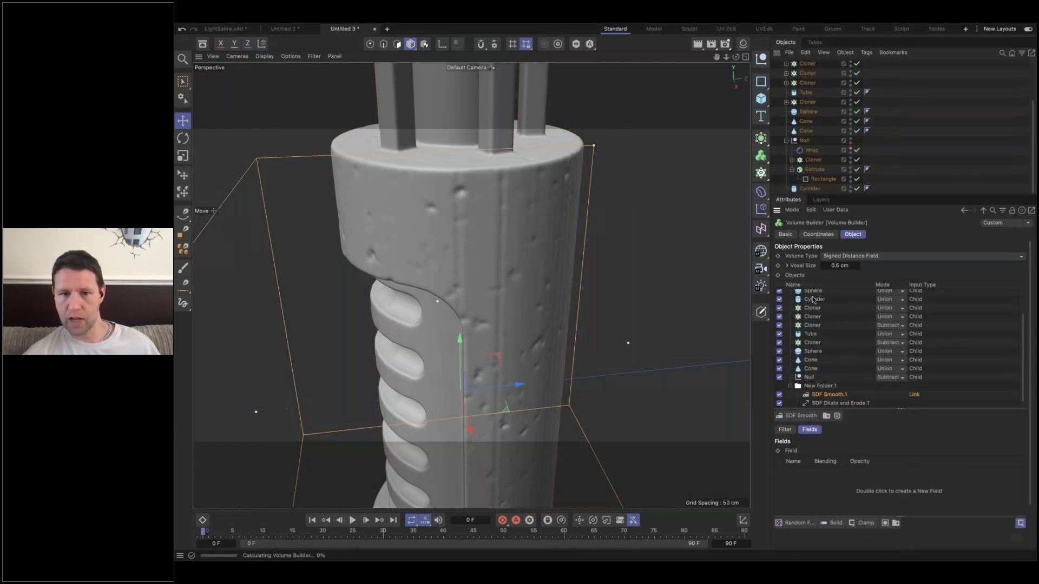
- Undo the extra SDF Smooth filter placed above the Dilate and Erode filter in the grip cylinder's folder
{"action": "scroll", "coordinate": [812, 299], "scroll_direction": "up", "scroll_amount": 4}
{"action": "left_click_drag", "start_coordinate": [816, 295], "coordinate": [827, 401]}
{"action": "key", "text": "super+z"}
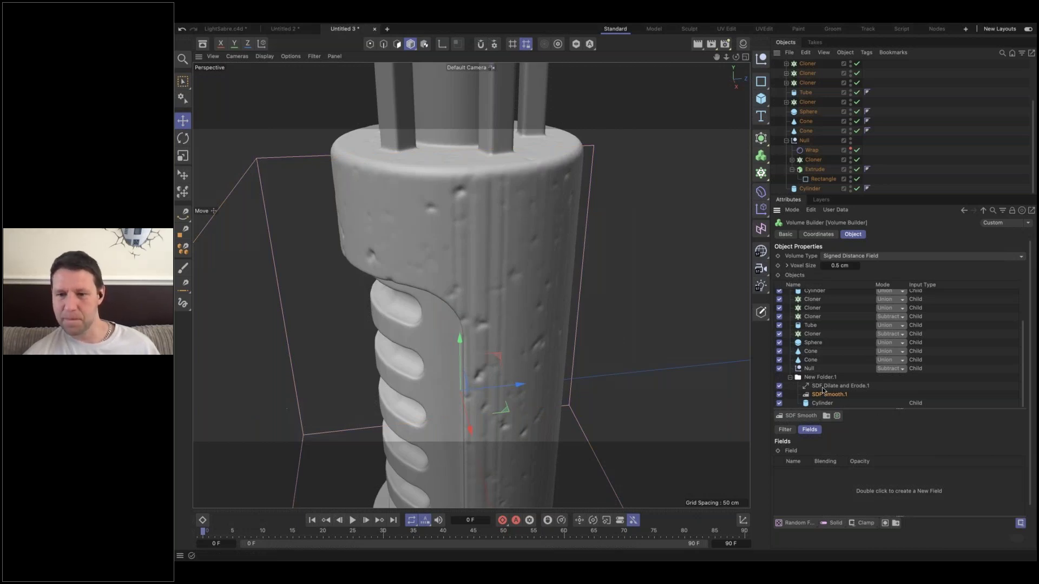
- Temporarily disable the Dilate and Erode filter in the grip cylinder's folder to compare the surface, and re-enable it
{"action": "left_click", "coordinate": [780, 386]}
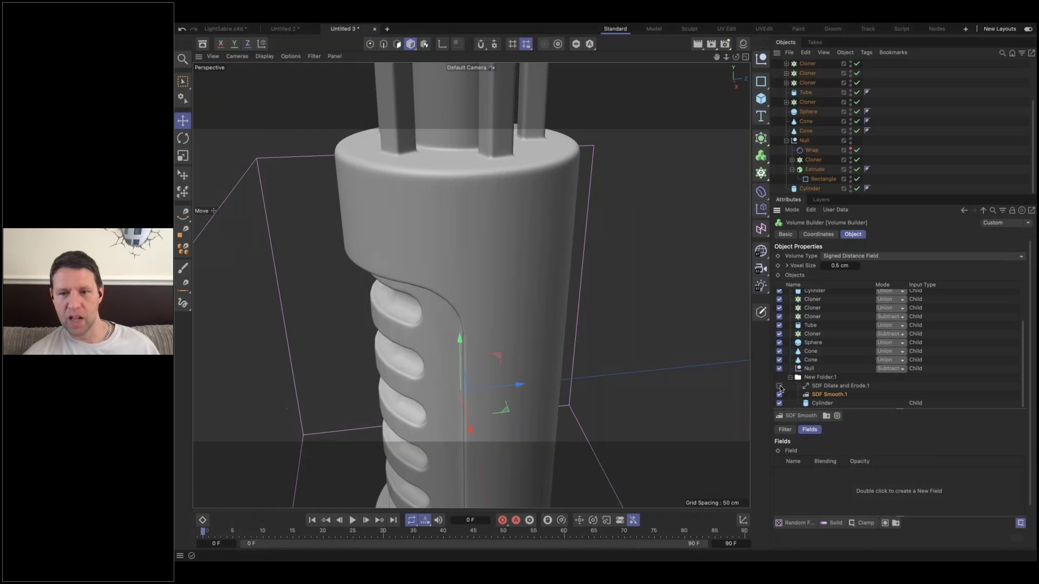
{"action": "scroll", "coordinate": [810, 329], "scroll_direction": "up", "scroll_amount": 3}
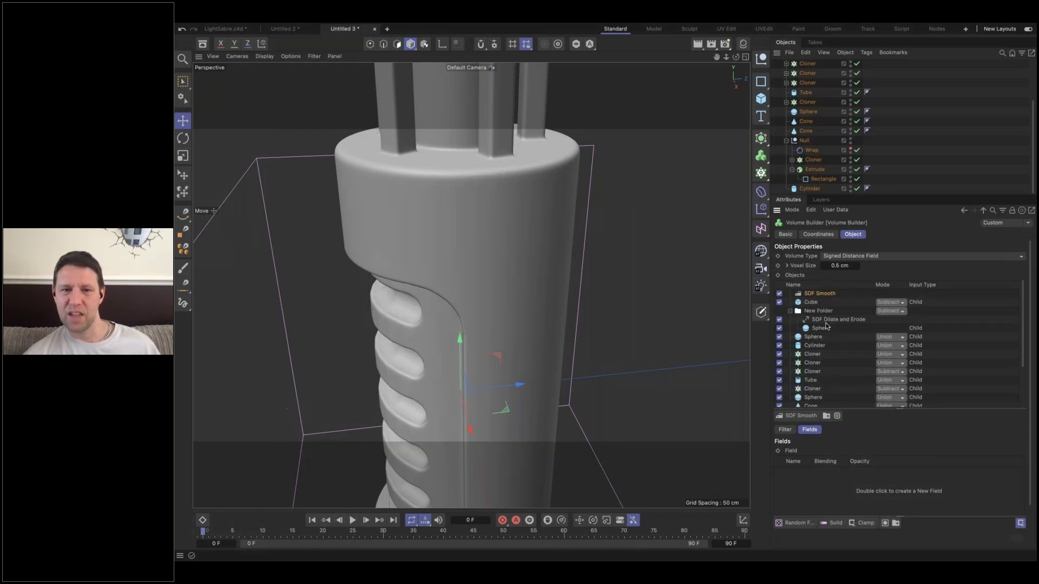
{"action": "scroll", "coordinate": [811, 351], "scroll_direction": "down", "scroll_amount": 5}
{"action": "left_click", "coordinate": [779, 387]}
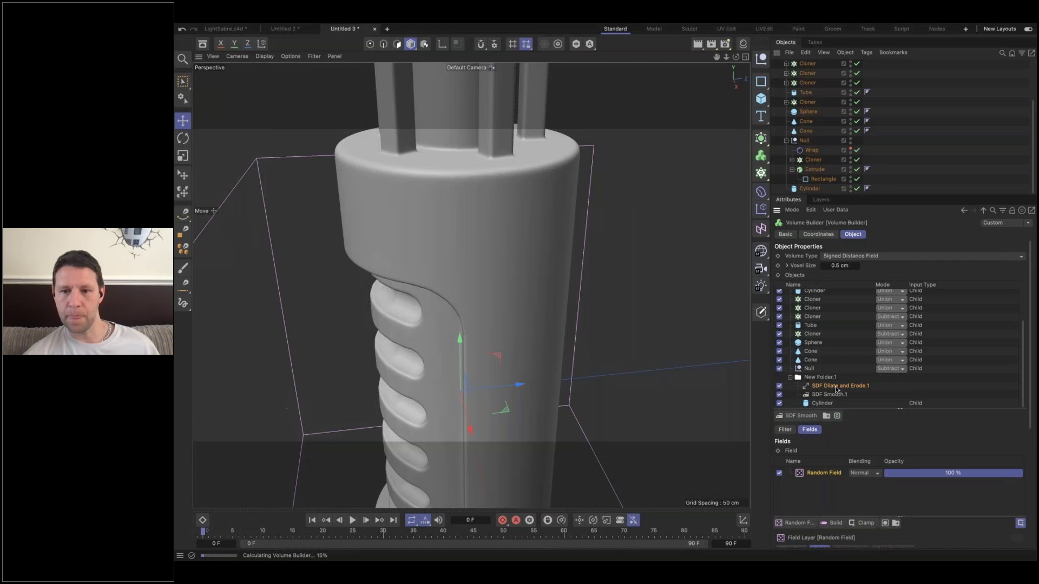
- Set the Random Field's noise Scale to 50% and its Noise Type to Gaseous
{"action": "scroll", "coordinate": [817, 69], "scroll_direction": "up", "scroll_amount": 3}
{"action": "left_click", "coordinate": [816, 65]}
{"action": "left_click", "coordinate": [848, 236]}
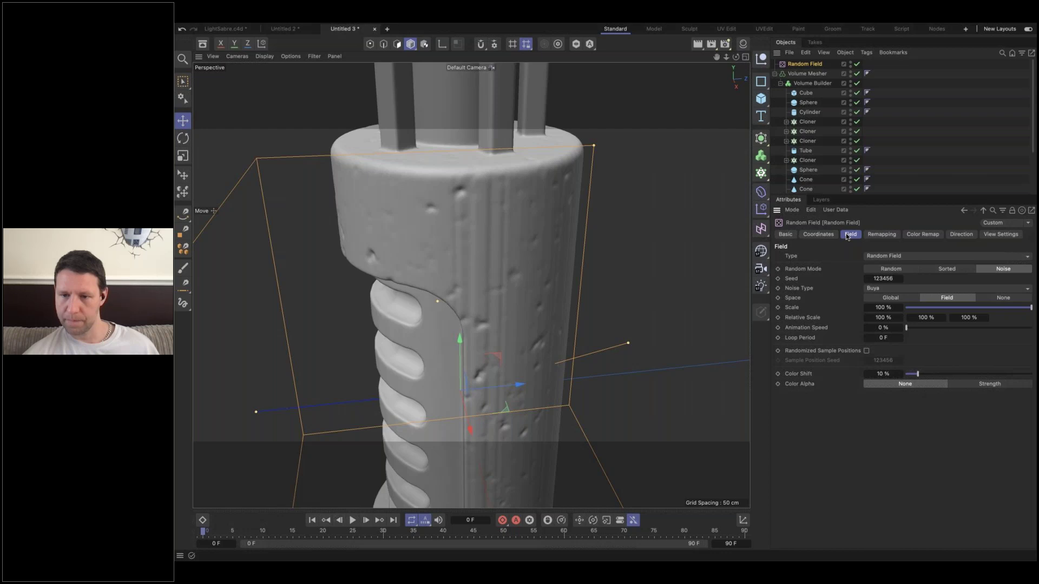
{"action": "left_click", "coordinate": [882, 308]}
{"action": "type", "text": "50"}
{"action": "key", "text": "Return"}
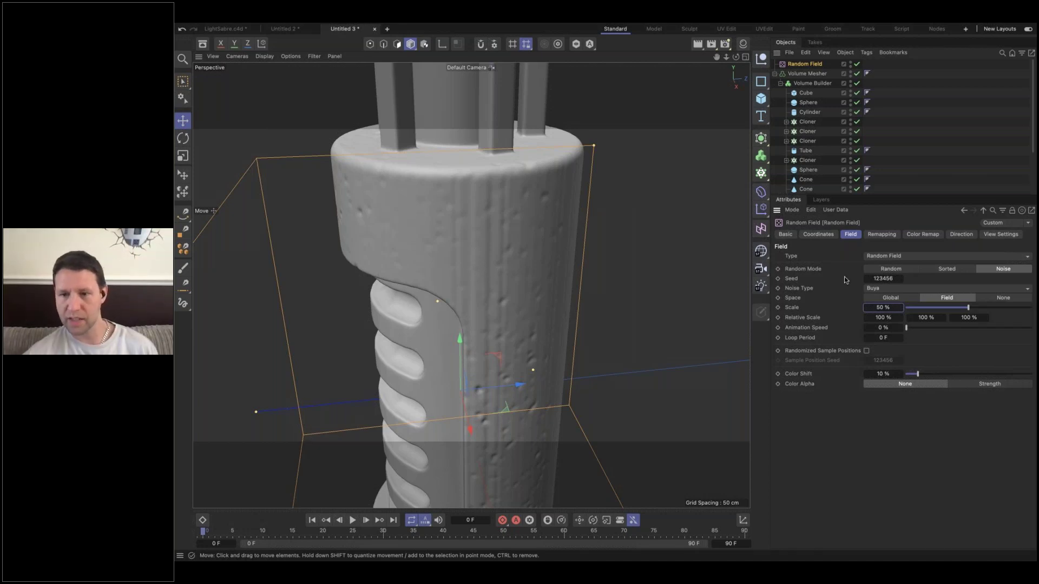
{"action": "left_click", "coordinate": [928, 287]}
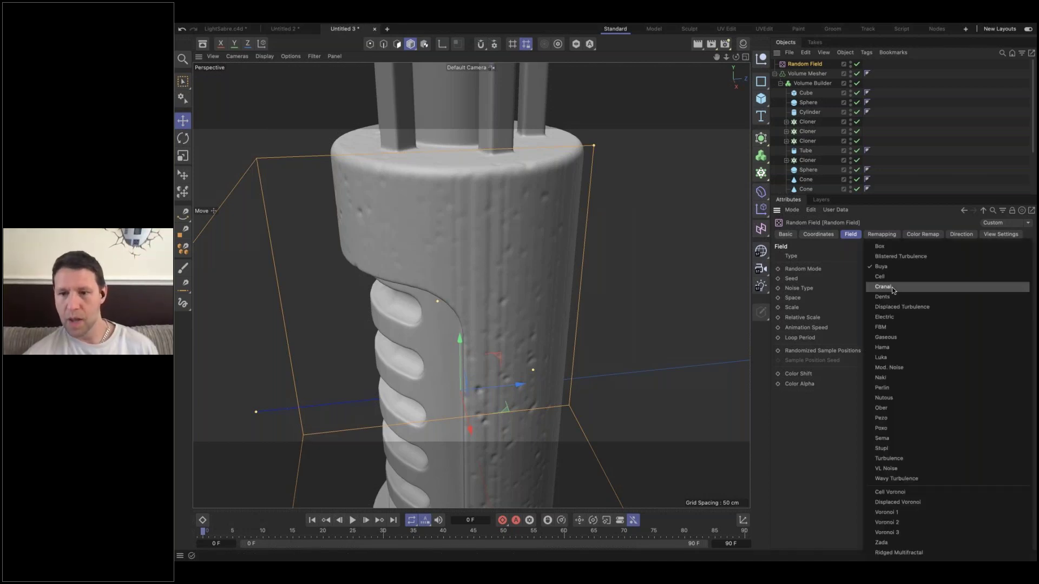
{"action": "left_click", "coordinate": [900, 337]}
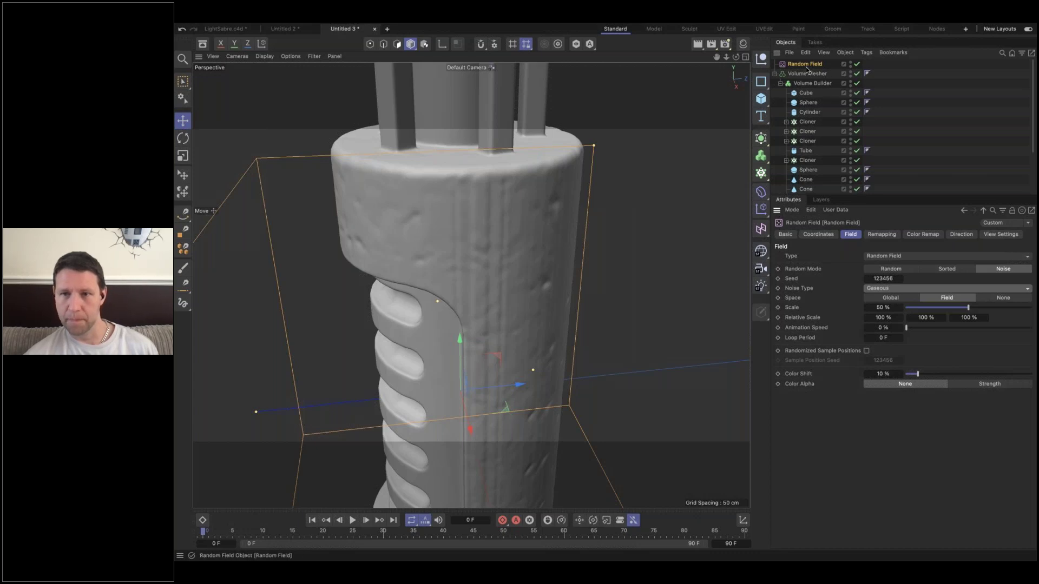
- Check the pitted grip cylinder from another side and disable the Dilate and Erode filter in its Volume Builder folder
{"action": "scroll", "coordinate": [817, 162], "scroll_direction": "down", "scroll_amount": 3}
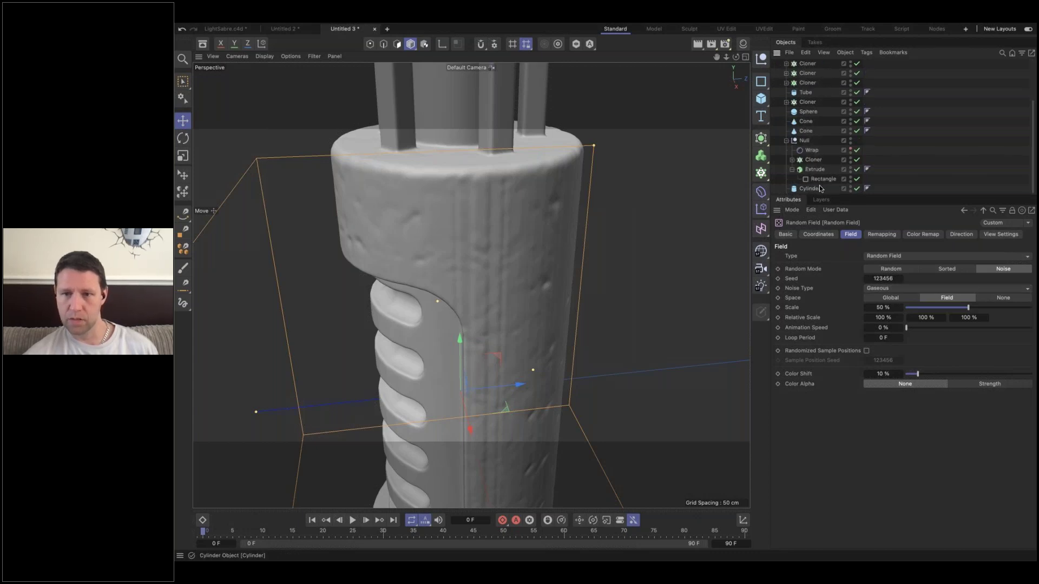
{"action": "left_click", "coordinate": [819, 187]}
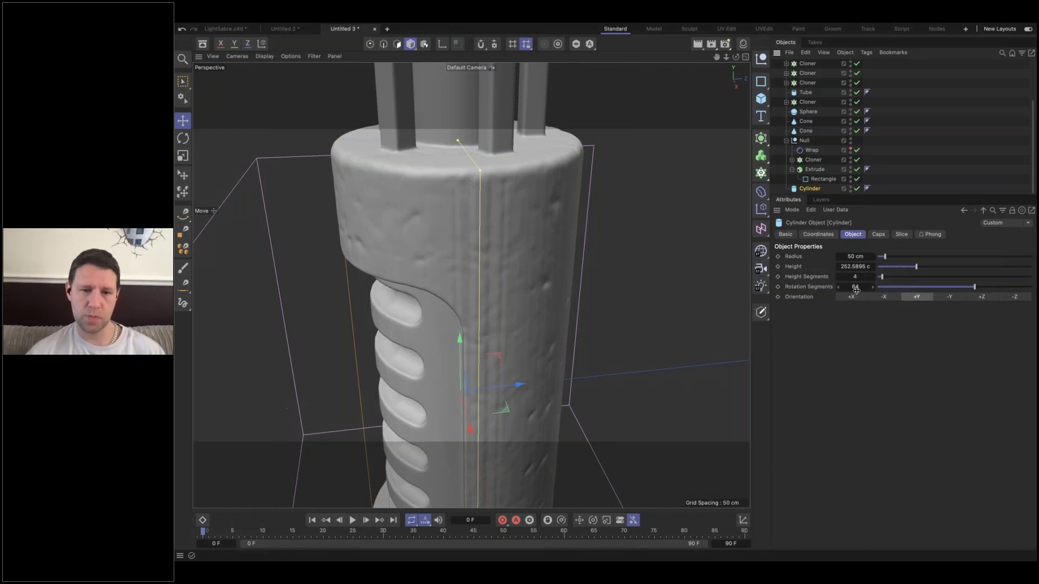
{"action": "scroll", "coordinate": [434, 223], "scroll_direction": "down", "scroll_amount": 5}
{"action": "left_click_drag", "start_coordinate": [437, 221], "coordinate": [505, 230], "text": "alt"}
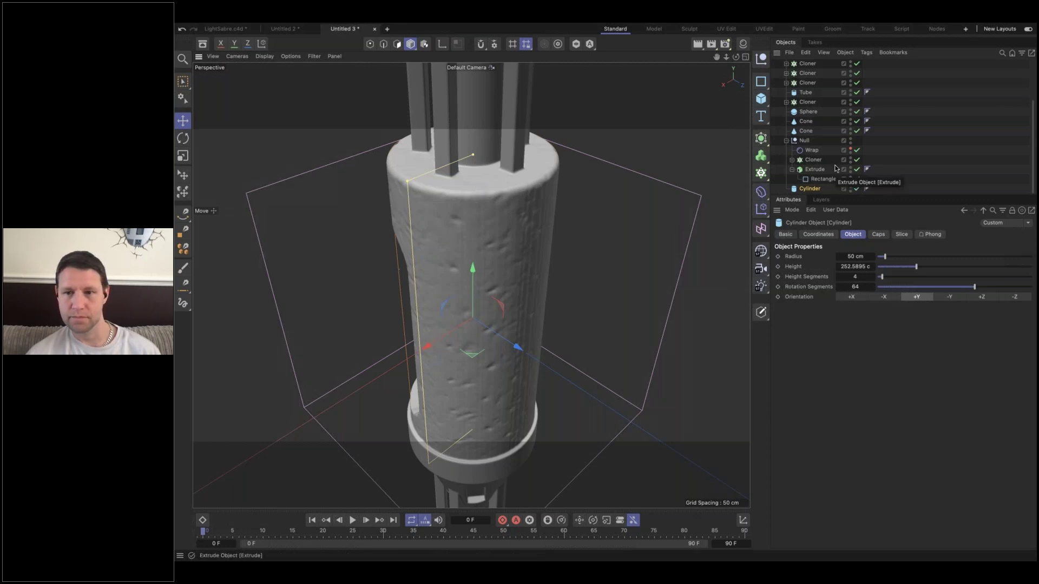
{"action": "scroll", "coordinate": [817, 135], "scroll_direction": "up", "scroll_amount": 3}
{"action": "left_click", "coordinate": [806, 85]}
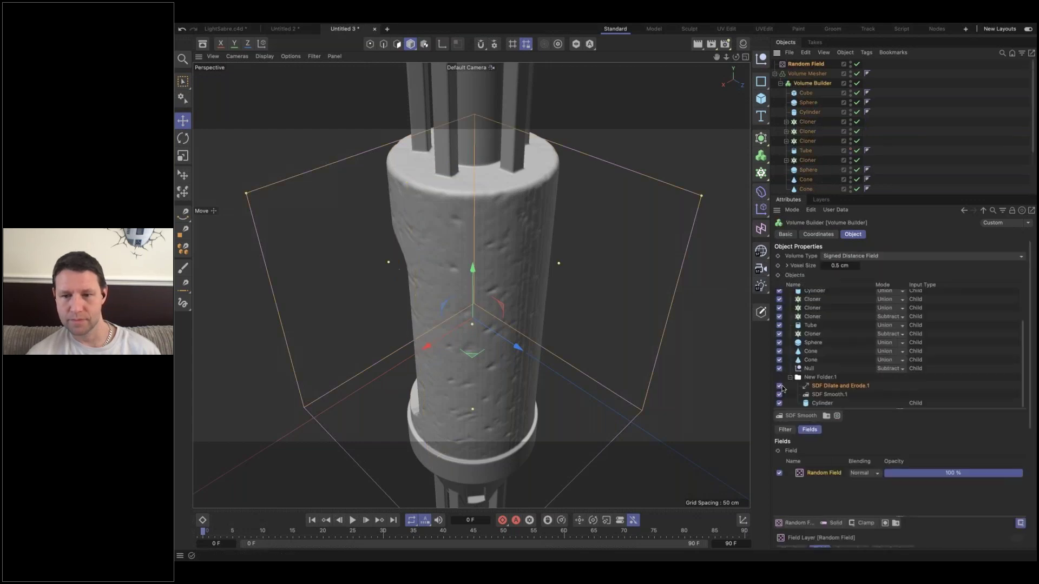
{"action": "left_click", "coordinate": [780, 386]}
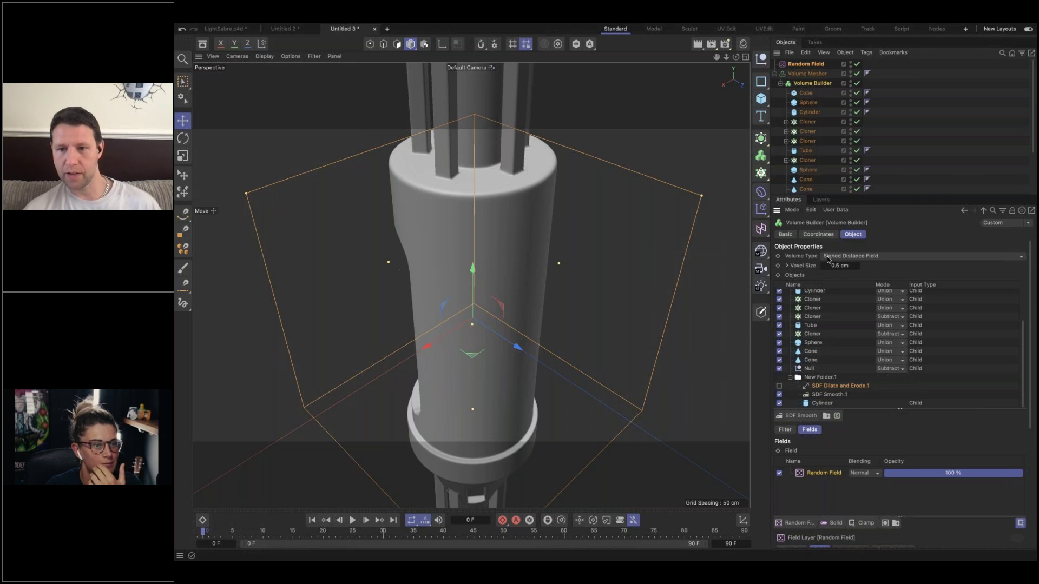
{"action": "left_click", "coordinate": [860, 258]}
{"action": "left_click", "coordinate": [859, 258]}
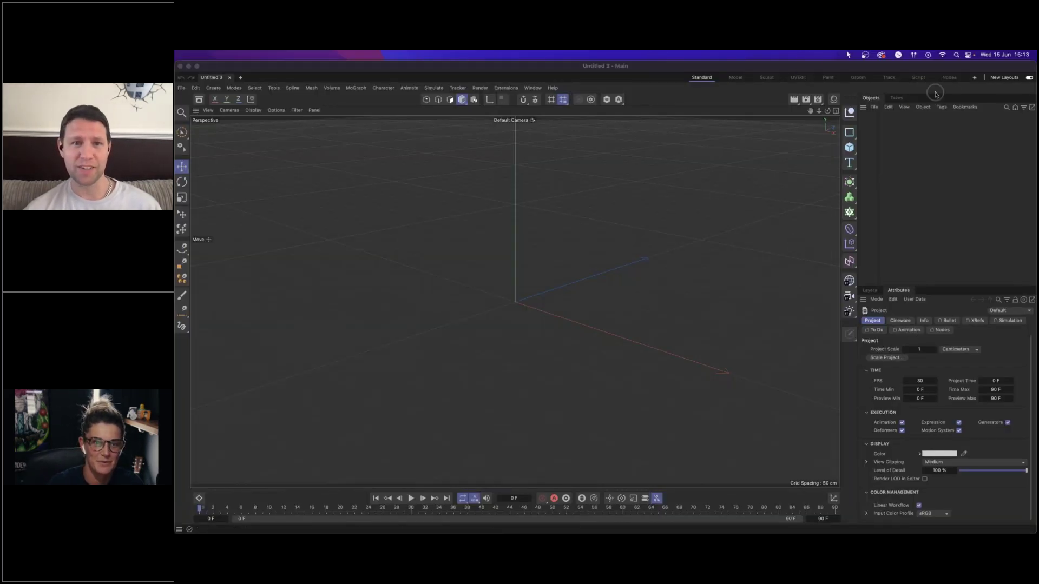
{"action": "left_click", "coordinate": [887, 95]}
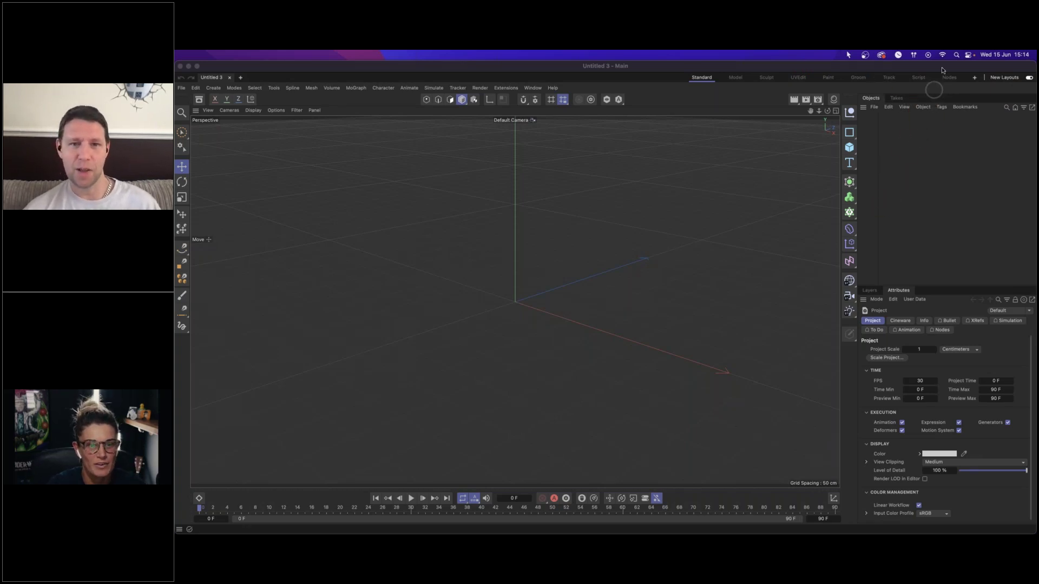
{"action": "left_click", "coordinate": [877, 110]}
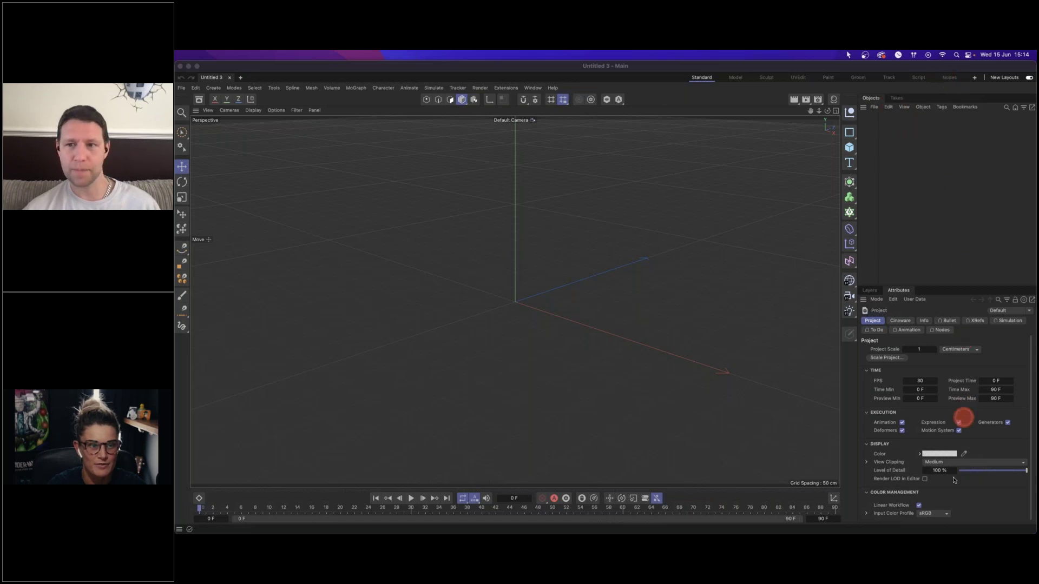
{"action": "left_click", "coordinate": [929, 71]}
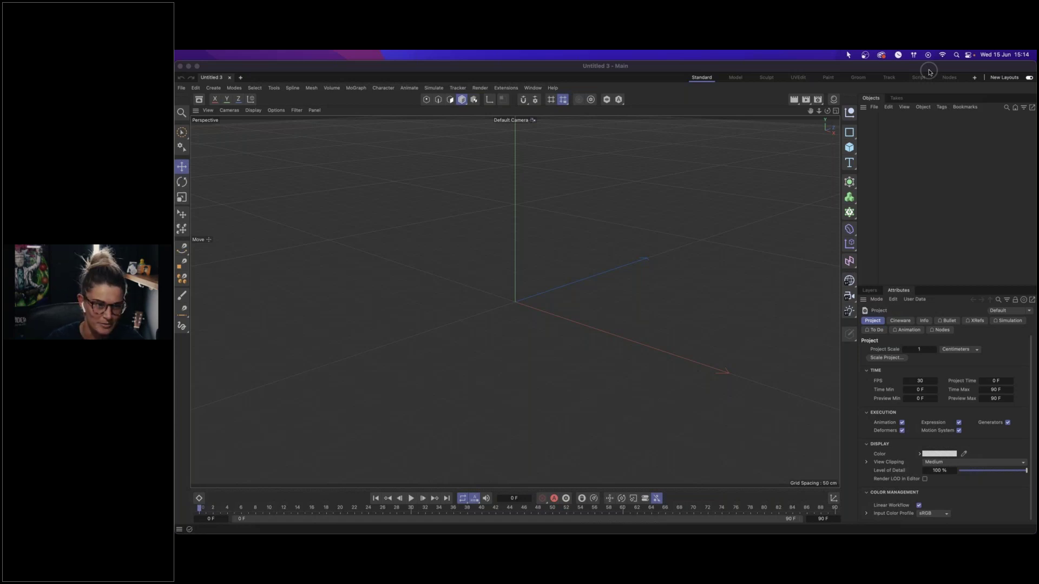
{"action": "left_click", "coordinate": [777, 290]}
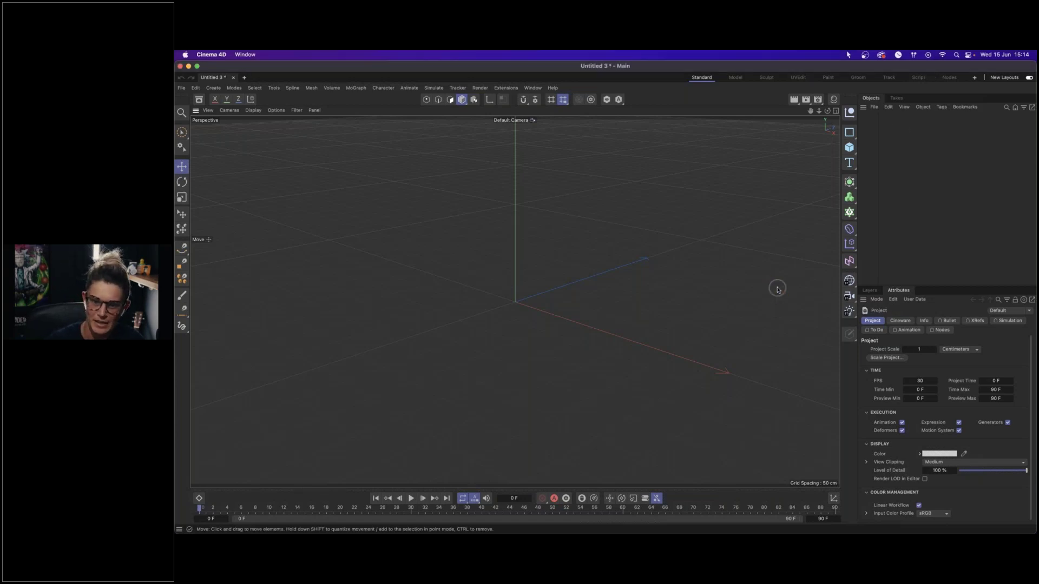
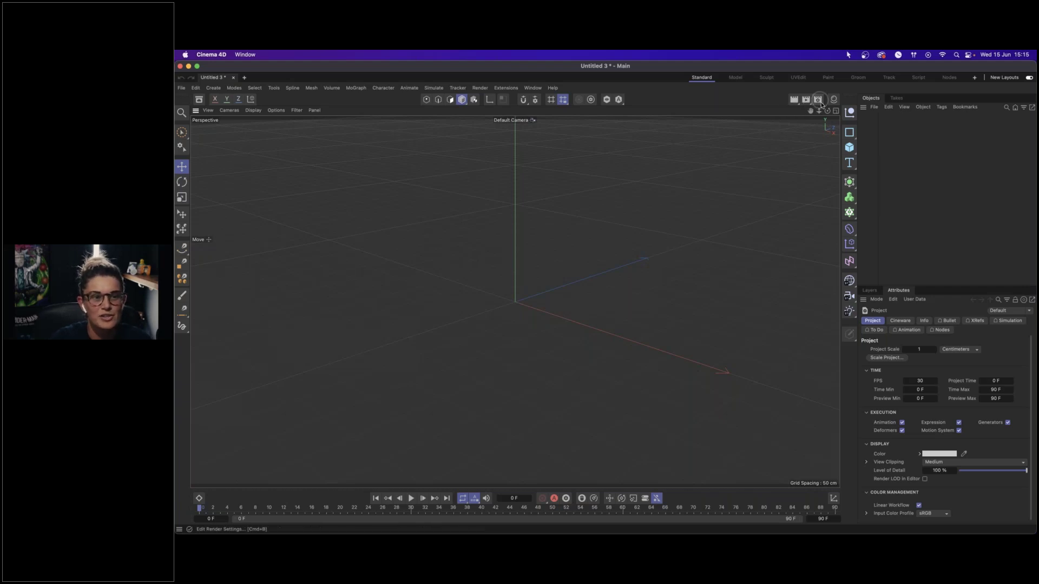
- Set the project's renderer to Redshift and the output size to 1080 x 1350 pixels
{"action": "left_click", "coordinate": [817, 99]}
{"action": "left_click", "coordinate": [819, 114]}
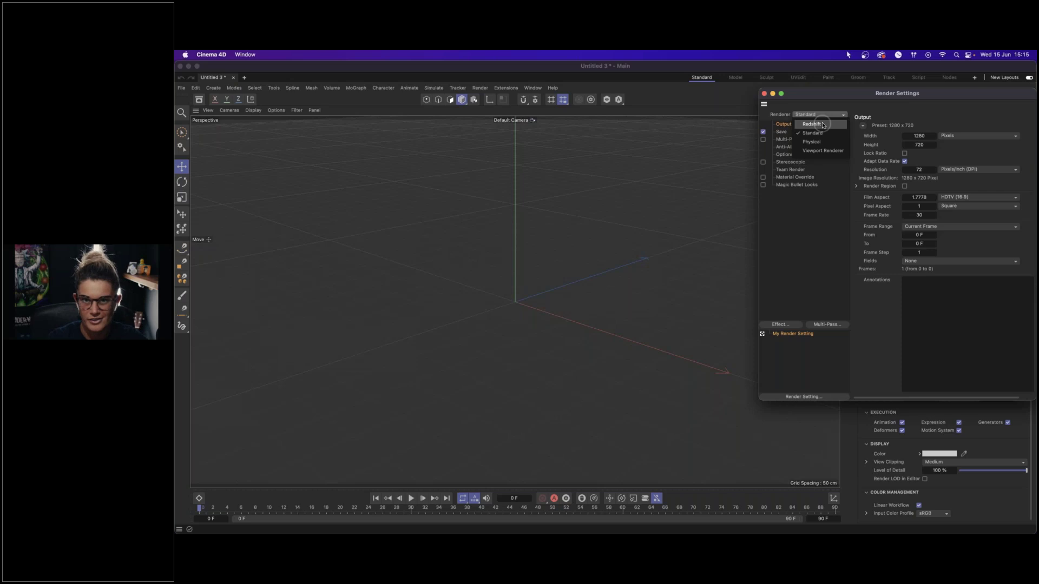
{"action": "left_click", "coordinate": [823, 125]}
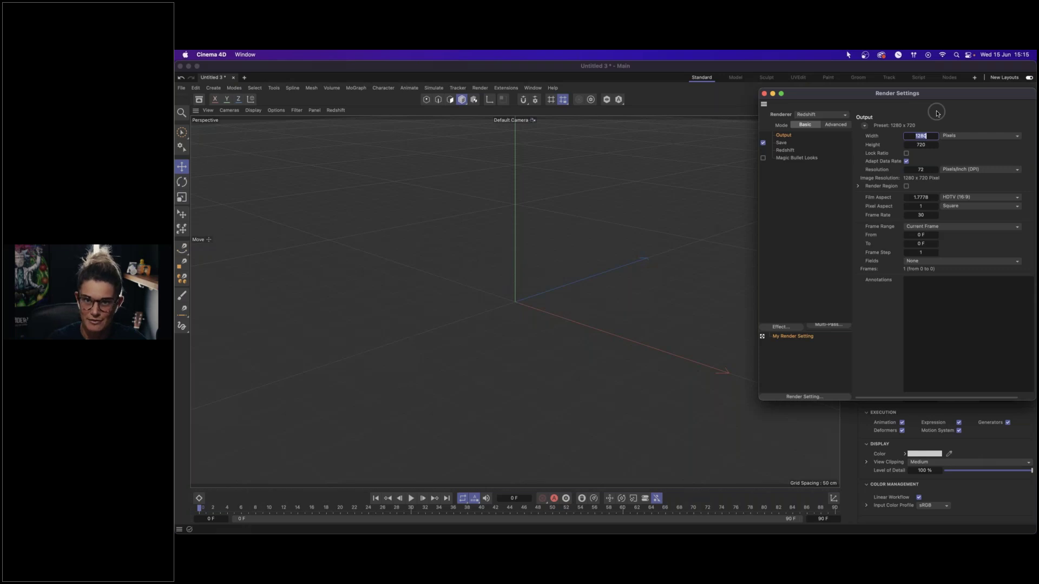
{"action": "type", "text": "1080"}
{"action": "key", "text": "Tab"}
{"action": "type", "text": "1350"}
{"action": "key", "text": "Return"}
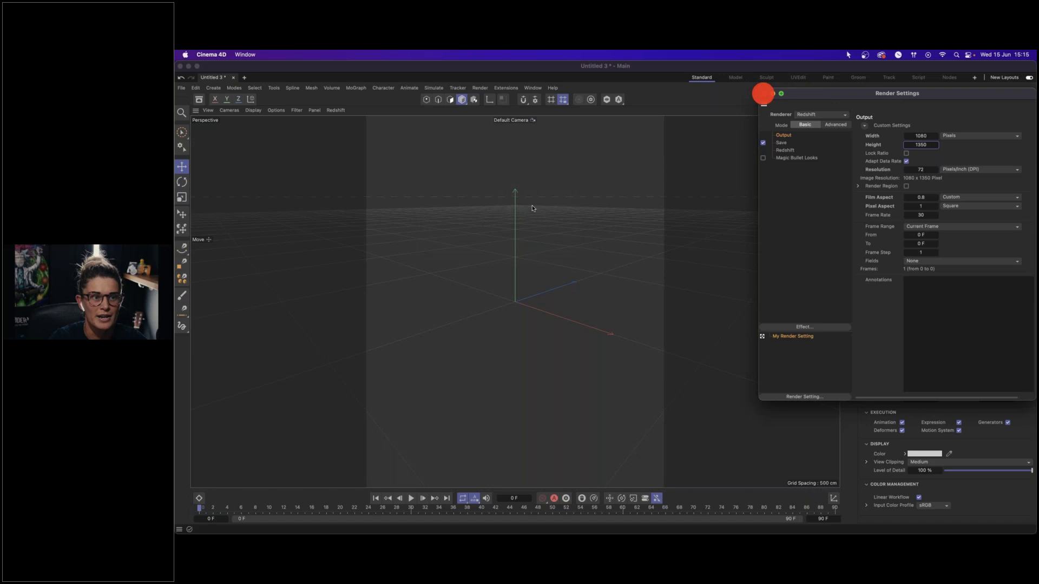
{"action": "left_click", "coordinate": [764, 93]}
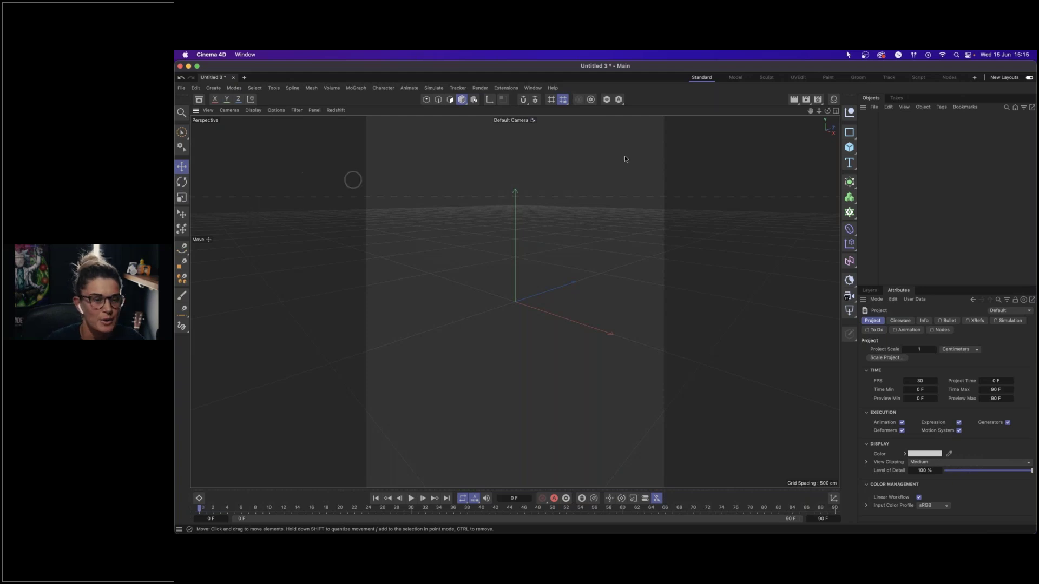
- Open the Redshift RenderView and dock it beside the perspective viewport
{"action": "left_click", "coordinate": [534, 88]}
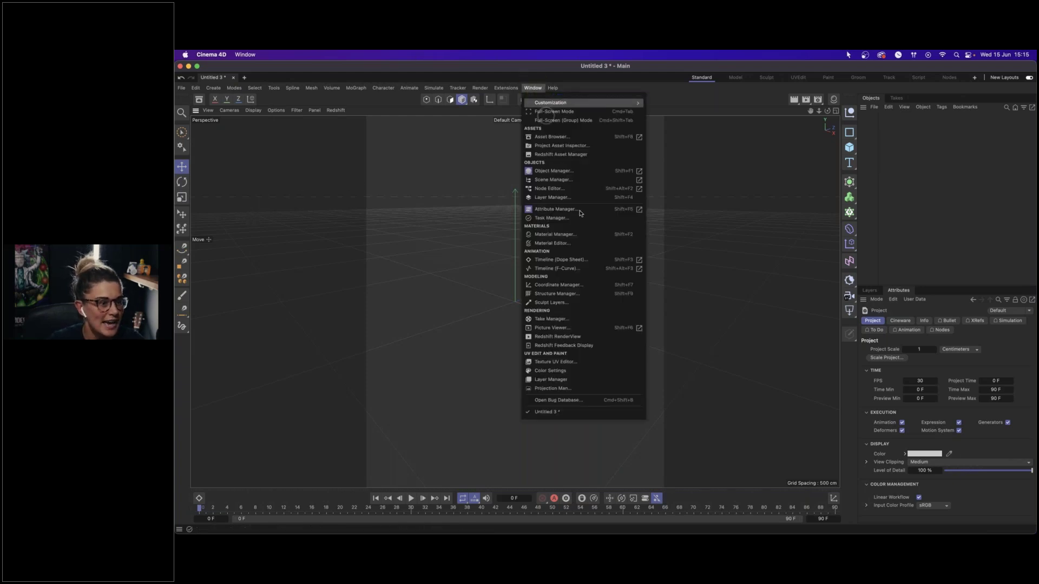
{"action": "left_click", "coordinate": [576, 339]}
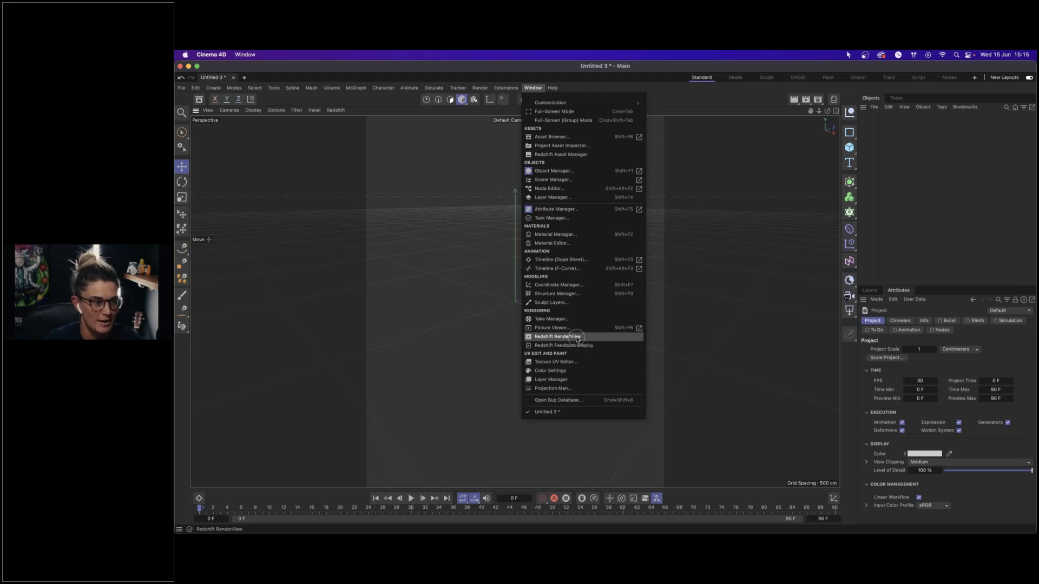
{"action": "left_click", "coordinate": [598, 98]}
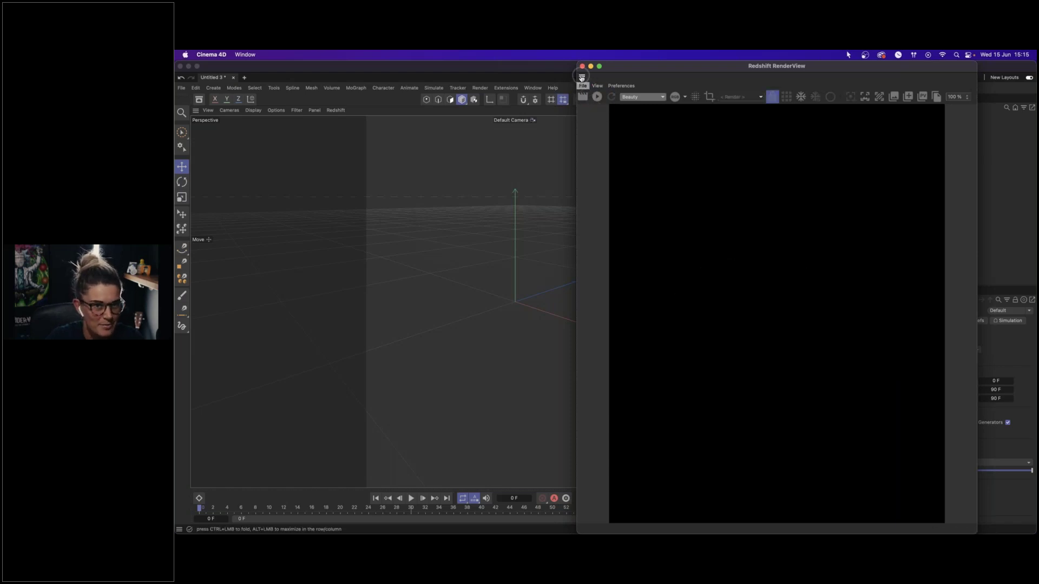
{"action": "left_click_drag", "start_coordinate": [581, 77], "coordinate": [227, 146]}
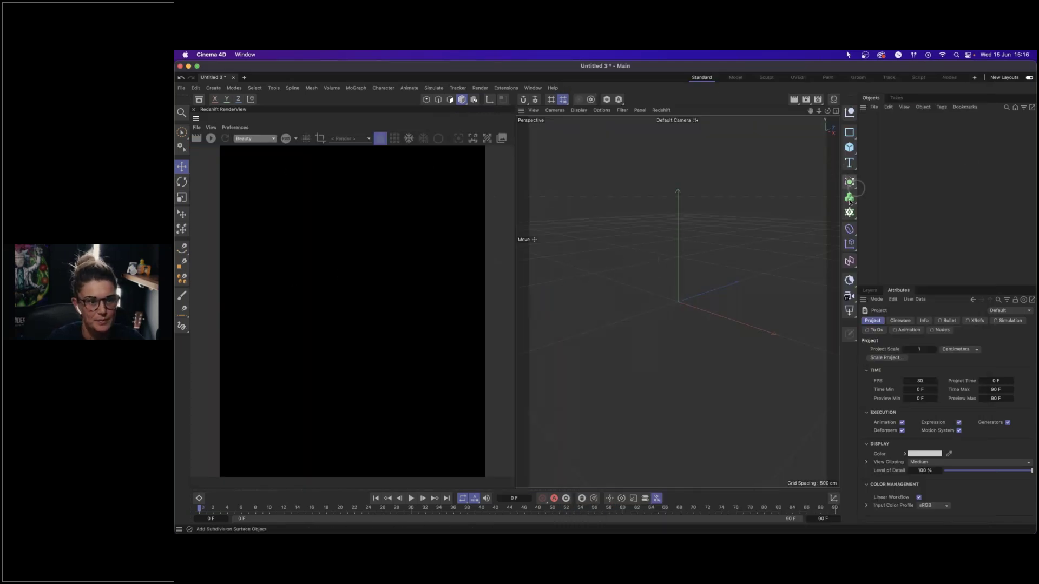
- Add a Volume Builder and set its Volume Type to Fog
{"action": "left_click_drag", "start_coordinate": [850, 199], "coordinate": [905, 215]}
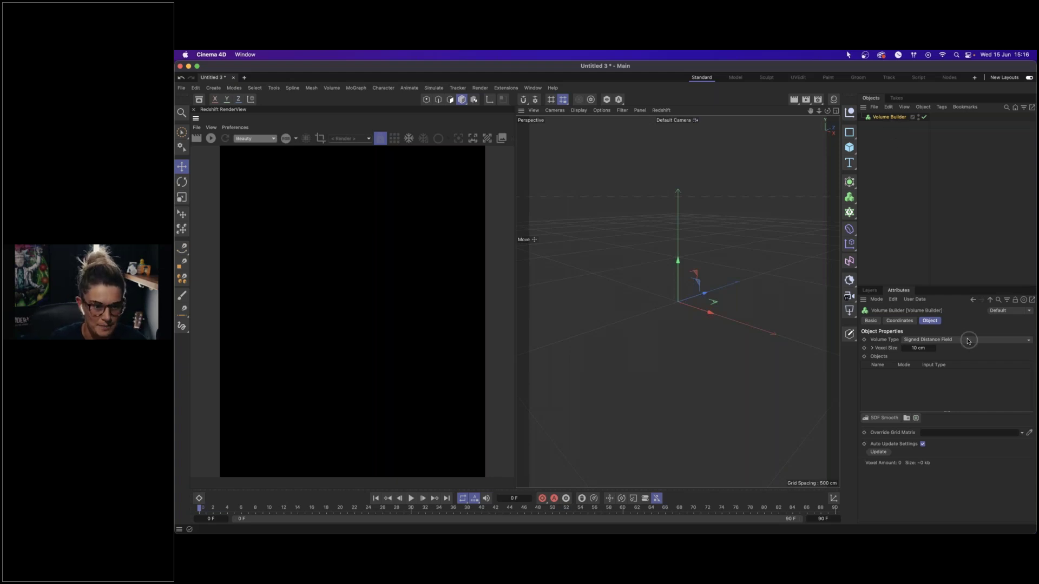
{"action": "left_click", "coordinate": [950, 341]}
{"action": "left_click", "coordinate": [915, 357]}
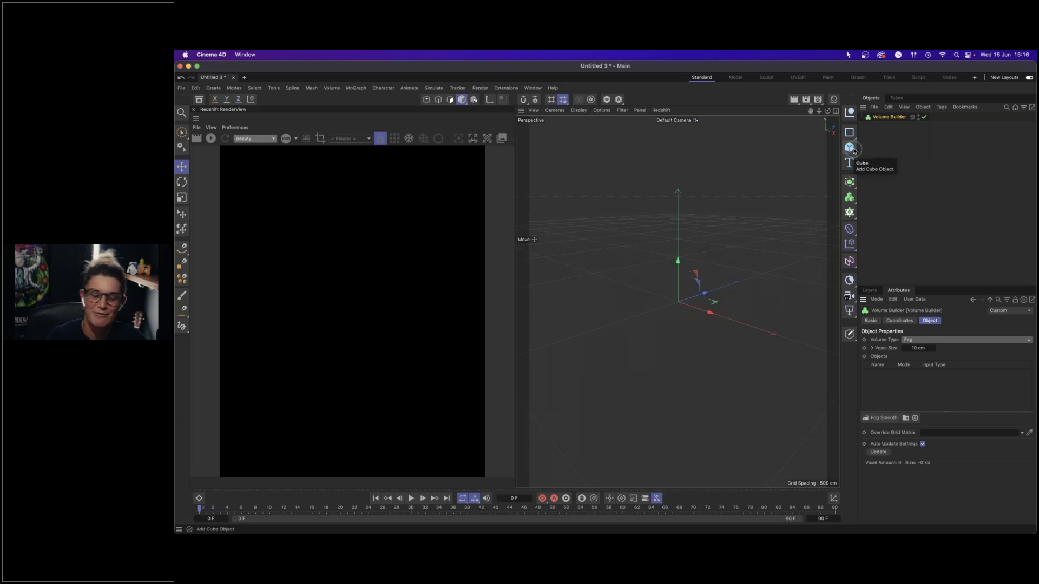
- Add a sphere with a radius of 30 cm
{"action": "left_click_drag", "start_coordinate": [848, 147], "coordinate": [948, 193]}
{"action": "double_click", "coordinate": [924, 339]}
{"action": "type", "text": "30"}
{"action": "key", "text": "Return"}
- Frame the sphere closely in the perspective viewport and hide the viewport grid
{"action": "scroll", "coordinate": [730, 294], "scroll_direction": "up", "scroll_amount": 5}
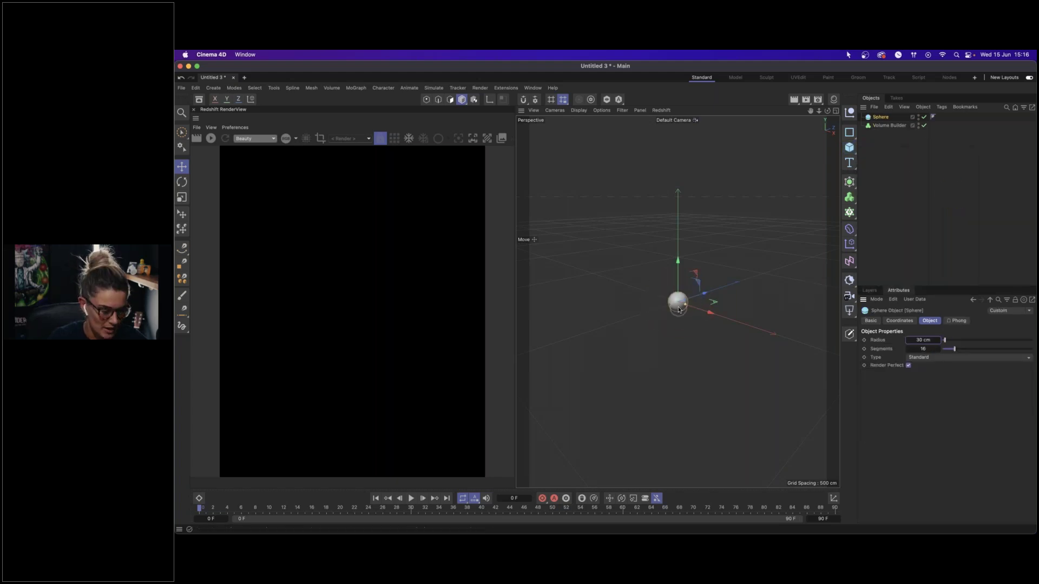
{"action": "scroll", "coordinate": [730, 294], "scroll_direction": "up", "scroll_amount": 3}
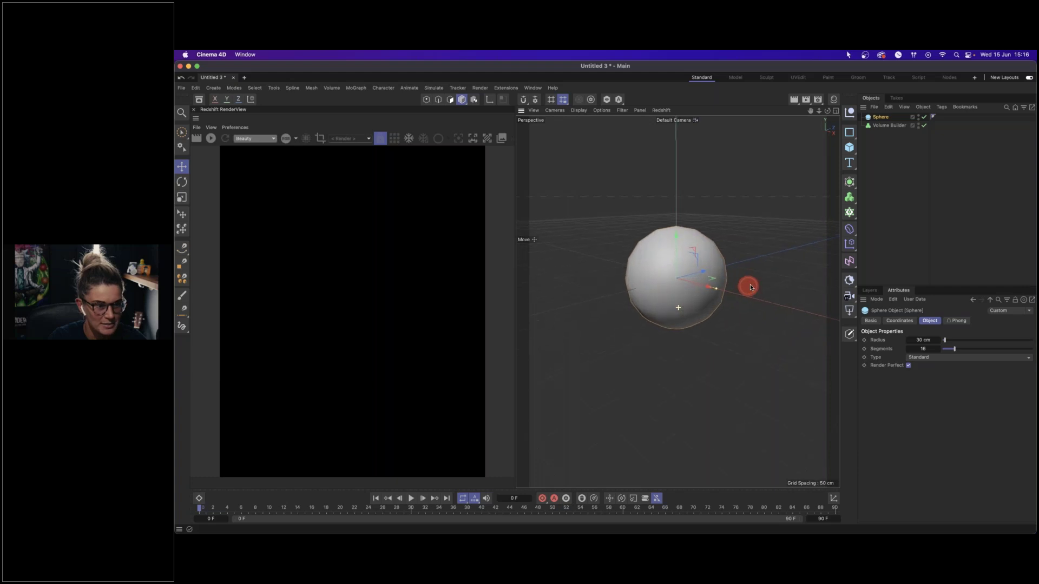
{"action": "left_click", "coordinate": [623, 110]}
{"action": "left_click", "coordinate": [638, 163]}
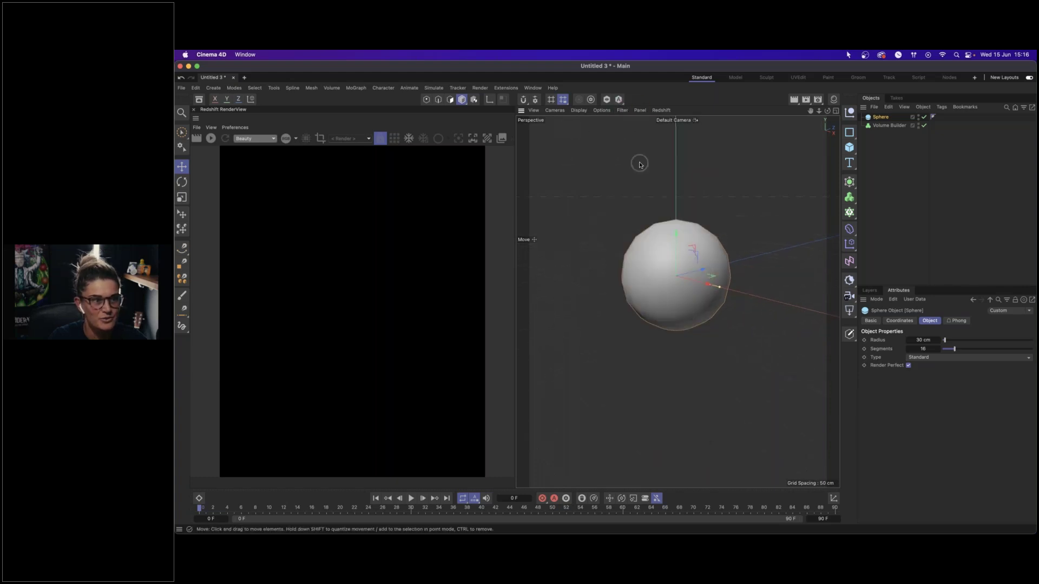
- Set the sphere's segments to 64 and make it an editable polygon object
{"action": "double_click", "coordinate": [924, 349]}
{"action": "type", "text": "64"}
{"action": "key", "text": "Return"}
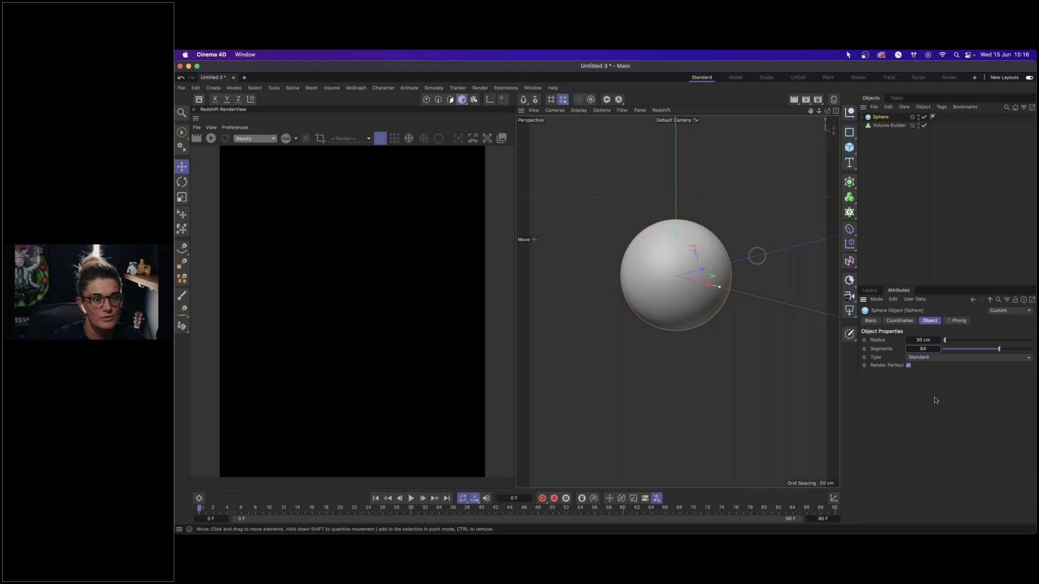
{"action": "left_click", "coordinate": [877, 119]}
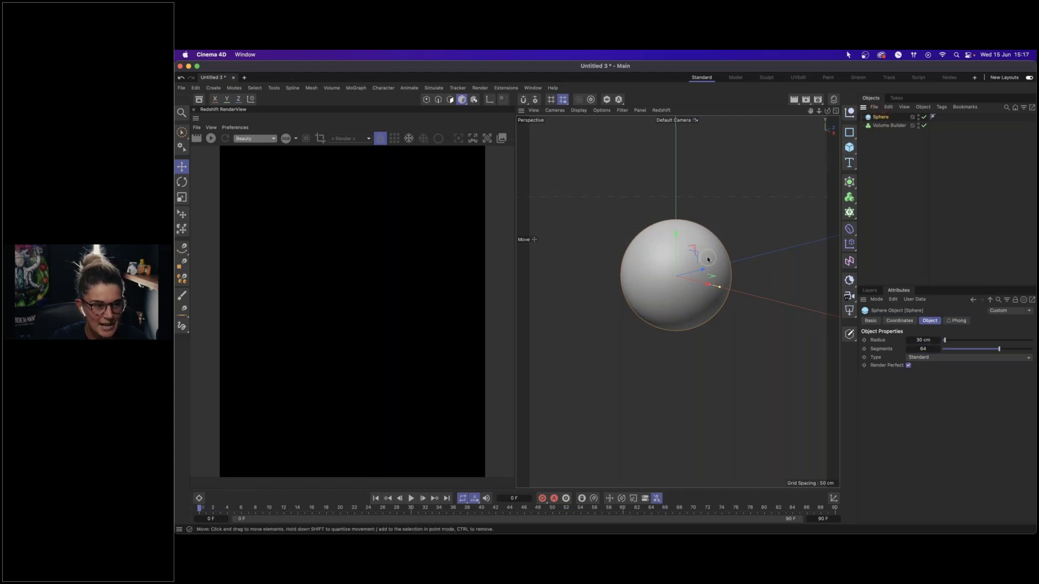
{"action": "key", "text": "c"}
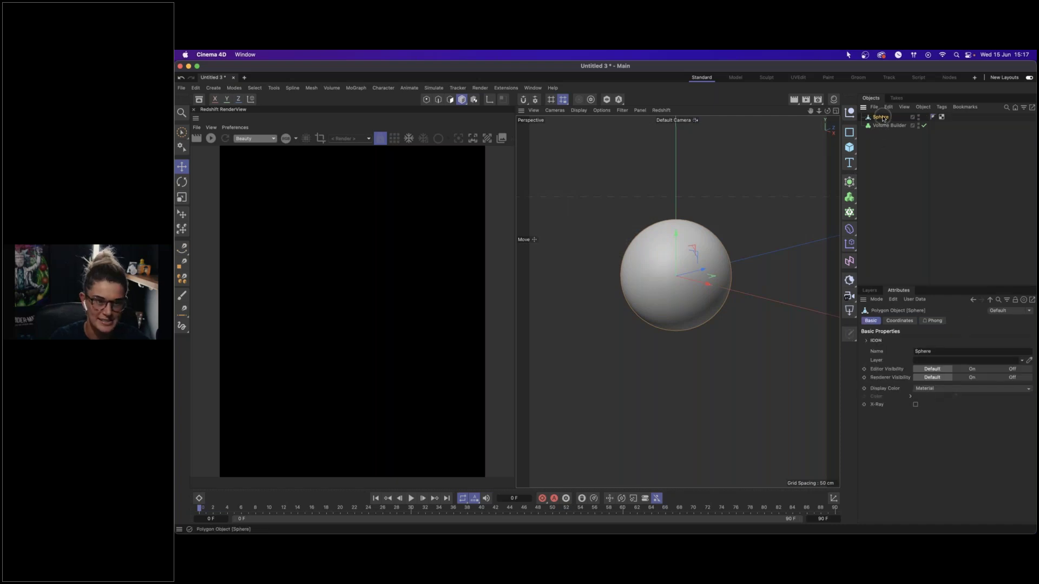
- Scale the sphere down along its vertical axis to squash it into a wide ellipsoid
{"action": "key", "text": "t"}
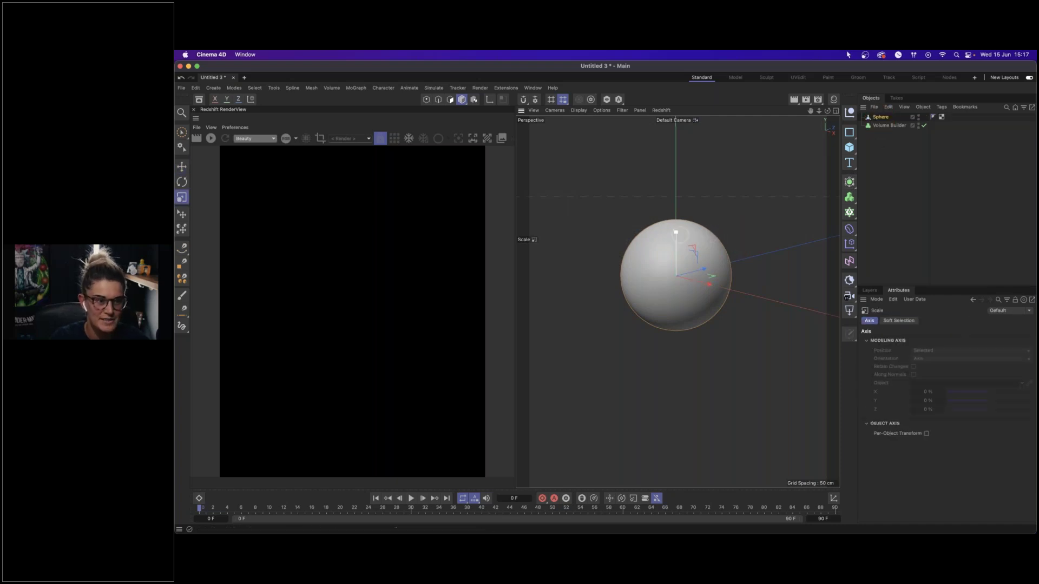
{"action": "left_click_drag", "start_coordinate": [676, 234], "coordinate": [646, 287]}
{"action": "right_click_drag", "start_coordinate": [647, 287], "coordinate": [661, 288], "text": "alt"}
{"action": "mouse_move", "coordinate": [661, 288]}
{"action": "left_mouse_down", "text": "alt"}
{"action": "mouse_move", "coordinate": [640, 283]}
{"action": "mouse_move", "coordinate": [695, 294]}
{"action": "mouse_move", "coordinate": [628, 278]}
{"action": "left_mouse_up", "text": "alt"}
{"action": "left_click", "coordinate": [742, 266]}
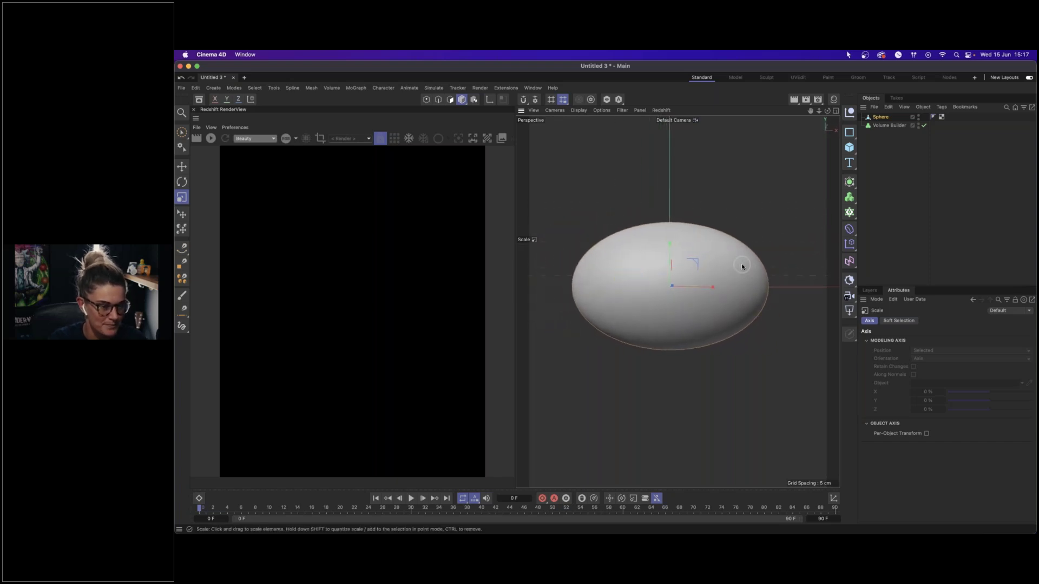
{"action": "left_click", "coordinate": [832, 153]}
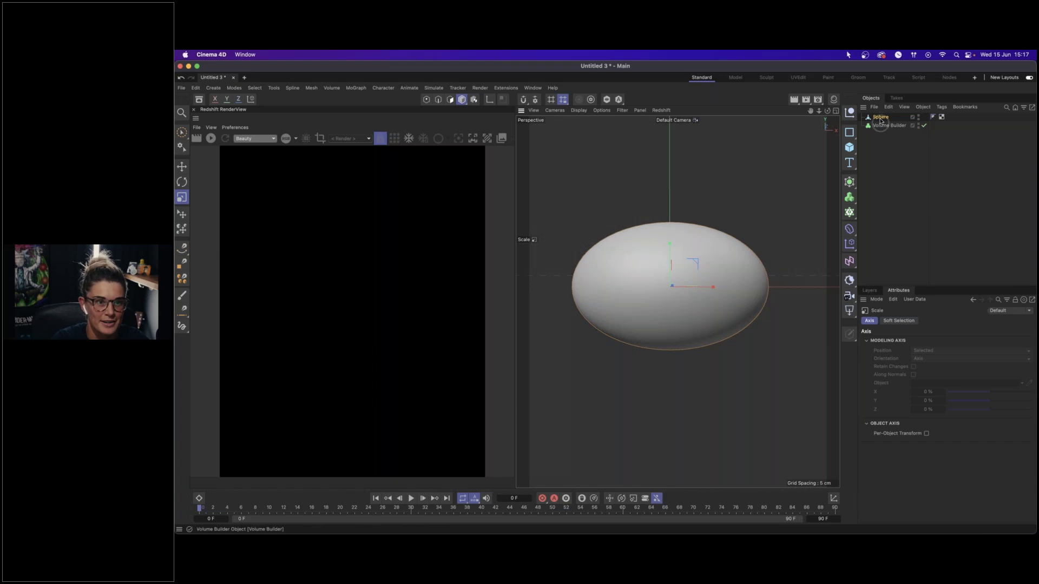
{"action": "left_click", "coordinate": [182, 166]}
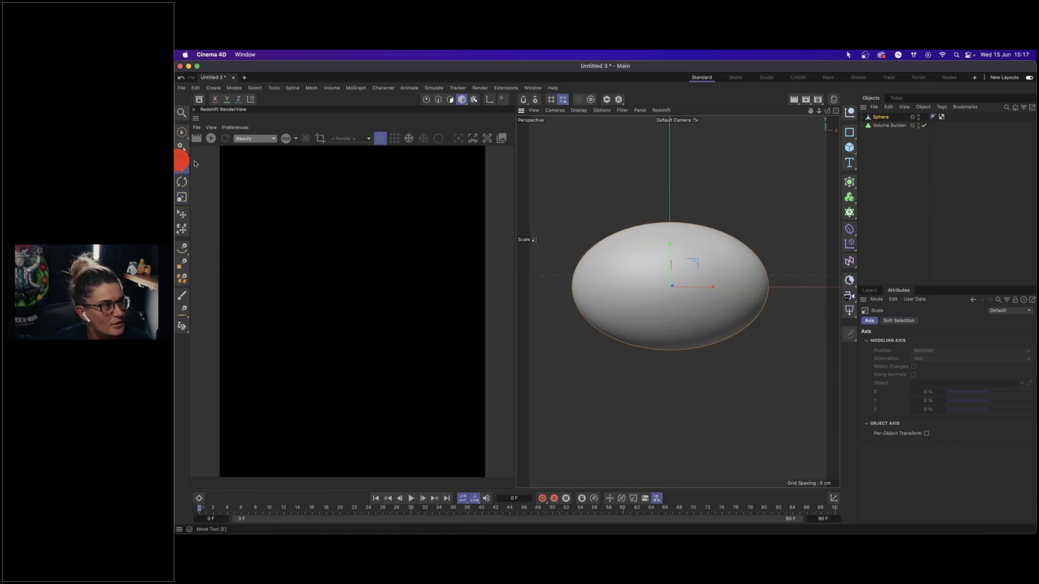
- Add a Displacer deformer and make it a child of the sphere
{"action": "left_click", "coordinate": [850, 231]}
{"action": "left_click_drag", "start_coordinate": [849, 231], "coordinate": [888, 302]}
{"action": "left_click_drag", "start_coordinate": [878, 369], "coordinate": [890, 466]}
{"action": "left_click_drag", "start_coordinate": [882, 117], "coordinate": [882, 126]}
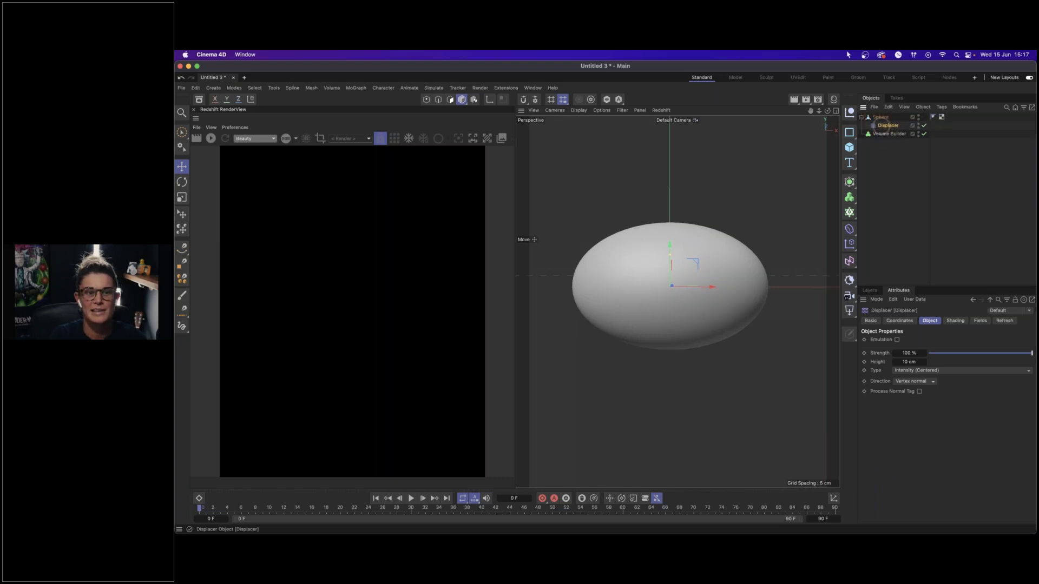
- Give the Displacer a Noise shader with a global scale of 200 %
{"action": "left_click", "coordinate": [955, 320]}
{"action": "left_click", "coordinate": [894, 349]}
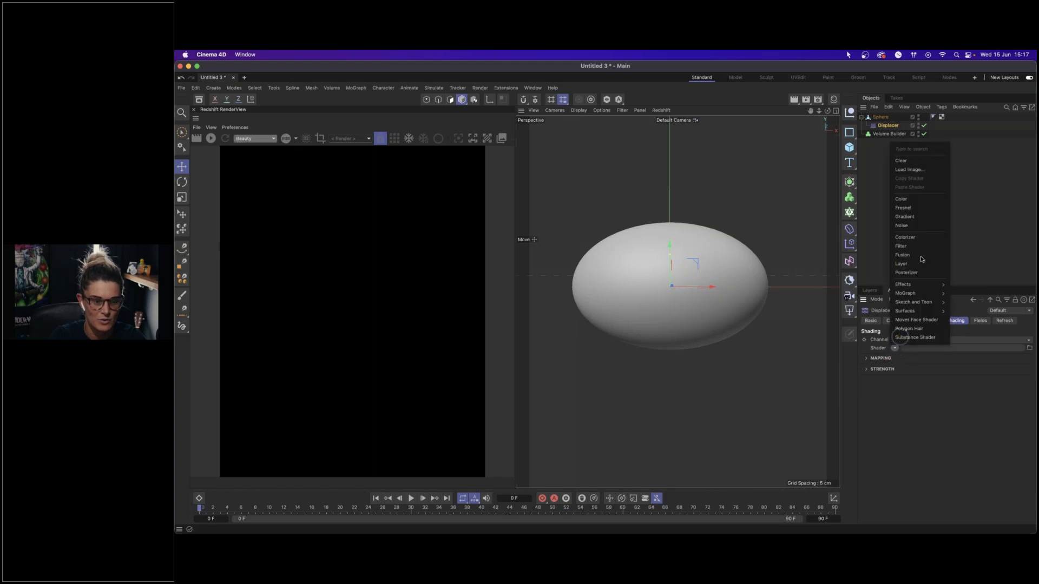
{"action": "left_click", "coordinate": [918, 227]}
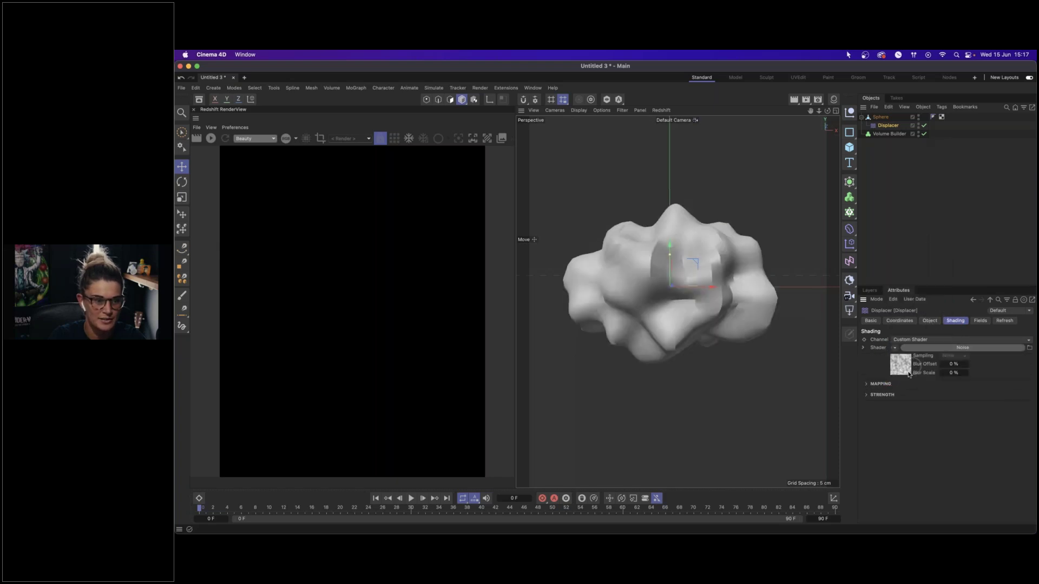
{"action": "left_click", "coordinate": [909, 373]}
{"action": "double_click", "coordinate": [934, 444]}
{"action": "type", "text": "200"}
{"action": "key", "text": "Return"}
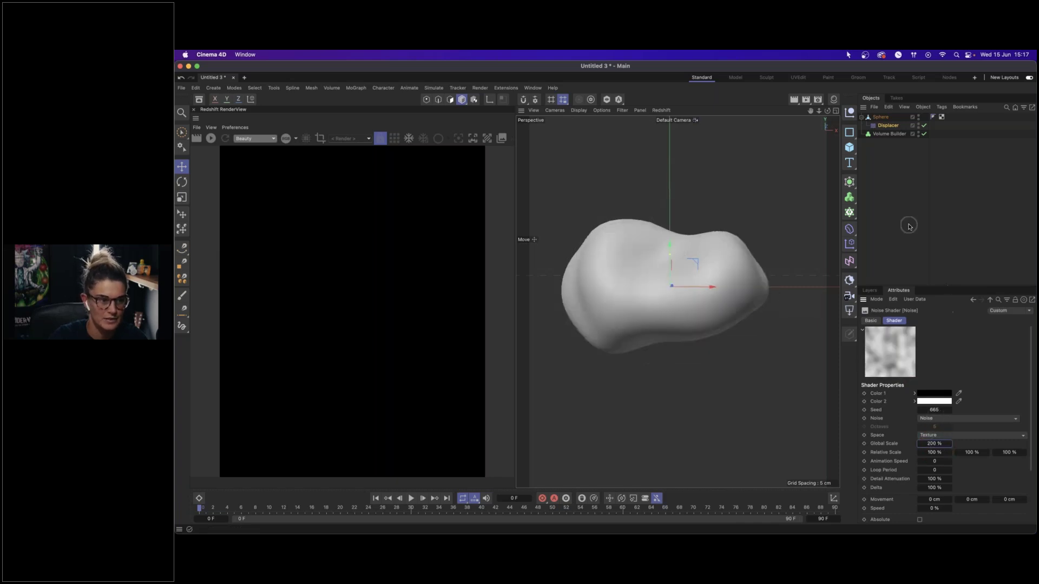
- Set the Displacer's height to 8 cm and slightly lower its strength
{"action": "left_click", "coordinate": [890, 126]}
{"action": "left_click", "coordinate": [929, 321]}
{"action": "double_click", "coordinate": [909, 362]}
{"action": "type", "text": "8"}
{"action": "key", "text": "Return"}
{"action": "left_click_drag", "start_coordinate": [1014, 356], "coordinate": [1018, 354]}
- Preview the displaced sphere with a live Redshift render and stop the render
{"action": "left_click", "coordinate": [699, 280]}
{"action": "left_click_drag", "start_coordinate": [649, 281], "coordinate": [671, 275], "text": "alt"}
{"action": "middle_click_drag", "start_coordinate": [661, 275], "coordinate": [674, 298], "text": "alt"}
{"action": "mouse_move", "coordinate": [674, 298]}
{"action": "left_mouse_down", "text": "alt"}
{"action": "mouse_move", "coordinate": [687, 353]}
{"action": "mouse_move", "coordinate": [684, 274]}
{"action": "mouse_move", "coordinate": [702, 312]}
{"action": "mouse_move", "coordinate": [709, 280]}
{"action": "mouse_move", "coordinate": [684, 283]}
{"action": "left_mouse_up", "text": "alt"}
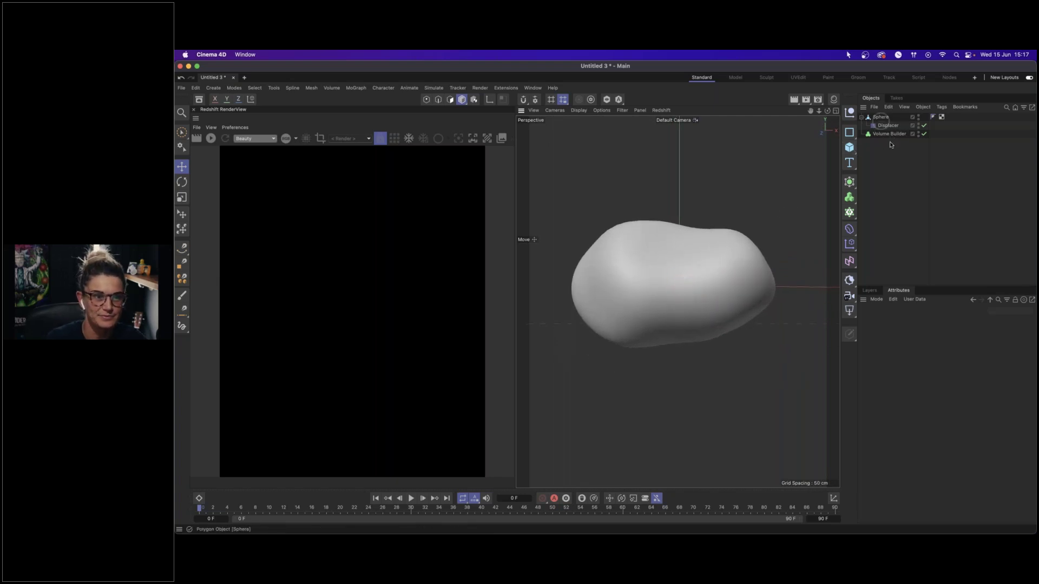
{"action": "left_click", "coordinate": [210, 139]}
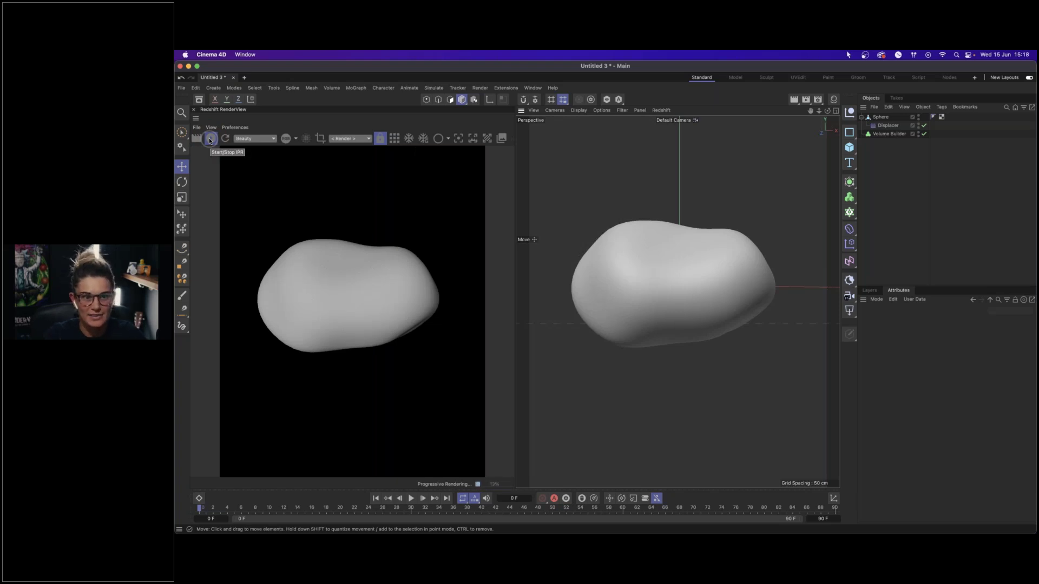
{"action": "left_click", "coordinate": [210, 141]}
- Place the Volume Builder above the sphere, keep its Volume Type at Fog, and nest the sphere with its Displacer inside it
{"action": "left_click_drag", "start_coordinate": [883, 135], "coordinate": [880, 116]}
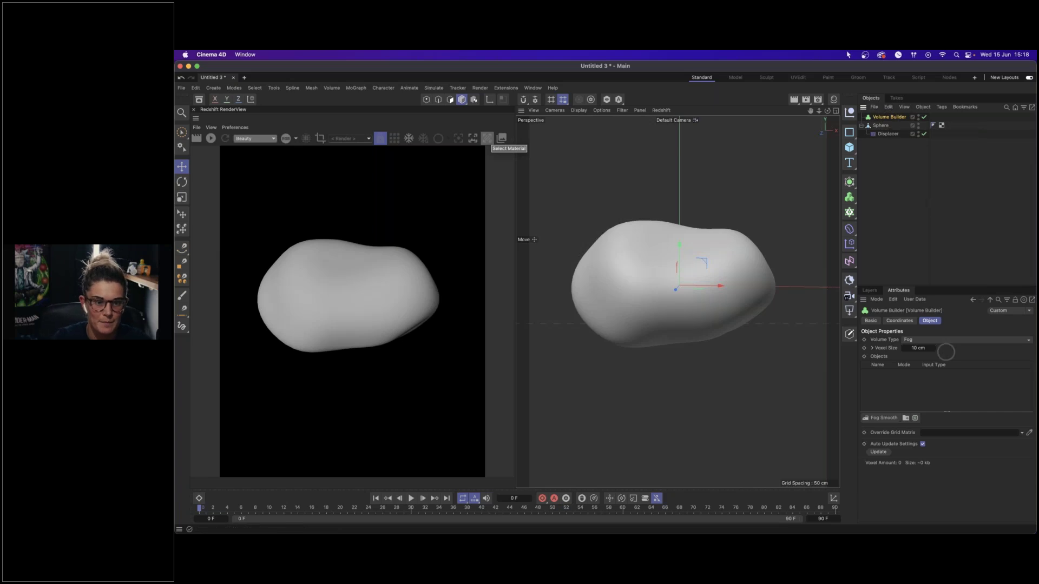
{"action": "left_click", "coordinate": [939, 340]}
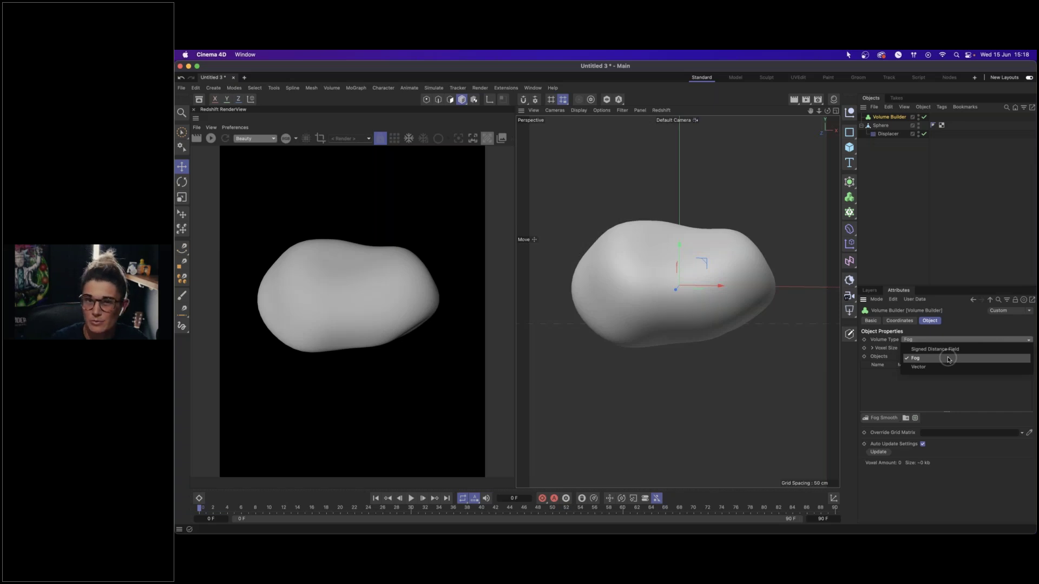
{"action": "left_click", "coordinate": [948, 358]}
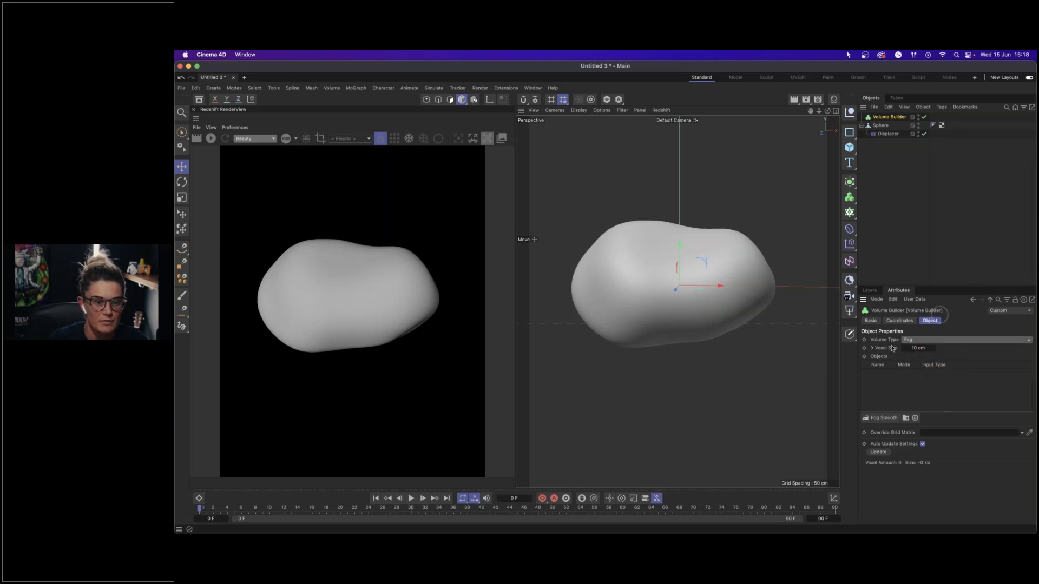
{"action": "left_click_drag", "start_coordinate": [881, 127], "coordinate": [894, 378]}
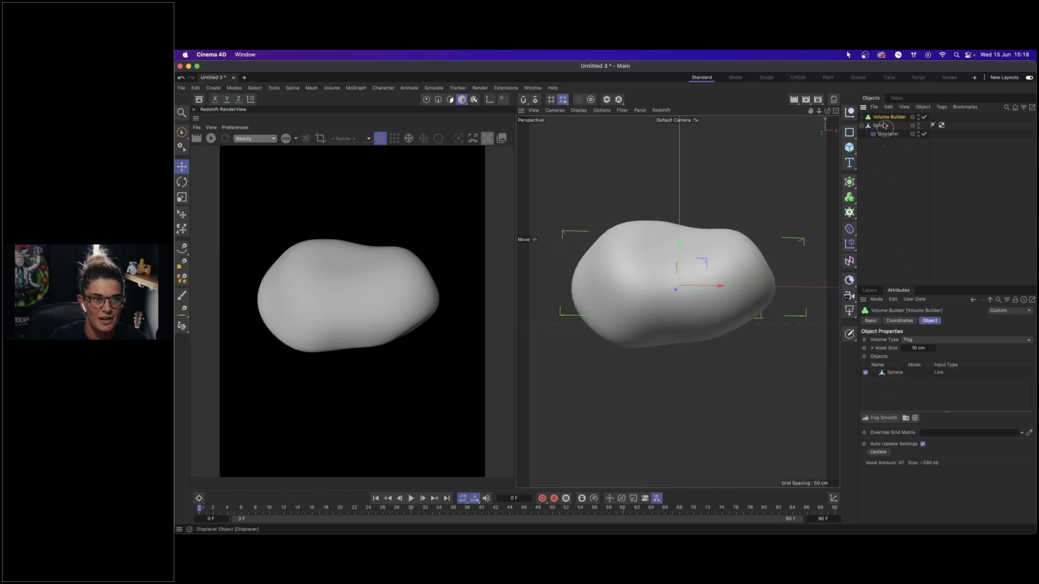
{"action": "left_click", "coordinate": [885, 125]}
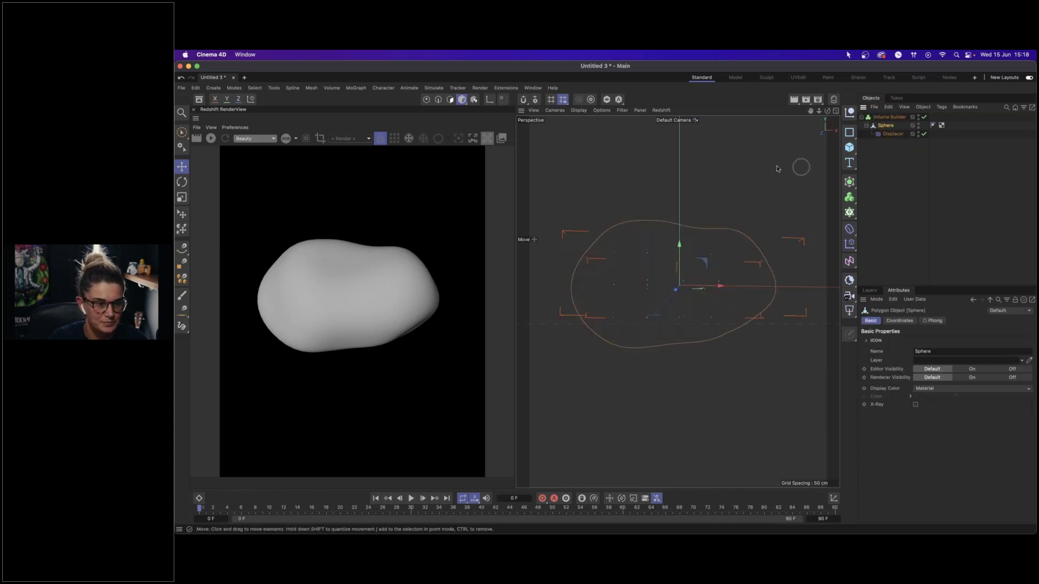
- Test the fog volume with a live Redshift render and examine its voxels in the perspective viewport
{"action": "left_click", "coordinate": [773, 186]}
{"action": "left_click_drag", "start_coordinate": [694, 291], "coordinate": [682, 314], "text": "alt"}
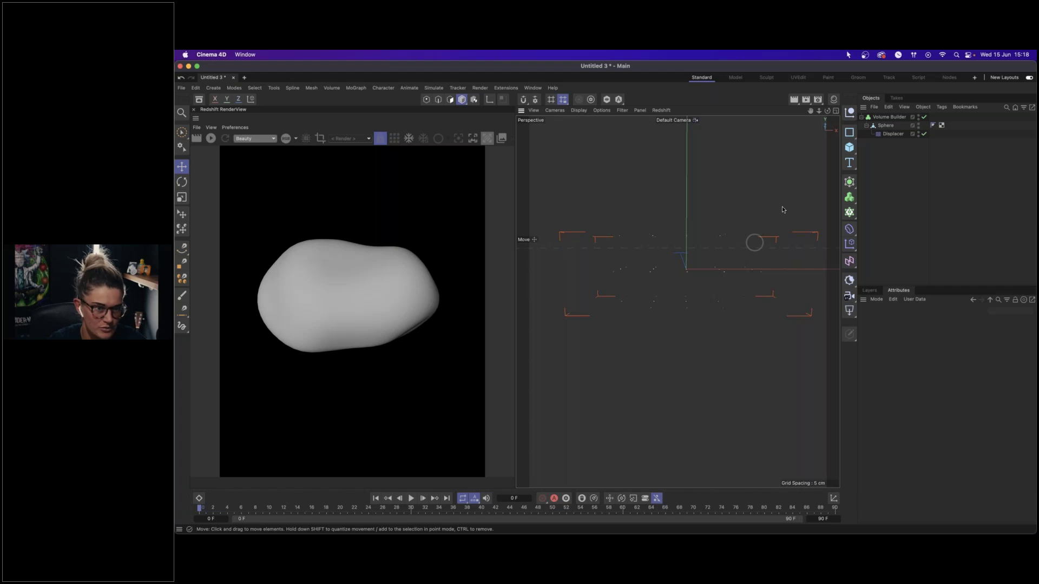
{"action": "left_click", "coordinate": [211, 140]}
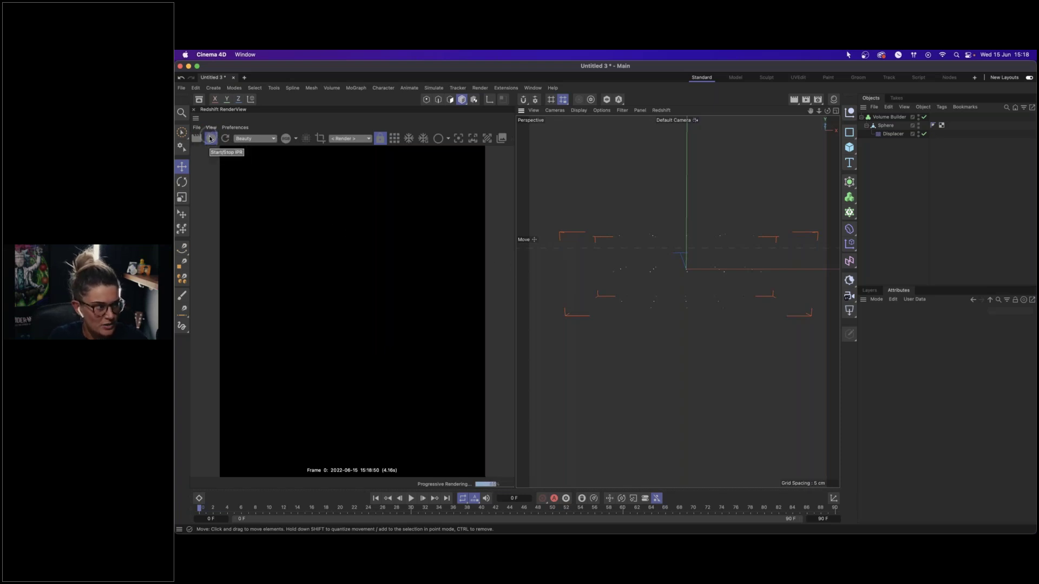
{"action": "left_click", "coordinate": [680, 270]}
{"action": "mouse_move", "coordinate": [712, 282]}
{"action": "left_mouse_down", "text": "alt"}
{"action": "mouse_move", "coordinate": [702, 276]}
{"action": "mouse_move", "coordinate": [730, 290]}
{"action": "left_mouse_up", "text": "alt"}
- Add a Redshift Dome Light to the scene
{"action": "left_click", "coordinate": [888, 117]}
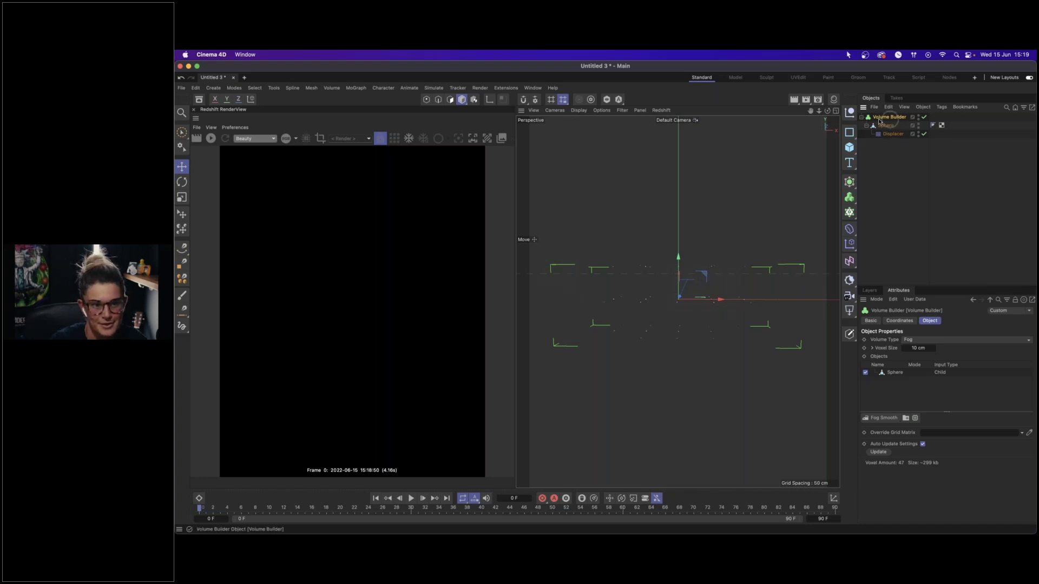
{"action": "left_click", "coordinate": [849, 318]}
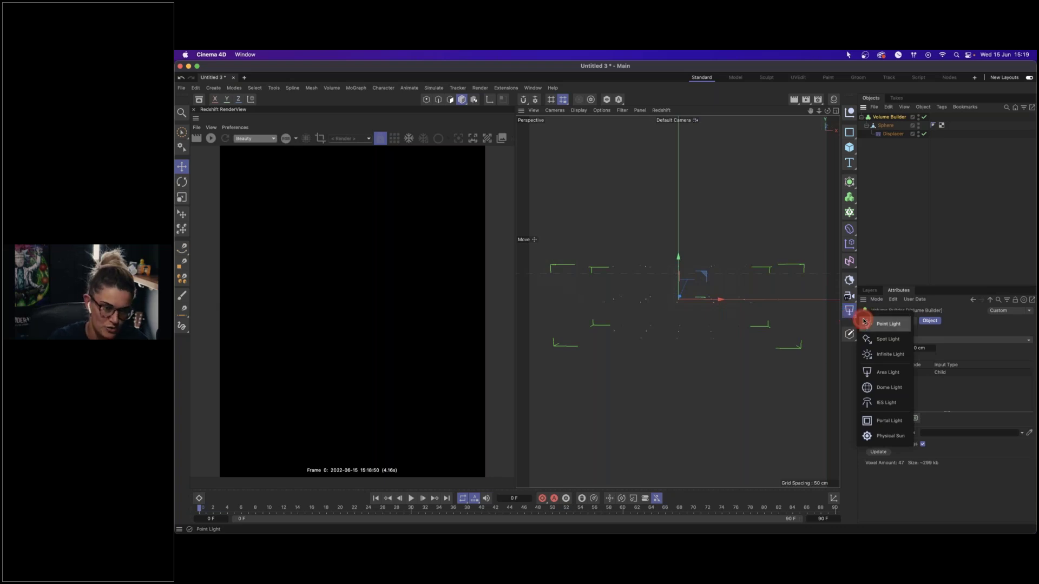
{"action": "left_click", "coordinate": [888, 387]}
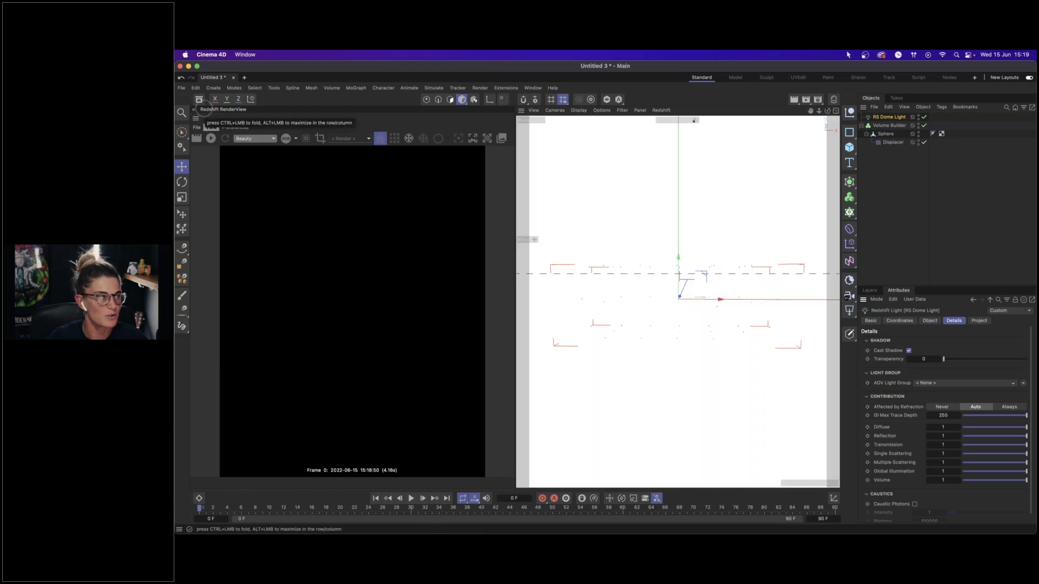
- Assign the HDR011.hdr library image as the dome light's texture and disable its environment background
{"action": "left_click", "coordinate": [200, 99]}
{"action": "scroll", "coordinate": [267, 274], "scroll_direction": "down", "scroll_amount": 15}
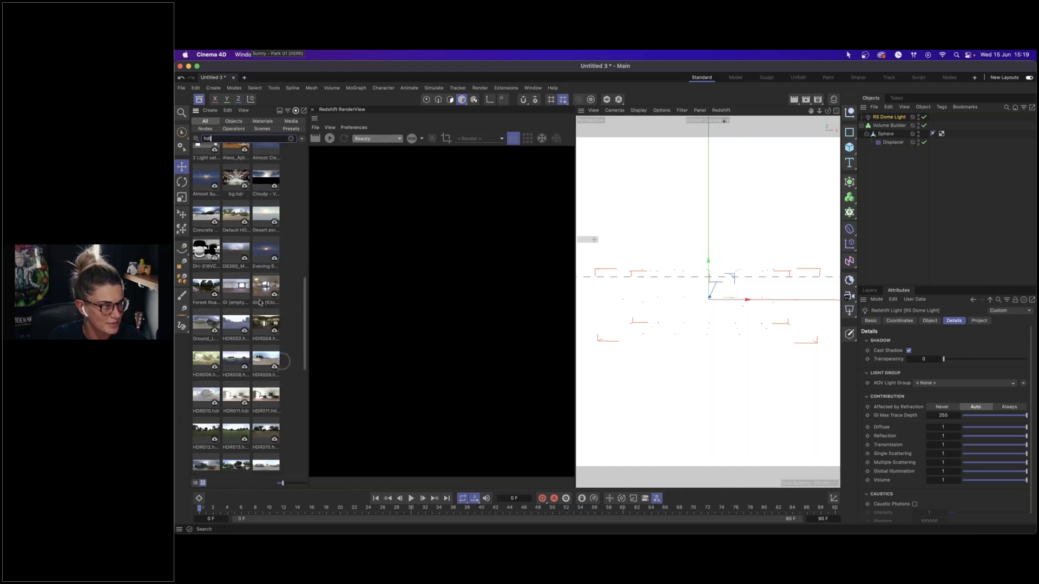
{"action": "scroll", "coordinate": [282, 314], "scroll_direction": "down", "scroll_amount": 5}
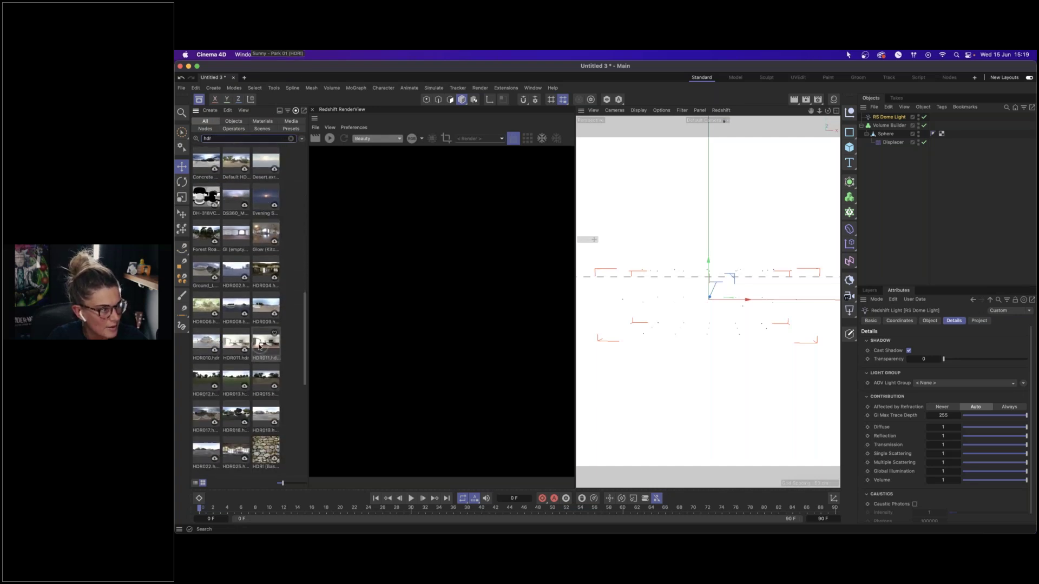
{"action": "left_click", "coordinate": [264, 343]}
{"action": "left_click_drag", "start_coordinate": [936, 322], "coordinate": [929, 395]}
{"action": "left_click", "coordinate": [929, 464]}
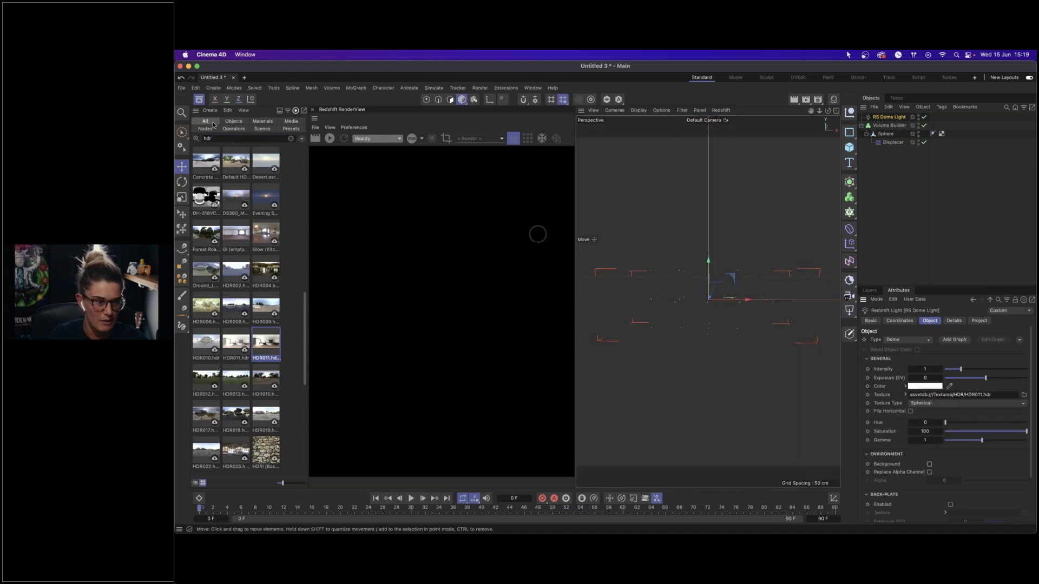
{"action": "left_click", "coordinate": [199, 99]}
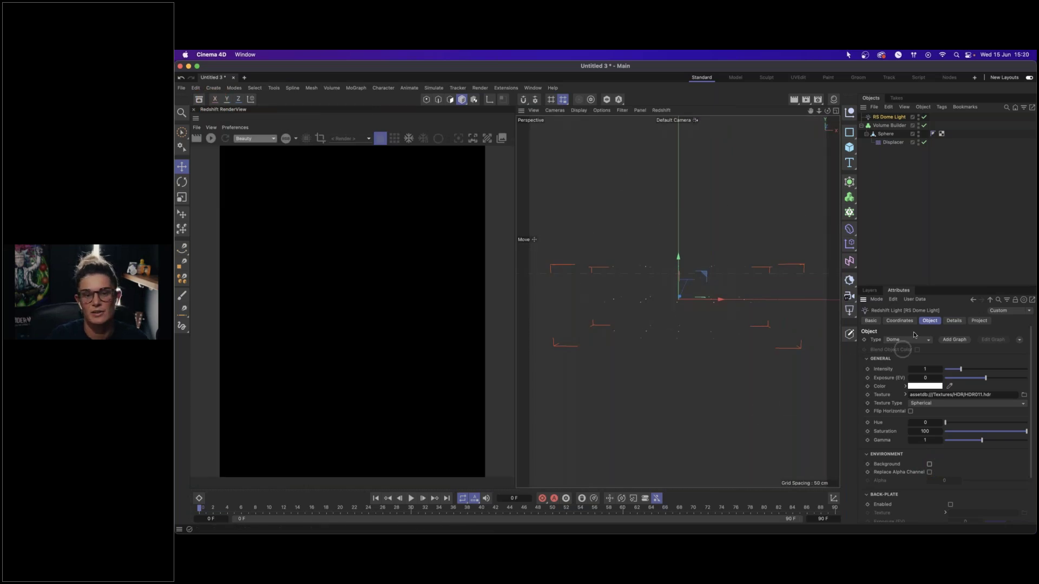
- Review the dome light's volume contribution settings and test the lit fog volume with a live render
{"action": "left_click", "coordinate": [954, 321]}
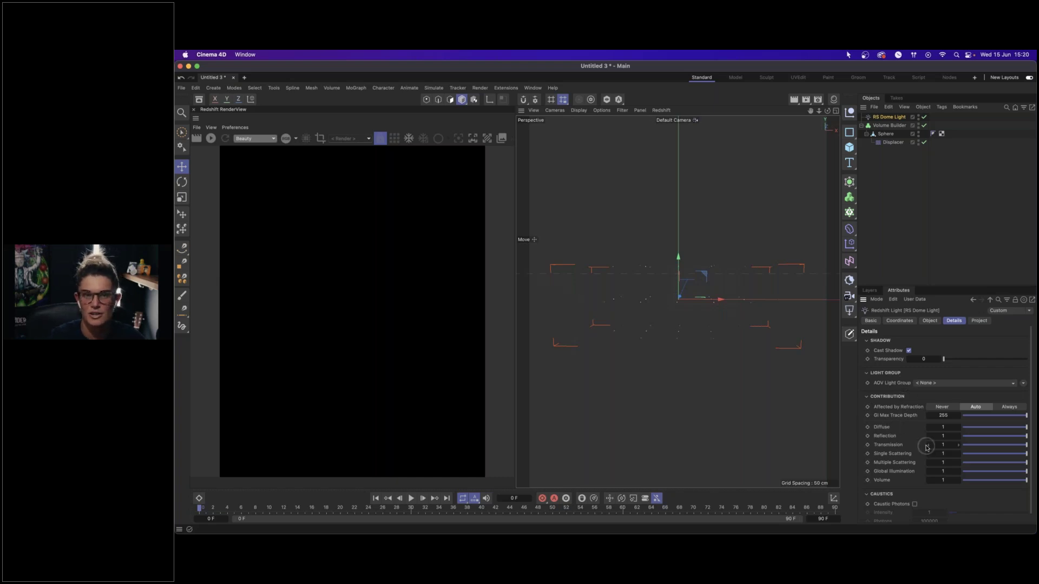
{"action": "scroll", "coordinate": [914, 465], "scroll_direction": "down", "scroll_amount": 1}
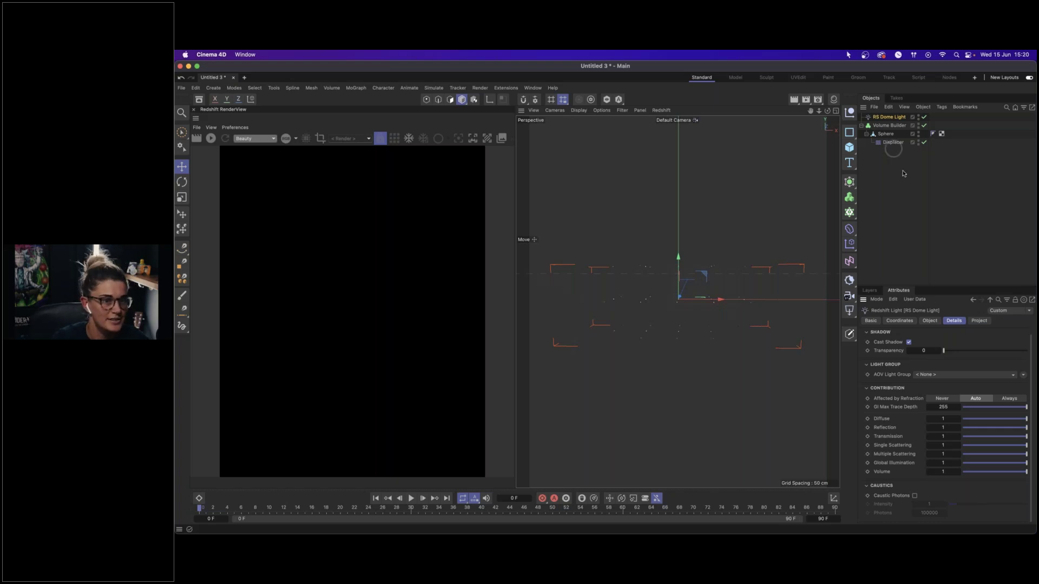
{"action": "left_click", "coordinate": [211, 139]}
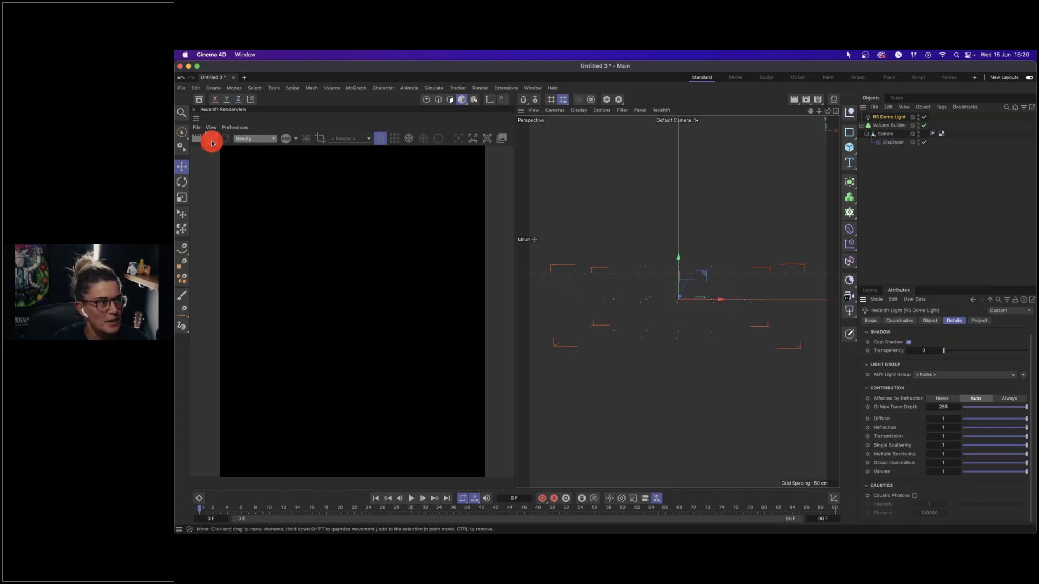
{"action": "left_click", "coordinate": [211, 139]}
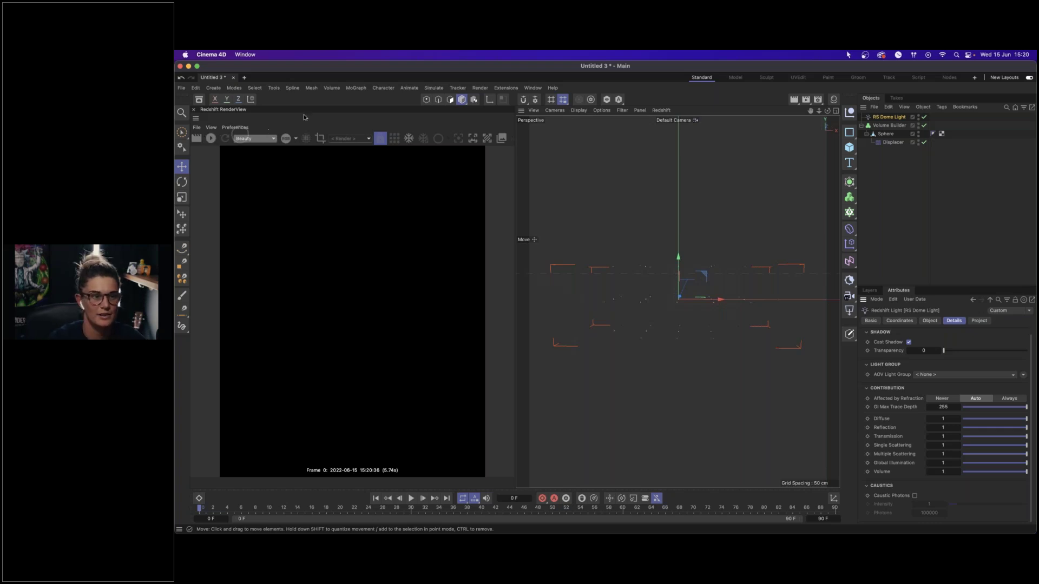
- Show the Material Manager, restart the live Redshift render, and open the list of new Redshift materials
{"action": "left_click", "coordinate": [834, 100]}
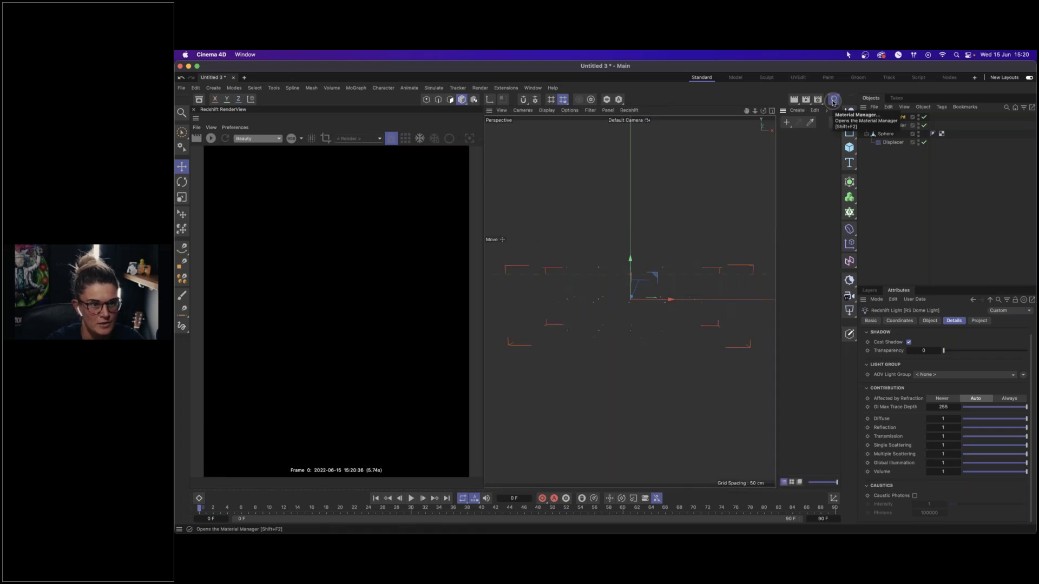
{"action": "left_click", "coordinate": [212, 139]}
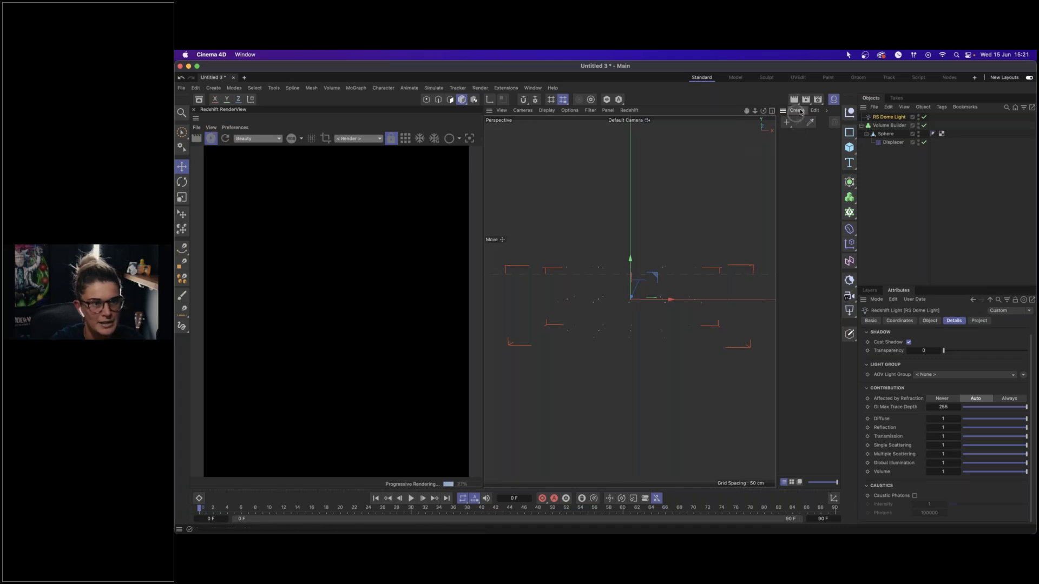
{"action": "left_click", "coordinate": [798, 111]}
{"action": "mouse_move", "coordinate": [811, 152]}
{"action": "mouse_move", "coordinate": [908, 152]}
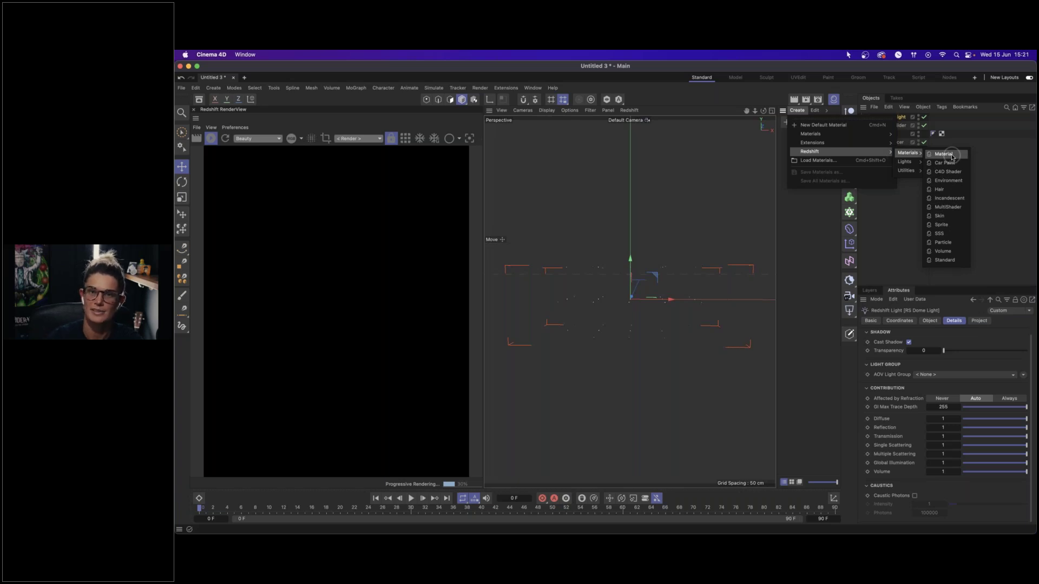
- Create a Redshift Volume material, with its node graph docked below the viewport, and apply it to the Volume Builder
{"action": "left_click", "coordinate": [942, 251]}
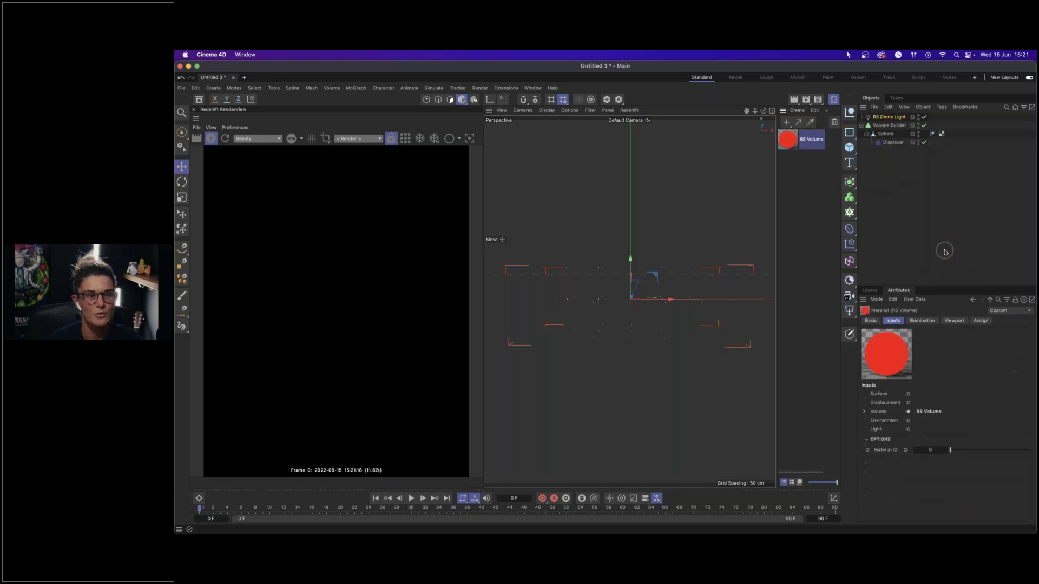
{"action": "double_click", "coordinate": [789, 144]}
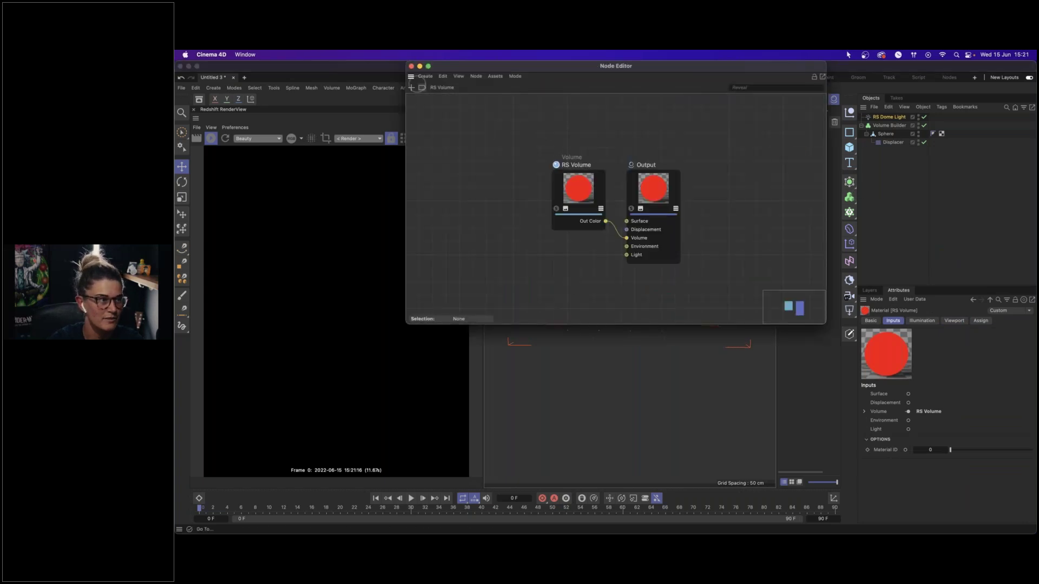
{"action": "left_click_drag", "start_coordinate": [462, 201], "coordinate": [550, 455]}
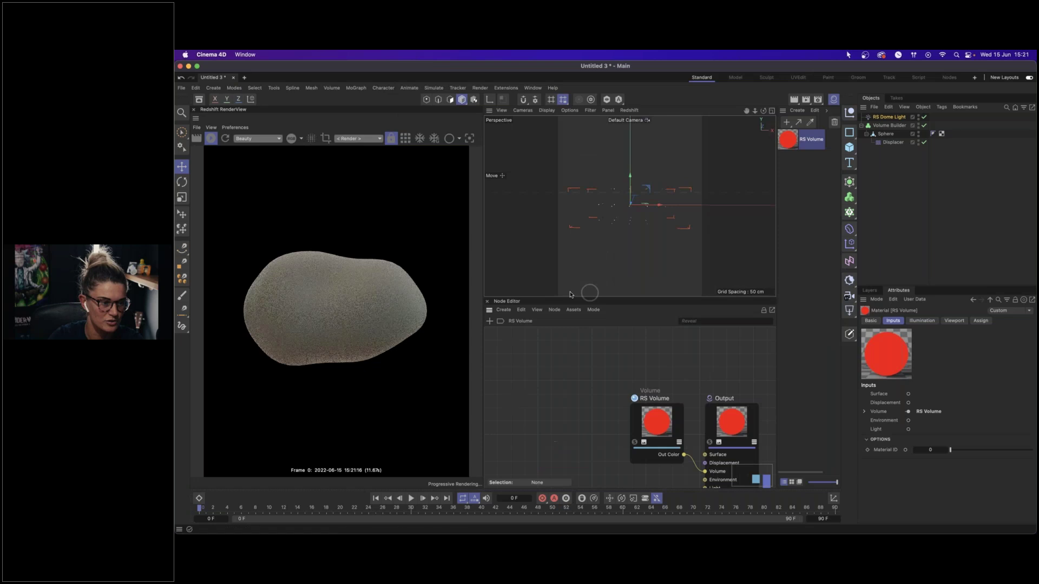
{"action": "left_click_drag", "start_coordinate": [792, 142], "coordinate": [882, 126]}
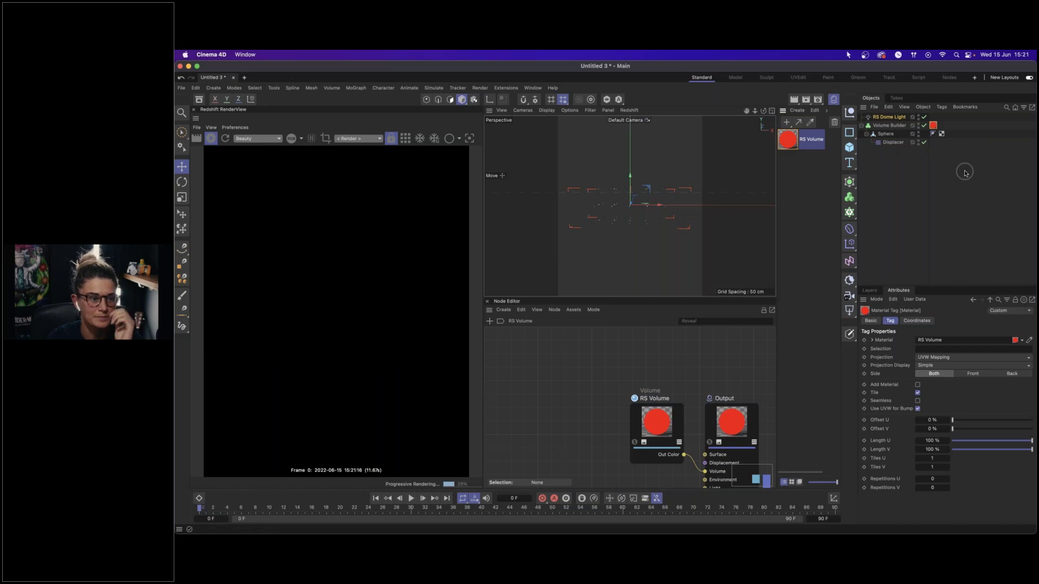
- Arrange the RS Volume and Output nodes side by side in the graph and leave the RS Volume node selected
{"action": "left_click_drag", "start_coordinate": [657, 425], "coordinate": [589, 388]}
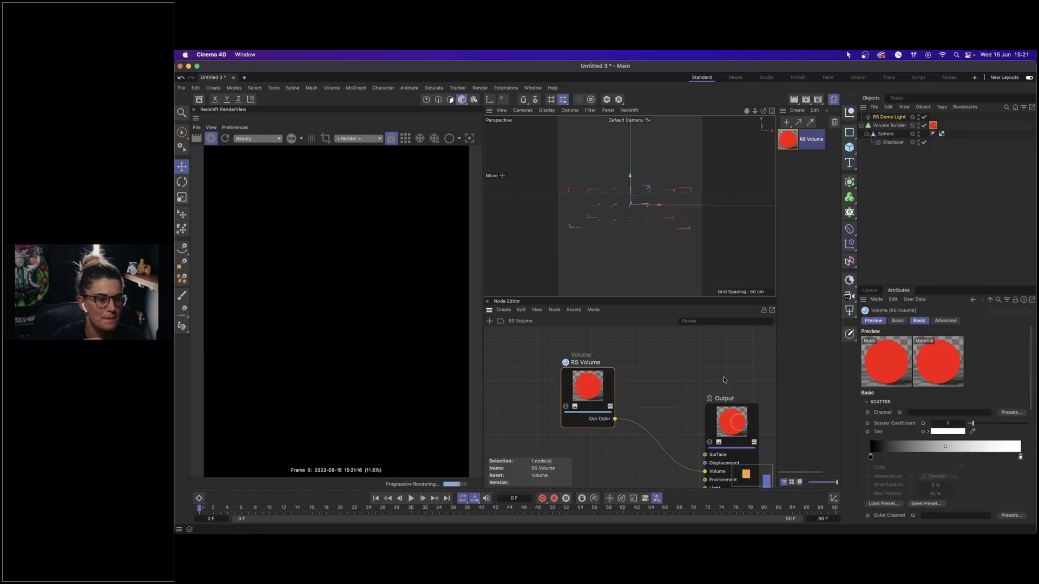
{"action": "left_click_drag", "start_coordinate": [734, 414], "coordinate": [717, 369]}
{"action": "left_click_drag", "start_coordinate": [591, 386], "coordinate": [563, 377]}
{"action": "left_click_drag", "start_coordinate": [709, 381], "coordinate": [699, 382]}
{"action": "left_click", "coordinate": [565, 377]}
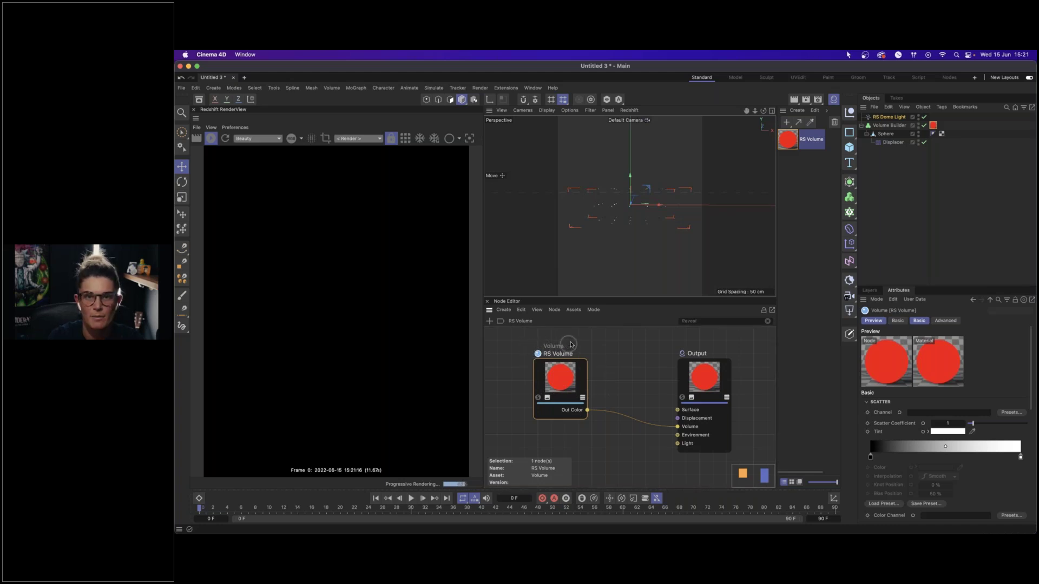
{"action": "mouse_move", "coordinate": [704, 381]}
{"action": "left_mouse_down"}
{"action": "mouse_move", "coordinate": [710, 365]}
{"action": "mouse_move", "coordinate": [708, 382]}
{"action": "left_mouse_up"}
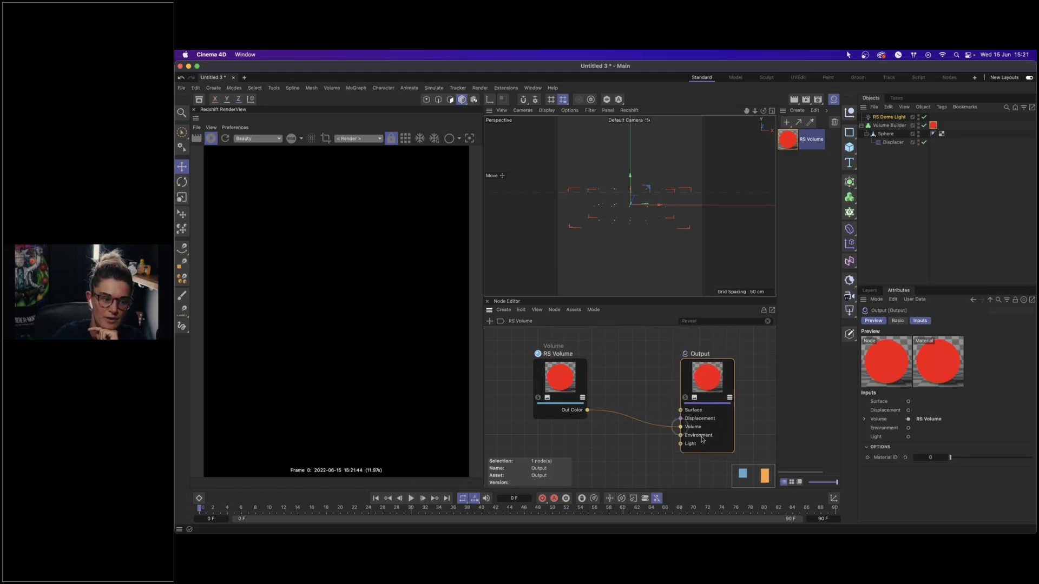
{"action": "left_click_drag", "start_coordinate": [572, 385], "coordinate": [606, 382]}
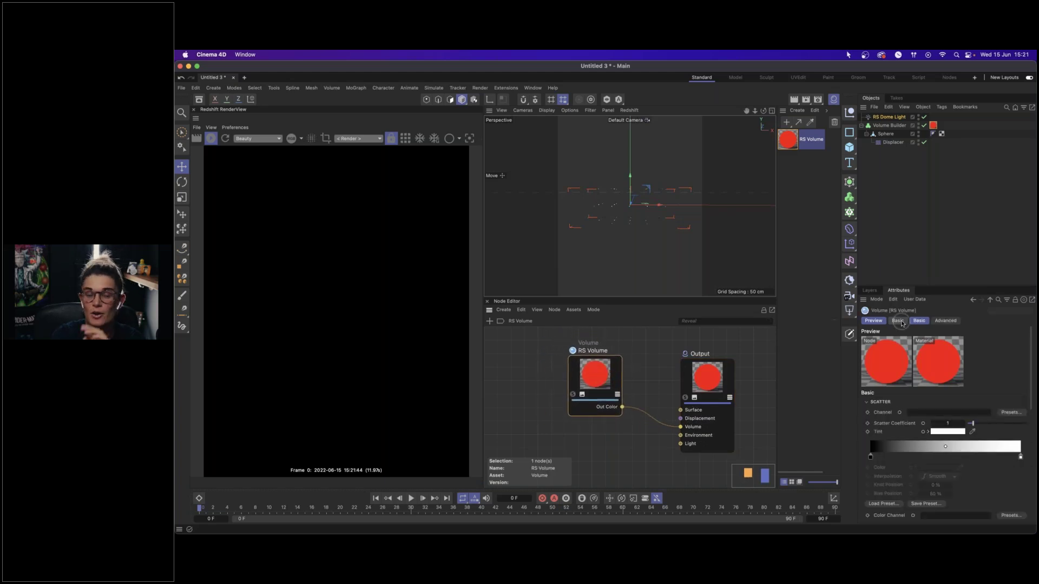
- Hide the material list and enlarge the attributes area to review the volume shader's scatter, absorption and emission settings
{"action": "left_click", "coordinate": [833, 101]}
{"action": "left_click_drag", "start_coordinate": [857, 296], "coordinate": [883, 148]}
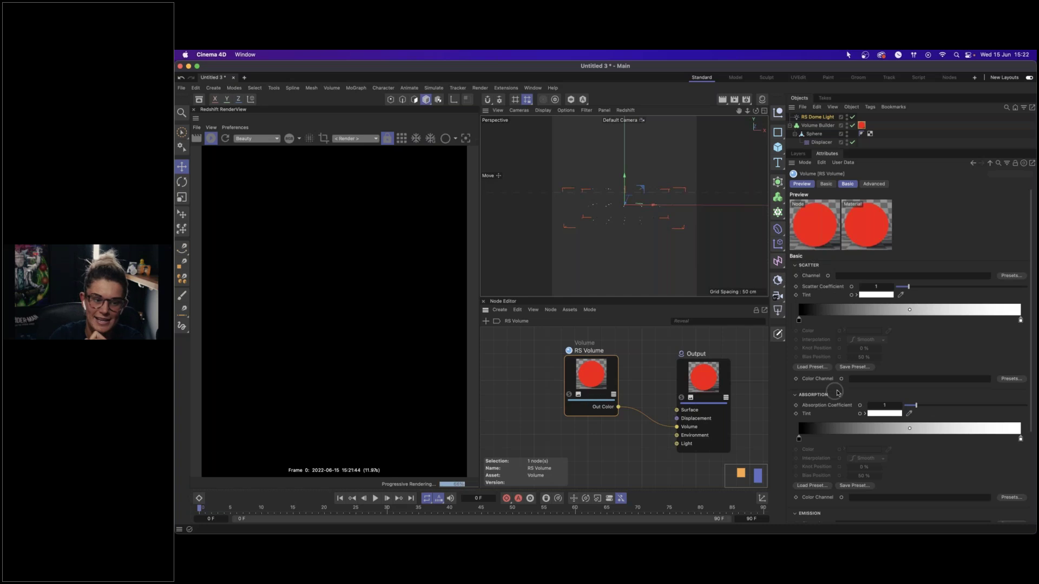
{"action": "scroll", "coordinate": [840, 450], "scroll_direction": "down", "scroll_amount": 3}
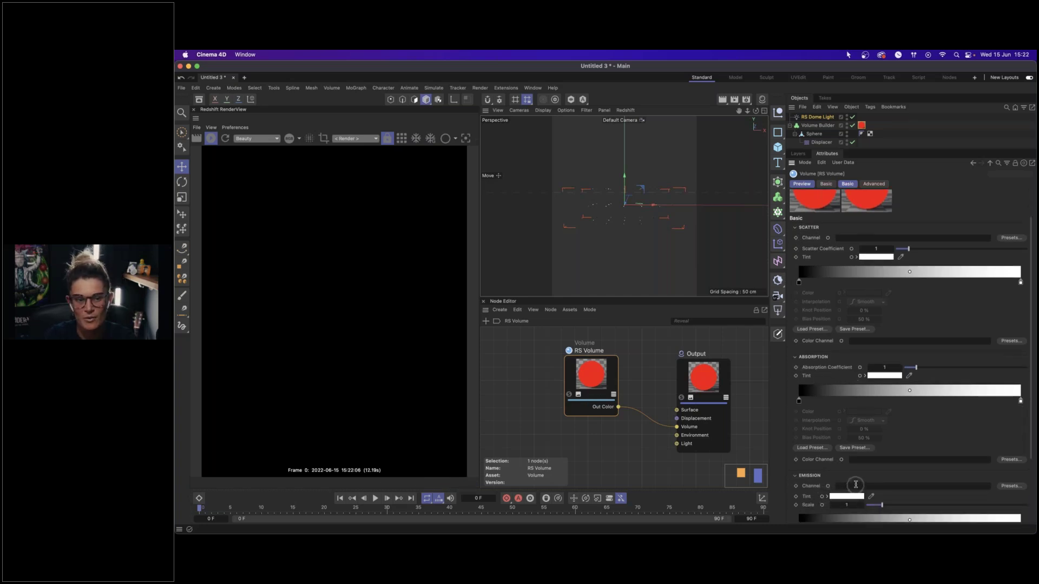
{"action": "scroll", "coordinate": [933, 411], "scroll_direction": "up", "scroll_amount": 3}
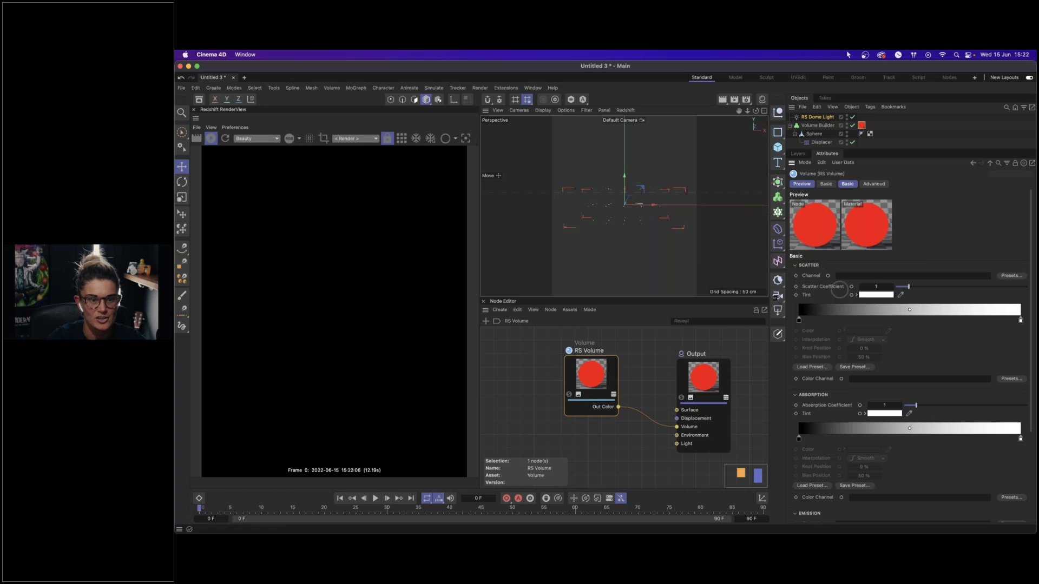
- Set the RS Volume node's scatter channel to Volume Builder from the Volume Builders presets
{"action": "left_click", "coordinate": [1016, 276]}
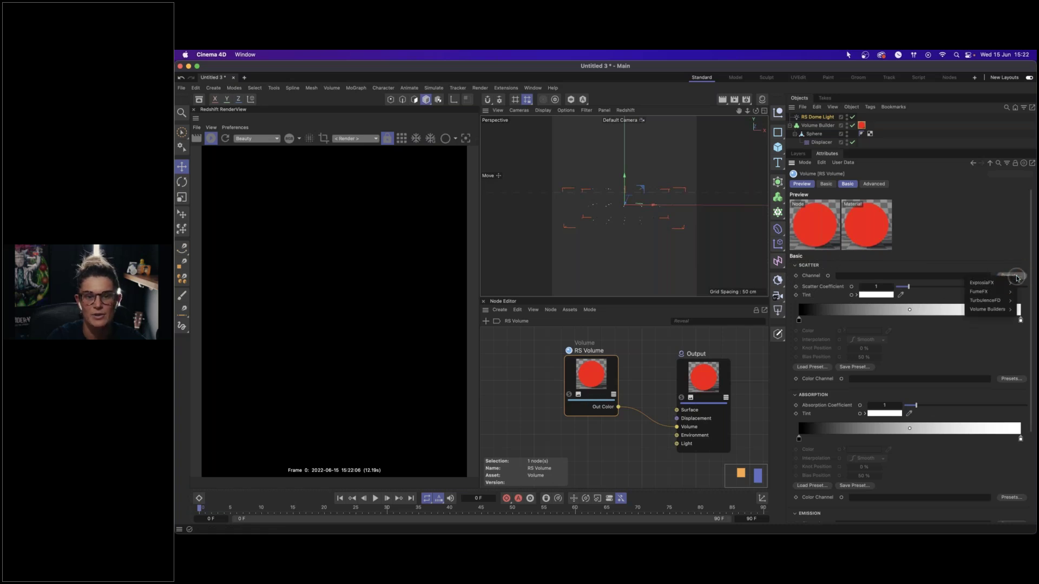
{"action": "mouse_move", "coordinate": [1001, 282]}
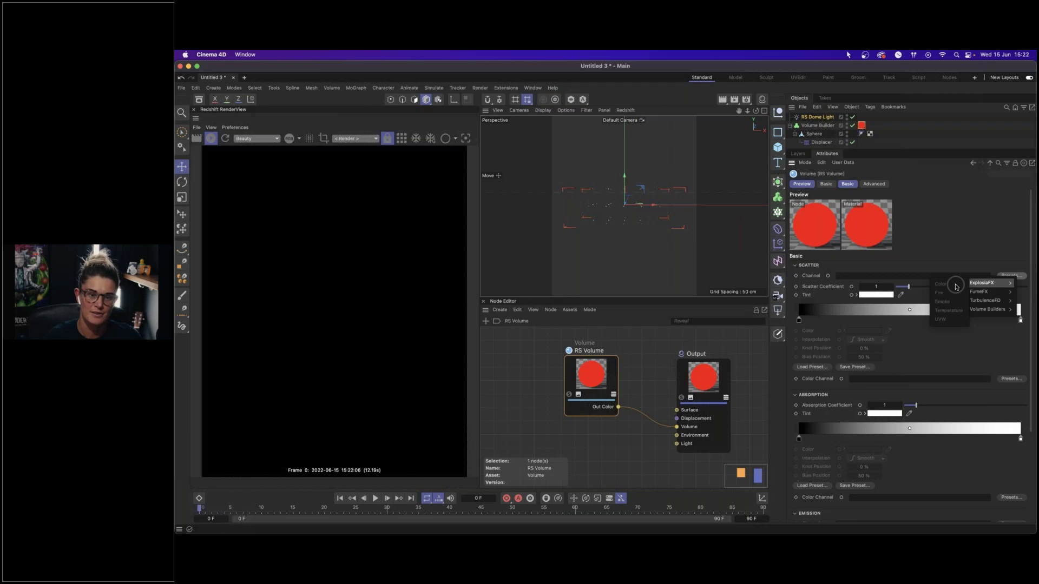
{"action": "mouse_move", "coordinate": [1003, 310]}
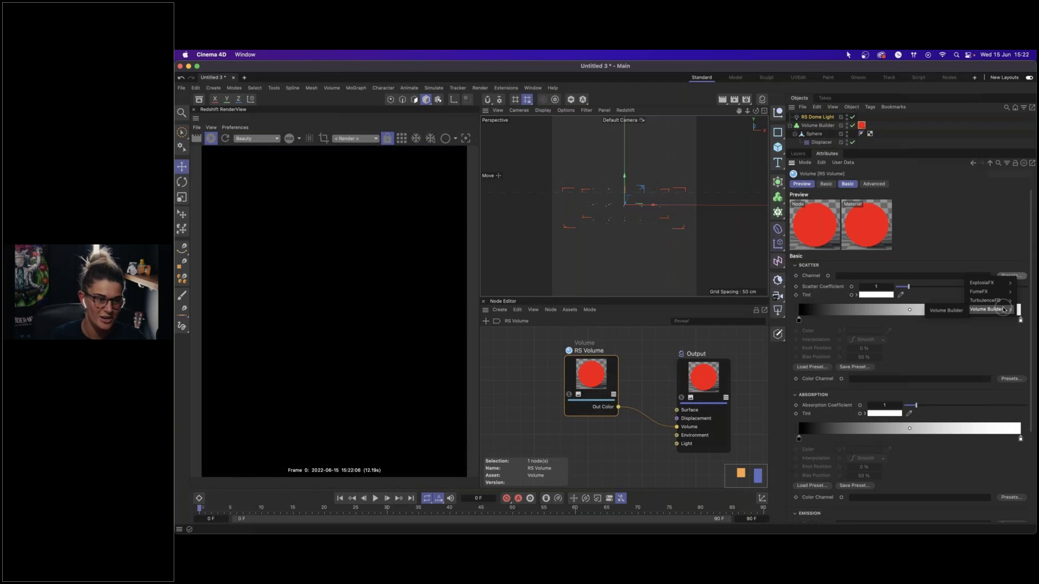
{"action": "left_click", "coordinate": [948, 311]}
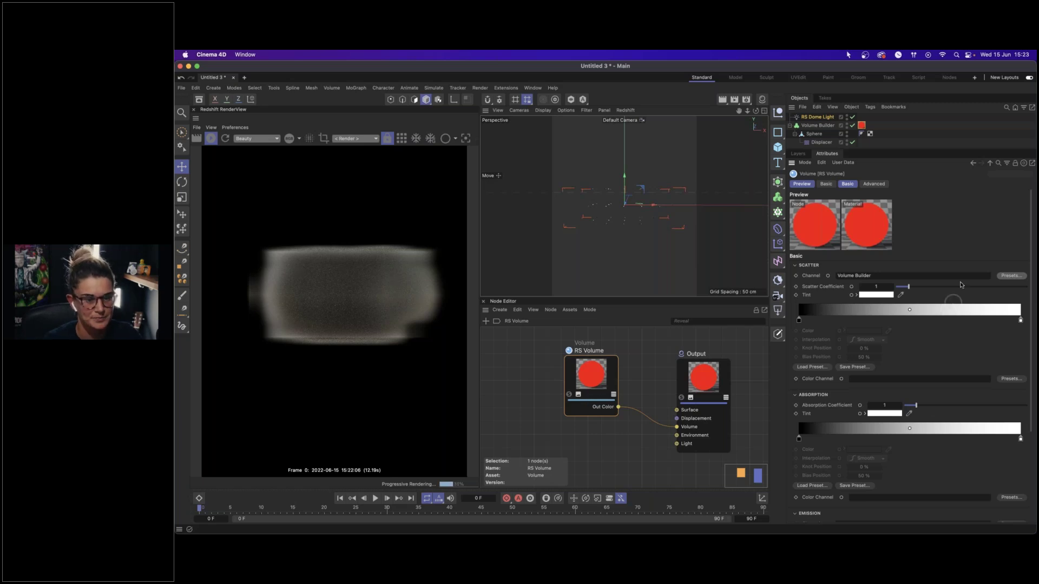
- Enlarge the object list and viewport areas and set the Volume Builder's voxel size to 0.5 cm
{"action": "left_click_drag", "start_coordinate": [861, 150], "coordinate": [857, 294]}
{"action": "left_click_drag", "start_coordinate": [602, 303], "coordinate": [598, 391]}
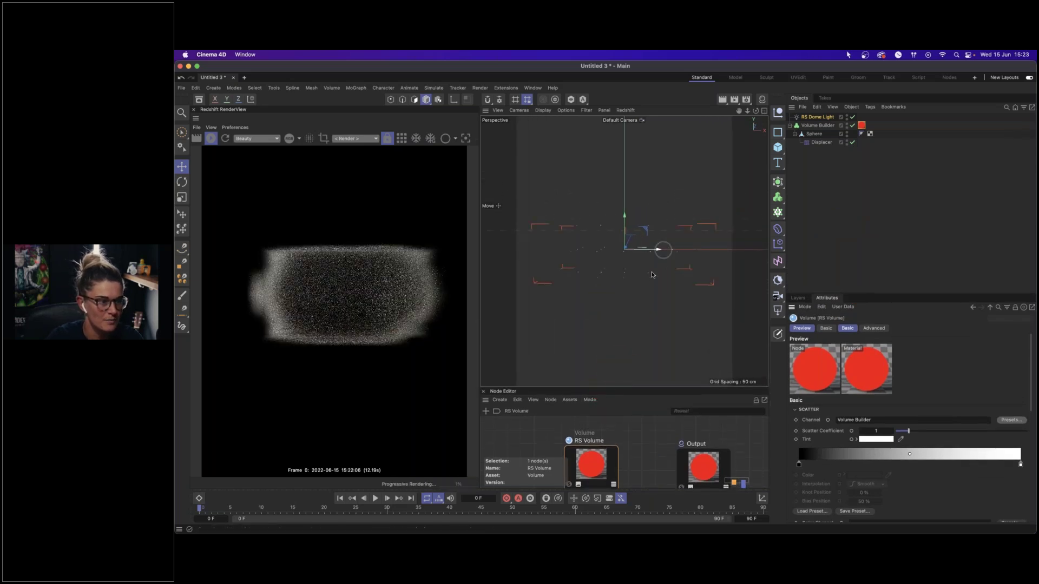
{"action": "left_click", "coordinate": [810, 126]}
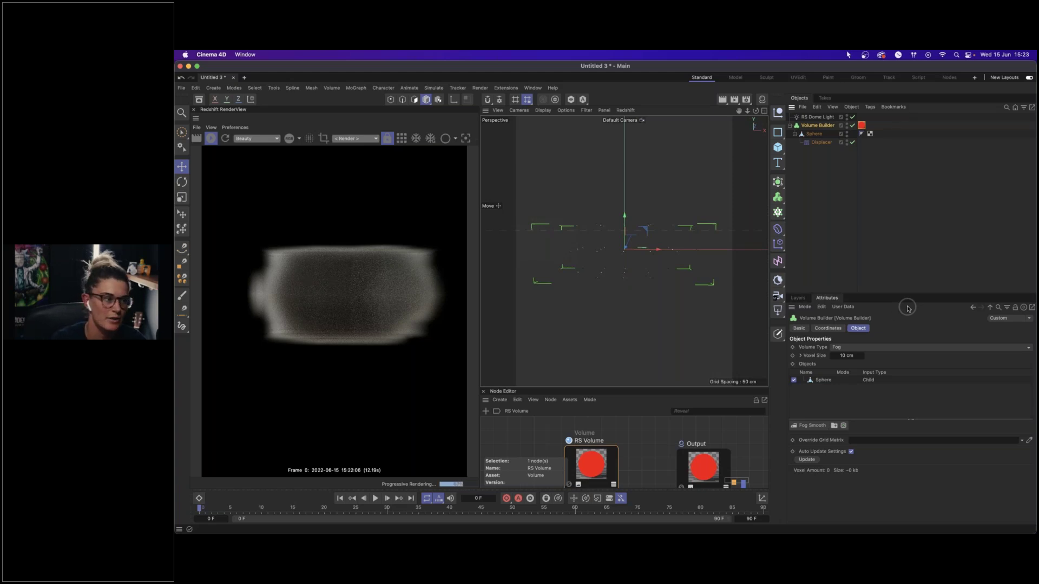
{"action": "left_click", "coordinate": [847, 355]}
{"action": "type", "text": "0.5"}
{"action": "key", "text": "Return"}
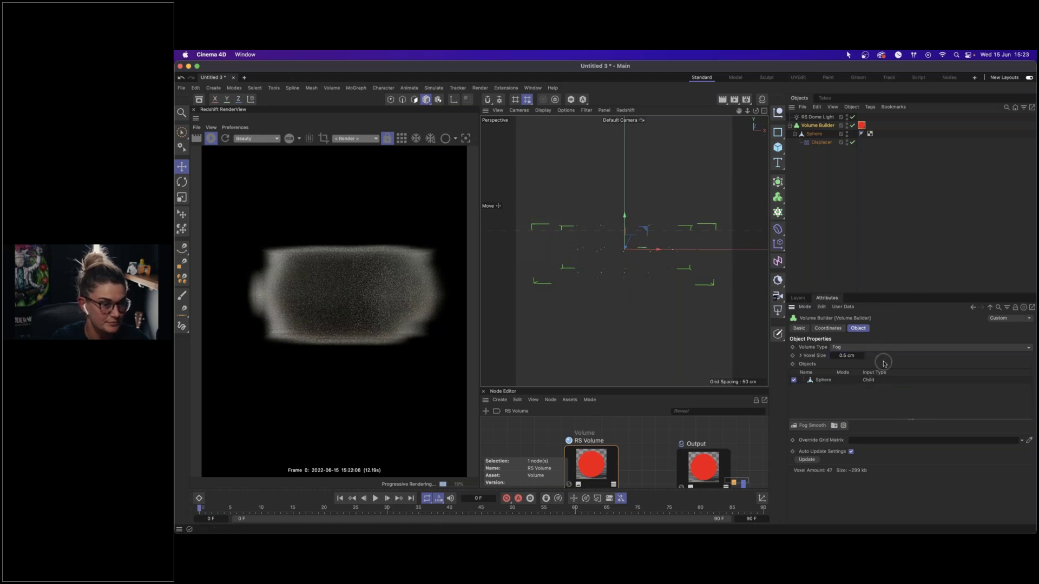
- Add a Fog Range Map filter above the Sphere in the Volume Builder's object list
{"action": "left_click", "coordinate": [822, 380]}
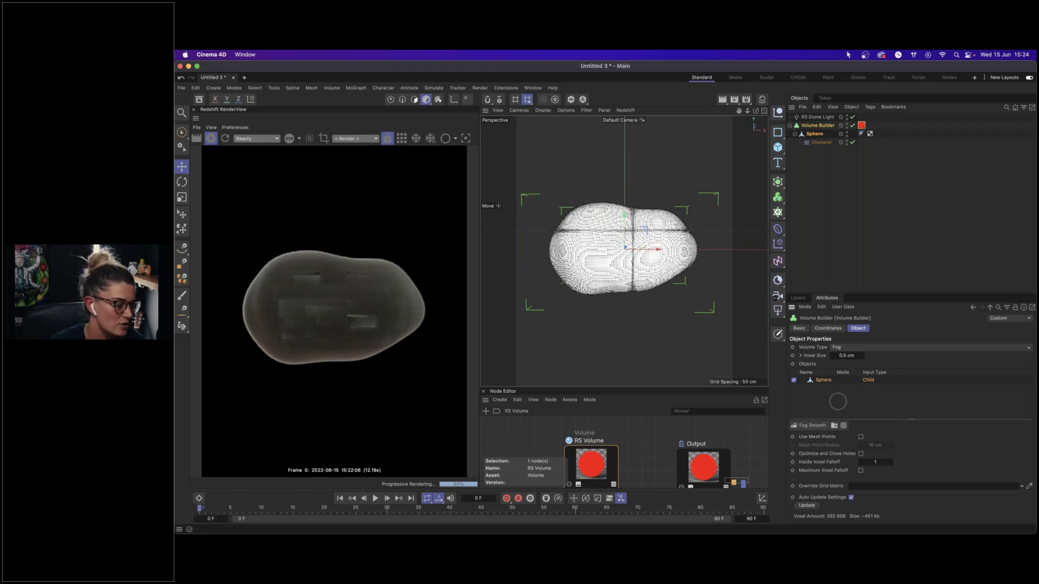
{"action": "left_click", "coordinate": [816, 429]}
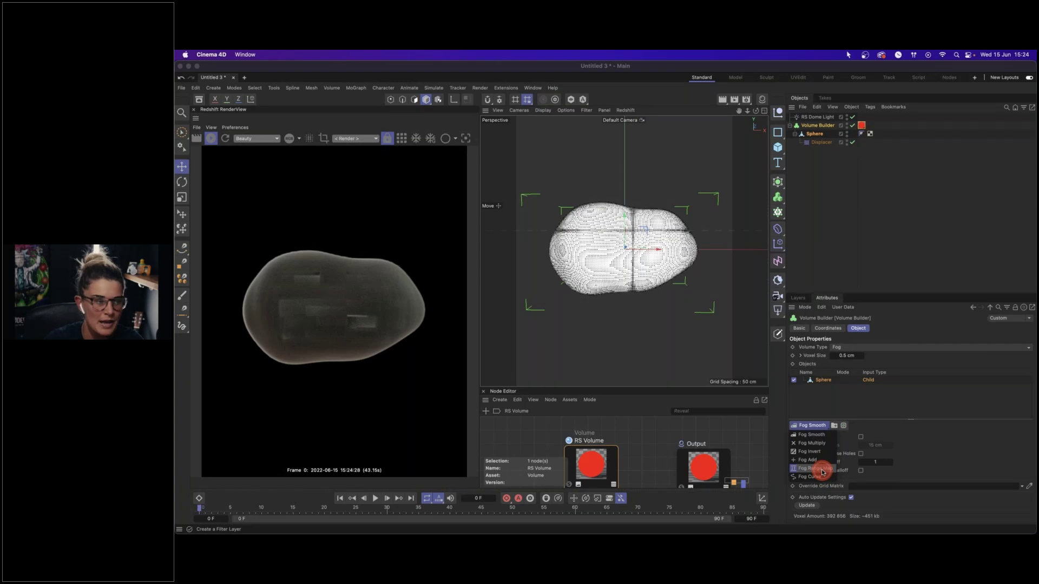
{"action": "left_click", "coordinate": [812, 425]}
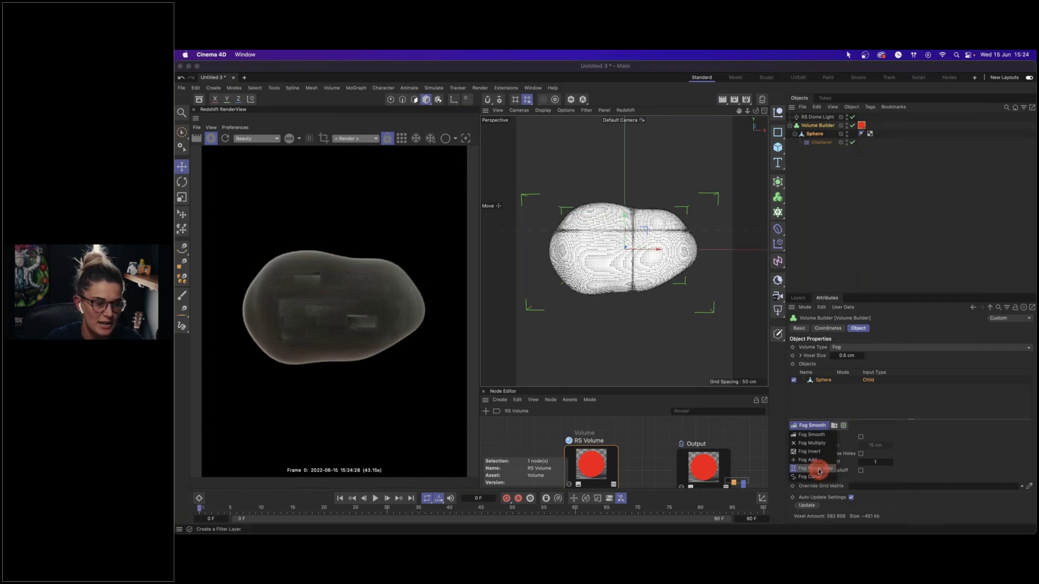
{"action": "left_click", "coordinate": [819, 470]}
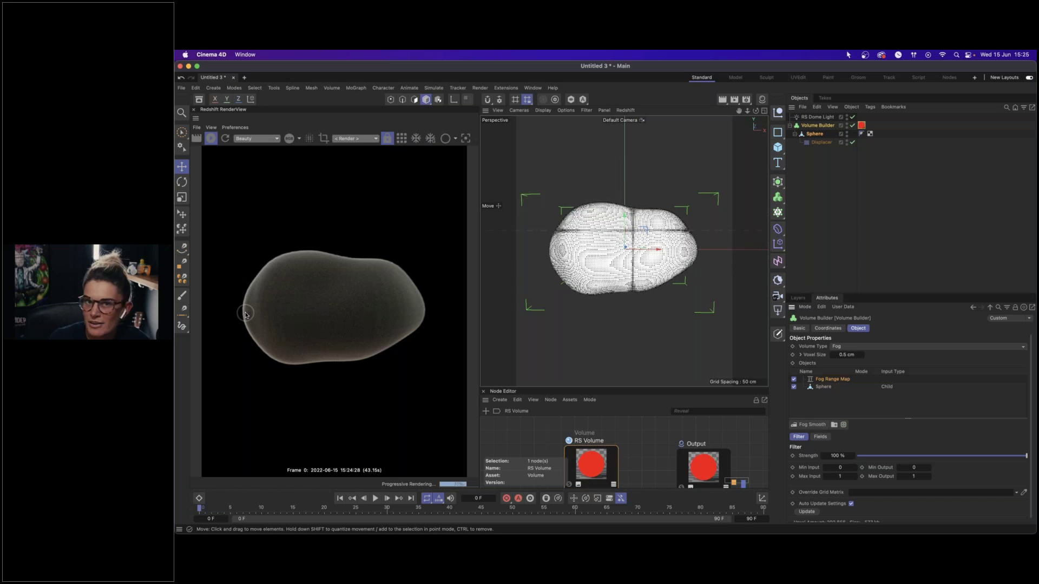
- Set the Fog Range Map filter's Max Output to 0.2
{"action": "left_click", "coordinate": [825, 379]}
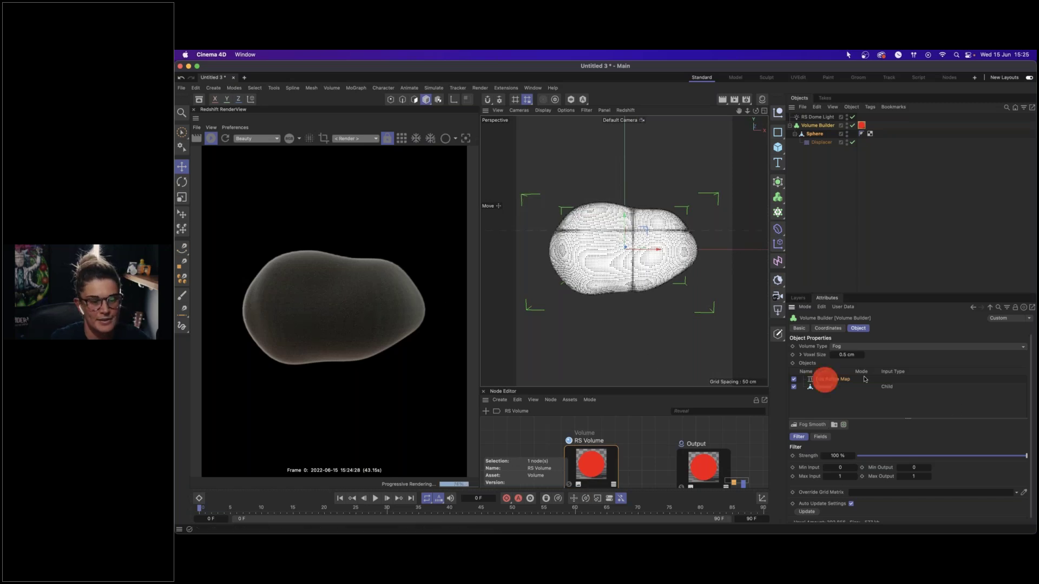
{"action": "left_click", "coordinate": [914, 476]}
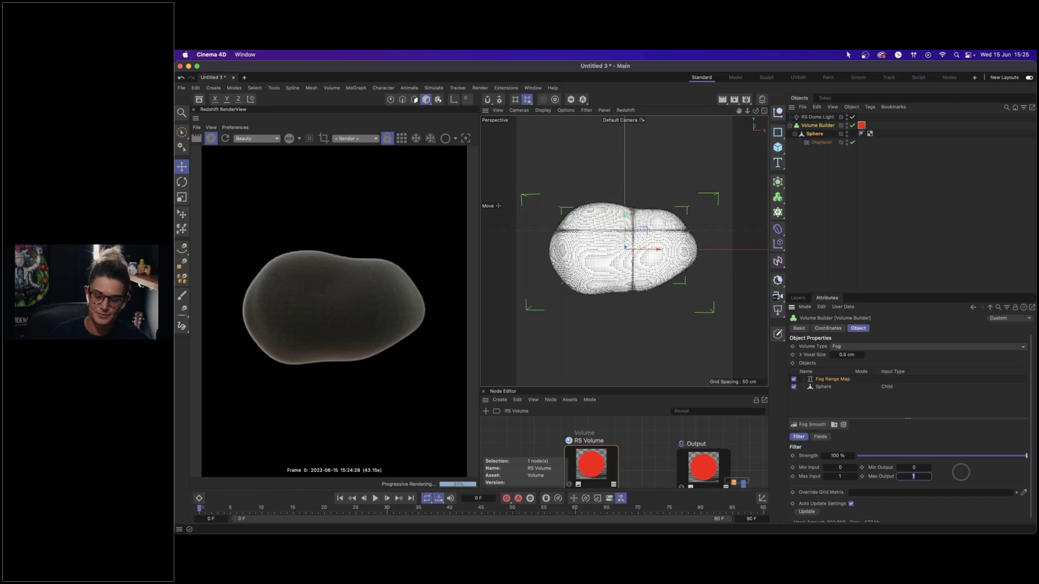
{"action": "type", "text": ".2"}
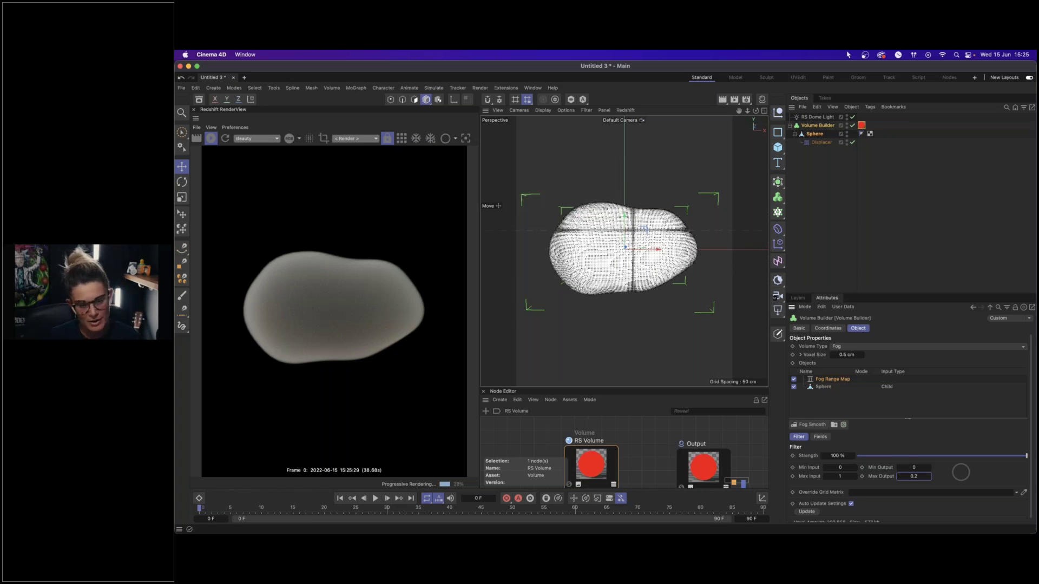
- Reset the Fog Range Map's Max Output to 1 and delete the filter from the Volume Builder
{"action": "double_click", "coordinate": [914, 477]}
{"action": "type", "text": "1"}
{"action": "key", "text": "Return"}
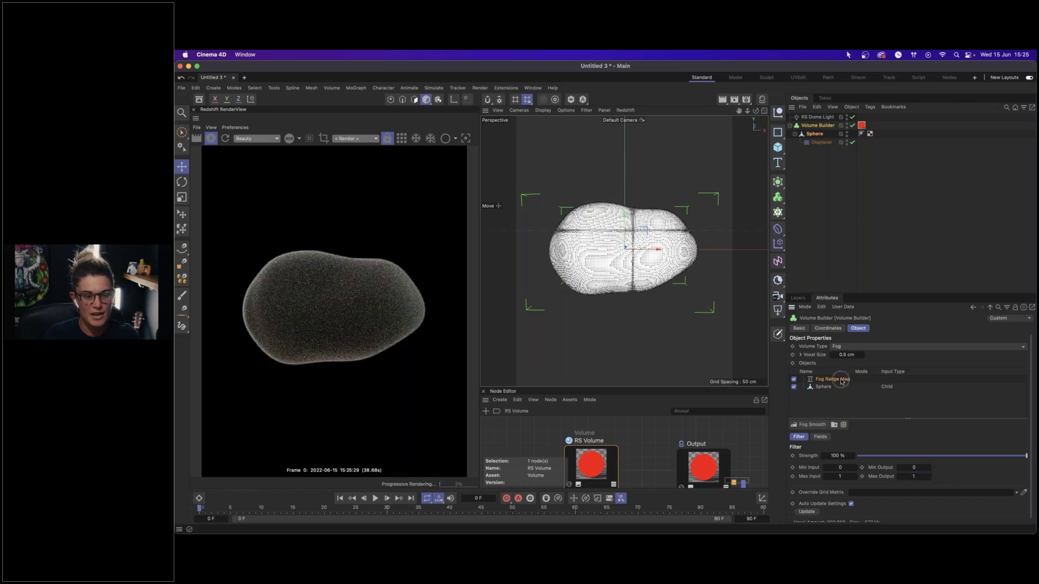
{"action": "key", "text": "Delete"}
- Add a Fog Curve filter above the Sphere in the Volume Builder and apply a straight-line spline preset to its shape
{"action": "left_click", "coordinate": [813, 425]}
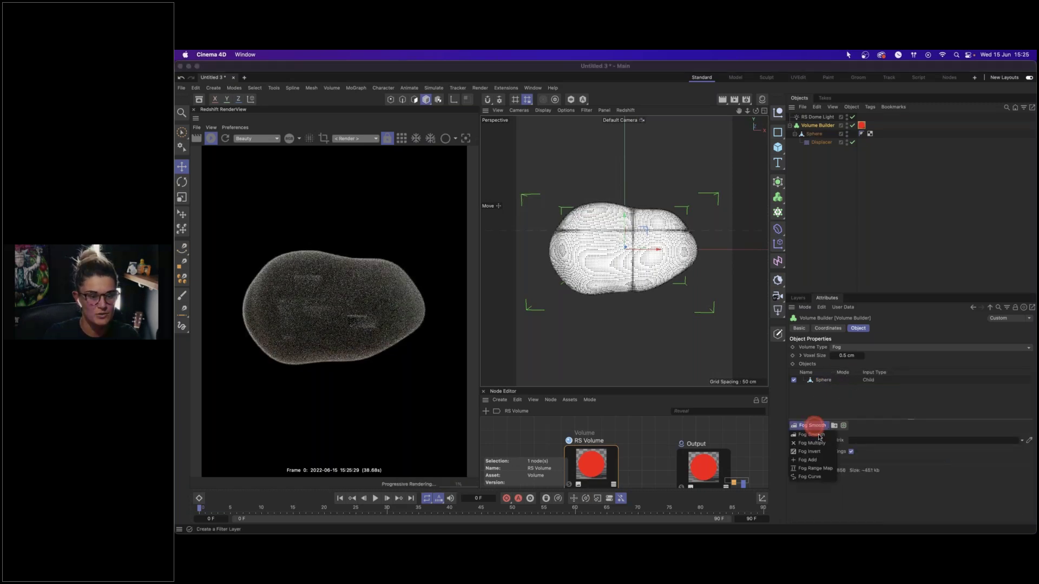
{"action": "left_click", "coordinate": [811, 477]}
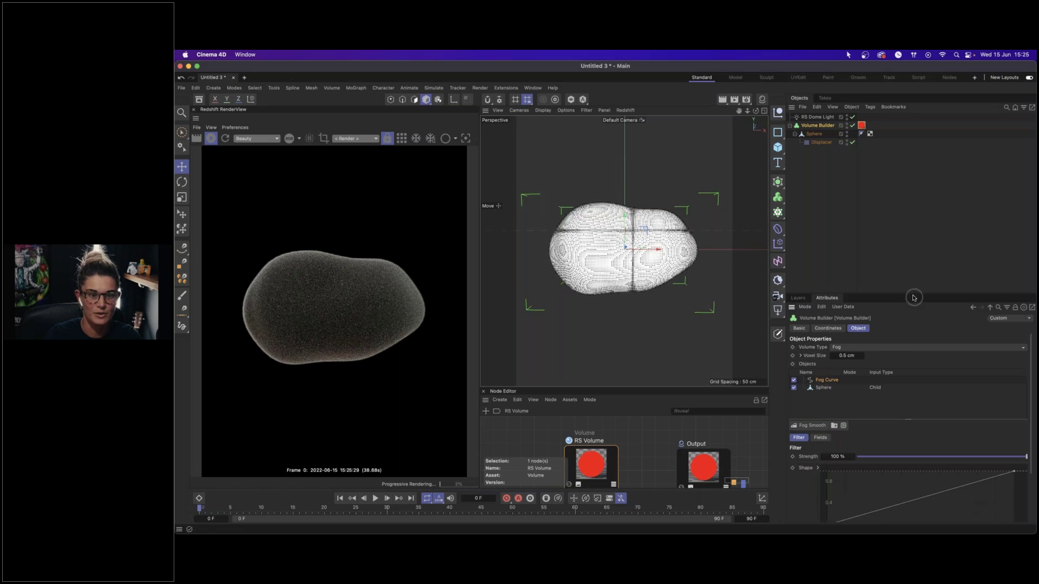
{"action": "left_click_drag", "start_coordinate": [906, 293], "coordinate": [901, 190]}
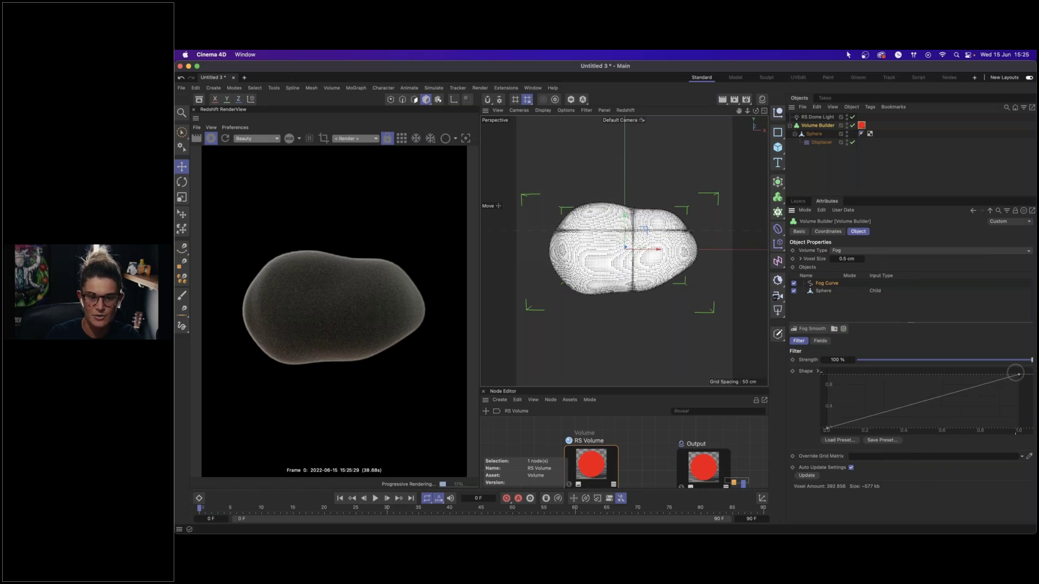
{"action": "right_click", "coordinate": [966, 401]}
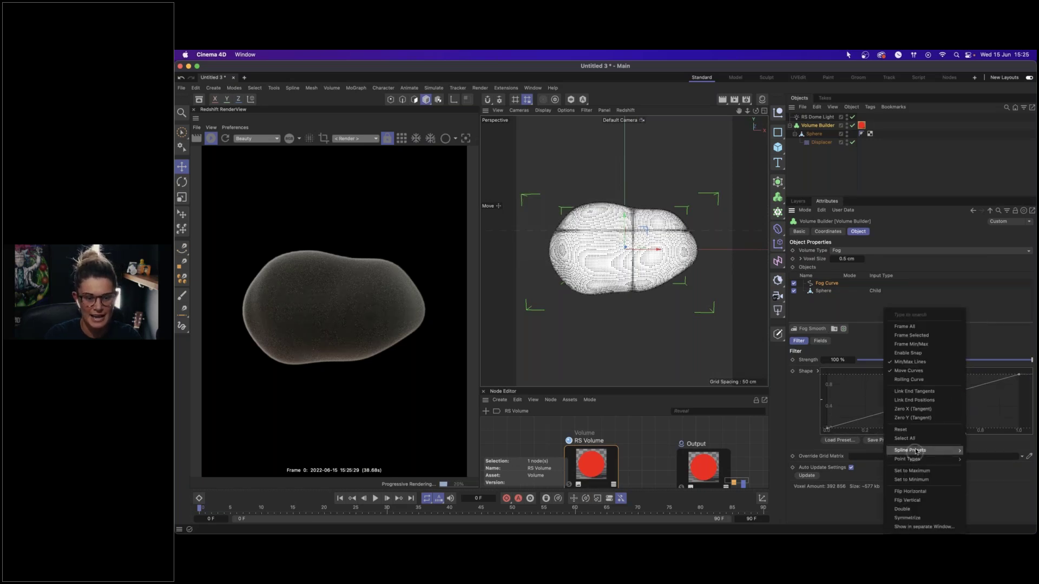
{"action": "mouse_move", "coordinate": [930, 451]}
{"action": "left_click", "coordinate": [979, 452]}
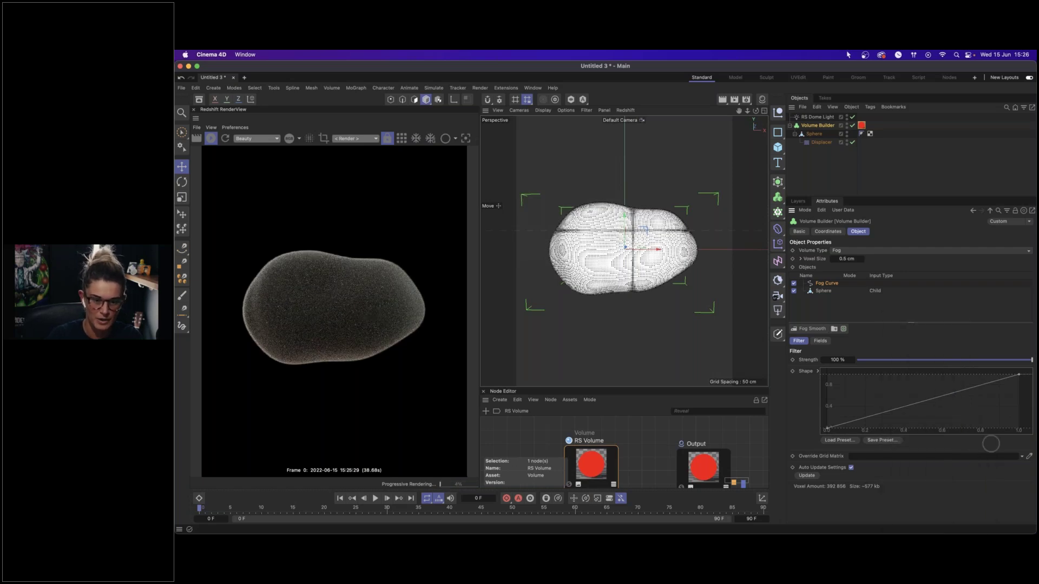
- Lower the end point of the Fog Curve's shape to about 0.4 and disable the filter
{"action": "left_click", "coordinate": [1019, 378]}
{"action": "left_click_drag", "start_coordinate": [1019, 377], "coordinate": [1020, 426]}
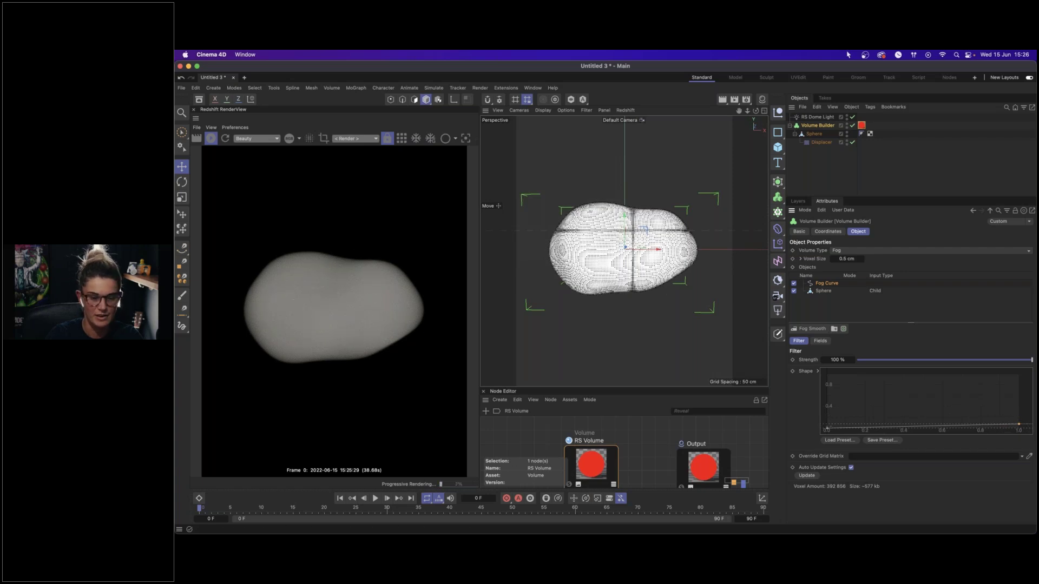
{"action": "left_click_drag", "start_coordinate": [1020, 426], "coordinate": [1019, 405]}
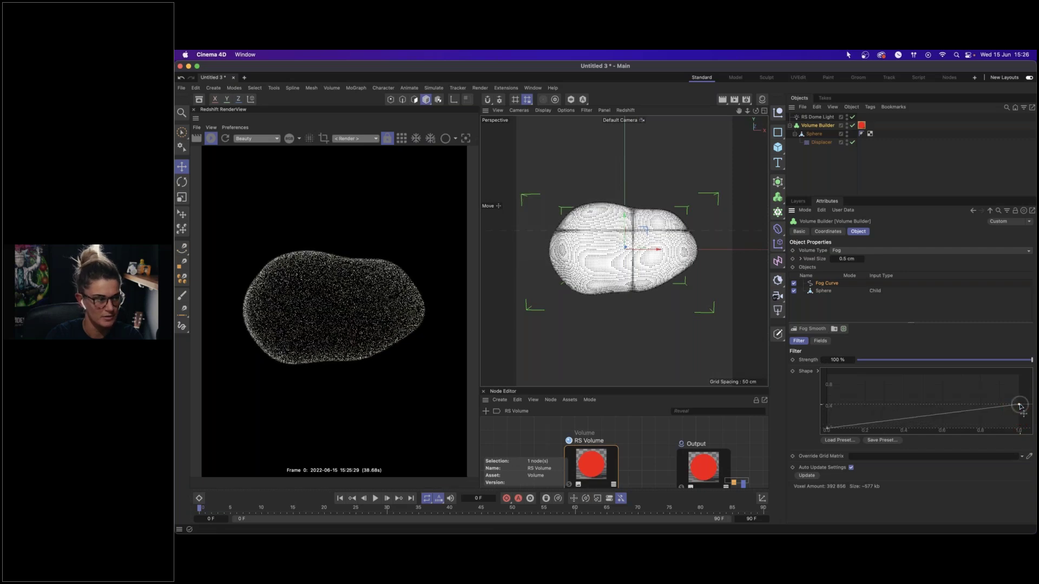
{"action": "left_click", "coordinate": [820, 284]}
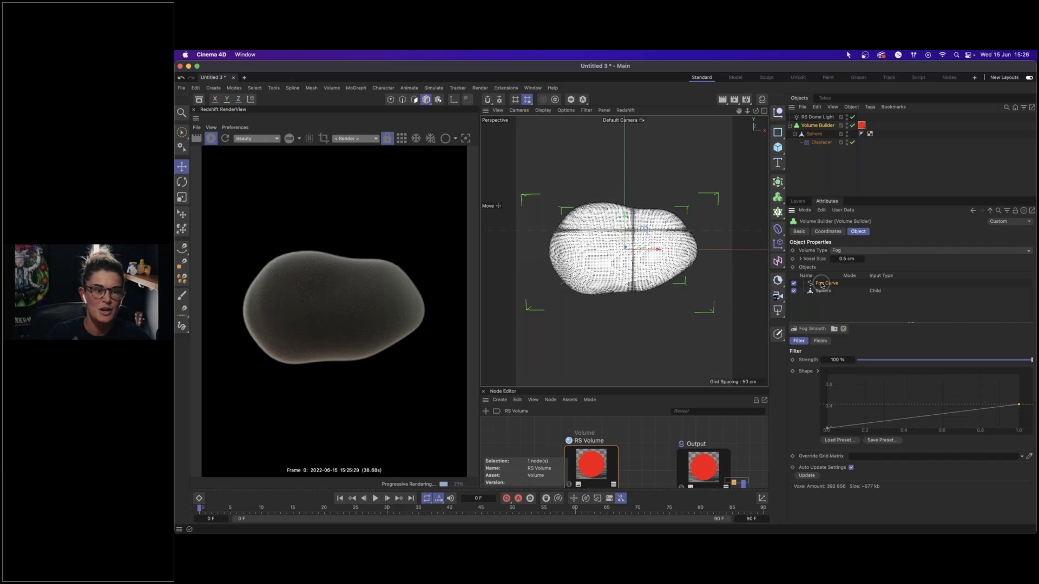
{"action": "left_click", "coordinate": [793, 282]}
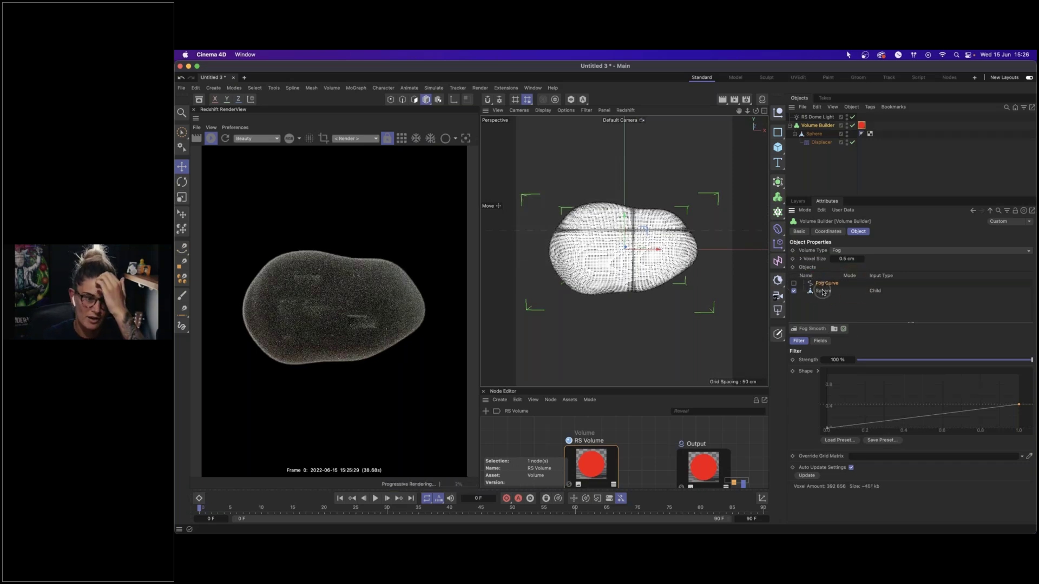
- Add a Fog Multiply filter above the Sphere in the Volume Builder and set its Multiply value to 0
{"action": "left_click", "coordinate": [823, 291]}
{"action": "left_click", "coordinate": [815, 329]}
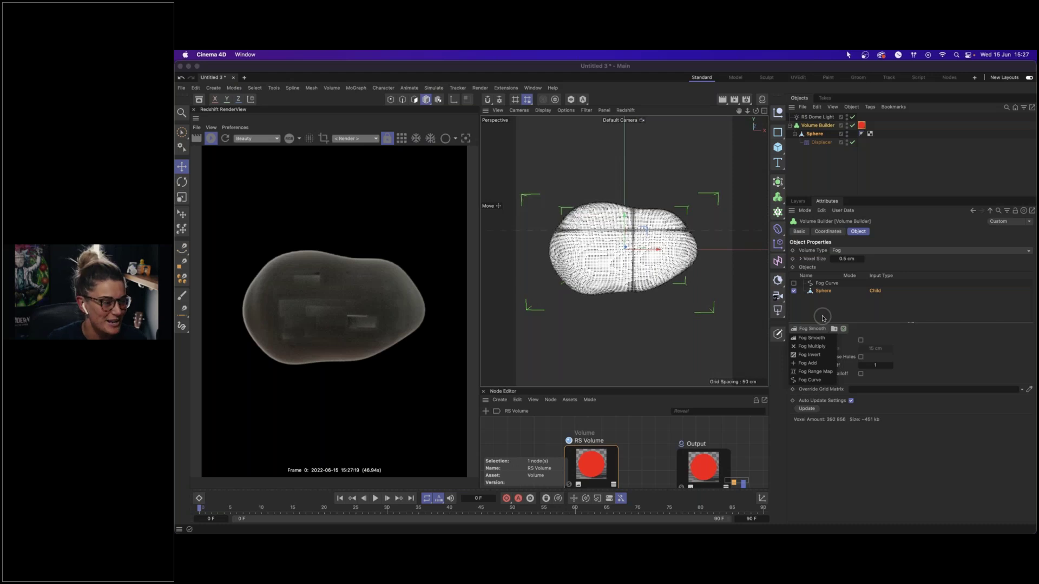
{"action": "left_click", "coordinate": [816, 347]}
{"action": "left_click", "coordinate": [844, 372]}
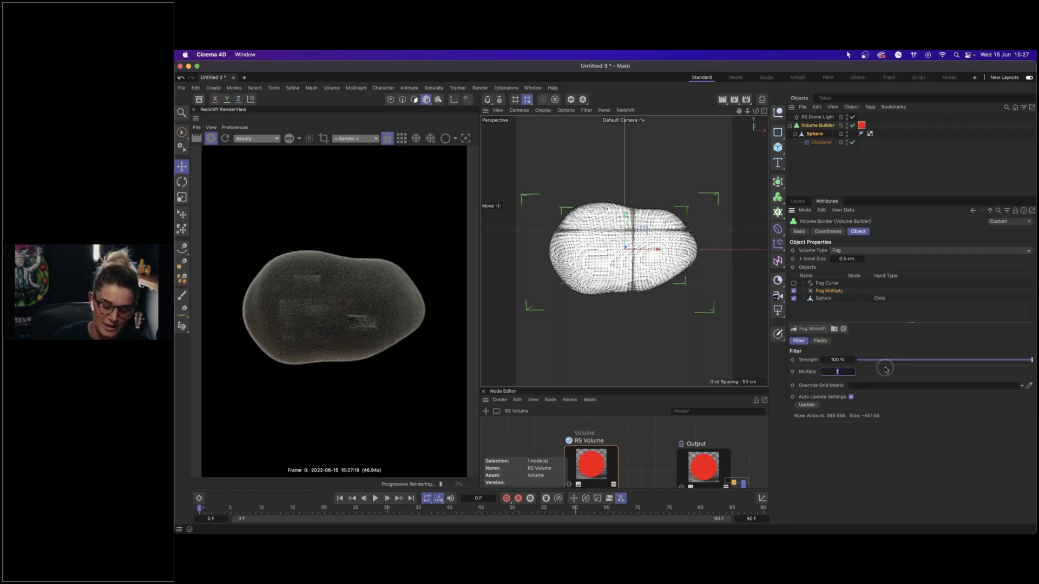
{"action": "type", "text": "0"}
{"action": "key", "text": "Return"}
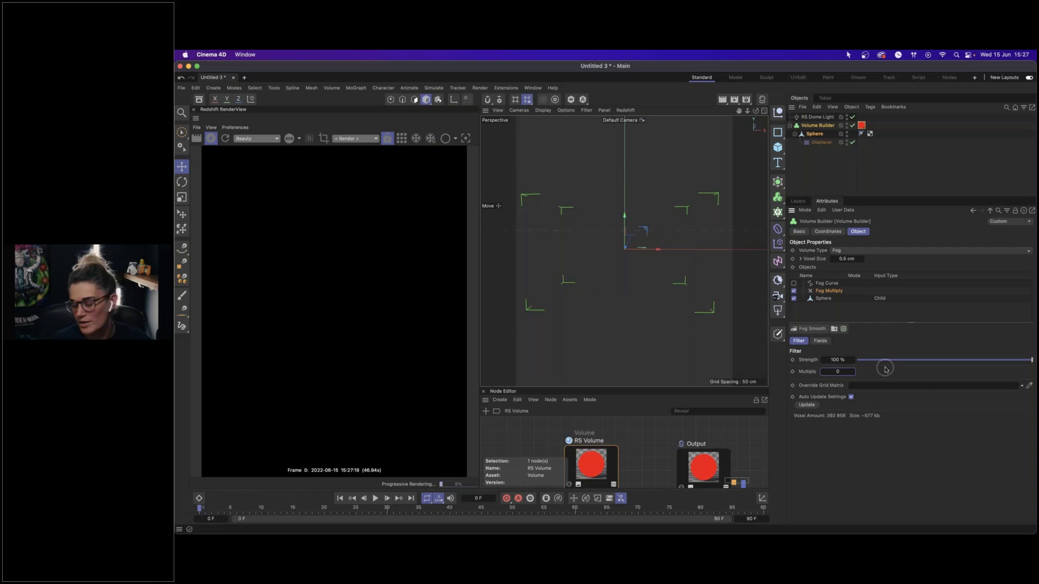
- Add a Linear Field to the Fog Multiply filter with direction X+ and a length of 10 cm
{"action": "left_click", "coordinate": [820, 341]}
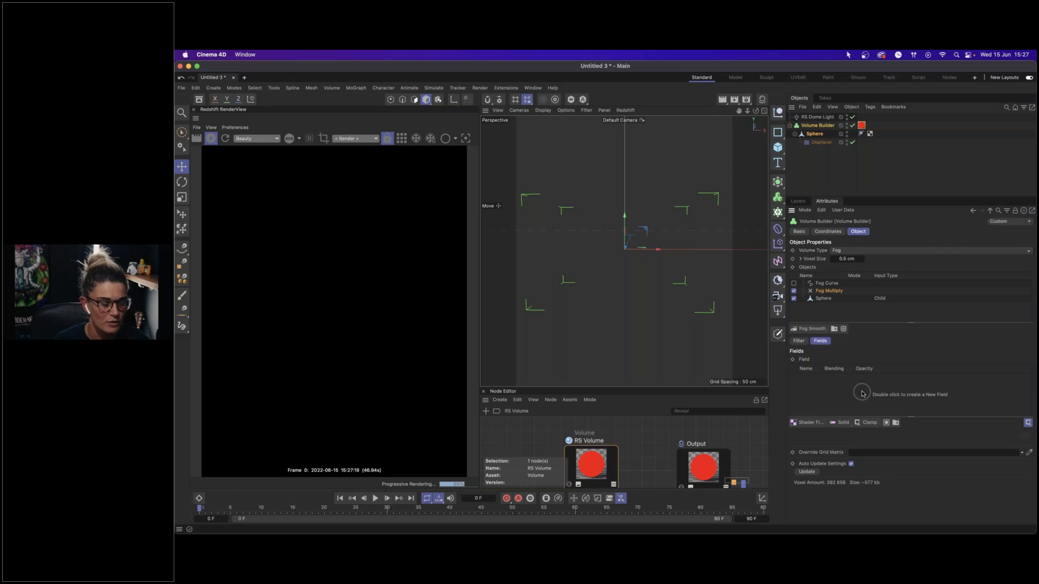
{"action": "left_click", "coordinate": [806, 423]}
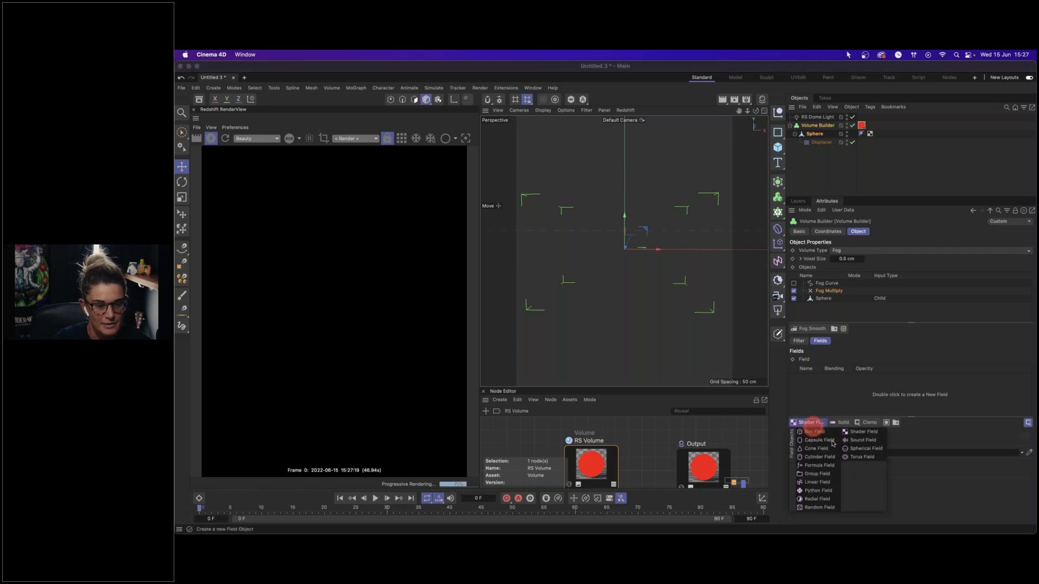
{"action": "left_click", "coordinate": [830, 484]}
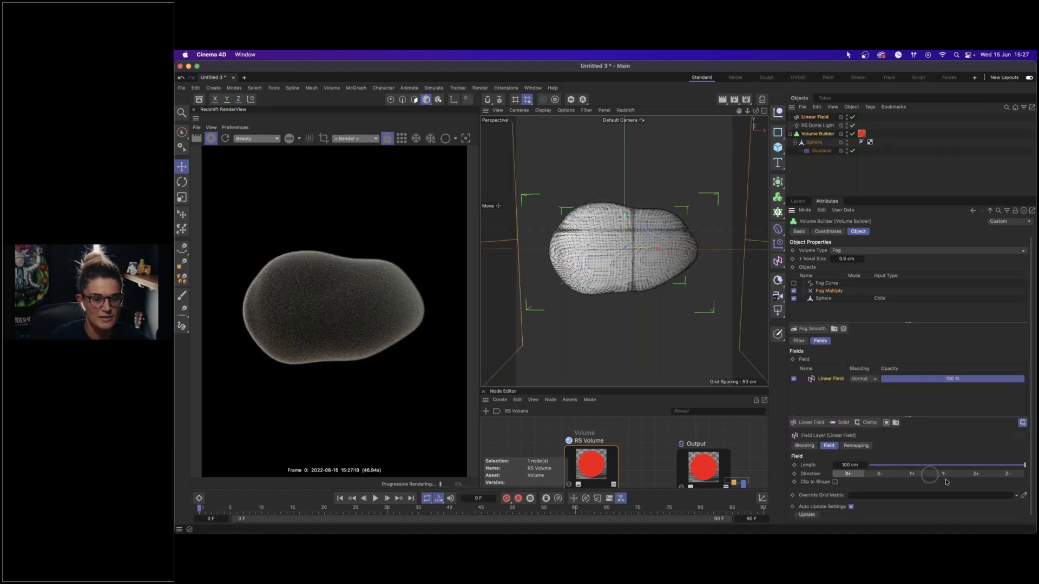
{"action": "left_click", "coordinate": [867, 475]}
{"action": "left_click", "coordinate": [854, 473]}
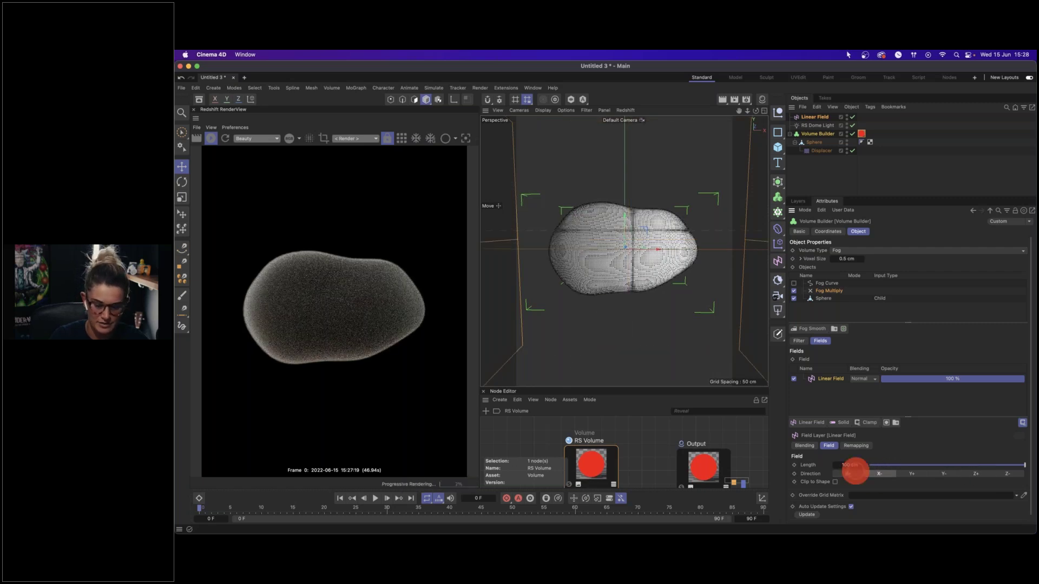
{"action": "double_click", "coordinate": [847, 466]}
{"action": "type", "text": "10"}
{"action": "key", "text": "Return"}
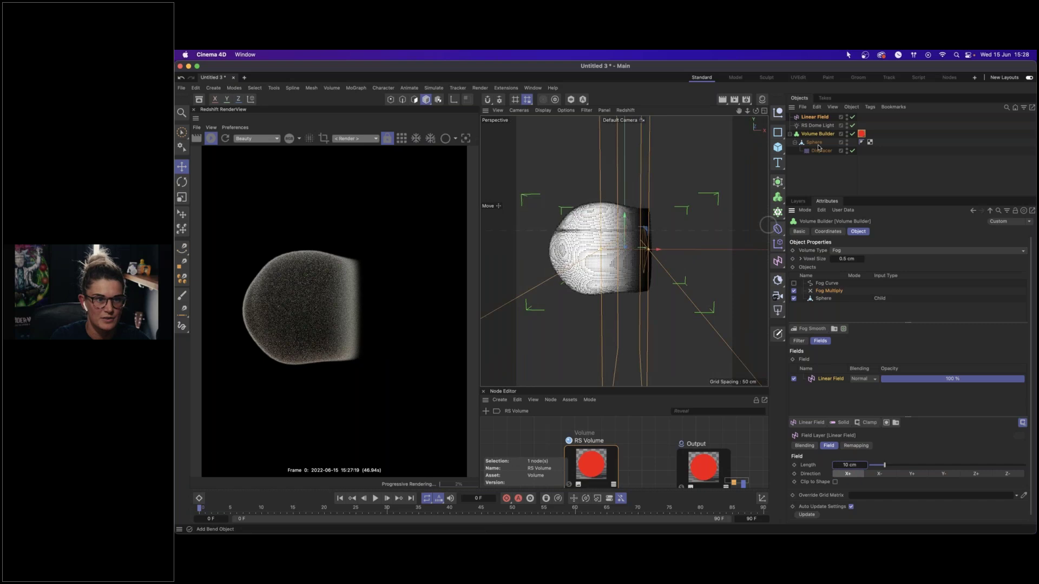
- Shift the Linear Field along the negative X axis, then delete it and return to the Volume Builder's settings
{"action": "left_click", "coordinate": [825, 378]}
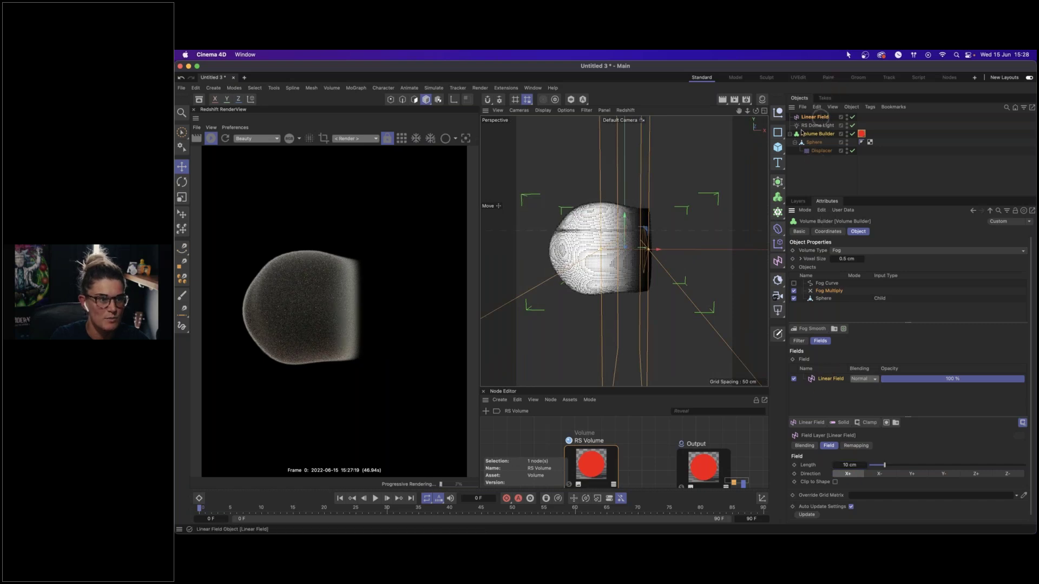
{"action": "left_click", "coordinate": [814, 117]}
{"action": "mouse_move", "coordinate": [644, 249]}
{"action": "left_mouse_down"}
{"action": "mouse_move", "coordinate": [596, 250]}
{"action": "mouse_move", "coordinate": [693, 249]}
{"action": "mouse_move", "coordinate": [627, 249]}
{"action": "left_mouse_up"}
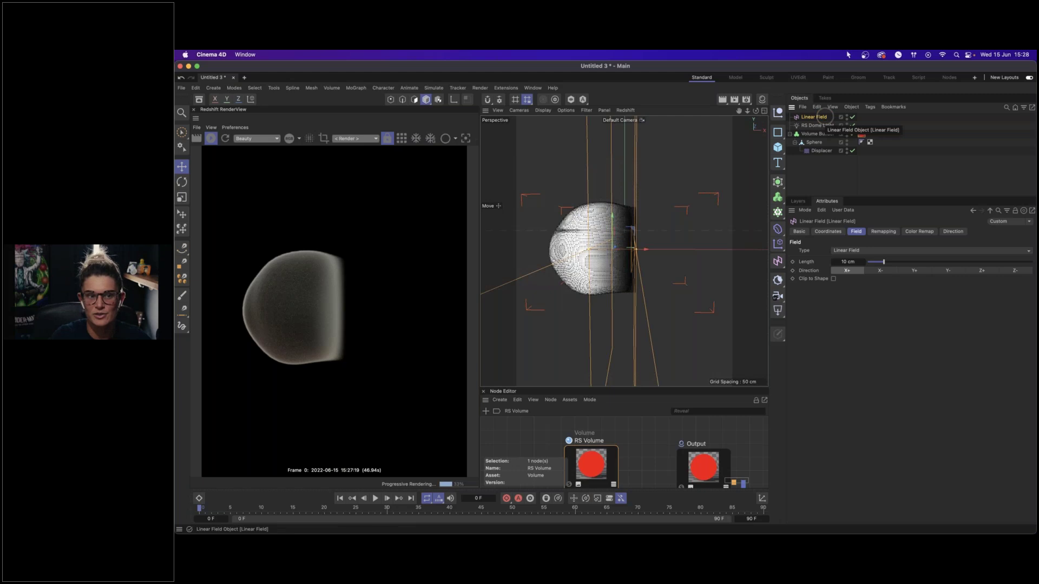
{"action": "key", "text": "Delete"}
{"action": "left_click", "coordinate": [814, 125]}
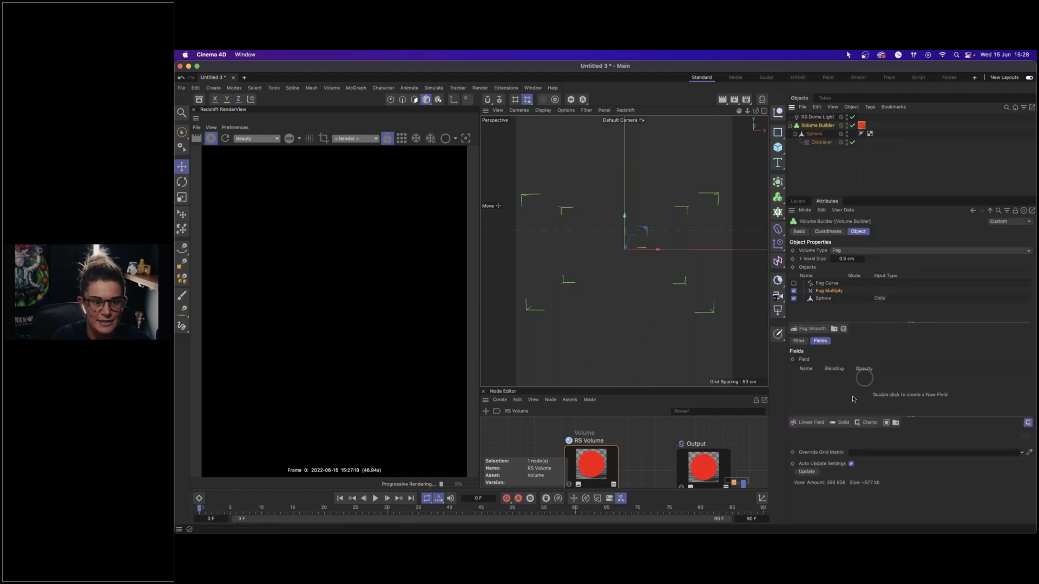
- Add a Shader Field to the Fog Multiply filter and load a Noise shader into it
{"action": "left_click", "coordinate": [818, 424]}
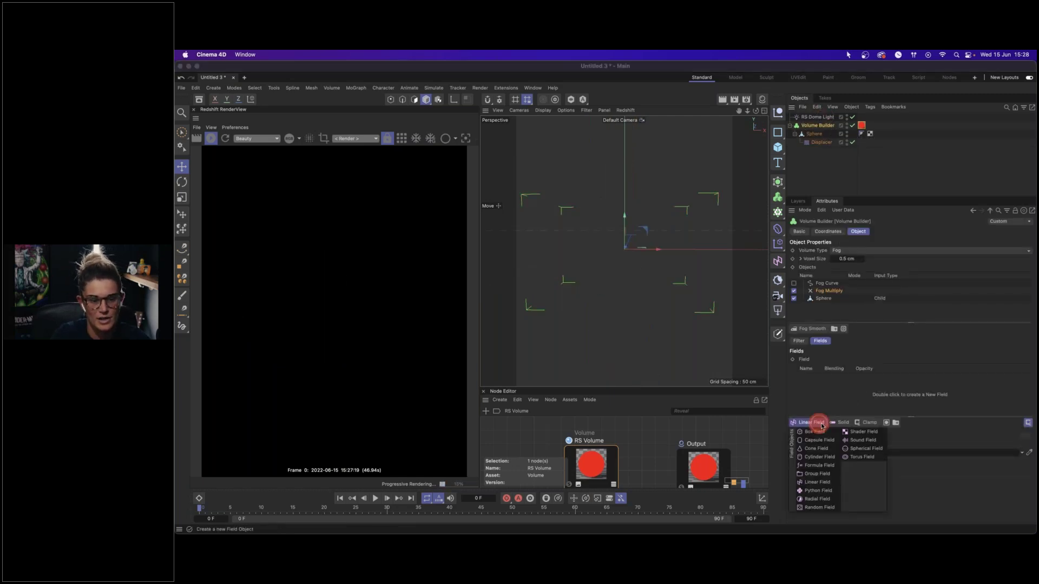
{"action": "left_click", "coordinate": [860, 433]}
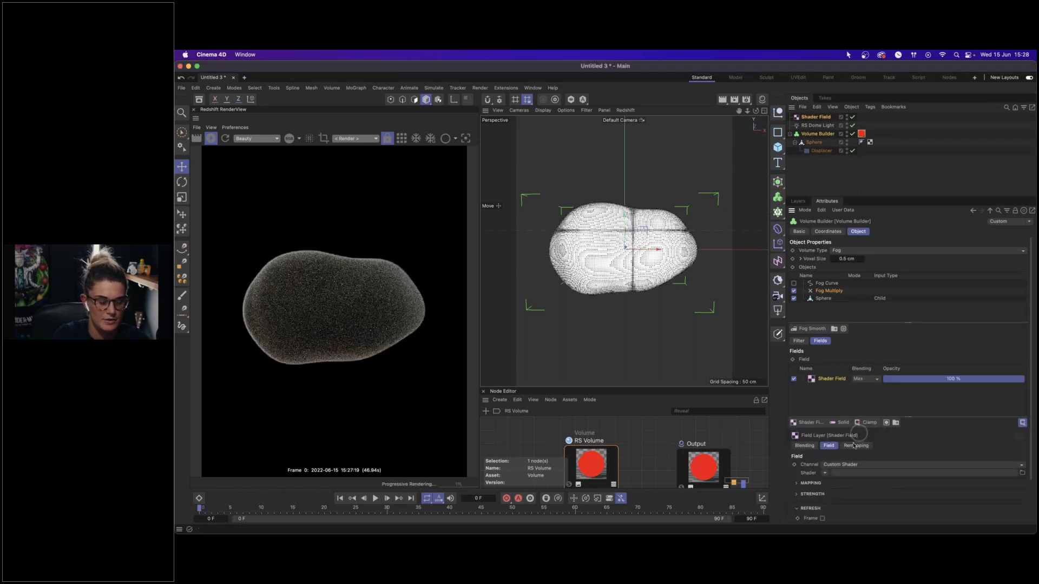
{"action": "left_click", "coordinate": [825, 474]}
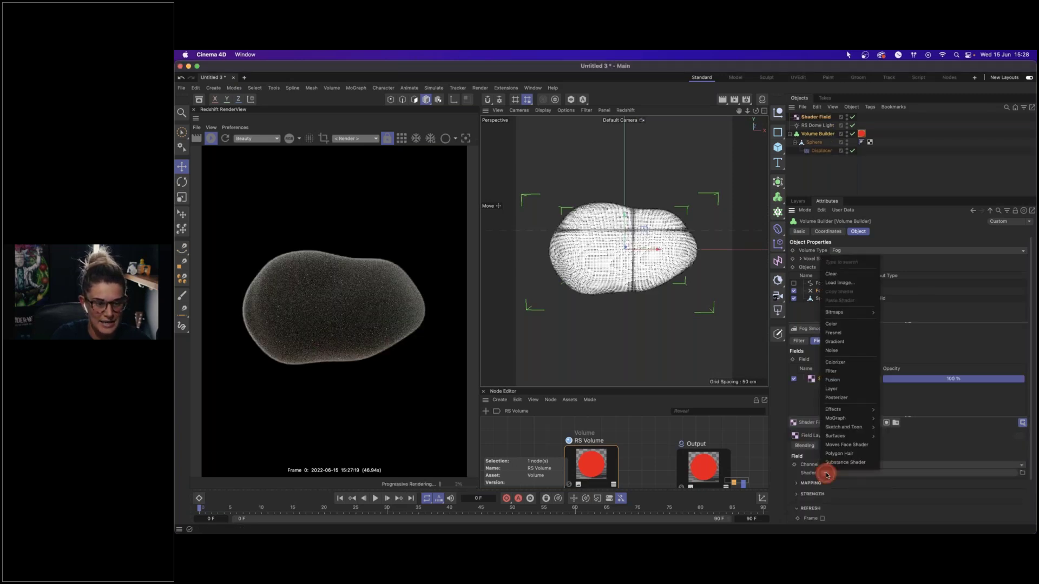
{"action": "left_click", "coordinate": [851, 353]}
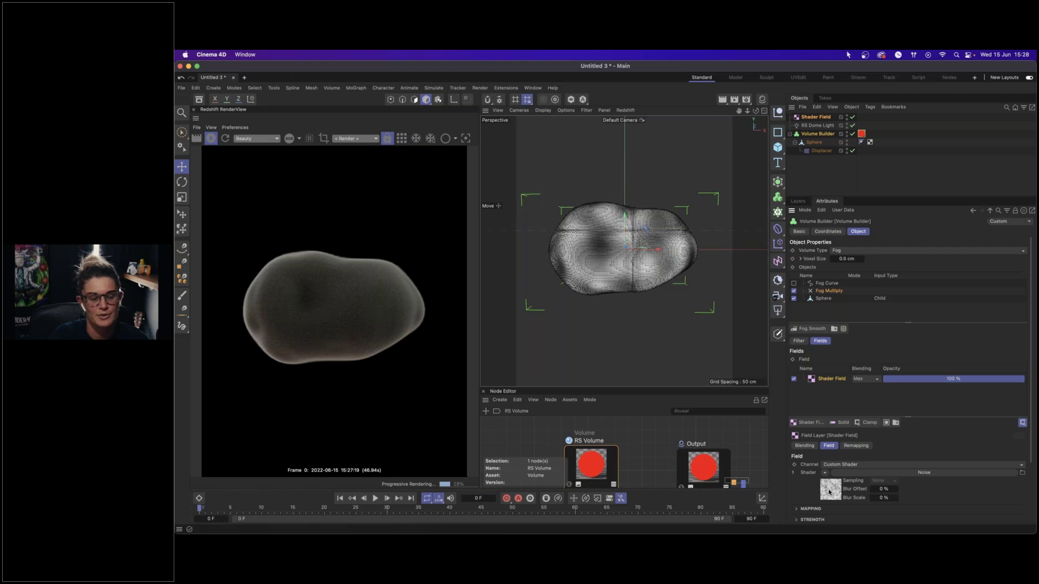
- Change the Shader Field's noise type to Displaced Voronoi
{"action": "left_click", "coordinate": [828, 493]}
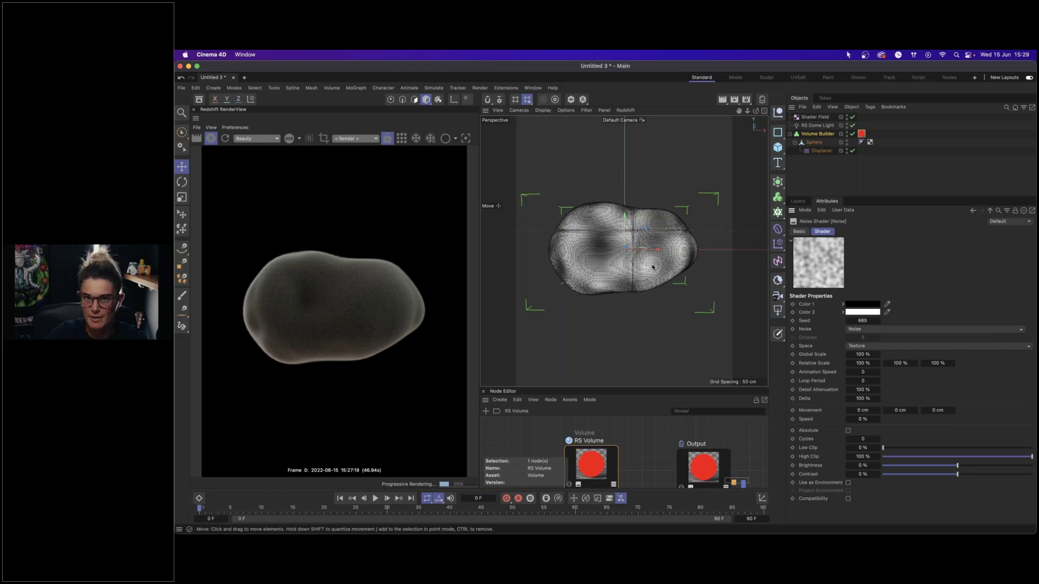
{"action": "left_click", "coordinate": [872, 331]}
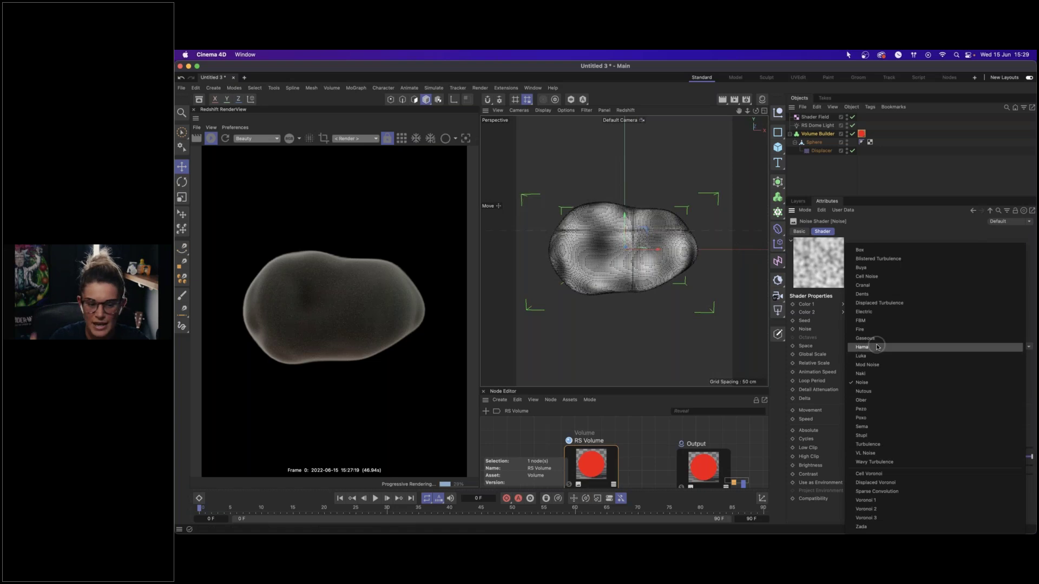
{"action": "left_click", "coordinate": [886, 483]}
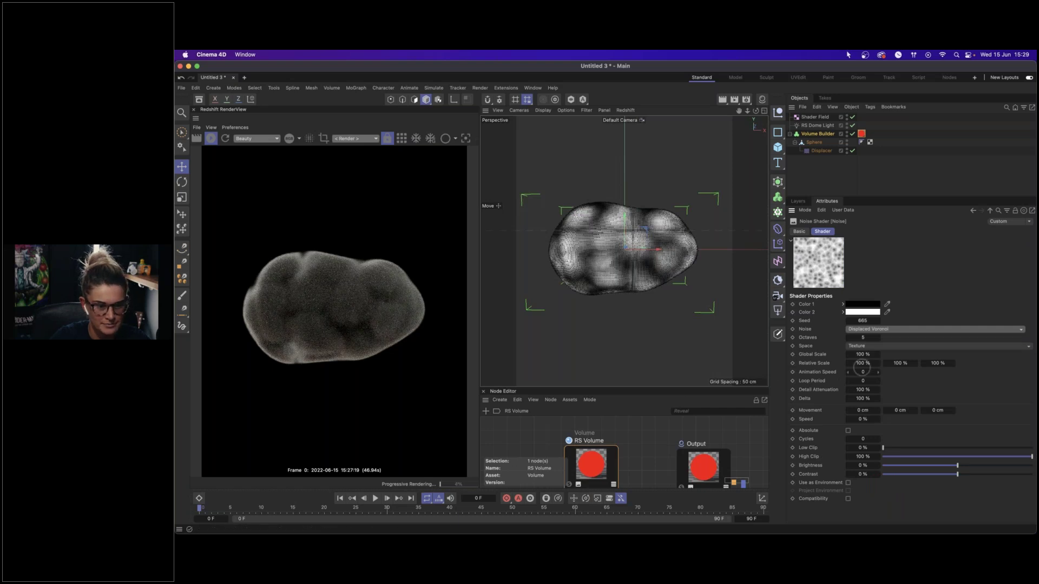
{"action": "left_click", "coordinate": [863, 354]}
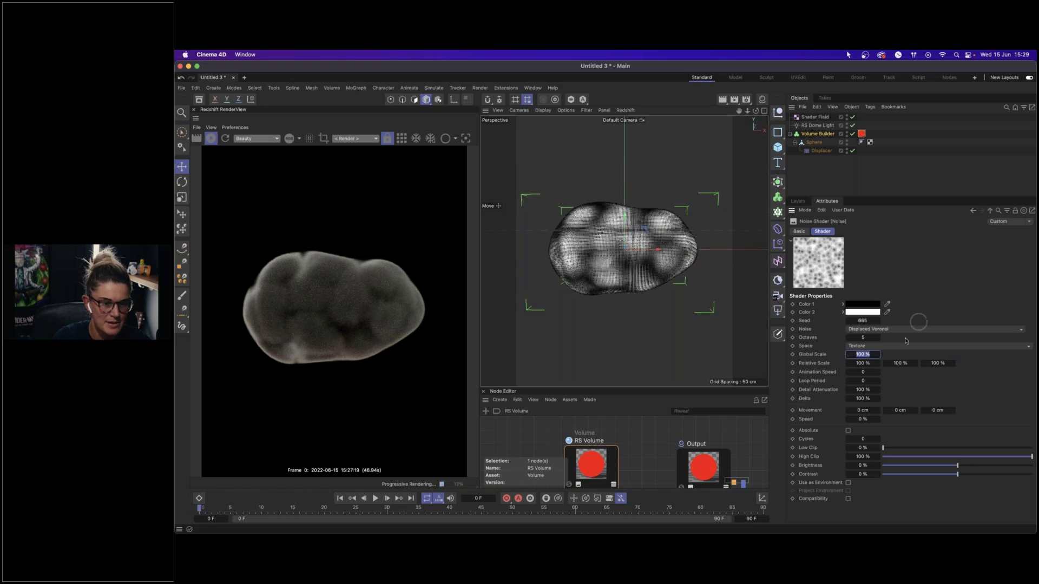
{"action": "left_click", "coordinate": [990, 393]}
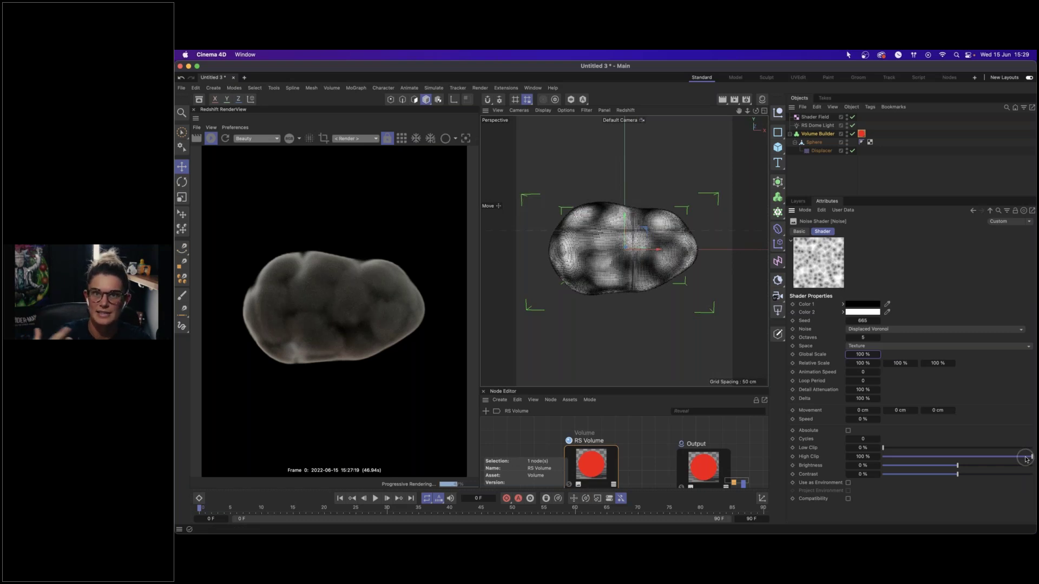
- Adjust the noise clipping to a Low Clip of 12% and a High Clip of 69%
{"action": "left_click", "coordinate": [988, 457]}
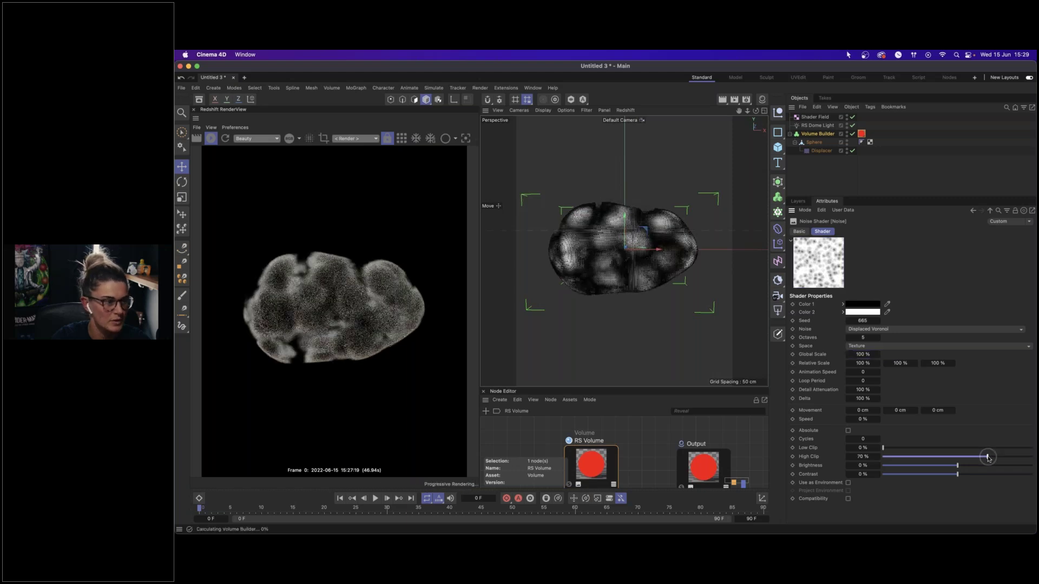
{"action": "left_click", "coordinate": [907, 457]}
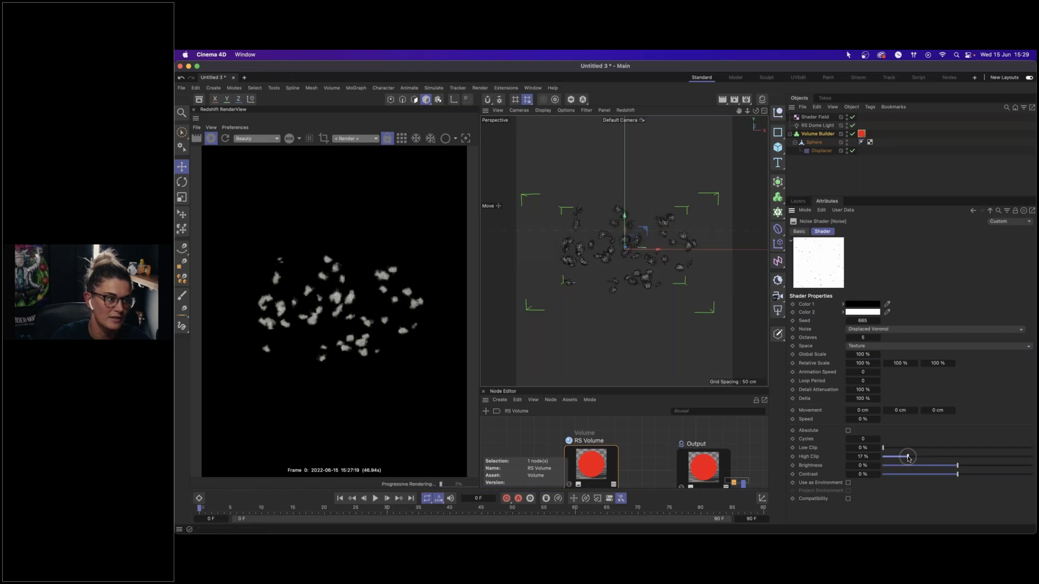
{"action": "left_click", "coordinate": [936, 457]}
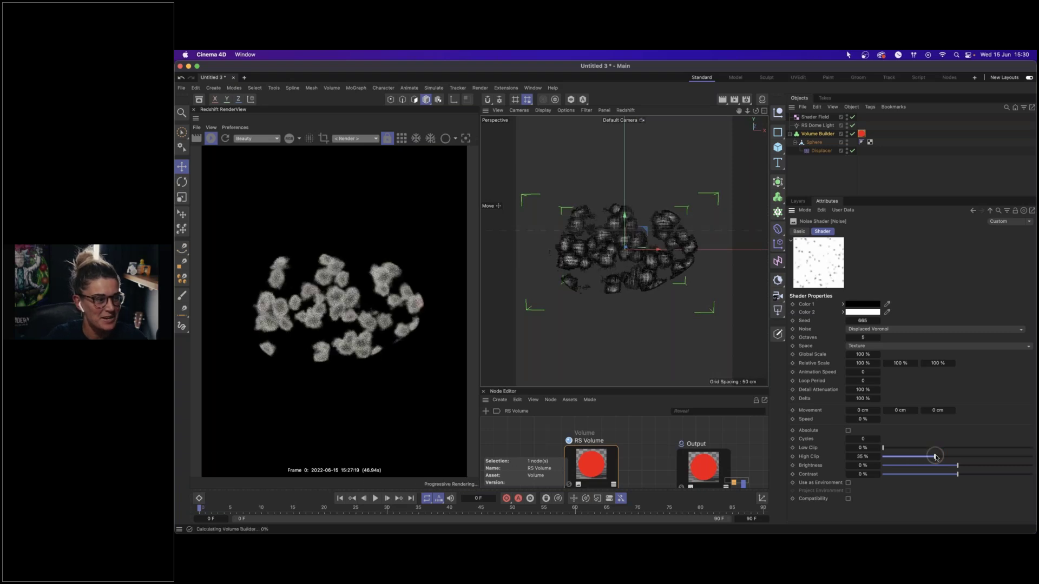
{"action": "left_click", "coordinate": [971, 458]}
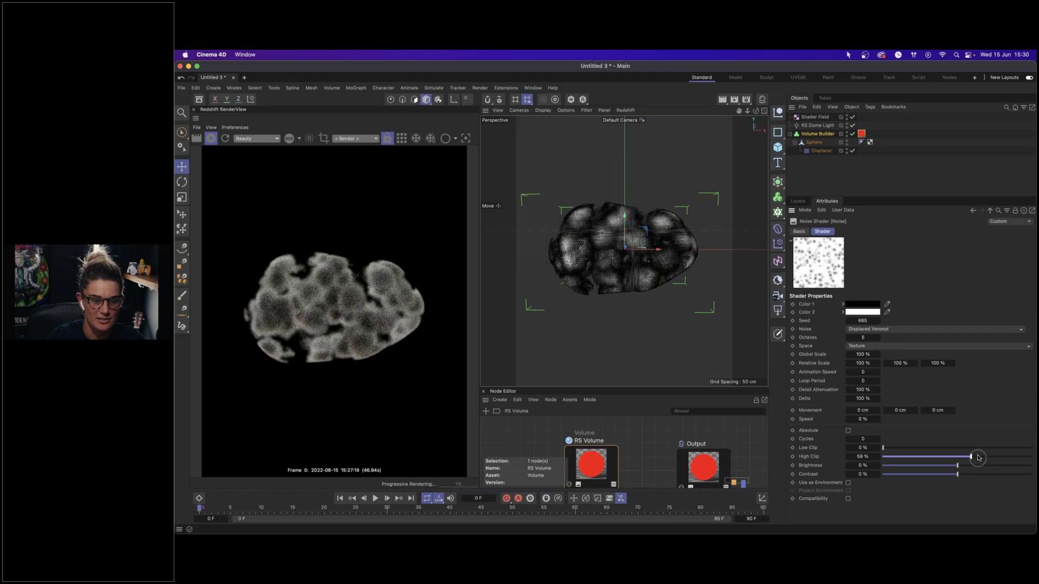
{"action": "left_click", "coordinate": [982, 458]}
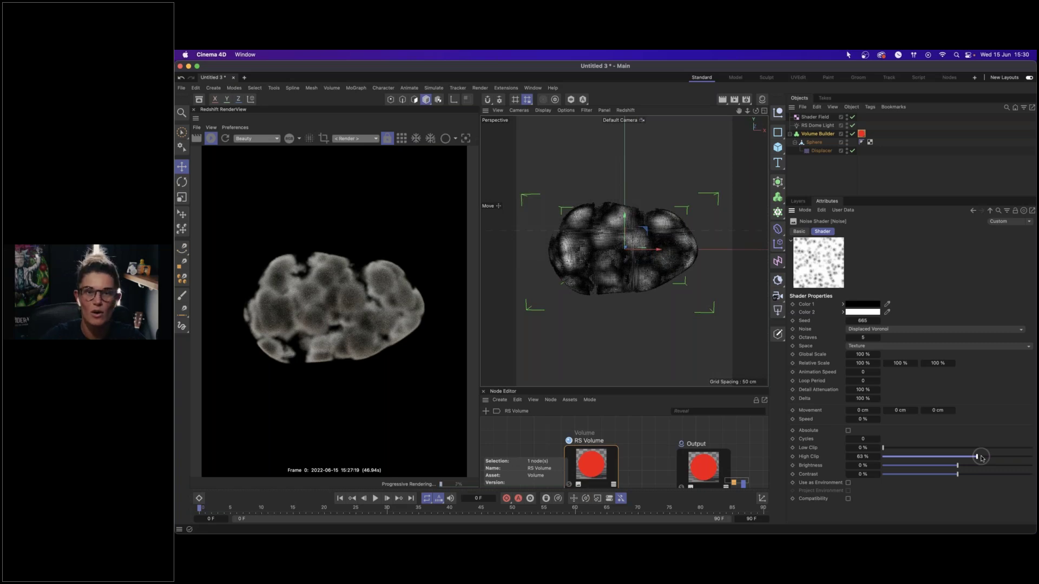
{"action": "left_click", "coordinate": [900, 449]}
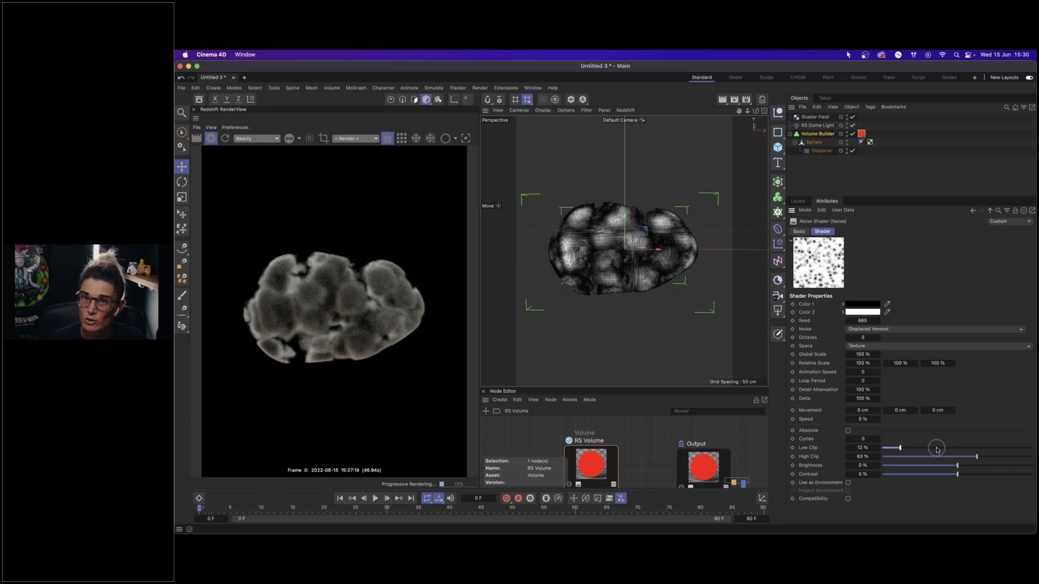
{"action": "left_click", "coordinate": [986, 457]}
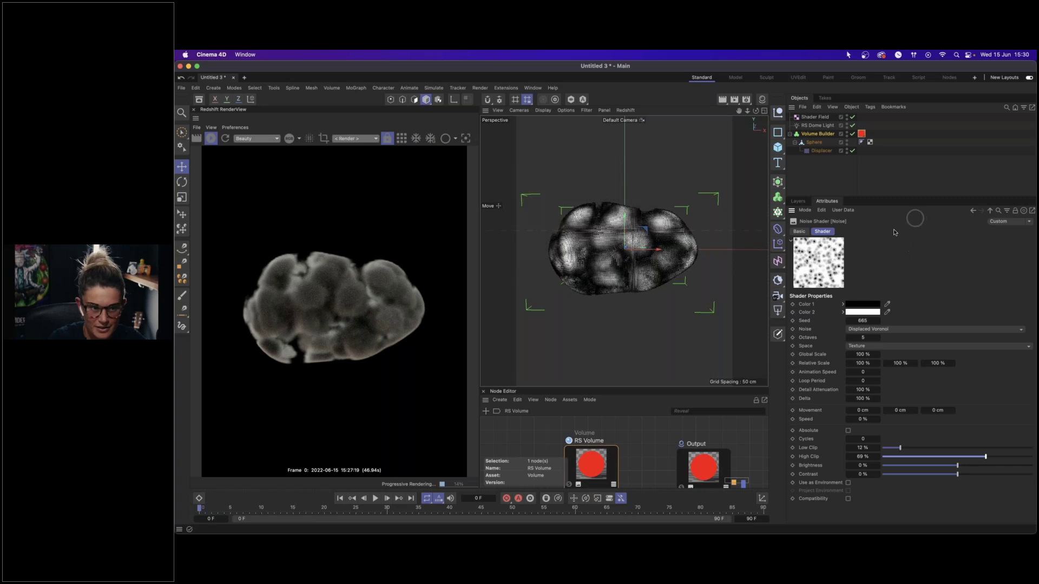
- Re-enable the Volume Builder's Fog Curve filter and fine-tune the end point of its shape at about 0.4
{"action": "left_click", "coordinate": [818, 134]}
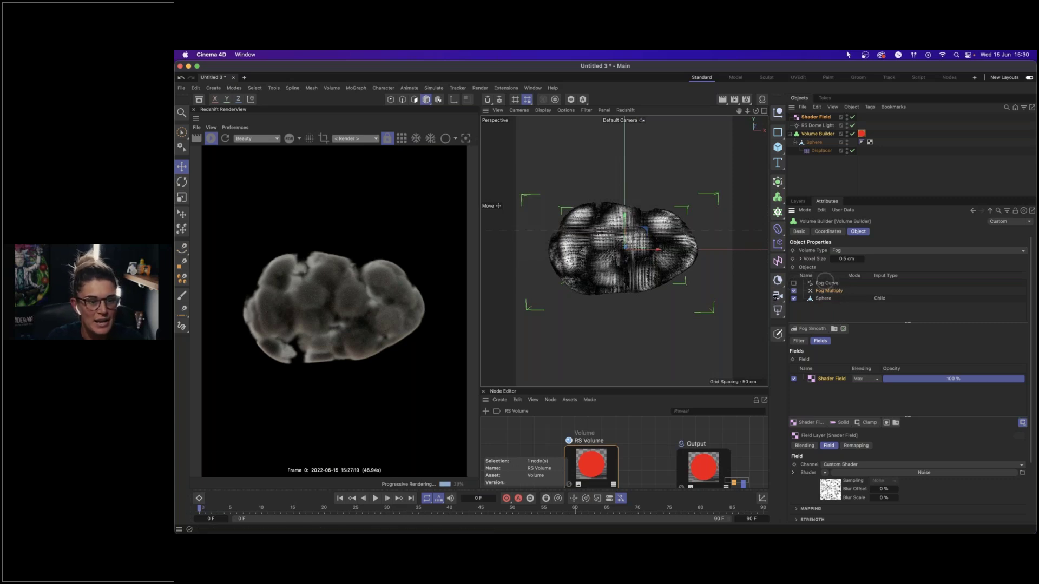
{"action": "left_click", "coordinate": [794, 283]}
{"action": "left_click", "coordinate": [827, 284]}
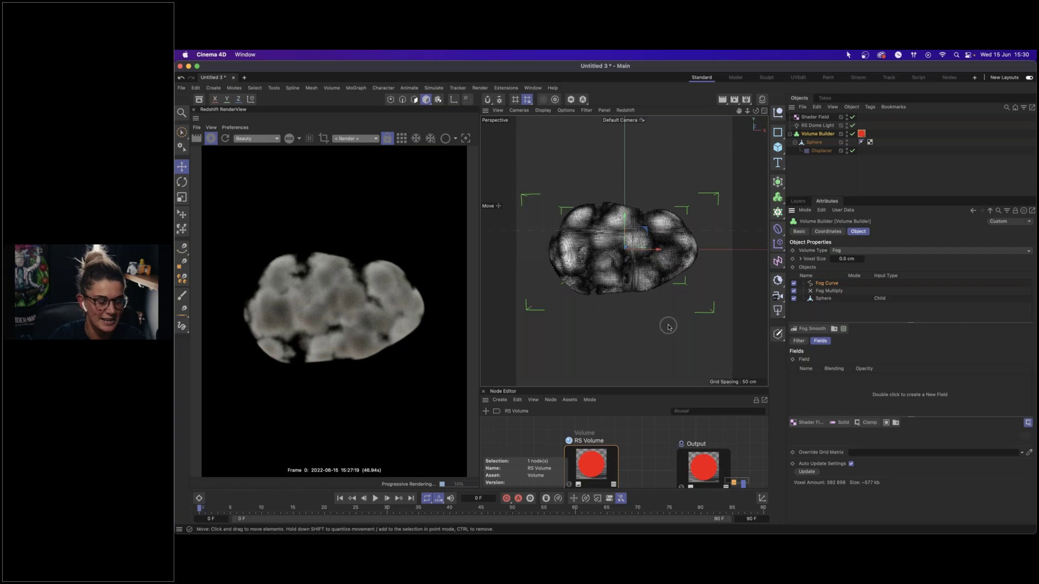
{"action": "left_click", "coordinate": [800, 342]}
{"action": "left_click", "coordinate": [1019, 409]}
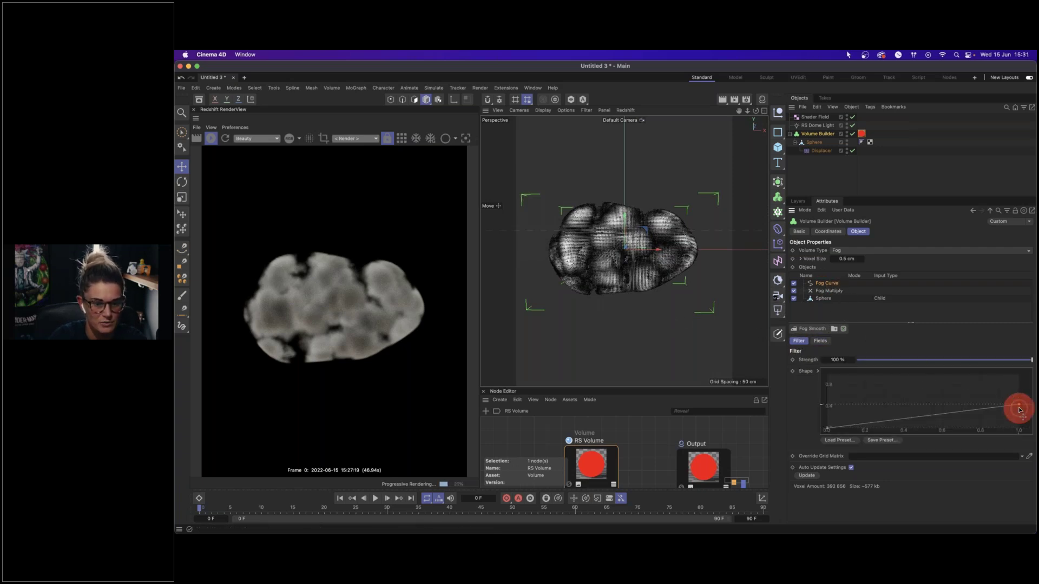
{"action": "left_click_drag", "start_coordinate": [1020, 409], "coordinate": [1023, 411]}
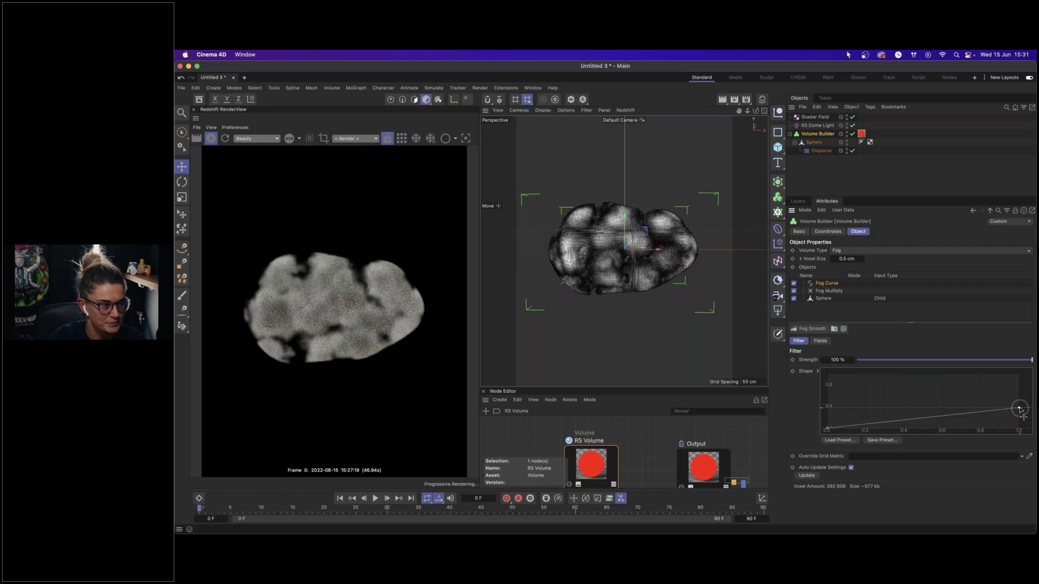
{"action": "left_click_drag", "start_coordinate": [1021, 401], "coordinate": [1020, 401]}
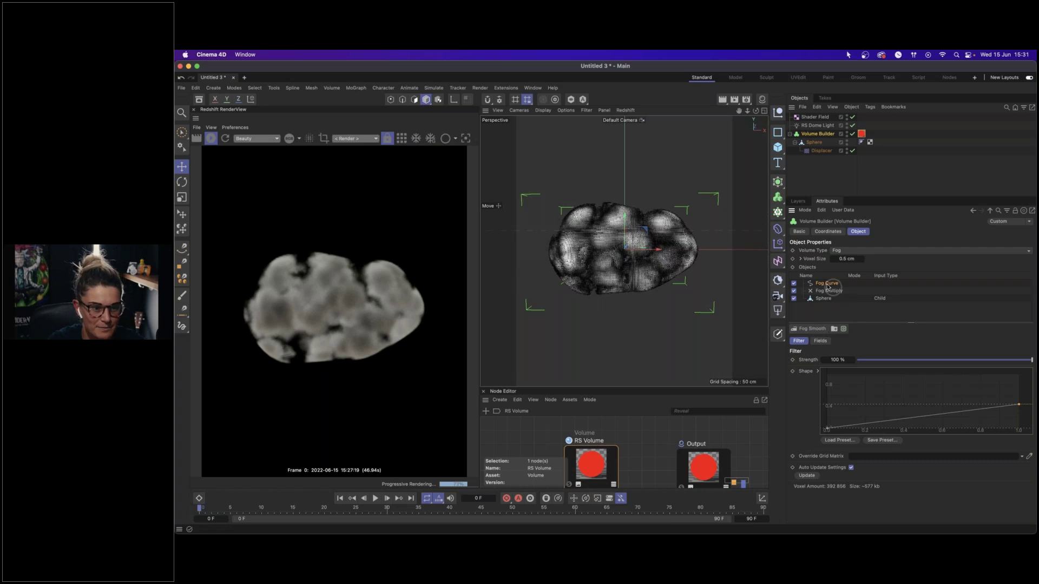
- Add a Fog Smooth filter above the Fog Curve, toggle it off and on to compare, and set its Voxel Distance to 6
{"action": "left_click", "coordinate": [814, 329]}
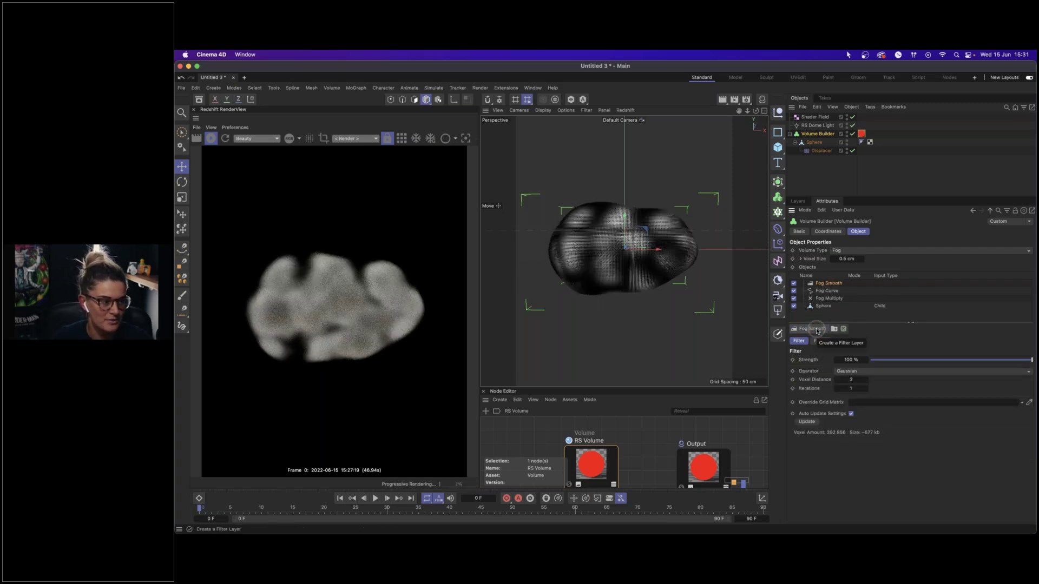
{"action": "left_click", "coordinate": [794, 284]}
{"action": "left_click", "coordinate": [795, 283]}
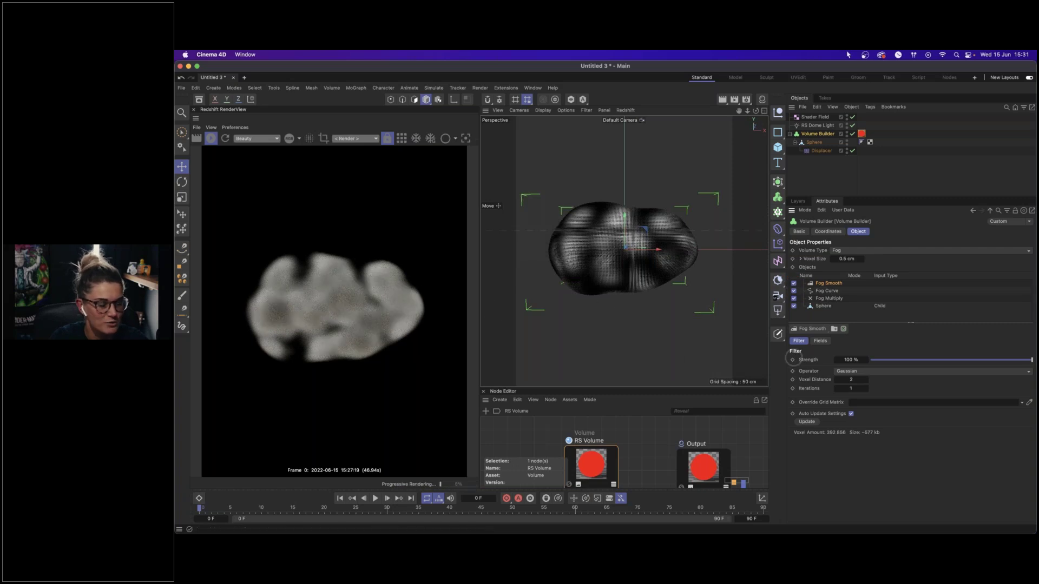
{"action": "left_click", "coordinate": [850, 379]}
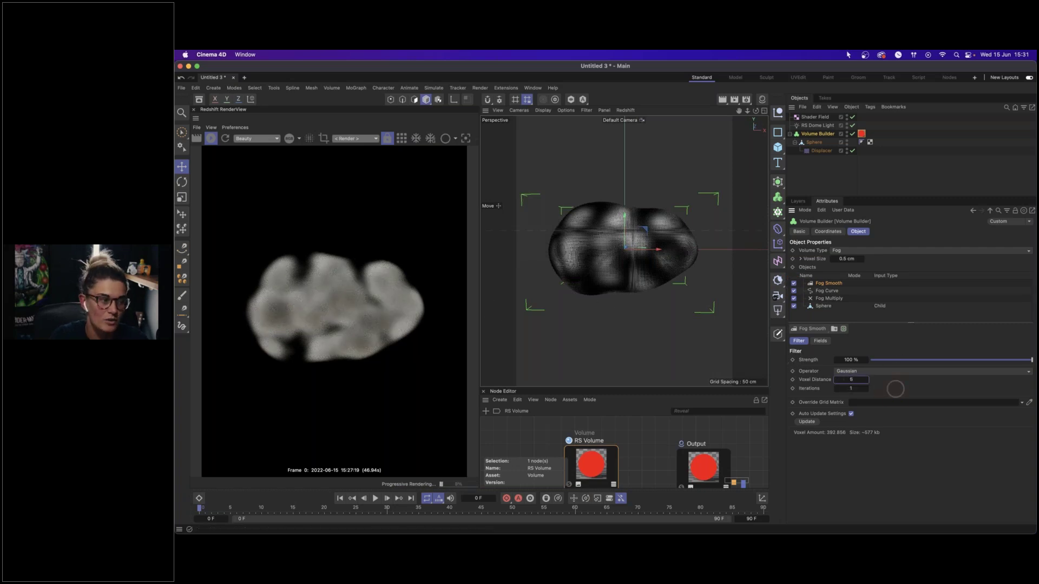
- Set the Fog Smooth filter's Voxel Distance to 1 and select the Fog Multiply filter
{"action": "key", "text": "Return"}
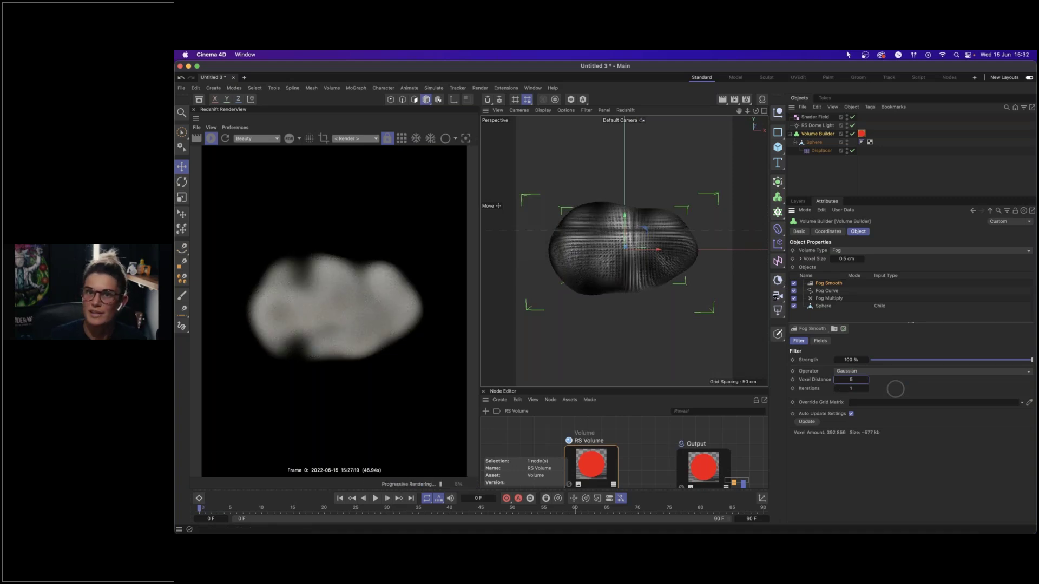
{"action": "left_click", "coordinate": [851, 380]}
{"action": "type", "text": "1"}
{"action": "key", "text": "Return"}
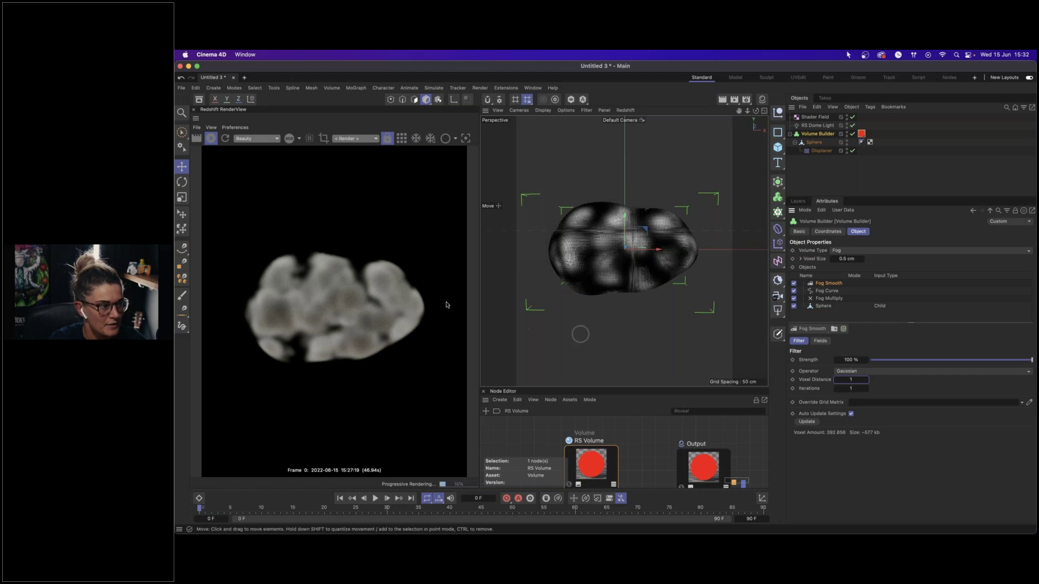
{"action": "left_click", "coordinate": [837, 298]}
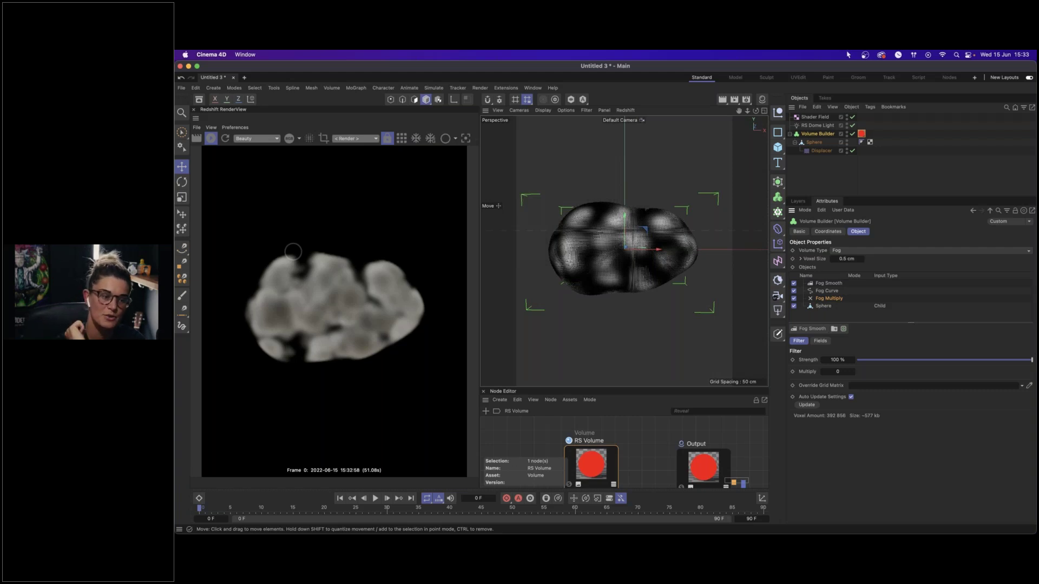
- Try to load the Flame 1 gradient preset onto the Scatter ramp of the RS Volume node
{"action": "left_click", "coordinate": [587, 466]}
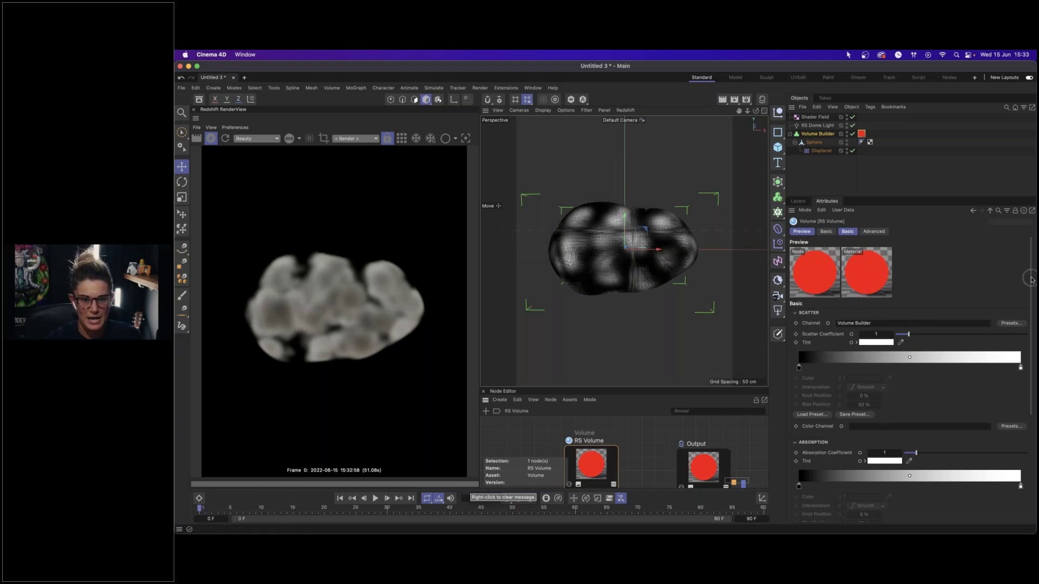
{"action": "left_click_drag", "start_coordinate": [1031, 279], "coordinate": [1027, 308]}
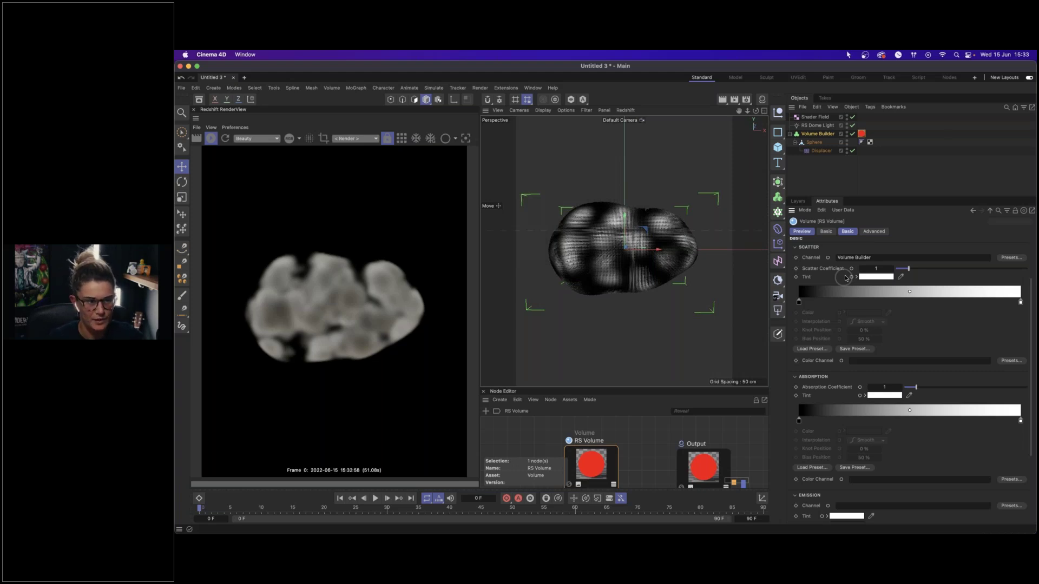
{"action": "left_click", "coordinate": [811, 349]}
{"action": "left_click", "coordinate": [833, 371]}
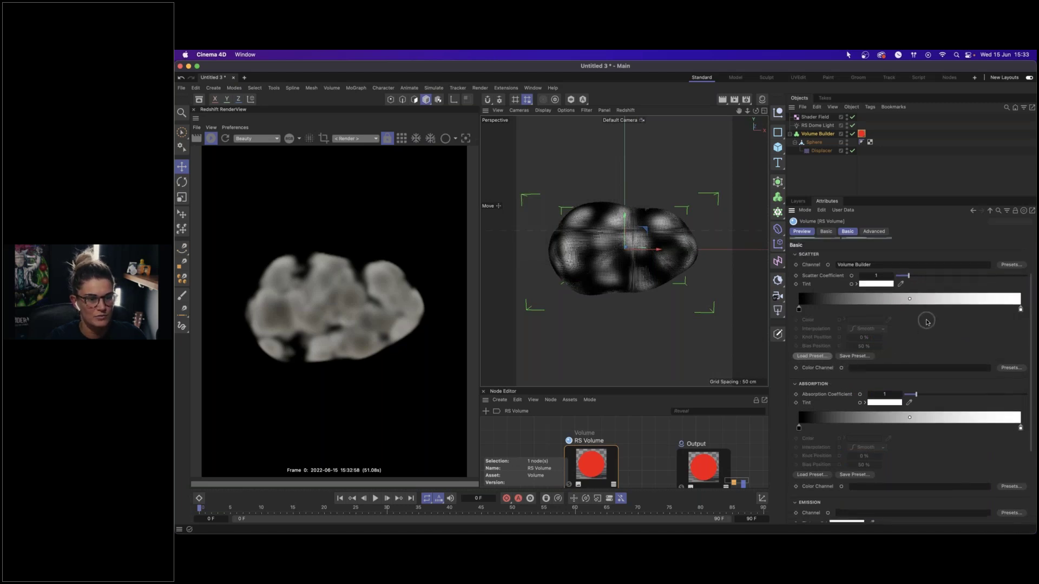
{"action": "left_click", "coordinate": [823, 360]}
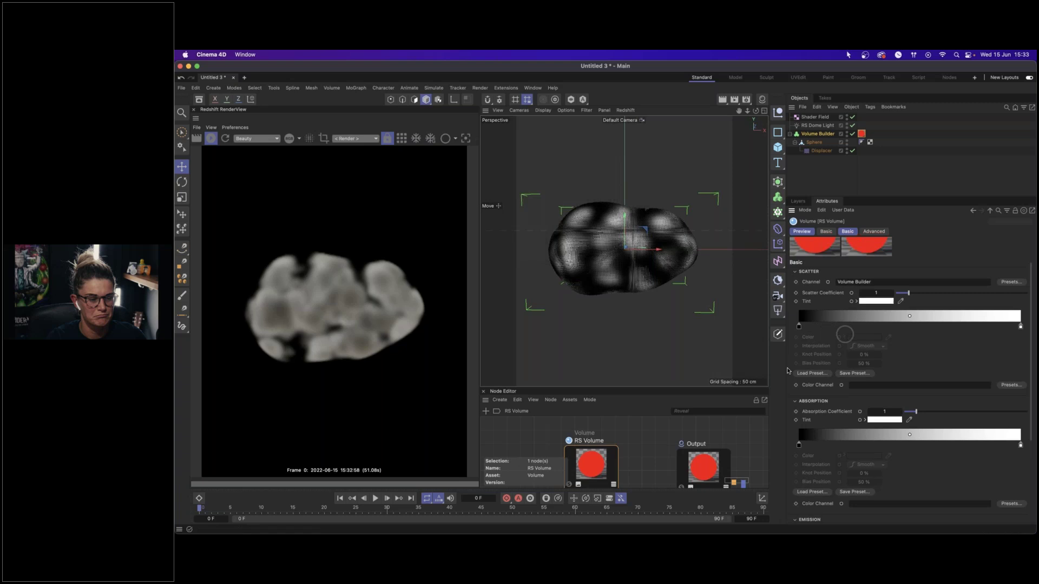
{"action": "left_click_drag", "start_coordinate": [584, 461], "coordinate": [578, 442]}
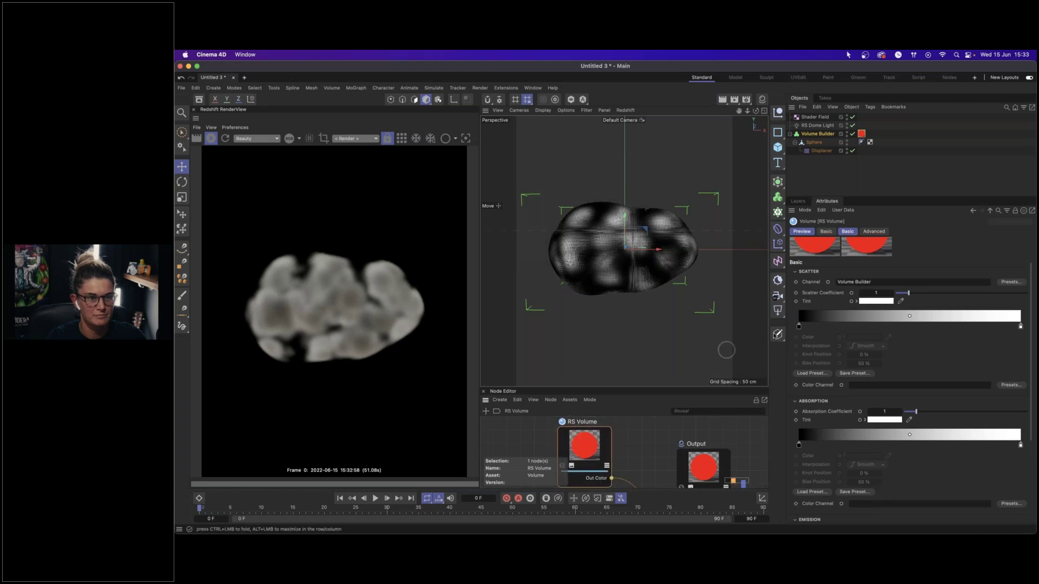
{"action": "left_click", "coordinate": [799, 327]}
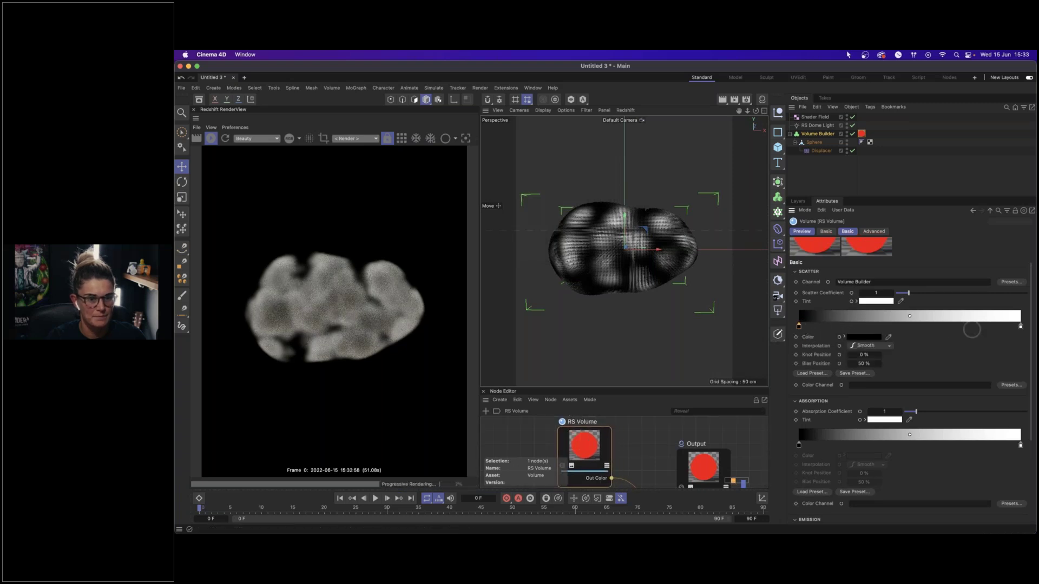
{"action": "left_click", "coordinate": [817, 374]}
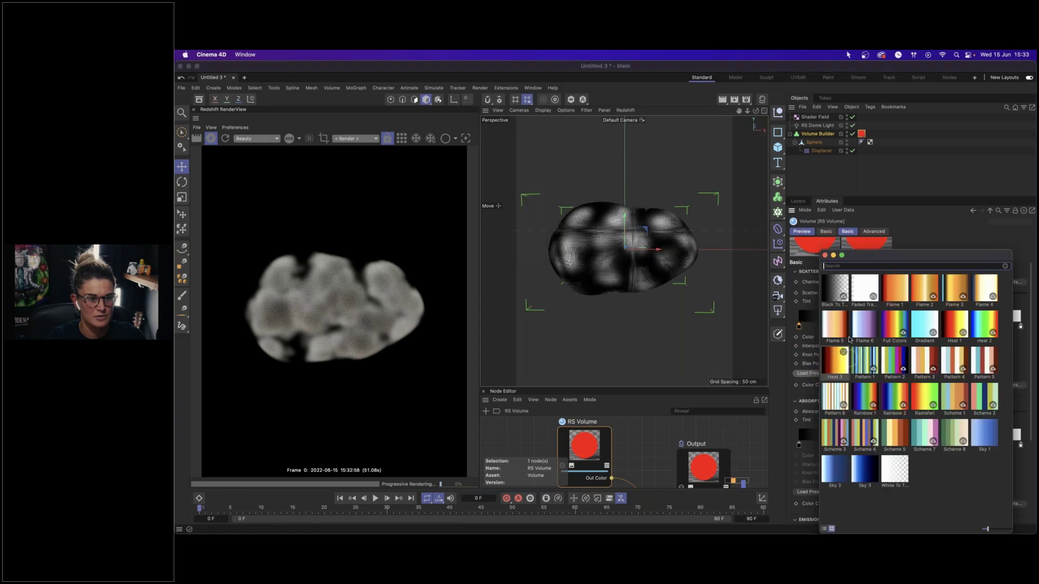
{"action": "double_click", "coordinate": [888, 294]}
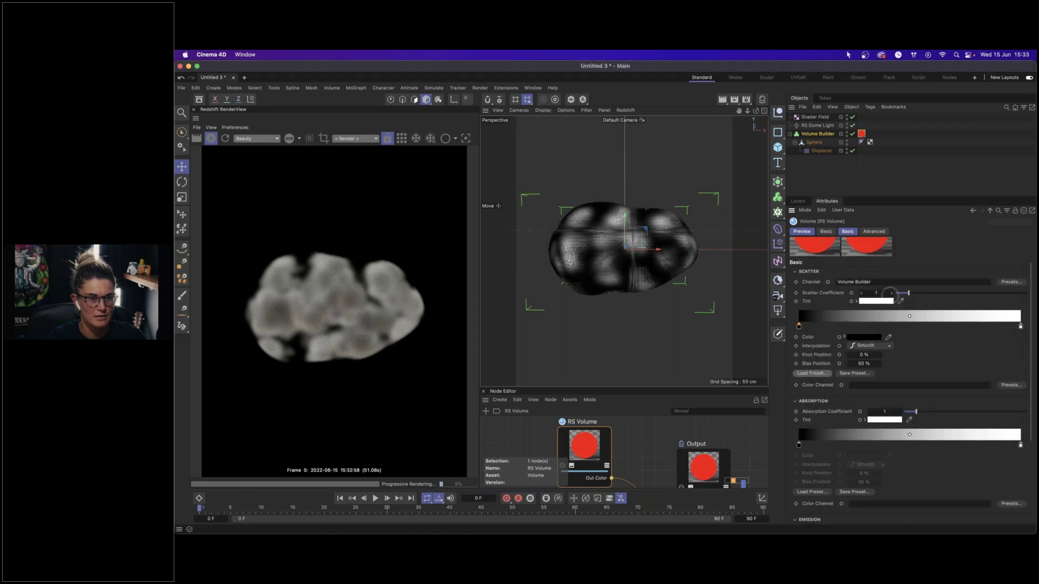
- Try a light red with about 78% saturation on the end knot of the RS Volume node's Scatter ramp
{"action": "left_click", "coordinate": [1020, 327]}
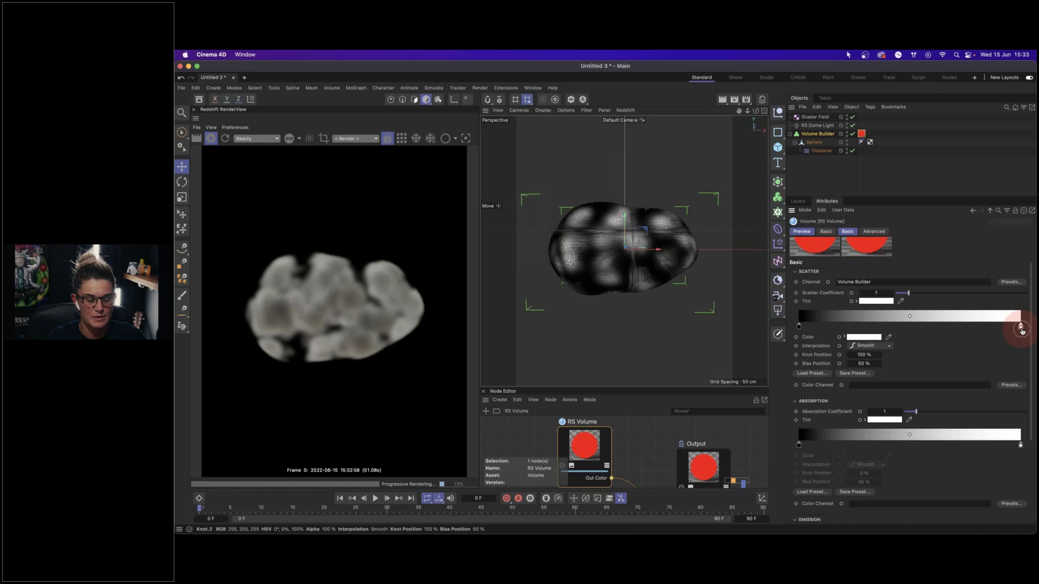
{"action": "left_click", "coordinate": [864, 337]}
{"action": "left_click_drag", "start_coordinate": [776, 376], "coordinate": [823, 379]}
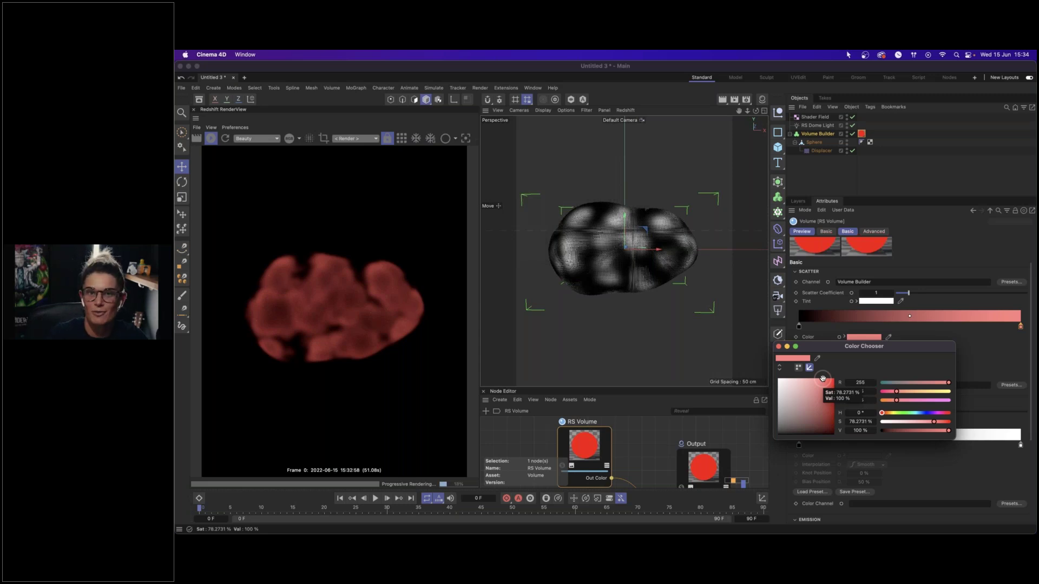
{"action": "left_click", "coordinate": [778, 346]}
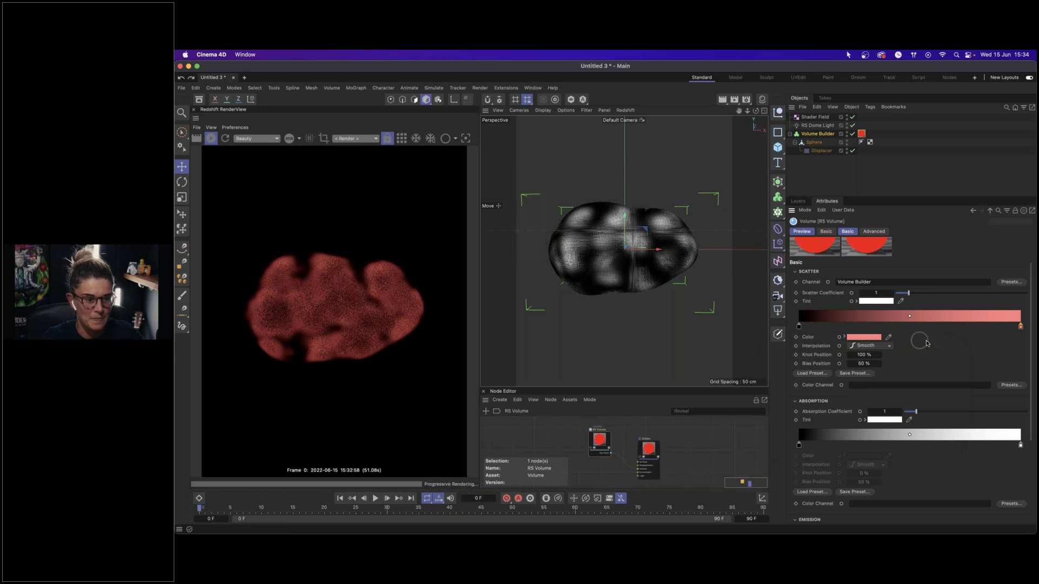
{"action": "double_click", "coordinate": [1020, 326]}
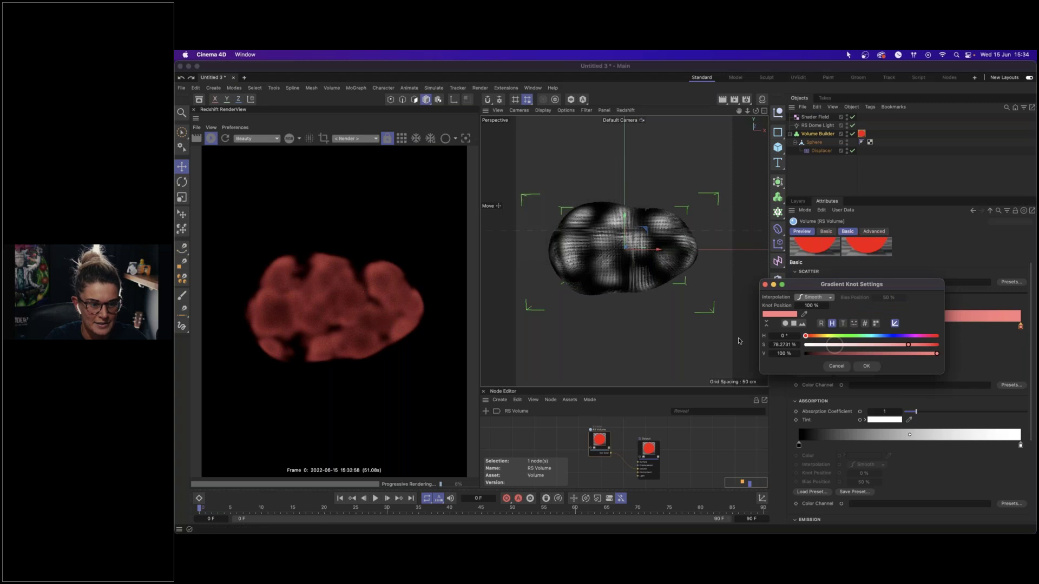
{"action": "left_click", "coordinate": [866, 365]}
- Try an Absorption Coefficient of about 0.26 on the RS Volume node and reset it to its default
{"action": "left_click_drag", "start_coordinate": [1031, 342], "coordinate": [1030, 369]}
{"action": "left_click_drag", "start_coordinate": [916, 370], "coordinate": [908, 369]}
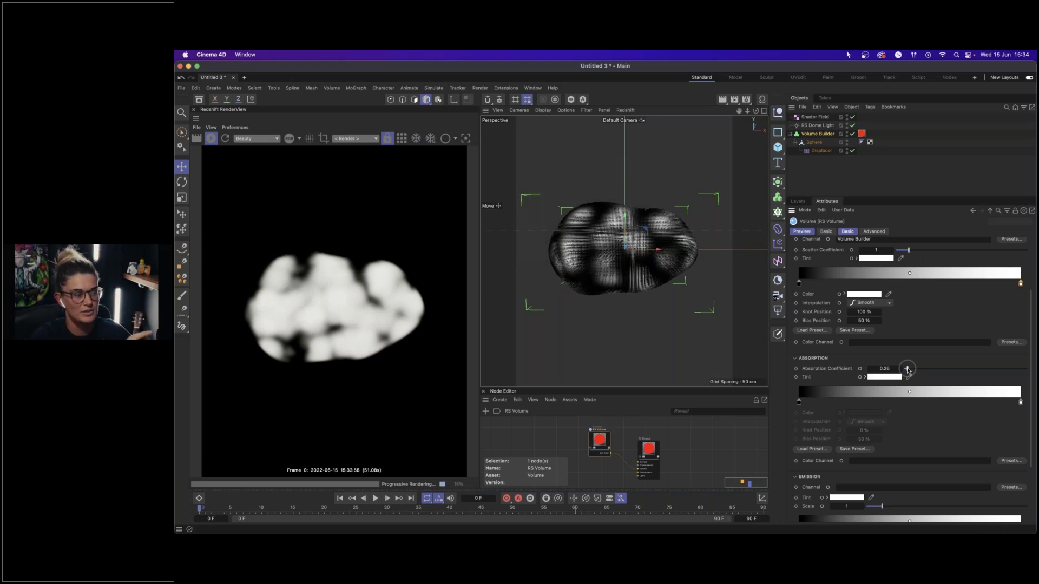
{"action": "right_click", "coordinate": [890, 366]}
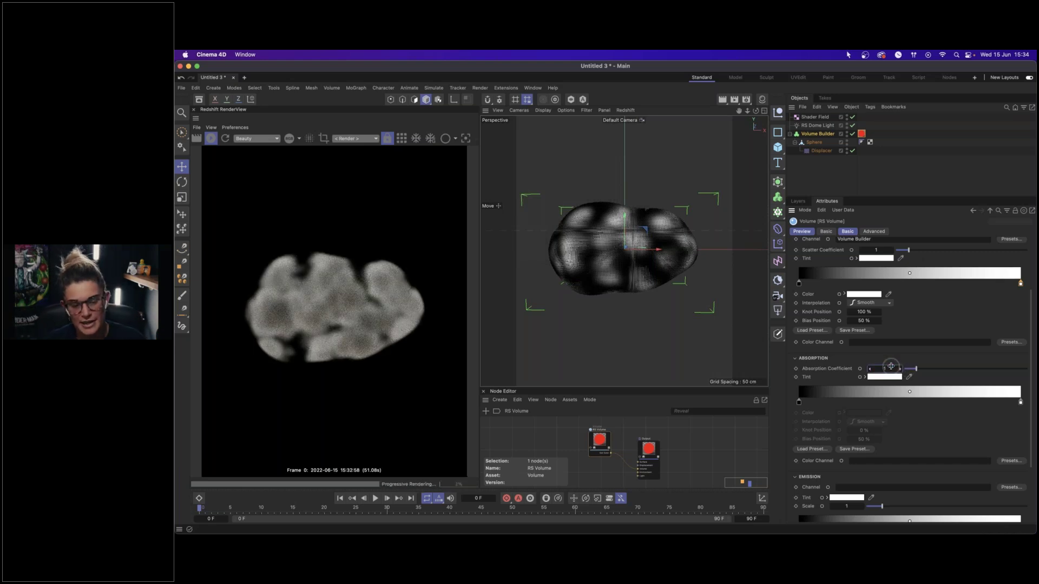
{"action": "scroll", "coordinate": [968, 451], "scroll_direction": "down", "scroll_amount": 3}
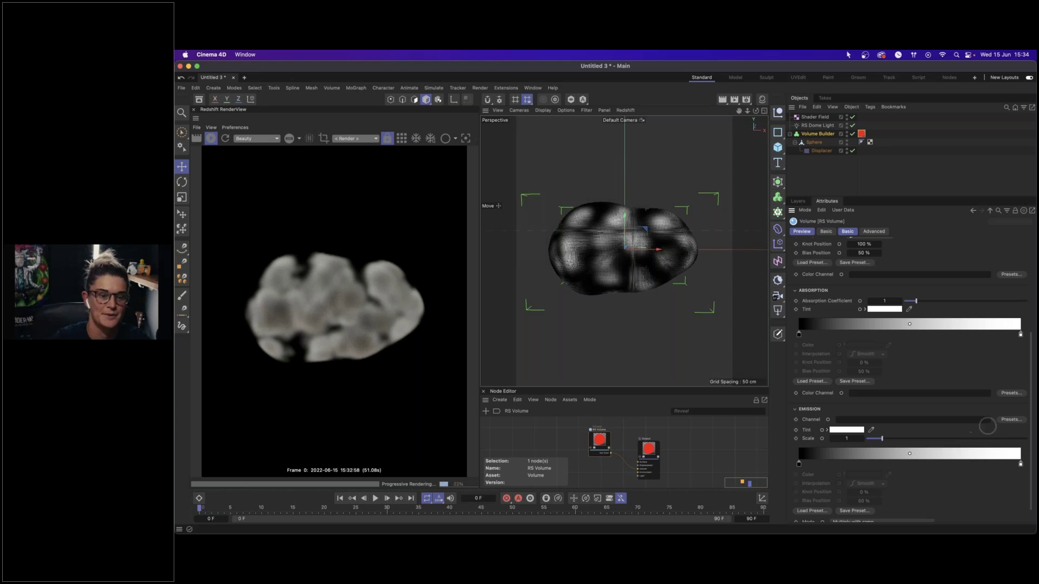
{"action": "scroll", "coordinate": [953, 362], "scroll_direction": "up", "scroll_amount": 5}
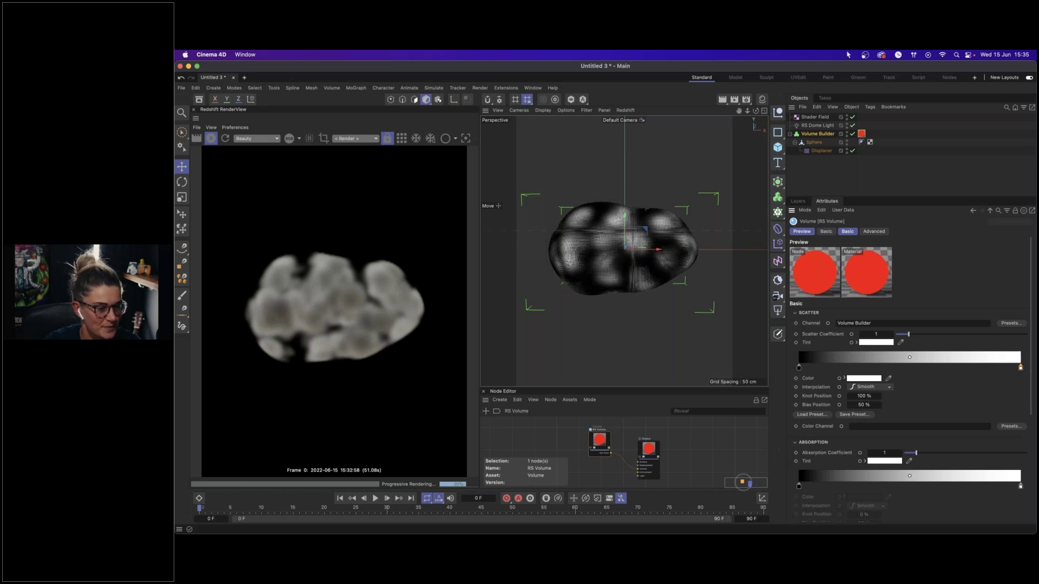
- Try adding a State node beside the RS Volume node in the material graph, and delete it again
{"action": "left_click_drag", "start_coordinate": [655, 451], "coordinate": [680, 441]}
{"action": "left_click_drag", "start_coordinate": [602, 442], "coordinate": [624, 438]}
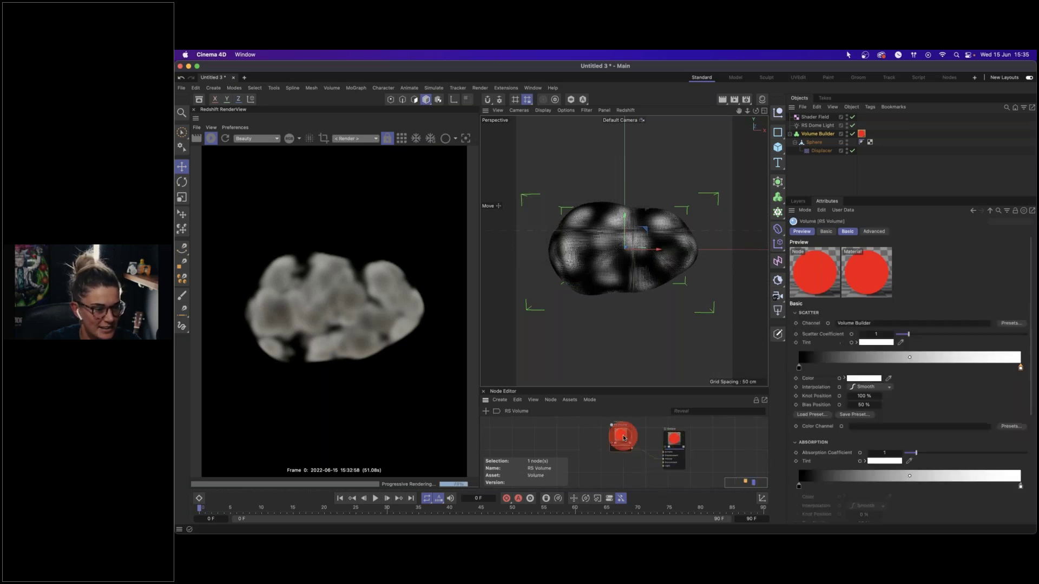
{"action": "double_click", "coordinate": [537, 436]}
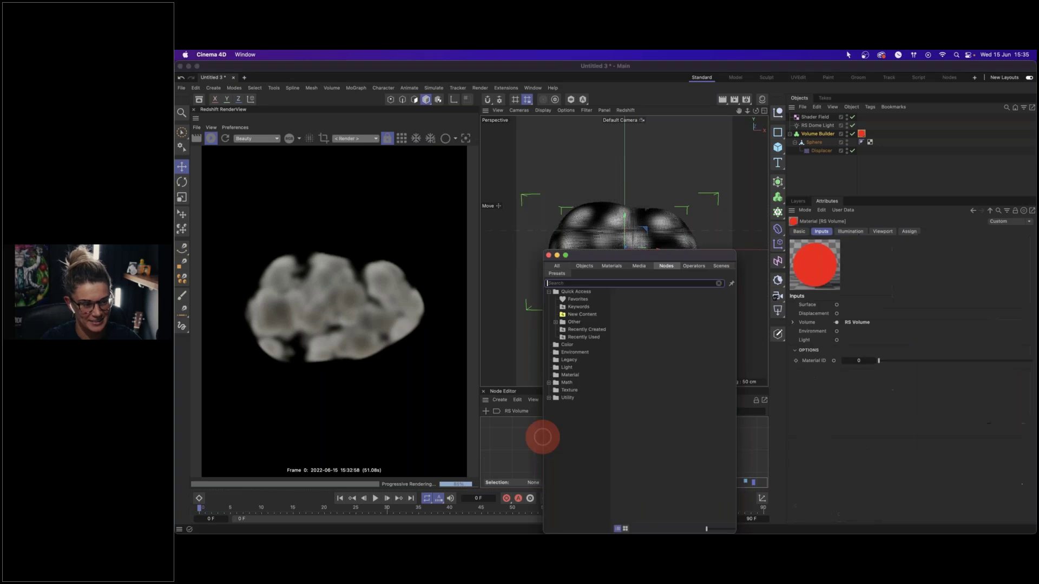
{"action": "type", "text": "state"}
{"action": "left_click_drag", "start_coordinate": [558, 294], "coordinate": [551, 436]}
{"action": "left_click", "coordinate": [545, 465]}
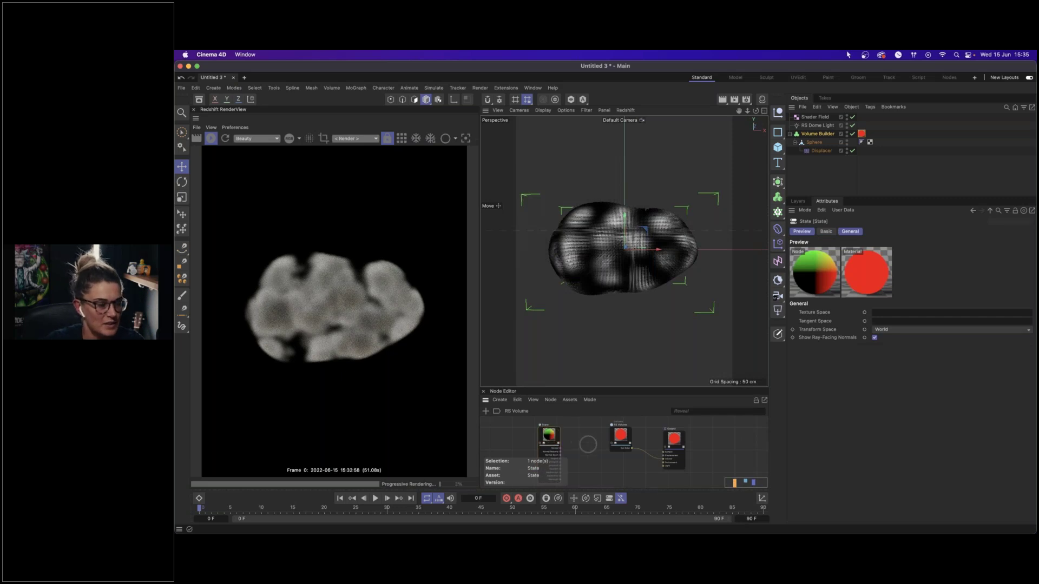
{"action": "left_click_drag", "start_coordinate": [549, 436], "coordinate": [571, 432]}
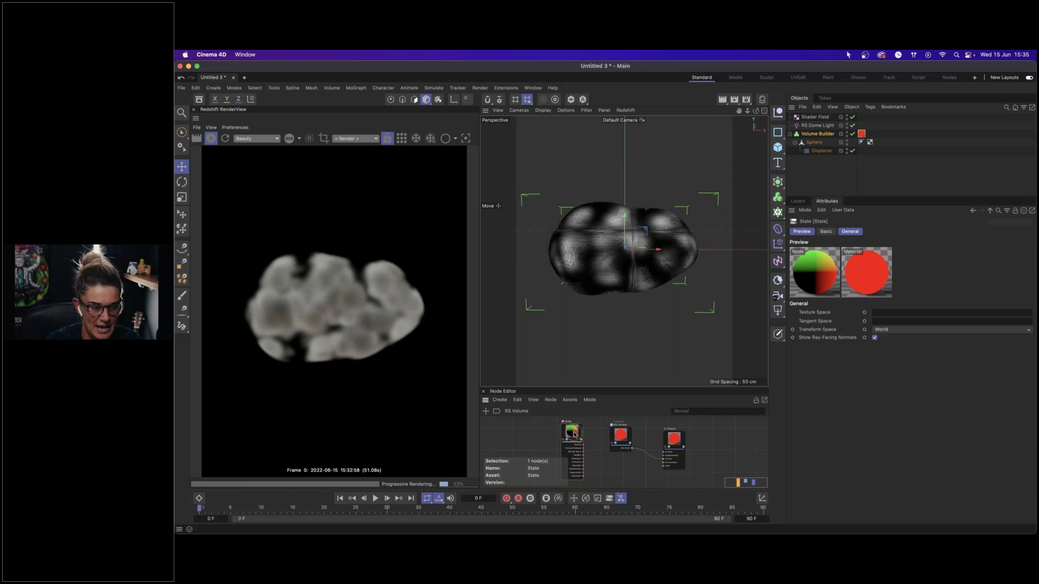
{"action": "key", "text": "BackSpace"}
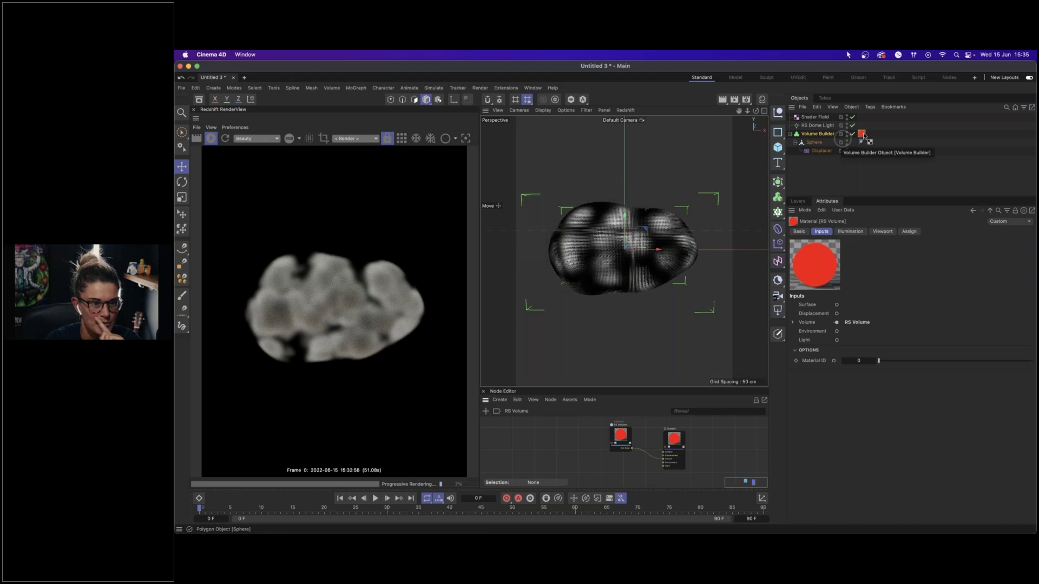
- Set the Shader Field's noise Animation Speed to 1 and enable the field's Frame refresh
{"action": "left_click", "coordinate": [815, 117]}
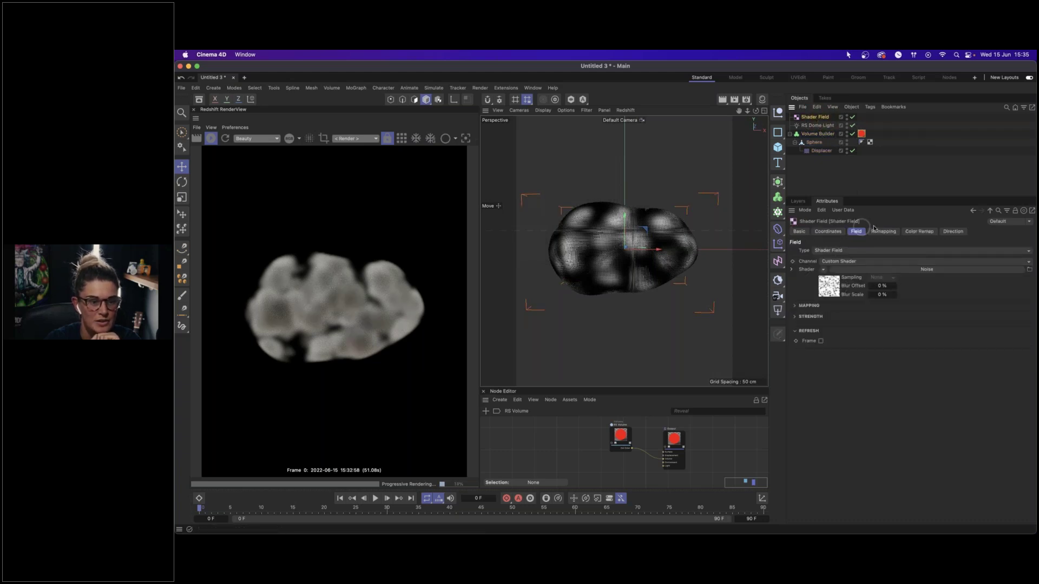
{"action": "left_click", "coordinate": [830, 290]}
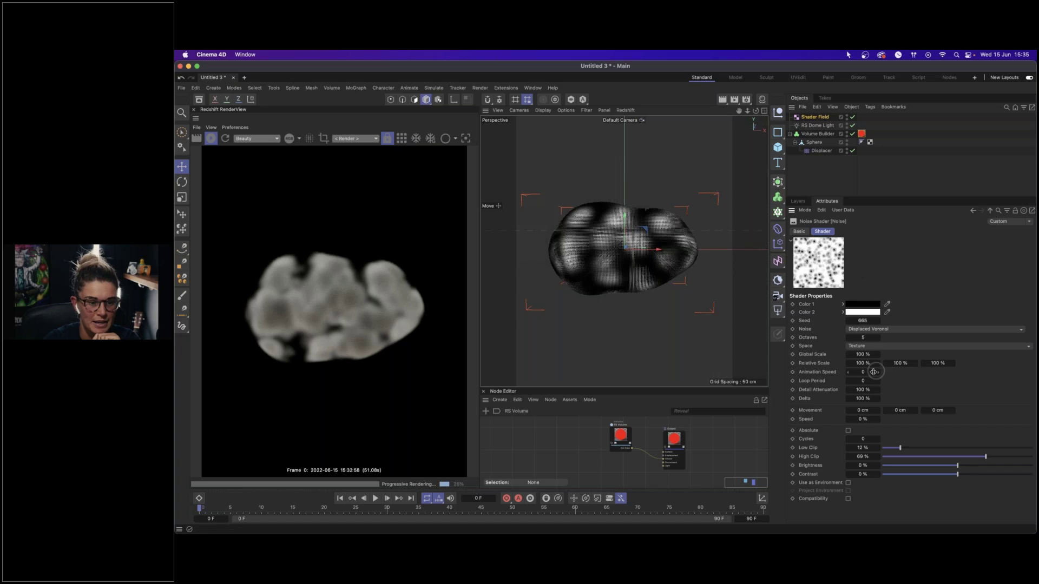
{"action": "left_click_drag", "start_coordinate": [859, 372], "coordinate": [903, 376]}
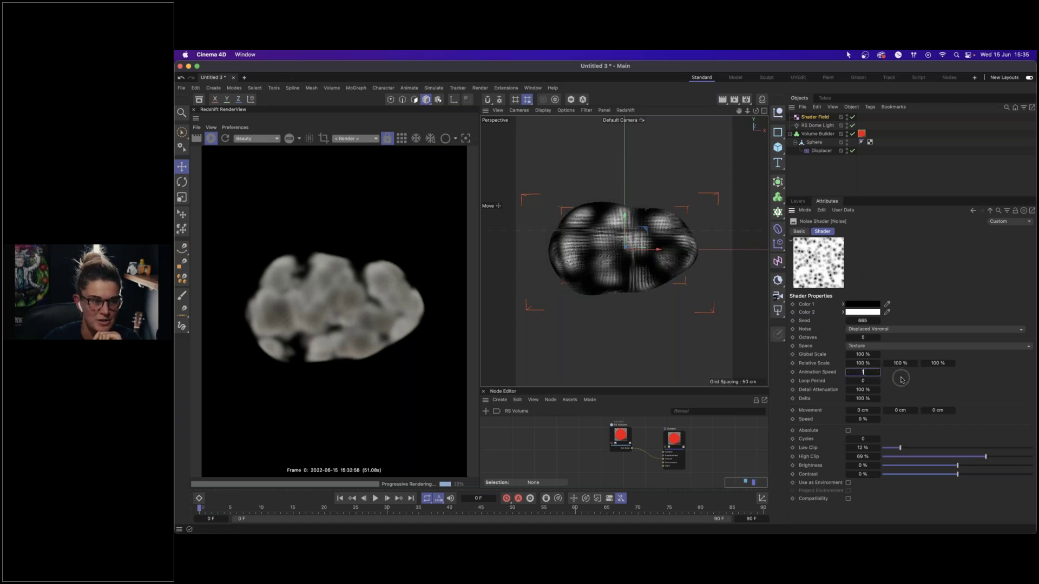
{"action": "key", "text": "Return"}
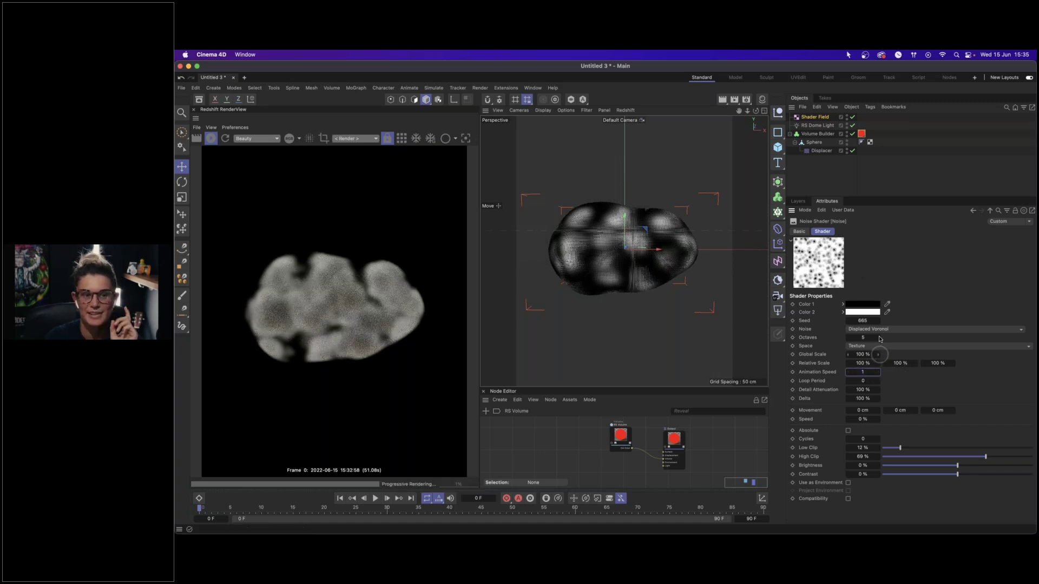
{"action": "left_click", "coordinate": [816, 117]}
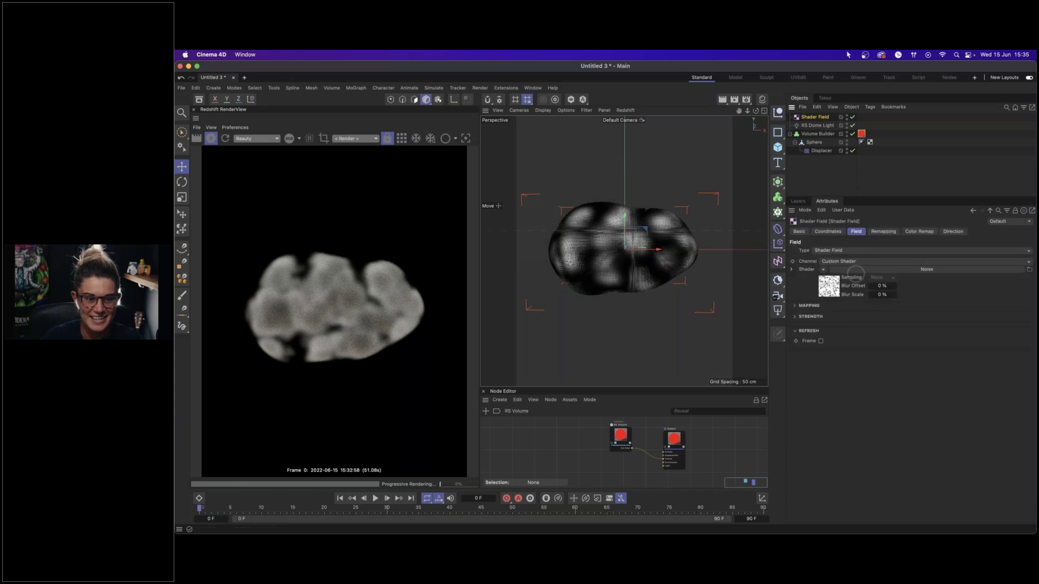
{"action": "left_click", "coordinate": [819, 342]}
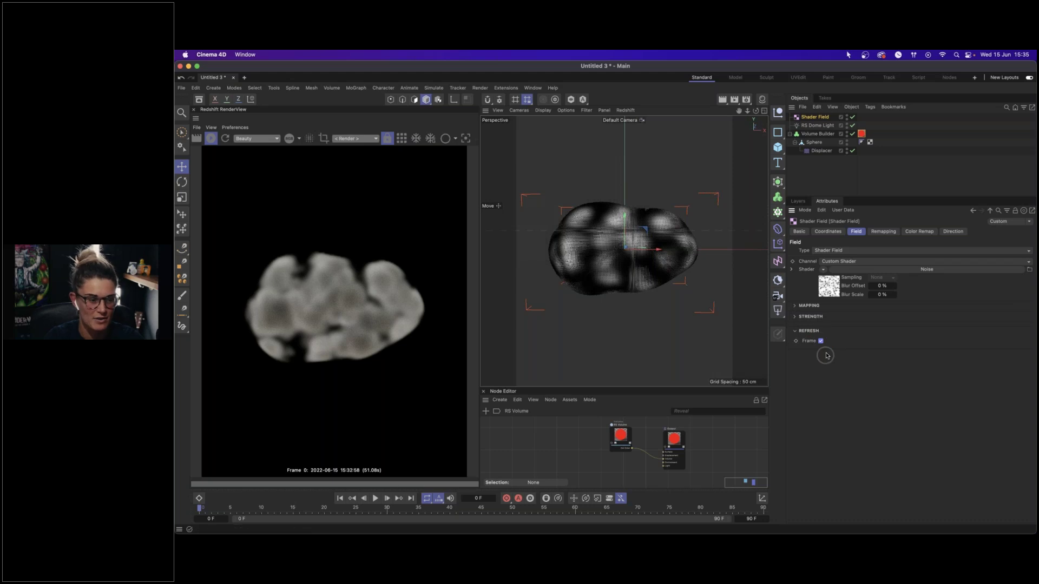
- Play the animation to check how the noise moves through the fog, and return to the first frame
{"action": "left_click", "coordinate": [374, 498]}
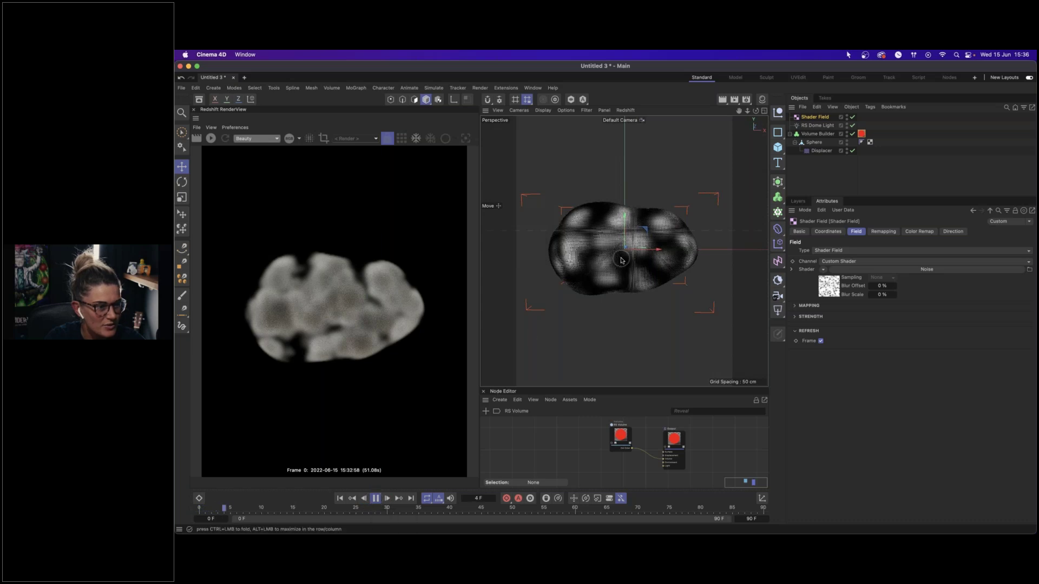
{"action": "left_click", "coordinate": [376, 499]}
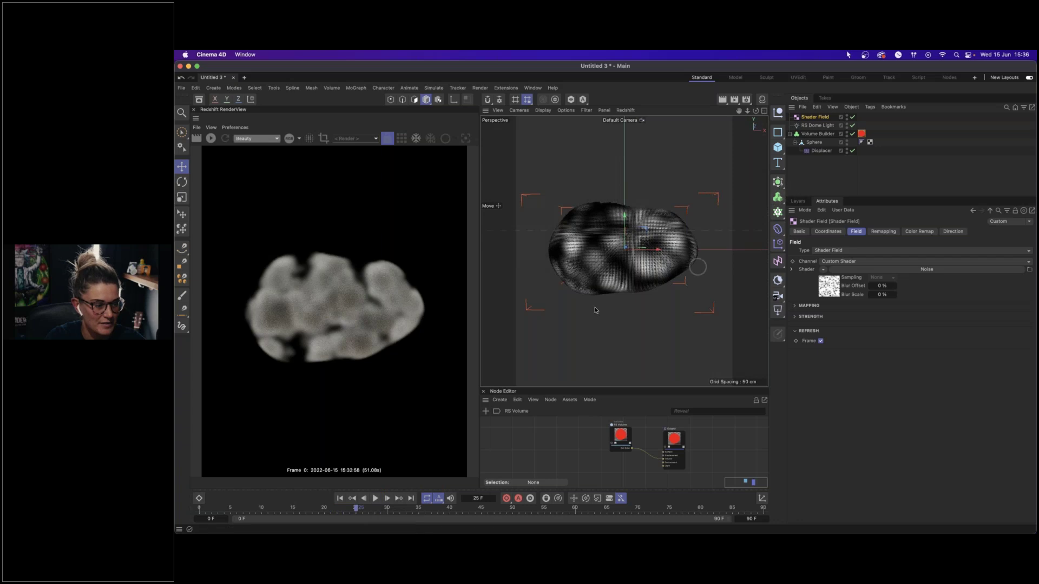
{"action": "left_click", "coordinate": [340, 499]}
- Disable the Shader Field's Frame refresh, set the noise Animation Speed to 0, and deselect all objects
{"action": "left_click", "coordinate": [820, 341]}
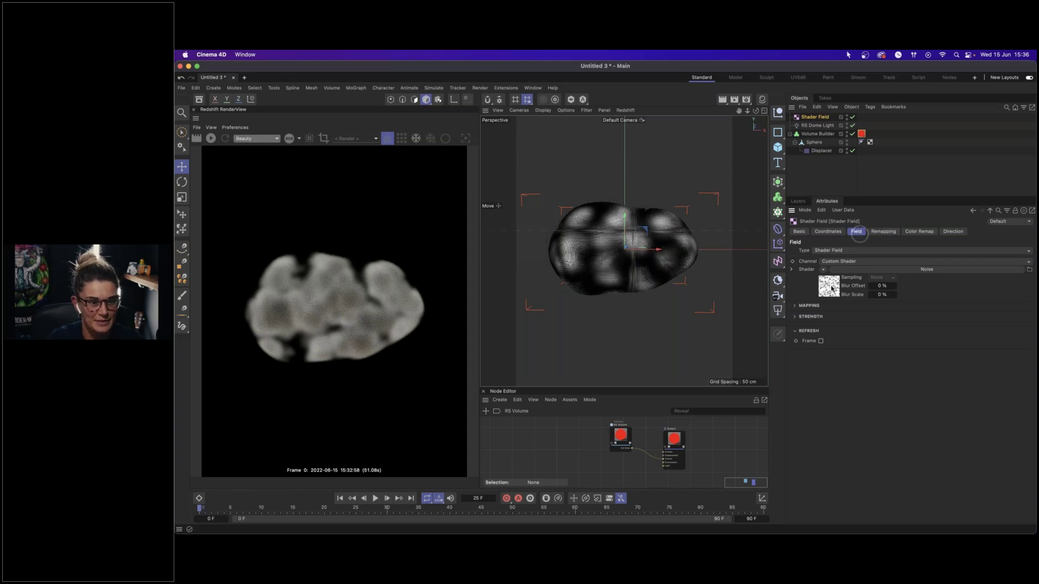
{"action": "left_click", "coordinate": [830, 285]}
{"action": "double_click", "coordinate": [864, 372]}
{"action": "type", "text": "0"}
{"action": "key", "text": "Return"}
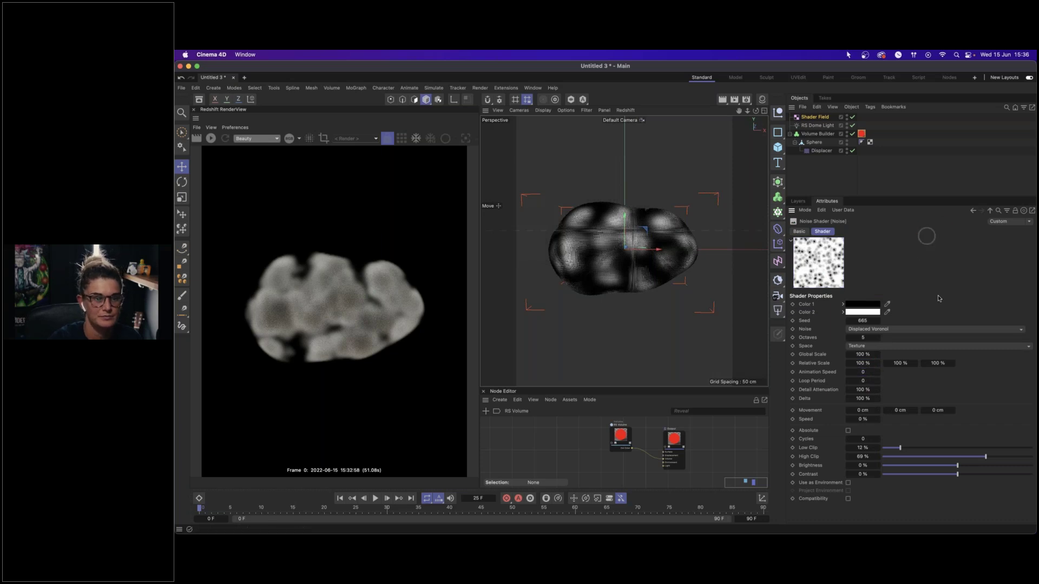
{"action": "left_click", "coordinate": [827, 174]}
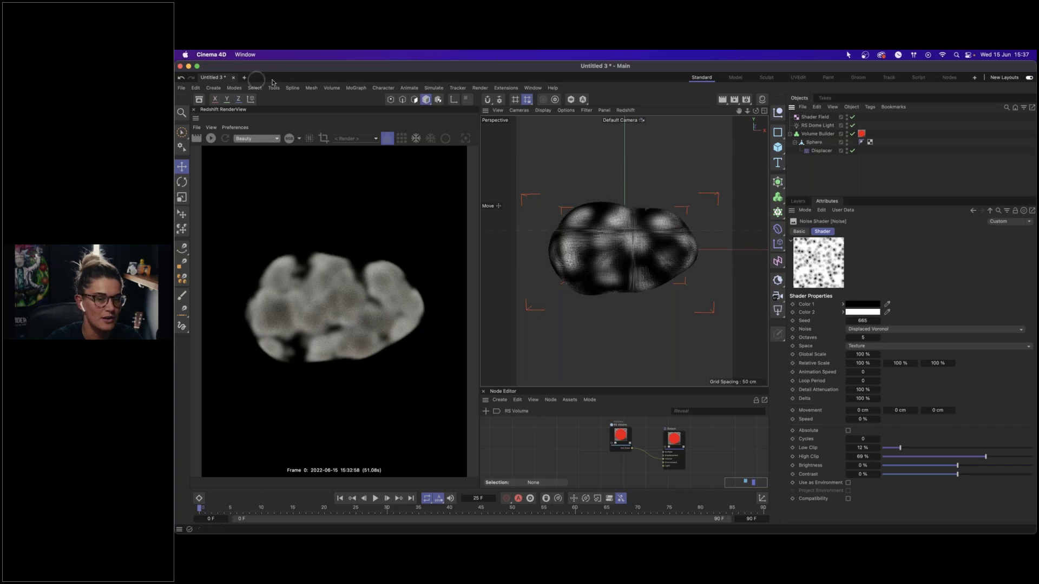
- Open the recent project LevelUp_P2_RedshiftVolumes.c4d and close the Node Editor
{"action": "left_click", "coordinate": [183, 87]}
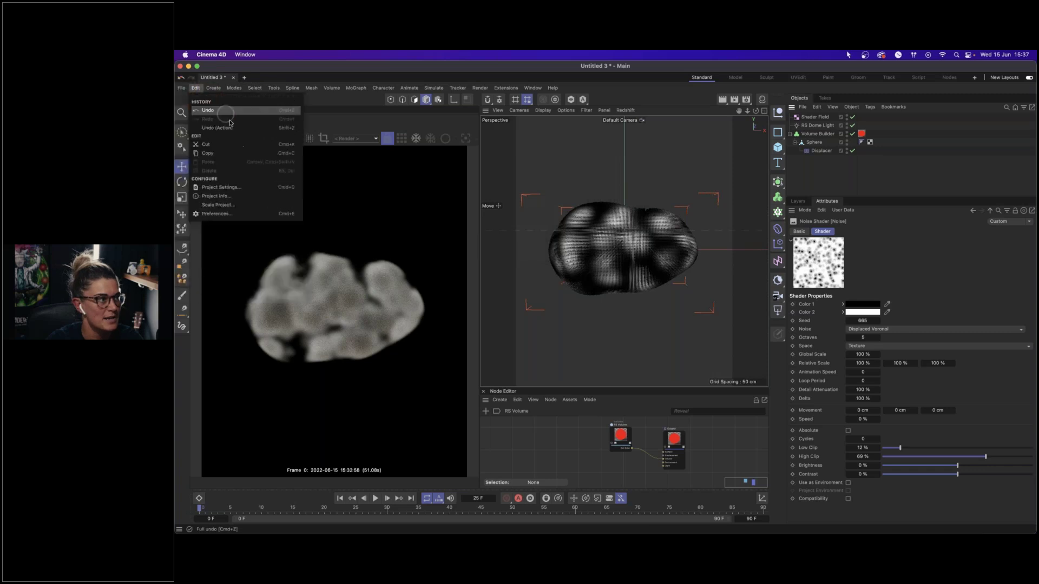
{"action": "mouse_move", "coordinate": [261, 127]}
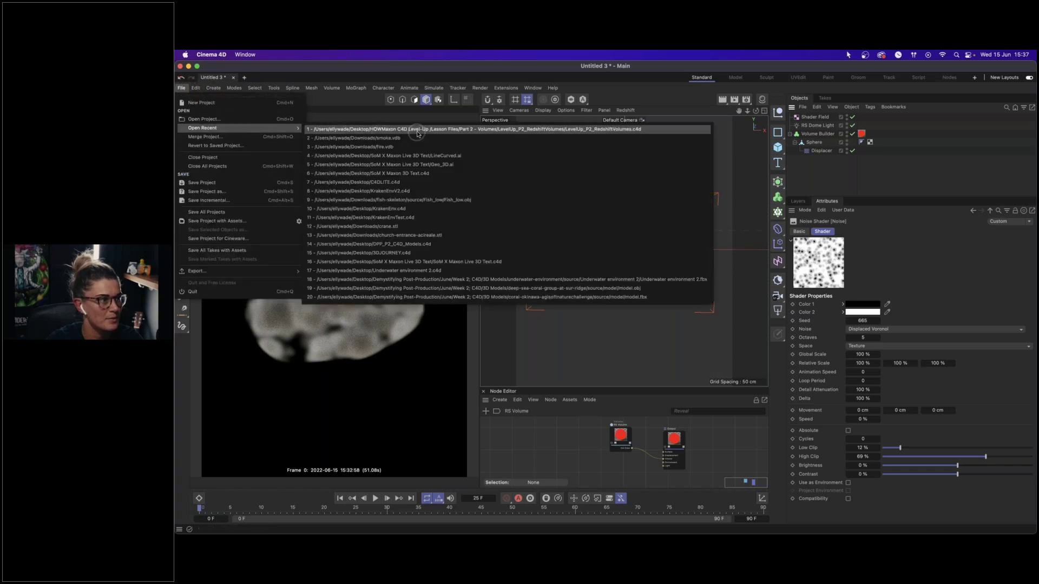
{"action": "left_click", "coordinate": [590, 130]}
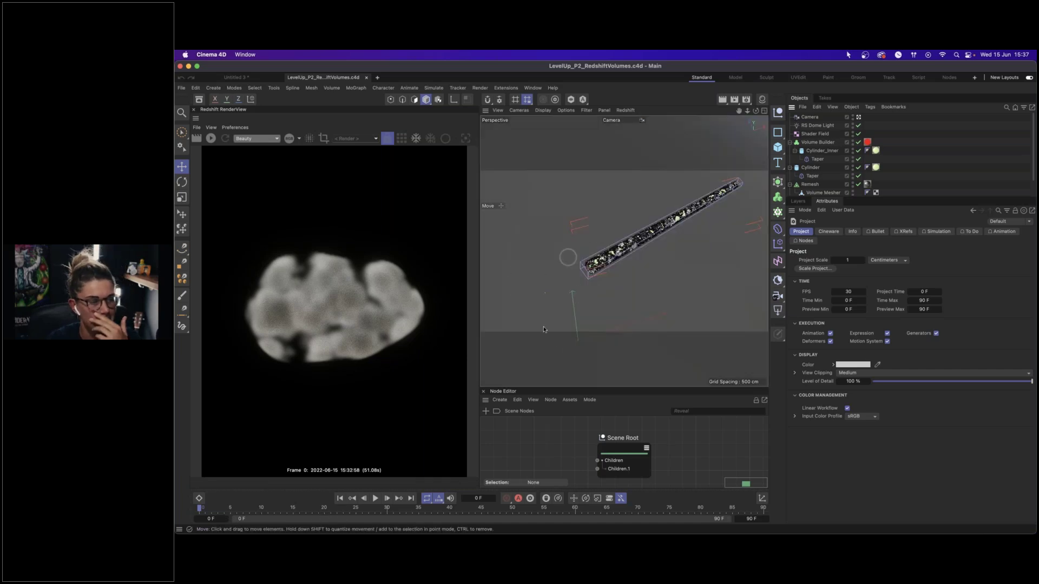
{"action": "left_click", "coordinate": [483, 393]}
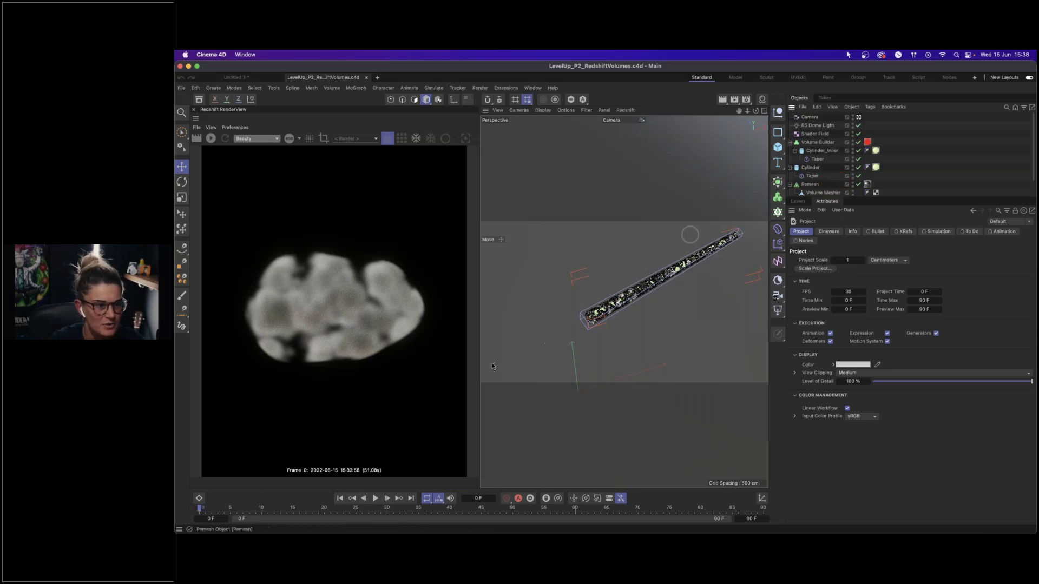
- Preview the glowing lightsaber scene with a live Redshift render, and stop the render
{"action": "left_click", "coordinate": [812, 176]}
{"action": "left_click", "coordinate": [814, 185]}
{"action": "scroll", "coordinate": [815, 181], "scroll_direction": "down", "scroll_amount": 1}
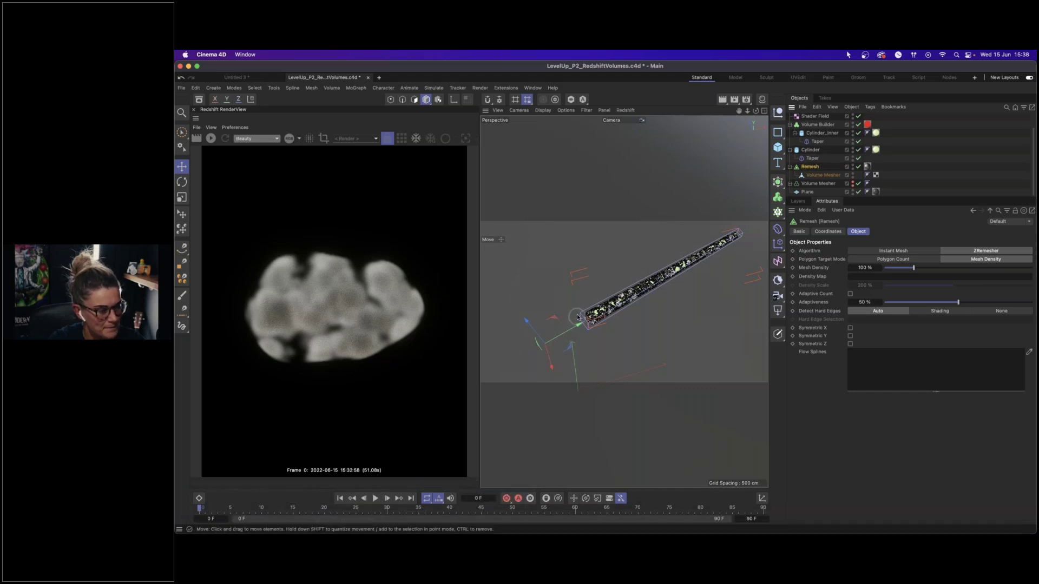
{"action": "left_click", "coordinate": [211, 138]}
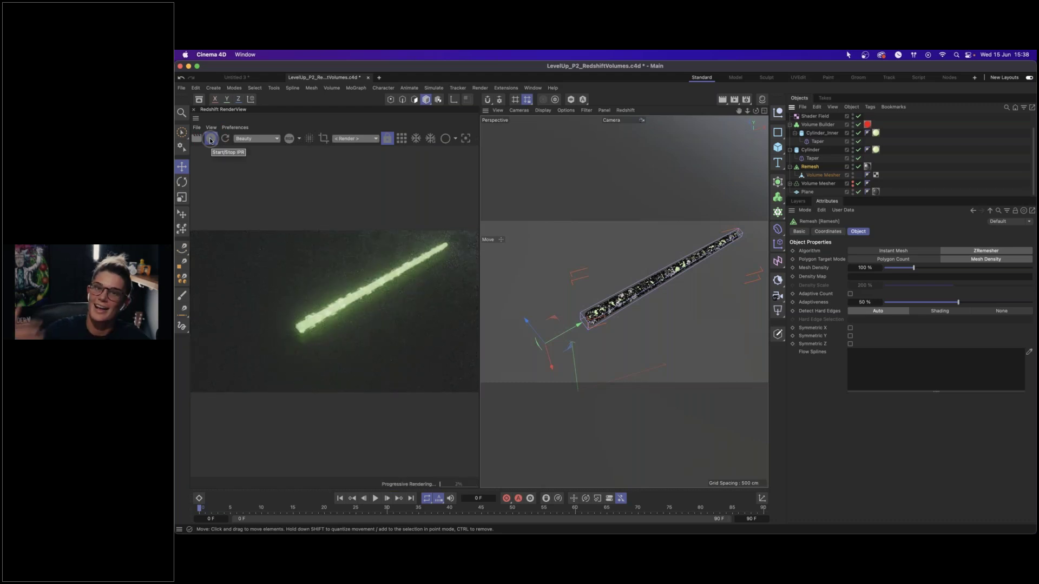
{"action": "left_click", "coordinate": [211, 138]}
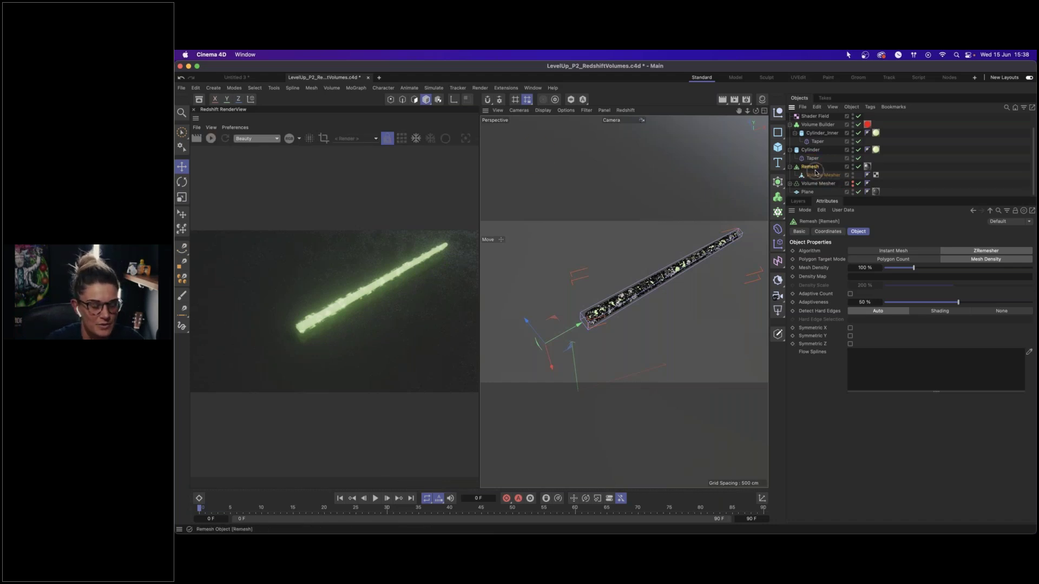
- Copy the Remesh object with its Volume Mesher child into a new empty project, and close the Redshift RenderView there
{"action": "left_click", "coordinate": [812, 168]}
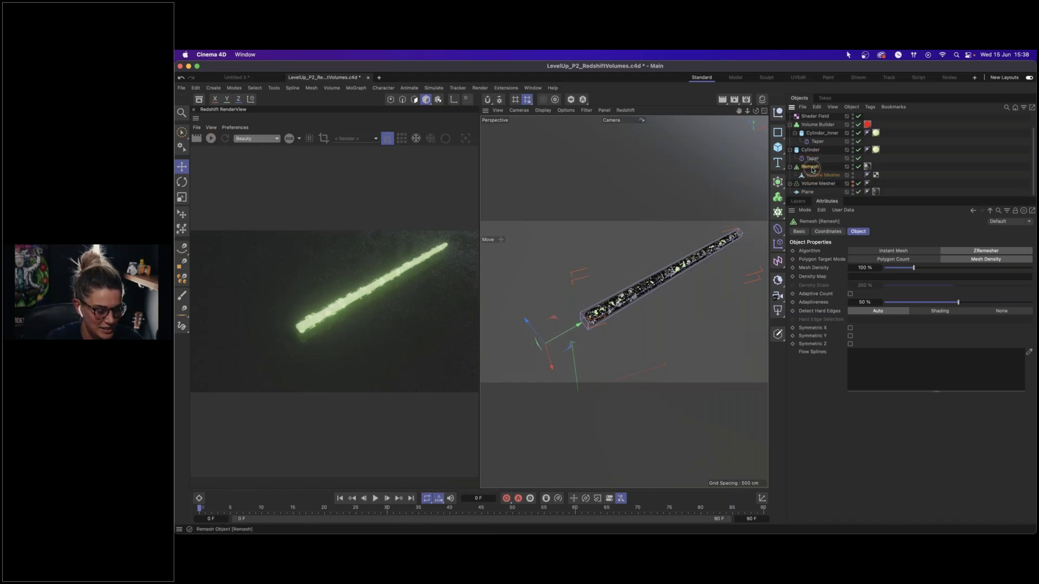
{"action": "left_click", "coordinate": [379, 78]}
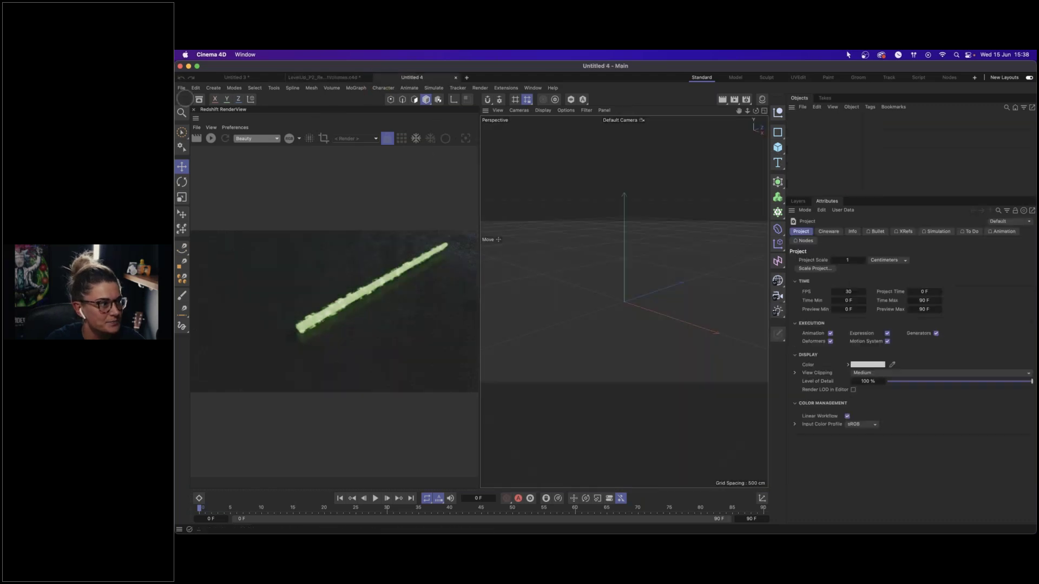
{"action": "left_click", "coordinate": [194, 109]}
{"action": "left_click", "coordinate": [584, 258]}
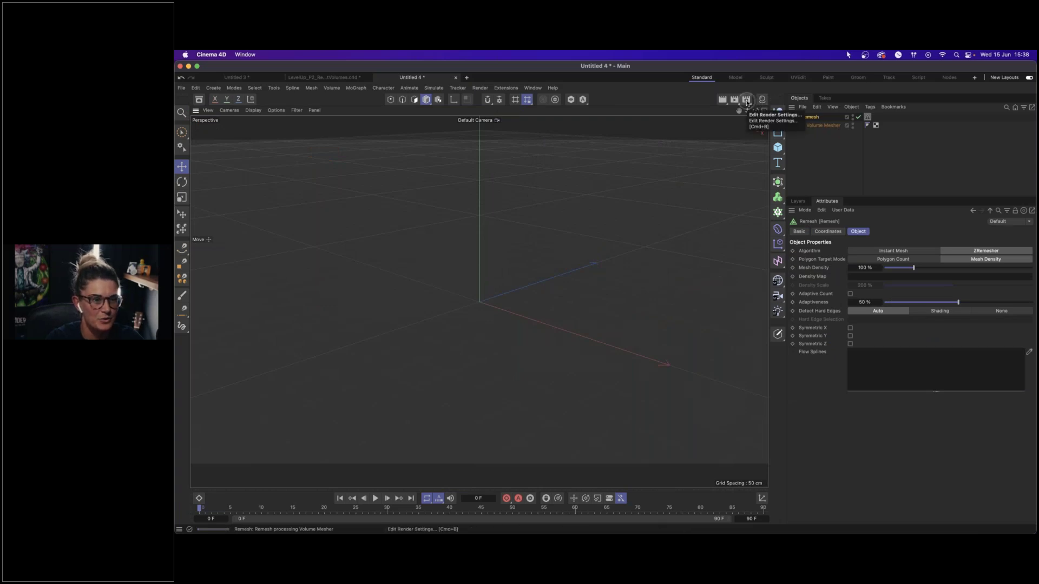
- Set the new project's renderer to Redshift and close the render settings
{"action": "left_click", "coordinate": [747, 100]}
{"action": "left_click", "coordinate": [807, 116]}
{"action": "left_click", "coordinate": [806, 126]}
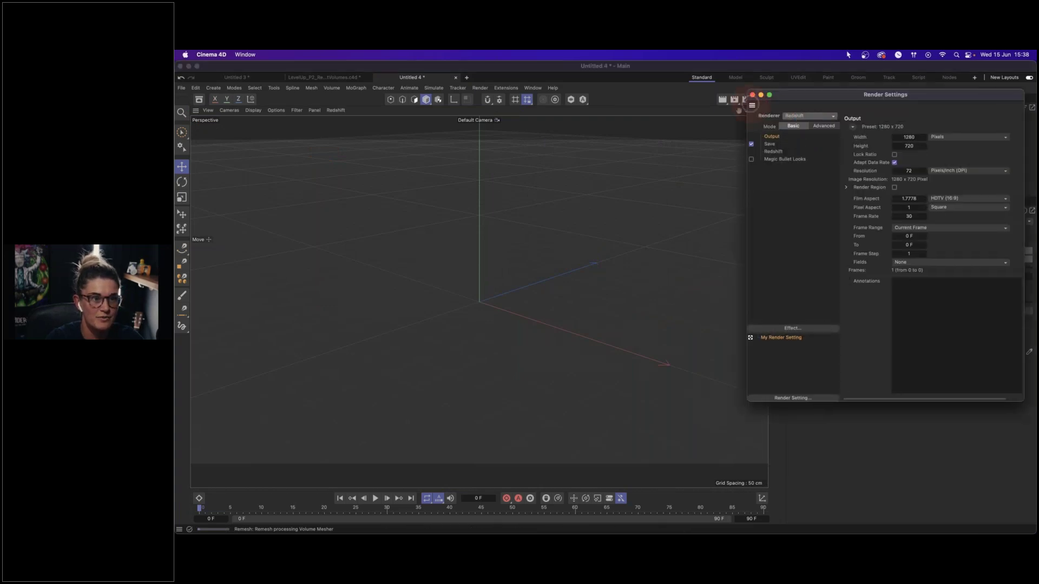
{"action": "left_click", "coordinate": [752, 95]}
- Check the Remesh object's material tag and move the Volume Mesher polygon object out of the Remesh object
{"action": "left_click", "coordinate": [868, 117]}
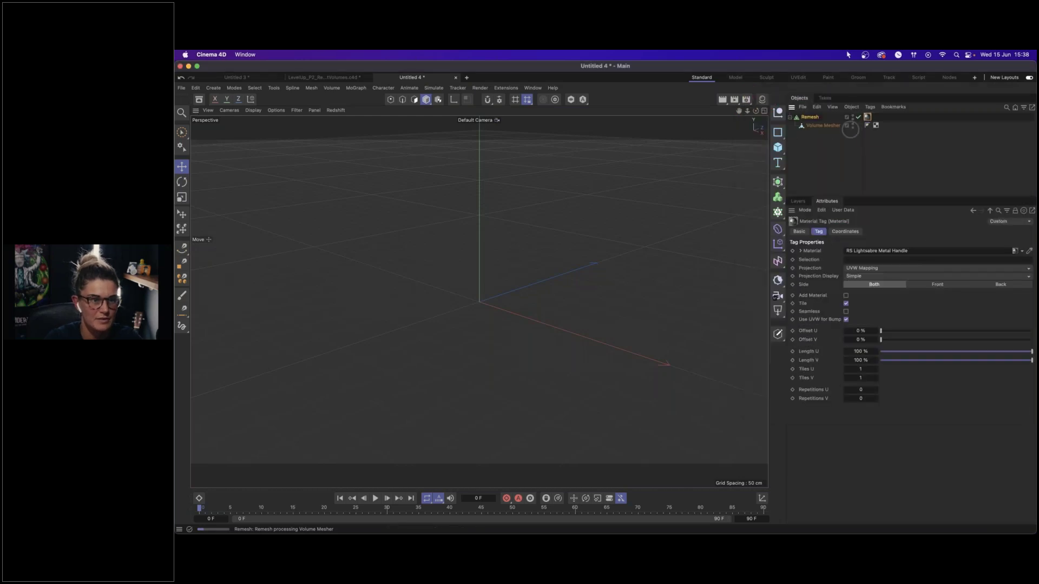
{"action": "left_click", "coordinate": [812, 115]}
{"action": "left_click", "coordinate": [819, 125]}
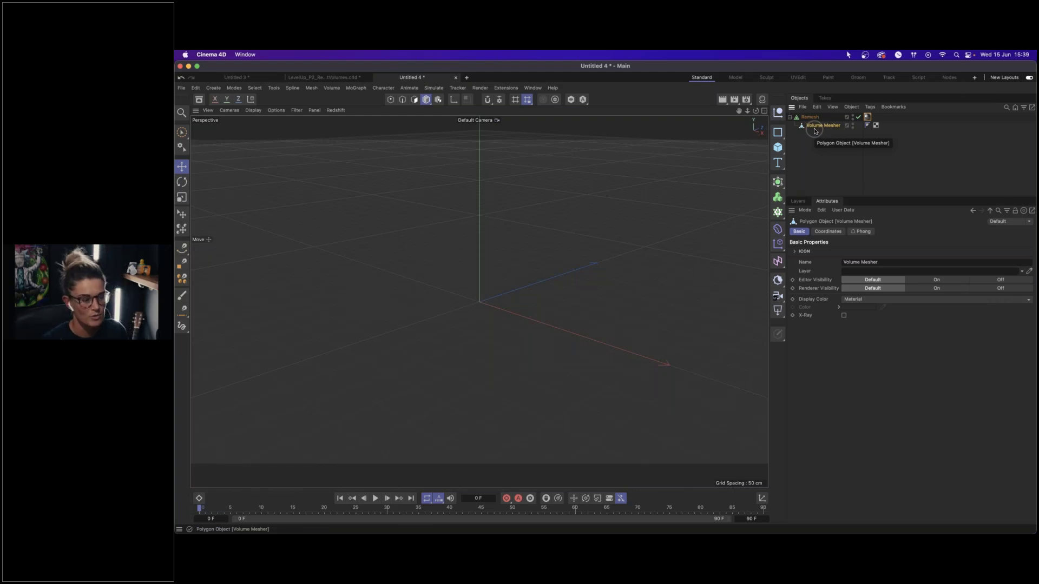
{"action": "left_click", "coordinate": [811, 117]}
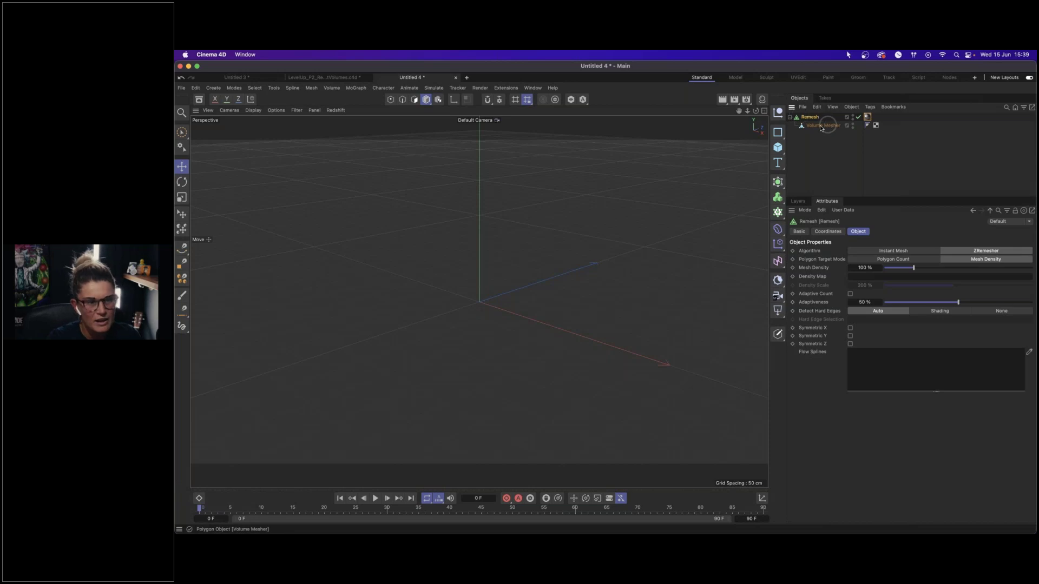
{"action": "left_click_drag", "start_coordinate": [826, 128], "coordinate": [828, 134]}
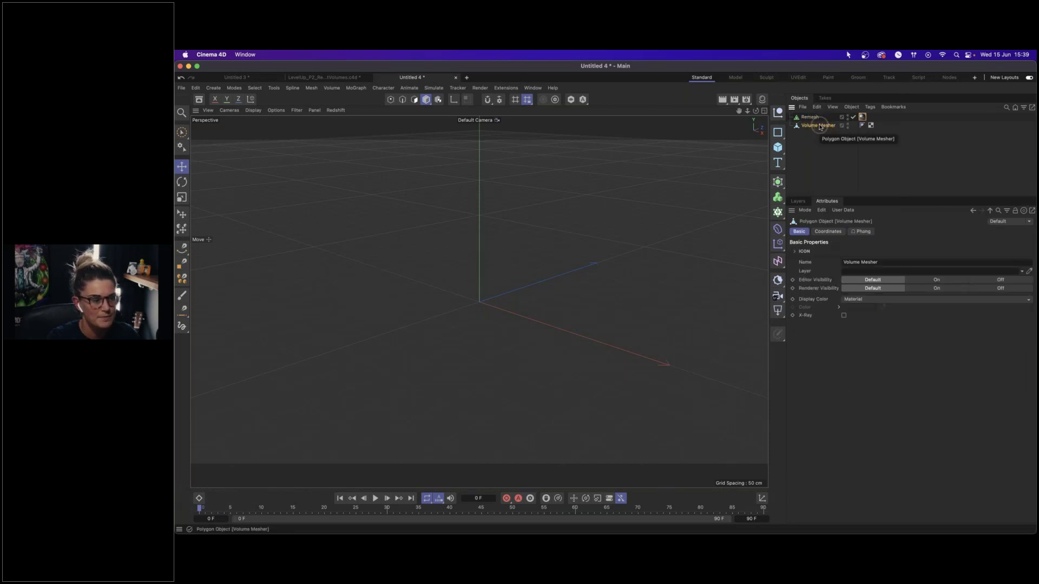
{"action": "left_click", "coordinate": [547, 300]}
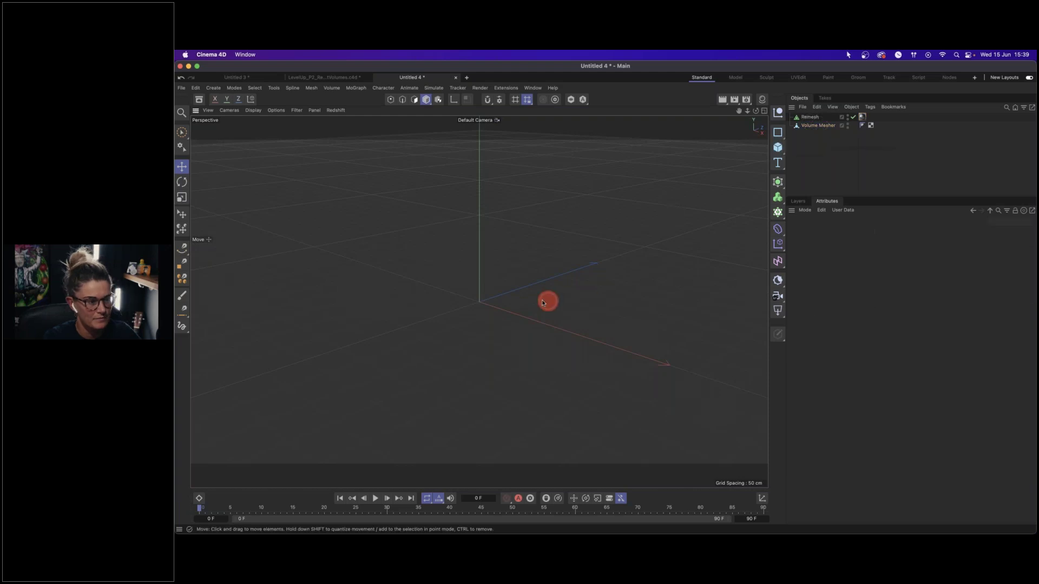
{"action": "left_click", "coordinate": [819, 126]}
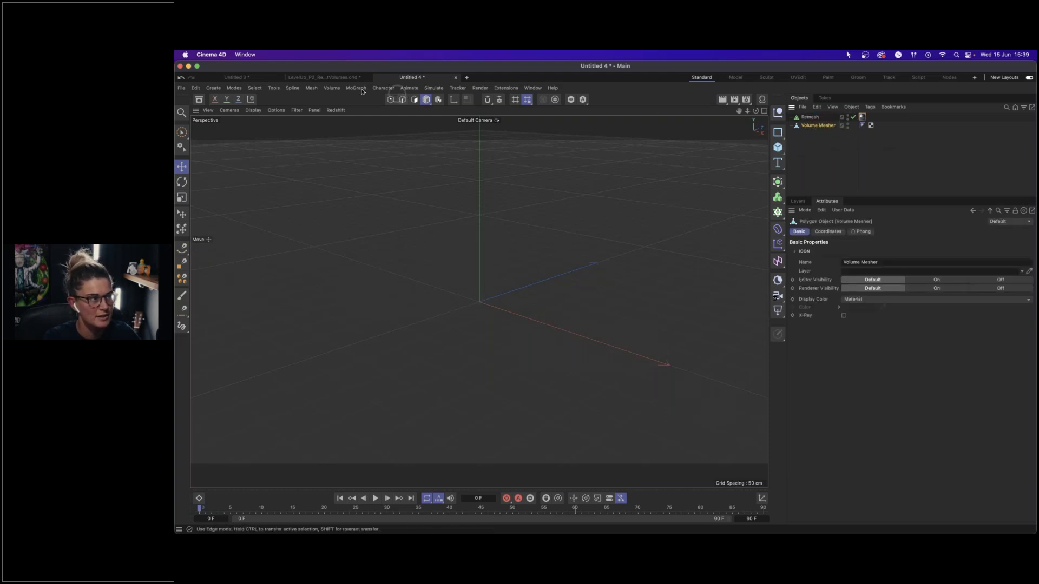
- Close the Untitled 3 fog project without saving and create another empty project, going back to Untitled 4
{"action": "left_click", "coordinate": [249, 78]}
{"action": "left_click", "coordinate": [281, 77]}
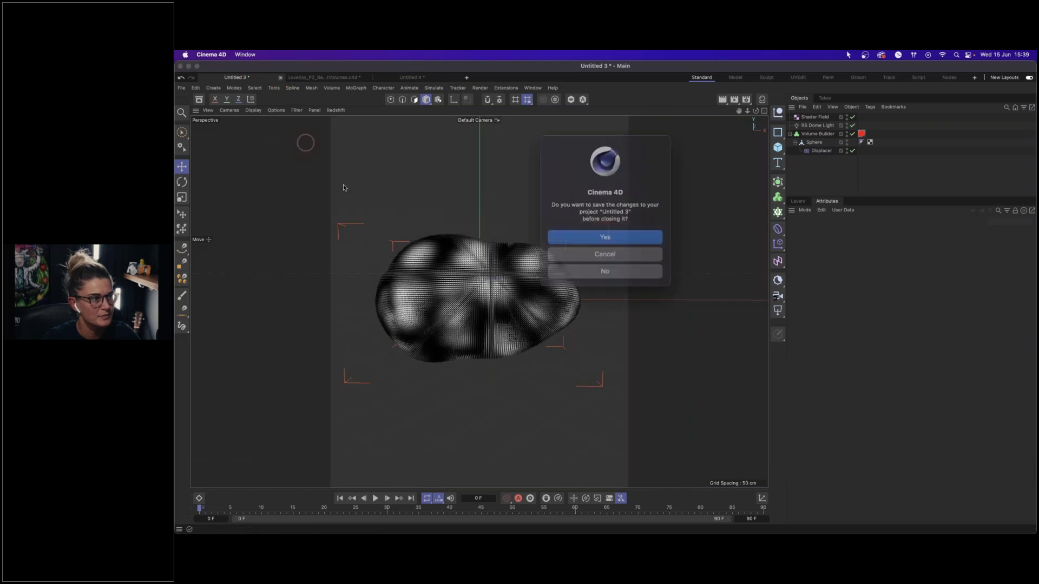
{"action": "left_click", "coordinate": [605, 263]}
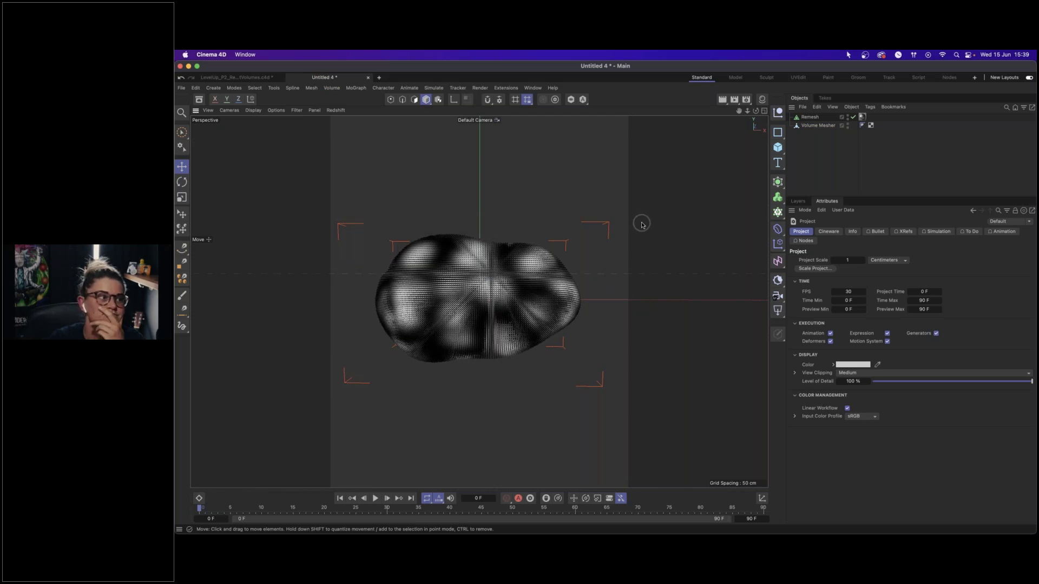
{"action": "left_click", "coordinate": [816, 126]}
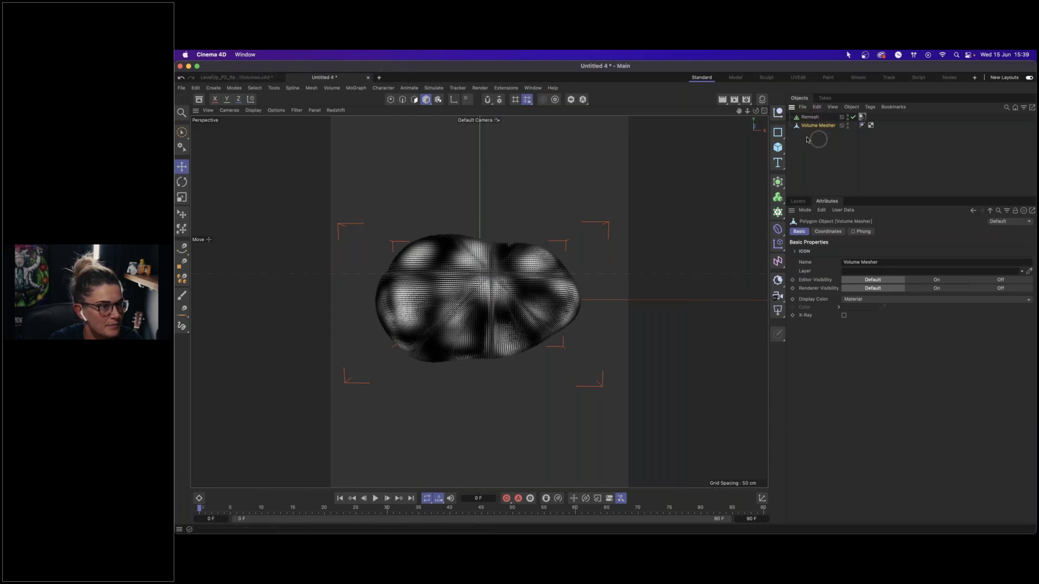
{"action": "left_click", "coordinate": [379, 78]}
{"action": "left_click", "coordinate": [335, 77]}
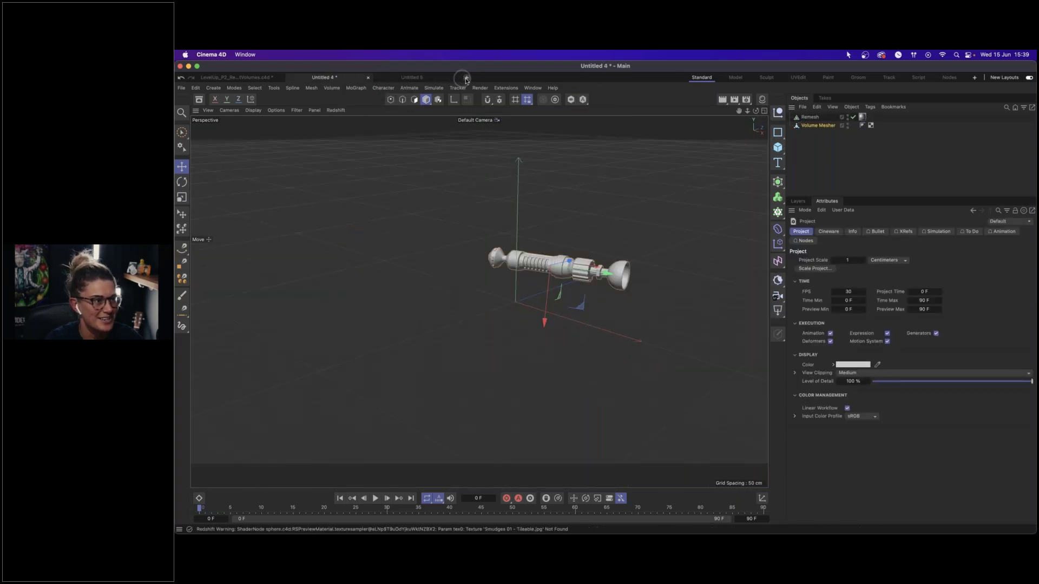
- Delete the Remesh object and set all of the Volume Mesher's position and rotation coordinates to 0
{"action": "left_click", "coordinate": [810, 117]}
{"action": "key", "text": "c"}
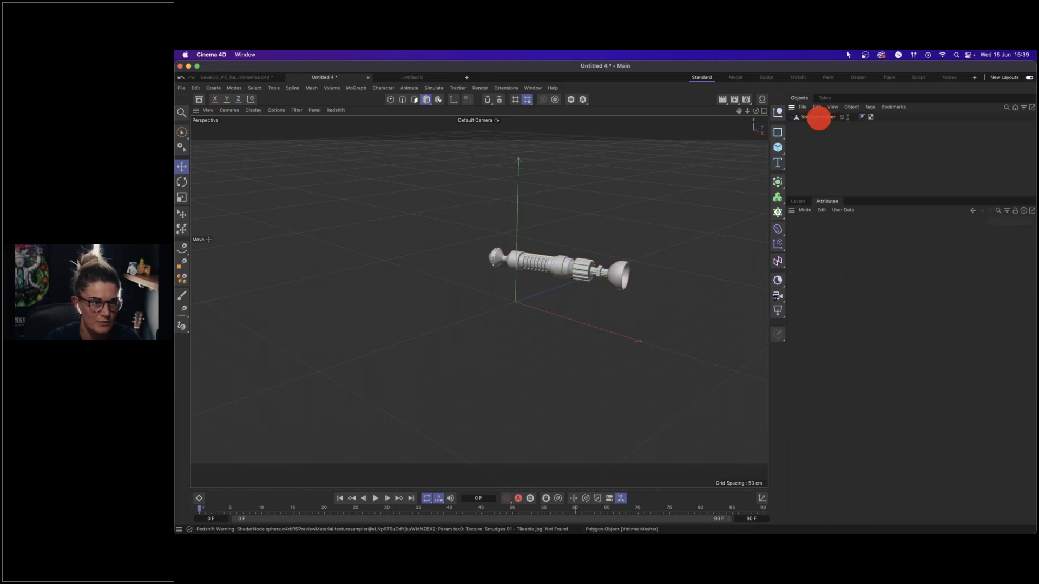
{"action": "left_click", "coordinate": [827, 231]}
{"action": "double_click", "coordinate": [830, 263]}
{"action": "type", "text": "0"}
{"action": "key", "text": "Tab"}
{"action": "type", "text": "0"}
{"action": "key", "text": "Tab"}
{"action": "type", "text": "0"}
{"action": "key", "text": "Tab"}
{"action": "type", "text": "0"}
{"action": "double_click", "coordinate": [892, 279]}
{"action": "type", "text": "0"}
{"action": "key", "text": "Return"}
{"action": "left_click", "coordinate": [593, 277]}
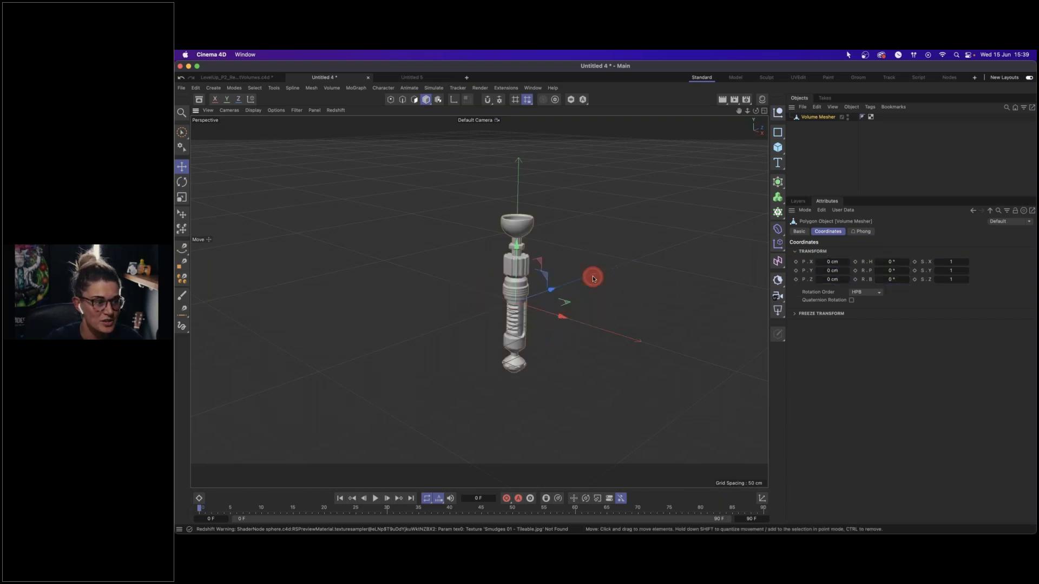
- Hide the grid in the perspective viewport around the upright lightsaber handle
{"action": "middle_click_drag", "start_coordinate": [503, 282], "coordinate": [525, 304], "text": "alt"}
{"action": "left_click_drag", "start_coordinate": [528, 303], "coordinate": [568, 286], "text": "alt"}
{"action": "left_click", "coordinate": [298, 110]}
{"action": "left_click", "coordinate": [317, 161]}
{"action": "left_click_drag", "start_coordinate": [593, 341], "coordinate": [630, 335], "text": "alt"}
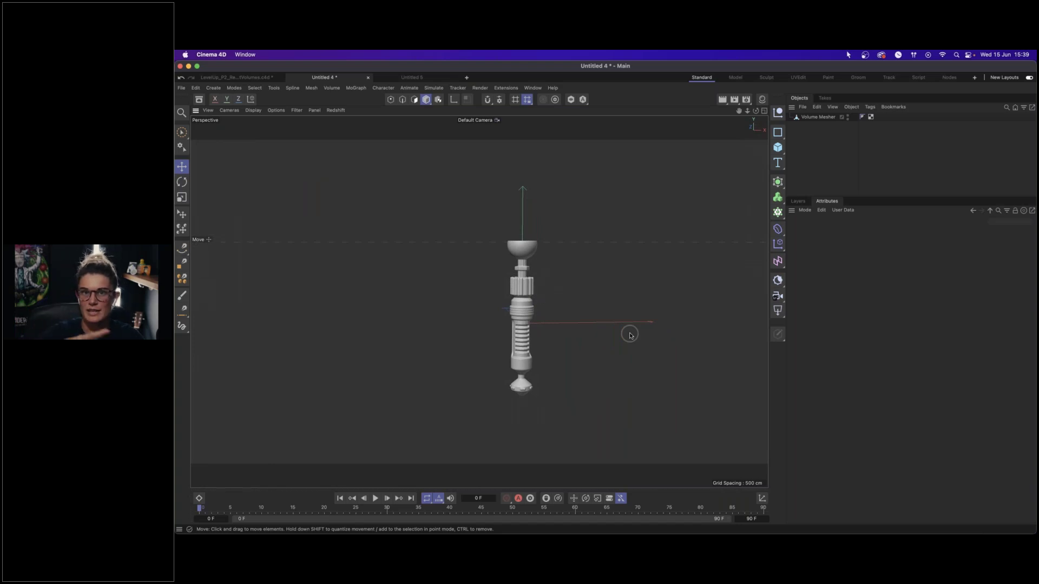
{"action": "left_click_drag", "start_coordinate": [567, 305], "coordinate": [523, 314], "text": "alt"}
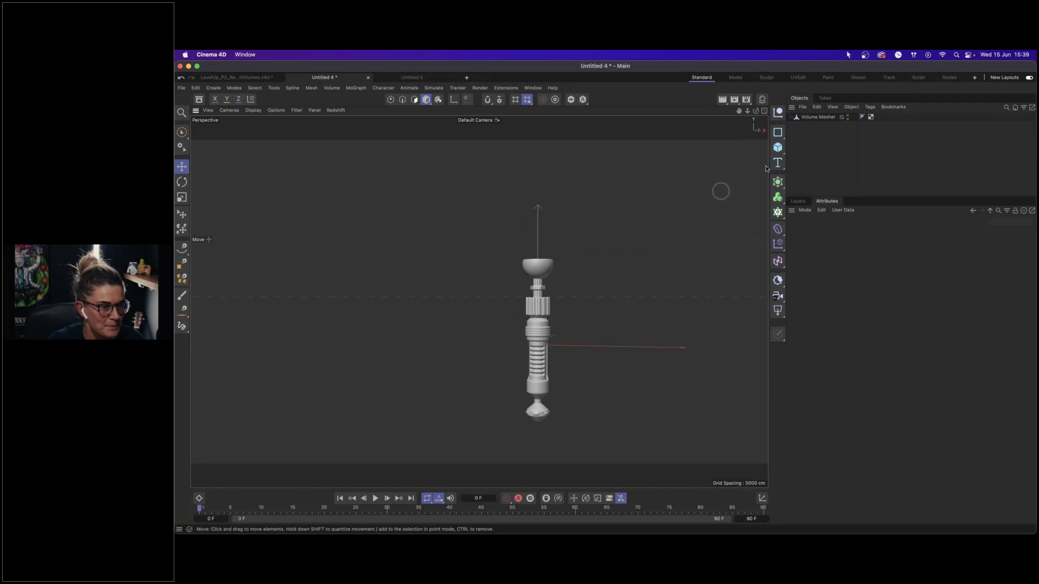
- Set the render output size to 1080 x 1350 pixels and close the render settings
{"action": "left_click", "coordinate": [747, 100]}
{"action": "left_click", "coordinate": [753, 94]}
{"action": "key", "text": "super+b"}
{"action": "left_click", "coordinate": [921, 132]}
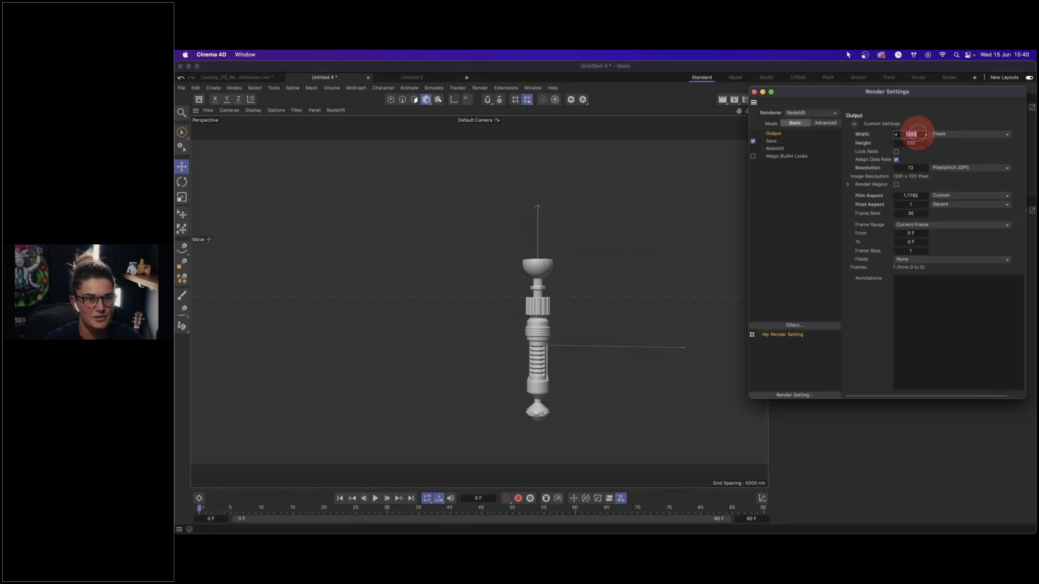
{"action": "type", "text": "1080"}
{"action": "key", "text": "Tab"}
{"action": "type", "text": "1350"}
{"action": "key", "text": "Return"}
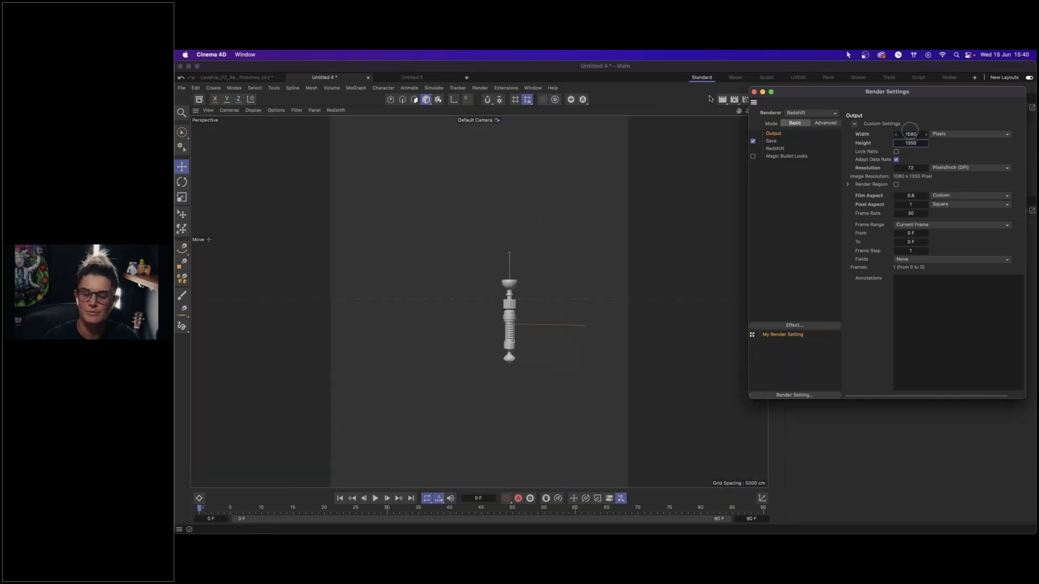
{"action": "left_click", "coordinate": [753, 91]}
- Open the Redshift RenderView and dock it beside the perspective viewport
{"action": "left_click", "coordinate": [529, 89]}
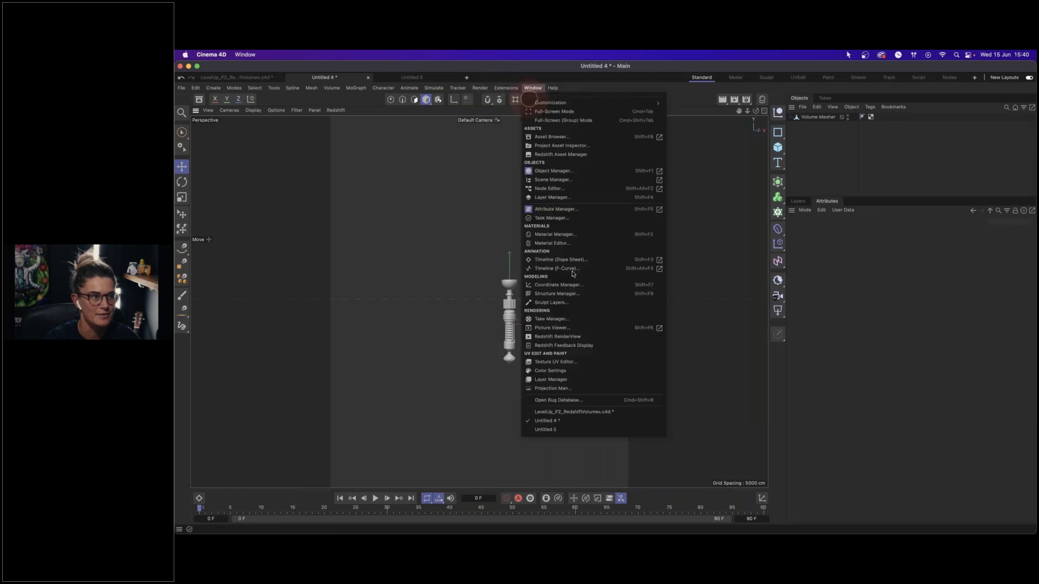
{"action": "left_click", "coordinate": [574, 317]}
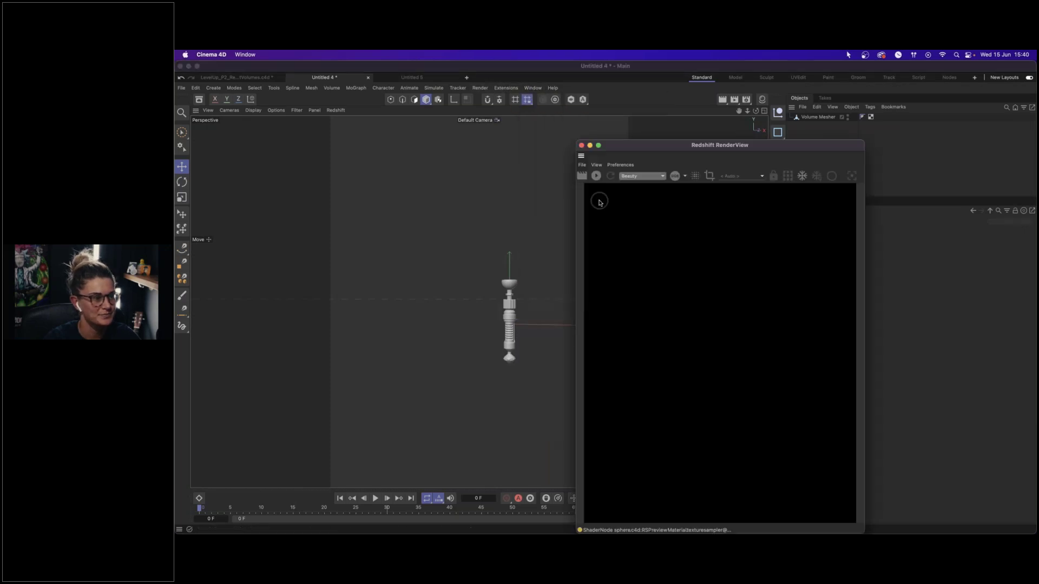
{"action": "left_click_drag", "start_coordinate": [581, 155], "coordinate": [245, 184]}
{"action": "mouse_move", "coordinate": [668, 313]}
{"action": "right_mouse_down", "text": "alt"}
{"action": "mouse_move", "coordinate": [702, 302]}
{"action": "mouse_move", "coordinate": [649, 309]}
{"action": "mouse_move", "coordinate": [666, 309]}
{"action": "right_mouse_up", "text": "alt"}
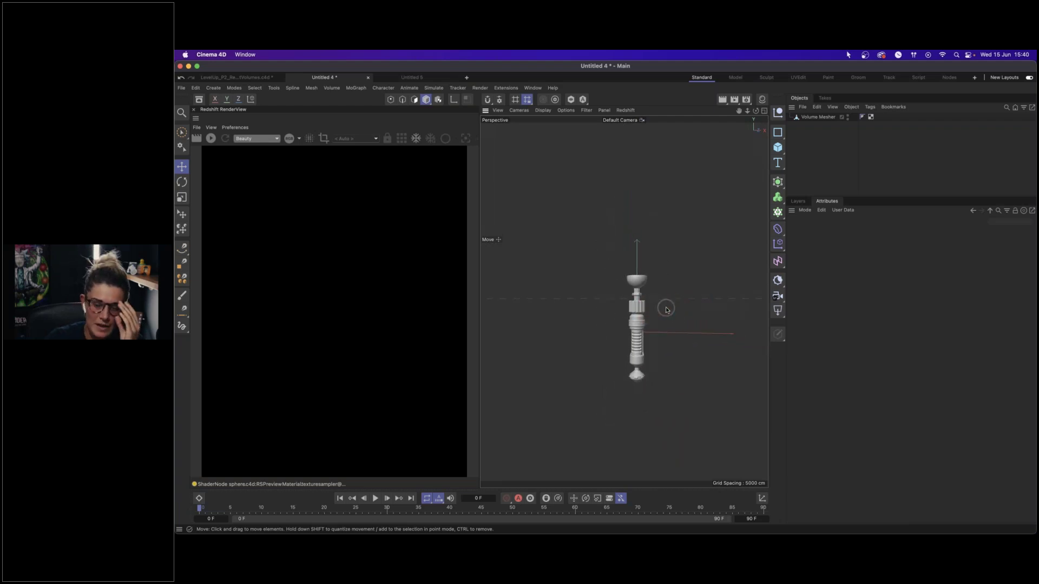
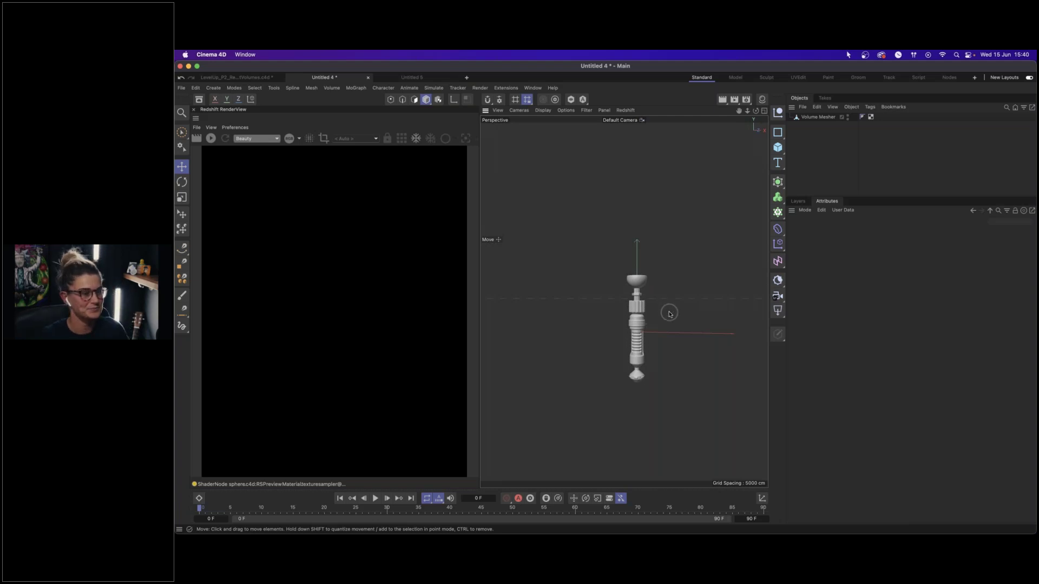
- Switch to the empty Untitled 5 project, close its RenderView, and set its renderer to Redshift
{"action": "left_click", "coordinate": [417, 77]}
{"action": "left_click", "coordinate": [194, 109]}
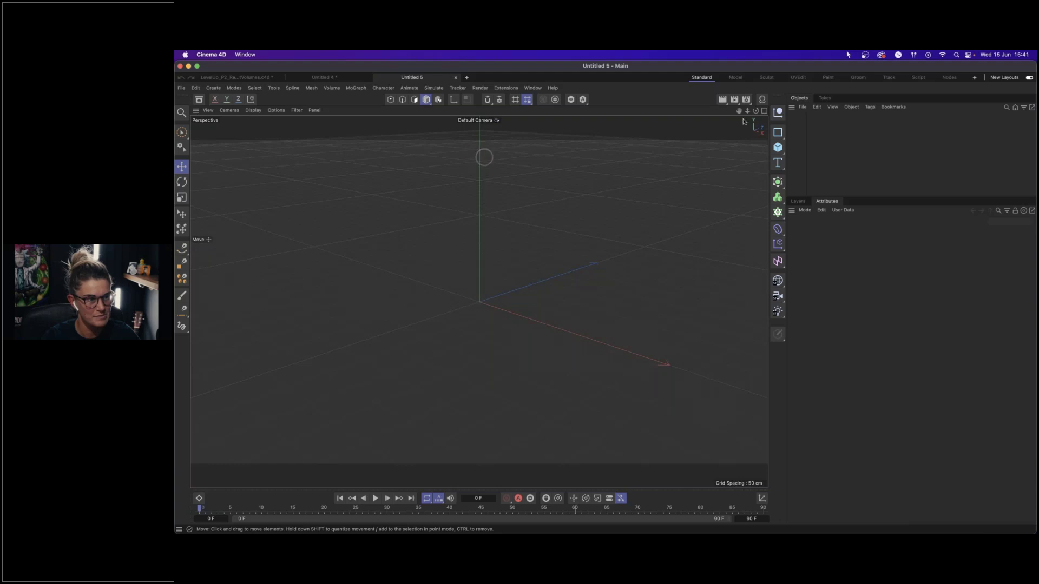
{"action": "left_click", "coordinate": [746, 100]}
{"action": "left_click", "coordinate": [806, 112]}
{"action": "left_click", "coordinate": [803, 121]}
{"action": "left_click", "coordinate": [751, 92]}
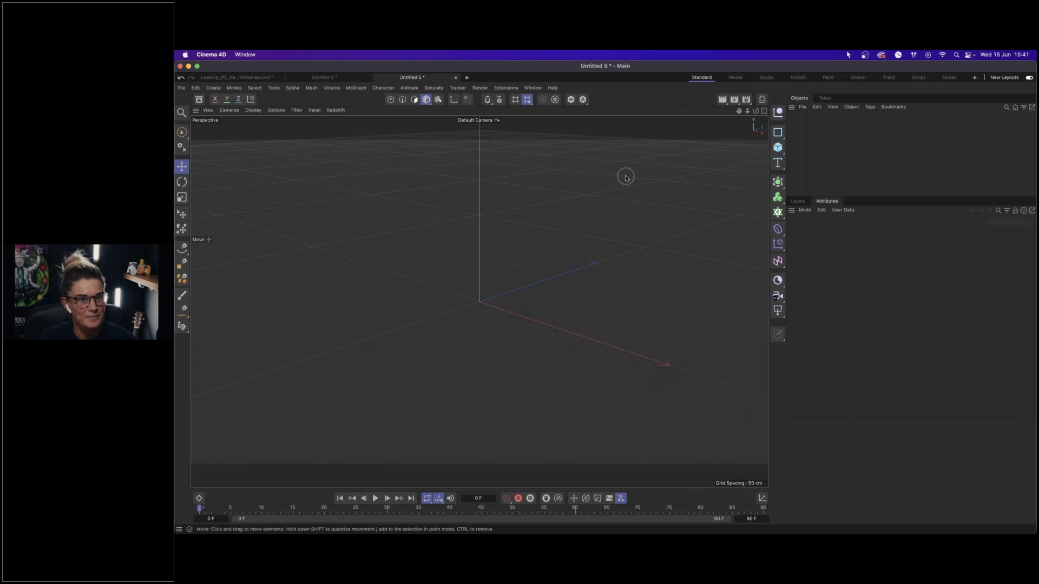
{"action": "left_click", "coordinate": [533, 88]}
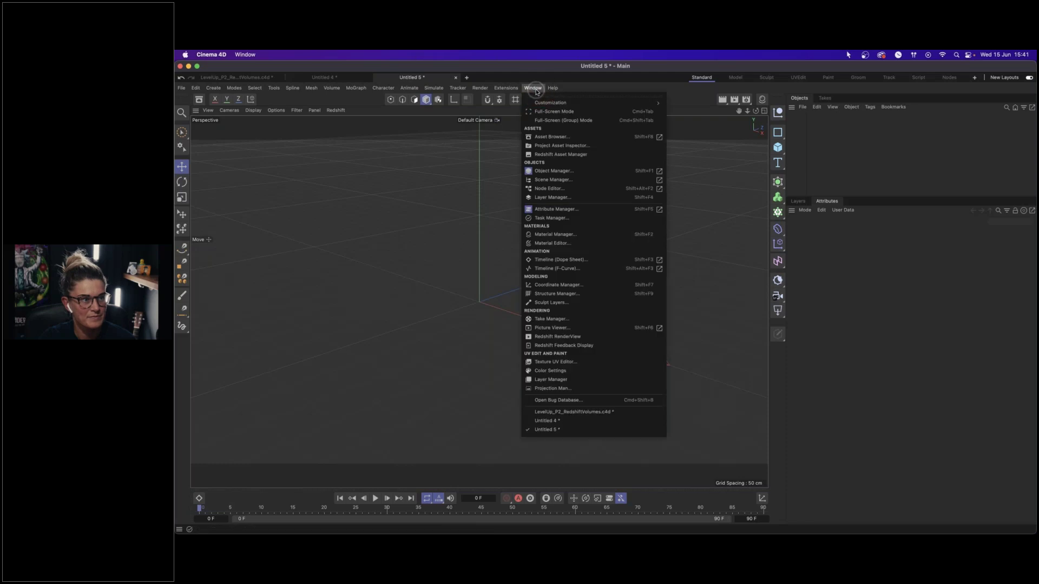
{"action": "mouse_move", "coordinate": [580, 105]}
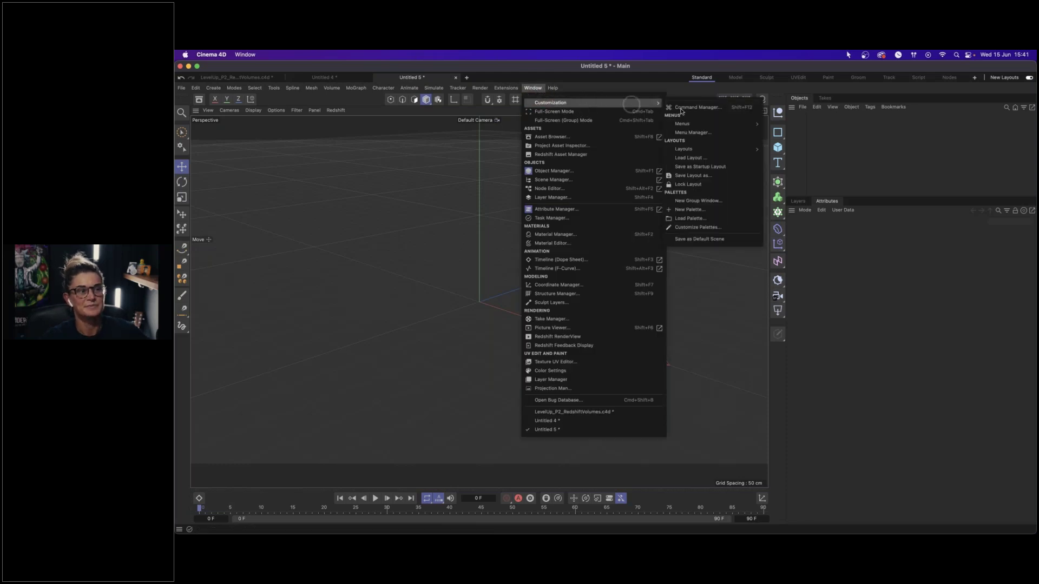
{"action": "left_click", "coordinate": [744, 129]}
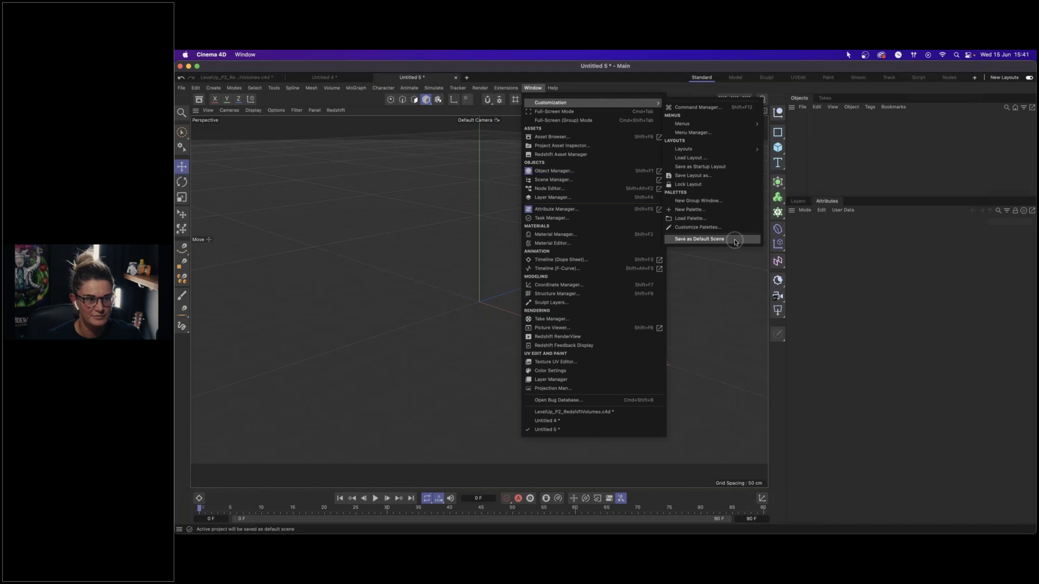
{"action": "left_click", "coordinate": [728, 281]}
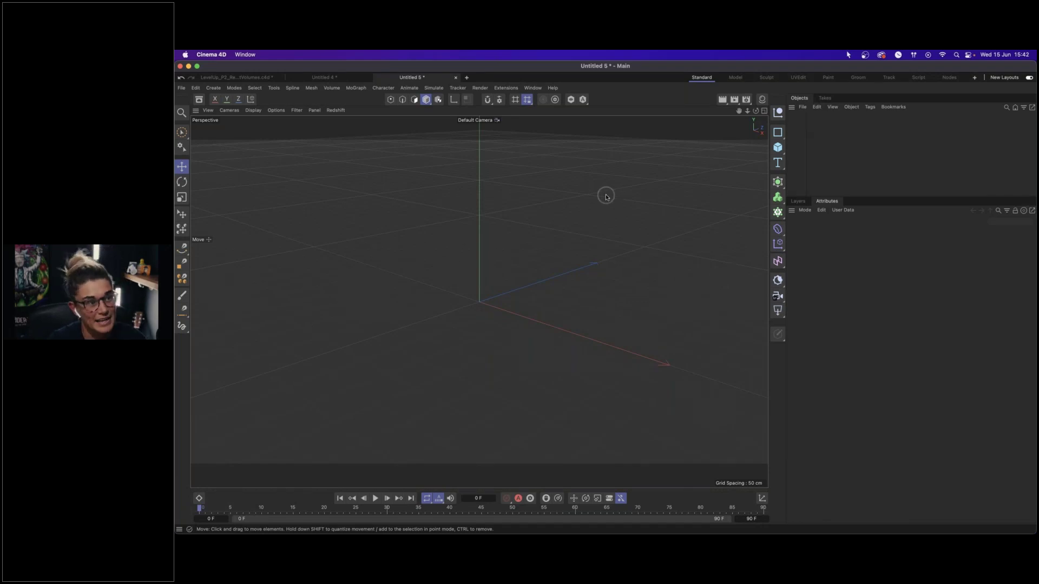
- Switch to the Untitled 4 project with the lightsaber handle and dock the Redshift RenderView beside the perspective viewport
{"action": "left_click", "coordinate": [324, 77]}
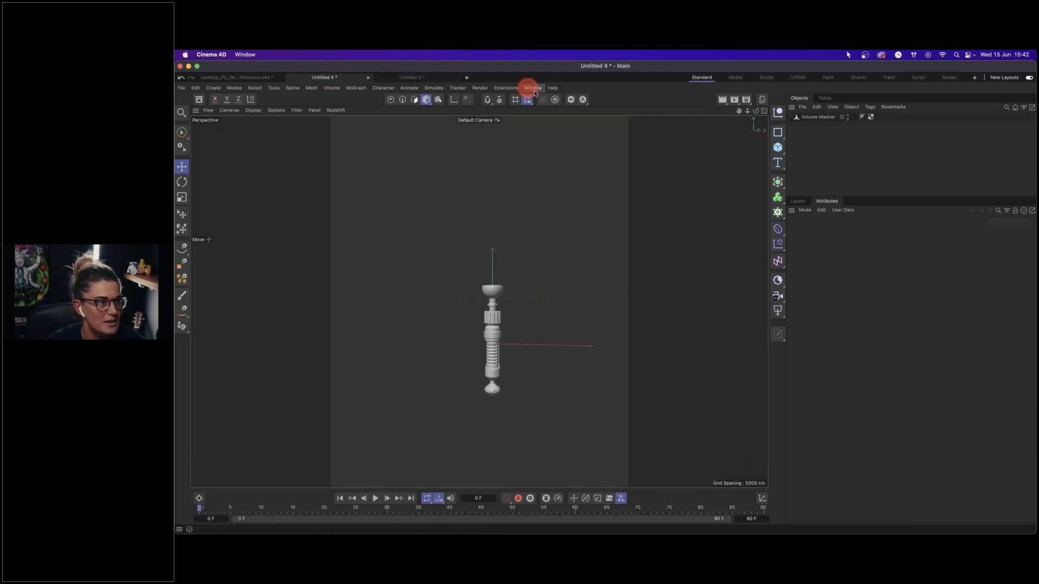
{"action": "left_click", "coordinate": [533, 88]}
{"action": "left_click", "coordinate": [467, 262]}
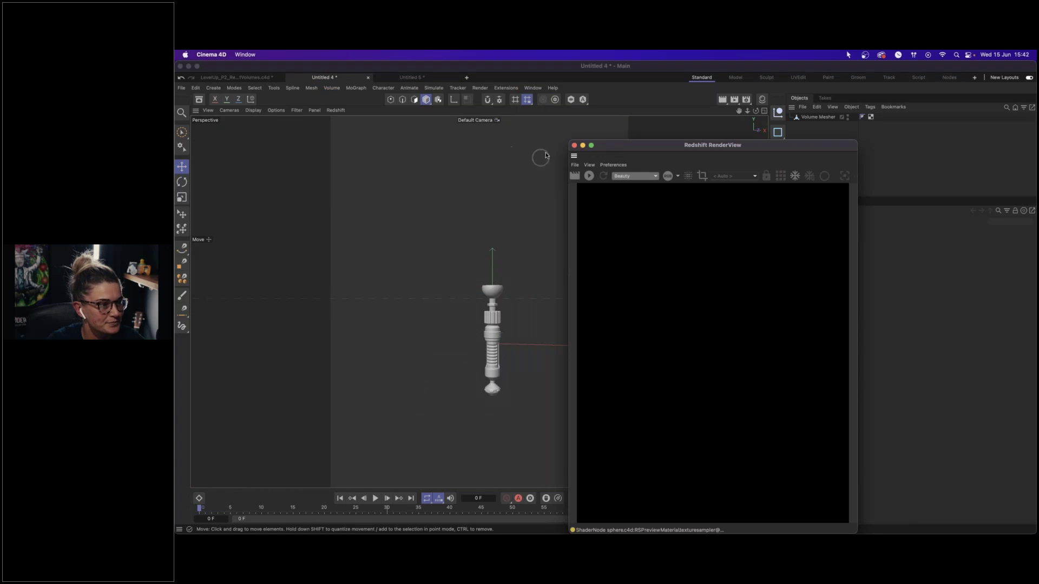
{"action": "left_click_drag", "start_coordinate": [574, 155], "coordinate": [221, 181]}
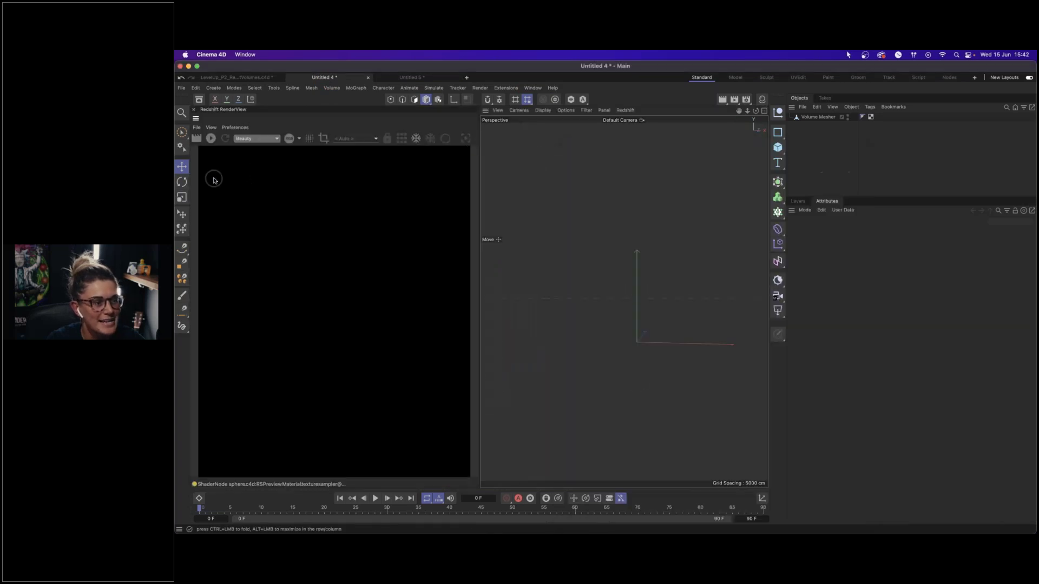
{"action": "right_click_drag", "start_coordinate": [652, 302], "coordinate": [670, 297], "text": "alt"}
{"action": "left_click_drag", "start_coordinate": [619, 312], "coordinate": [648, 313], "text": "alt"}
{"action": "right_click_drag", "start_coordinate": [648, 313], "coordinate": [633, 315], "text": "alt"}
{"action": "middle_click_drag", "start_coordinate": [635, 315], "coordinate": [636, 338], "text": "alt"}
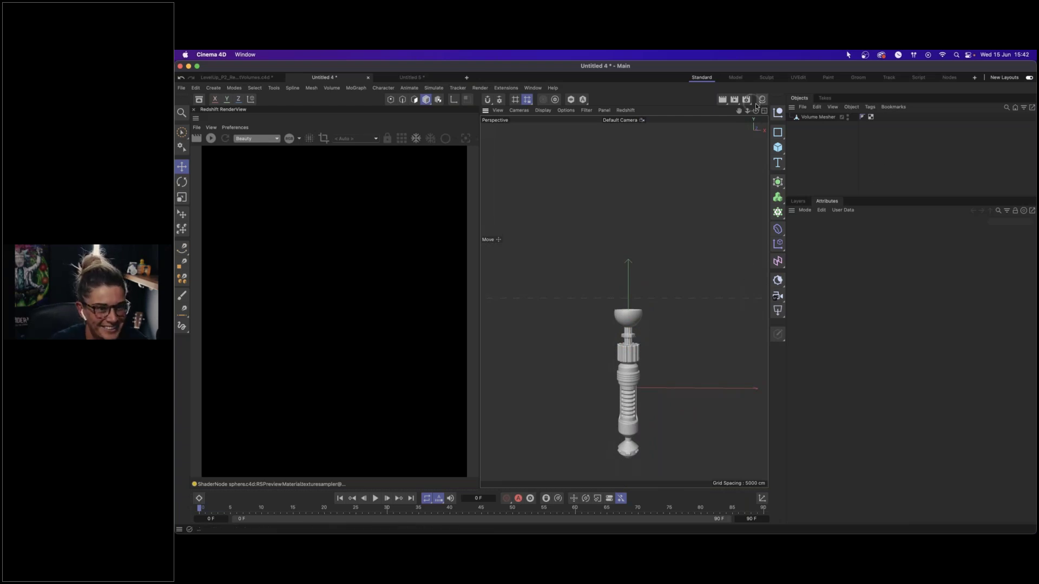
- Add a Capsule primitive to the lightsaber handle scene as the blade
{"action": "left_click", "coordinate": [812, 118]}
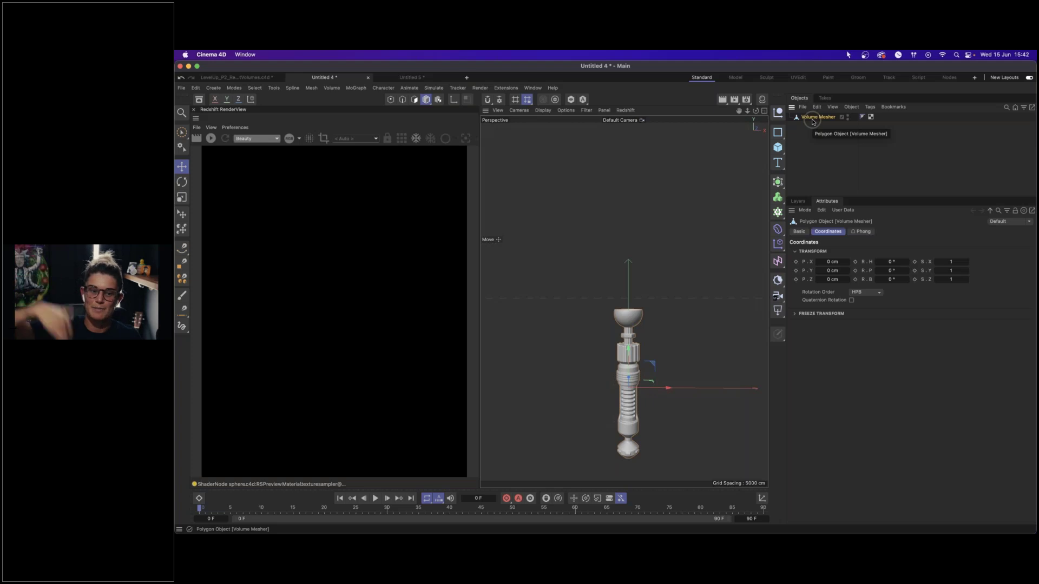
{"action": "left_click", "coordinate": [678, 333]}
{"action": "right_click_drag", "start_coordinate": [685, 328], "coordinate": [680, 320], "text": "alt"}
{"action": "middle_click_drag", "start_coordinate": [680, 319], "coordinate": [653, 359], "text": "alt"}
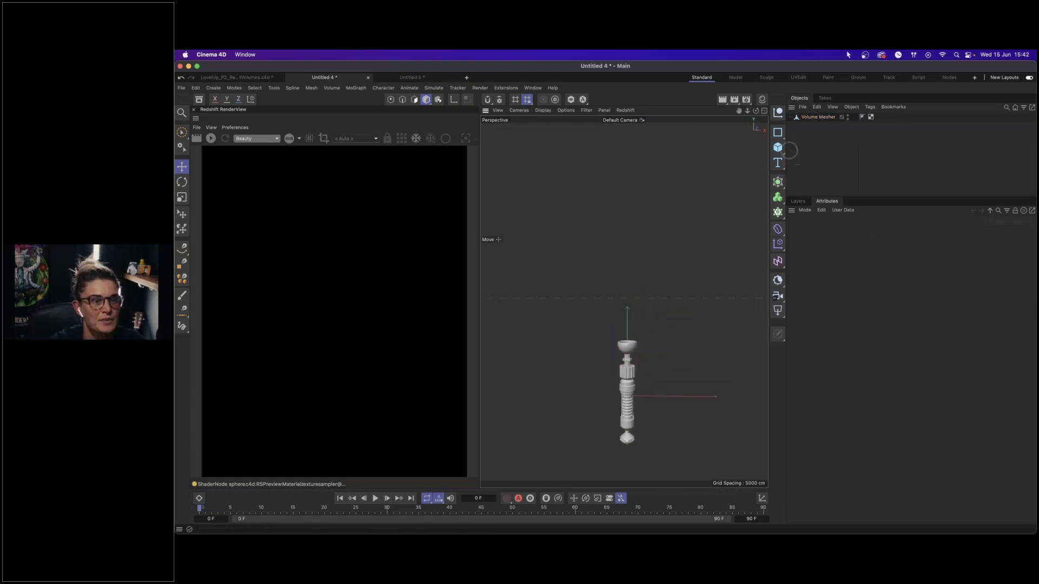
{"action": "left_click", "coordinate": [780, 151]}
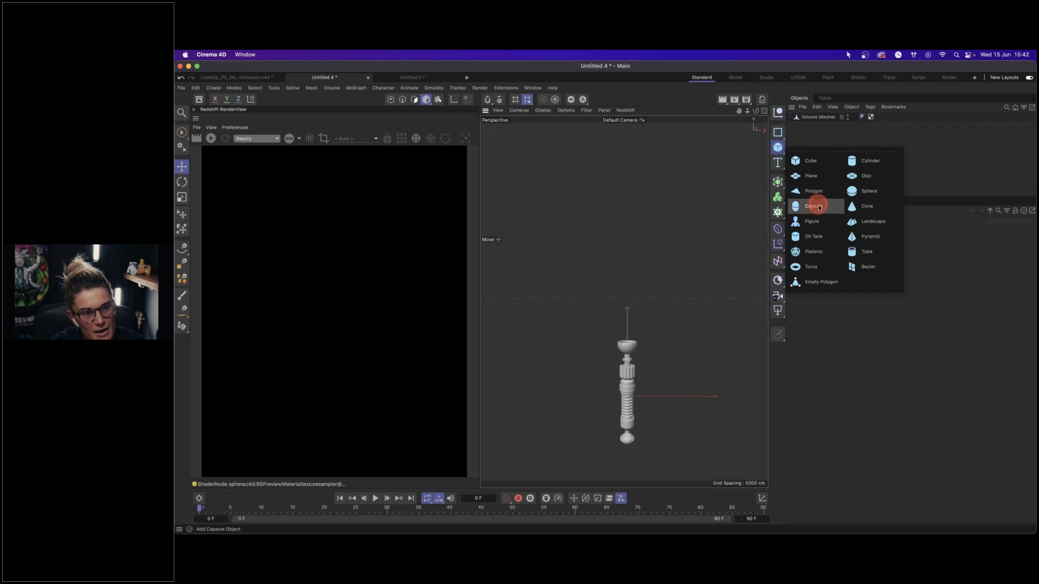
{"action": "left_click", "coordinate": [813, 206]}
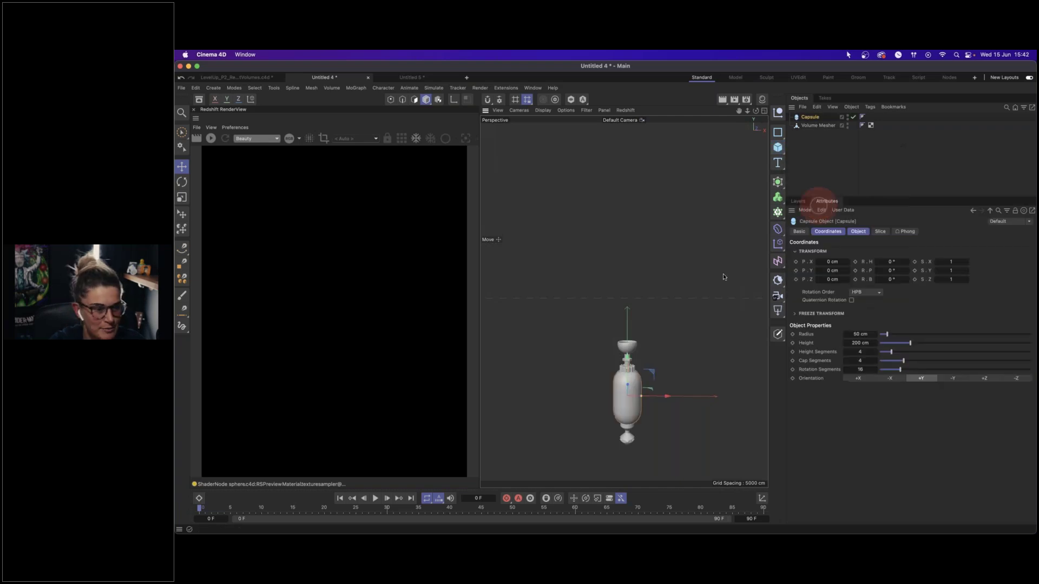
- Set the capsule's height to 750 cm and move it up so it stands on top of the handle
{"action": "left_click", "coordinate": [629, 348]}
{"action": "left_click", "coordinate": [763, 498]}
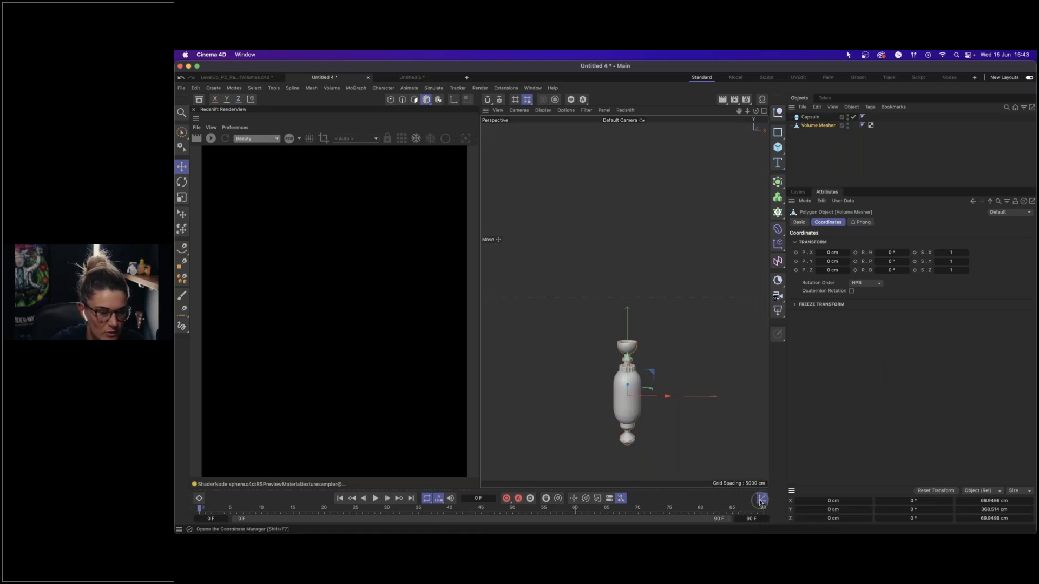
{"action": "left_click", "coordinate": [762, 499]}
{"action": "left_click", "coordinate": [628, 406]}
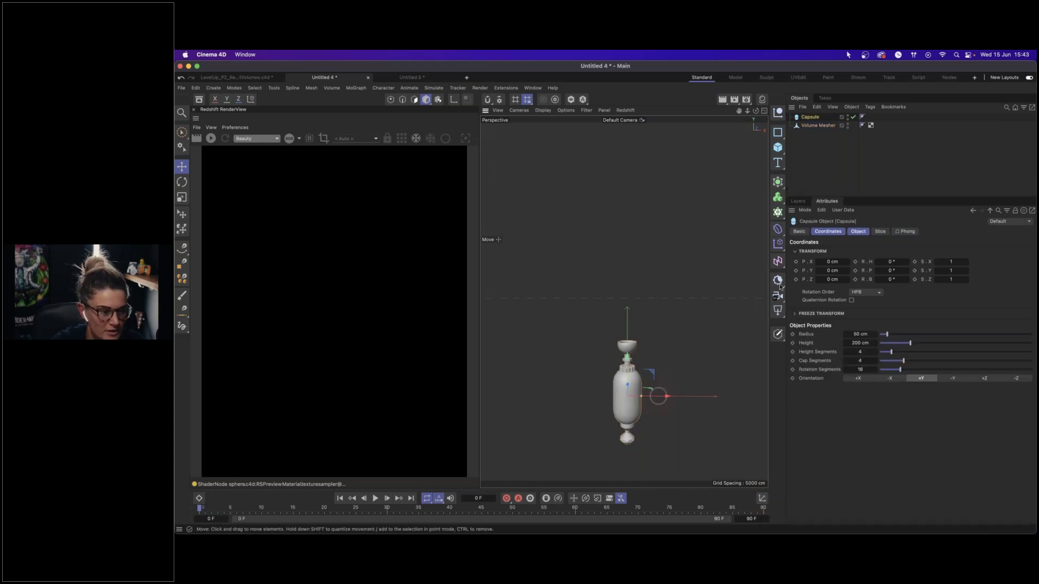
{"action": "left_click", "coordinate": [858, 231]}
{"action": "left_click", "coordinate": [861, 260]}
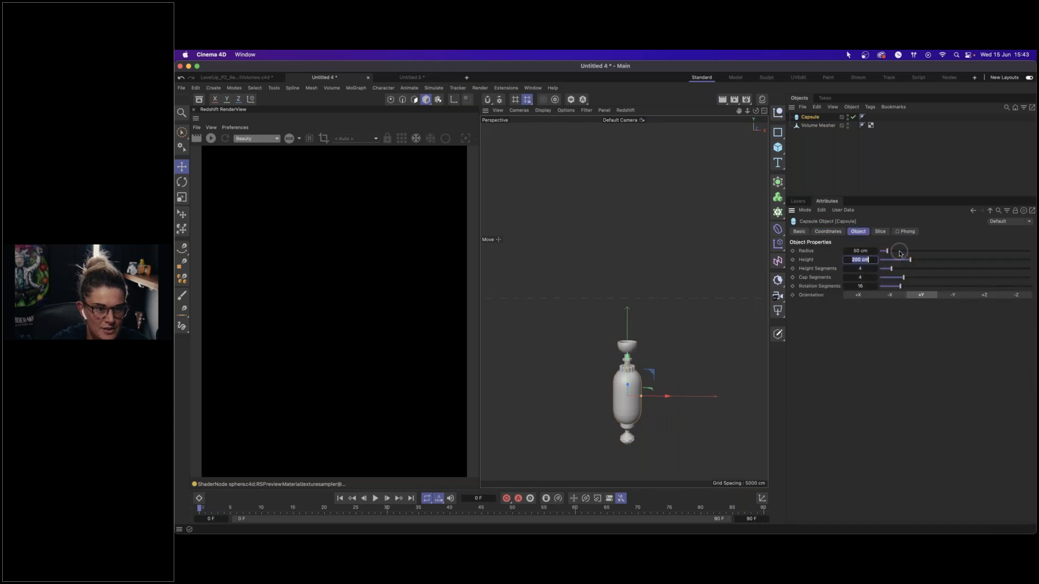
{"action": "type", "text": "750"}
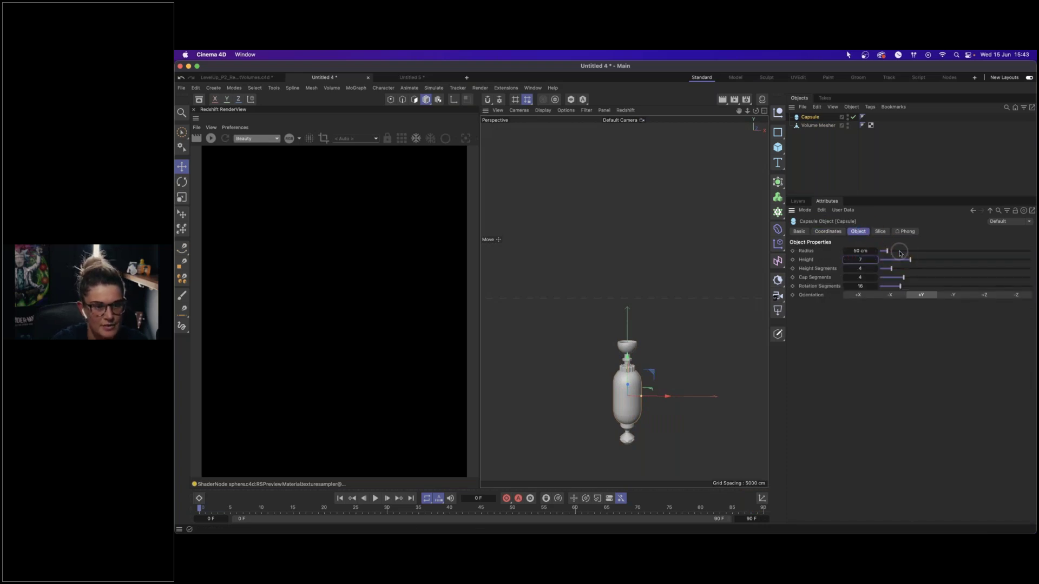
{"action": "key", "text": "Return"}
{"action": "left_click_drag", "start_coordinate": [624, 370], "coordinate": [643, 216]}
{"action": "middle_click_drag", "start_coordinate": [666, 309], "coordinate": [661, 351], "text": "alt"}
- Set the capsule's radius to 20 cm and lower it slightly into the cup at the top of the handle
{"action": "left_click", "coordinate": [862, 251]}
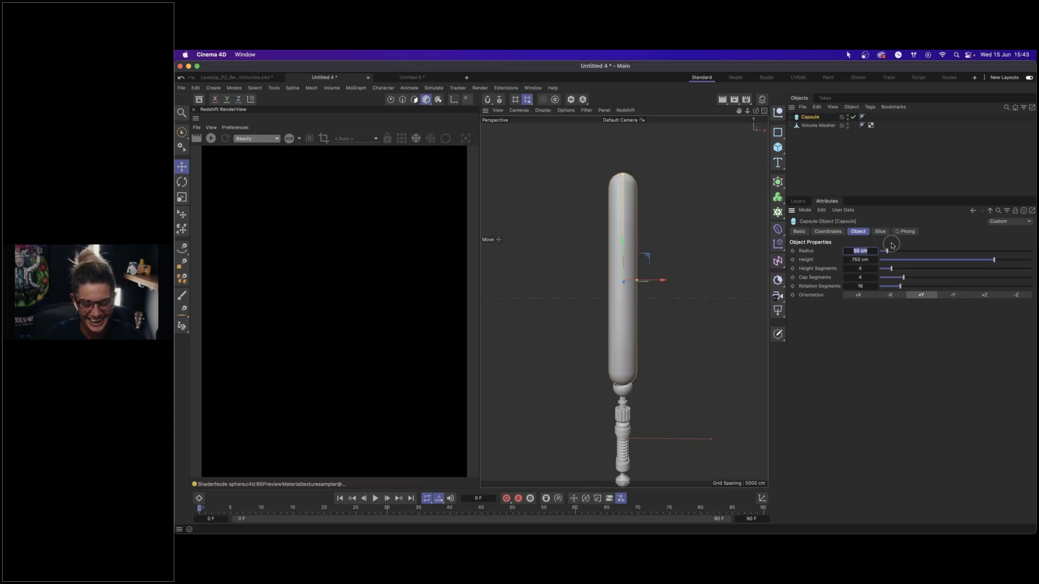
{"action": "type", "text": "20"}
{"action": "key", "text": "Return"}
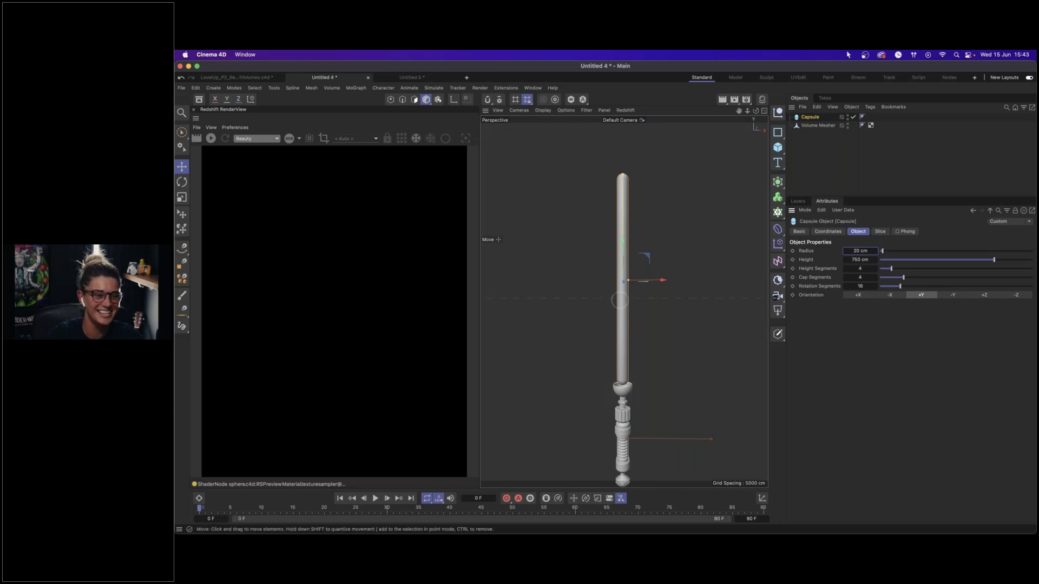
{"action": "left_click_drag", "start_coordinate": [622, 252], "coordinate": [622, 260]}
{"action": "left_click", "coordinate": [623, 377]}
{"action": "mouse_move", "coordinate": [624, 380]}
{"action": "left_mouse_down", "text": "alt"}
{"action": "mouse_move", "coordinate": [622, 429]}
{"action": "mouse_move", "coordinate": [626, 372]}
{"action": "left_mouse_up", "text": "alt"}
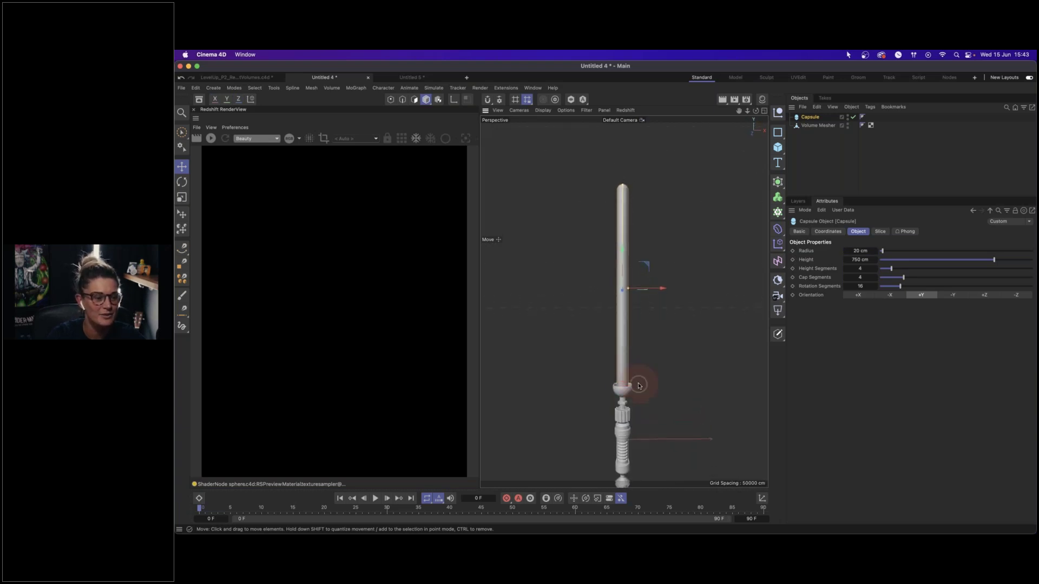
{"action": "middle_click_drag", "start_coordinate": [638, 383], "coordinate": [634, 371], "text": "alt"}
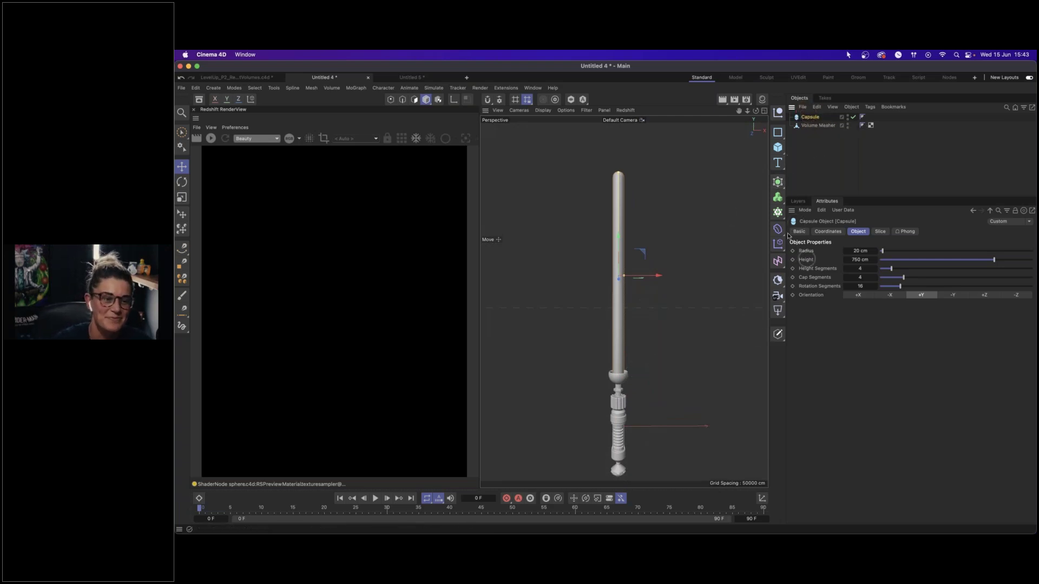
- Add a Taper deformer as a child of the capsule and fit it to its parent
{"action": "left_click_drag", "start_coordinate": [777, 233], "coordinate": [705, 229]}
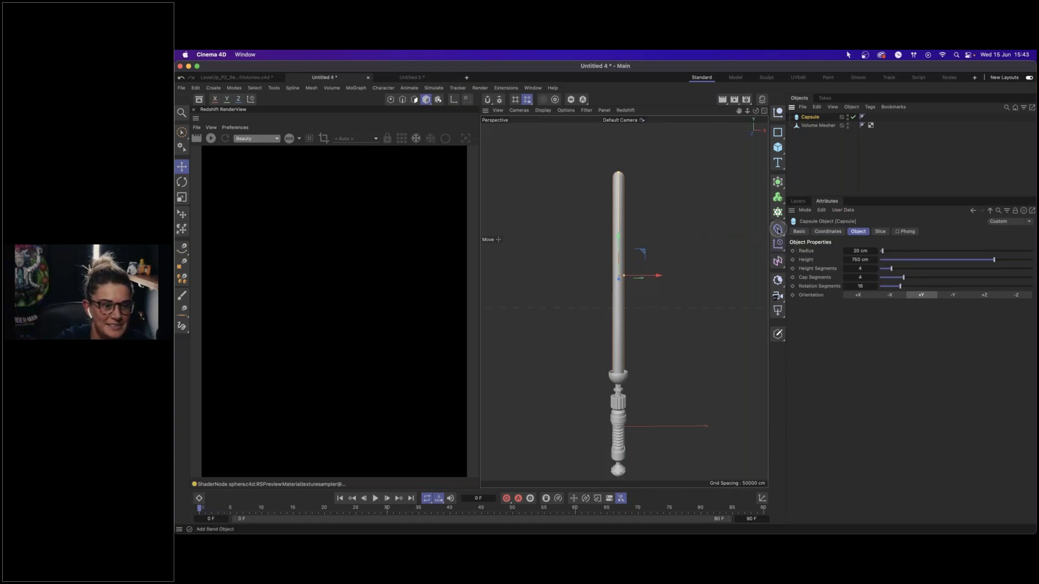
{"action": "left_click", "coordinate": [778, 230]}
{"action": "left_click_drag", "start_coordinate": [779, 232], "coordinate": [883, 260]}
{"action": "left_click", "coordinate": [813, 124]}
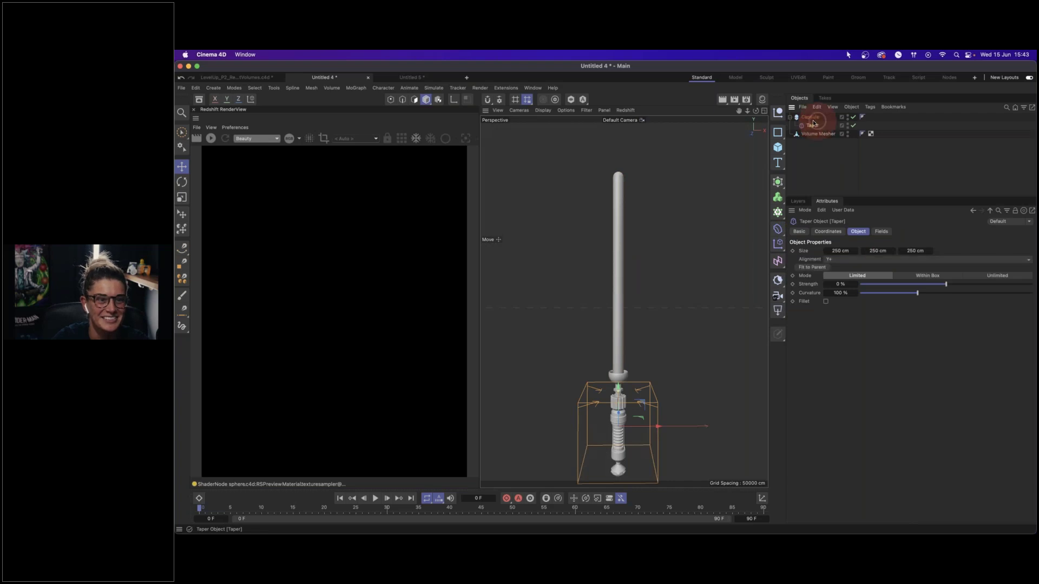
{"action": "left_click", "coordinate": [811, 268]}
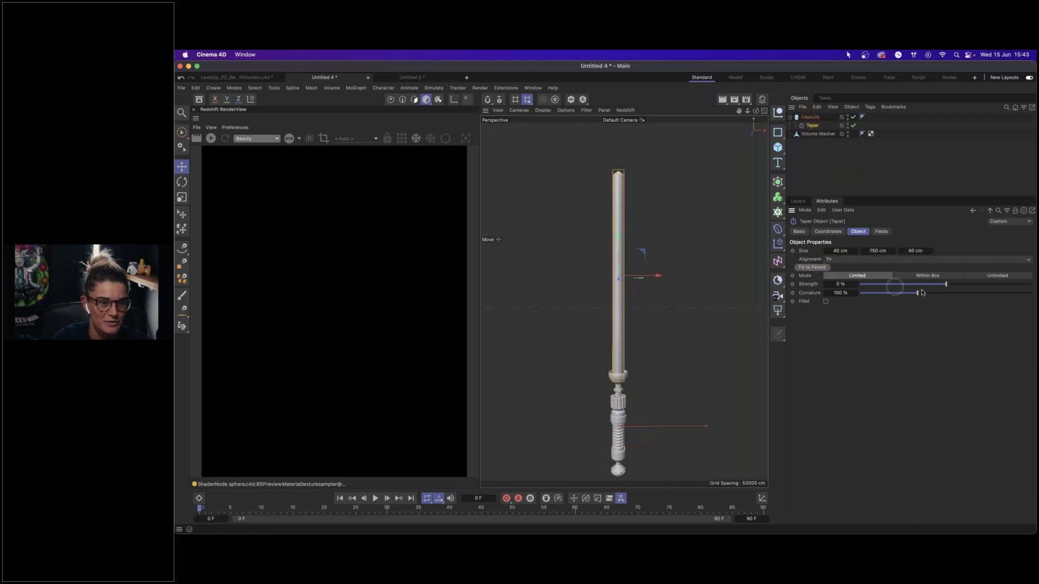
- Set the Taper's curvature to 0% and strength to 50%, and hide its cage in the viewport
{"action": "double_click", "coordinate": [840, 293]}
{"action": "type", "text": "0"}
{"action": "key", "text": "Return"}
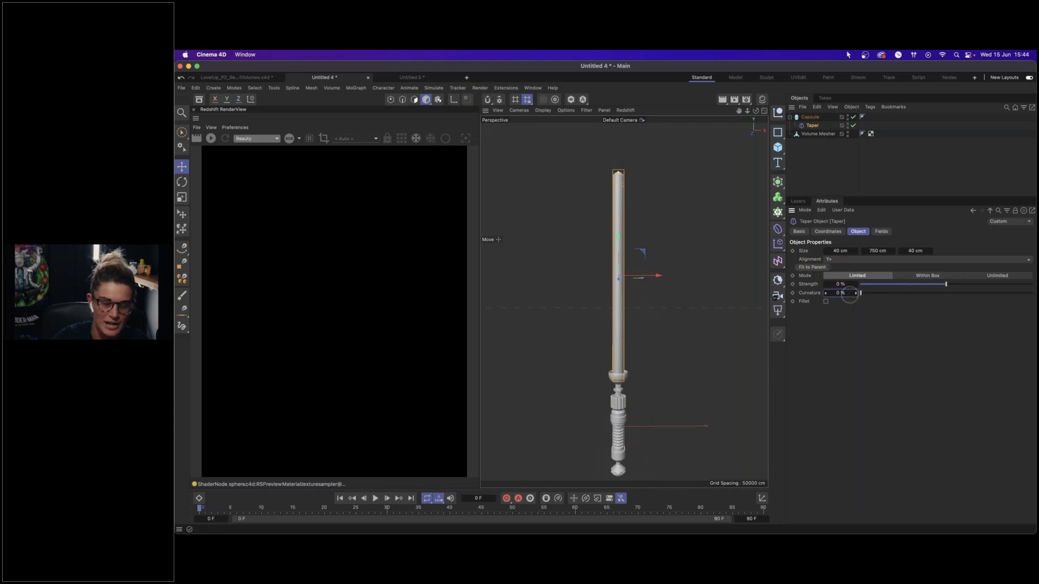
{"action": "left_click", "coordinate": [939, 285]}
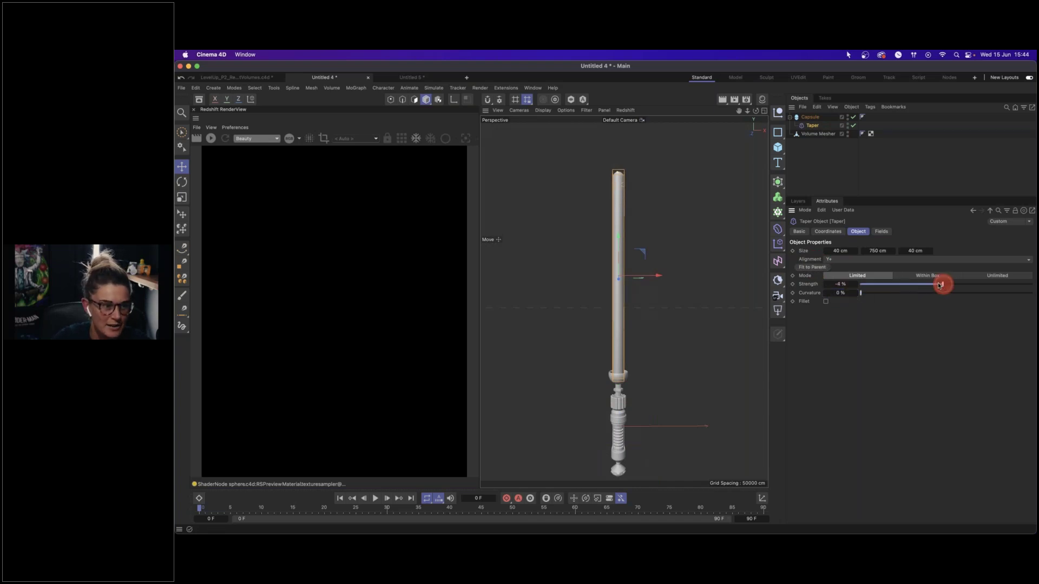
{"action": "left_click_drag", "start_coordinate": [940, 285], "coordinate": [953, 284]}
{"action": "double_click", "coordinate": [840, 284]}
{"action": "type", "text": "50"}
{"action": "key", "text": "Return"}
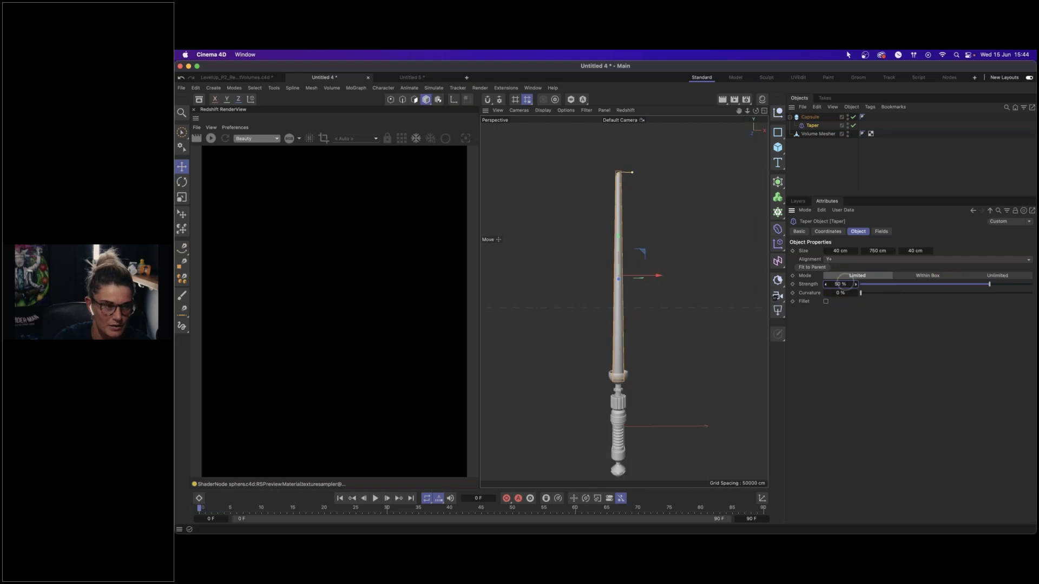
{"action": "left_click", "coordinate": [848, 126]}
{"action": "left_click", "coordinate": [651, 307]}
- Smooth the blade capsule by setting 16 cap segments and 32 rotation segments
{"action": "left_click", "coordinate": [618, 278]}
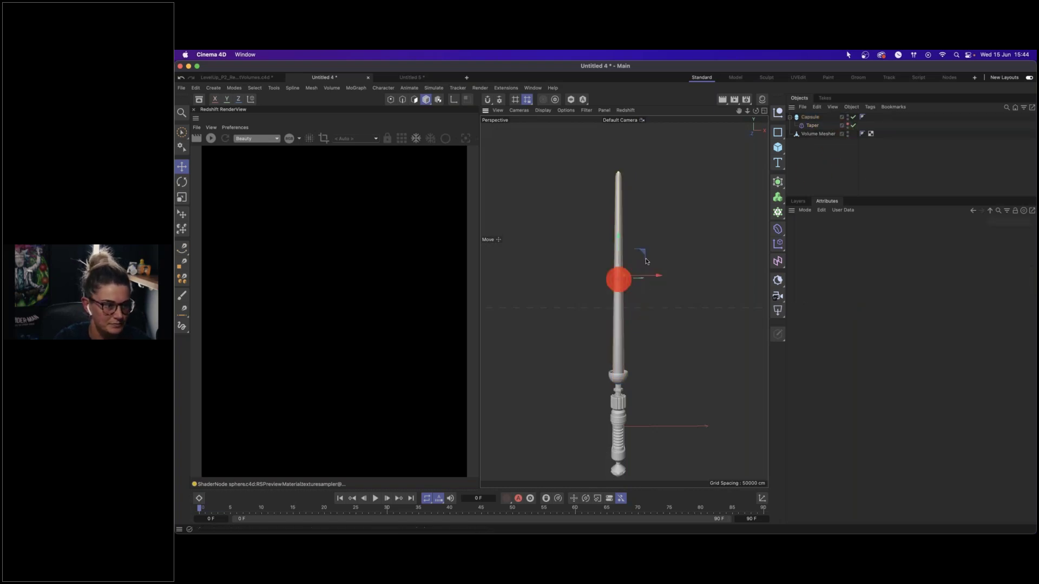
{"action": "left_click_drag", "start_coordinate": [626, 260], "coordinate": [741, 280], "text": "alt"}
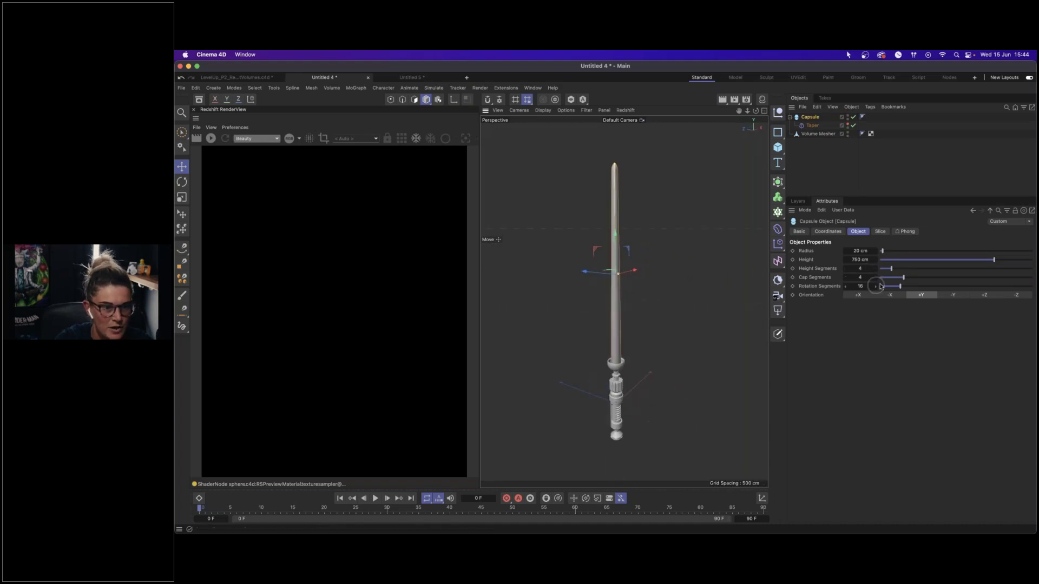
{"action": "left_click", "coordinate": [861, 277]}
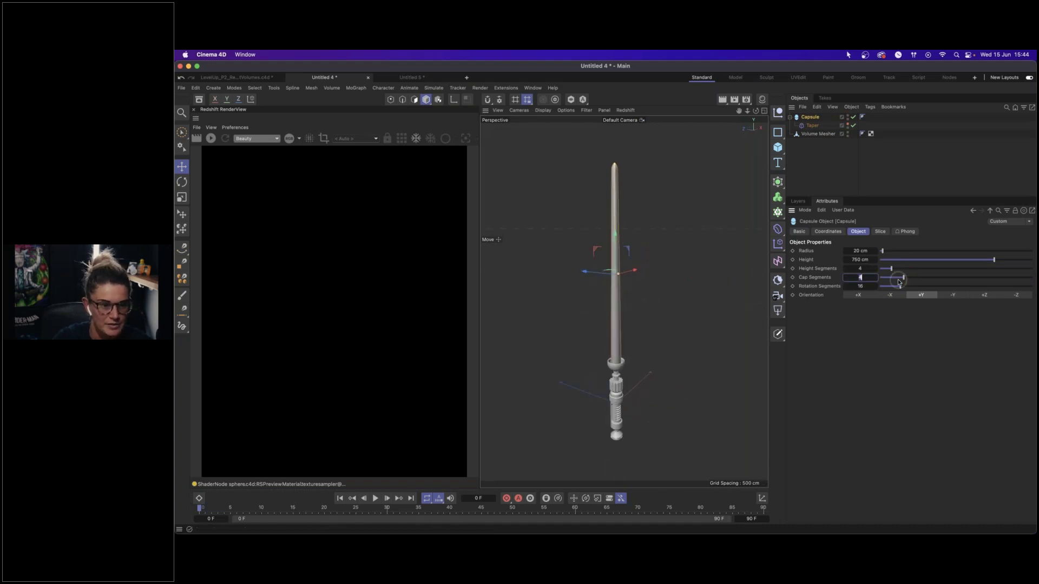
{"action": "left_click", "coordinate": [609, 247]}
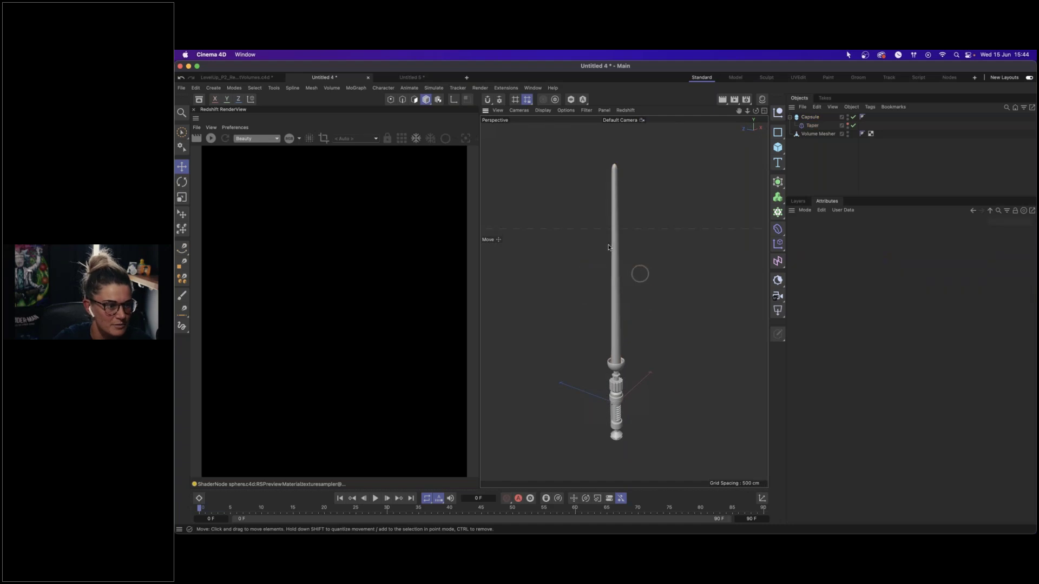
{"action": "mouse_move", "coordinate": [626, 222]}
{"action": "left_mouse_down", "text": "alt"}
{"action": "mouse_move", "coordinate": [615, 209]}
{"action": "mouse_move", "coordinate": [623, 219]}
{"action": "left_mouse_up", "text": "alt"}
{"action": "mouse_move", "coordinate": [640, 294]}
{"action": "left_mouse_down", "text": "alt"}
{"action": "mouse_move", "coordinate": [642, 271]}
{"action": "mouse_move", "coordinate": [643, 281]}
{"action": "left_mouse_up", "text": "alt"}
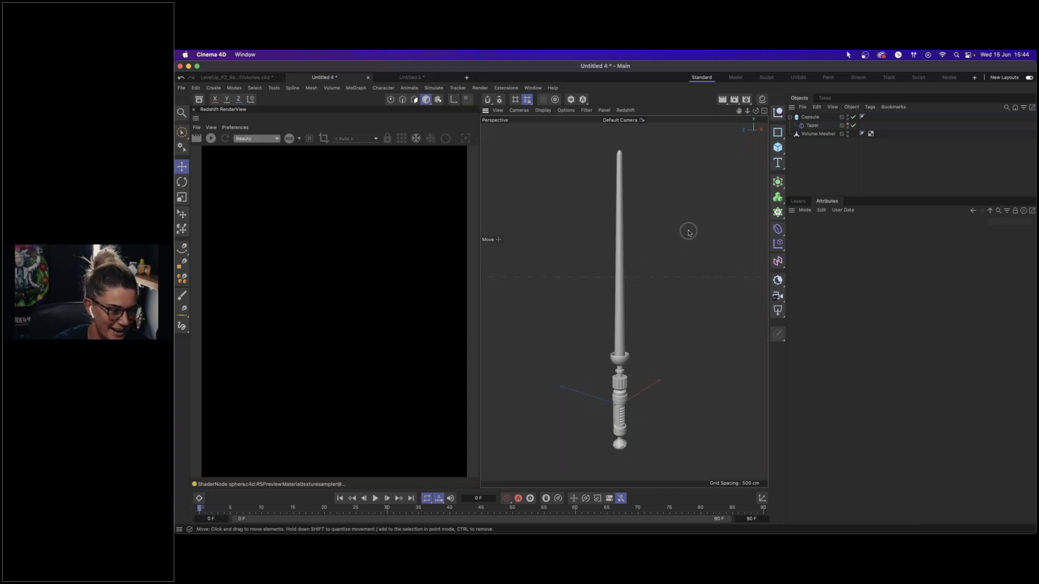
- Rename the blade capsule as Inner
{"action": "double_click", "coordinate": [810, 117]}
{"action": "key", "text": "BackSpace"}
{"action": "type", "text": "Inner"}
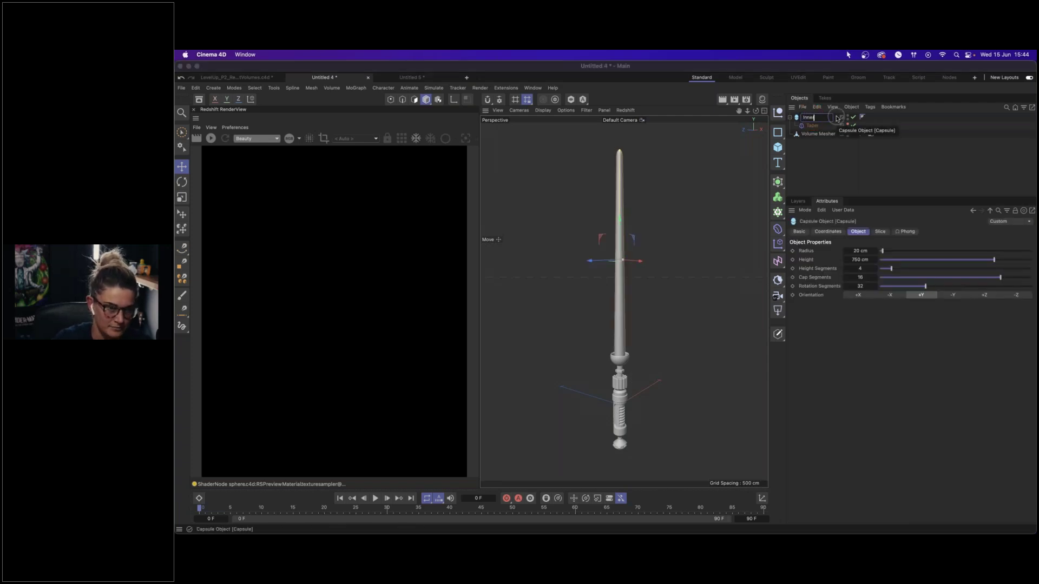
{"action": "left_click", "coordinate": [840, 121]}
- Duplicate the Inner capsule together with its Taper and rename the copy as Outer
{"action": "left_click_drag", "start_coordinate": [833, 115], "coordinate": [813, 119], "text": "ctrl"}
{"action": "double_click", "coordinate": [812, 118]}
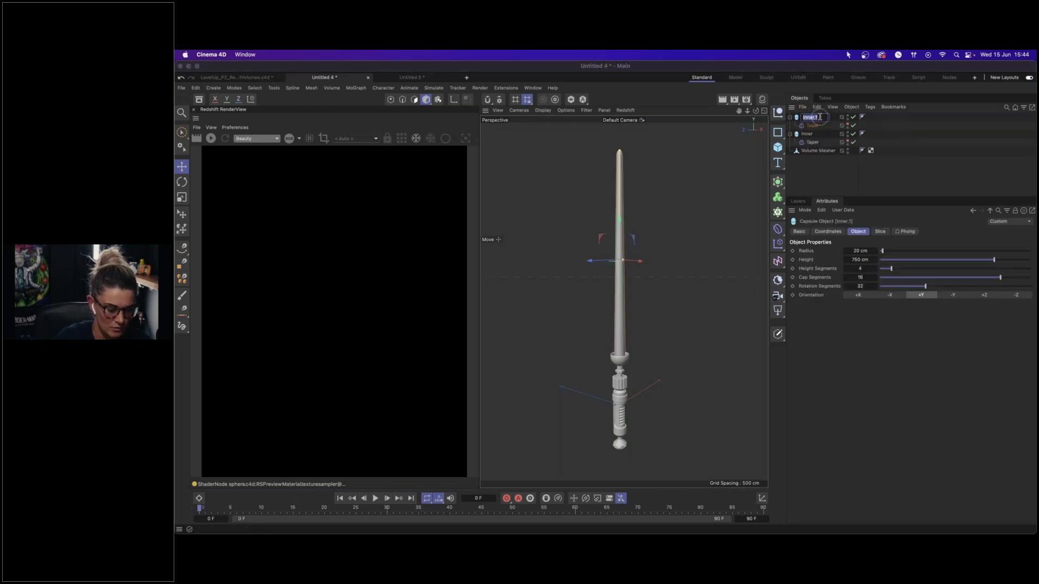
{"action": "type", "text": "Outer"}
{"action": "left_click", "coordinate": [826, 186]}
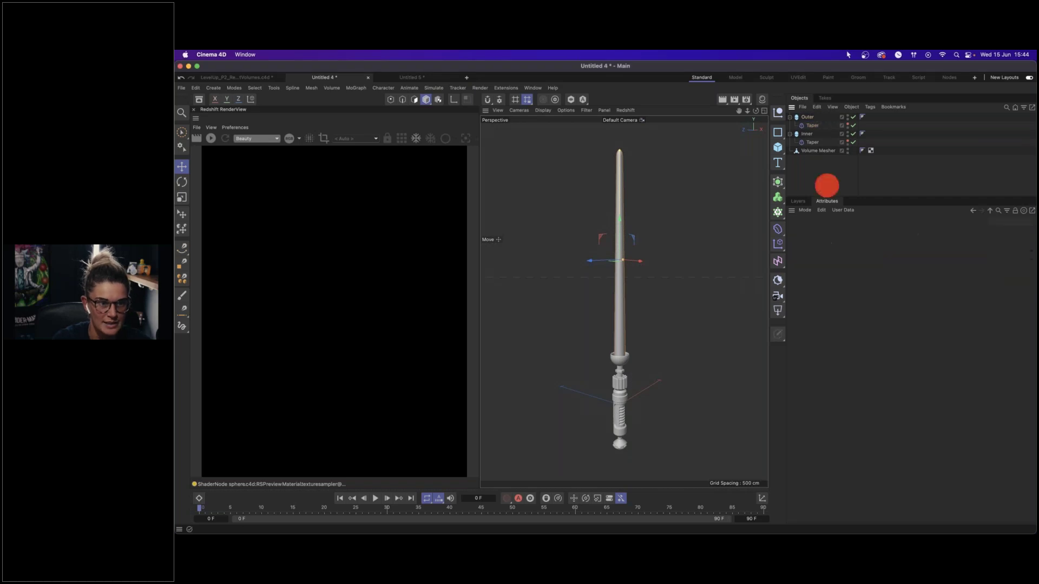
- Set the Outer capsule's radius to 25 cm
{"action": "left_click", "coordinate": [807, 117]}
{"action": "double_click", "coordinate": [859, 251]}
{"action": "type", "text": "25"}
{"action": "key", "text": "Return"}
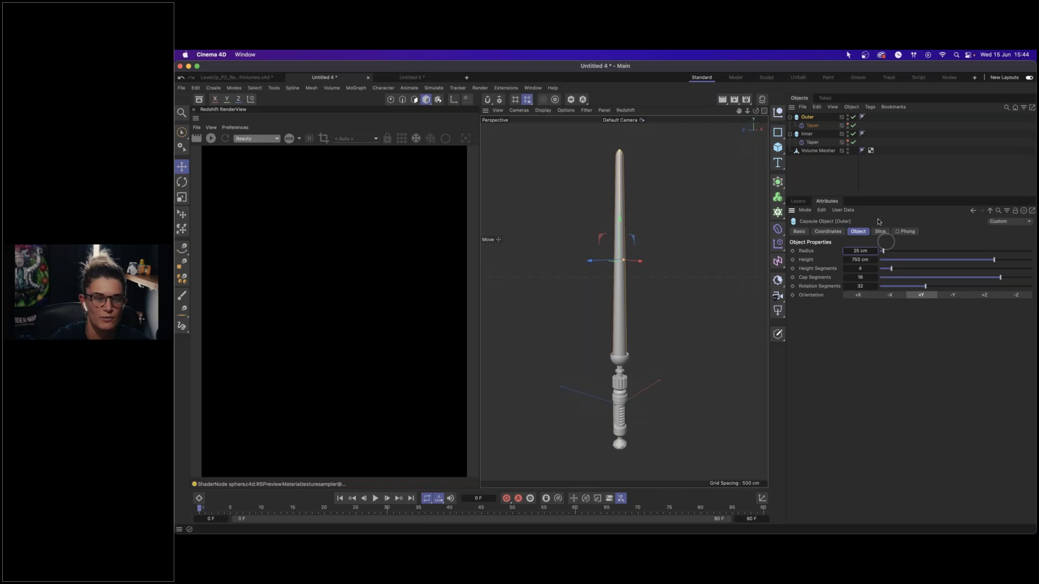
- Add a Volume Builder with the Outer capsule as its child and set the volume type to Fog
{"action": "left_click", "coordinate": [801, 182]}
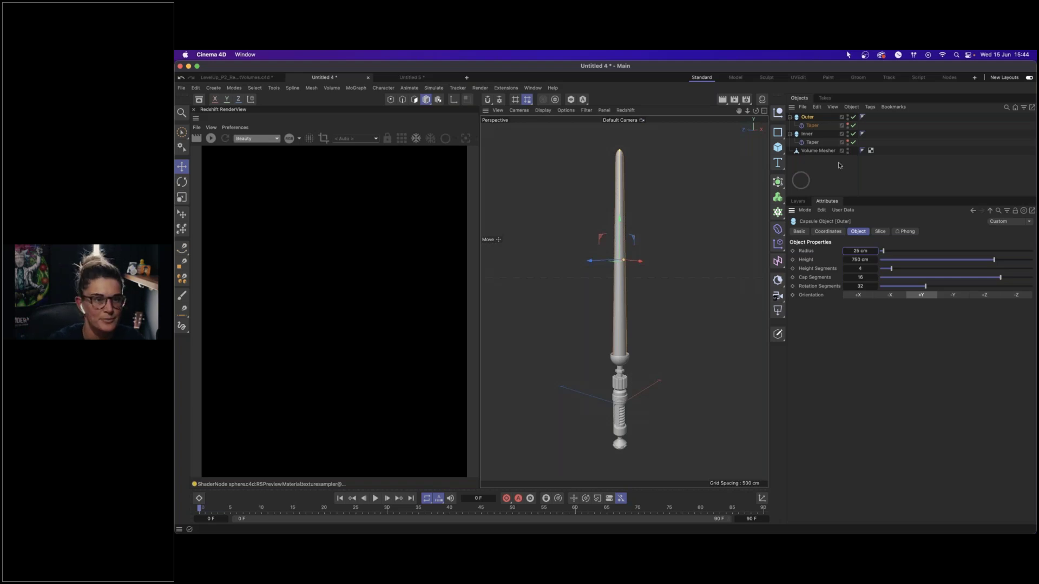
{"action": "left_click_drag", "start_coordinate": [778, 197], "coordinate": [829, 215]}
{"action": "left_click_drag", "start_coordinate": [810, 129], "coordinate": [810, 118]}
{"action": "left_click", "coordinate": [880, 250]}
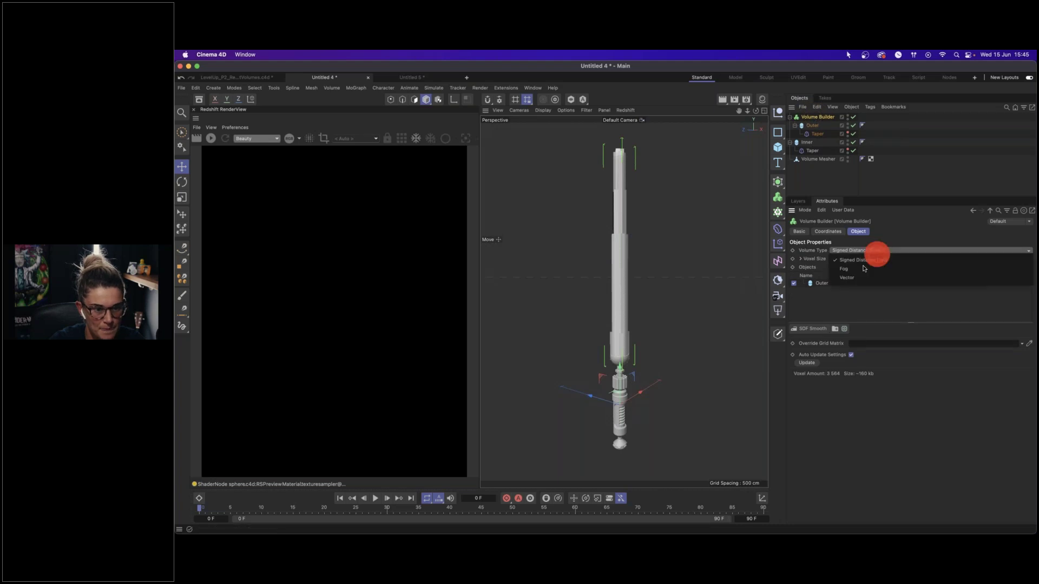
{"action": "left_click", "coordinate": [860, 268]}
- Set the Volume Builder's voxel size to 1 cm and select the Outer entry in its object list
{"action": "double_click", "coordinate": [846, 259]}
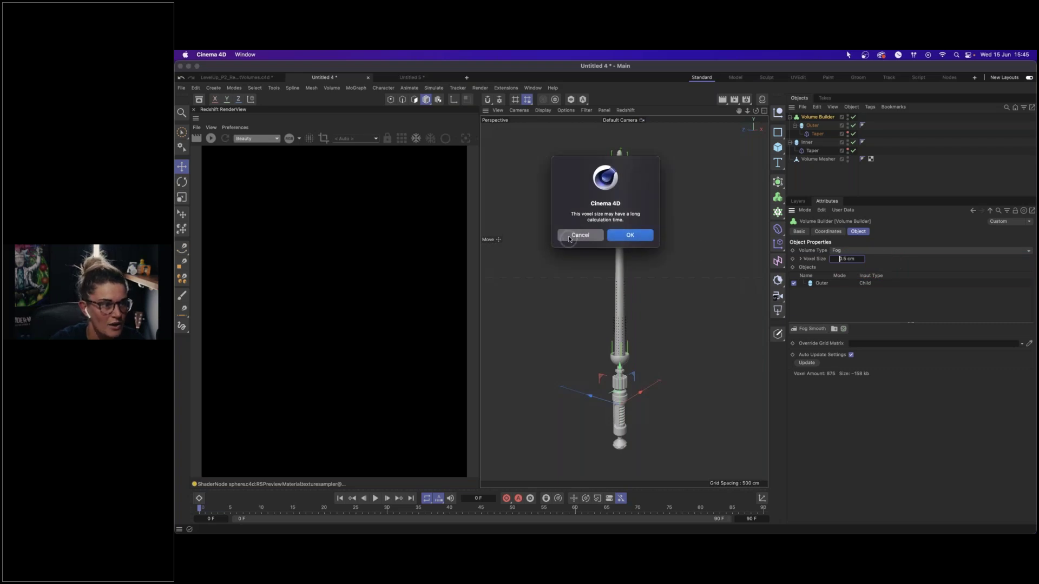
{"action": "left_click", "coordinate": [569, 237]}
{"action": "double_click", "coordinate": [853, 259]}
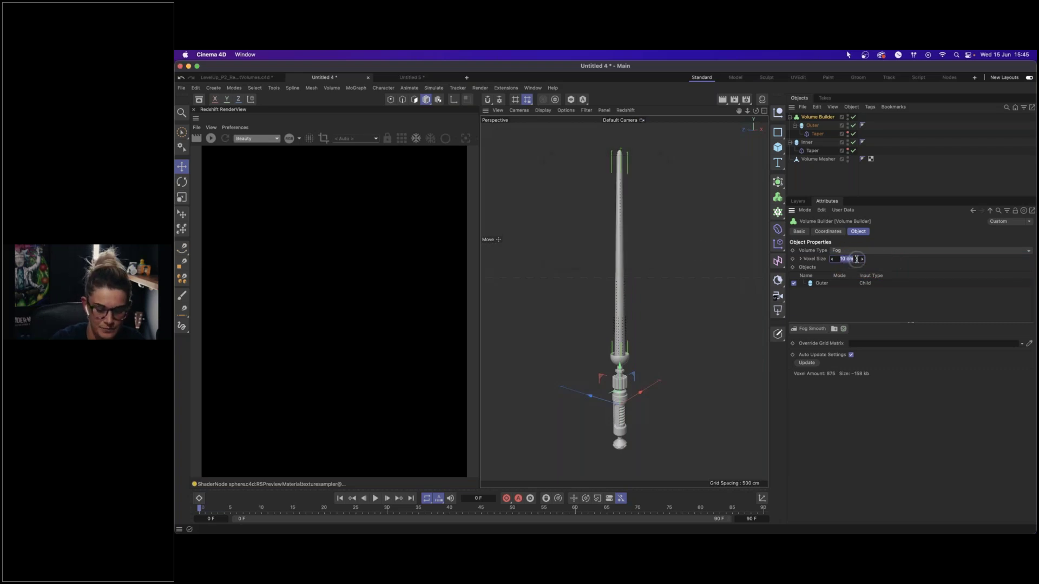
{"action": "type", "text": "1"}
{"action": "key", "text": "Return"}
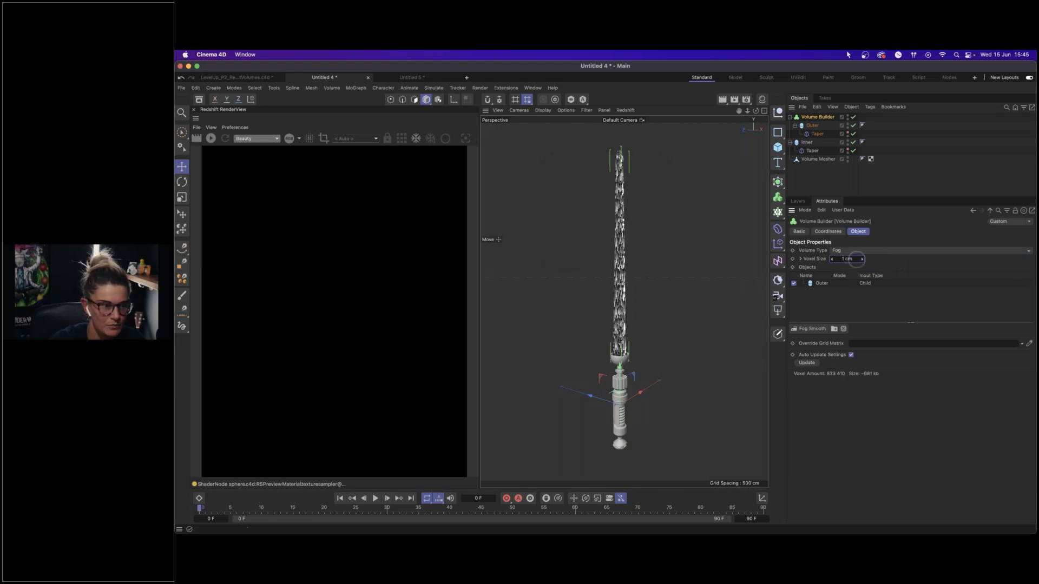
{"action": "left_click", "coordinate": [821, 285]}
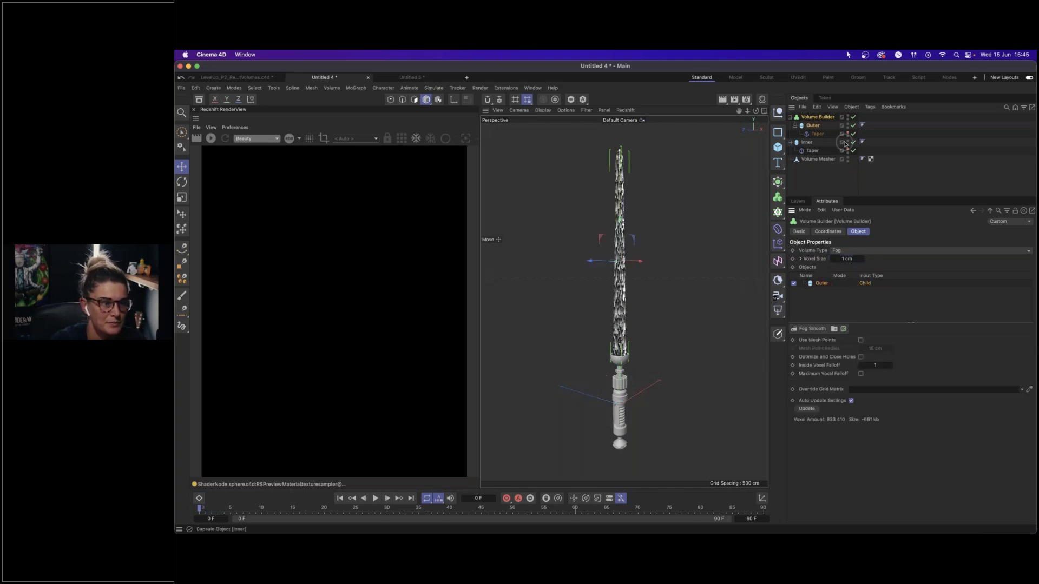
- Add a Redshift Dome Light, give it an environment image from the lesson files as texture, and turn off its background
{"action": "left_click", "coordinate": [777, 313]}
{"action": "left_click", "coordinate": [821, 391]}
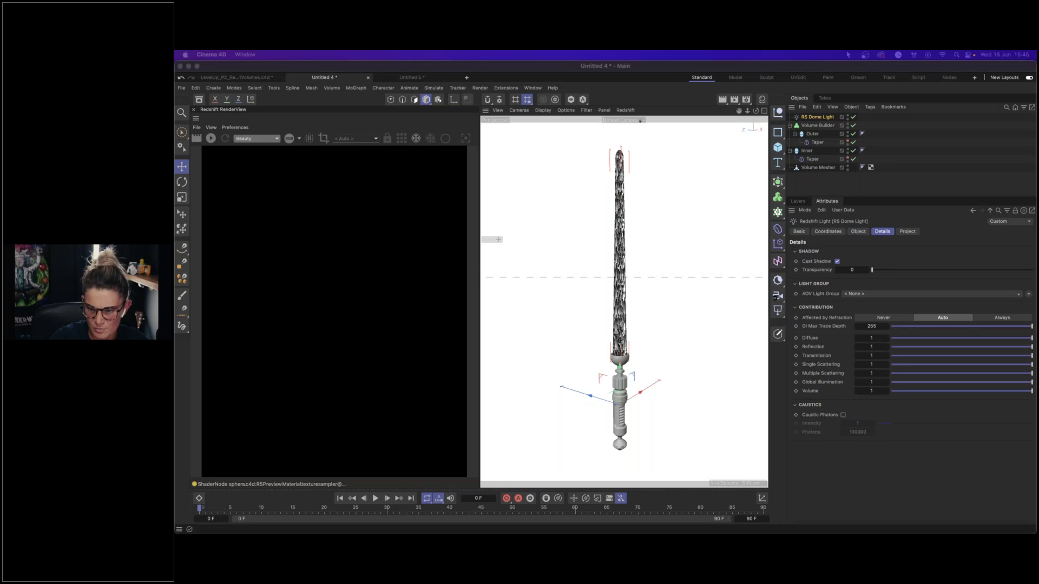
{"action": "left_click", "coordinate": [857, 232]}
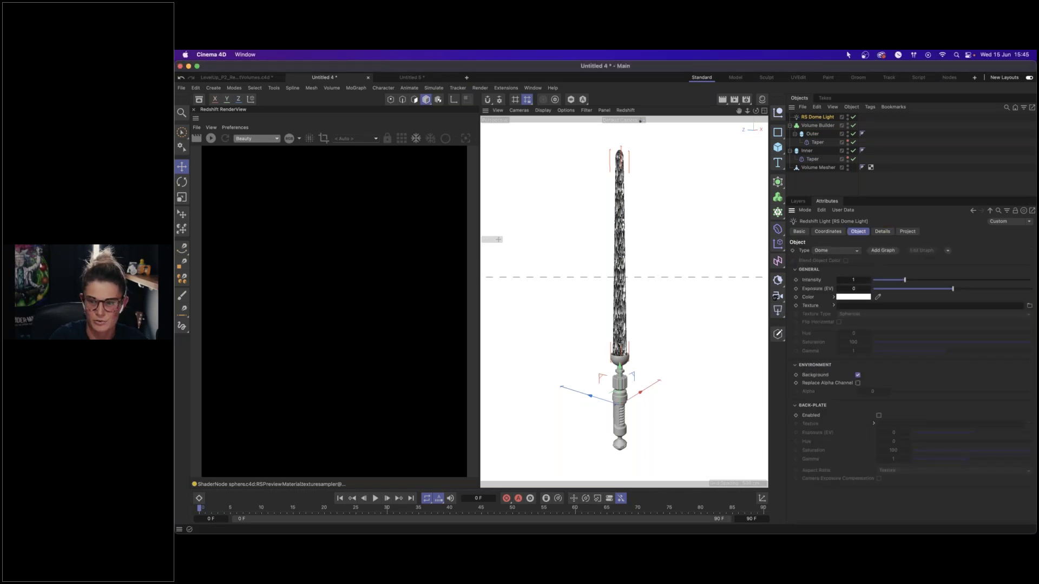
{"action": "left_click_drag", "start_coordinate": [901, 409], "coordinate": [891, 306]}
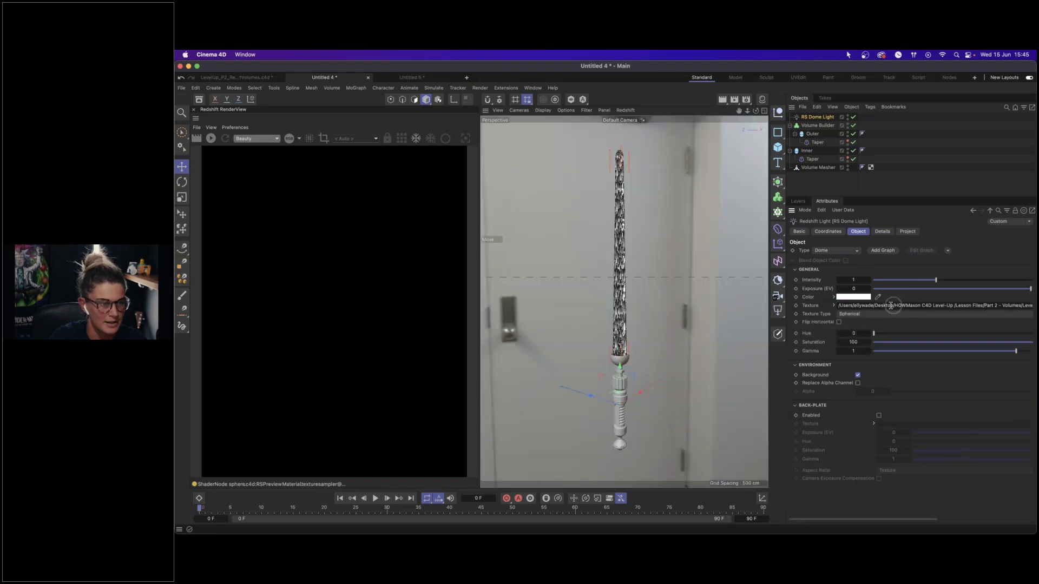
{"action": "left_click", "coordinate": [858, 375]}
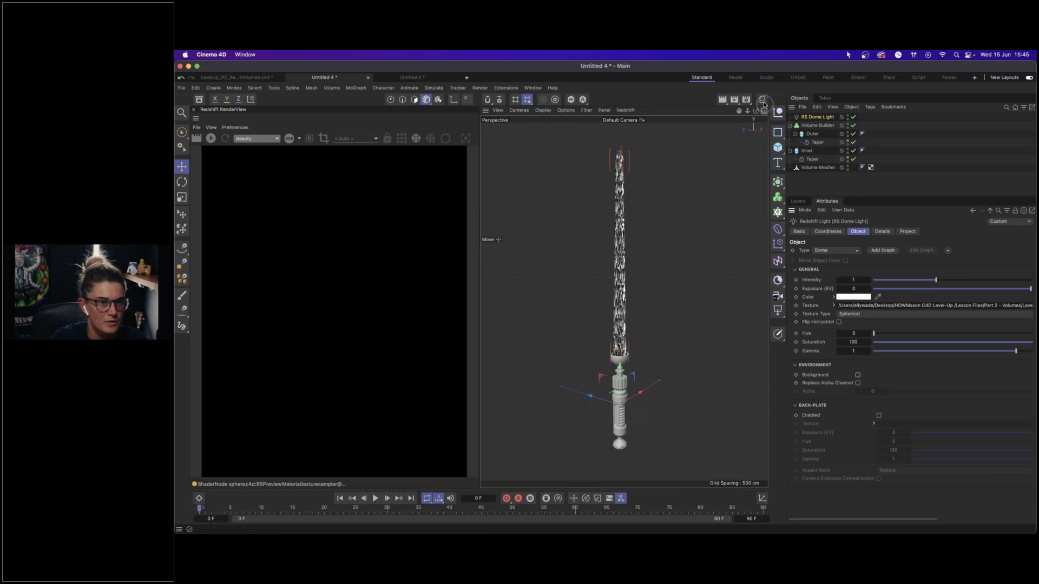
- Create a Redshift Volume material and apply it to the Volume Builder
{"action": "left_click", "coordinate": [763, 102]}
{"action": "left_click", "coordinate": [725, 110]}
{"action": "mouse_move", "coordinate": [816, 155]}
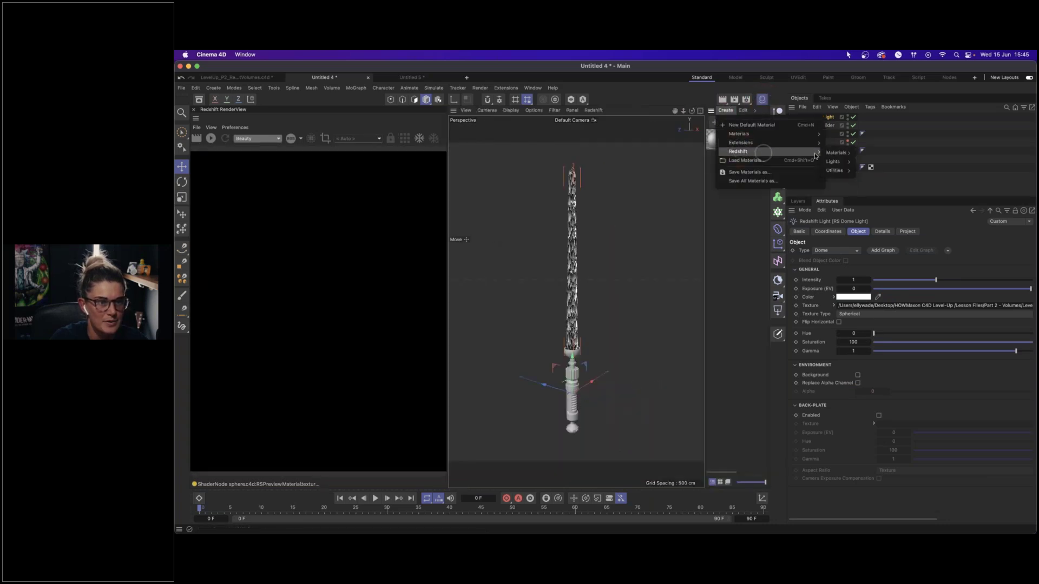
{"action": "left_click", "coordinate": [874, 254]}
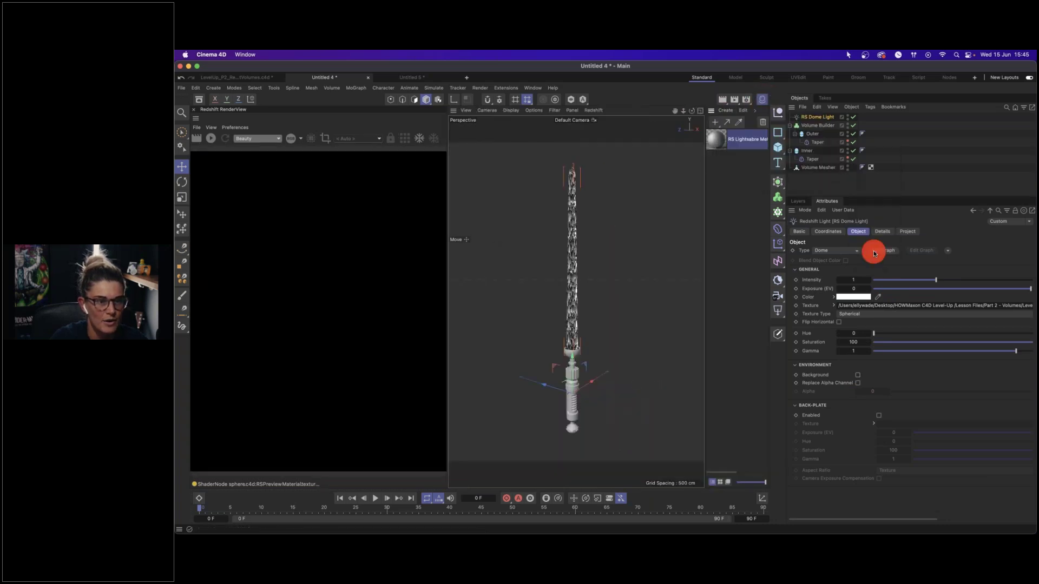
{"action": "left_click_drag", "start_coordinate": [722, 143], "coordinate": [820, 126]}
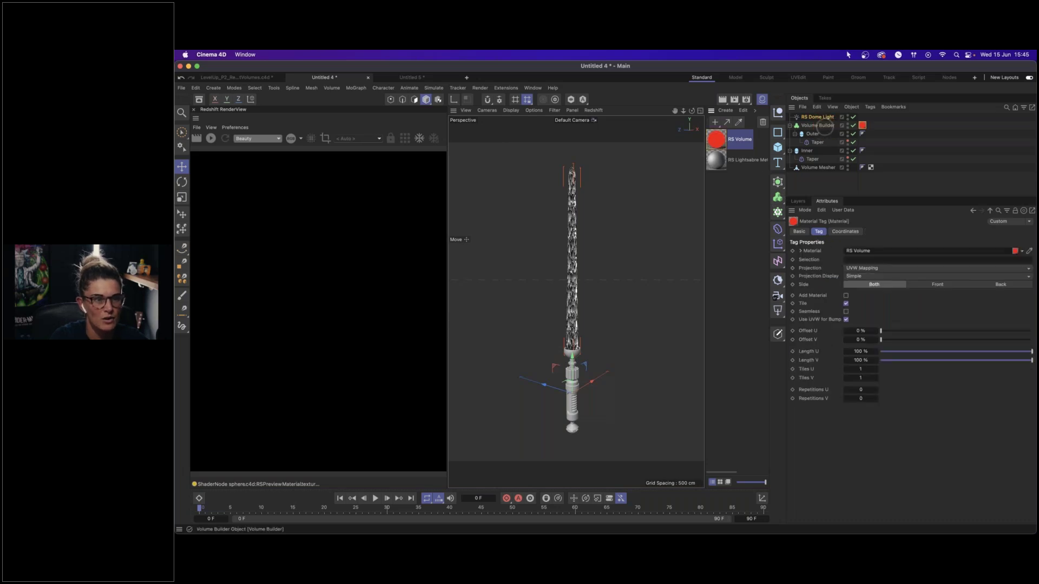
- Open the RS Volume material's node graph and set the scatter channel to Volume Builder
{"action": "double_click", "coordinate": [716, 139]}
{"action": "left_click_drag", "start_coordinate": [418, 82], "coordinate": [520, 465]}
{"action": "left_click", "coordinate": [624, 419]}
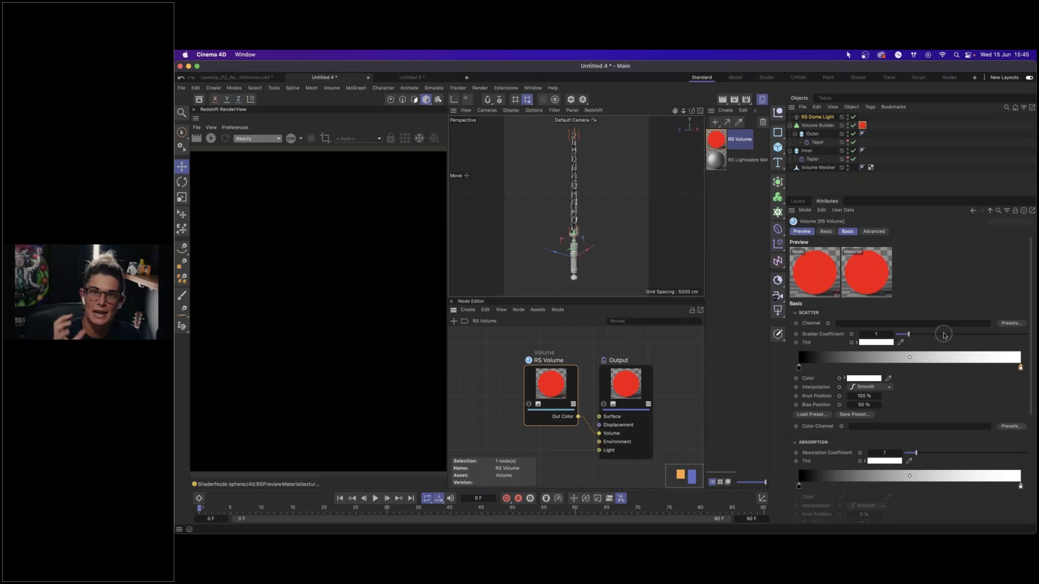
{"action": "left_click", "coordinate": [1010, 323]}
{"action": "mouse_move", "coordinate": [996, 356]}
{"action": "left_click", "coordinate": [946, 357]}
- Start the live Redshift render, hide the material list, and enlarge the viewport to frame the blade
{"action": "left_click", "coordinate": [211, 138]}
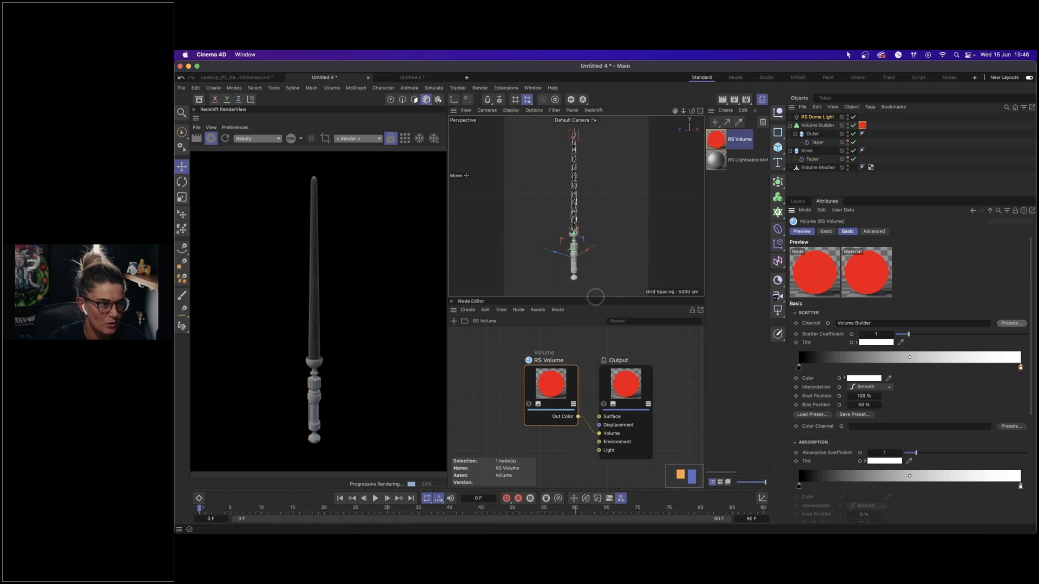
{"action": "left_click", "coordinate": [763, 101]}
{"action": "left_click_drag", "start_coordinate": [642, 298], "coordinate": [643, 372]}
{"action": "right_click_drag", "start_coordinate": [620, 206], "coordinate": [657, 229], "text": "alt"}
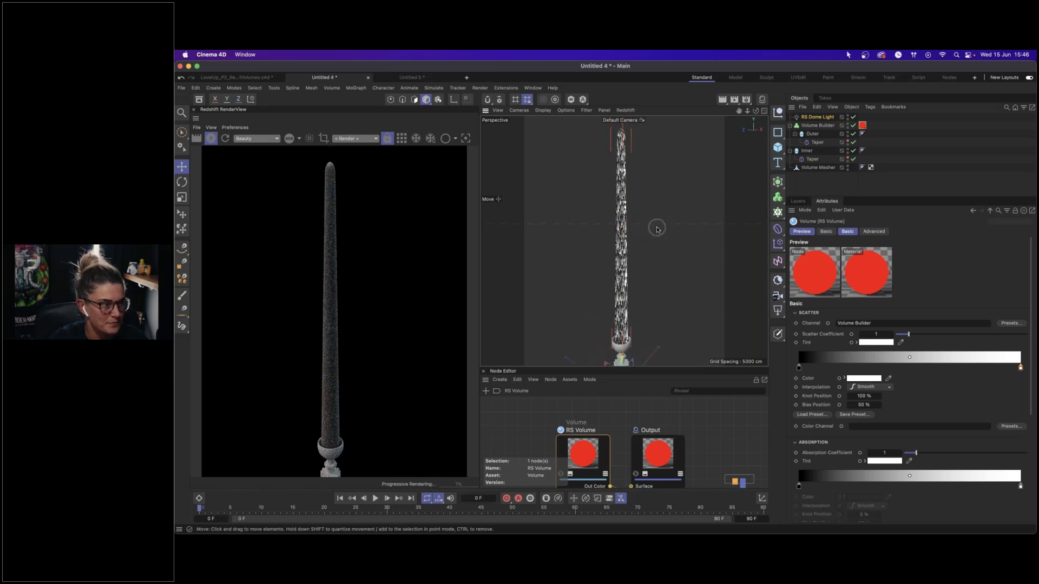
- Add a Fog Multiply filter above Outer in the Volume Builder and set its Multiply value to 0
{"action": "left_click", "coordinate": [825, 126]}
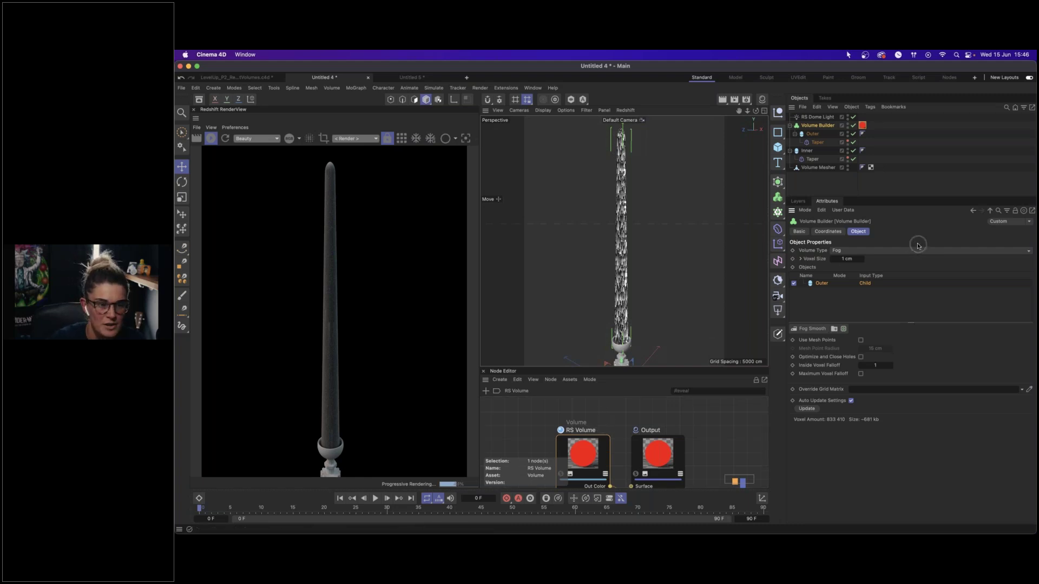
{"action": "left_click", "coordinate": [822, 330]}
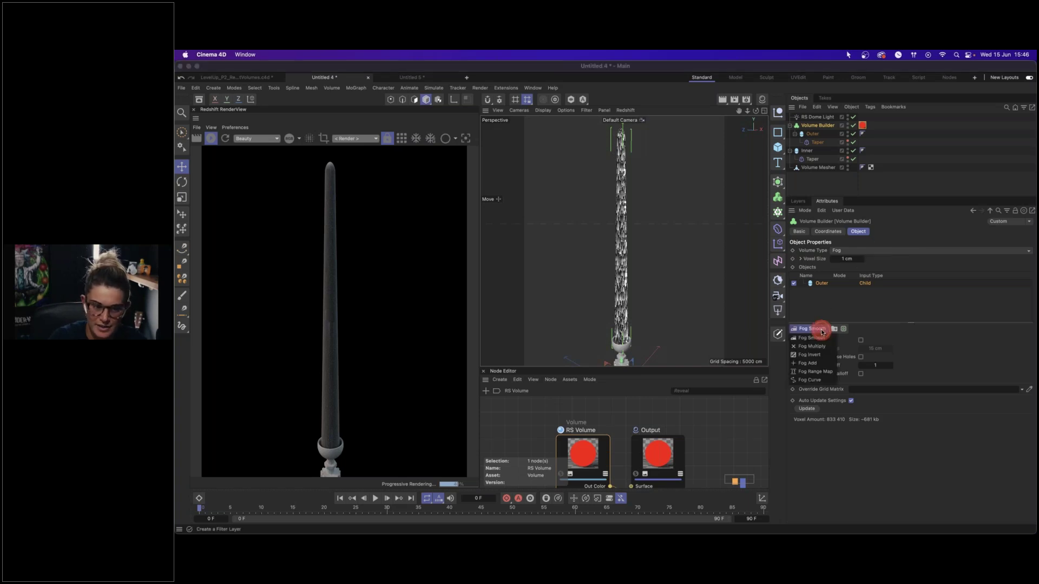
{"action": "left_click", "coordinate": [824, 351]}
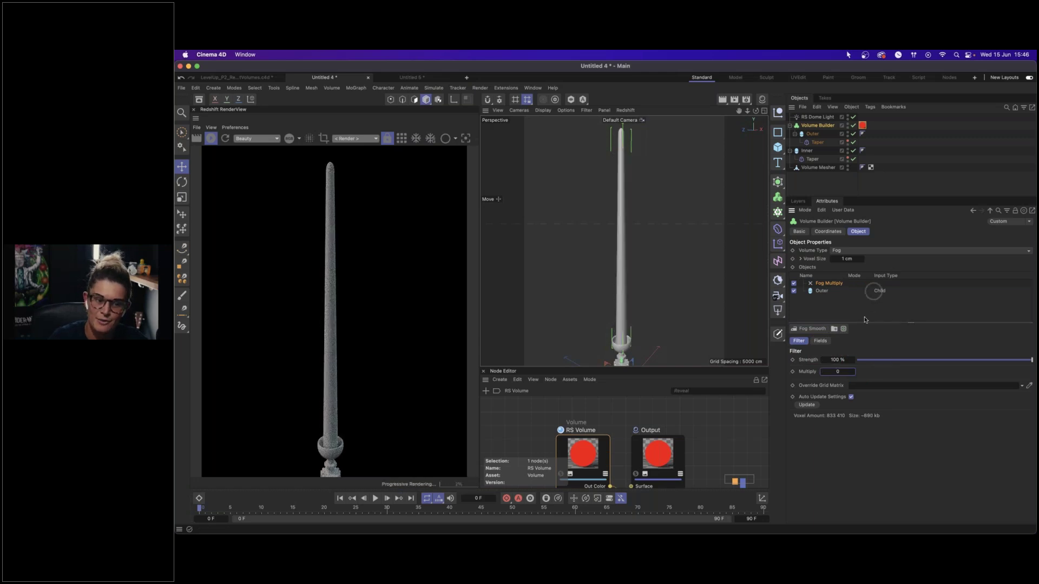
{"action": "left_click", "coordinate": [831, 284]}
- Add a Shader Field to the Fog Multiply filter and load a Noise shader into it
{"action": "left_click", "coordinate": [821, 341]}
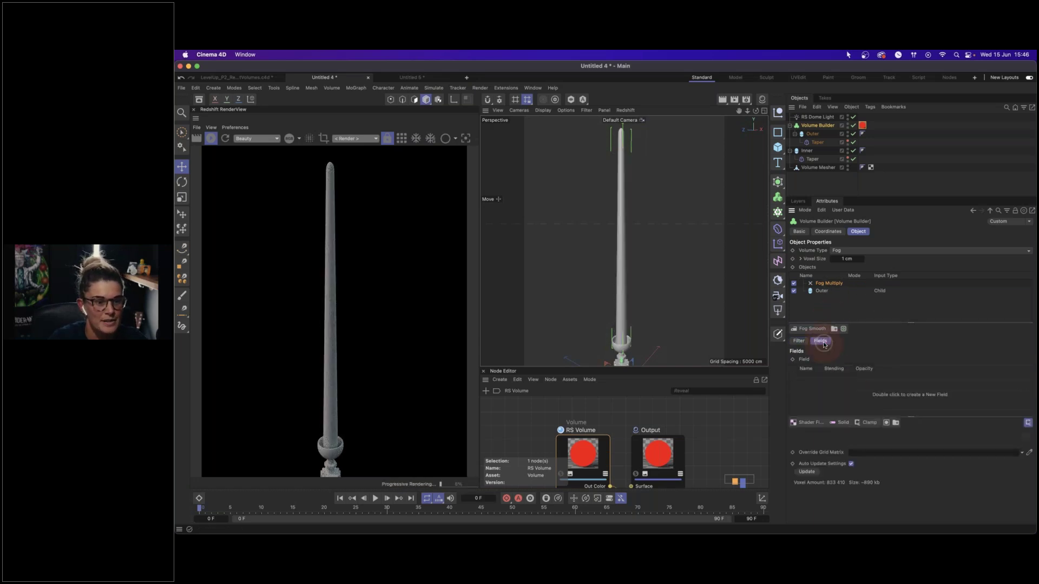
{"action": "left_click", "coordinate": [806, 423]}
{"action": "left_click_drag", "start_coordinate": [806, 424], "coordinate": [860, 431]}
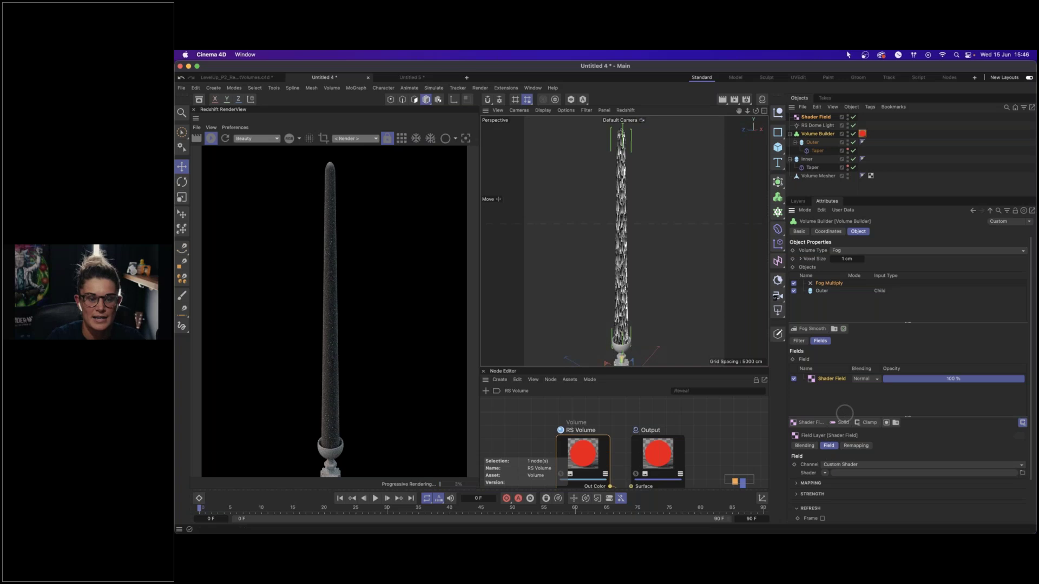
{"action": "left_click", "coordinate": [825, 474]}
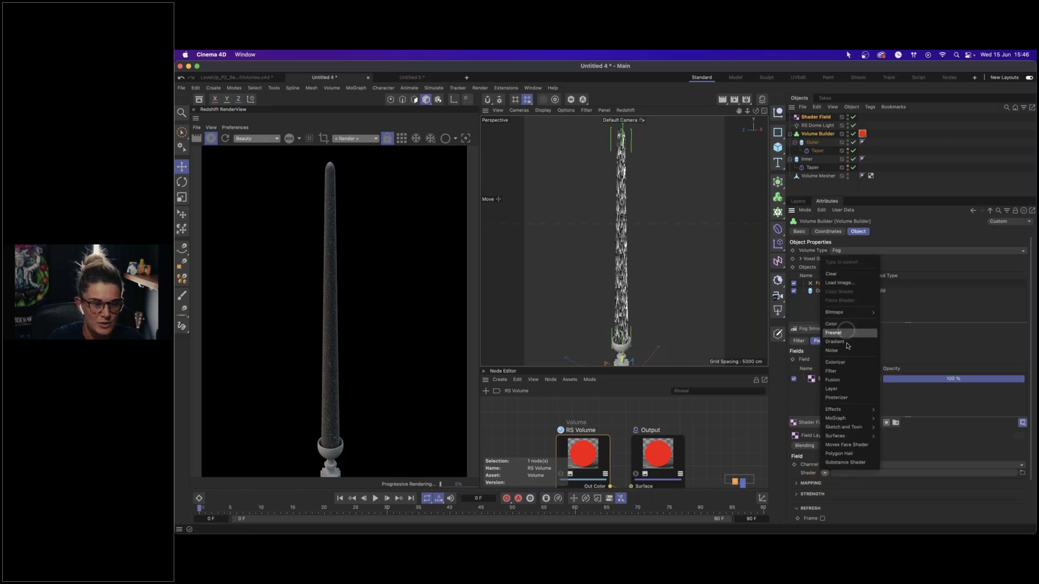
{"action": "left_click", "coordinate": [842, 350]}
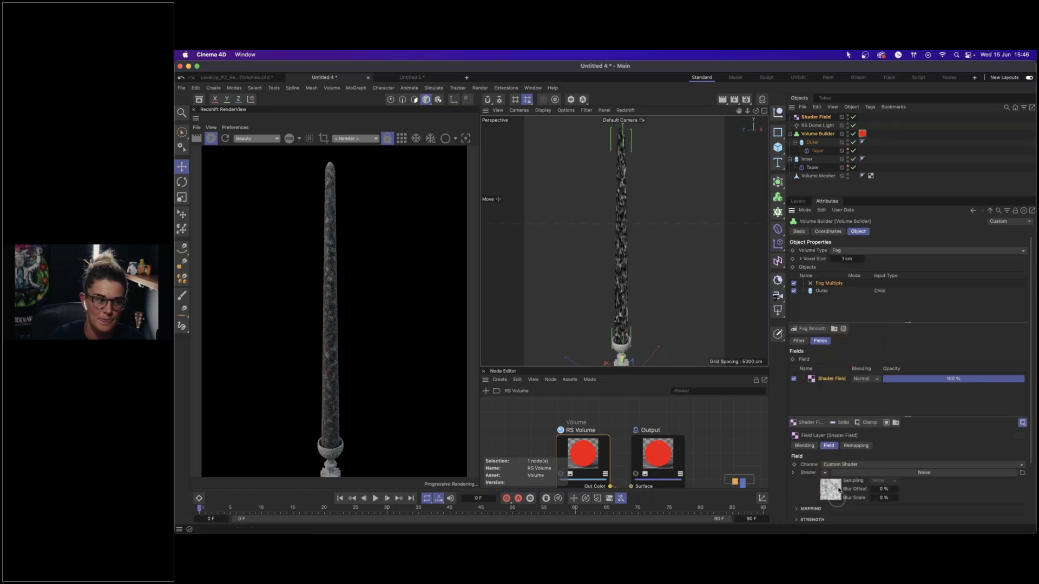
- Change the Shader Field's noise type to Luka and set its global scale to 200%
{"action": "left_click", "coordinate": [831, 489]}
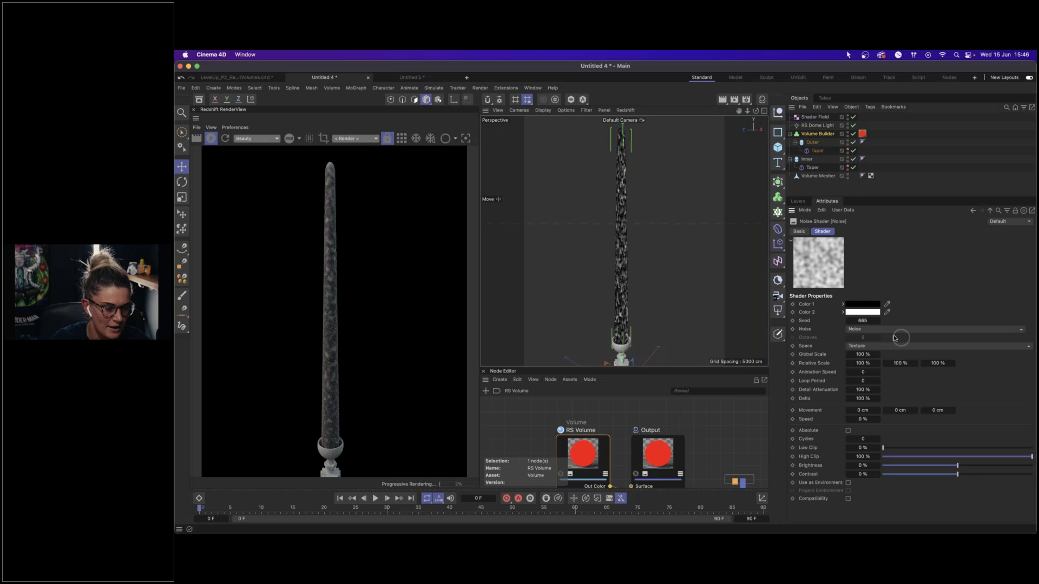
{"action": "left_click", "coordinate": [872, 331]}
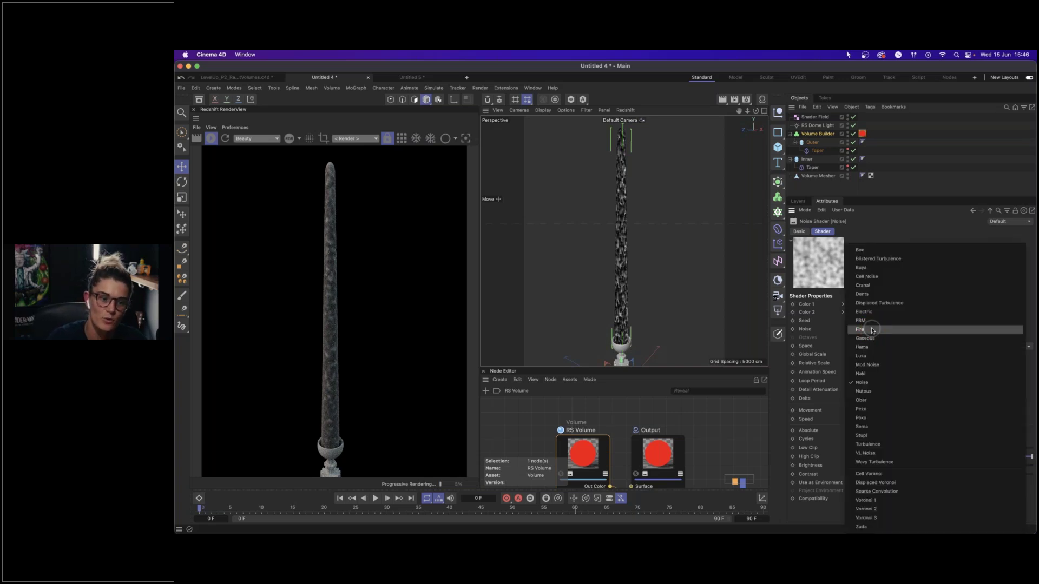
{"action": "left_click", "coordinate": [876, 357]}
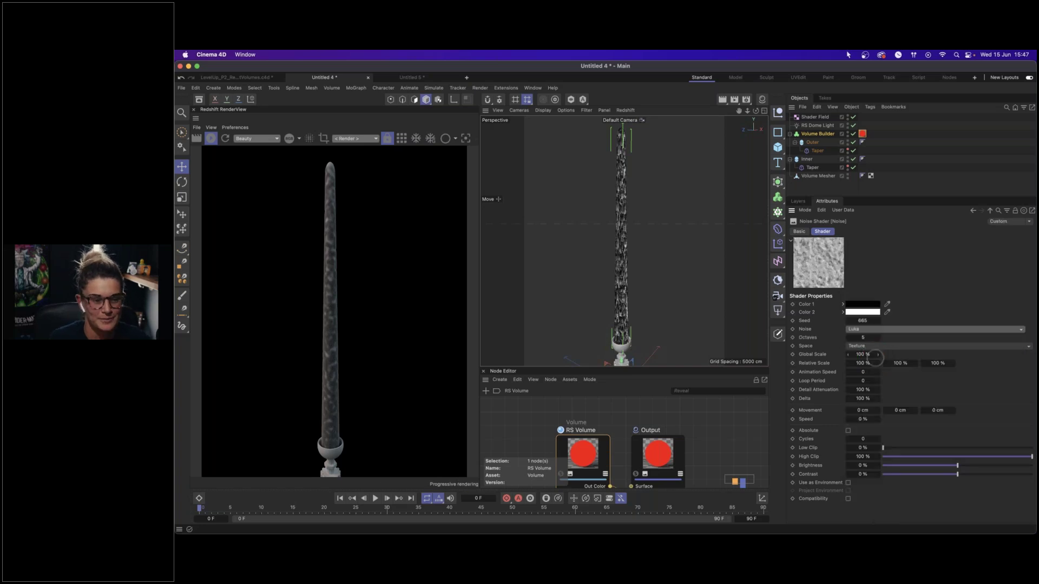
{"action": "left_click", "coordinate": [862, 354]}
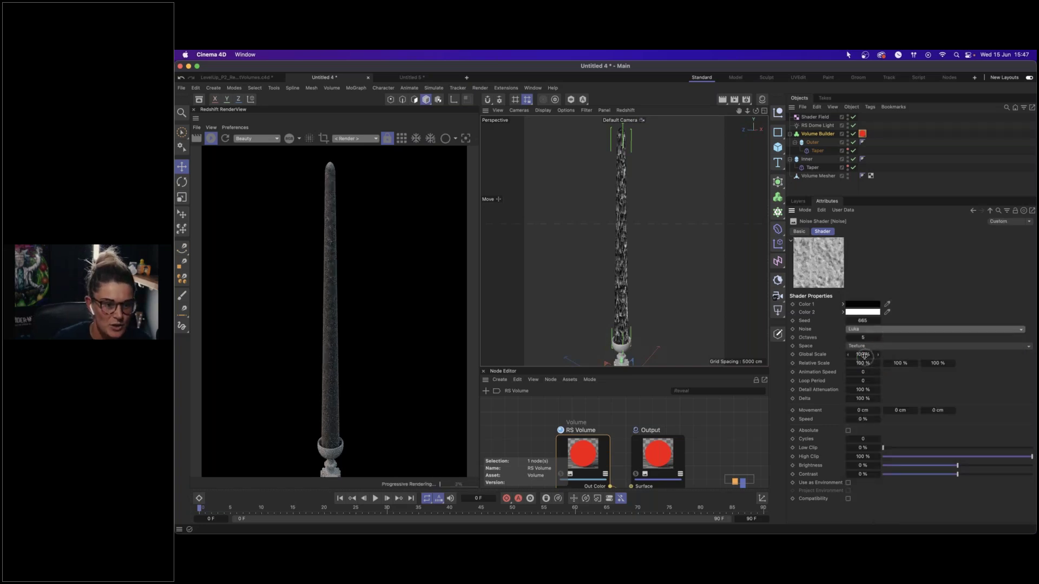
{"action": "type", "text": "200"}
{"action": "key", "text": "Return"}
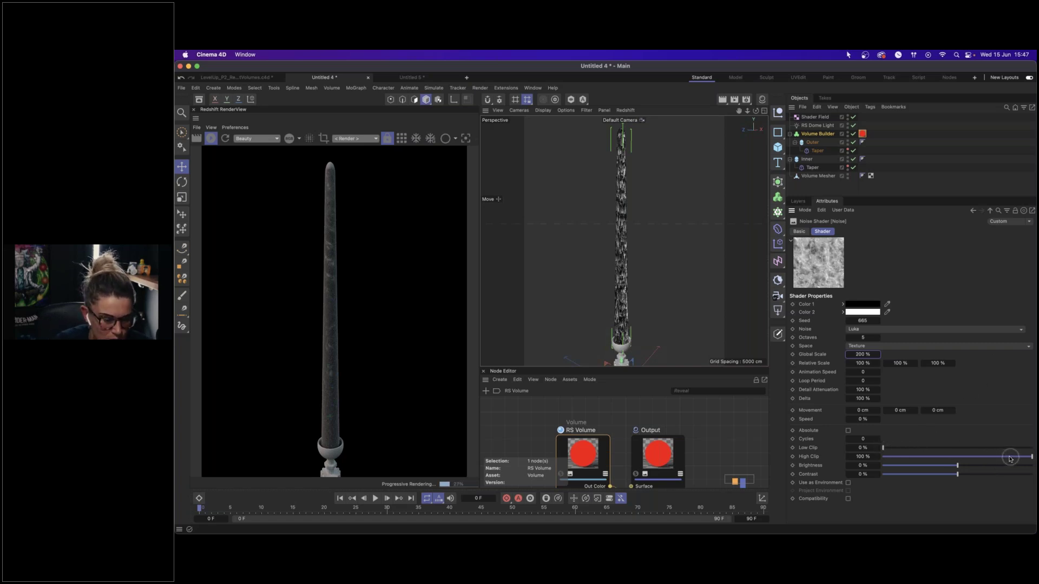
- Sharpen the noise with a high clip of 45% and low clip of 22%, and set its seed to 667
{"action": "left_click_drag", "start_coordinate": [1007, 459], "coordinate": [994, 459]}
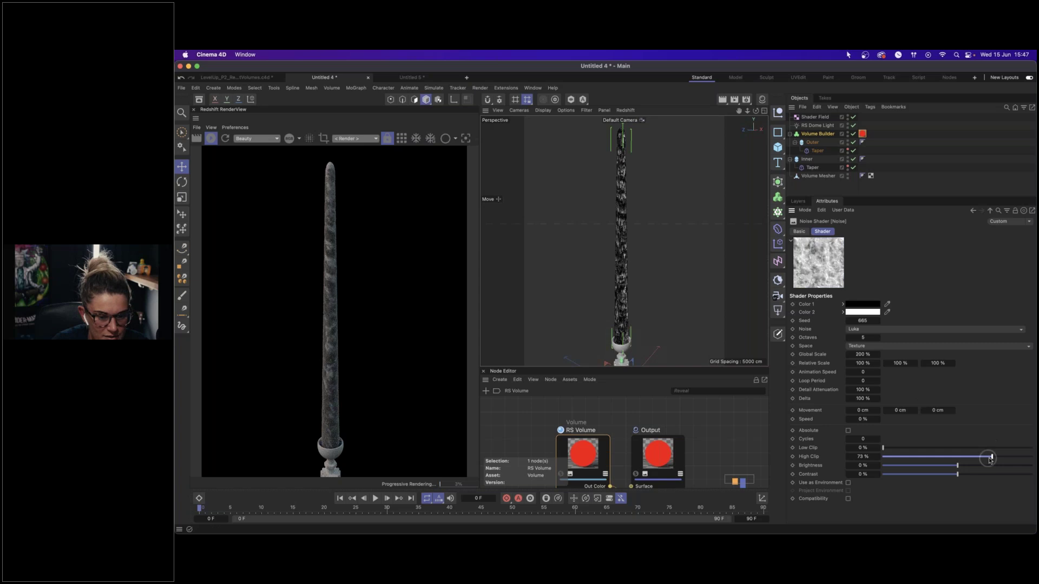
{"action": "left_click_drag", "start_coordinate": [984, 460], "coordinate": [950, 460]}
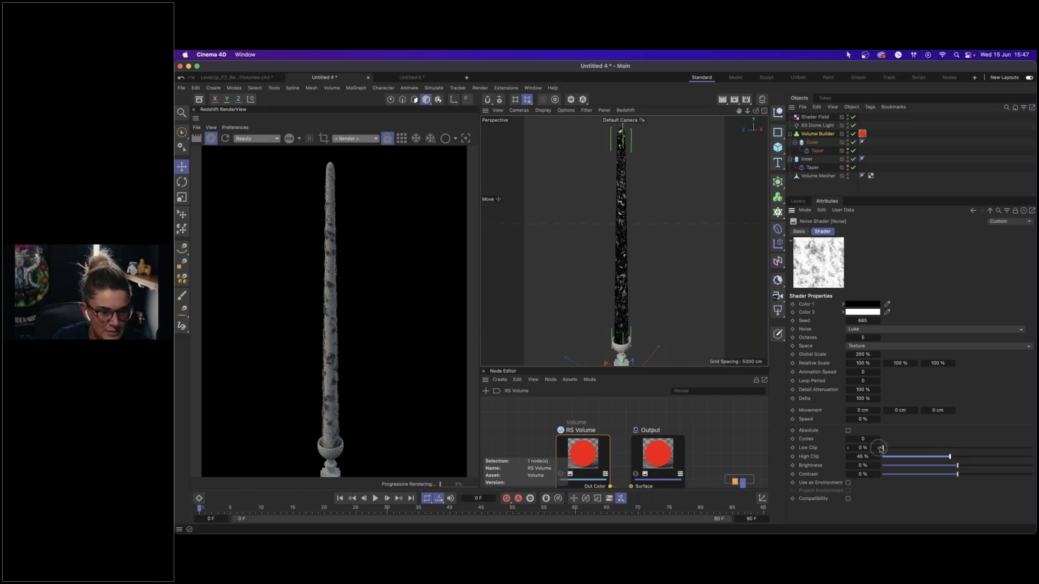
{"action": "left_click_drag", "start_coordinate": [884, 448], "coordinate": [914, 450]}
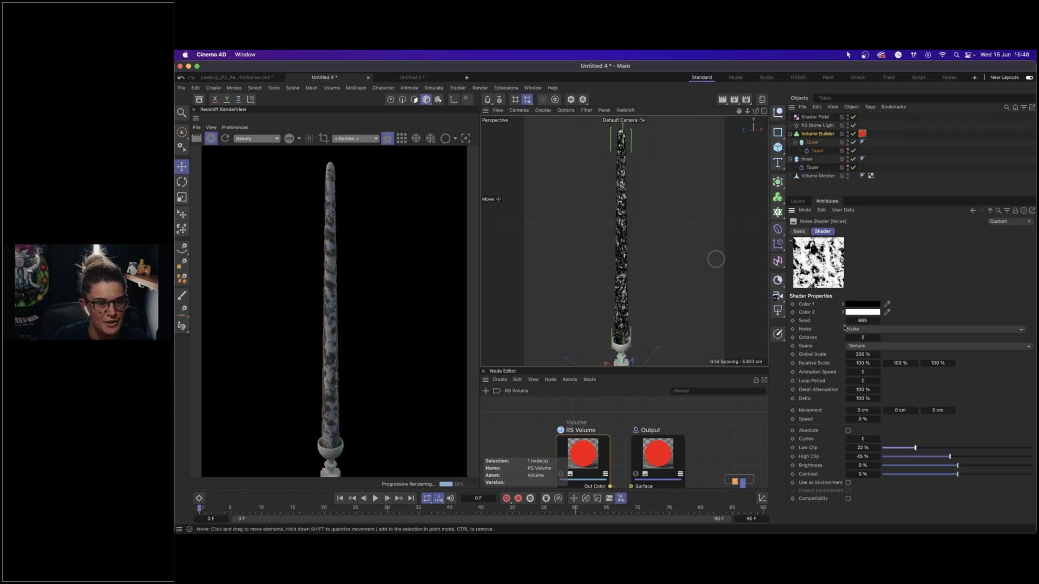
{"action": "left_click", "coordinate": [878, 323]}
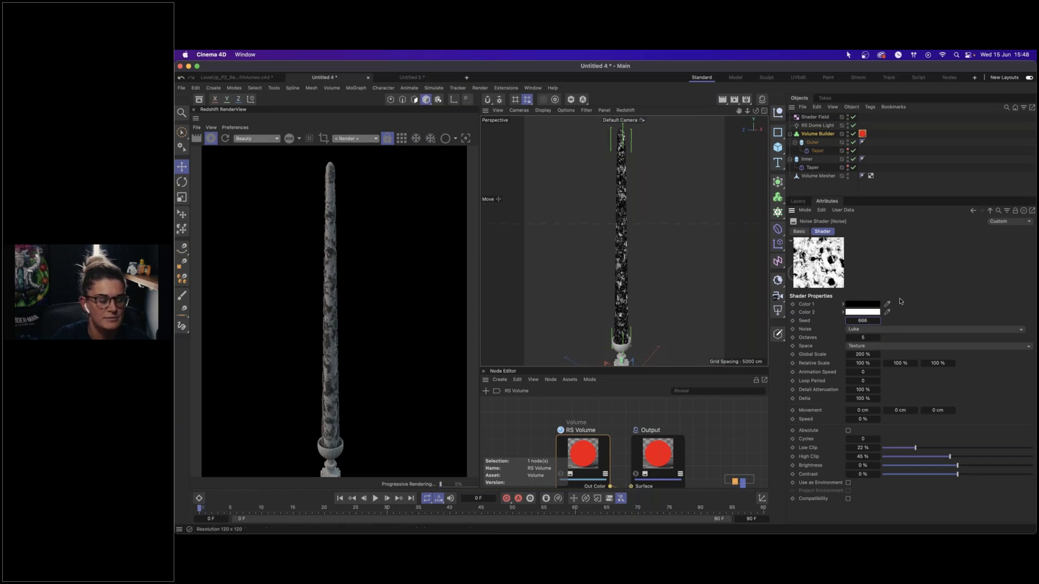
{"action": "left_click", "coordinate": [878, 322]}
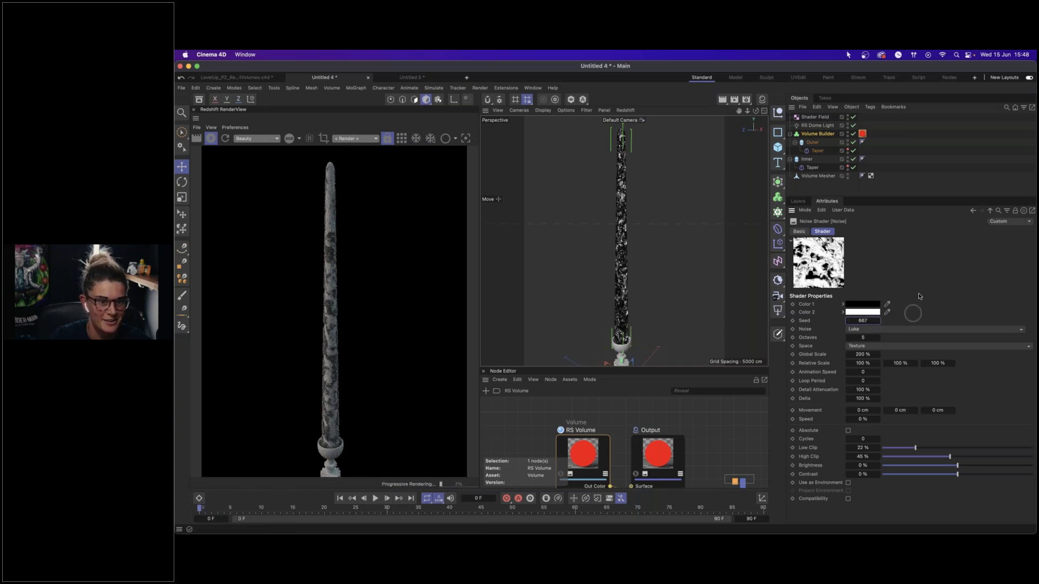
- Add a Fog Curve filter above Fog Multiply in the Volume Builder
{"action": "left_click", "coordinate": [818, 134]}
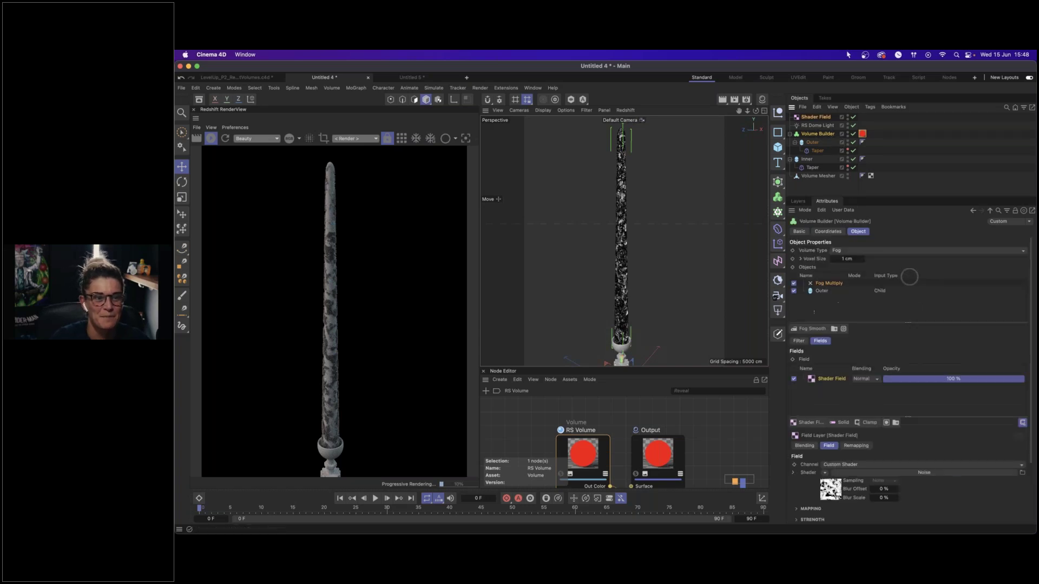
{"action": "left_click_drag", "start_coordinate": [801, 329], "coordinate": [814, 381]}
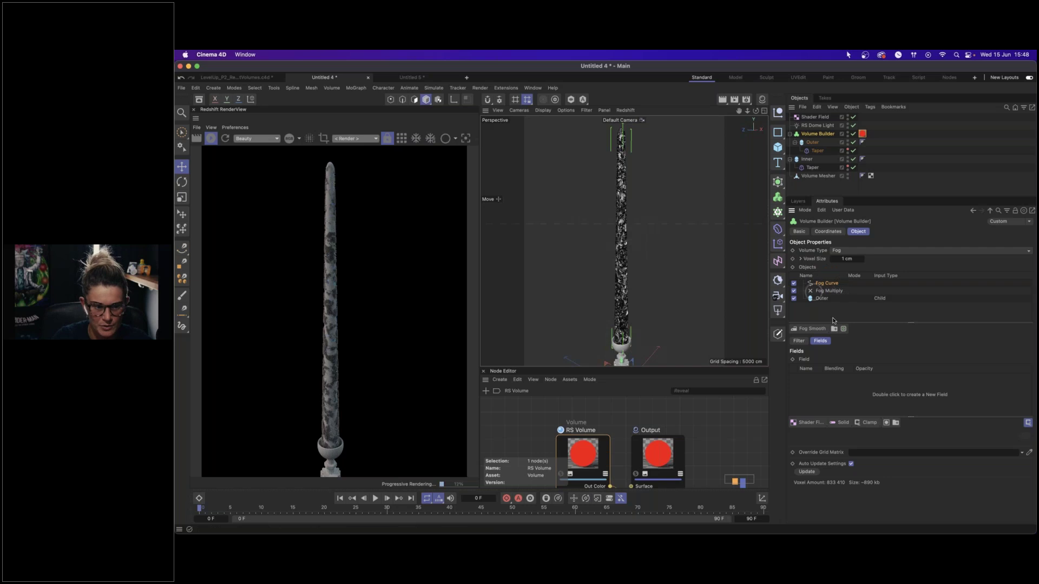
- Reset the Fog Curve filter's shape to a straight linear ramp and lower its end point to about 0.5
{"action": "left_click", "coordinate": [799, 341]}
{"action": "right_click", "coordinate": [1017, 398]}
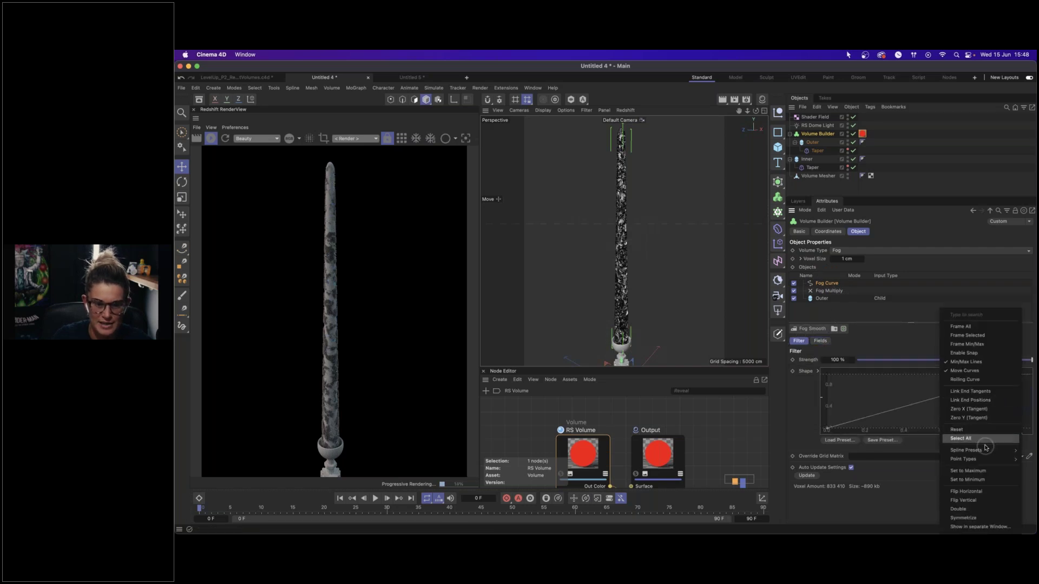
{"action": "mouse_move", "coordinate": [985, 450]}
{"action": "left_click", "coordinate": [926, 450]}
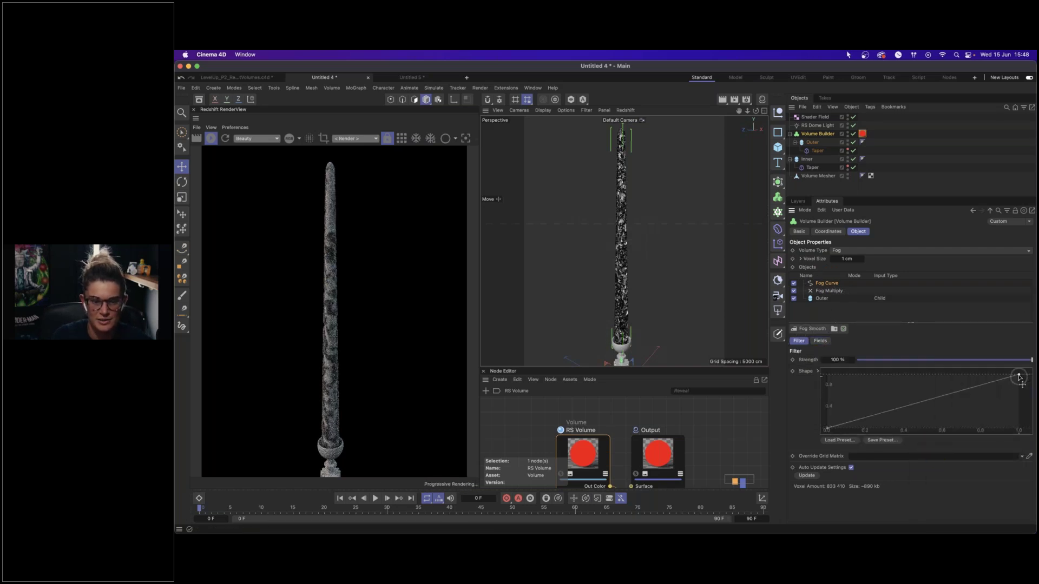
{"action": "left_click", "coordinate": [1019, 381]}
{"action": "left_click_drag", "start_coordinate": [1019, 383], "coordinate": [1019, 407]}
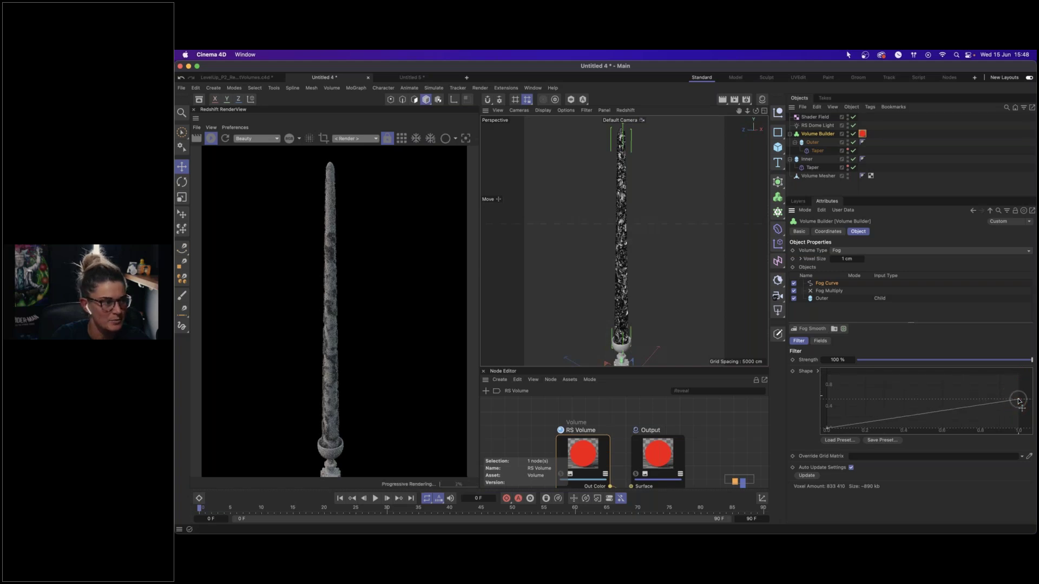
- Add a Fog Smooth filter above Fog Curve in the Volume Builder and set its voxel distance to 1
{"action": "left_click", "coordinate": [803, 329]}
{"action": "double_click", "coordinate": [851, 380]}
{"action": "type", "text": "1"}
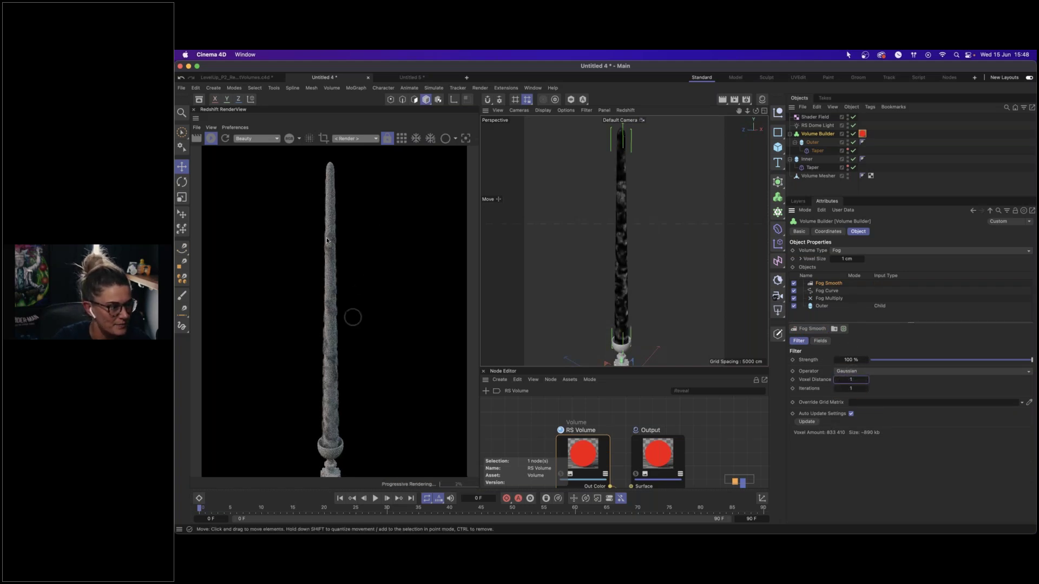
- Raise the low clip of the Fog Multiply filter's Noise shader to 23%
{"action": "left_click", "coordinate": [827, 292]}
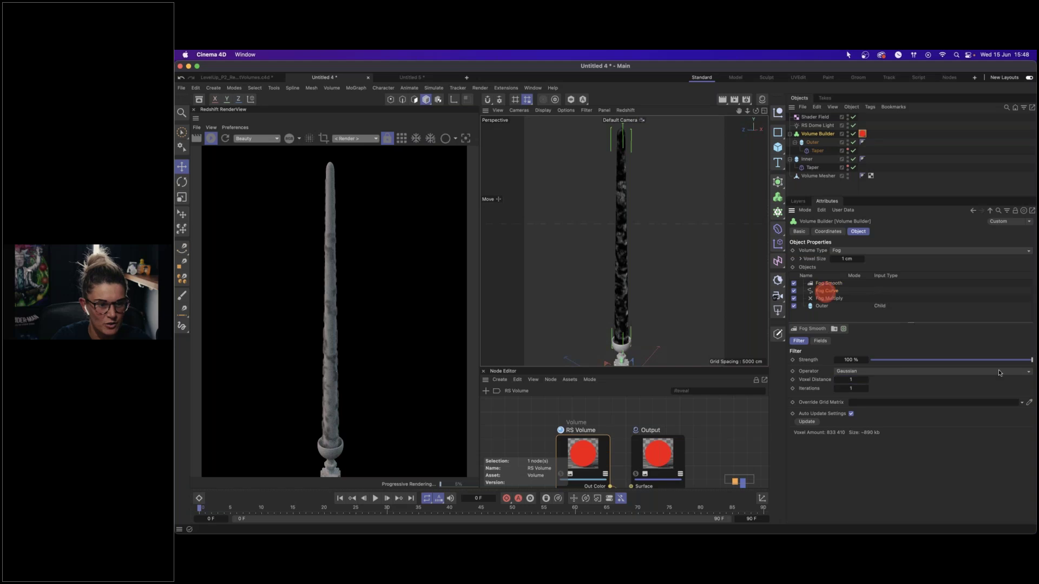
{"action": "left_click", "coordinate": [828, 298]}
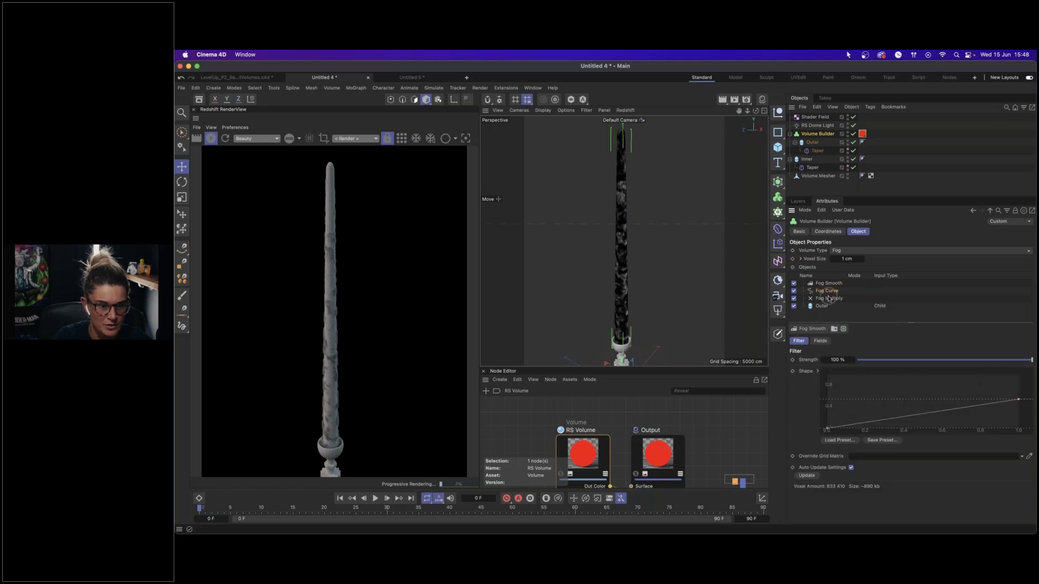
{"action": "left_click", "coordinate": [819, 341]}
{"action": "left_click", "coordinate": [829, 488]}
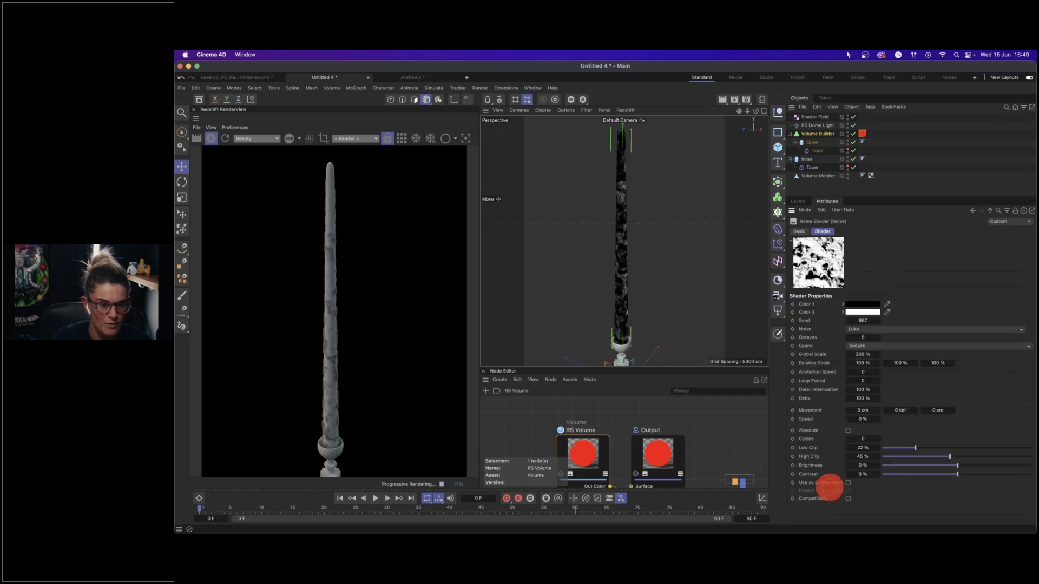
{"action": "left_click_drag", "start_coordinate": [916, 449], "coordinate": [920, 448]}
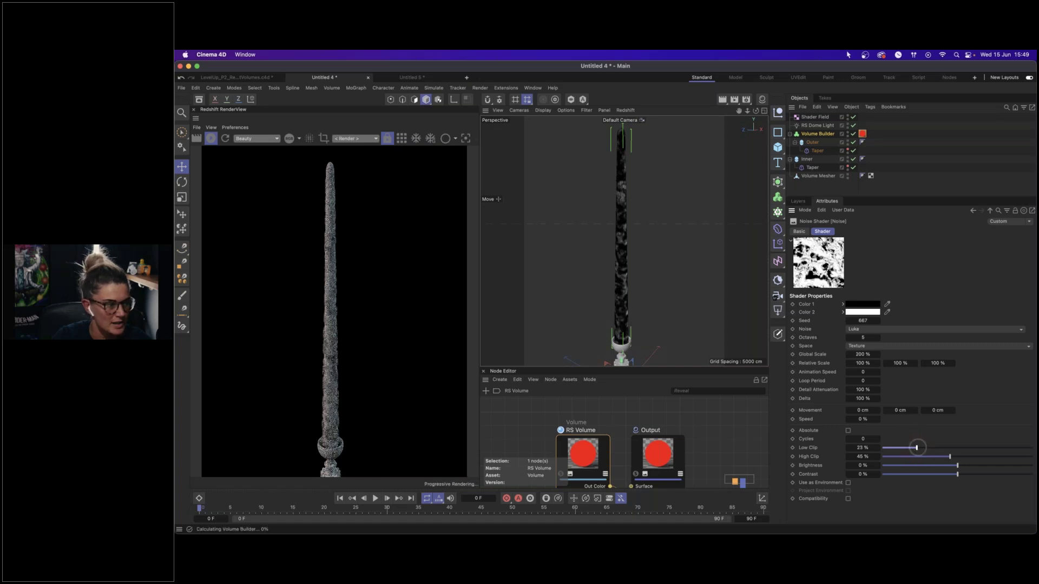
- Raise the end point of the Fog Curve filter's shape to about 0.65
{"action": "left_click", "coordinate": [815, 134]}
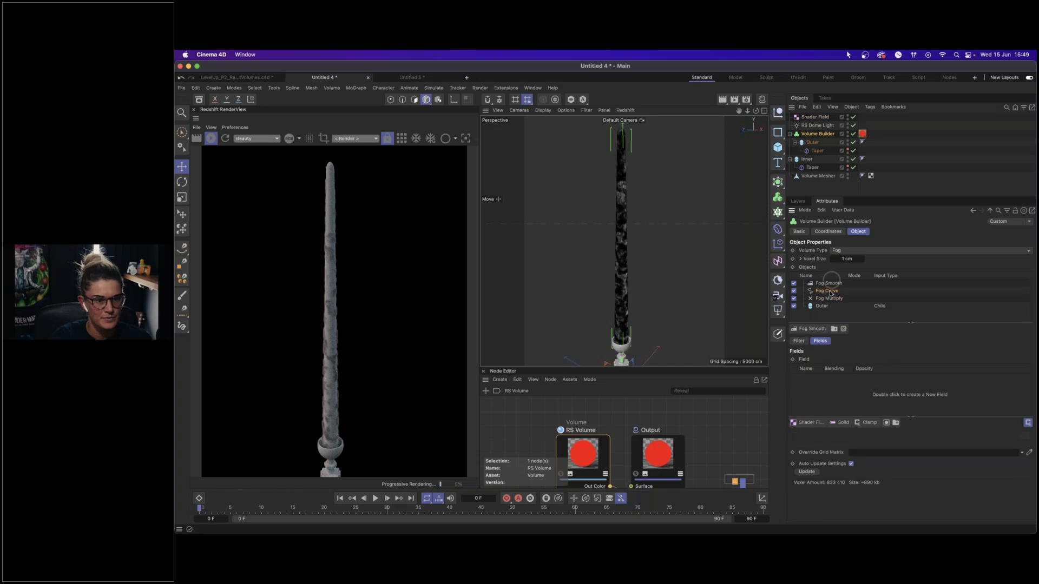
{"action": "left_click", "coordinate": [799, 341]}
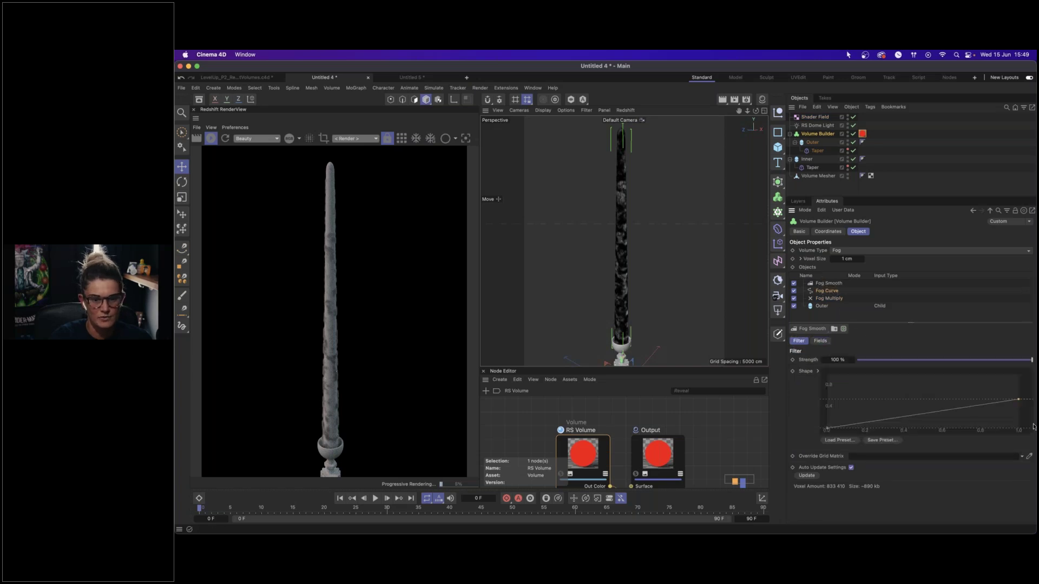
{"action": "left_click", "coordinate": [1019, 397]}
{"action": "left_click_drag", "start_coordinate": [1020, 396], "coordinate": [1020, 395]}
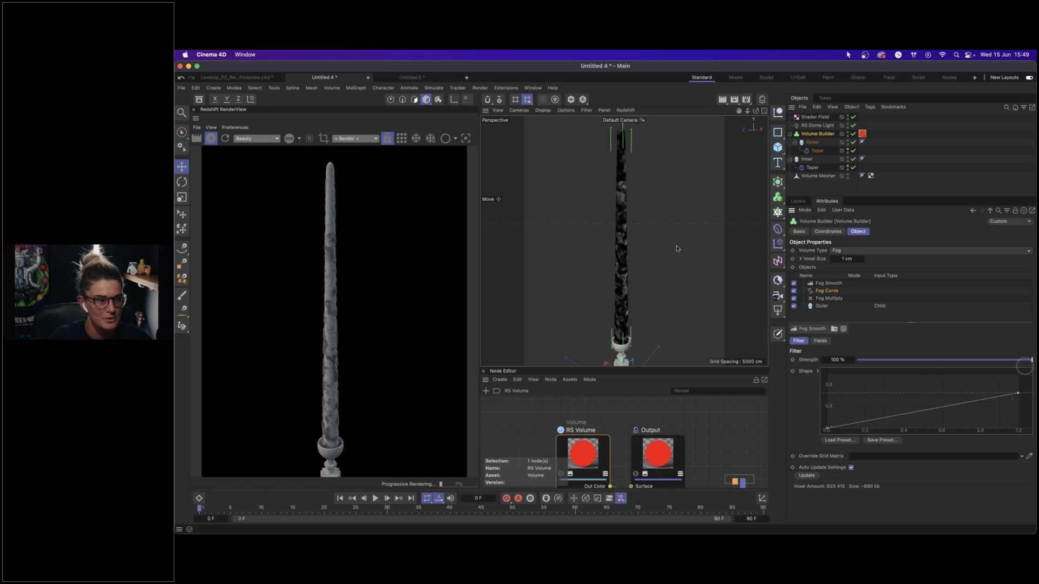
- Enlarge the Node Editor, spread the RS Volume and Output nodes apart, and show the RS Volume node's attributes
{"action": "left_click", "coordinate": [828, 298]}
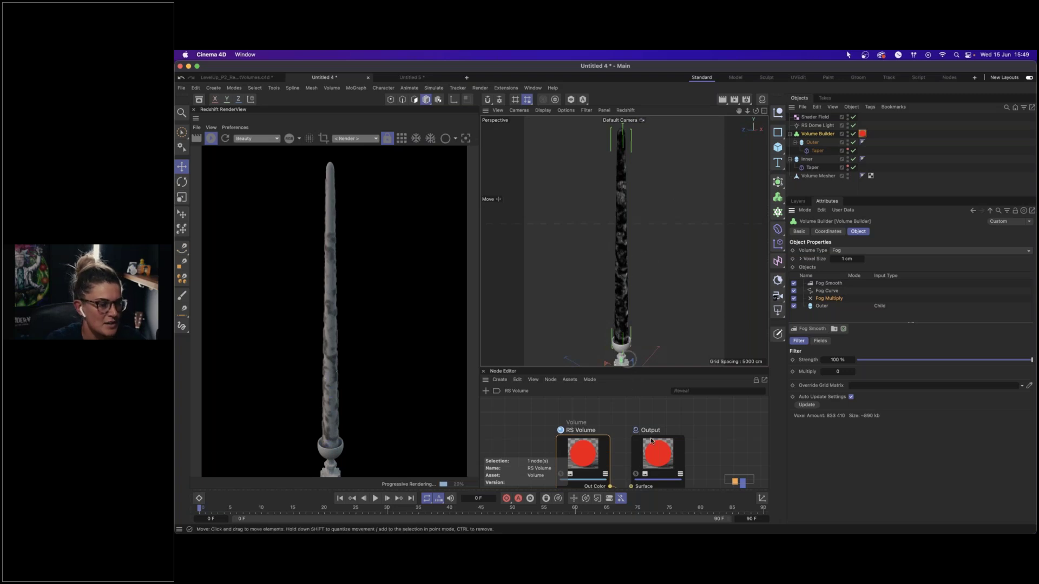
{"action": "left_click_drag", "start_coordinate": [651, 366], "coordinate": [656, 289]}
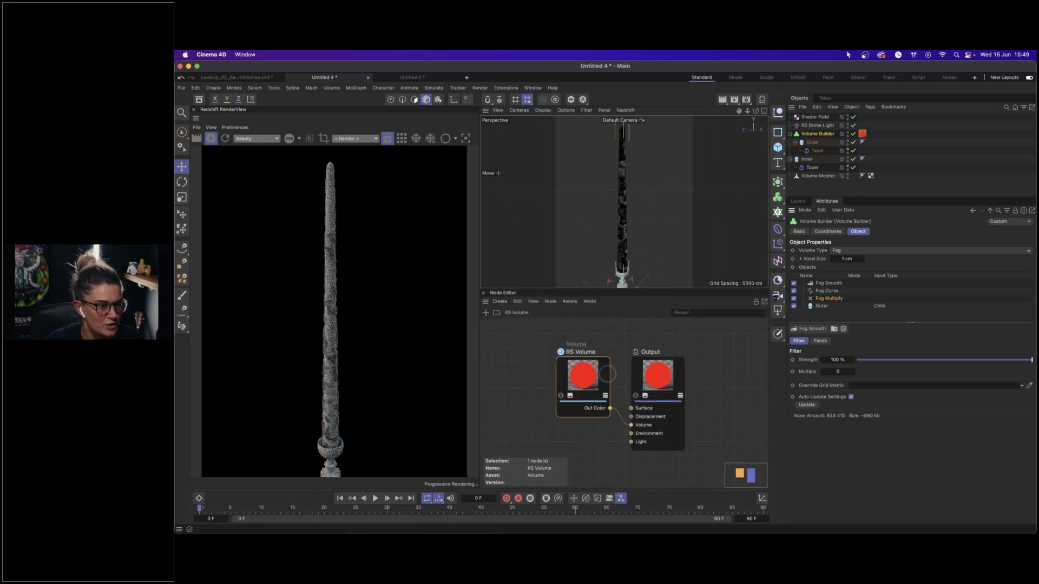
{"action": "left_click_drag", "start_coordinate": [653, 371], "coordinate": [698, 369]}
{"action": "mouse_move", "coordinate": [583, 372]}
{"action": "left_mouse_down"}
{"action": "mouse_move", "coordinate": [599, 361]}
{"action": "mouse_move", "coordinate": [577, 366]}
{"action": "left_mouse_up"}
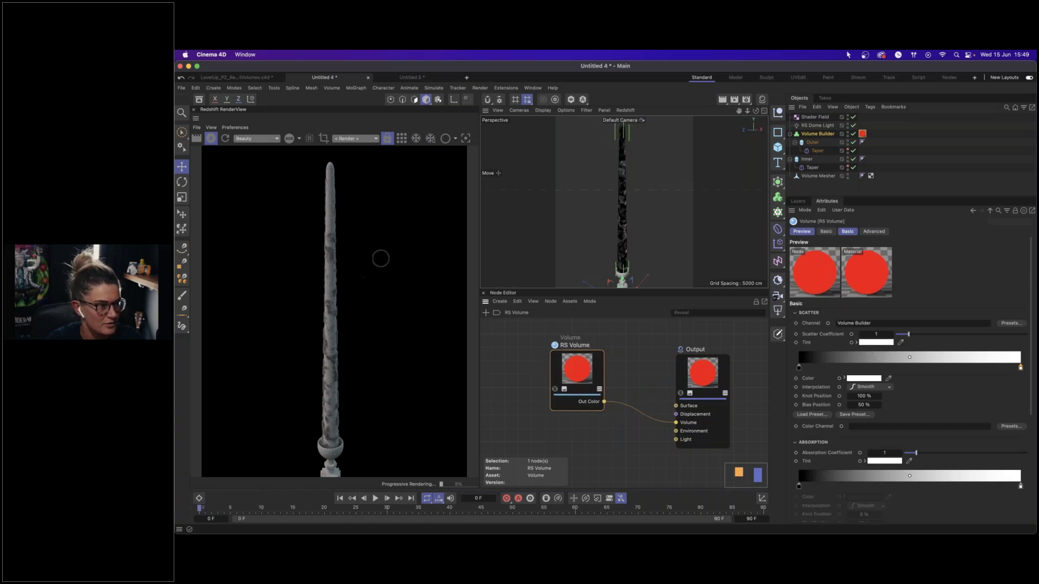
- Set the RS Volume's emission channel to Volume Builder and its emission scale to 0.3
{"action": "left_click_drag", "start_coordinate": [1032, 316], "coordinate": [1028, 412]}
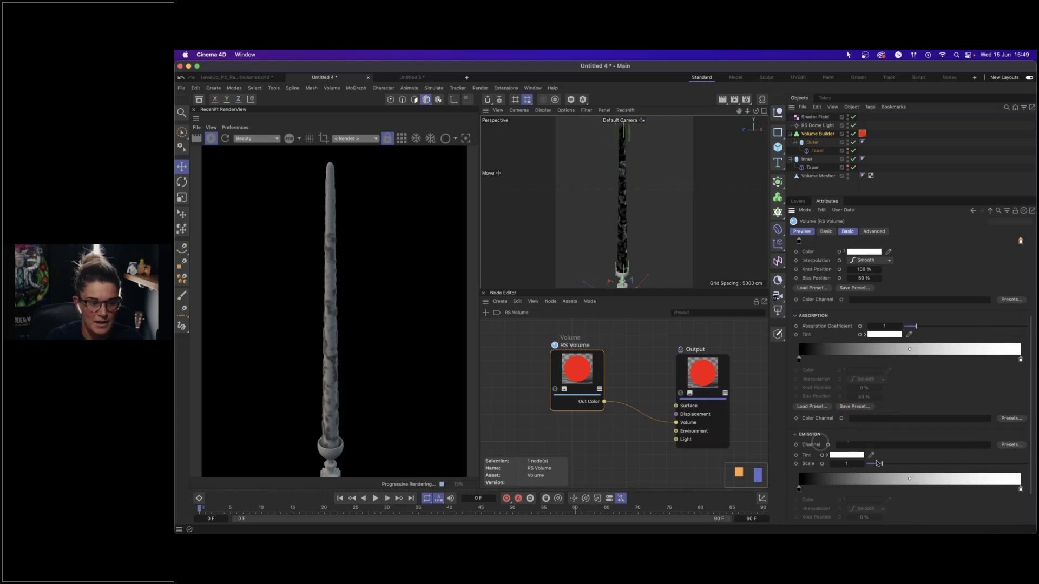
{"action": "left_click", "coordinate": [1006, 445]}
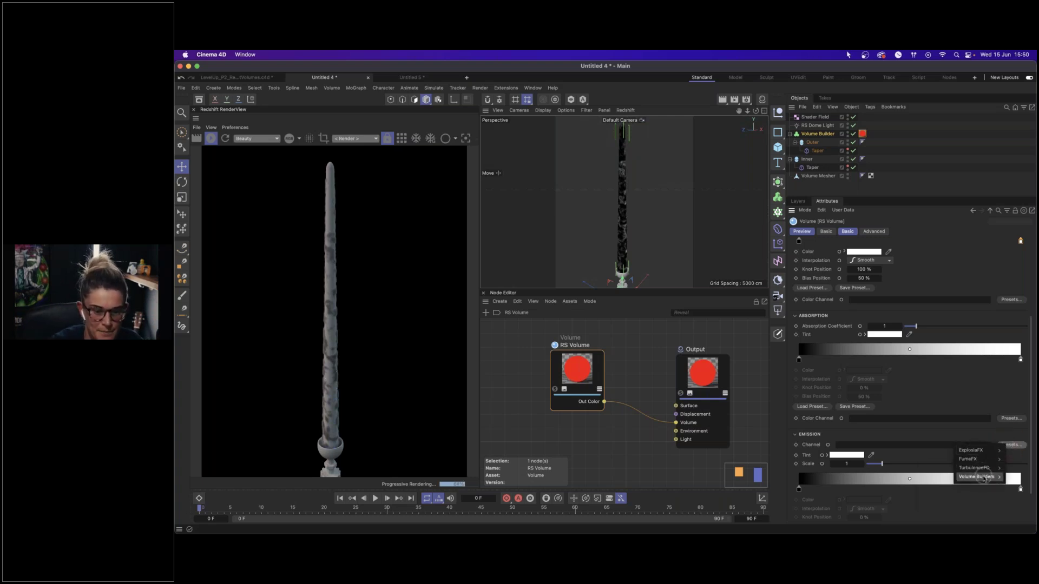
{"action": "mouse_move", "coordinate": [976, 477]}
{"action": "left_click", "coordinate": [929, 480]}
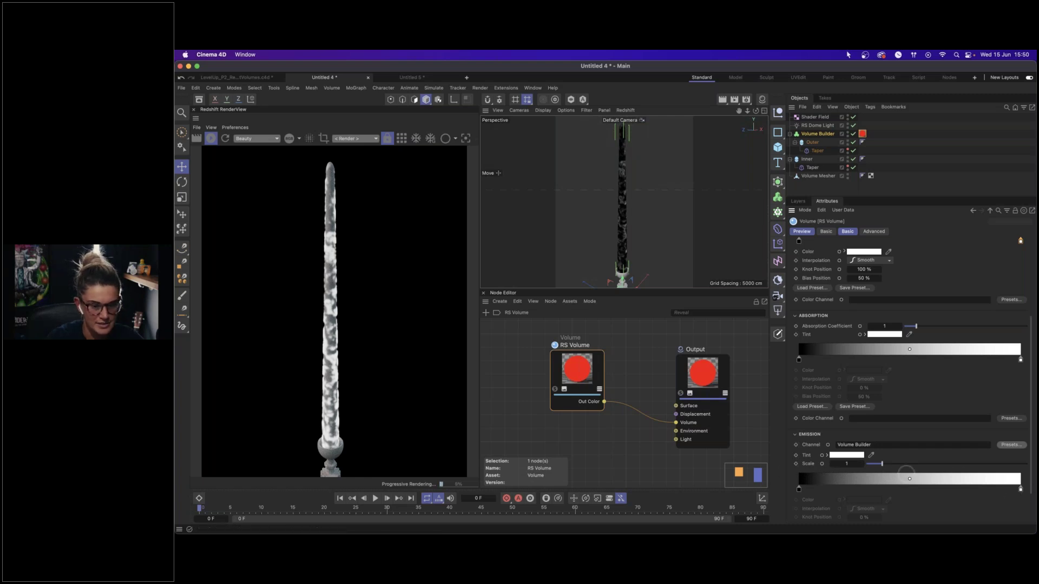
{"action": "left_click_drag", "start_coordinate": [882, 463], "coordinate": [870, 464]}
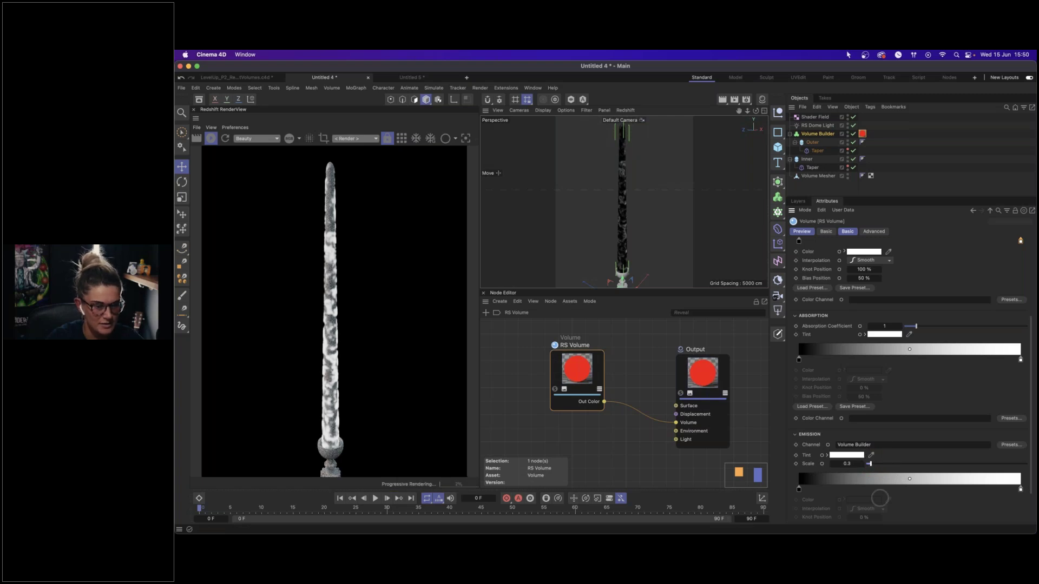
- Colour the emission gradient's white end knot purple with hue 261°, saturation 100% and value 85%
{"action": "double_click", "coordinate": [1020, 489]}
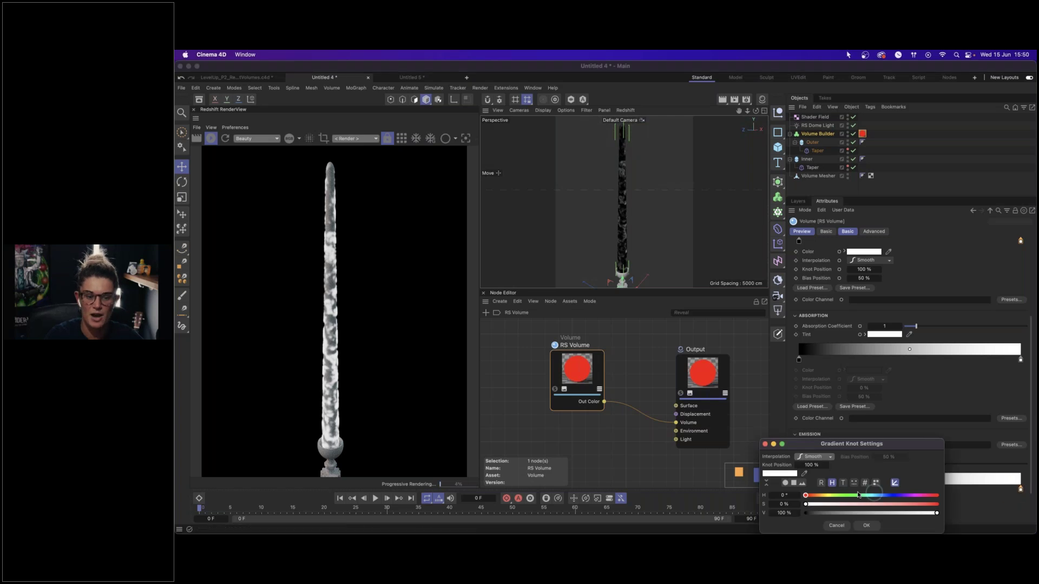
{"action": "left_click_drag", "start_coordinate": [806, 496], "coordinate": [942, 503]}
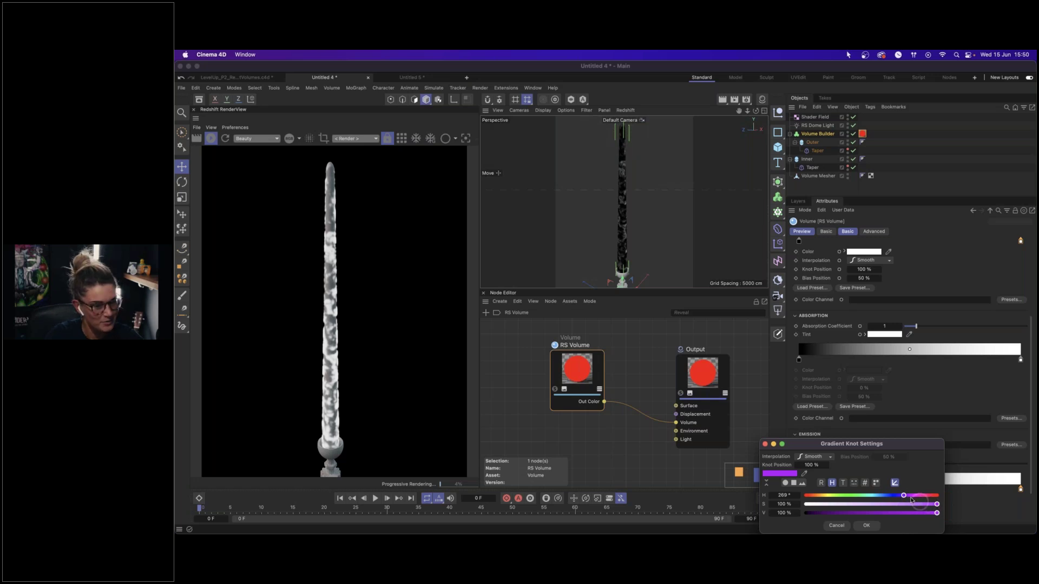
{"action": "left_click_drag", "start_coordinate": [905, 497], "coordinate": [910, 498]}
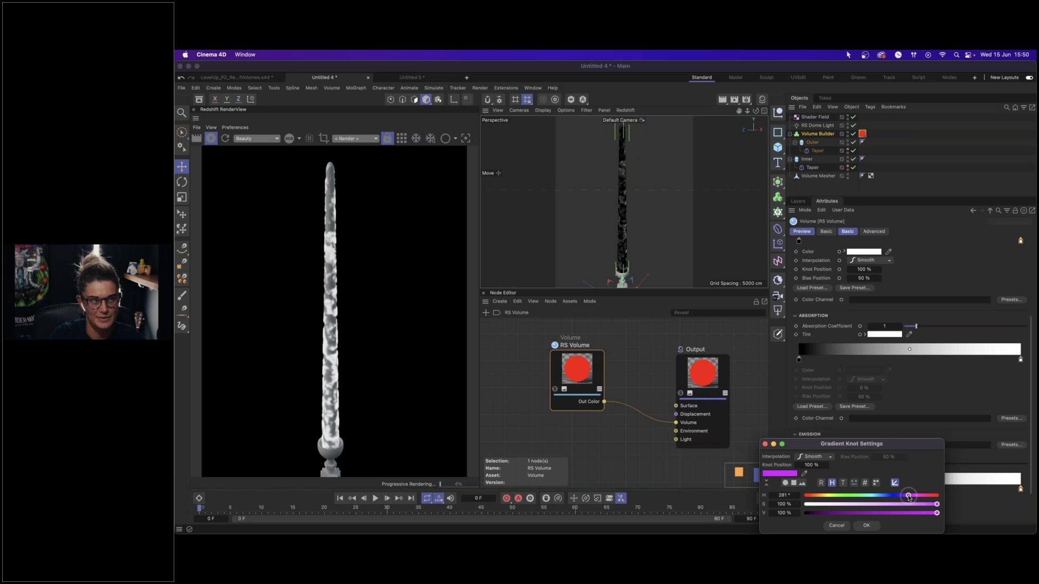
{"action": "left_click_drag", "start_coordinate": [909, 498], "coordinate": [902, 496]}
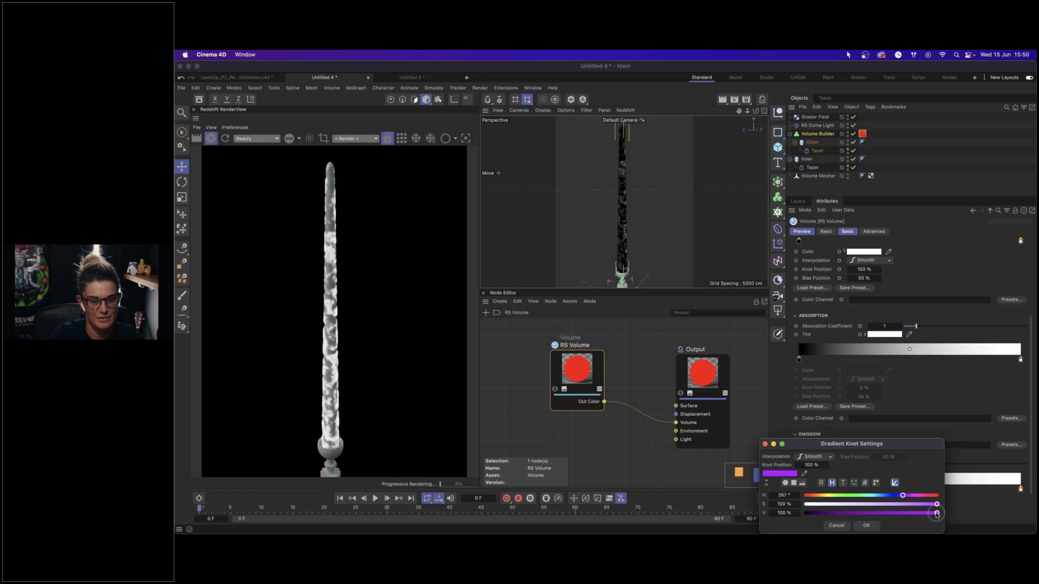
{"action": "left_click_drag", "start_coordinate": [902, 497], "coordinate": [918, 515]}
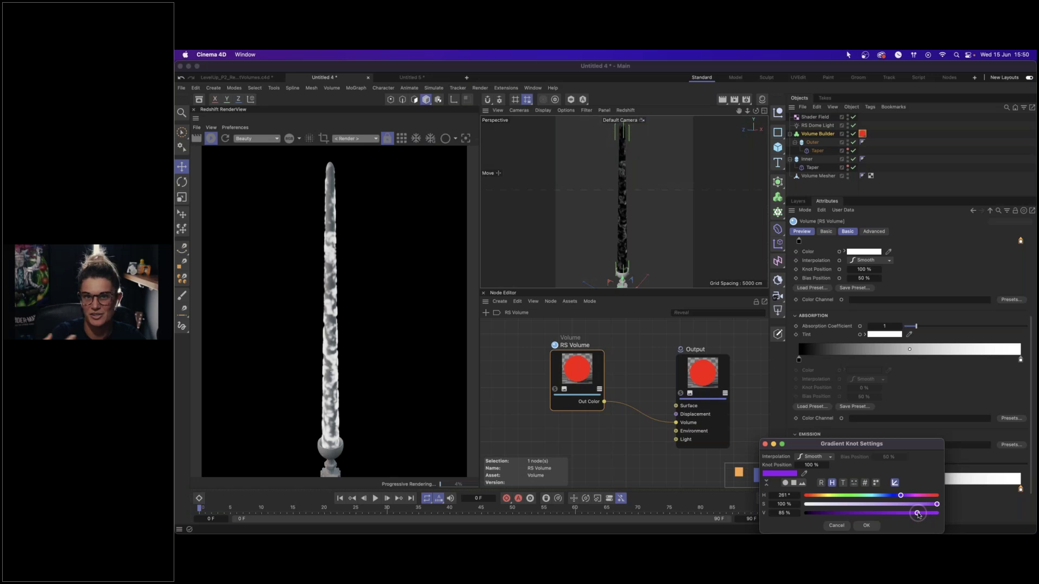
{"action": "left_click", "coordinate": [868, 525]}
- Try a darker purple on the emission gradient's black start knot with hue 274°, saturation 100% and value 52%, and undo it
{"action": "double_click", "coordinate": [798, 489]}
{"action": "left_click_drag", "start_coordinate": [847, 495], "coordinate": [852, 496]}
{"action": "left_click", "coordinate": [820, 513]}
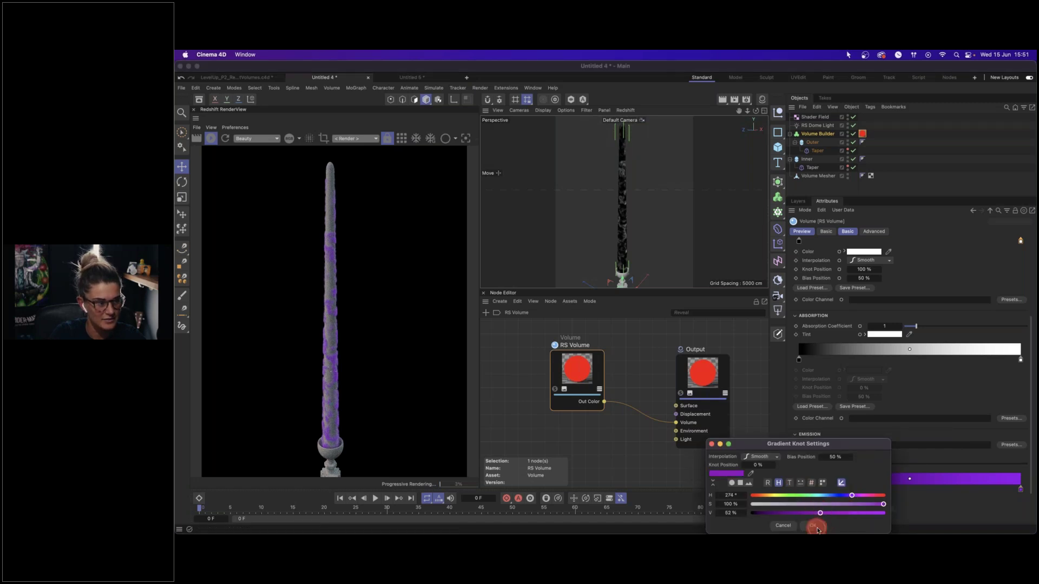
{"action": "left_click", "coordinate": [816, 526]}
{"action": "key", "text": "super+z"}
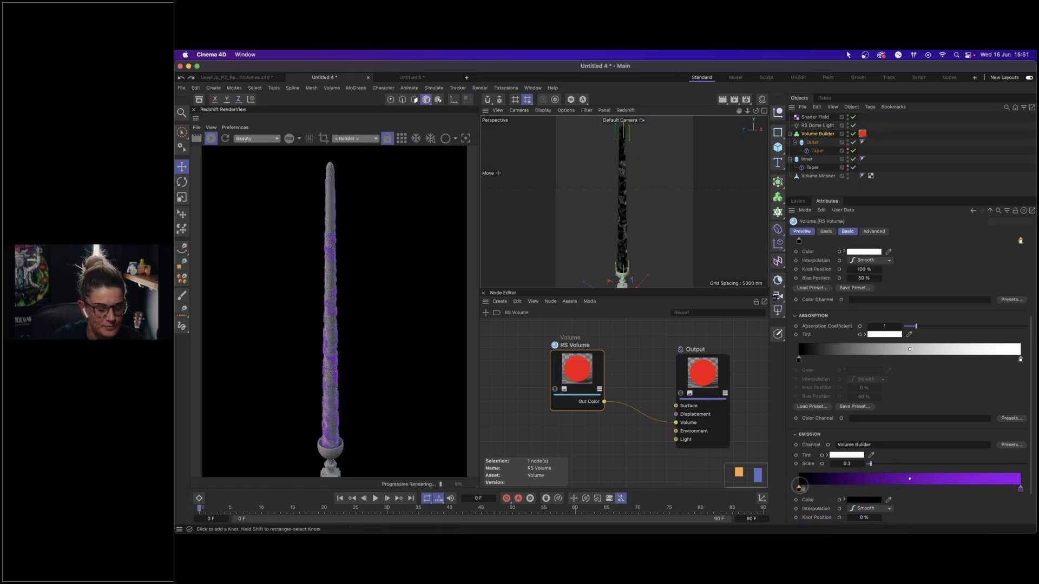
- Try a stronger glow on the RS Volume and settle its emission scale at 1
{"action": "left_click_drag", "start_coordinate": [872, 465], "coordinate": [895, 465]}
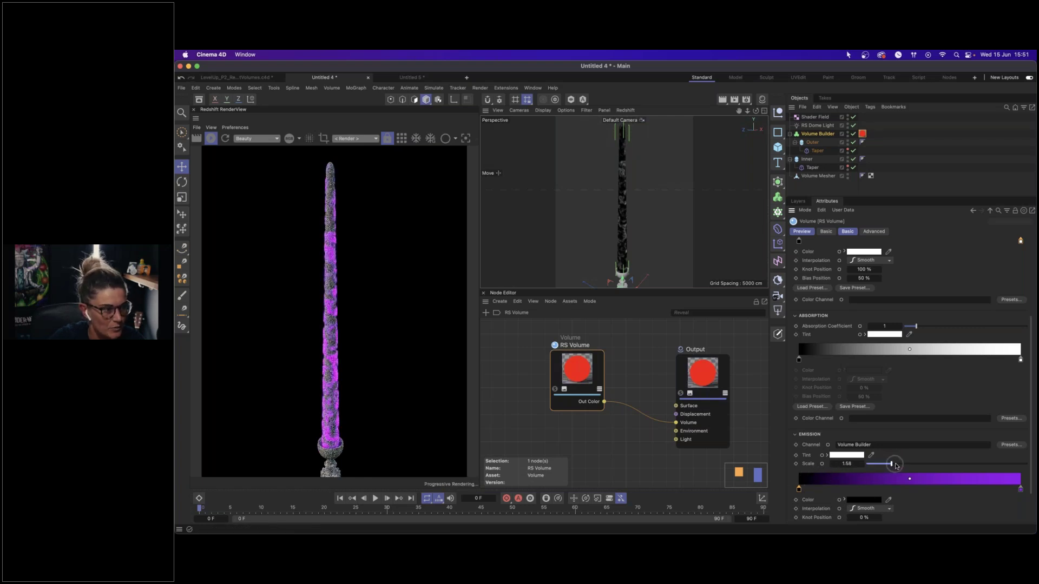
{"action": "left_click", "coordinate": [895, 464]}
{"action": "double_click", "coordinate": [847, 464]}
{"action": "type", "text": "1"}
{"action": "key", "text": "Return"}
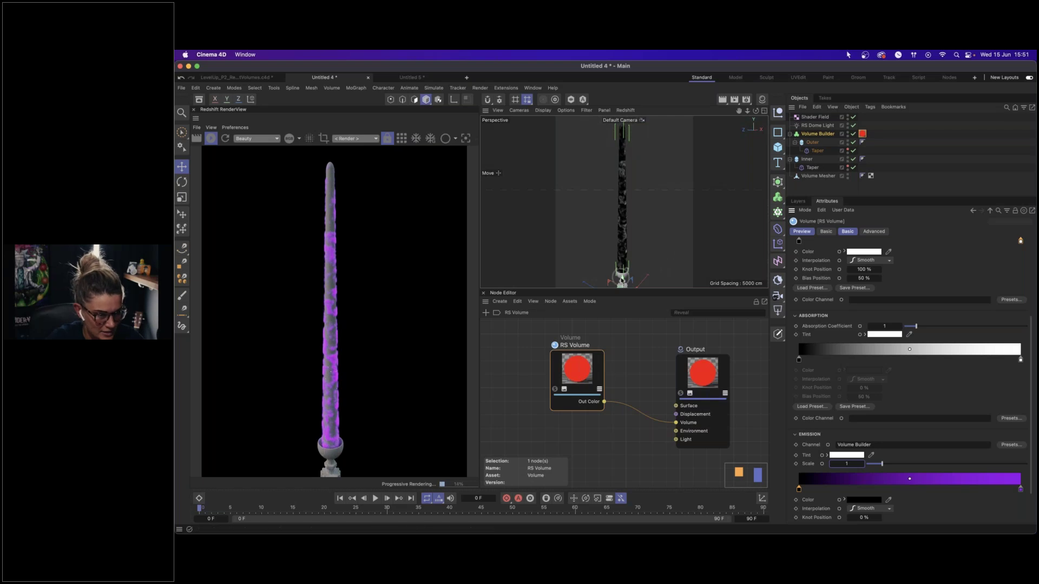
- Create a new Redshift Material and assign it to the Inner capsule
{"action": "scroll", "coordinate": [618, 280], "scroll_direction": "up", "scroll_amount": 10}
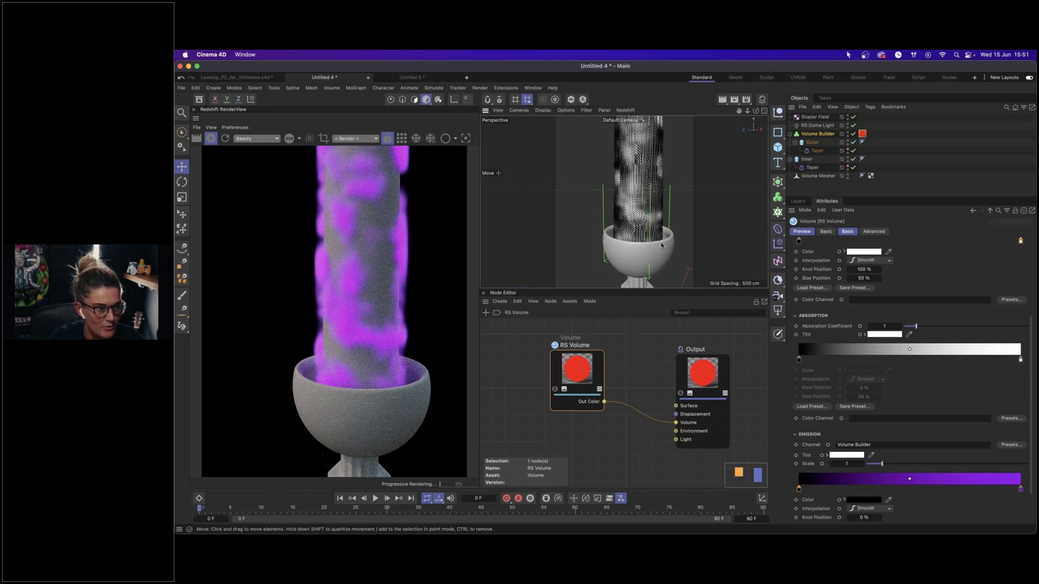
{"action": "scroll", "coordinate": [661, 245], "scroll_direction": "down", "scroll_amount": 10}
{"action": "left_click_drag", "start_coordinate": [619, 255], "coordinate": [660, 215], "text": "alt"}
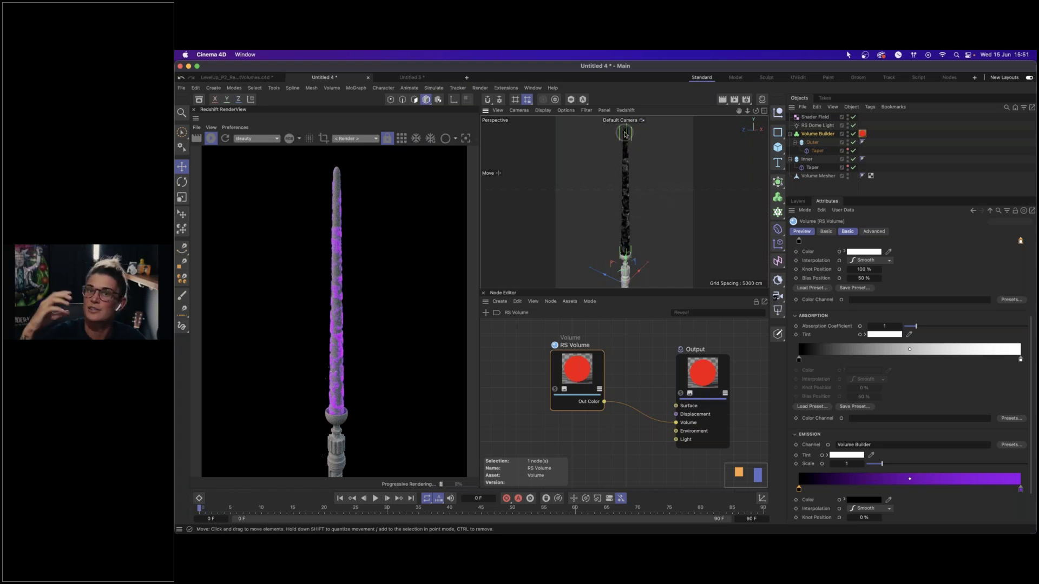
{"action": "left_click", "coordinate": [807, 159]}
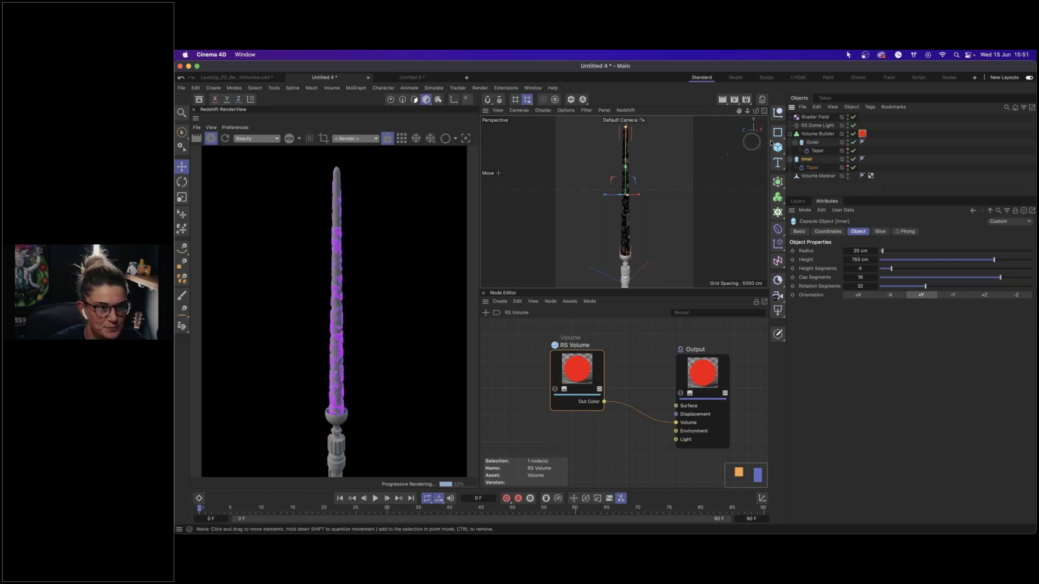
{"action": "left_click", "coordinate": [763, 103]}
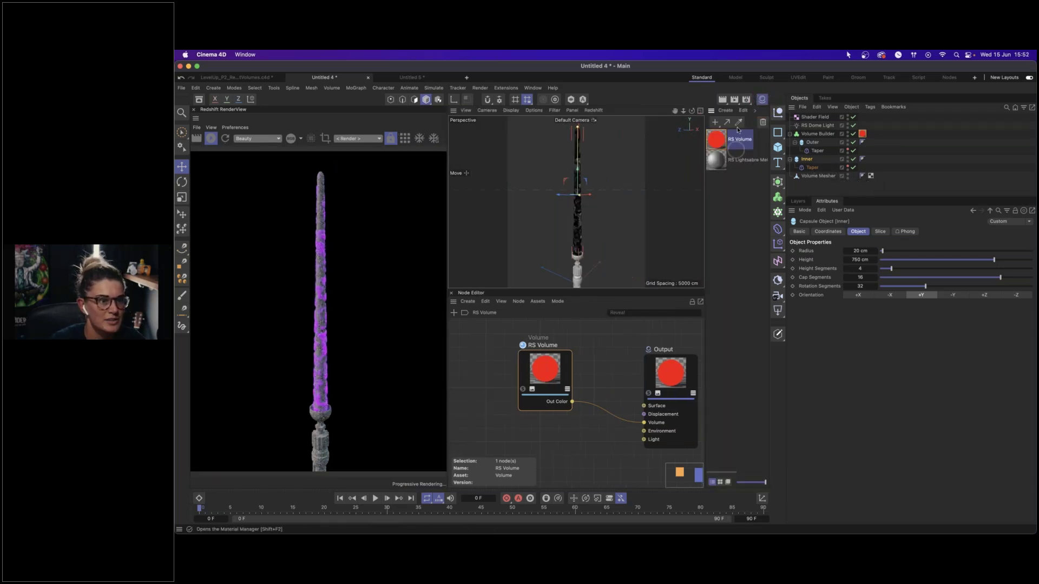
{"action": "left_click", "coordinate": [725, 111]}
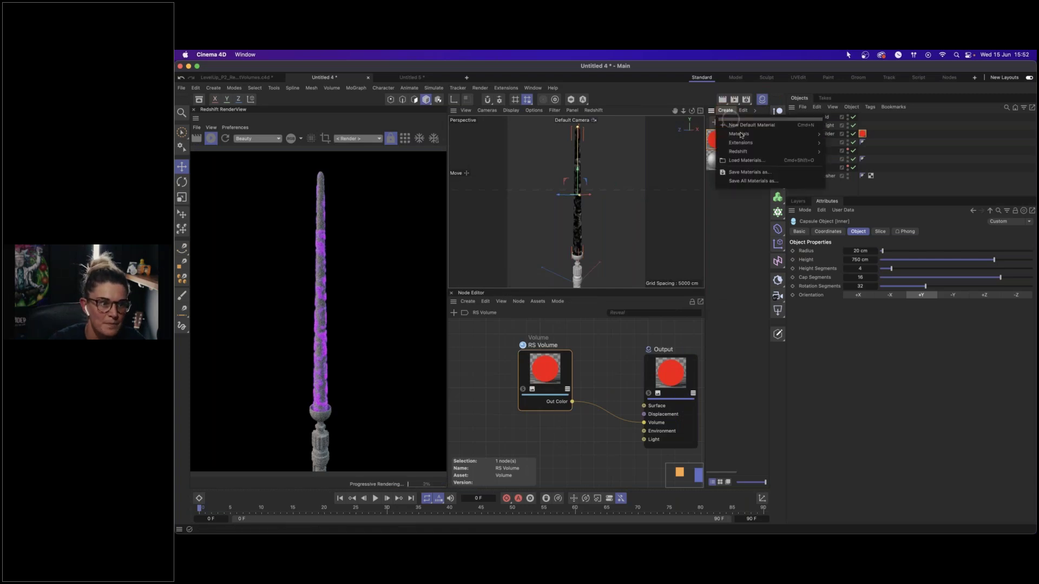
{"action": "mouse_move", "coordinate": [738, 152]}
{"action": "mouse_move", "coordinate": [836, 153]}
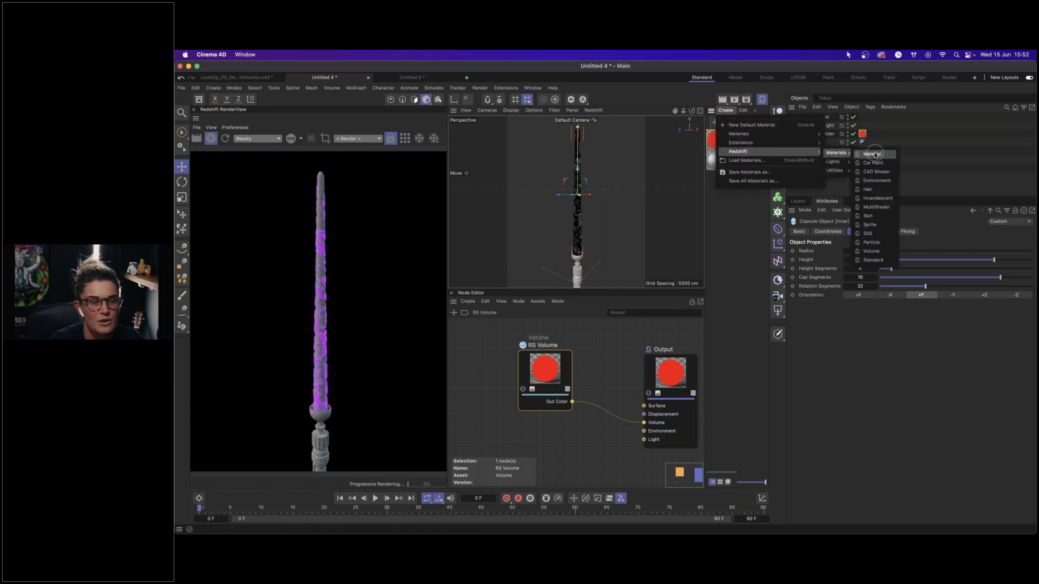
{"action": "left_click", "coordinate": [871, 153]}
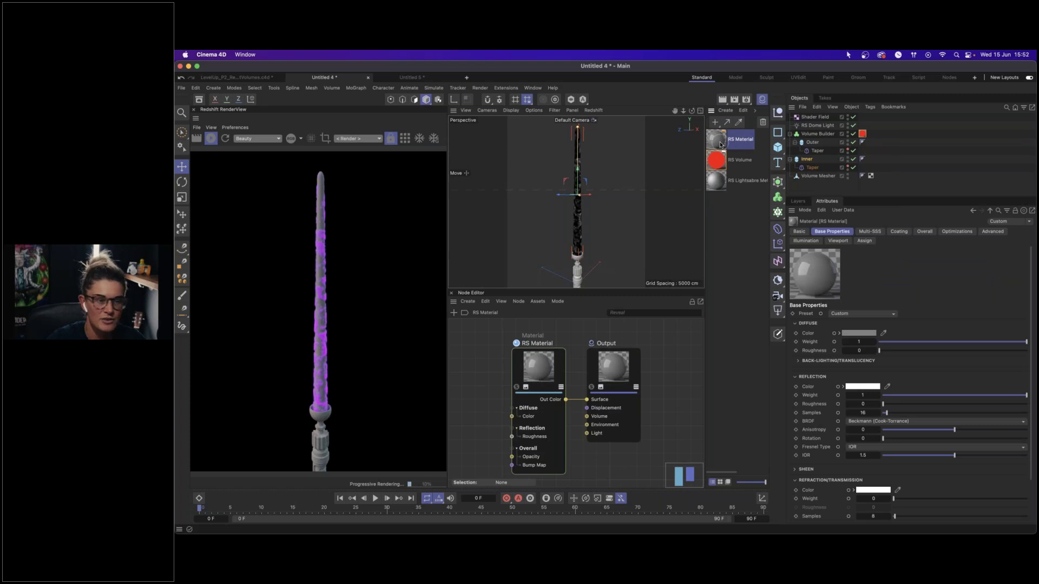
{"action": "left_click_drag", "start_coordinate": [715, 142], "coordinate": [809, 161]}
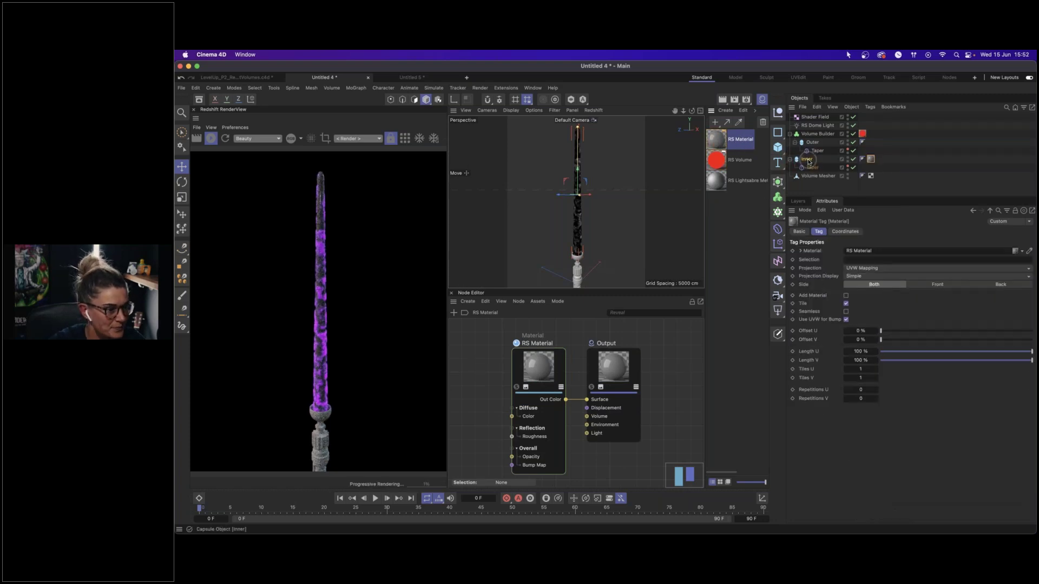
- Copy the purple colour of the end knot in the RS Volume's emission gradient
{"action": "left_click_drag", "start_coordinate": [566, 380], "coordinate": [552, 372]}
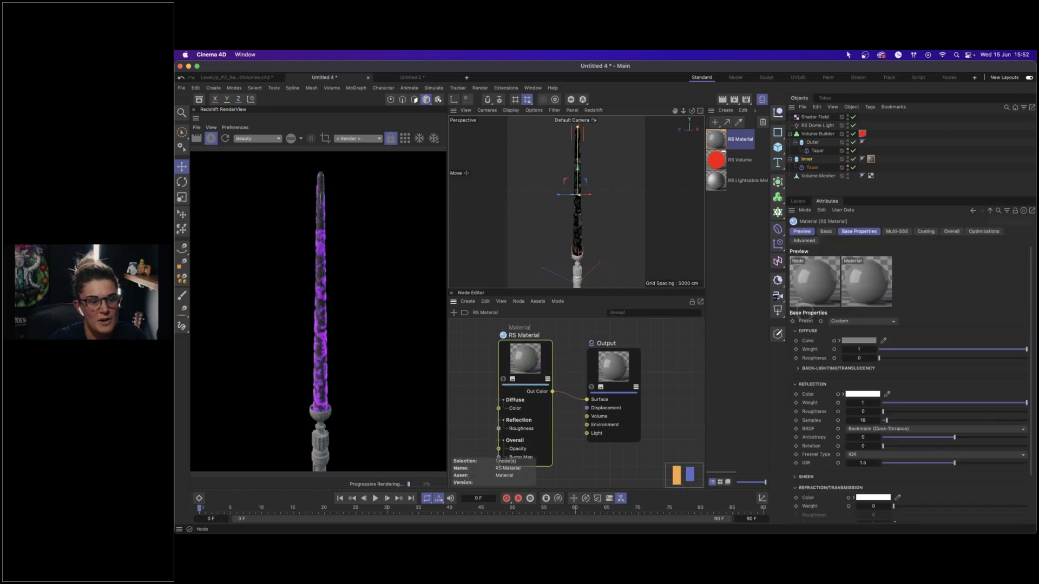
{"action": "left_click", "coordinate": [950, 232]}
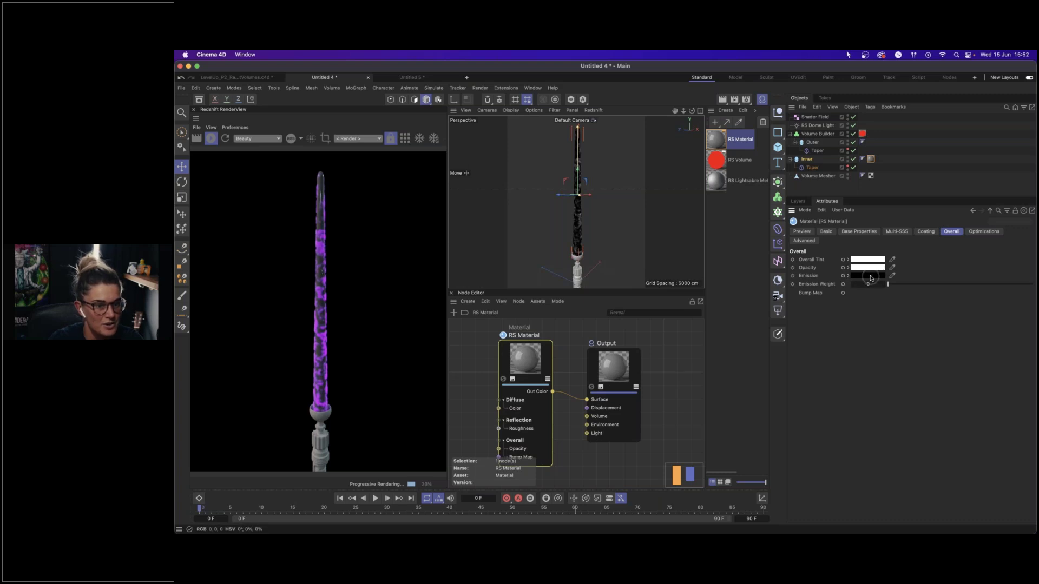
{"action": "left_click", "coordinate": [717, 160]}
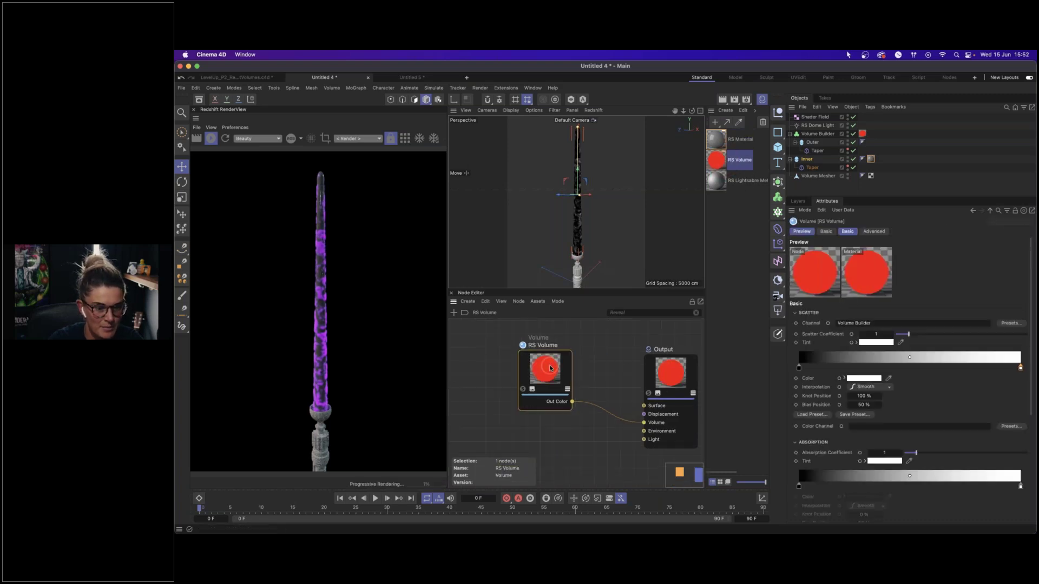
{"action": "scroll", "coordinate": [963, 299], "scroll_direction": "down", "scroll_amount": 5}
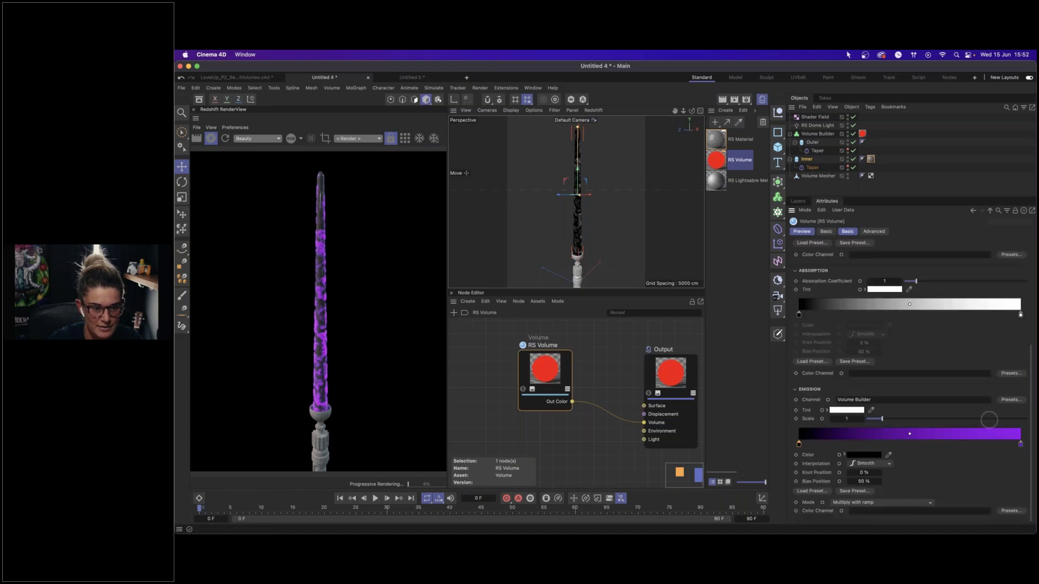
{"action": "right_click", "coordinate": [1020, 446]}
{"action": "left_click", "coordinate": [985, 508]}
{"action": "left_click", "coordinate": [928, 461]}
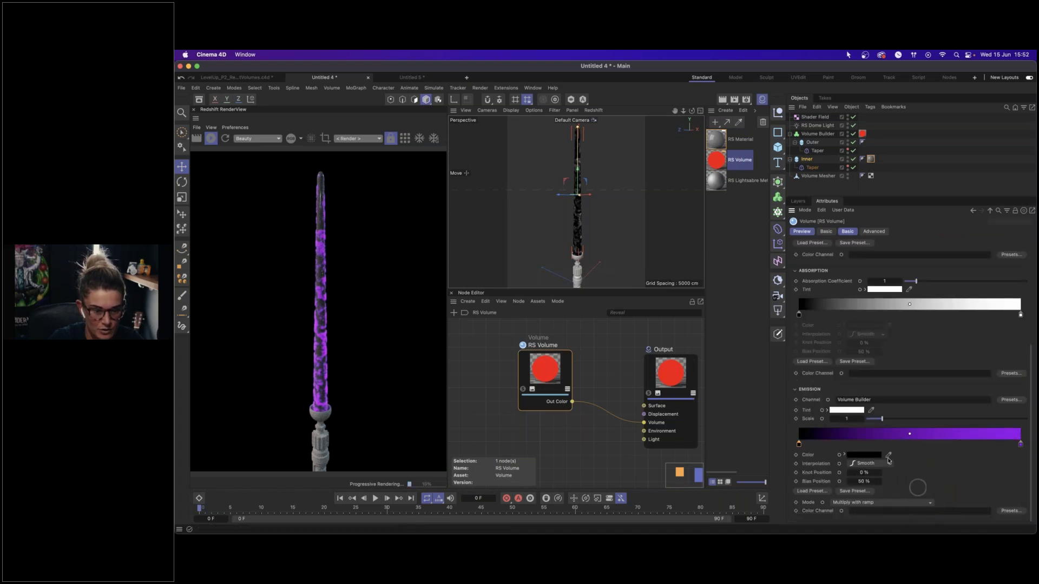
{"action": "left_click", "coordinate": [1019, 444]}
{"action": "right_click", "coordinate": [869, 455]}
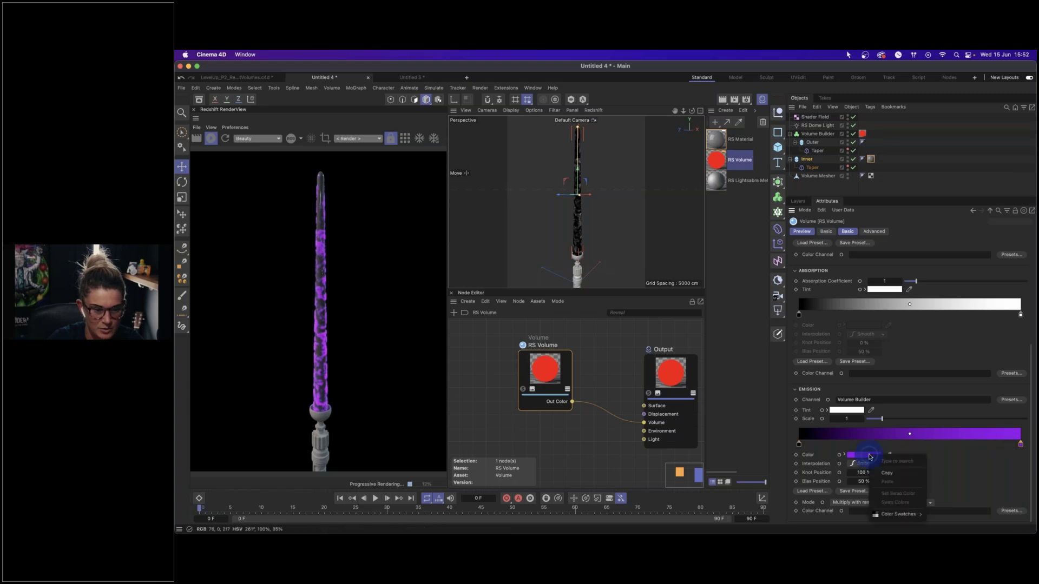
{"action": "left_click", "coordinate": [893, 474]}
- Paste the copied purple into the emission colour of the Inner capsule's RS Material
{"action": "left_click", "coordinate": [720, 138]}
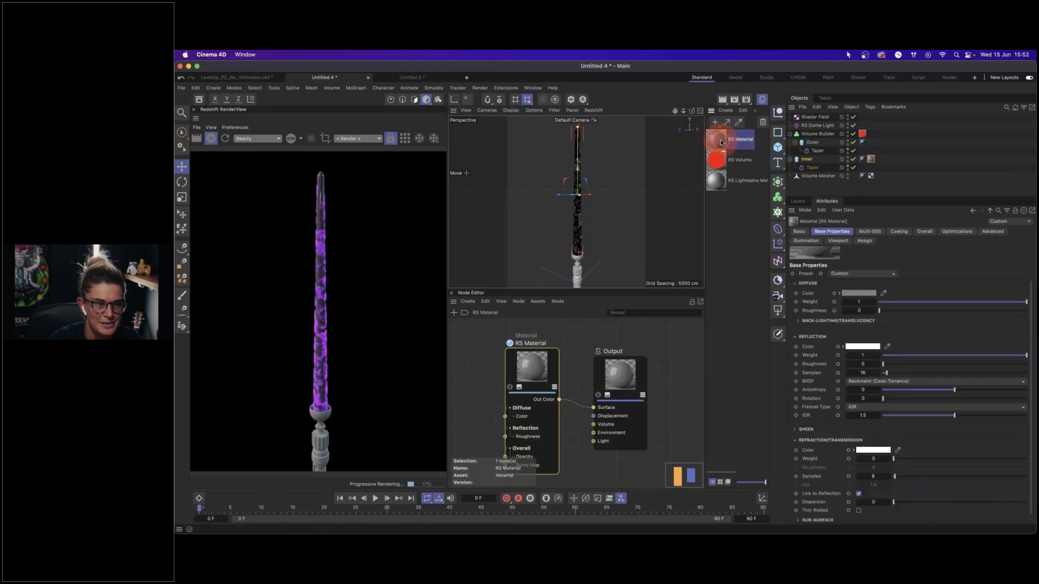
{"action": "left_click", "coordinate": [923, 231]}
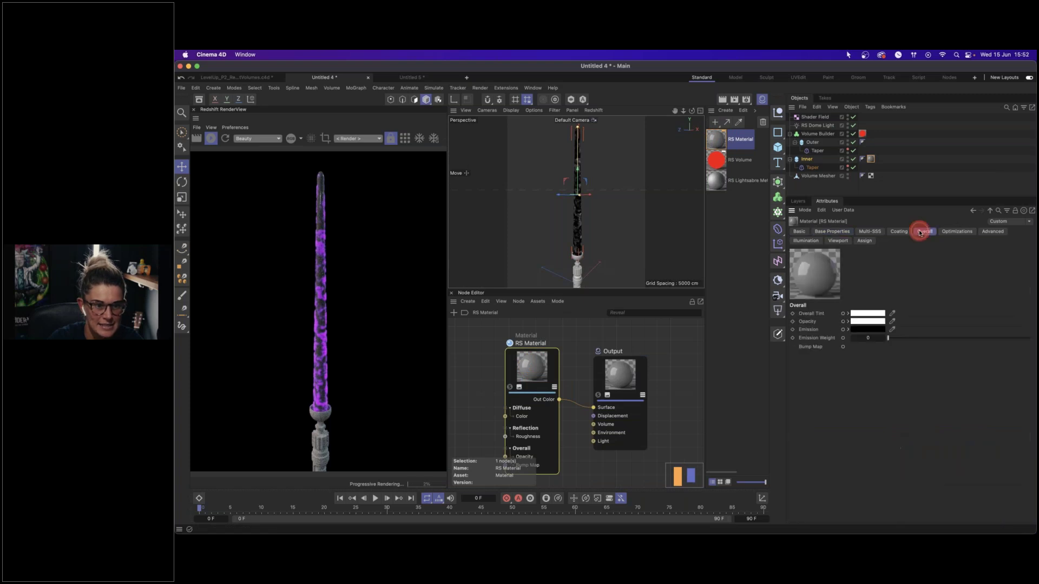
{"action": "right_click", "coordinate": [874, 331]}
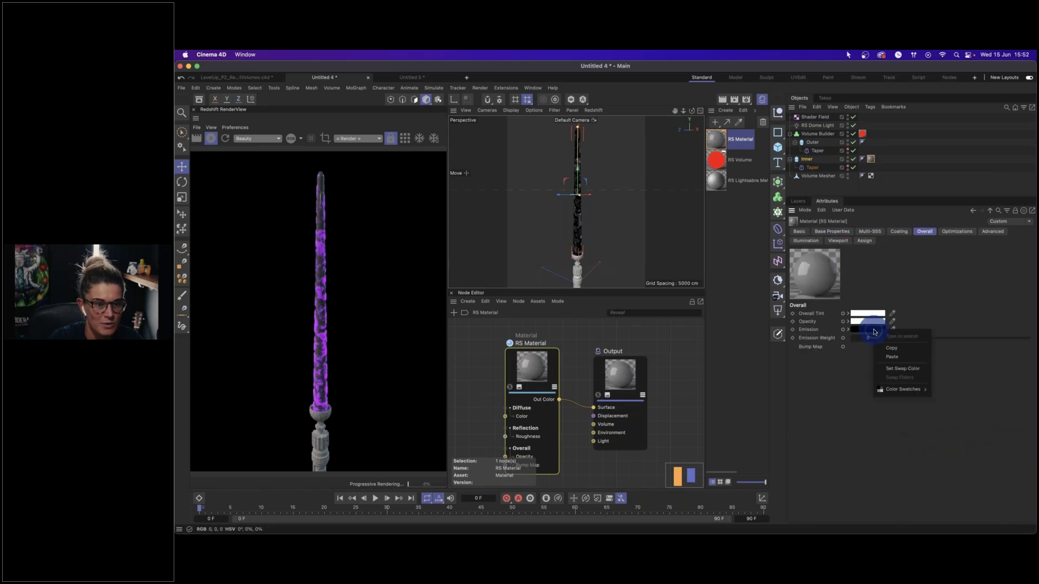
{"action": "left_click", "coordinate": [897, 357]}
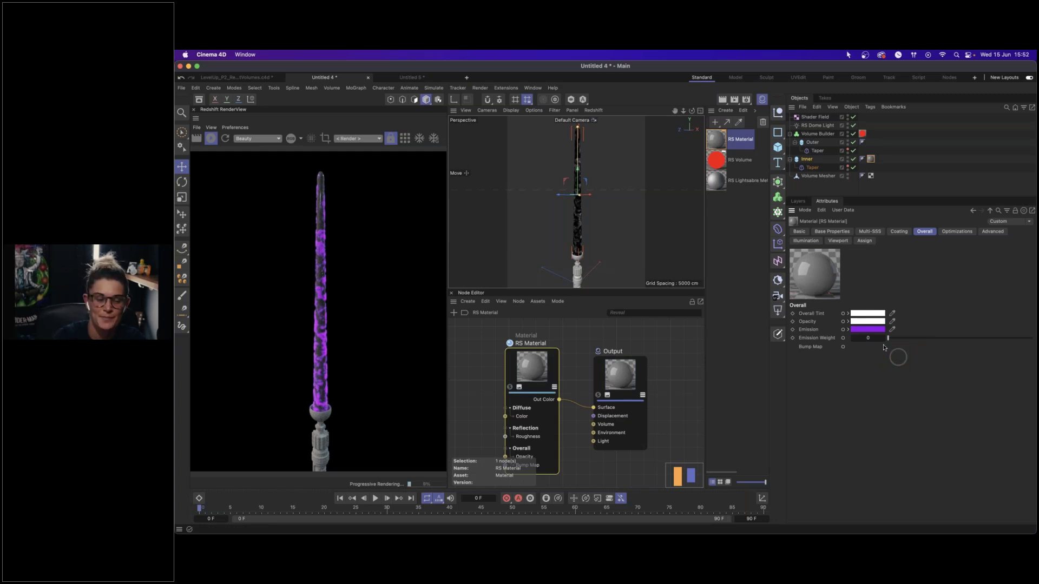
- Try emission weights of 1 and 2 on the RS Material and settle at 1.5
{"action": "double_click", "coordinate": [868, 338]}
{"action": "type", "text": "1"}
{"action": "key", "text": "Return"}
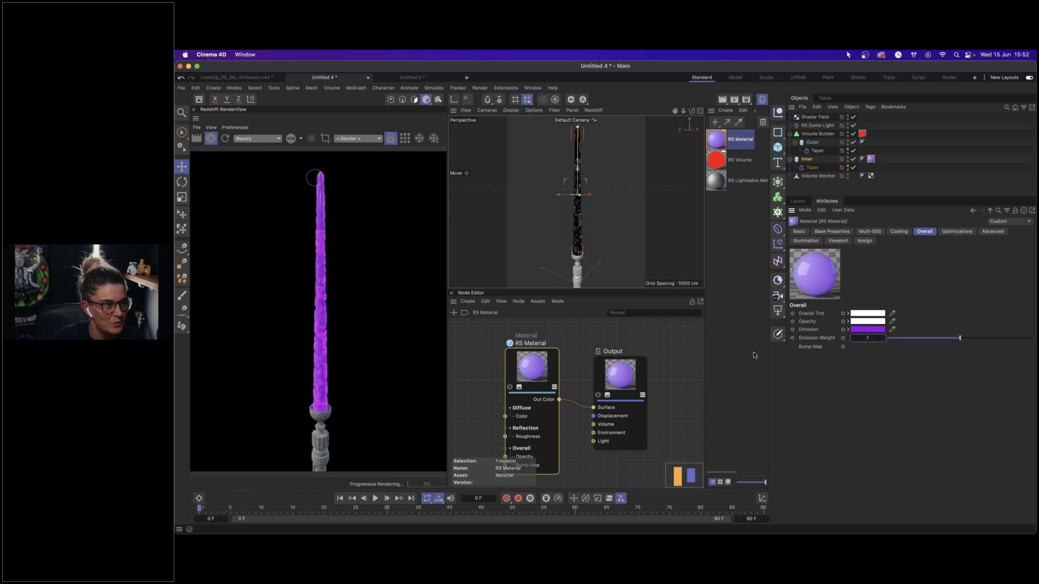
{"action": "double_click", "coordinate": [870, 338]}
{"action": "type", "text": "2"}
{"action": "key", "text": "Return"}
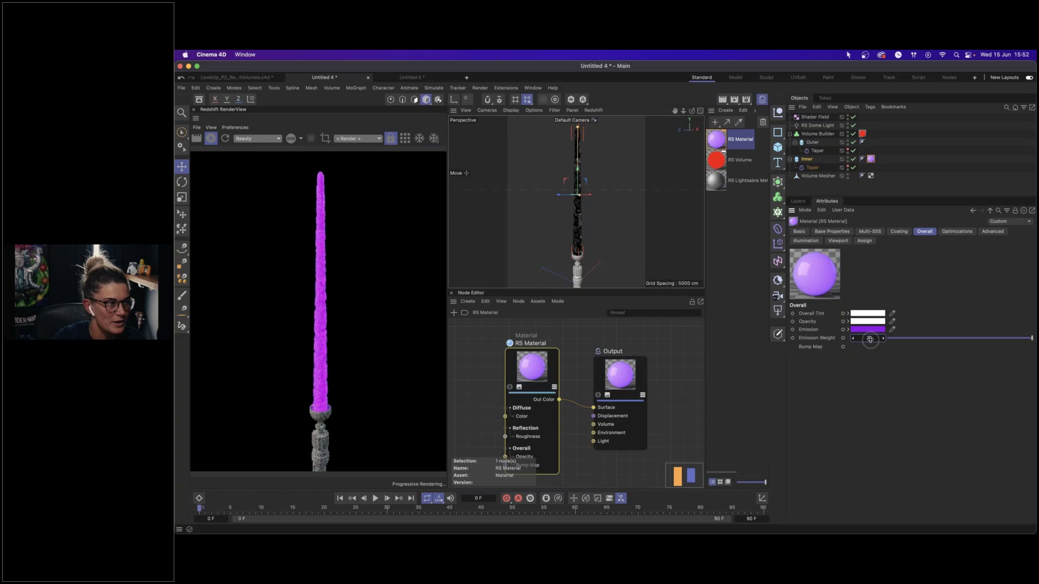
{"action": "double_click", "coordinate": [872, 339]}
{"action": "type", "text": "1.5"}
{"action": "key", "text": "Return"}
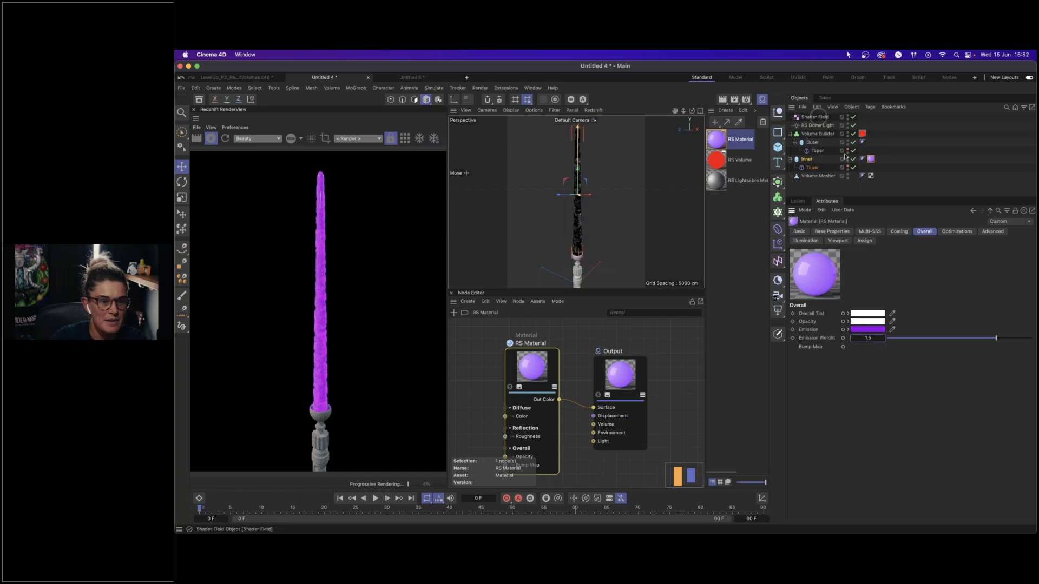
- Vary the Shader Field's noise pattern by stepping its seed up to 670
{"action": "left_click", "coordinate": [816, 117]}
{"action": "left_click", "coordinate": [829, 286]}
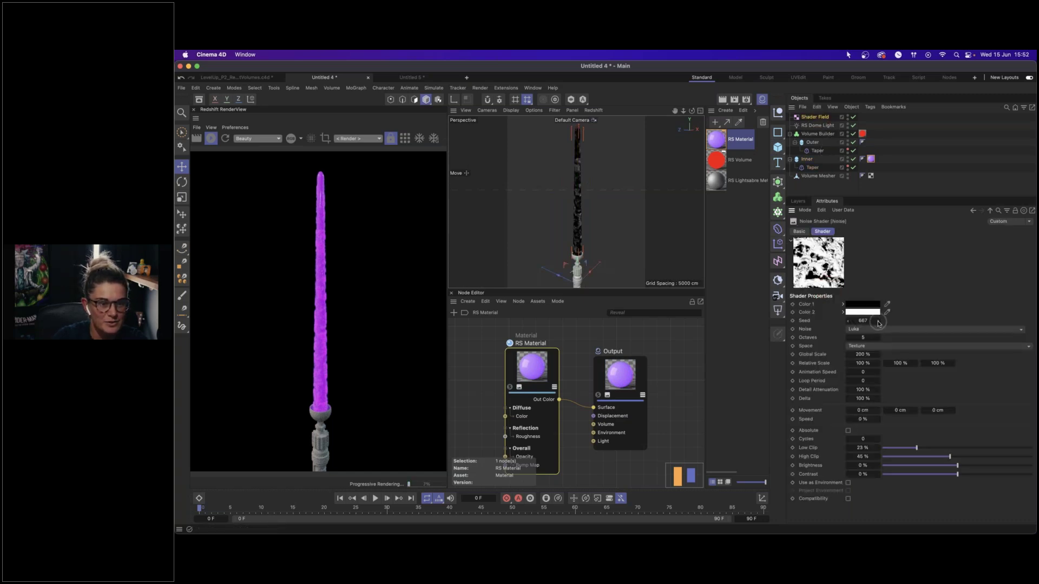
{"action": "left_click", "coordinate": [877, 322]}
{"action": "left_click", "coordinate": [878, 322]}
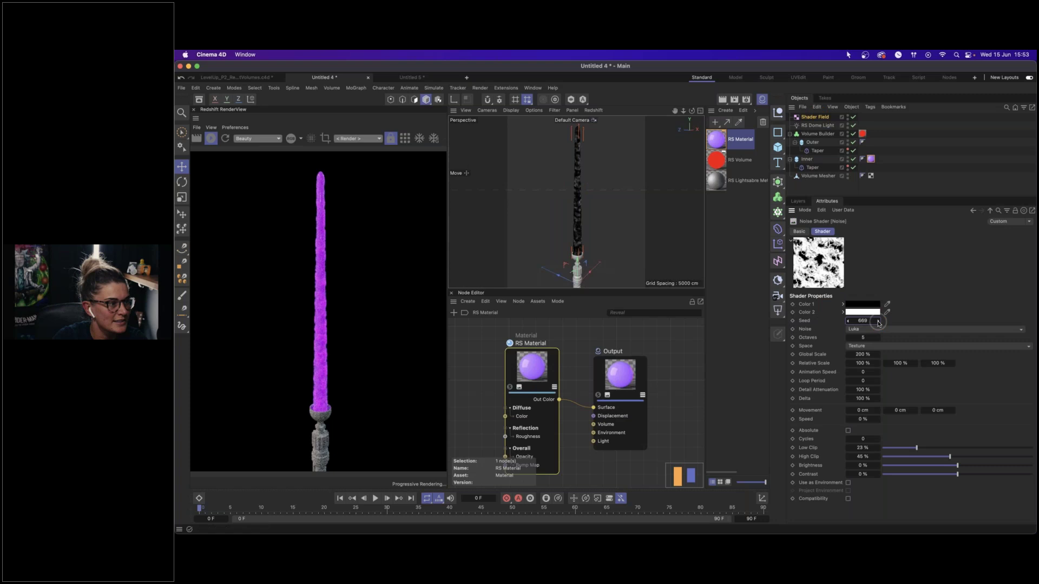
{"action": "left_click", "coordinate": [877, 321]}
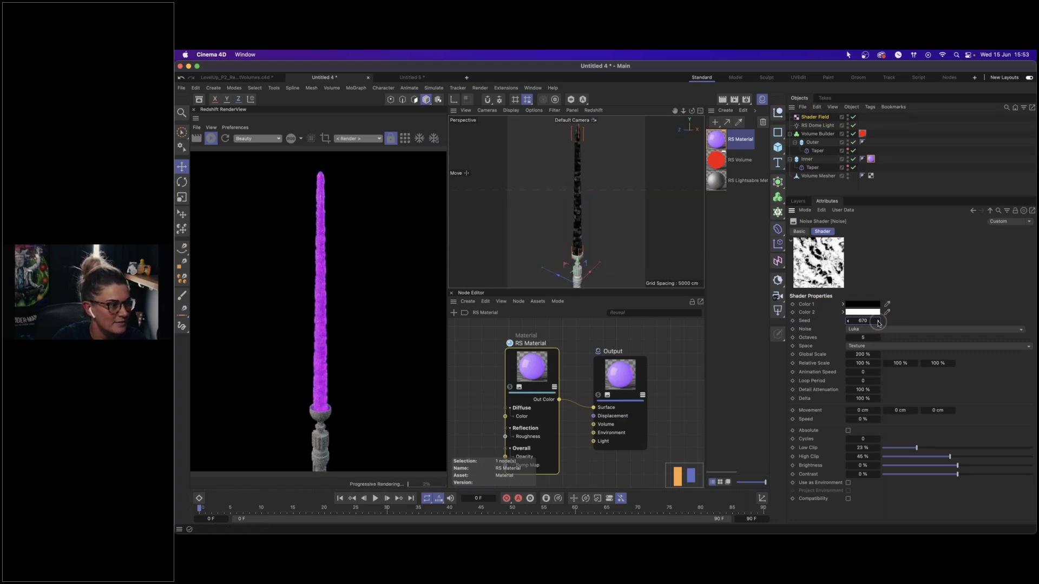
{"action": "left_click", "coordinate": [878, 322]}
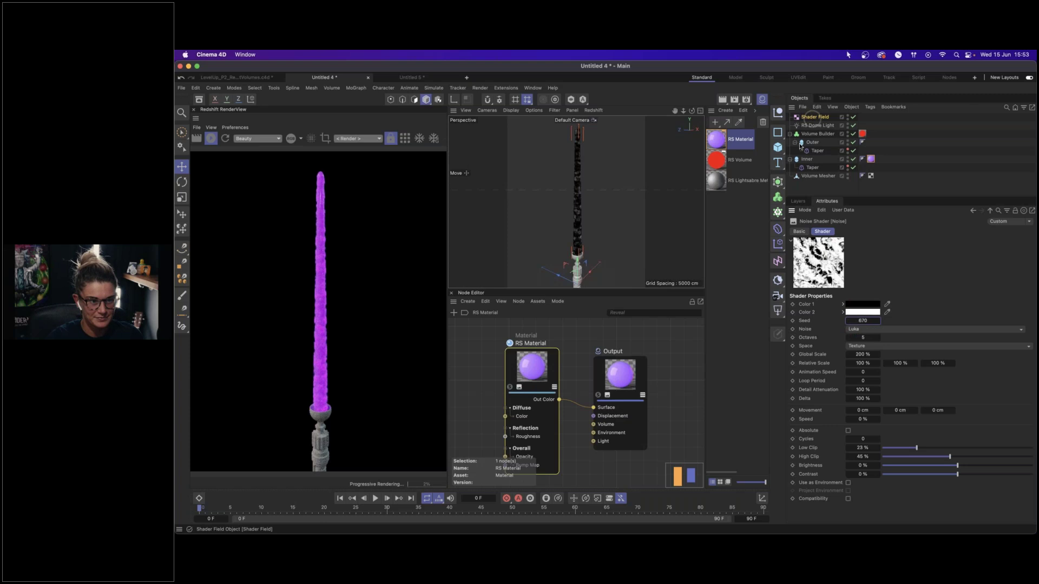
- Try a scatter coefficient of 2 on the RS Volume and return it to 1
{"action": "left_click", "coordinate": [719, 161]}
{"action": "left_click", "coordinate": [543, 368]}
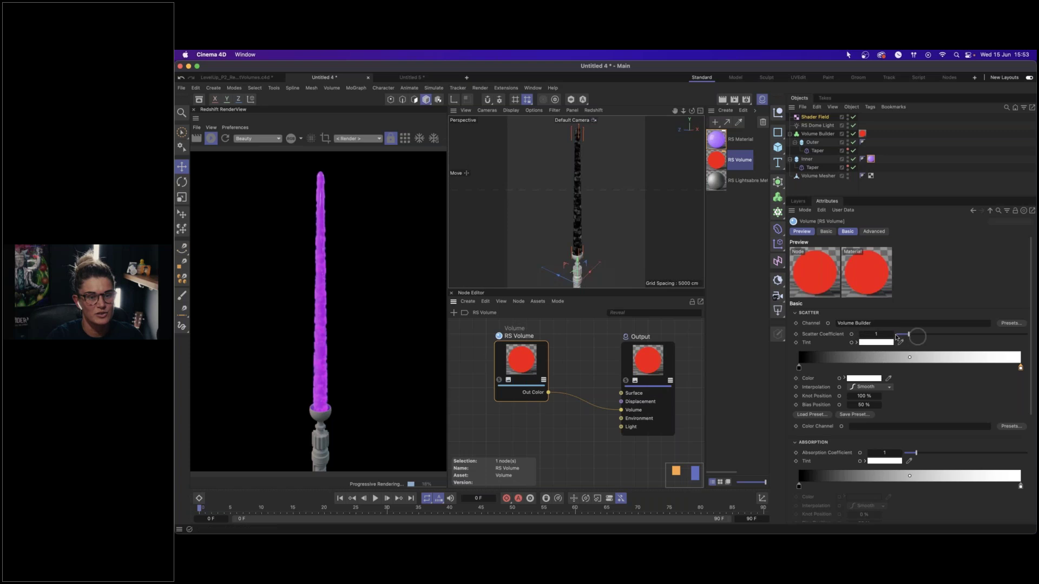
{"action": "mouse_move", "coordinate": [908, 335]}
{"action": "left_mouse_down"}
{"action": "mouse_move", "coordinate": [896, 334]}
{"action": "mouse_move", "coordinate": [923, 336]}
{"action": "left_mouse_up"}
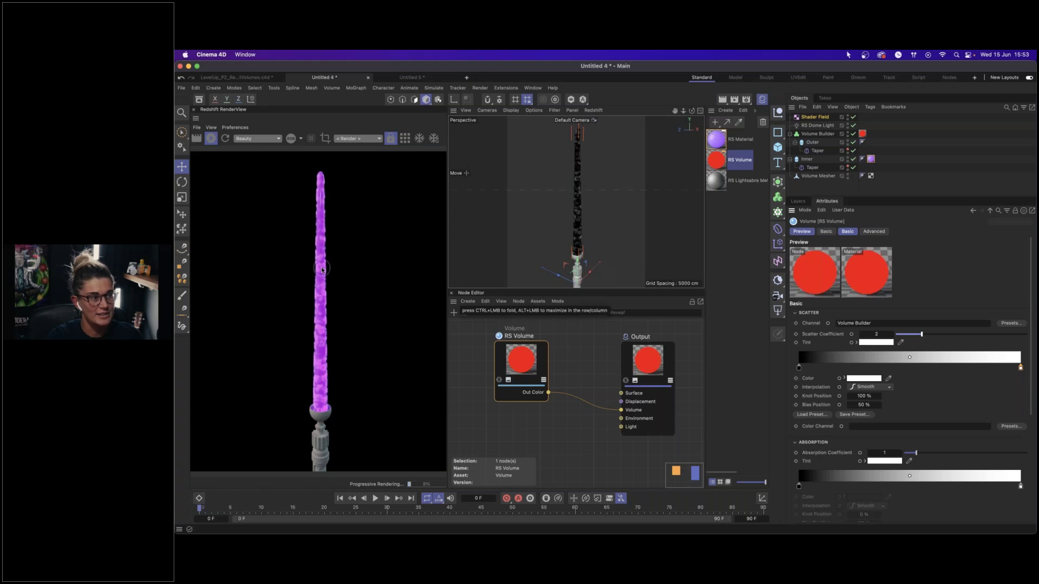
{"action": "double_click", "coordinate": [878, 334]}
{"action": "type", "text": "1"}
{"action": "key", "text": "Return"}
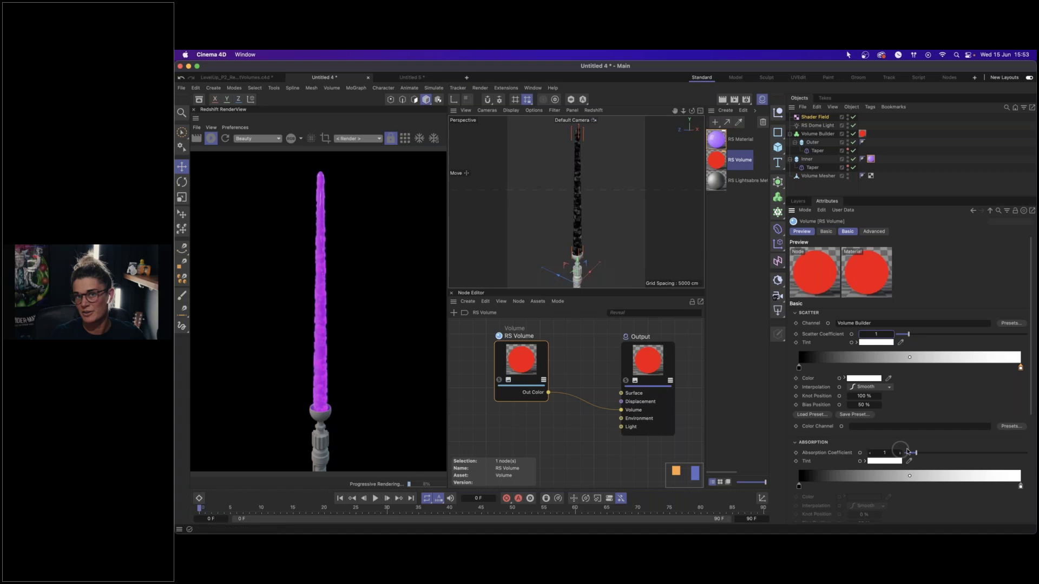
- Lower the RS Volume's absorption coefficient, settling at 0.5
{"action": "left_click_drag", "start_coordinate": [916, 453], "coordinate": [907, 452]}
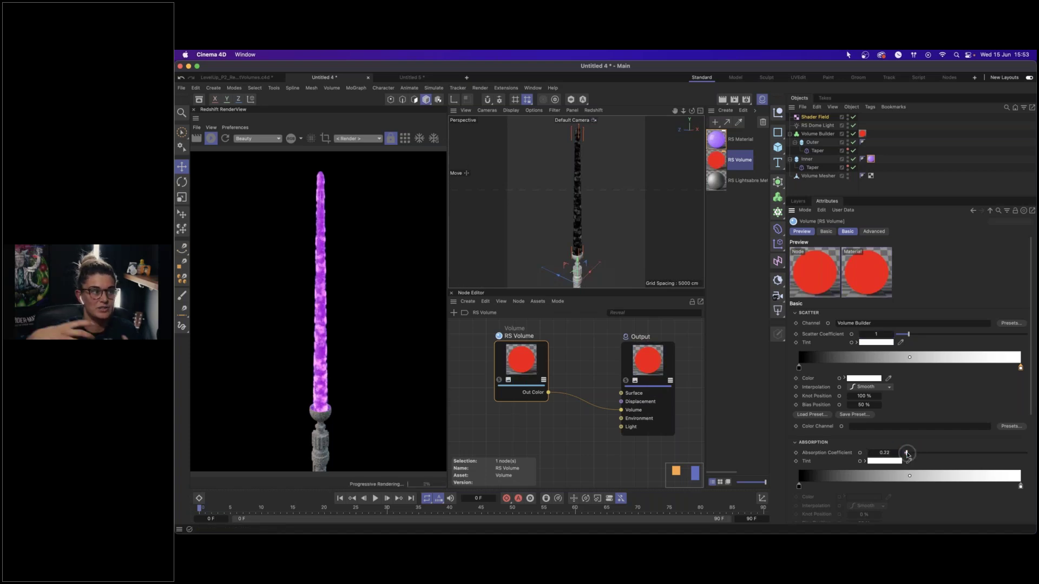
{"action": "double_click", "coordinate": [892, 453]}
{"action": "type", "text": "0.5"}
{"action": "key", "text": "Return"}
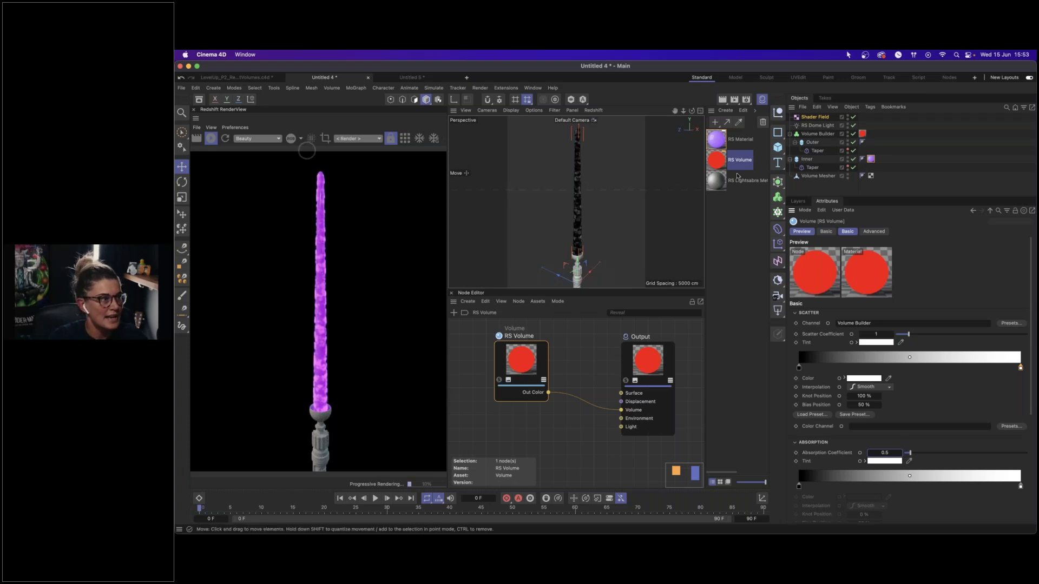
- Create a new Redshift Standard material and assign it to the Volume Mesher instead of the Volume Builder
{"action": "mouse_move", "coordinate": [723, 185]}
{"action": "left_mouse_down"}
{"action": "mouse_move", "coordinate": [781, 153]}
{"action": "mouse_move", "coordinate": [722, 180]}
{"action": "left_mouse_up"}
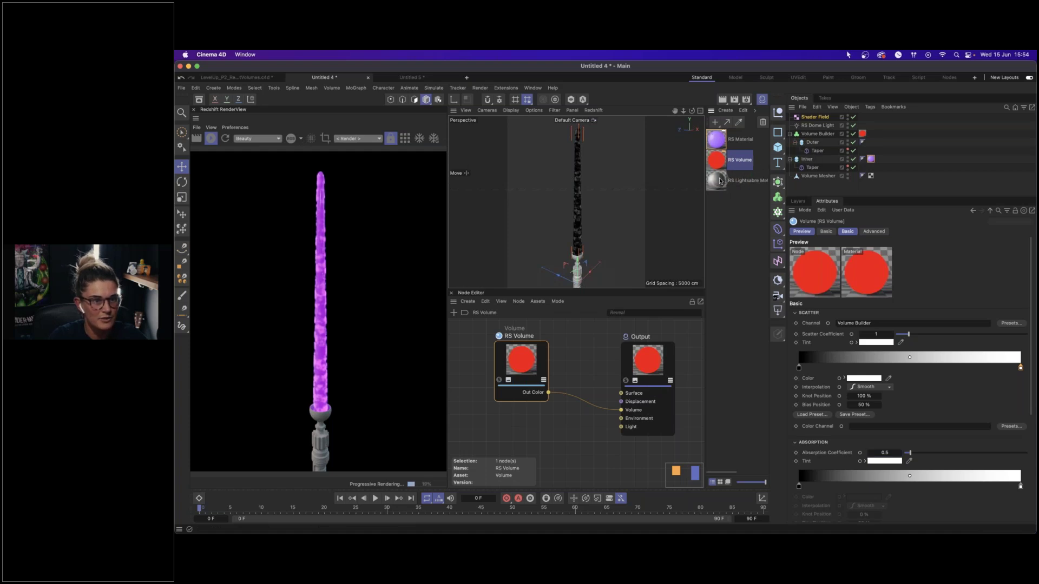
{"action": "left_click", "coordinate": [725, 110]}
{"action": "left_click", "coordinate": [769, 152]}
{"action": "left_click", "coordinate": [842, 153]}
{"action": "left_click", "coordinate": [881, 261]}
{"action": "left_click_drag", "start_coordinate": [717, 139], "coordinate": [820, 136]}
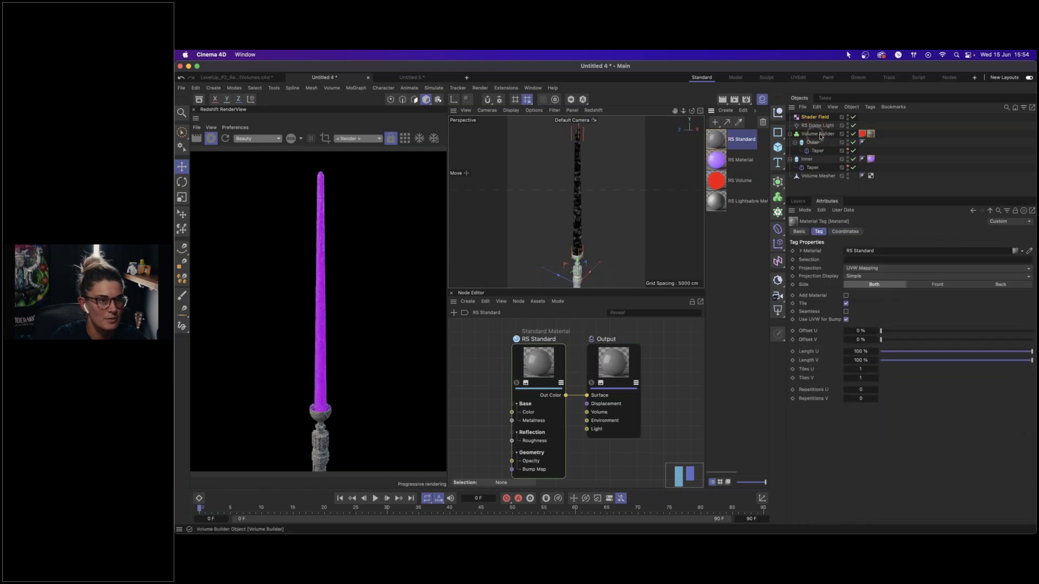
{"action": "left_click", "coordinate": [872, 134]}
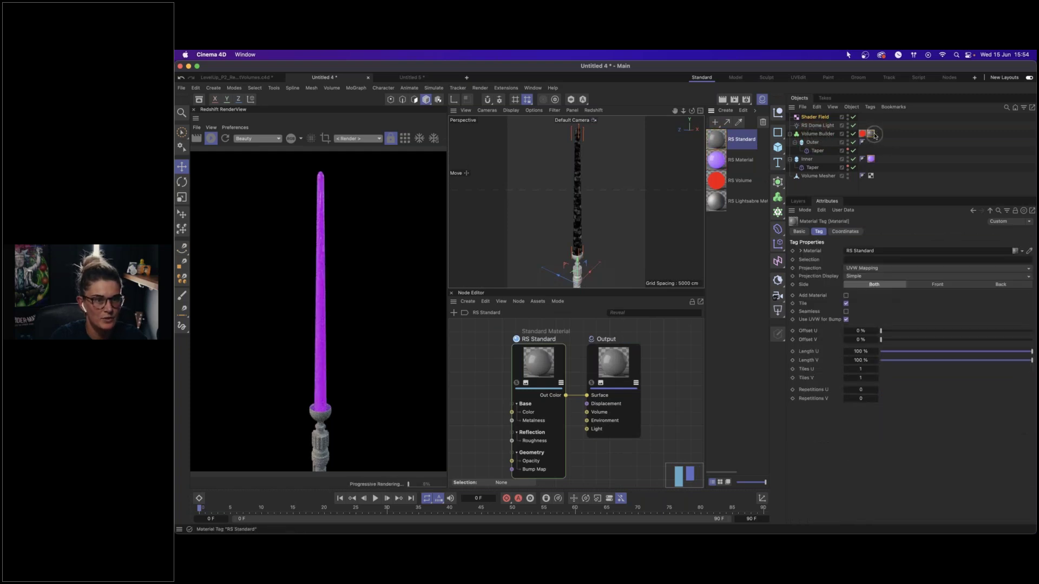
{"action": "left_click_drag", "start_coordinate": [788, 142], "coordinate": [831, 178]}
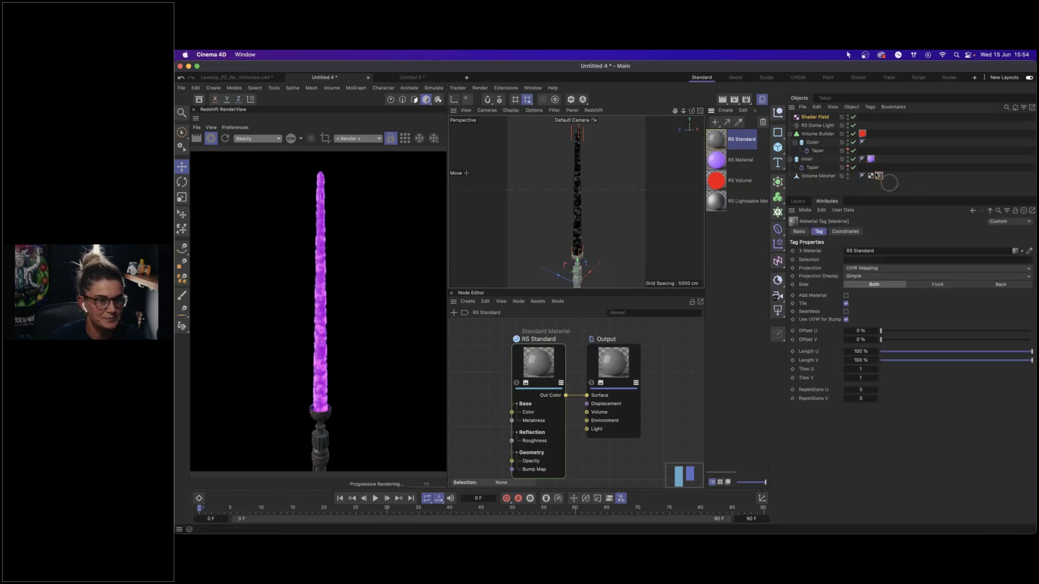
- Make the RS Standard material metallic with metalness 1 and reflection roughness 0.486
{"action": "left_click", "coordinate": [720, 142]}
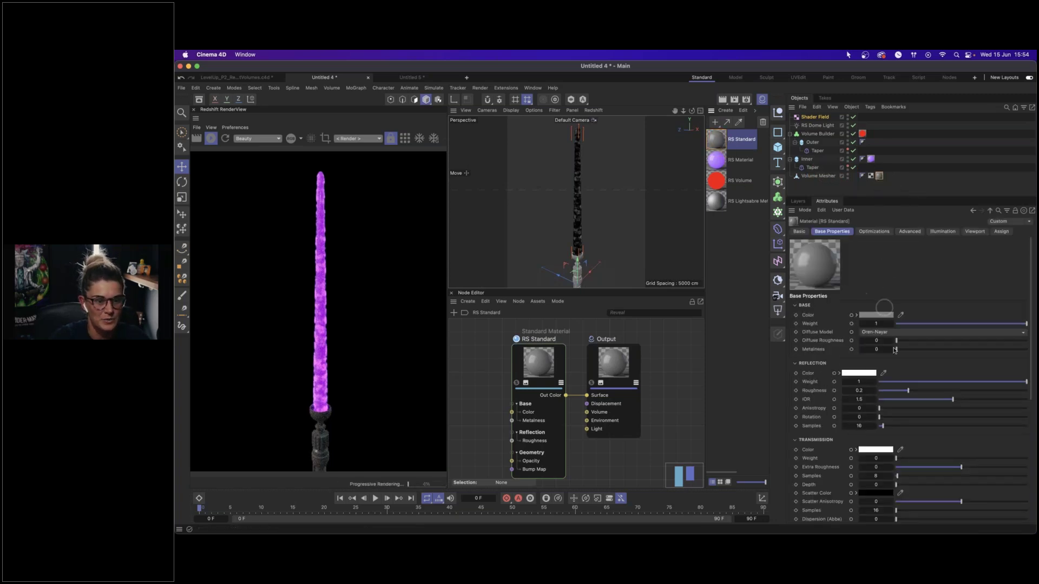
{"action": "left_click_drag", "start_coordinate": [895, 350], "coordinate": [1028, 349]}
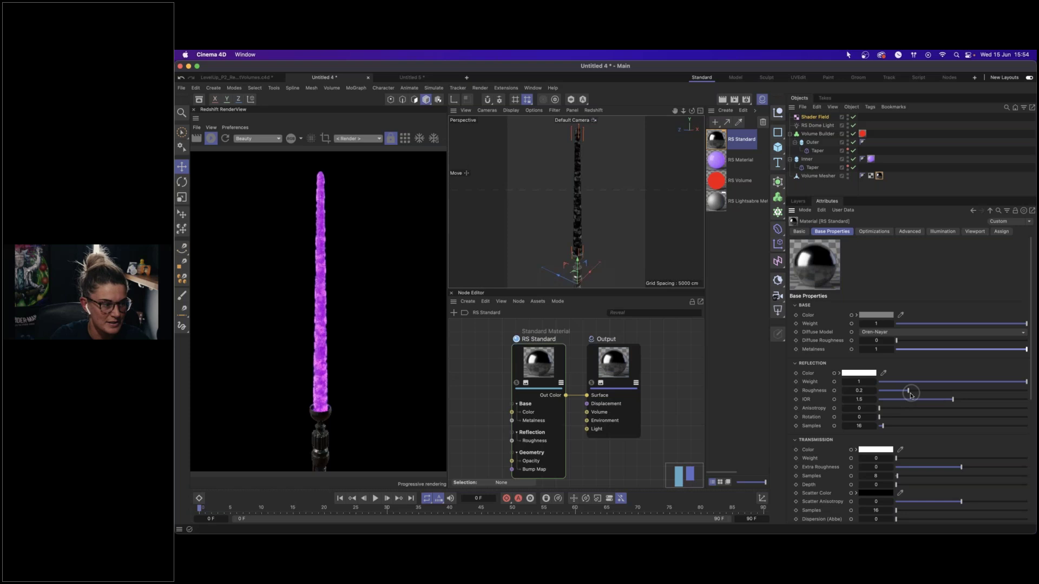
{"action": "left_click_drag", "start_coordinate": [918, 393], "coordinate": [951, 390]}
- Darken the RS Standard base colour to a neutral grey with a value of about 14%
{"action": "left_click", "coordinate": [876, 315]}
{"action": "left_click", "coordinate": [790, 405]}
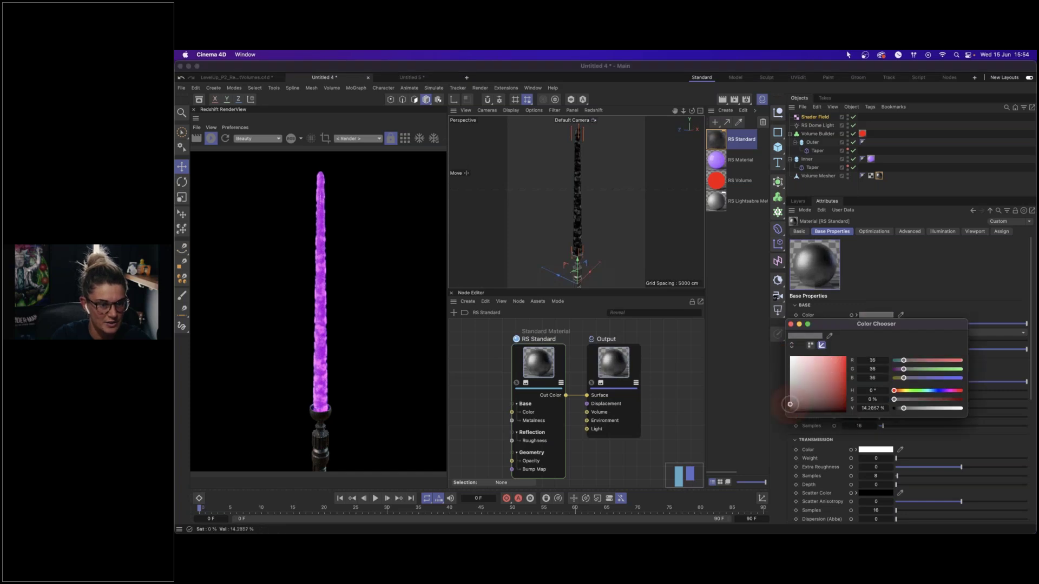
{"action": "left_click", "coordinate": [790, 324]}
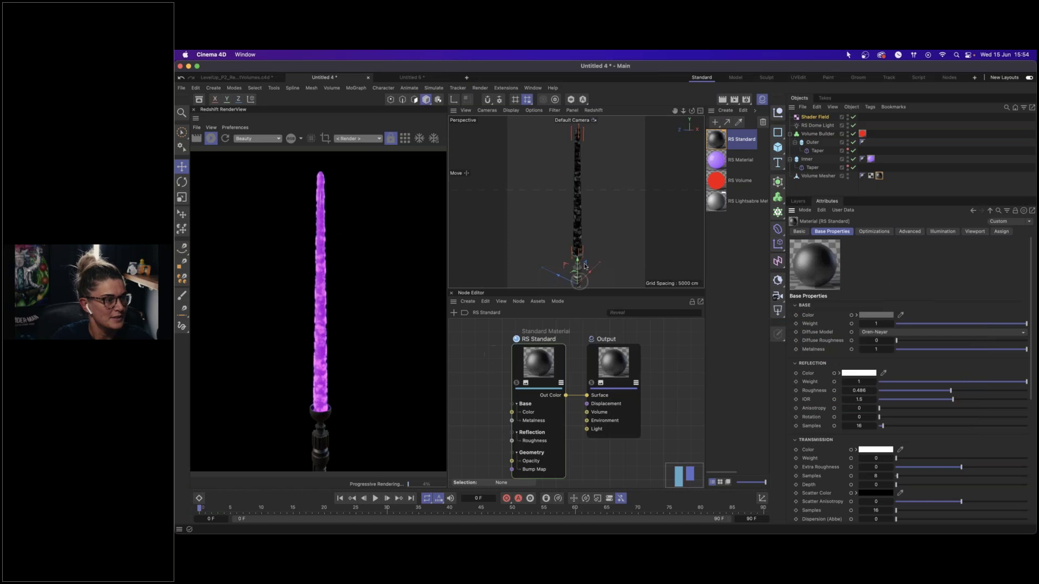
- Inspect the blade's base and the hilt up close in the render, then return to the full lightsaber view
{"action": "left_click", "coordinate": [607, 204]}
{"action": "right_click_drag", "start_coordinate": [574, 258], "coordinate": [612, 252], "text": "alt"}
{"action": "left_click_drag", "start_coordinate": [612, 252], "coordinate": [600, 276], "text": "alt"}
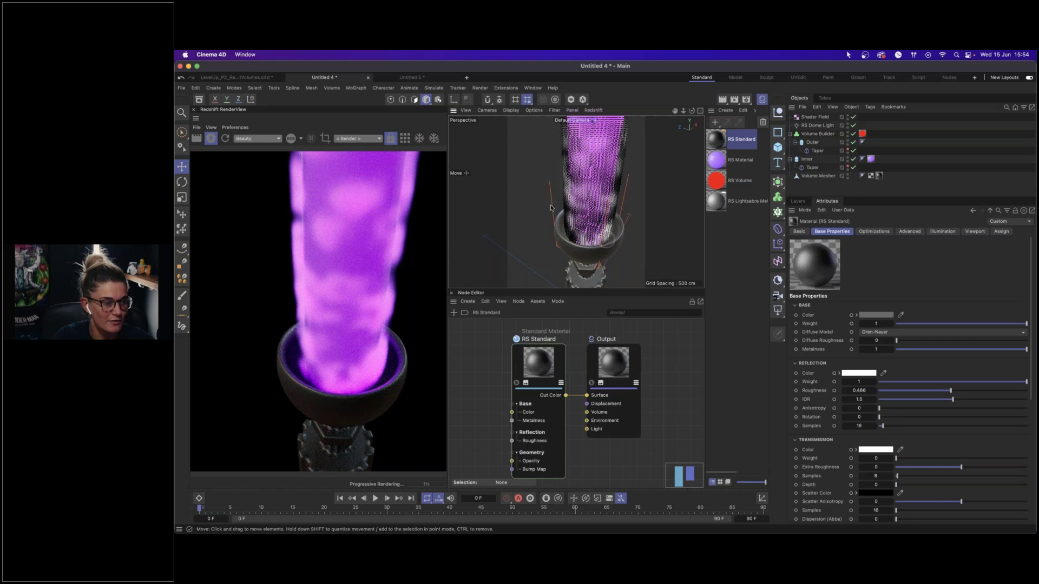
{"action": "left_click_drag", "start_coordinate": [610, 259], "coordinate": [564, 255], "text": "alt"}
{"action": "left_click_drag", "start_coordinate": [586, 247], "coordinate": [593, 227], "text": "alt"}
{"action": "middle_click_drag", "start_coordinate": [593, 227], "coordinate": [597, 229], "text": "alt"}
{"action": "right_click_drag", "start_coordinate": [597, 229], "coordinate": [596, 228], "text": "alt"}
{"action": "middle_click_drag", "start_coordinate": [596, 227], "coordinate": [593, 230], "text": "alt"}
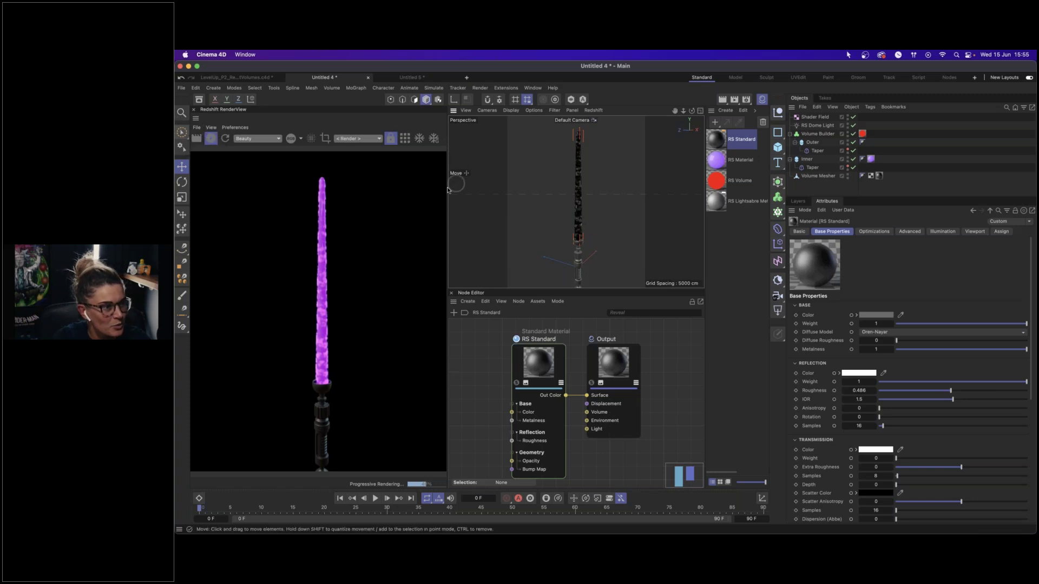
- Widen the Redshift RenderView, show its display settings and enable the Bloom post effect
{"action": "left_click_drag", "start_coordinate": [448, 236], "coordinate": [569, 241]}
{"action": "left_click", "coordinate": [211, 128]}
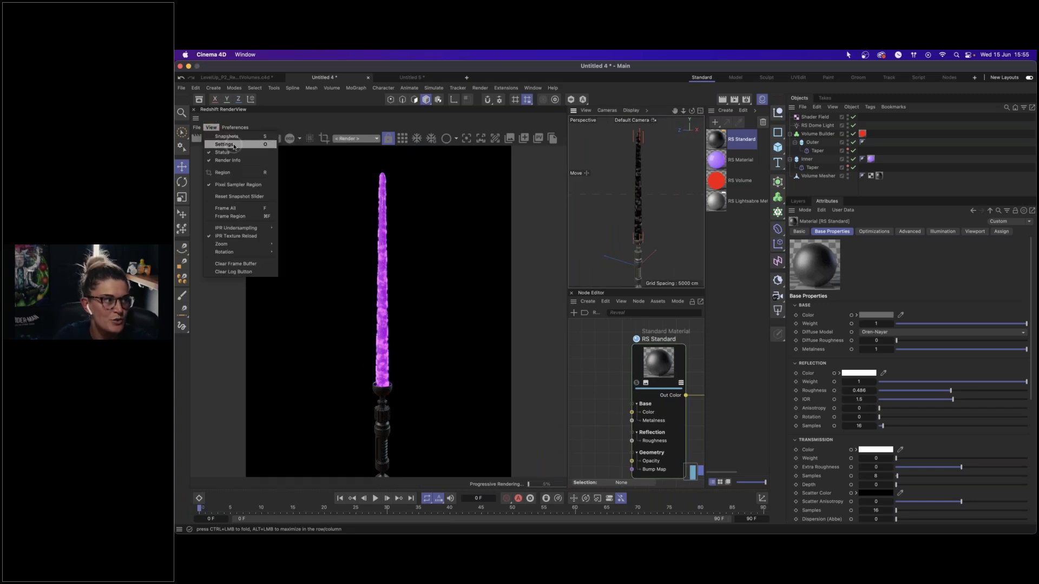
{"action": "left_click", "coordinate": [234, 146]}
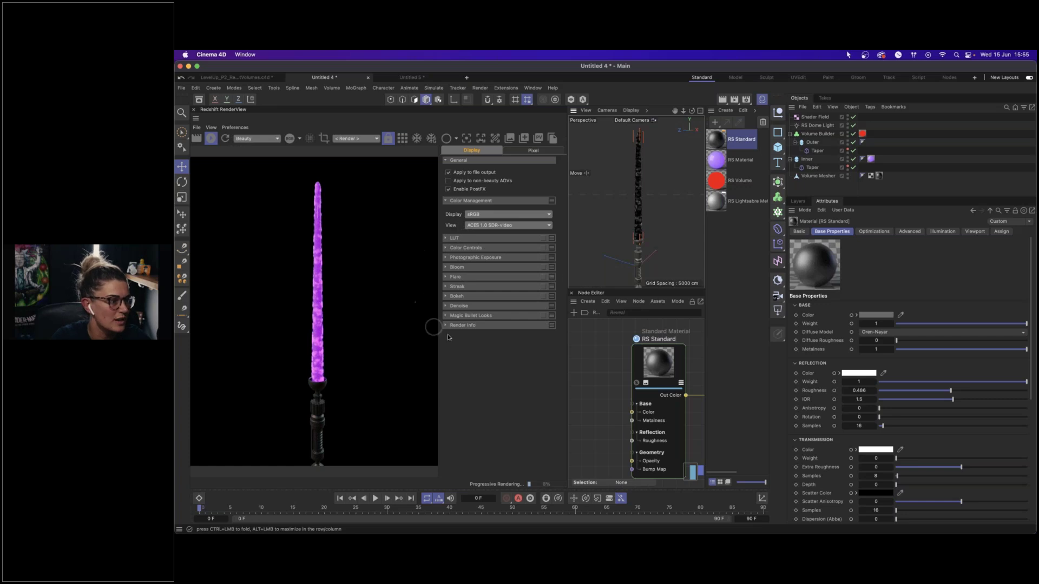
{"action": "left_click", "coordinate": [457, 267]}
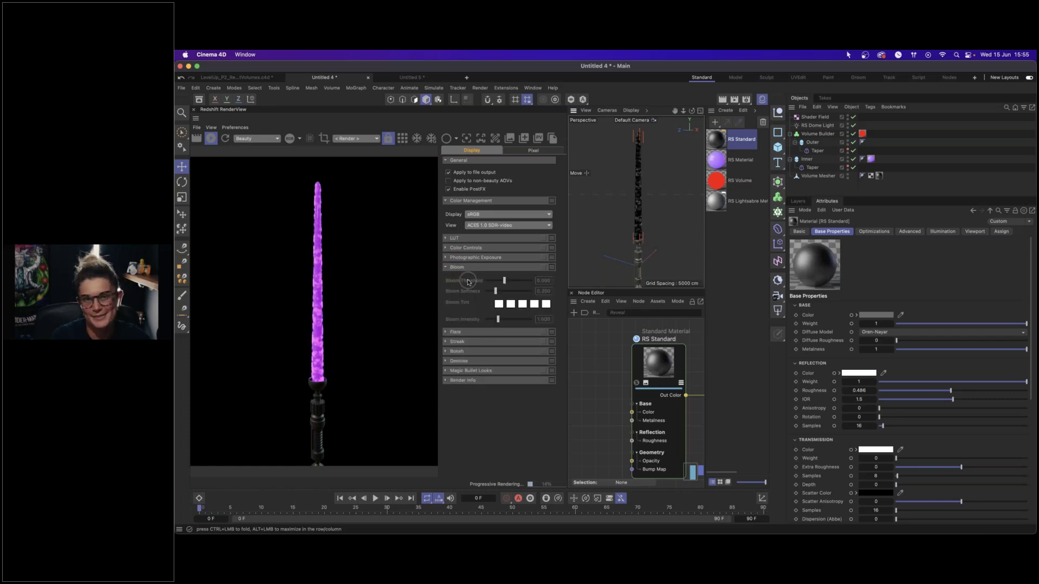
{"action": "left_click", "coordinate": [543, 267]}
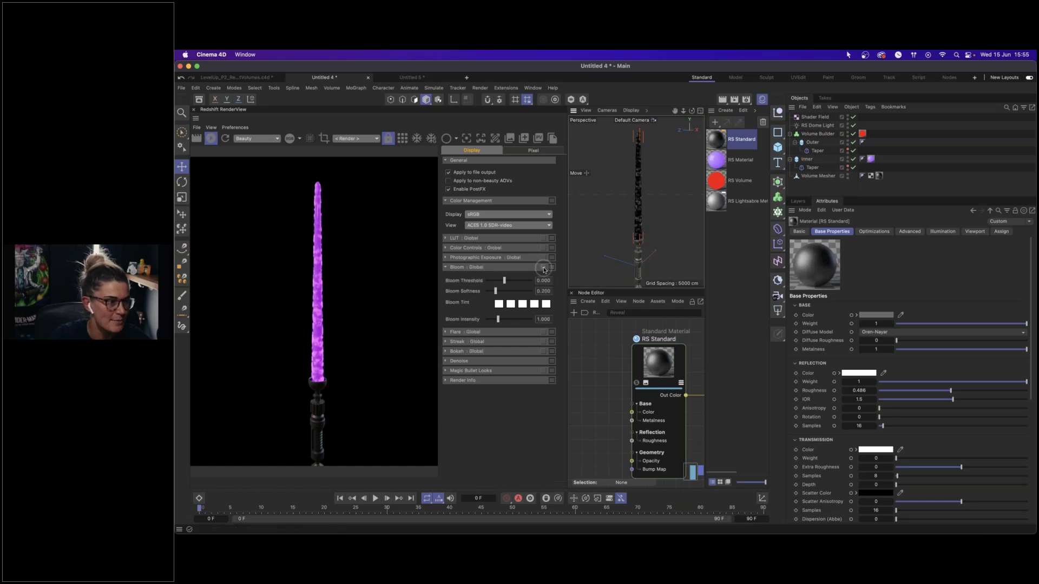
- Set the bloom threshold to about 1.339 and the bloom intensity to about 1.786, and stop the interactive render
{"action": "left_click_drag", "start_coordinate": [505, 280], "coordinate": [485, 281]}
{"action": "mouse_move", "coordinate": [497, 320]}
{"action": "left_mouse_down"}
{"action": "mouse_move", "coordinate": [518, 319]}
{"action": "mouse_move", "coordinate": [507, 319]}
{"action": "left_mouse_up"}
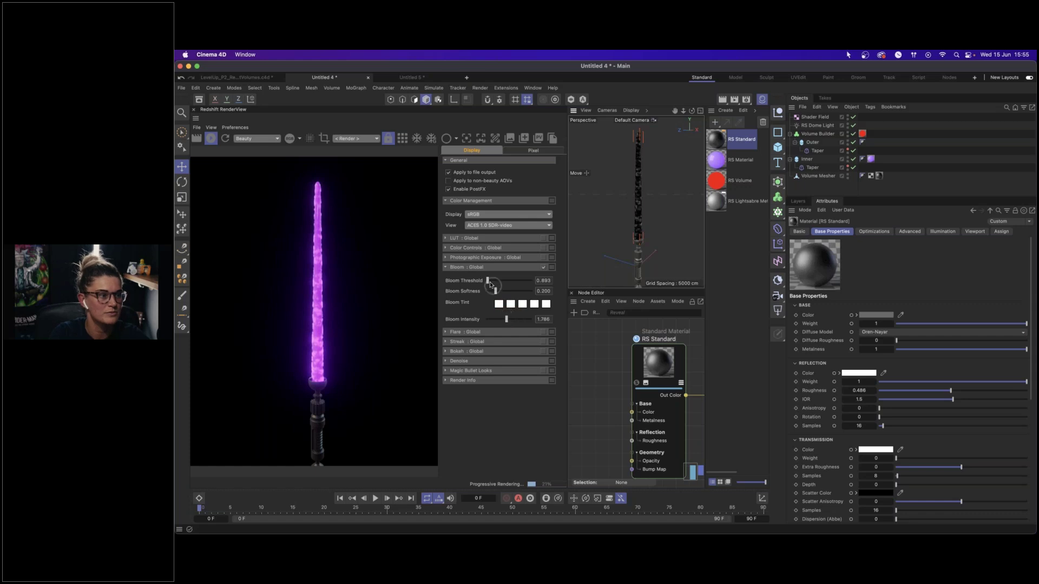
{"action": "left_click_drag", "start_coordinate": [489, 282], "coordinate": [487, 282]}
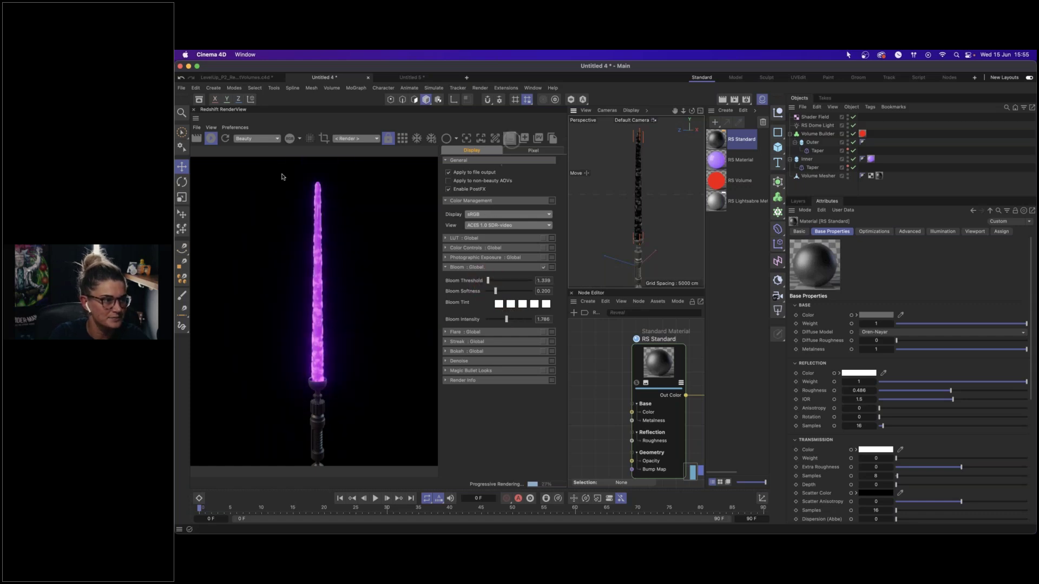
{"action": "left_click", "coordinate": [212, 138]}
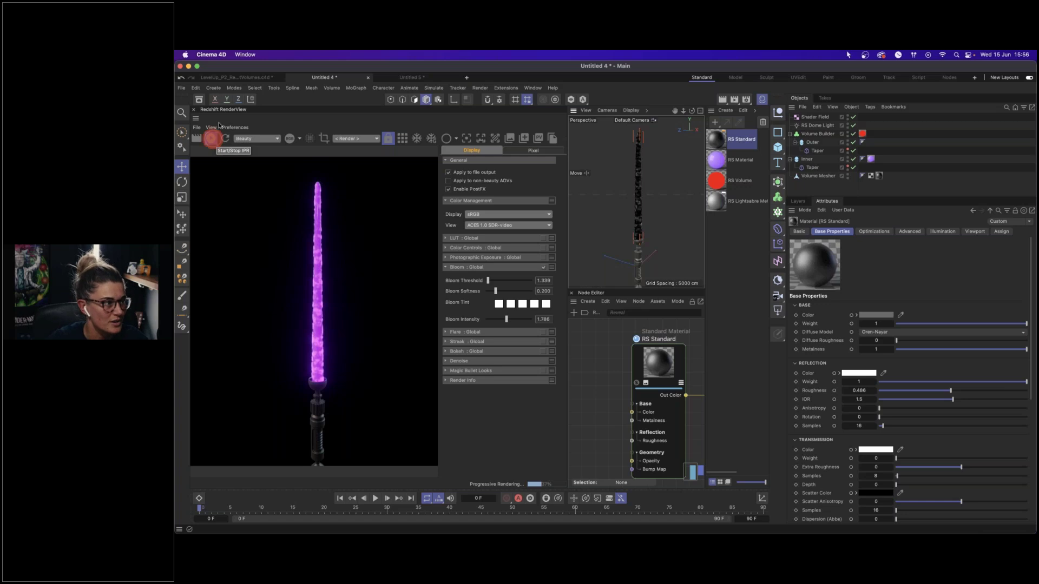
- In the LevelUp_P2_RedshiftVolumes.c4d project, examine the RS Lightsabre Metal Handle material's node network and the scene's render
{"action": "left_click", "coordinate": [227, 78]}
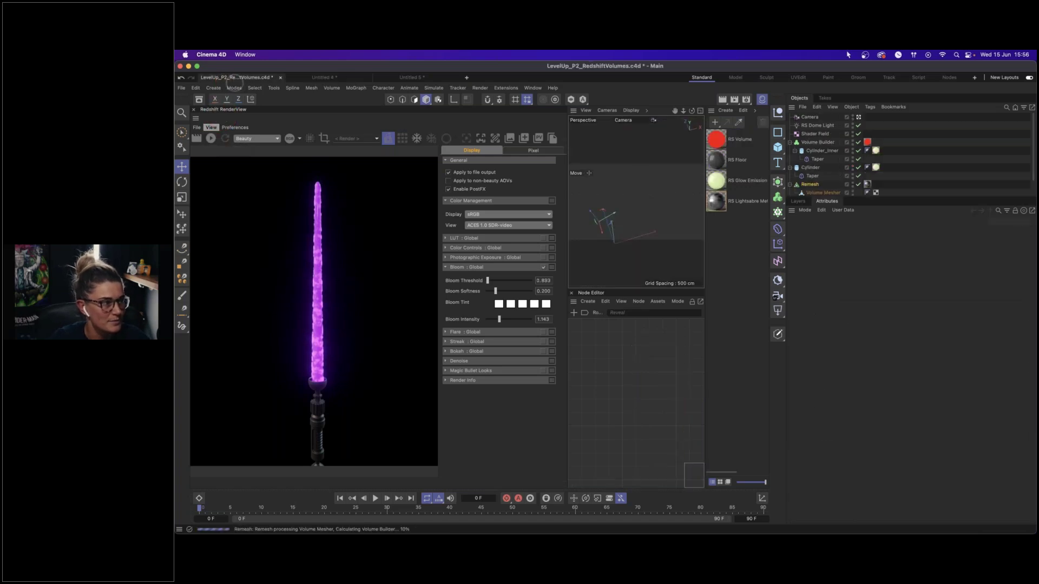
{"action": "left_click", "coordinate": [720, 206]}
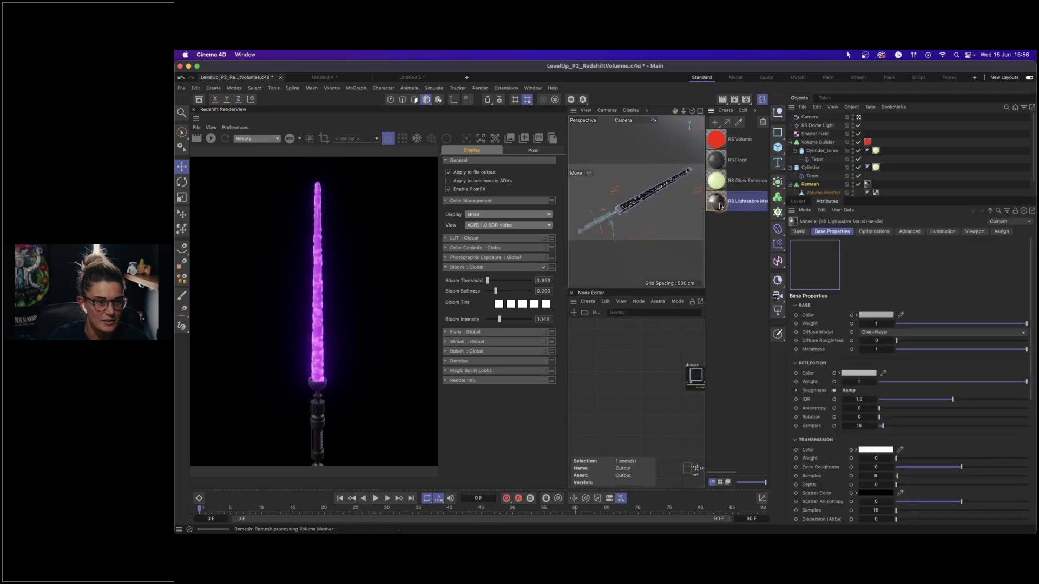
{"action": "left_click", "coordinate": [574, 301]}
{"action": "left_click", "coordinate": [598, 308]}
{"action": "left_click_drag", "start_coordinate": [626, 283], "coordinate": [449, 143]}
{"action": "left_click_drag", "start_coordinate": [527, 347], "coordinate": [769, 433]}
{"action": "right_click_drag", "start_coordinate": [659, 305], "coordinate": [686, 299], "text": "alt"}
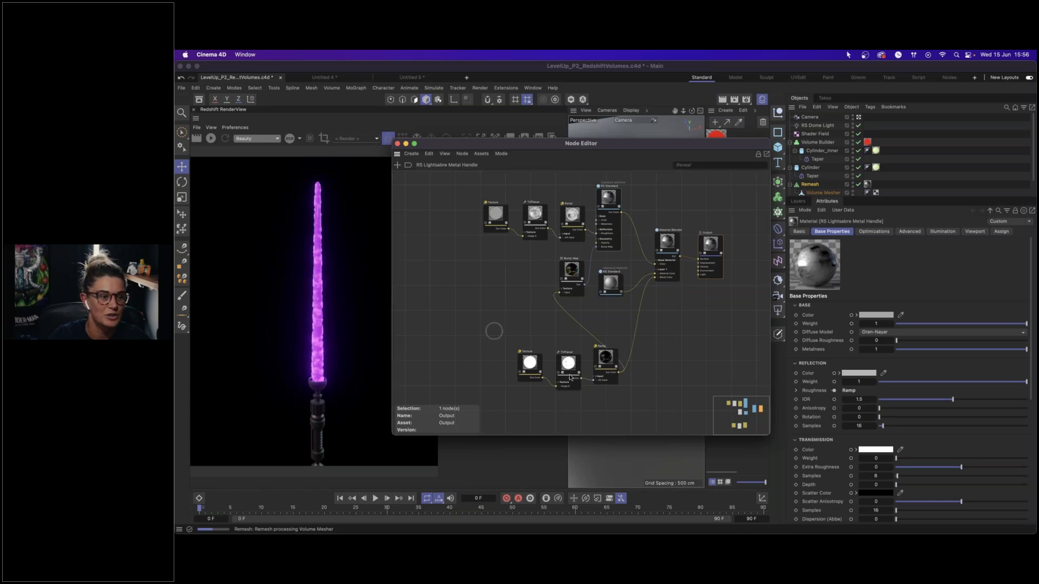
{"action": "left_click", "coordinate": [397, 144]}
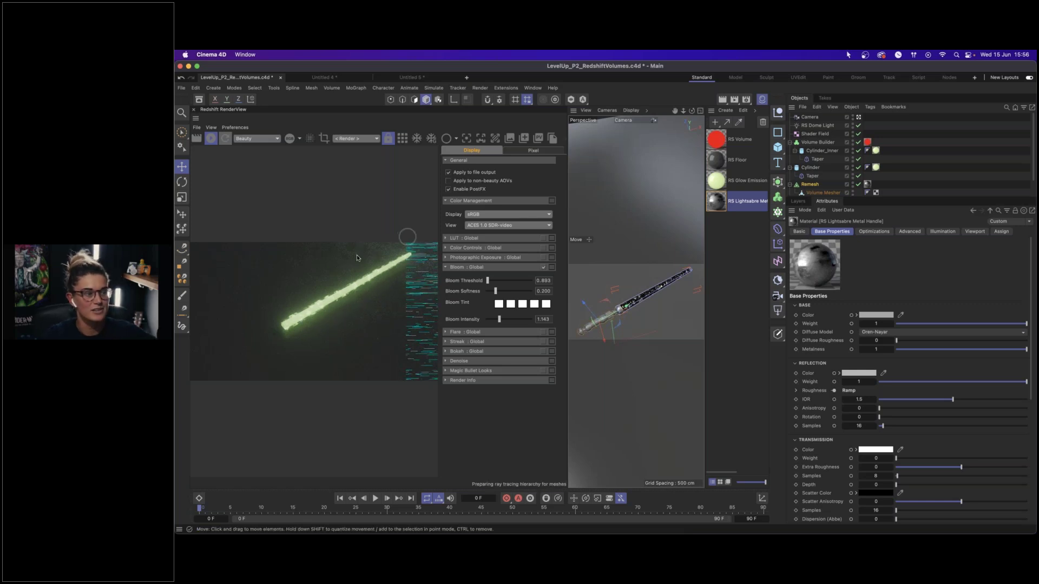
{"action": "left_click", "coordinate": [213, 138]}
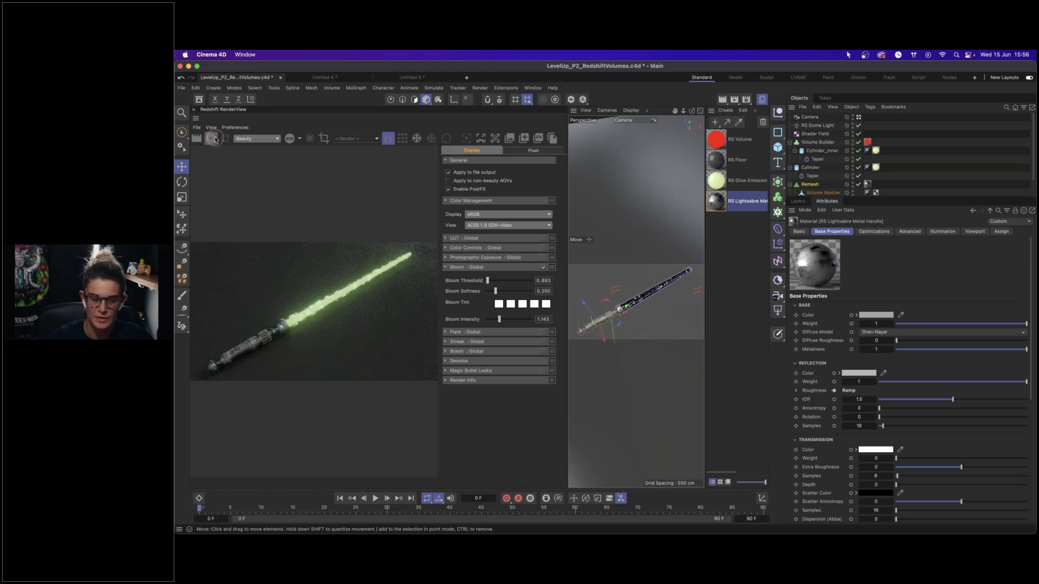
- Switch to the empty Untitled 5 project, hide the Material Manager and the render view's settings, and widen the viewport
{"action": "left_click", "coordinate": [347, 77]}
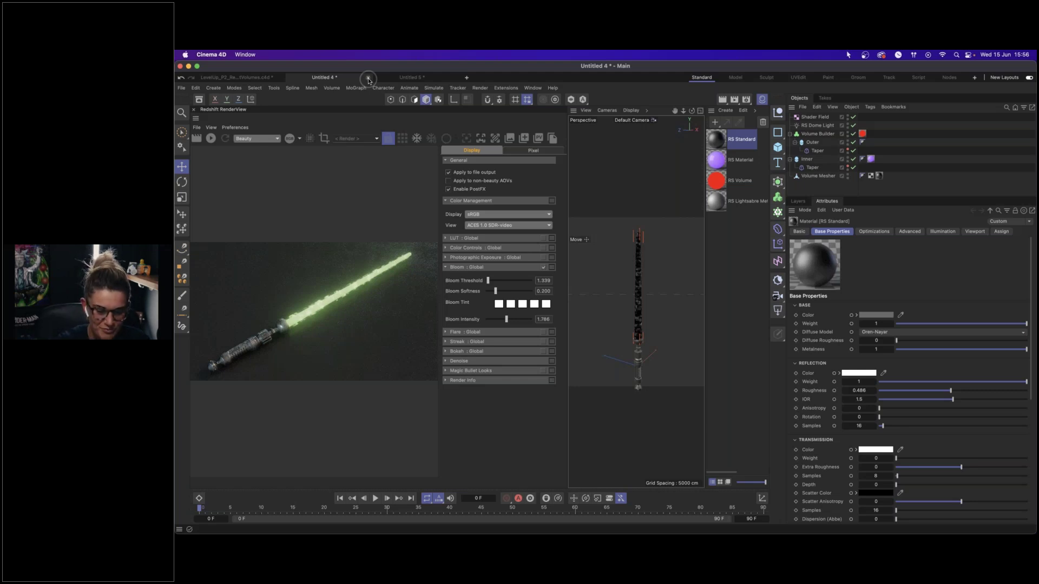
{"action": "left_click", "coordinate": [403, 78]}
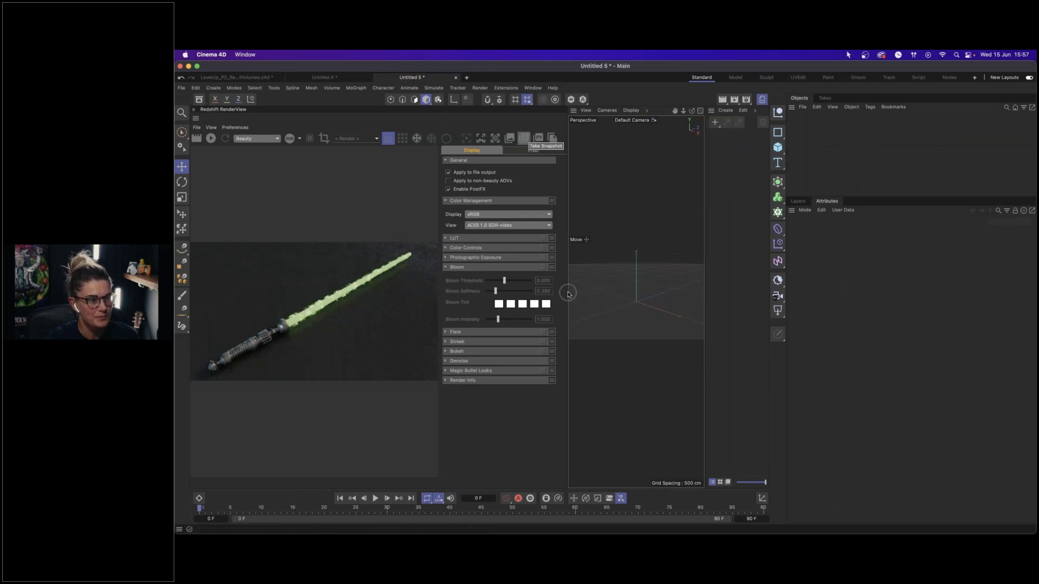
{"action": "left_click", "coordinate": [762, 100]}
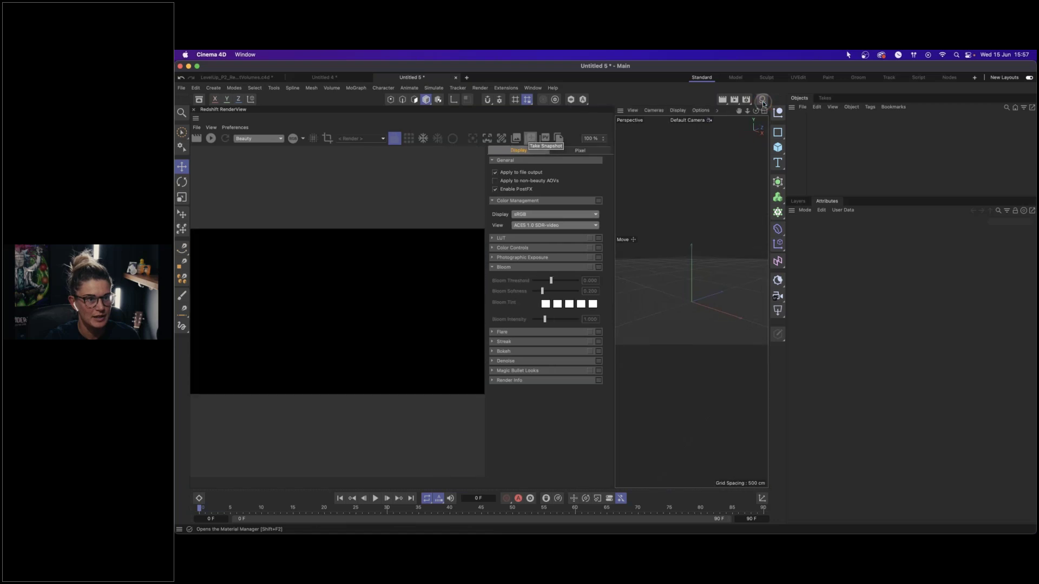
{"action": "left_click", "coordinate": [235, 127]}
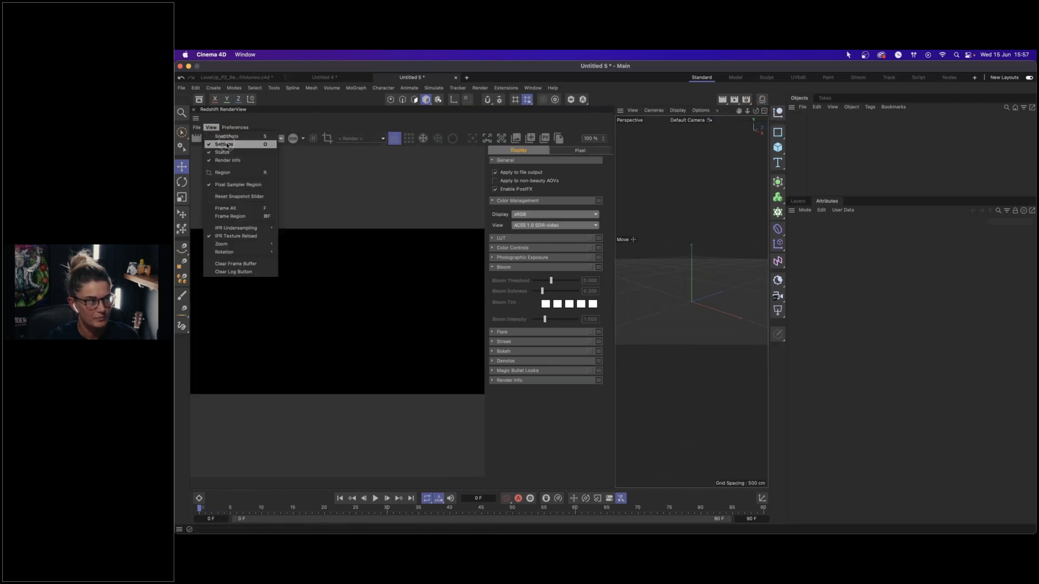
{"action": "left_click", "coordinate": [226, 143]}
{"action": "left_click_drag", "start_coordinate": [615, 261], "coordinate": [475, 250]}
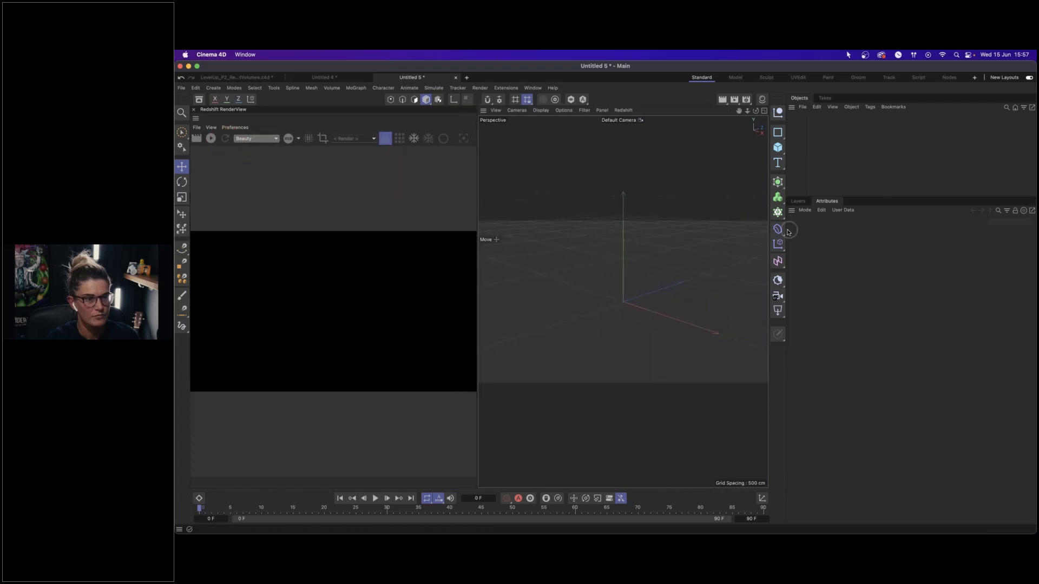
{"action": "left_click_drag", "start_coordinate": [817, 224], "coordinate": [836, 225]}
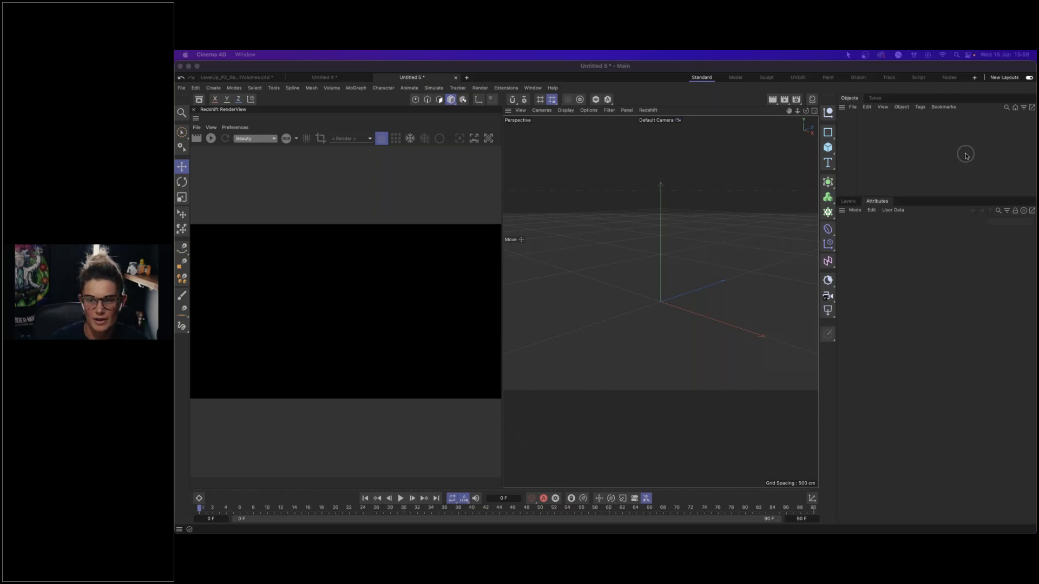
- Set the render output size to 1080 x 1350 pixels and refresh the render view to that format
{"action": "left_click", "coordinate": [795, 100]}
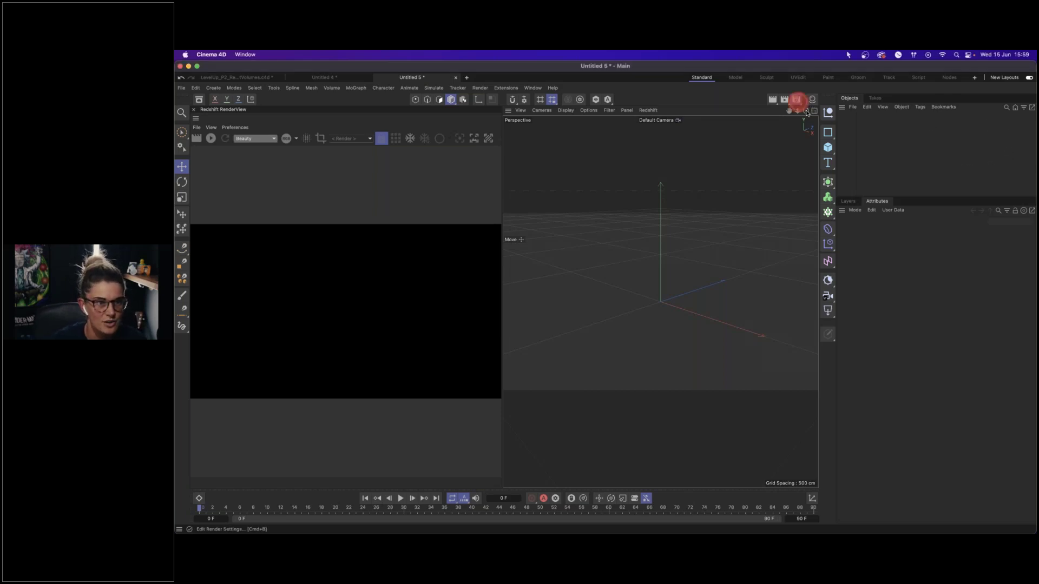
{"action": "left_click", "coordinate": [816, 117]}
{"action": "left_click", "coordinate": [813, 126]}
{"action": "left_click", "coordinate": [764, 96]}
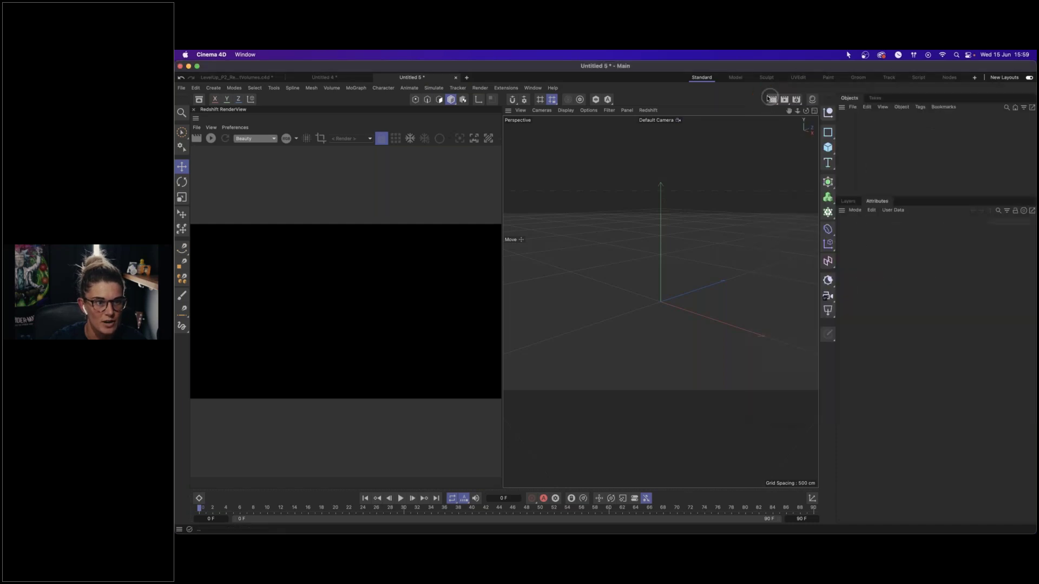
{"action": "left_click", "coordinate": [795, 100]}
{"action": "type", "text": "1080"}
{"action": "key", "text": "Tab"}
{"action": "type", "text": "1350"}
{"action": "key", "text": "Return"}
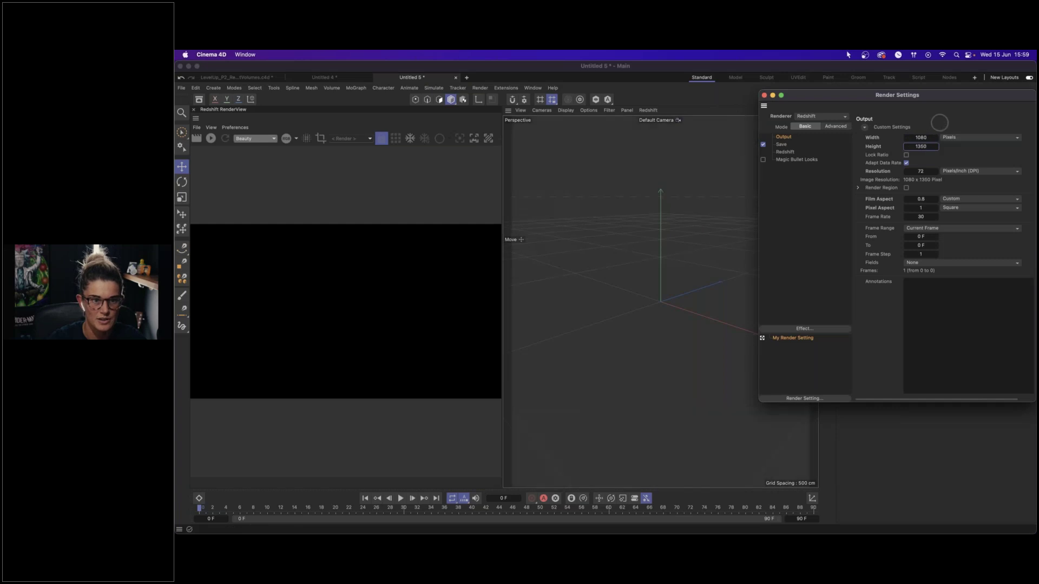
{"action": "left_click", "coordinate": [765, 95]}
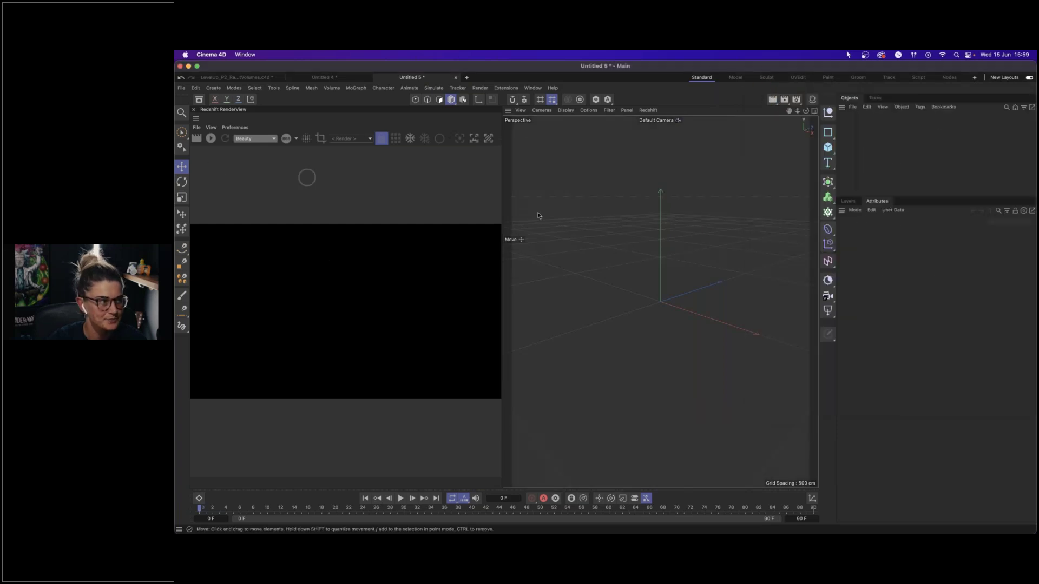
{"action": "left_click", "coordinate": [210, 139]}
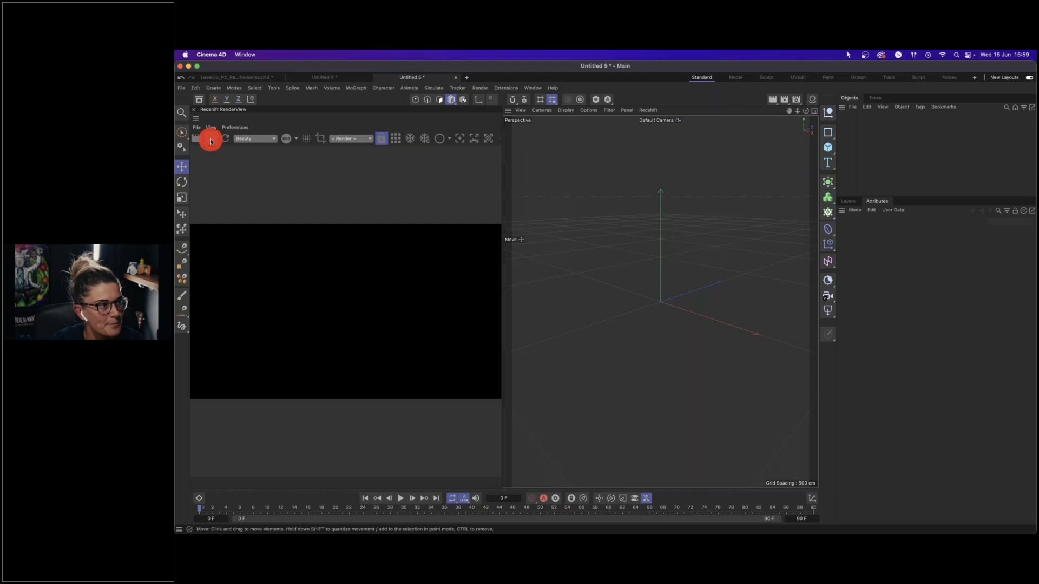
{"action": "left_click", "coordinate": [211, 139]}
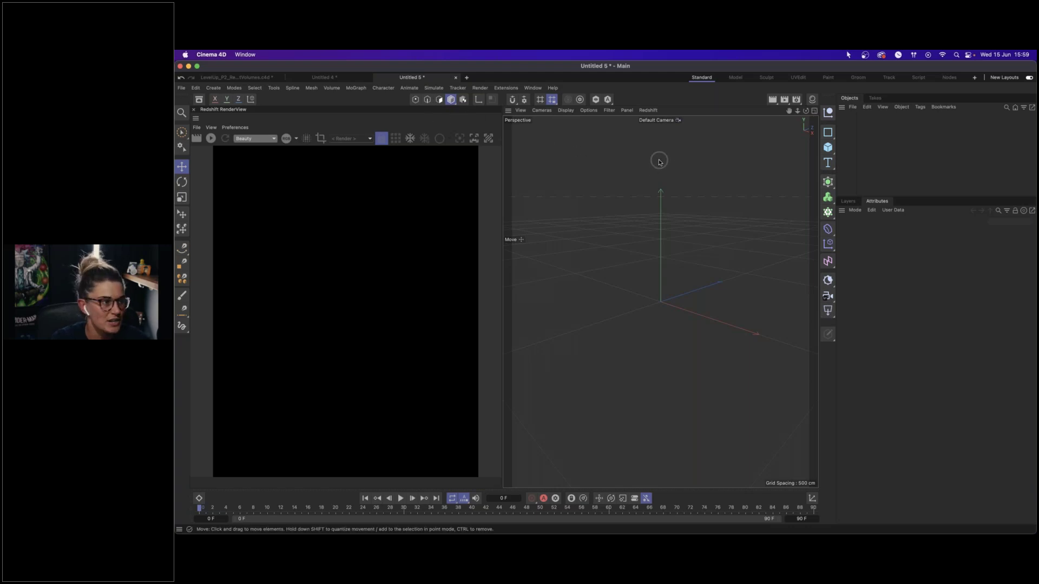
- Add a Redshift Volume object to the scene
{"action": "left_click", "coordinate": [331, 88]}
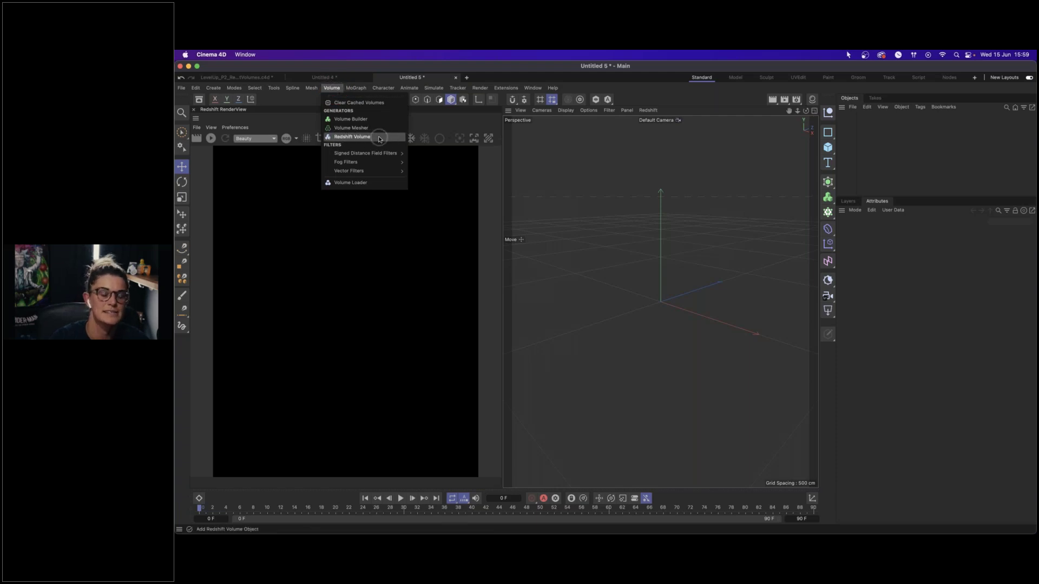
{"action": "left_click", "coordinate": [351, 138]}
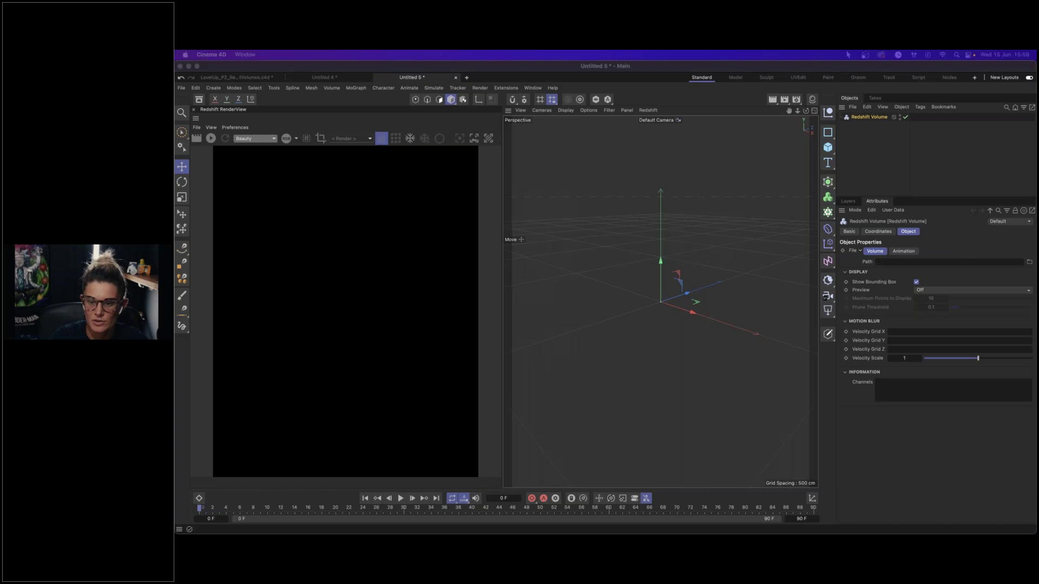
{"action": "left_click_drag", "start_coordinate": [973, 390], "coordinate": [915, 264]}
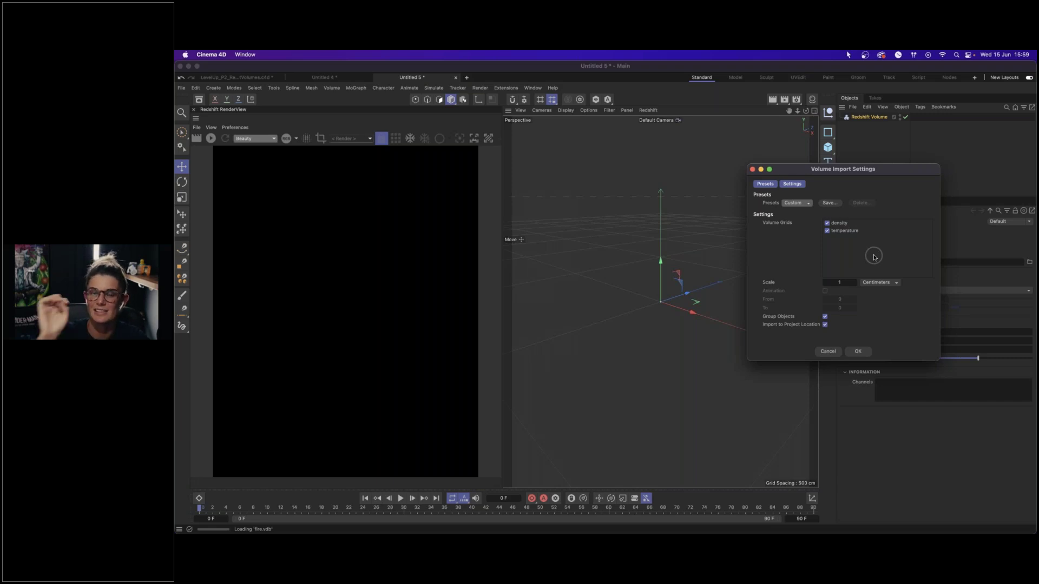
{"action": "left_click", "coordinate": [858, 351]}
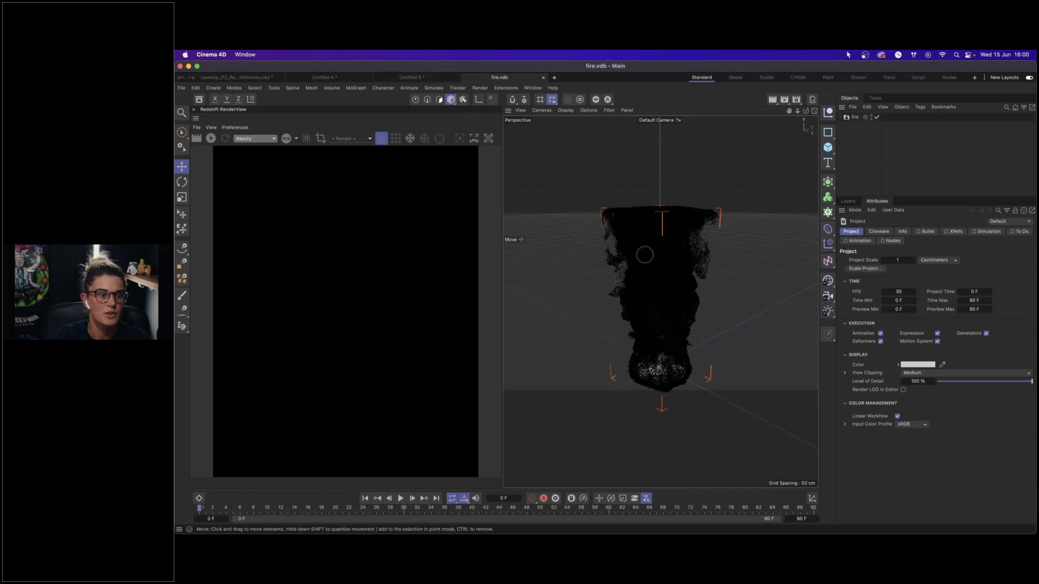
{"action": "left_click", "coordinate": [543, 79]}
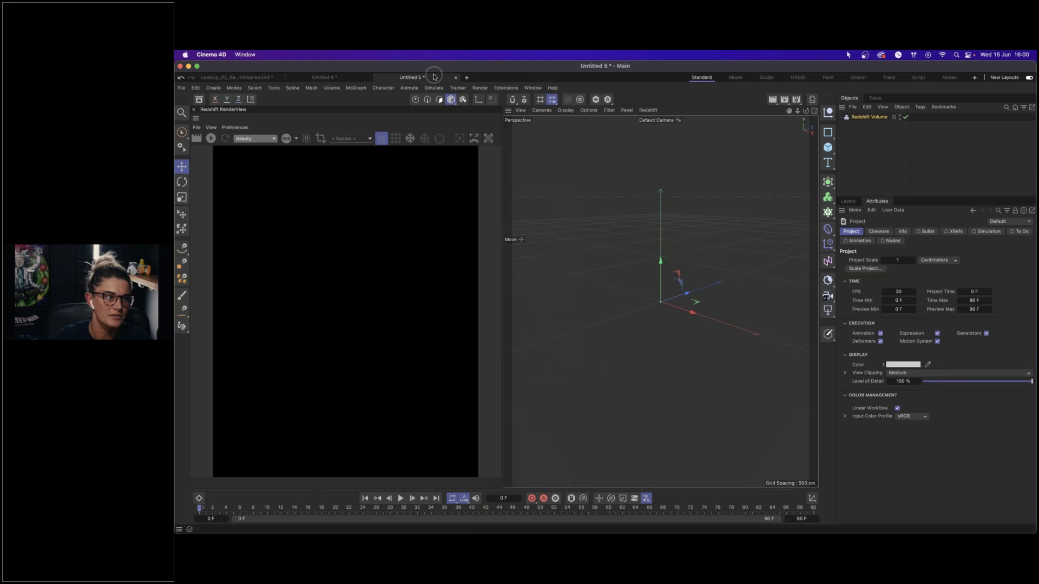
- Load fire.vdb from the Downloads folder as the Redshift Volume object's file
{"action": "left_click", "coordinate": [869, 117]}
{"action": "left_click", "coordinate": [1029, 261]}
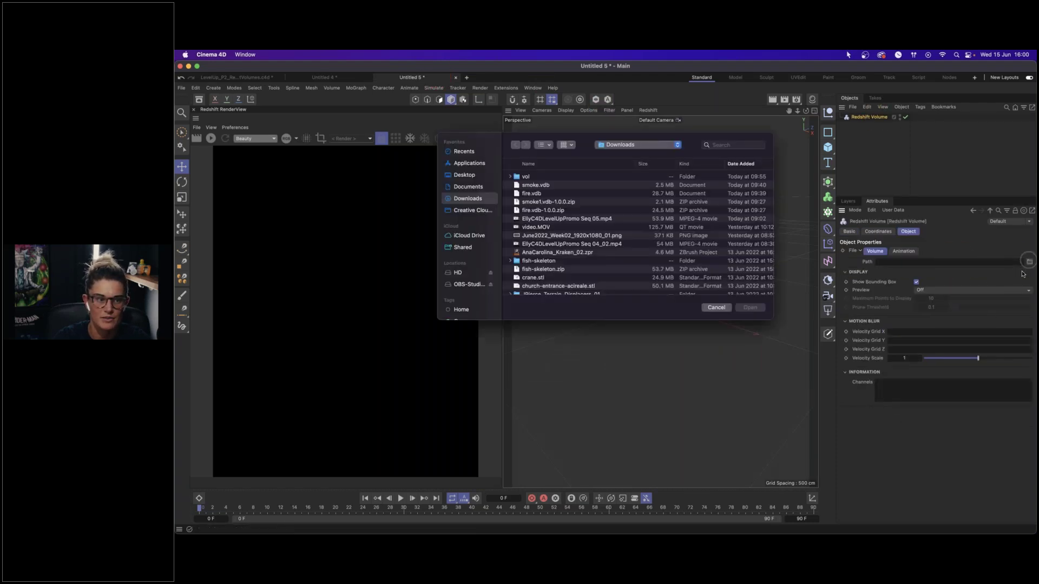
{"action": "left_click", "coordinate": [532, 194]}
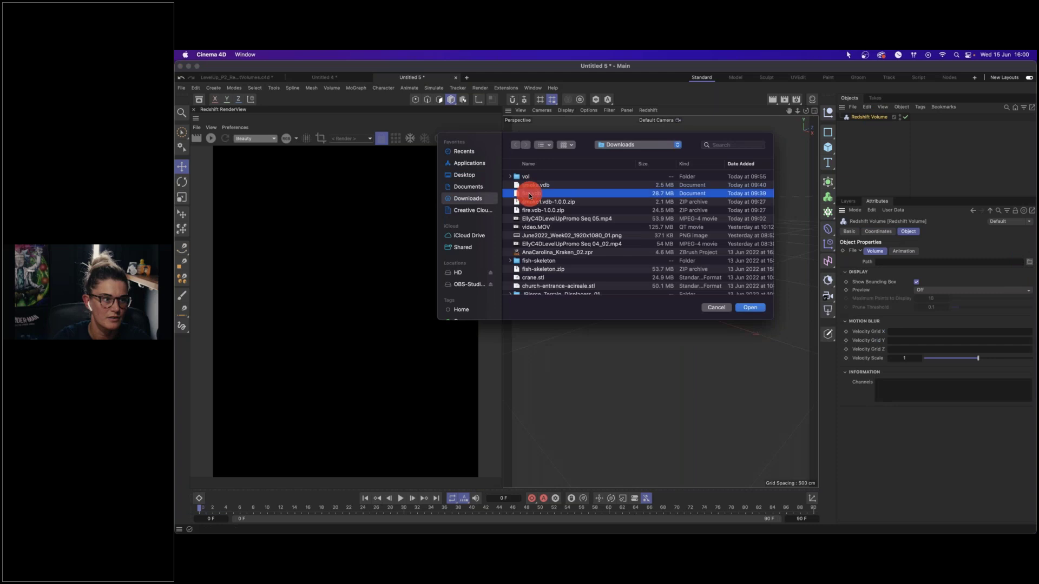
{"action": "left_click", "coordinate": [750, 307]}
{"action": "right_click_drag", "start_coordinate": [659, 298], "coordinate": [747, 268], "text": "alt"}
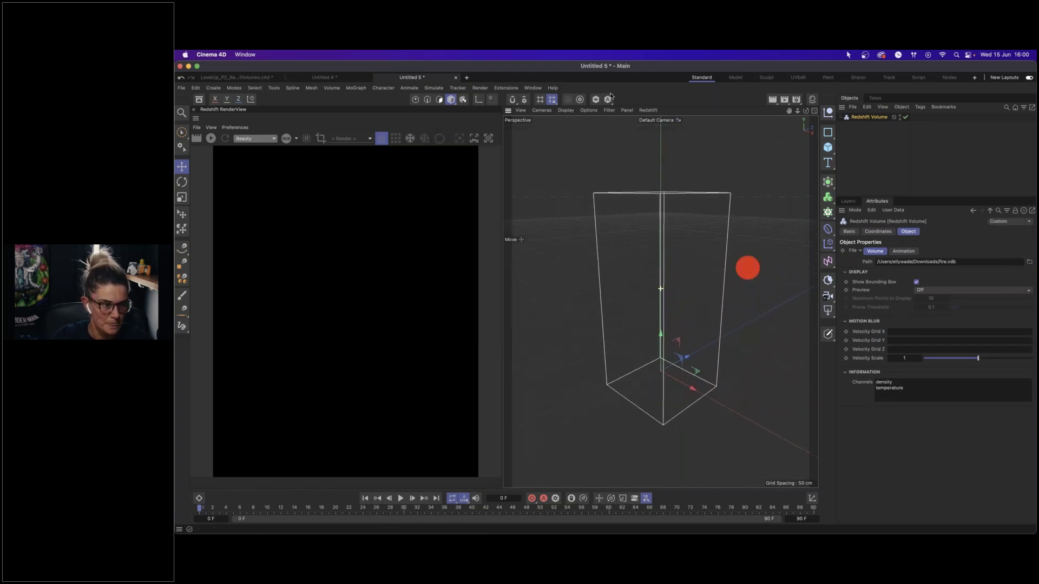
- Hide the grid in the perspective viewport so the volume's bounding box stands alone
{"action": "left_click", "coordinate": [610, 111]}
{"action": "left_click", "coordinate": [626, 161]}
{"action": "left_click_drag", "start_coordinate": [659, 330], "coordinate": [680, 297], "text": "alt"}
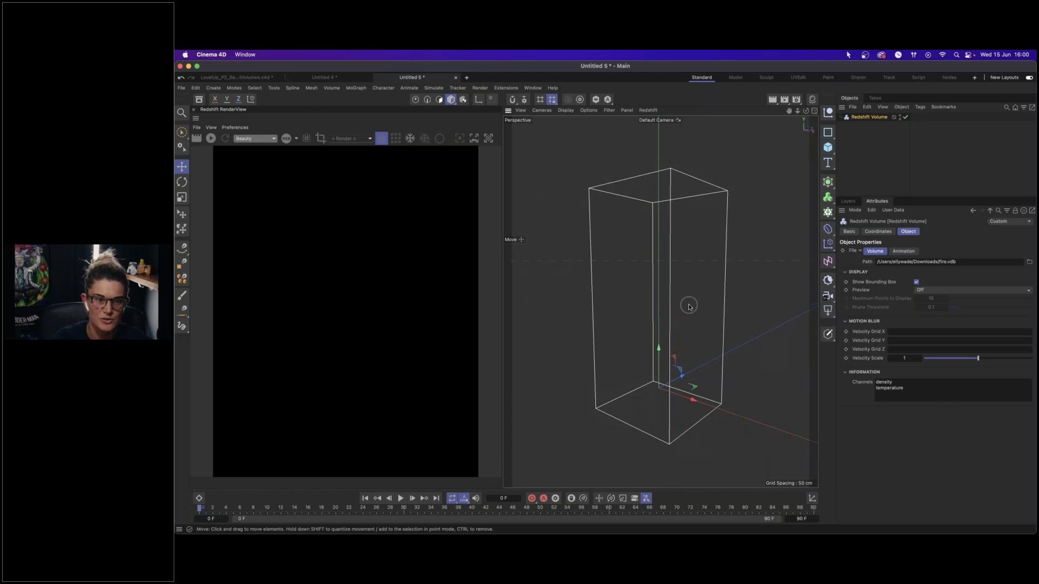
- Undo adding the area light and add a Redshift dome light to the scene instead
{"action": "left_click", "coordinate": [828, 309]}
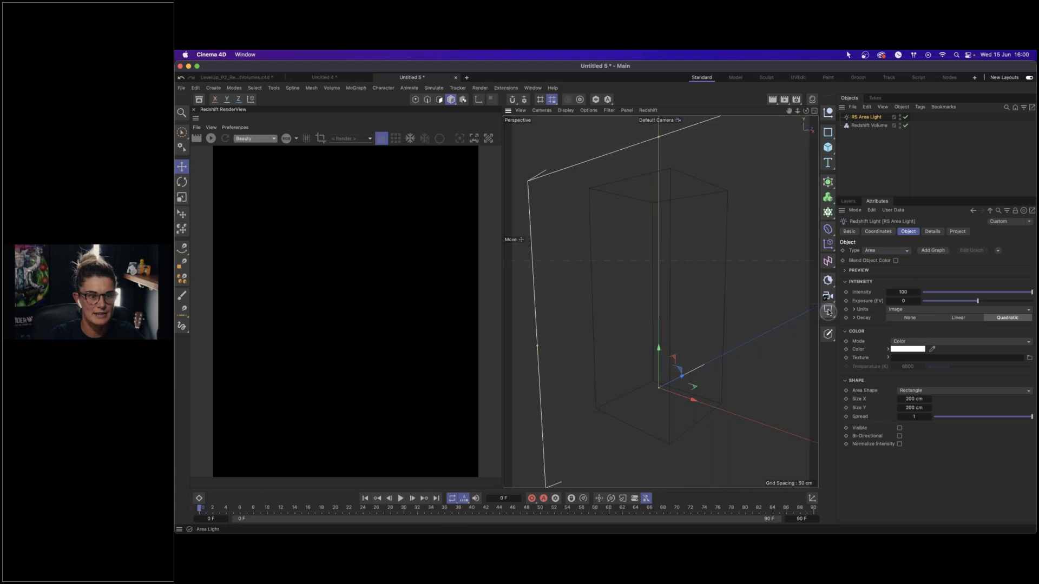
{"action": "key", "text": "super+z"}
{"action": "left_click_drag", "start_coordinate": [887, 322], "coordinate": [869, 390]}
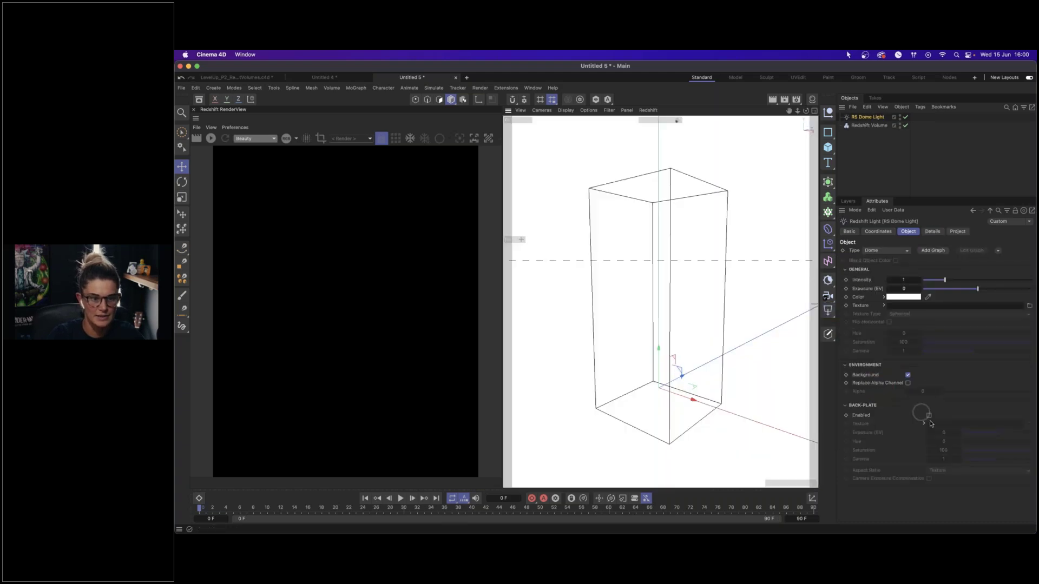
- Turn off the Redshift dome light's background in its environment settings
{"action": "left_click", "coordinate": [907, 374]}
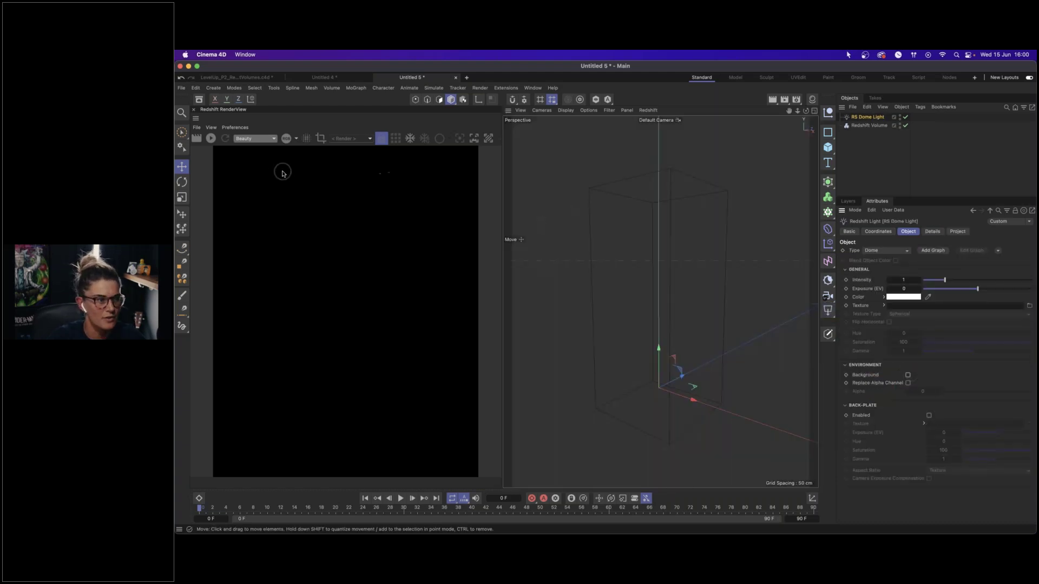
- Create a Redshift Volume material and apply it to the Redshift Volume object, with the live Redshift render running
{"action": "left_click", "coordinate": [812, 100]}
{"action": "left_click", "coordinate": [775, 110]}
{"action": "mouse_move", "coordinate": [811, 151]}
{"action": "mouse_move", "coordinate": [886, 153]}
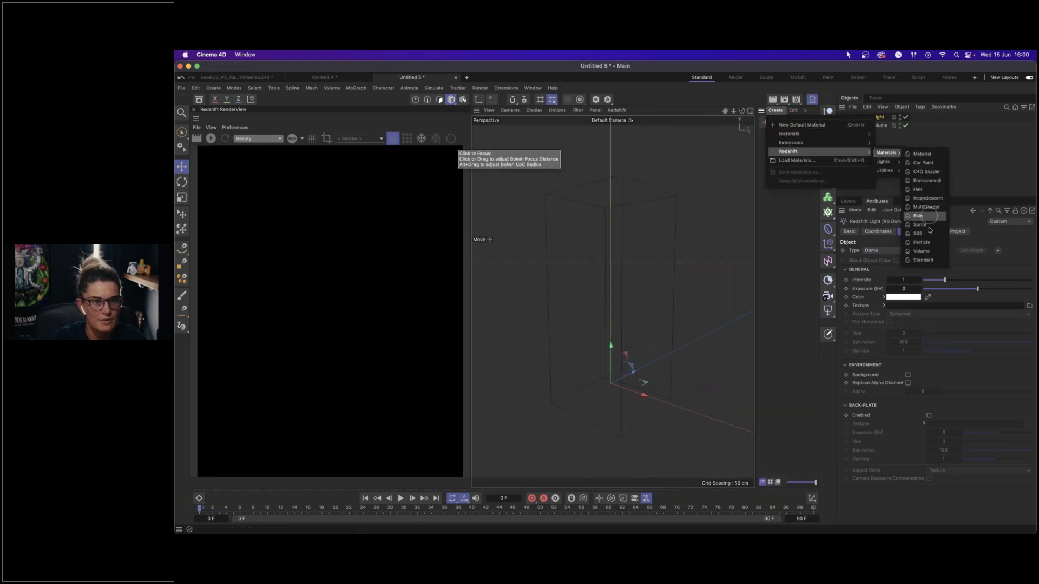
{"action": "left_click", "coordinate": [928, 252]}
{"action": "left_click_drag", "start_coordinate": [798, 140], "coordinate": [898, 128]}
{"action": "left_click", "coordinate": [420, 139]}
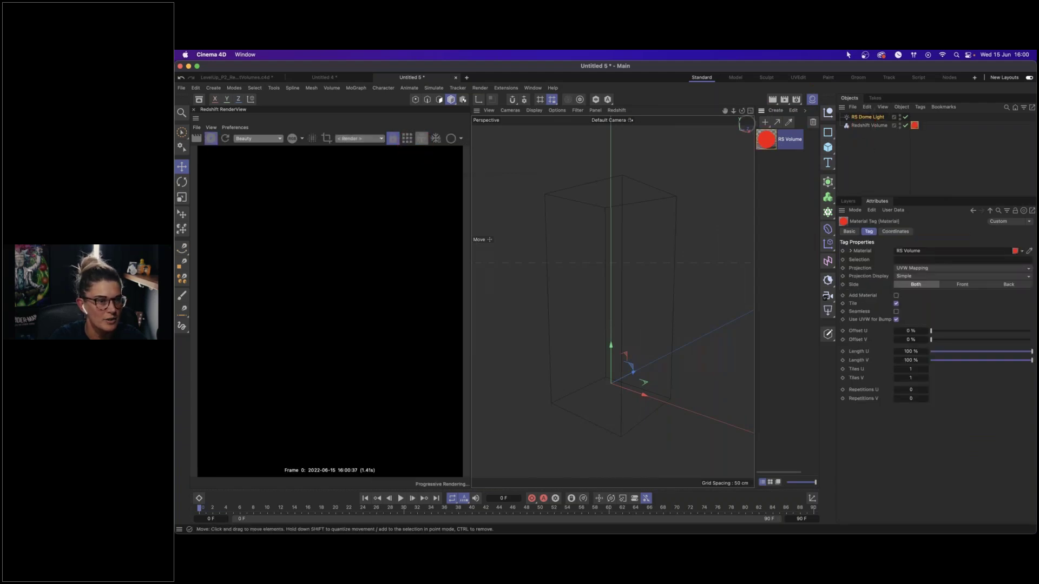
- Open the RS Volume material's node graph, select its RS Volume node, and dock the Node Editor beneath the perspective viewport
{"action": "double_click", "coordinate": [796, 142]}
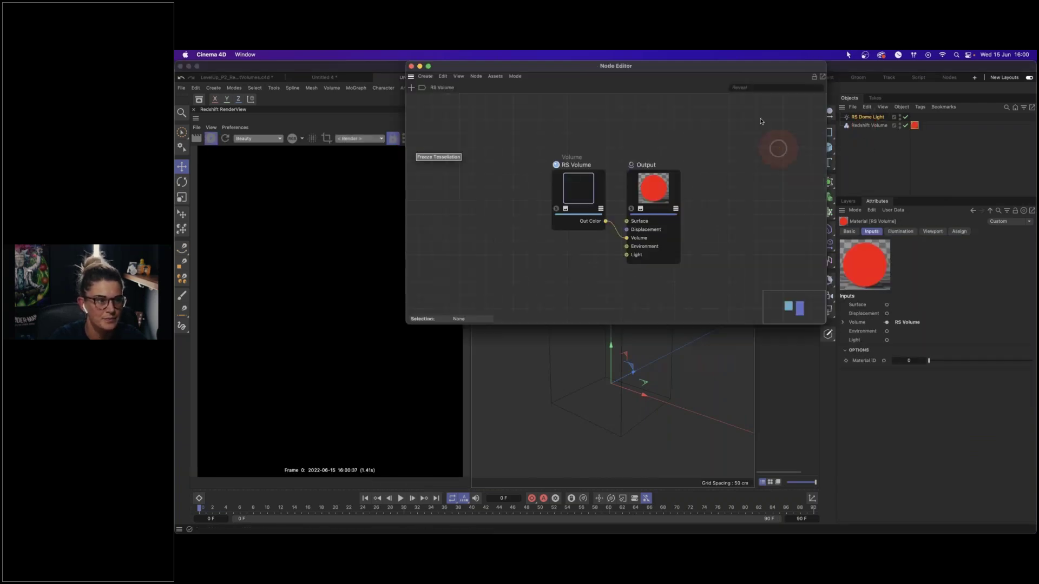
{"action": "left_click", "coordinate": [575, 183]}
{"action": "left_click_drag", "start_coordinate": [532, 68], "coordinate": [516, 85]}
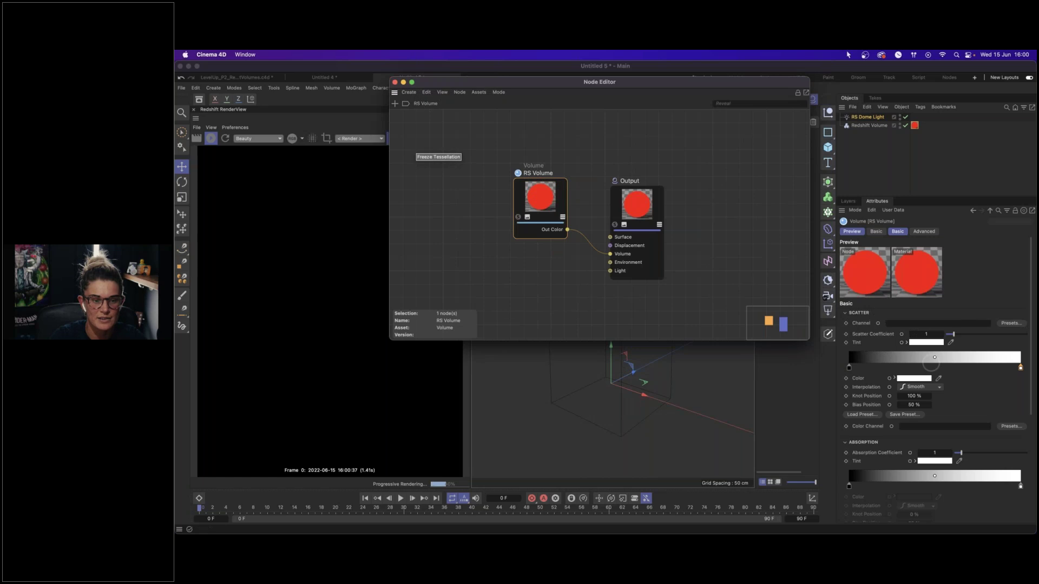
{"action": "left_click", "coordinate": [399, 106]}
{"action": "left_click", "coordinate": [543, 459]}
{"action": "left_click_drag", "start_coordinate": [542, 459], "coordinate": [542, 459]}
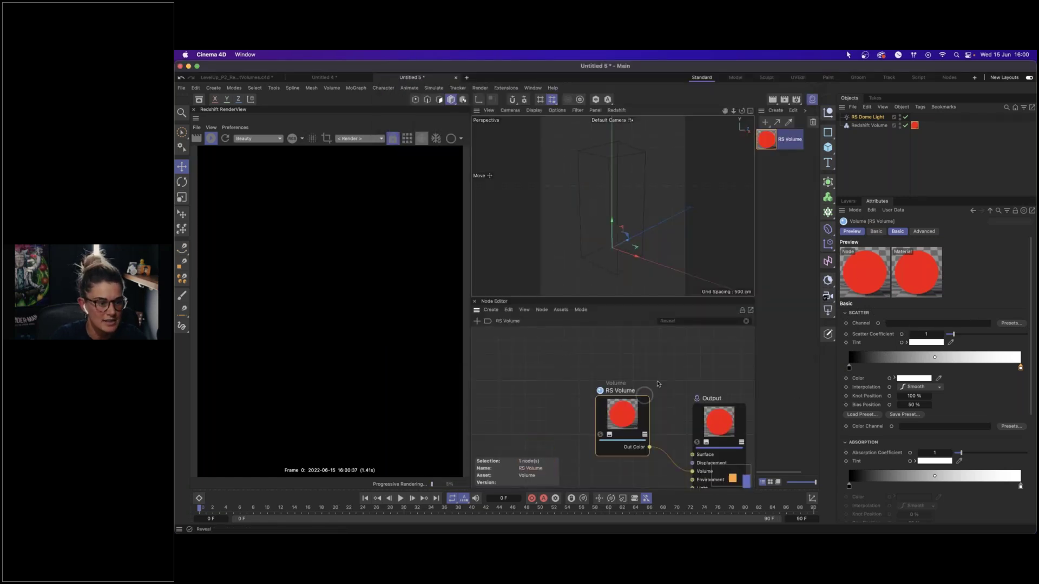
{"action": "middle_click_drag", "start_coordinate": [644, 386], "coordinate": [610, 359]}
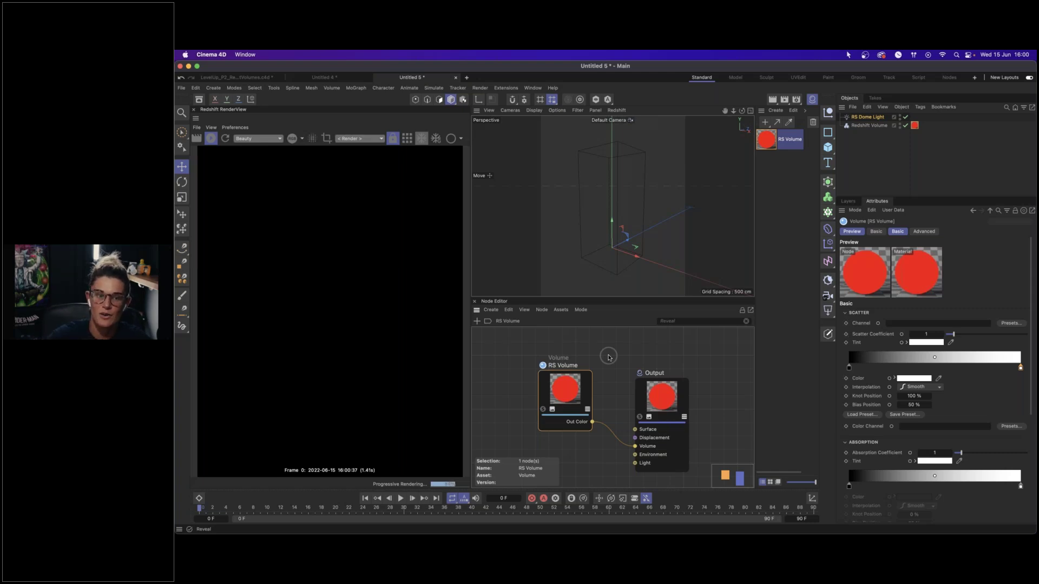
- Set the RS Volume node's scatter channel to the Redshift Volume density preset
{"action": "left_click", "coordinate": [1006, 324]}
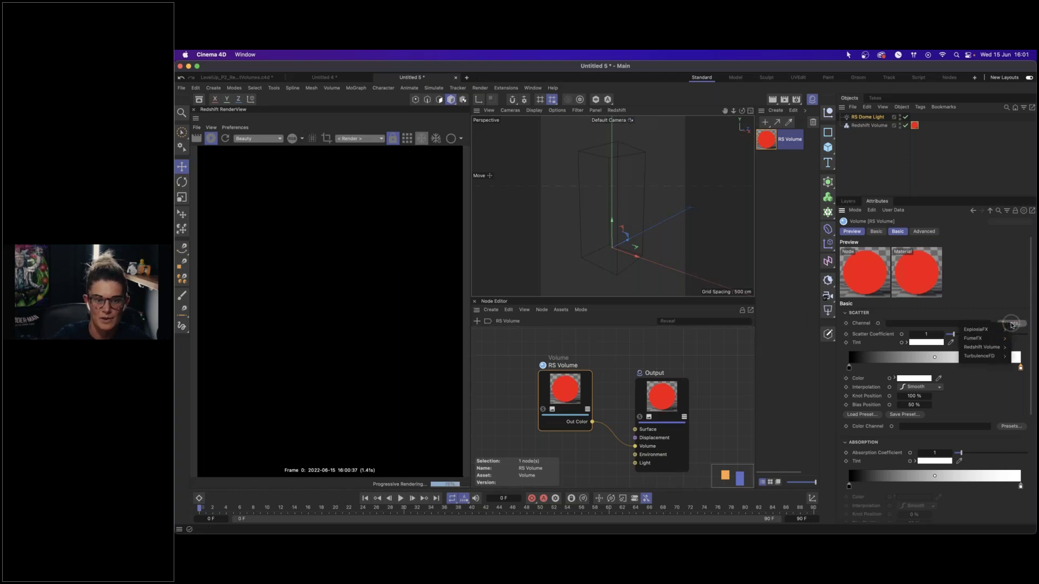
{"action": "mouse_move", "coordinate": [982, 349]}
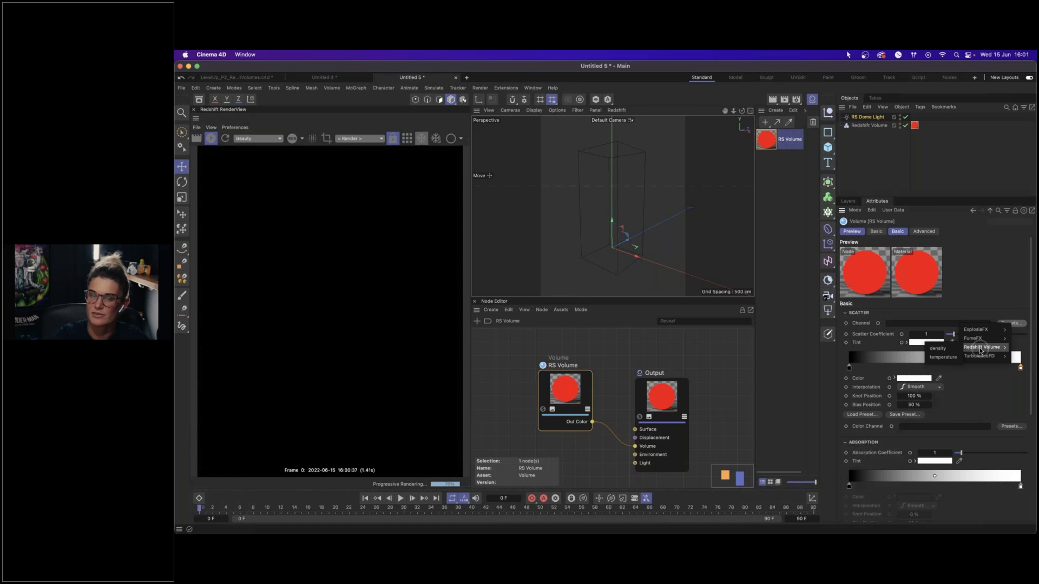
{"action": "mouse_move", "coordinate": [991, 331]}
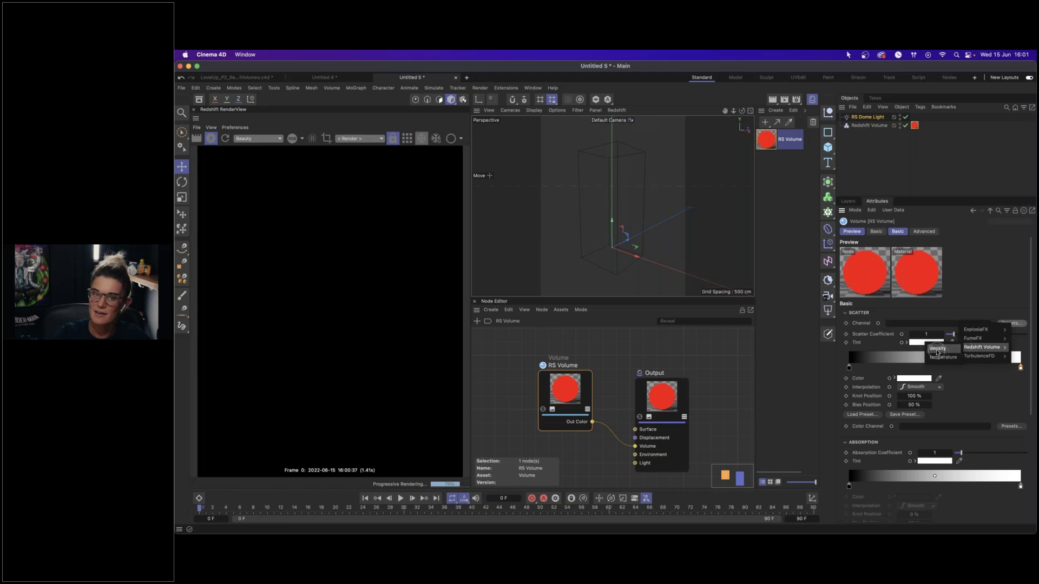
{"action": "left_click", "coordinate": [938, 352]}
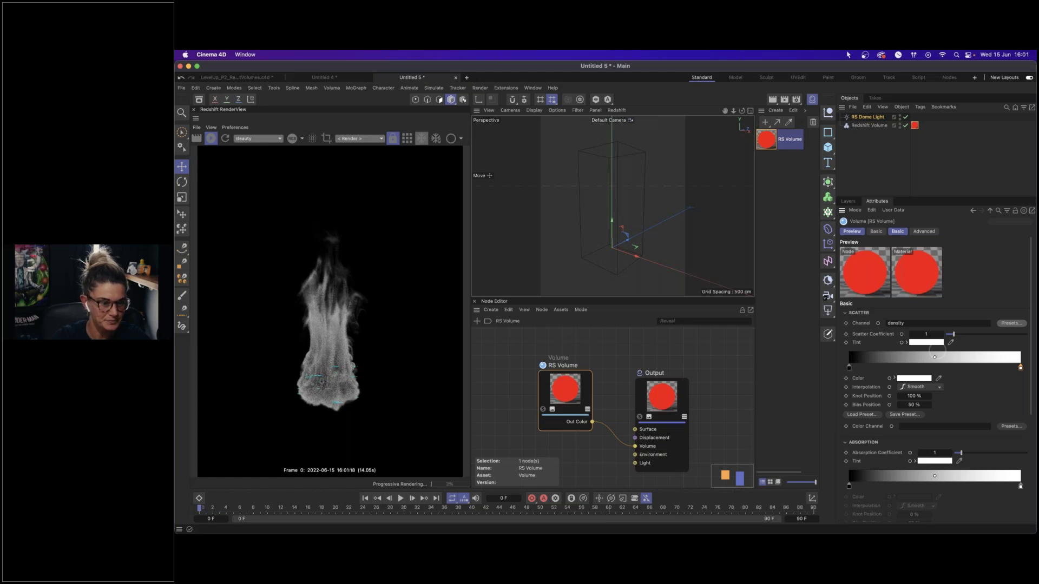
{"action": "scroll", "coordinate": [613, 238], "scroll_direction": "up", "scroll_amount": 5}
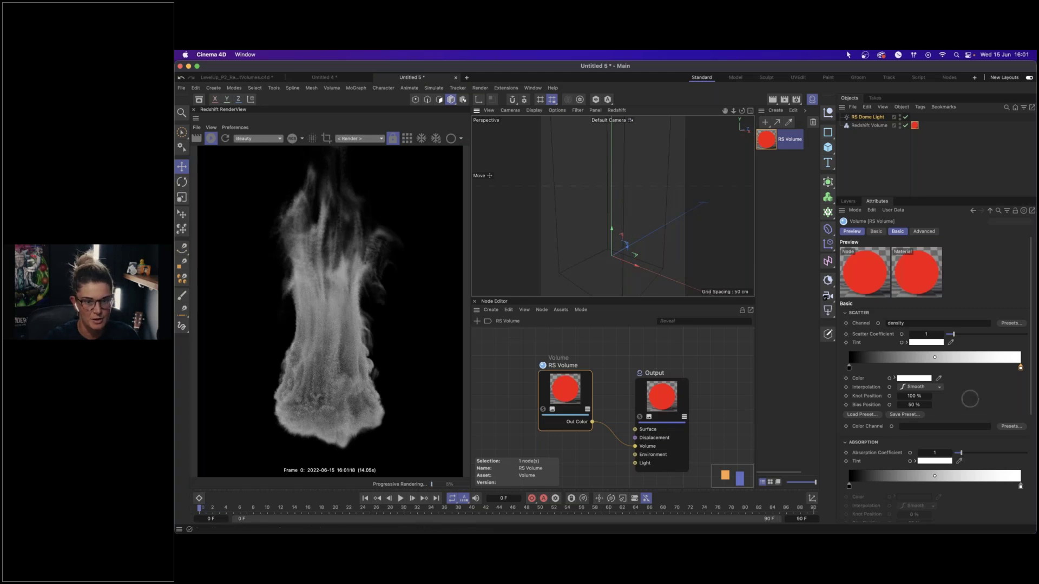
- Set the RS Volume node's emission channel to the Redshift Volume temperature preset
{"action": "left_click_drag", "start_coordinate": [1032, 322], "coordinate": [1032, 432]}
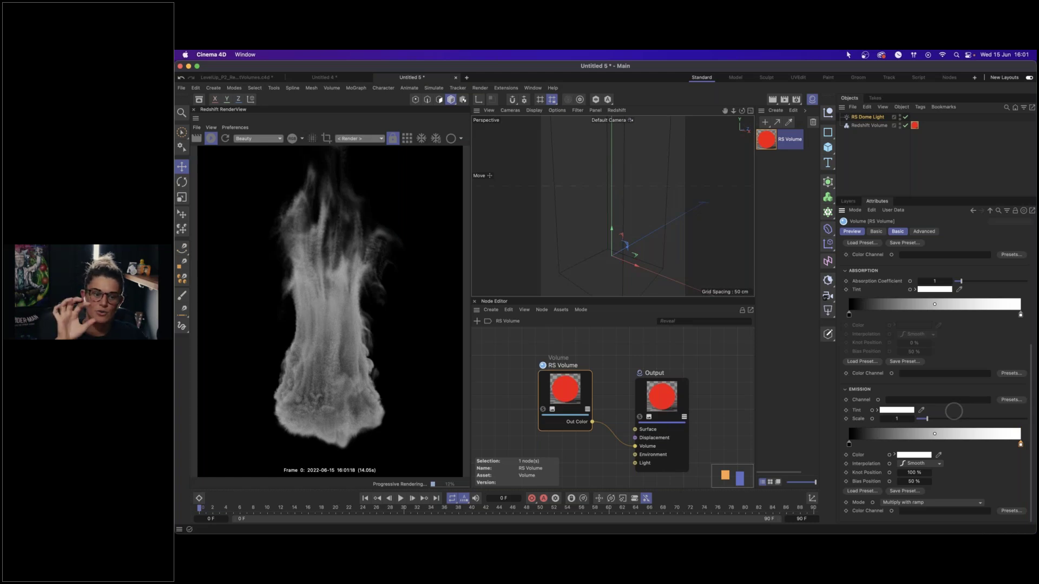
{"action": "left_click", "coordinate": [1010, 399]}
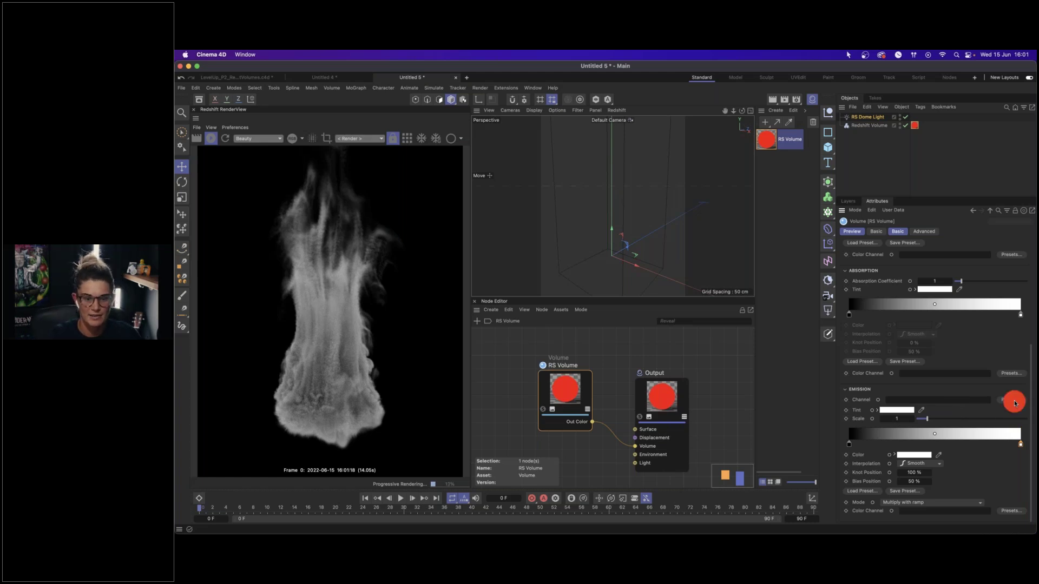
{"action": "mouse_move", "coordinate": [994, 431]}
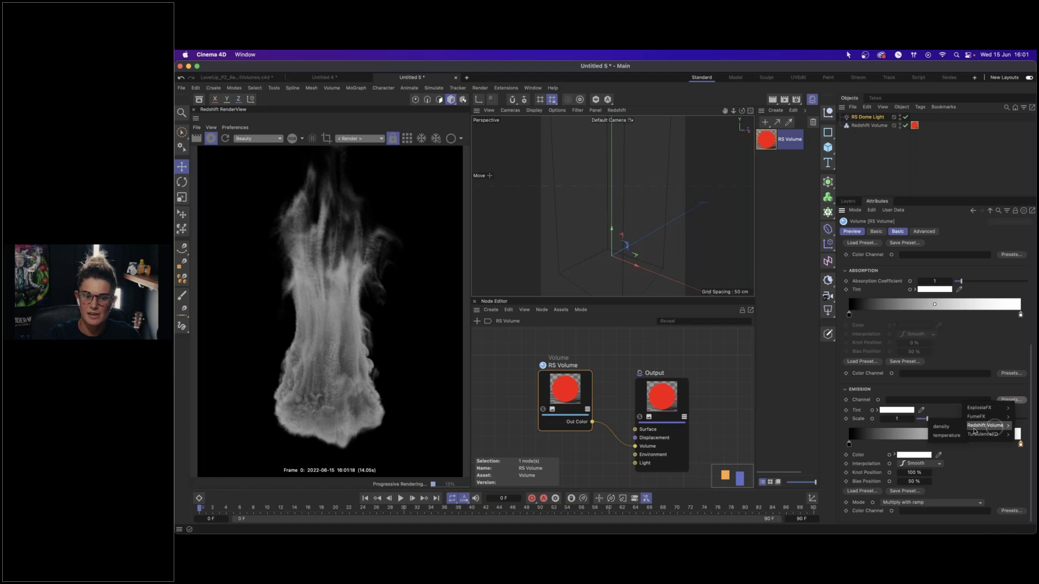
{"action": "left_click", "coordinate": [948, 435]}
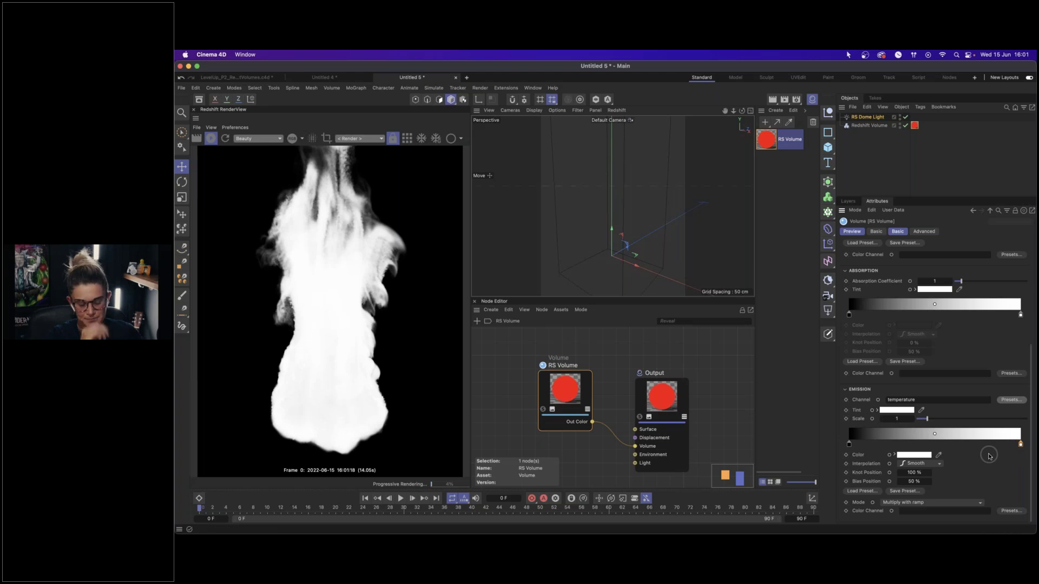
- Try to load the Flame 5 and Flame 1 gradient presets into the emission ramp
{"action": "left_click", "coordinate": [864, 493]}
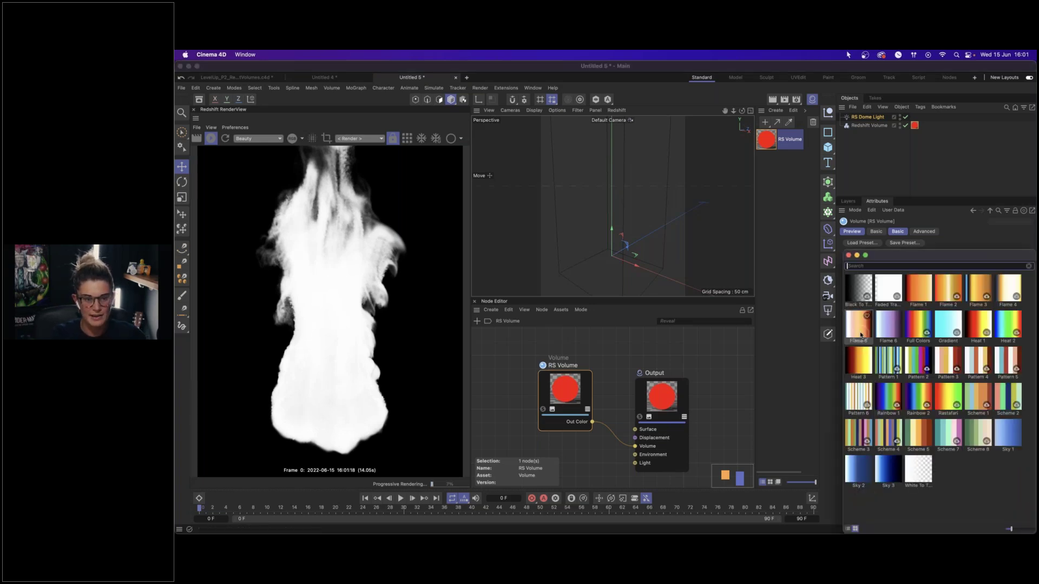
{"action": "left_click", "coordinate": [860, 335]}
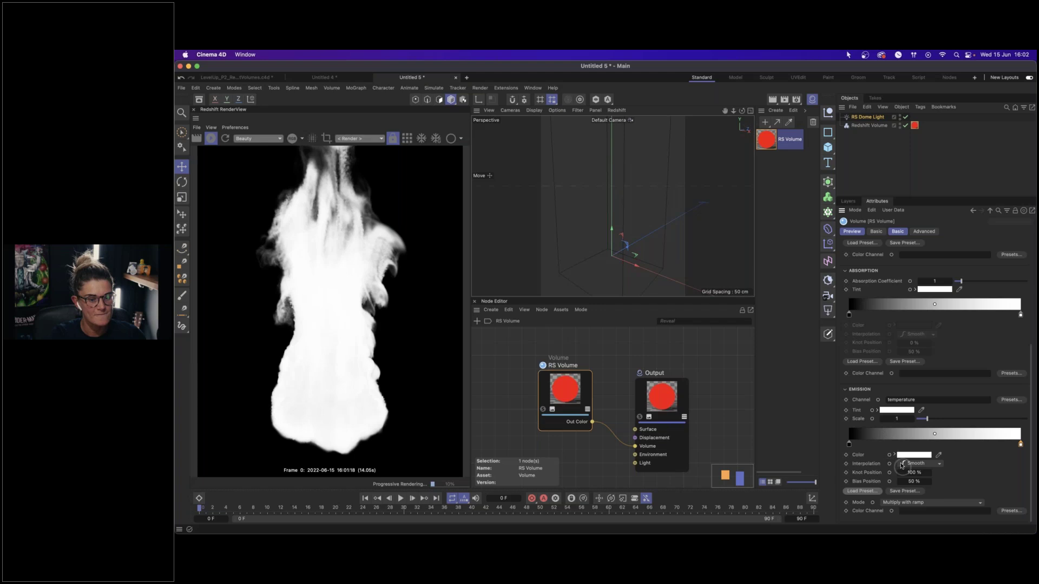
{"action": "left_click", "coordinate": [865, 491]}
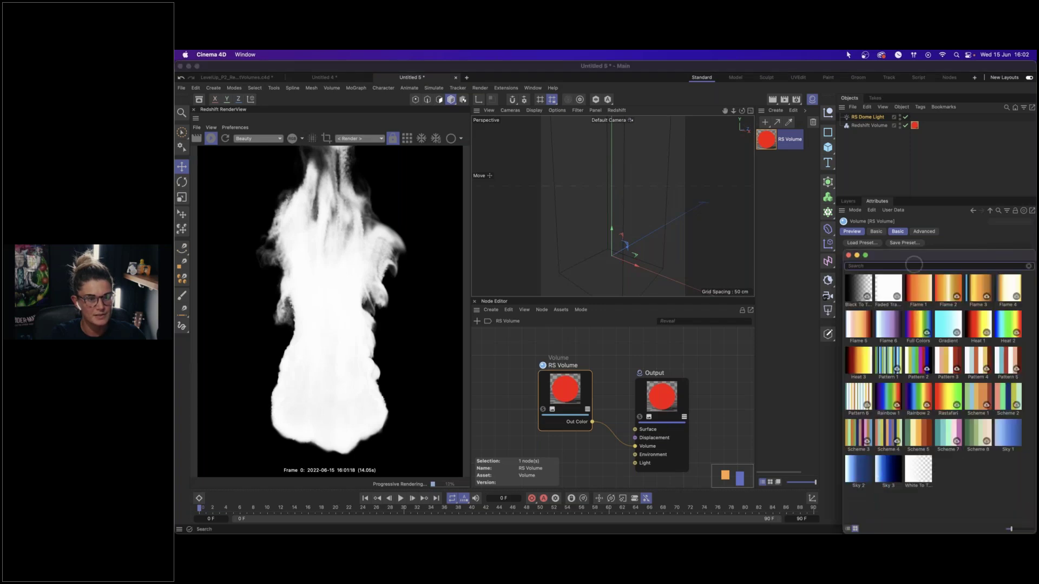
{"action": "double_click", "coordinate": [921, 287]}
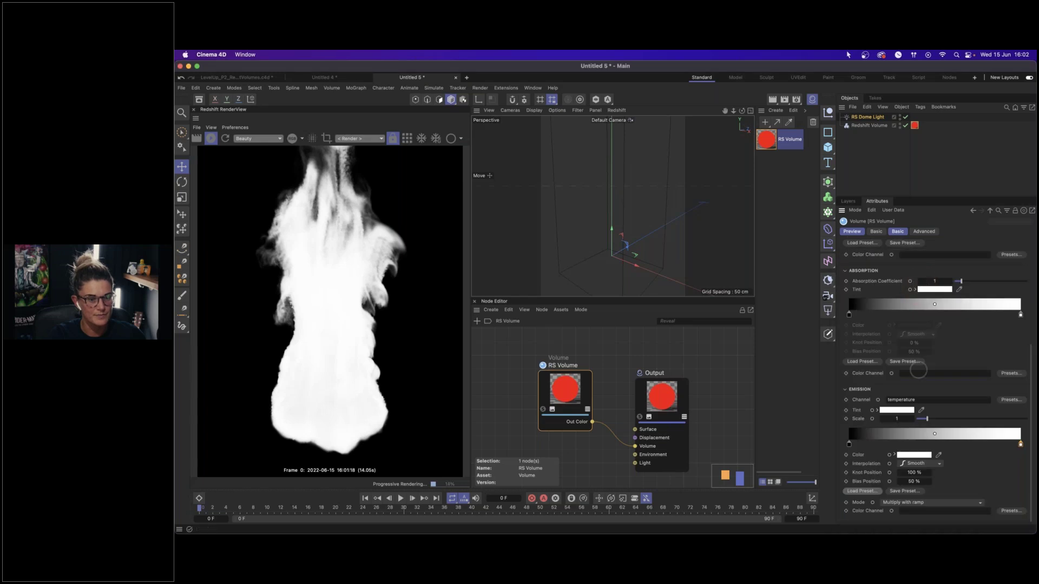
- Try a lower emission scale of about 0.4, and restore the scale to 1
{"action": "left_click_drag", "start_coordinate": [926, 422], "coordinate": [921, 422]}
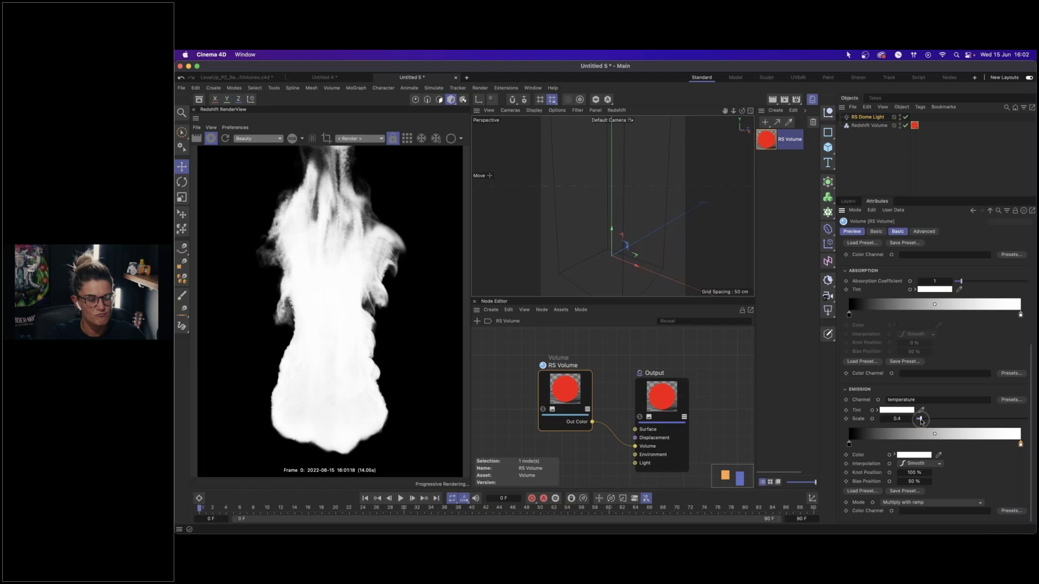
{"action": "left_click_drag", "start_coordinate": [921, 422], "coordinate": [918, 420]}
{"action": "double_click", "coordinate": [896, 420]}
{"action": "type", "text": "1"}
{"action": "key", "text": "Return"}
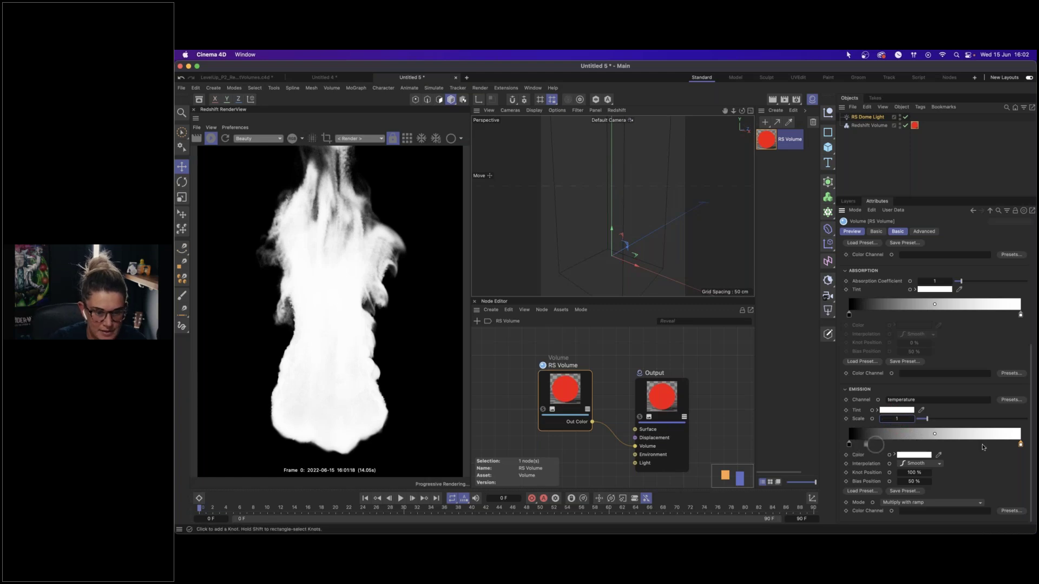
- Recolour the white end knot of the emission ramp to a saturated red
{"action": "double_click", "coordinate": [1021, 445]}
{"action": "left_click", "coordinate": [908, 464]}
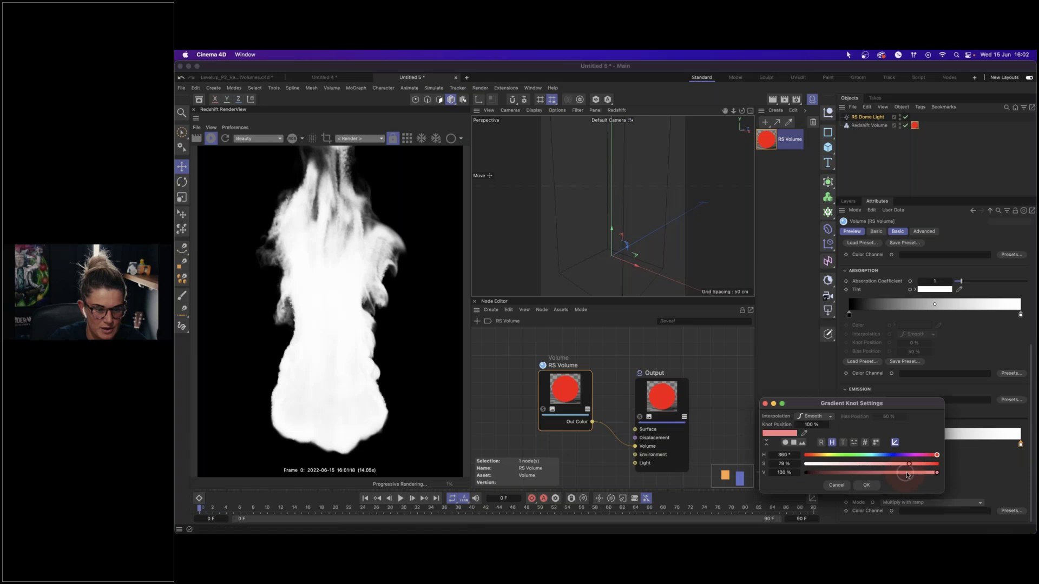
{"action": "left_click", "coordinate": [866, 486]}
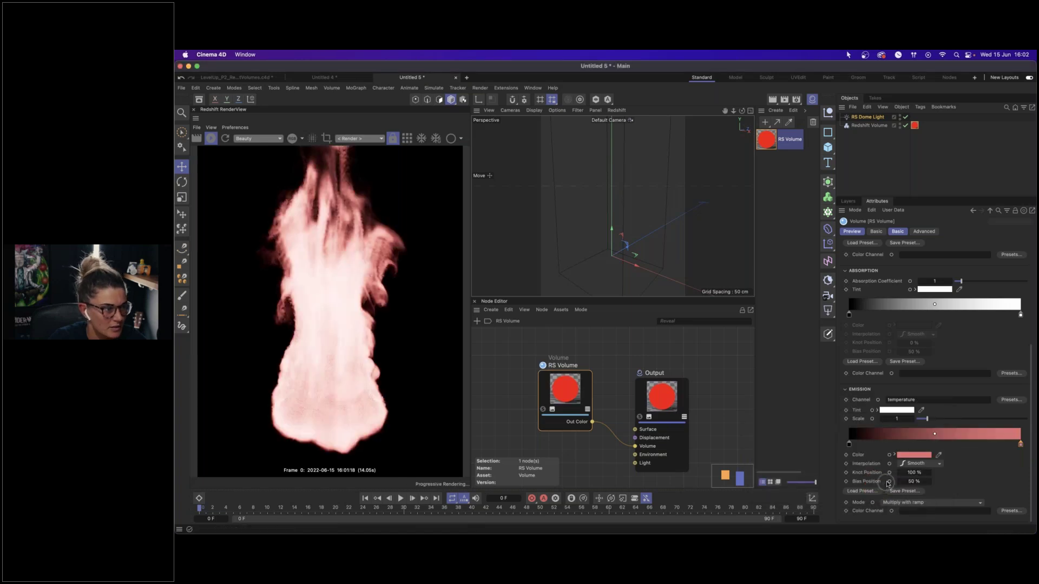
{"action": "left_click", "coordinate": [1020, 444]}
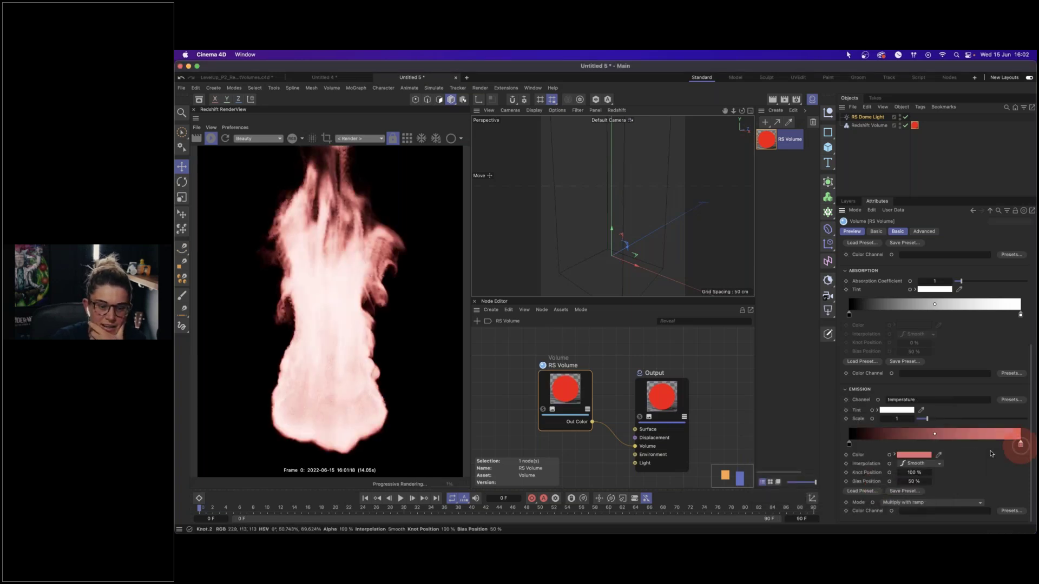
{"action": "double_click", "coordinate": [1020, 444]}
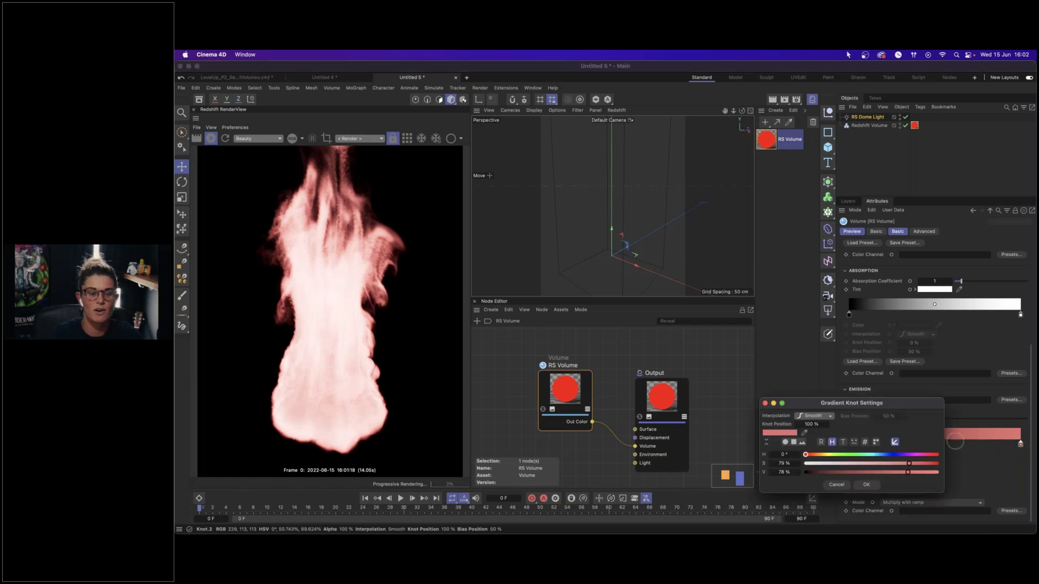
{"action": "left_click", "coordinate": [866, 485]}
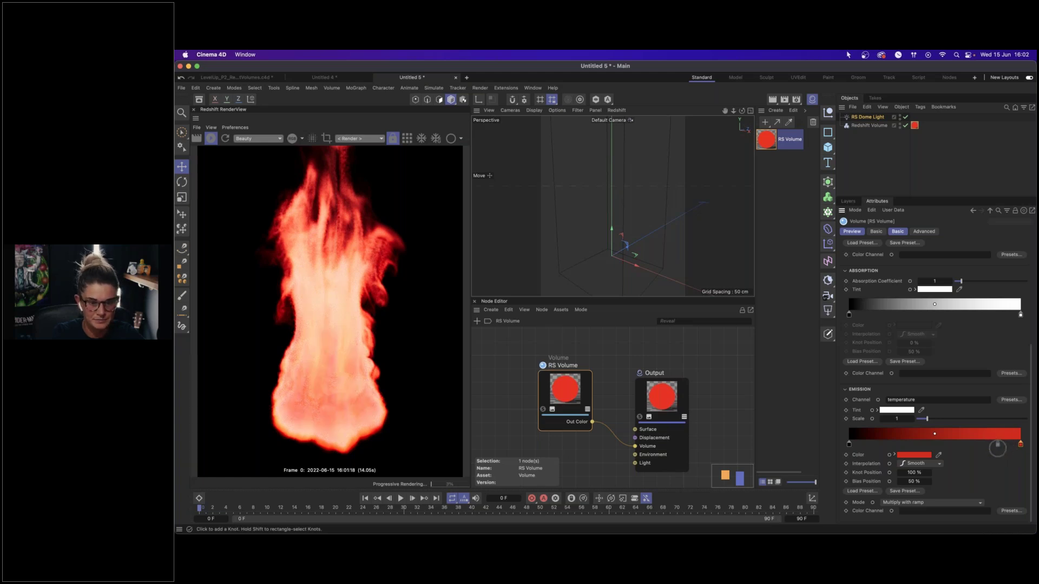
- Raise the RS Volume node's emission scale to about 1.43
{"action": "left_click", "coordinate": [968, 437]}
{"action": "double_click", "coordinate": [967, 437]}
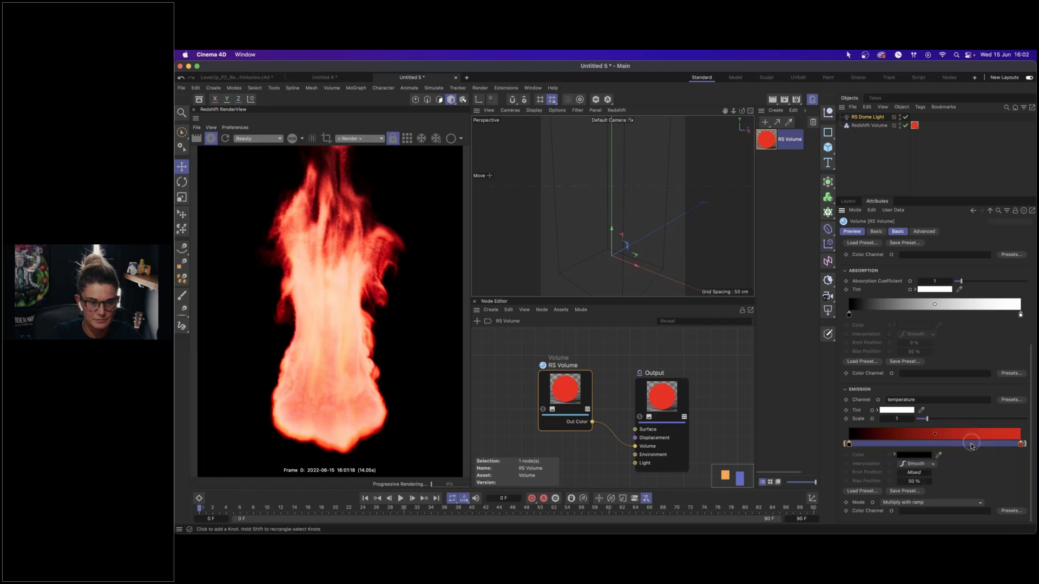
{"action": "left_click_drag", "start_coordinate": [926, 419], "coordinate": [932, 419]}
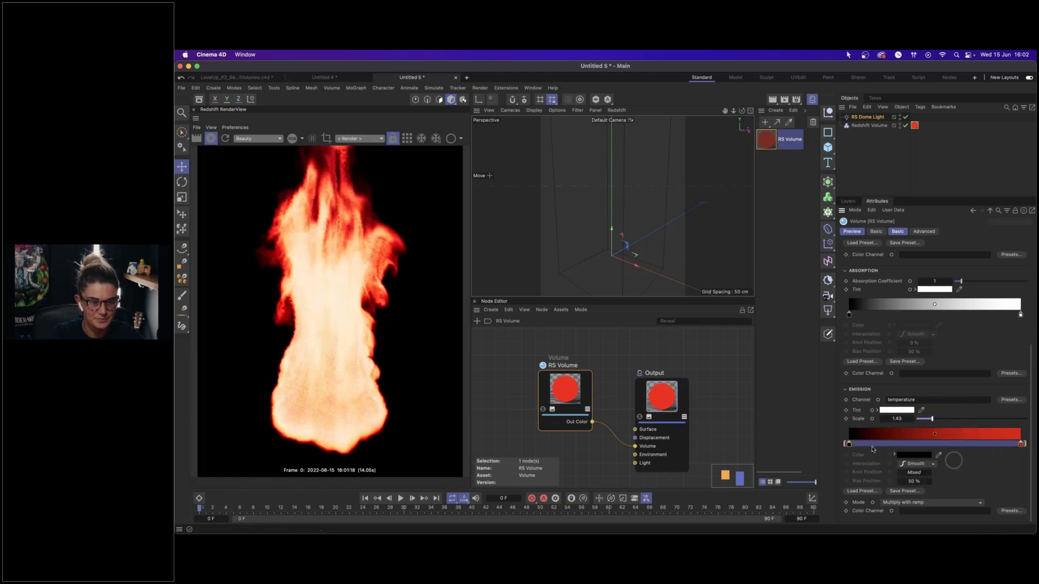
- Try to load the Heat 3 gradient preset into the emission ramp
{"action": "left_click", "coordinate": [864, 493]}
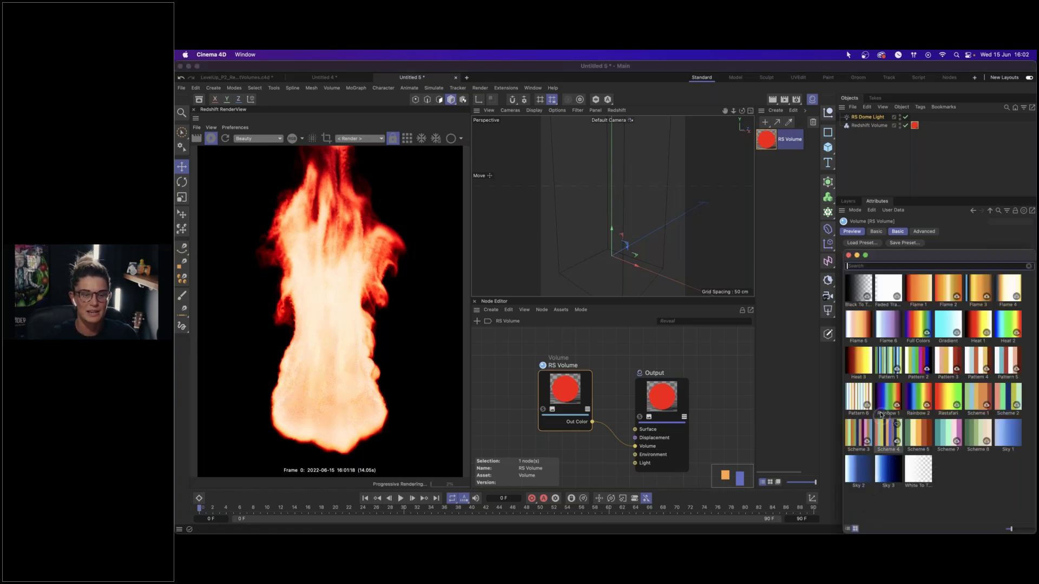
{"action": "left_click", "coordinate": [855, 372]}
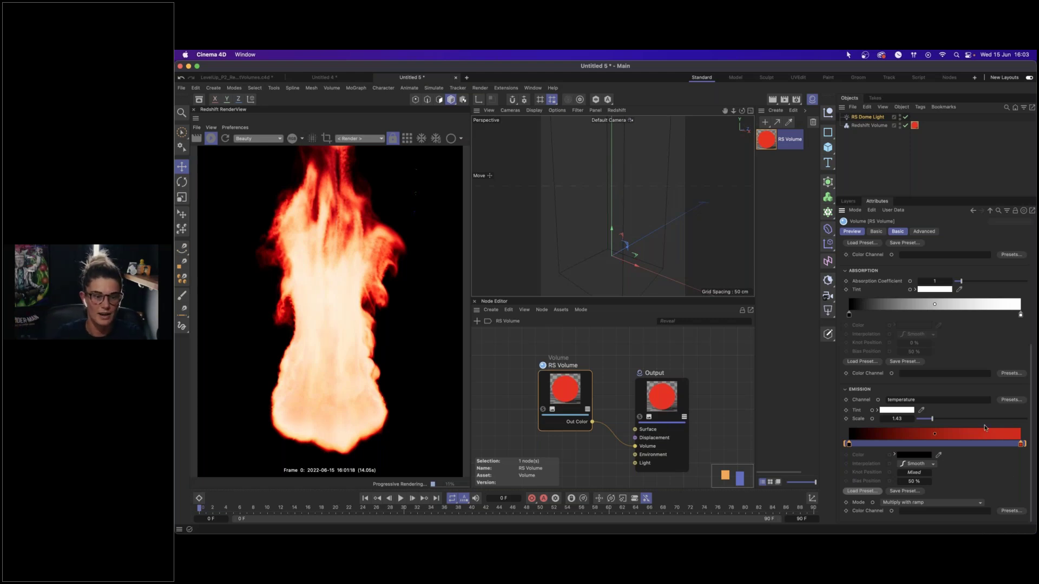
- Lower the emission scale to about 0.63 and move the RS Volume node slightly away from the Output node
{"action": "left_click_drag", "start_coordinate": [972, 419], "coordinate": [918, 439]}
{"action": "left_click", "coordinate": [918, 439]}
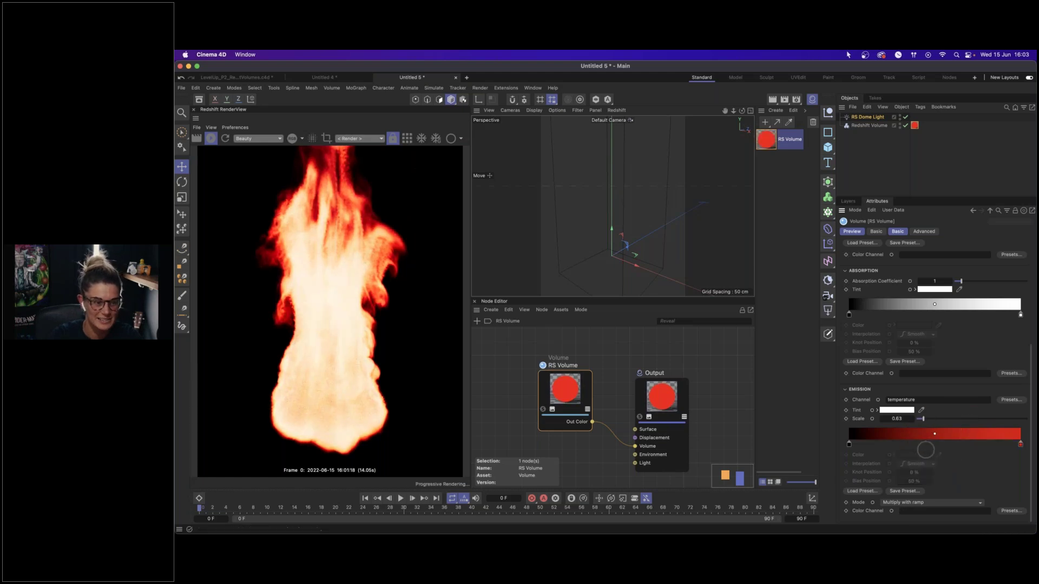
{"action": "left_click_drag", "start_coordinate": [574, 390], "coordinate": [546, 381]}
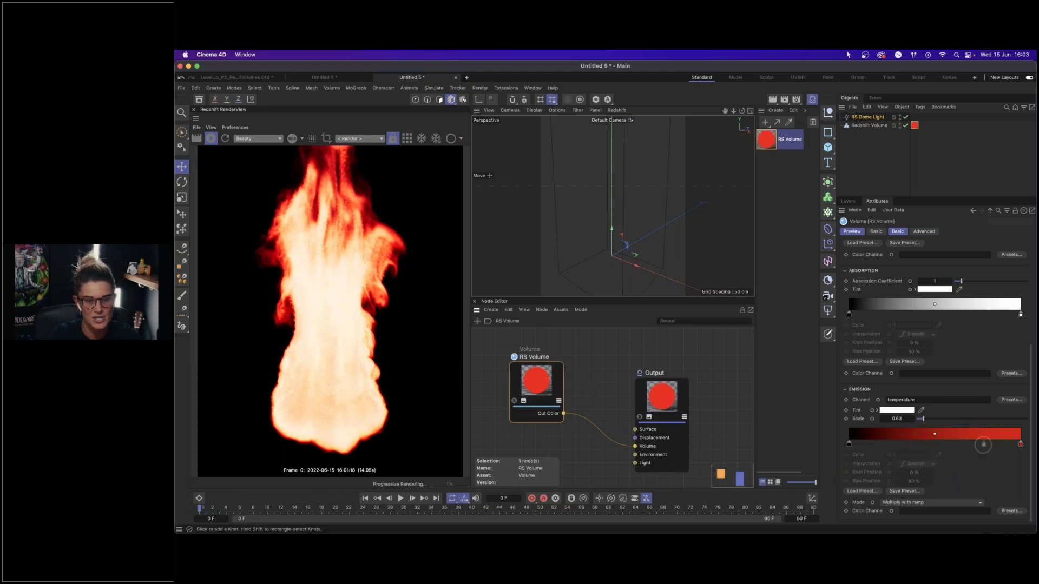
- Try to load the Flame 5 gradient preset into the RS Volume node's scatter ramp
{"action": "left_click_drag", "start_coordinate": [1030, 440], "coordinate": [1030, 303]}
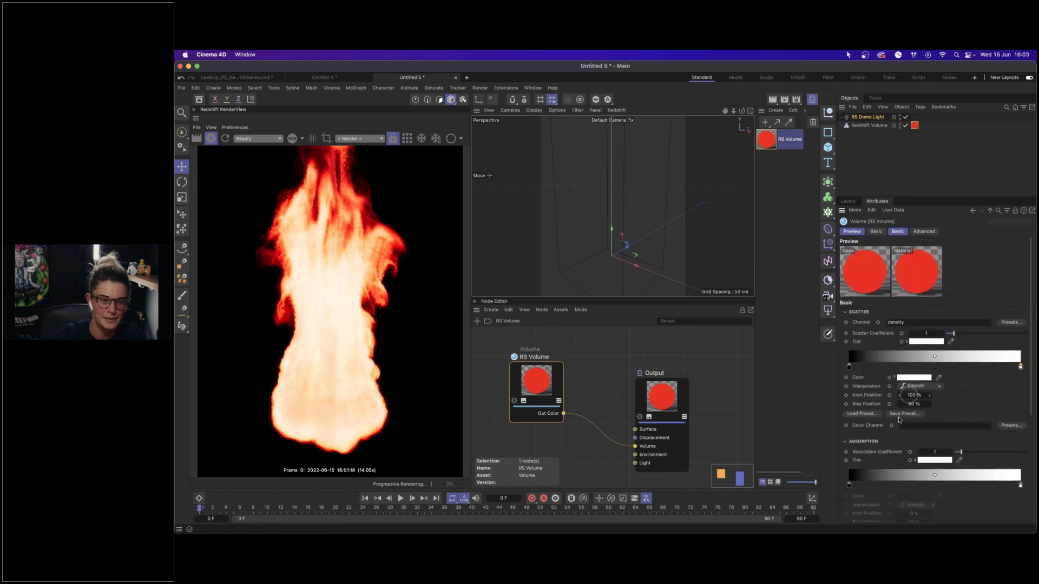
{"action": "left_click", "coordinate": [862, 414]}
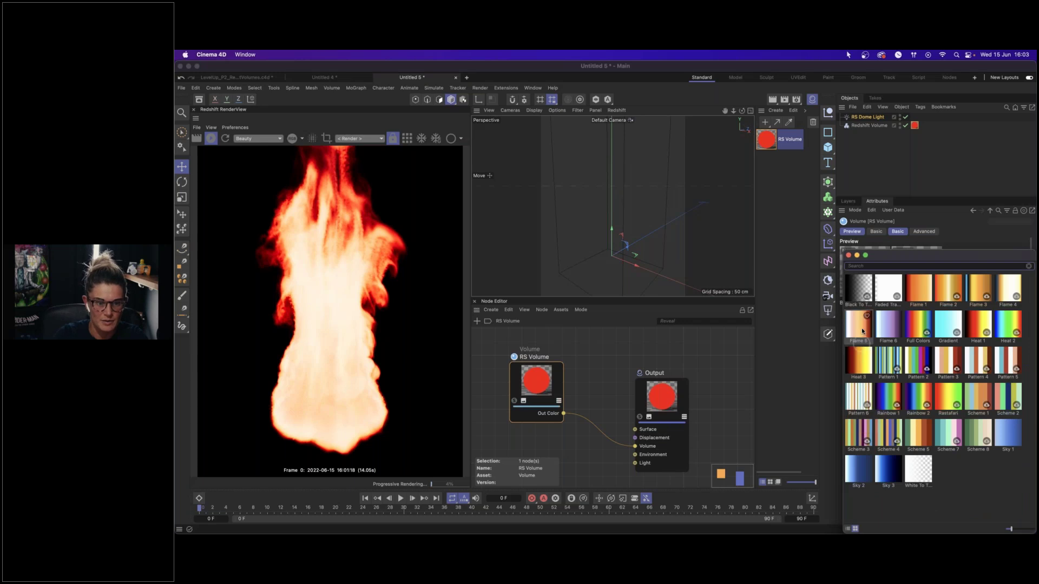
{"action": "left_click", "coordinate": [858, 330]}
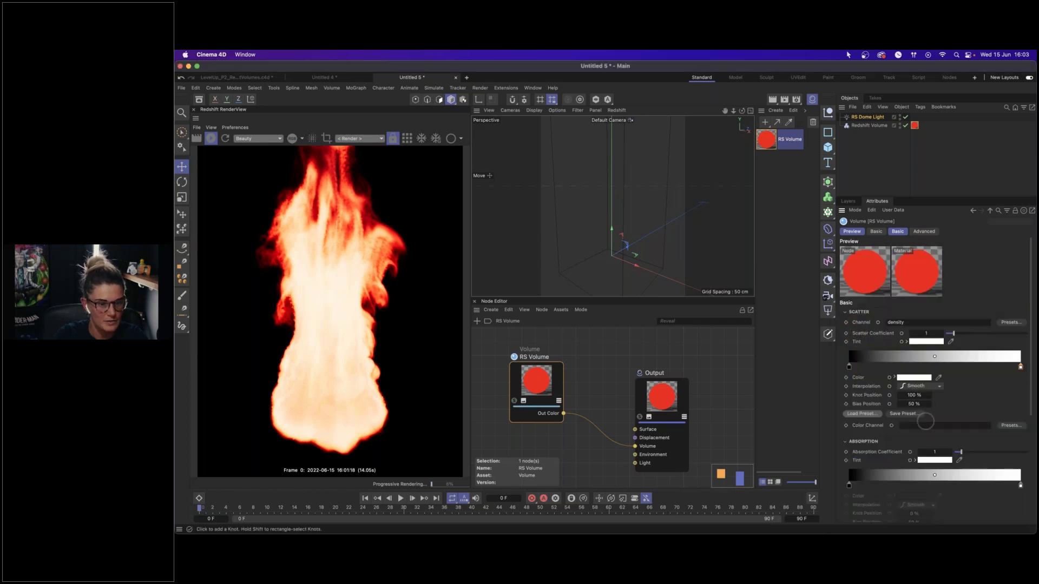
- Clear the temperature channel from the RS Volume node's emission settings
{"action": "scroll", "coordinate": [1005, 398], "scroll_direction": "down", "scroll_amount": 5}
{"action": "left_click_drag", "start_coordinate": [1031, 379], "coordinate": [1031, 429]}
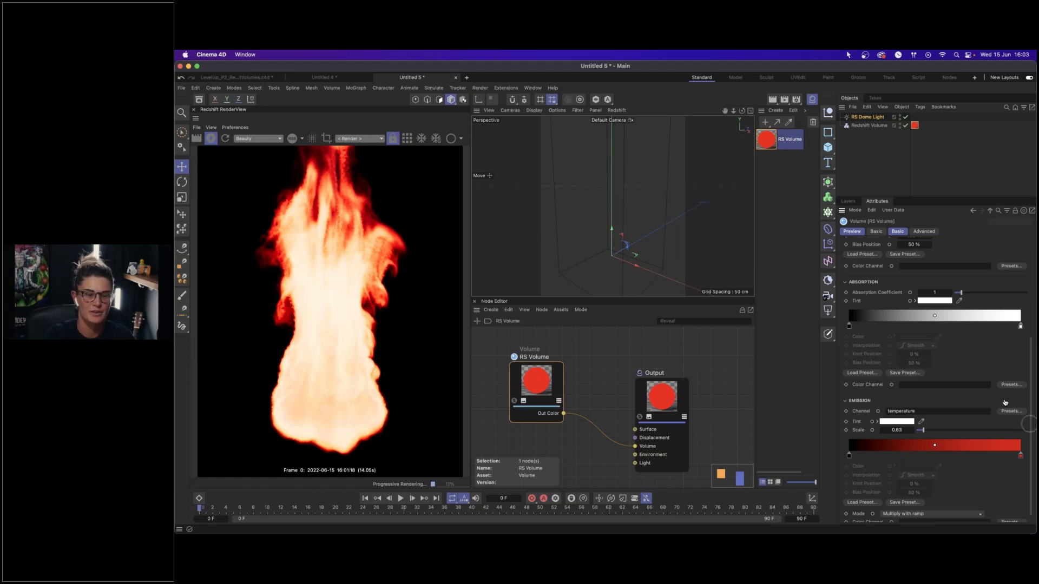
{"action": "left_click", "coordinate": [915, 410]}
{"action": "key", "text": "BackSpace"}
{"action": "left_click", "coordinate": [960, 361]}
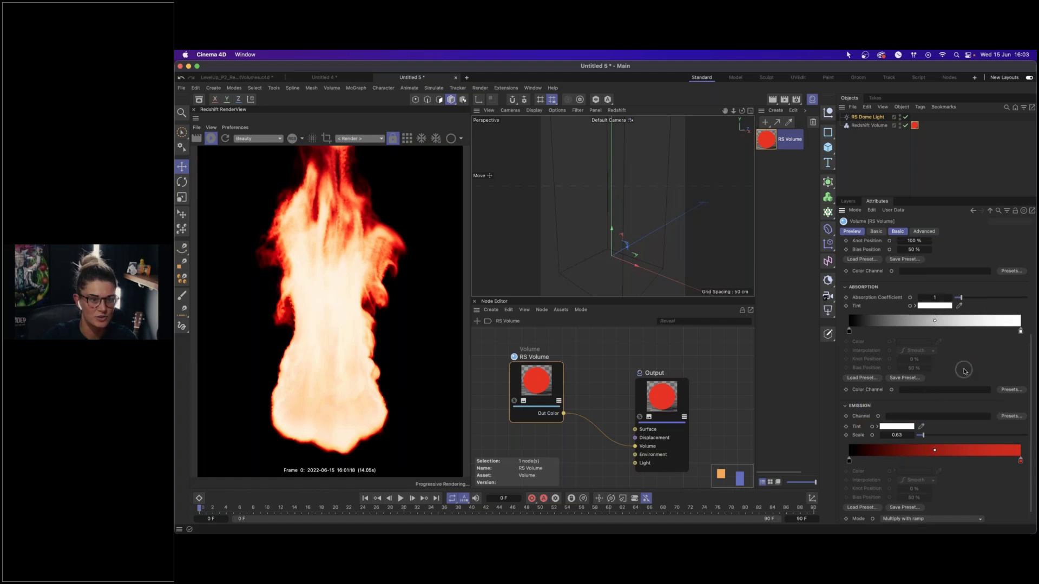
- Lower the absorption coefficient to about 0.61 and stop the interactive render
{"action": "scroll", "coordinate": [963, 371], "scroll_direction": "up", "scroll_amount": 4}
{"action": "scroll", "coordinate": [963, 371], "scroll_direction": "up", "scroll_amount": 2}
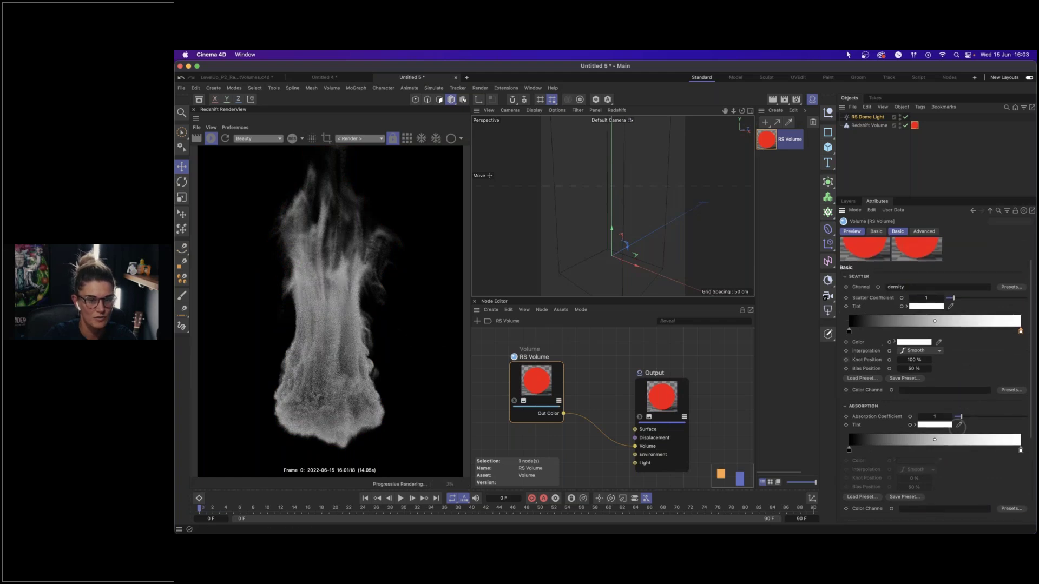
{"action": "left_click_drag", "start_coordinate": [960, 418], "coordinate": [957, 418]}
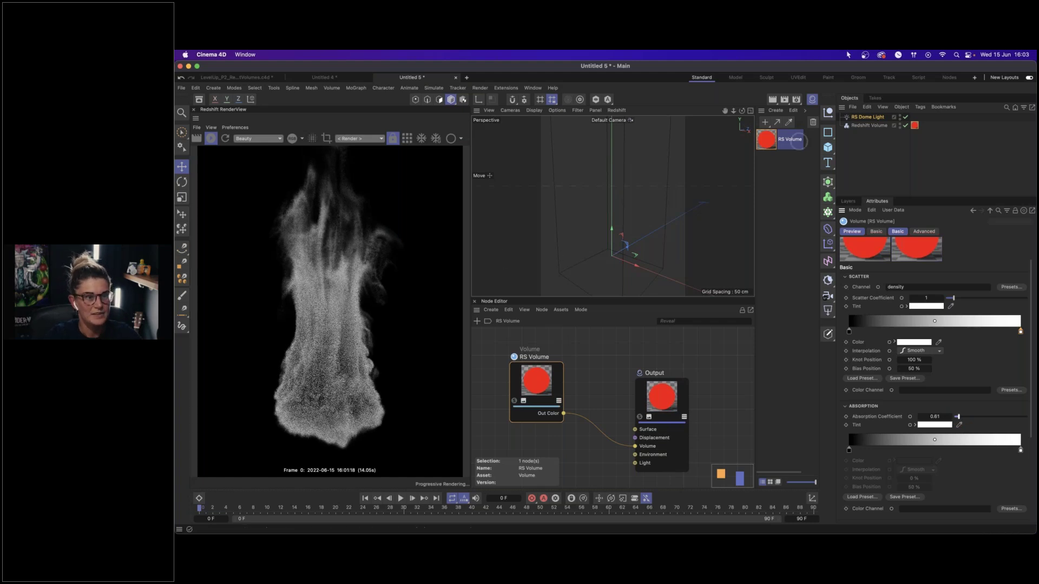
{"action": "left_click", "coordinate": [214, 140]}
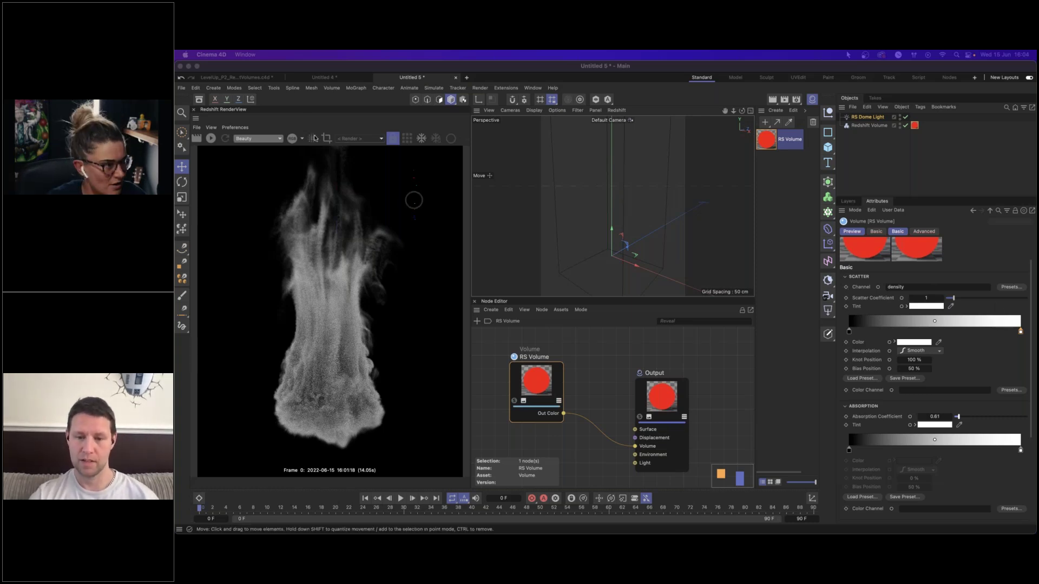
{"action": "mouse_move", "coordinate": [474, 529]}
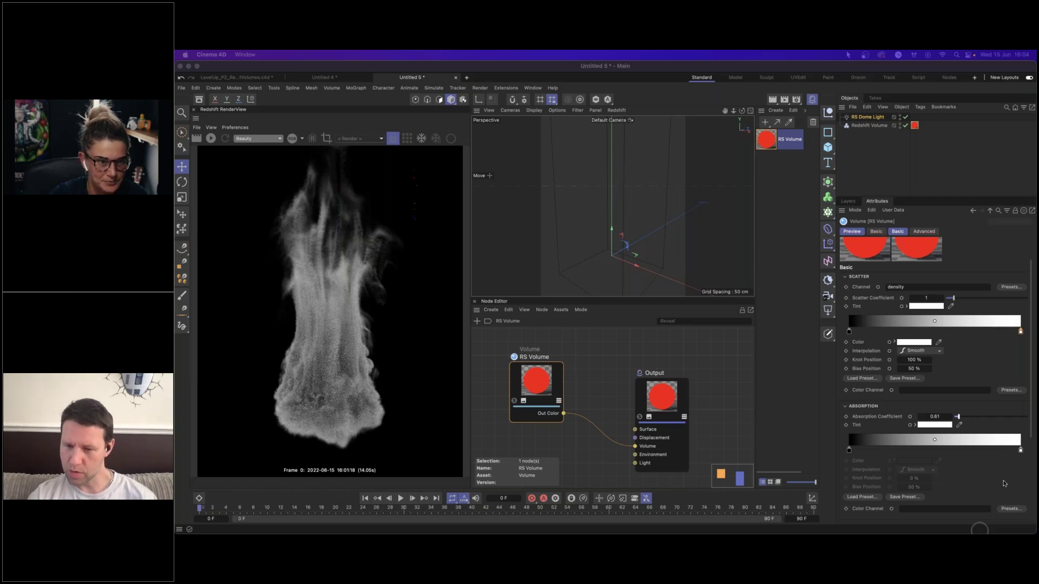
- Restart the interactive render and try to scale the Redshift Volume object freehand in the viewport
{"action": "left_click", "coordinate": [866, 126]}
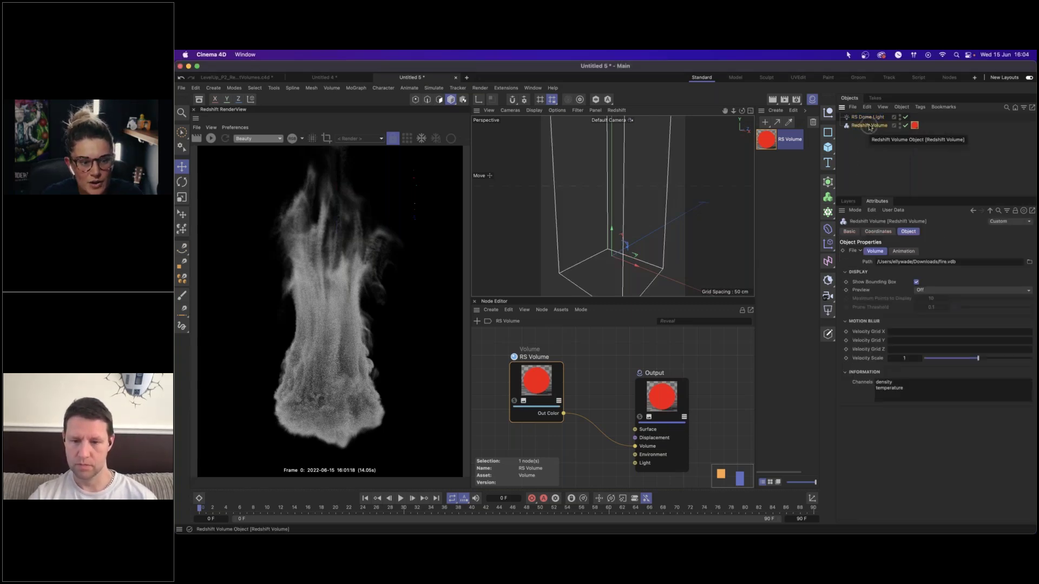
{"action": "key", "text": "t"}
{"action": "left_click_drag", "start_coordinate": [680, 208], "coordinate": [523, 220]}
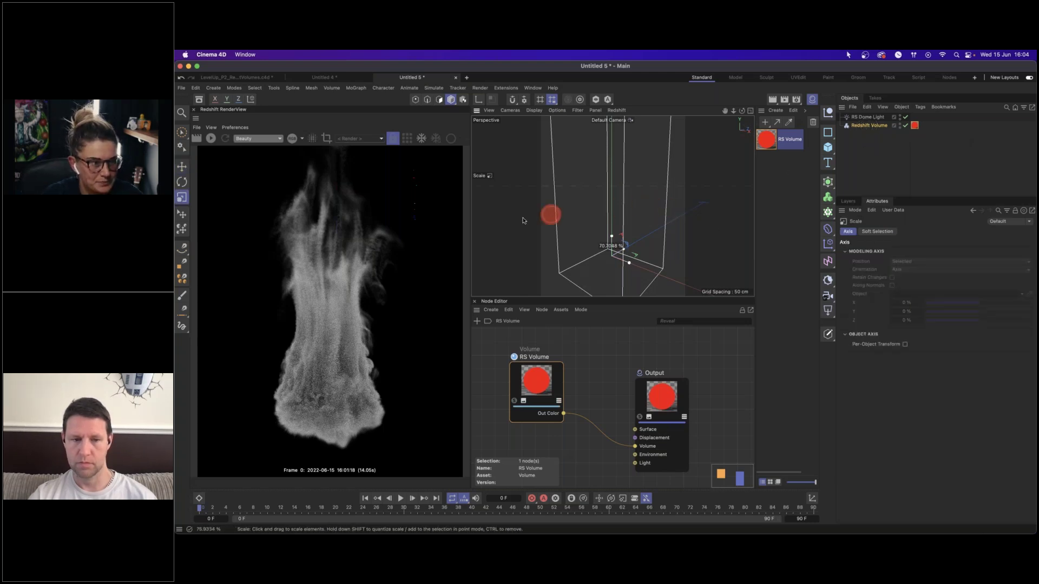
{"action": "left_click", "coordinate": [211, 139]}
{"action": "key", "text": "t"}
{"action": "left_click_drag", "start_coordinate": [646, 172], "coordinate": [804, 181]}
{"action": "key", "text": "e"}
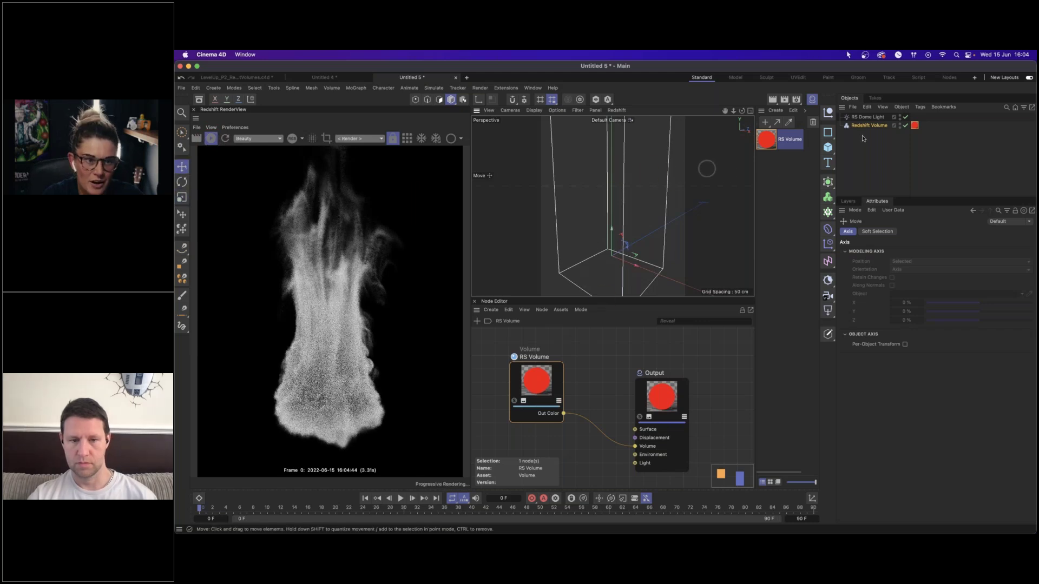
- Set the Redshift Volume object's scale to 0.2 on the X, Y and Z axes
{"action": "left_click", "coordinate": [860, 126]}
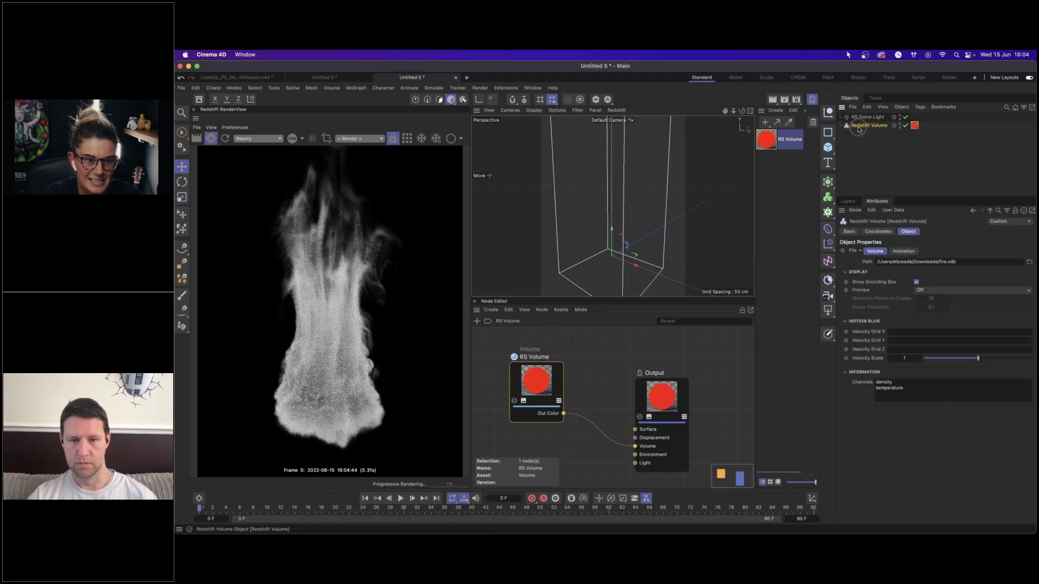
{"action": "left_click", "coordinate": [878, 231]}
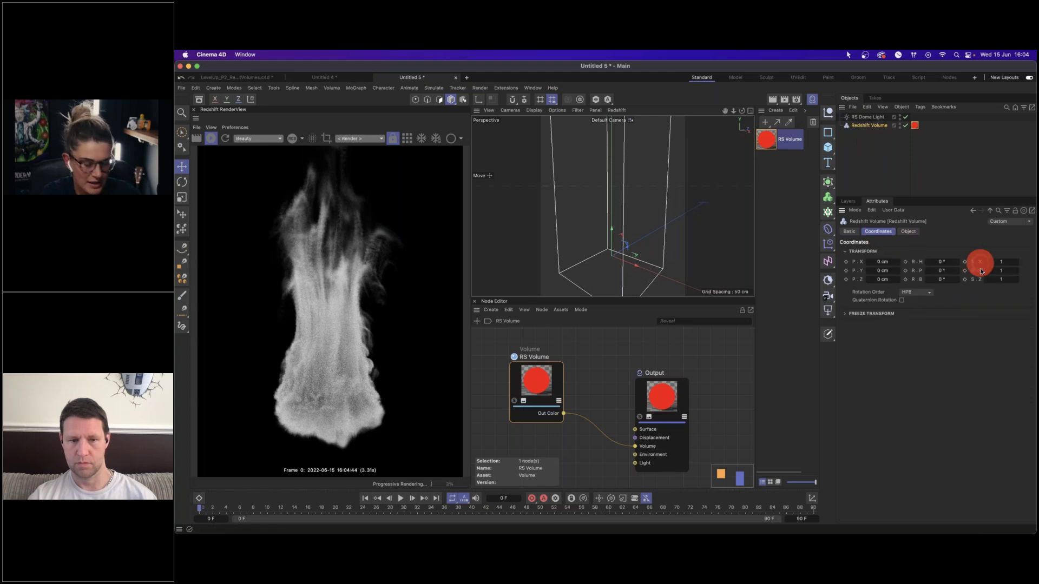
{"action": "left_click", "coordinate": [1001, 262]}
{"action": "type", "text": "."}
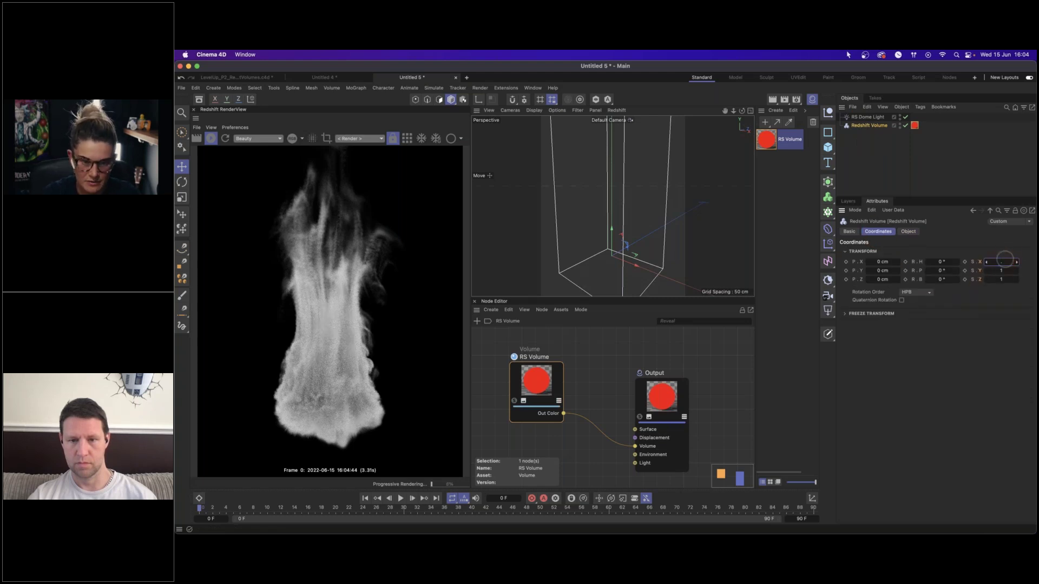
{"action": "type", "text": "2"}
{"action": "key", "text": "Return"}
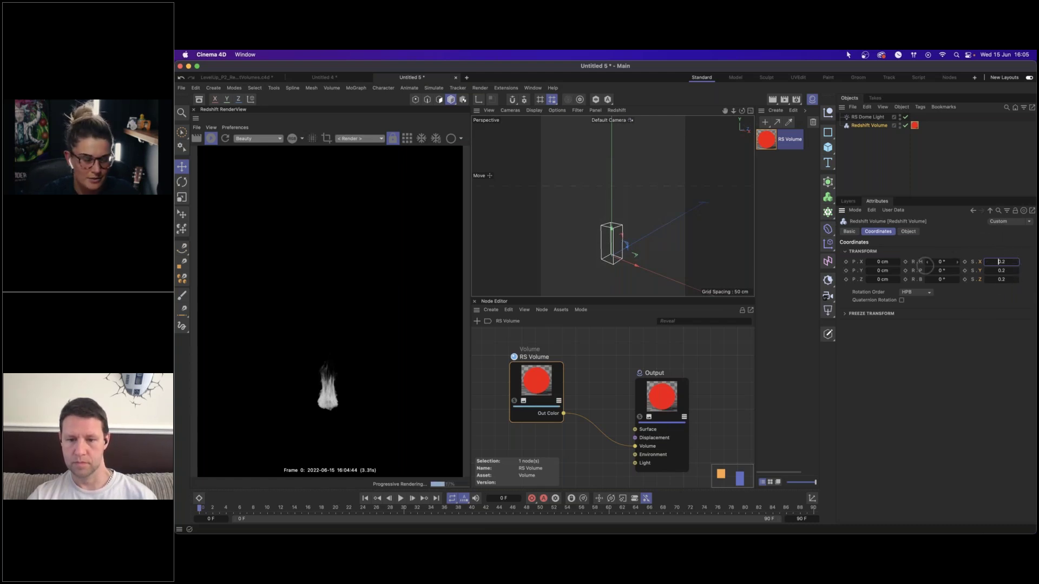
- Reset the Redshift Volume object's scale to 1 on all three axes and stop the interactive render
{"action": "left_click", "coordinate": [908, 231]}
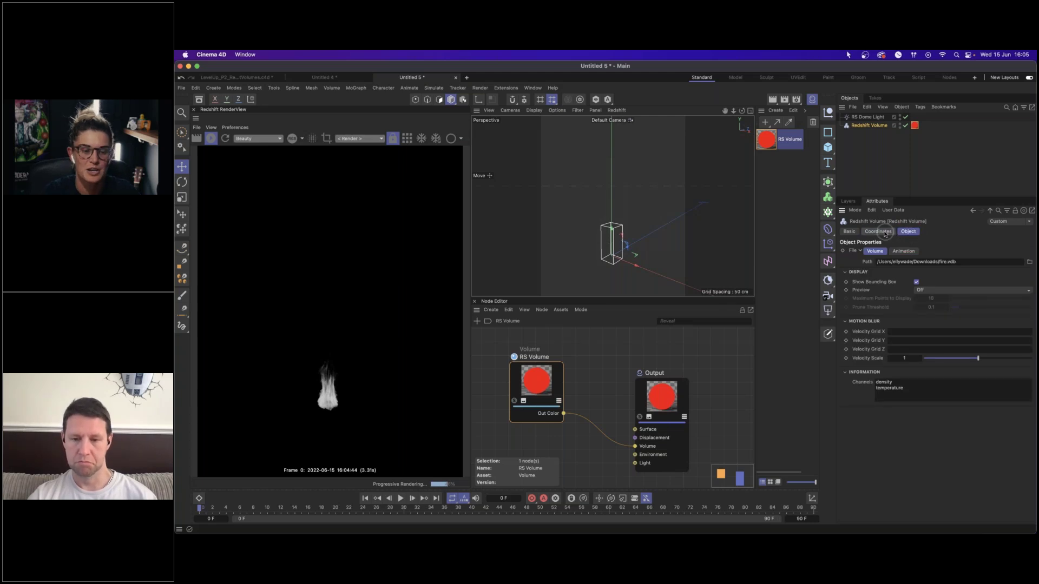
{"action": "left_click", "coordinate": [885, 232]}
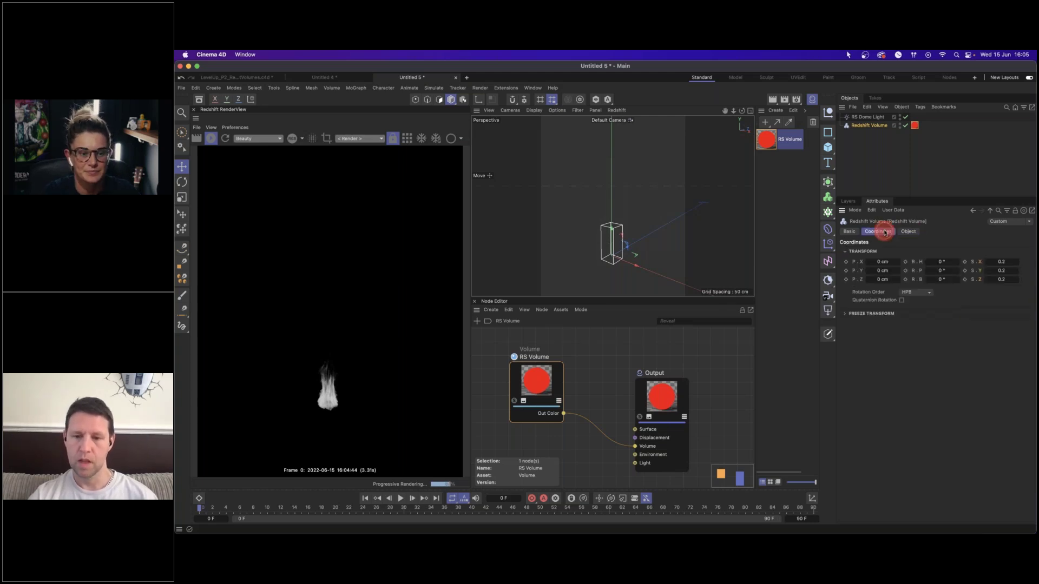
{"action": "left_click", "coordinate": [1002, 262]}
{"action": "type", "text": "1"}
{"action": "key", "text": "Return"}
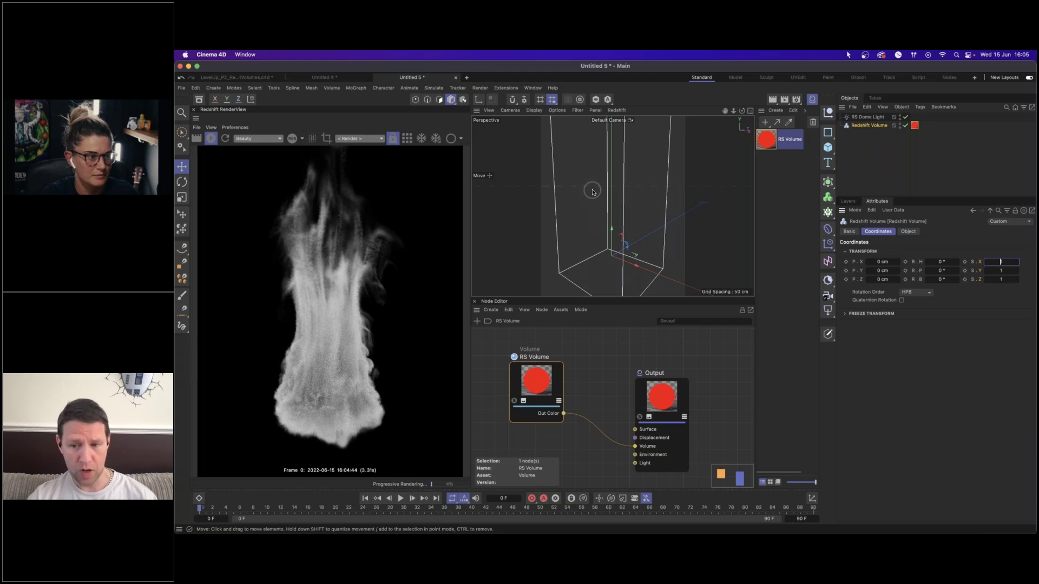
{"action": "left_click", "coordinate": [210, 139]}
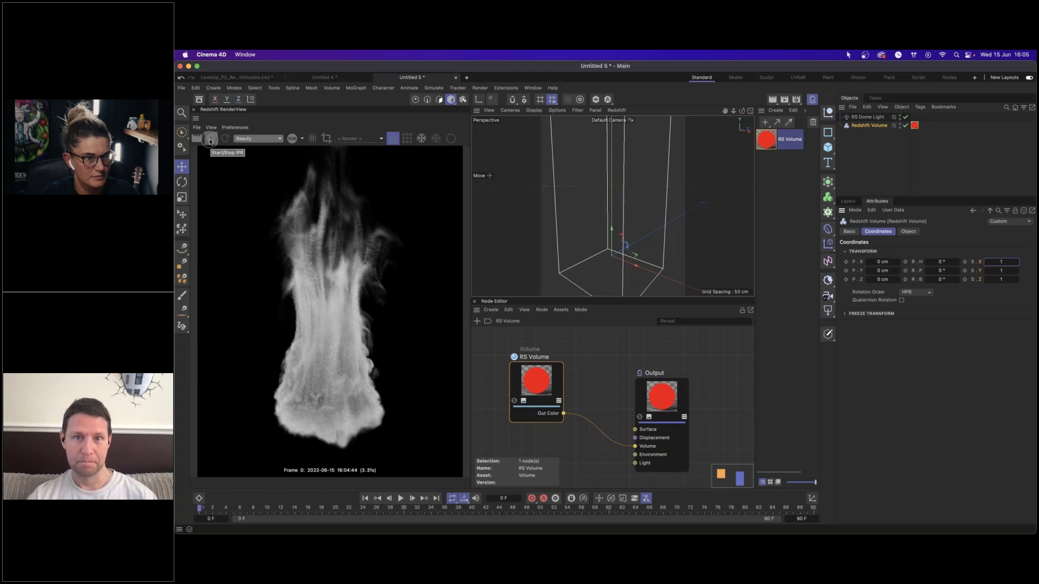
{"action": "left_click", "coordinate": [618, 283]}
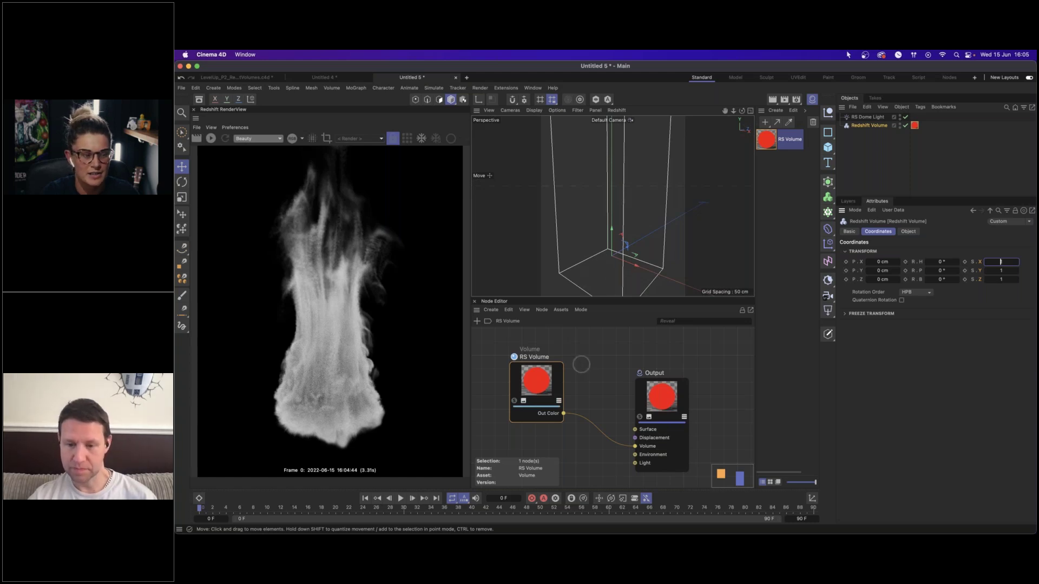
- Select the RS Volume node and view the Redshift Volume channel presets offered for its scatter channel
{"action": "left_click_drag", "start_coordinate": [542, 381], "coordinate": [546, 409]}
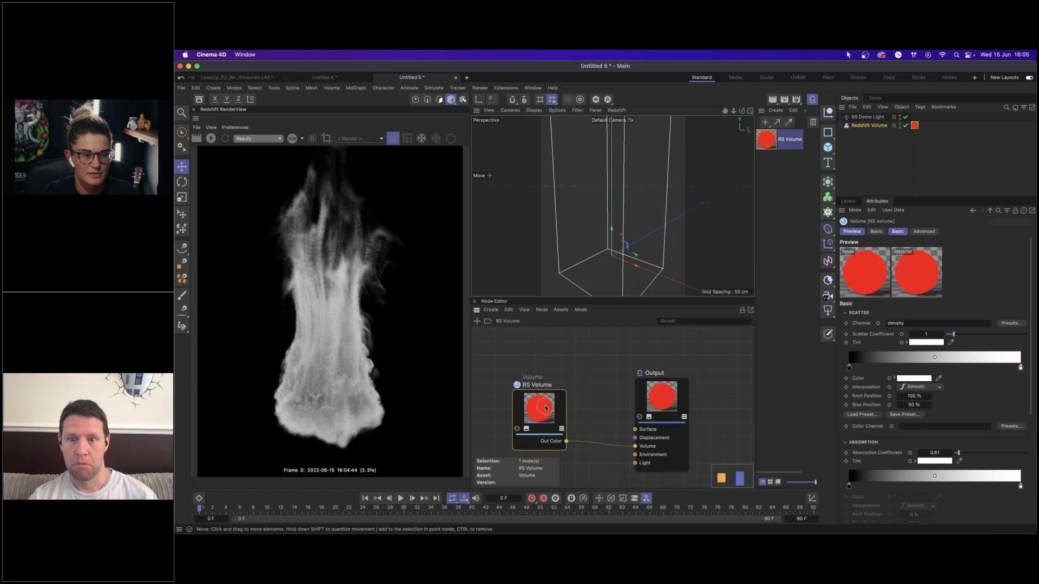
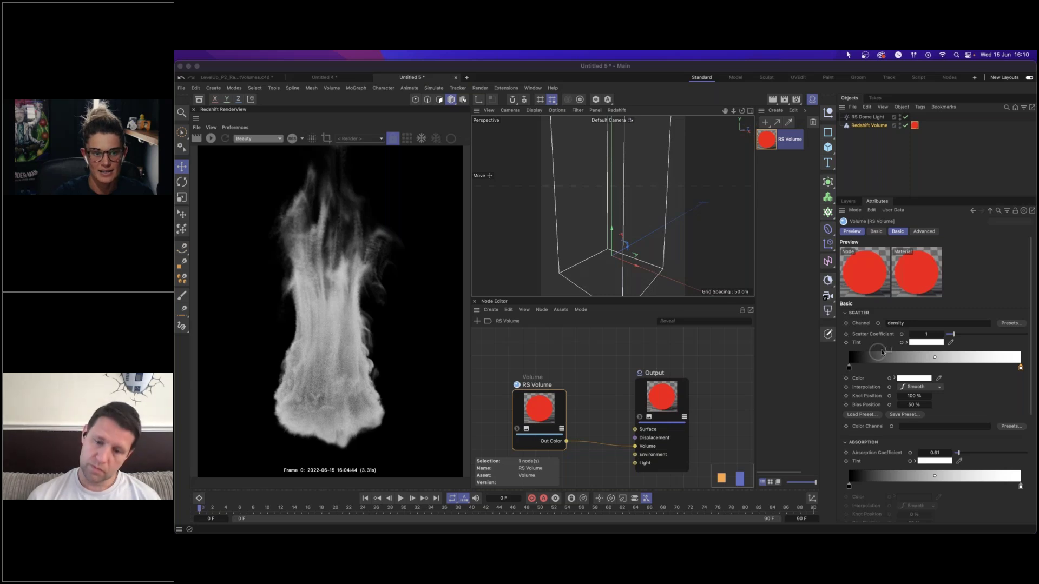
{"action": "left_click", "coordinate": [866, 326]}
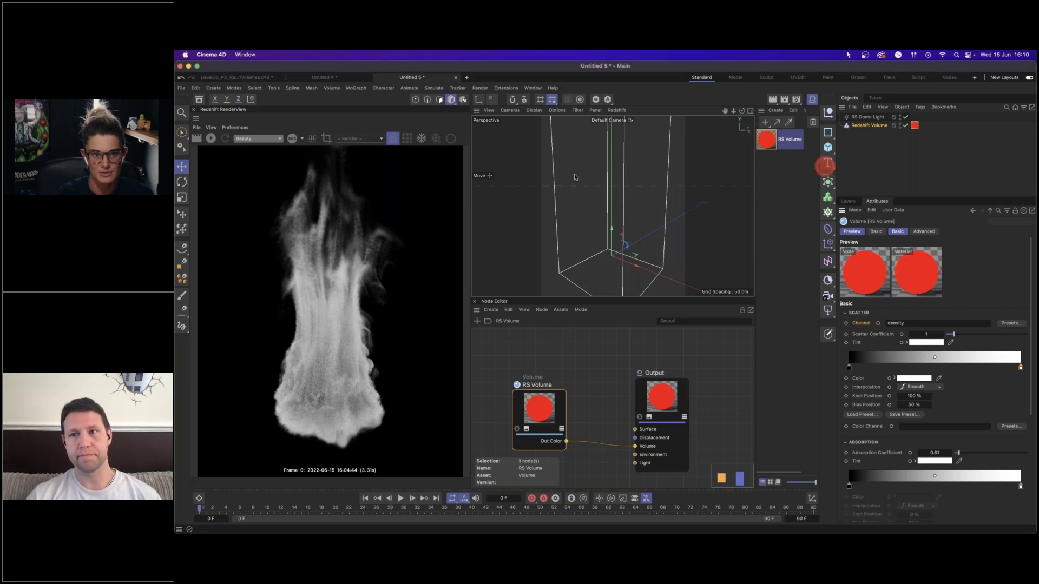
{"action": "left_click", "coordinate": [1008, 325]}
{"action": "mouse_move", "coordinate": [980, 349]}
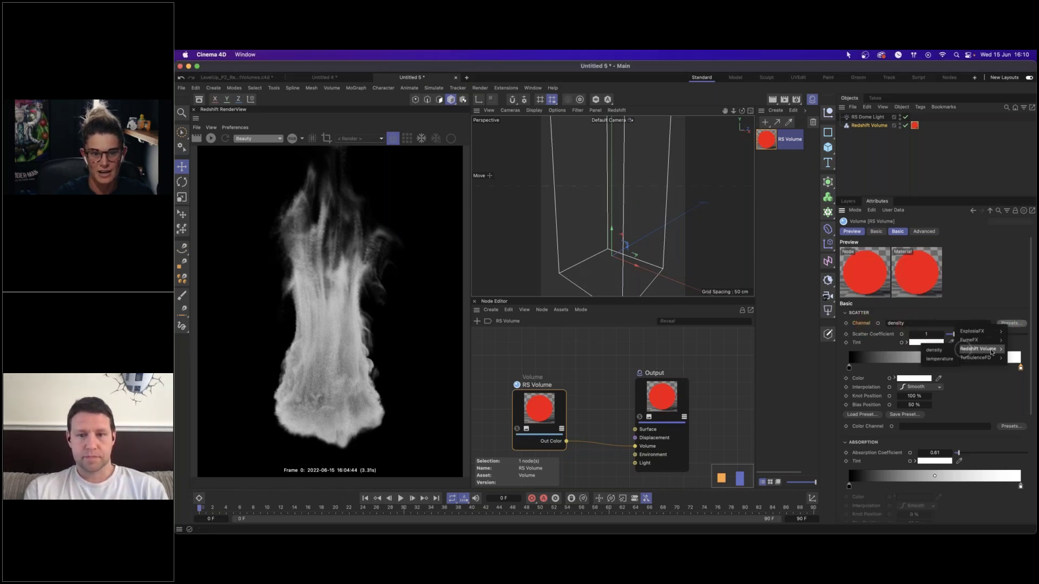
{"action": "left_click", "coordinate": [926, 360]}
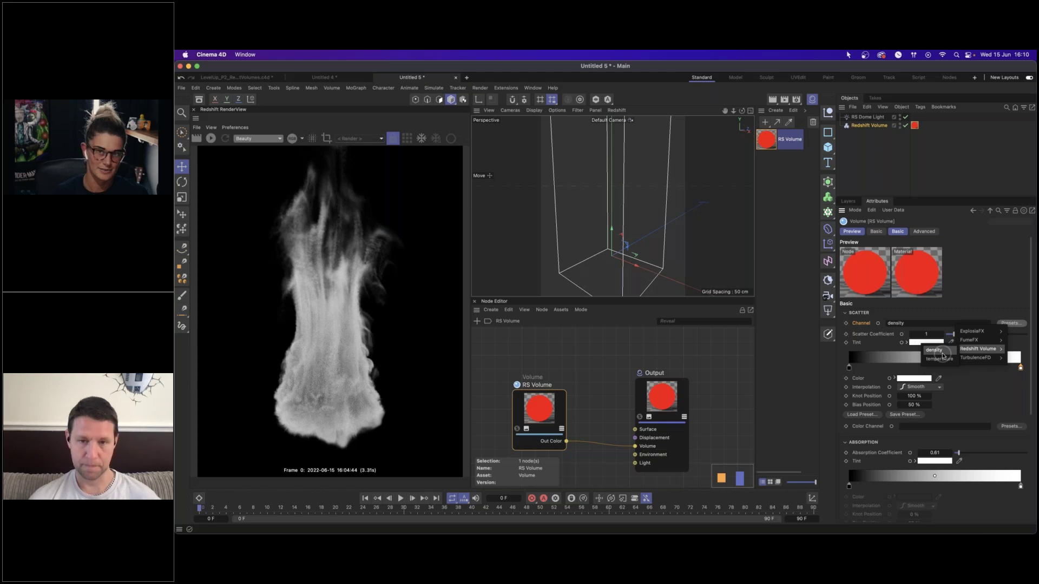
{"action": "left_click", "coordinate": [523, 251]}
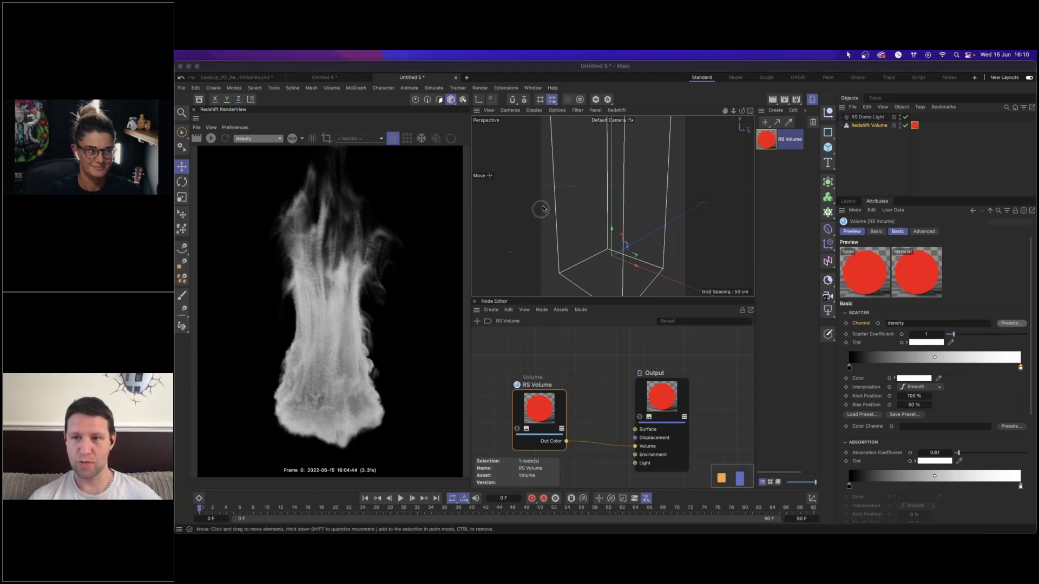
{"action": "left_click", "coordinate": [946, 123]}
{"action": "left_click", "coordinate": [882, 132]}
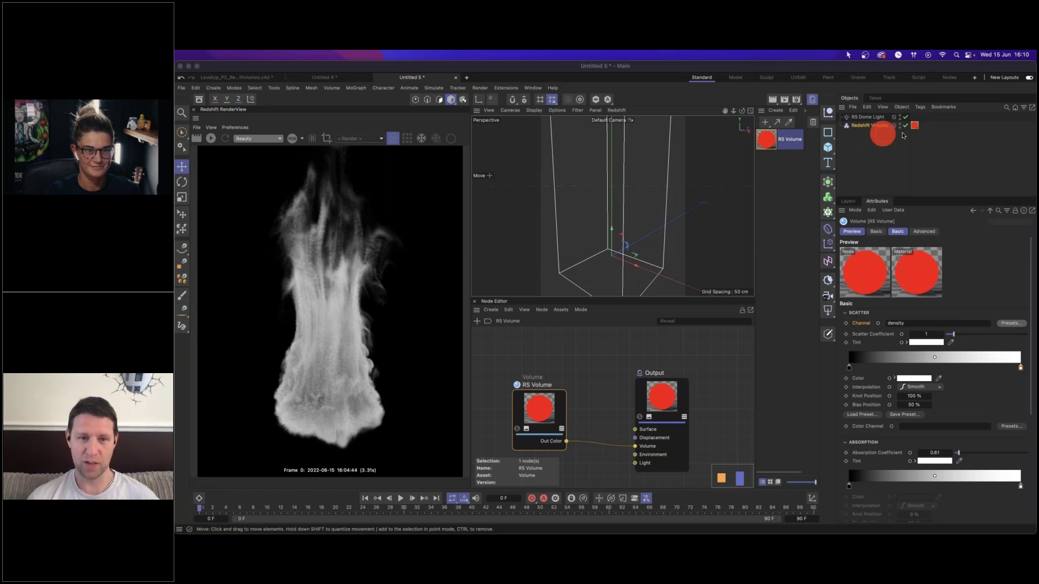
{"action": "left_click", "coordinate": [944, 89]}
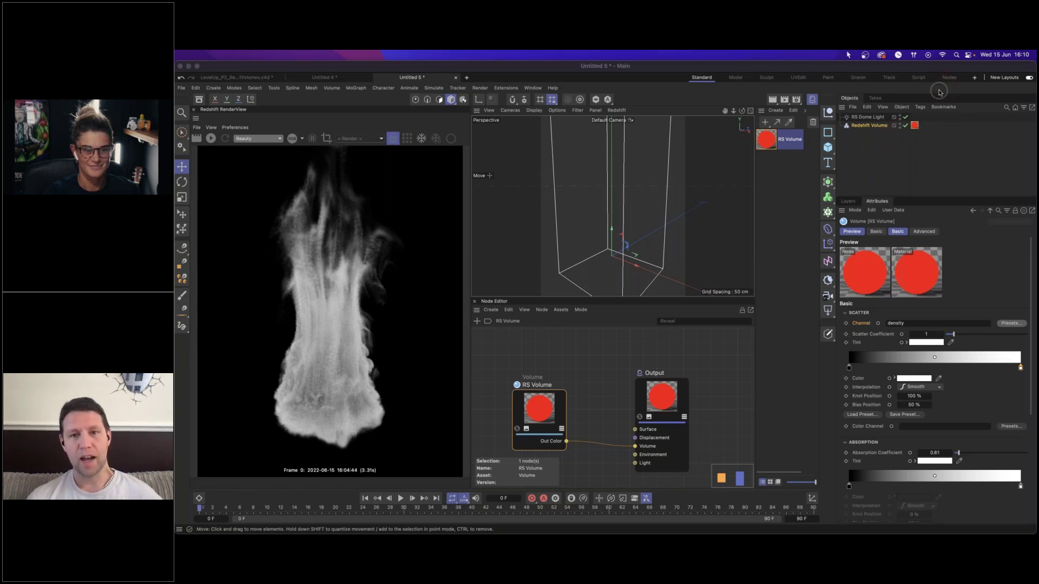
- Switch to Keynote, start the slideshow at the "Let's get started!" slide and advance to the Part 3 session plan
{"action": "mouse_move", "coordinate": [850, 529]}
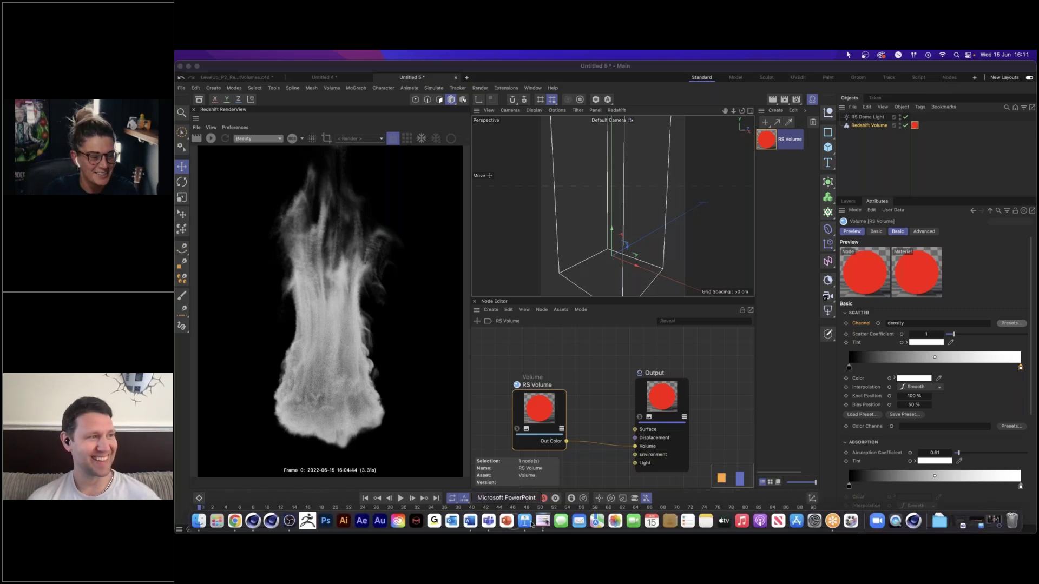
{"action": "left_click", "coordinate": [524, 521]}
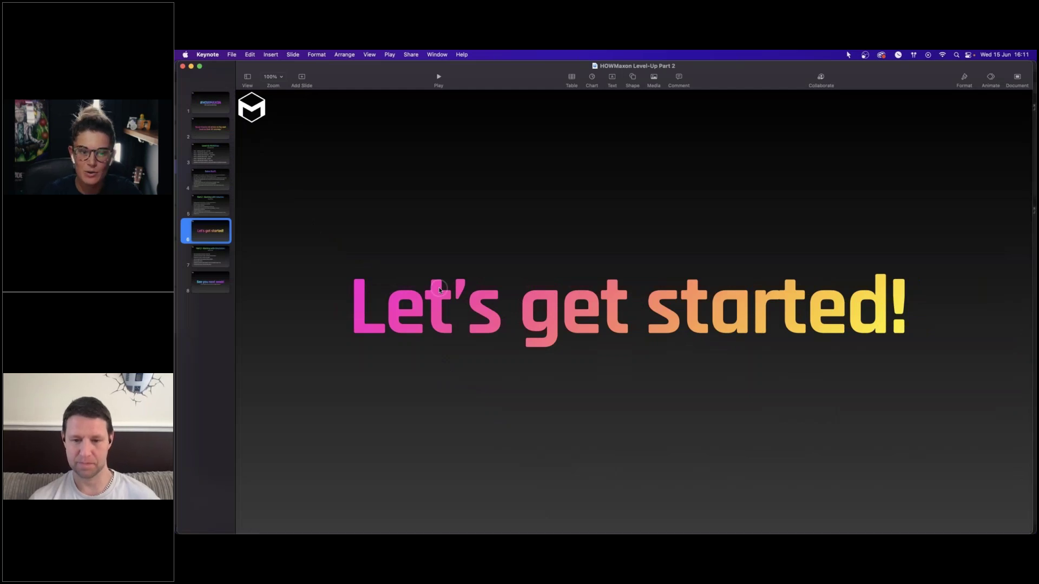
{"action": "left_click", "coordinate": [439, 78]}
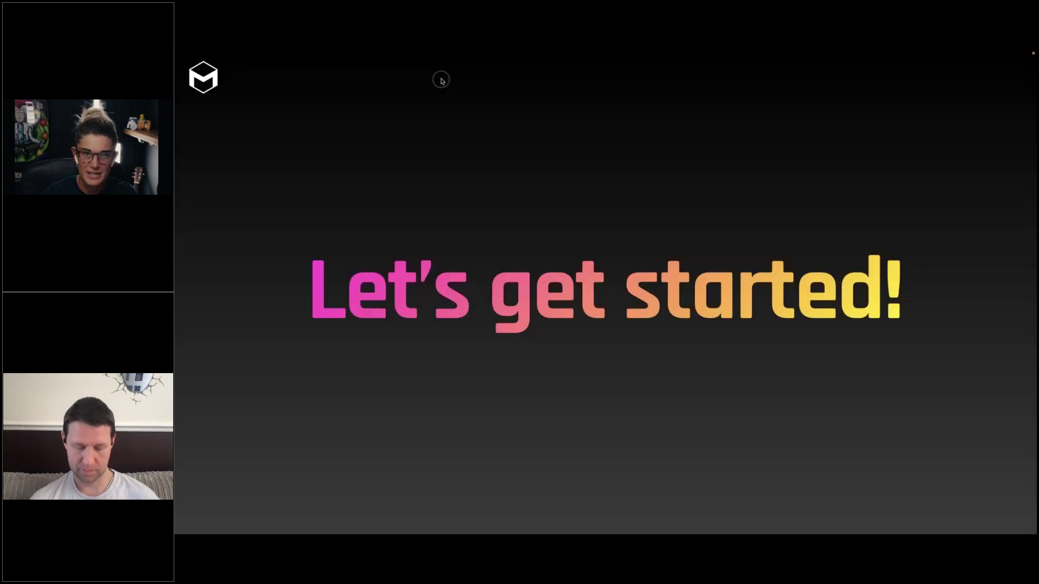
{"action": "key", "text": "Right"}
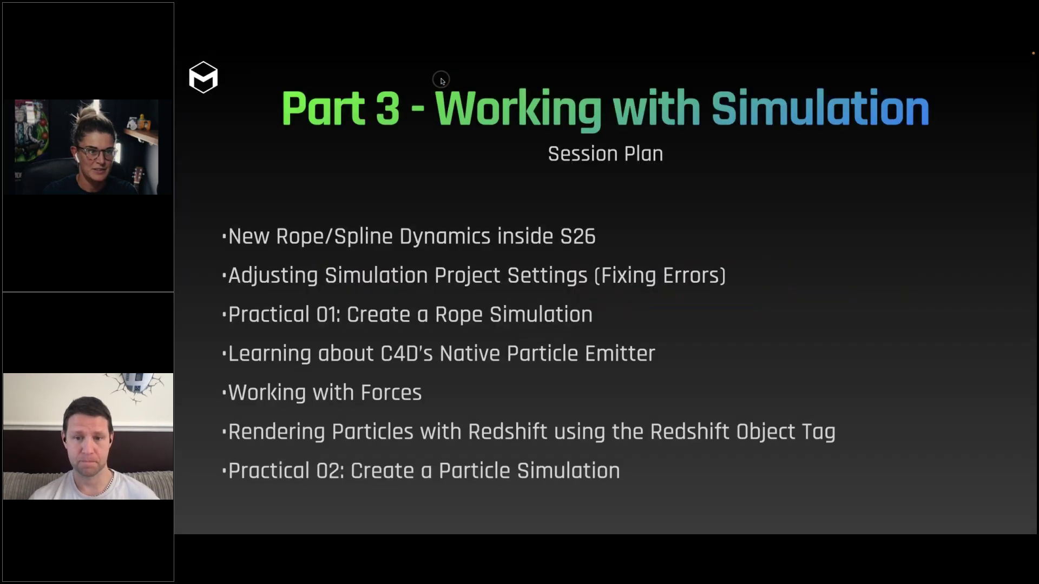